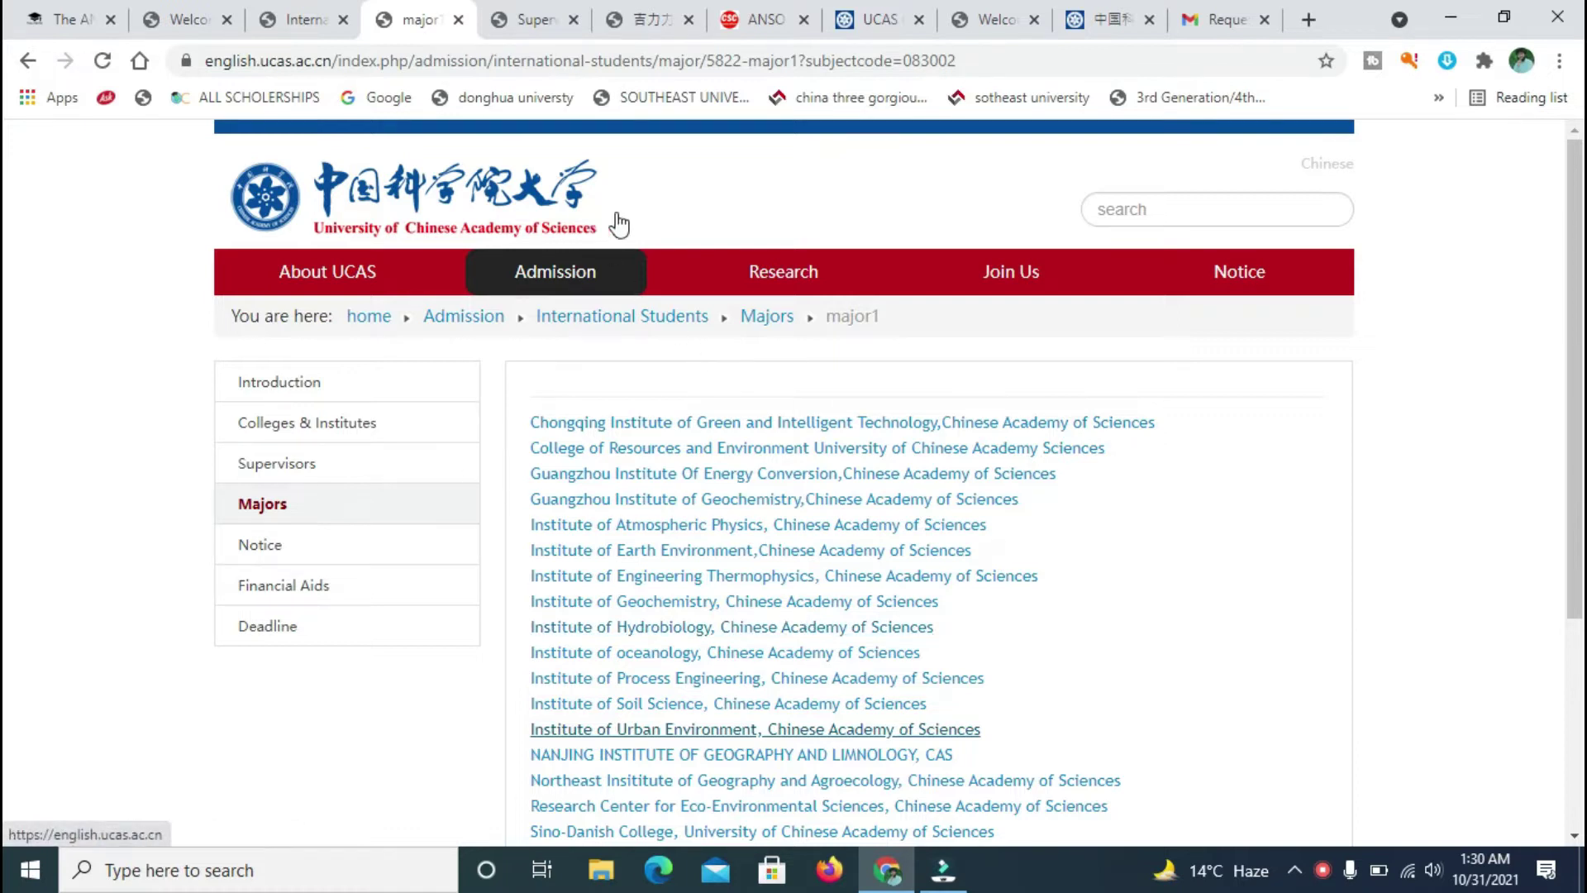
- Switch between the USTC International College, USTC login and UCAS majors tabs, ending on UCAS majors
mouse_move(384, 272)
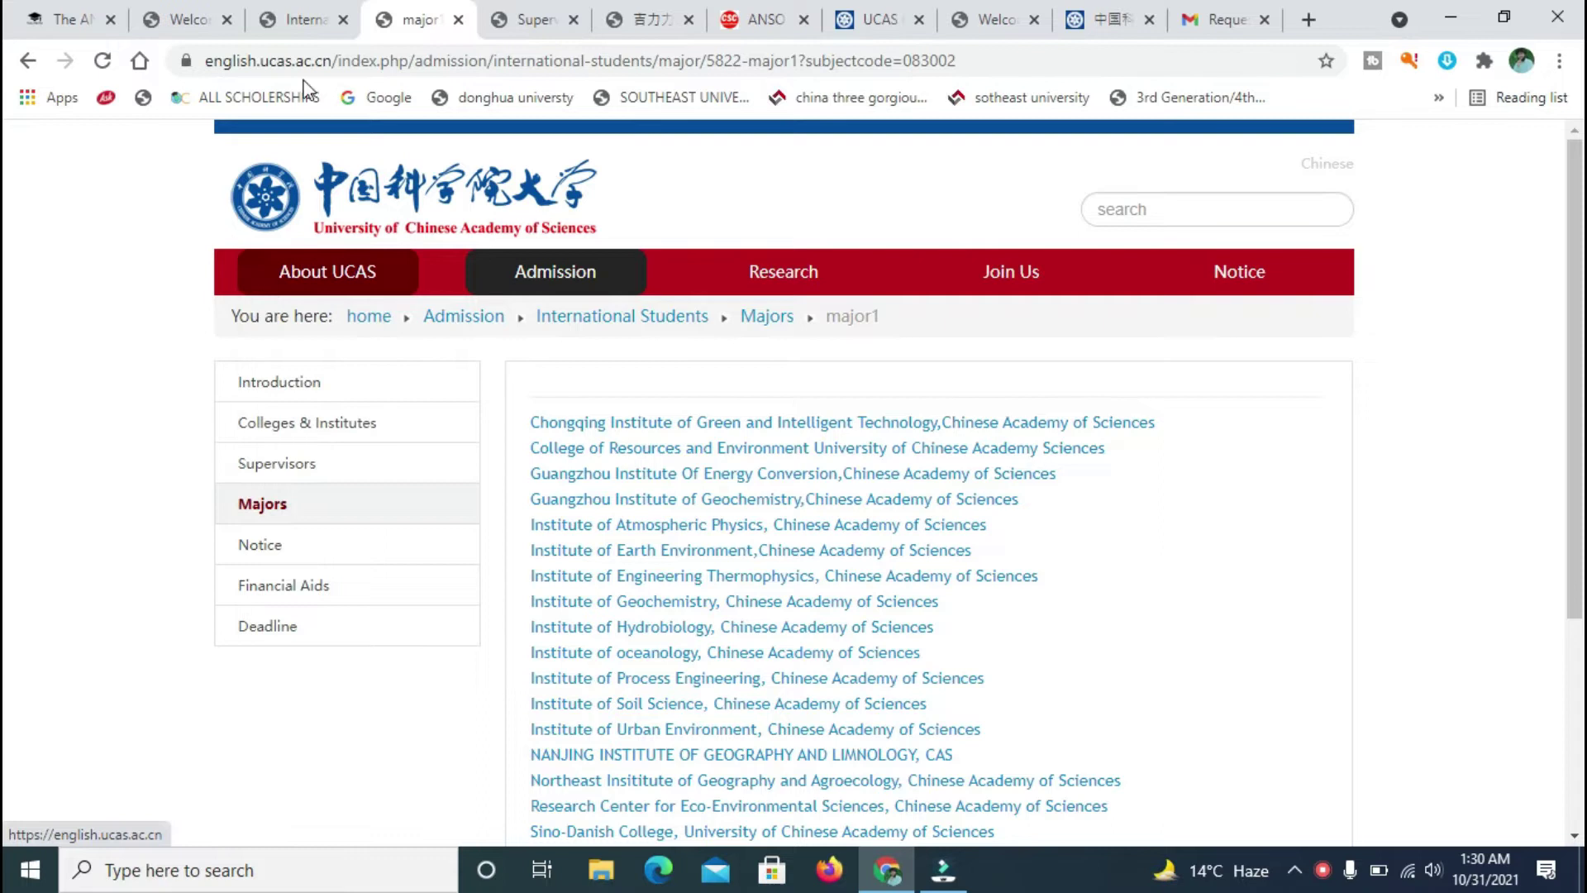
left_click(305, 2)
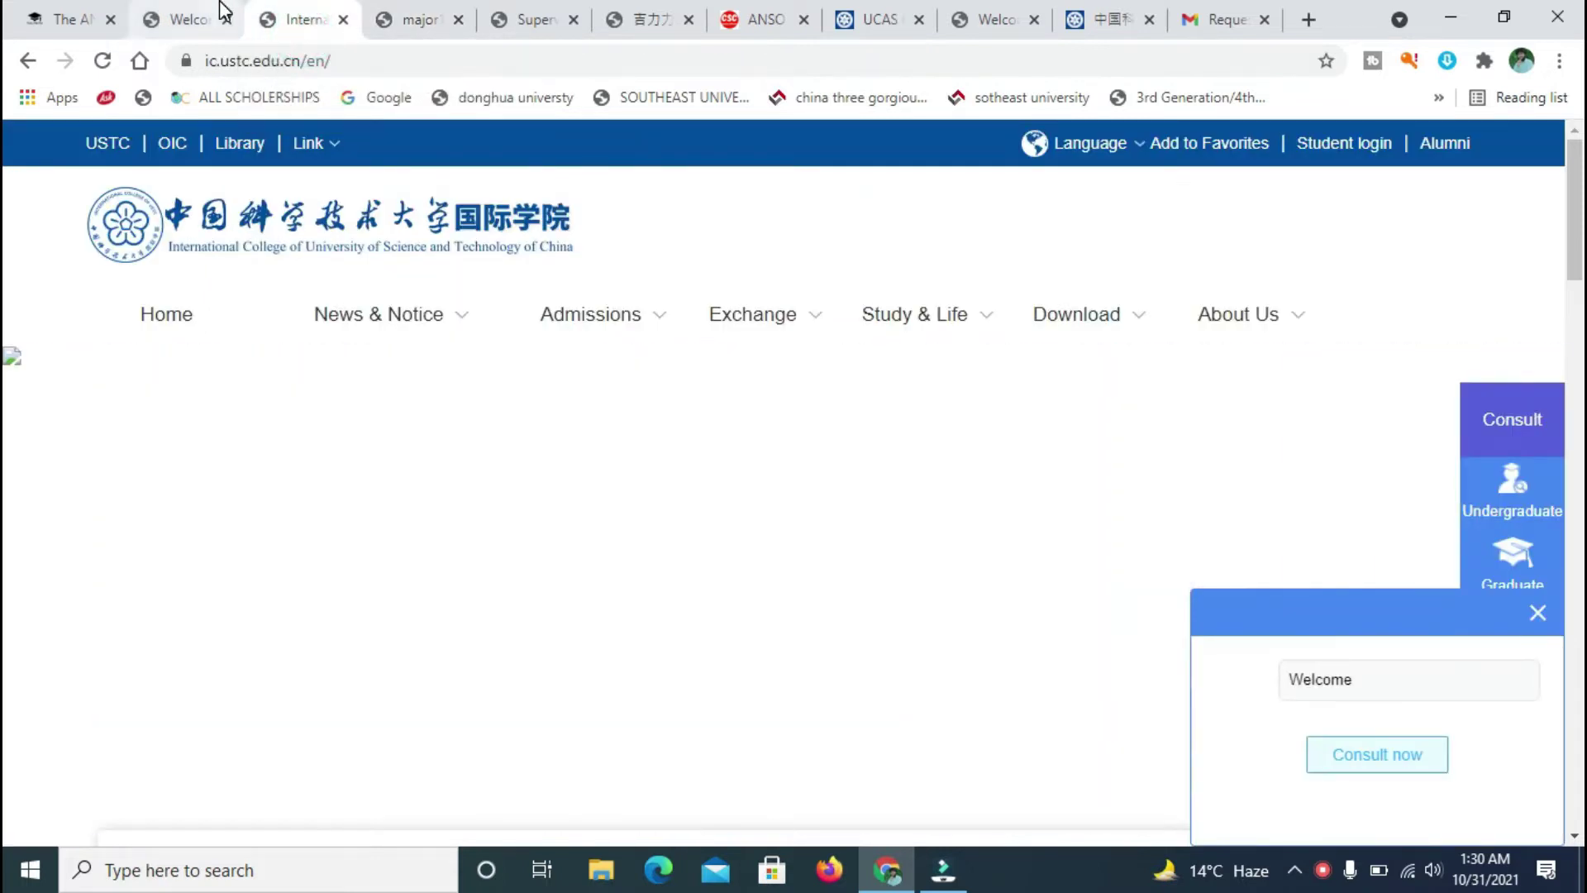
left_click(203, 10)
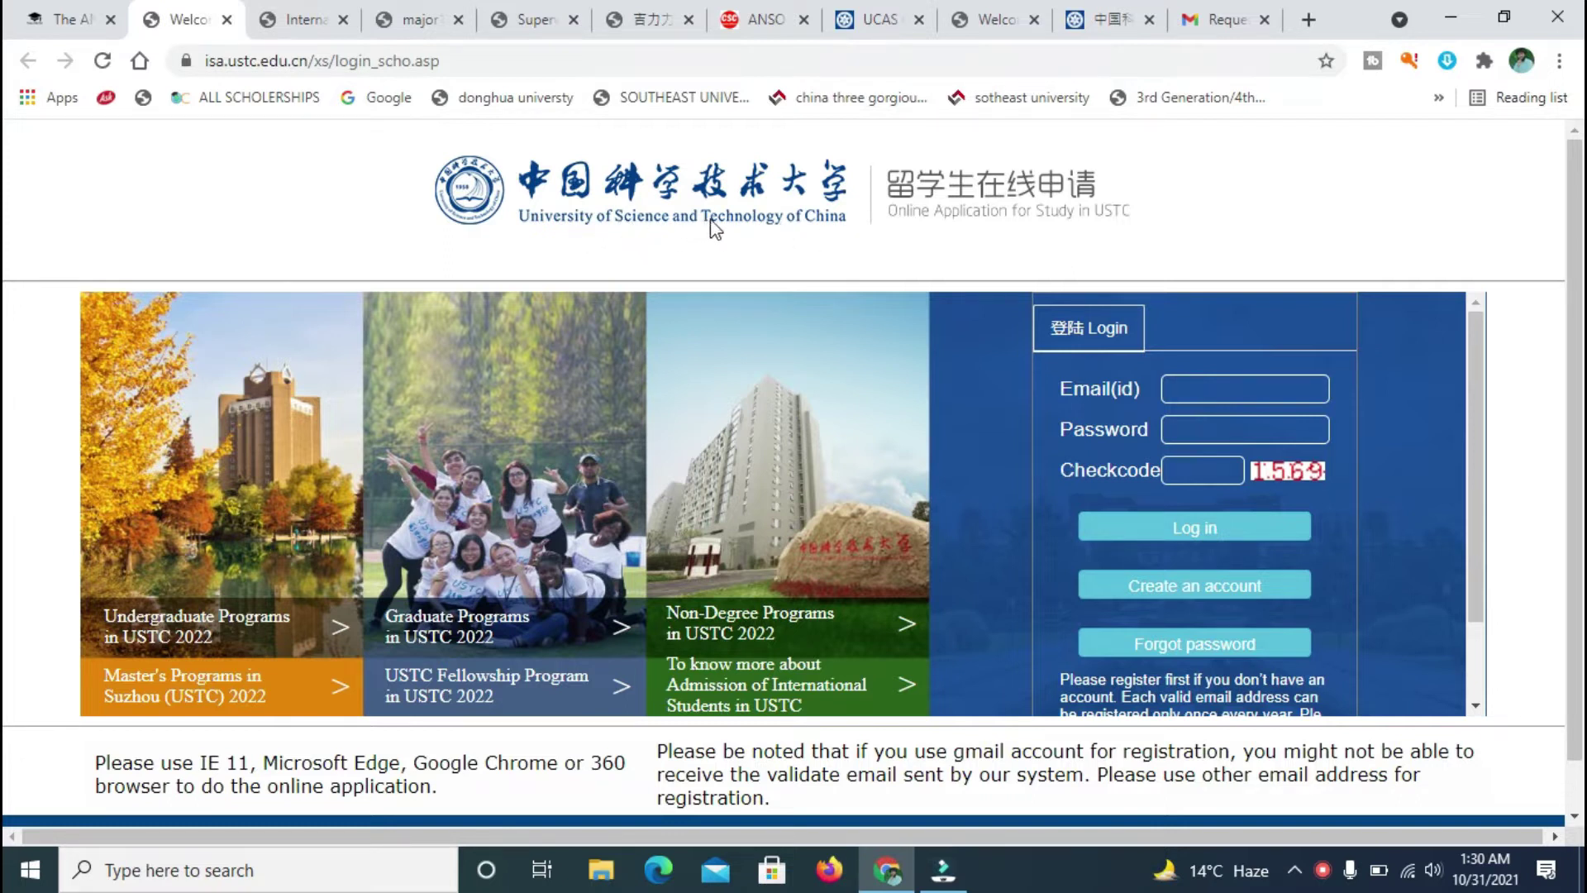
left_click(419, 10)
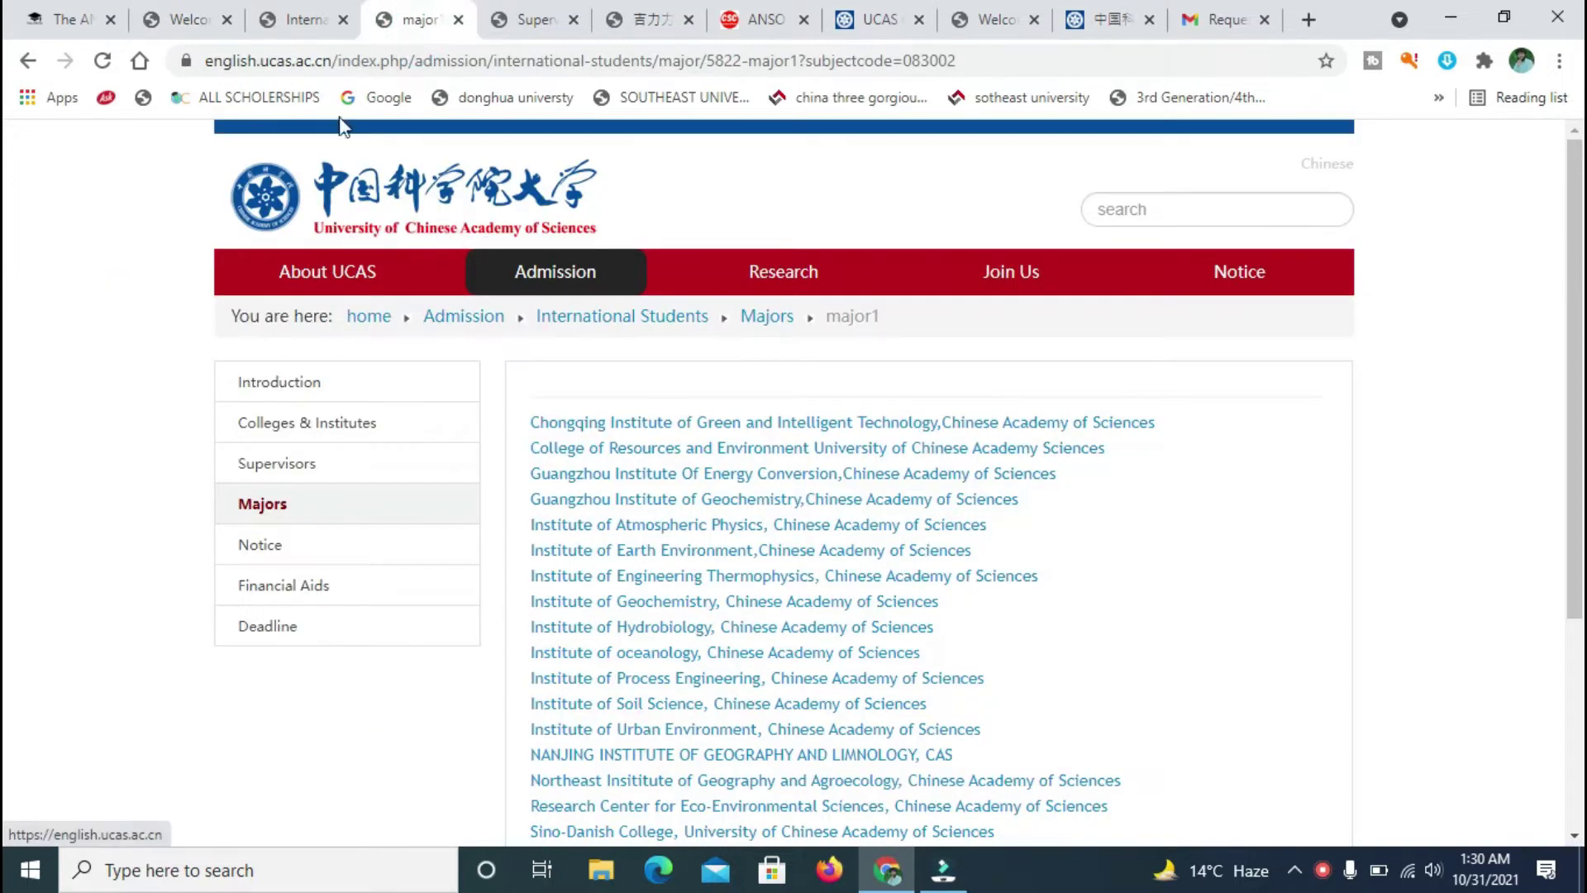
left_click(211, 12)
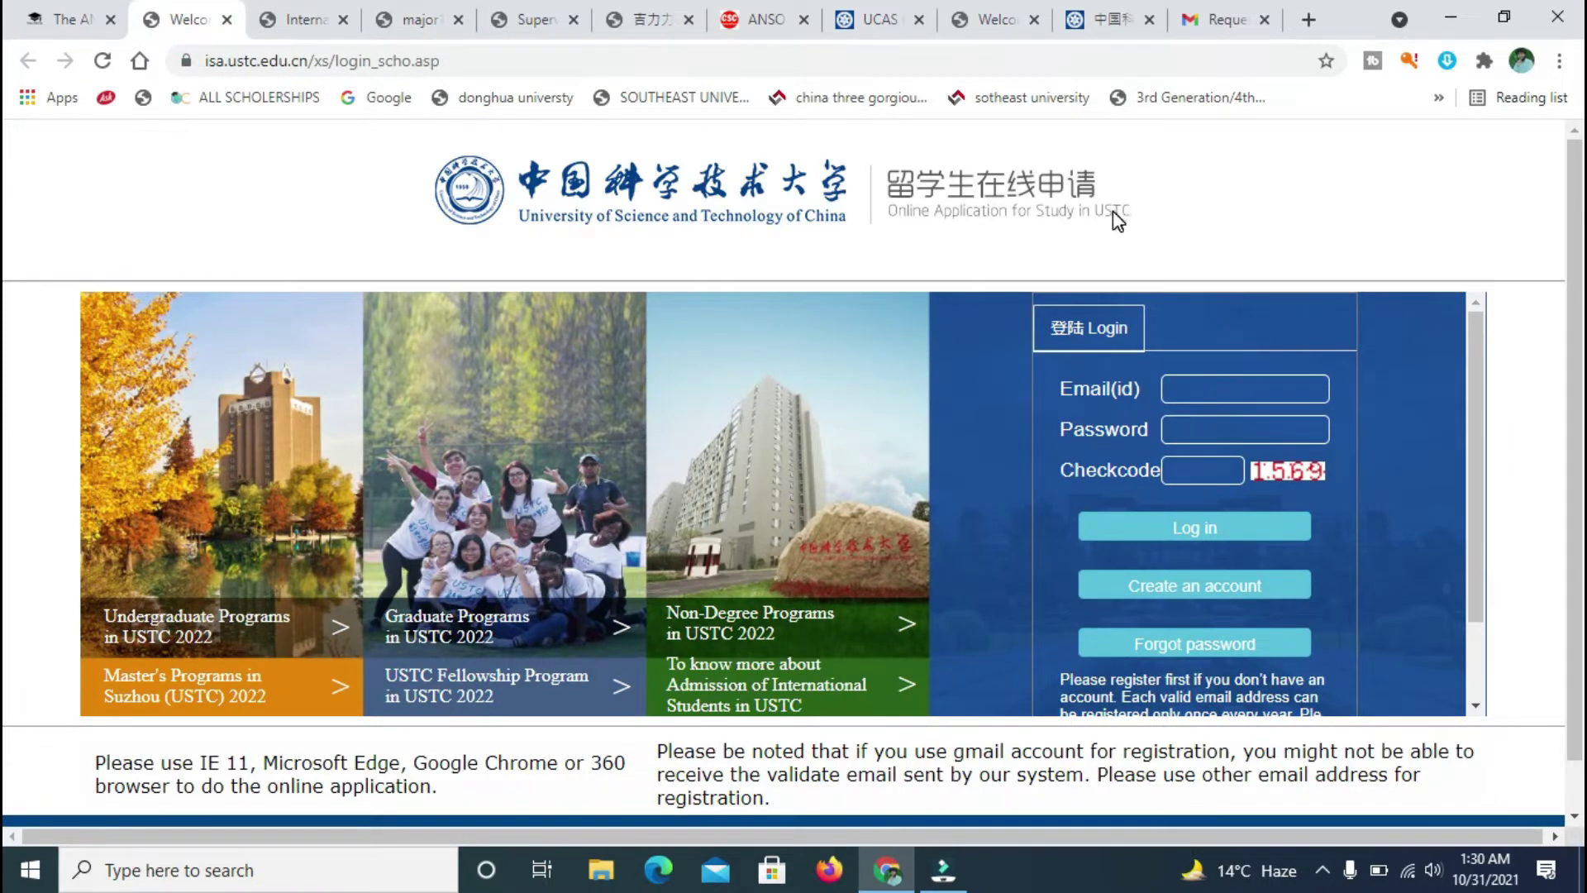
left_click_drag(1147, 220, 1112, 225)
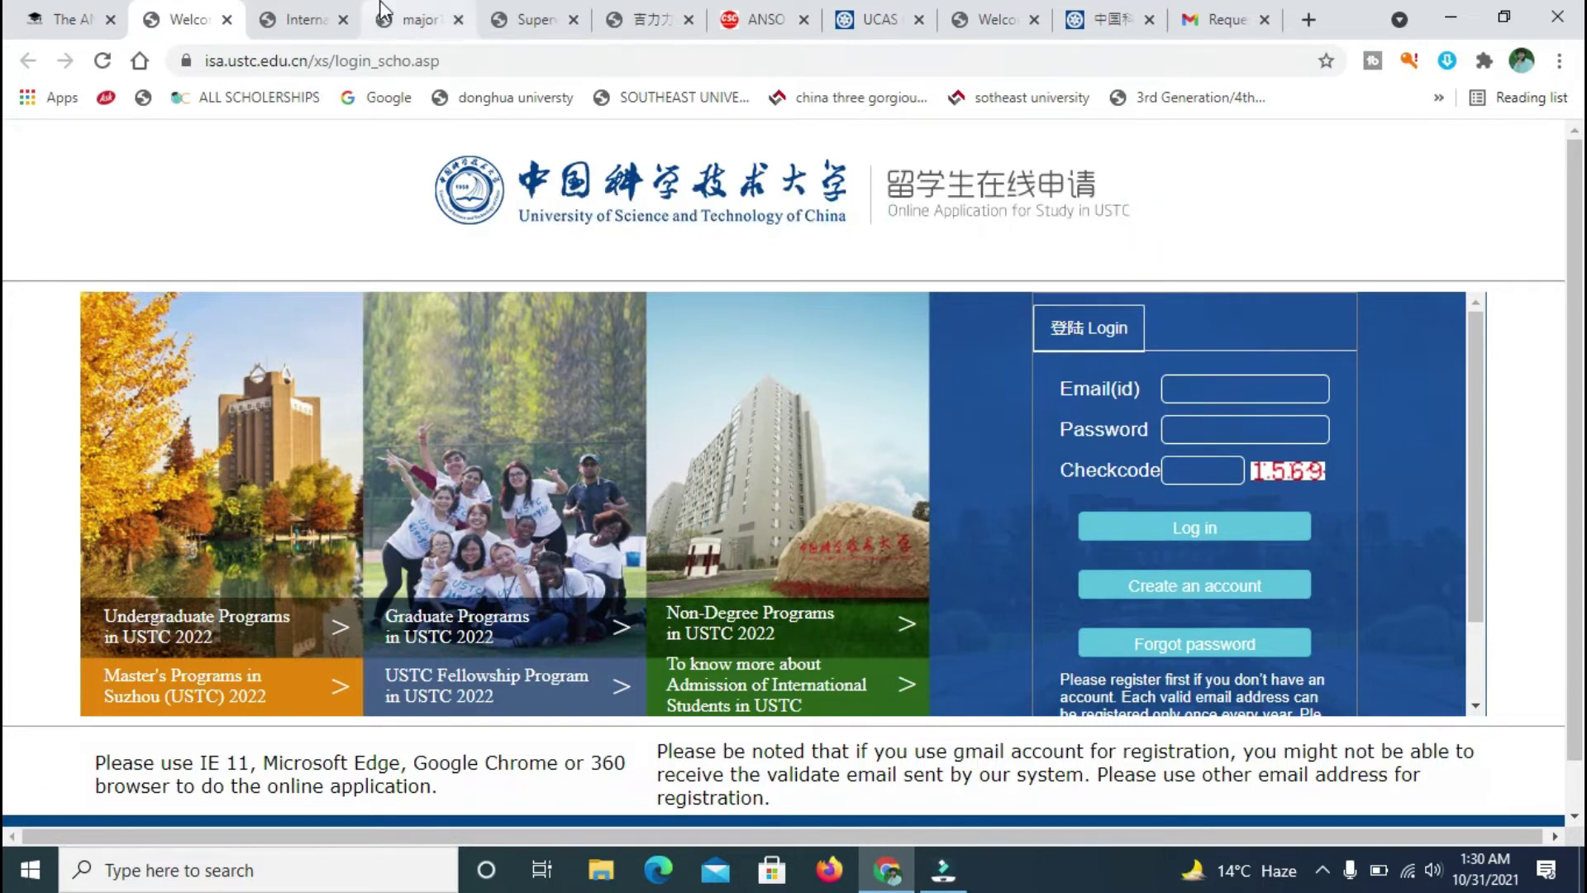
left_click(440, 6)
- Load the Introduction page from the International Students sidebar
mouse_move(361, 279)
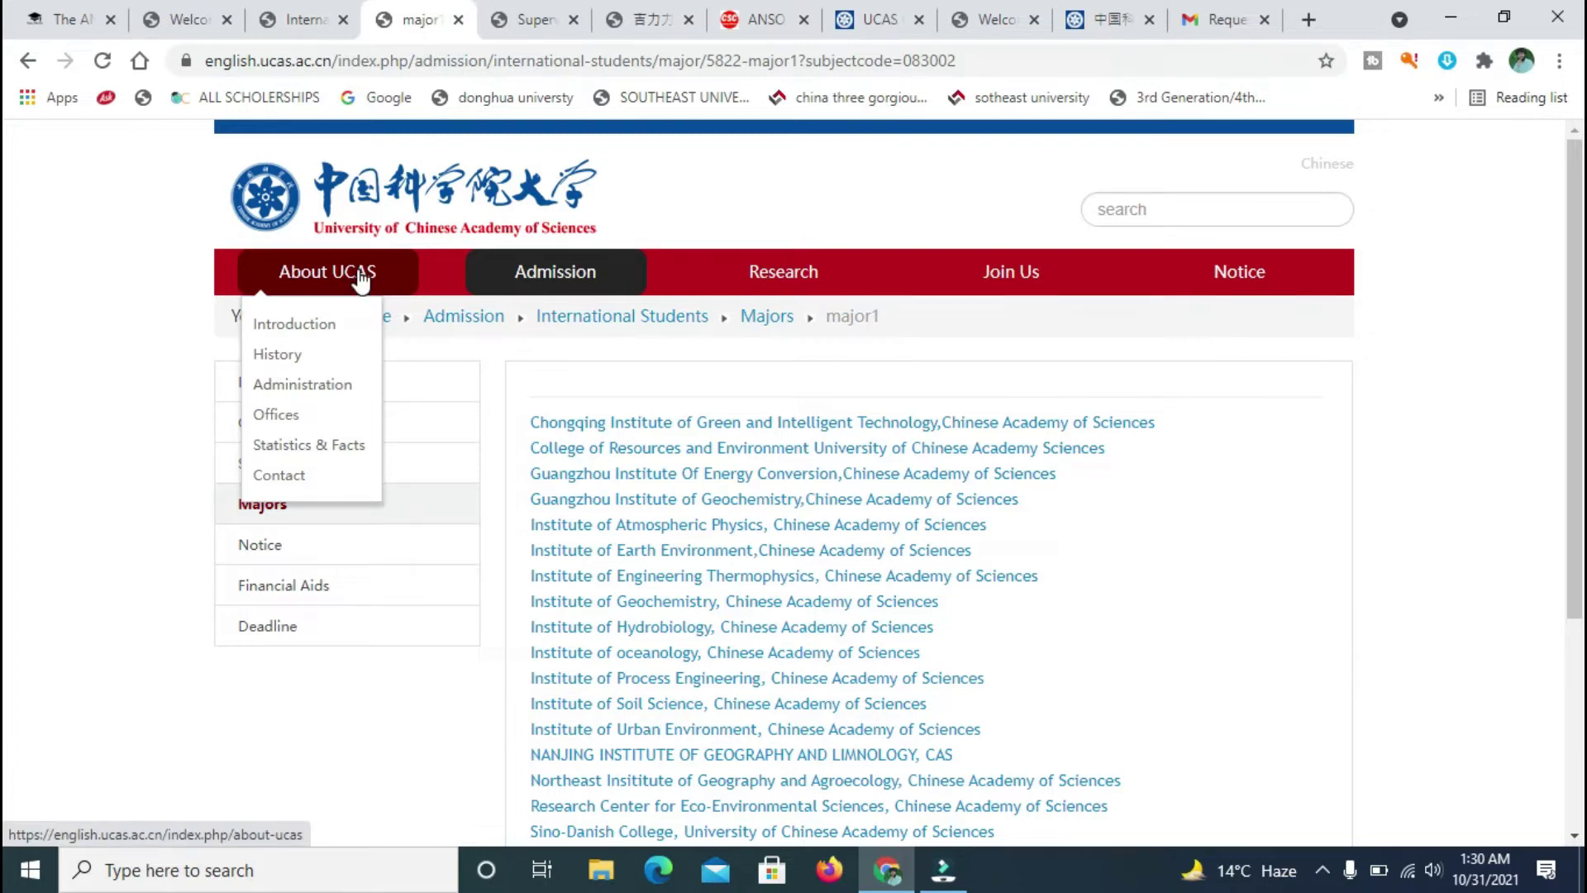
left_click(158, 275)
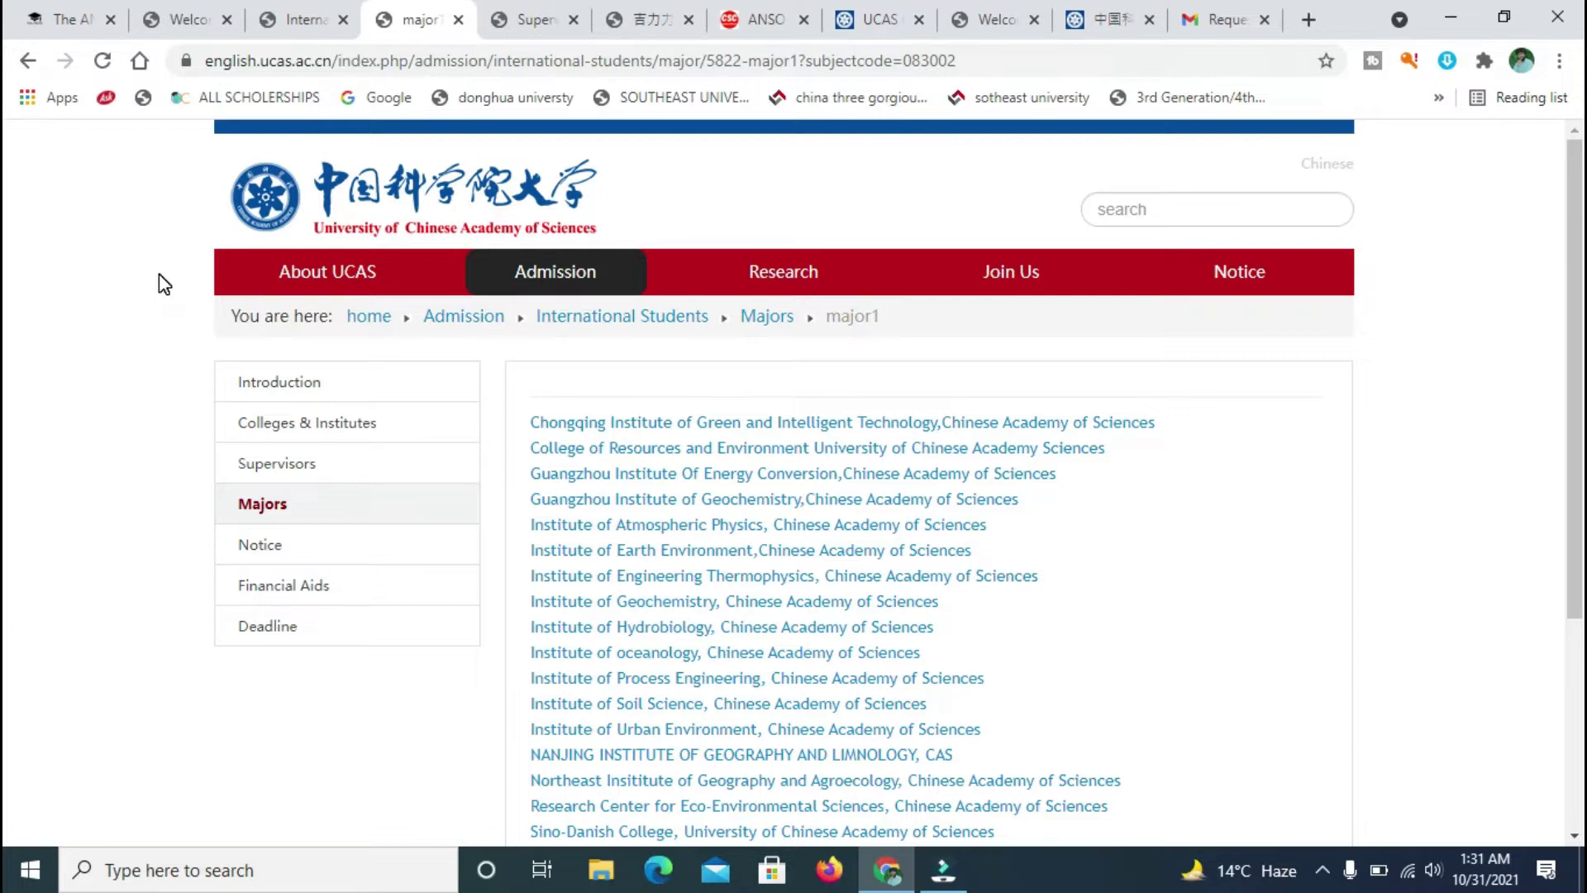
left_click(334, 382)
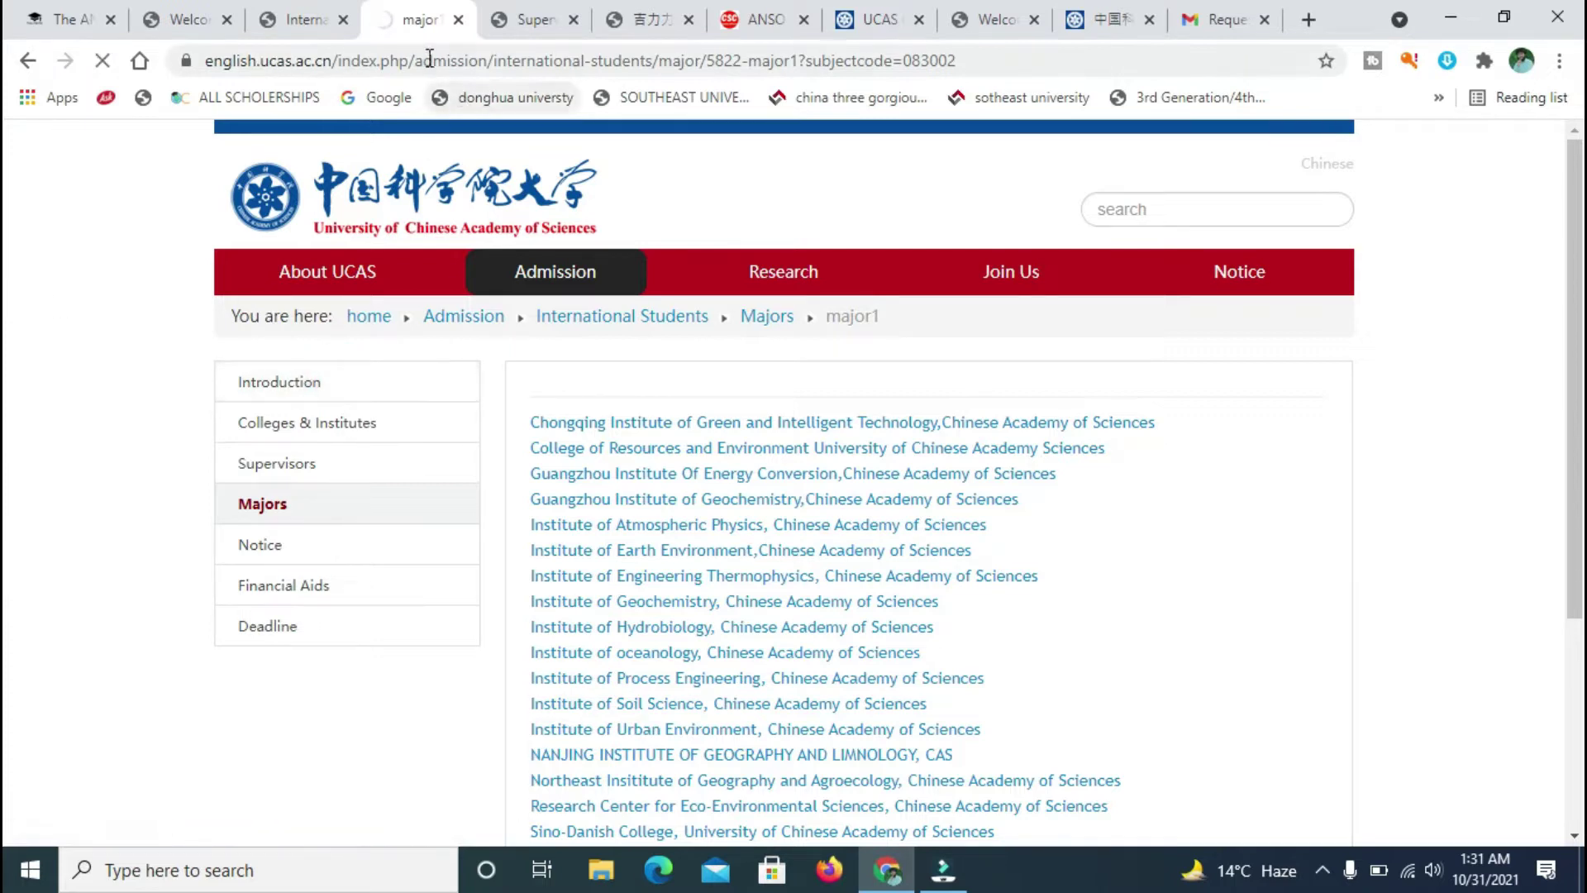
mouse_move(263, 427)
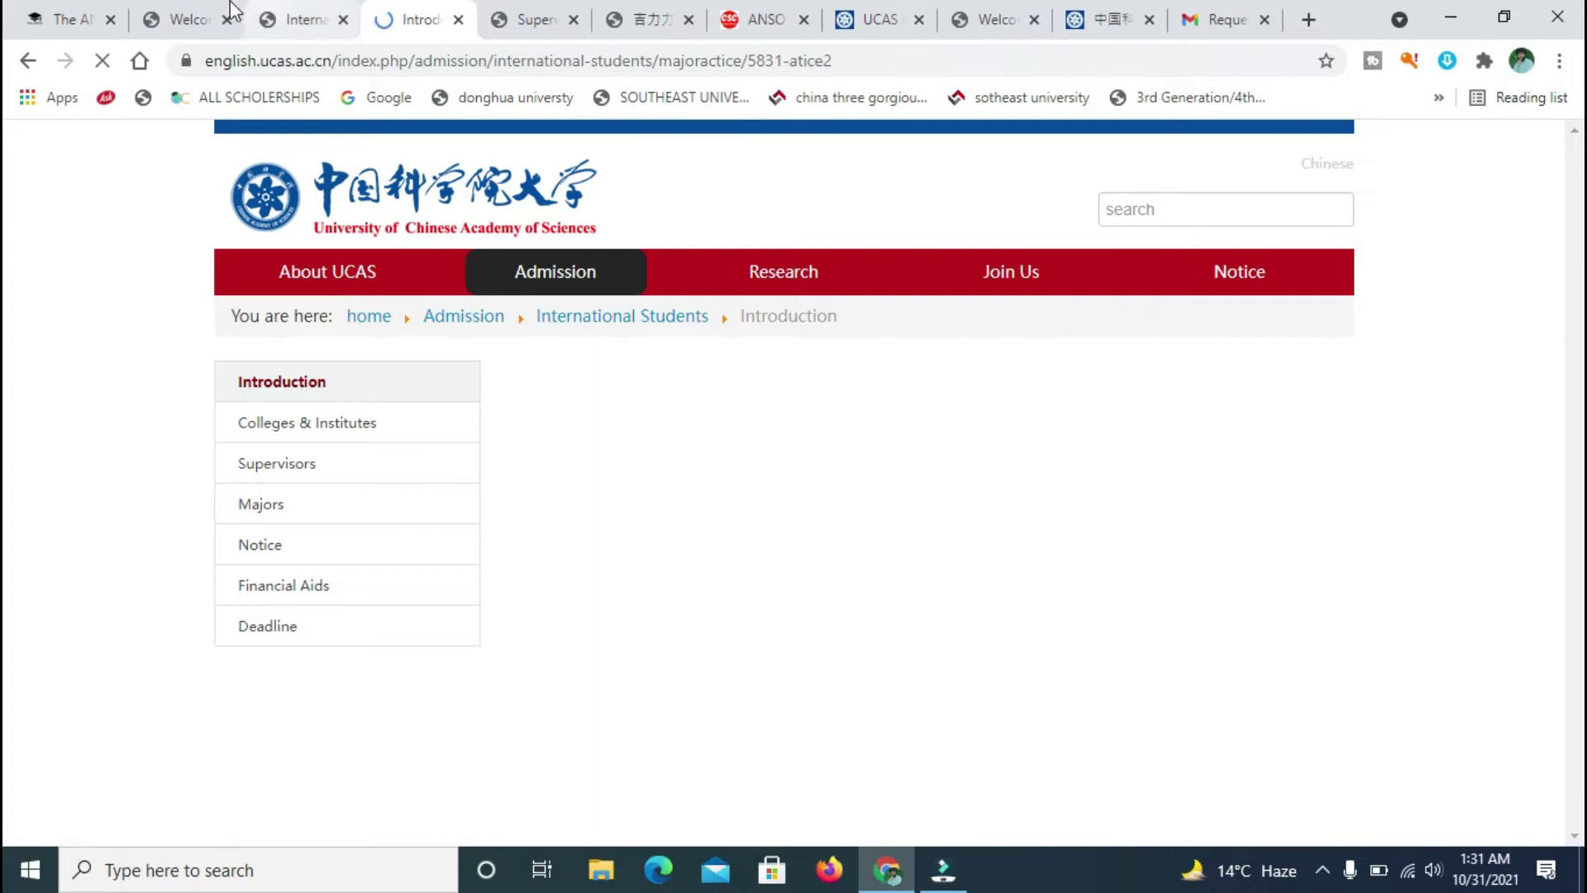
left_click(204, 14)
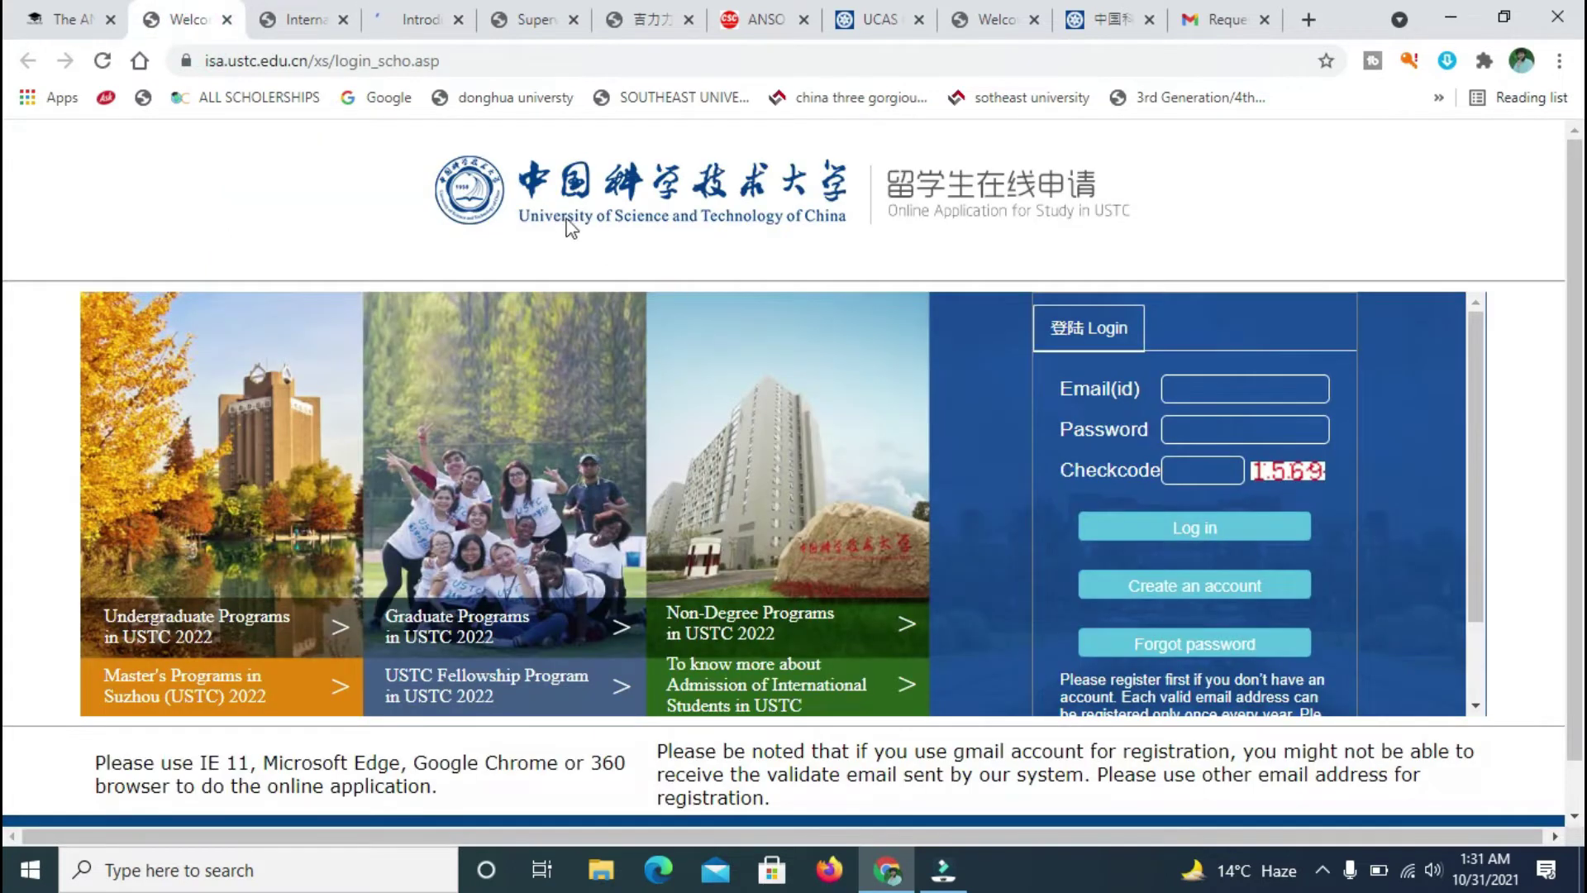
left_click_drag(409, 20, 315, 10)
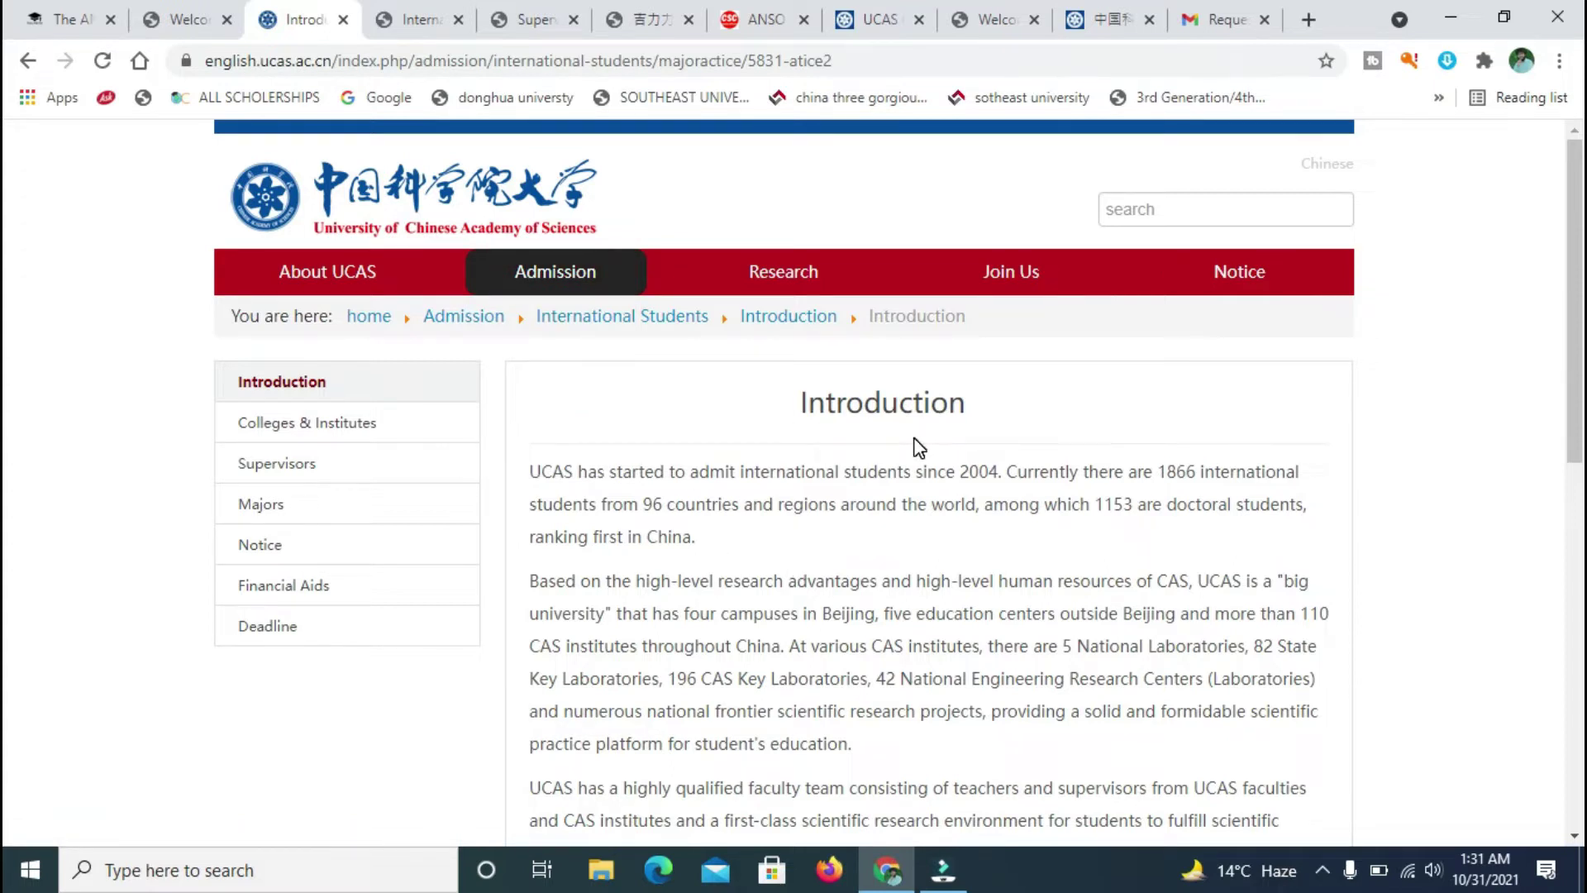
left_click_drag(1574, 190, 1580, 302)
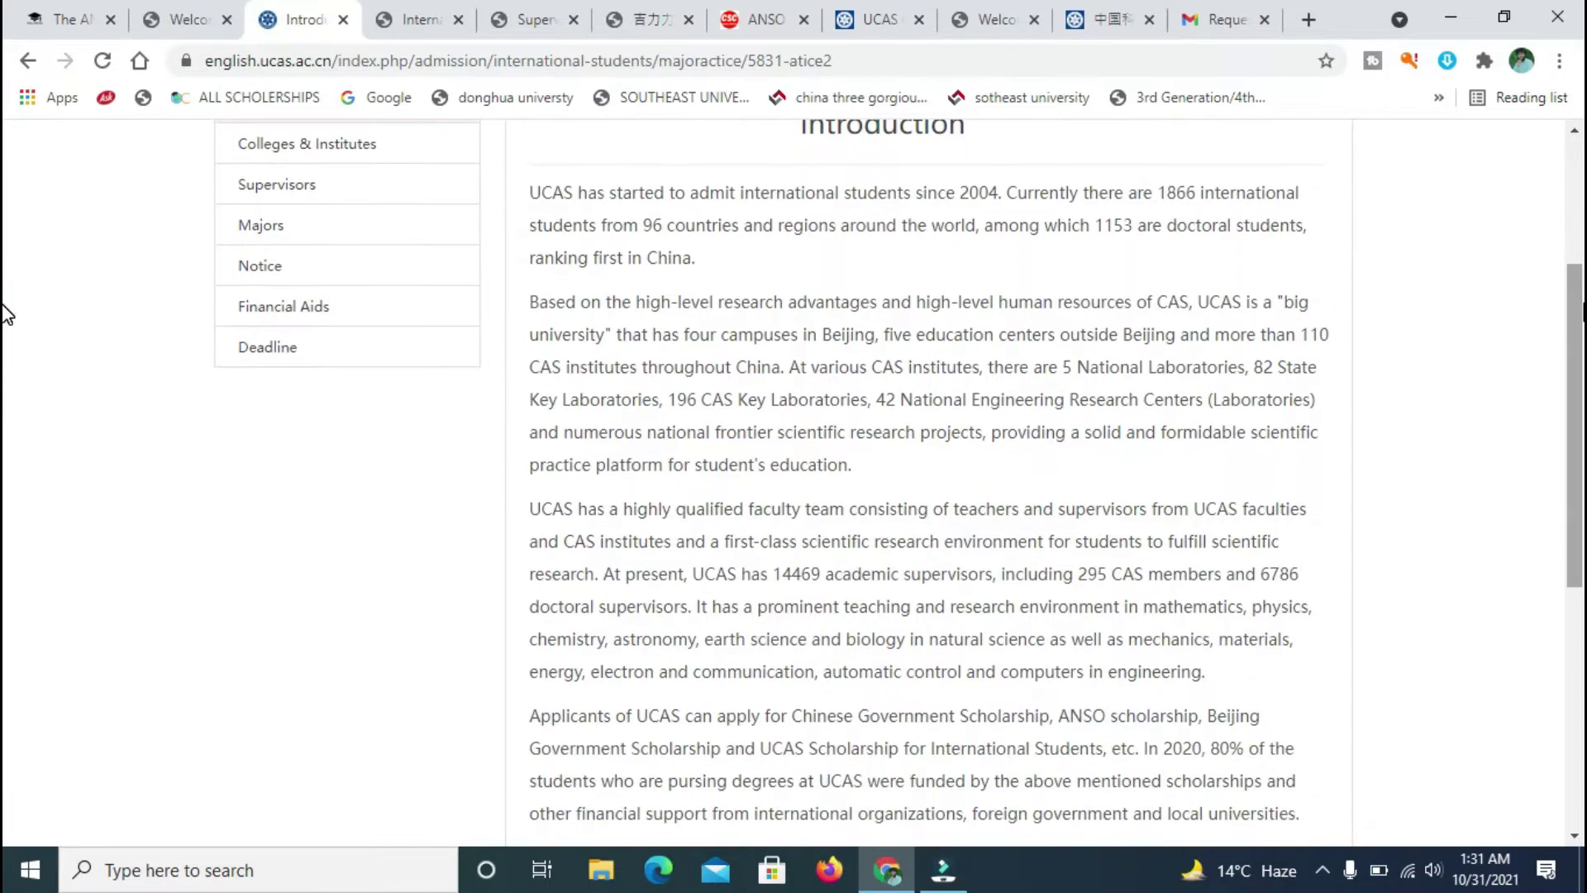
left_click(1581, 155)
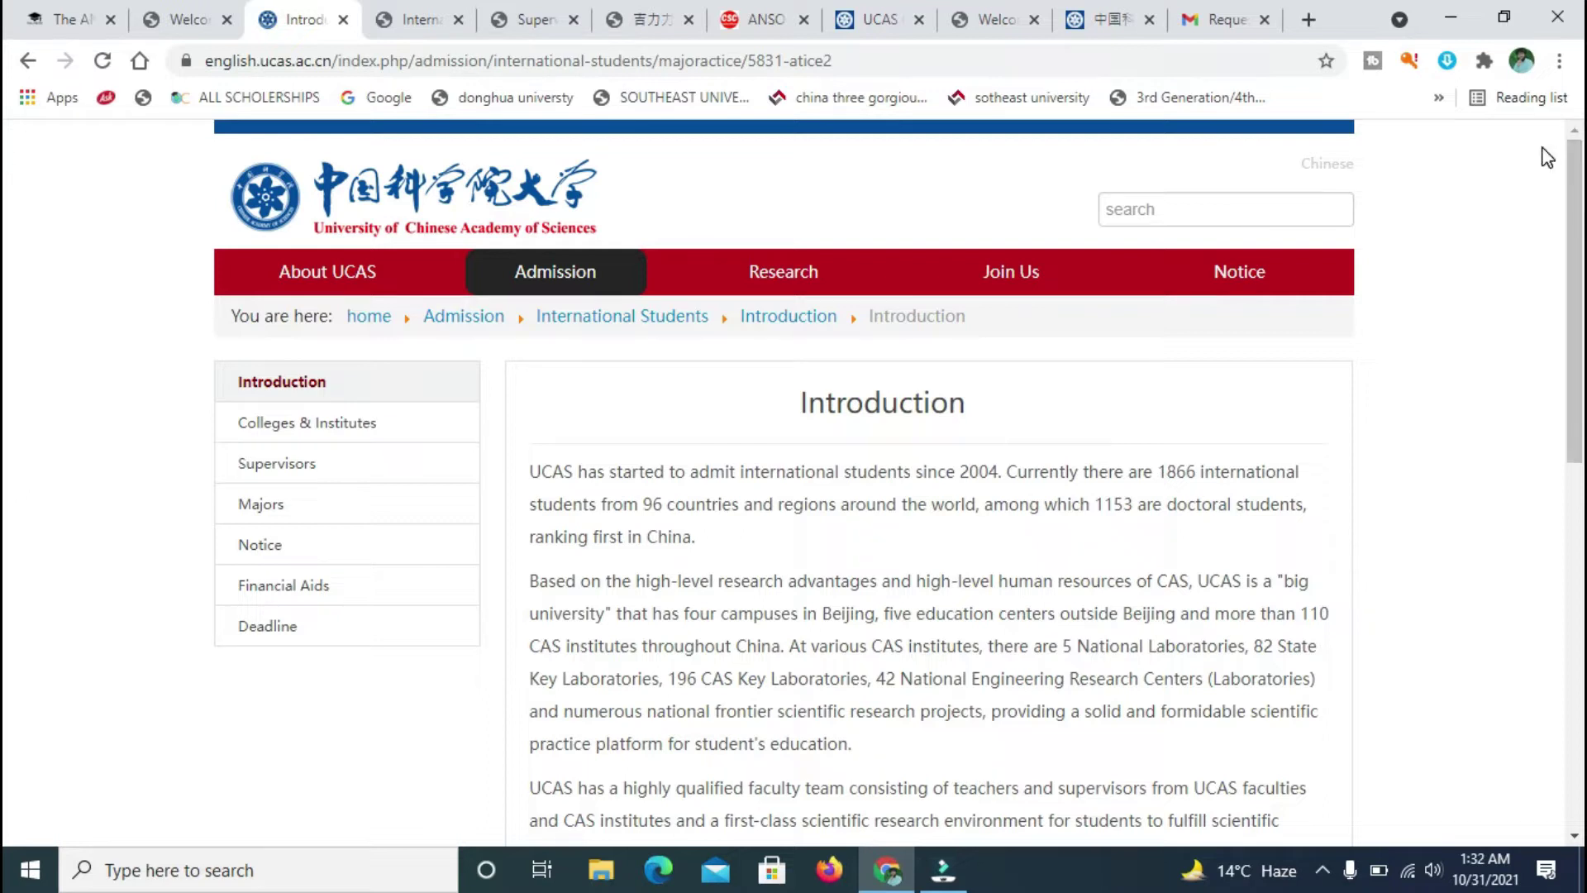
scroll(5, 194, "down", 7)
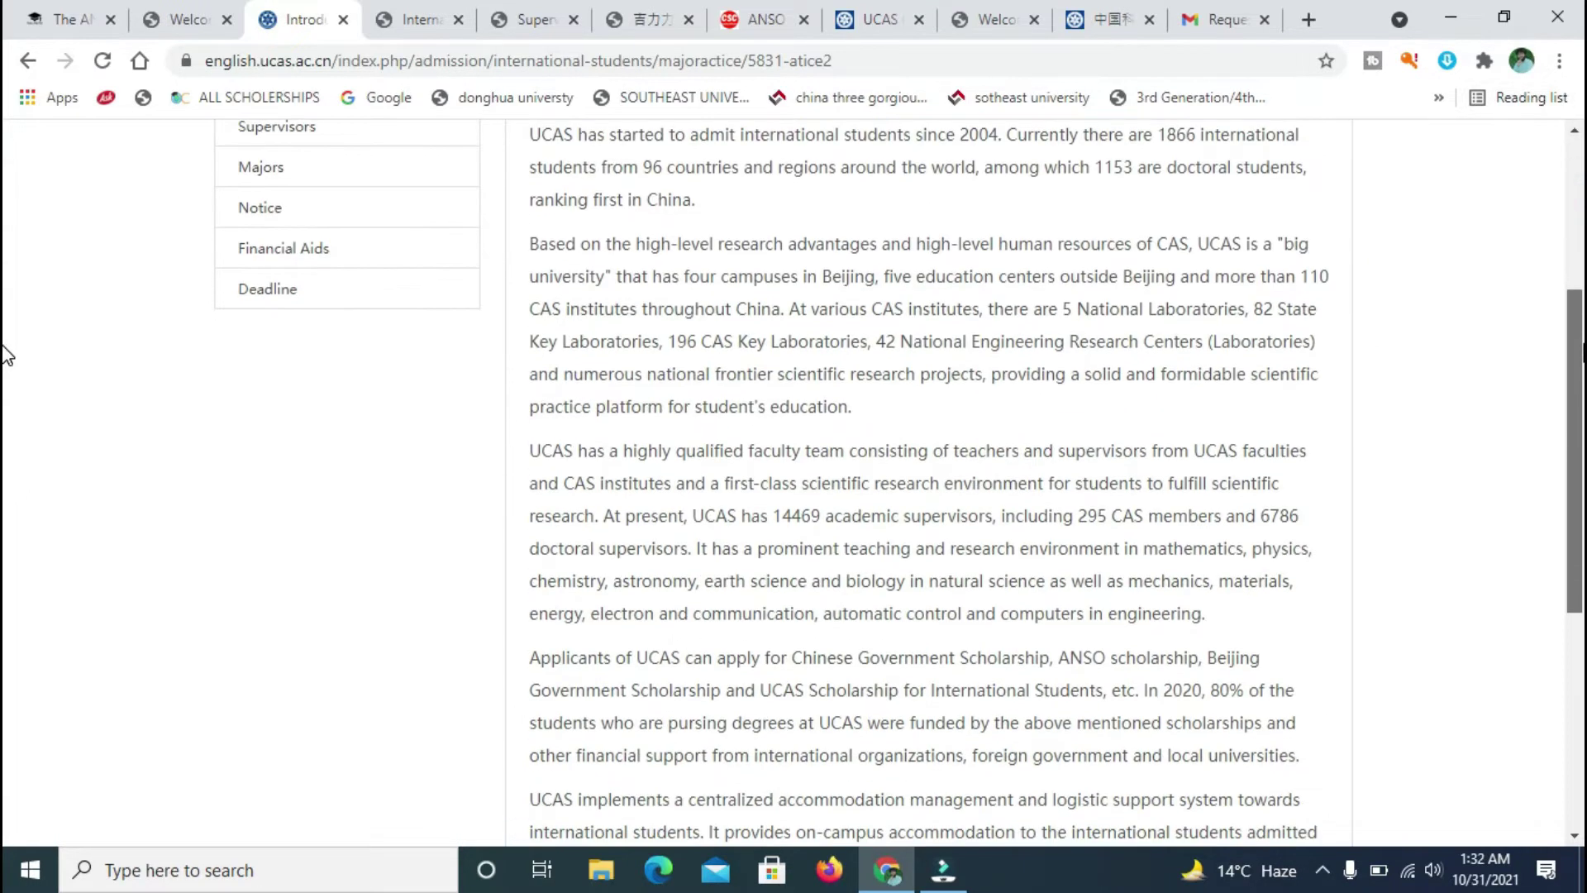
scroll(4, 463, "down", 2)
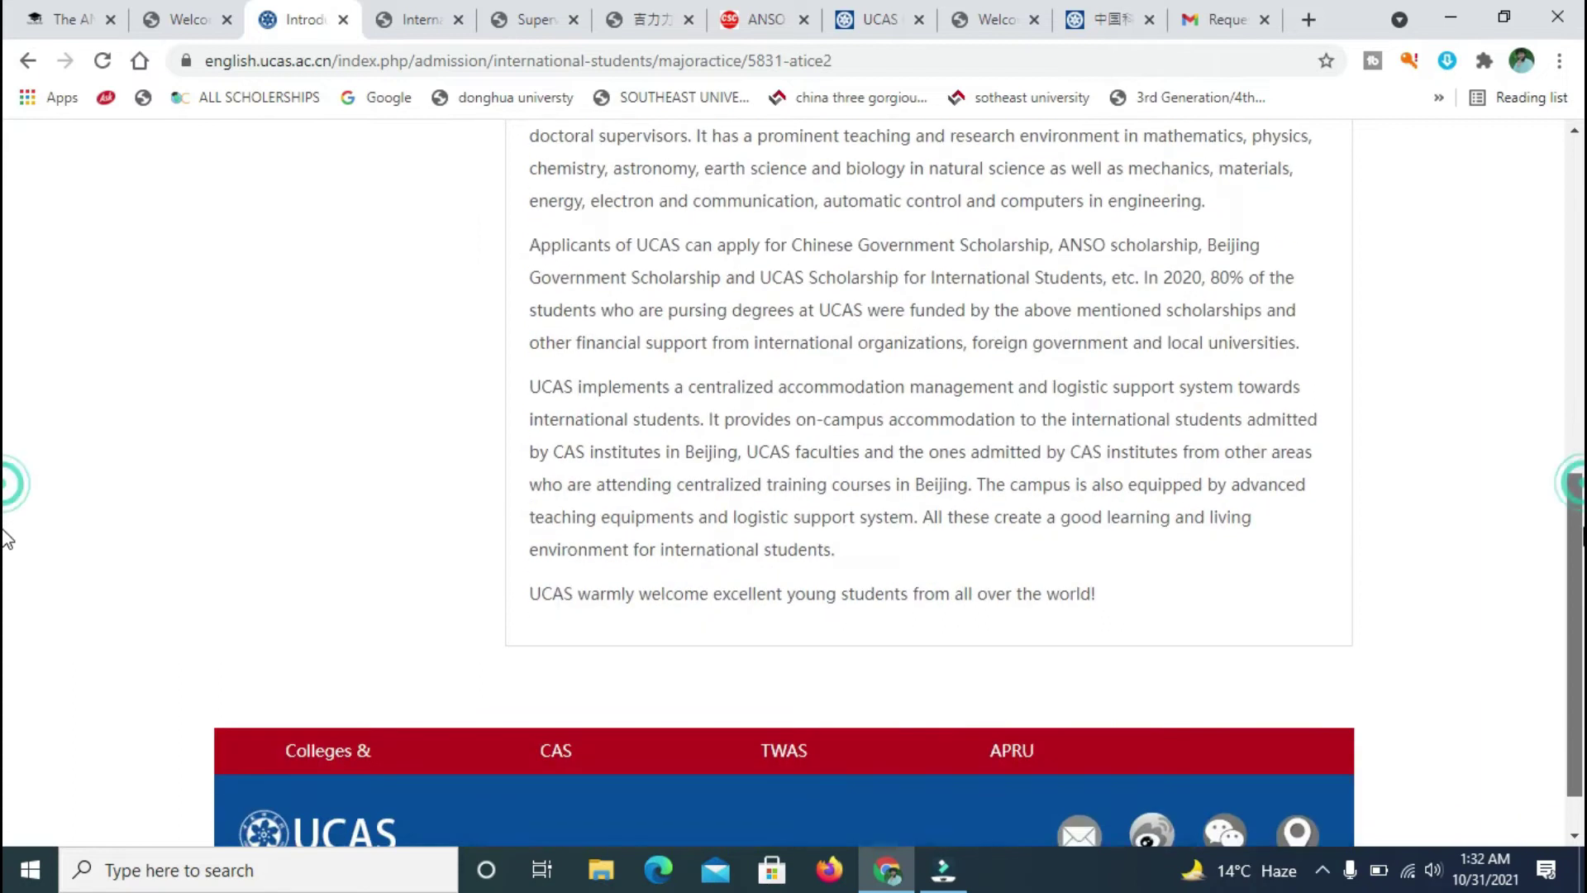
scroll(5, 430, "up", 3)
scroll(7, 413, "up", 5)
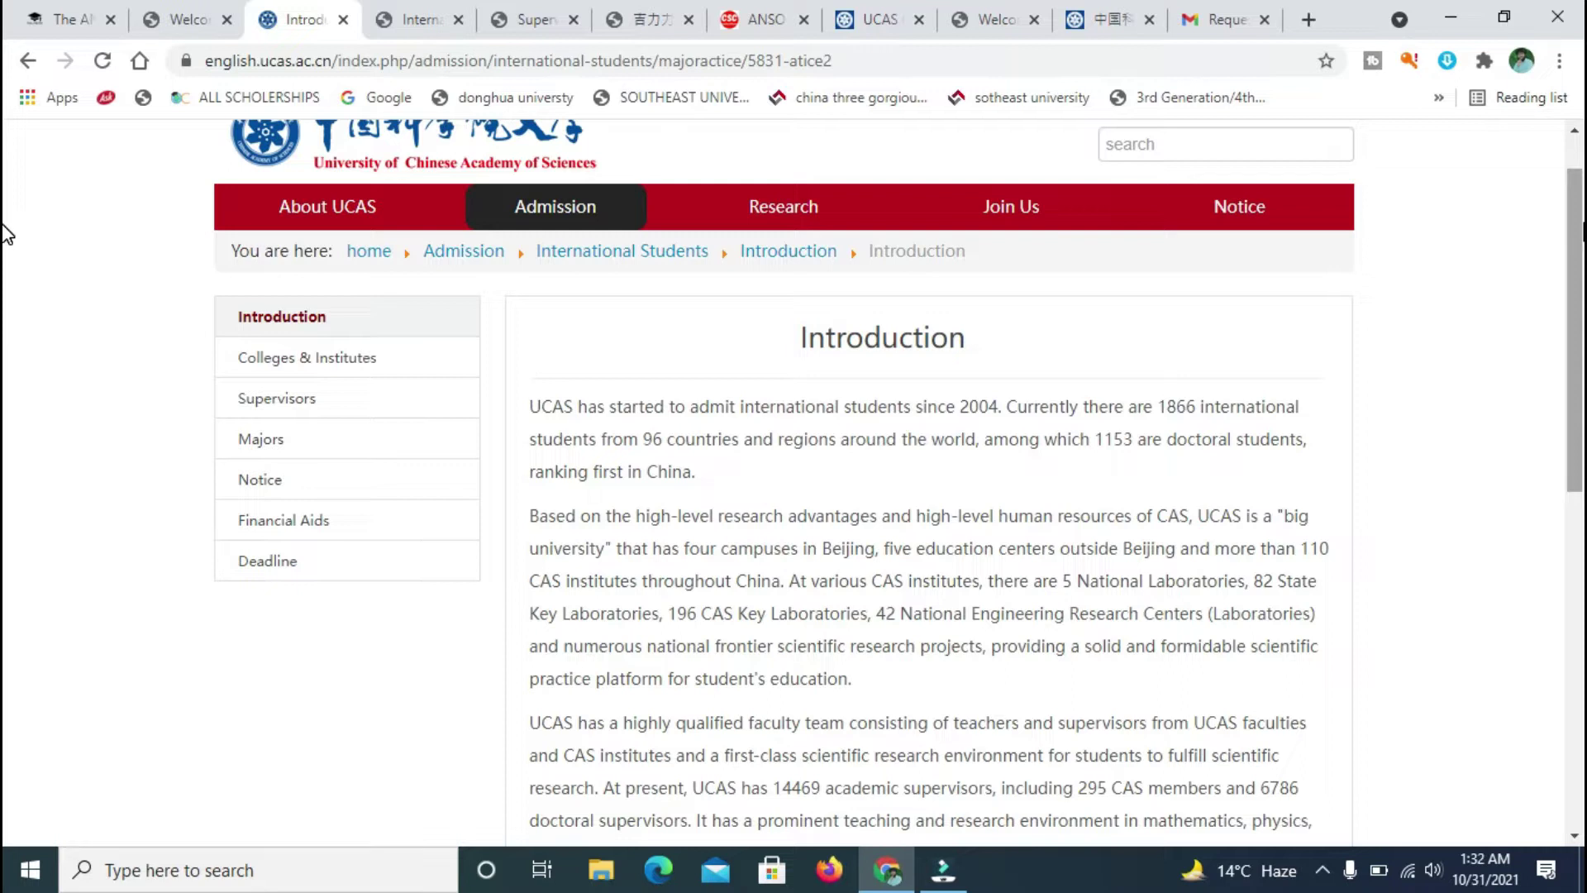
scroll(6, 234, "up", 1)
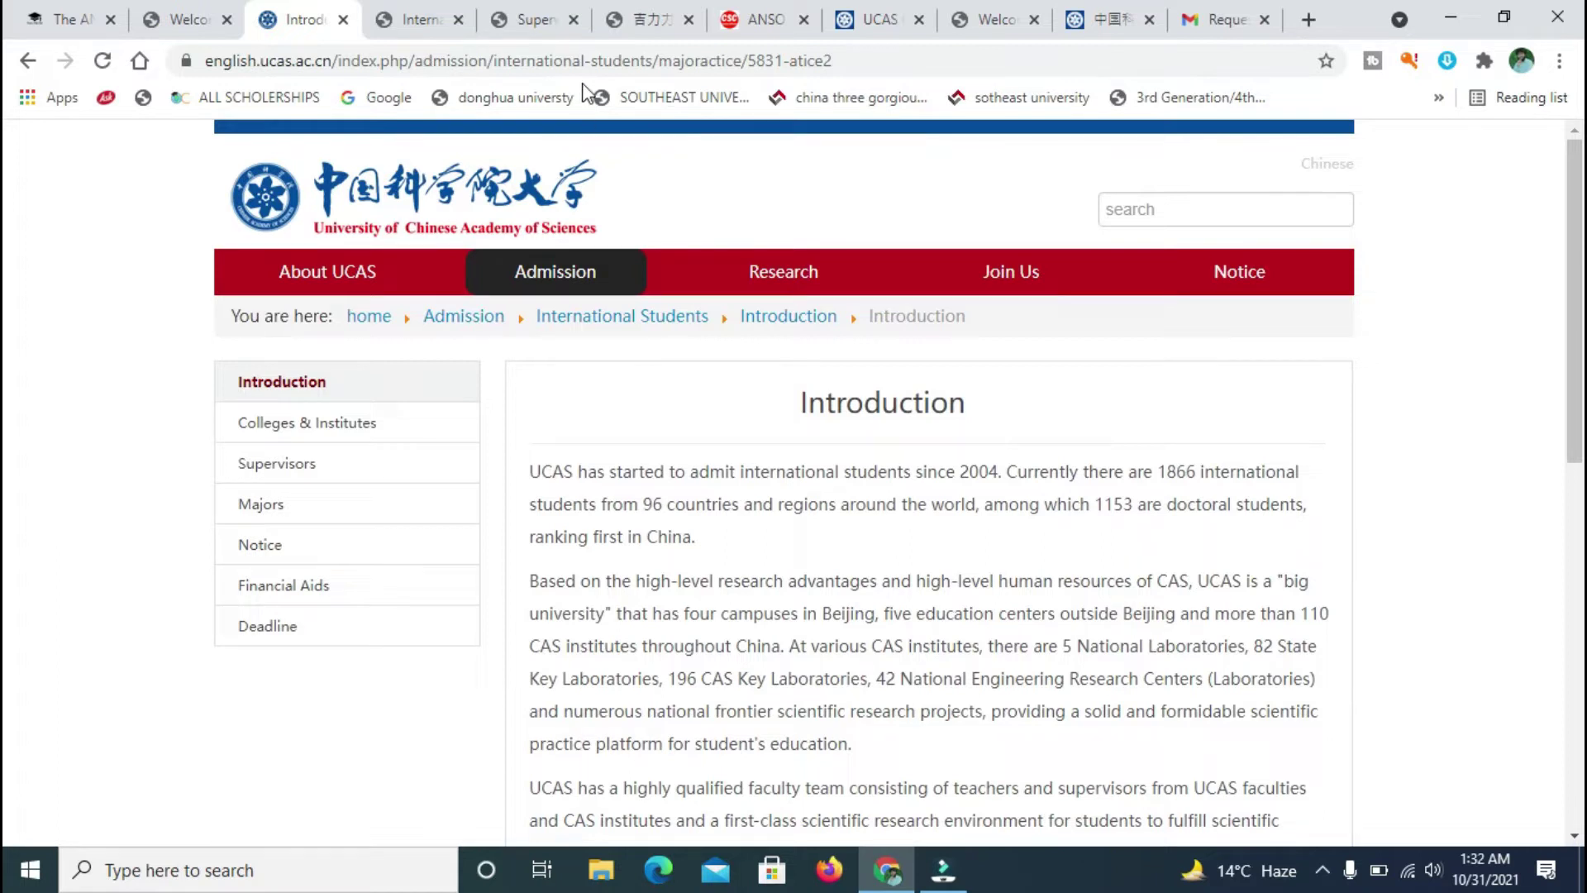
left_click(606, 61)
left_click(114, 499)
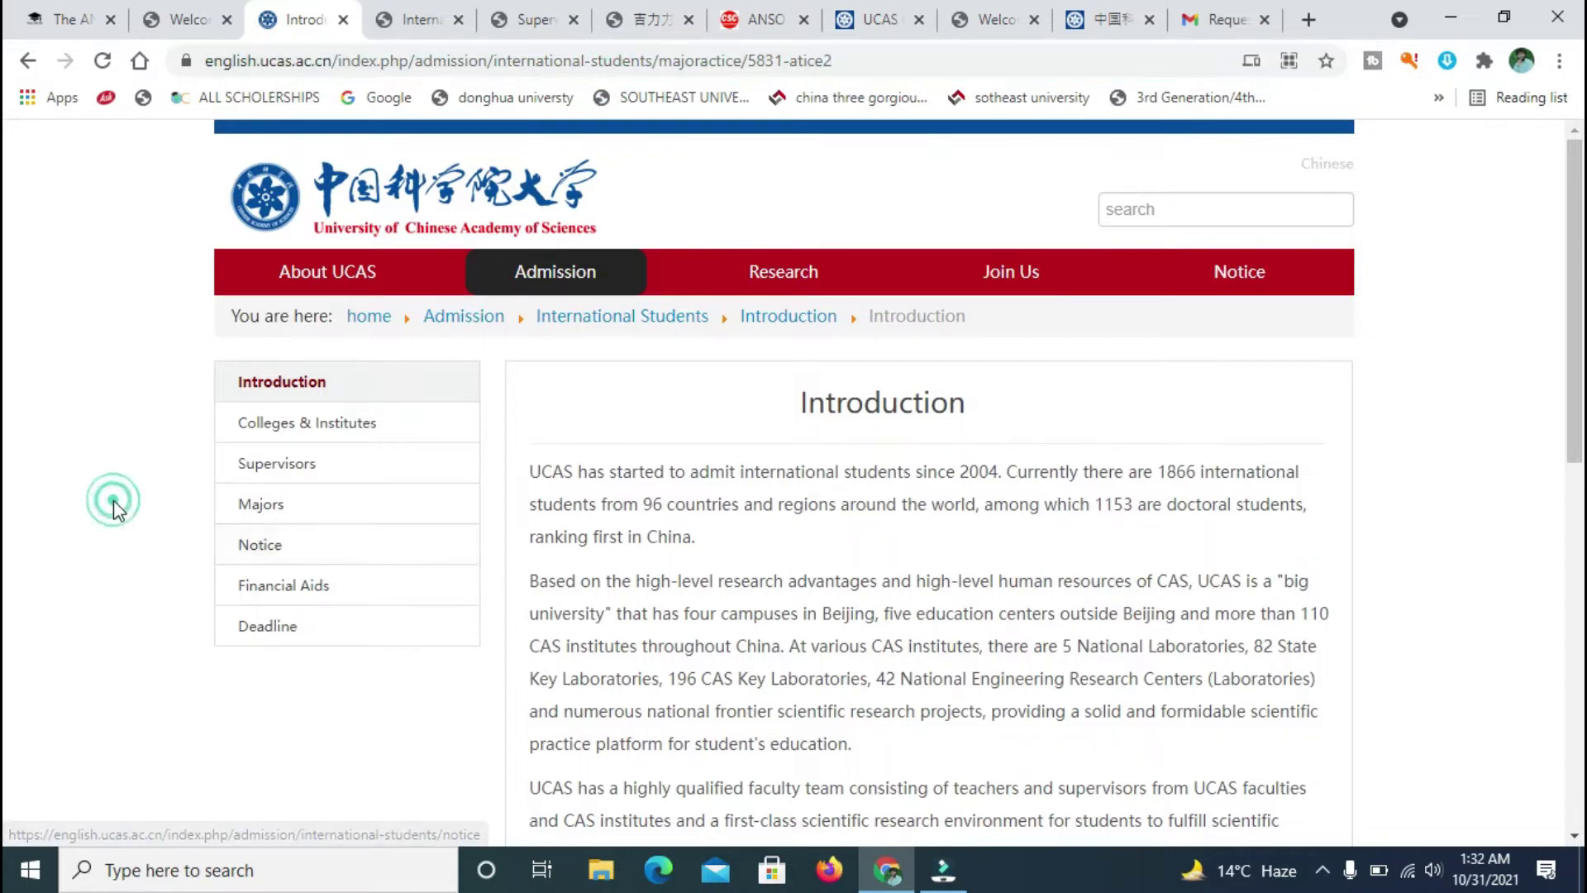
- Open the Supervisors list, view the first supervisor's profile, then return to the list
left_click(296, 468)
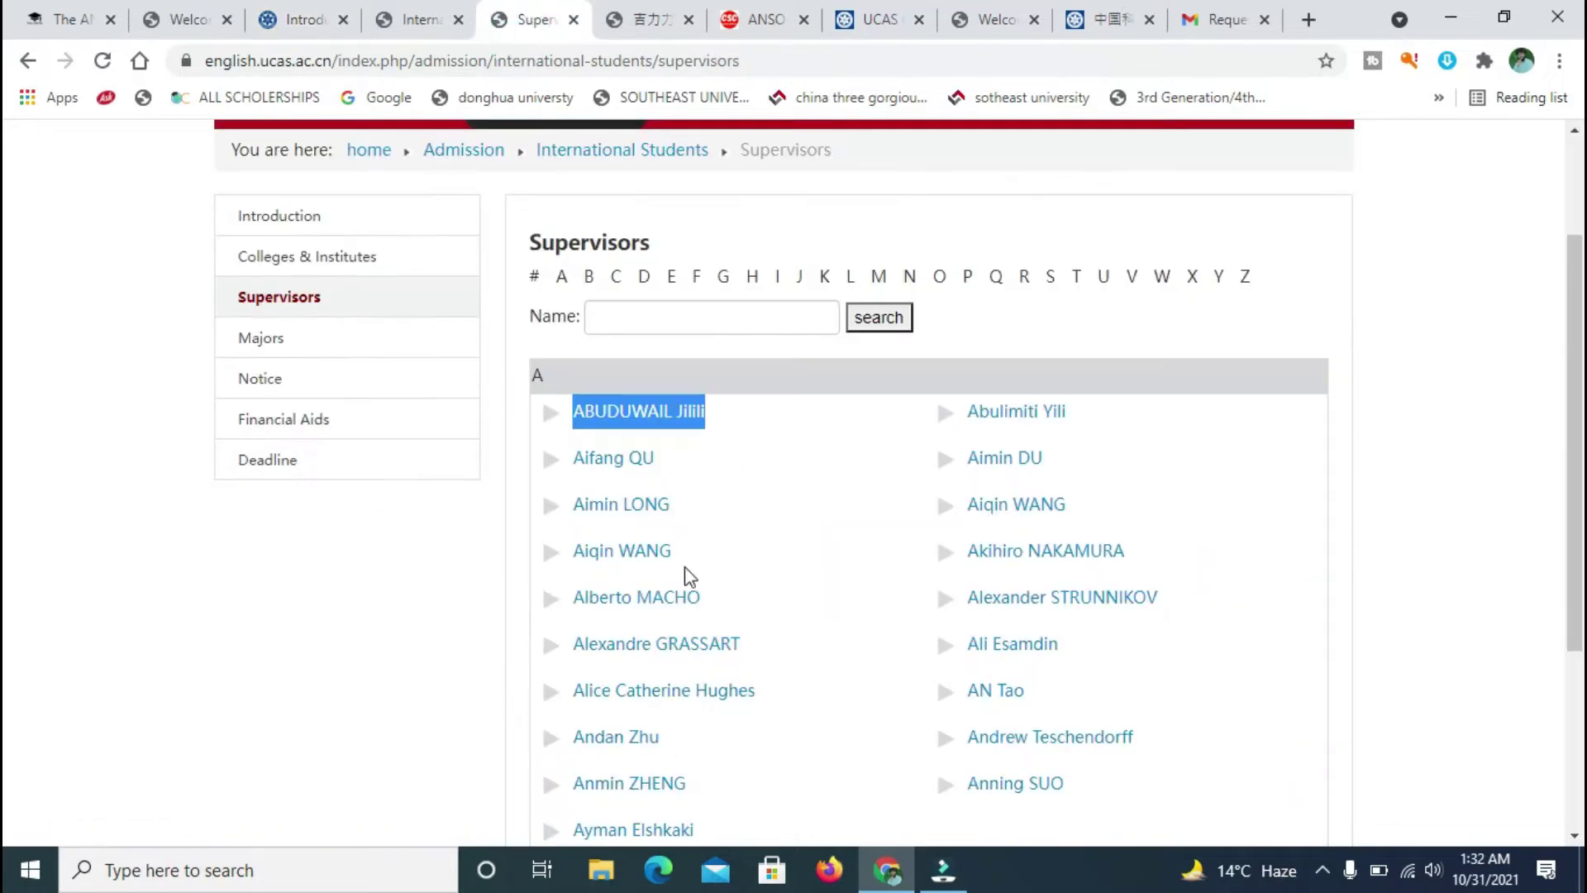
scroll(5, 430, "down", 3)
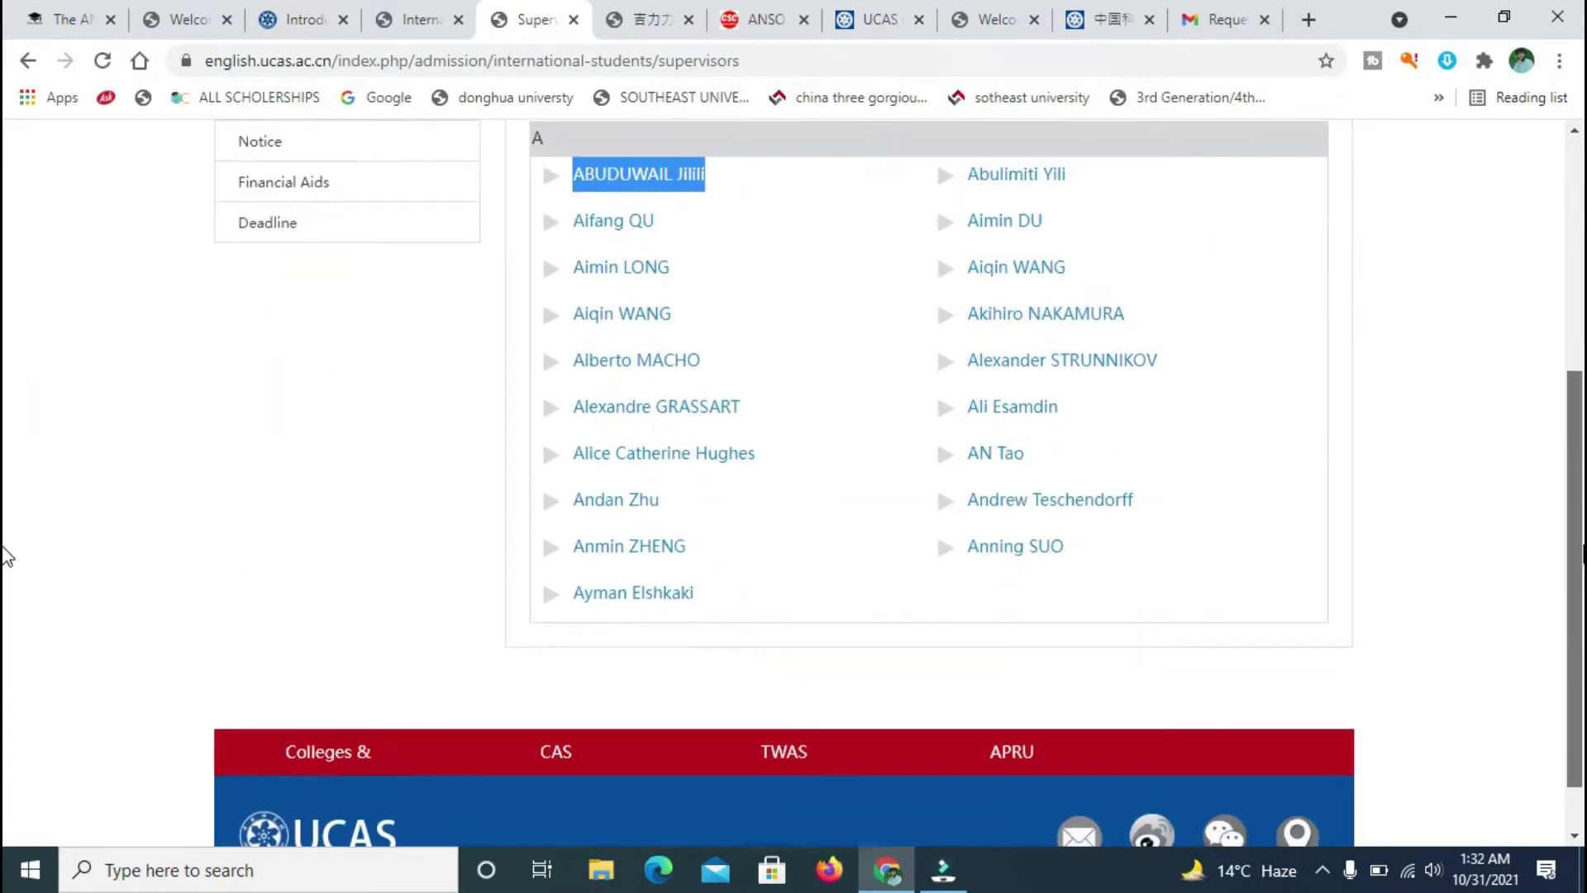
scroll(3, 438, "up", 2)
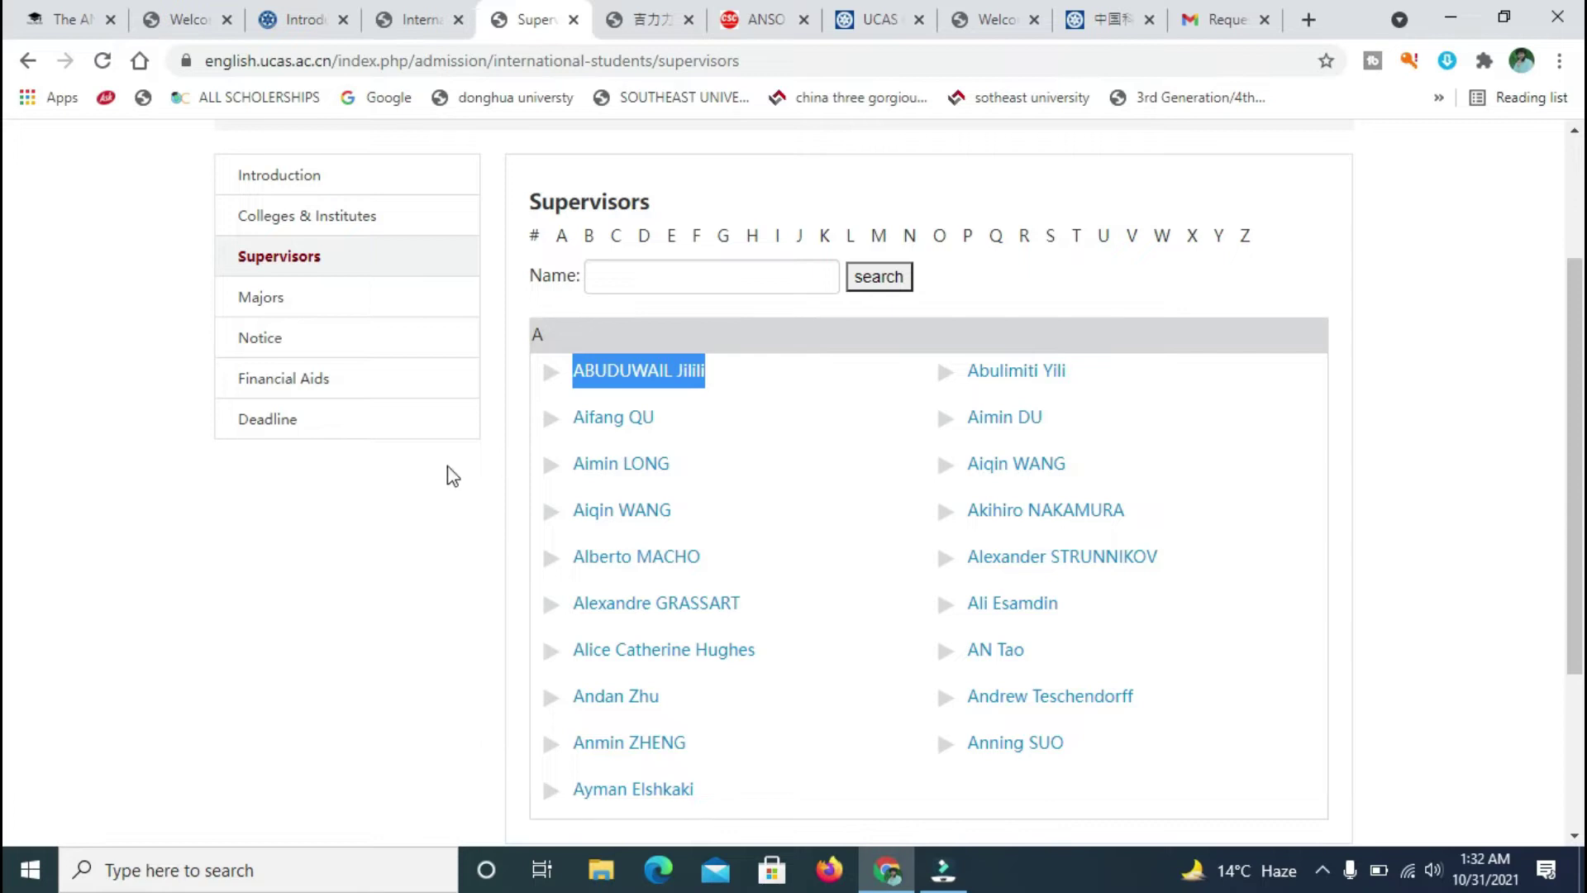
left_click(328, 519)
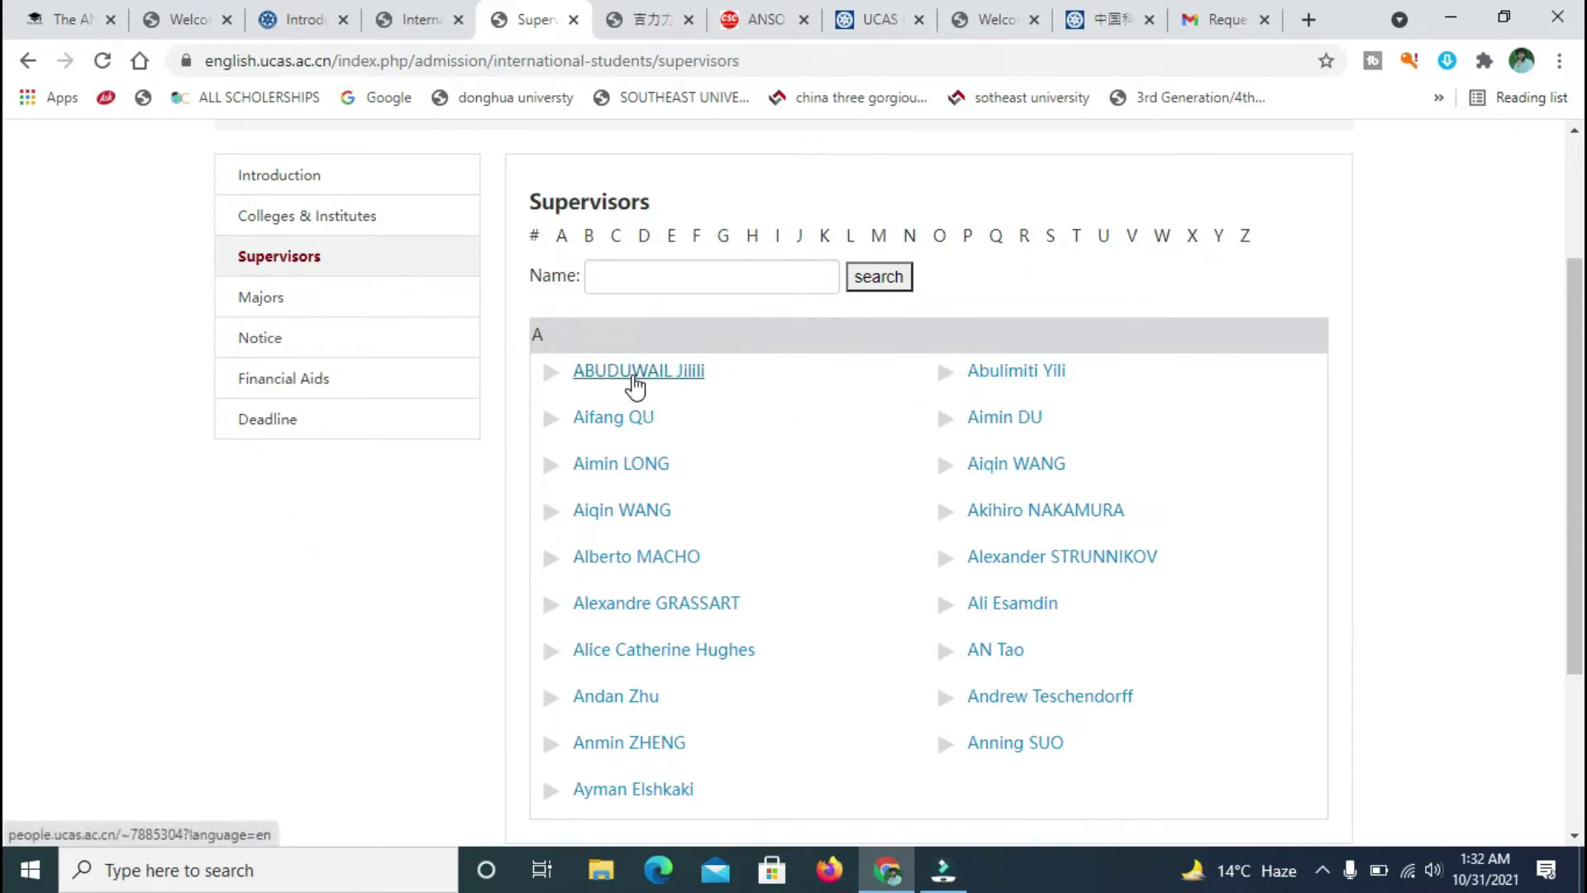
left_click(632, 376)
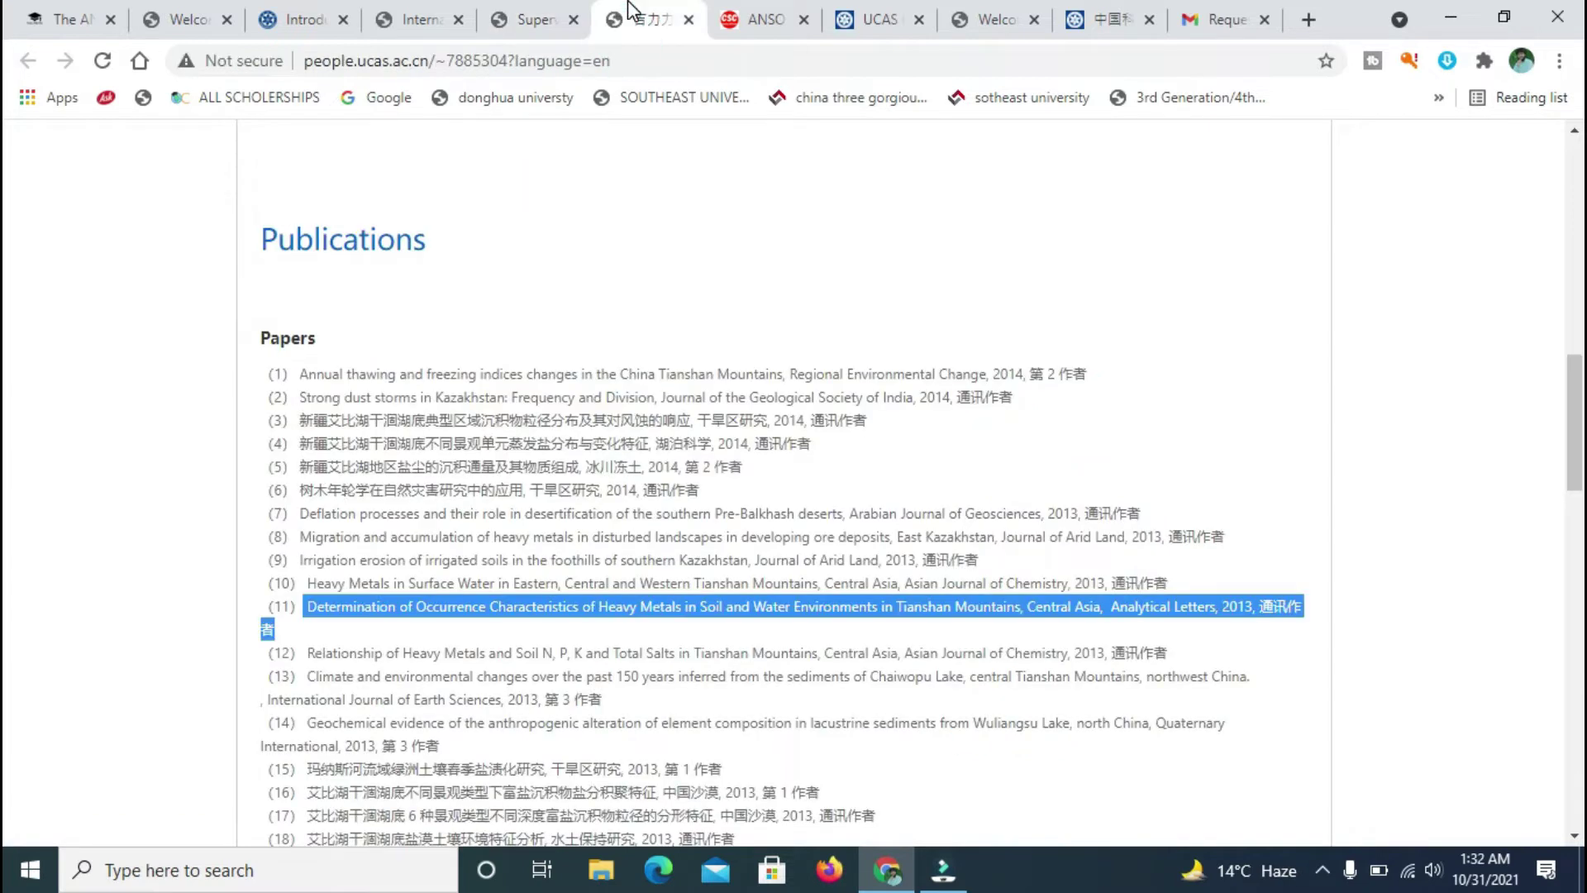
scroll(10, 459, "up", 10)
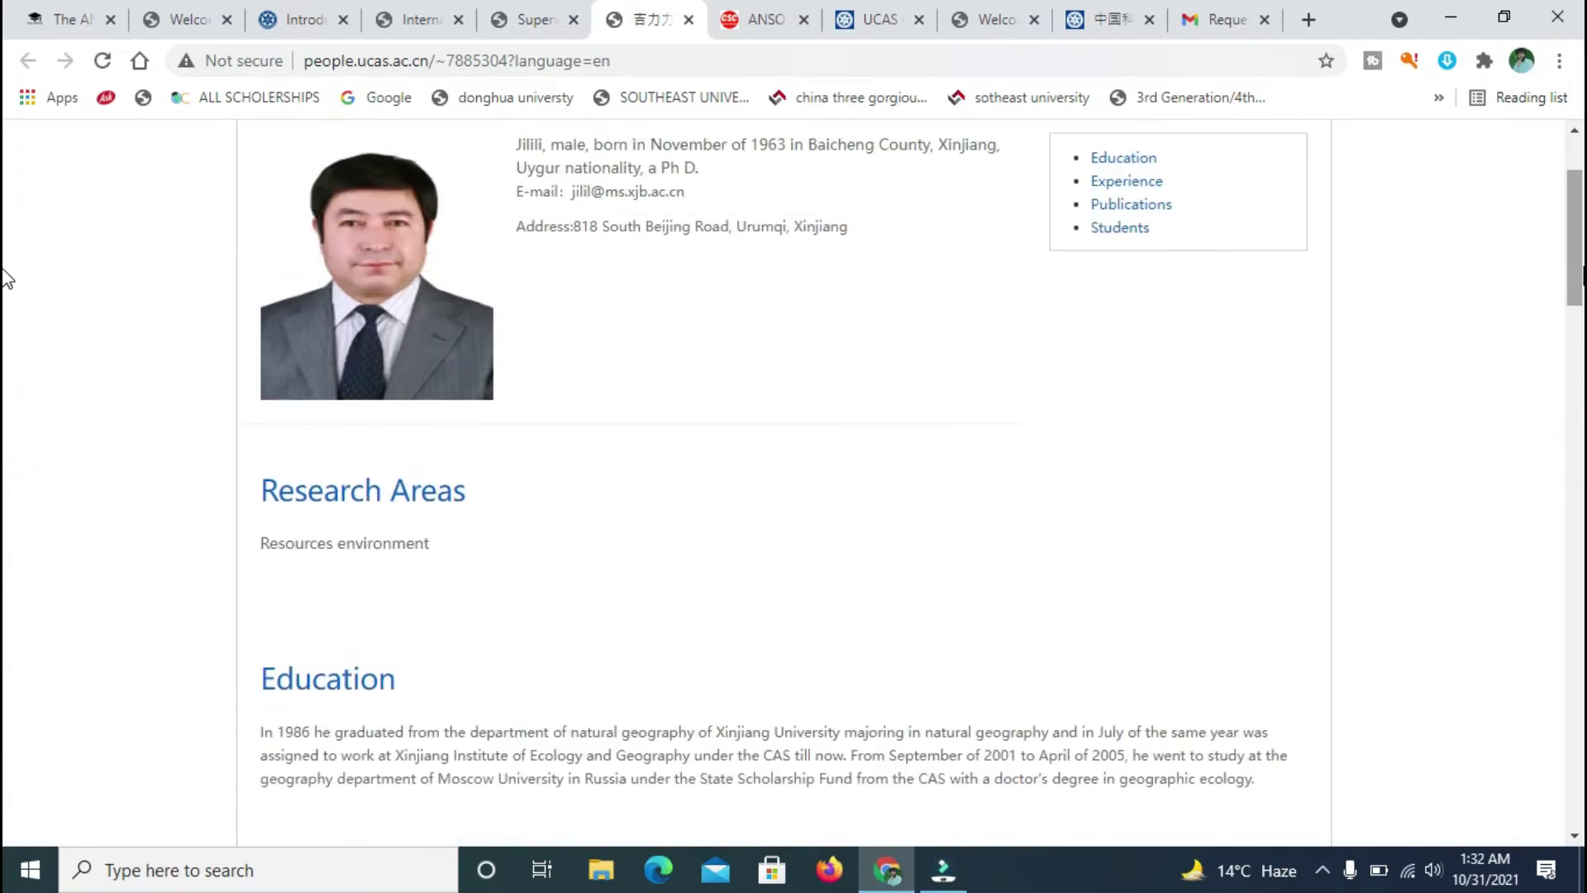
scroll(1085, 447, "up", 2)
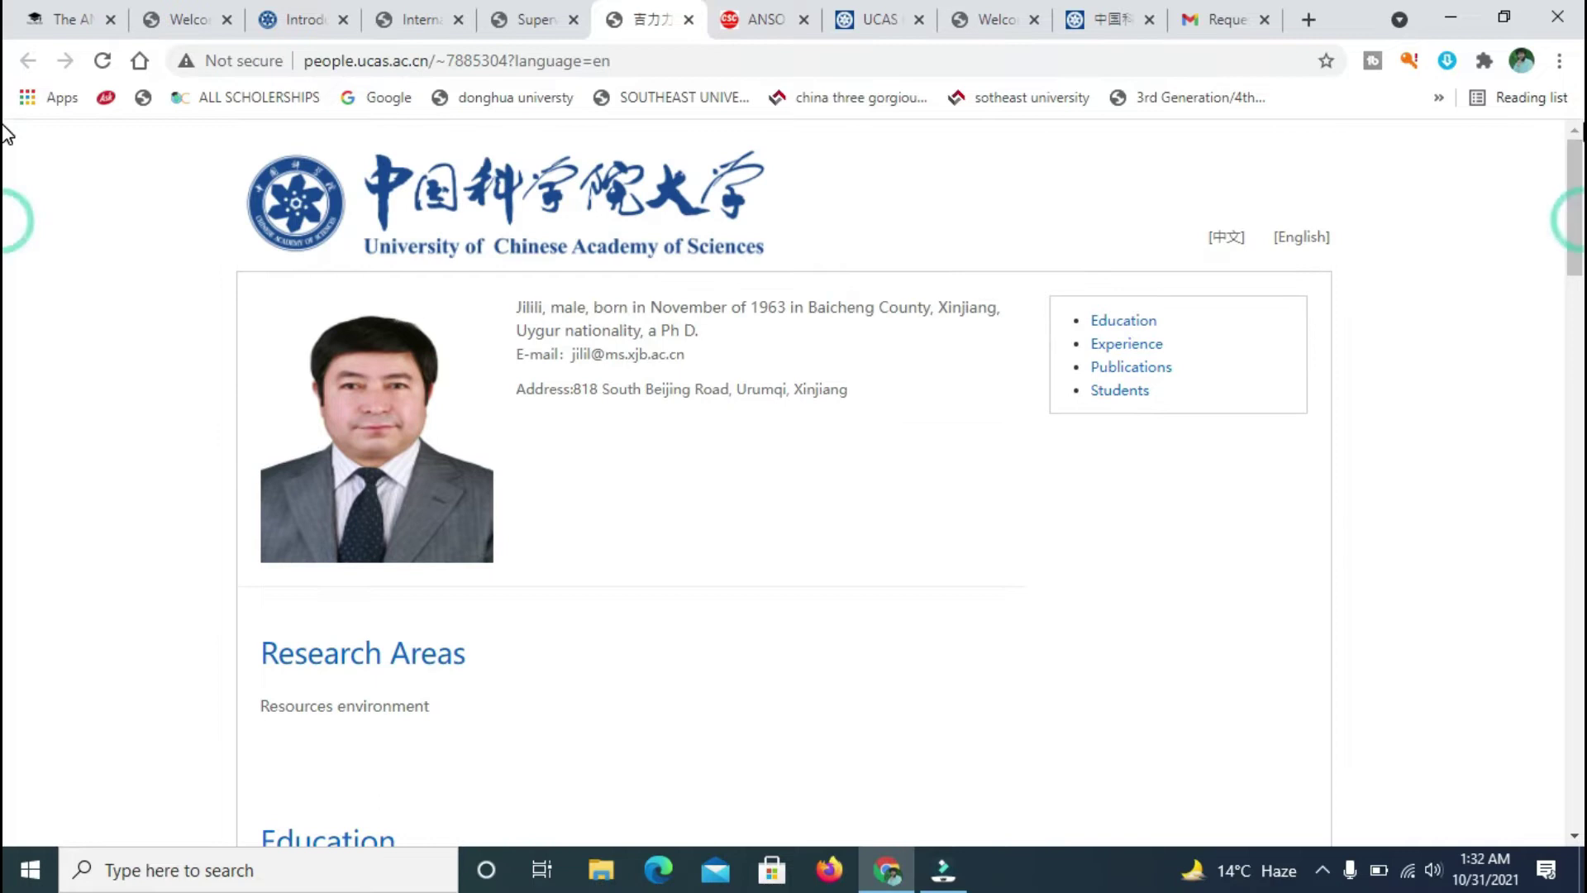
left_click(539, 4)
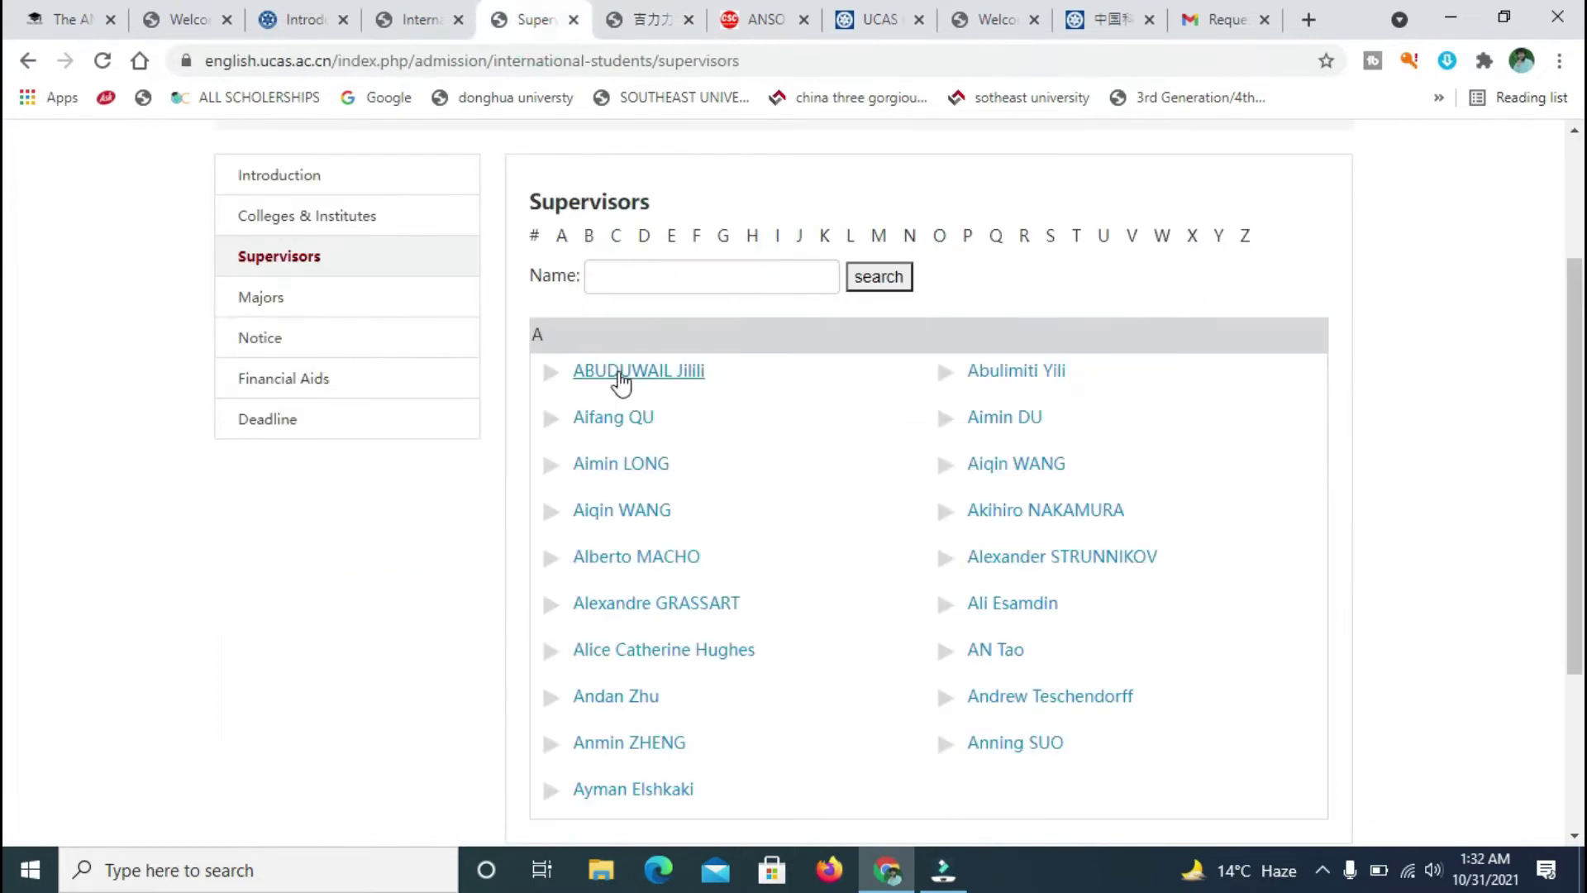
- Reopen the first supervisor's profile and highlight their e-mail address
left_click(622, 380)
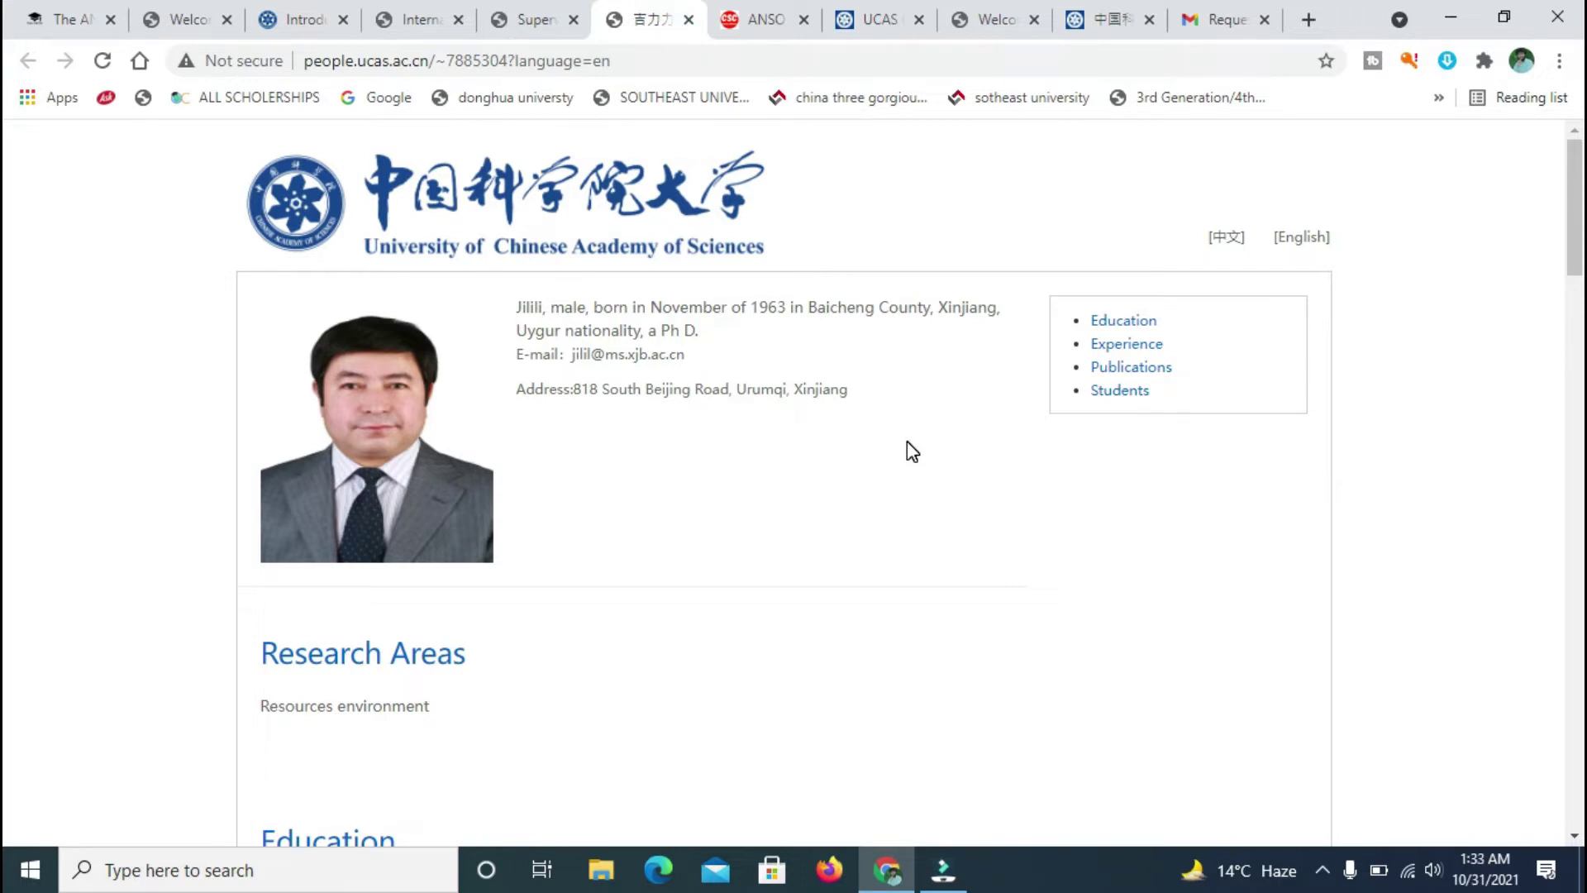
left_click_drag(686, 355, 516, 356)
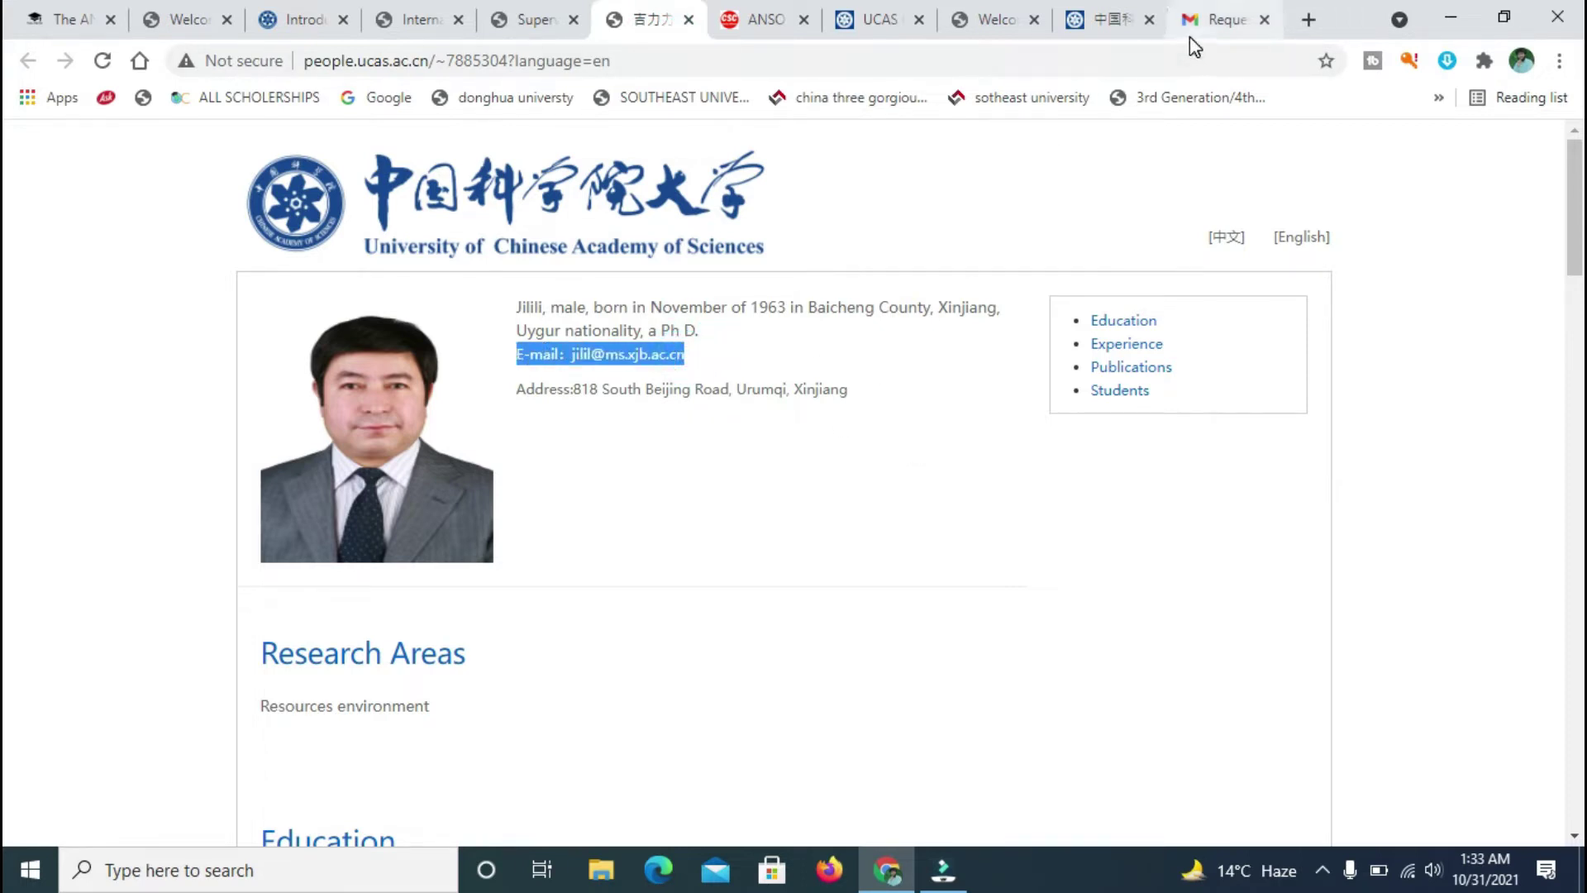
left_click(1102, 583)
left_click_drag(1575, 243, 1578, 282)
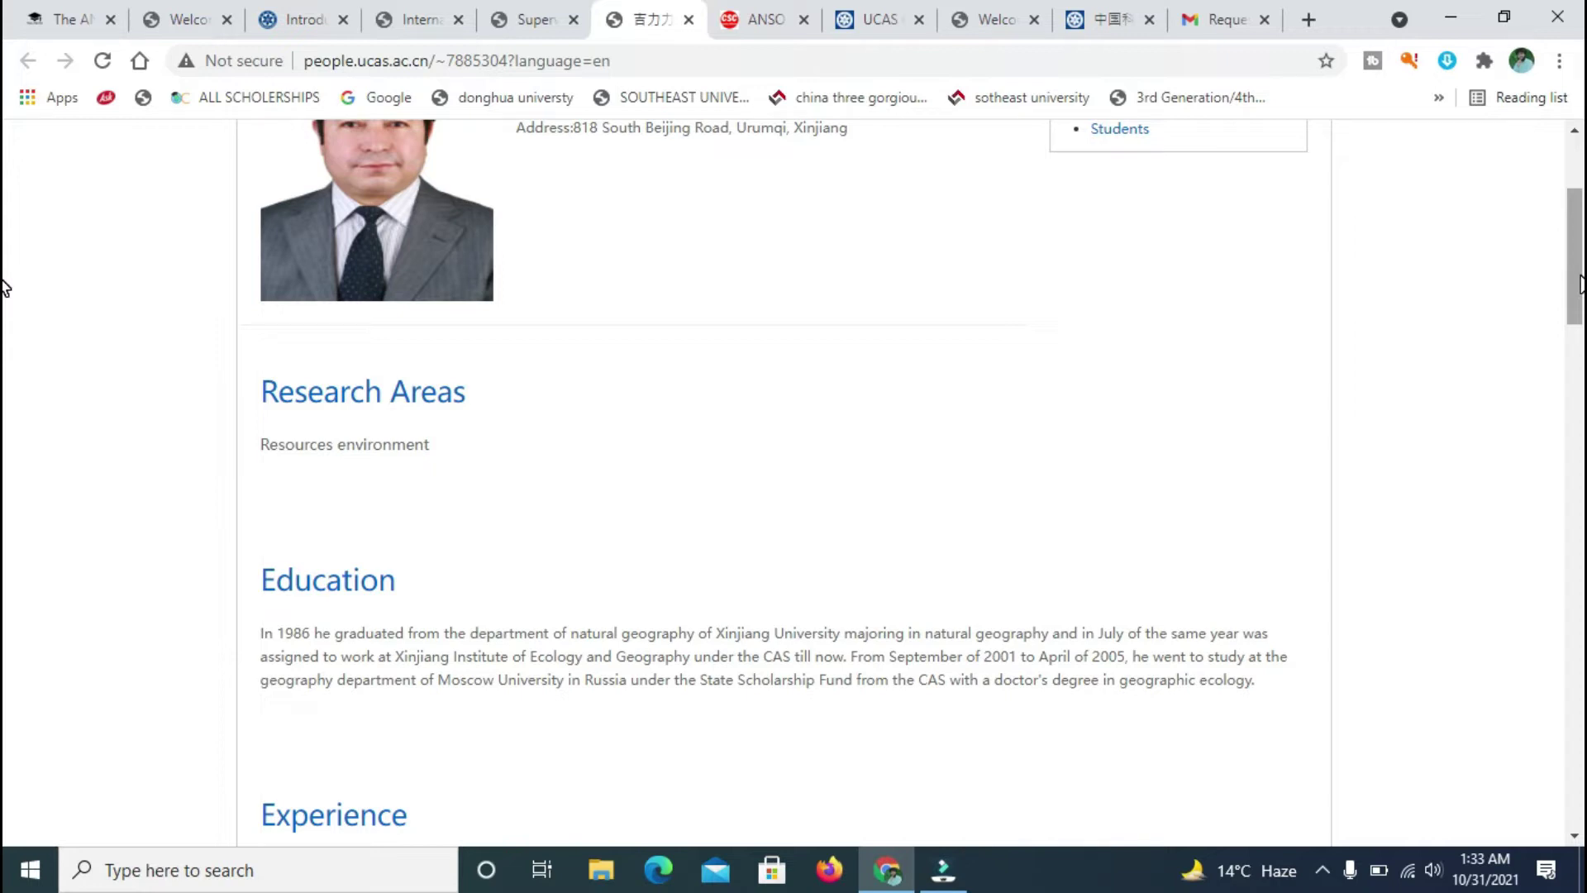
scroll(5, 330, "down", 7)
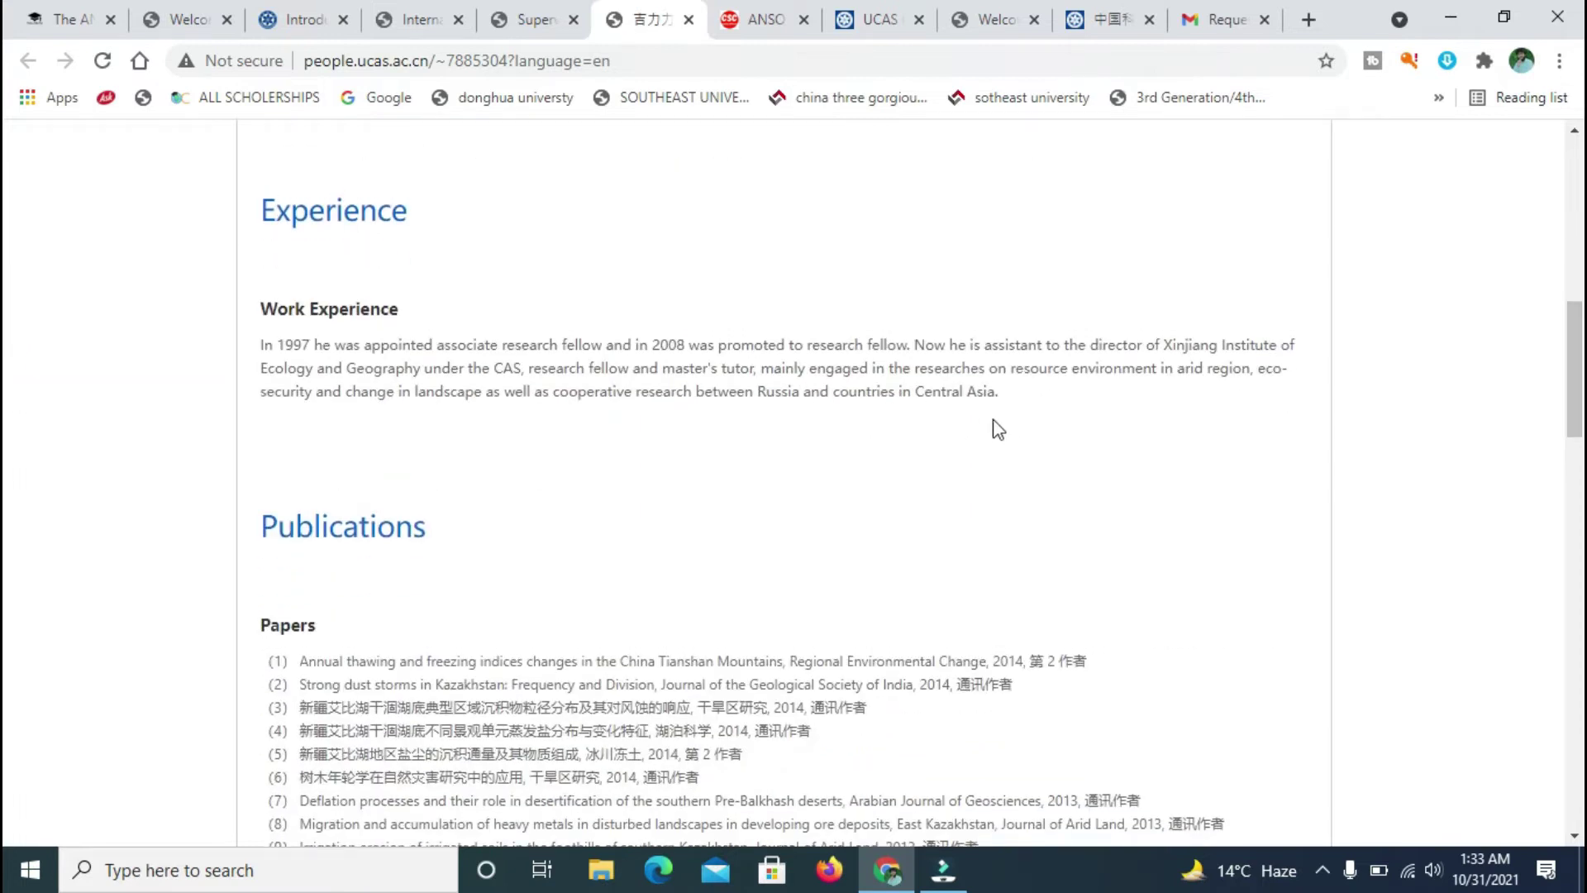
- Read the Work Experience and papers sections, then open a cancer researcher's profile from the list
left_click_drag(1019, 420, 246, 352)
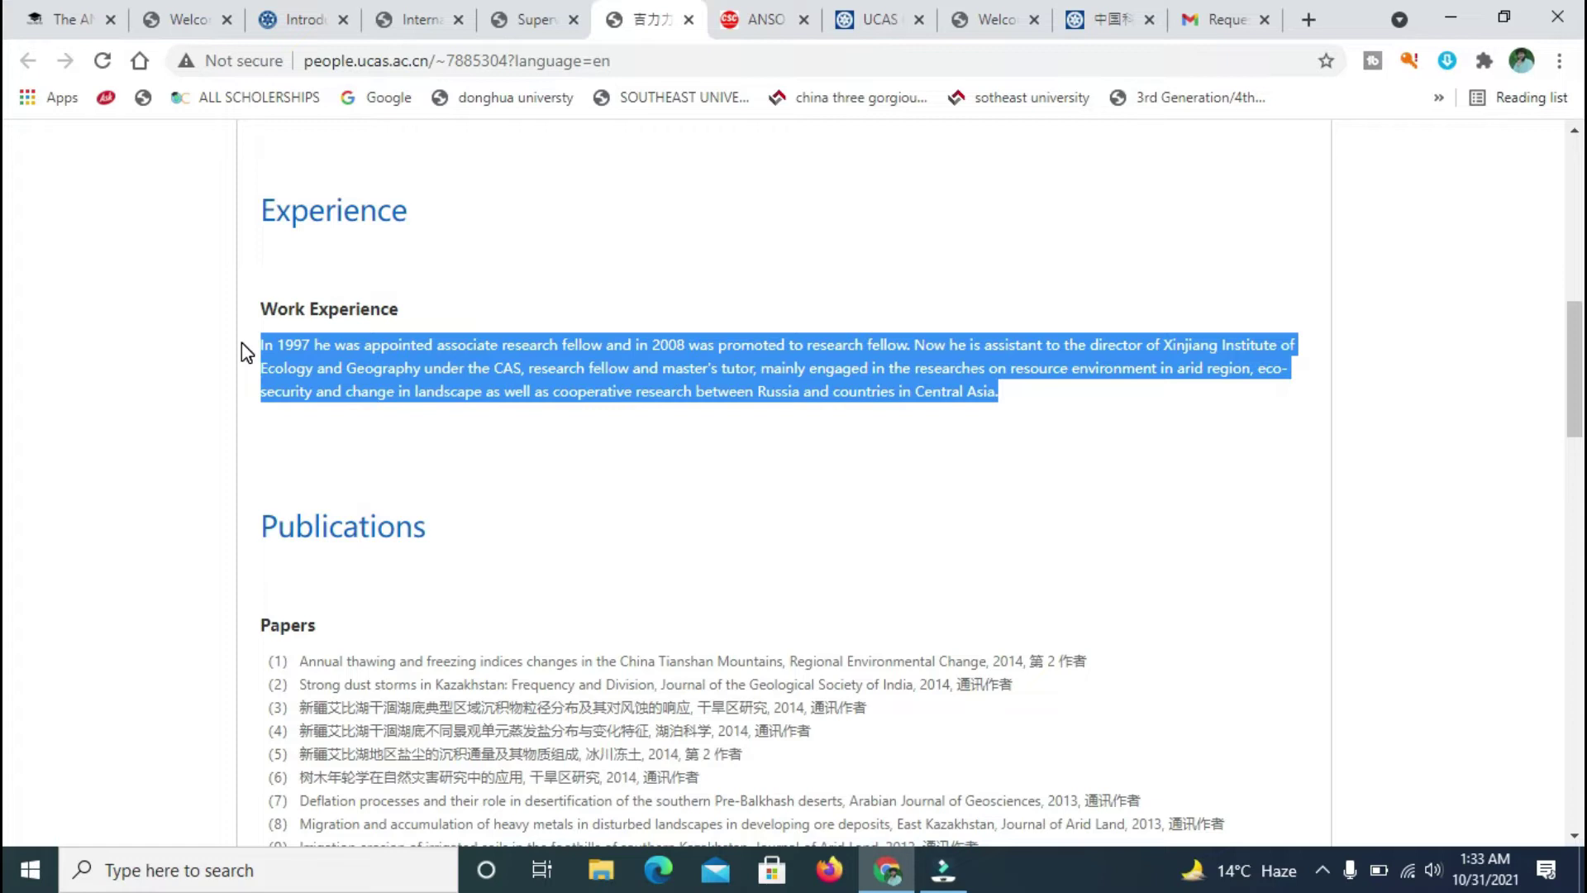
left_click(982, 432)
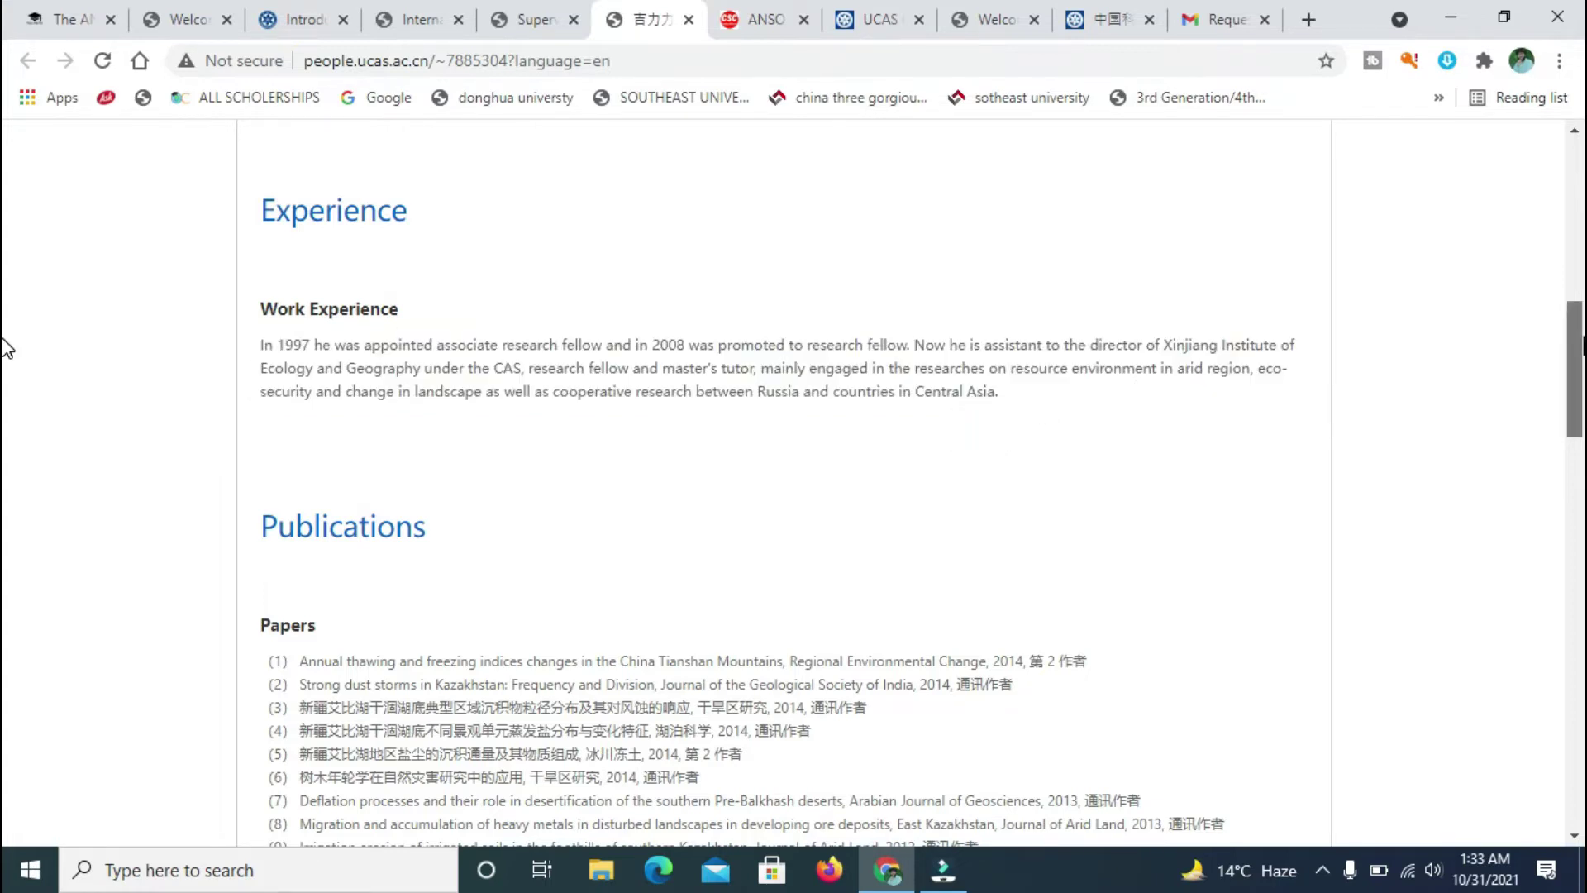
scroll(6, 380, "down", 5)
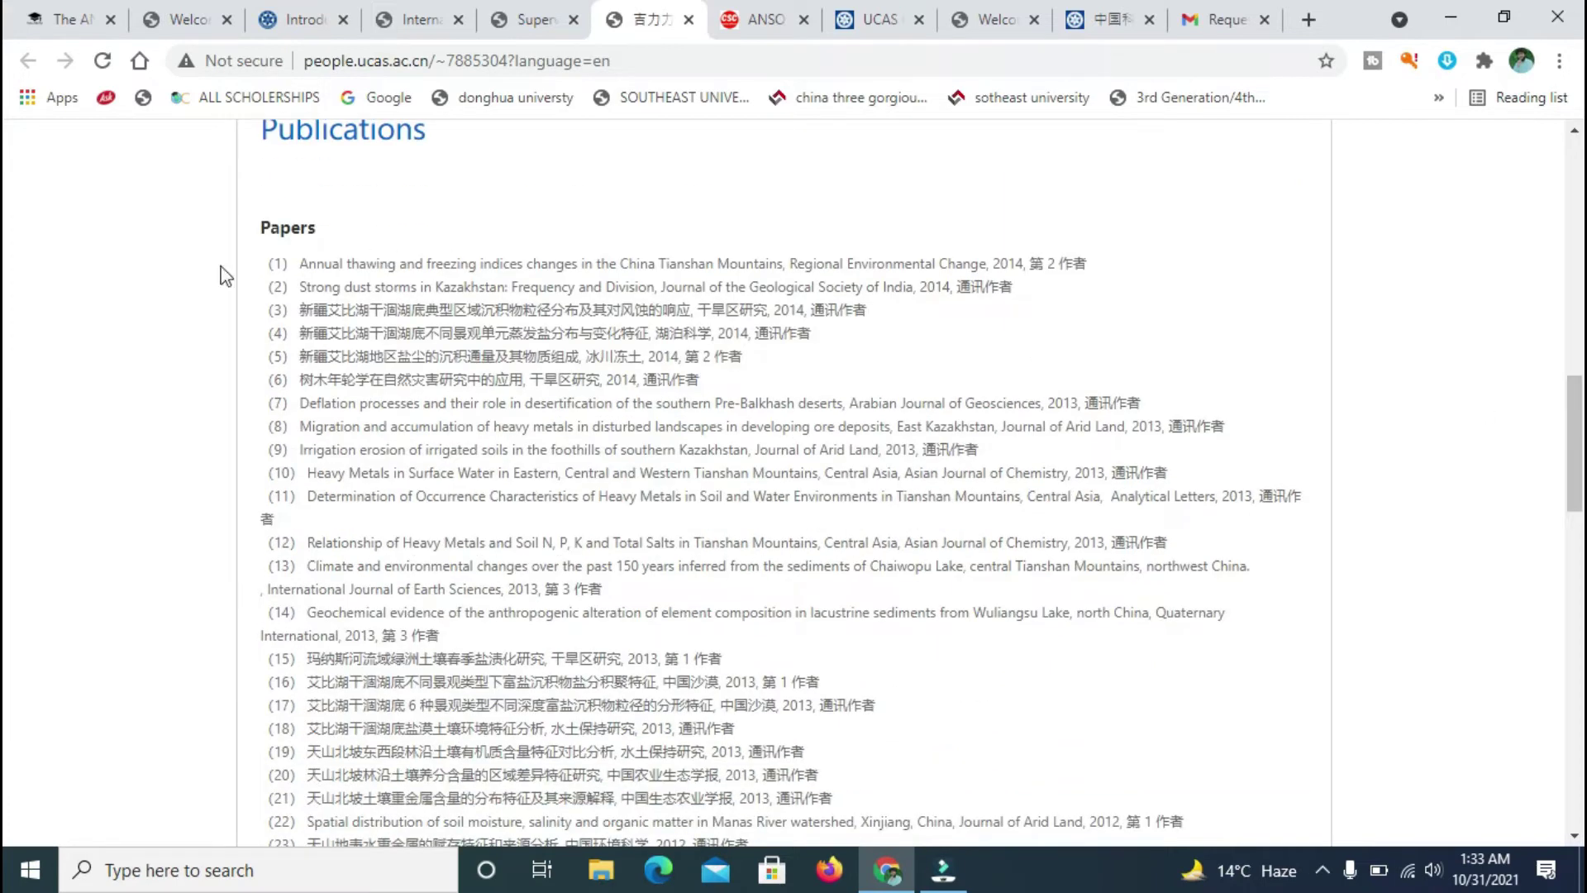
left_click_drag(247, 257, 836, 83)
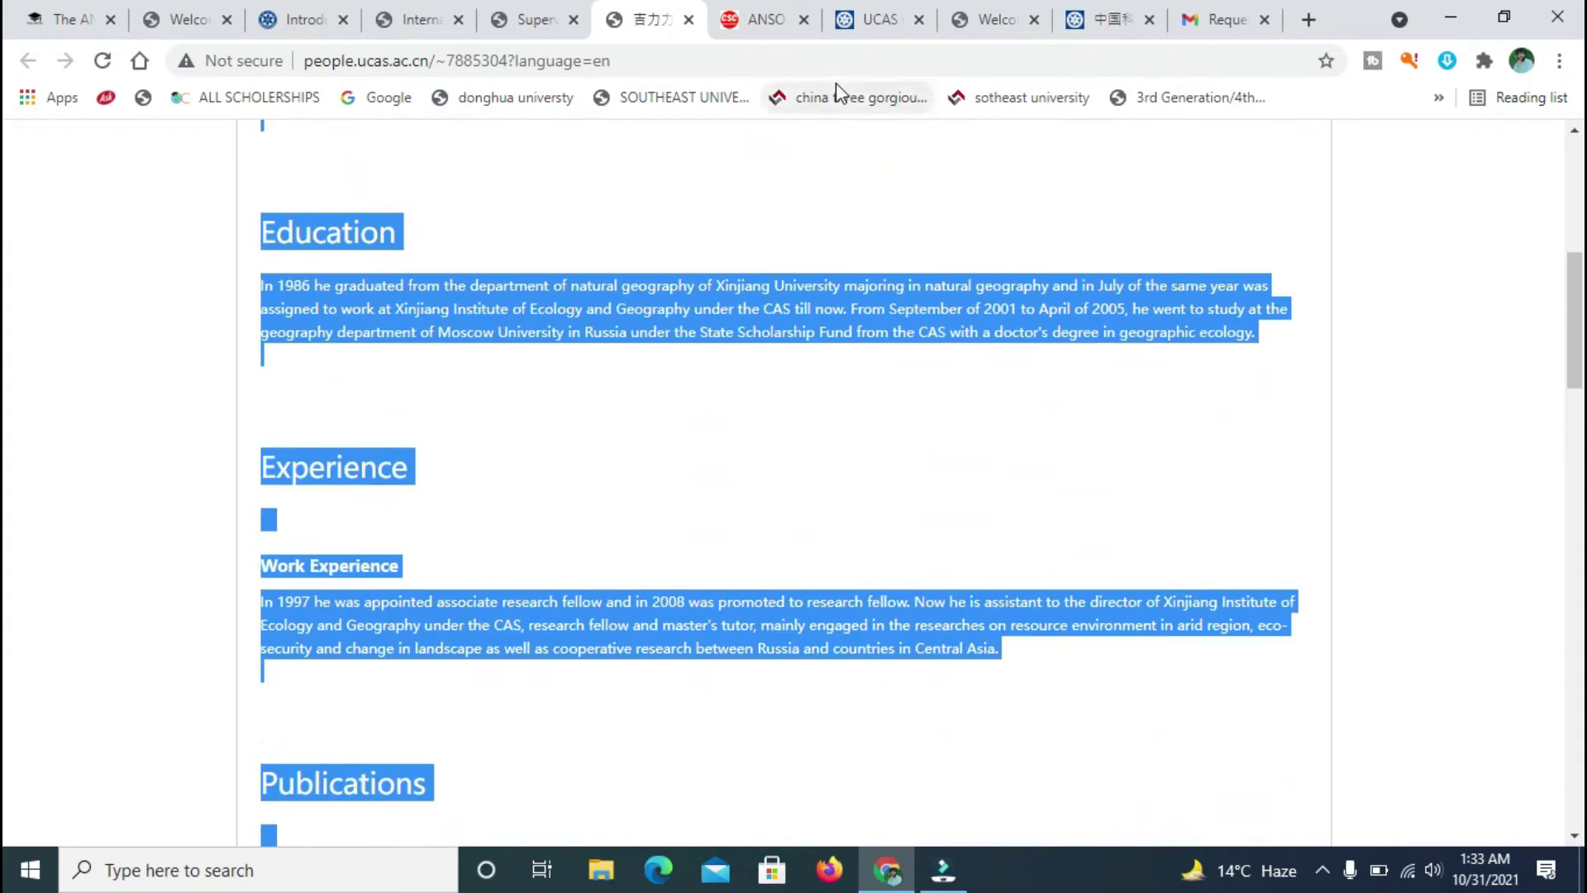
left_click(1213, 560)
scroll(7, 403, "down", 4)
scroll(7, 403, "down", 2)
left_click_drag(1106, 361, 306, 362)
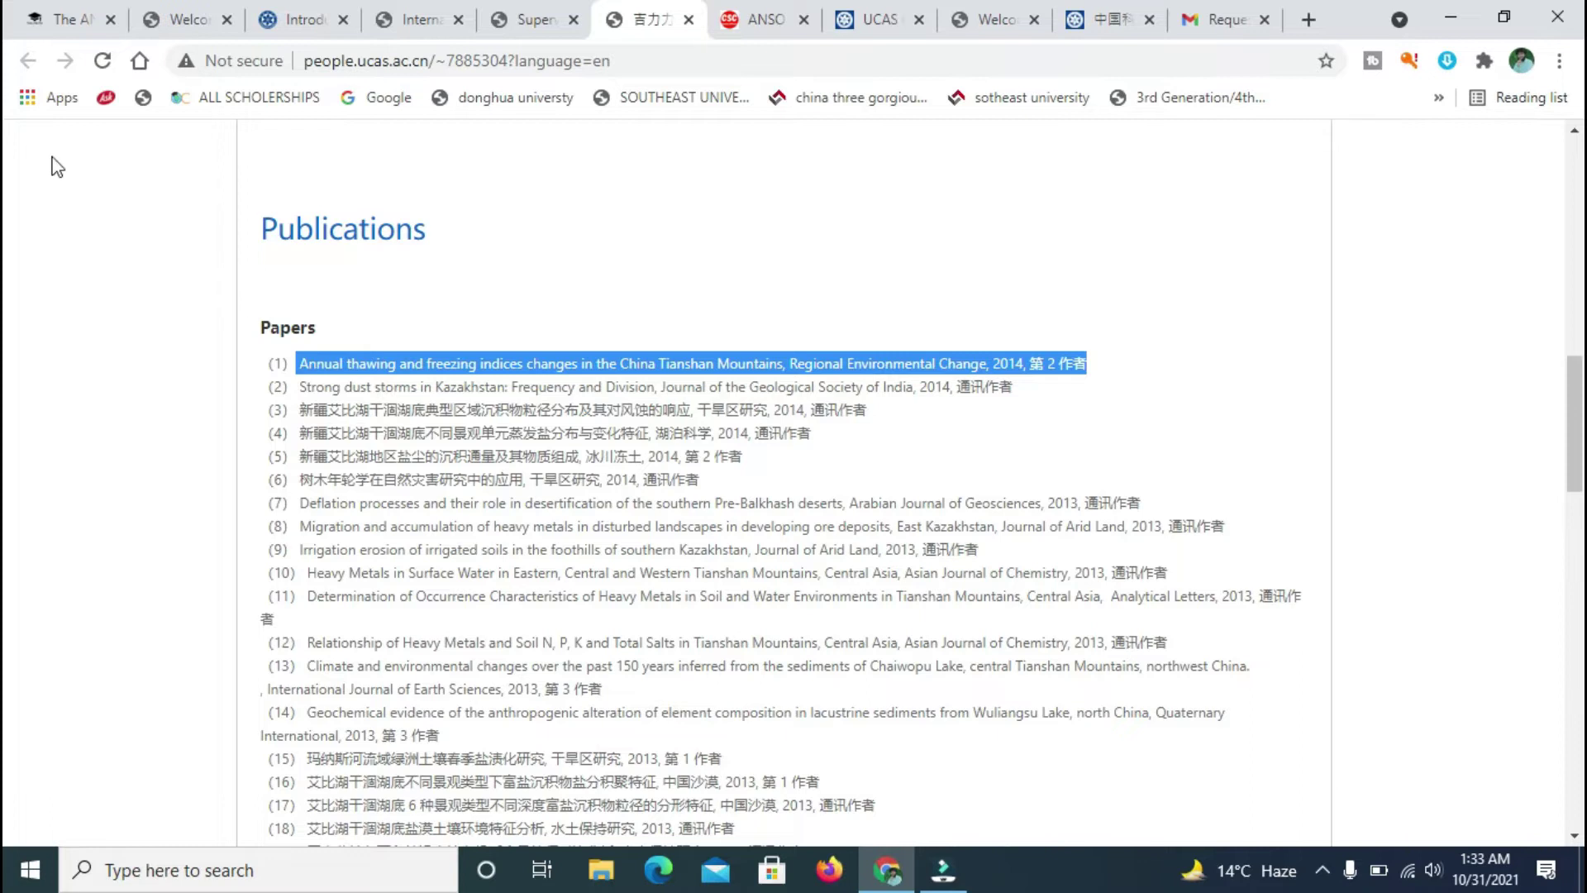
left_click(545, 6)
left_click(1031, 556)
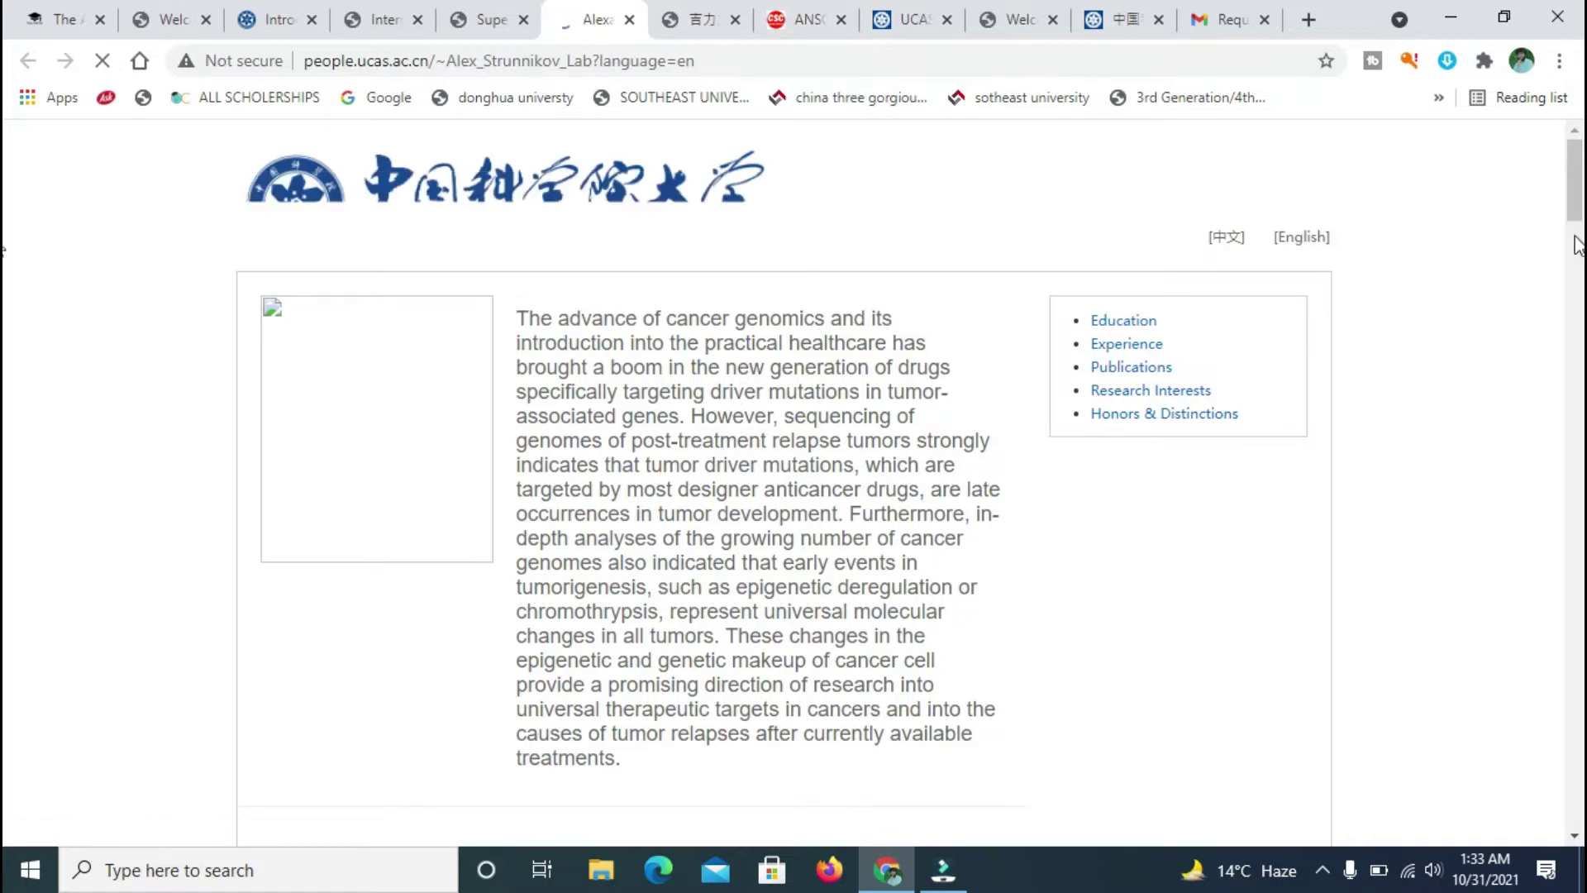
- Scroll through the cancer-epigenetics researcher's profile, return to the top, and close its tab
scroll(6, 232, "down", 6)
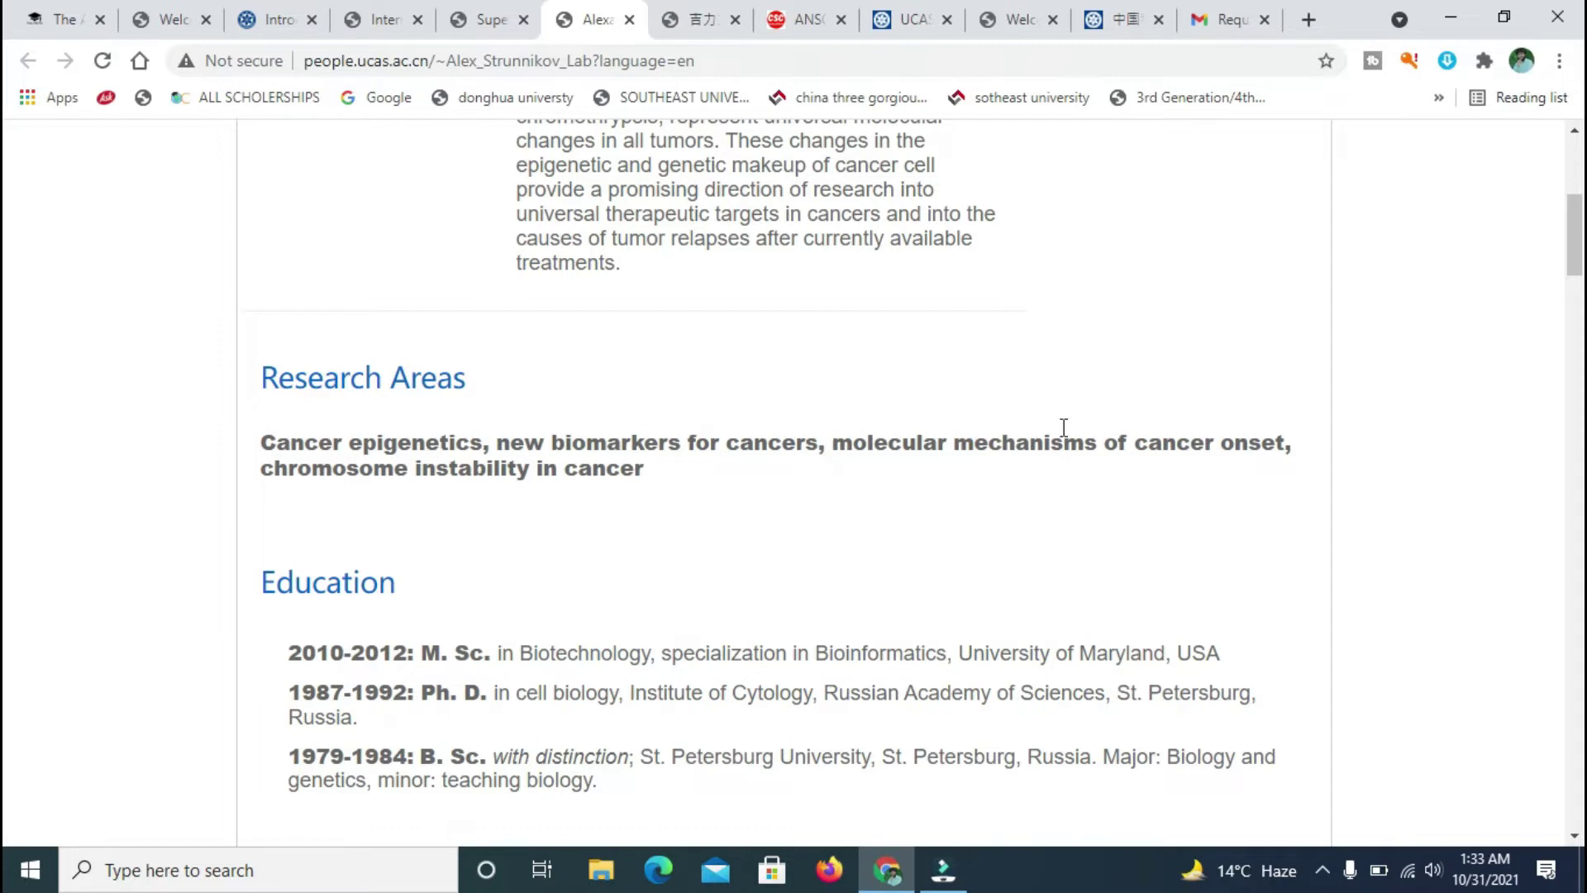
scroll(4, 256, "down", 6)
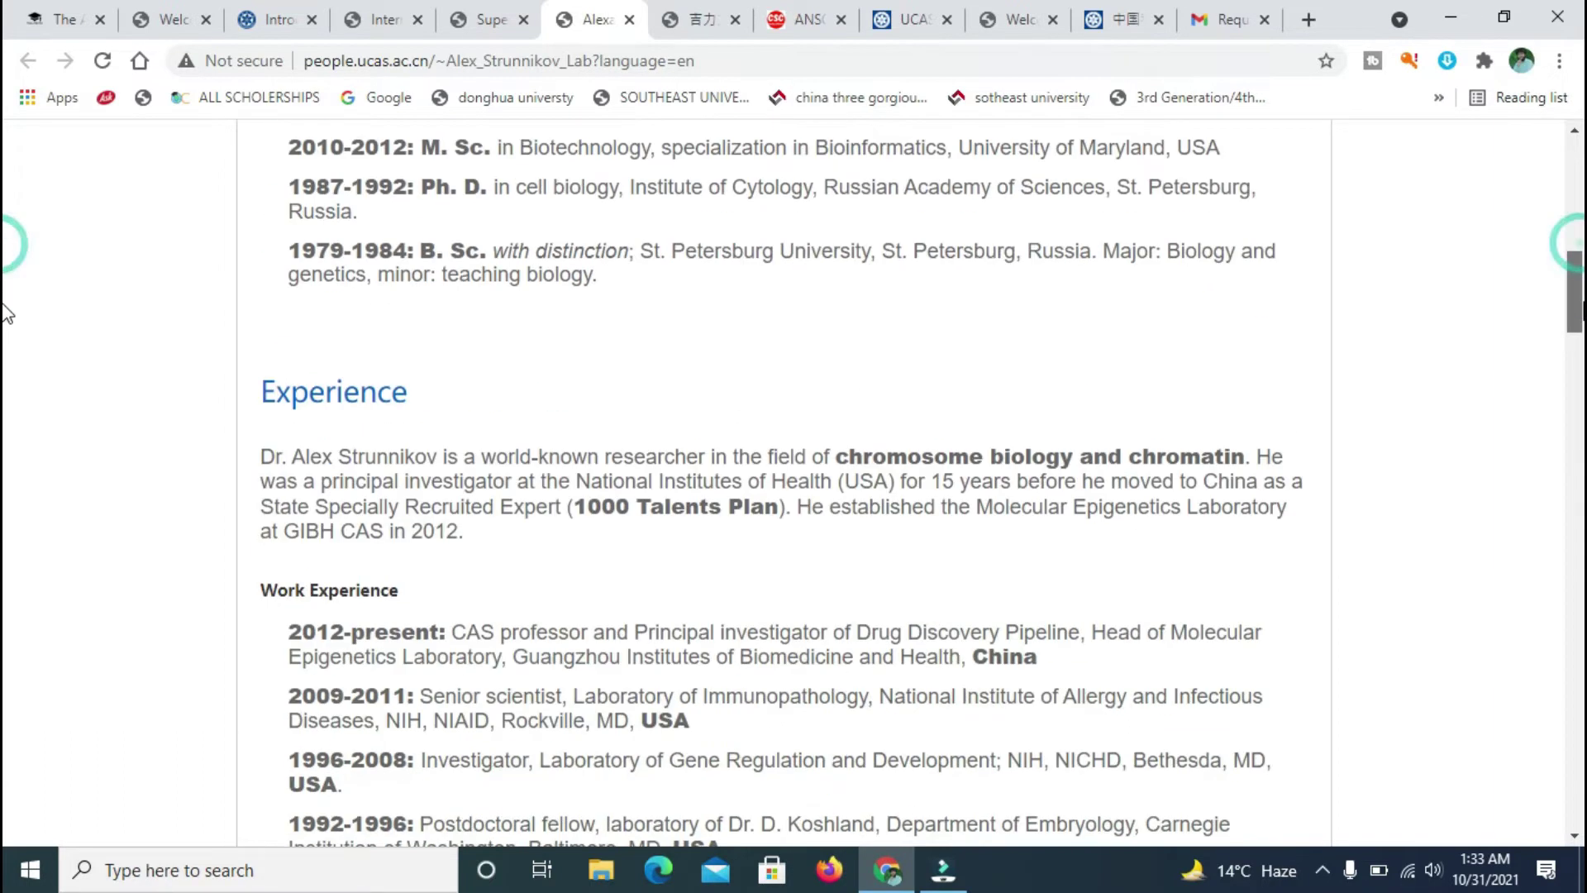
scroll(7, 162, "up", 12)
scroll(5, 179, "down", 7)
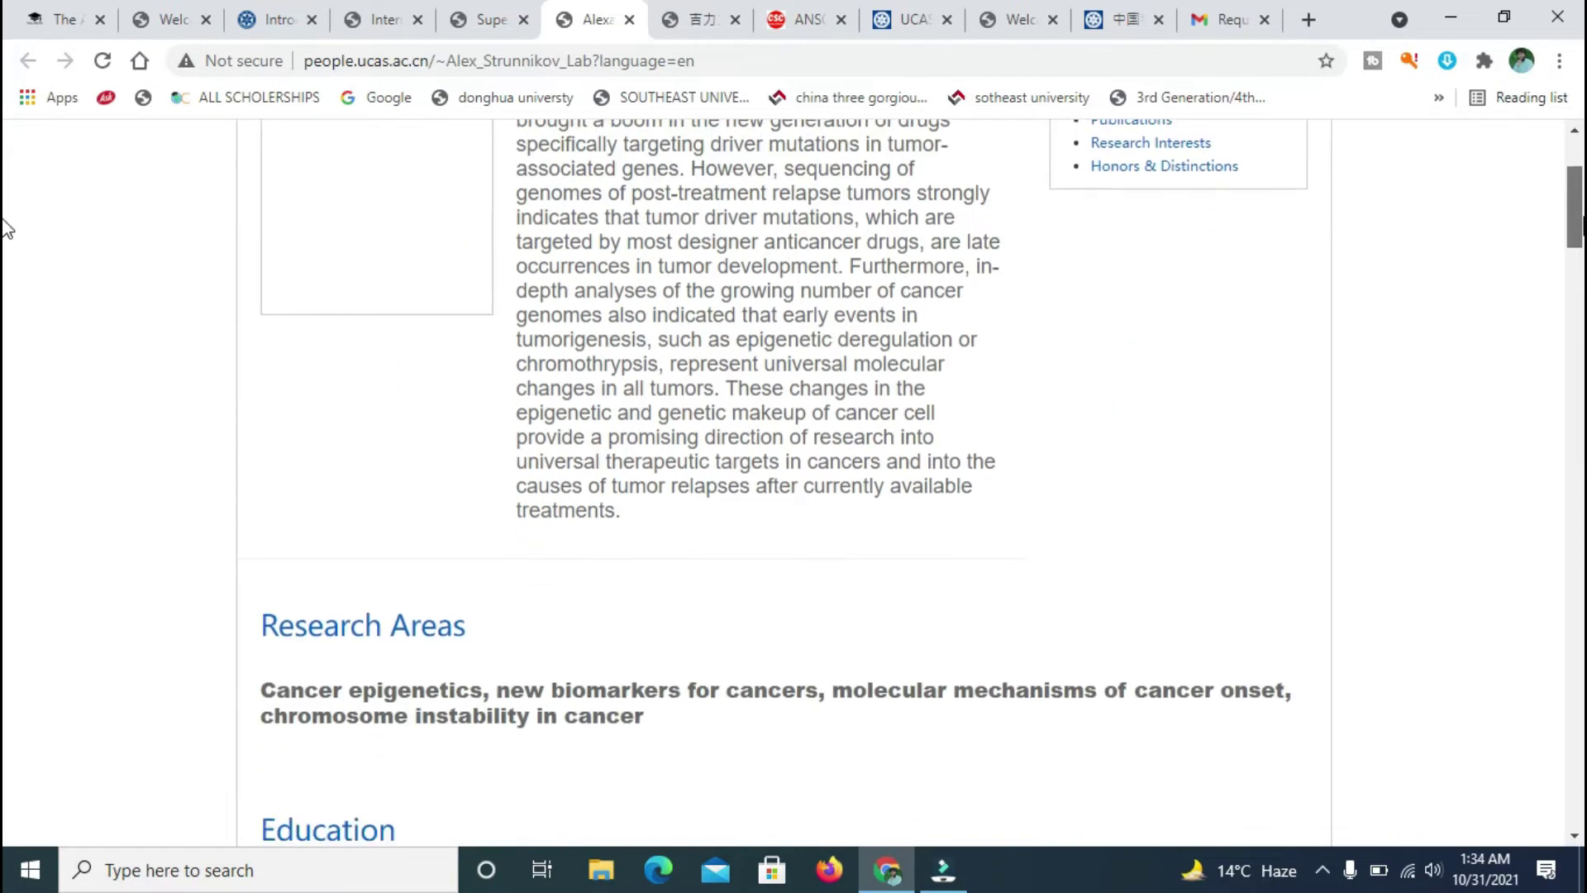
scroll(6, 271, "down", 7)
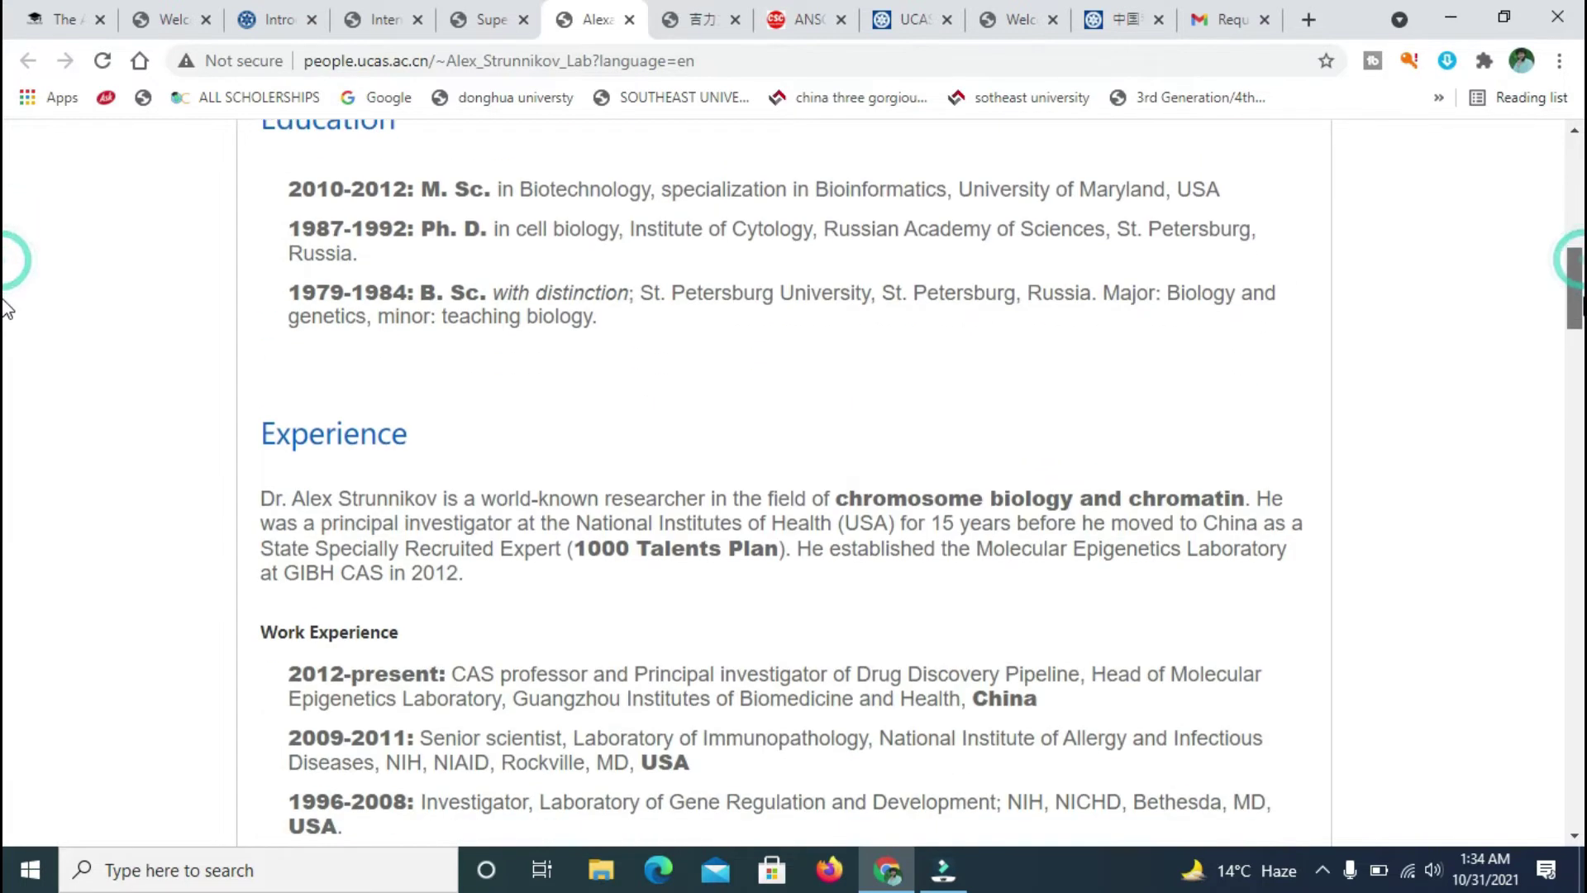
scroll(6, 339, "down", 4)
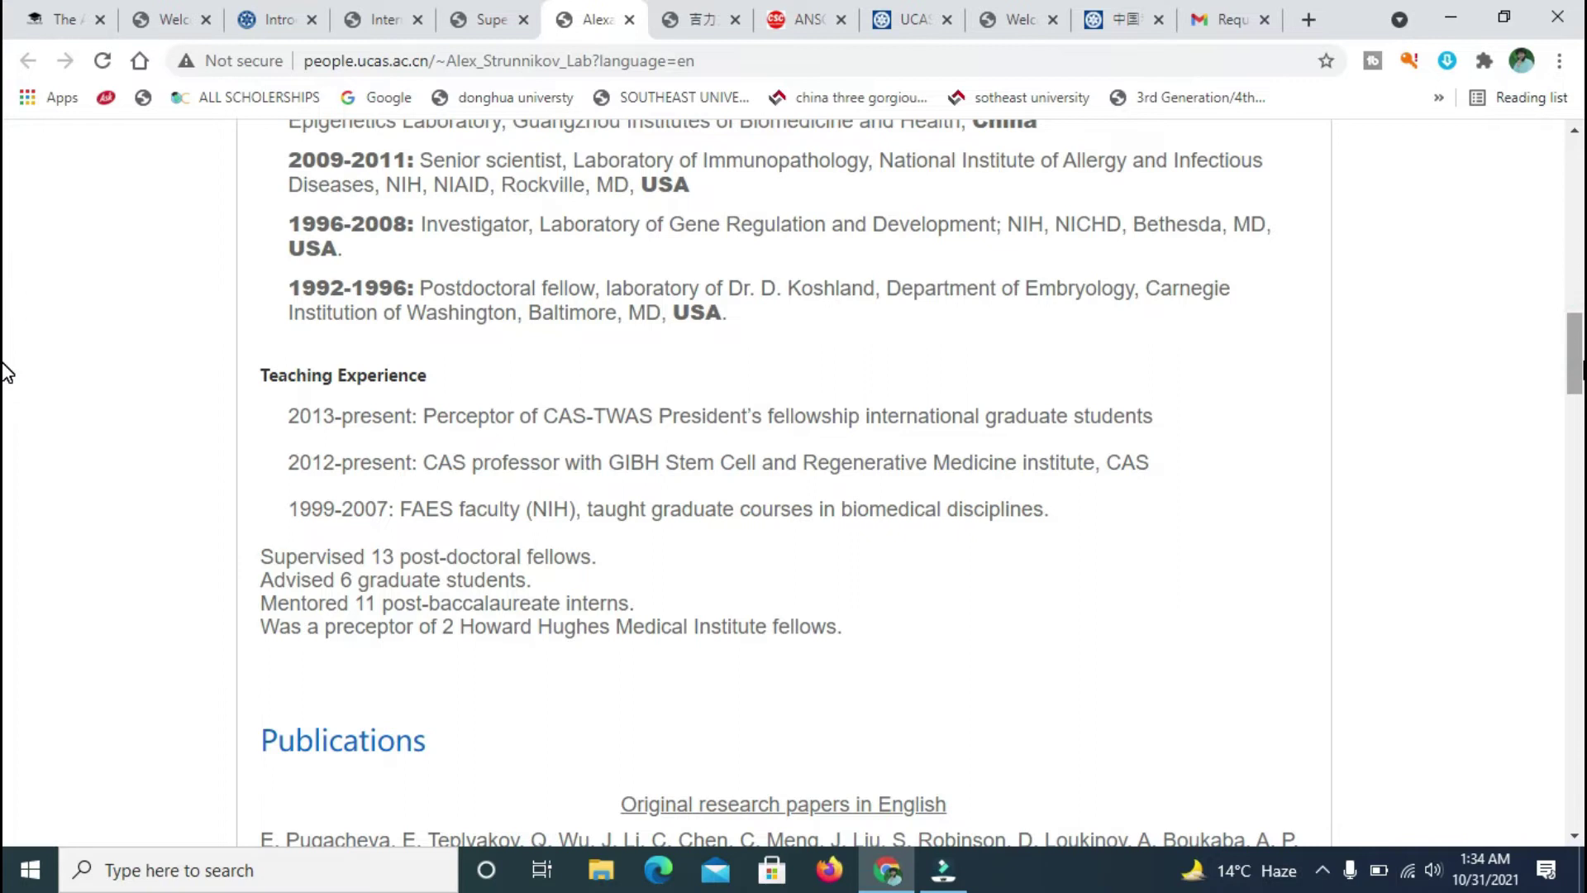
scroll(7, 372, "down", 5)
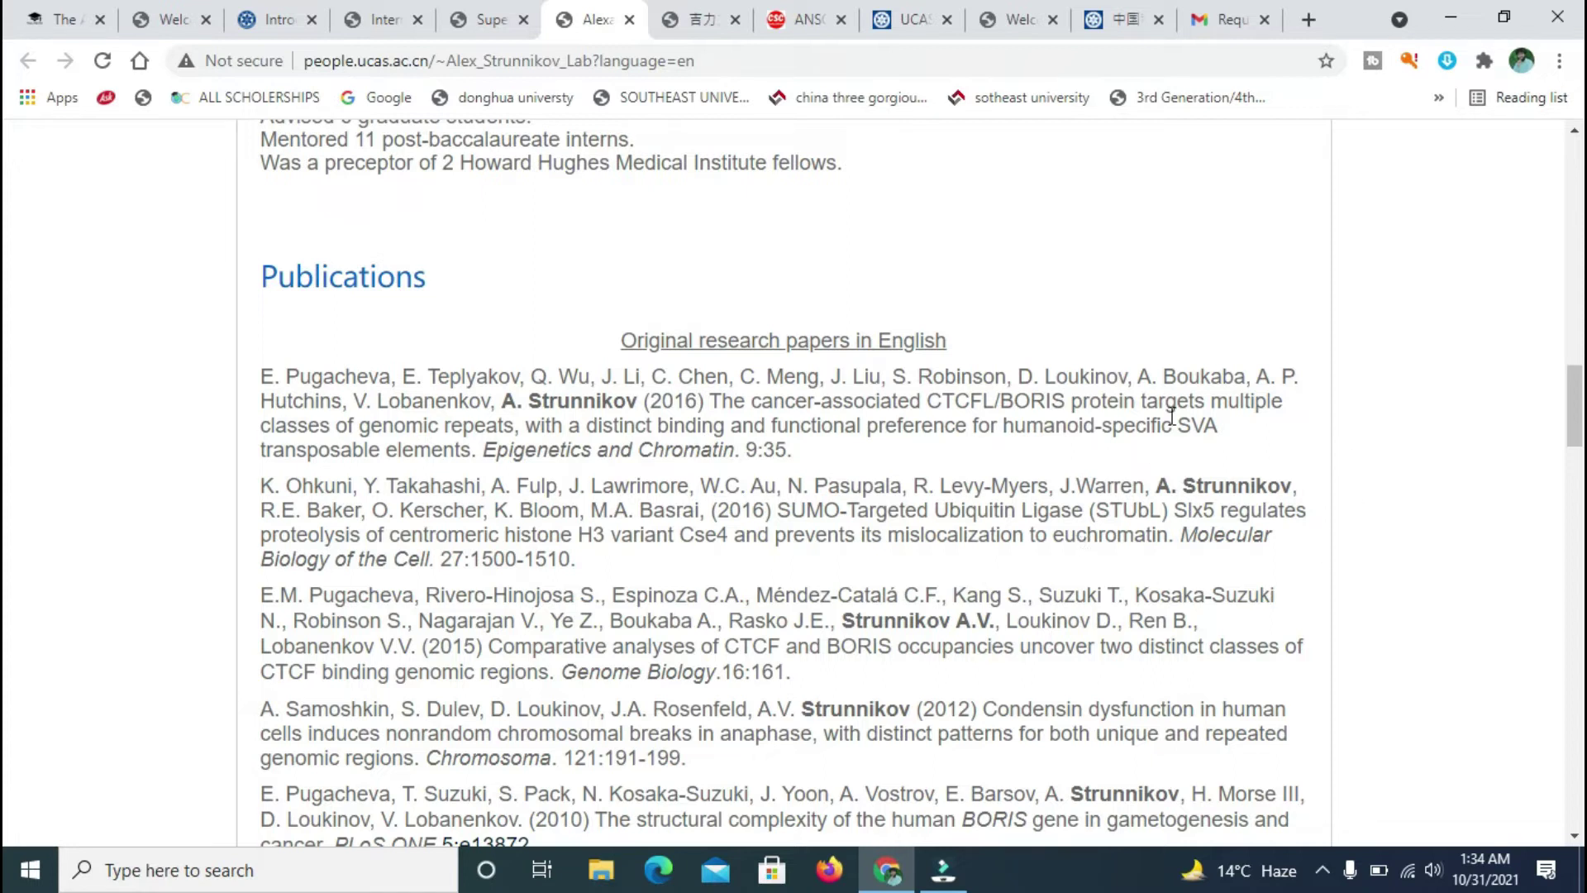
key("Home")
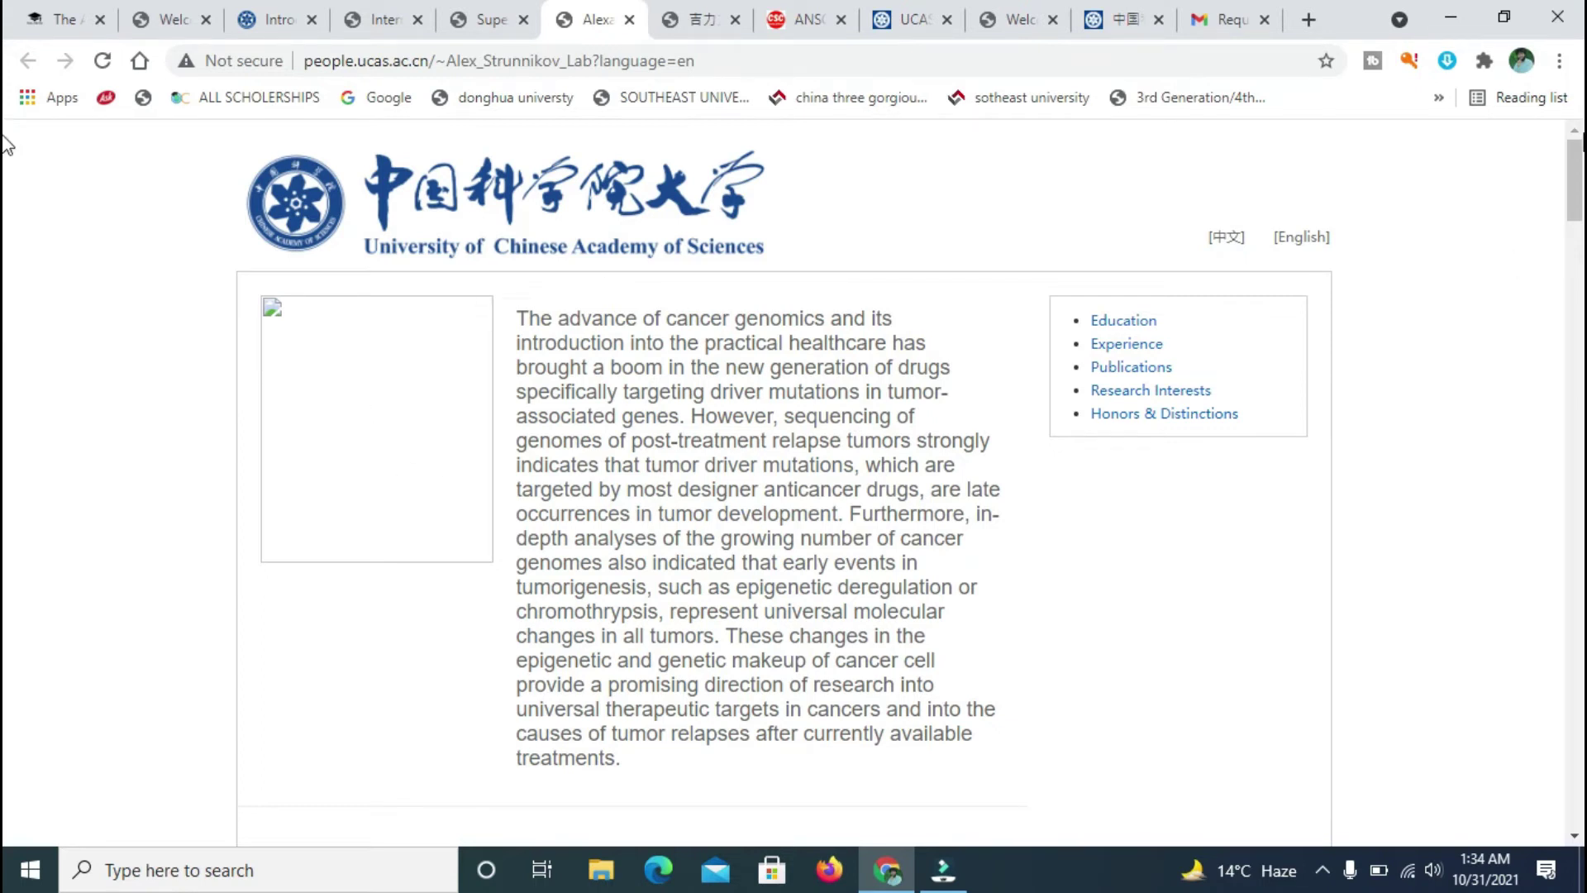
scroll(5, 165, "down", 6)
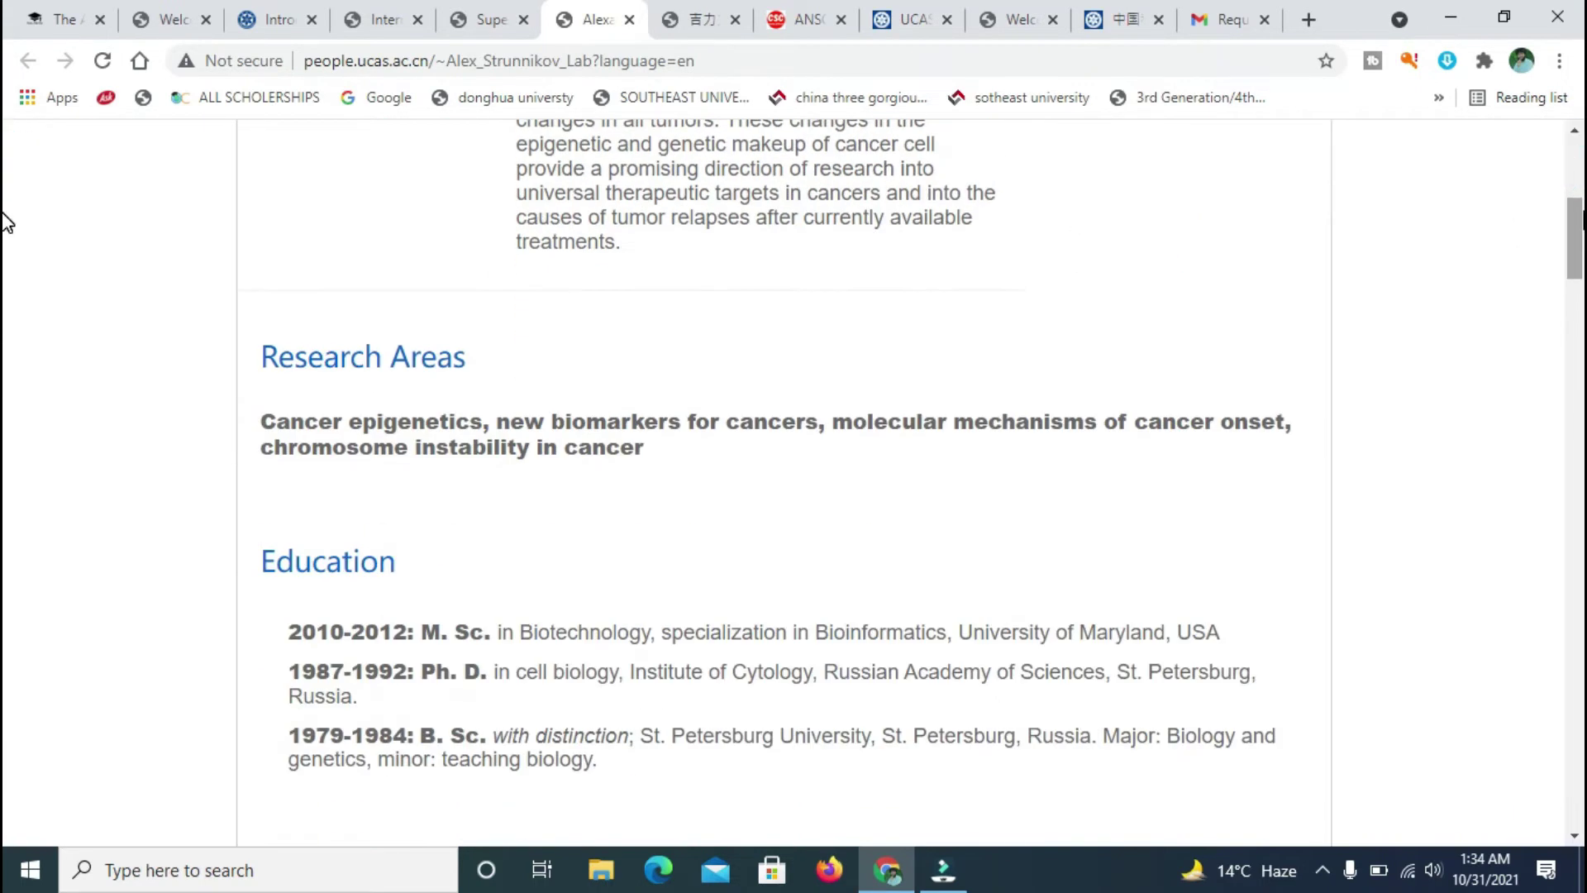
scroll(5, 222, "up", 5)
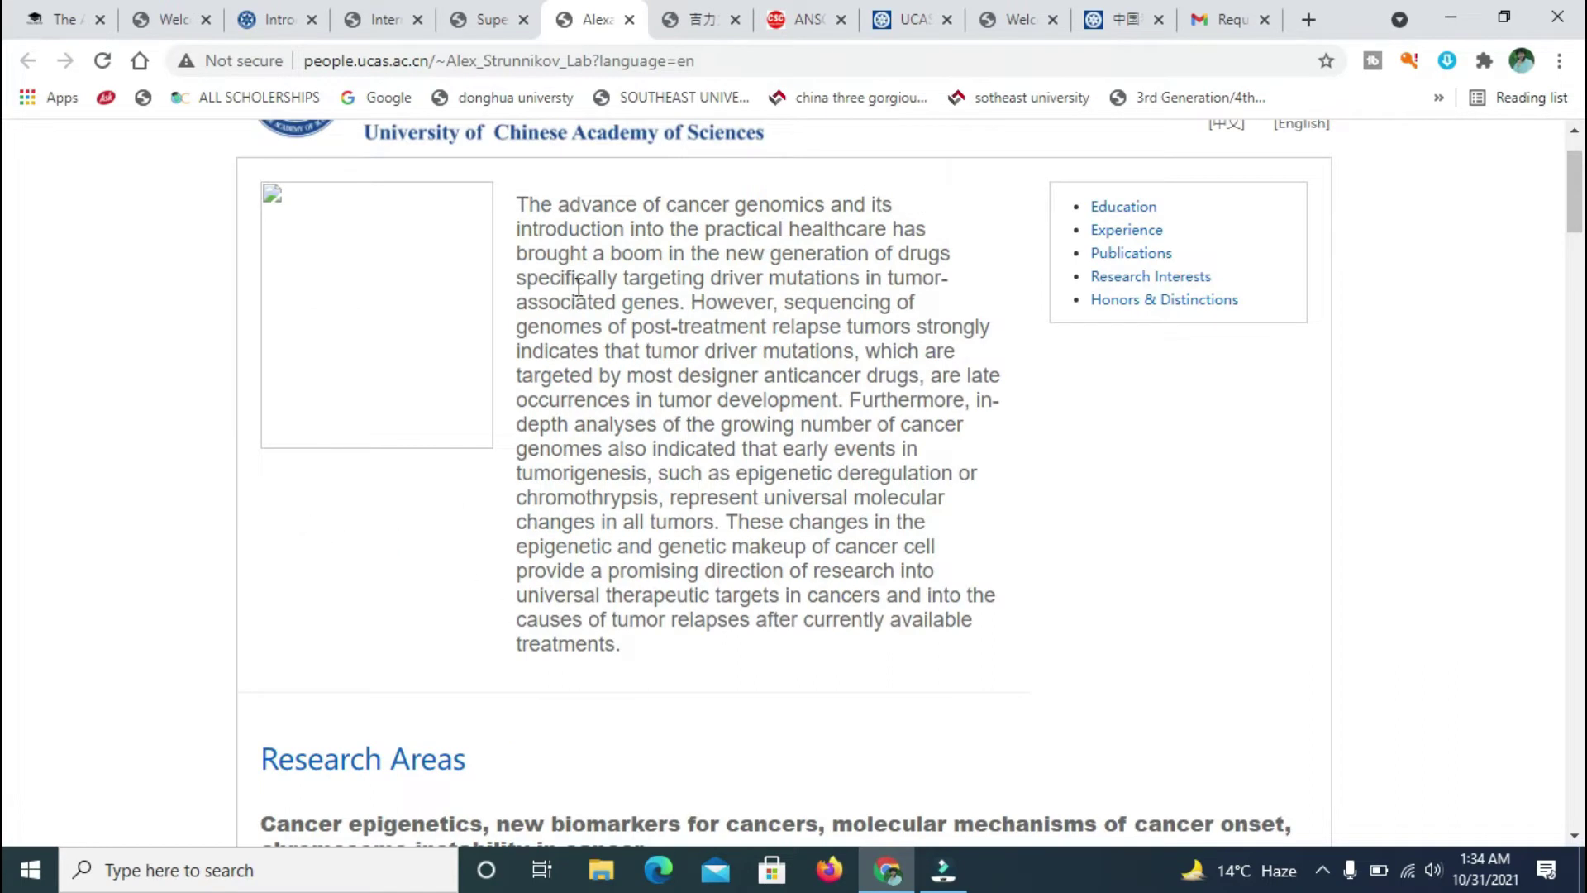
left_click(629, 20)
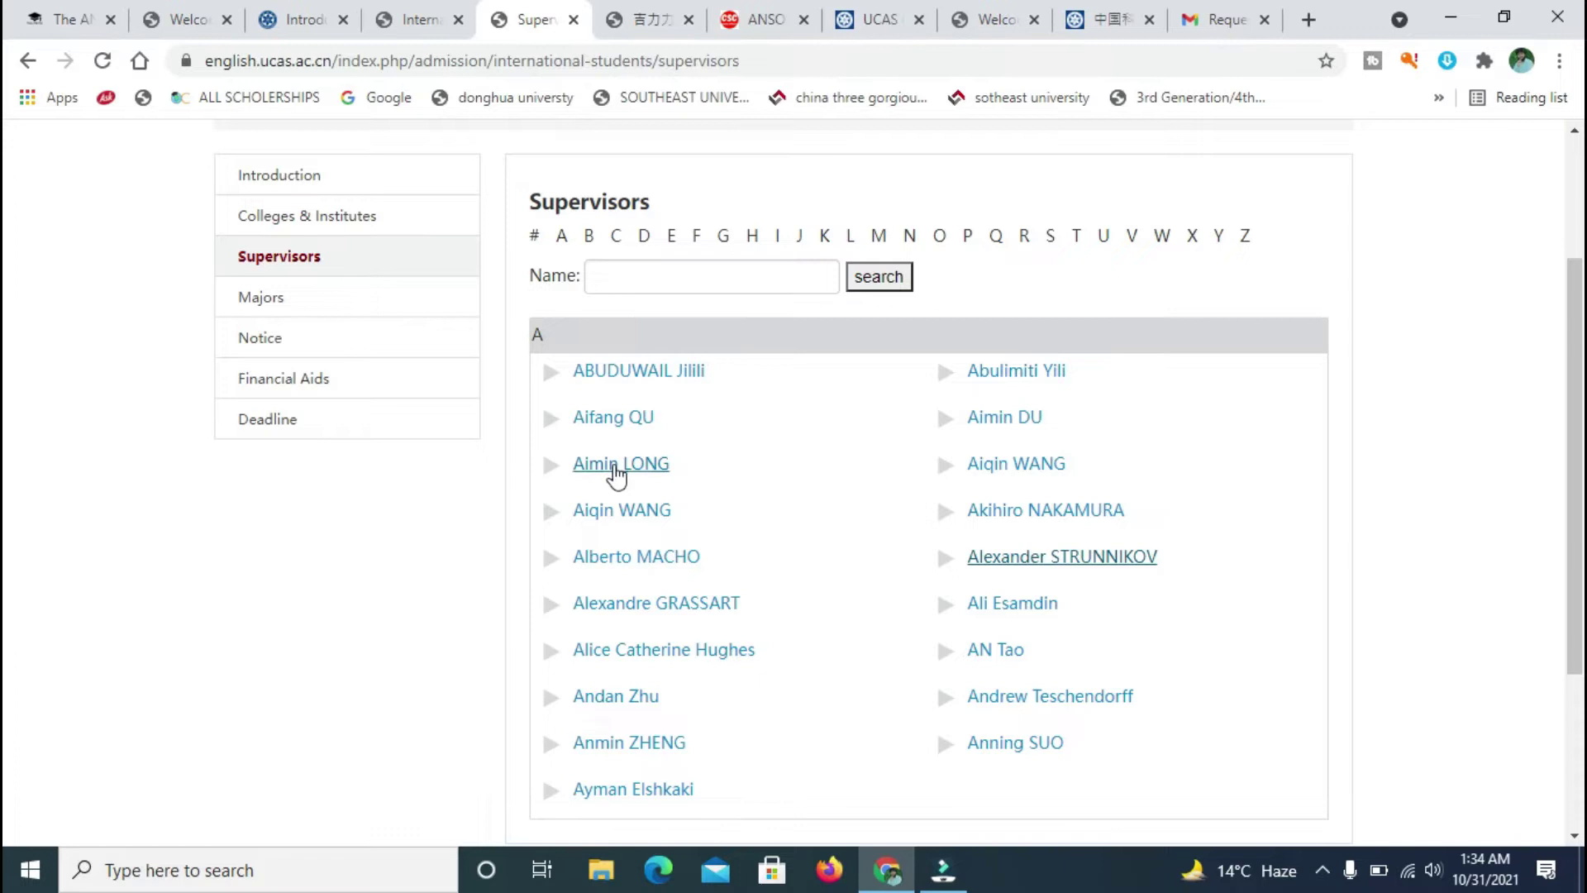
- Open the chemistry supervisor's profile in a new tab and close the earlier profile tab
left_click(613, 512)
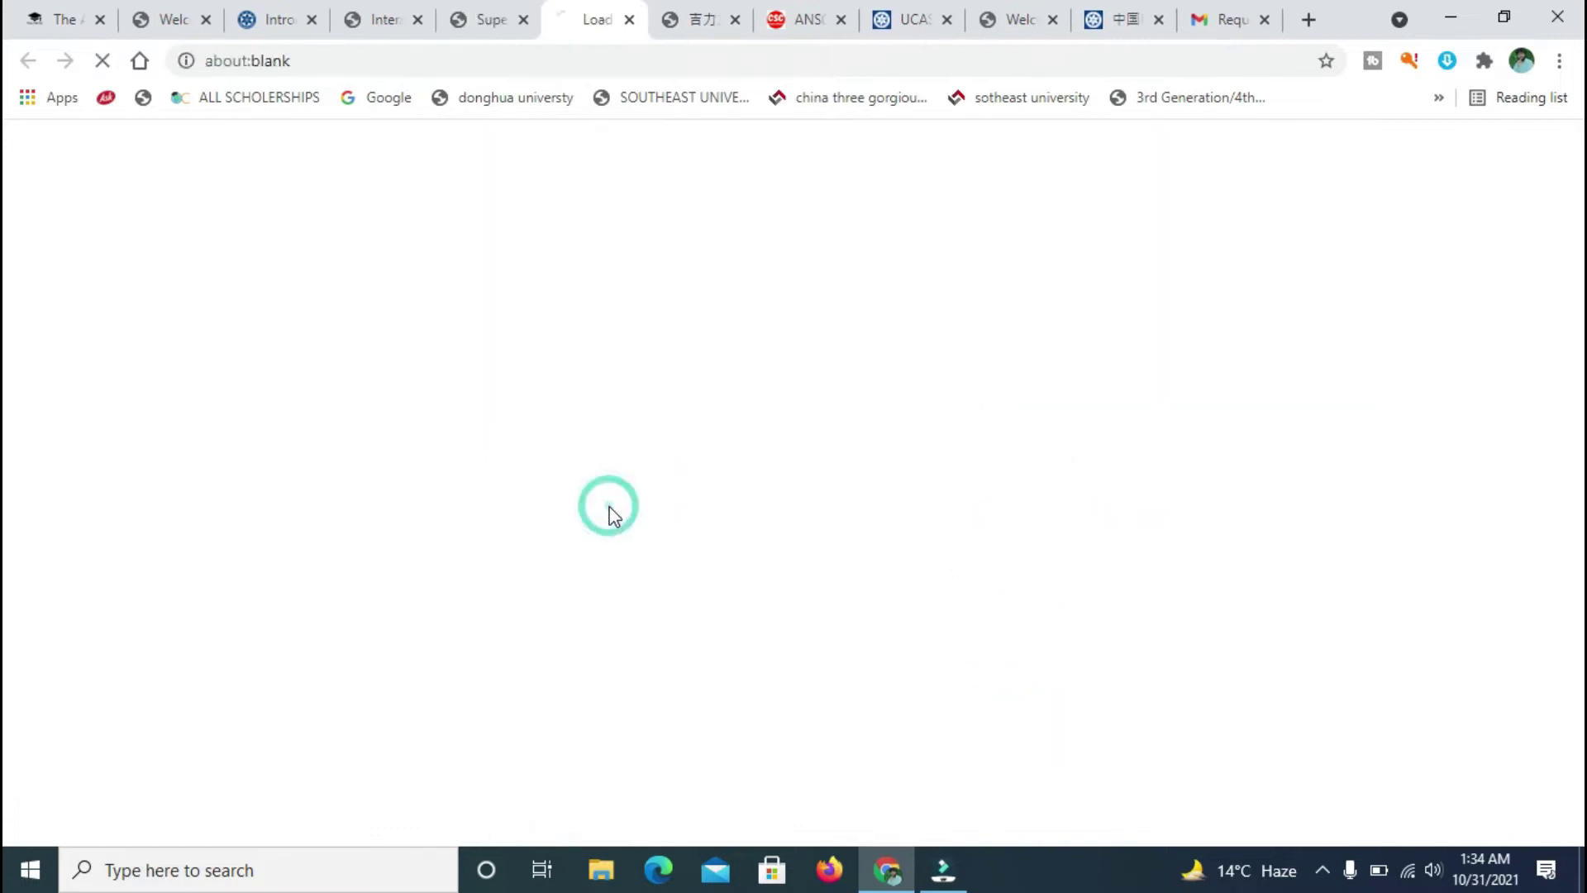
left_click(734, 24)
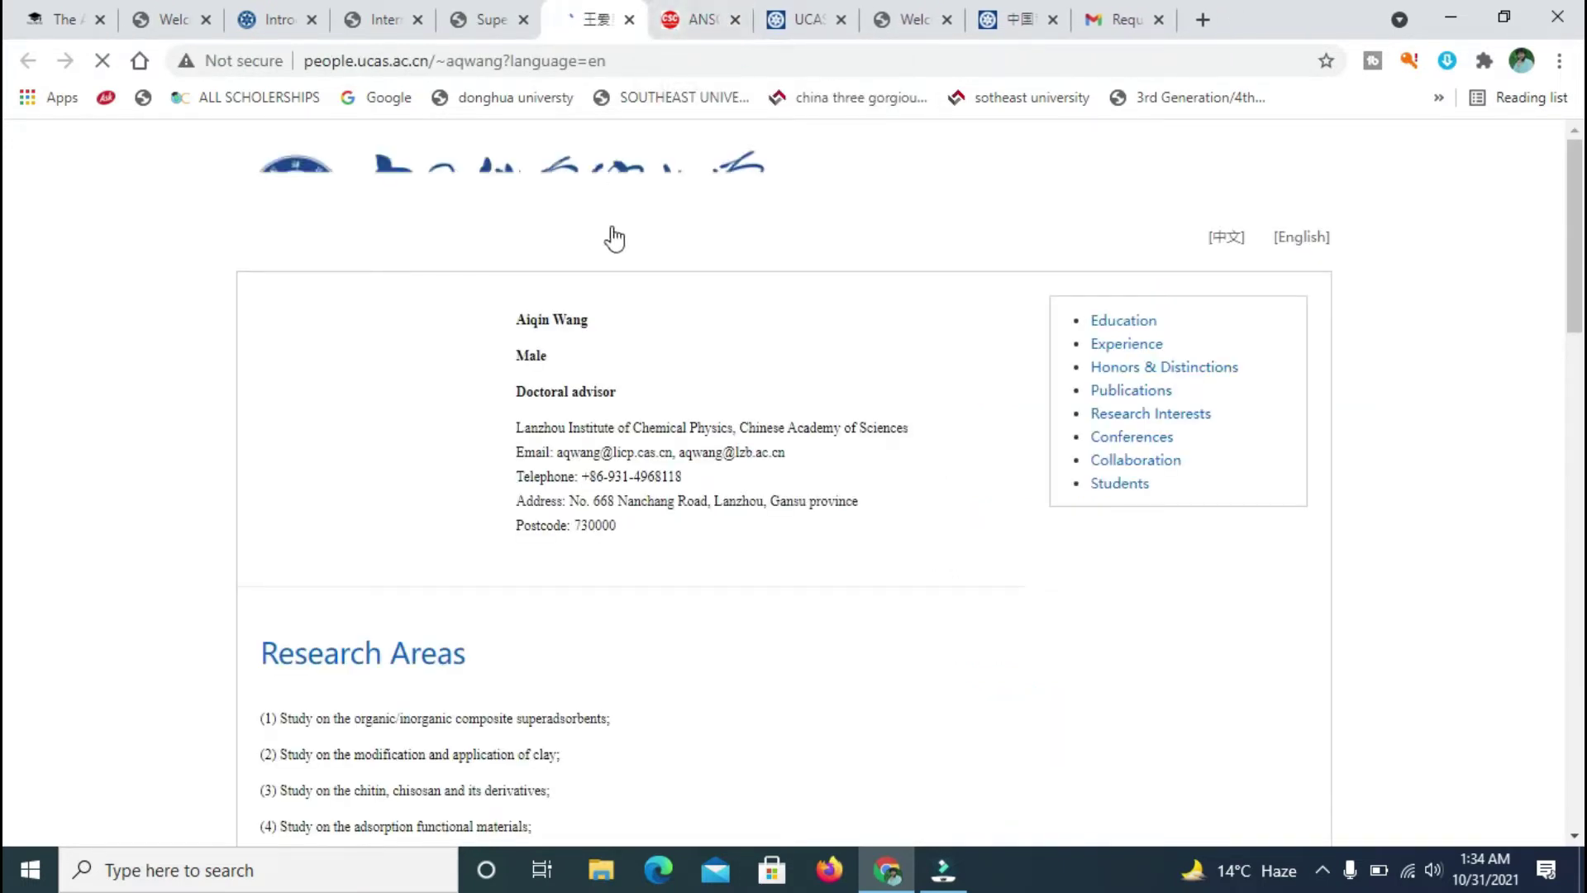
left_click(529, 16)
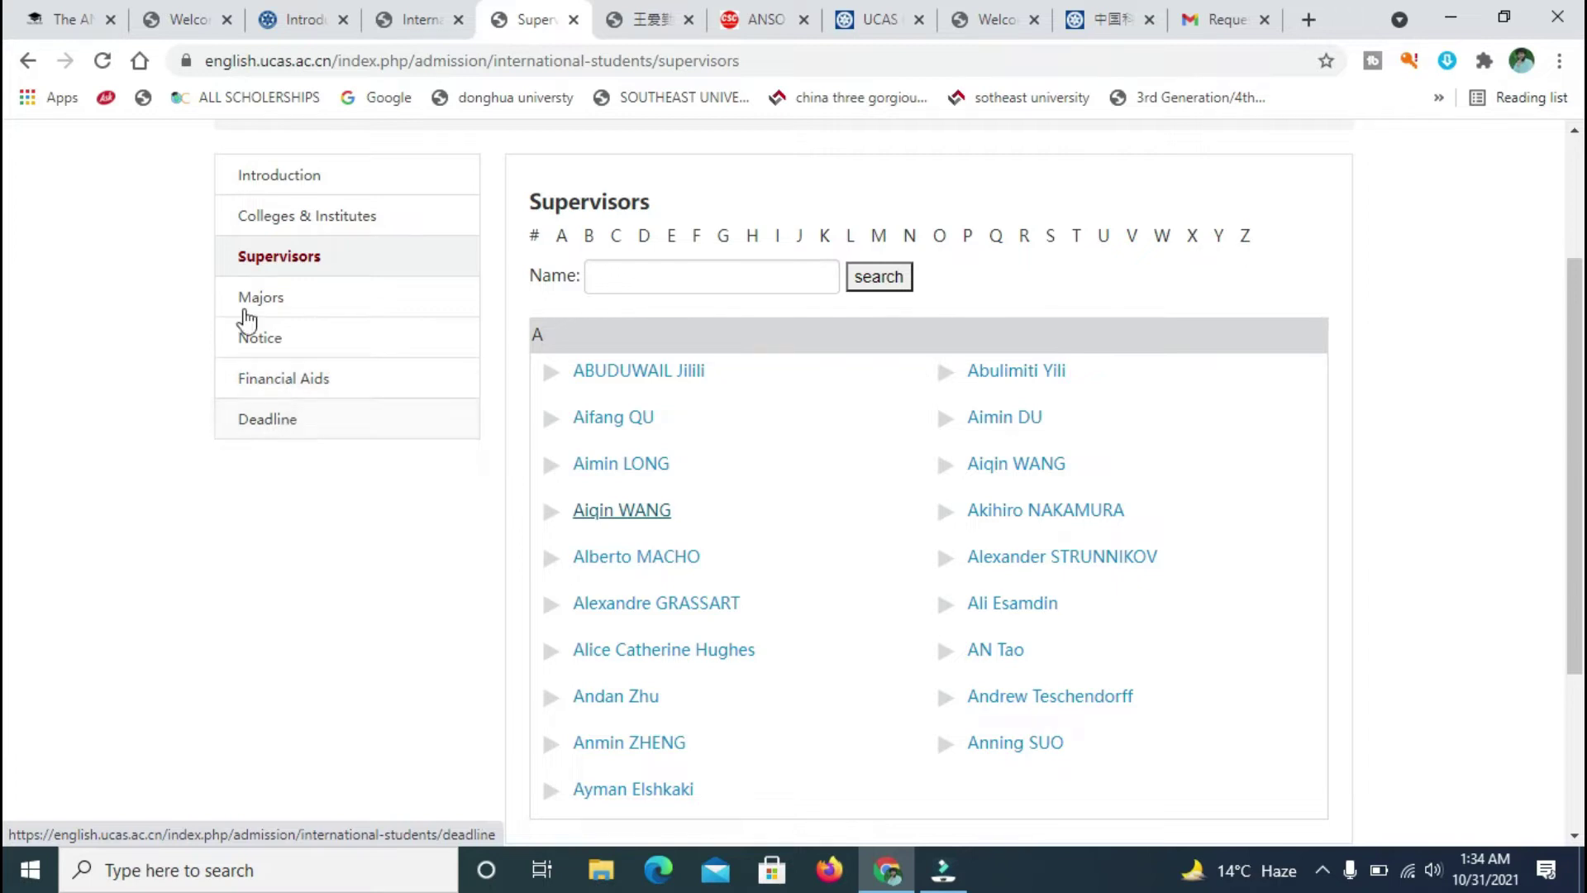
left_click(649, 17)
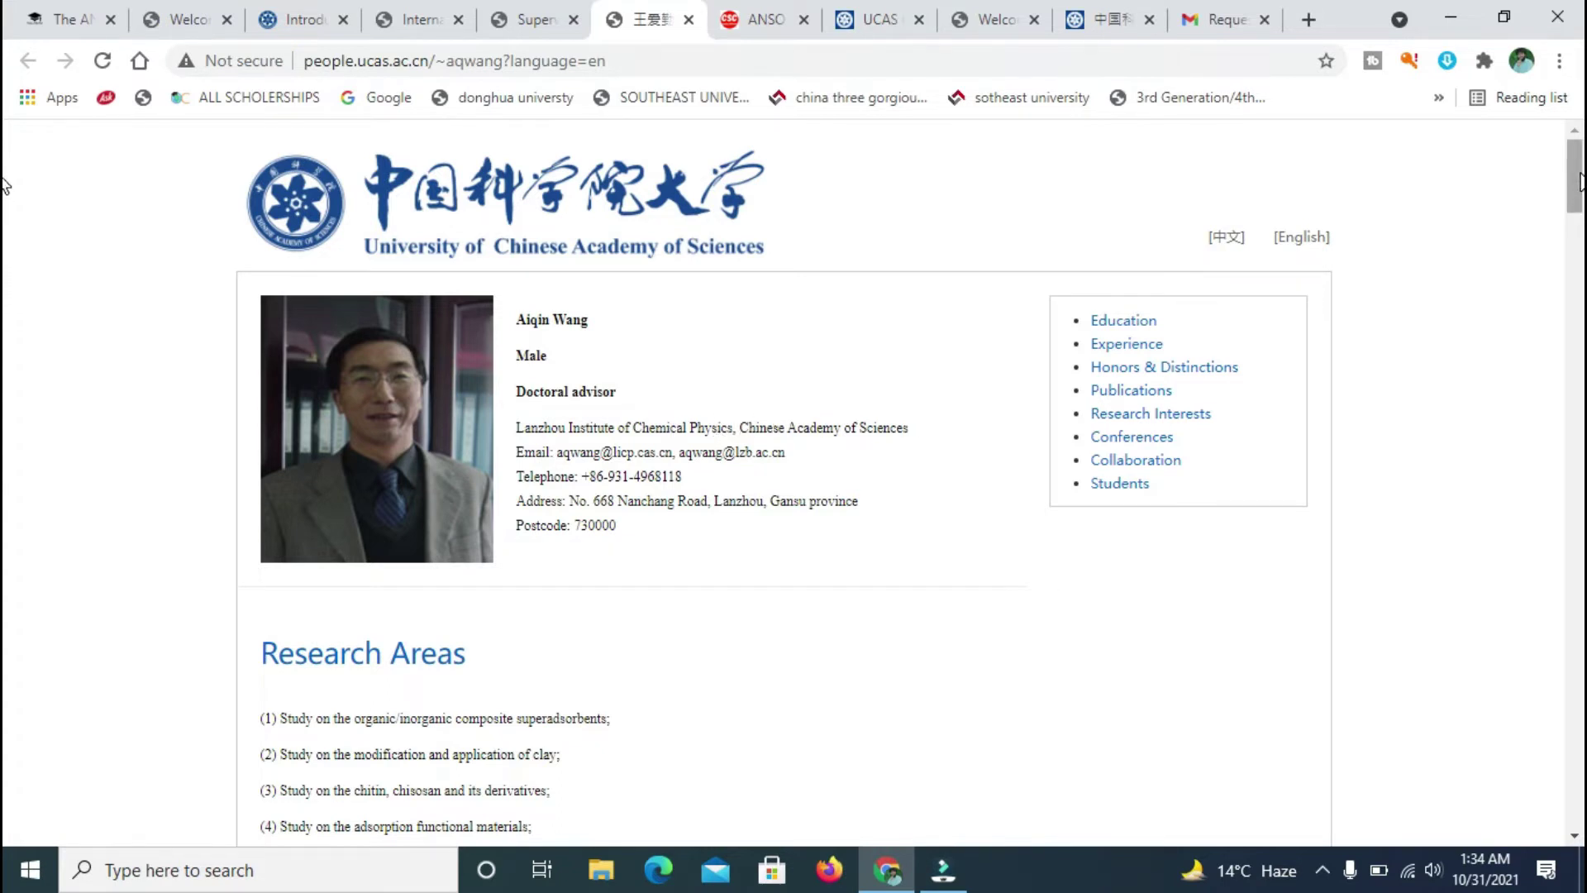
- Review the chemistry supervisor's research areas and contact details, then load the Majors page
scroll(1580, 182, "down", 3)
left_click_drag(549, 613, 277, 456)
left_click(701, 672)
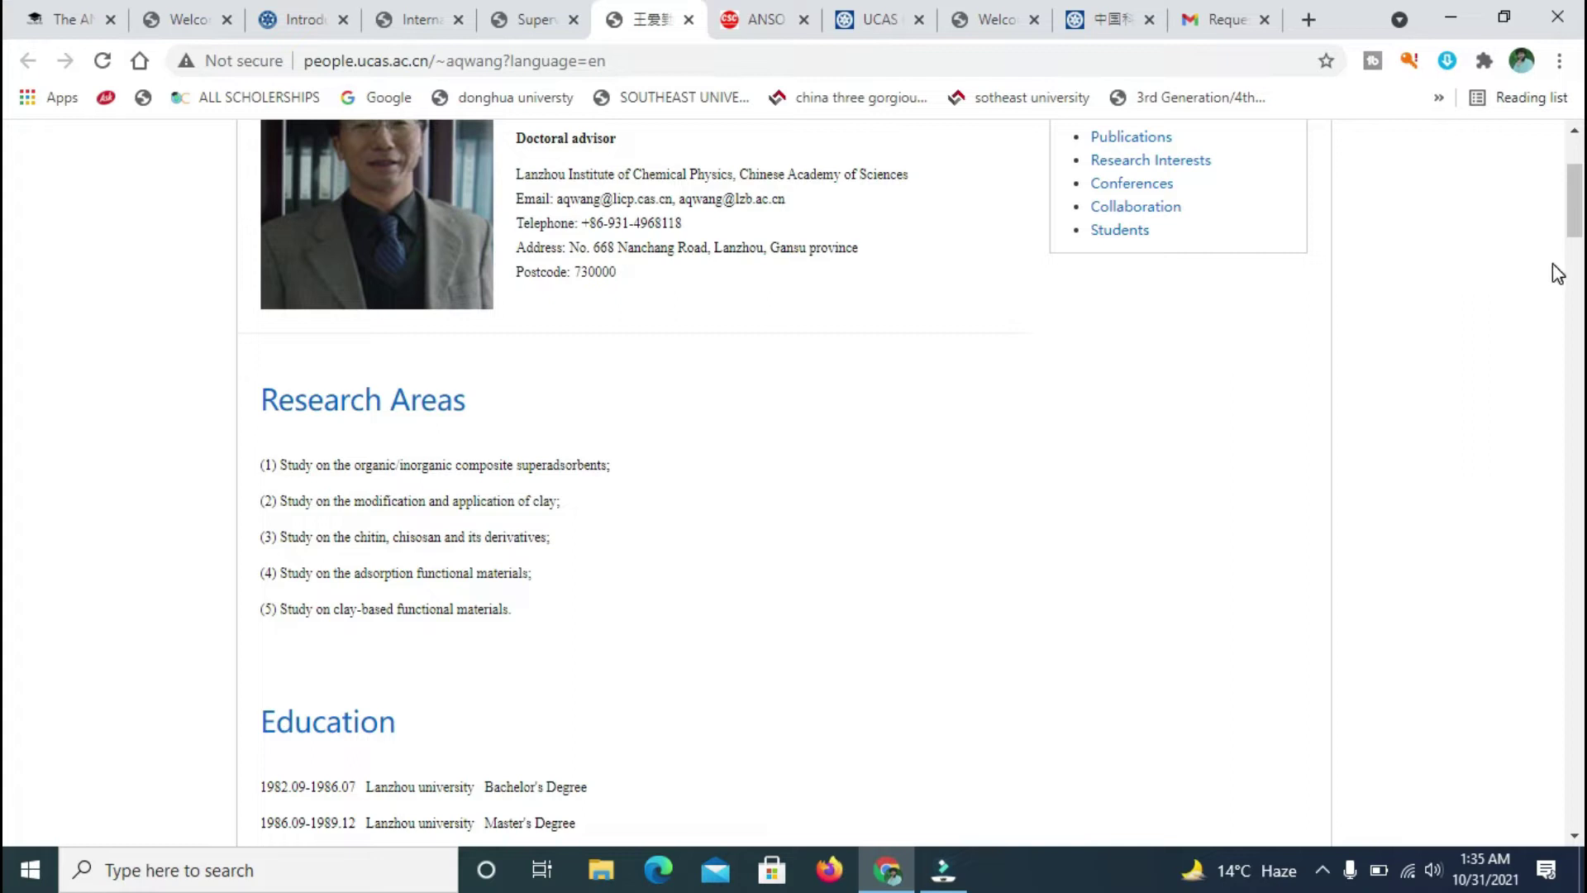
left_click_drag(1574, 201, 1574, 174)
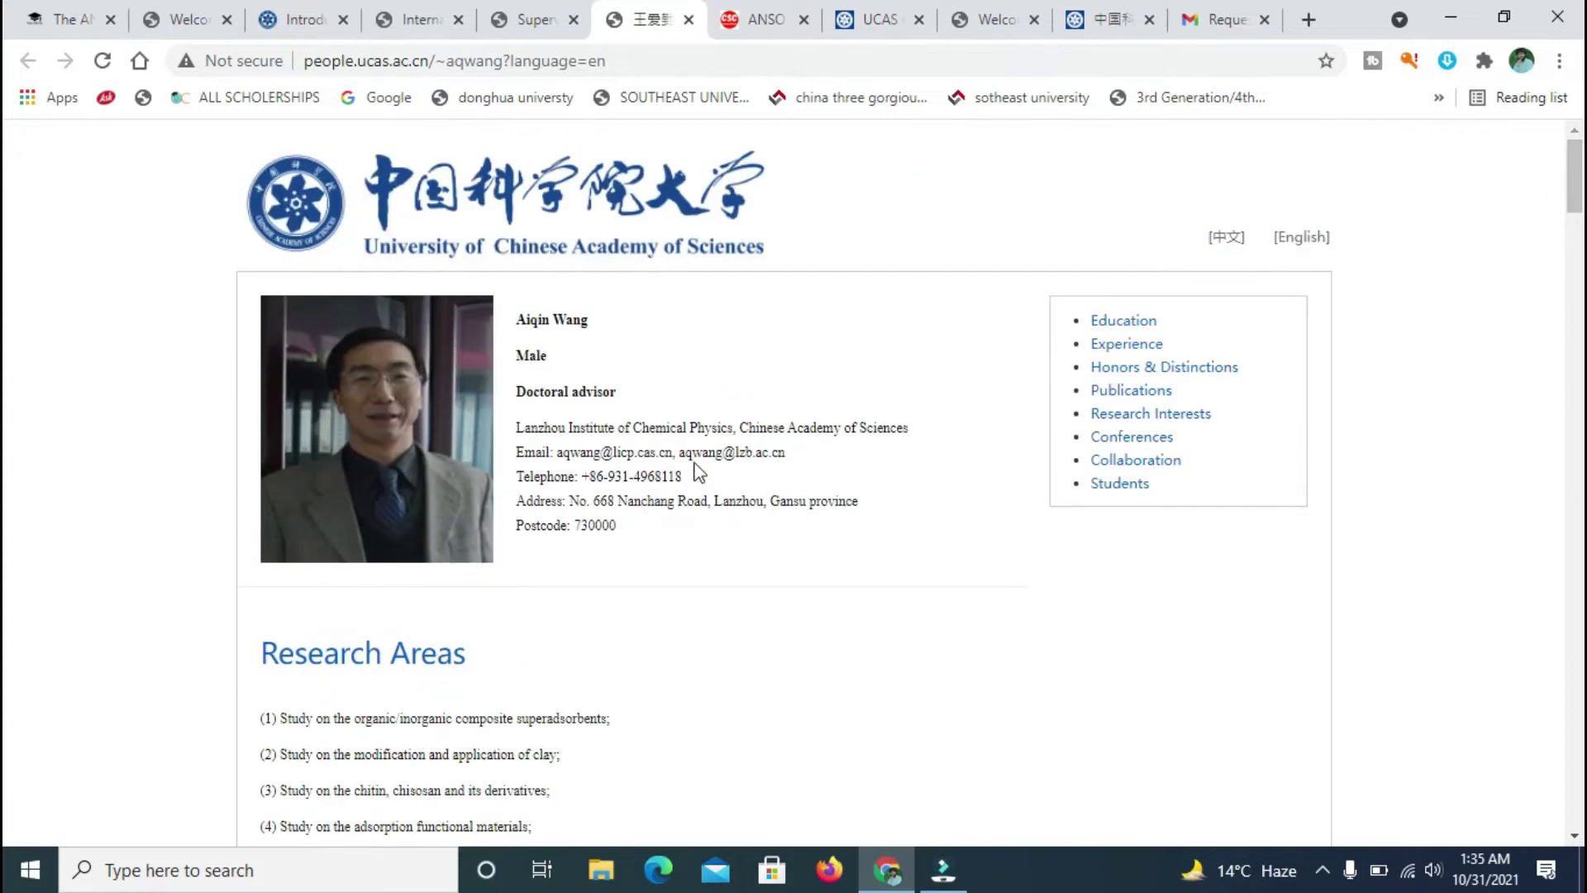
left_click_drag(806, 455, 585, 478)
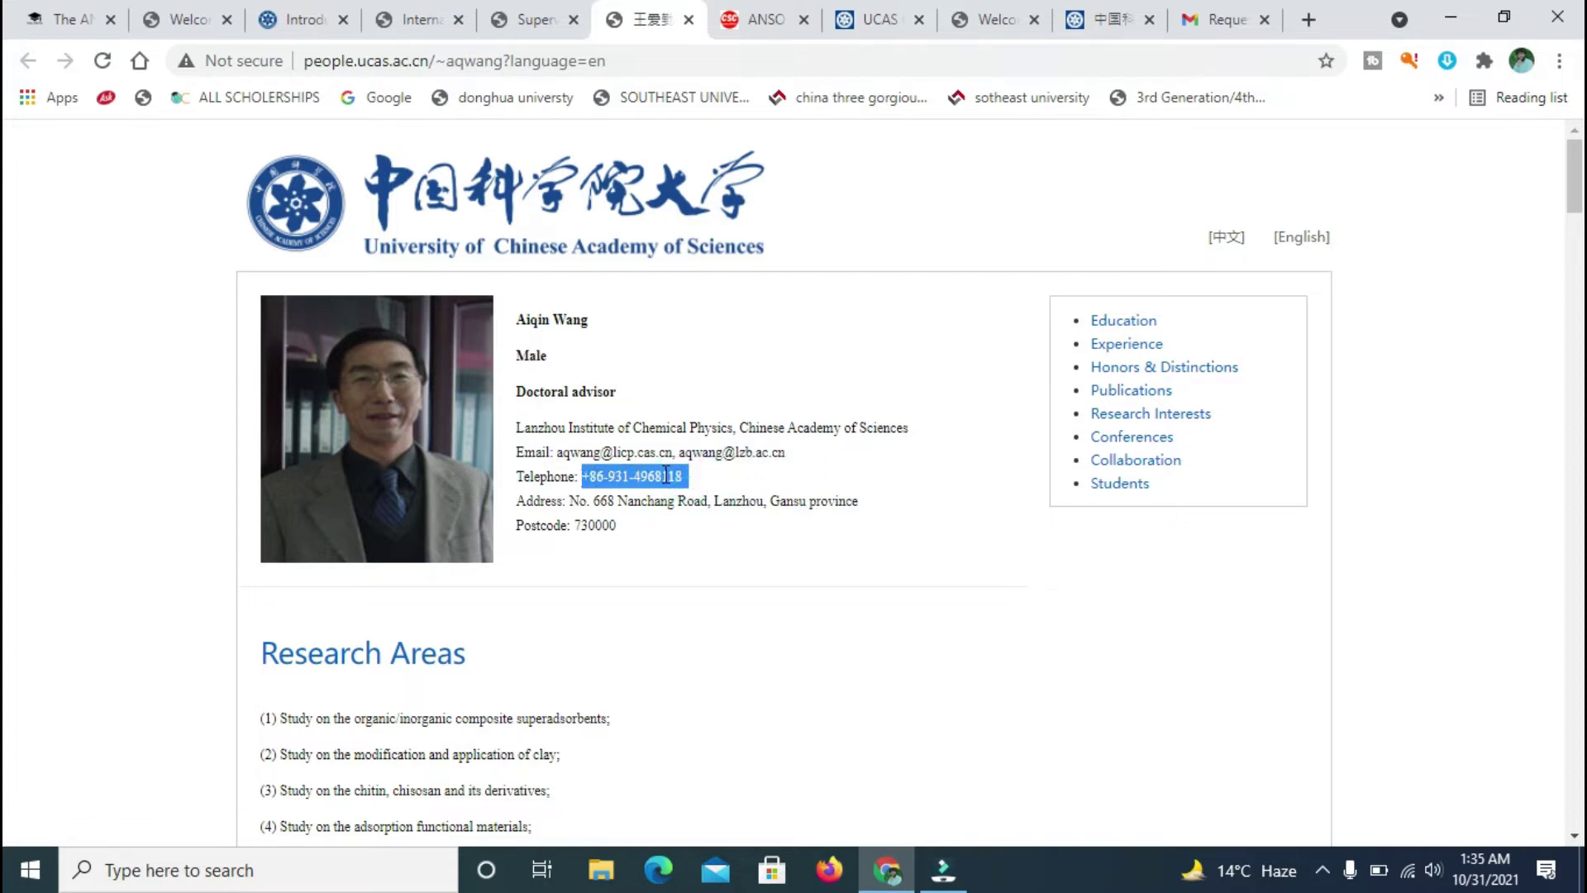
left_click(658, 545)
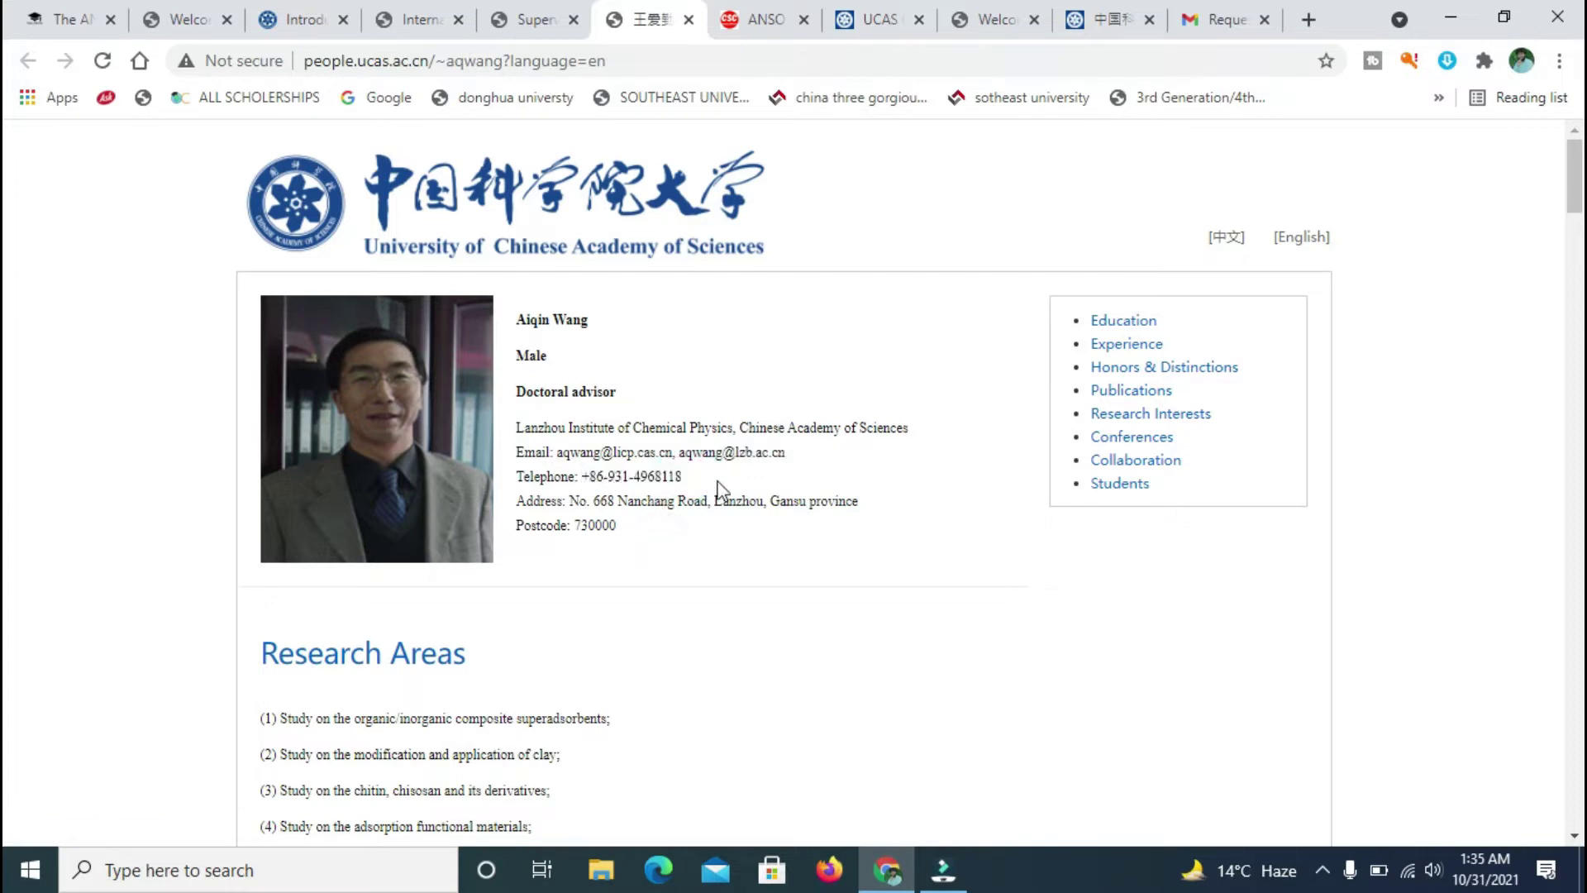
left_click(541, 21)
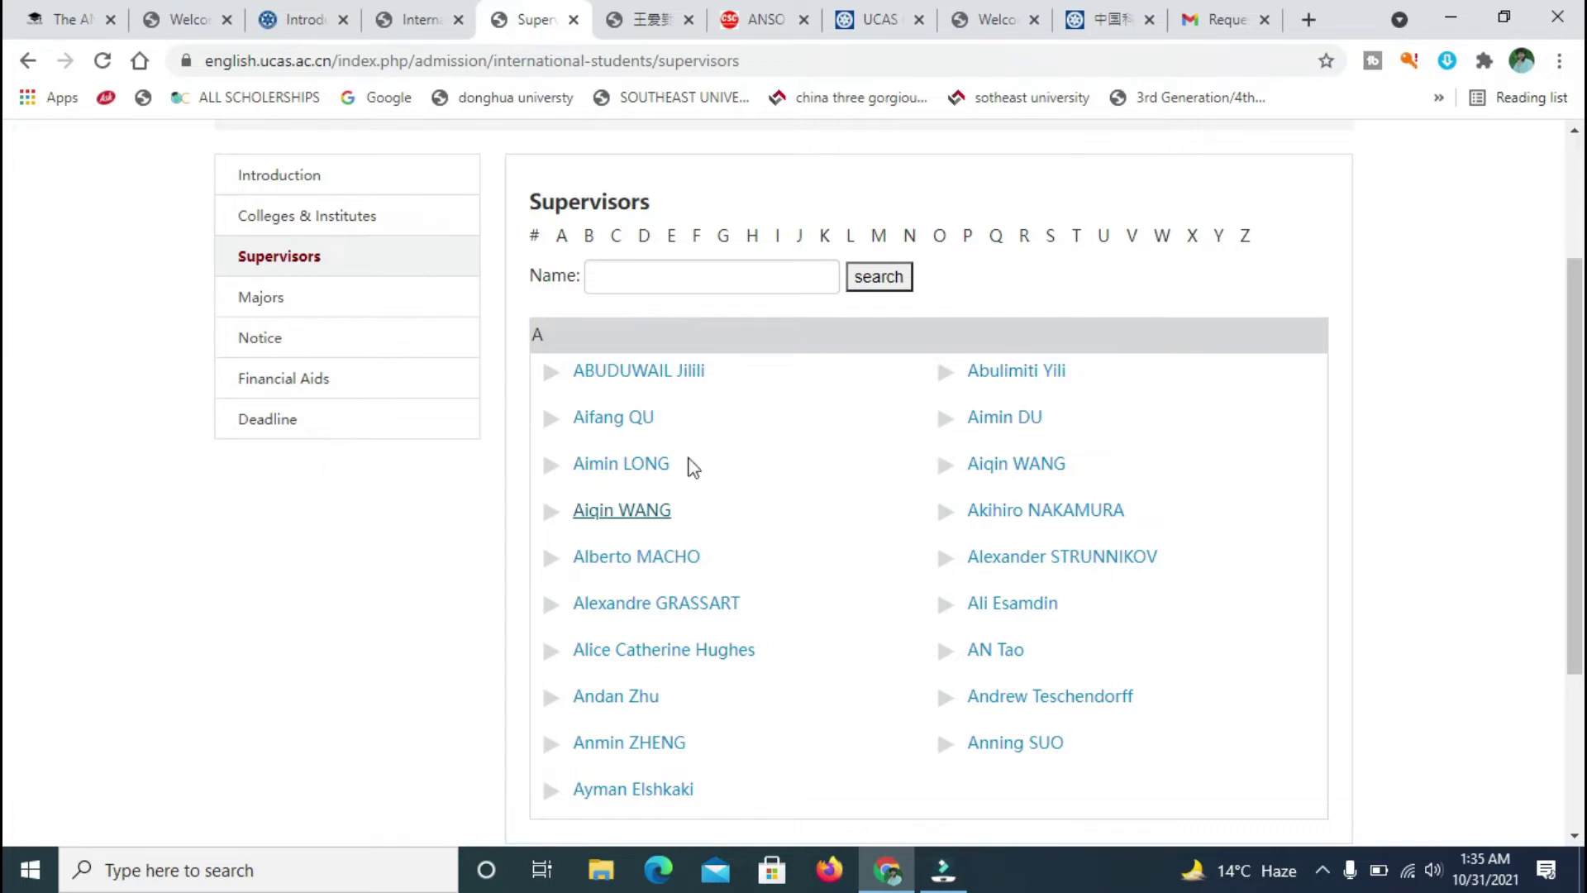
left_click(332, 299)
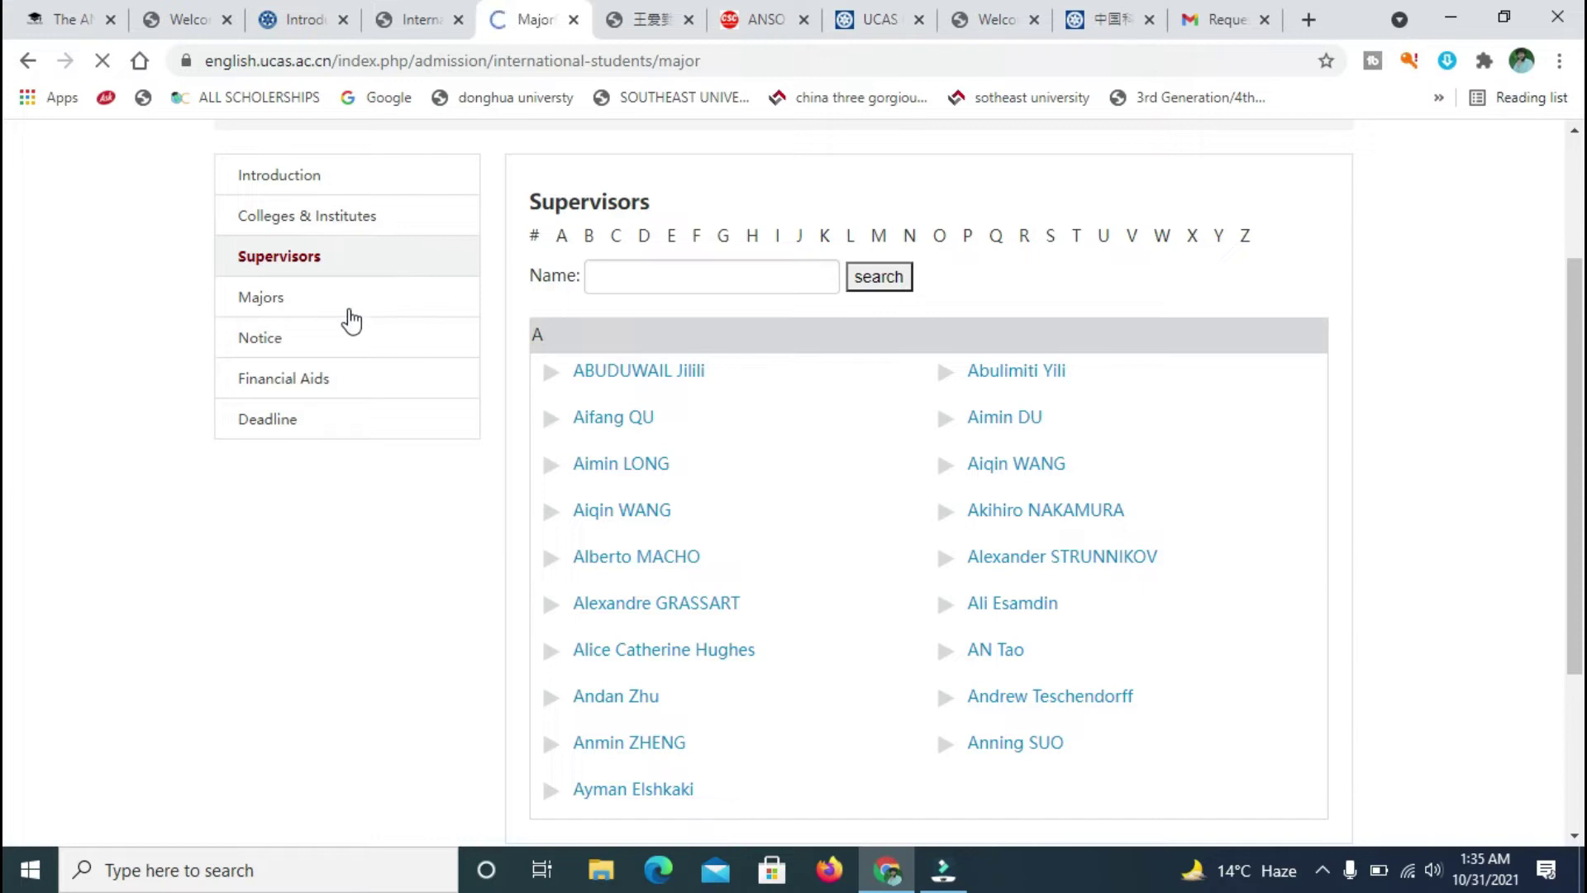
- Close the chemistry supervisor's profile tab and the ANSO tab
left_click(643, 20)
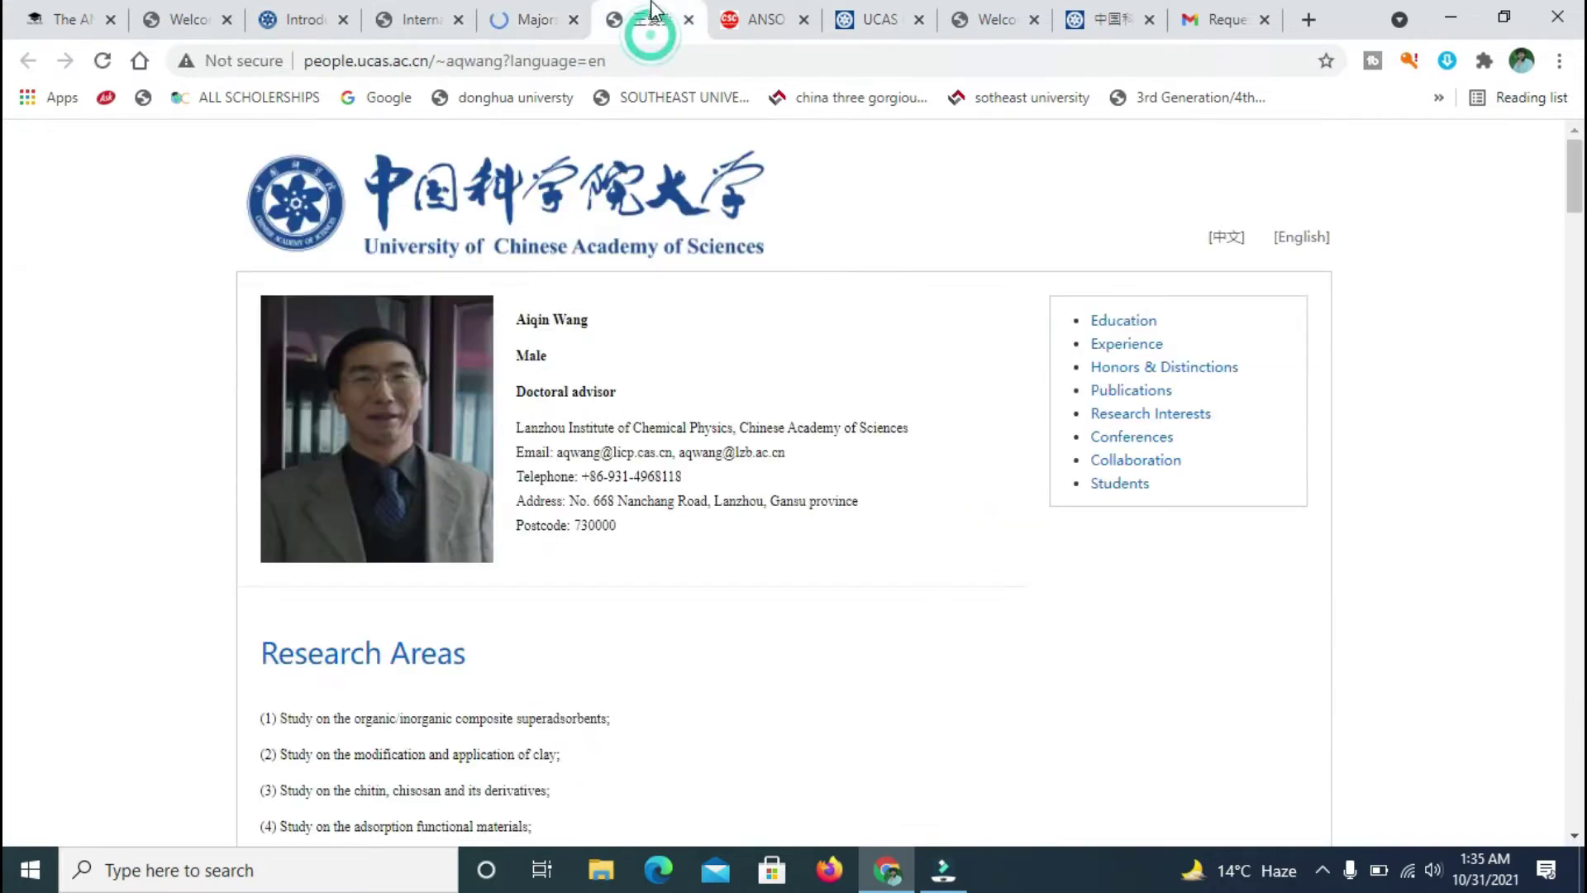
left_click(690, 20)
left_click(689, 21)
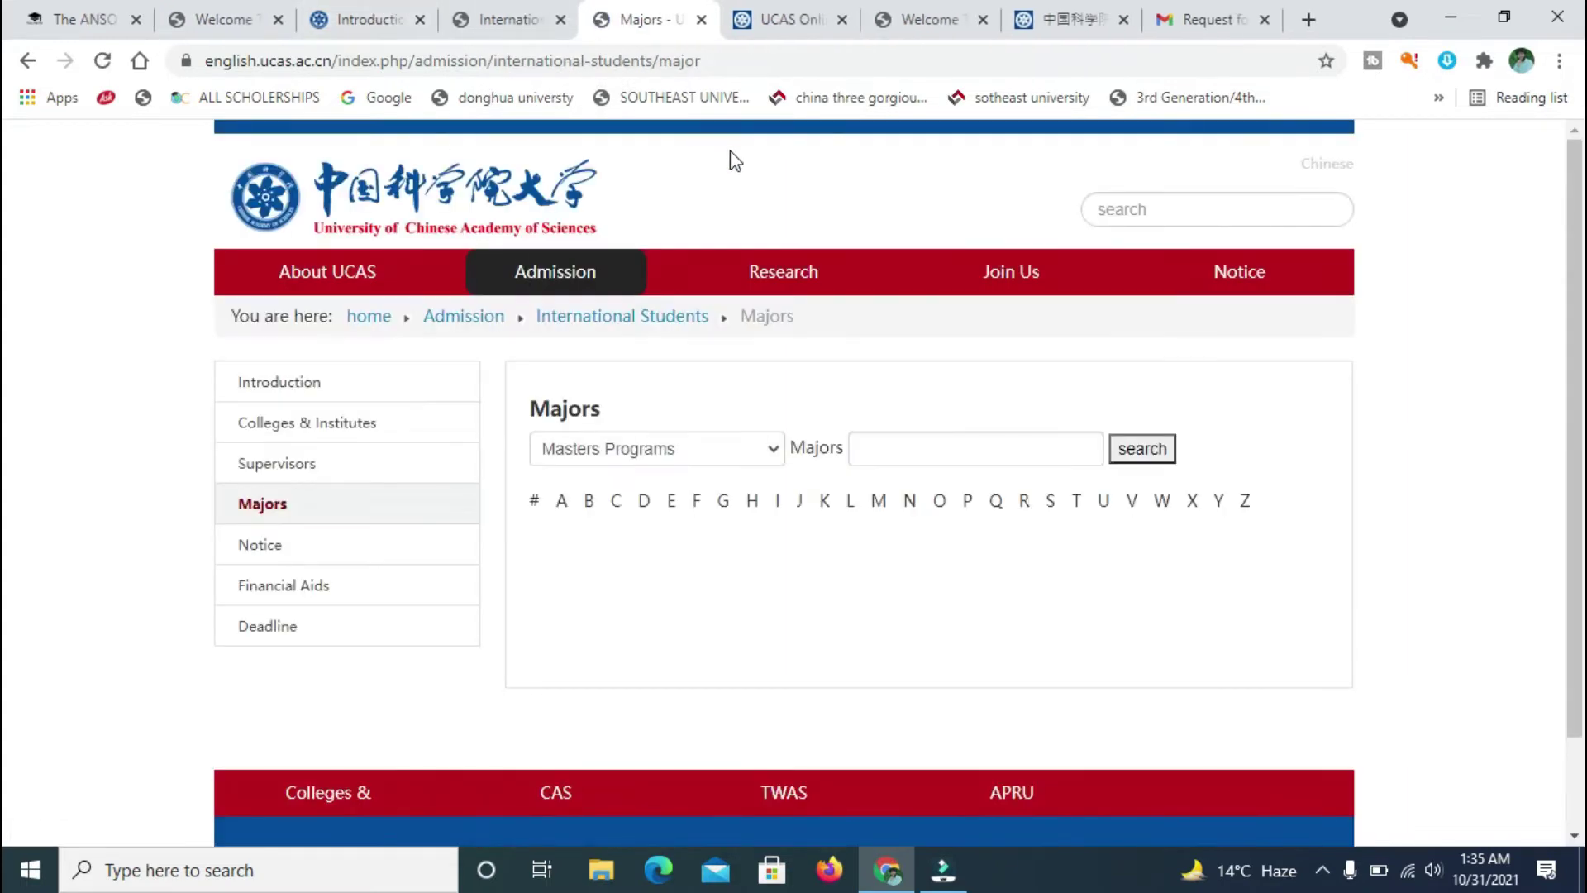
- List Masters majors under letter H, then under letter D
scroll(856, 404, "down", 2)
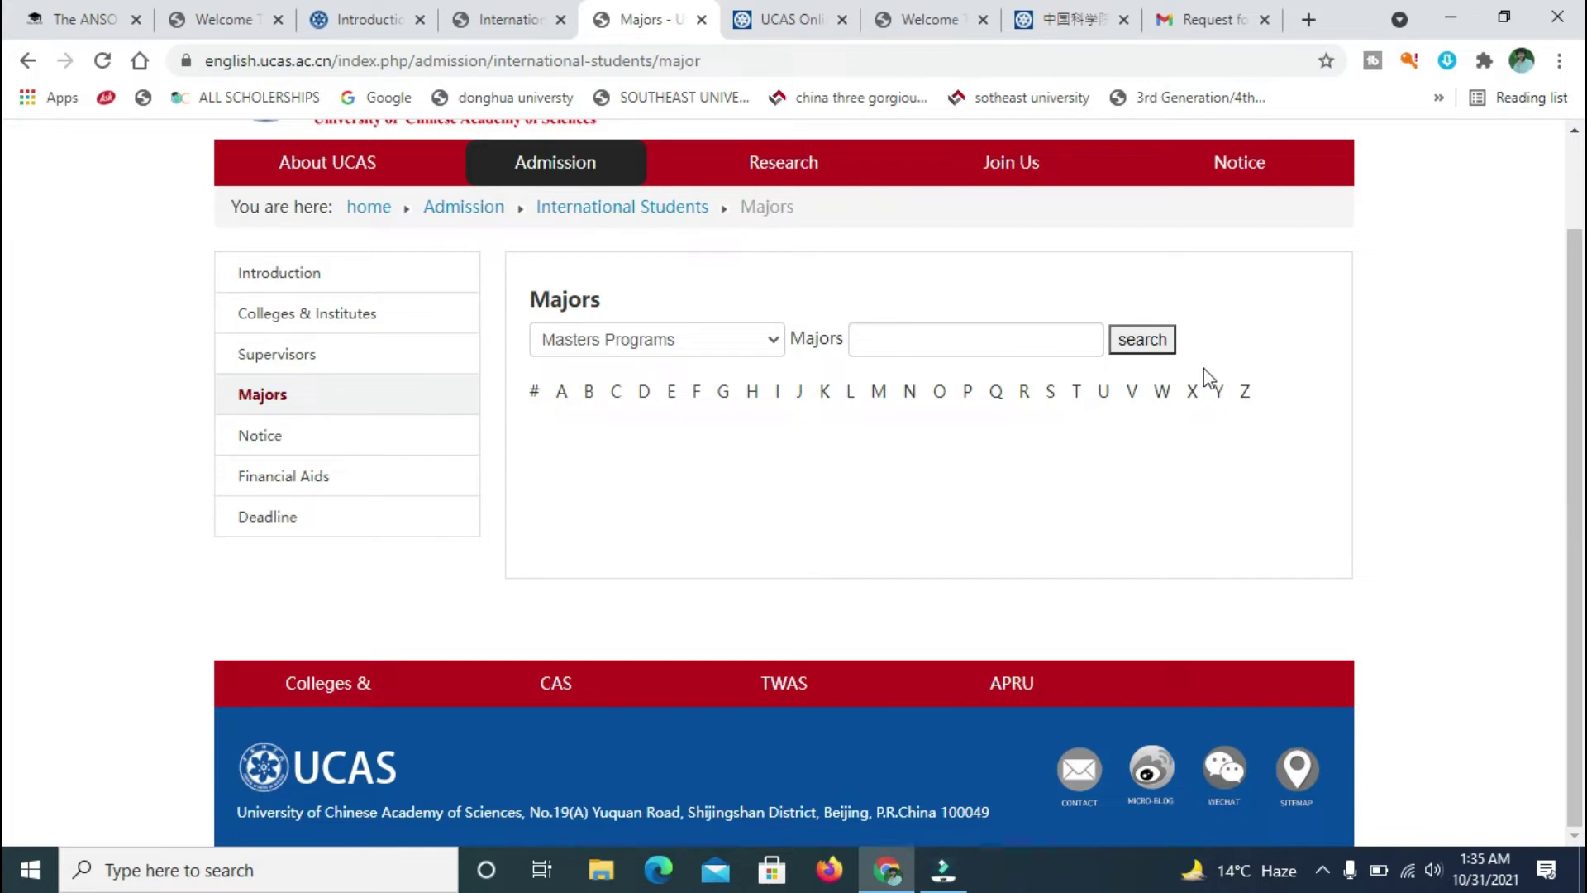
left_click(754, 395)
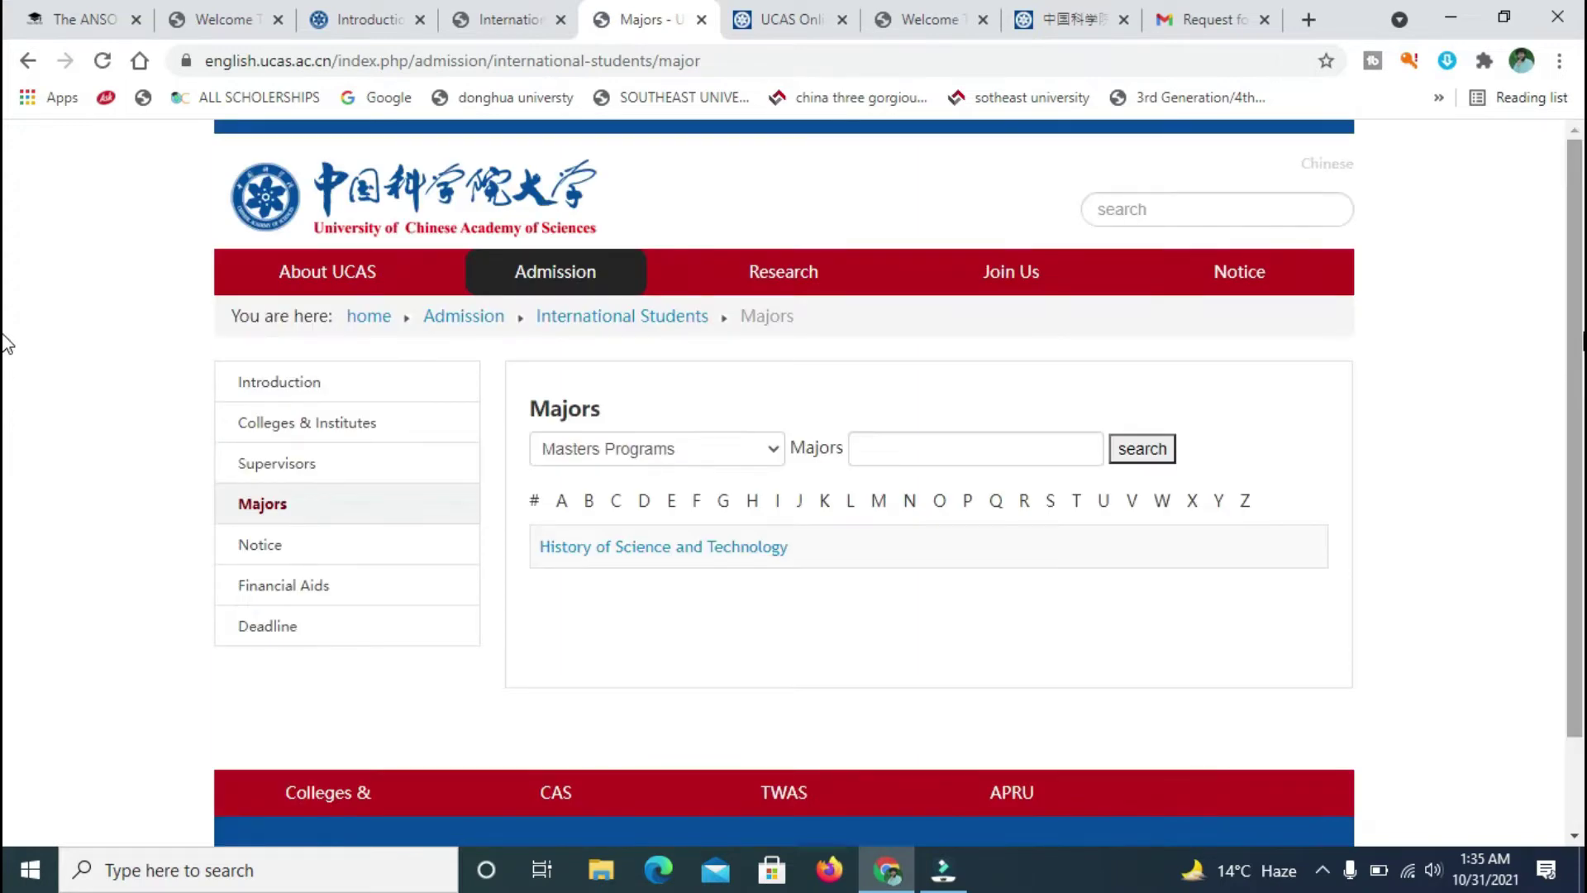
scroll(7, 343, "down", 1)
scroll(7, 343, "up", 1)
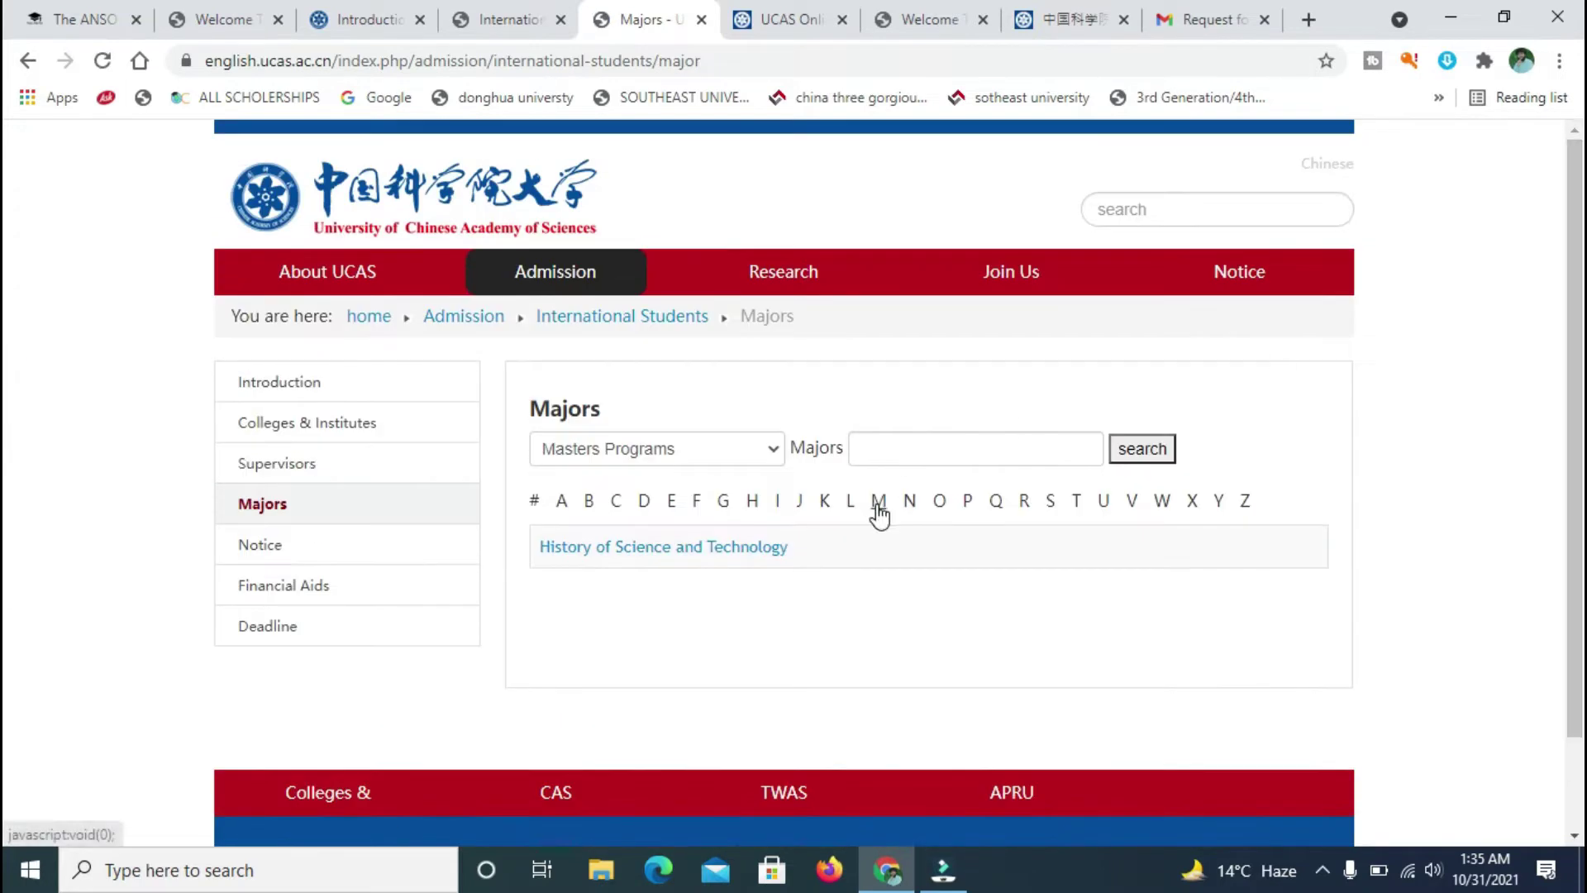
left_click(644, 503)
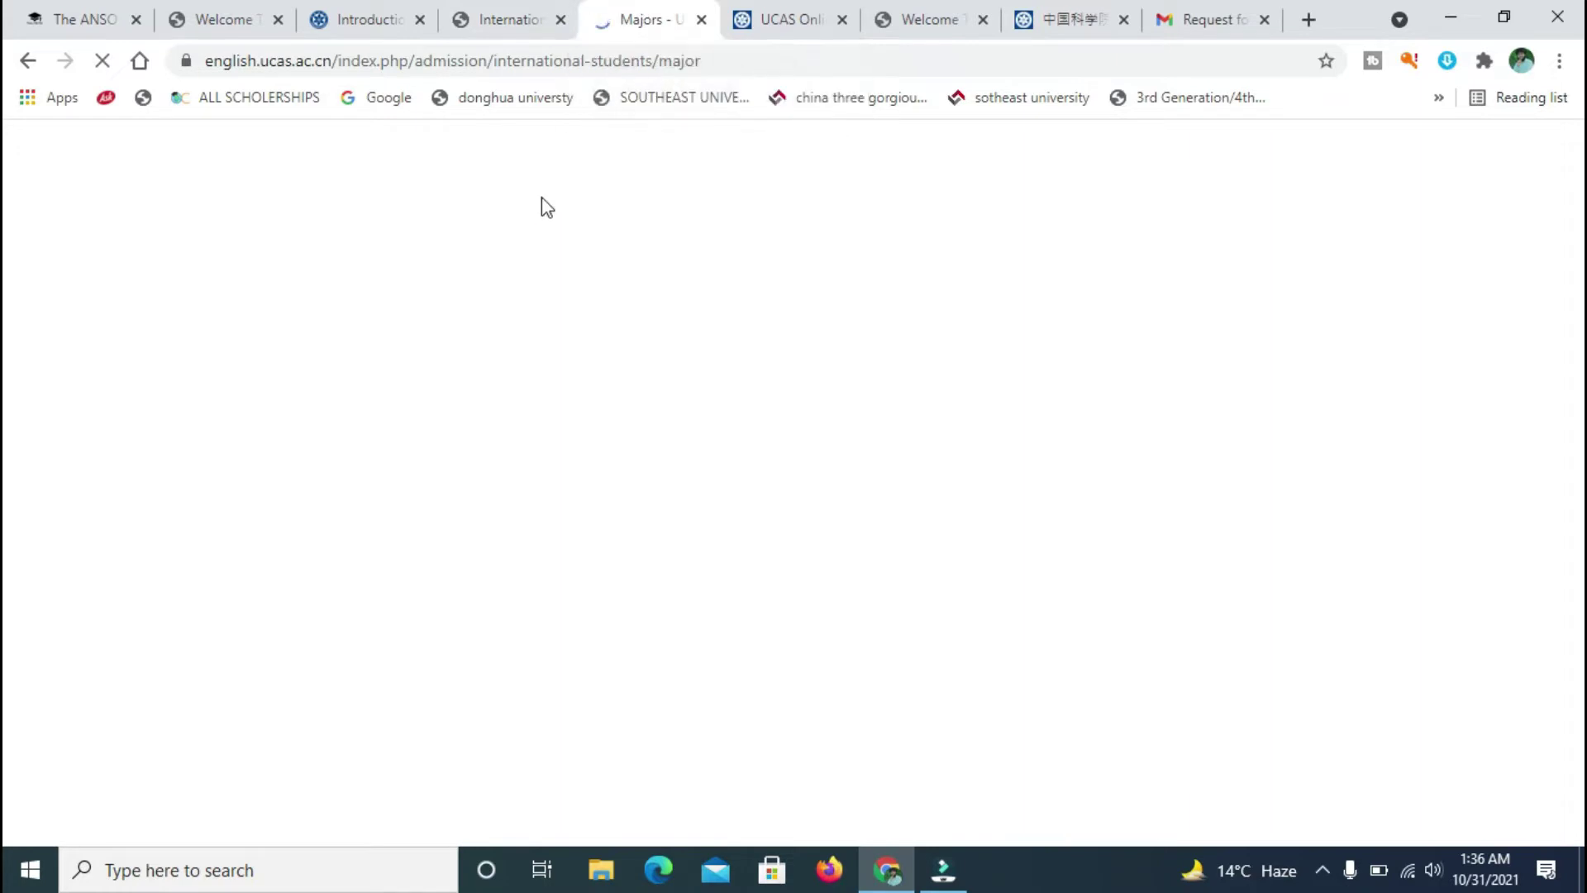
- Cycle through the USTC, Majors and Introduction tabs, then bring up the UCAS application preference form
left_click(495, 3)
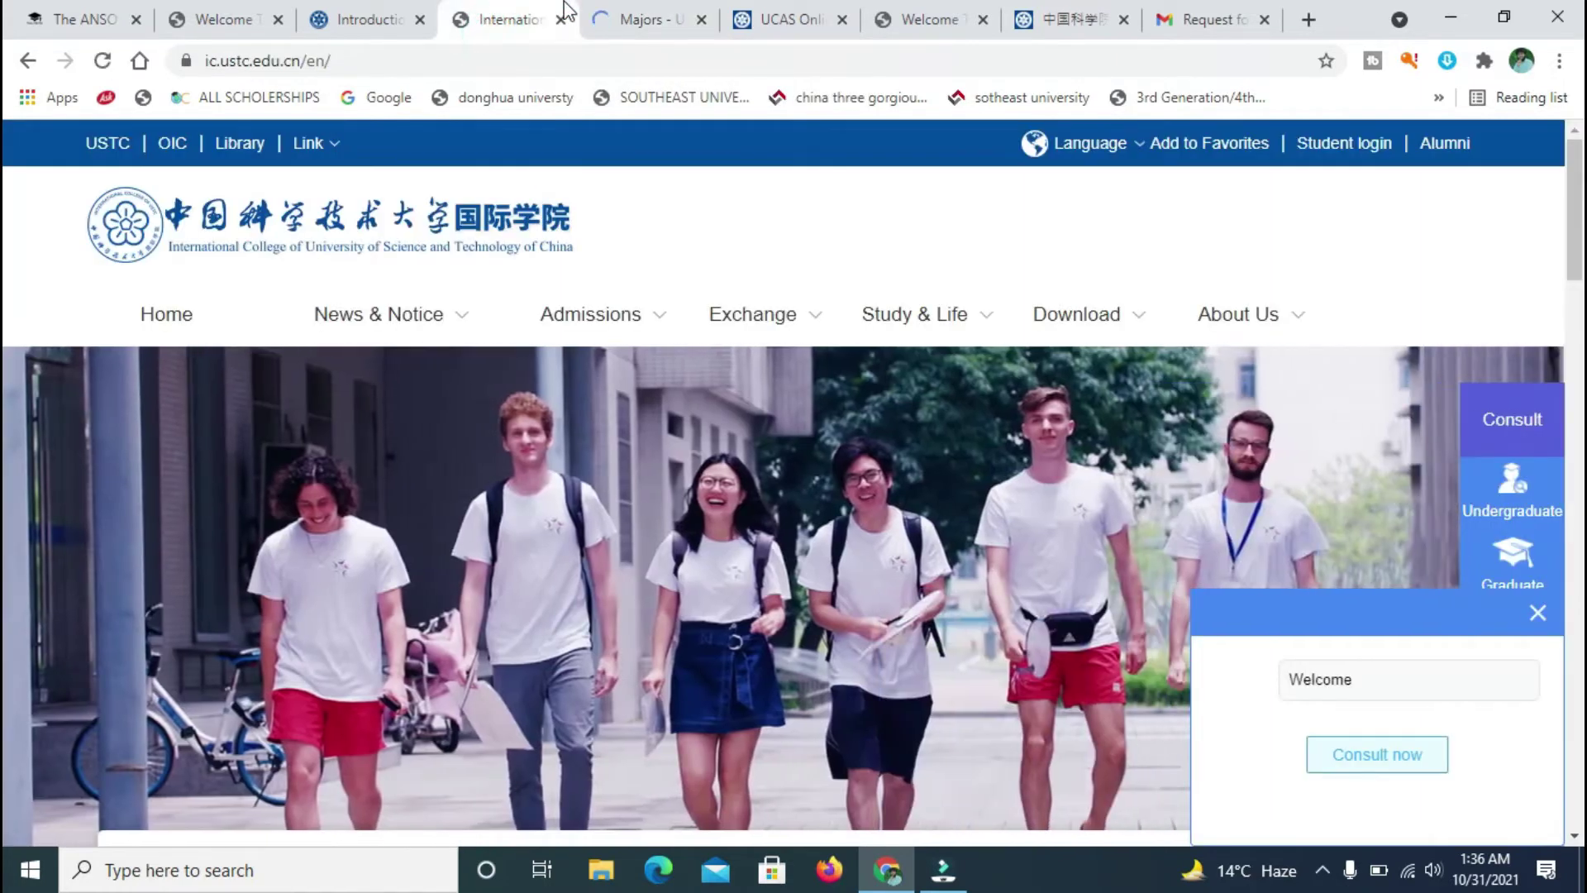
left_click(623, 10)
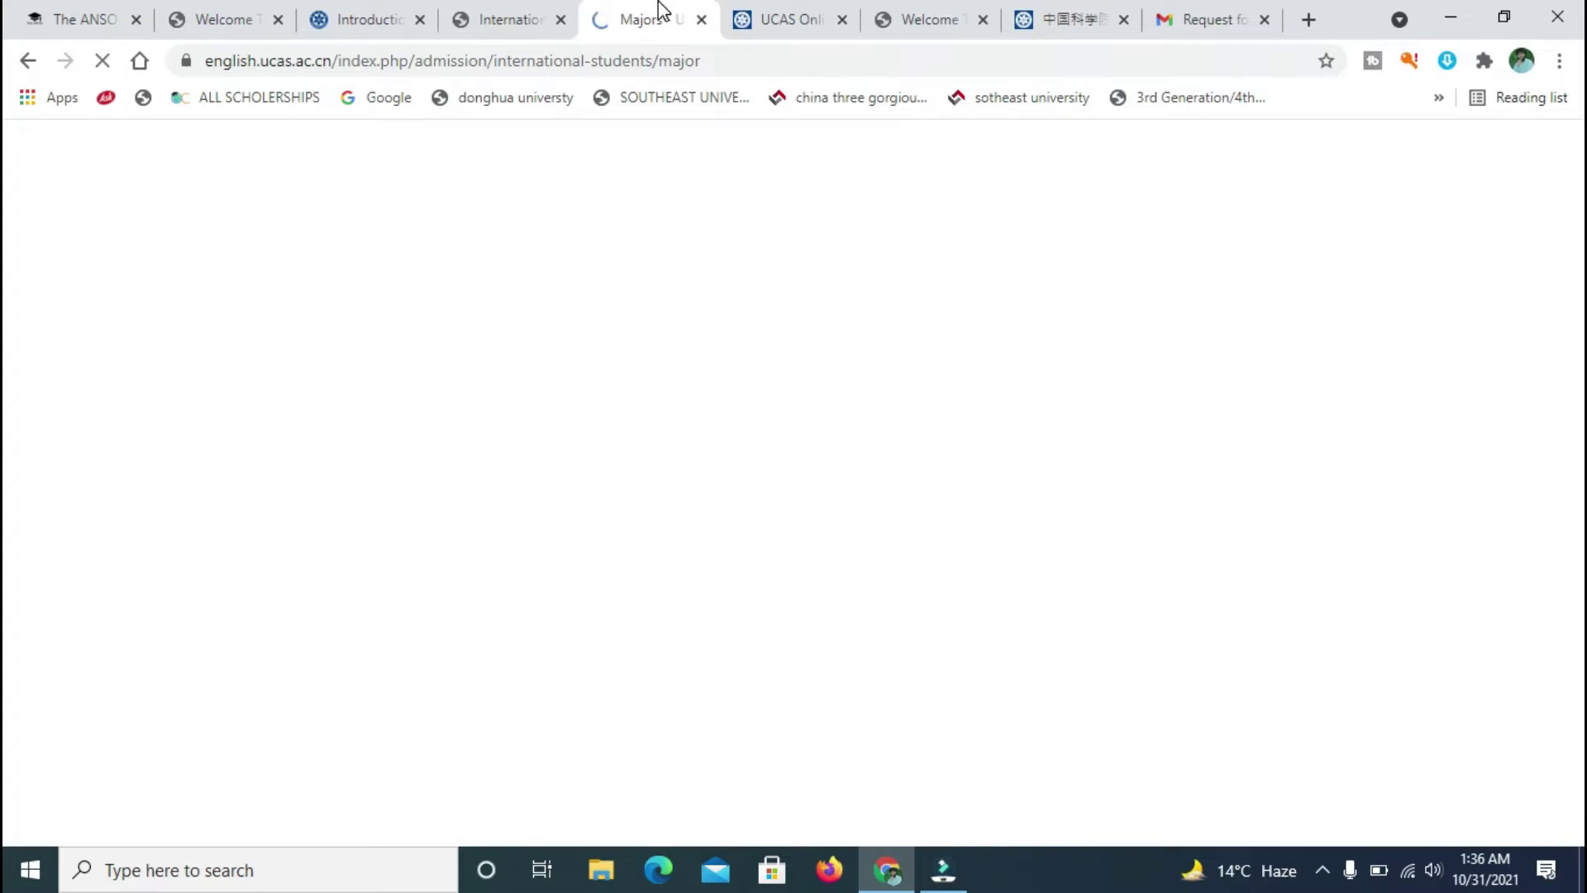
left_click(467, 8)
left_click(389, 12)
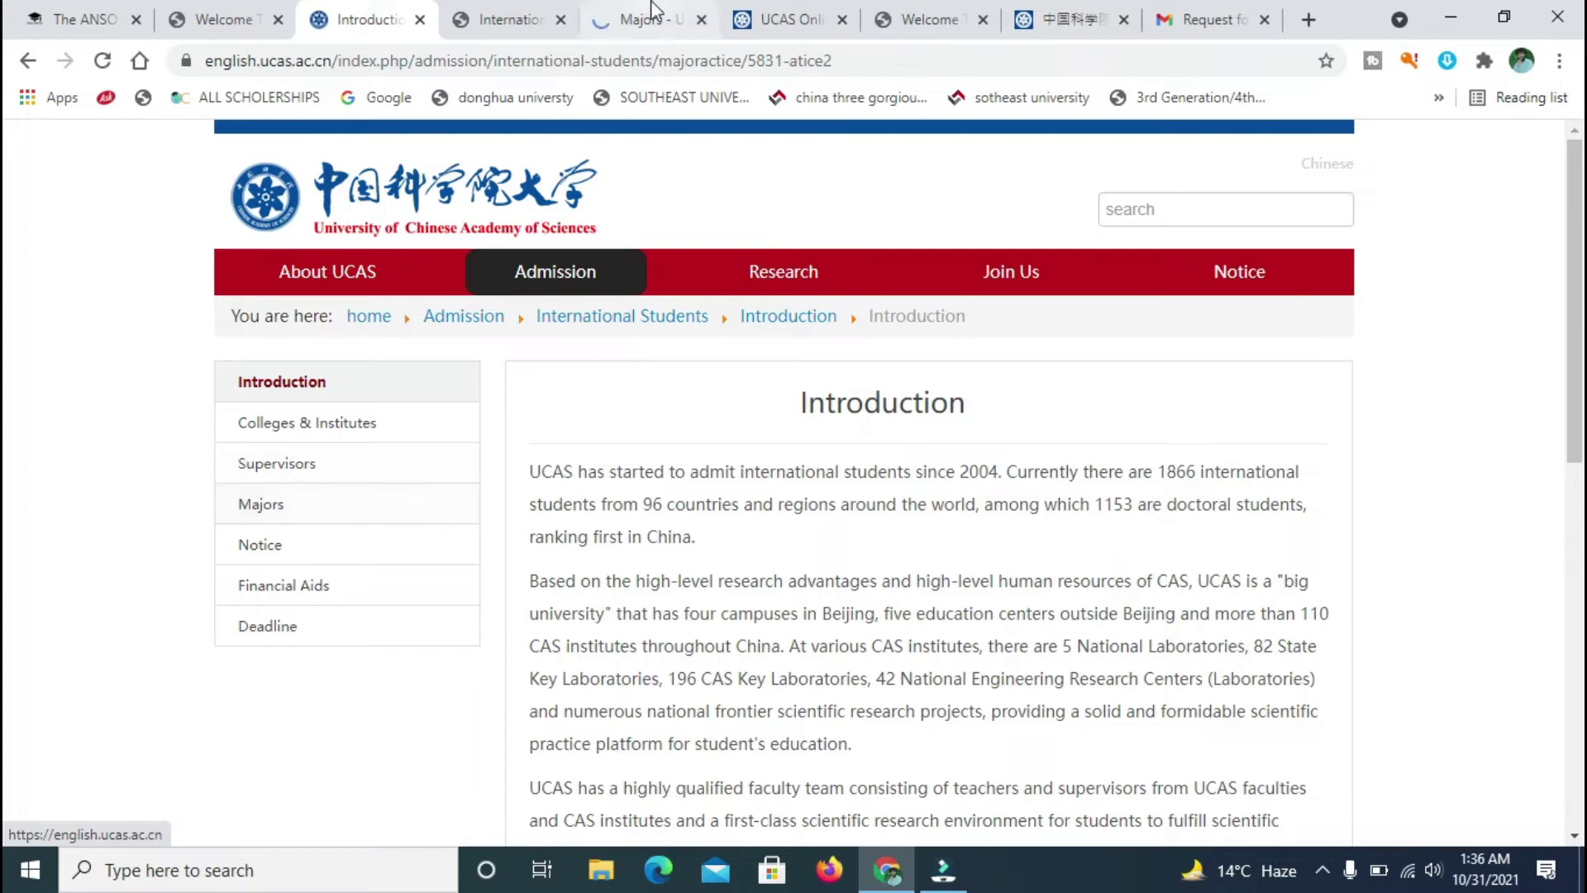
left_click(515, 18)
left_click_drag(514, 18, 609, 17)
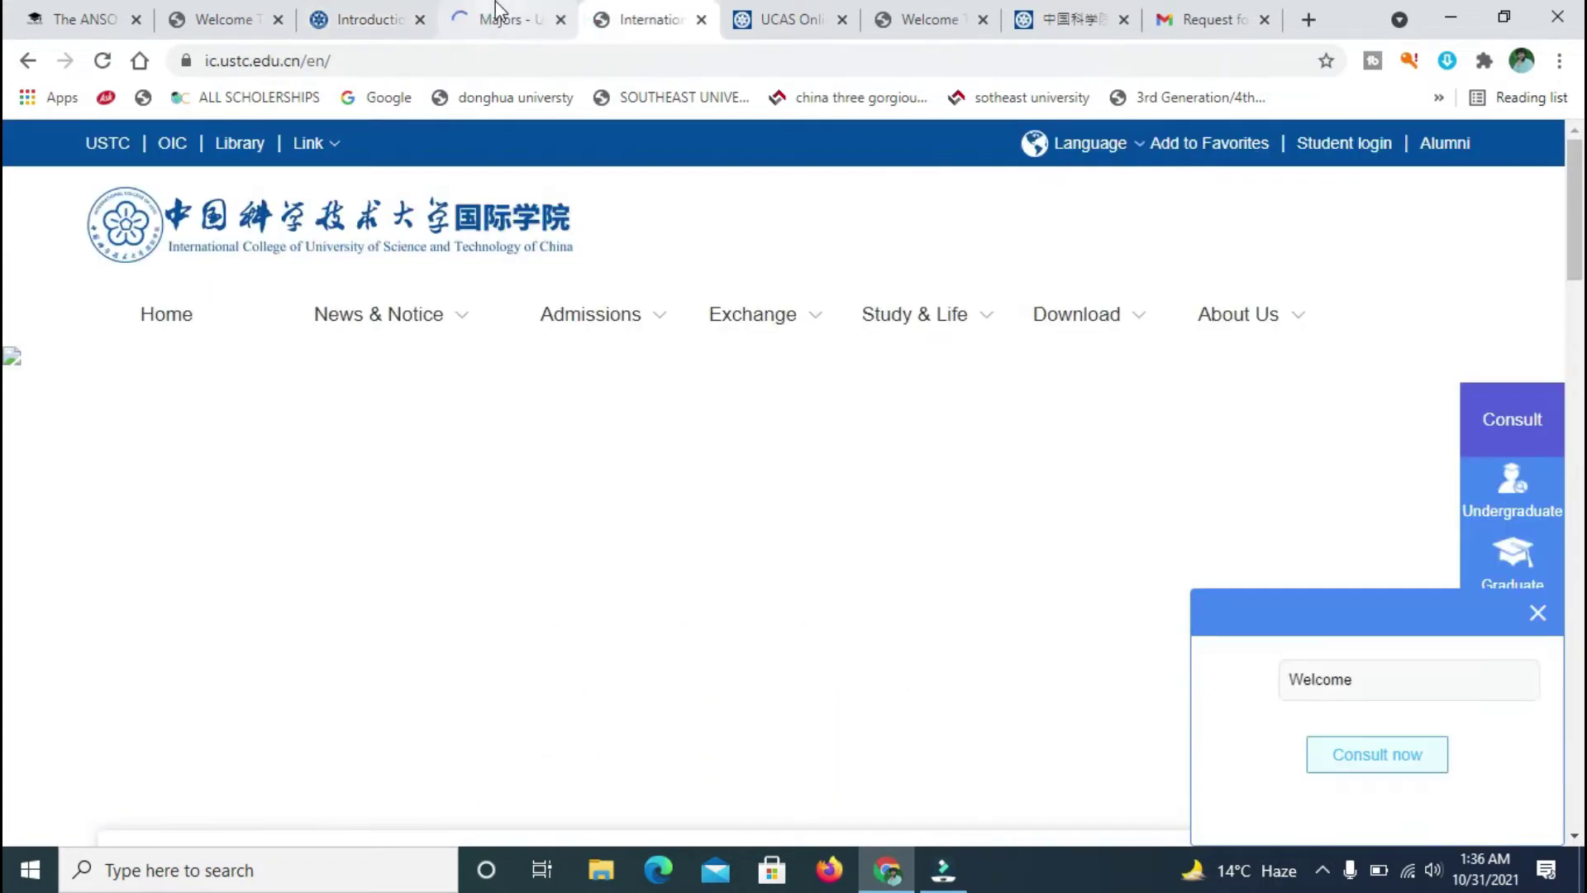
left_click(492, 16)
left_click(351, 10)
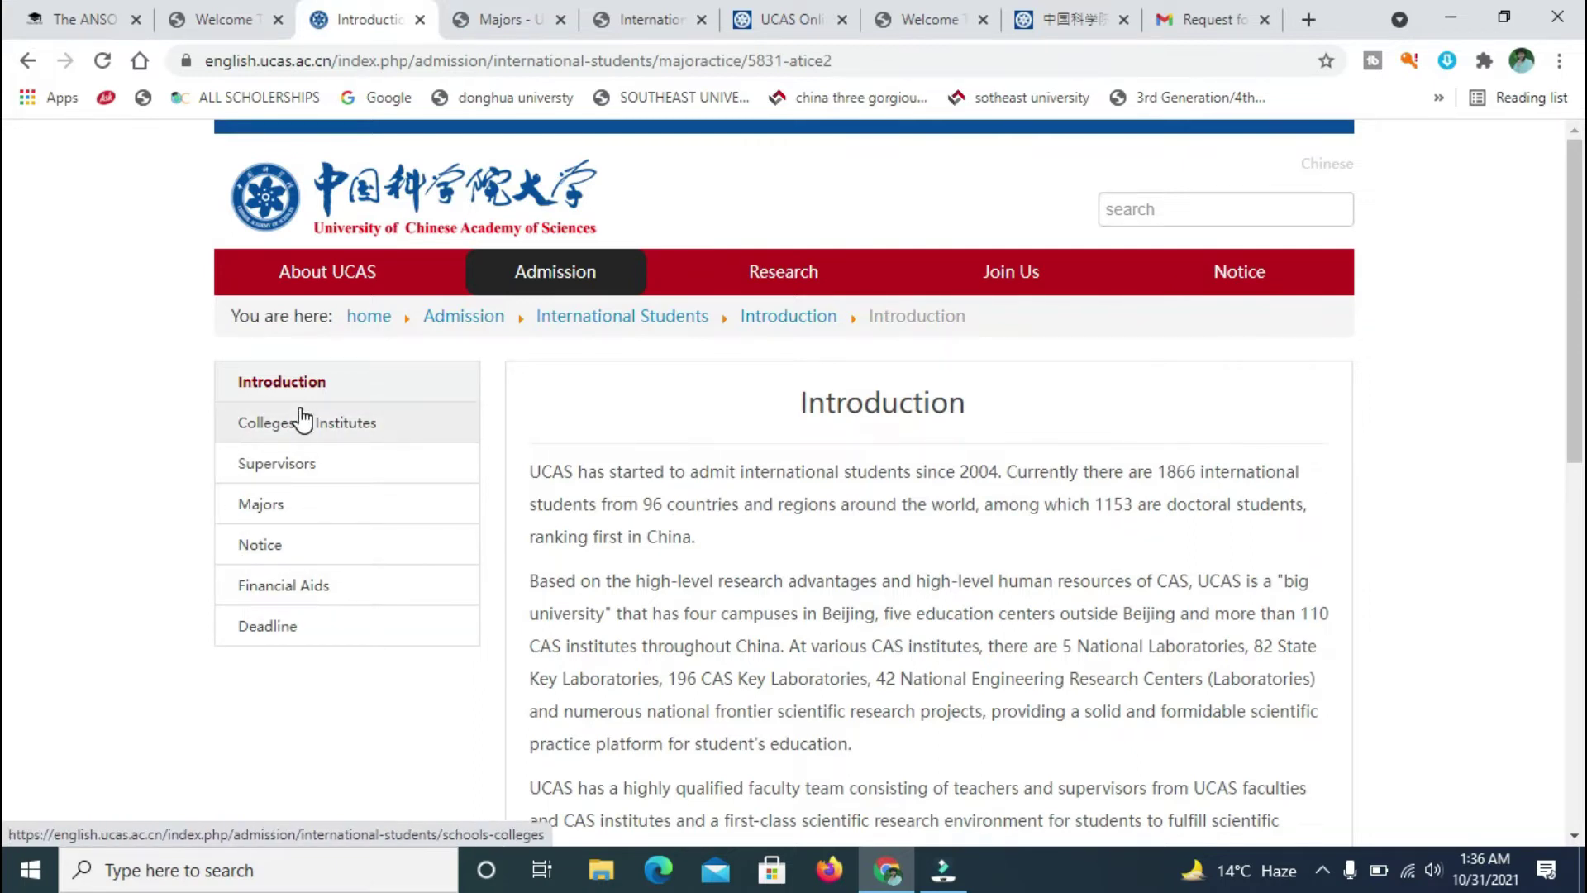
left_click(777, 11)
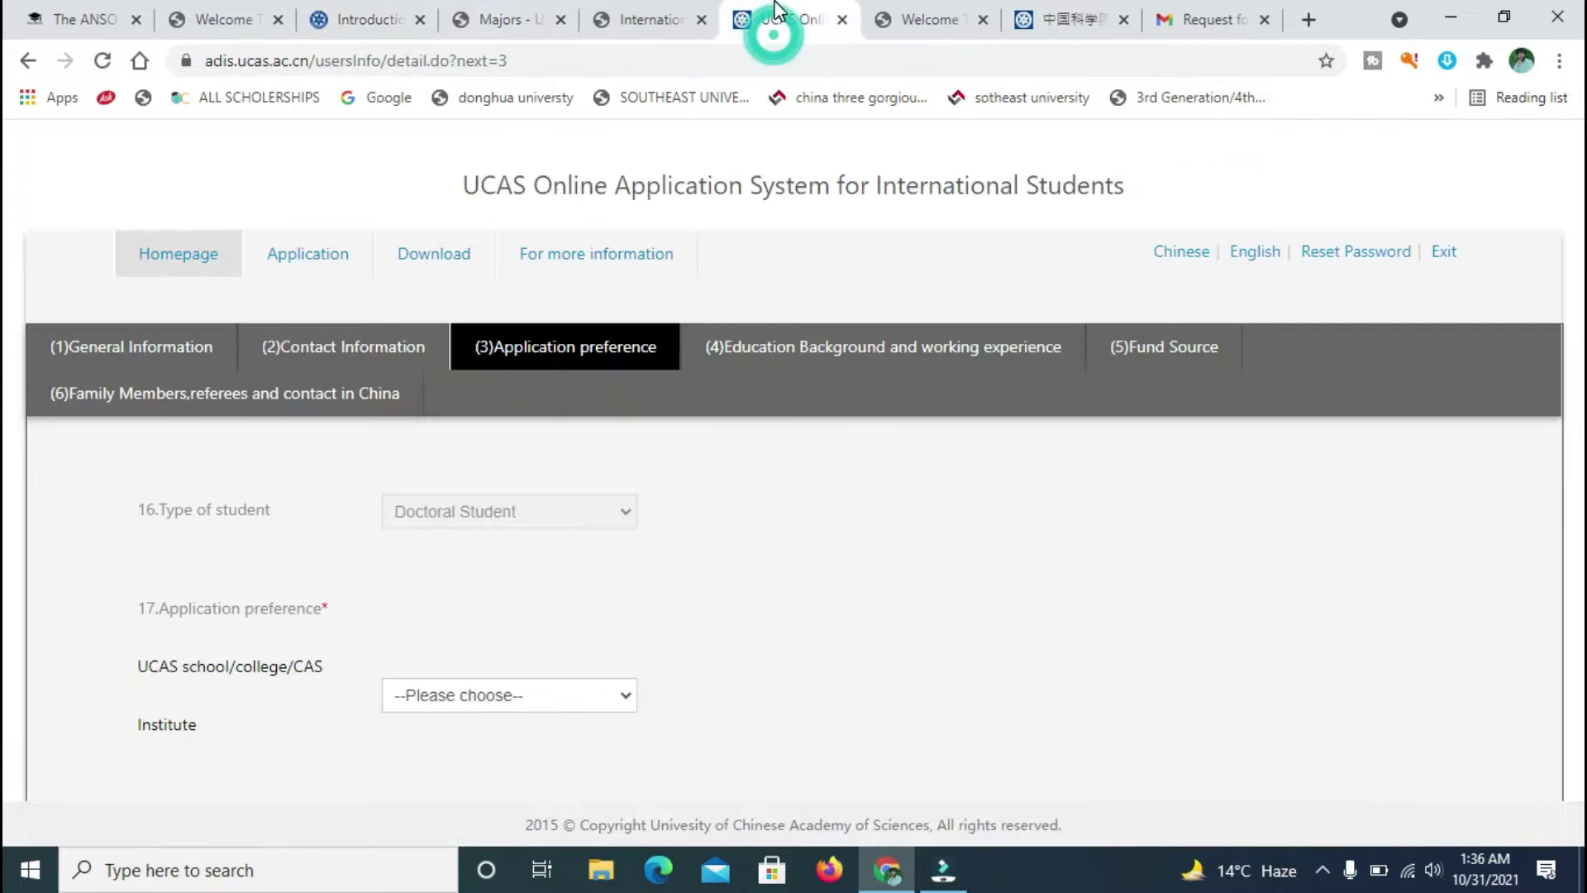
left_click(909, 10)
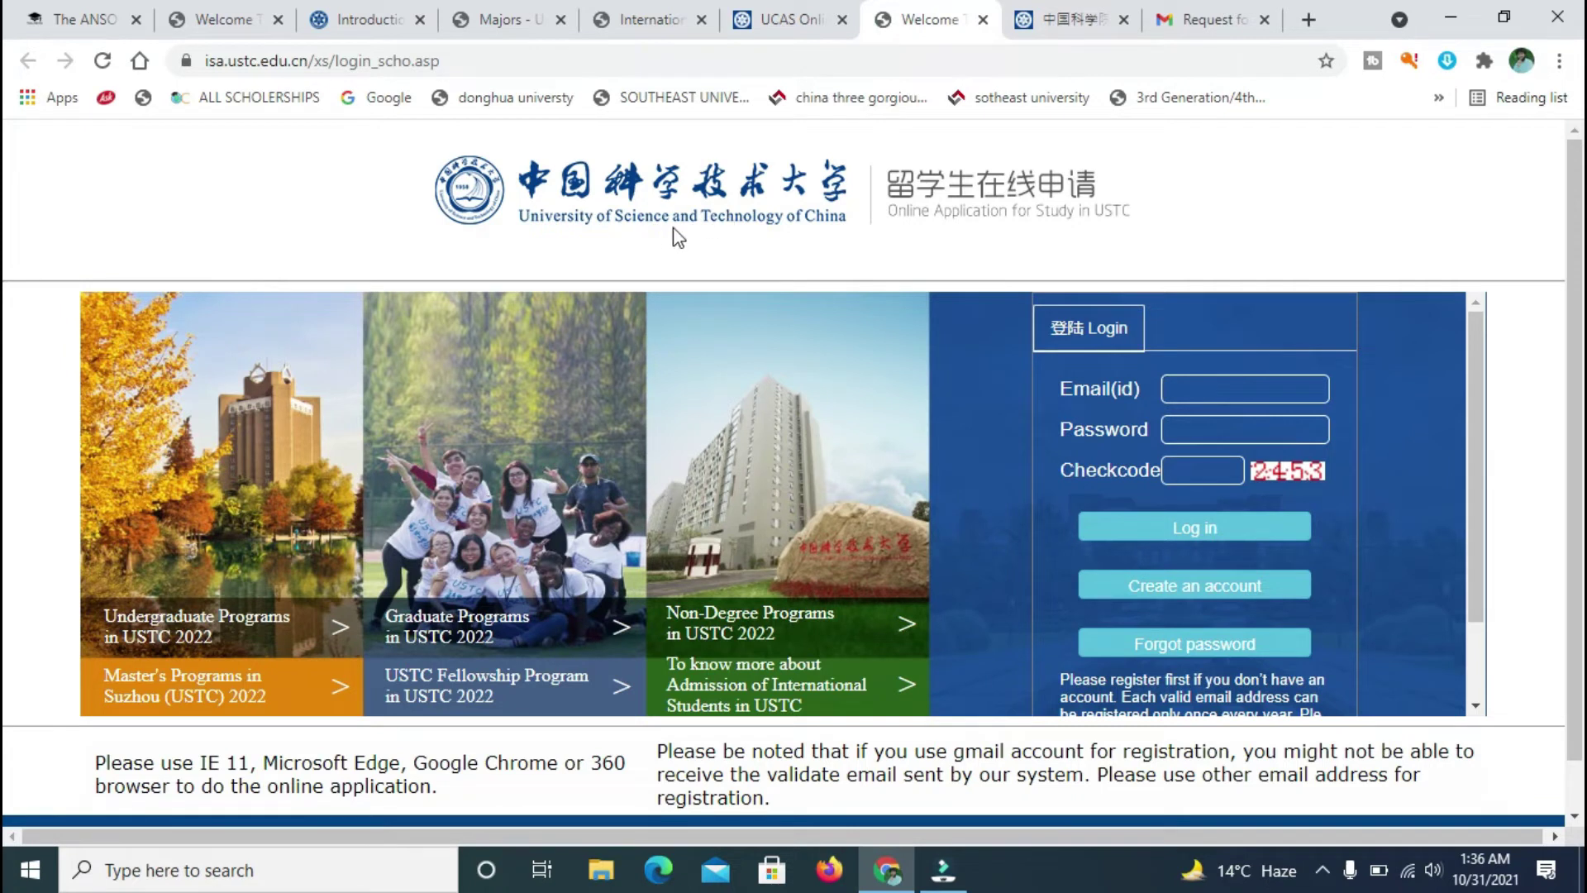
left_click(1066, 21)
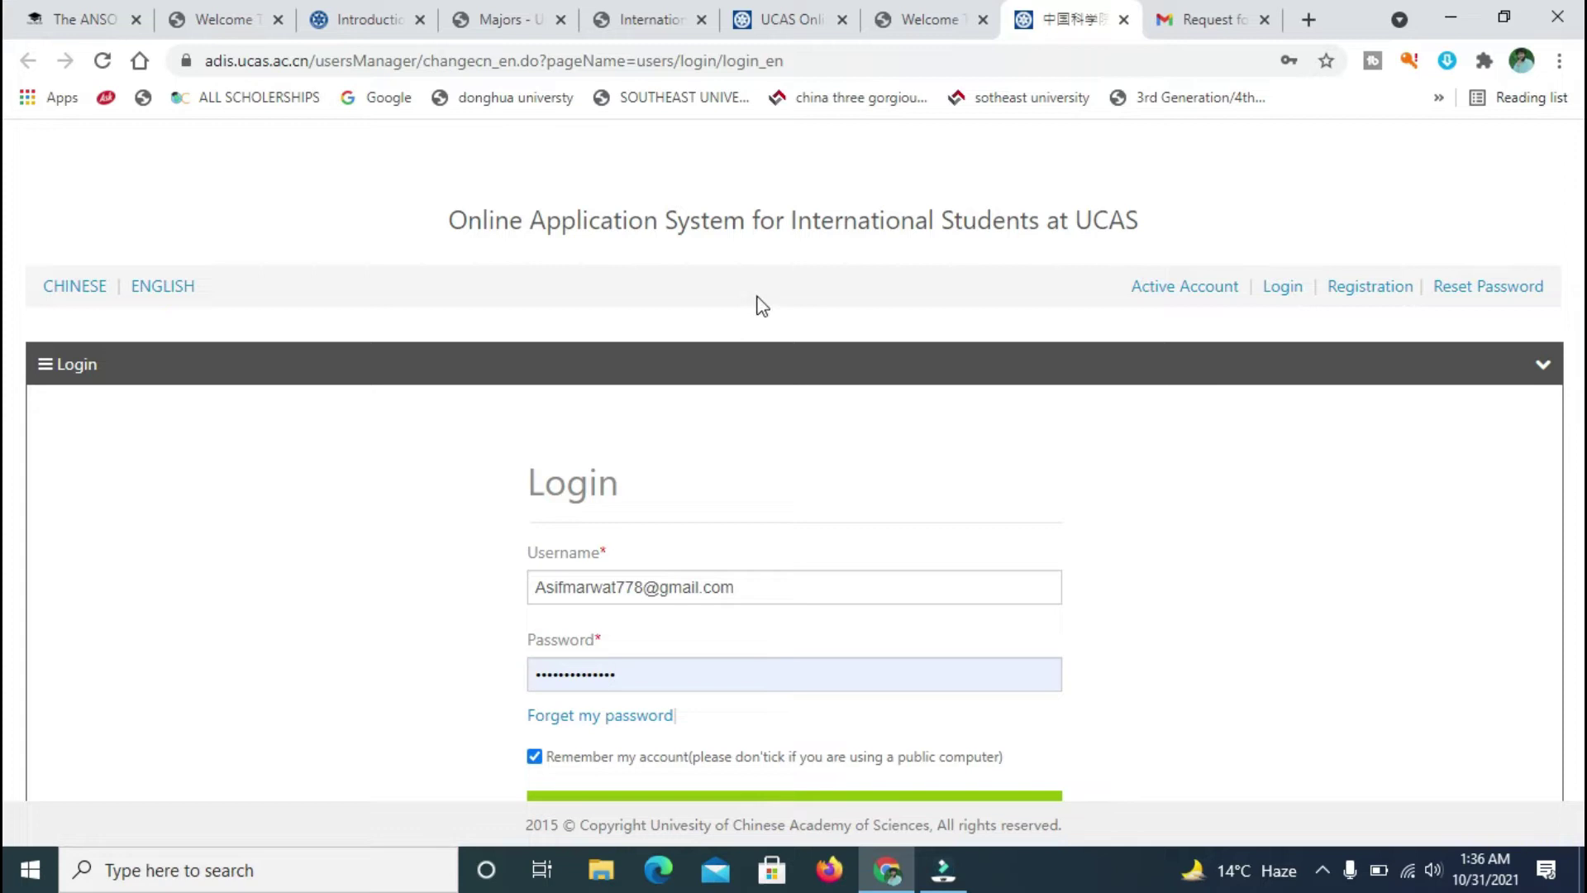
left_click_drag(1089, 24, 976, 13)
left_click(781, 16)
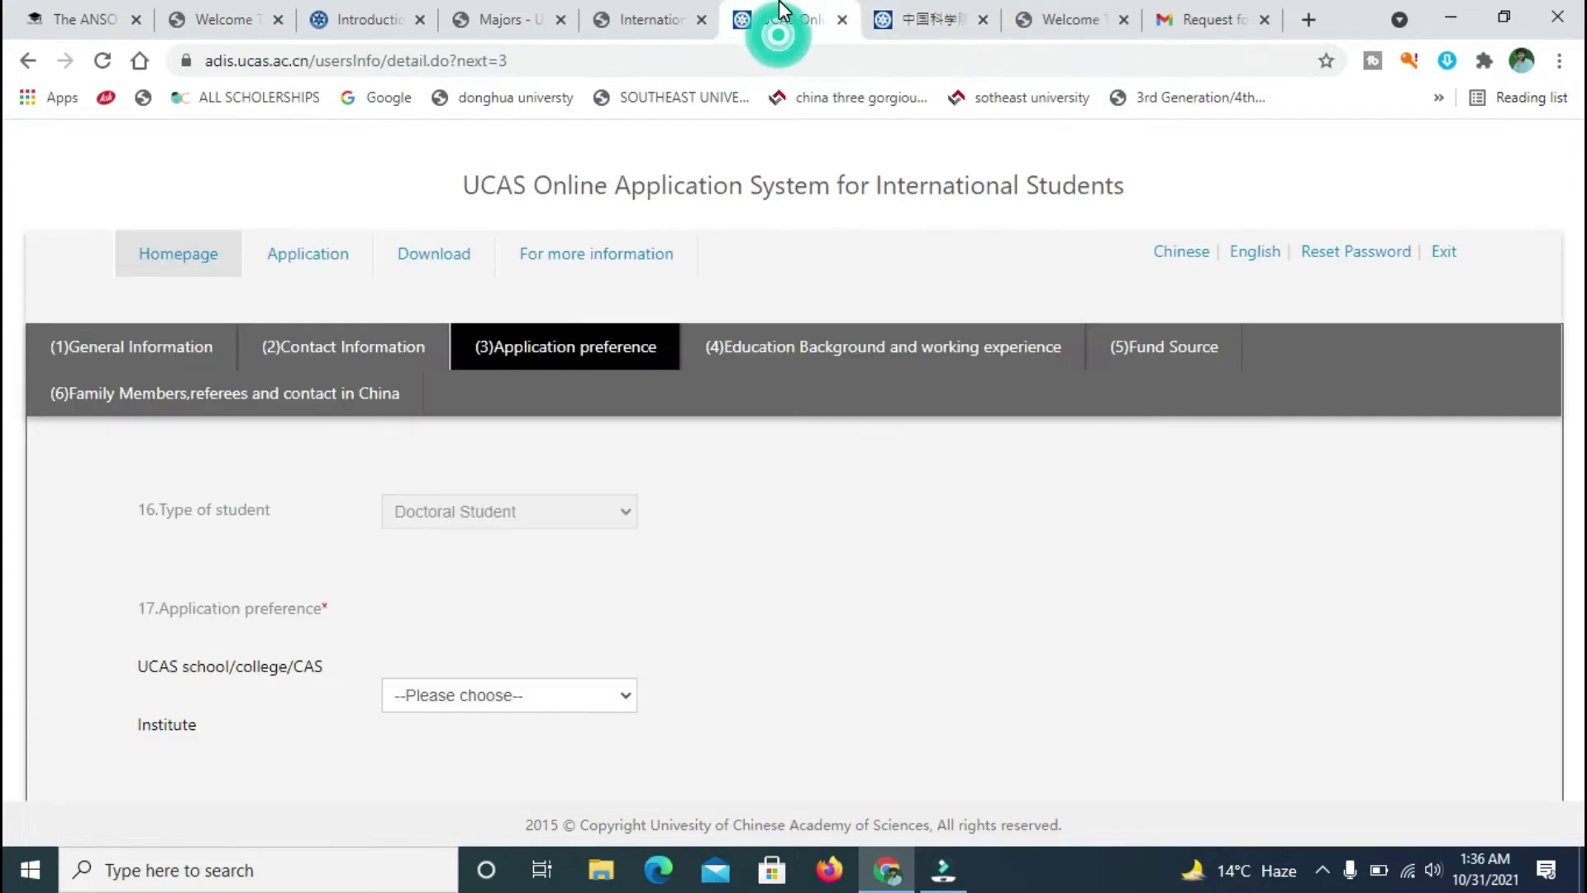
left_click_drag(766, 16, 909, 18)
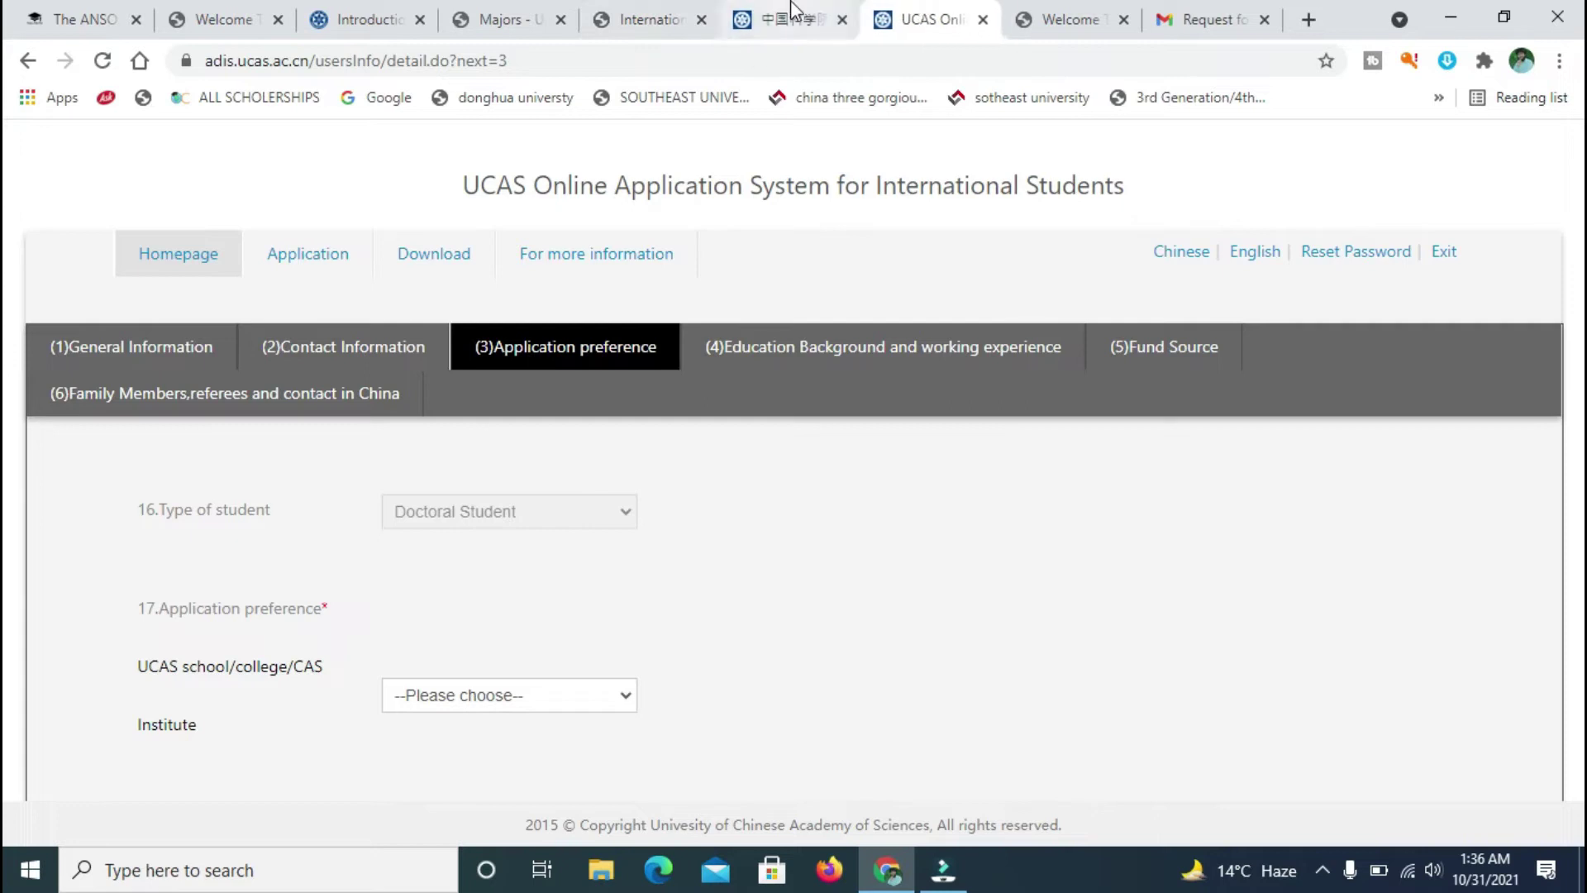
left_click(789, 19)
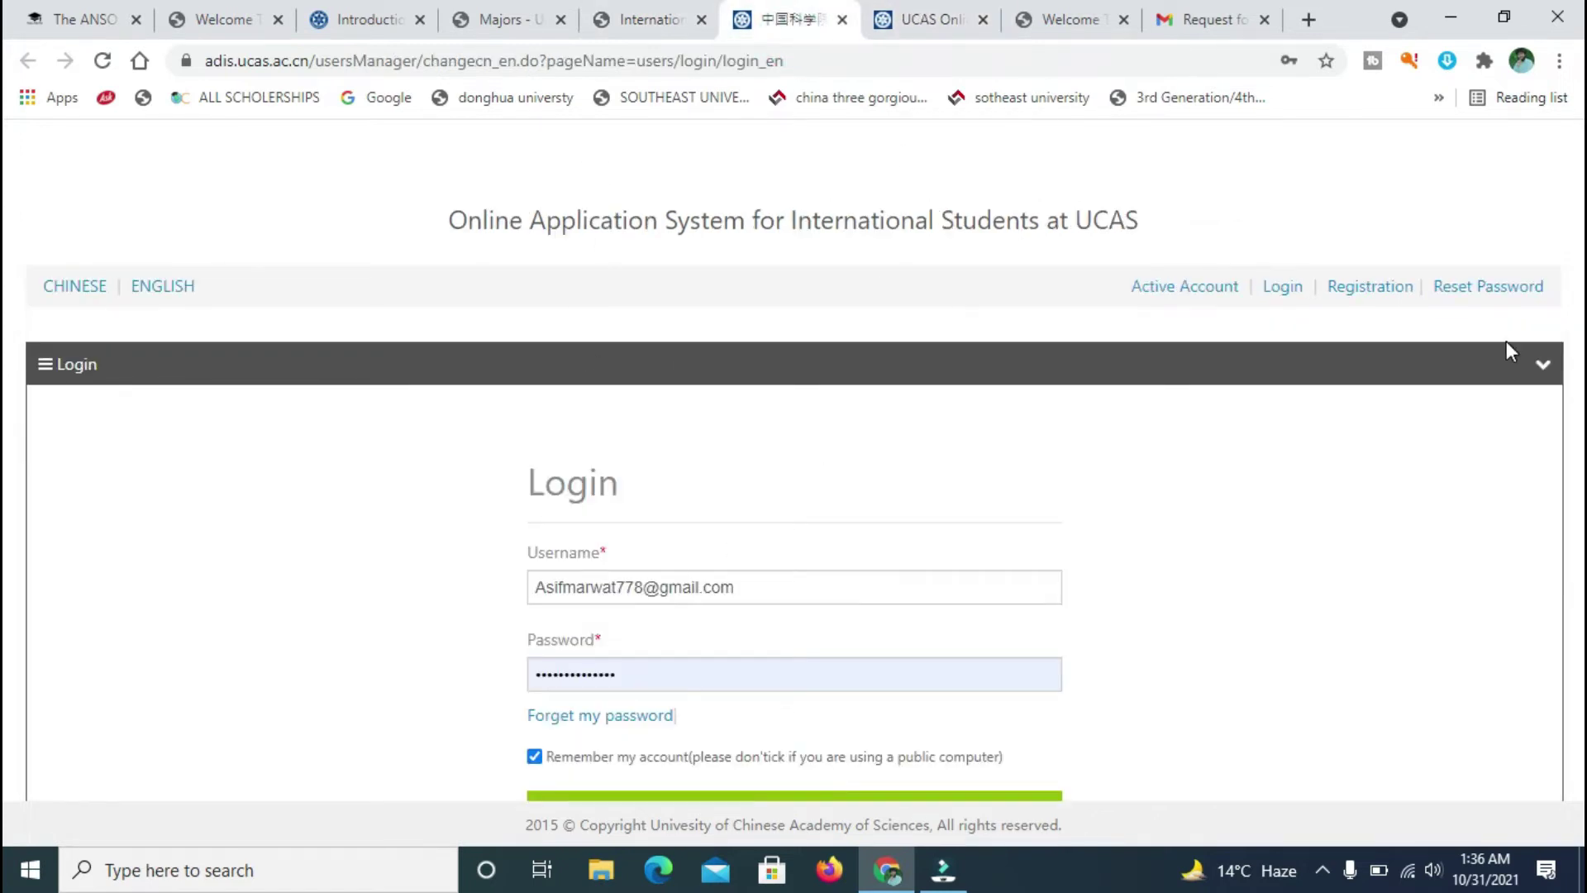
left_click(917, 20)
left_click(785, 18)
scroll(4, 330, "down", 1)
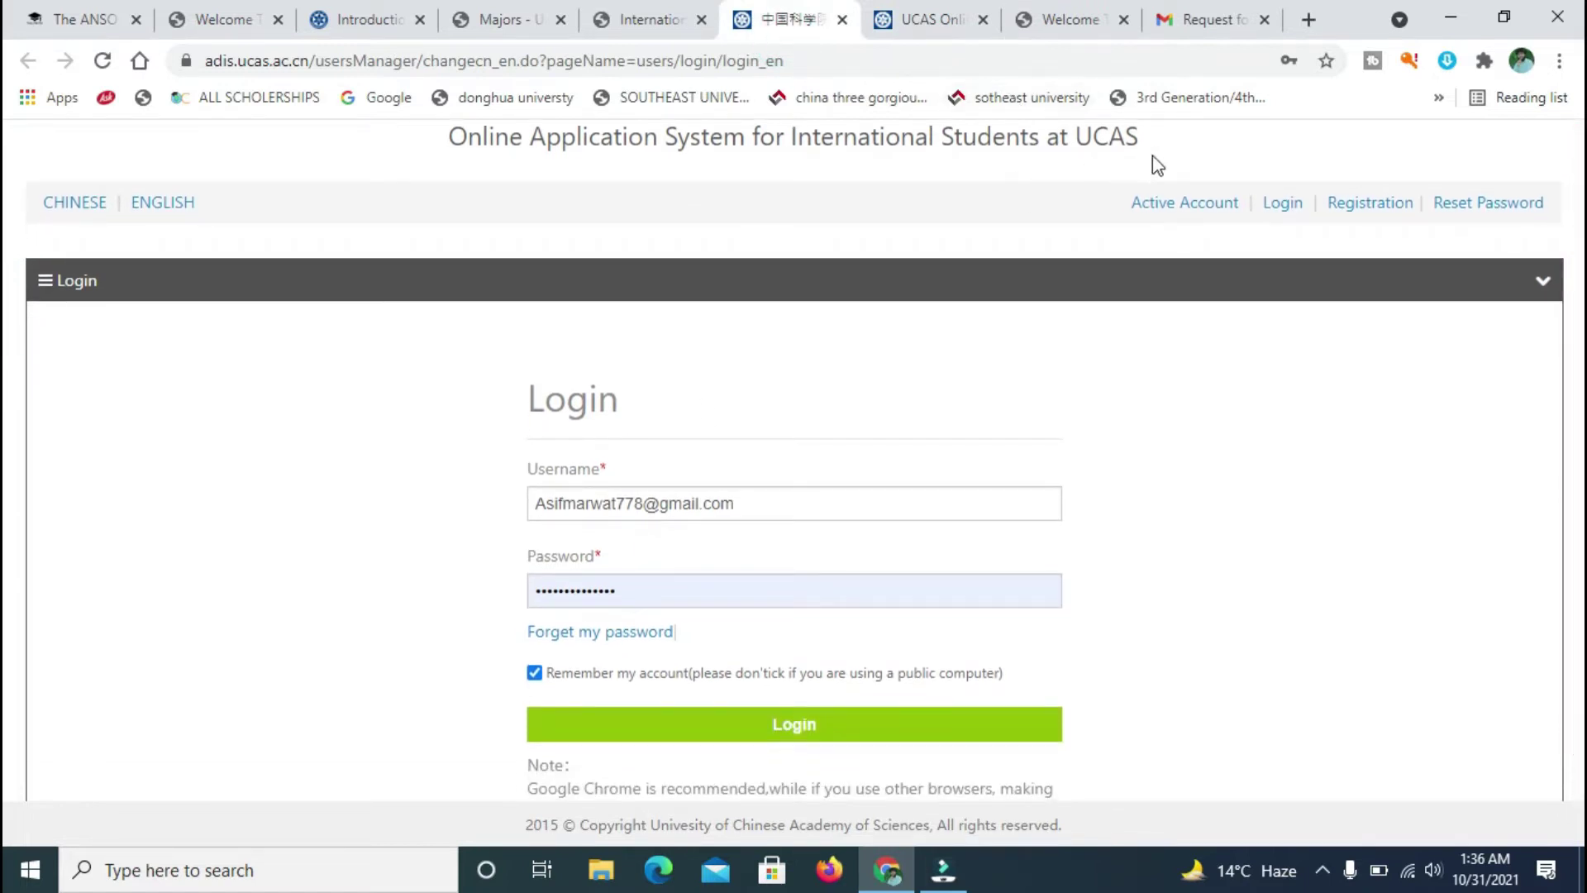
scroll(7, 295, "down", 2)
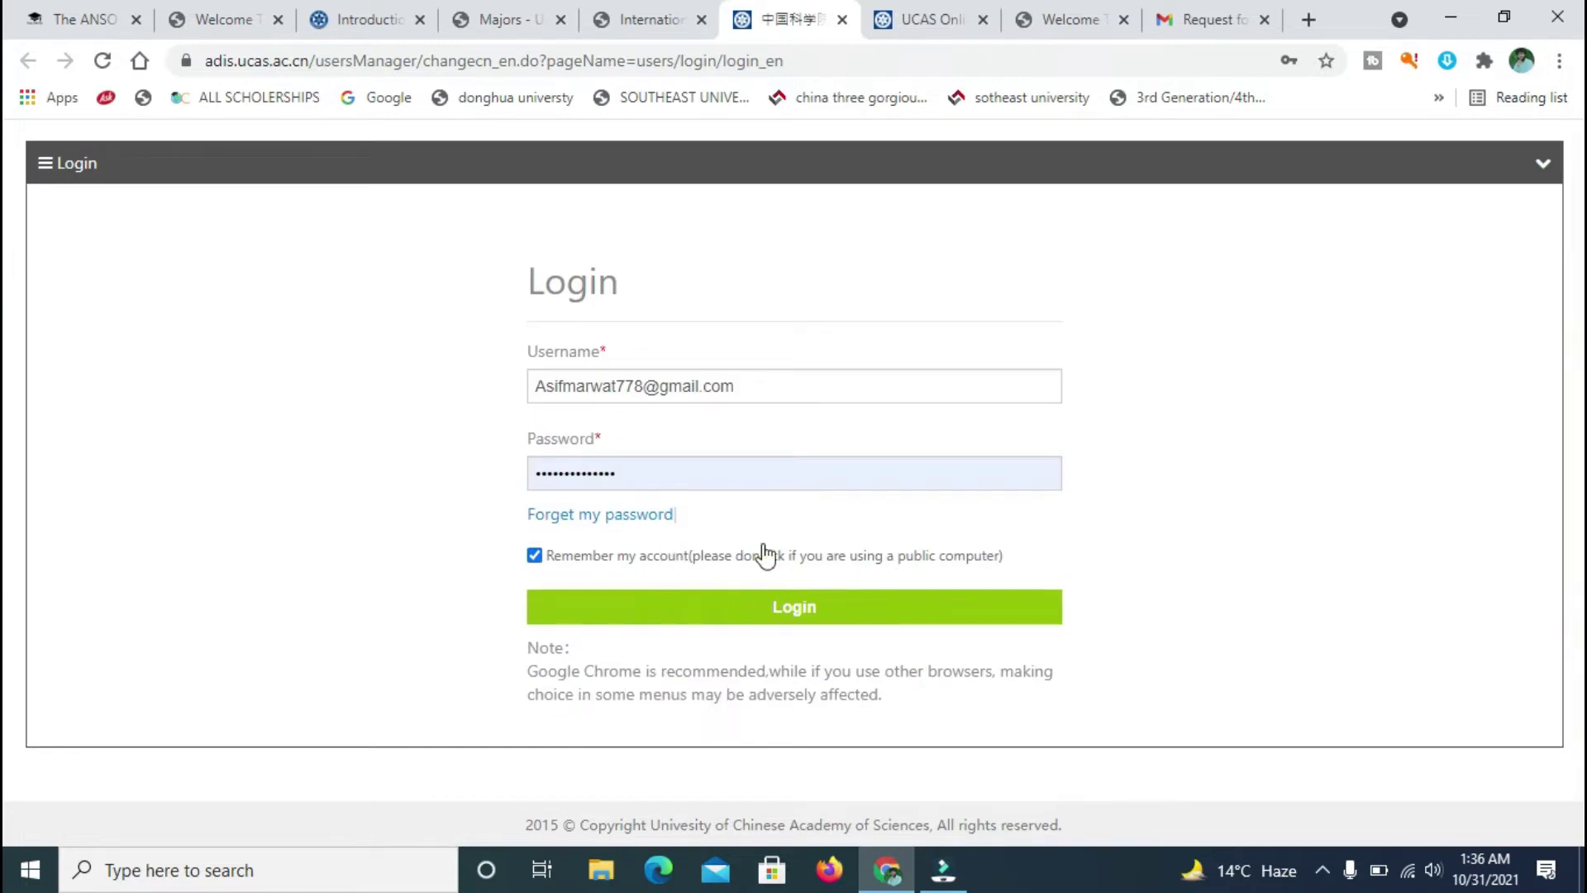
scroll(7, 308, "up", 3)
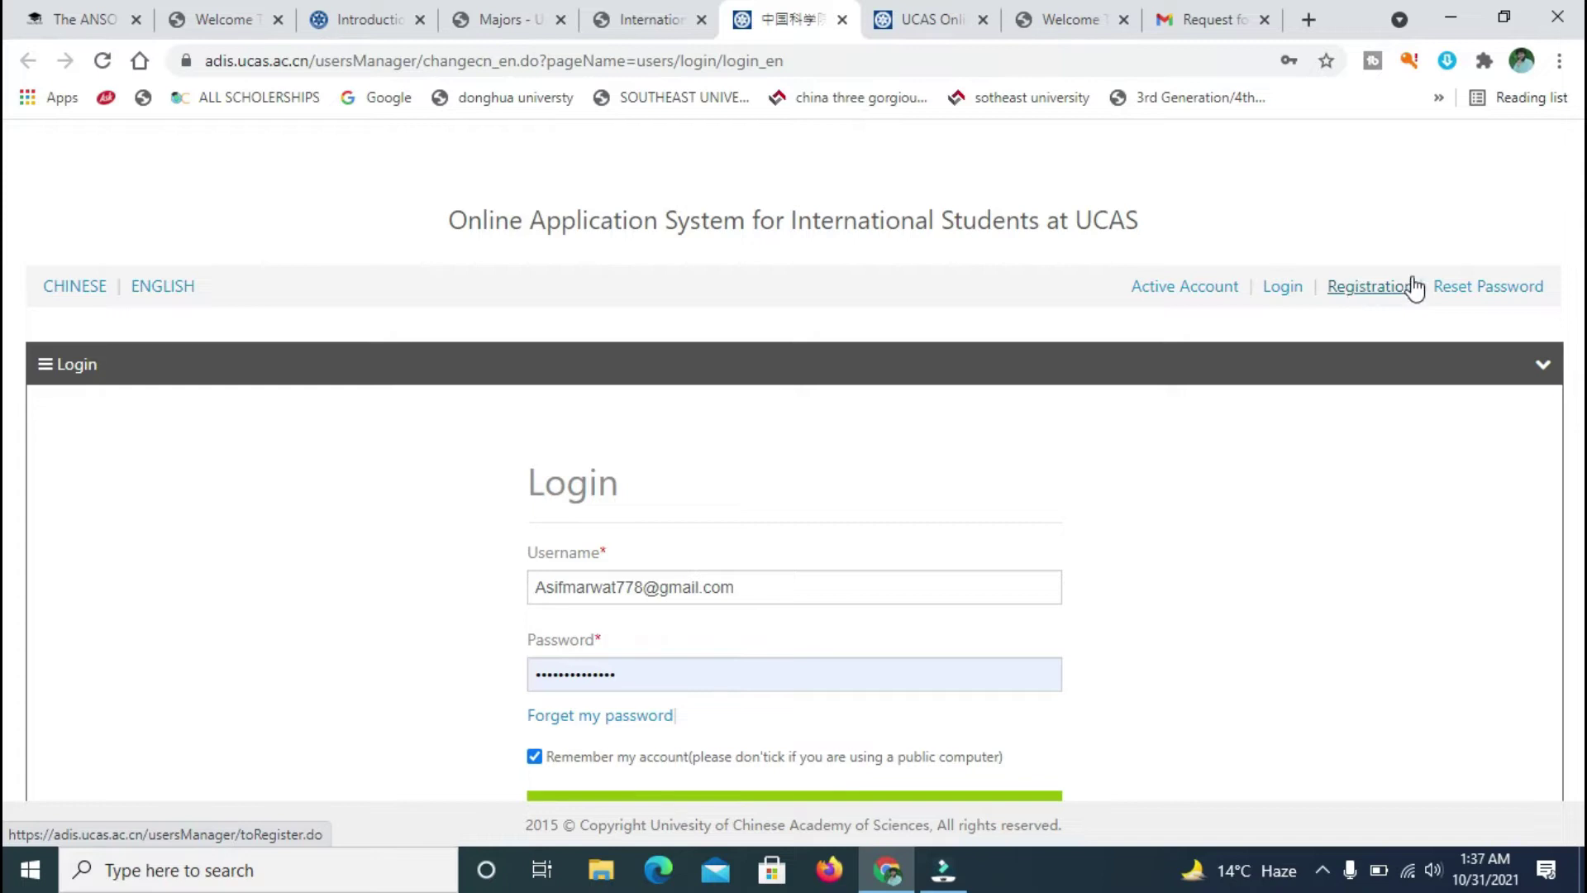
scroll(8, 306, "down", 2)
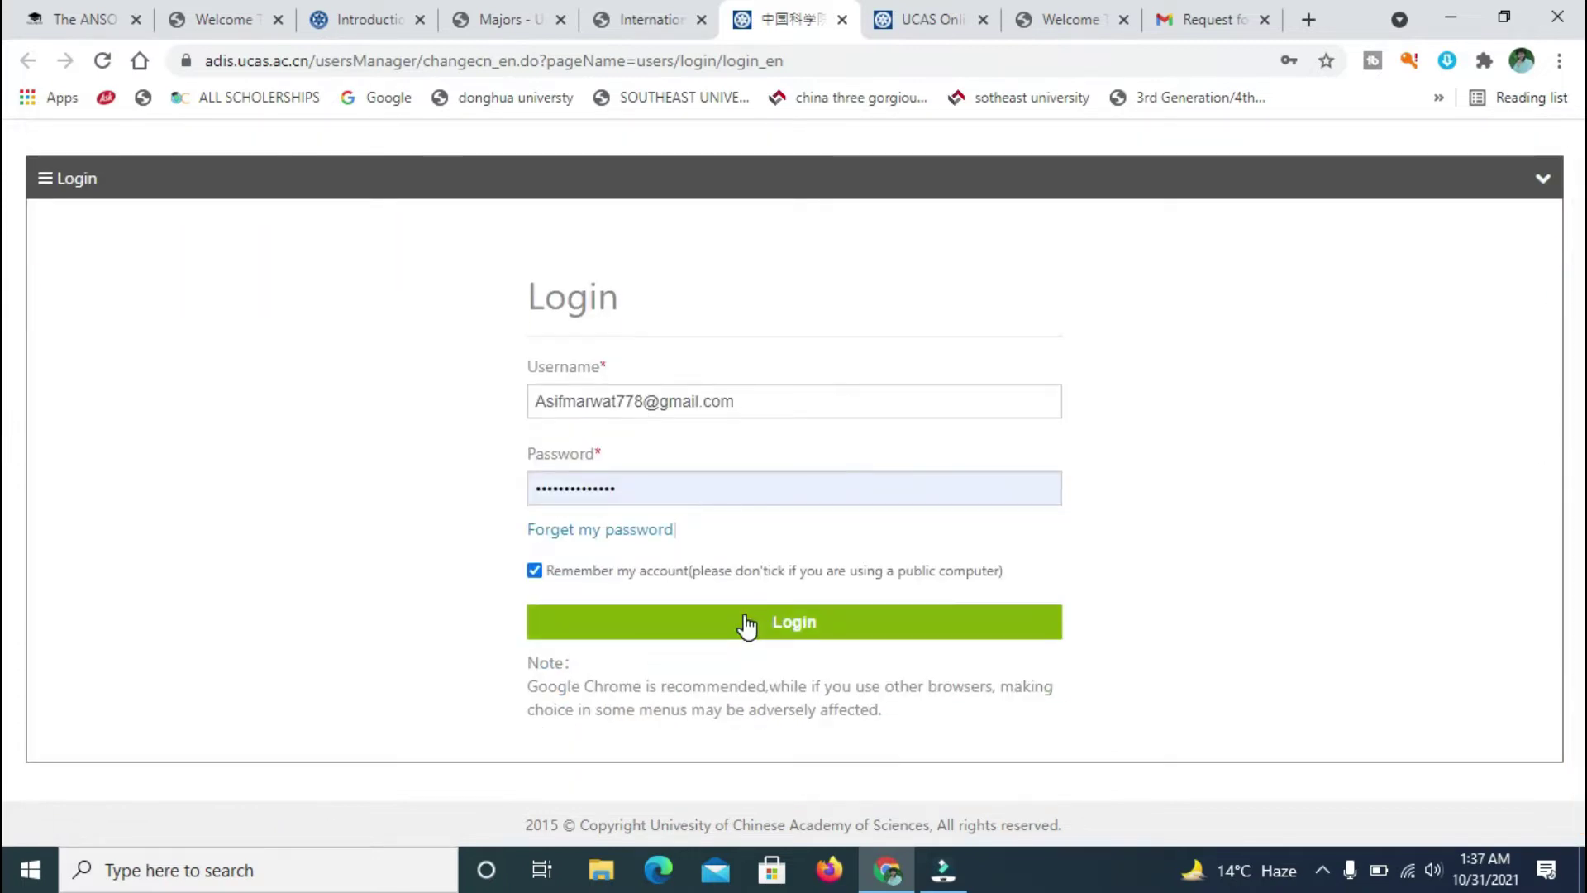
left_click(950, 13)
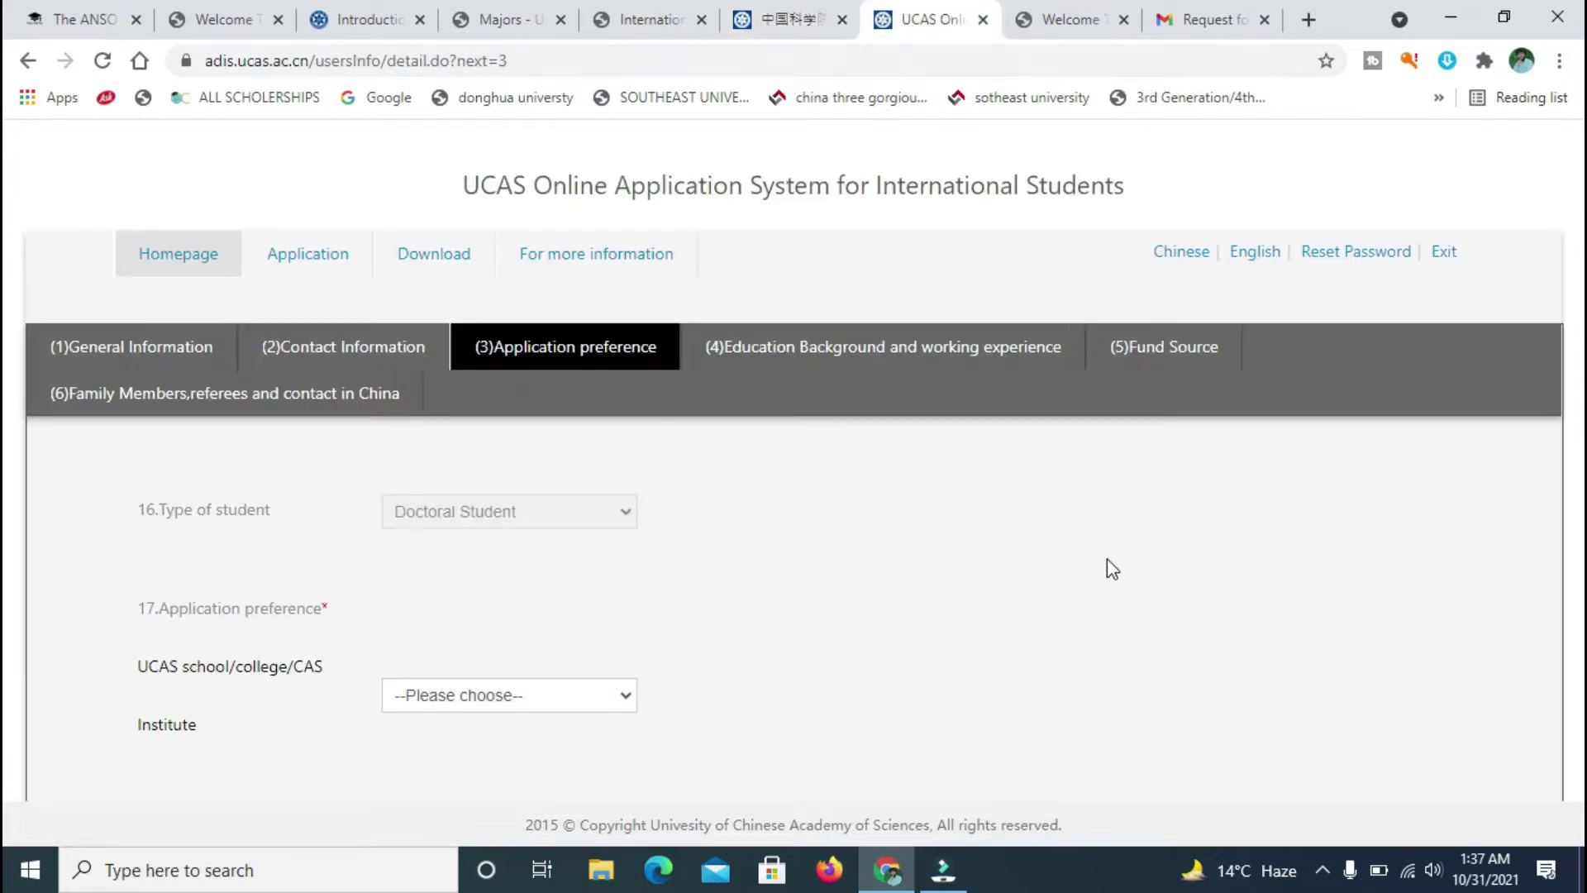
scroll(6, 409, "down", 2)
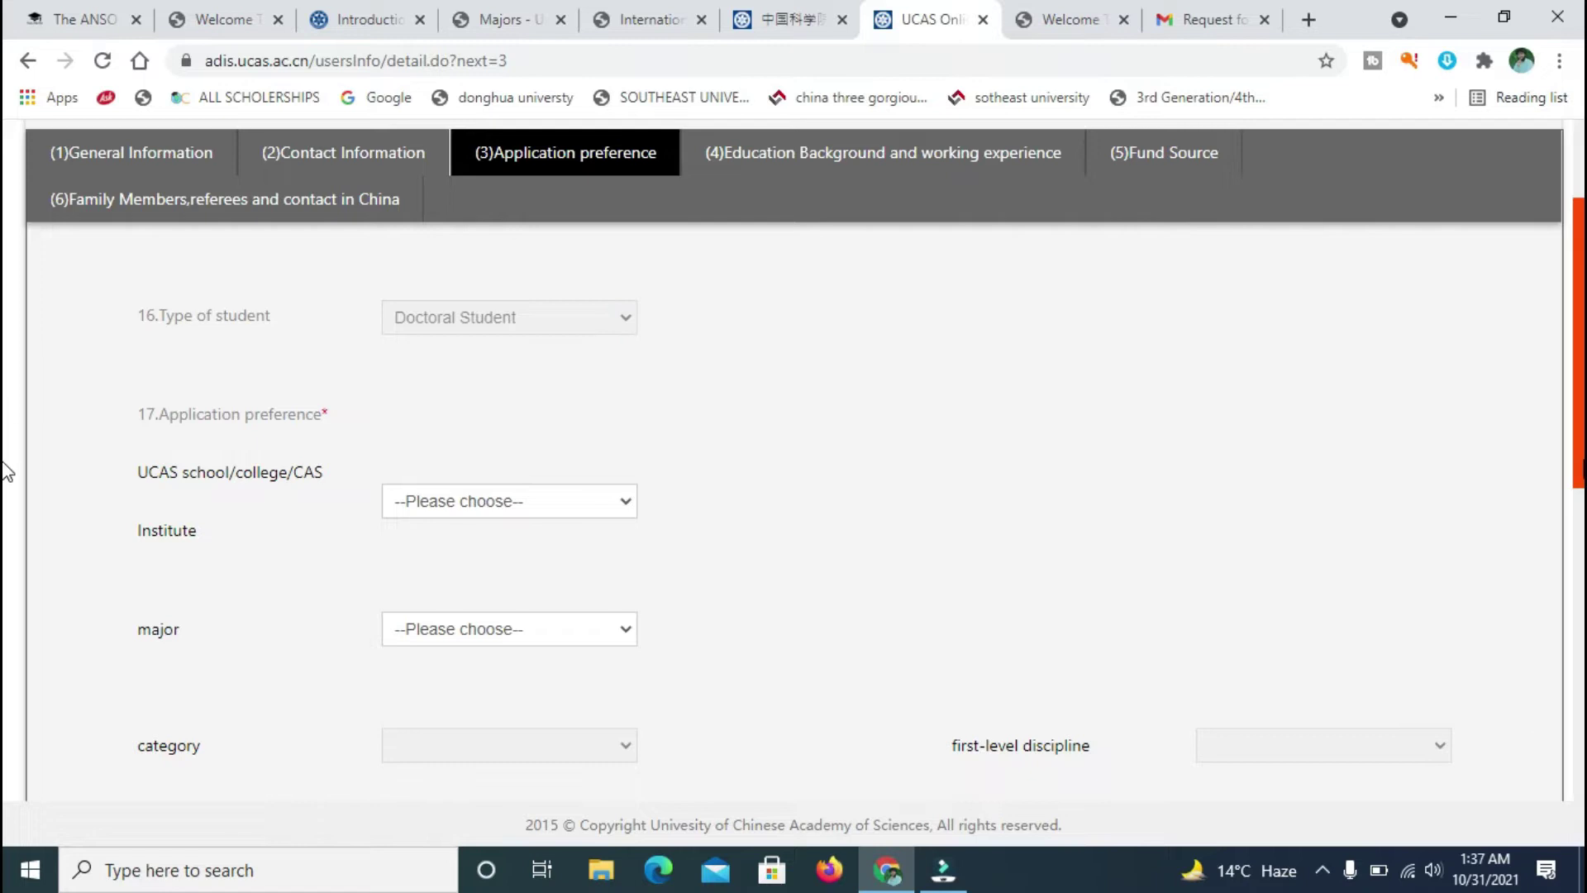
scroll(8, 463, "up", 2)
left_click(822, 12)
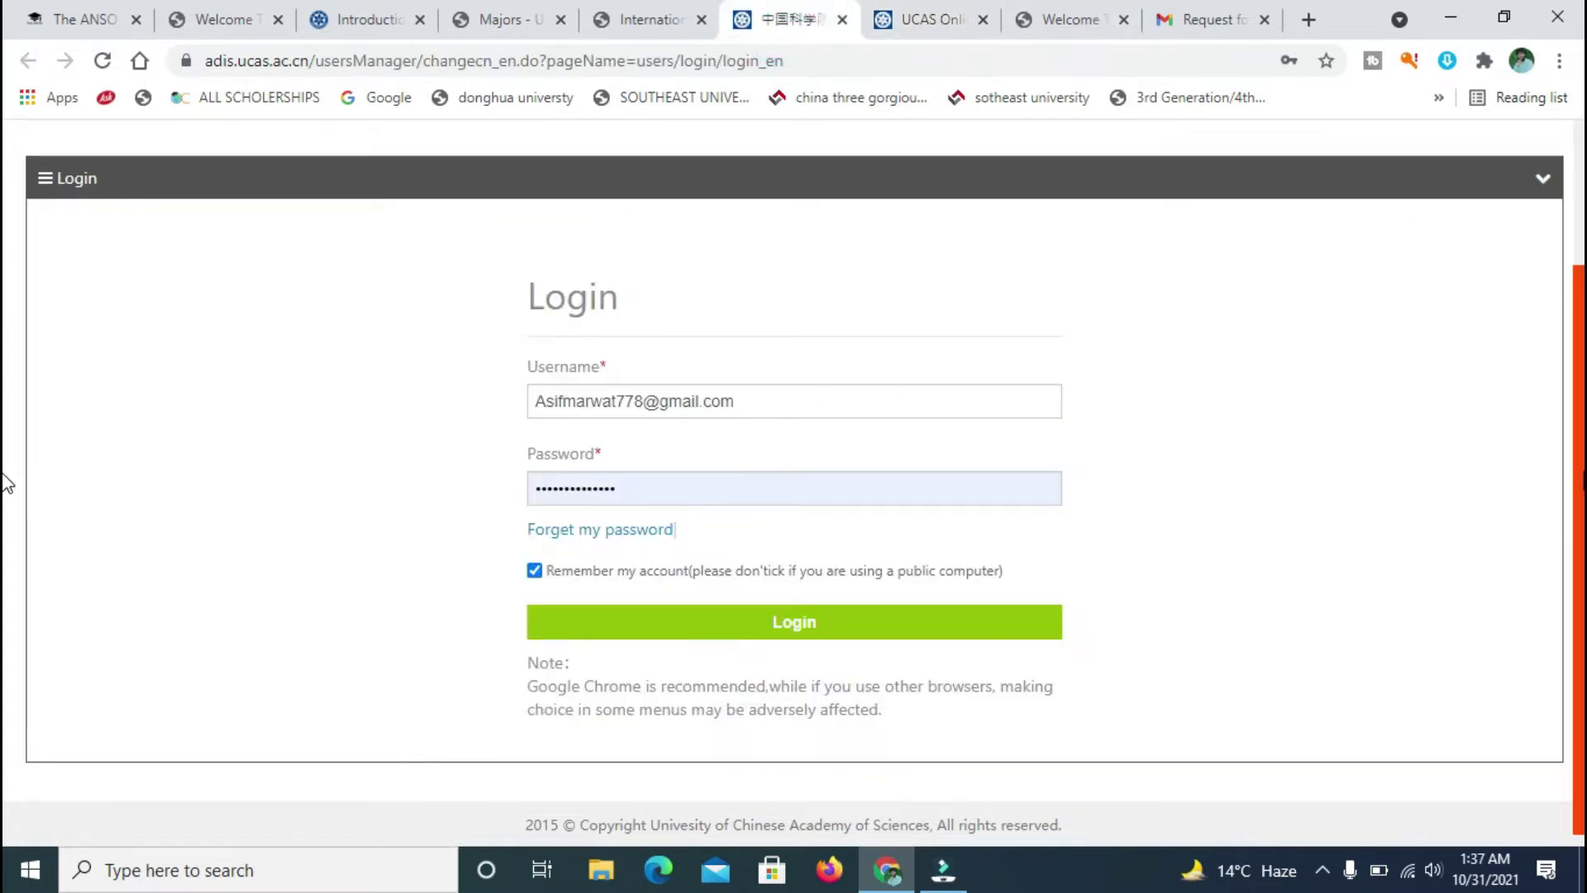
scroll(7, 284, "up", 2)
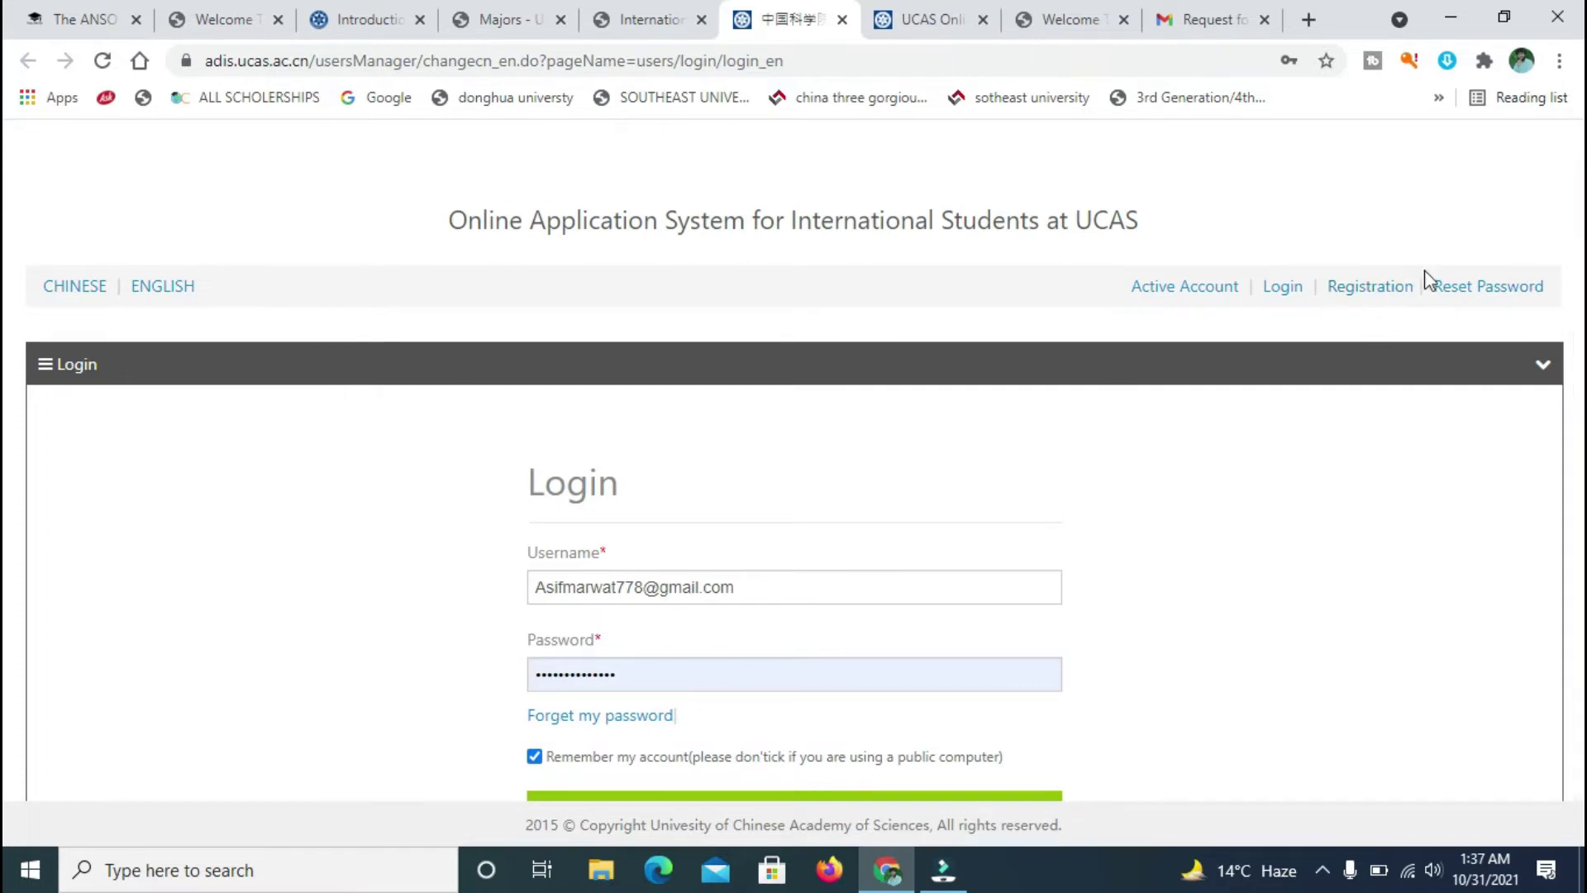
- Choose 80008 Institute of Physics as the institute on the application preference form
left_click(916, 12)
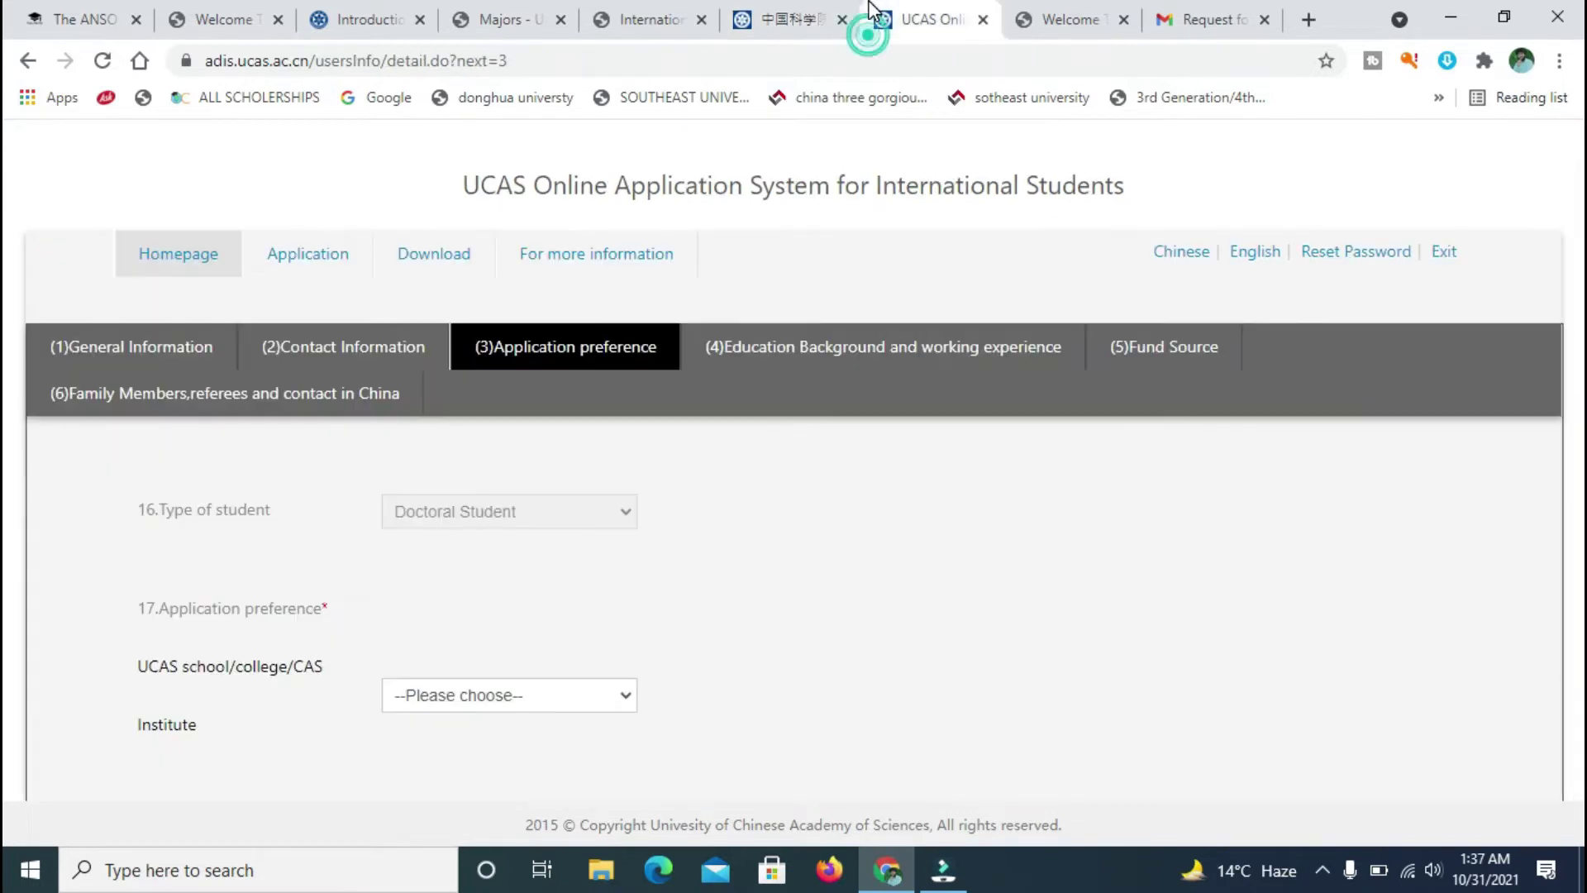
left_click(620, 519)
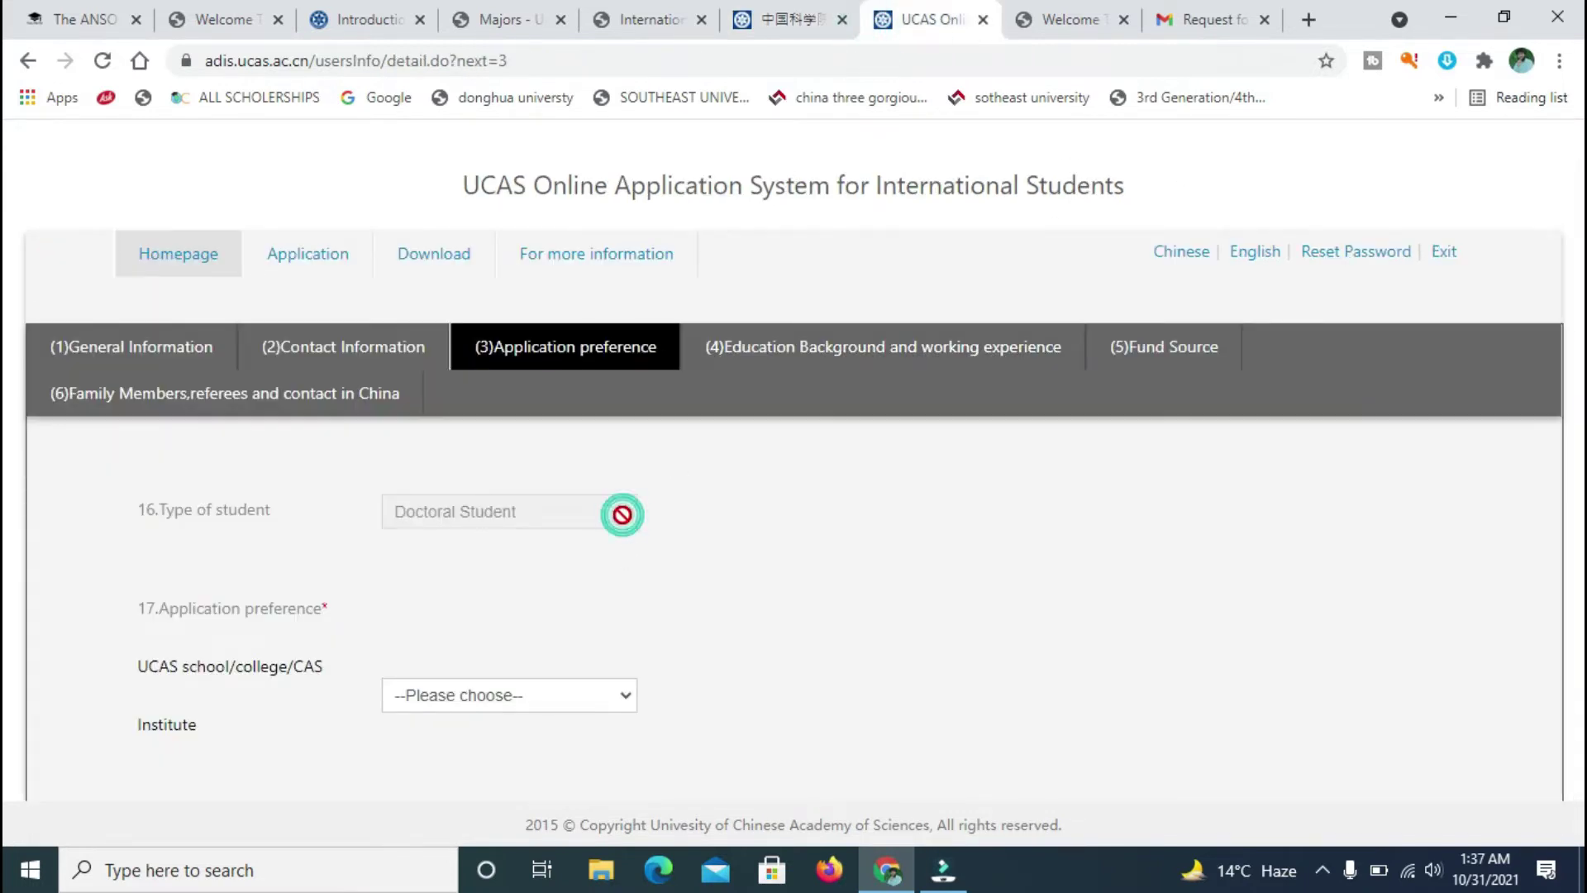
scroll(8, 414, "down", 5)
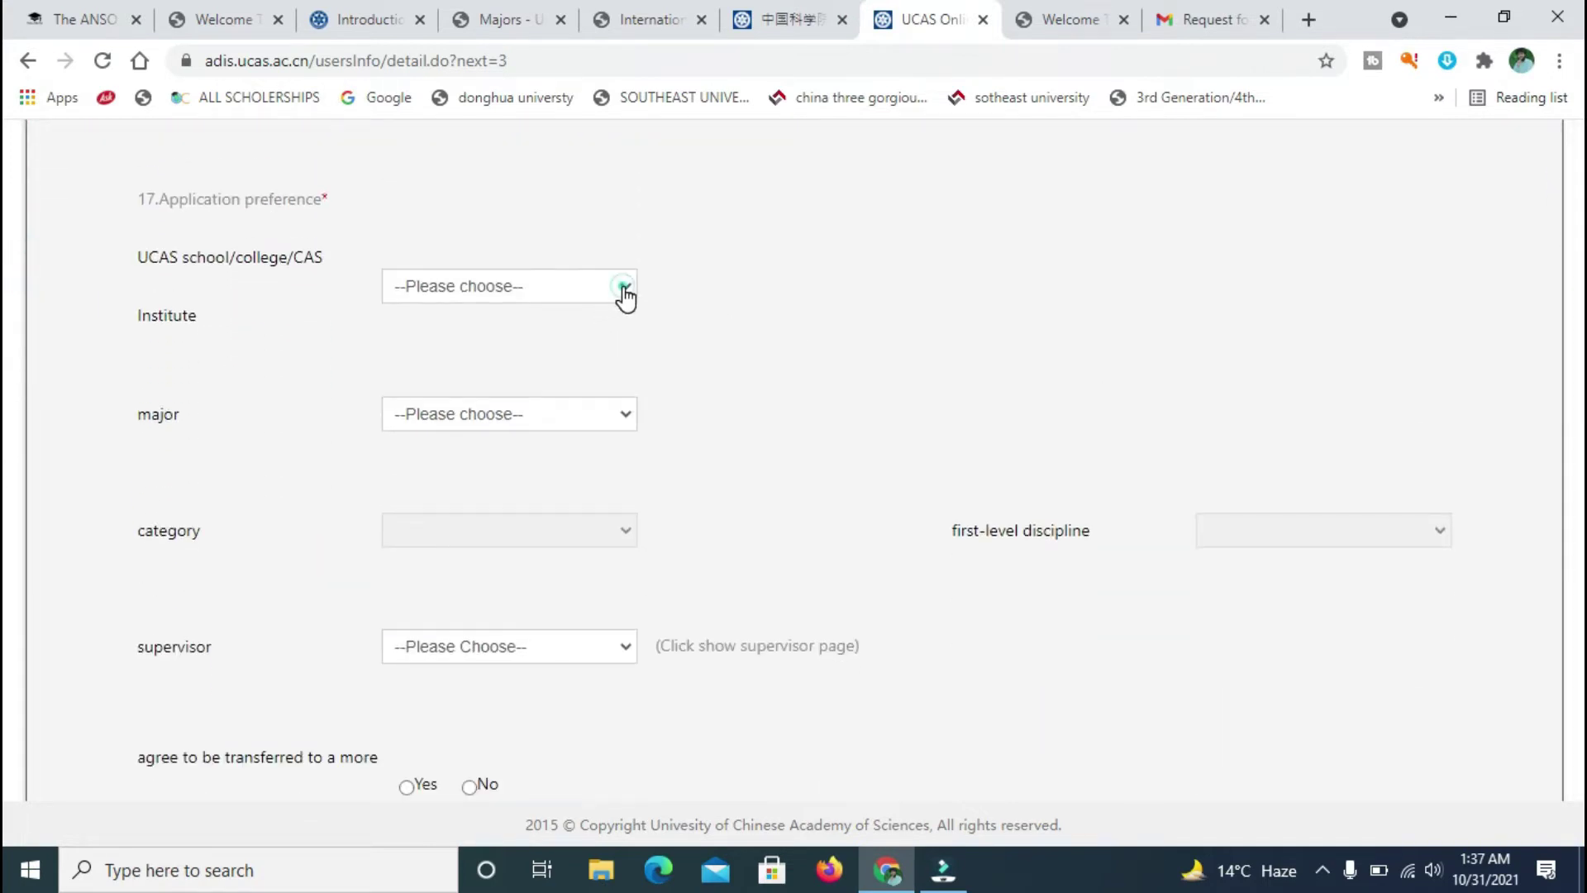
left_click(622, 290)
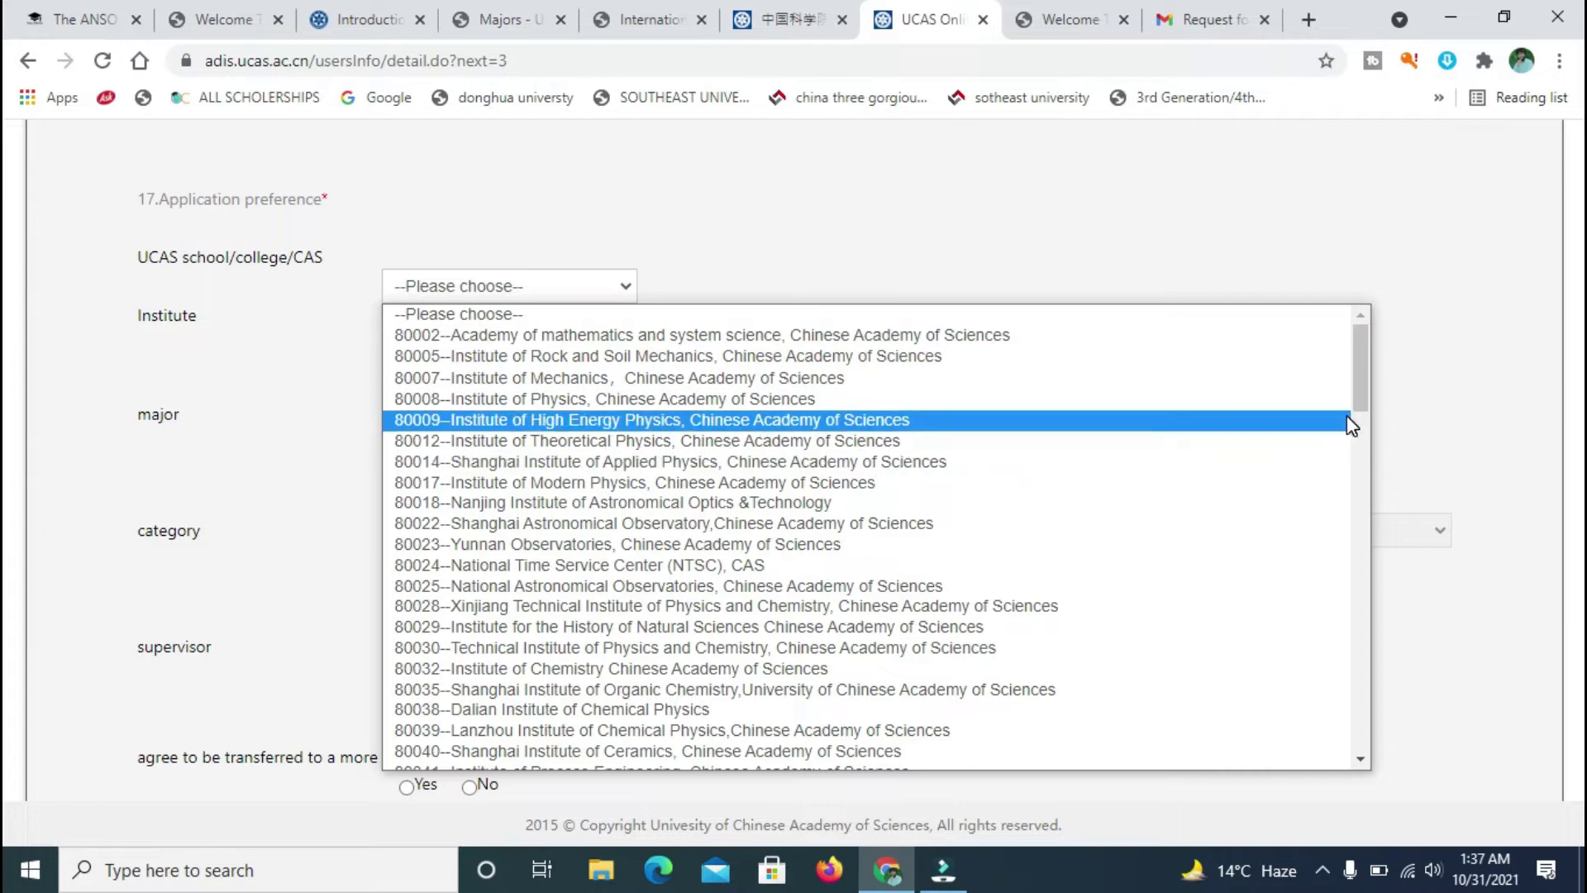
left_click_drag(1360, 371, 1381, 710)
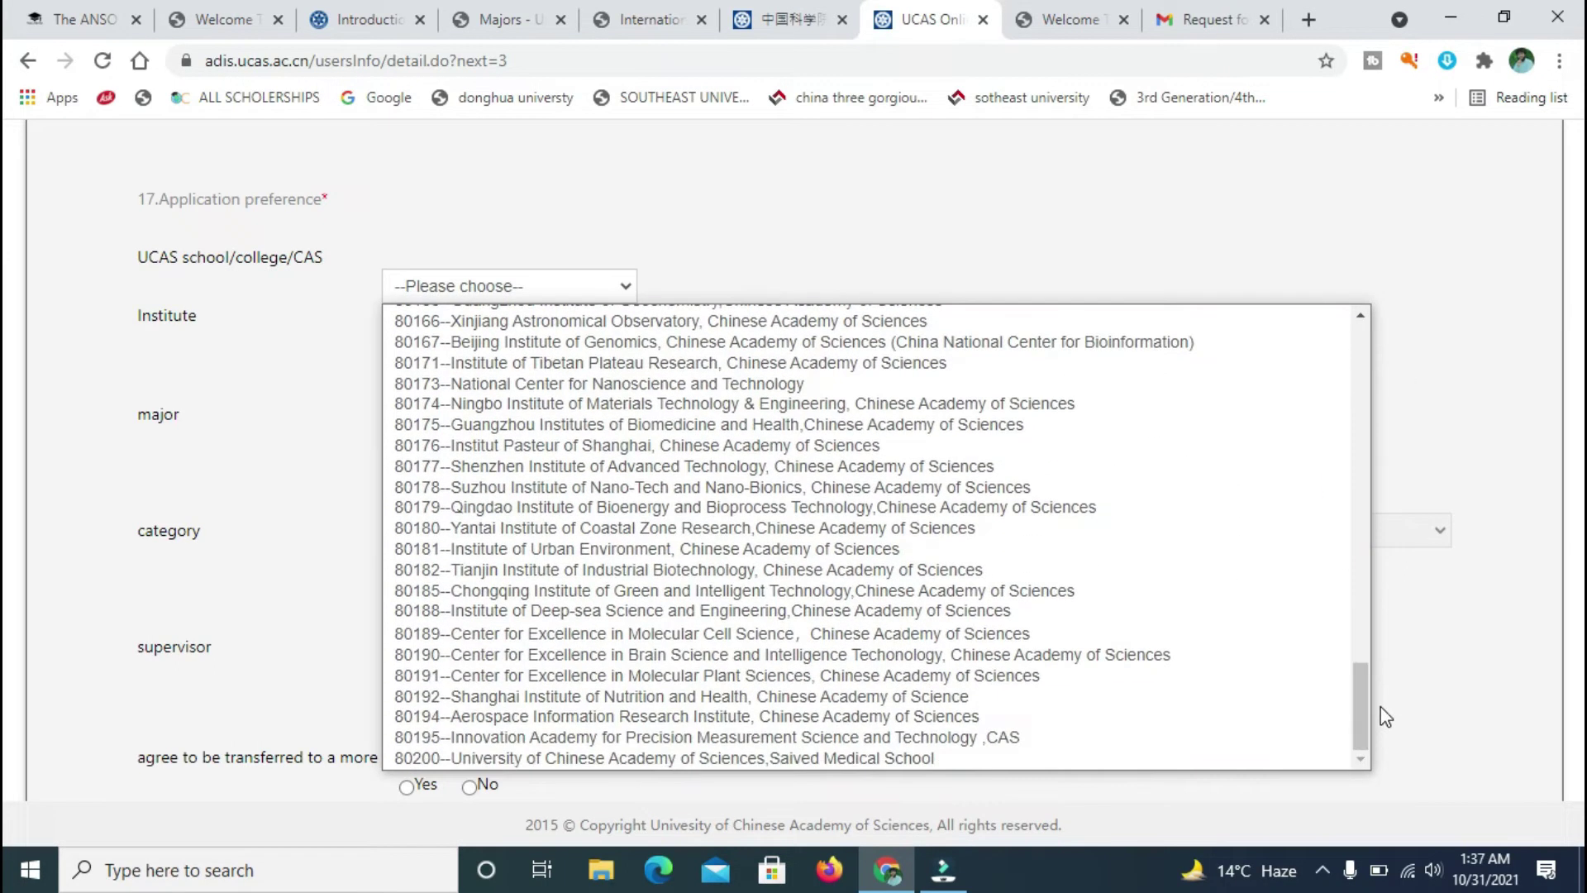
left_click(1382, 706)
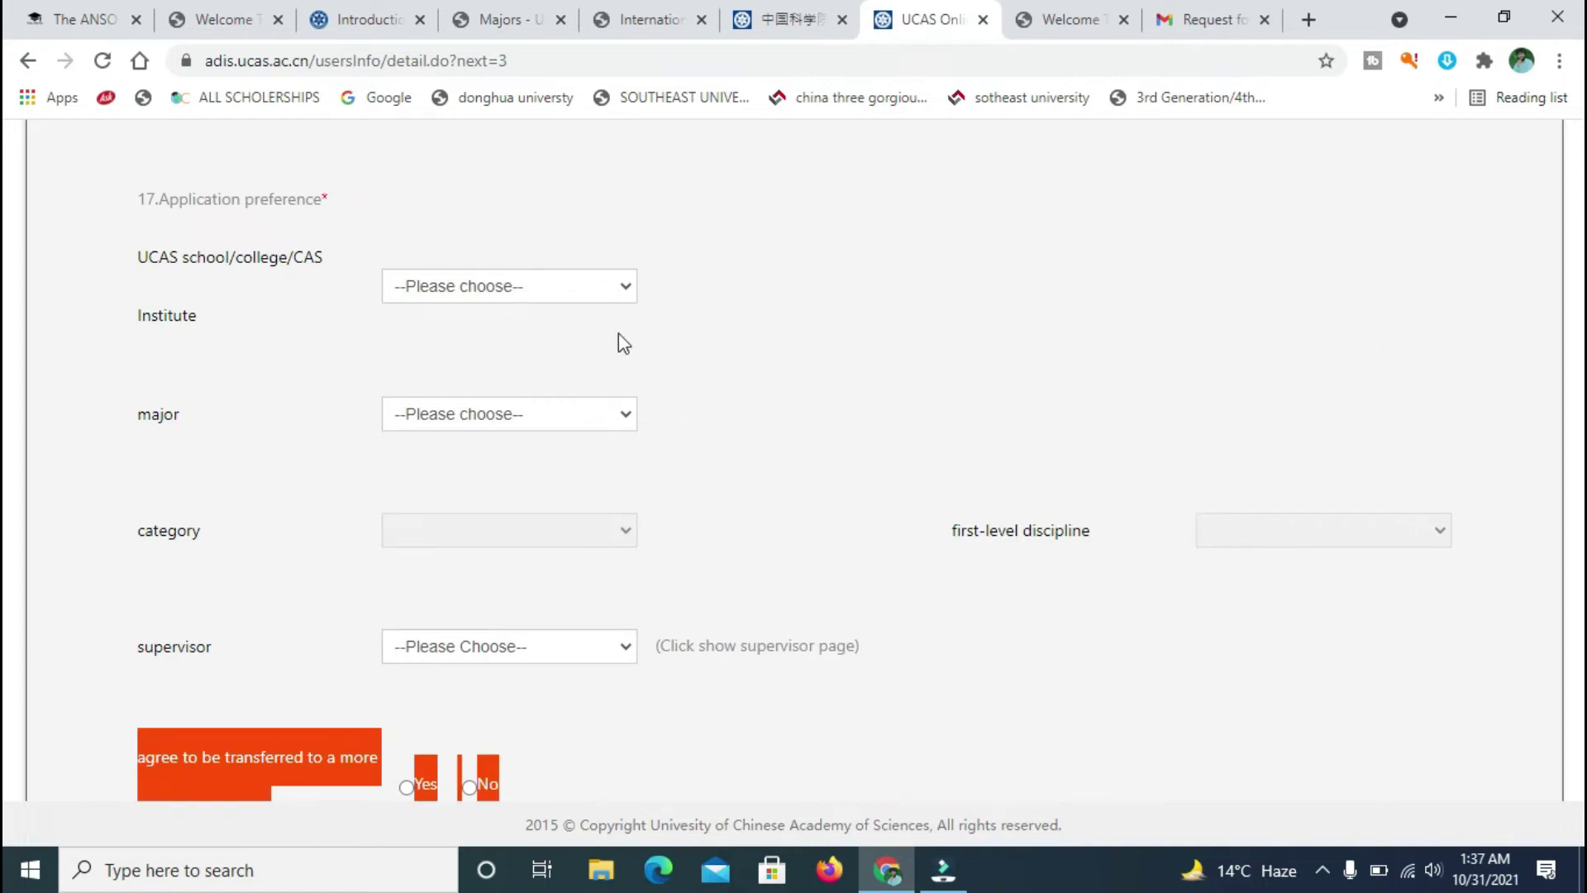
left_click(628, 299)
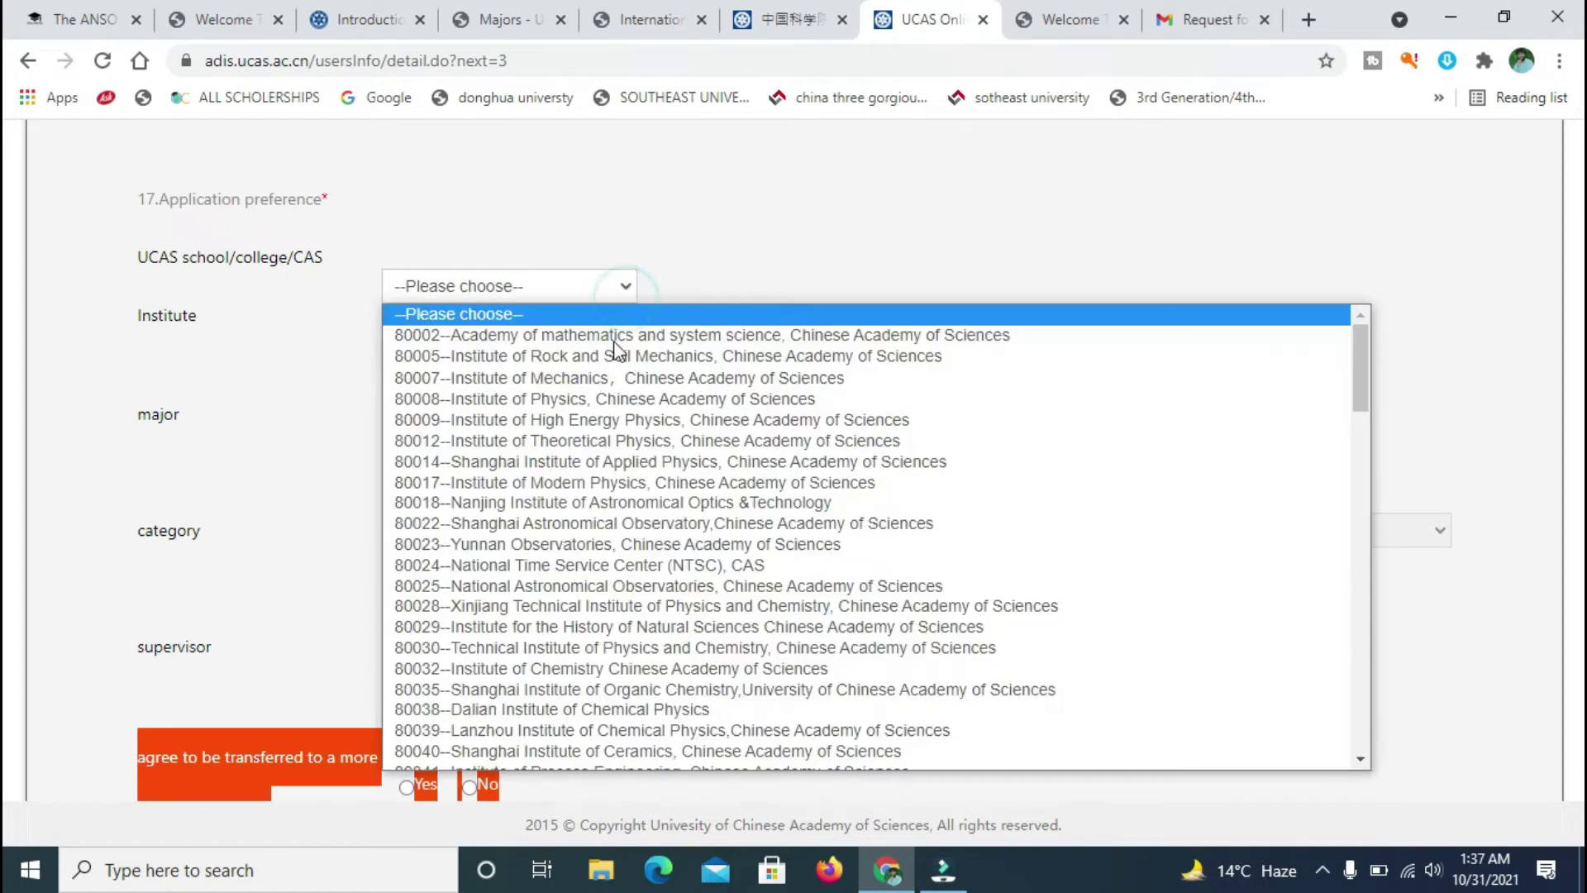
left_click(593, 398)
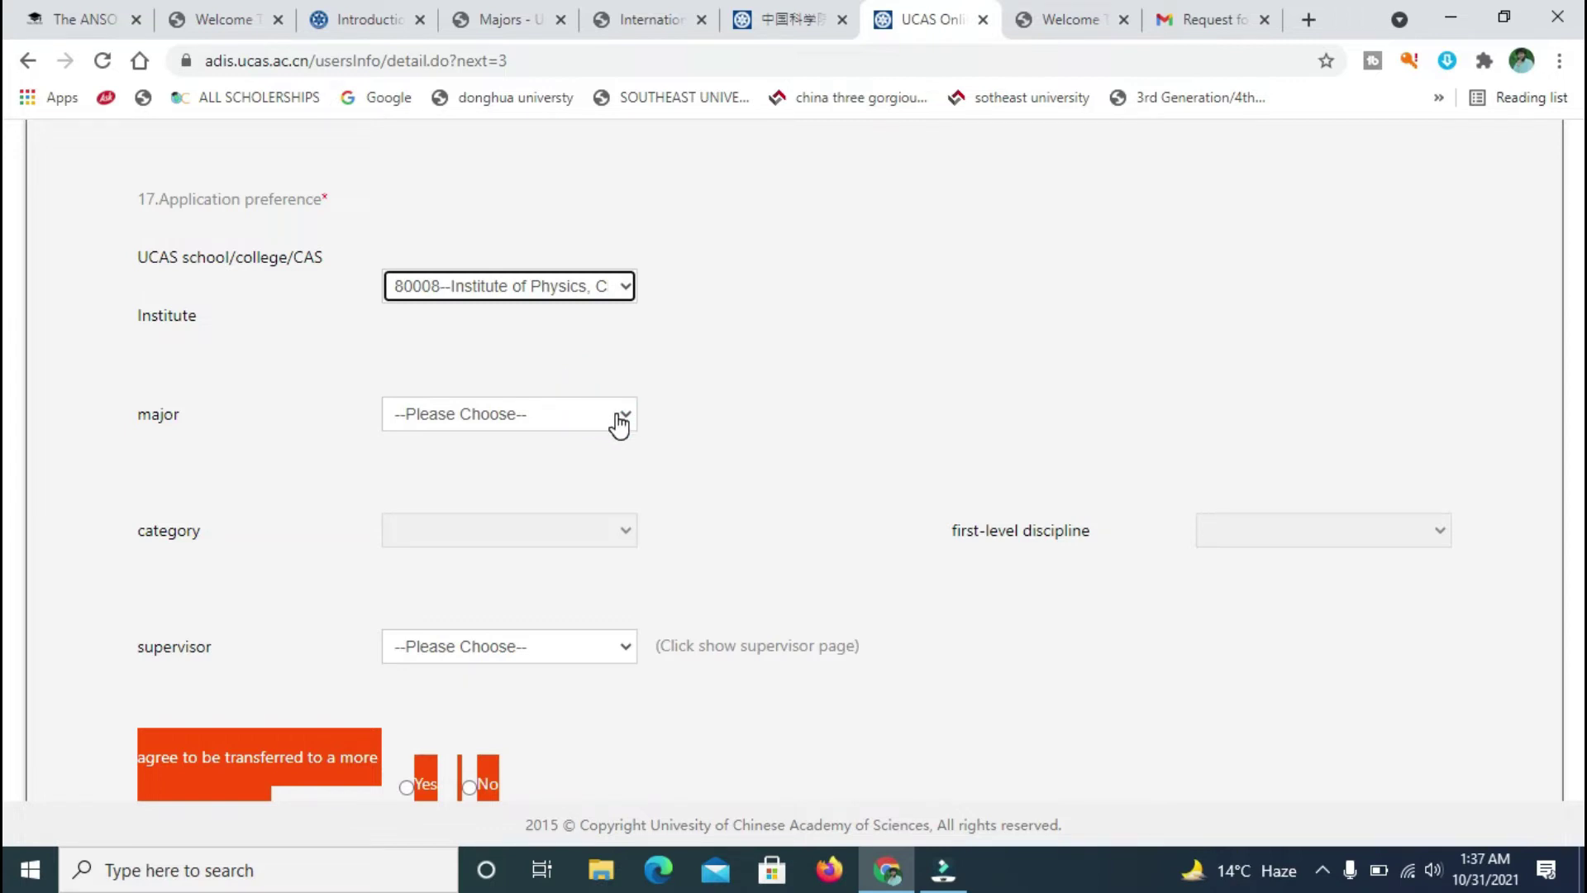
- Pick major 070205-Condensed Matter Physics and check the supervisor list without choosing
left_click(619, 423)
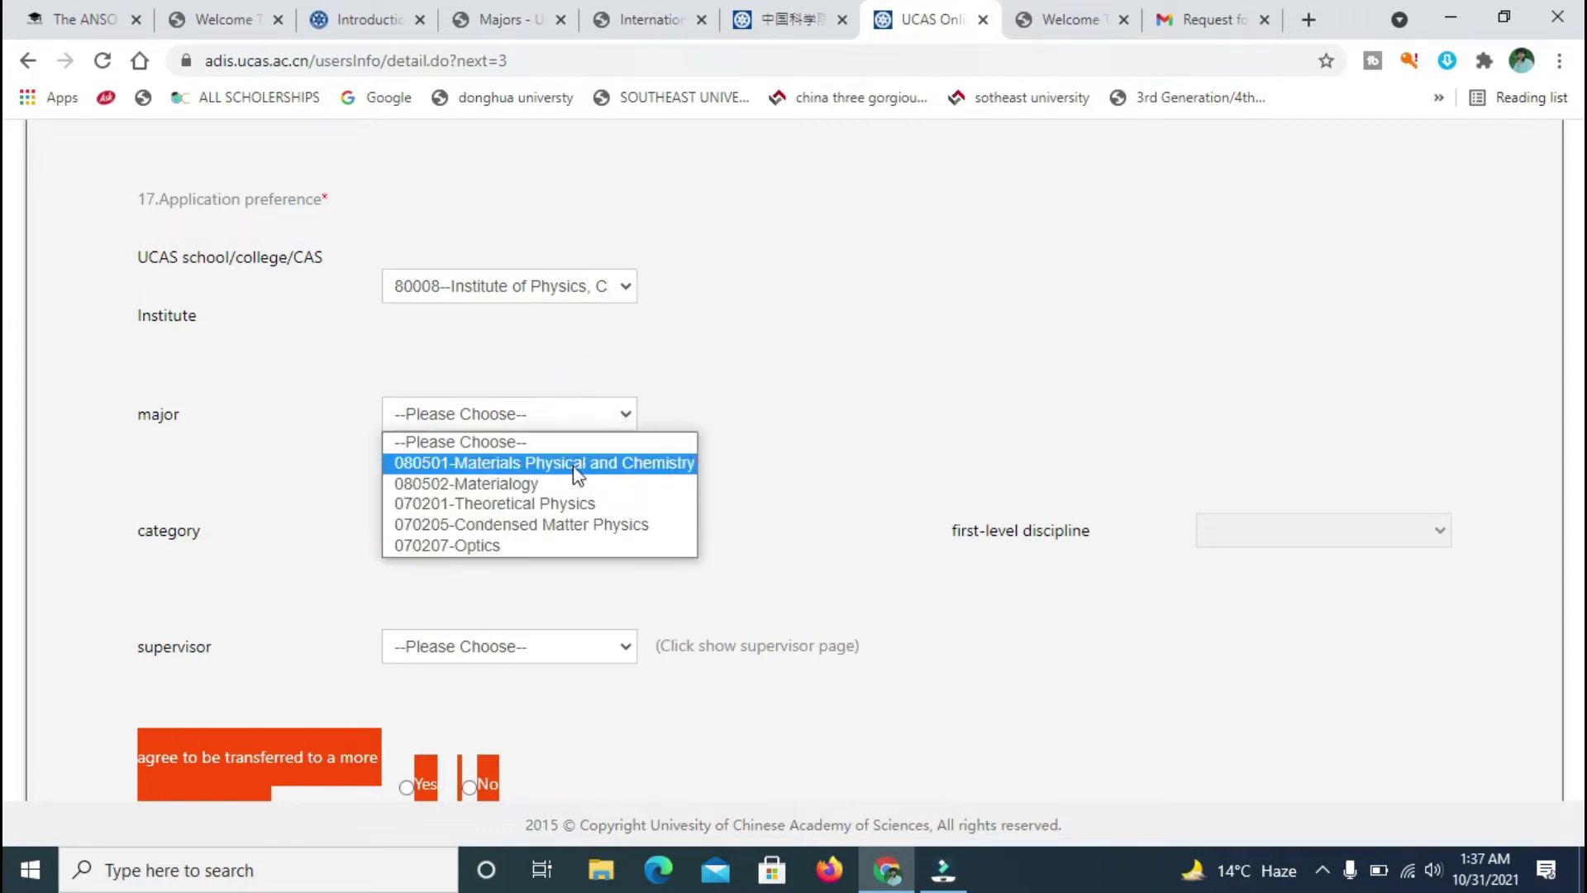
left_click(526, 526)
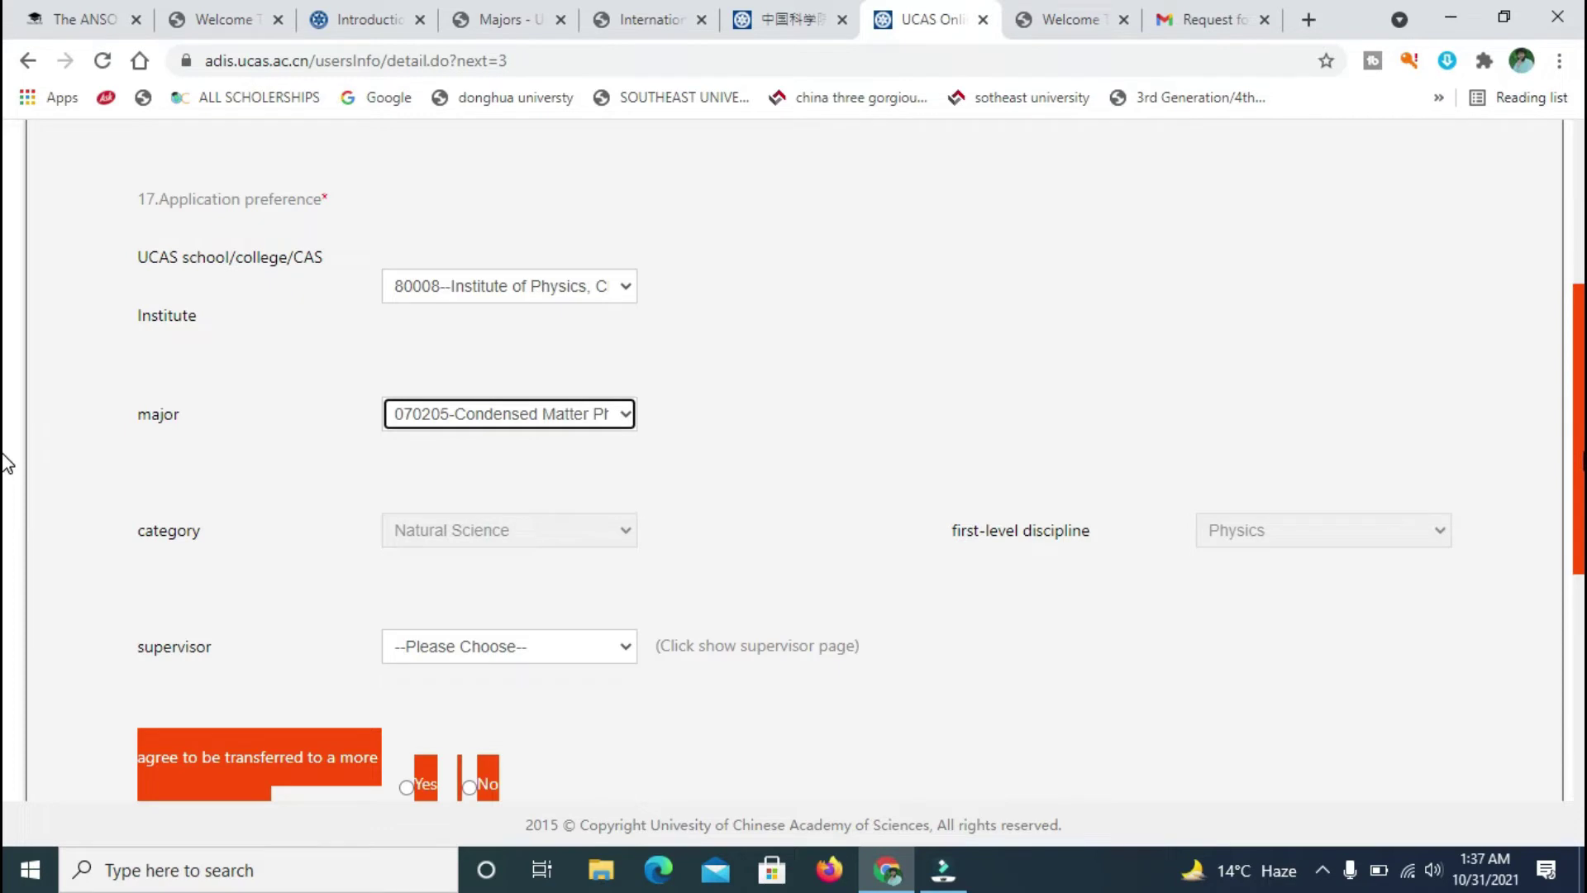
scroll(7, 459, "down", 3)
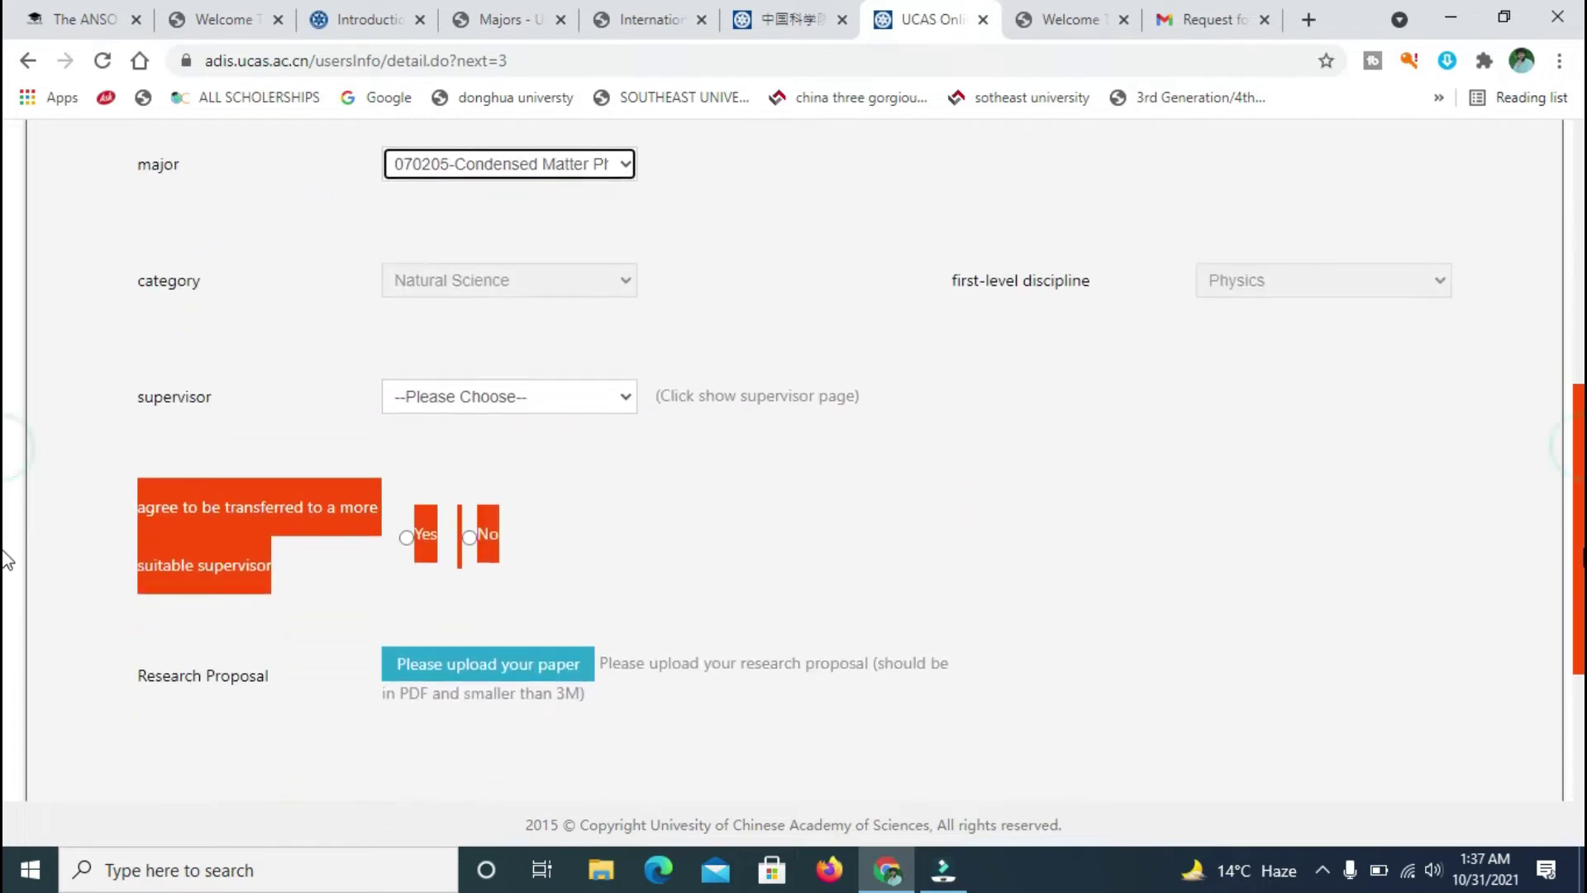
left_click(621, 280)
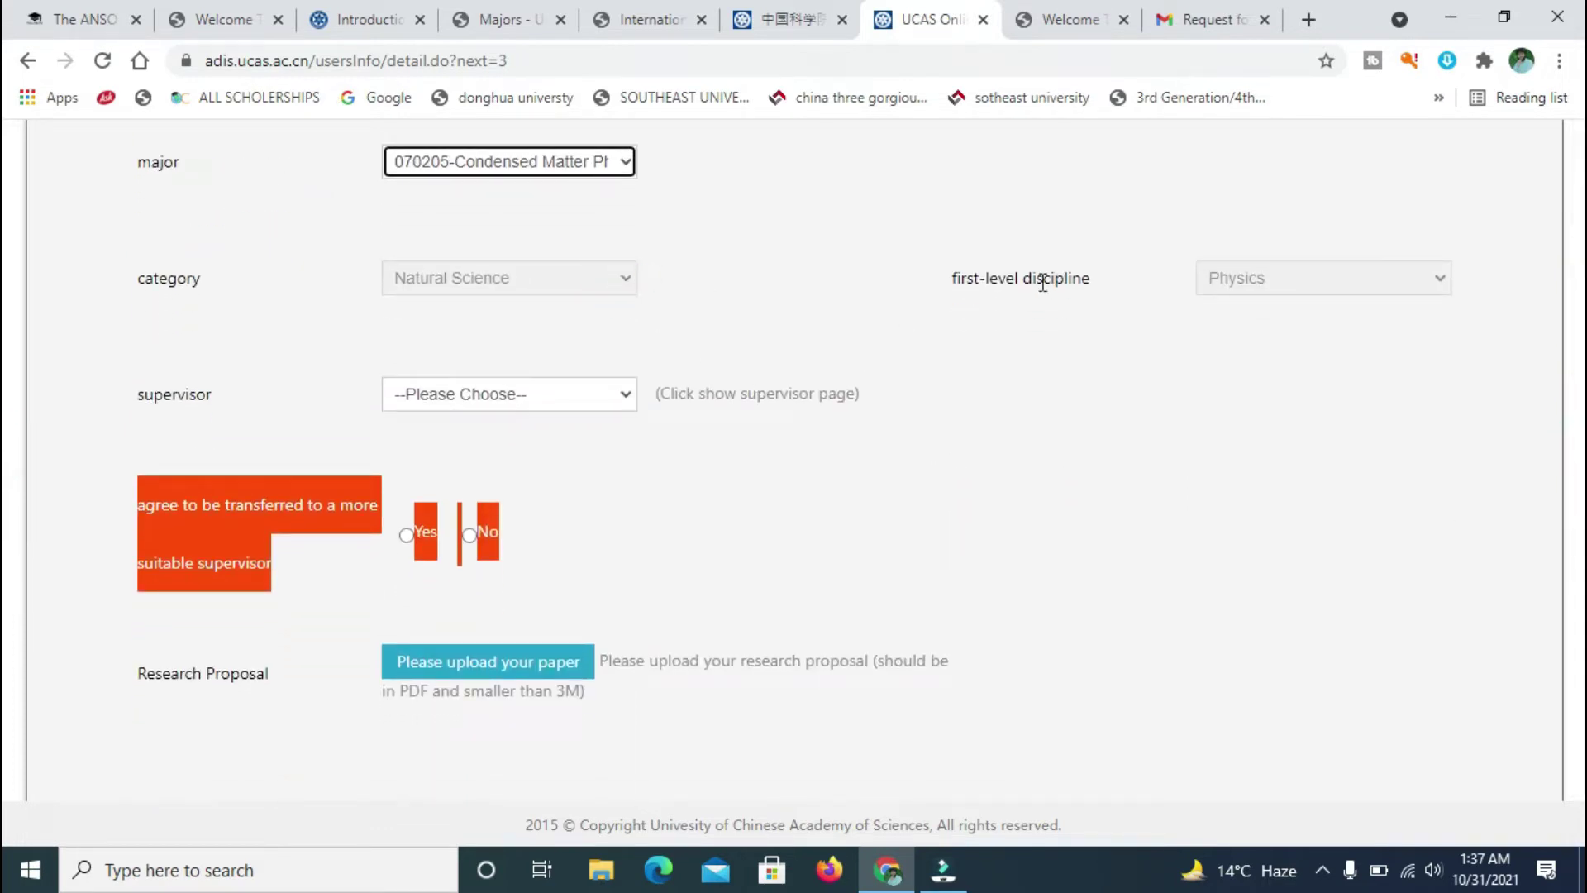
left_click(1178, 294)
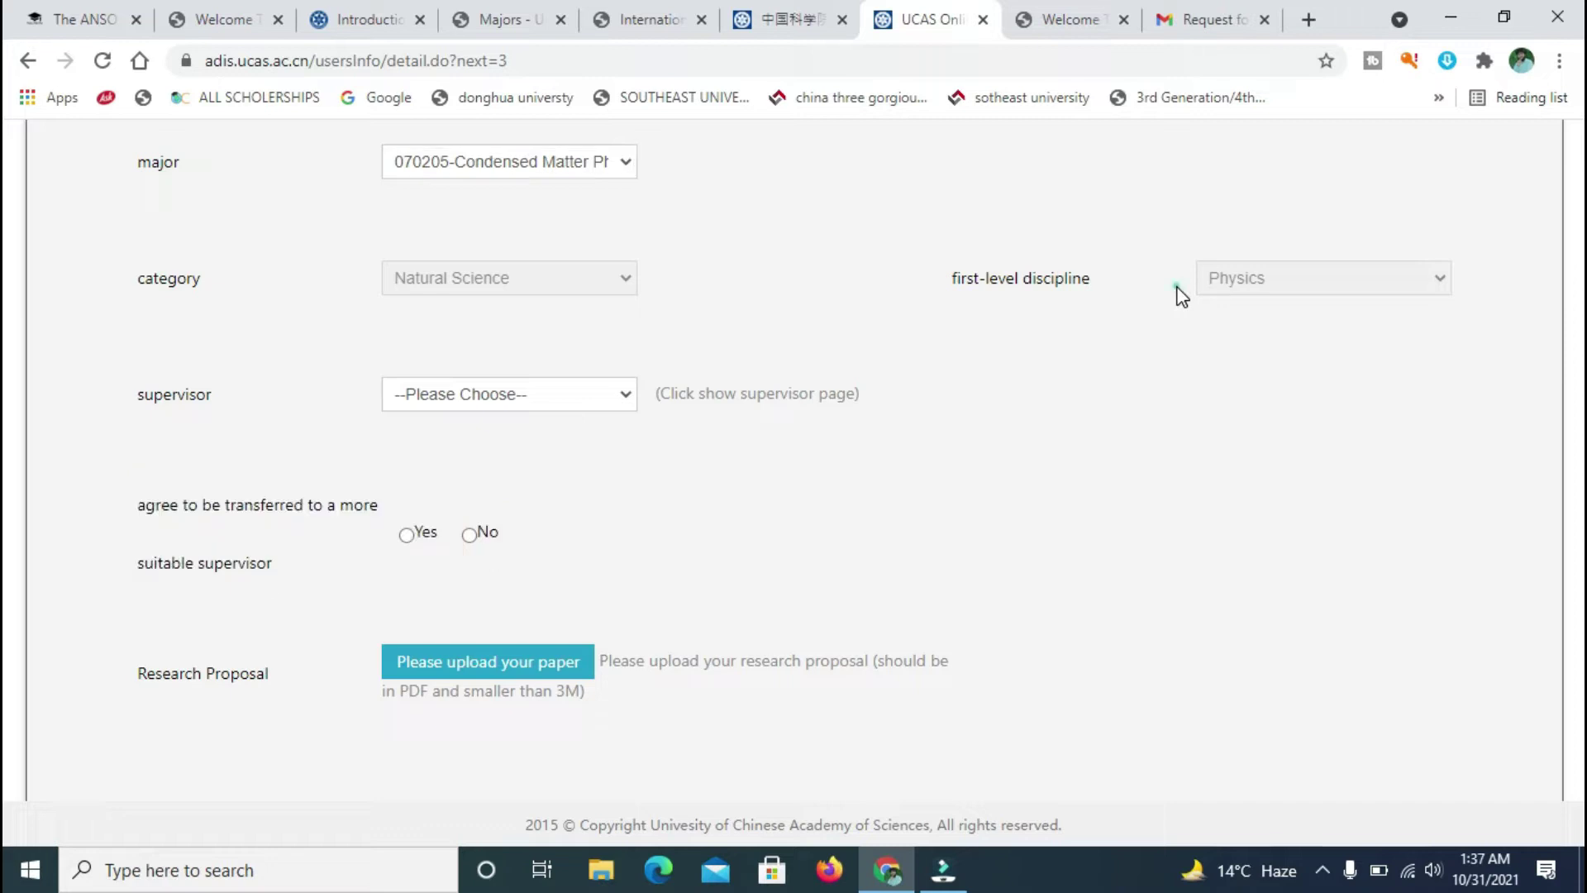
left_click(633, 399)
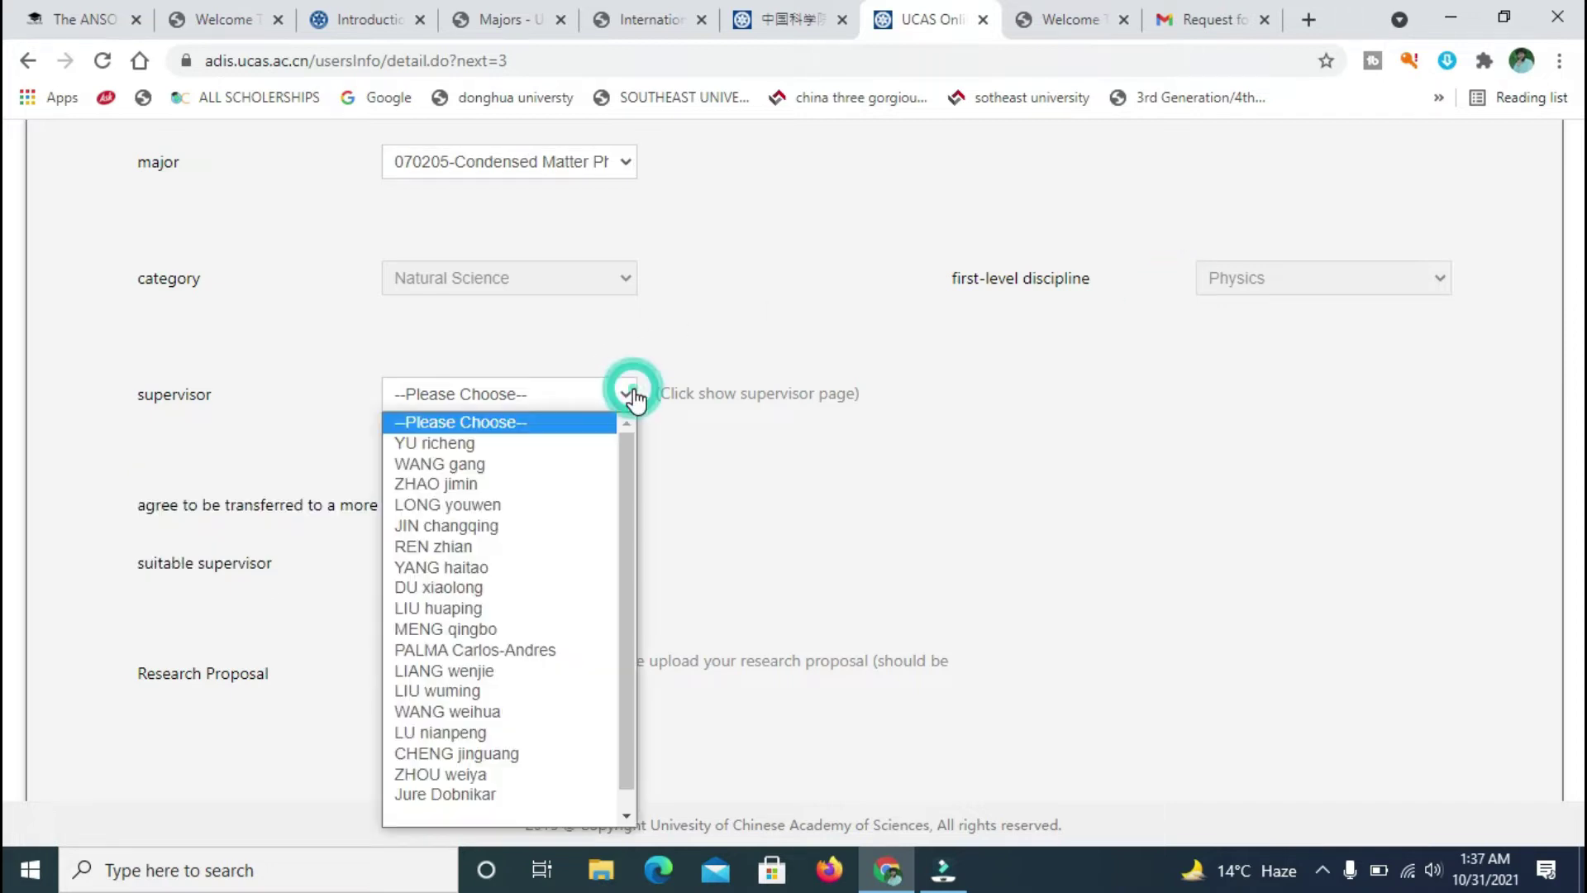
left_click(799, 487)
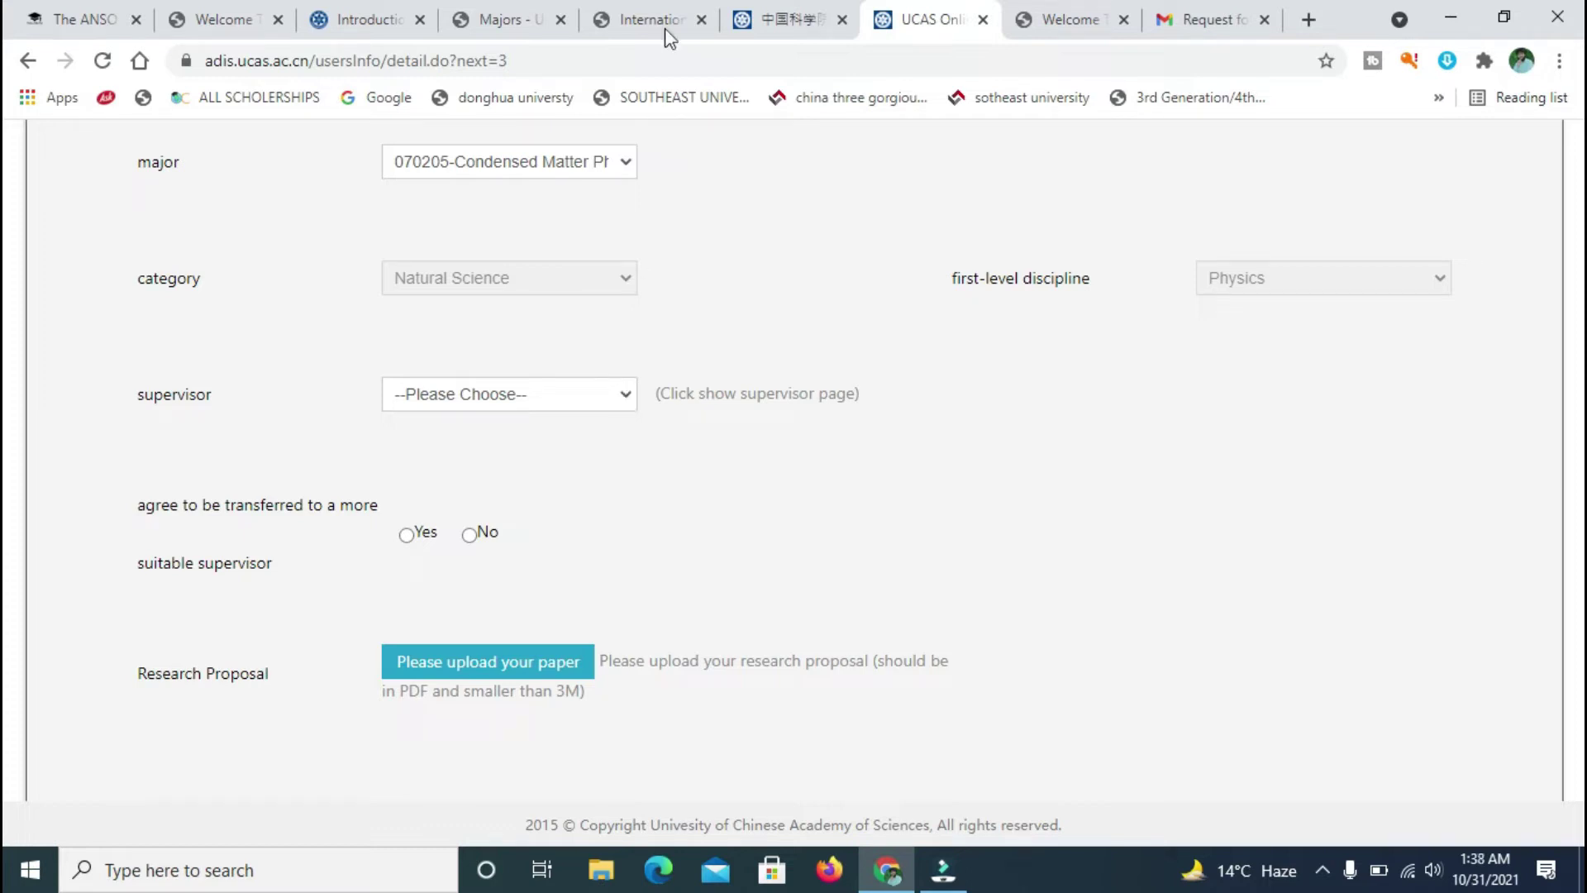
- Return to the application form and select the sixth supervisor in the dropdown
left_click(538, 15)
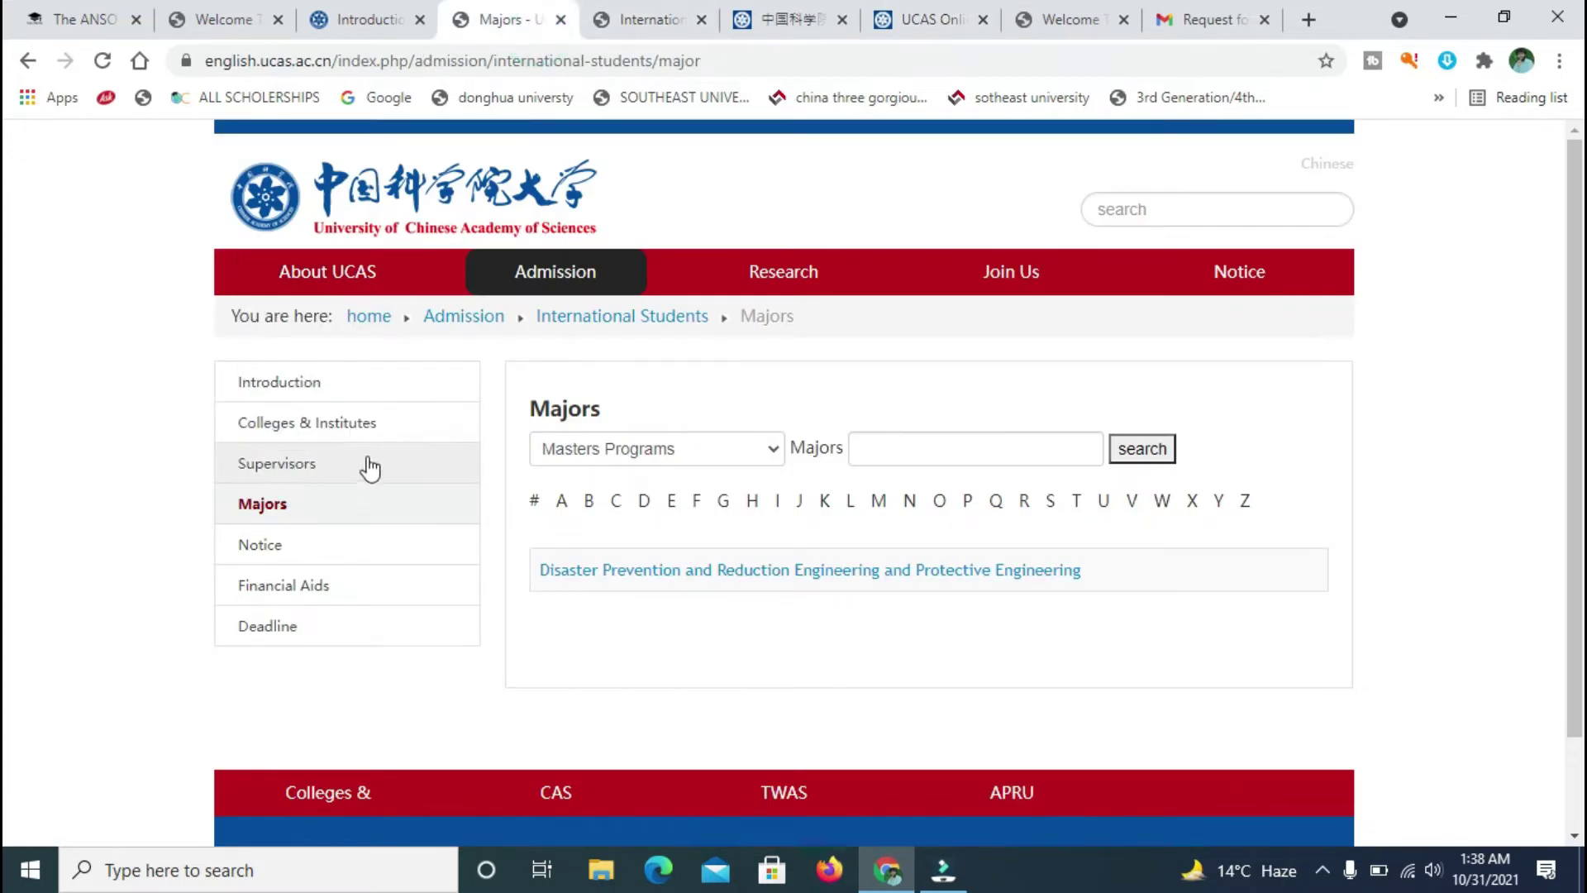
left_click(755, 10)
left_click(983, 11)
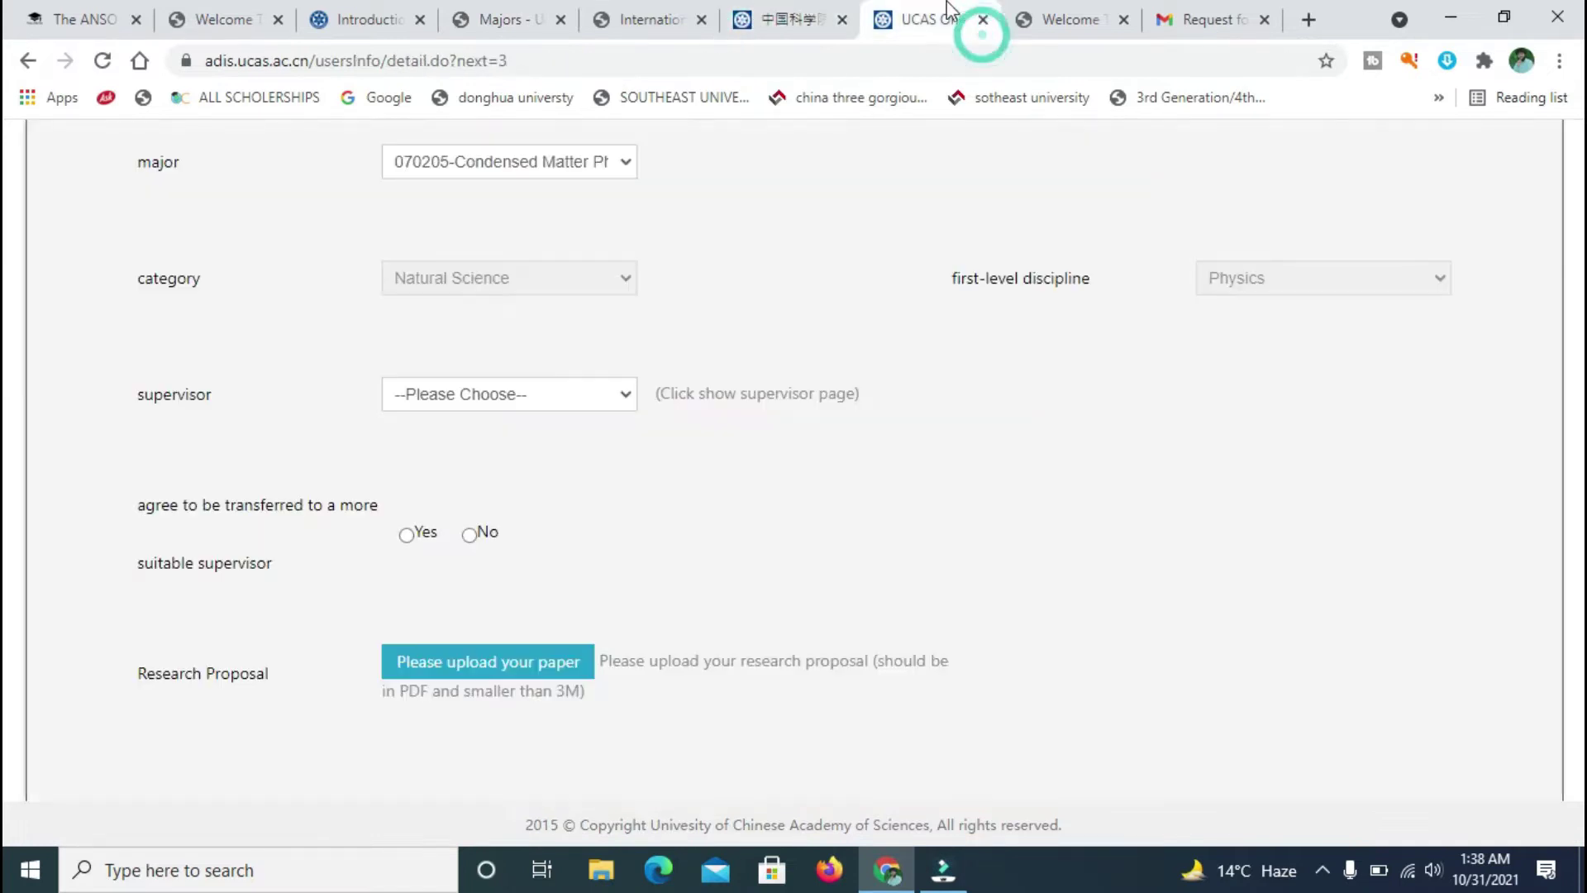
left_click(625, 393)
scroll(626, 479, "down", 1)
scroll(627, 471, "up", 1)
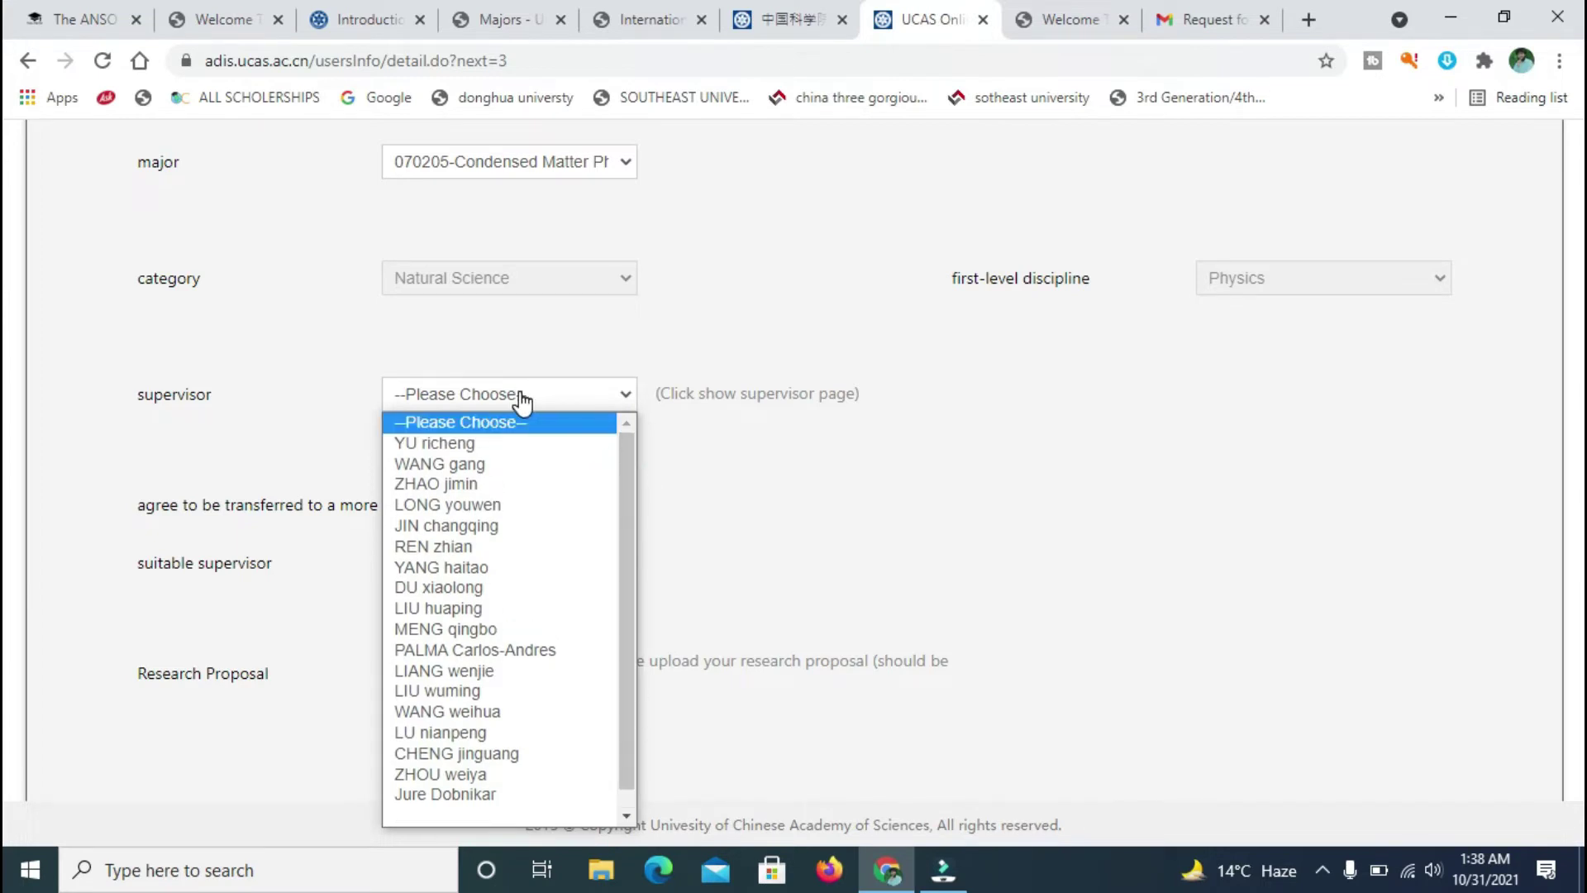
left_click(519, 399)
left_click(623, 396)
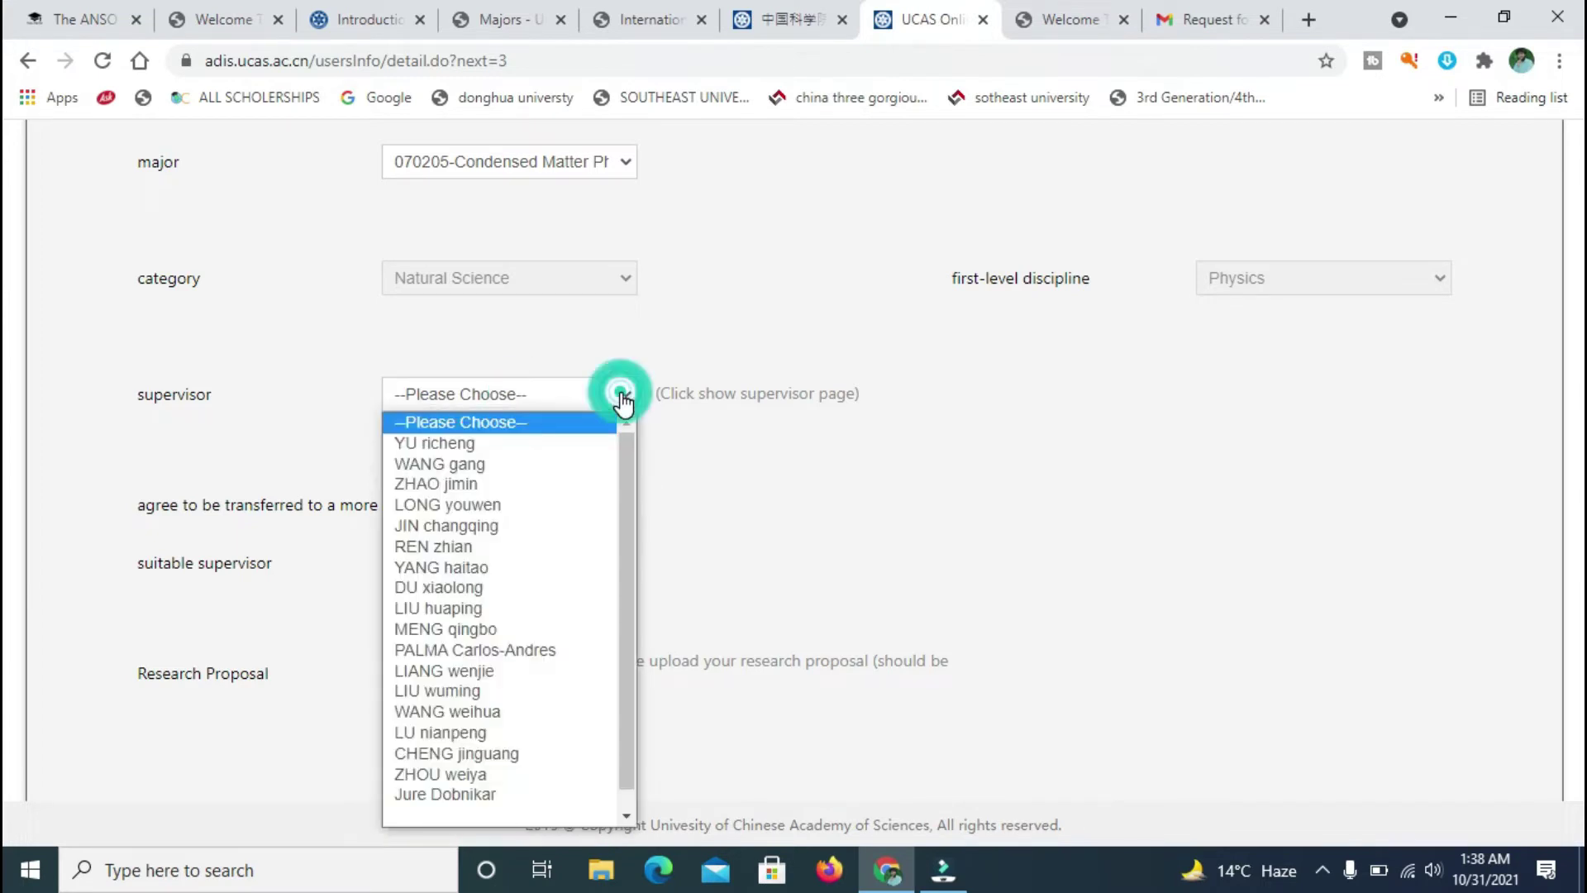
left_click(459, 550)
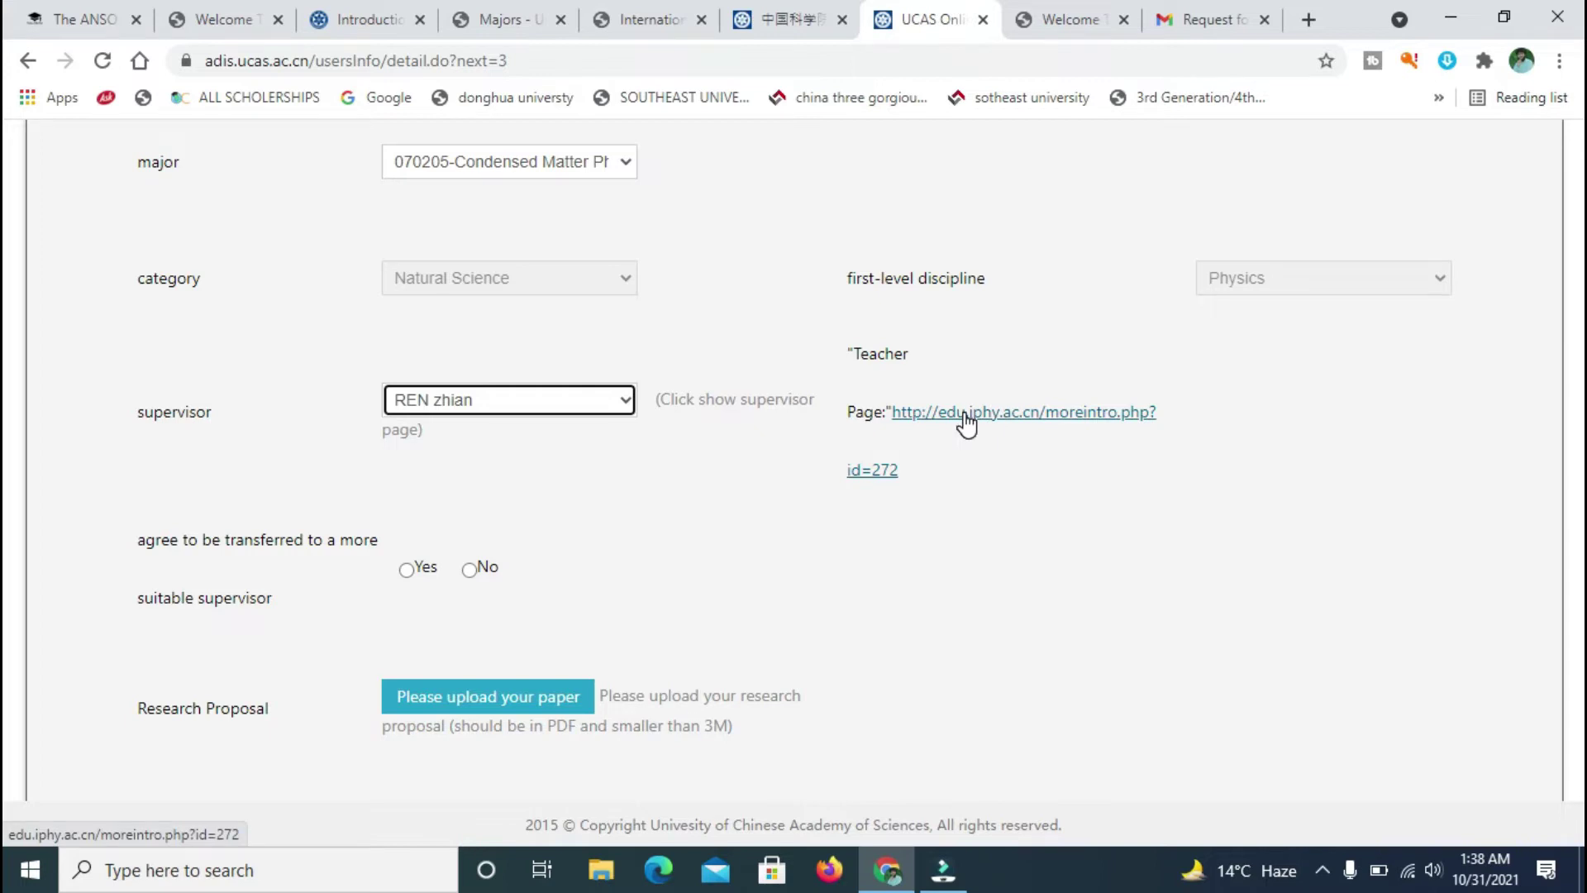
- Recheck the supervisor list keeping the chosen supervisor, then go to the login tab
left_click(519, 403)
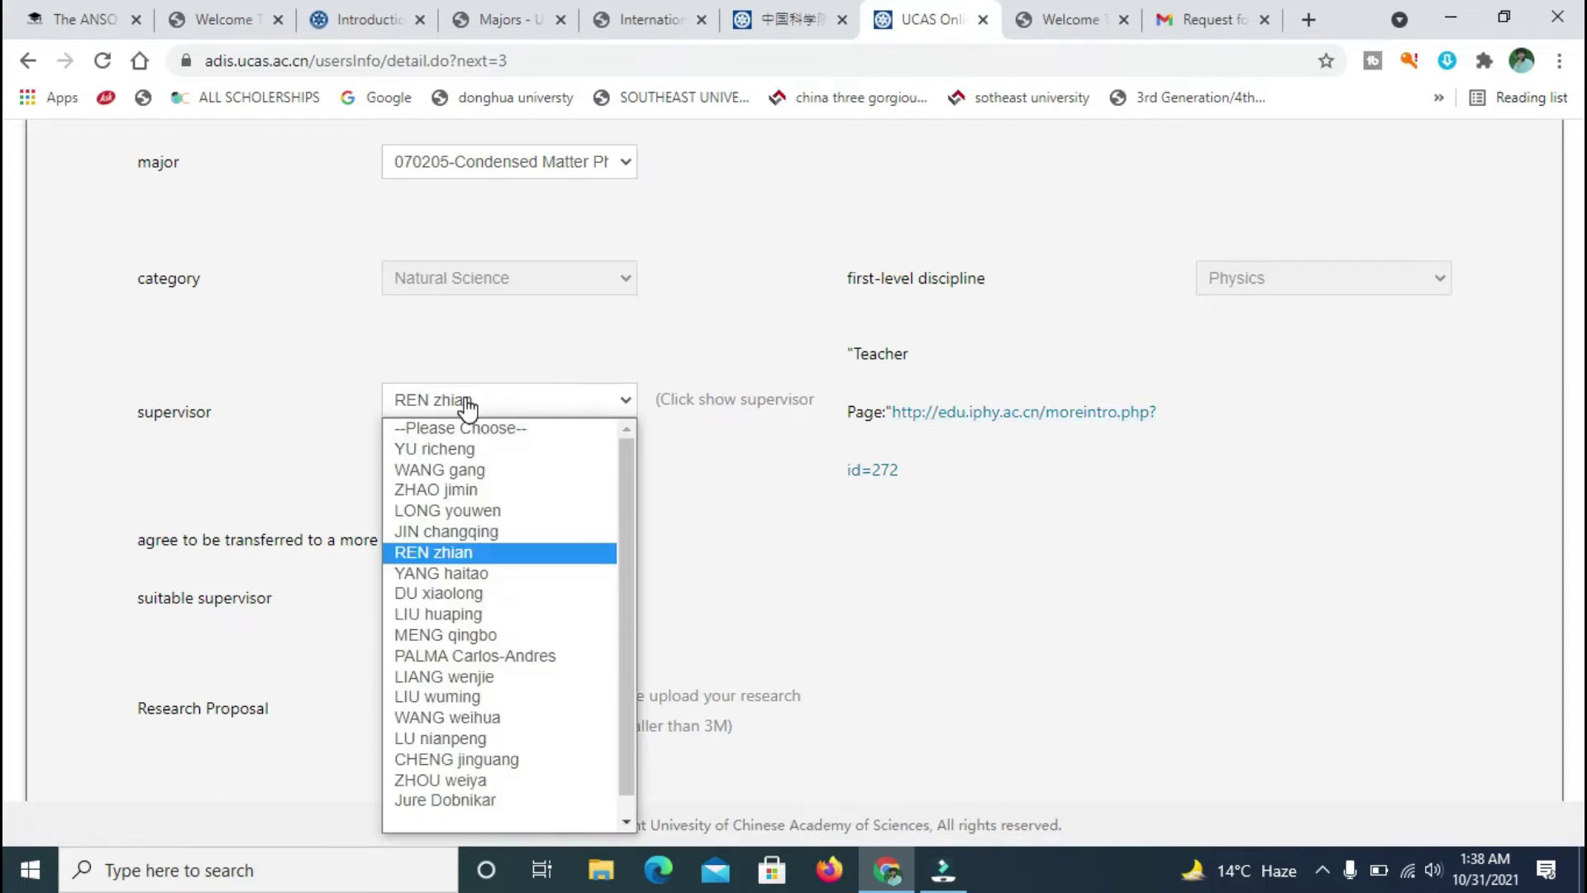
left_click(989, 519)
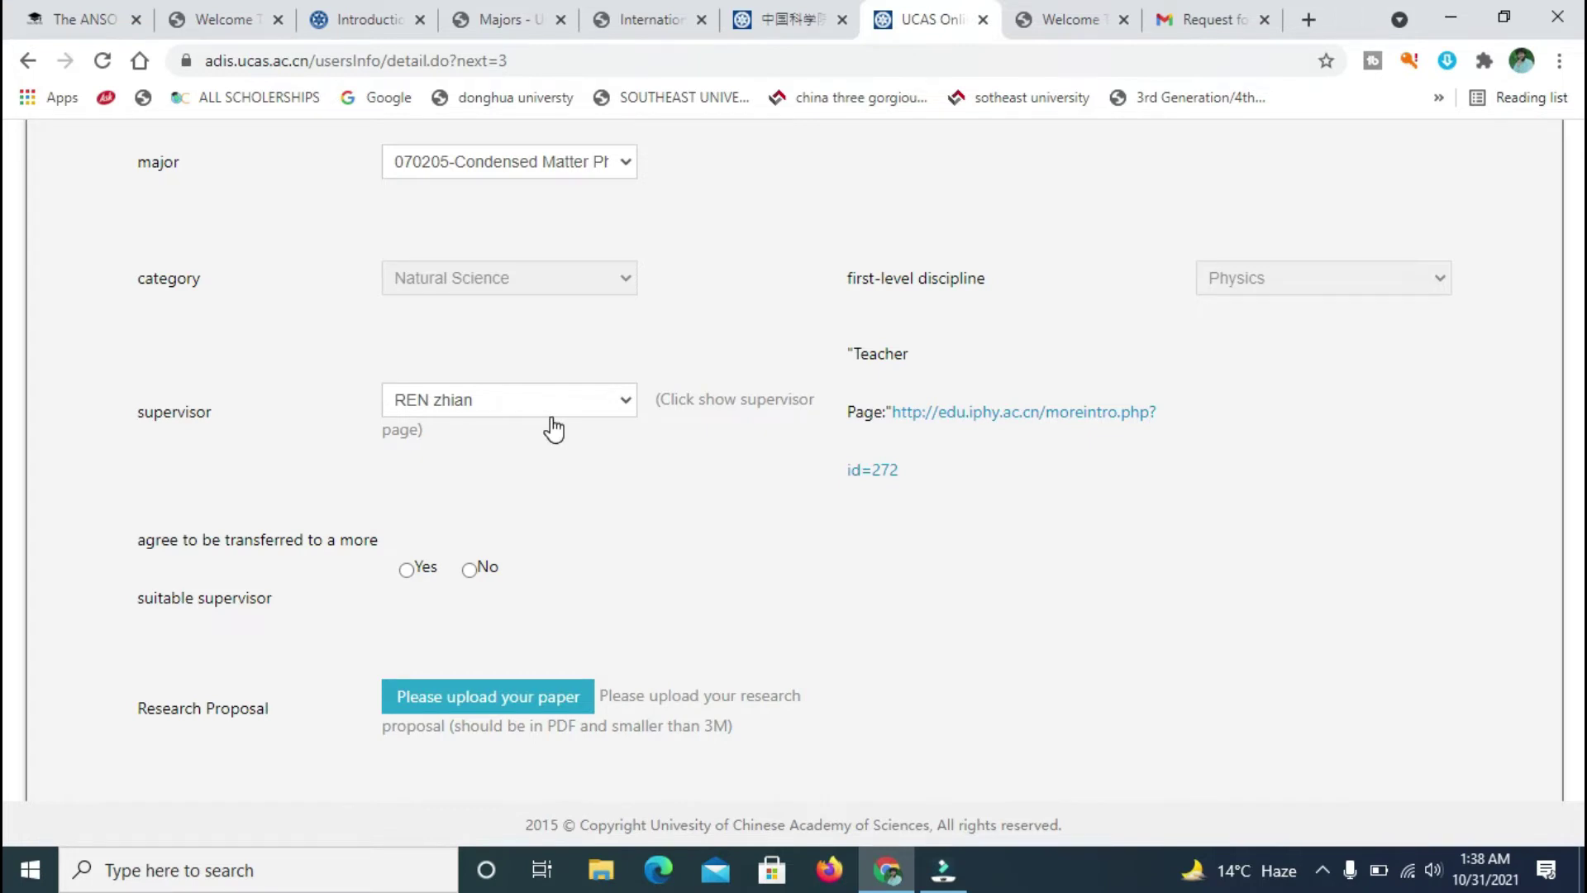
left_click(622, 404)
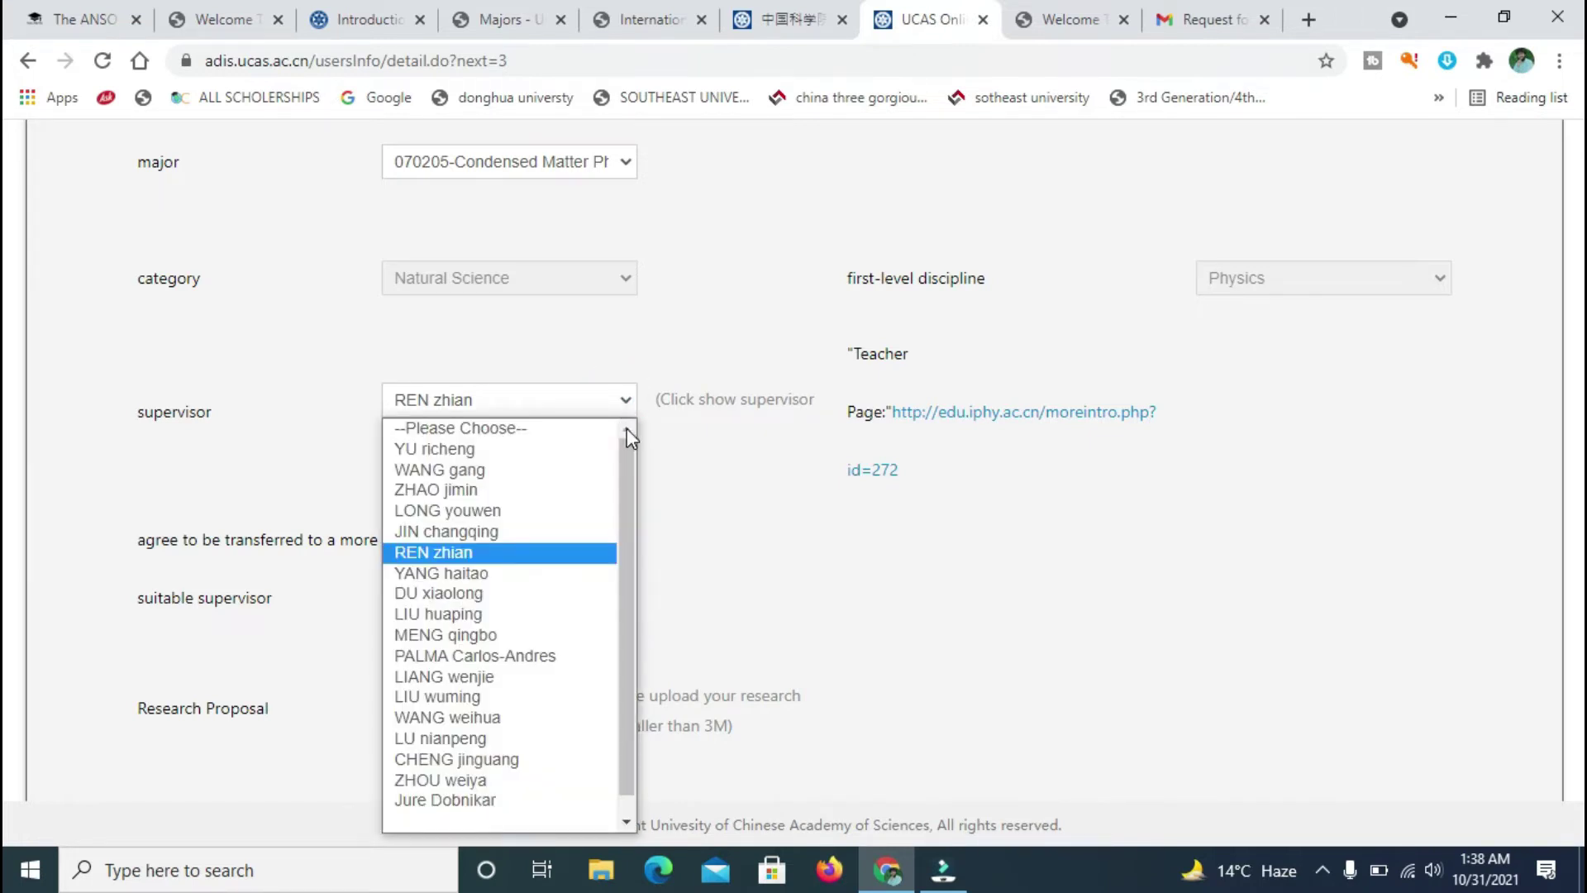
left_click_drag(627, 438, 622, 577)
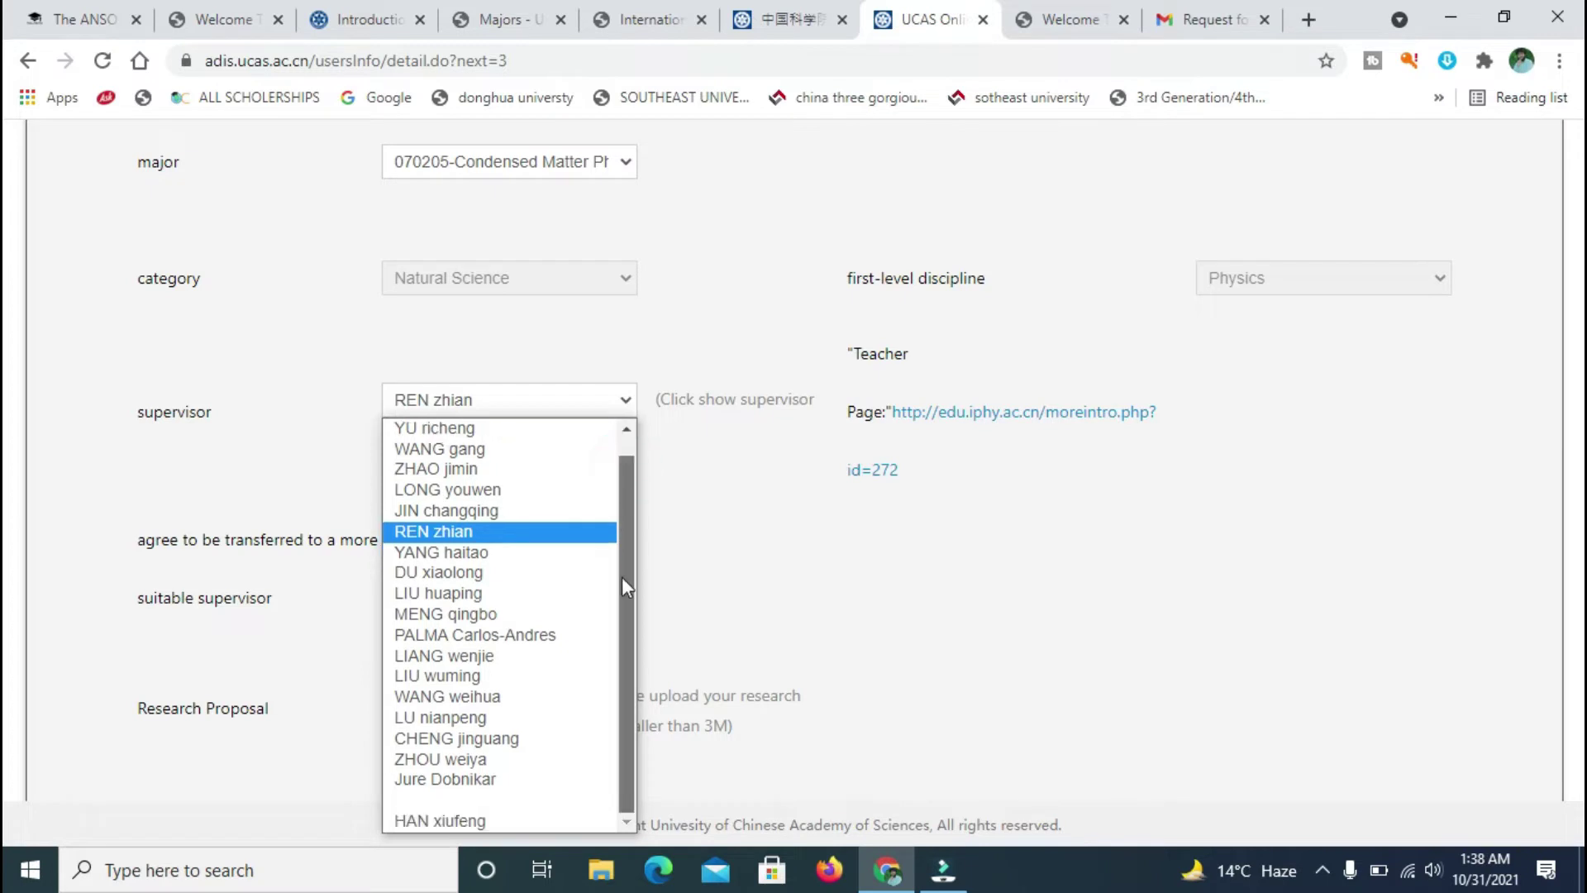
left_click_drag(612, 634, 638, 457)
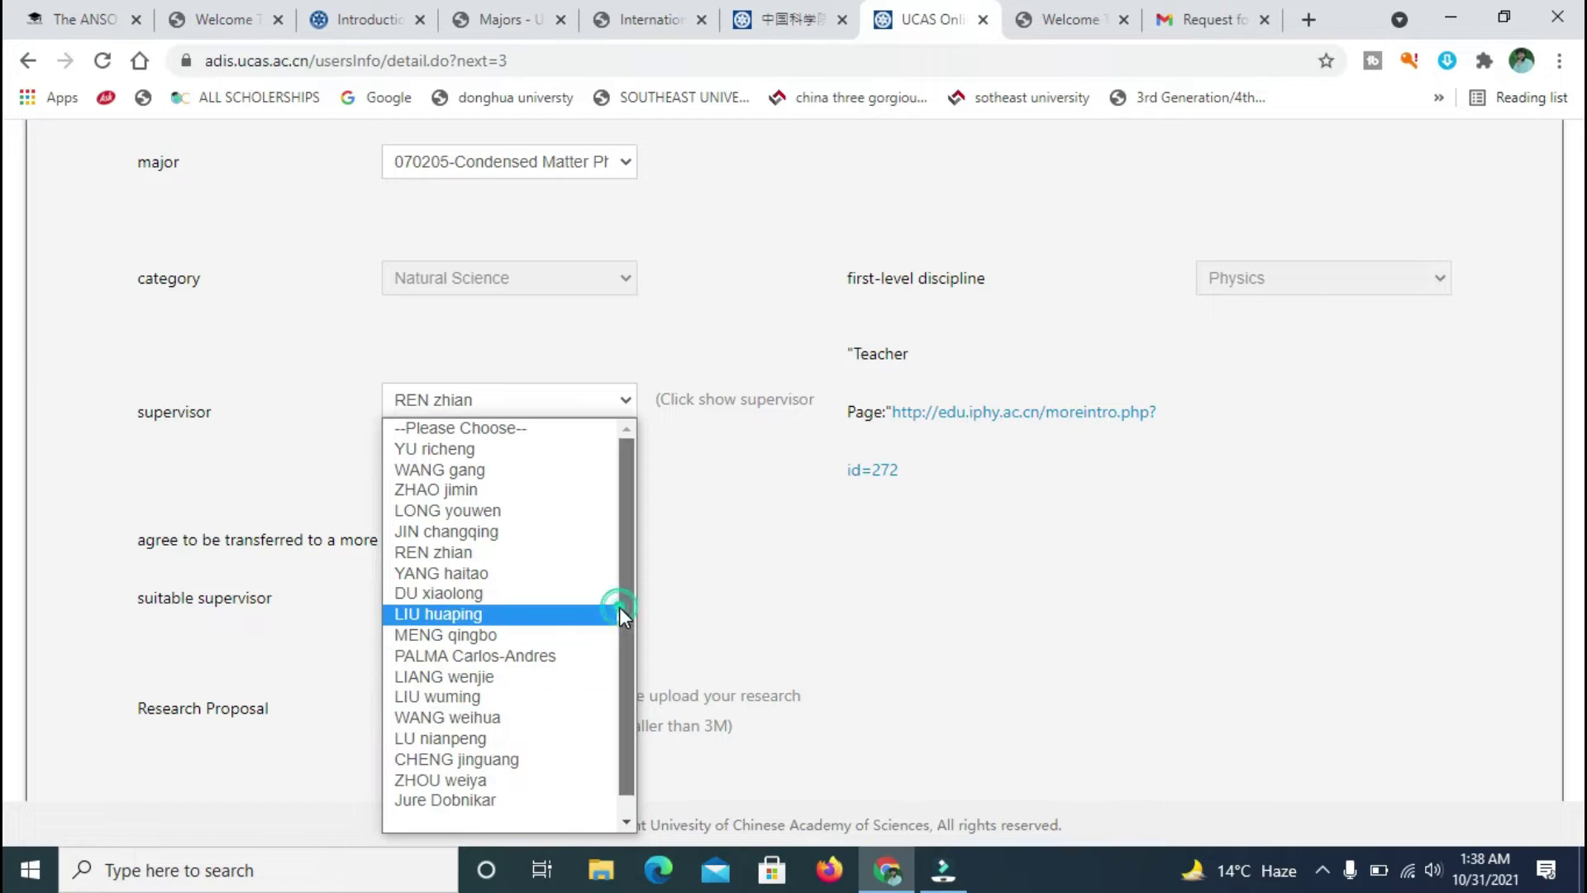
scroll(618, 607, "down", 1)
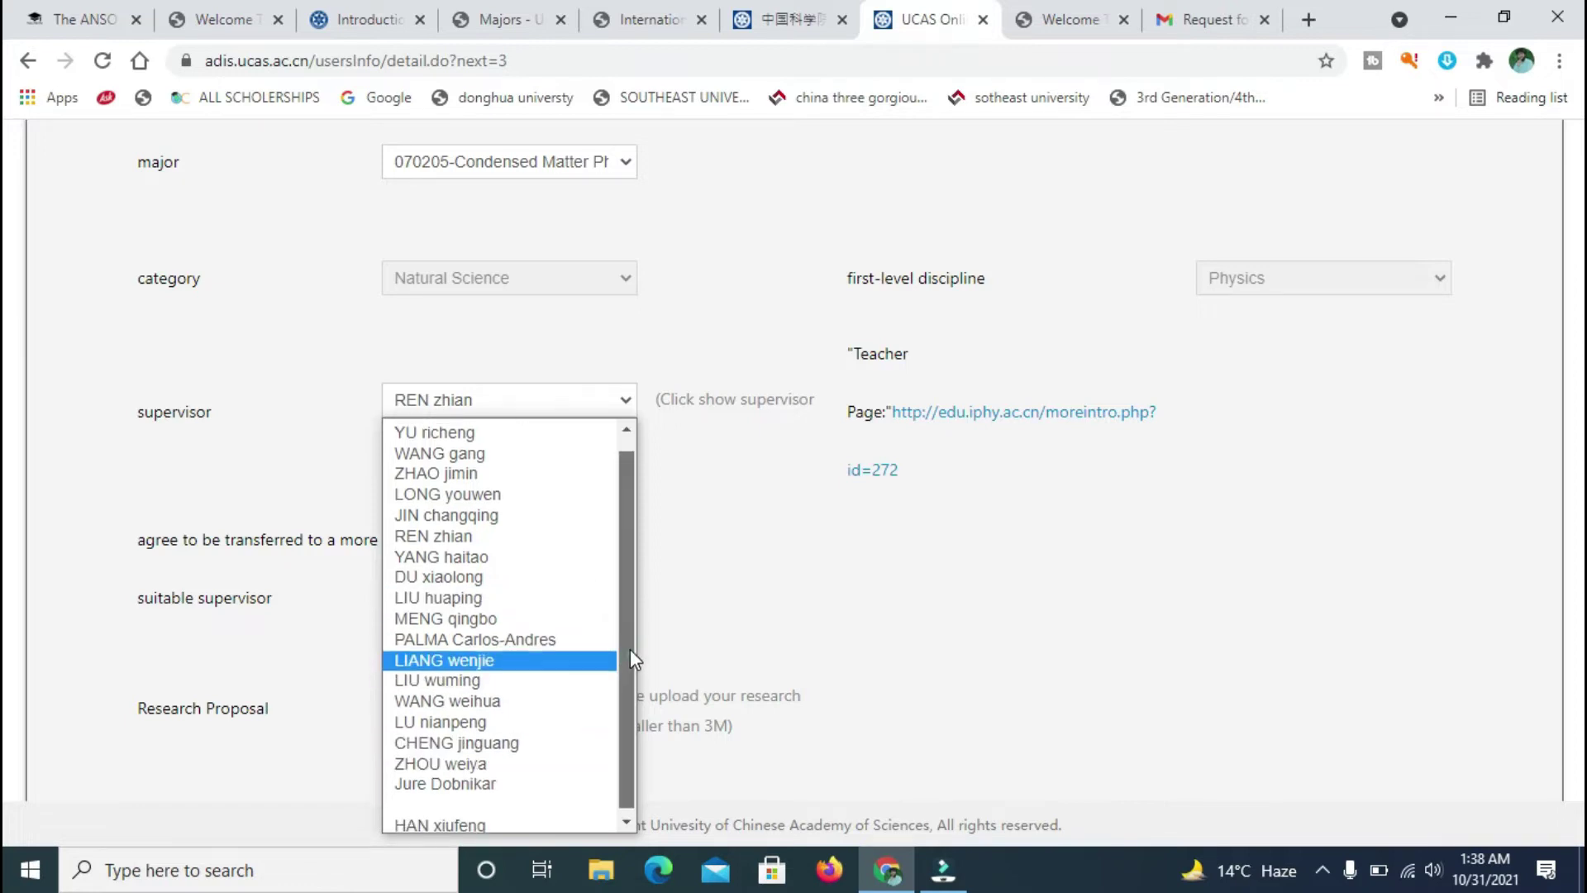
scroll(630, 648, "up", 1)
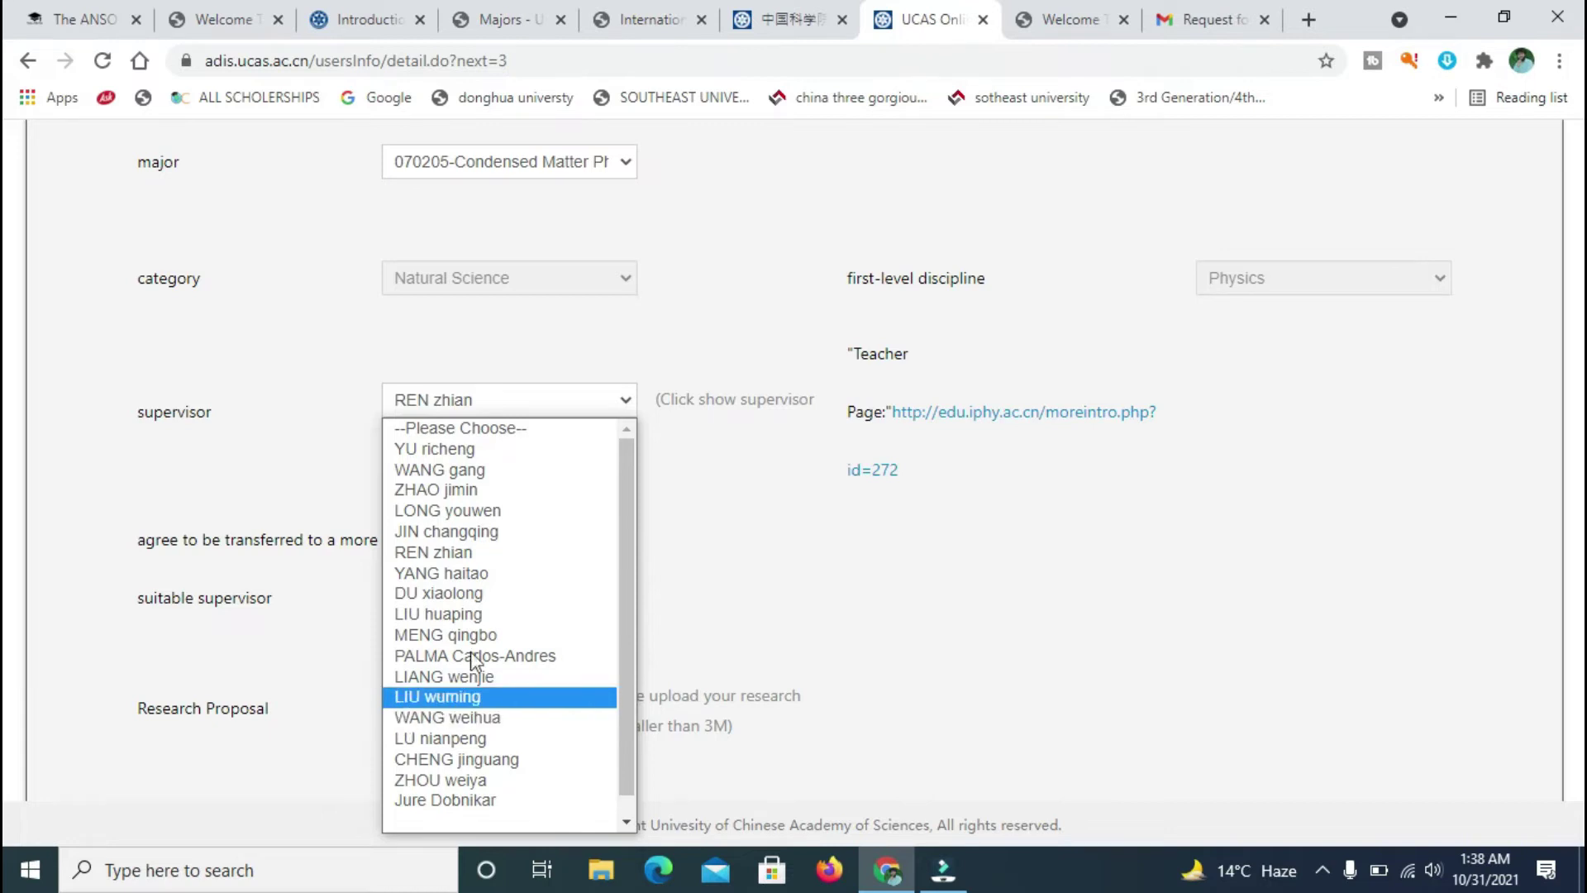
left_click(755, 557)
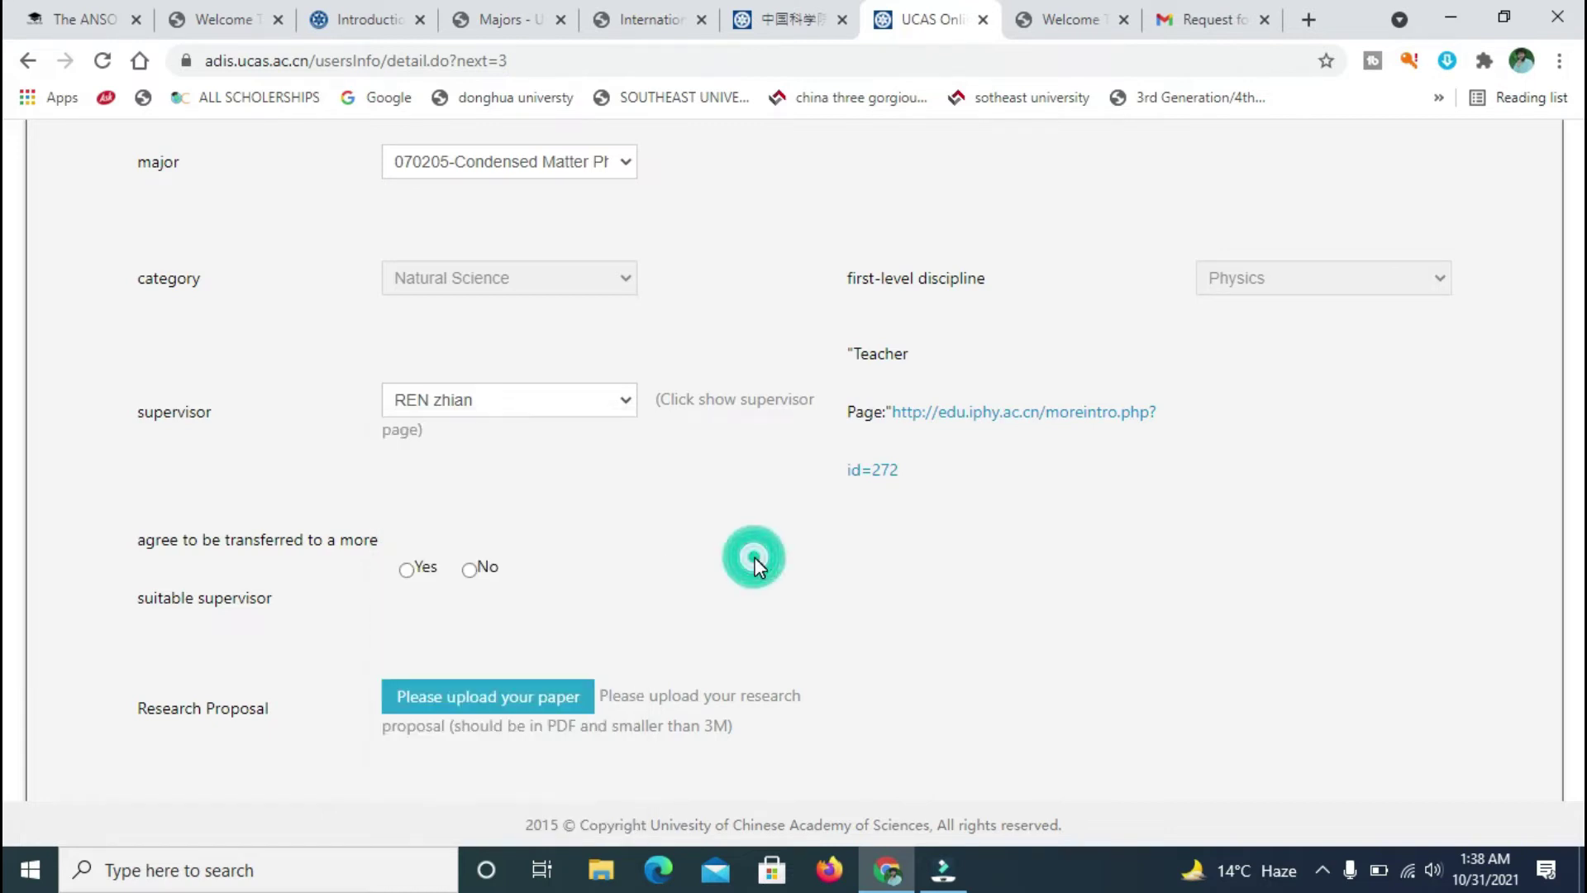
left_click(629, 405)
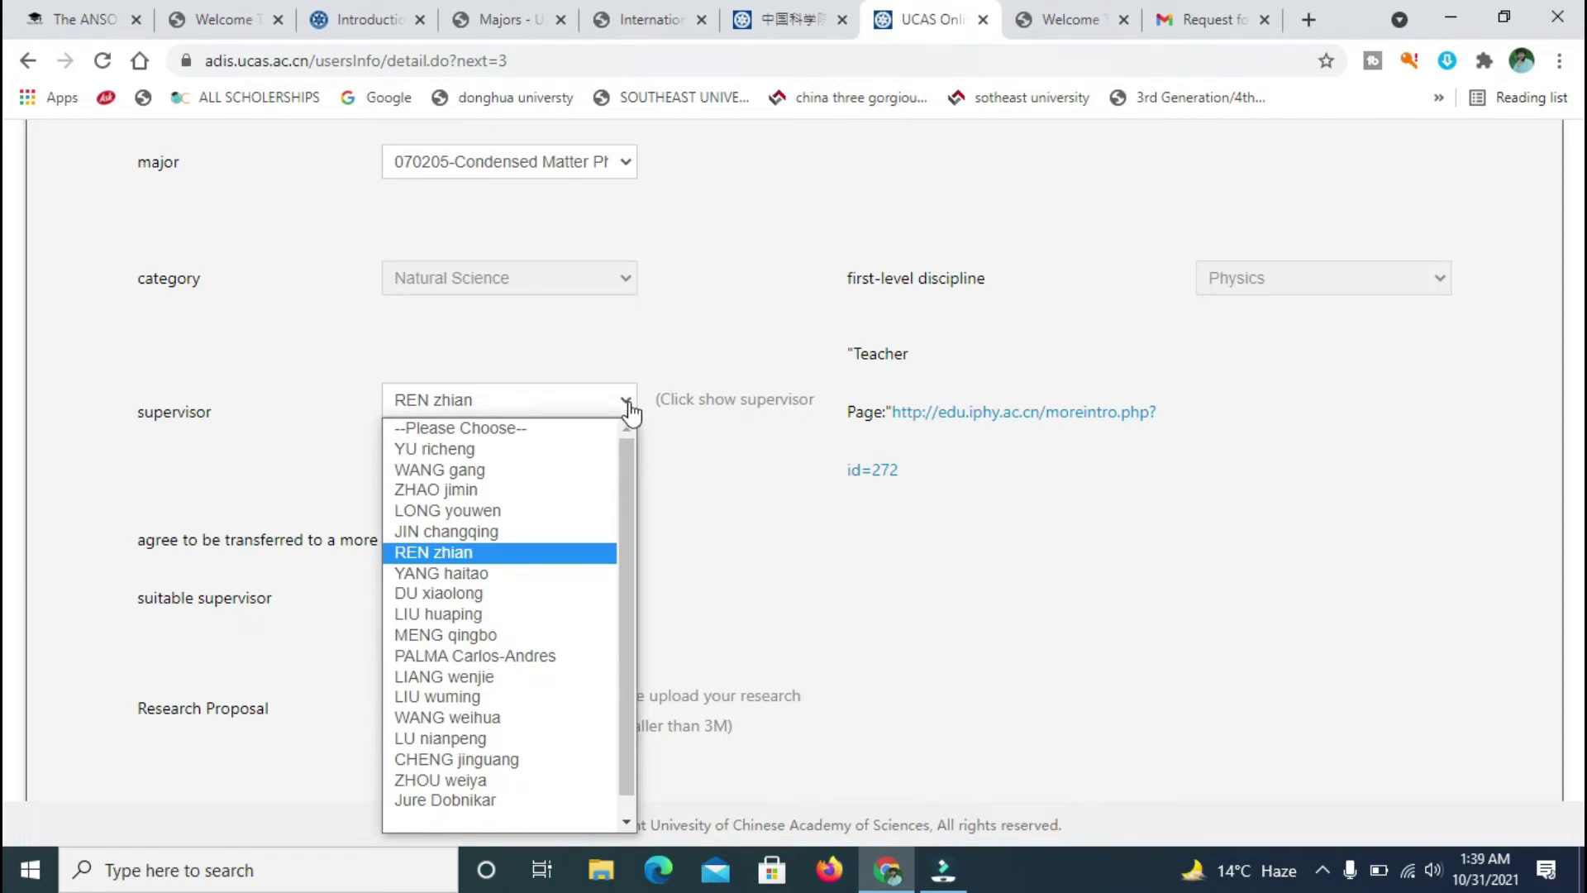
scroll(626, 469, "down", 1)
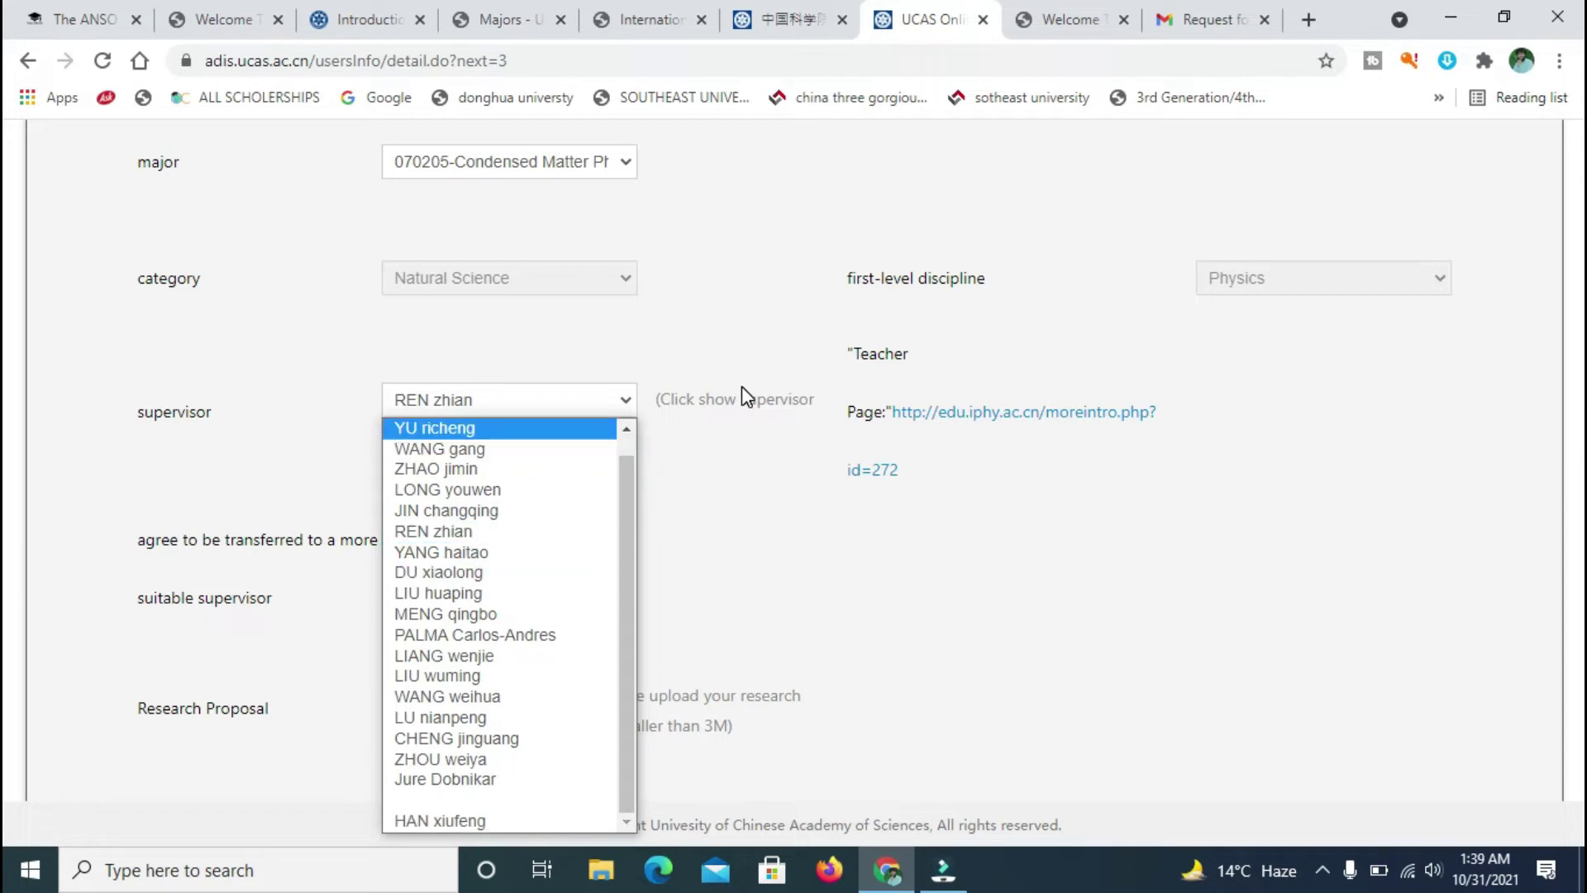
left_click(753, 17)
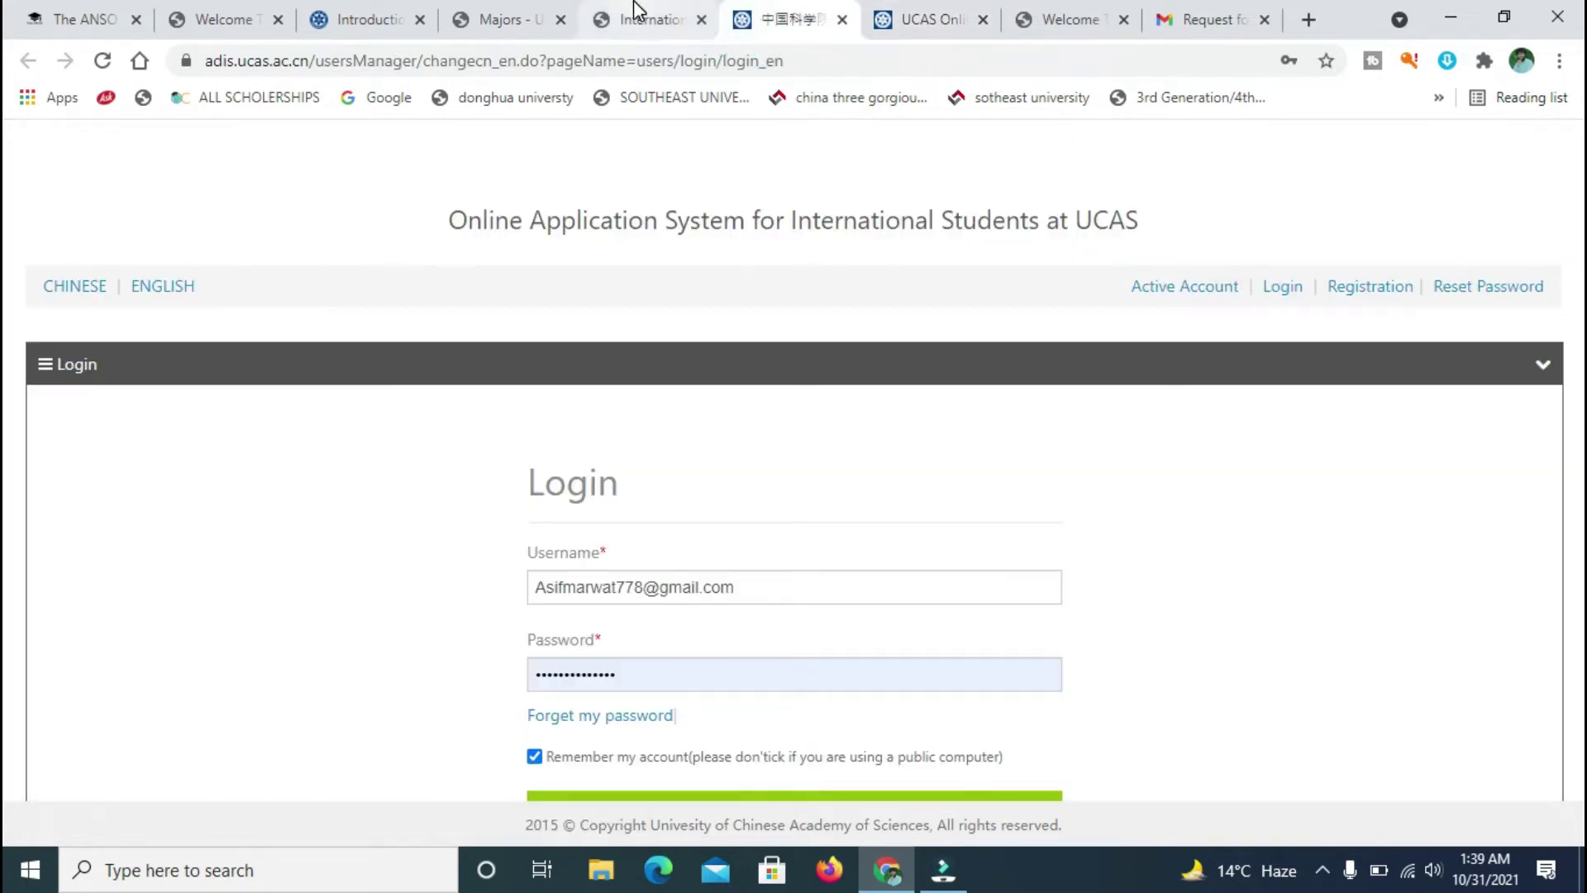
- Move through the UCAS tabs to the Supervisors page and scroll through it
left_click(636, 16)
left_click(538, 18)
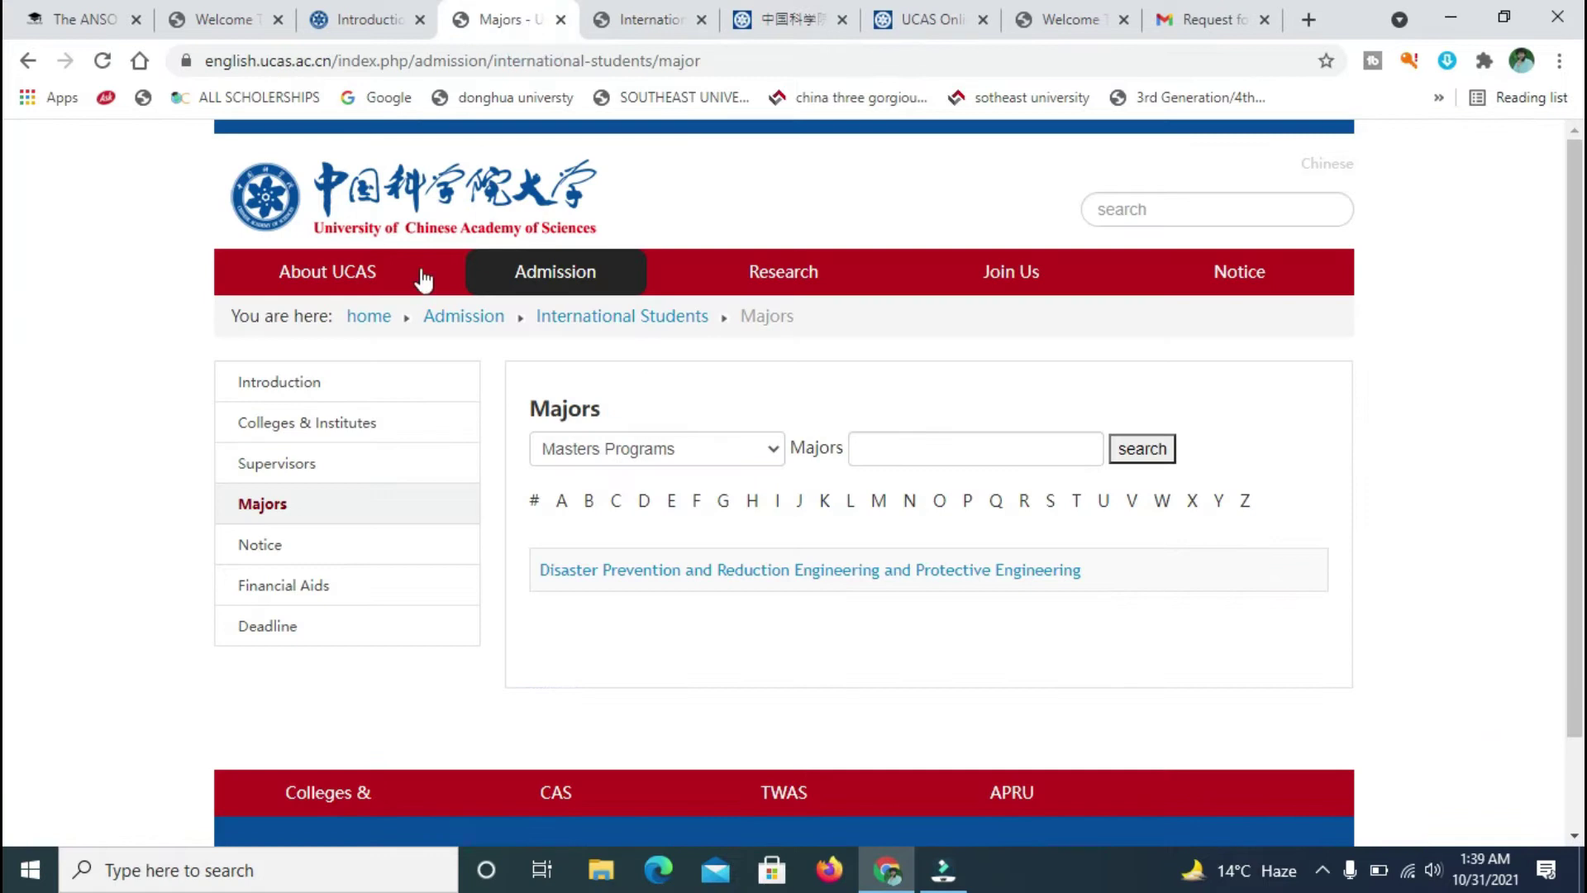
left_click(367, 4)
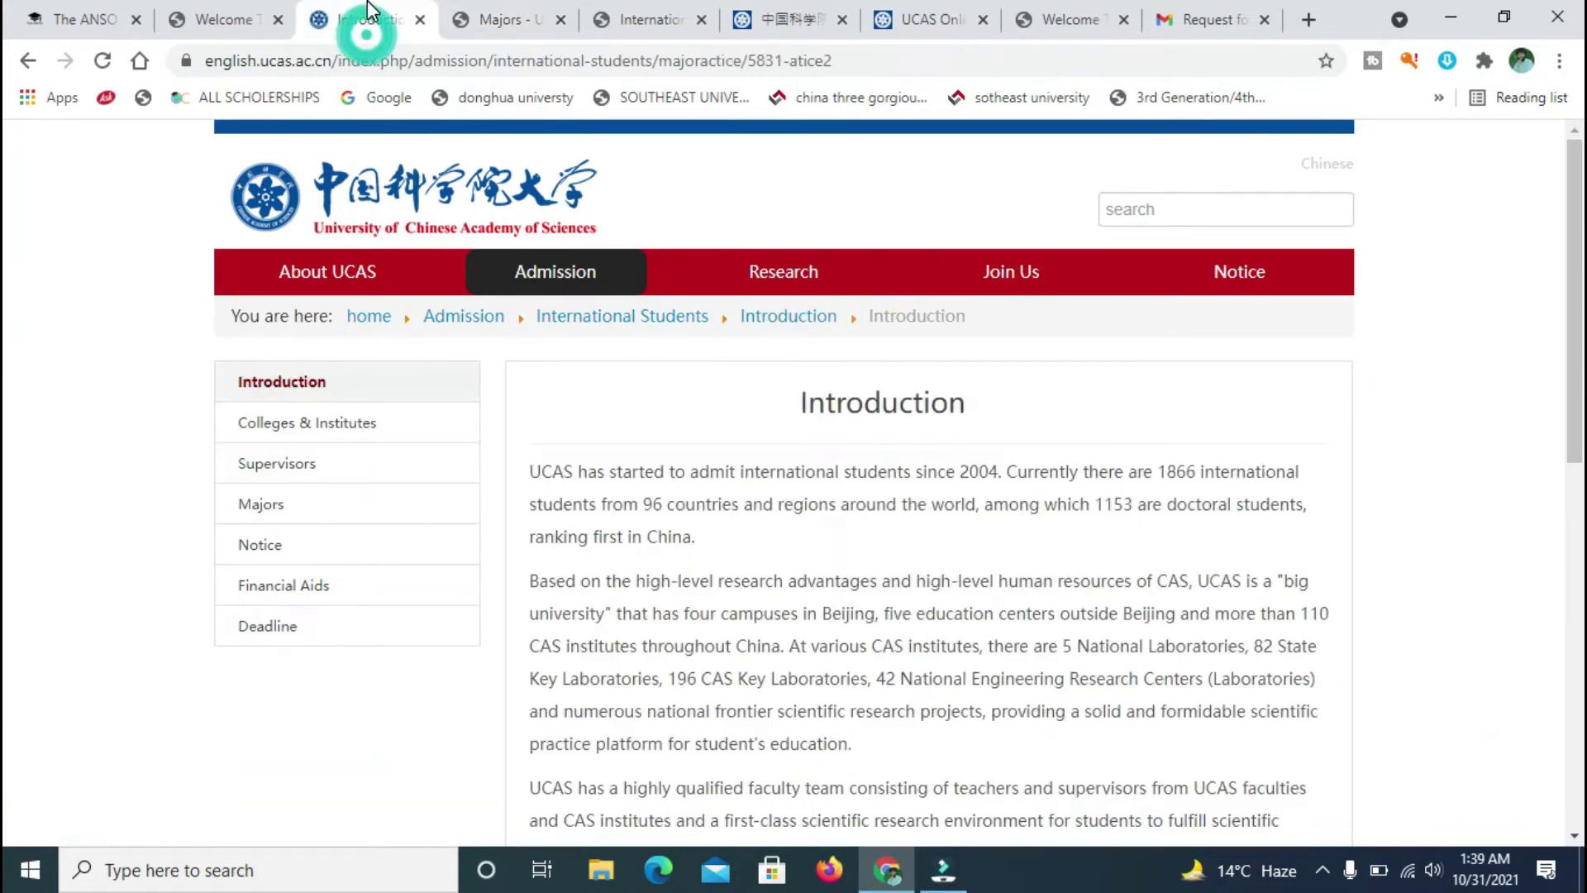
left_click(482, 12)
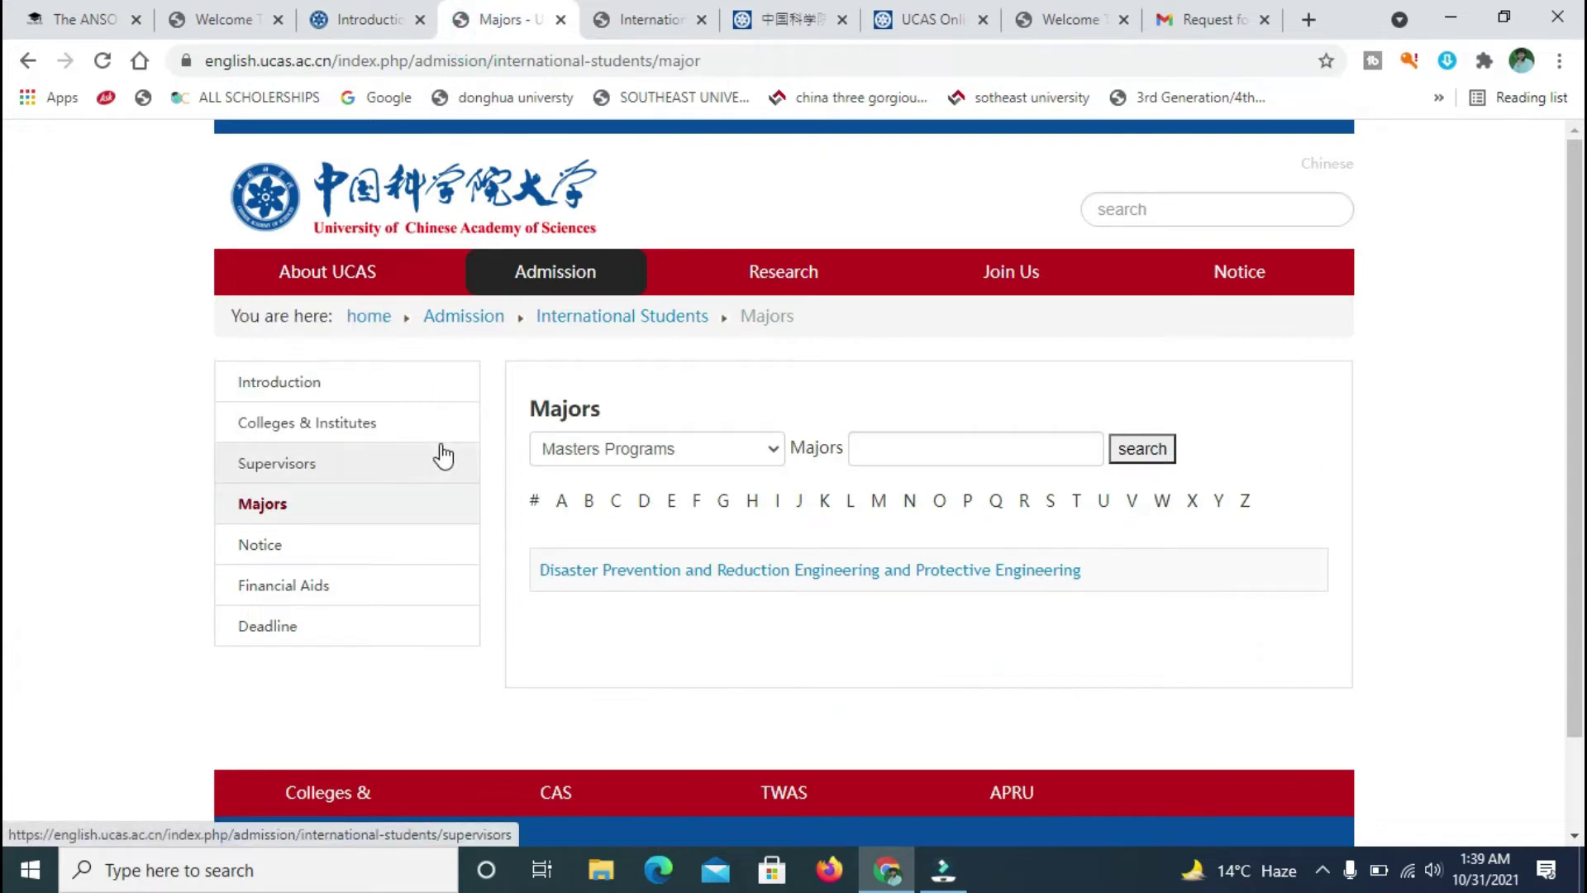
left_click(353, 465)
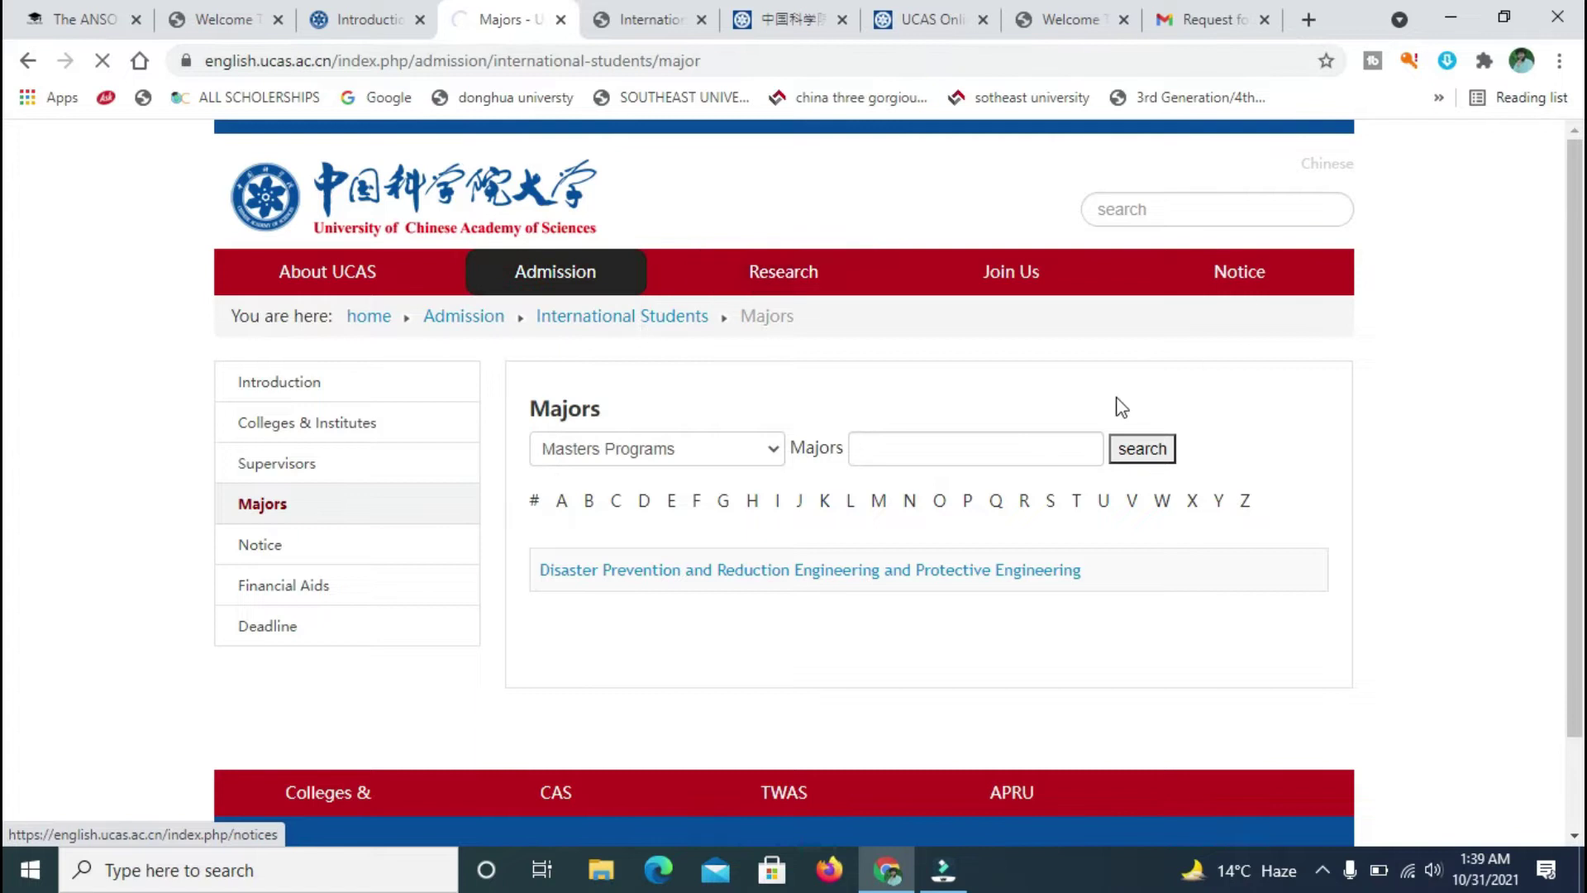
scroll(8, 248, "down", 1)
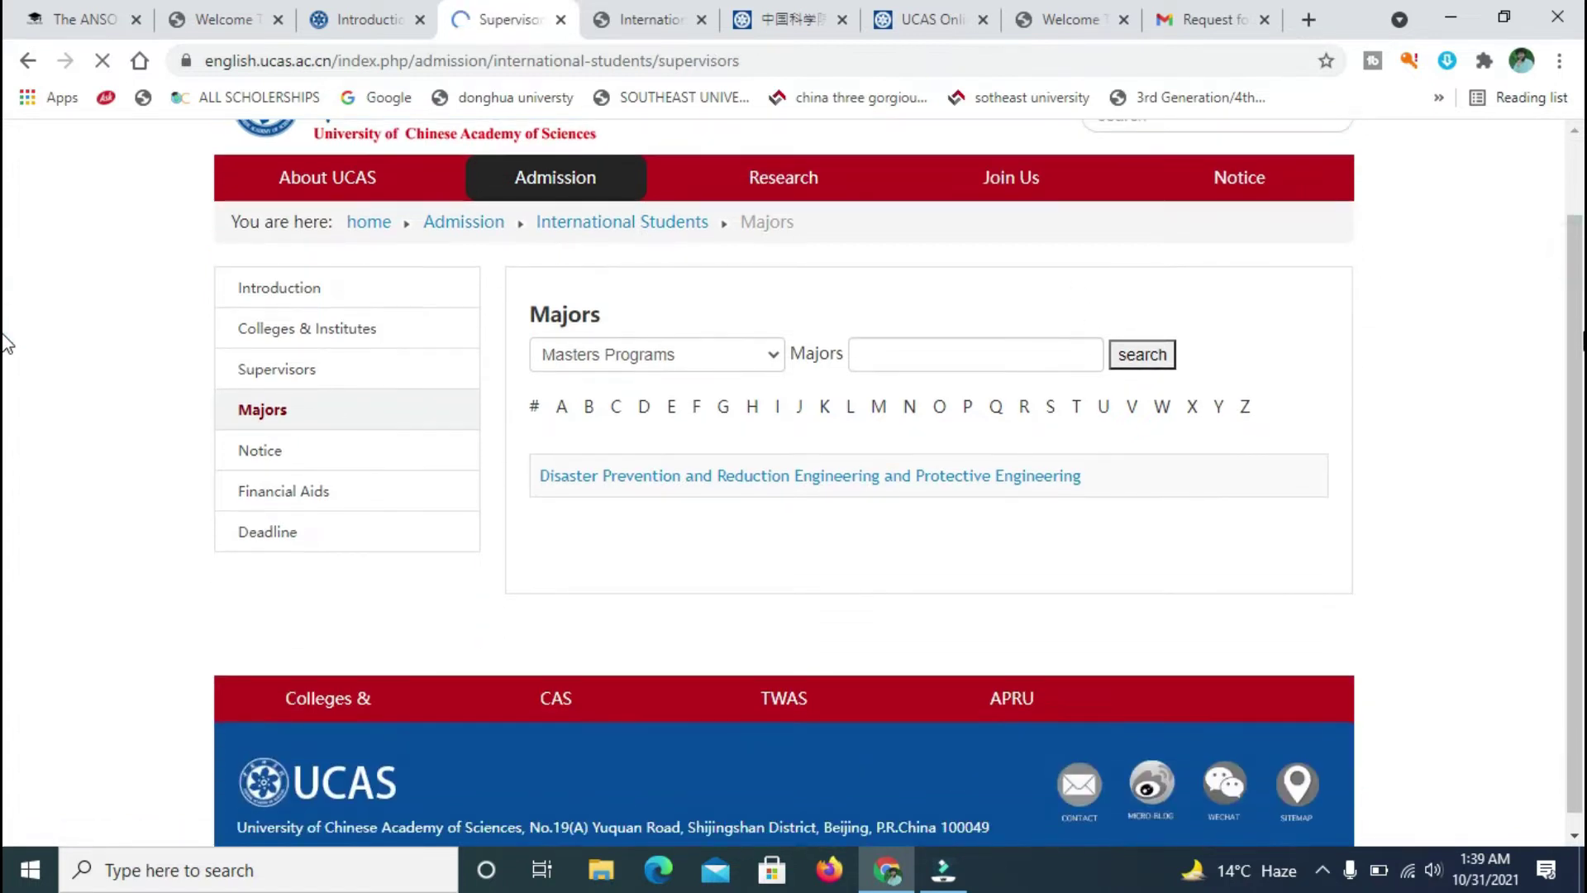
scroll(6, 343, "down", 1)
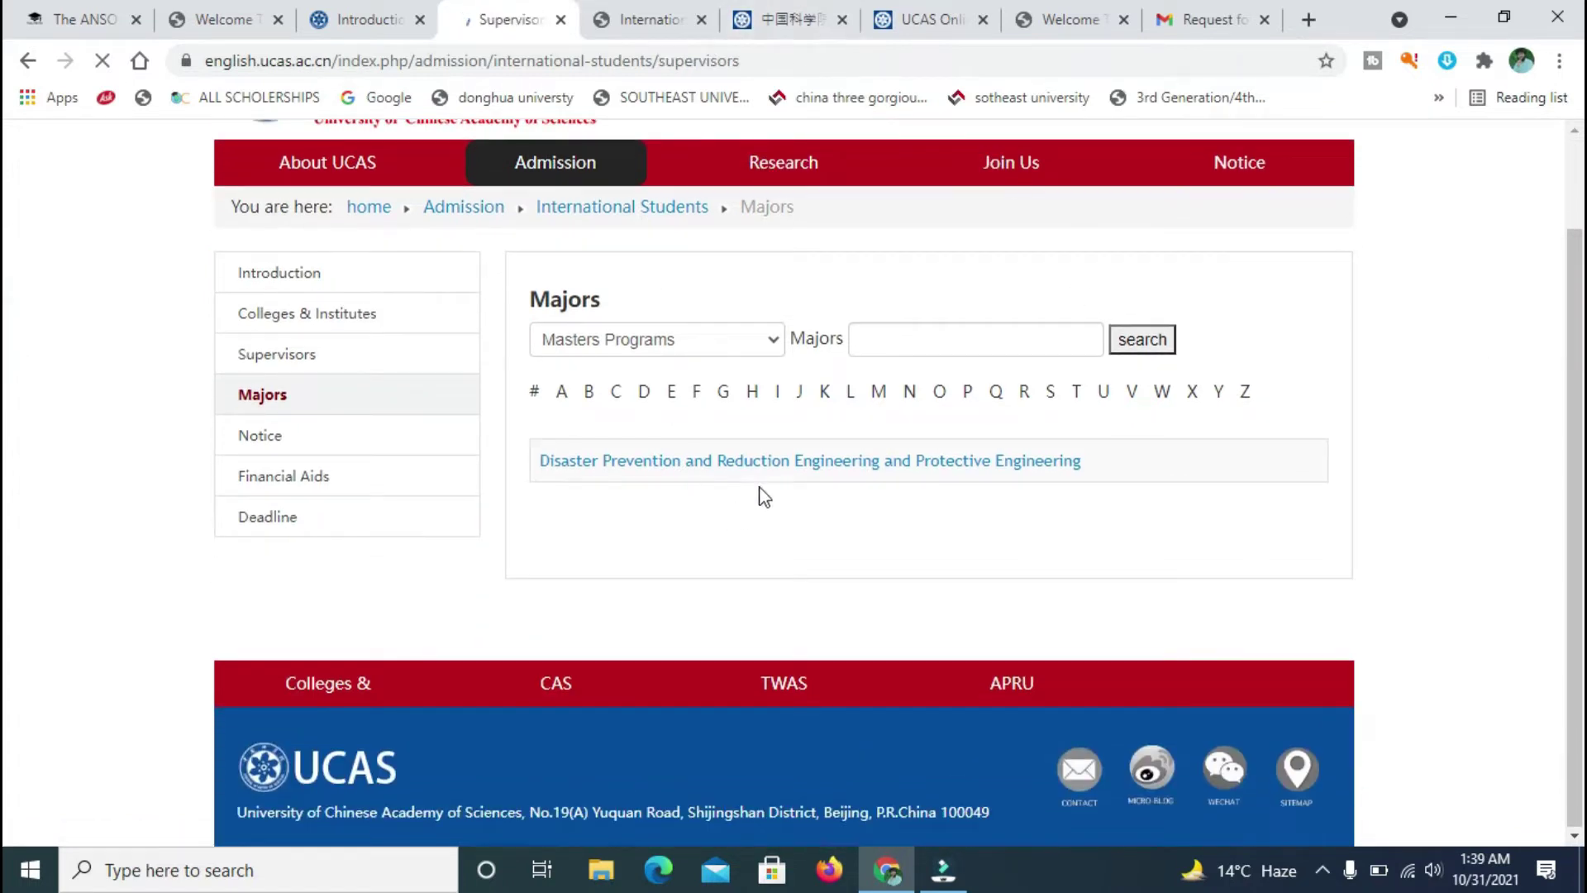
- Compare the Supervisors page with the form's supervisor dropdown in the application detail tab
left_click(668, 12)
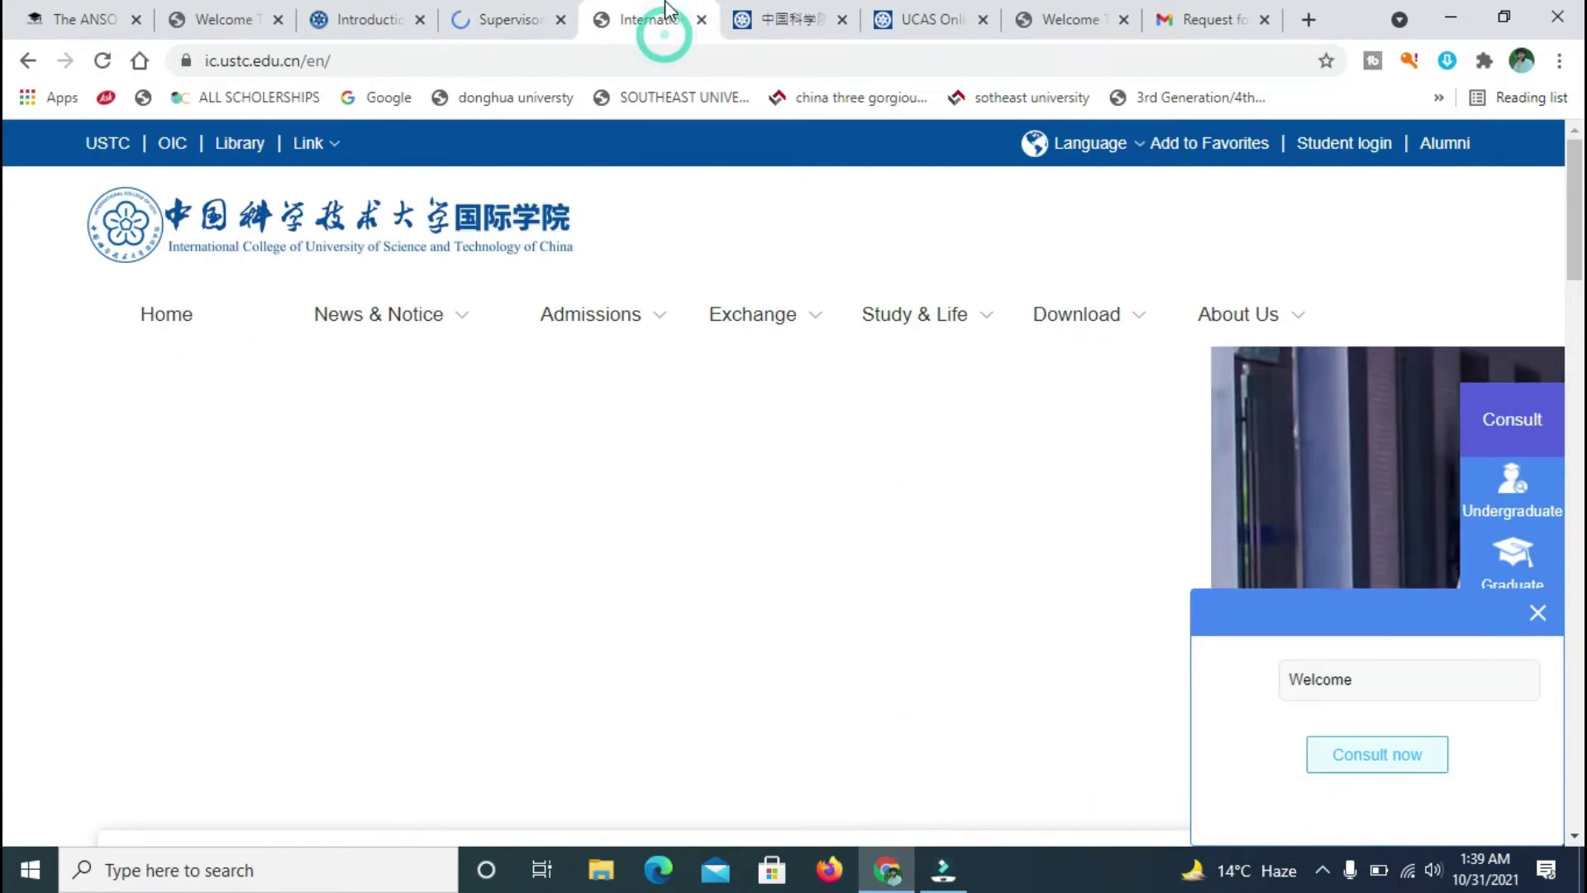
left_click(765, 12)
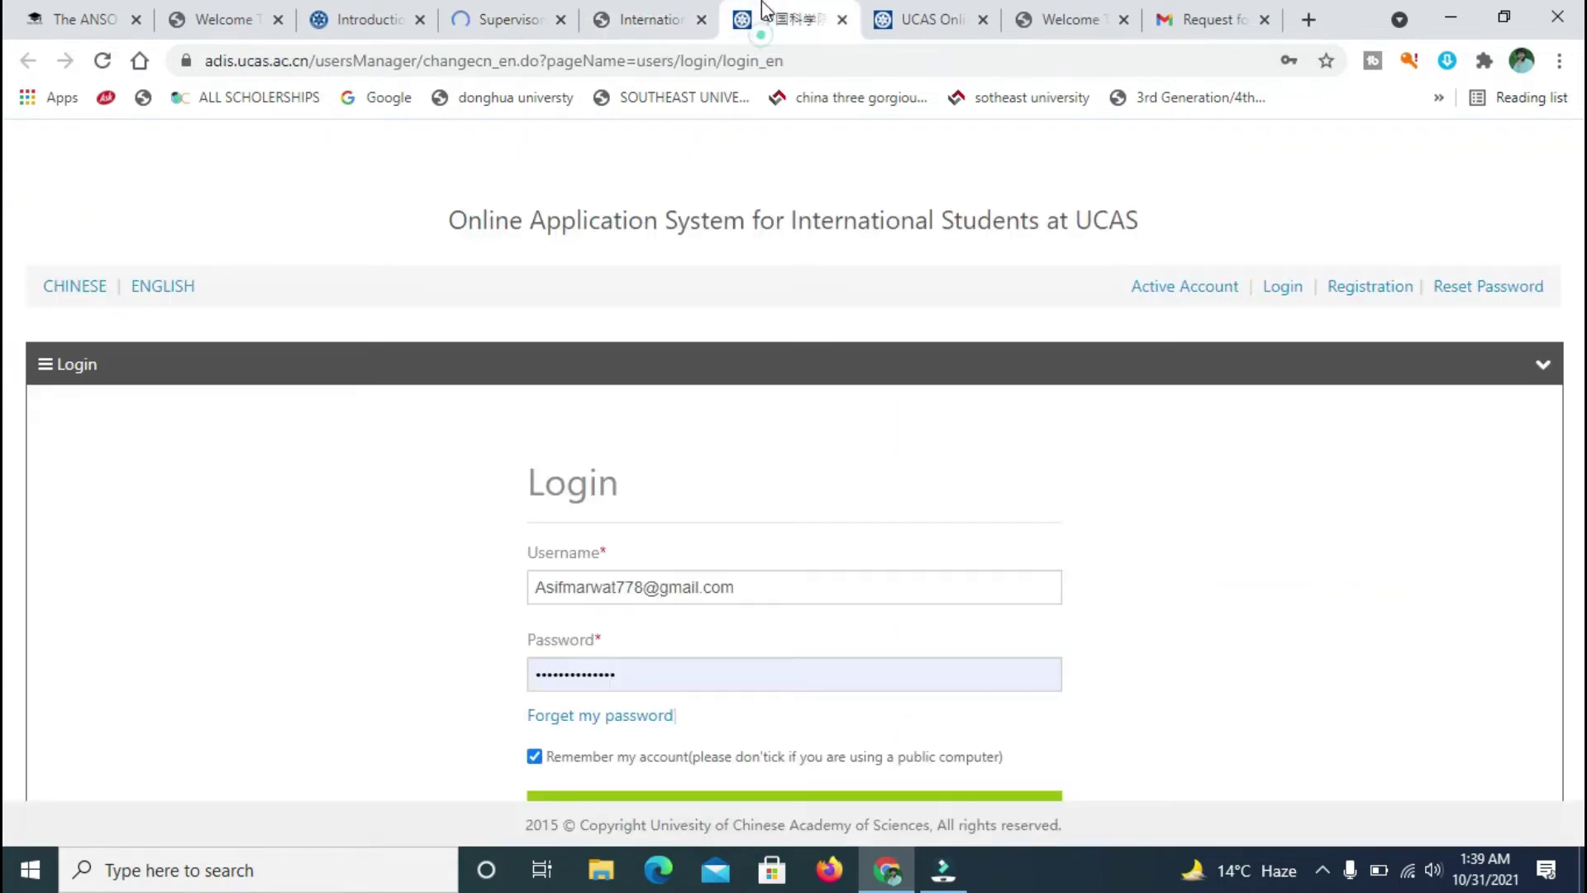
left_click(911, 11)
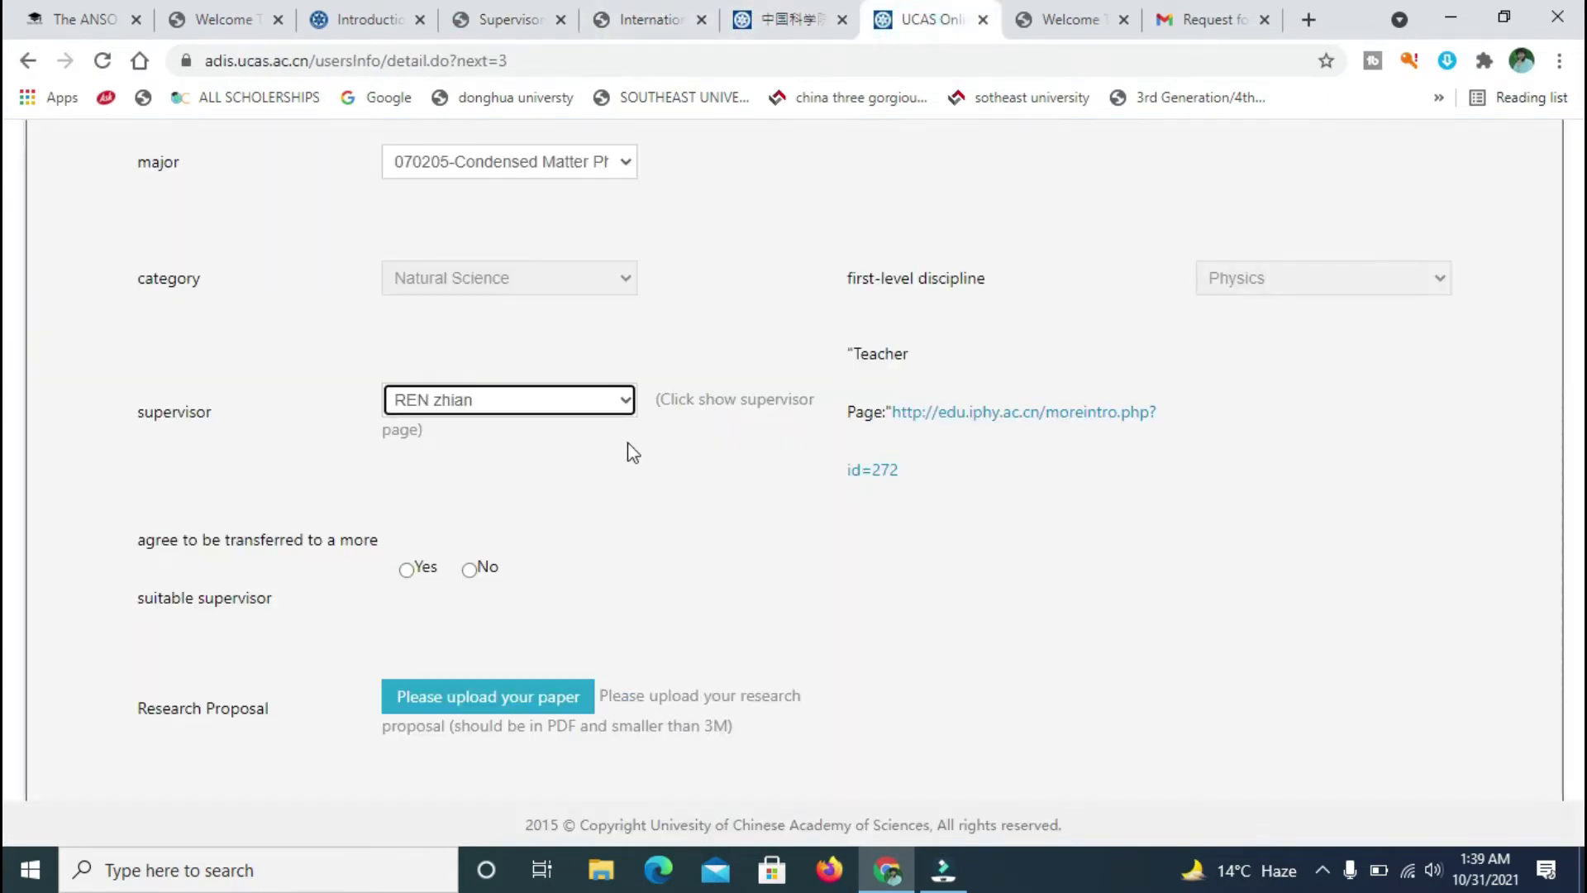
left_click(626, 400)
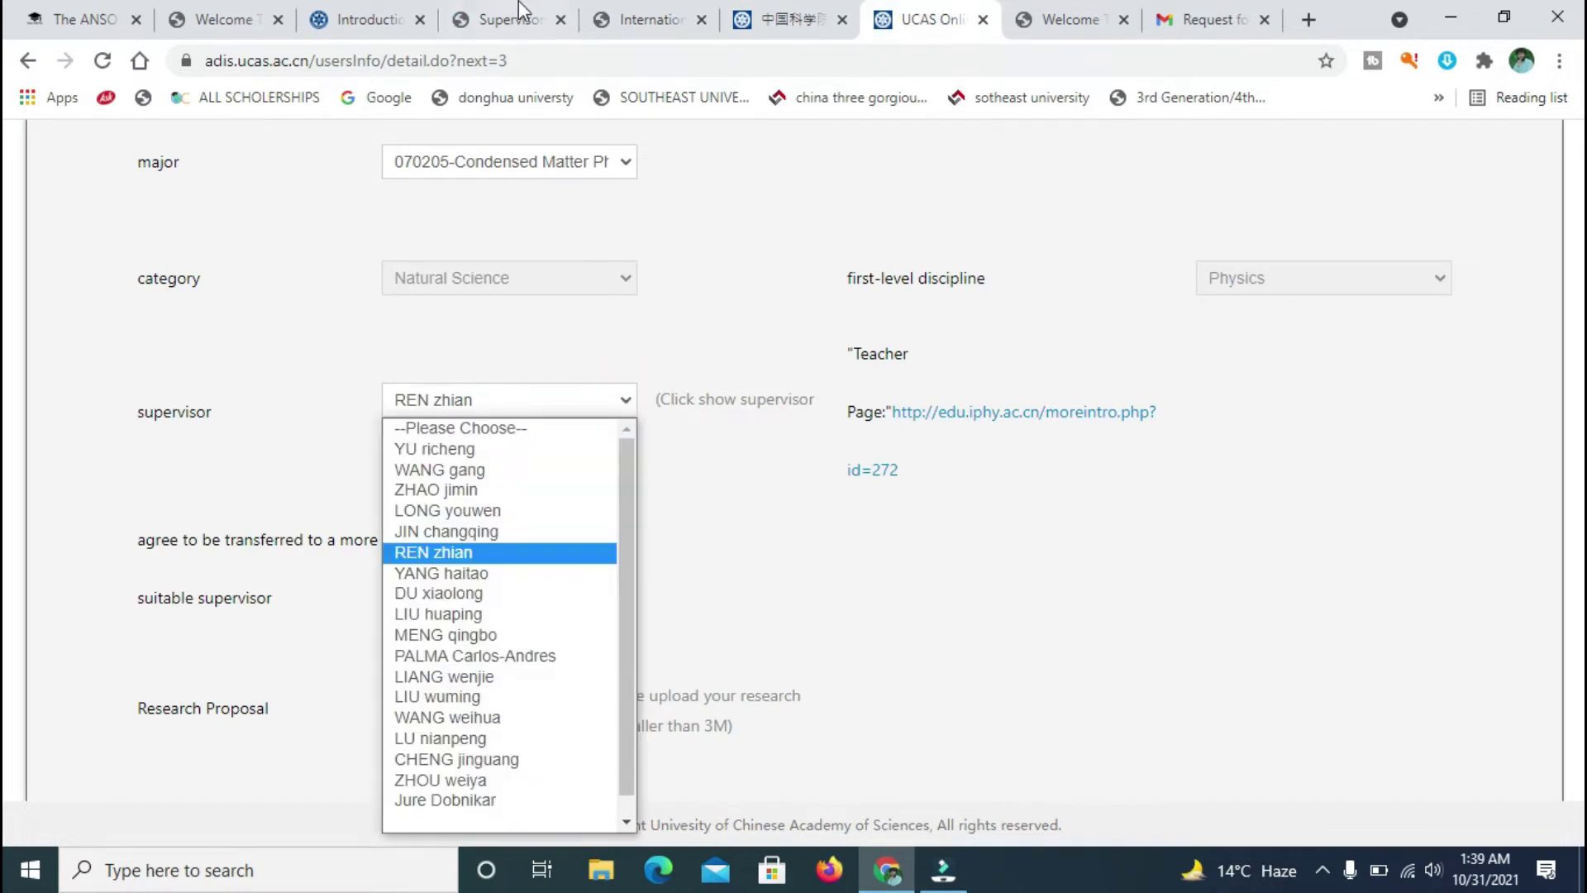
left_click(518, 4)
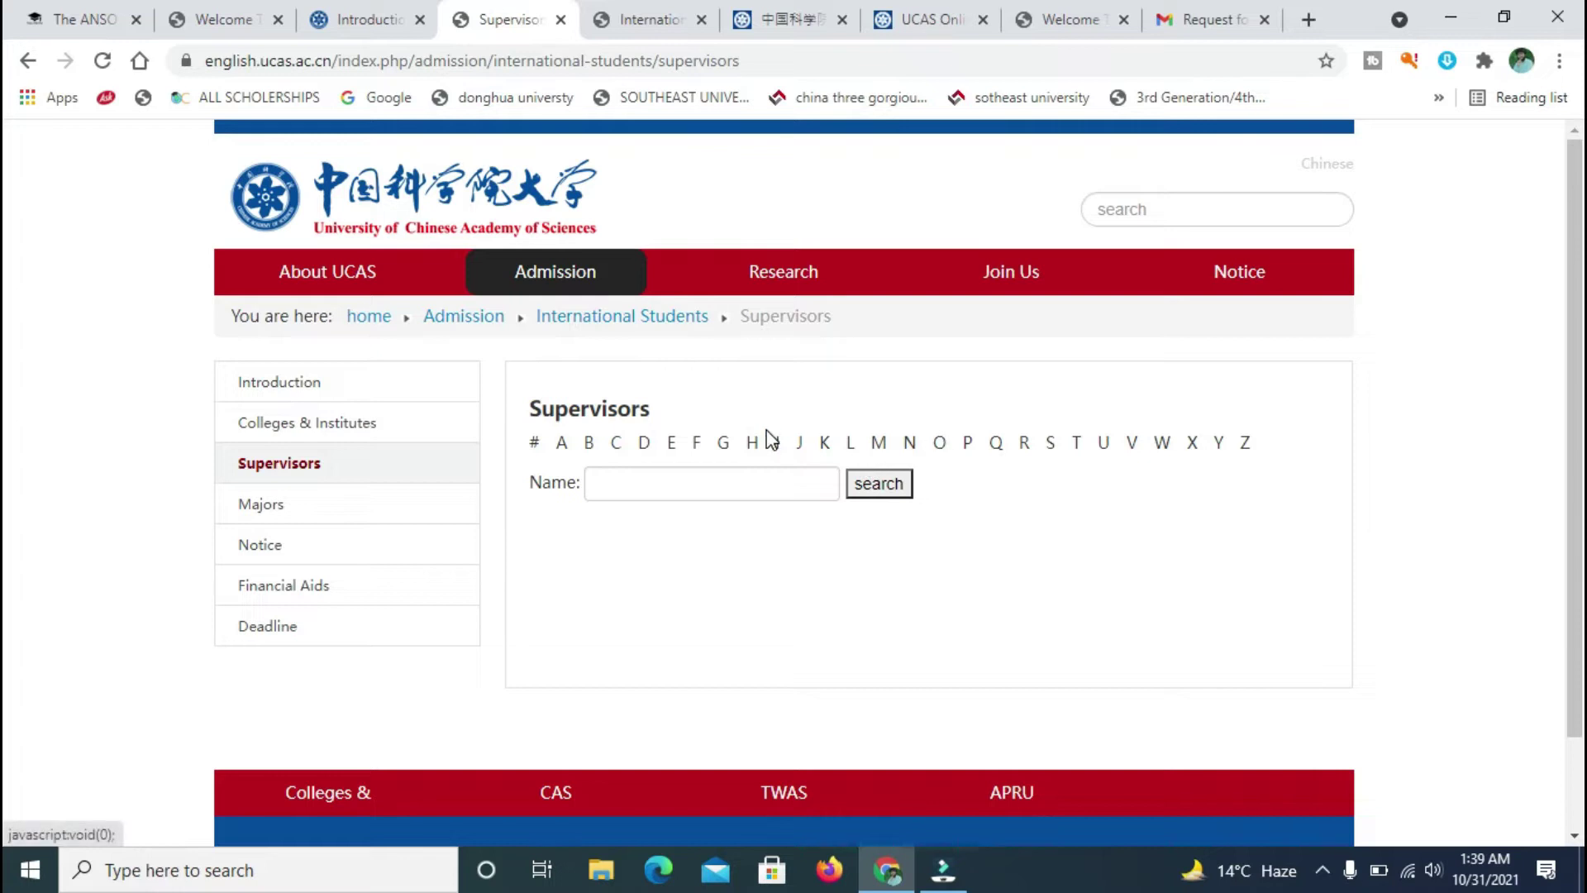
left_click(606, 15)
left_click(740, 12)
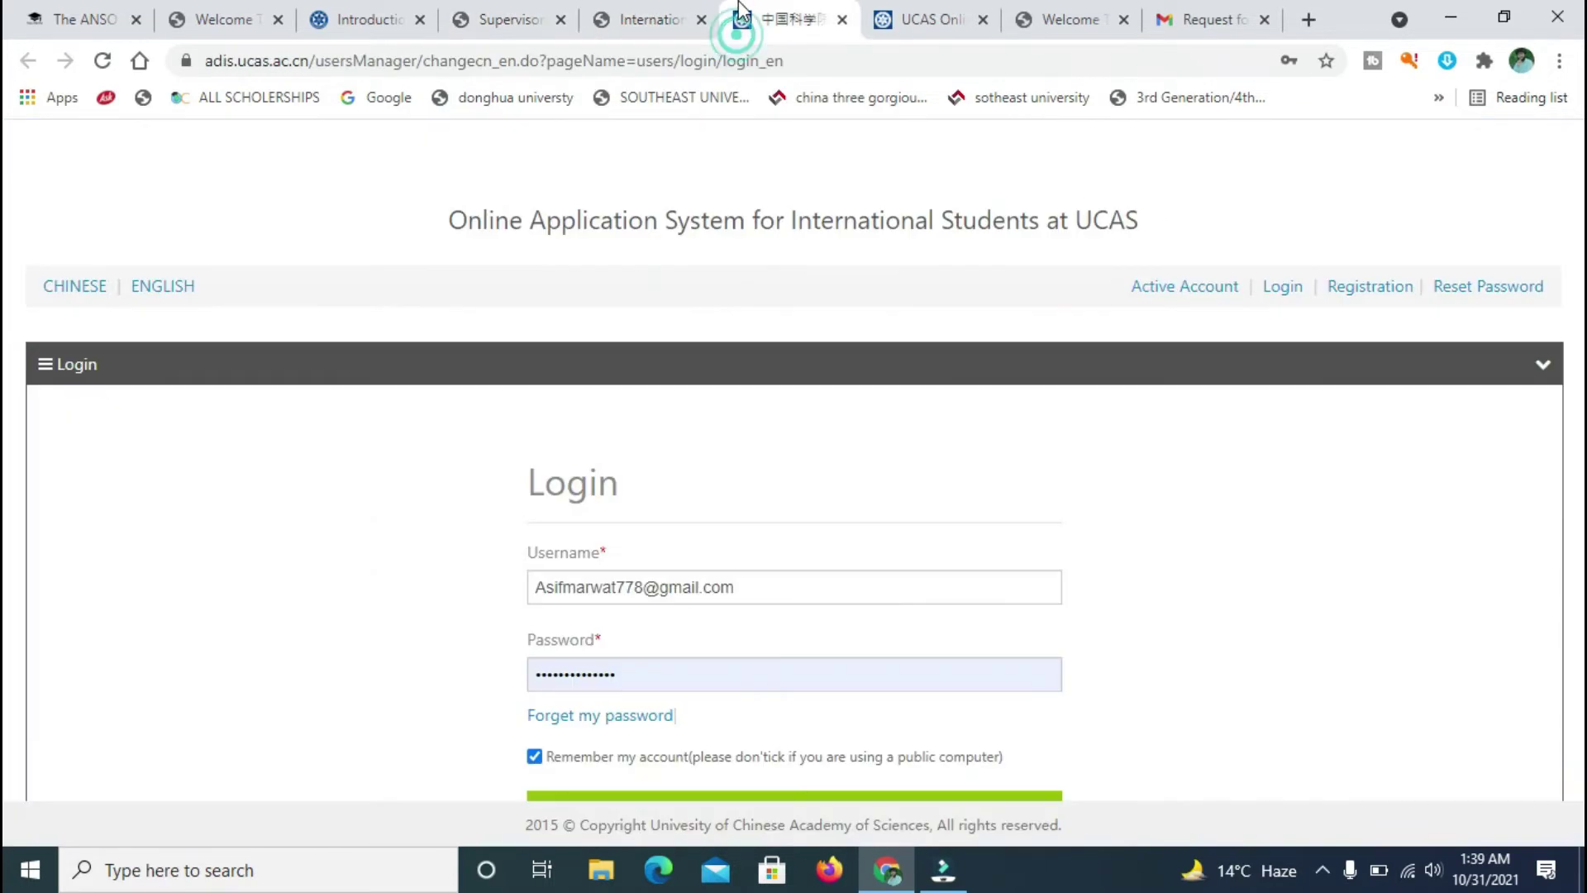
left_click(905, 13)
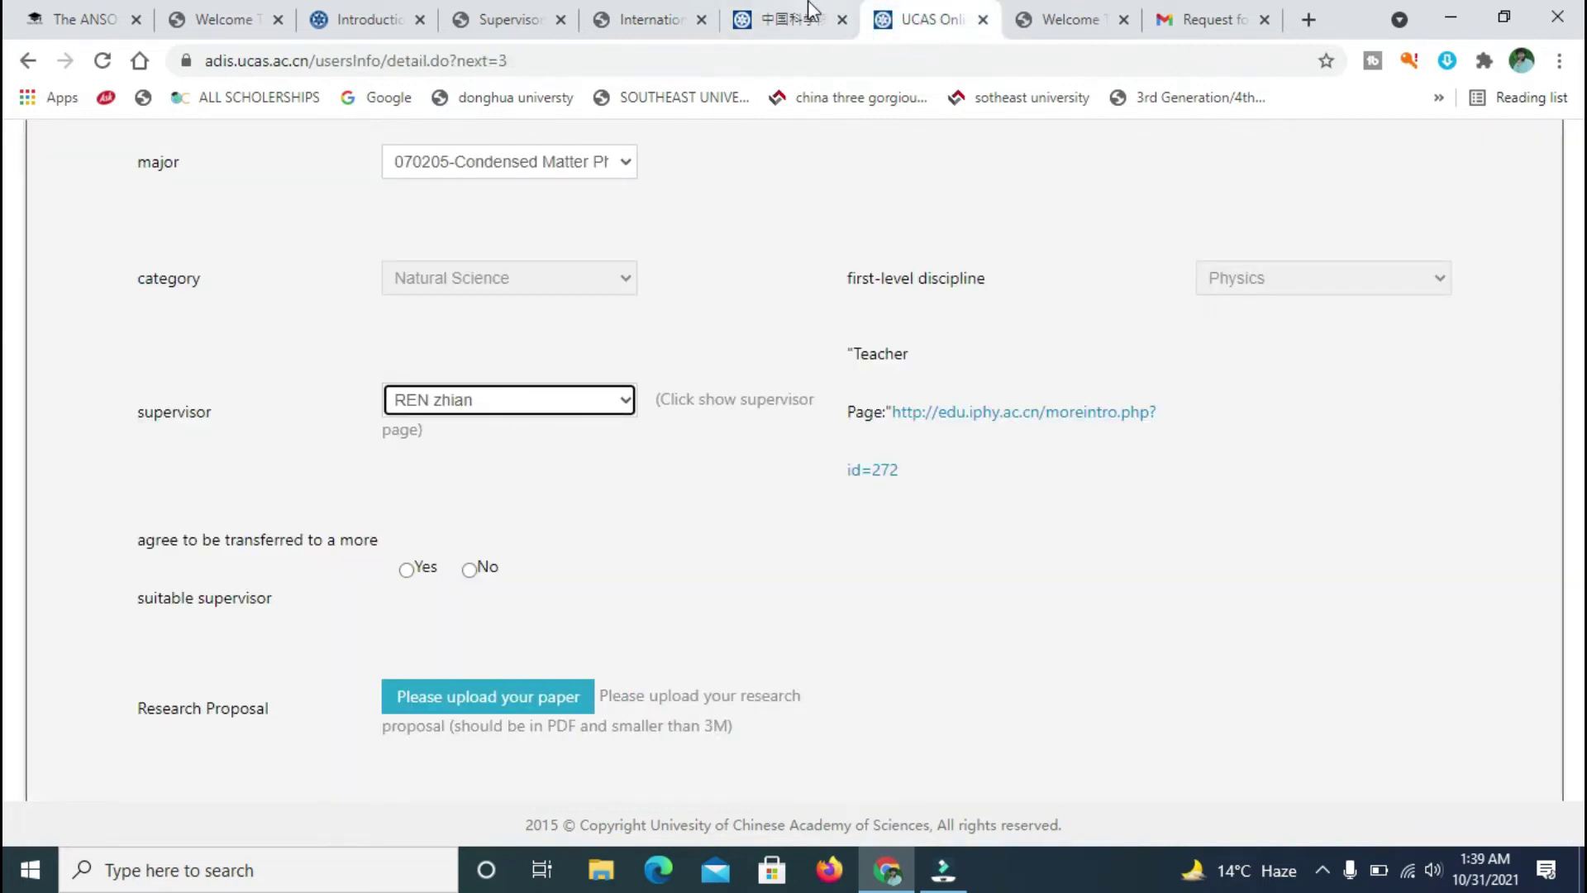
- List supervisors whose names start with R, then return to the application form
left_click(521, 15)
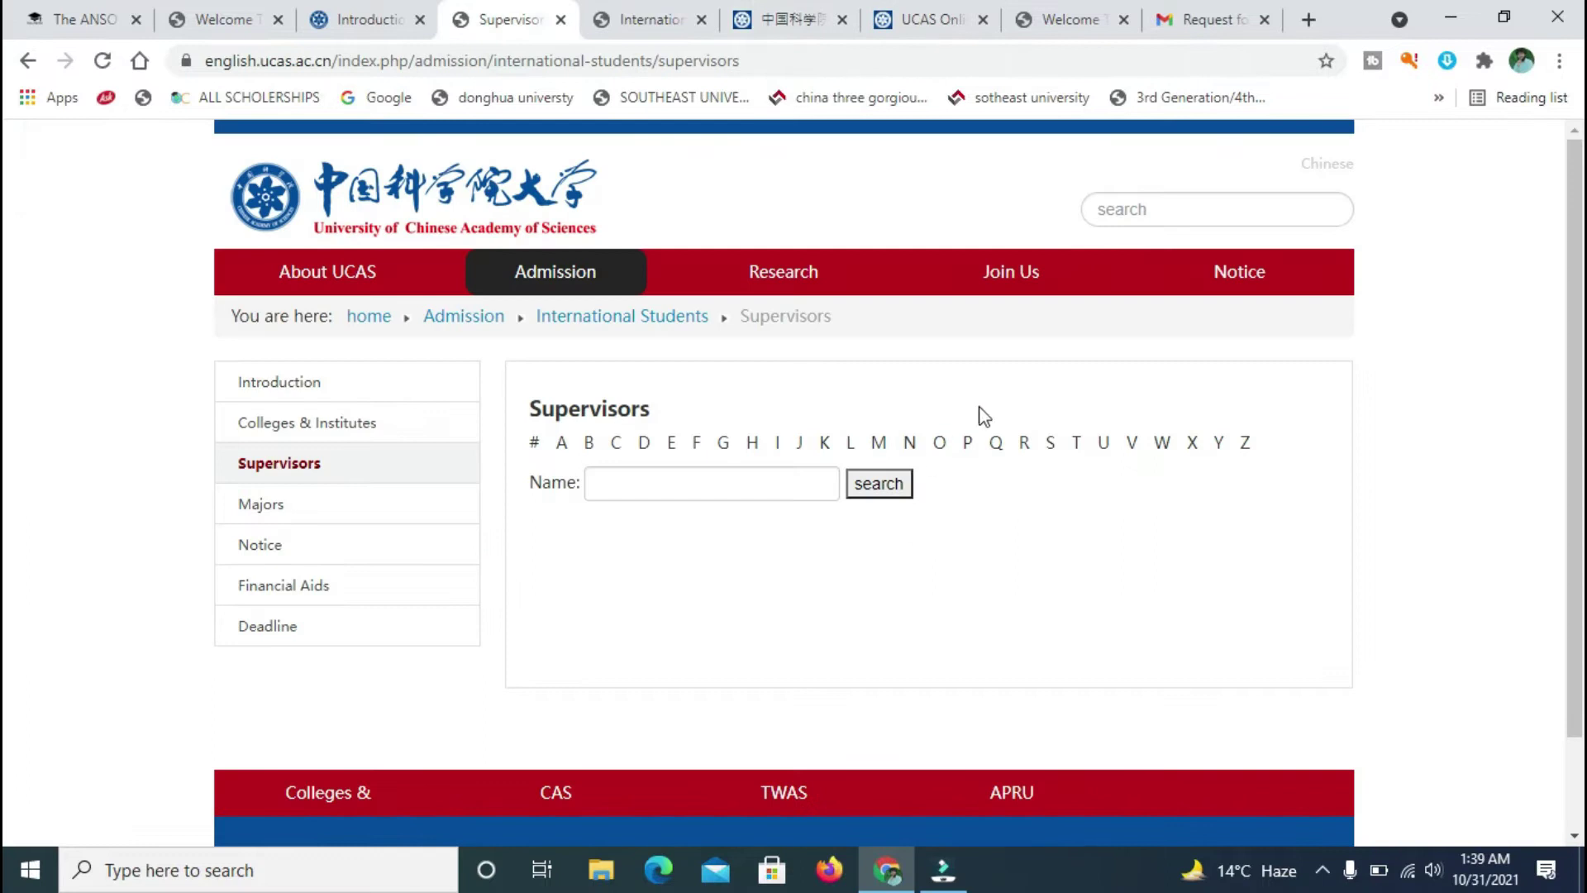
left_click(1025, 444)
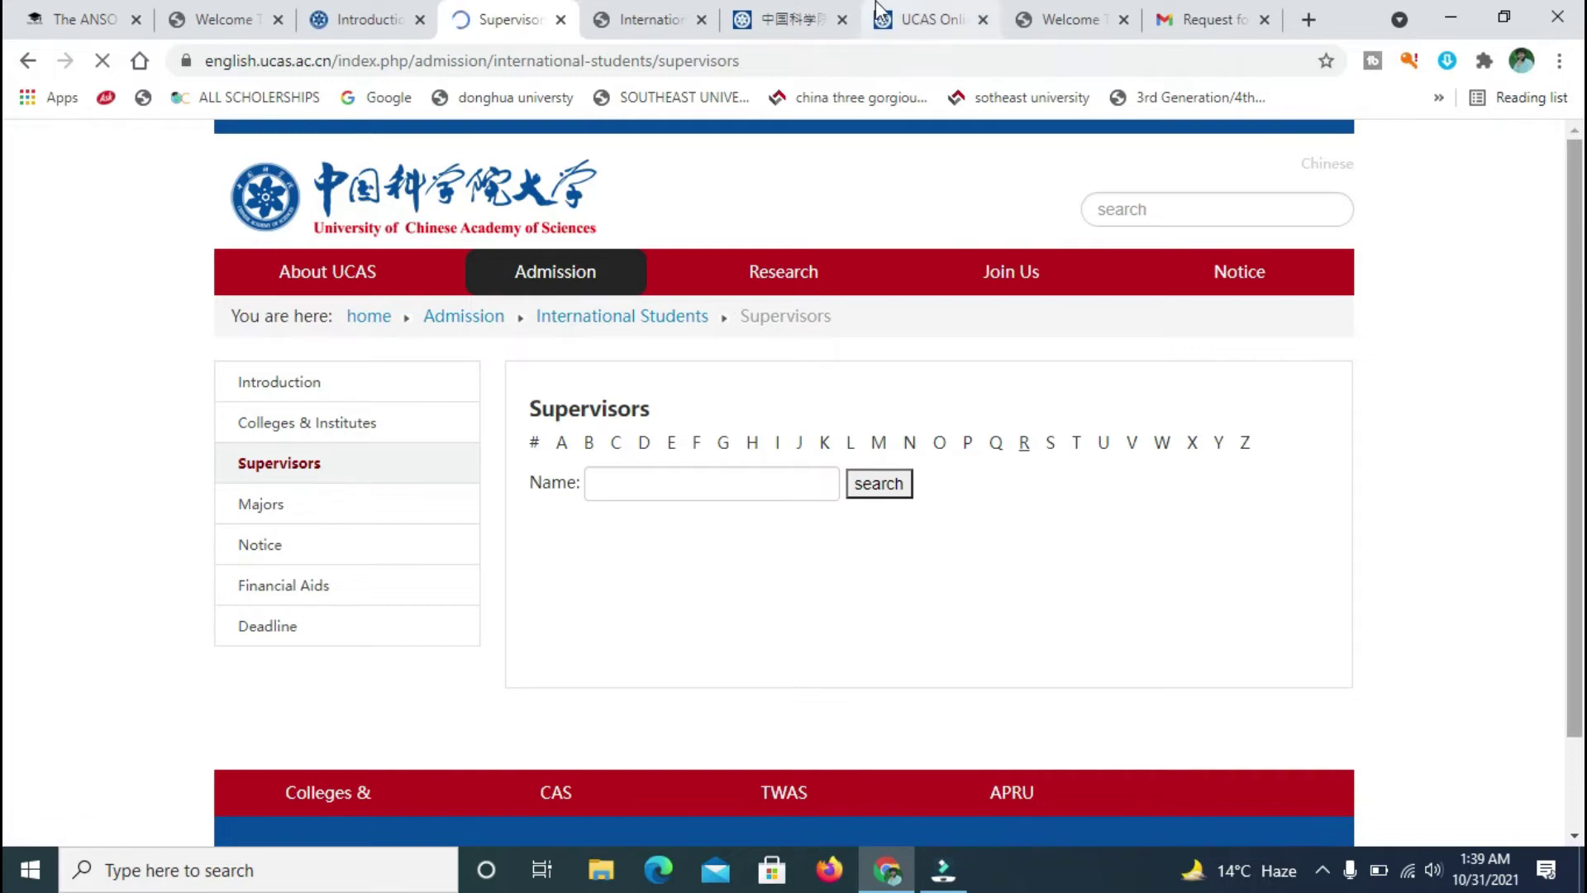
left_click(918, 20)
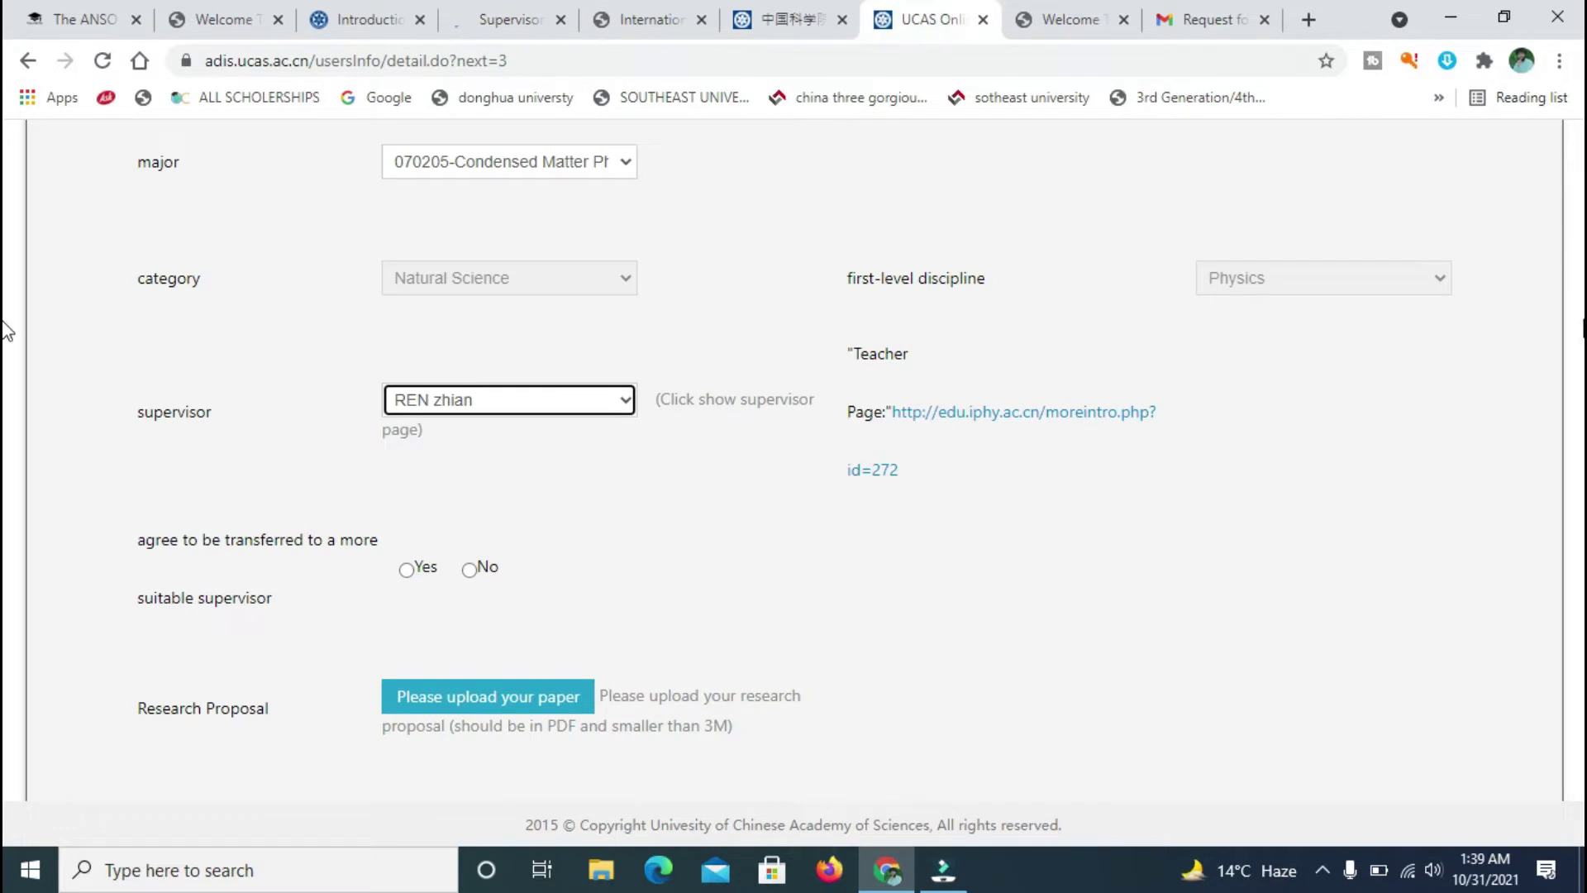
- Leave the chosen supervisor selection unchanged and switch to the UCAS login page tab
scroll(1577, 431, "down", 5)
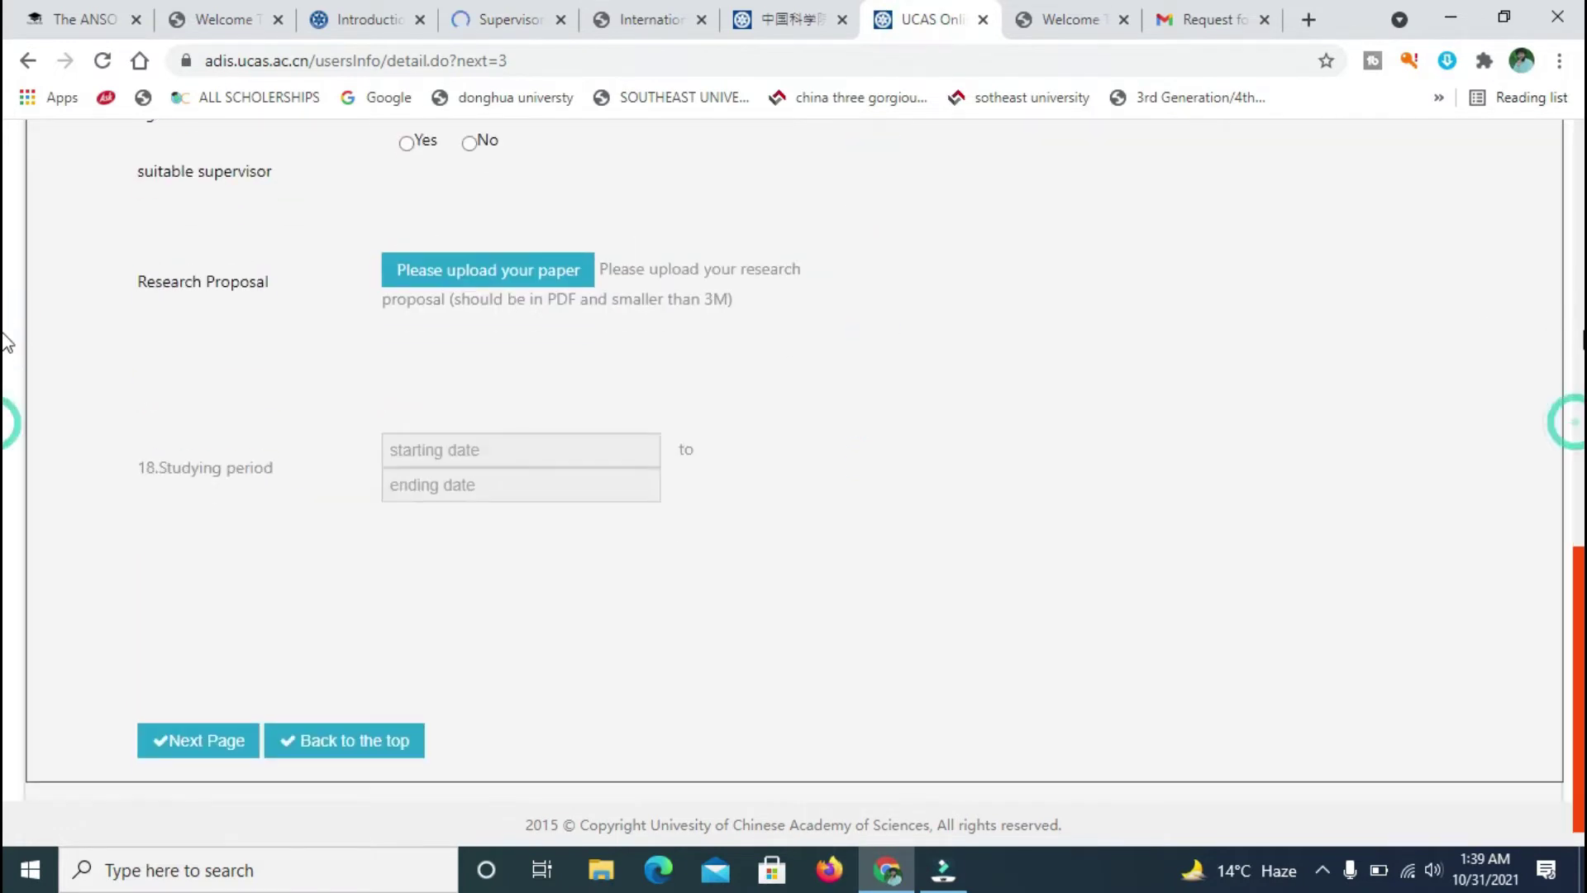
scroll(5, 339, "up", 7)
scroll(6, 273, "up", 2)
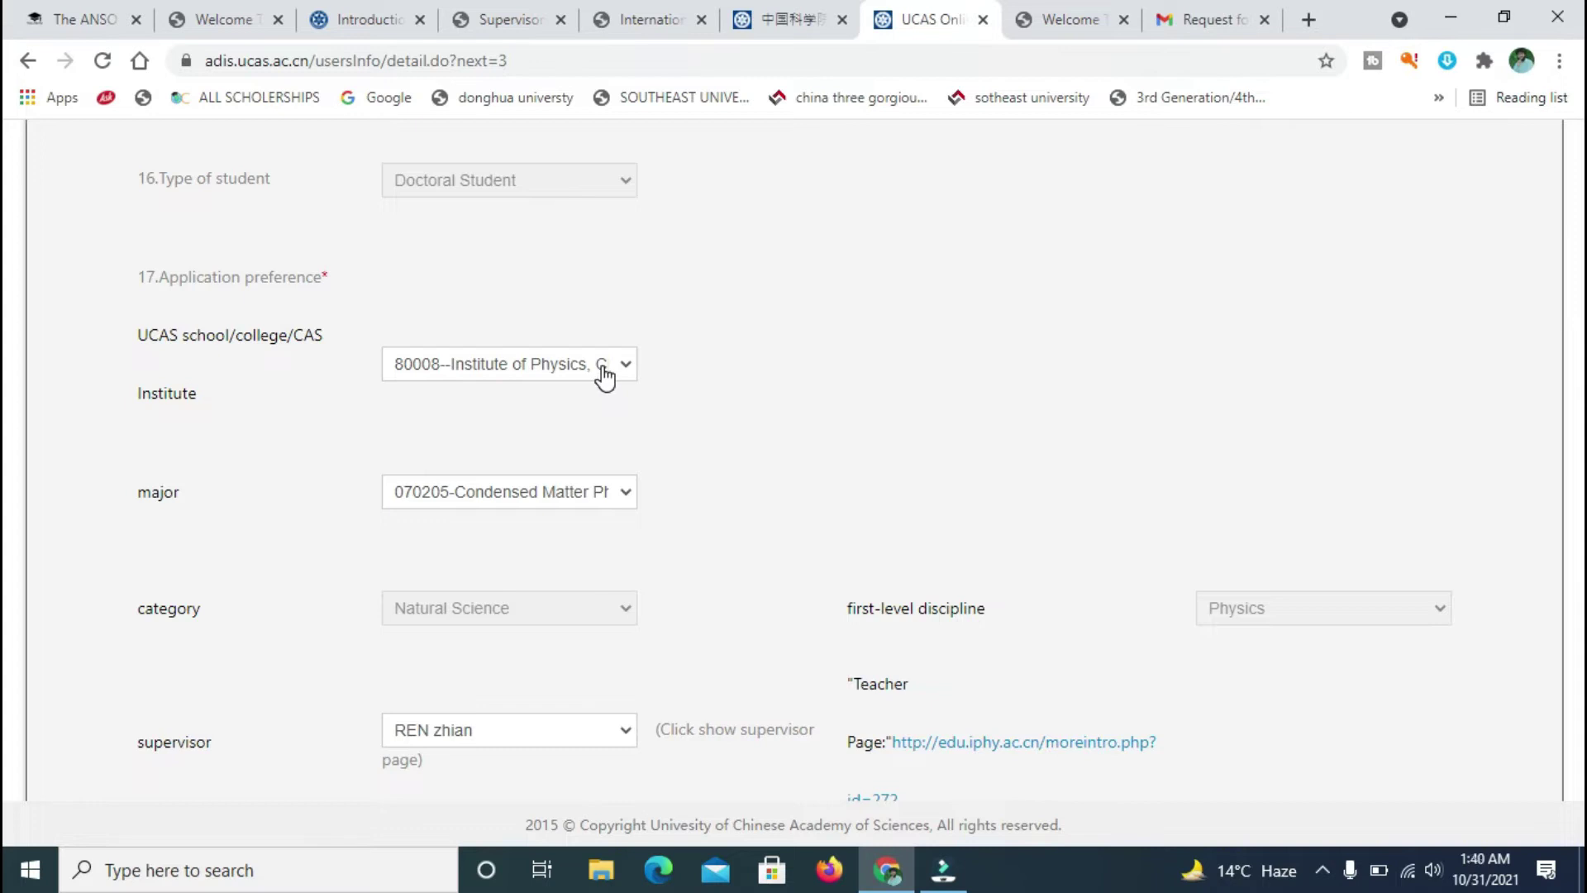
scroll(7, 368, "down", 2)
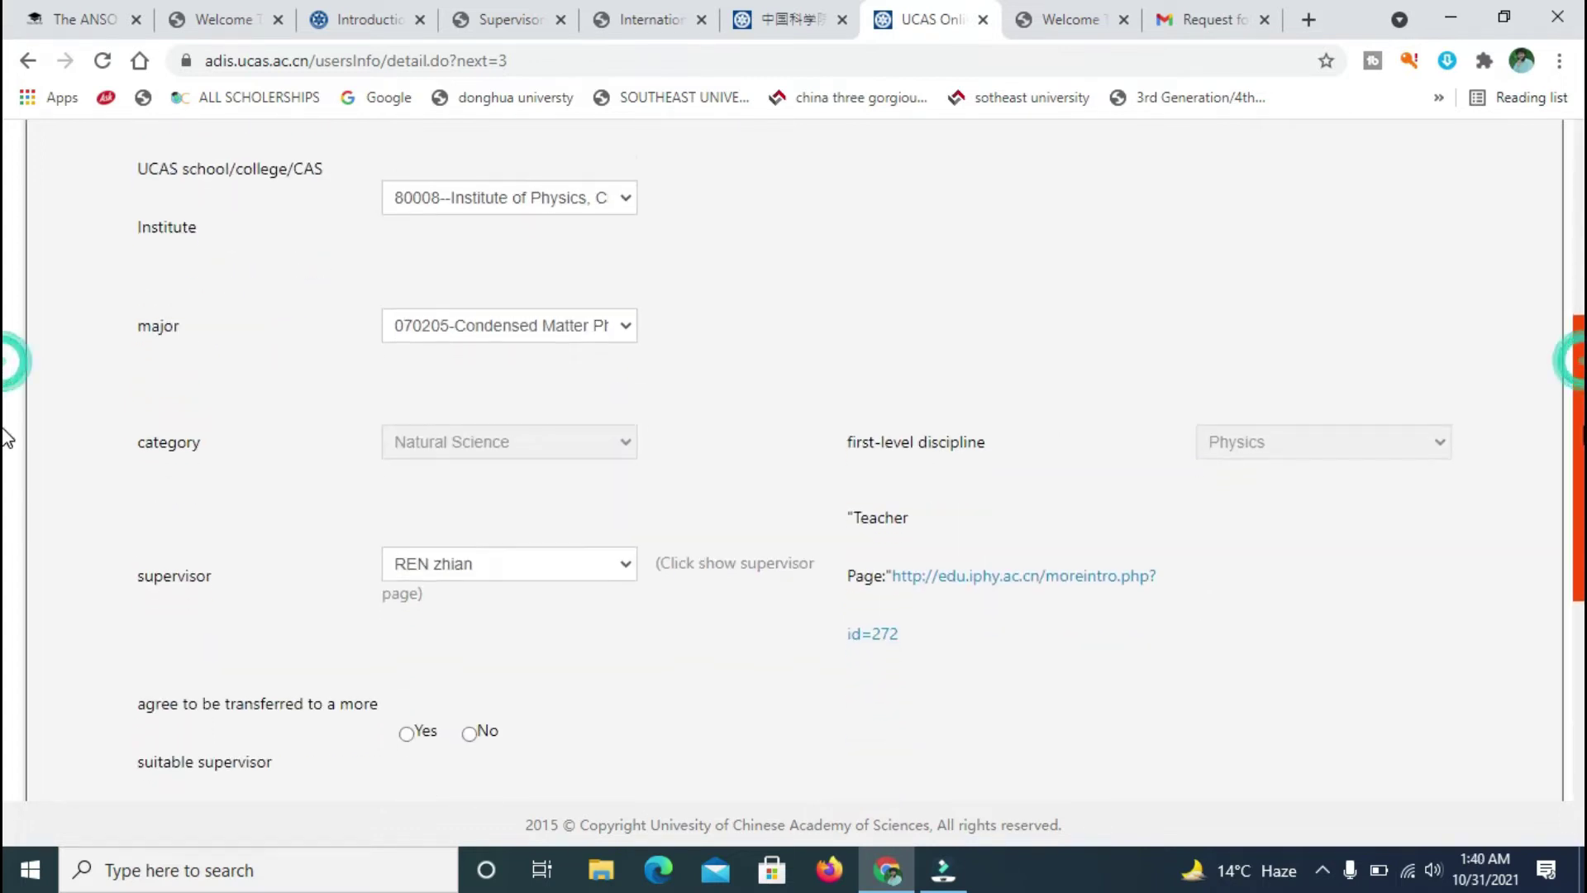
left_click(626, 571)
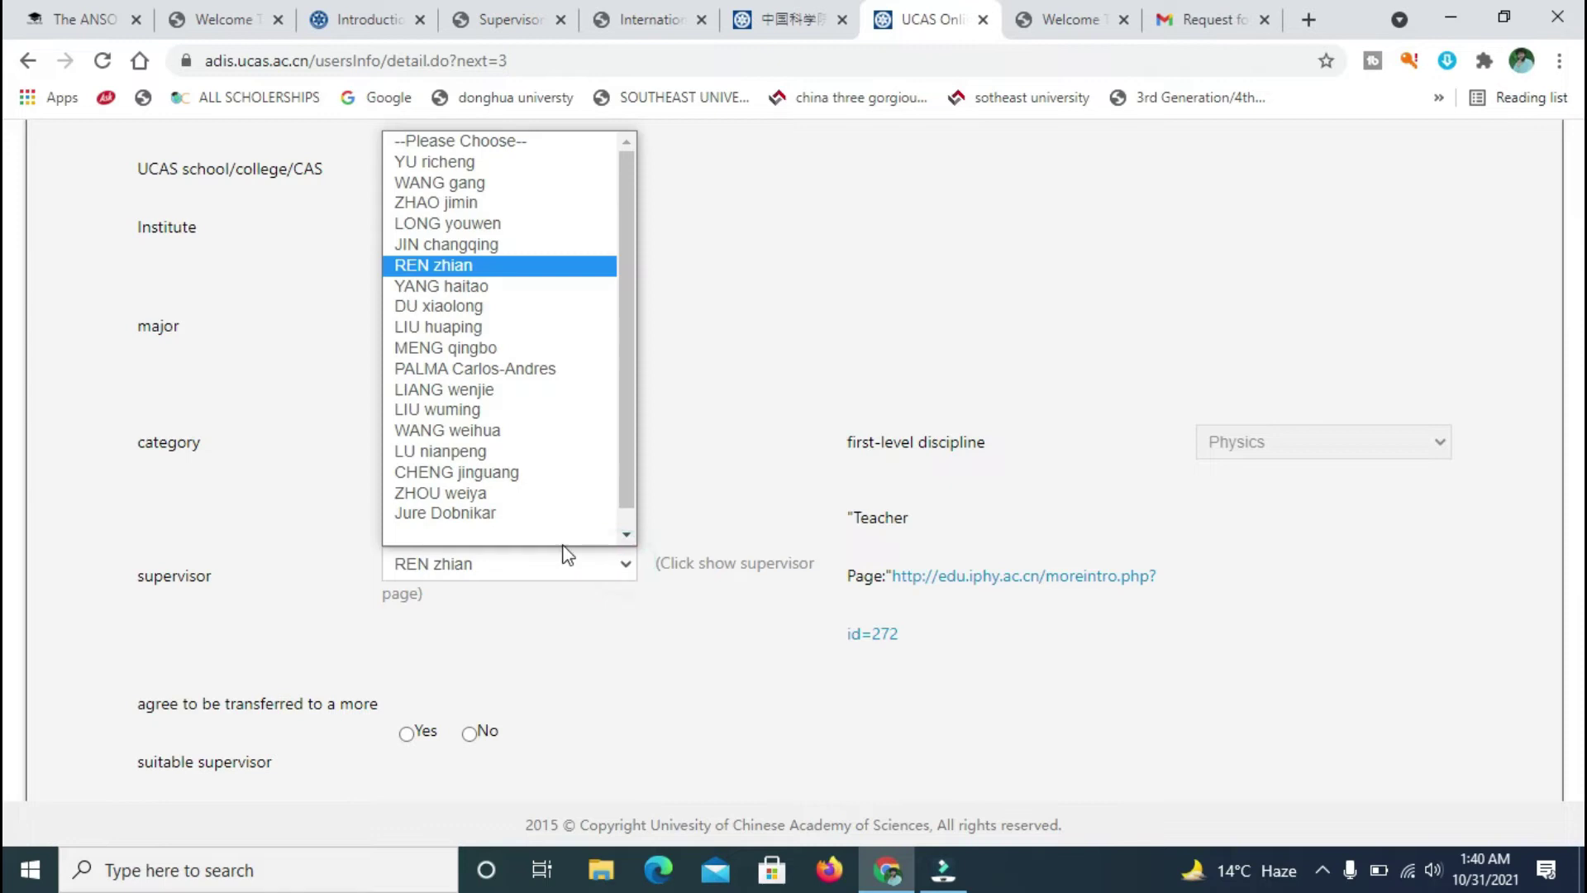
scroll(481, 315, "down", 1)
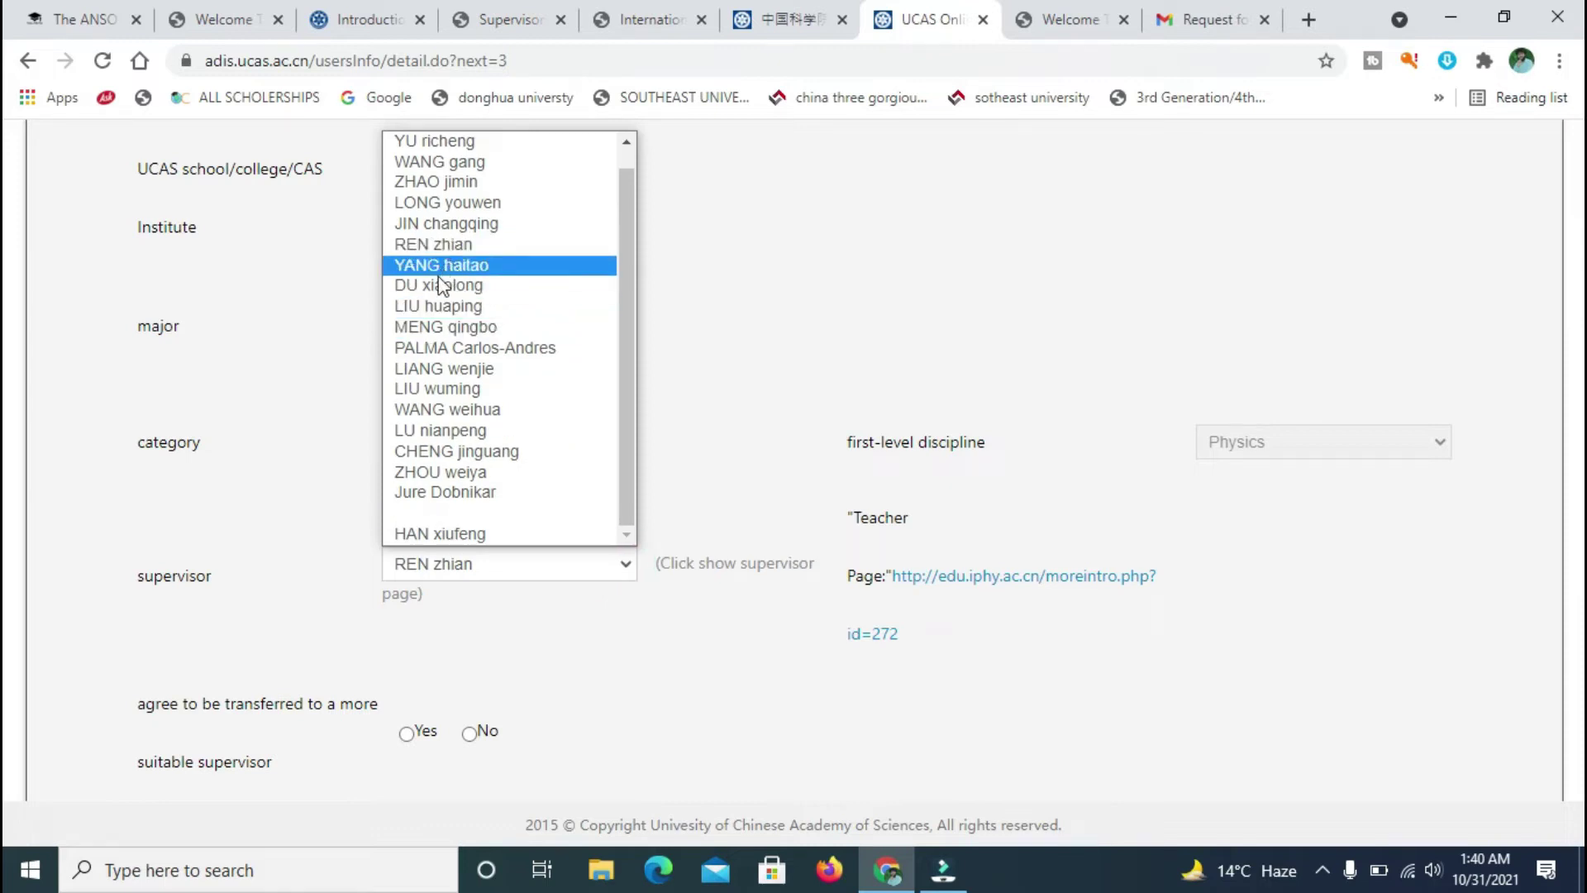
left_click(446, 243)
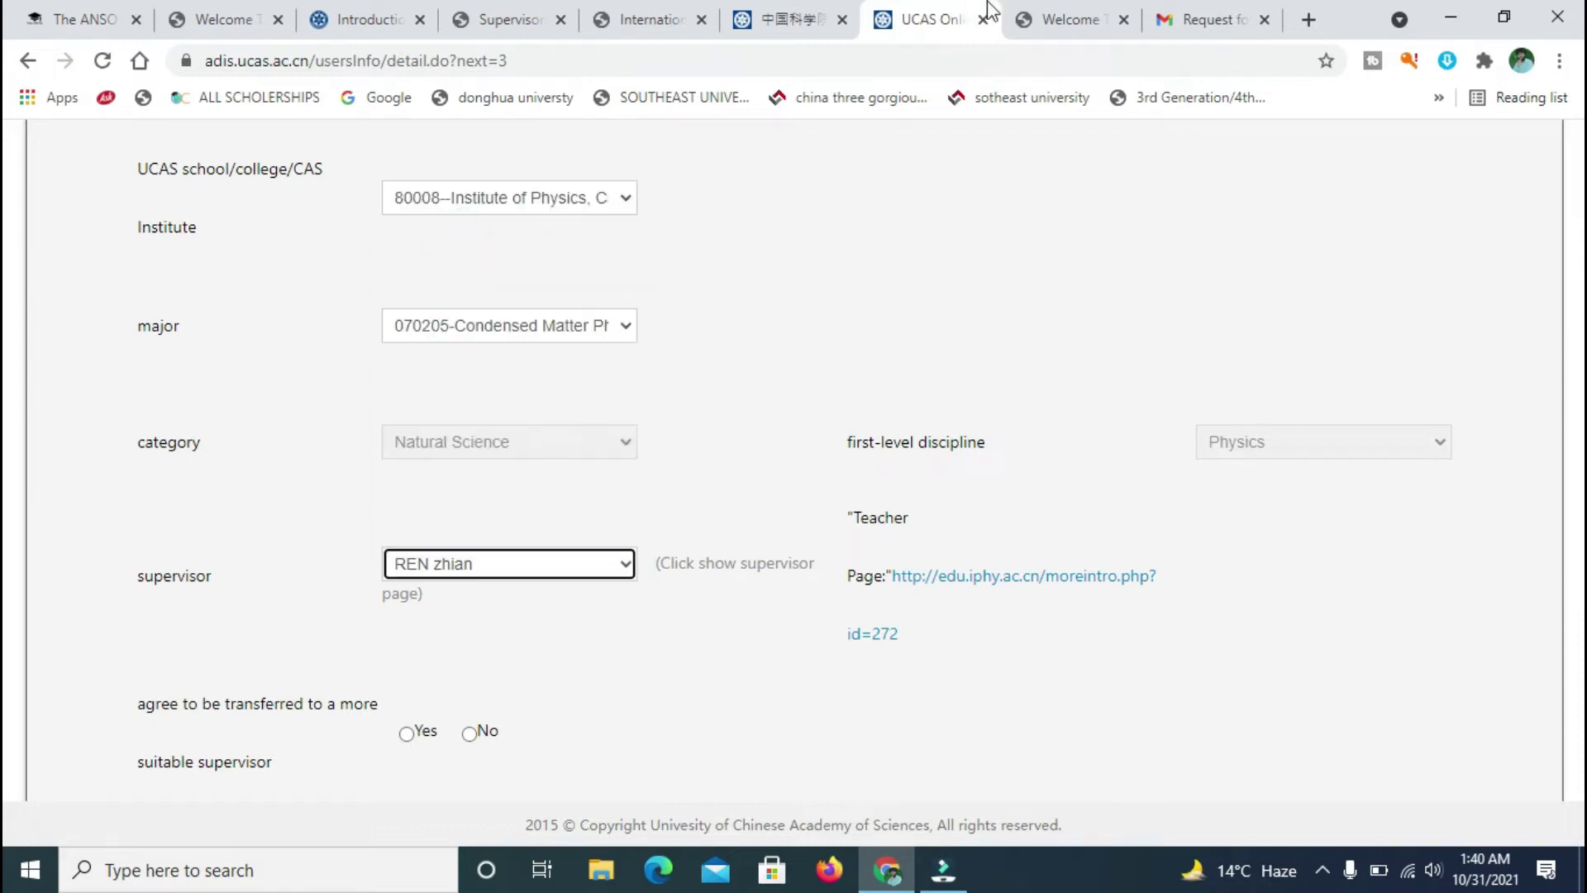
left_click(648, 10)
- Open the chosen supervisor's profile from the Supervisors list and translate it into English
left_click(785, 12)
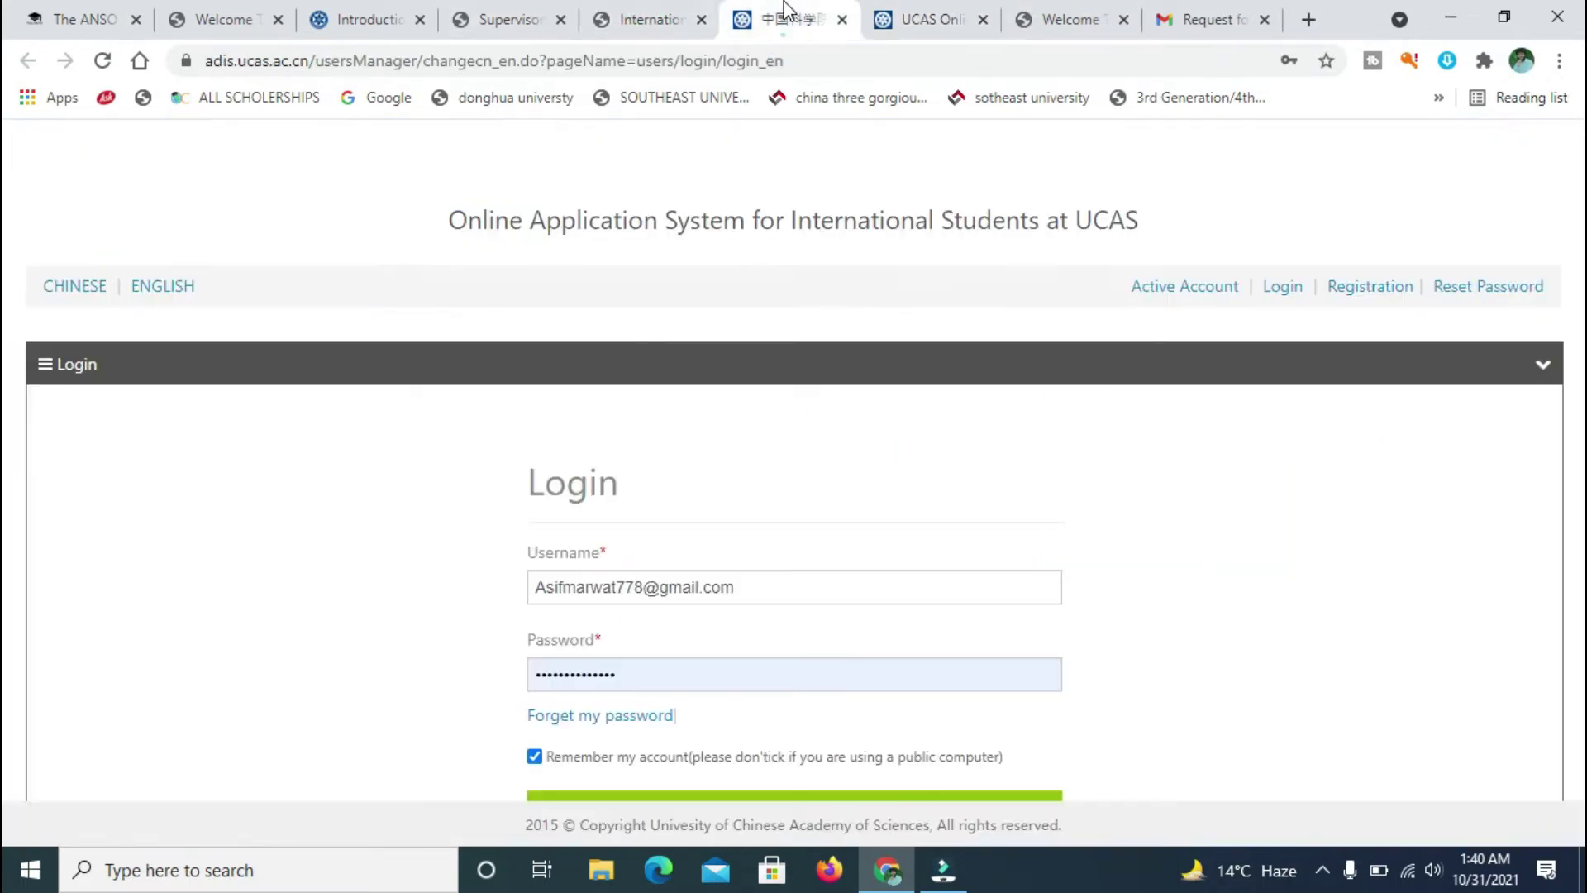
left_click(459, 17)
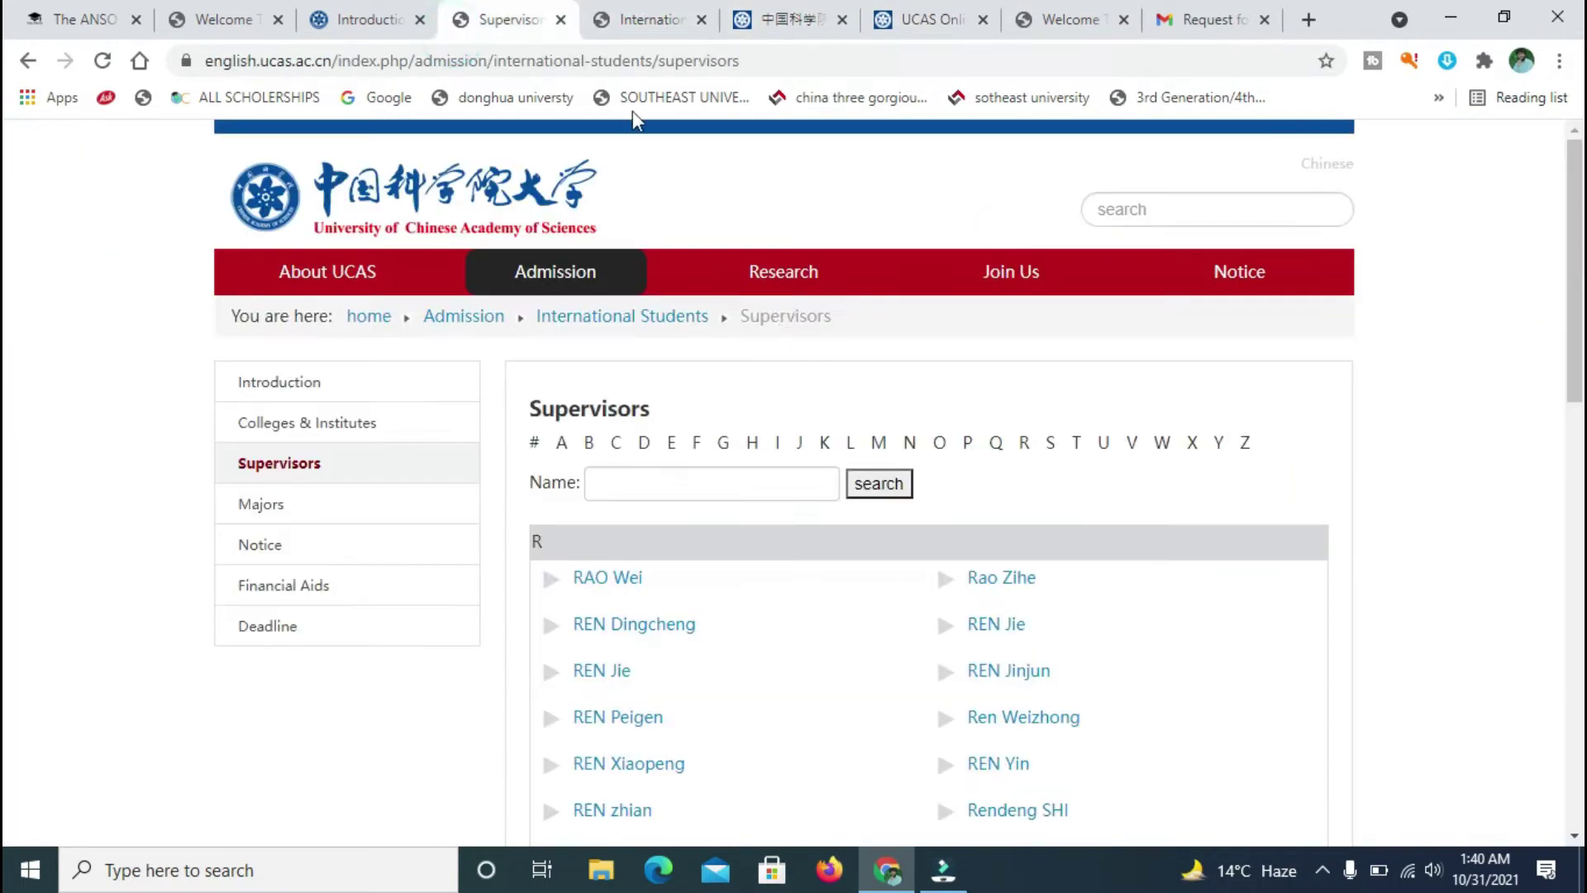
scroll(6, 405, "down", 3)
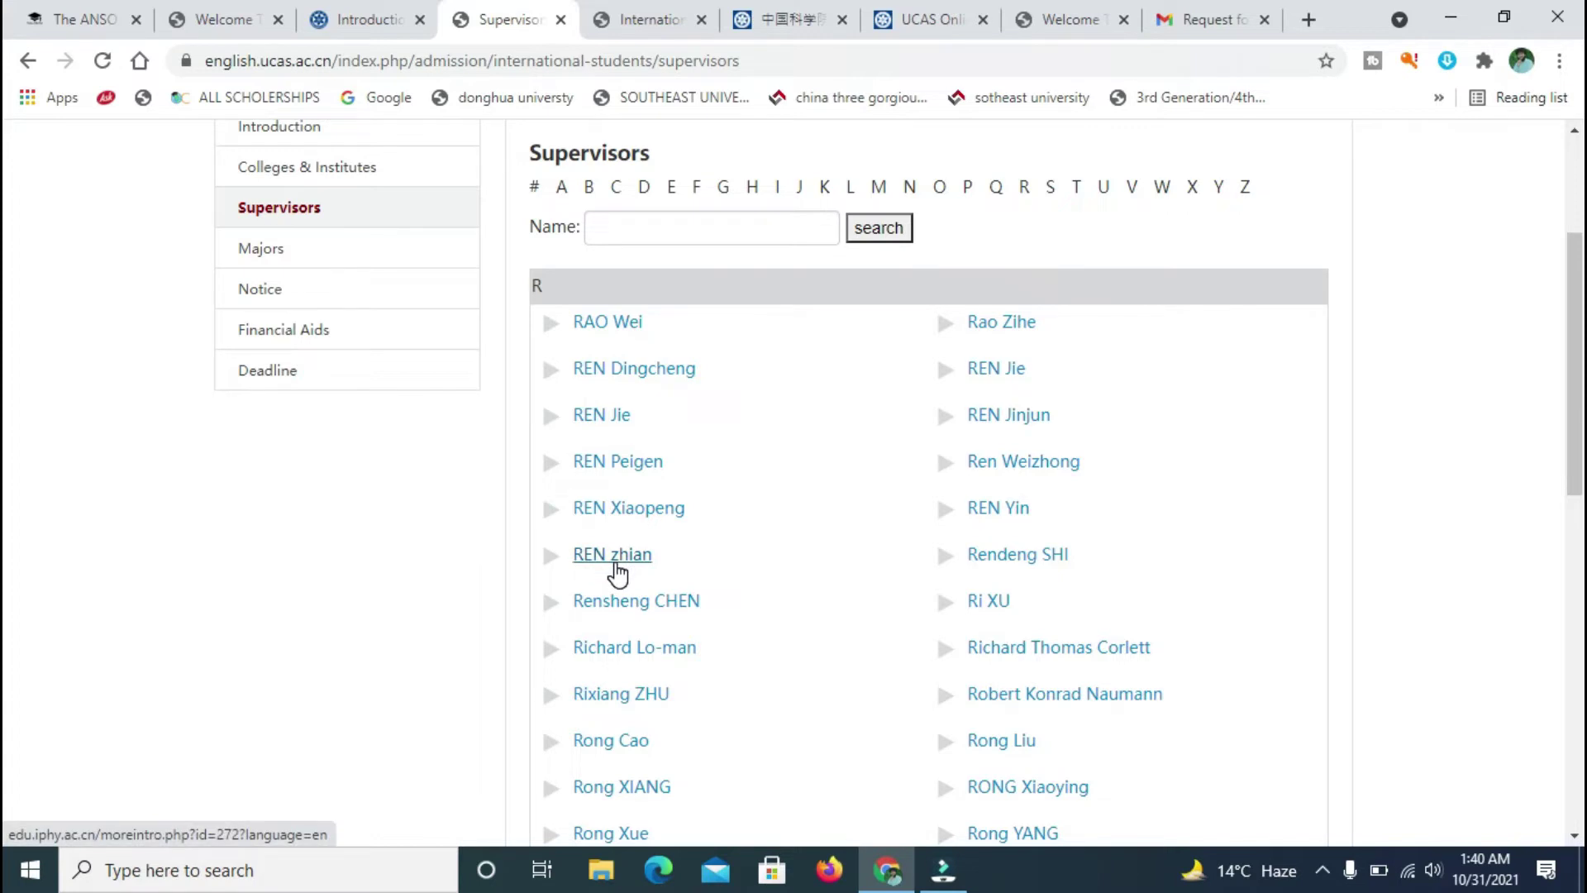
left_click(615, 562)
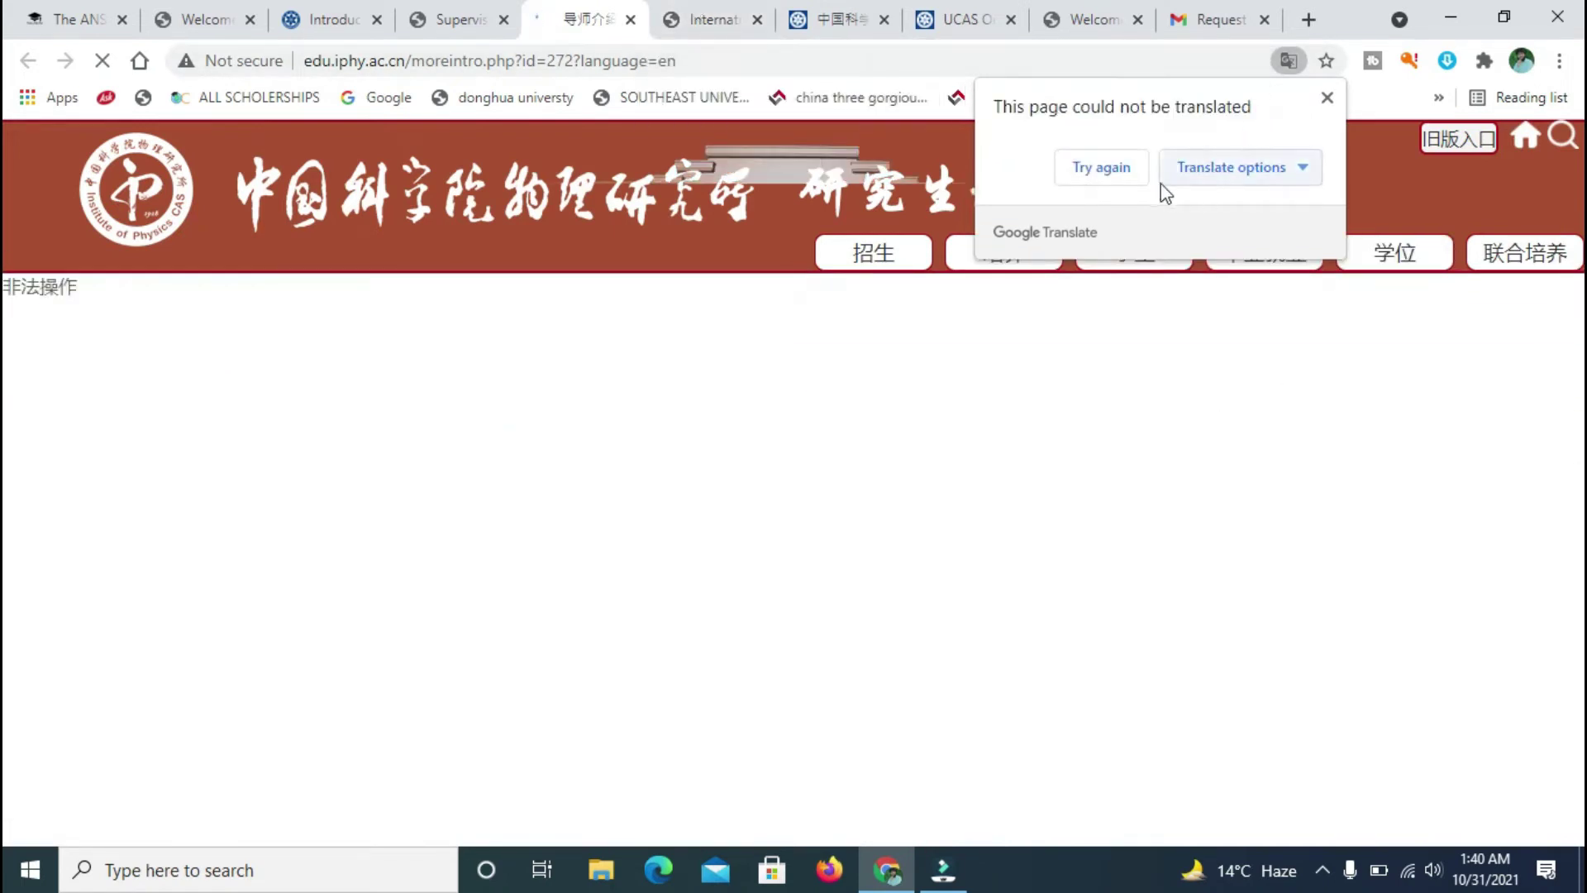
left_click(1102, 169)
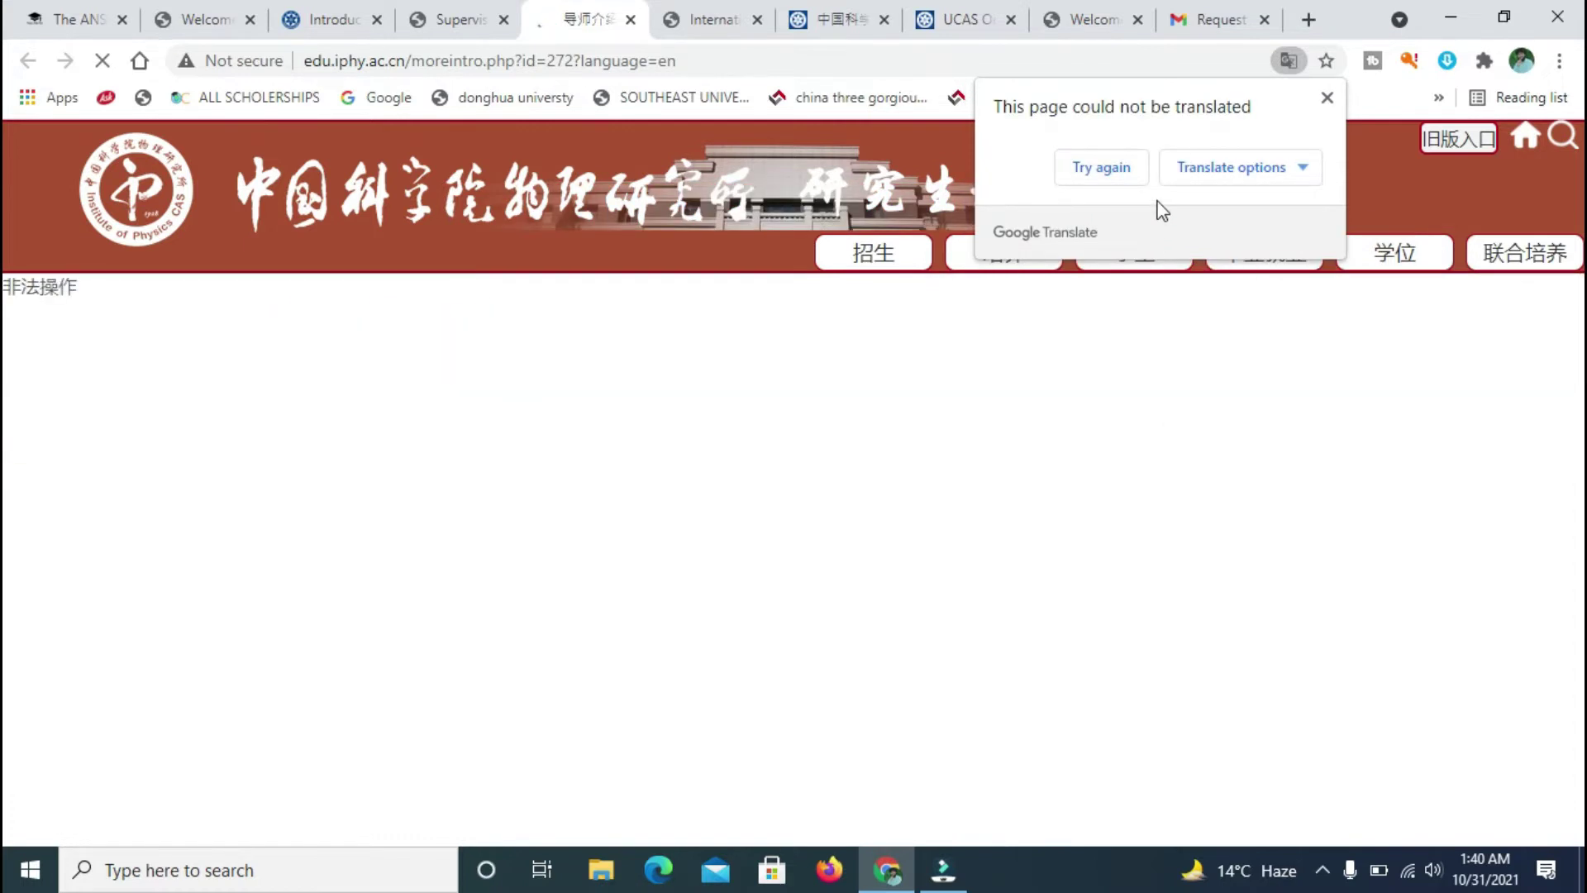
left_click(1124, 172)
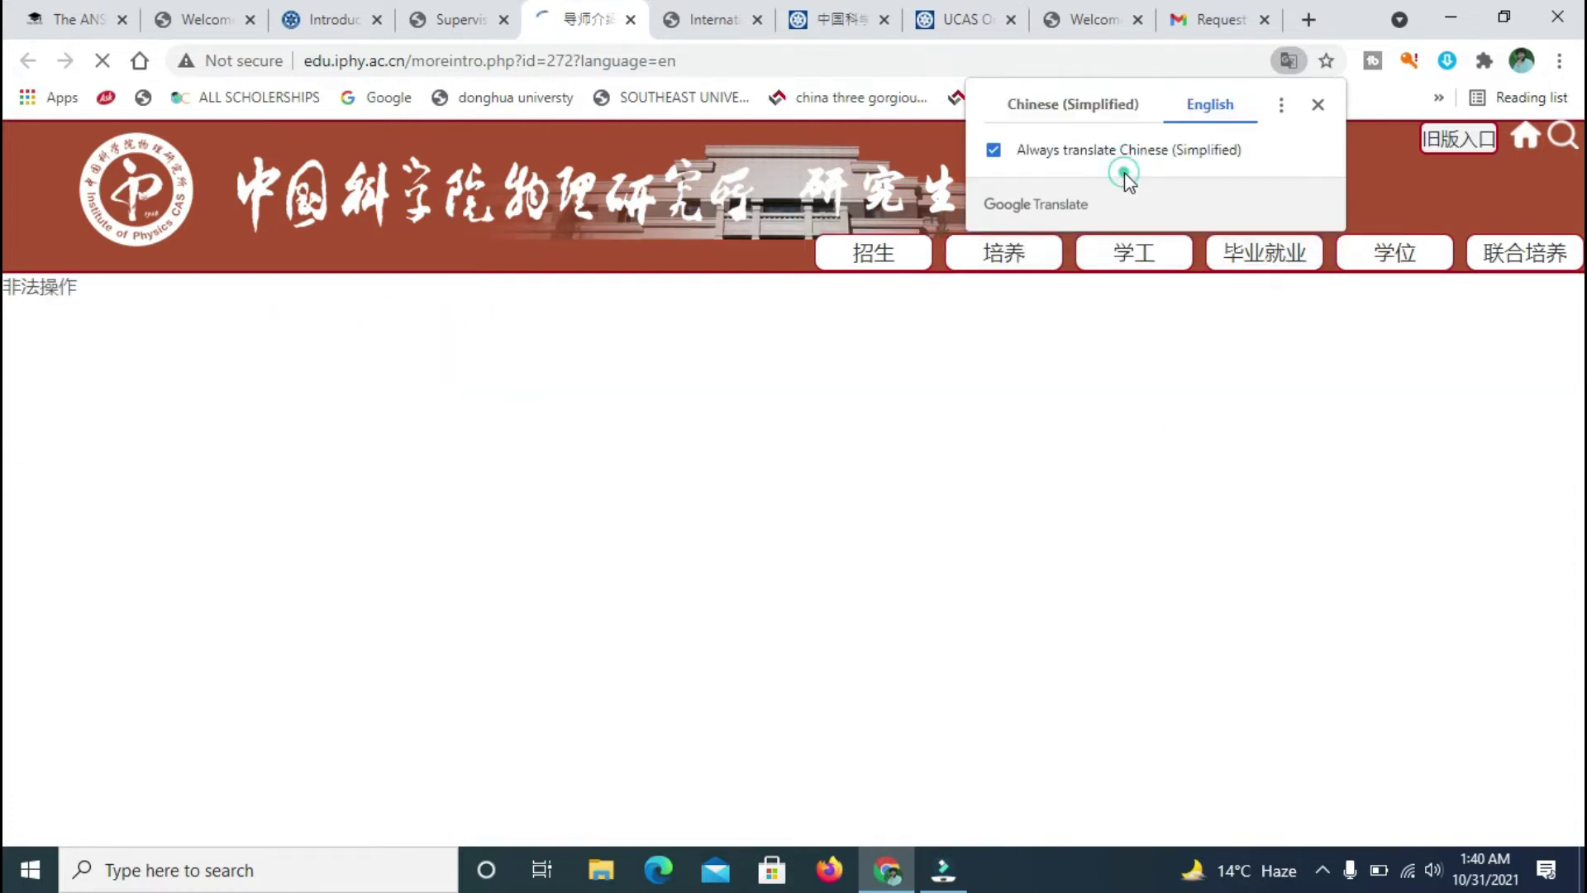
left_click(1318, 104)
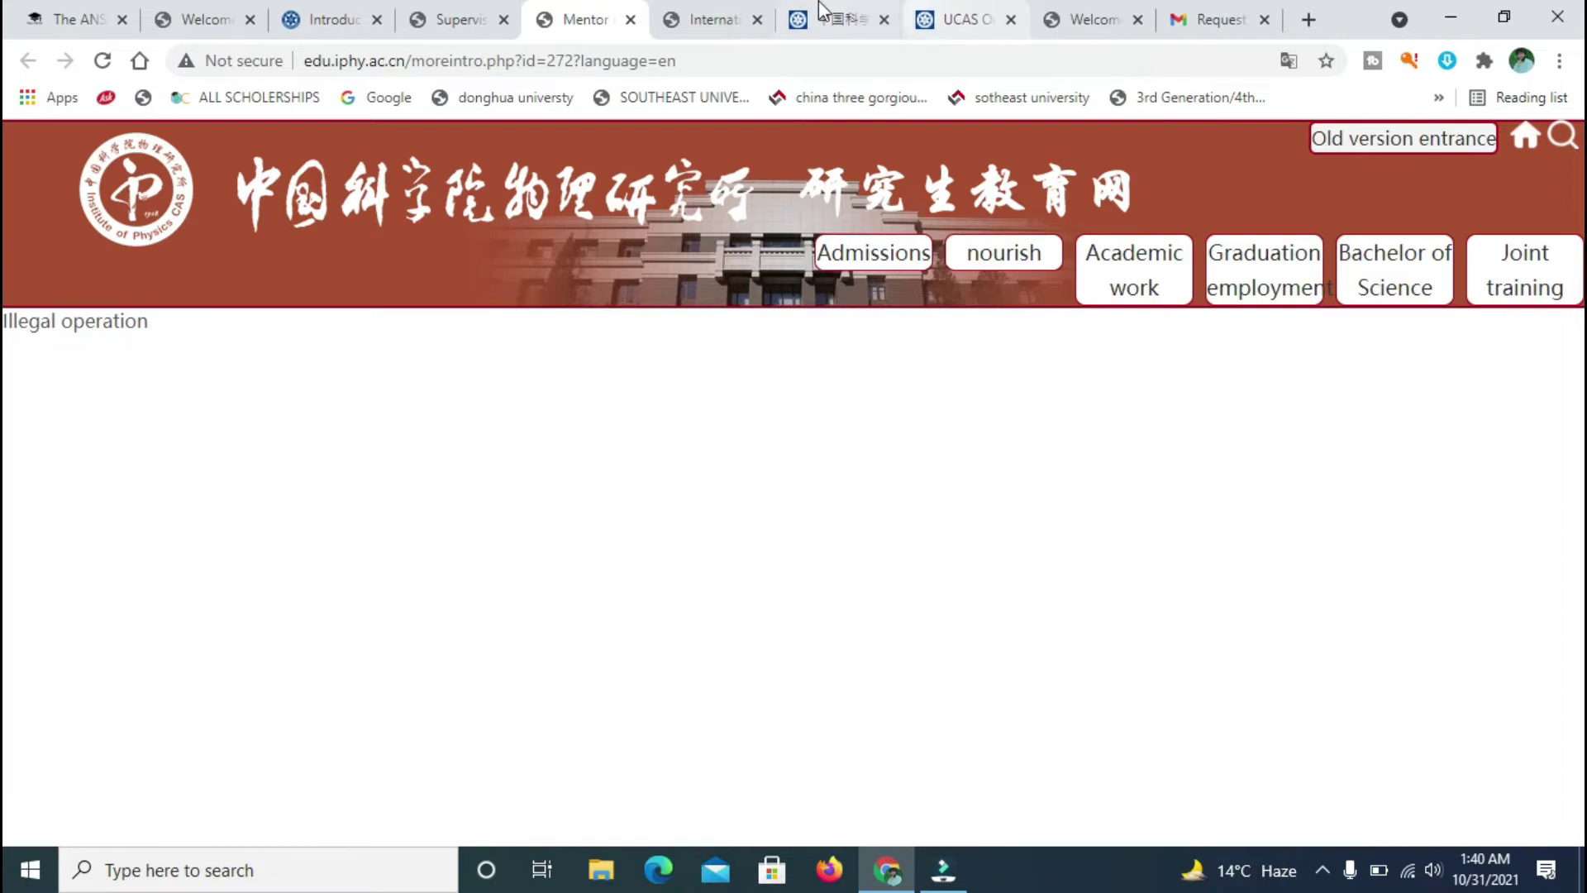
- Go back to the UCAS application form tab
left_click(708, 8)
left_click(637, 11)
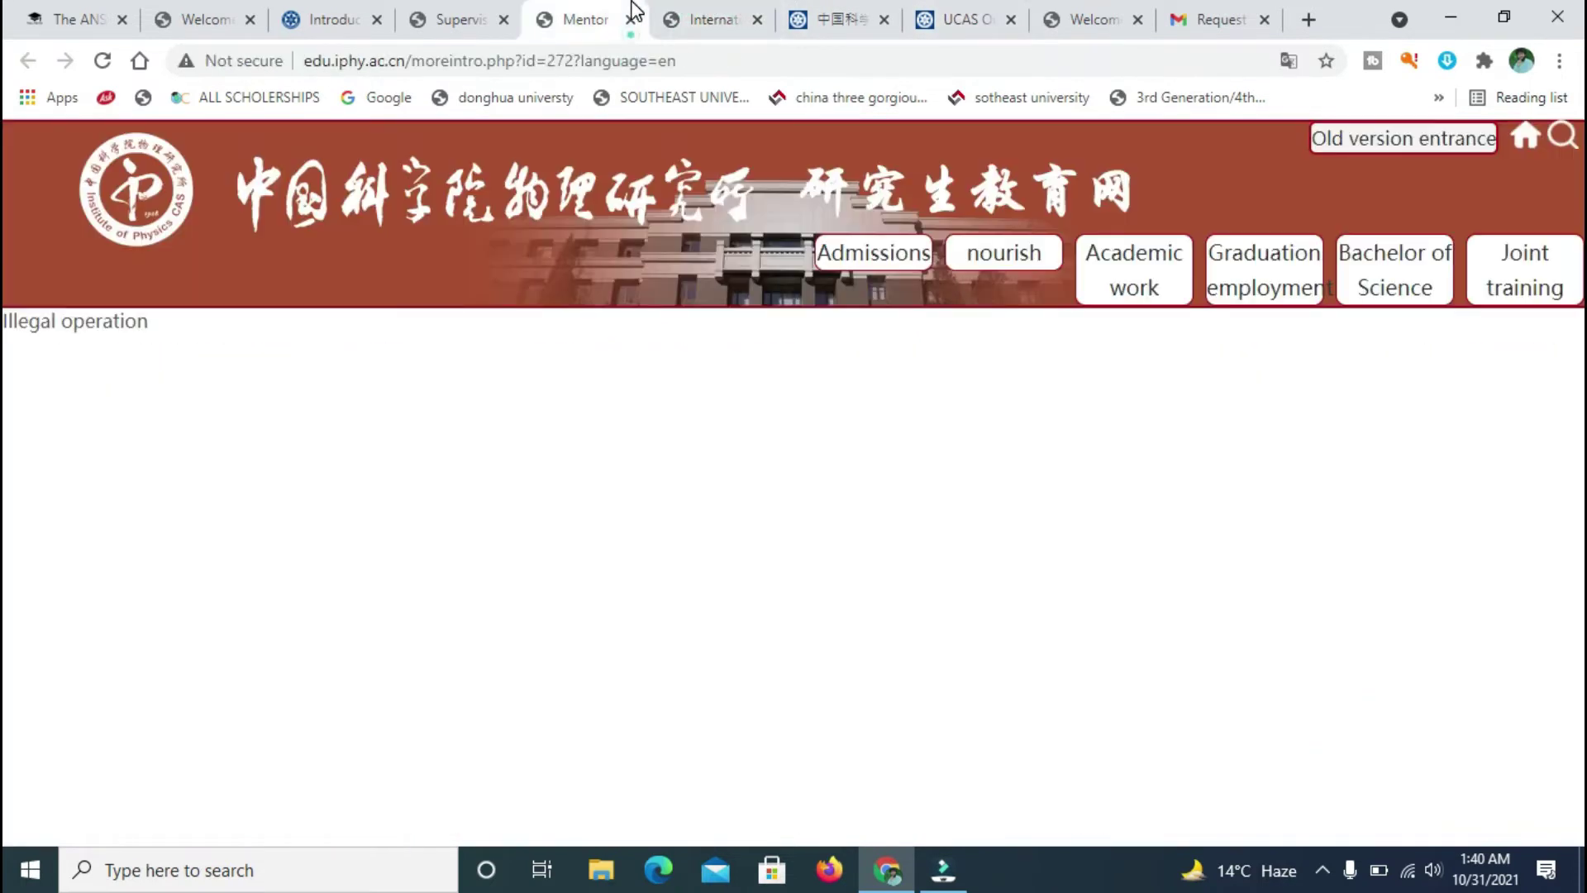
left_click(974, 12)
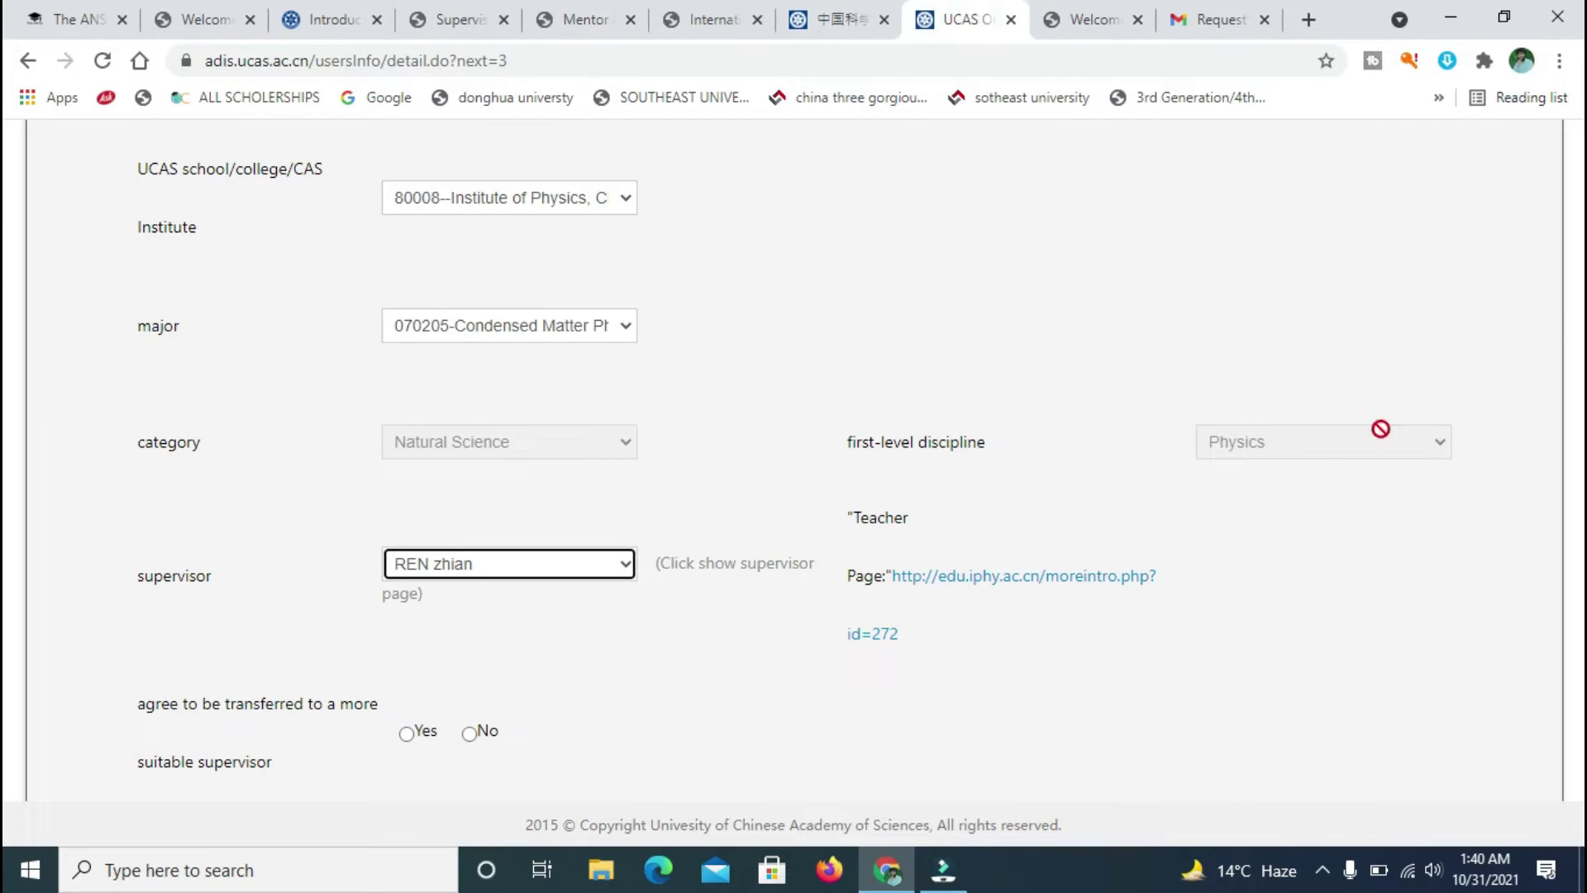
- Answer Yes to transfer to a more suitable supervisor and bring up the research proposal upload window
scroll(8, 463, "down", 4)
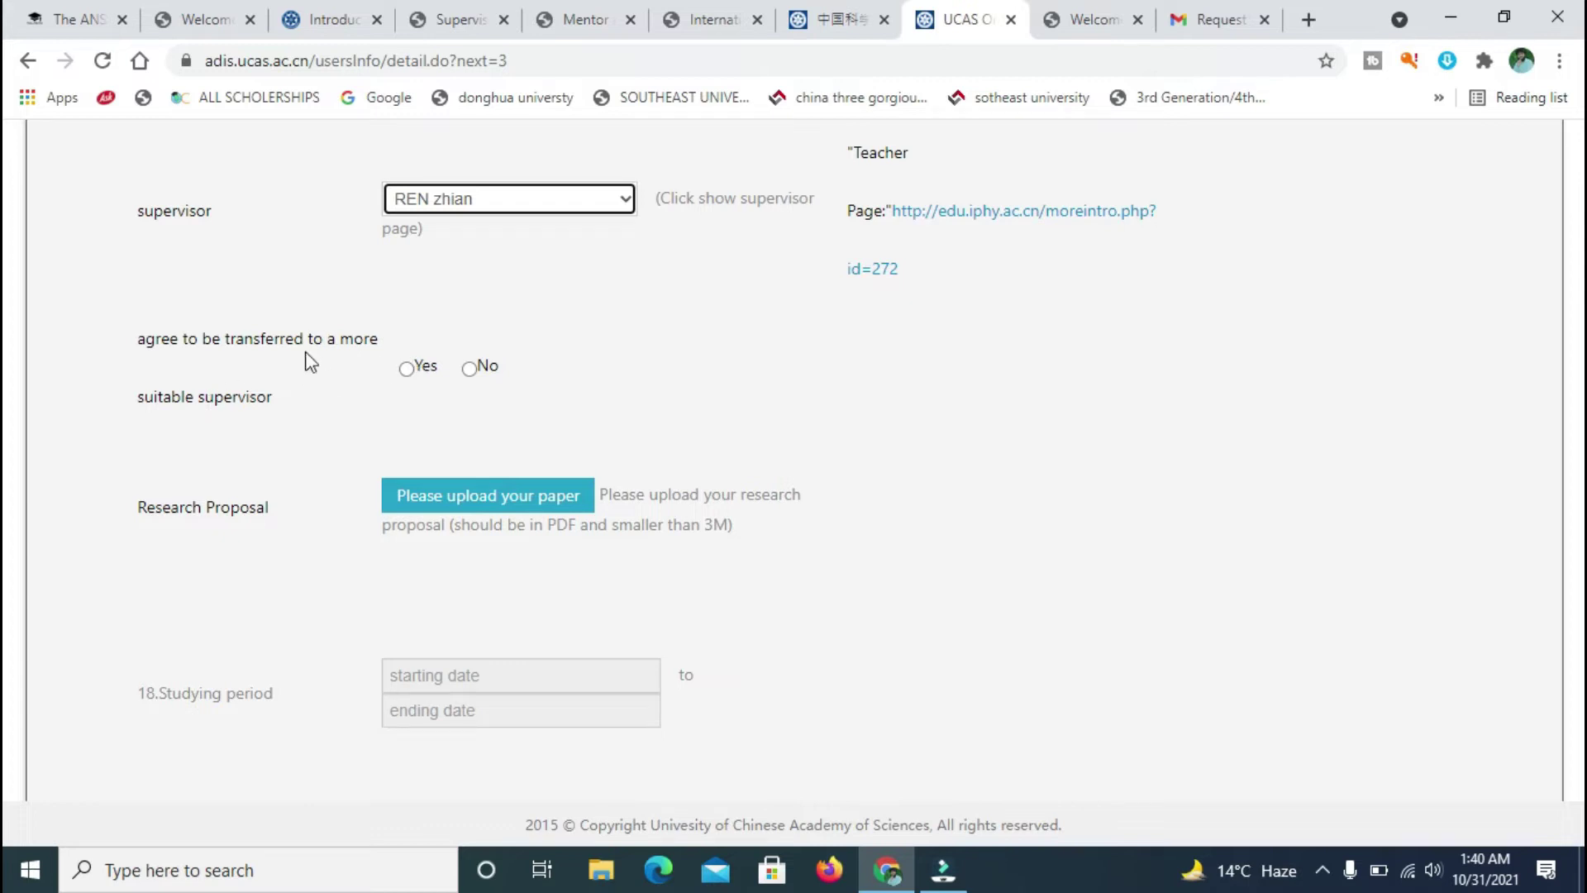
left_click(282, 398)
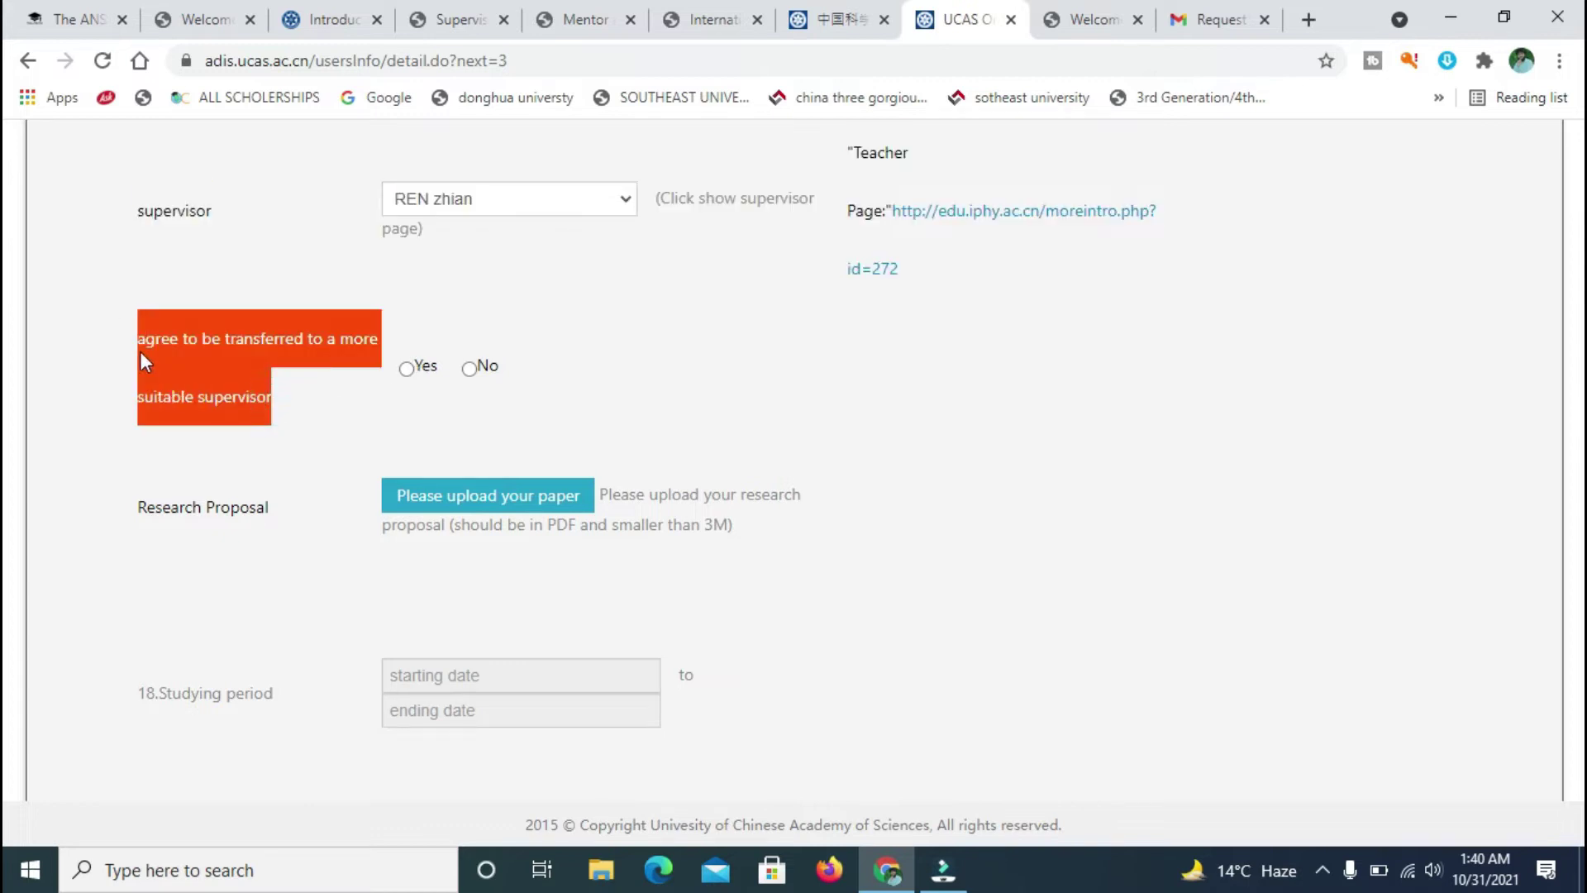
left_click(287, 397)
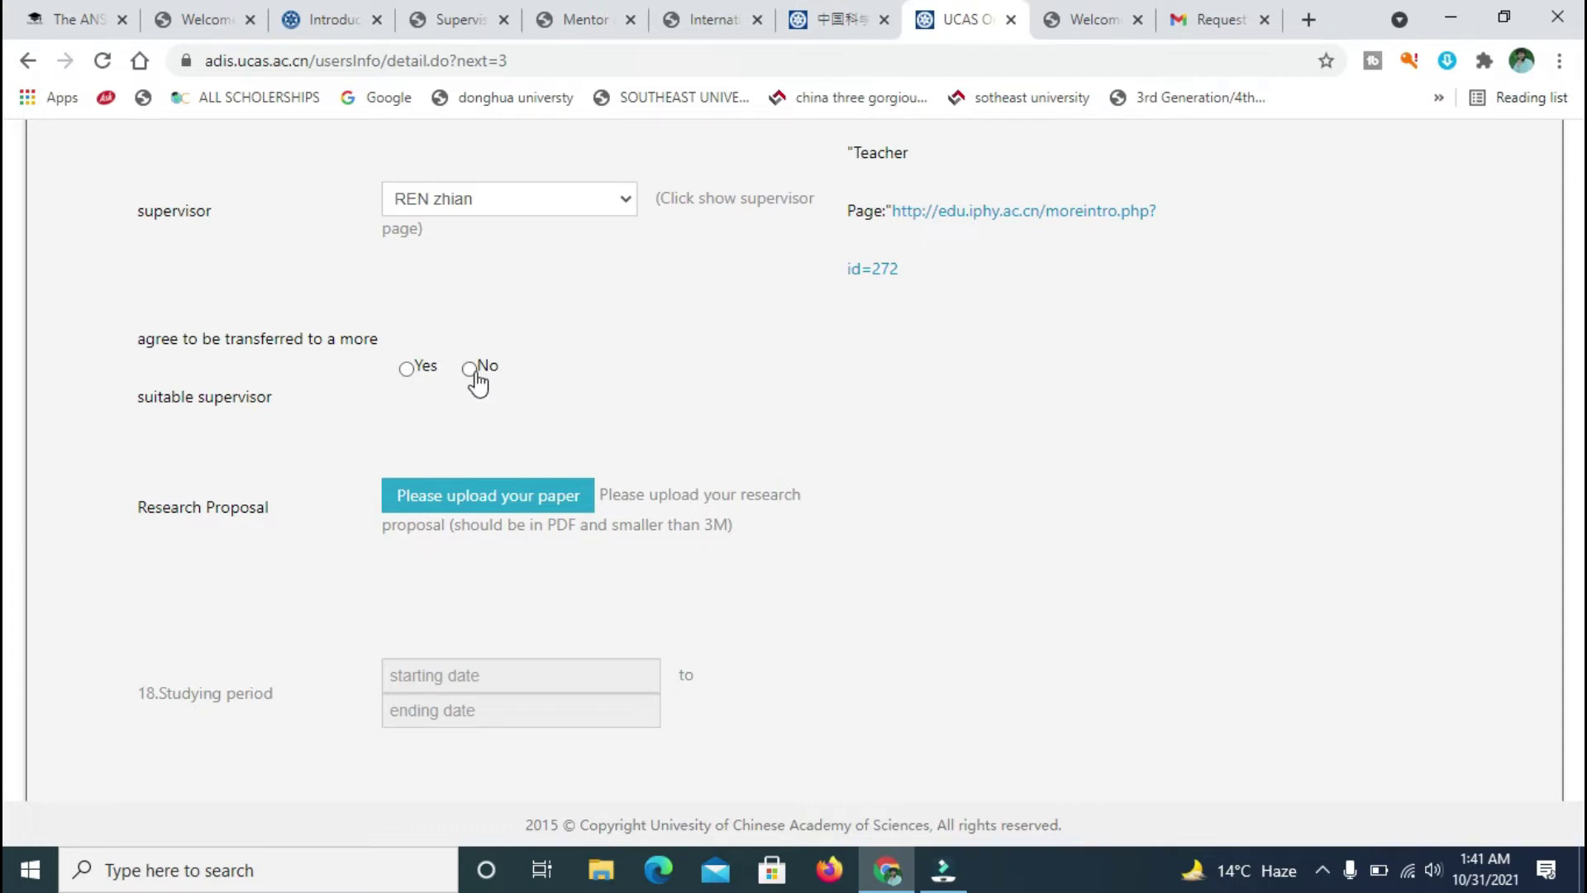
left_click(406, 370)
scroll(5, 636, "down", 1)
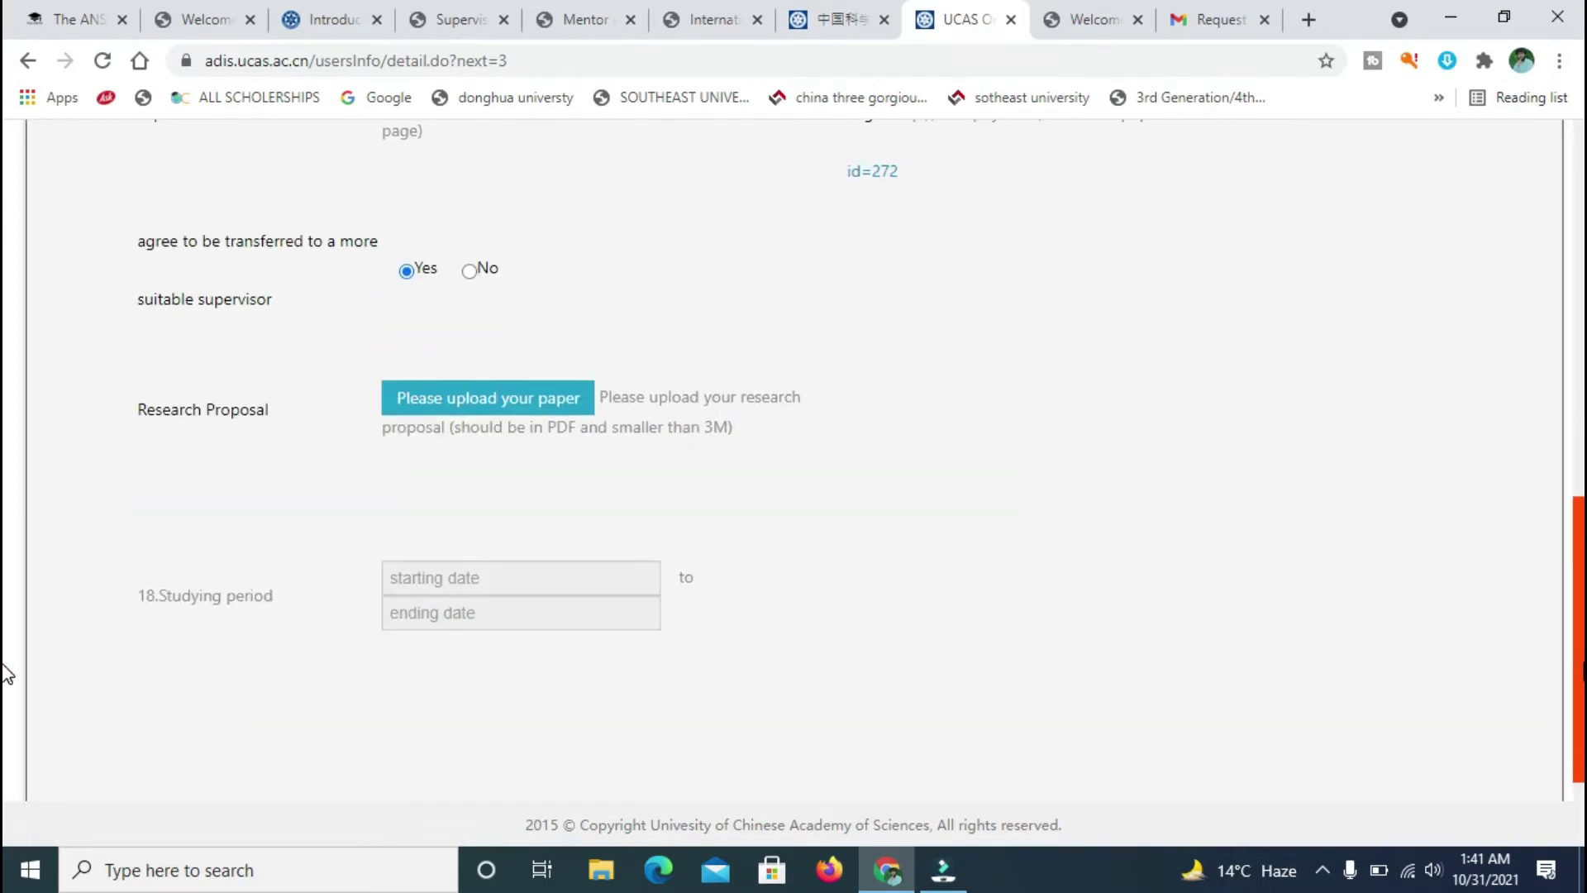
left_click(538, 408)
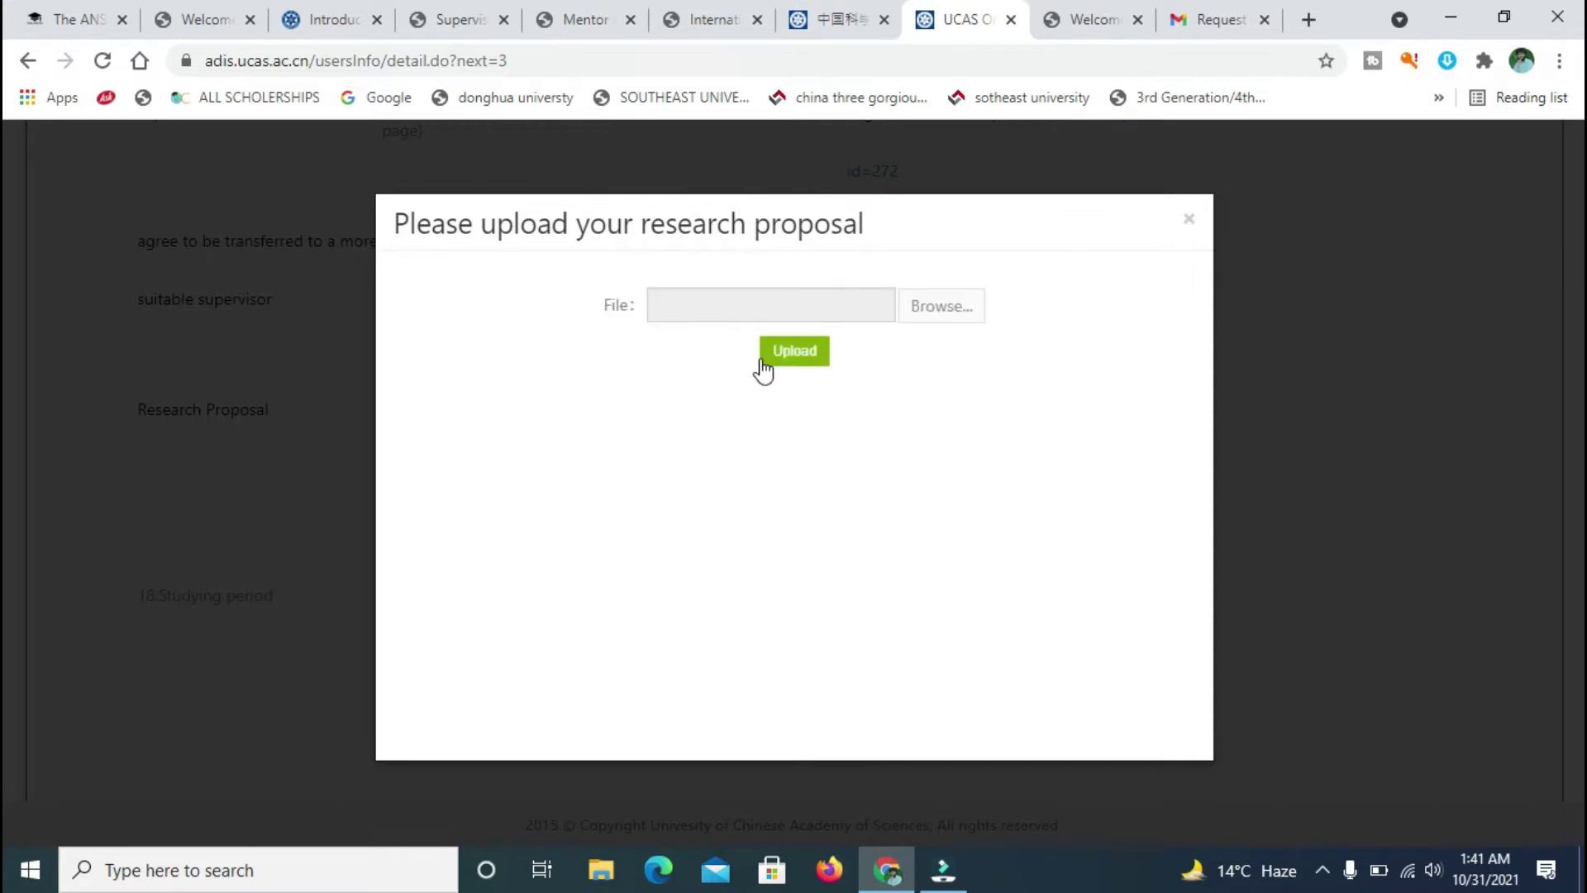
- Pick Research Paper.pdf from the computer and upload it as the research proposal
left_click(794, 354)
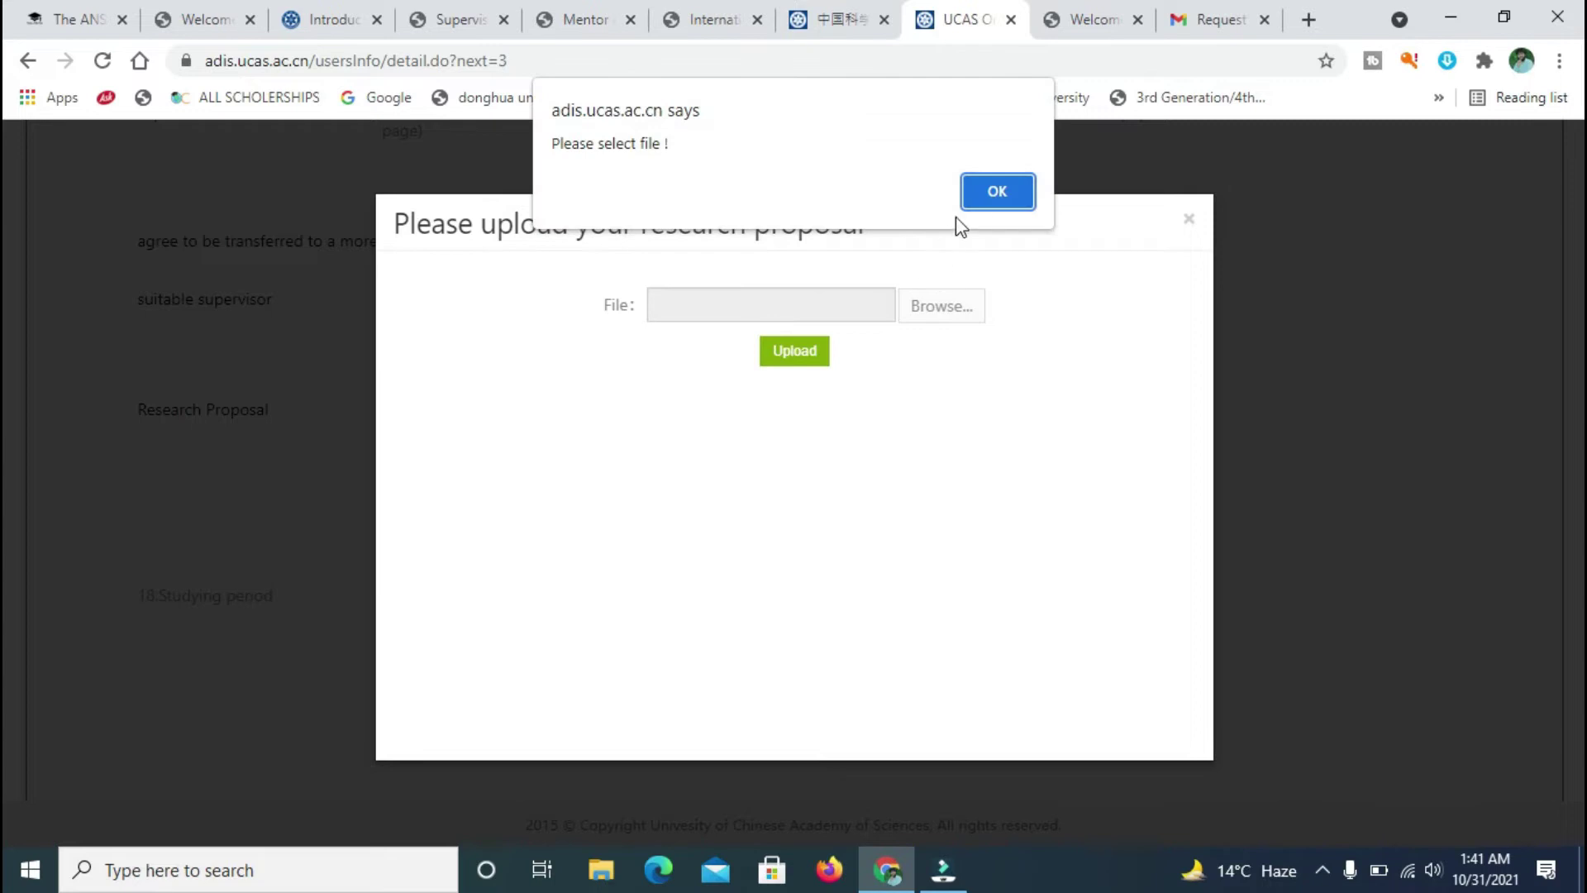
left_click(984, 207)
left_click(941, 322)
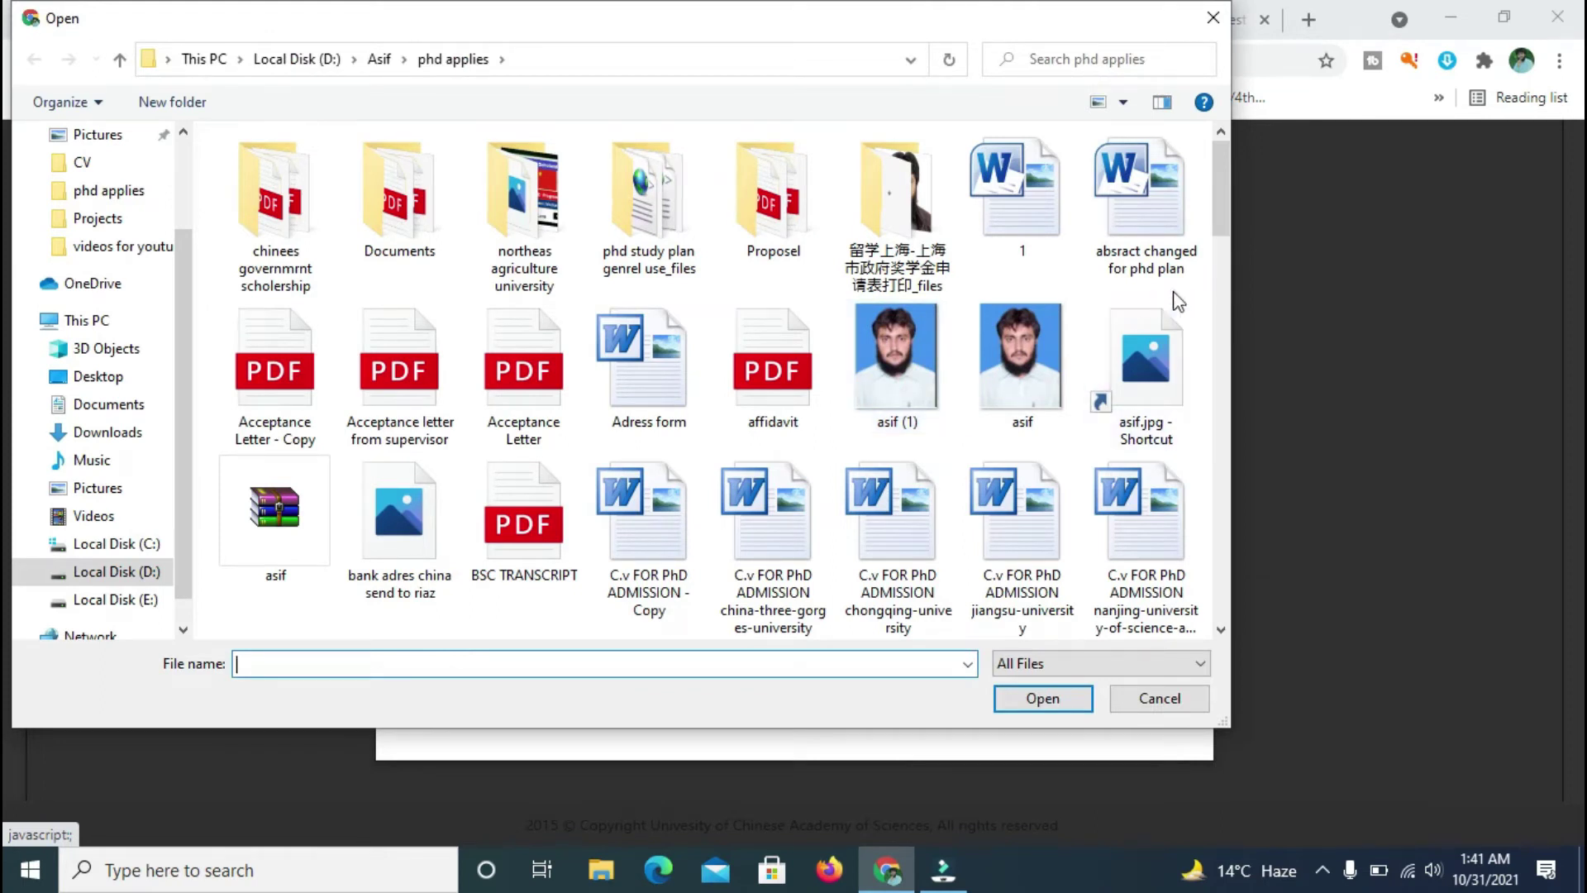
left_click_drag(1224, 209, 1227, 364)
left_click(772, 659)
left_click(735, 666)
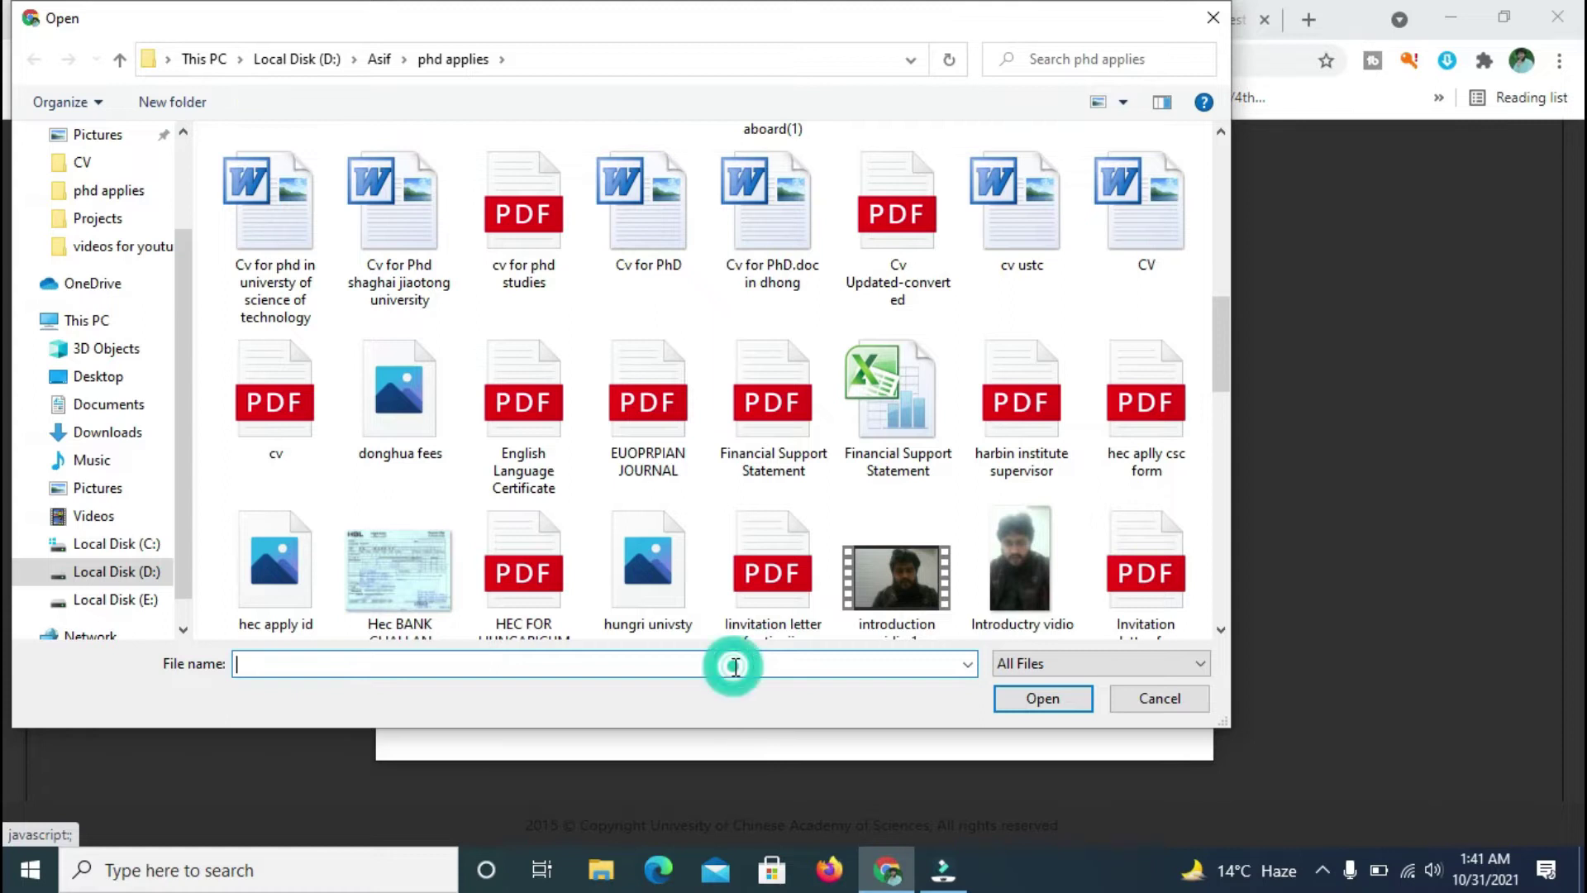
type("res")
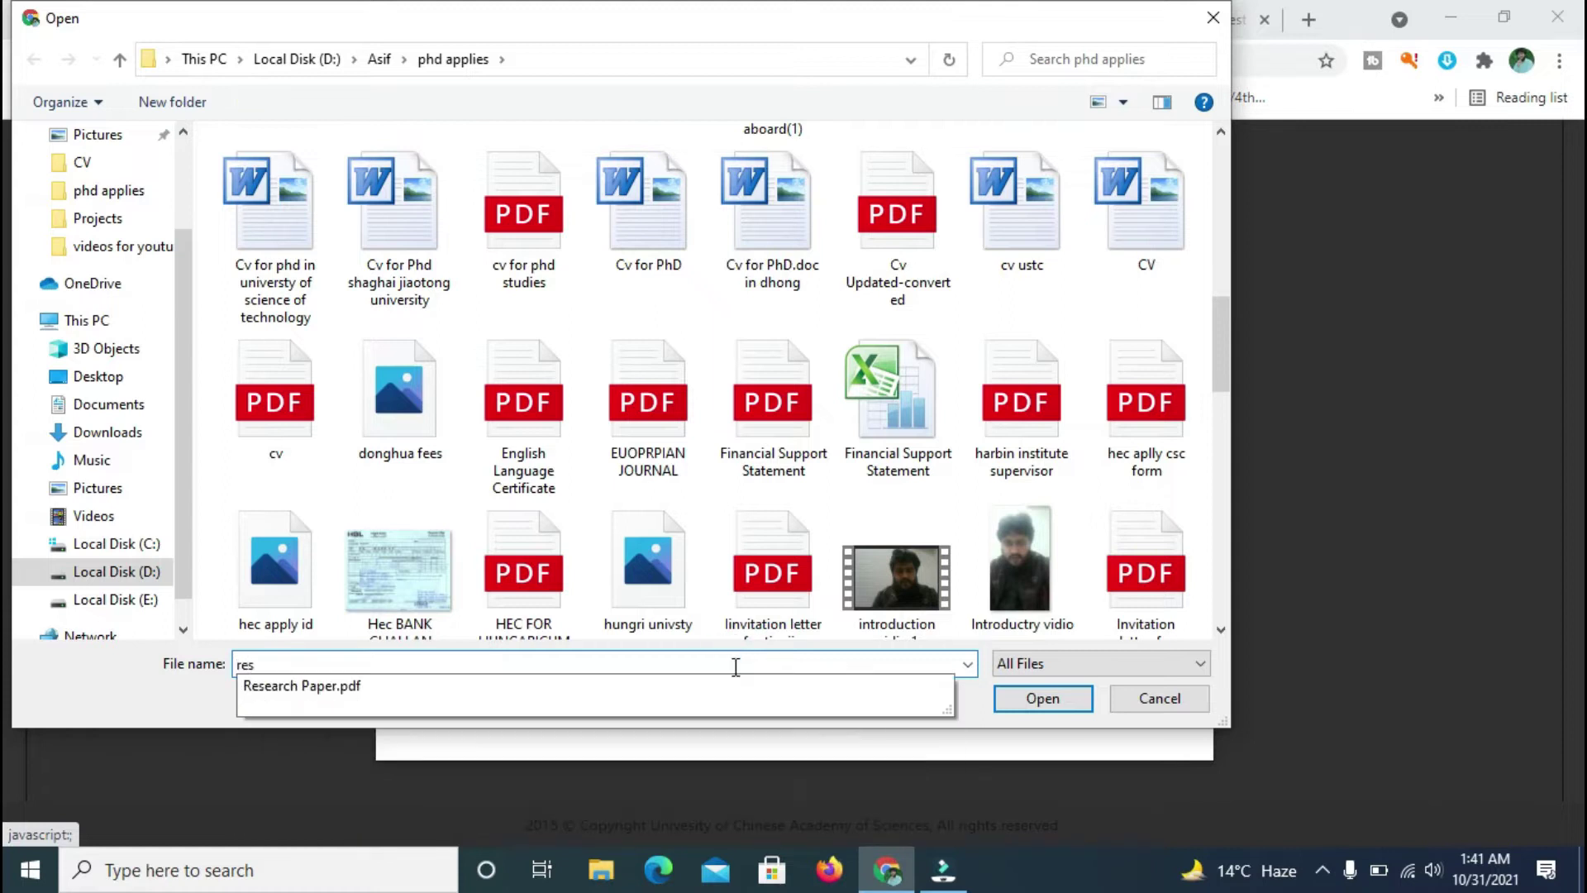
left_click(676, 693)
left_click(1016, 704)
left_click(800, 354)
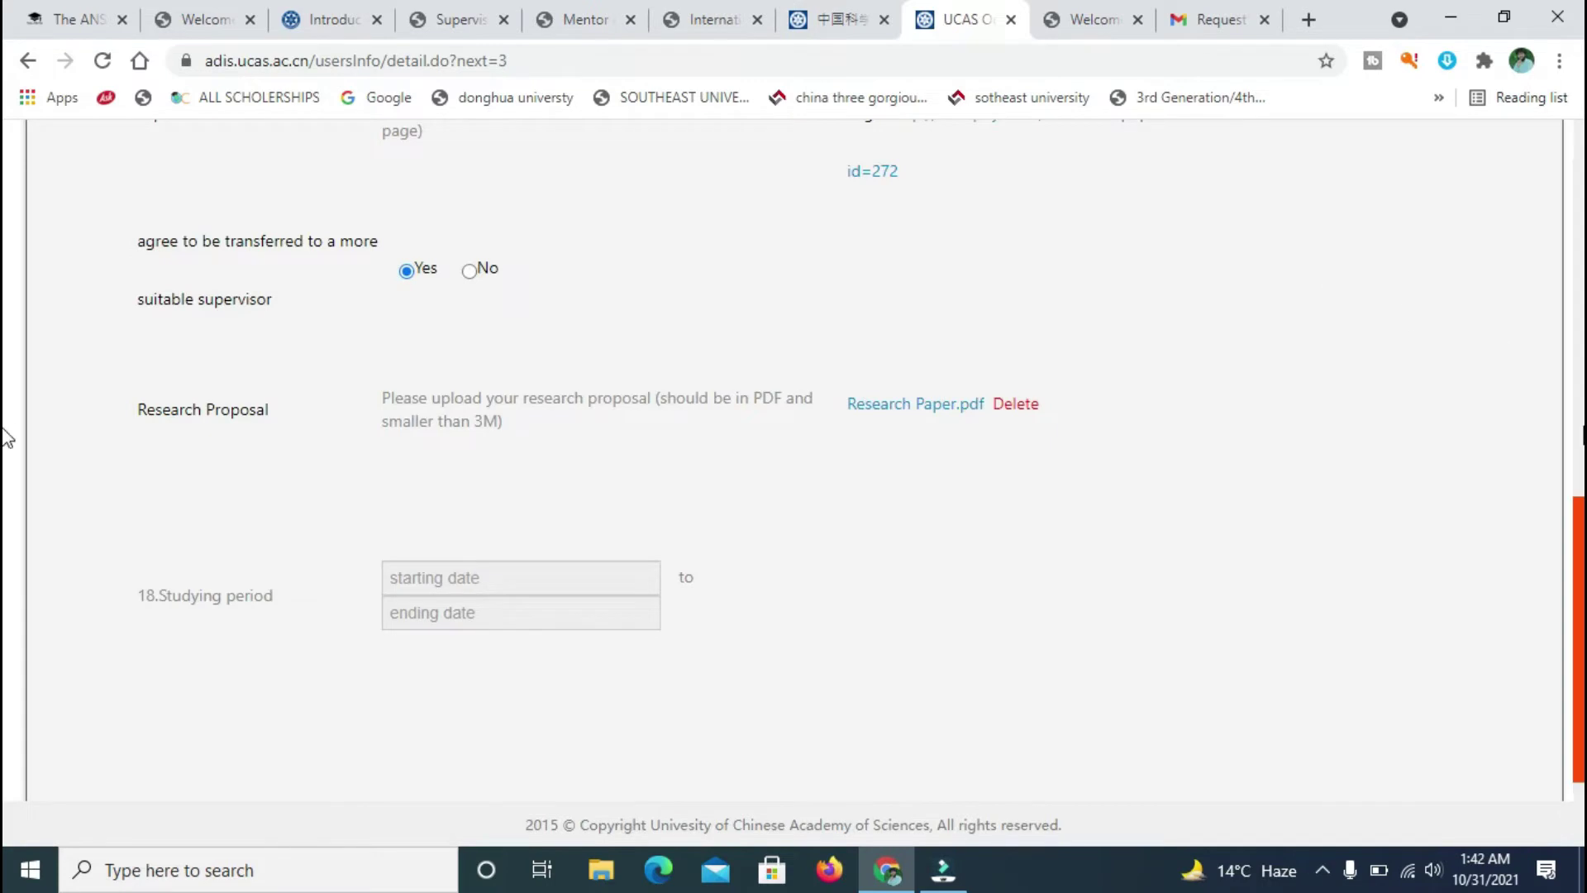
- Set the studying period start date to 2022-09-01
scroll(4, 437, "up", 9)
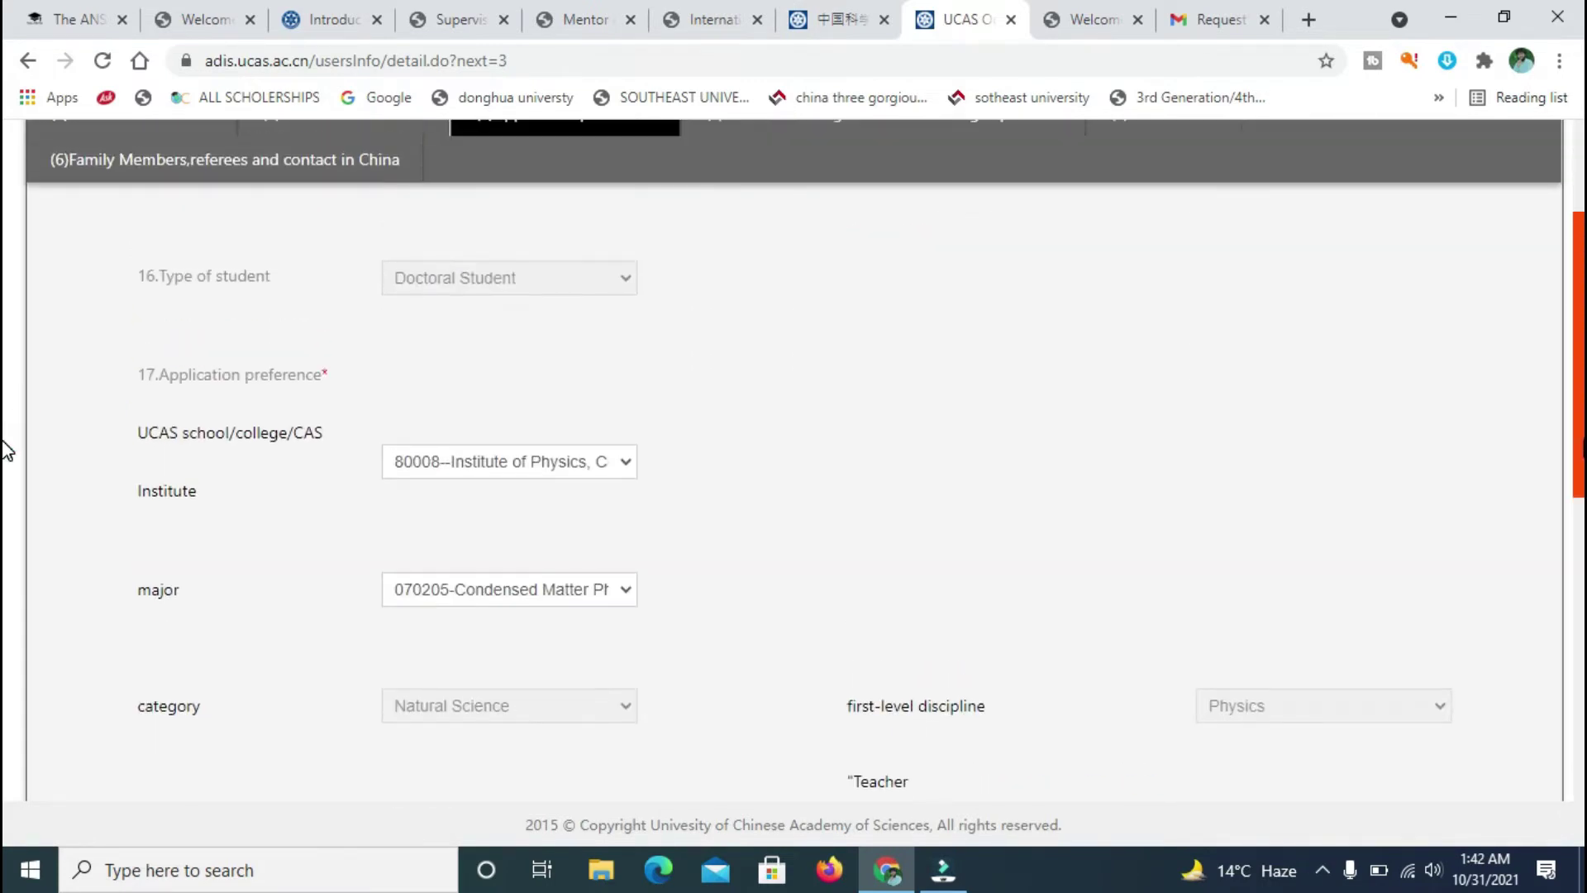
scroll(1578, 352, "down", 10)
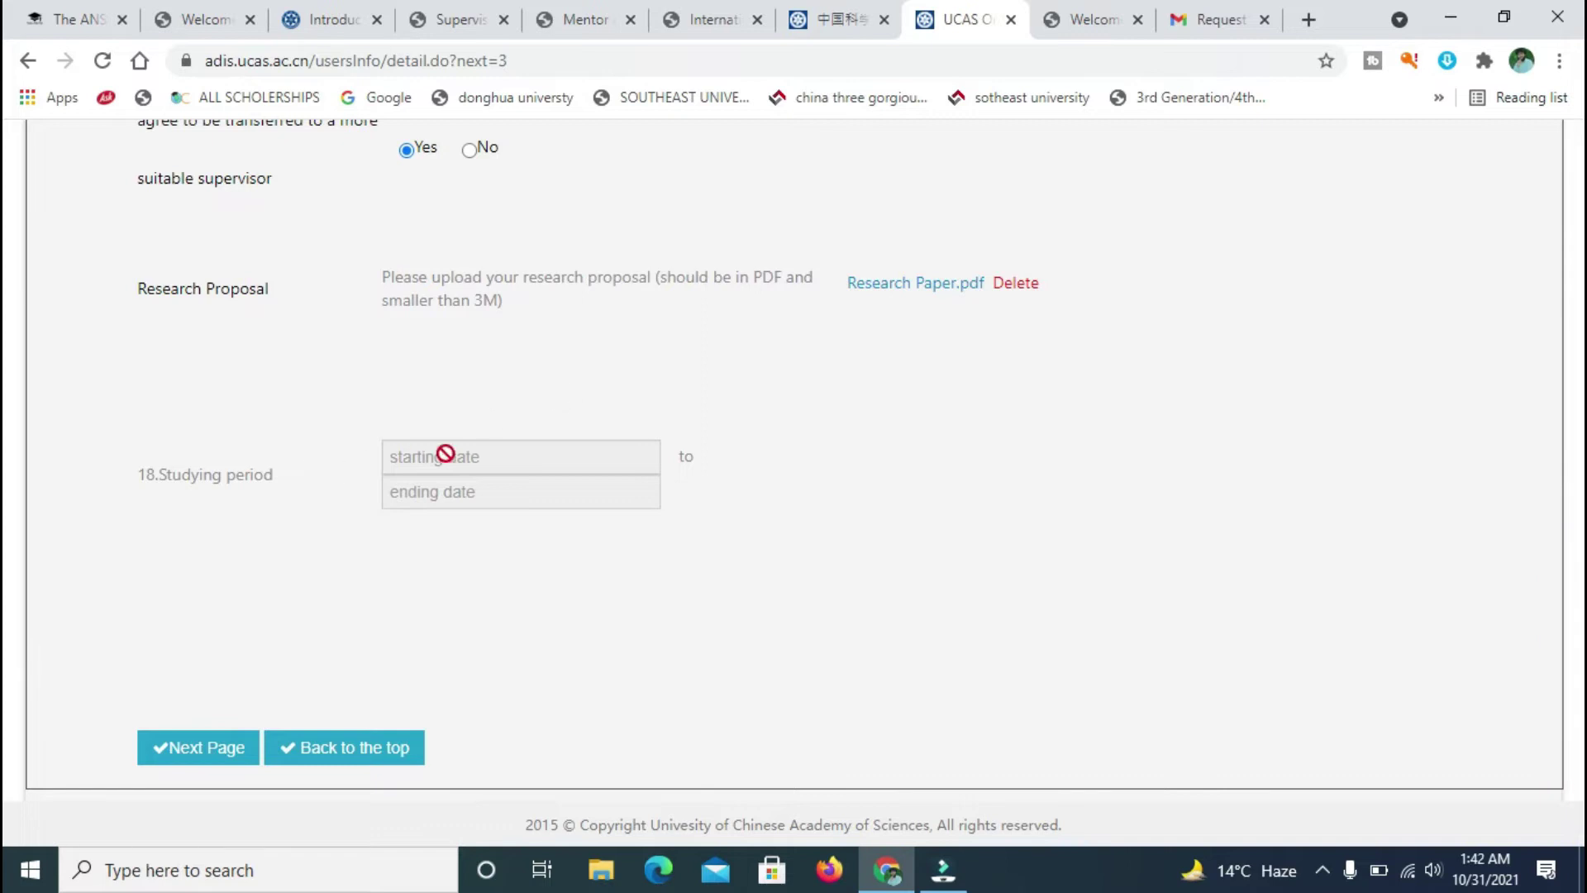
left_click(493, 497)
left_click(512, 453)
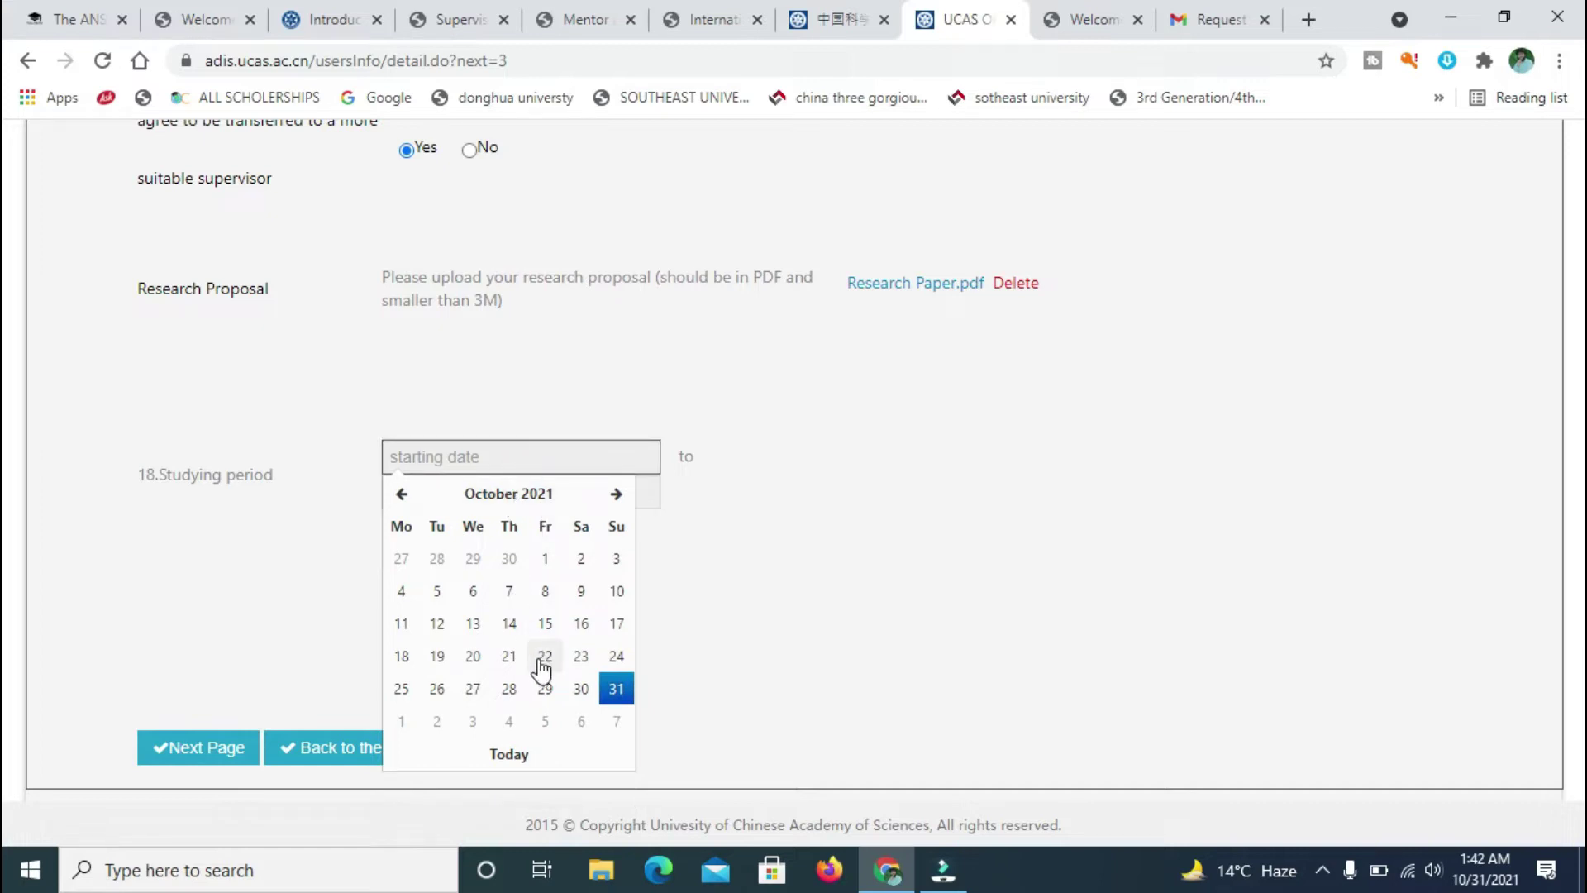
left_click(615, 494)
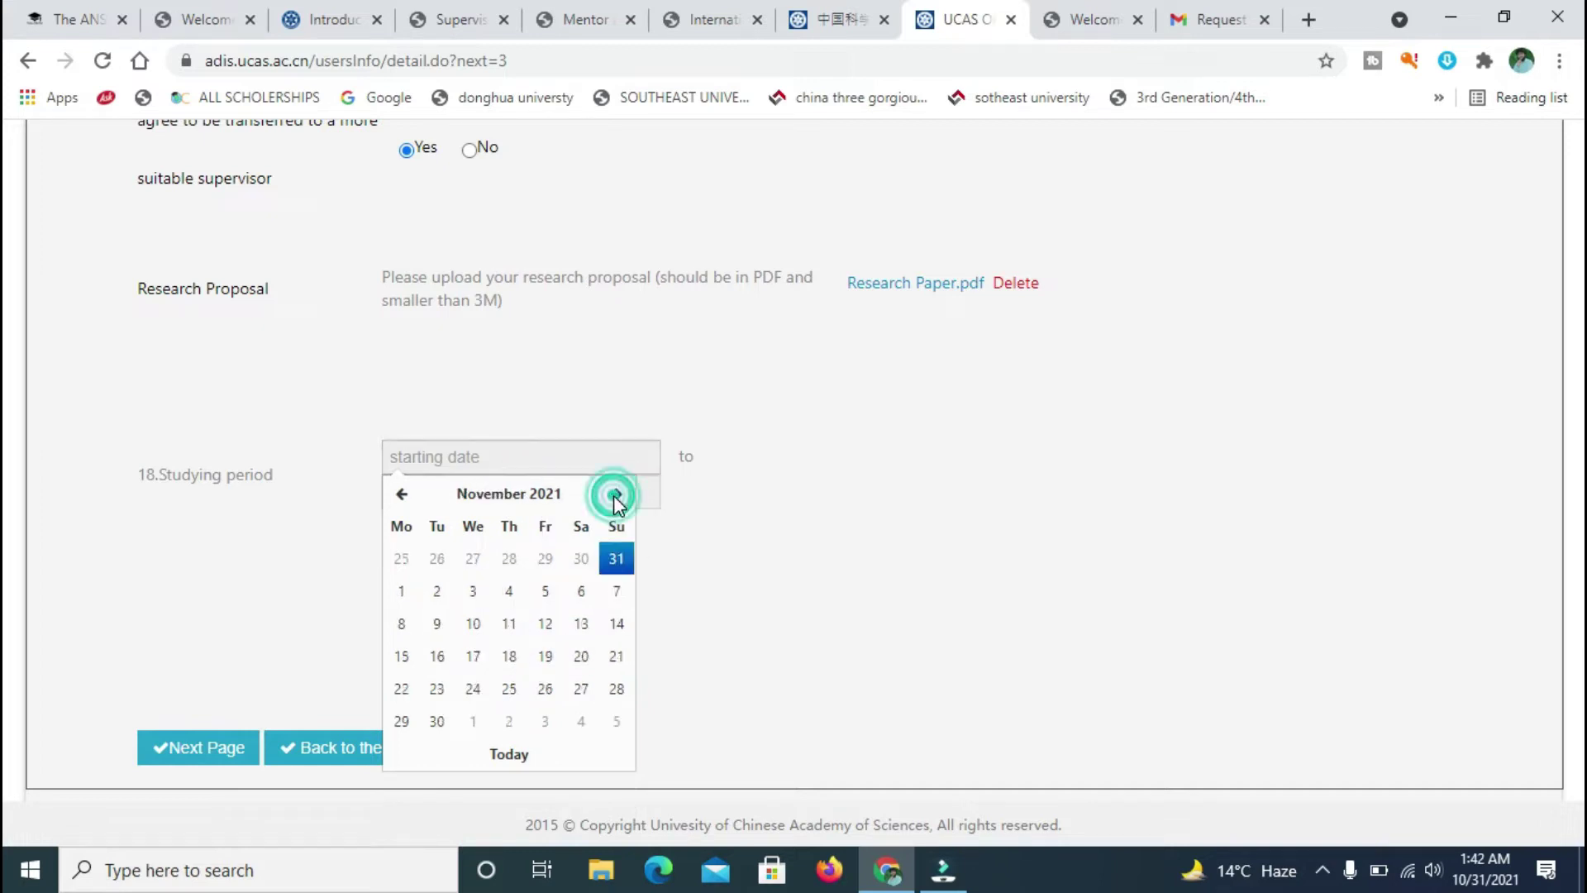
left_click(616, 494)
left_click(616, 494)
left_click(616, 495)
left_click(616, 494)
left_click(616, 494)
left_click(616, 494)
left_click(616, 495)
left_click(616, 495)
left_click(616, 494)
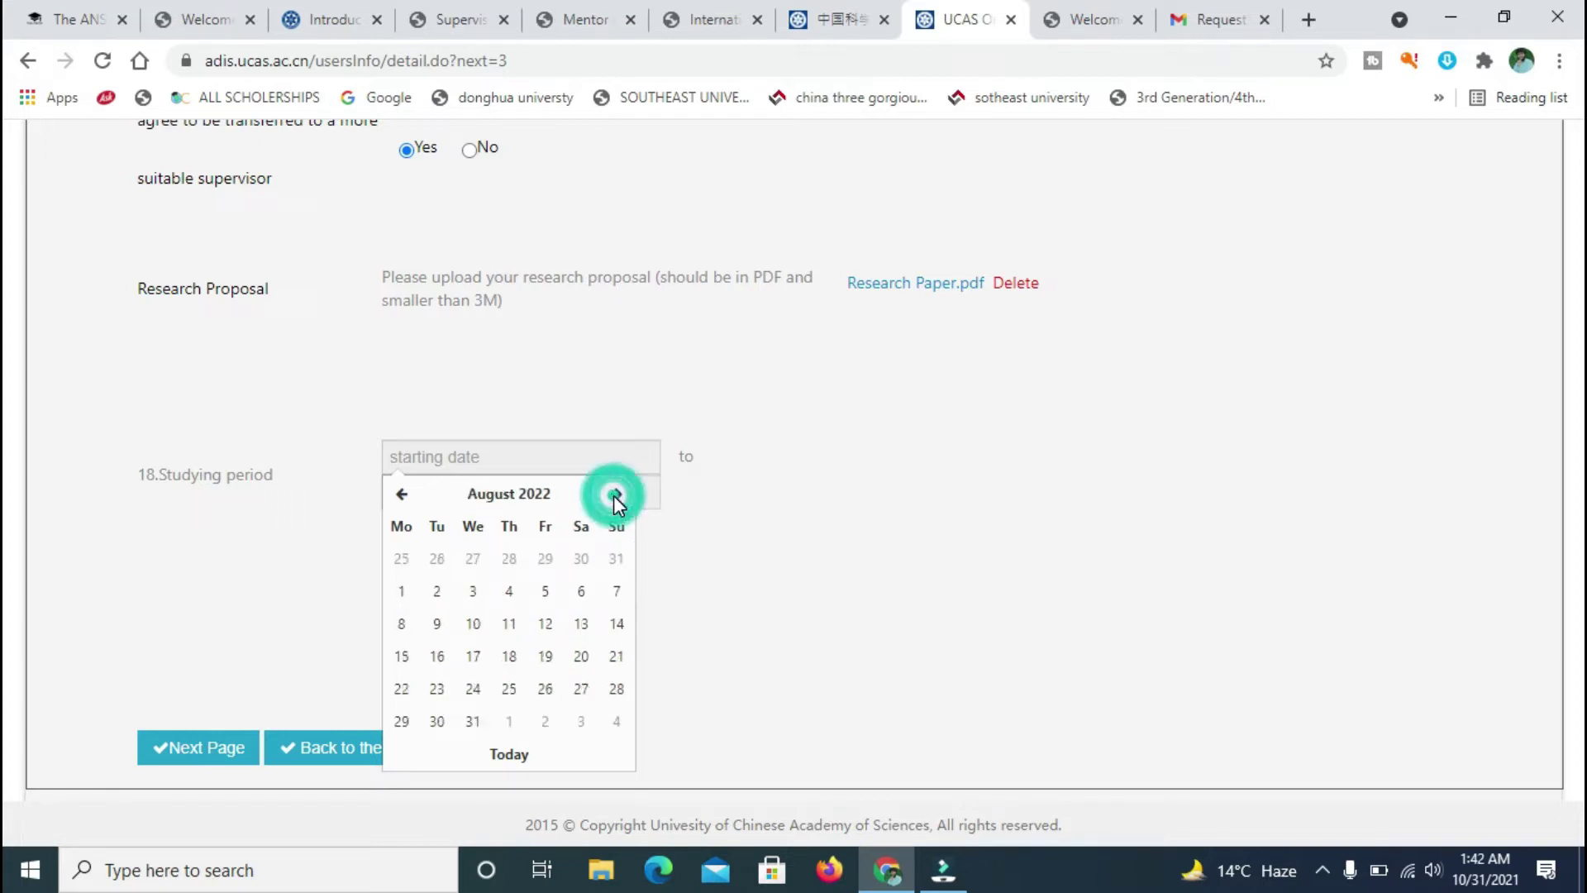
left_click(616, 494)
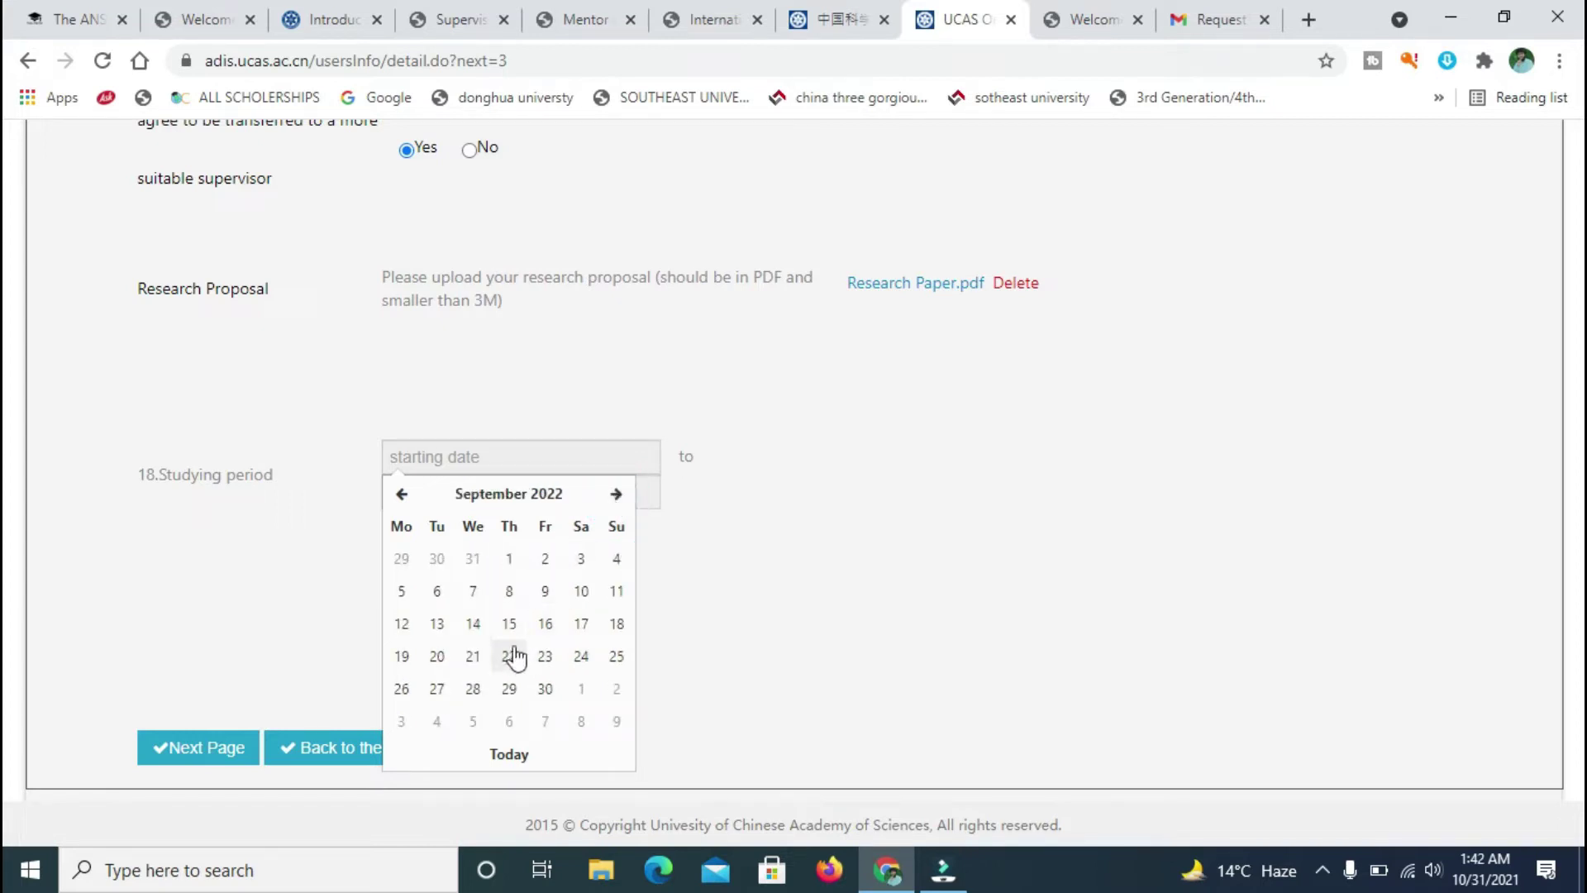
left_click(508, 561)
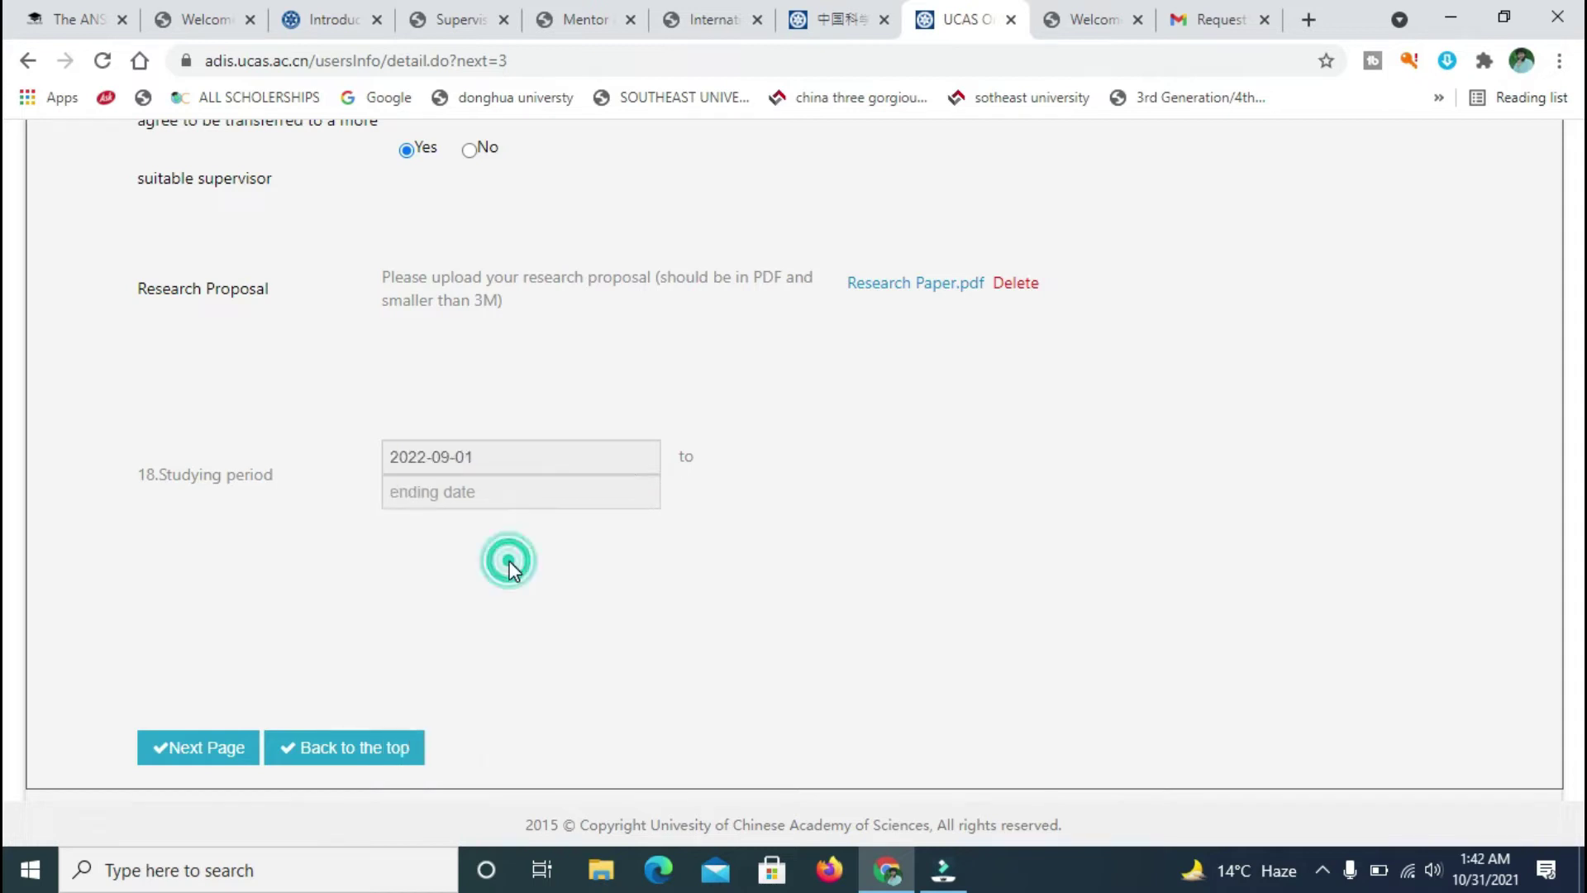
- Set the studying period end date to 2025-09-12
left_click(557, 504)
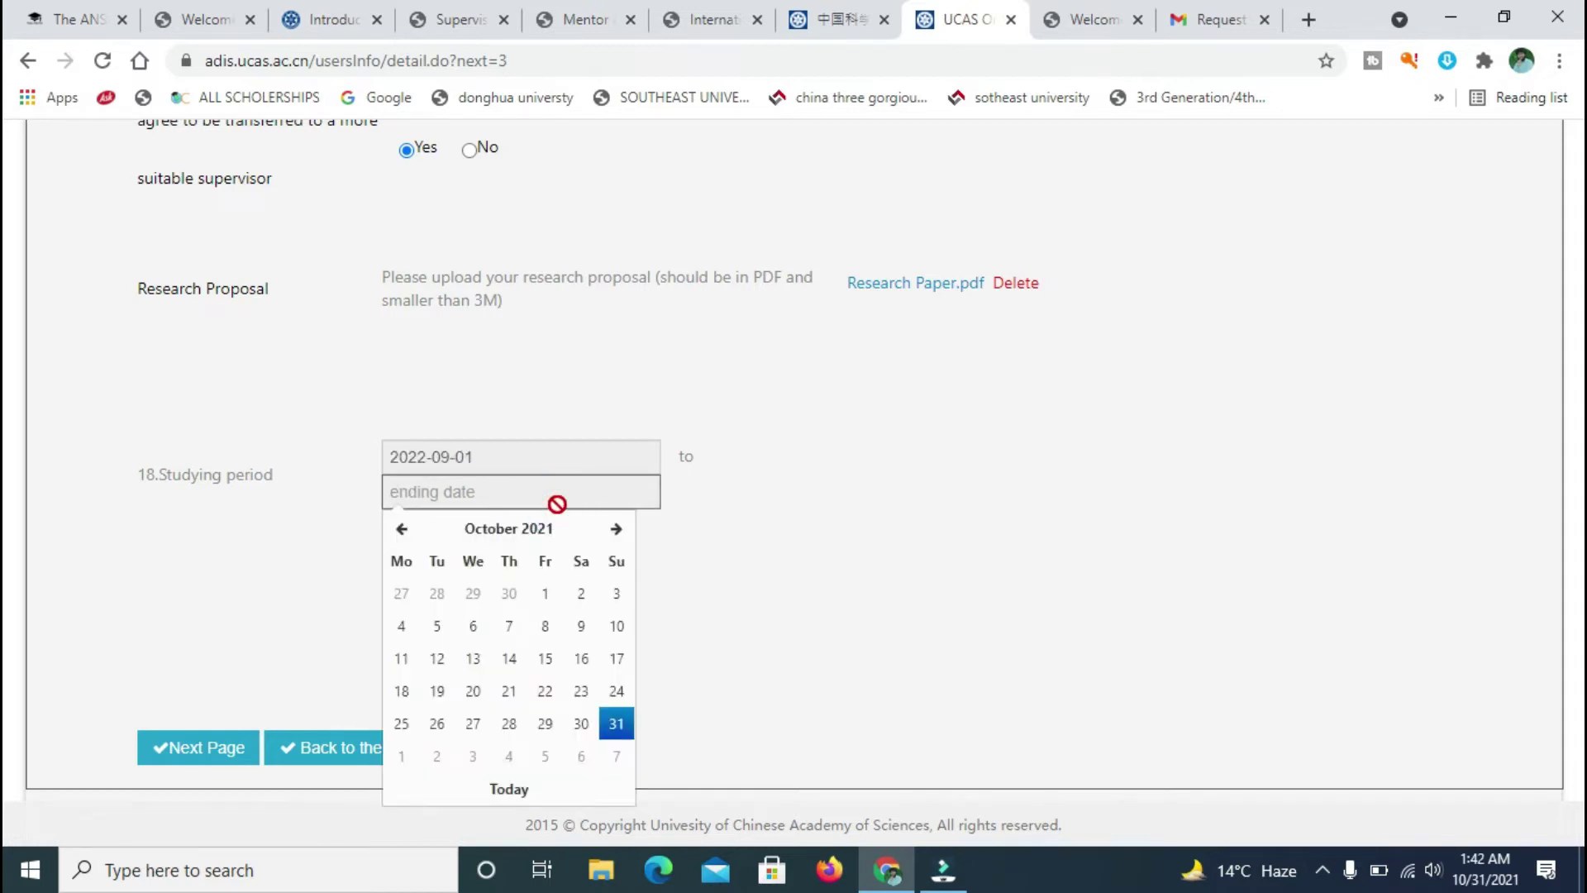
left_click(616, 529)
left_click(616, 529)
left_click(616, 529)
left_click(615, 529)
left_click(619, 538)
left_click(619, 537)
left_click(618, 537)
left_click(618, 537)
left_click(618, 537)
left_click(618, 538)
left_click(618, 537)
left_click(616, 529)
left_click(616, 529)
left_click(616, 529)
left_click(616, 529)
left_click(616, 529)
left_click(616, 529)
left_click(616, 529)
left_click(616, 529)
left_click(617, 531)
left_click(617, 531)
left_click(617, 531)
left_click(616, 531)
left_click(616, 531)
left_click(617, 531)
left_click(617, 530)
left_click(617, 531)
left_click(616, 531)
left_click(617, 530)
left_click(617, 531)
left_click(617, 531)
double_click(617, 531)
double_click(617, 530)
left_click(616, 530)
left_click(616, 530)
left_click(617, 531)
left_click(617, 531)
left_click(617, 531)
left_click(617, 531)
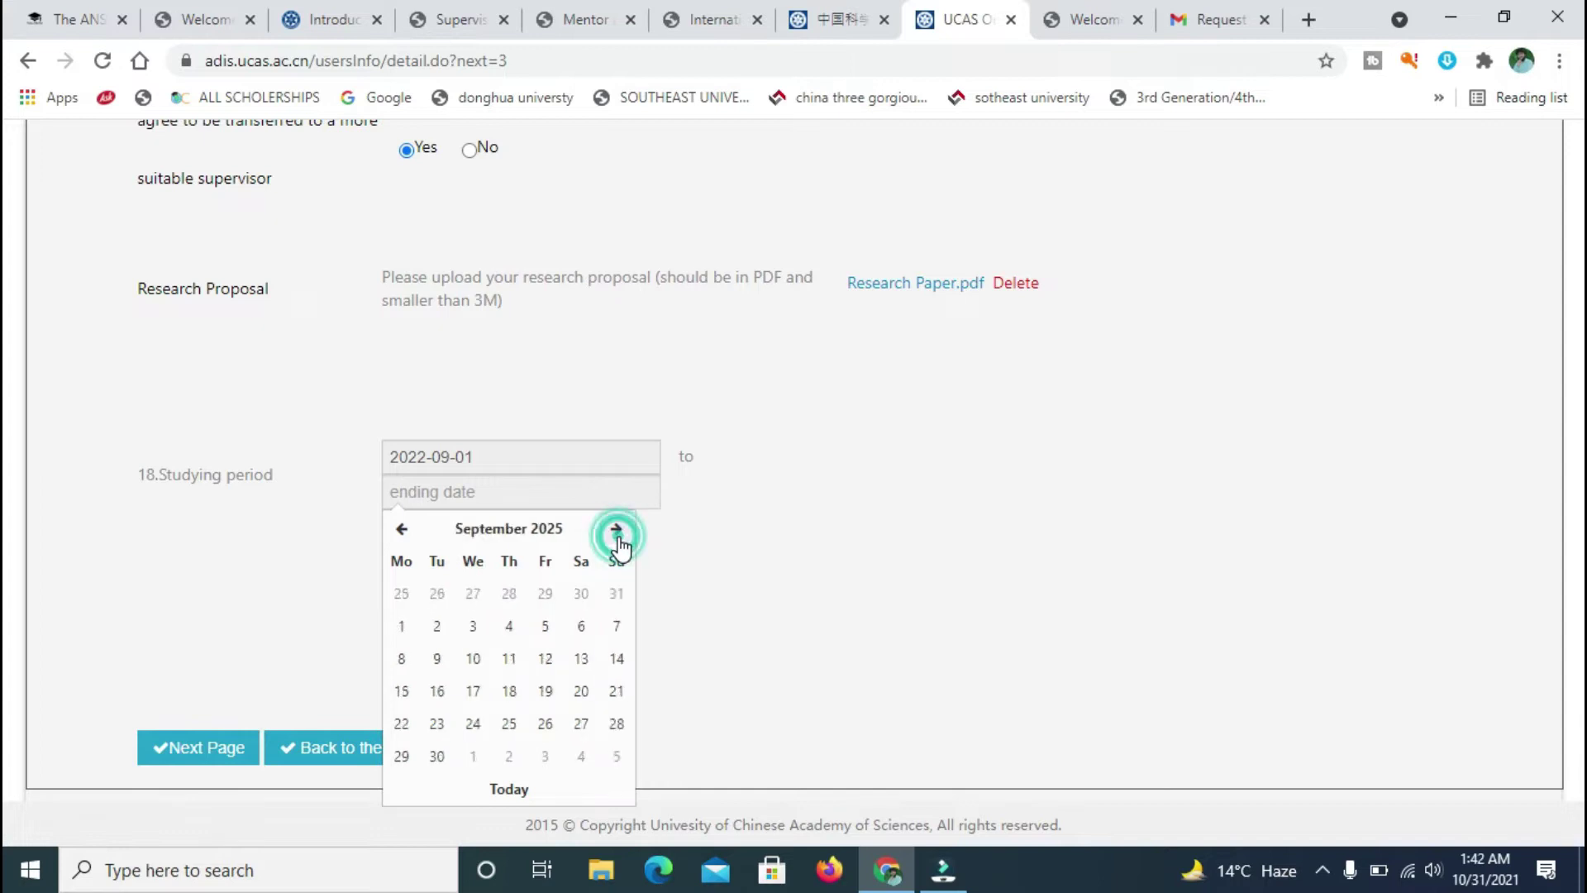
left_click(545, 659)
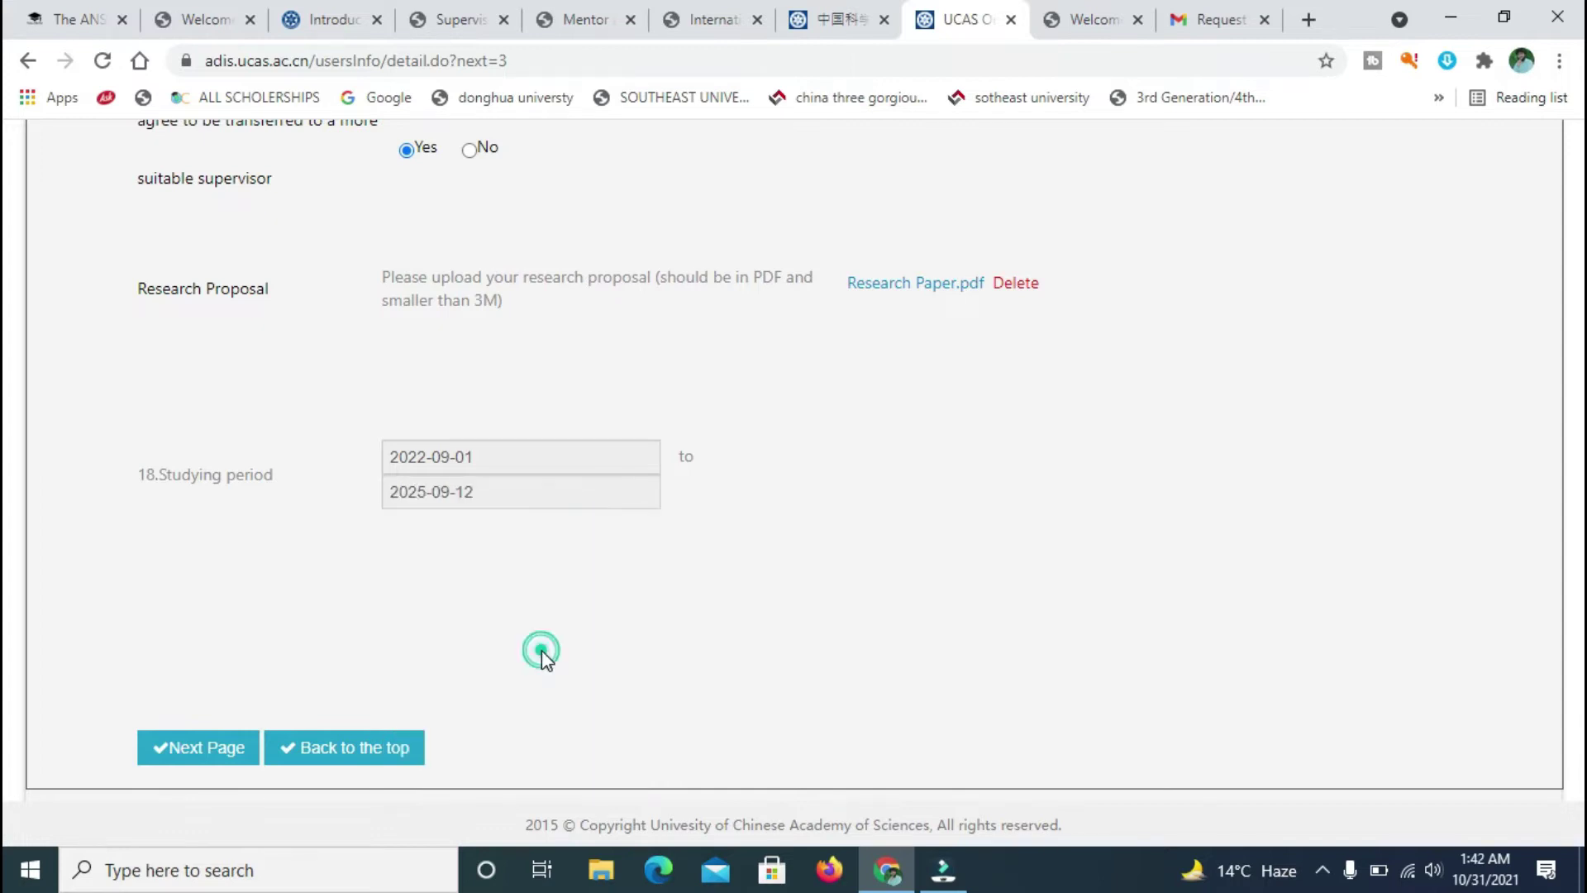
- Advance to the Education Background page, check the other tabs, and return to the application form
left_click(217, 749)
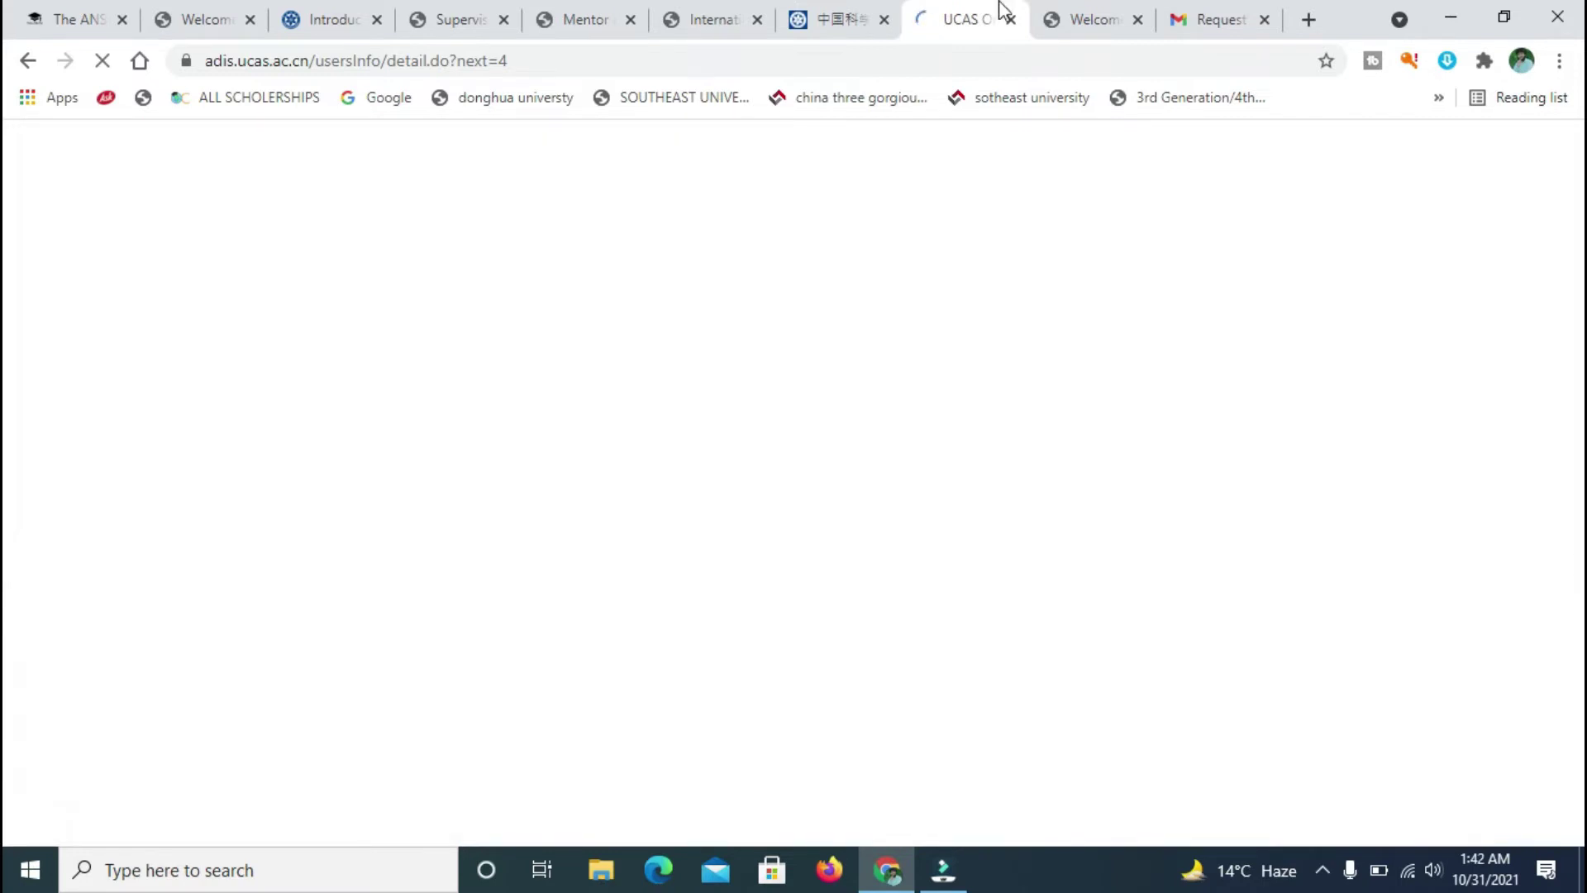
left_click(644, 51)
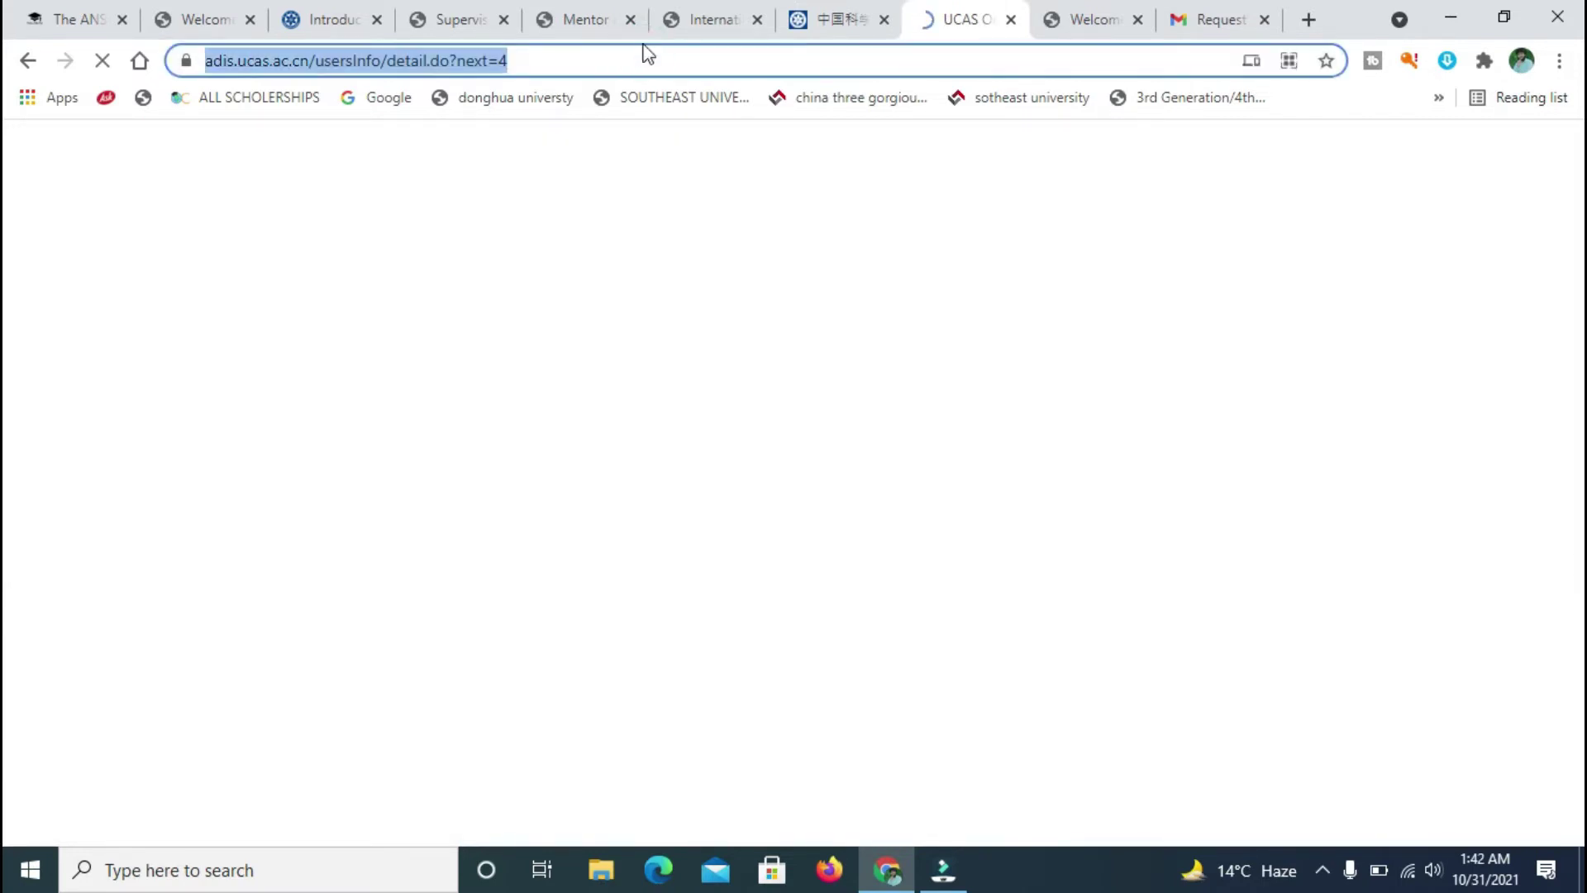
left_click(825, 18)
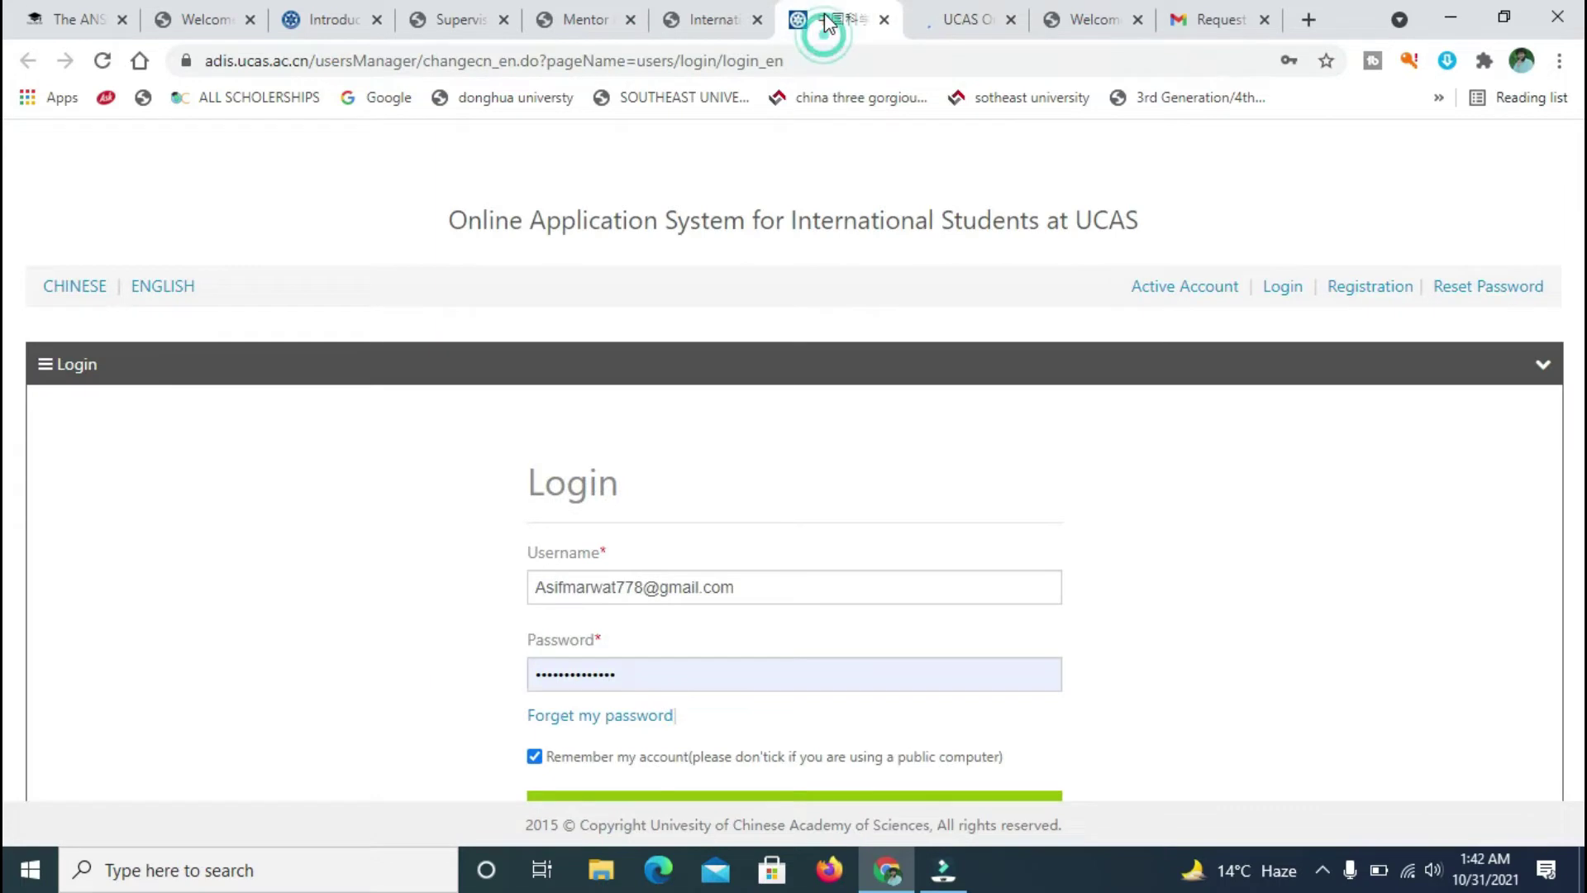
left_click(695, 11)
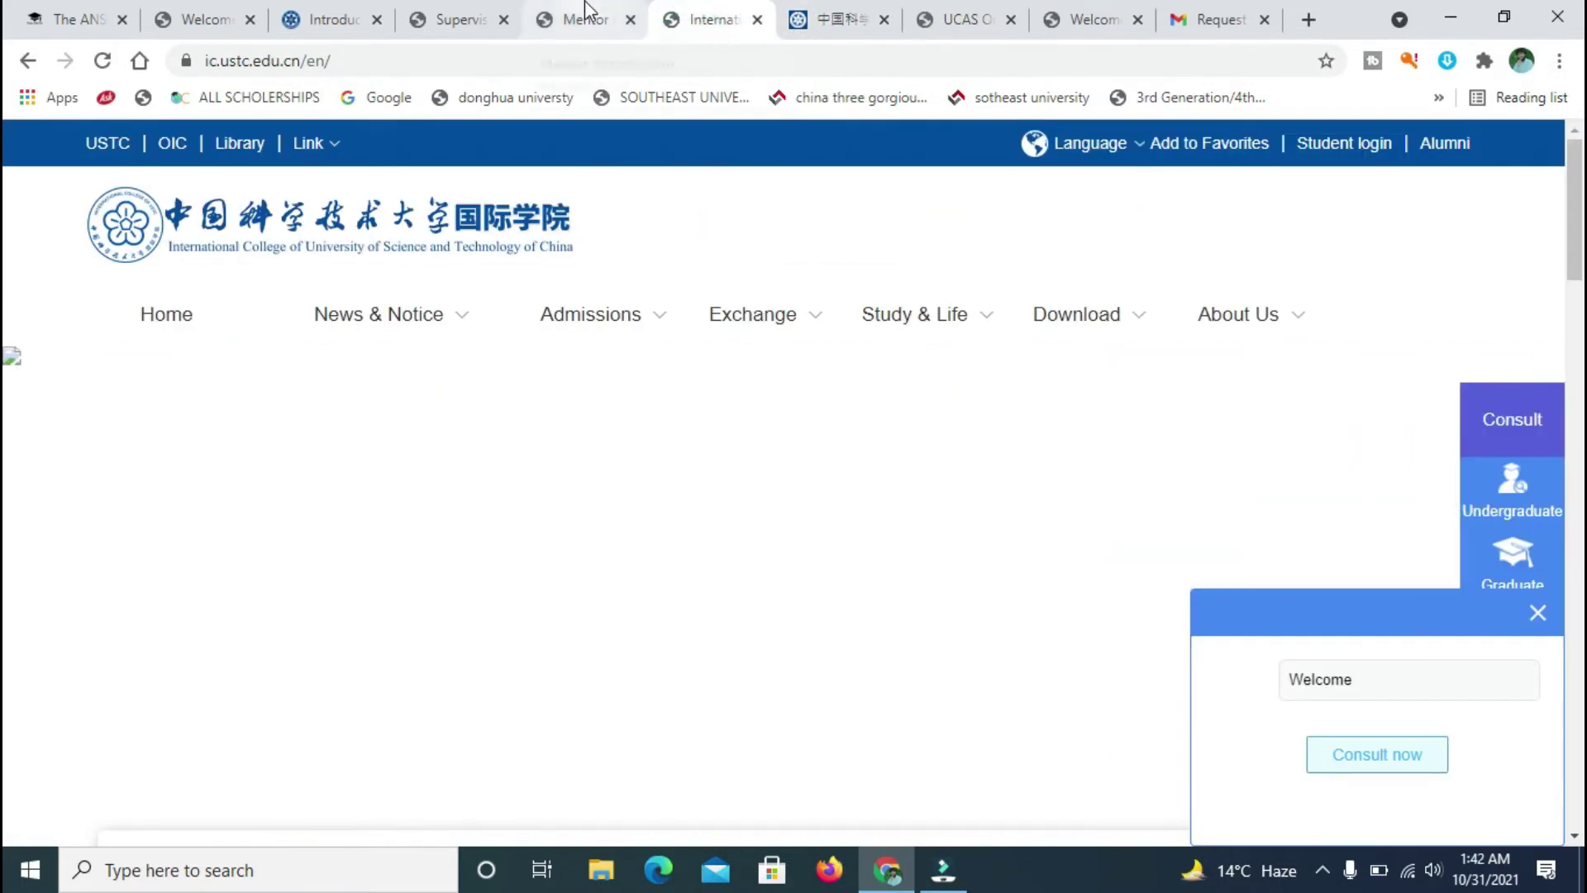
left_click(586, 11)
left_click(478, 13)
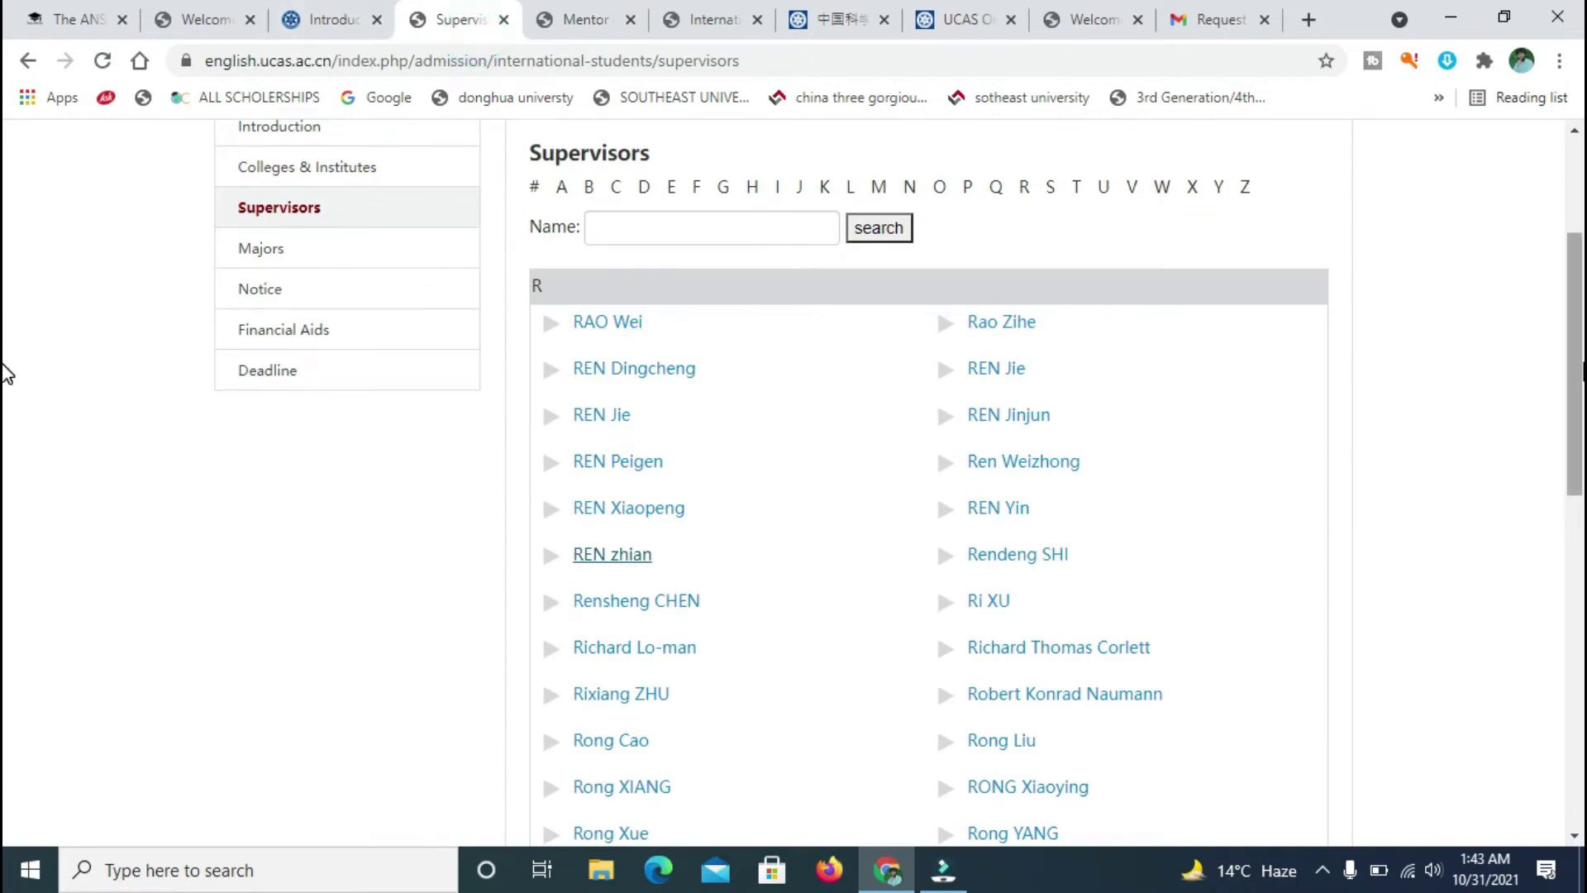
scroll(7, 373, "up", 3)
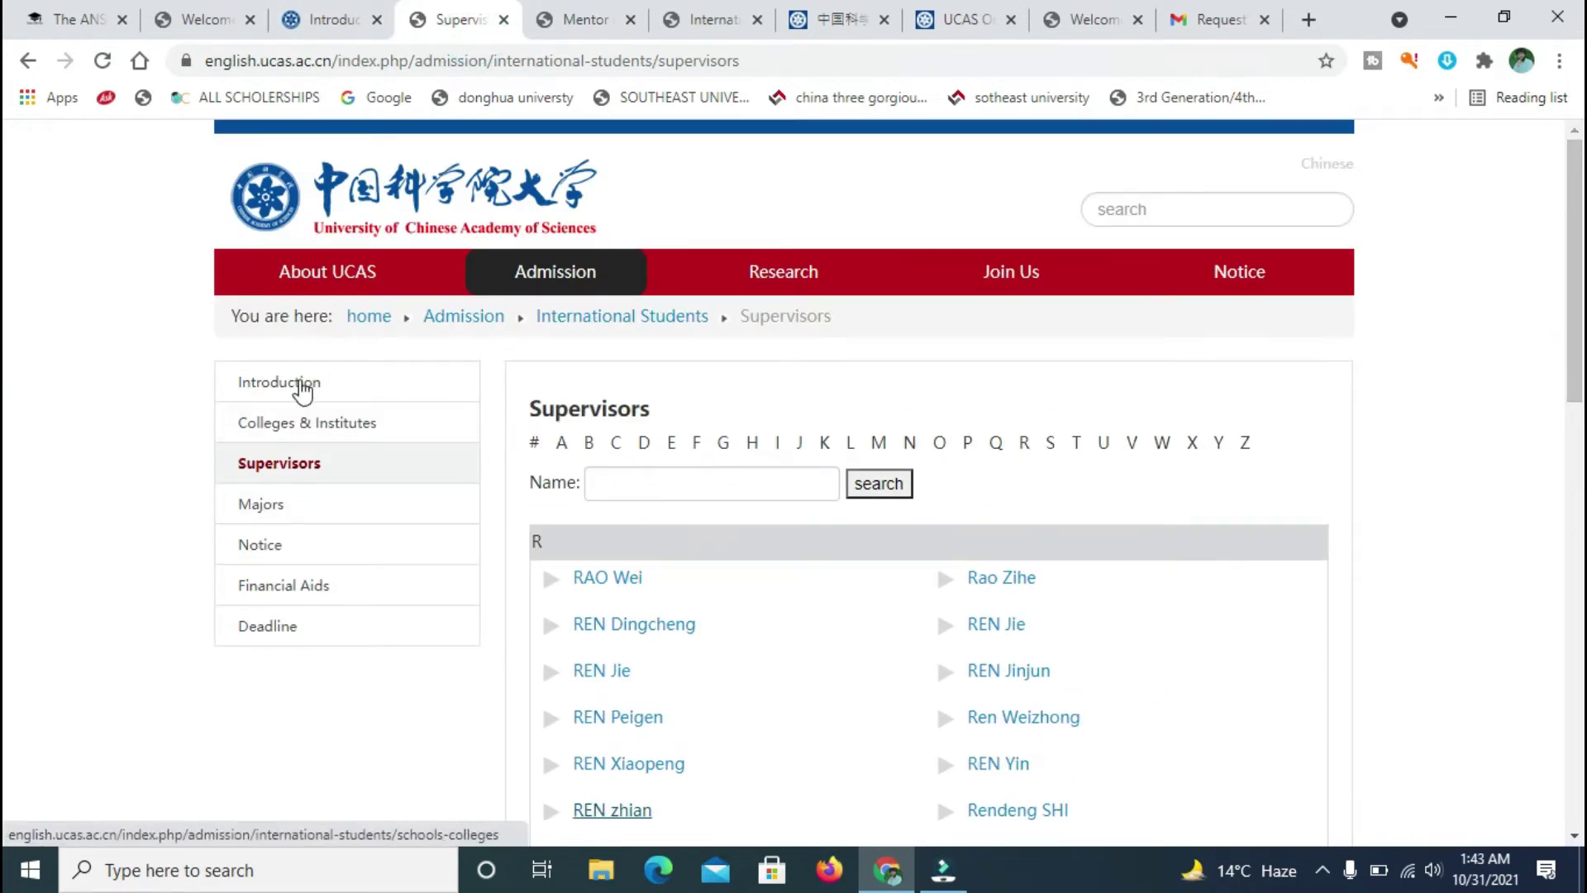
left_click(944, 17)
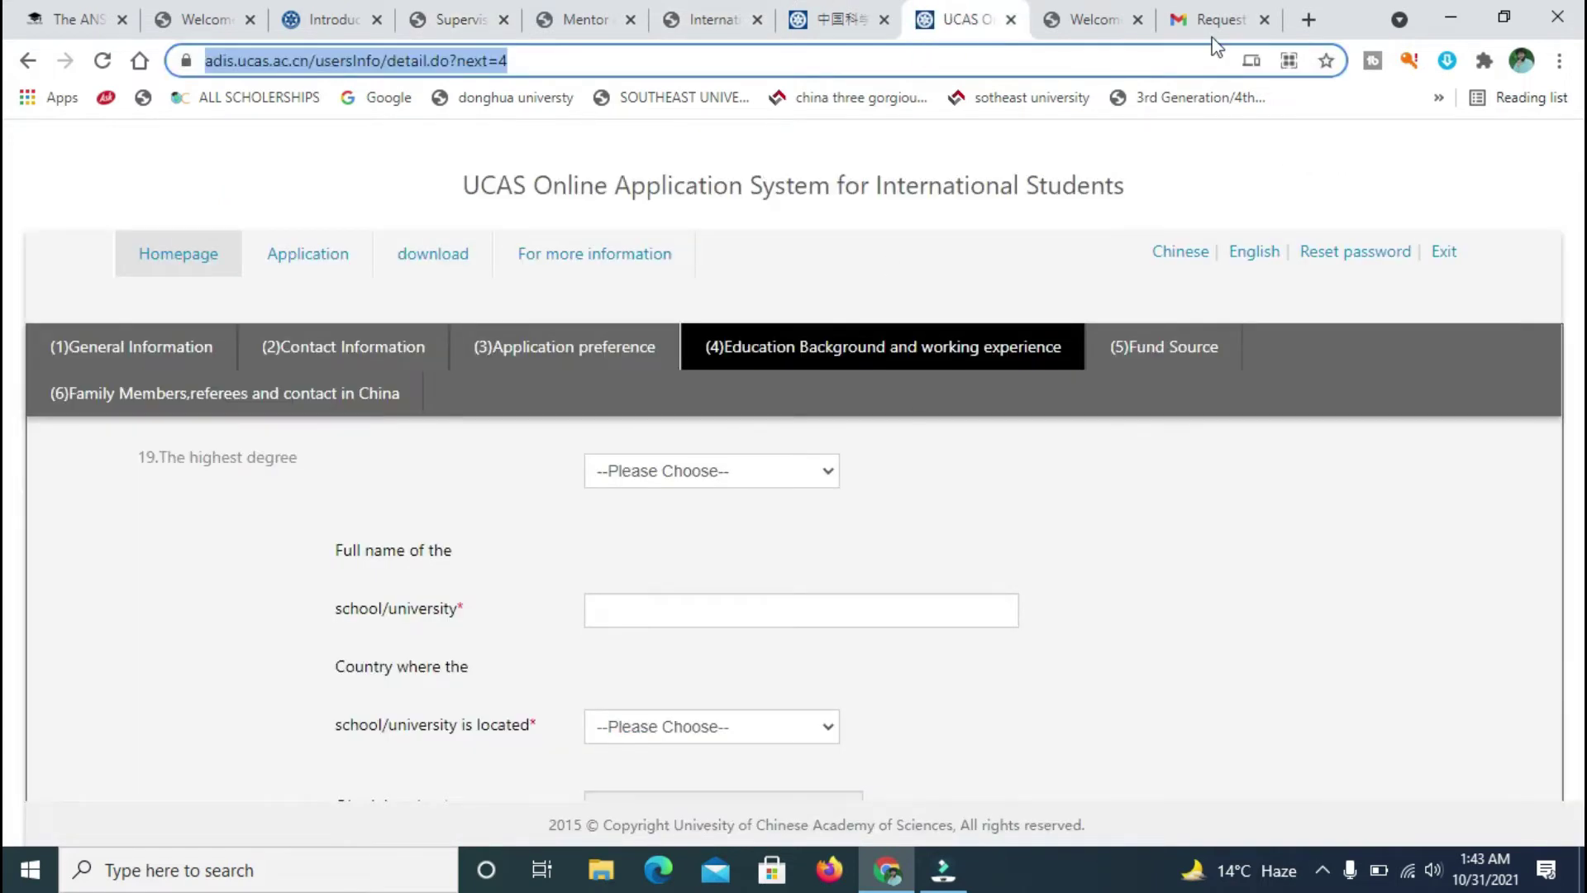
- Choose Master's Degree (acquired) as the highest degree
left_click(5, 160)
scroll(5, 165, "down", 3)
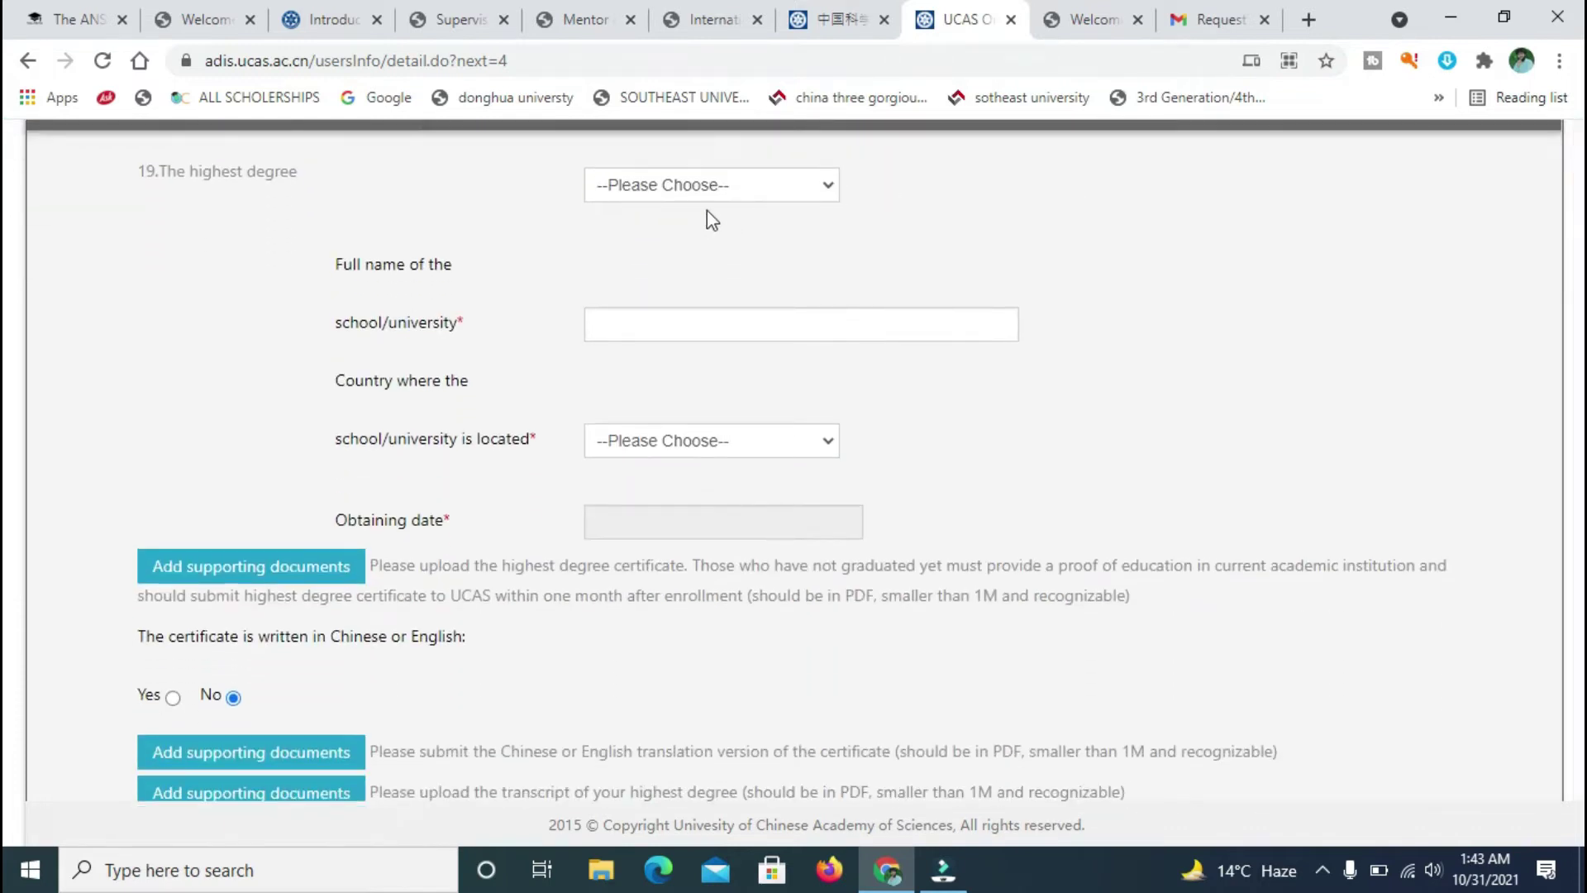
left_click(755, 188)
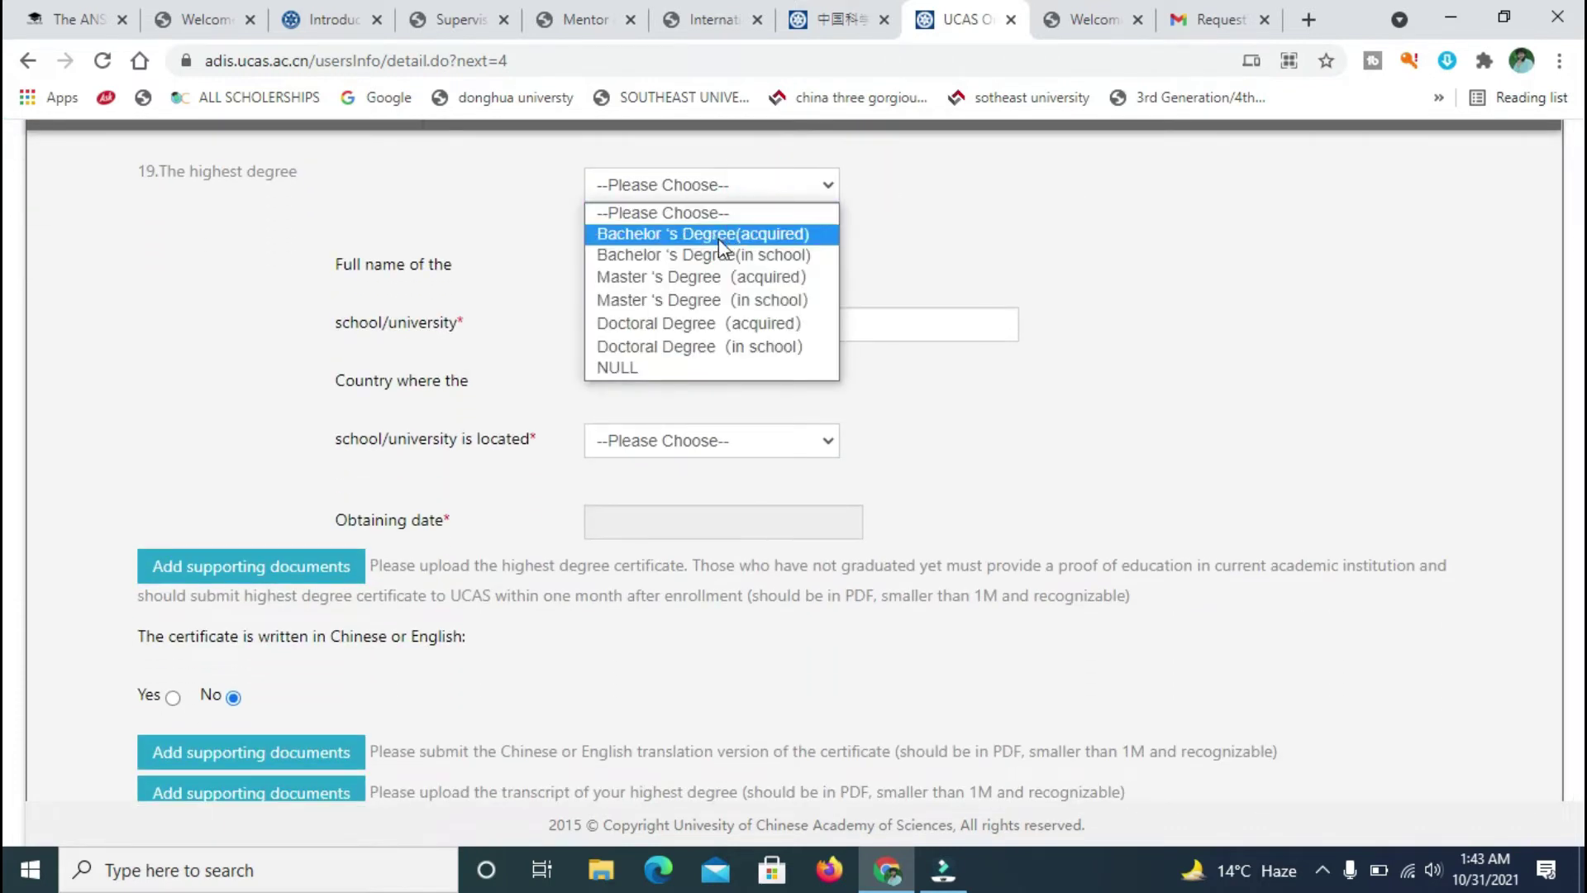
left_click(705, 275)
- Enter 'uet peshawar pakistan' as the school name
left_click(740, 314)
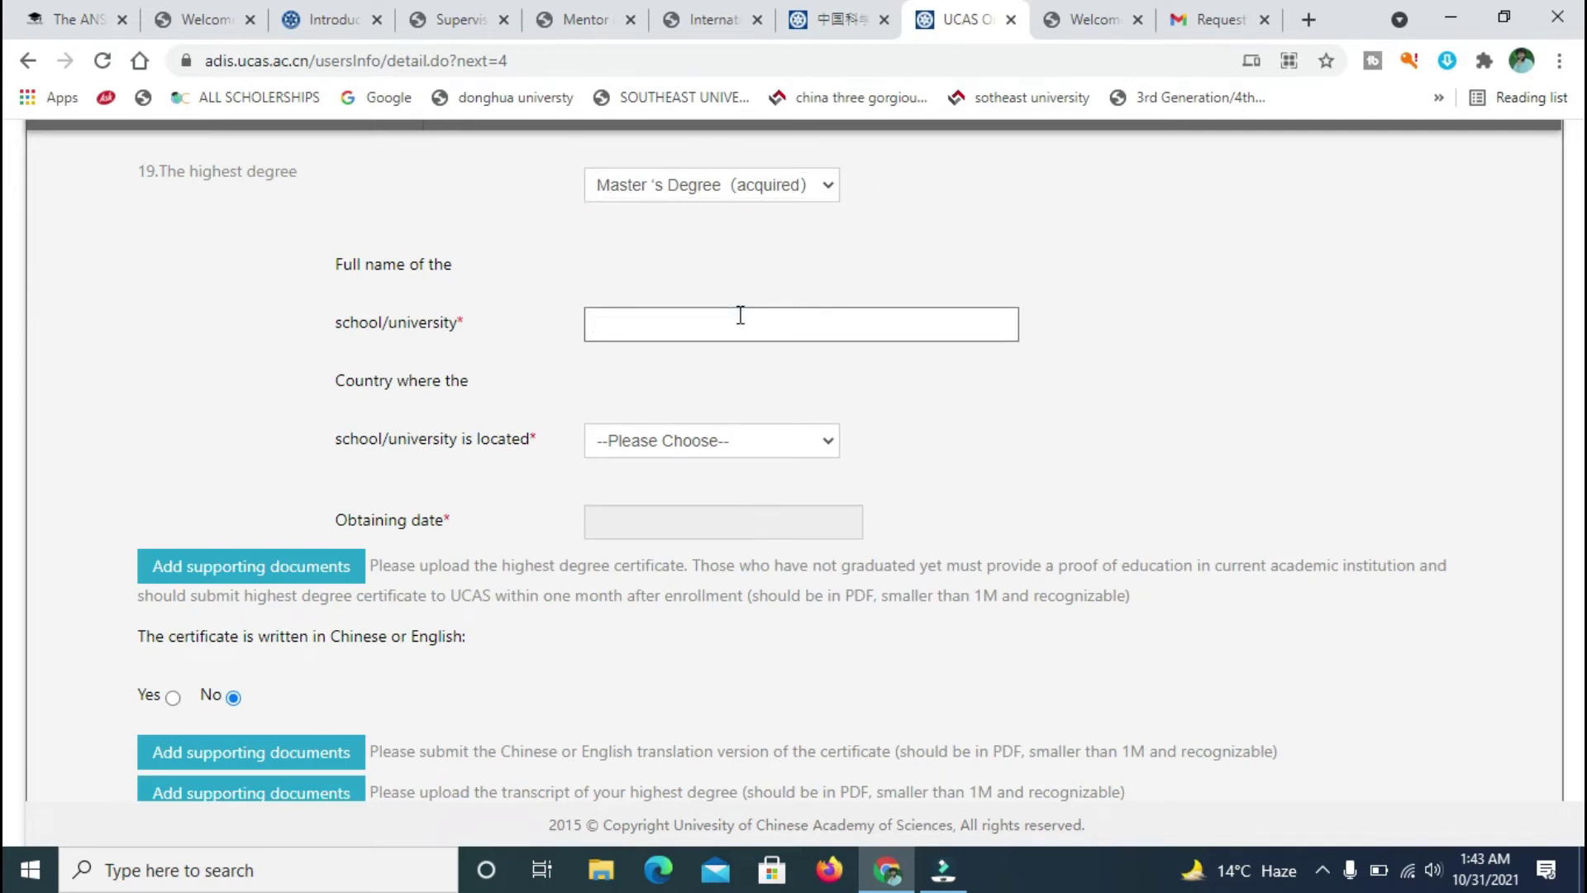
type("uet peshawar")
left_click(783, 450)
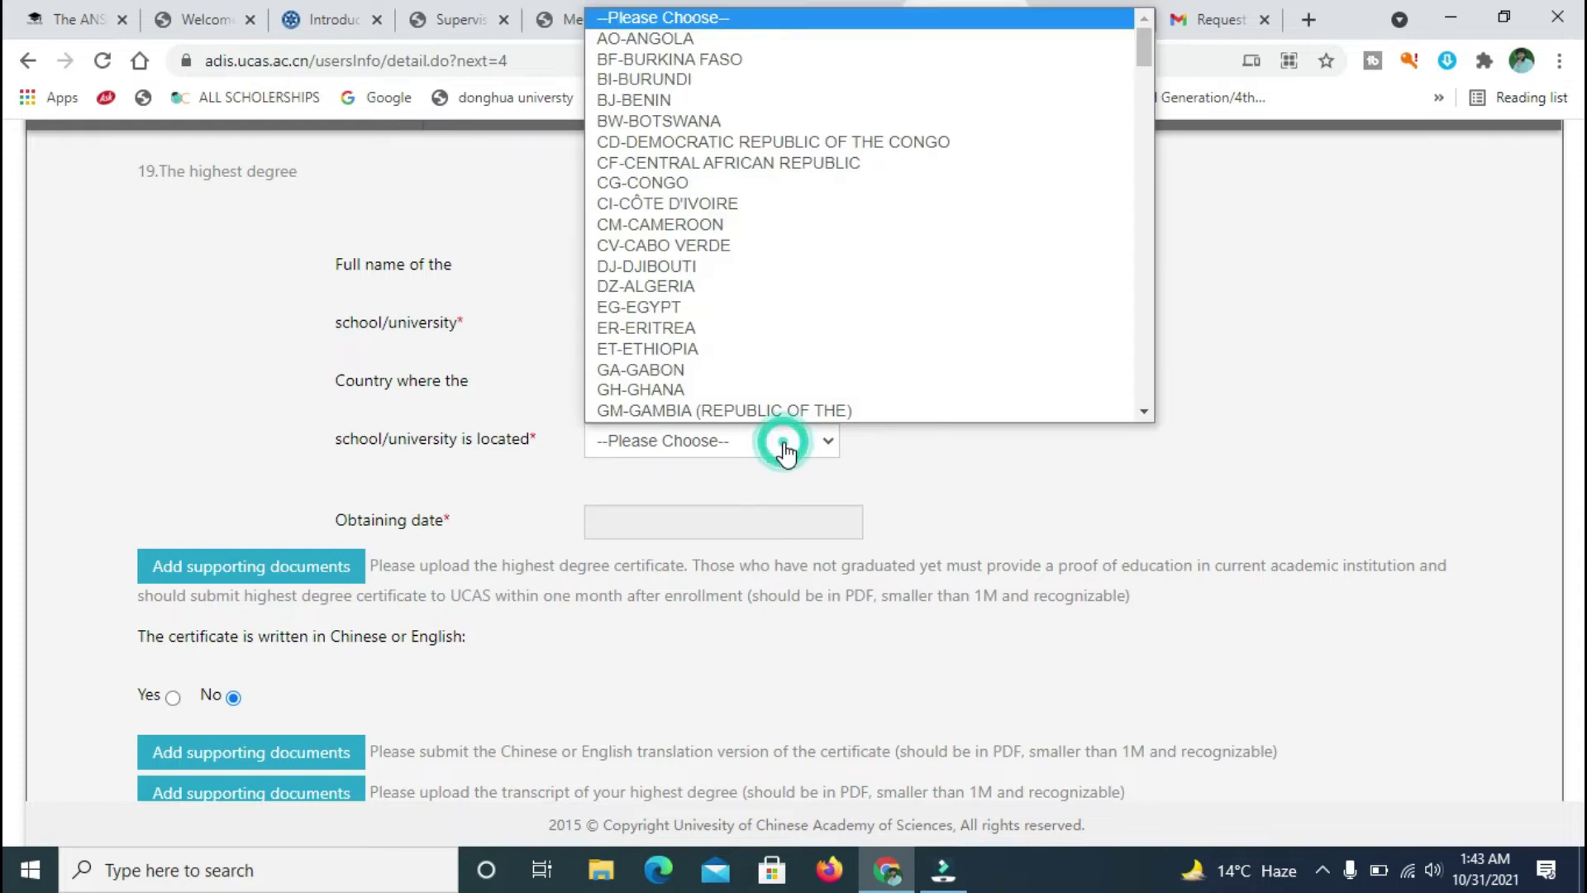
type("pa")
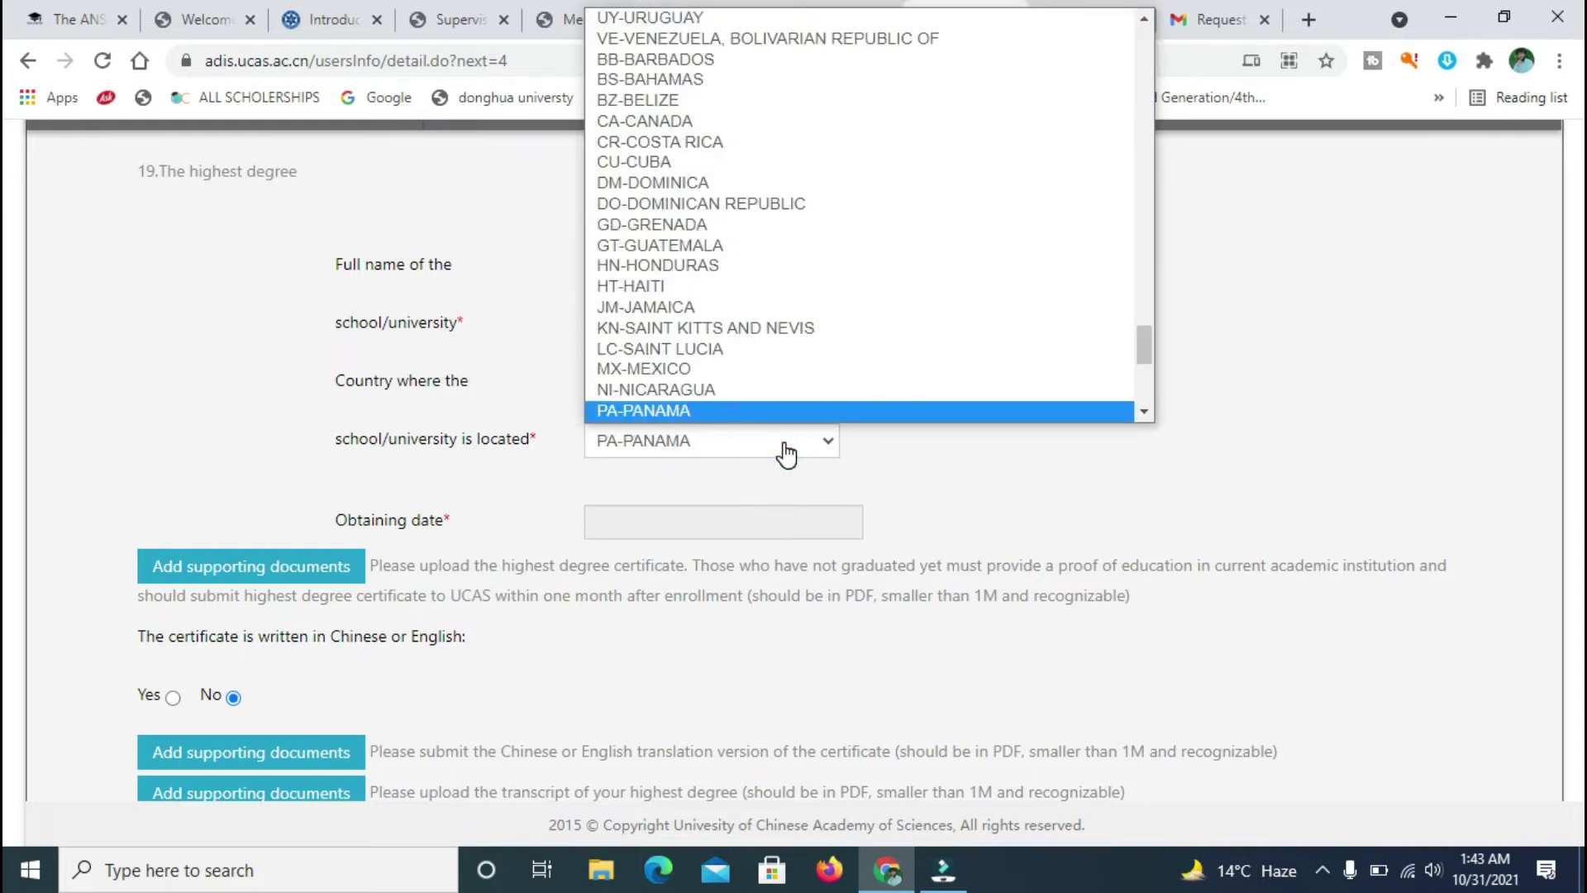
left_click_drag(1147, 337, 1144, 380)
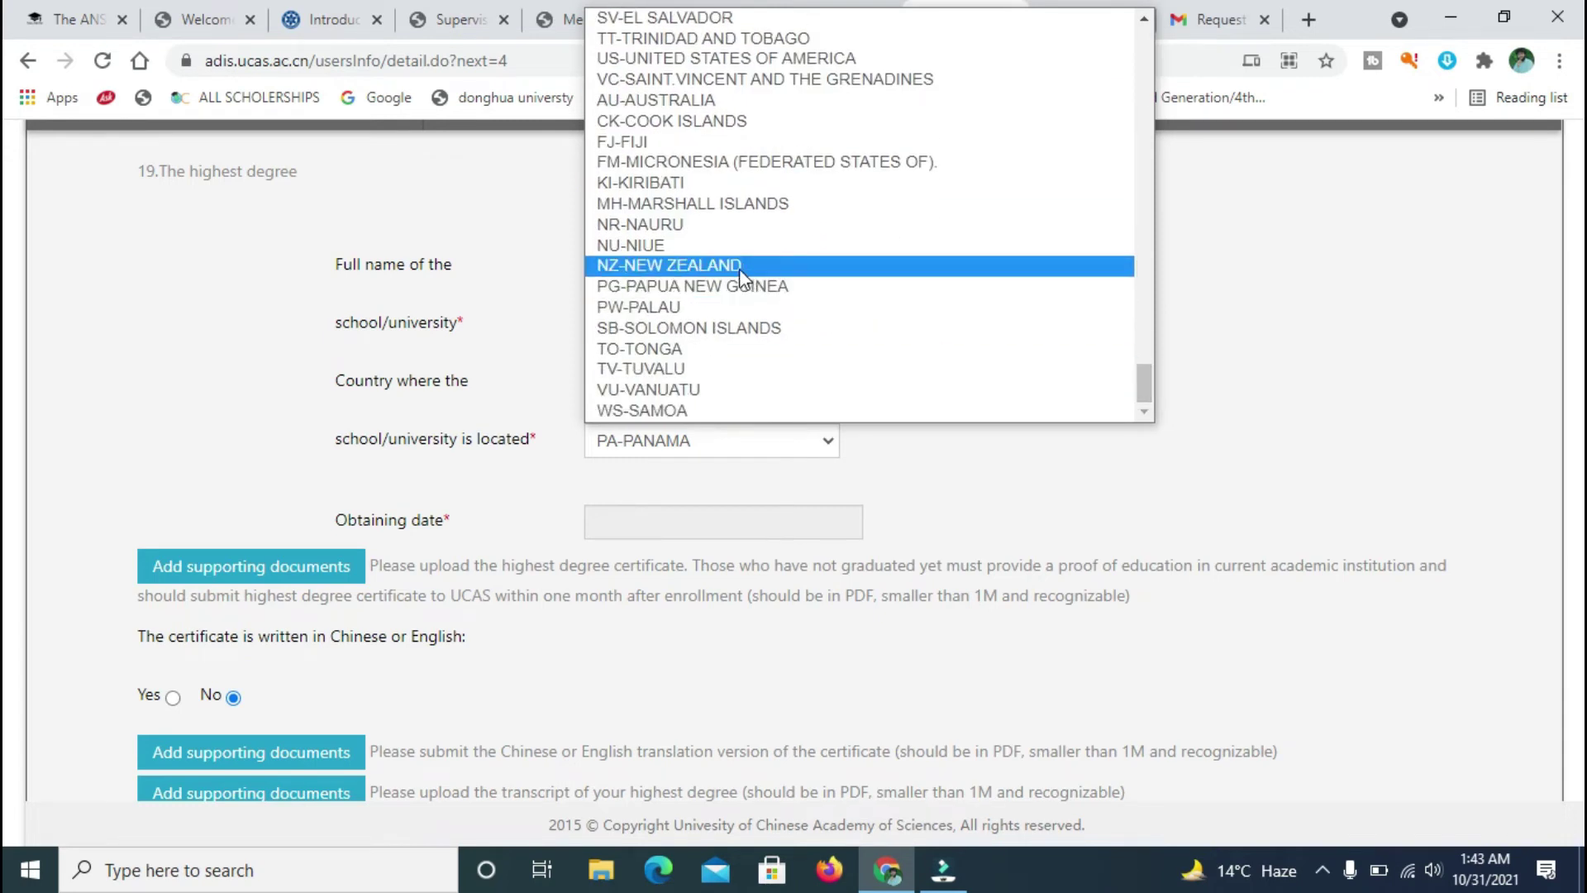
left_click(930, 506)
left_click(814, 332)
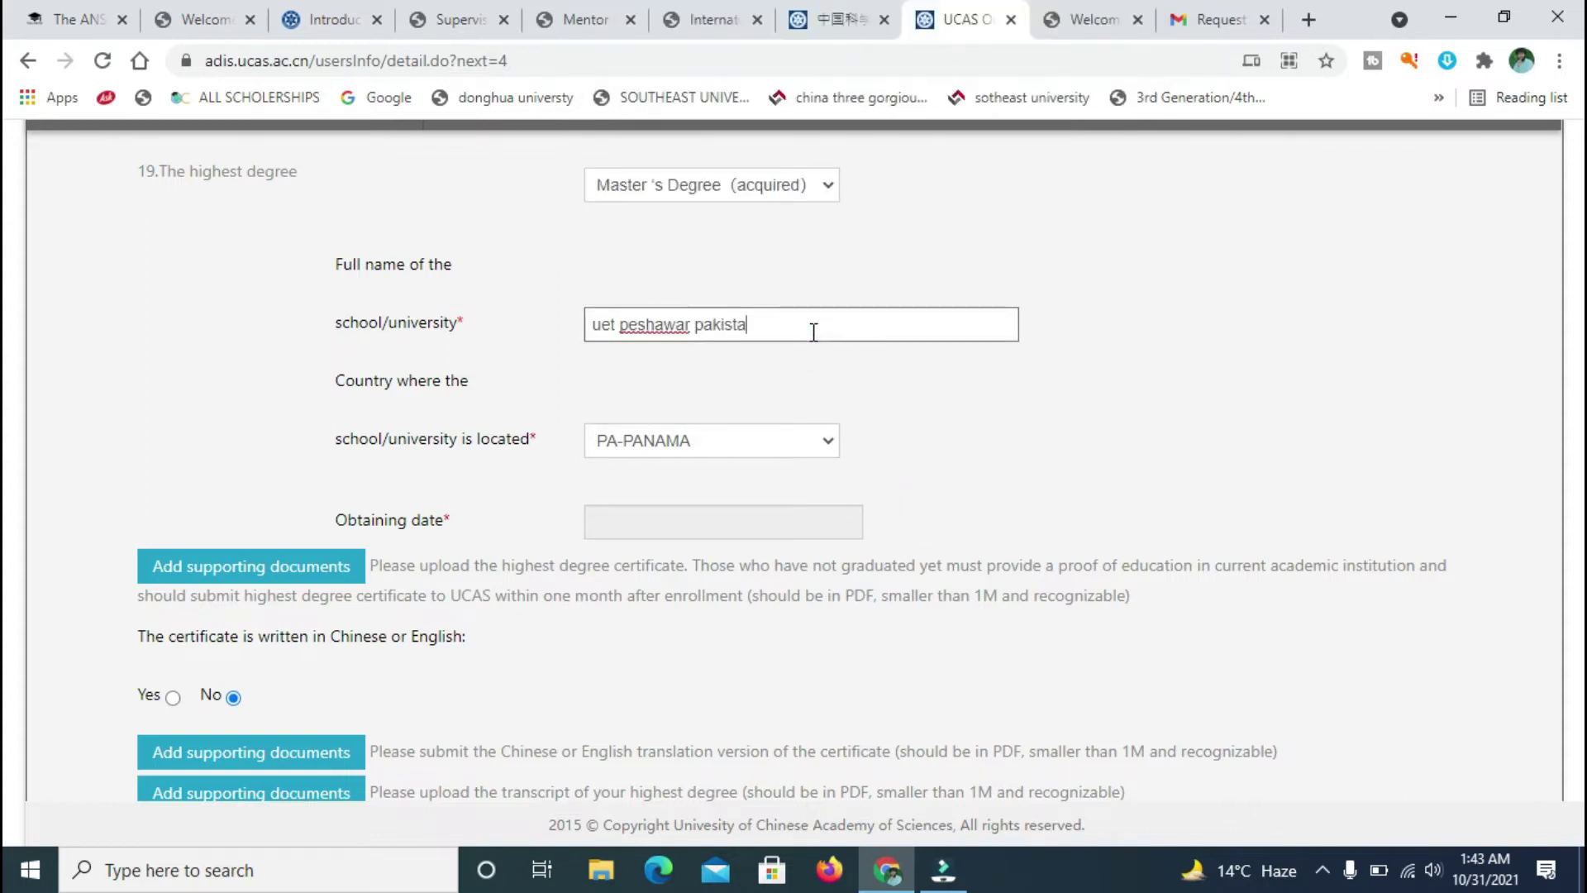
left_click(673, 324)
left_click(736, 331)
- Set the school's country to PK-PAKISTAN, replacing the mistaken PA-PANAMA
left_click(833, 441)
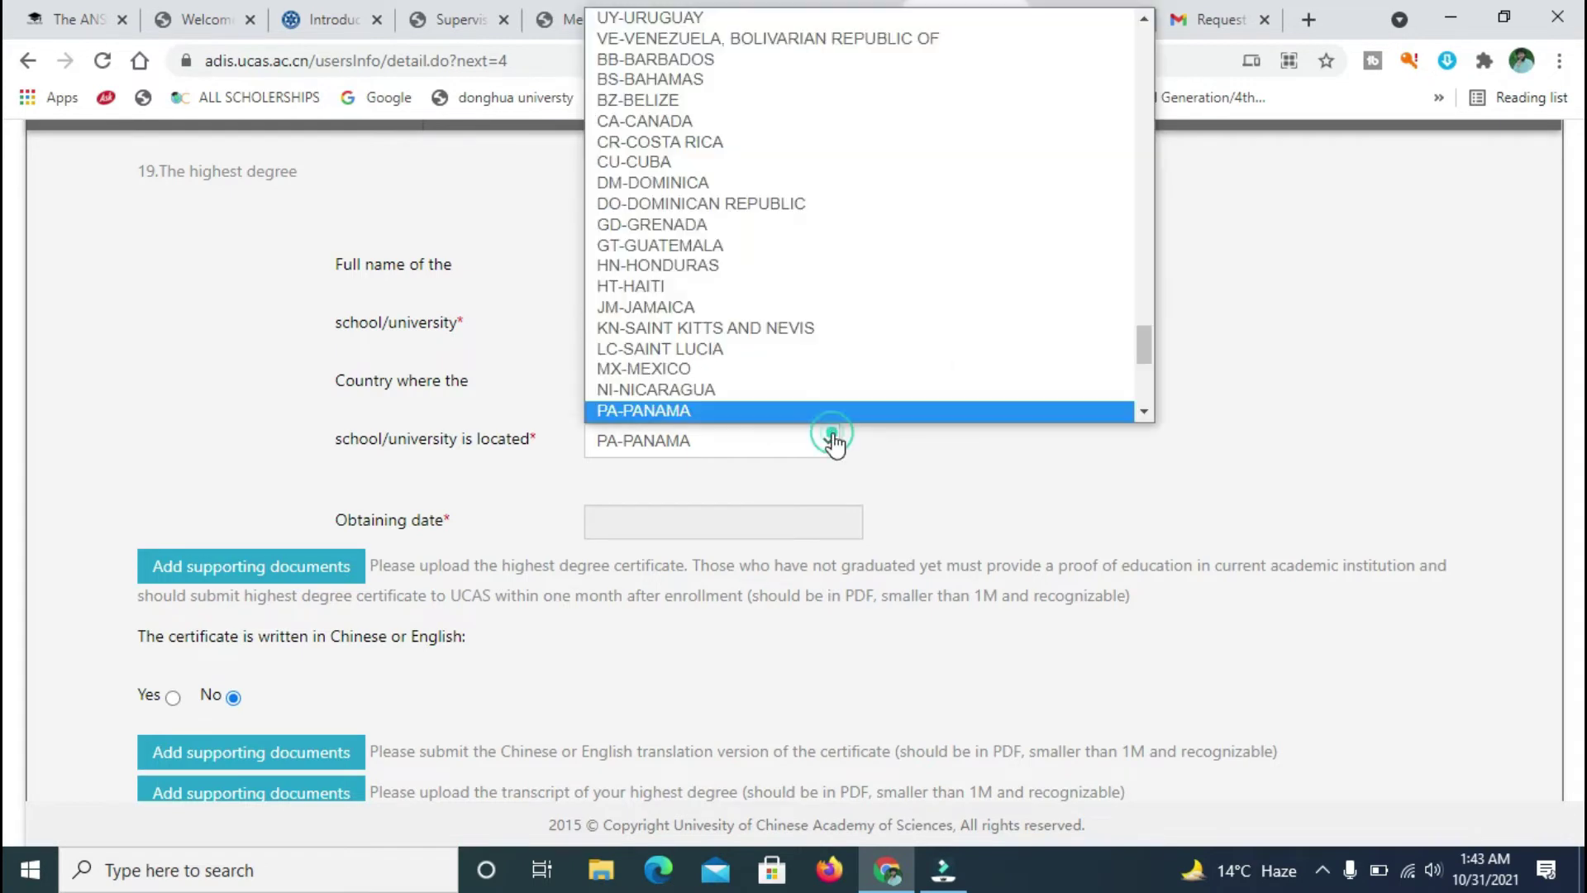
left_click_drag(1147, 357, 1149, 33)
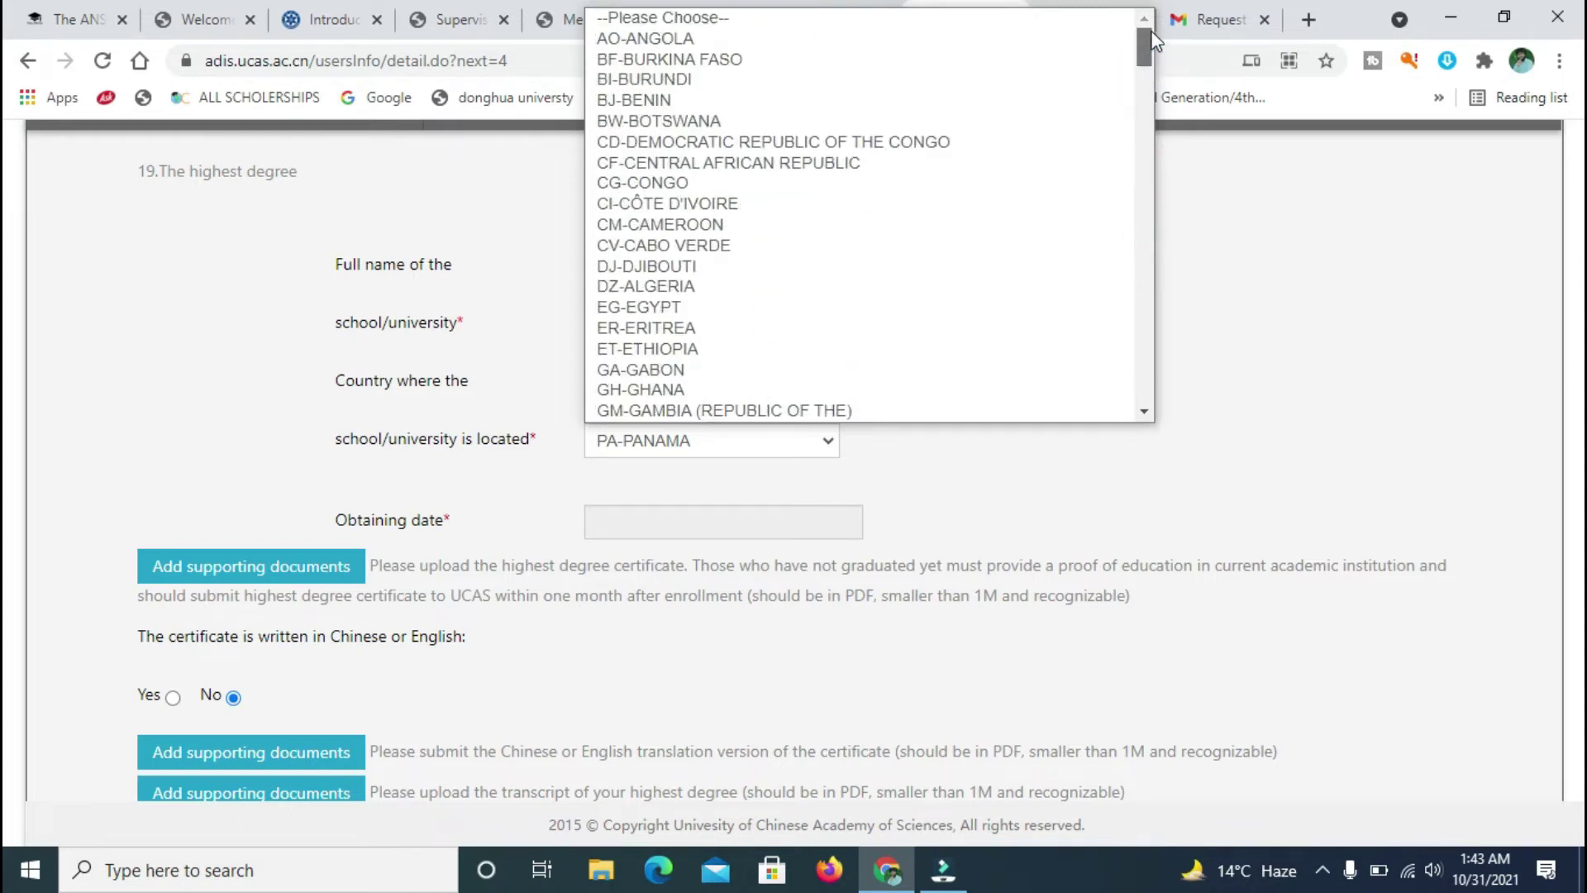
left_click(762, 17)
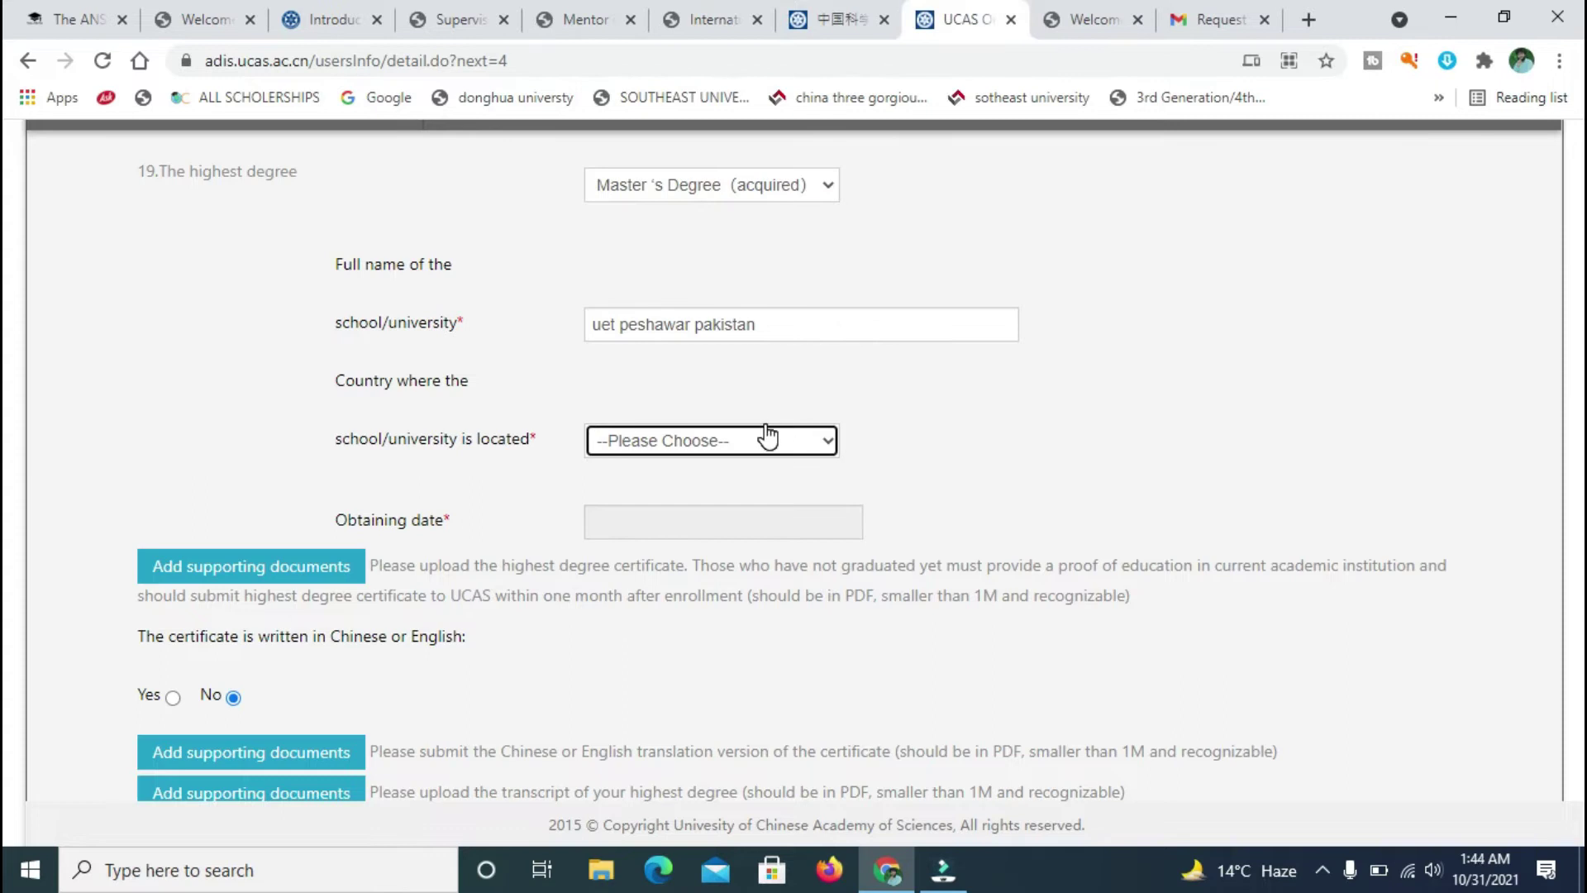
left_click(768, 435)
key("p")
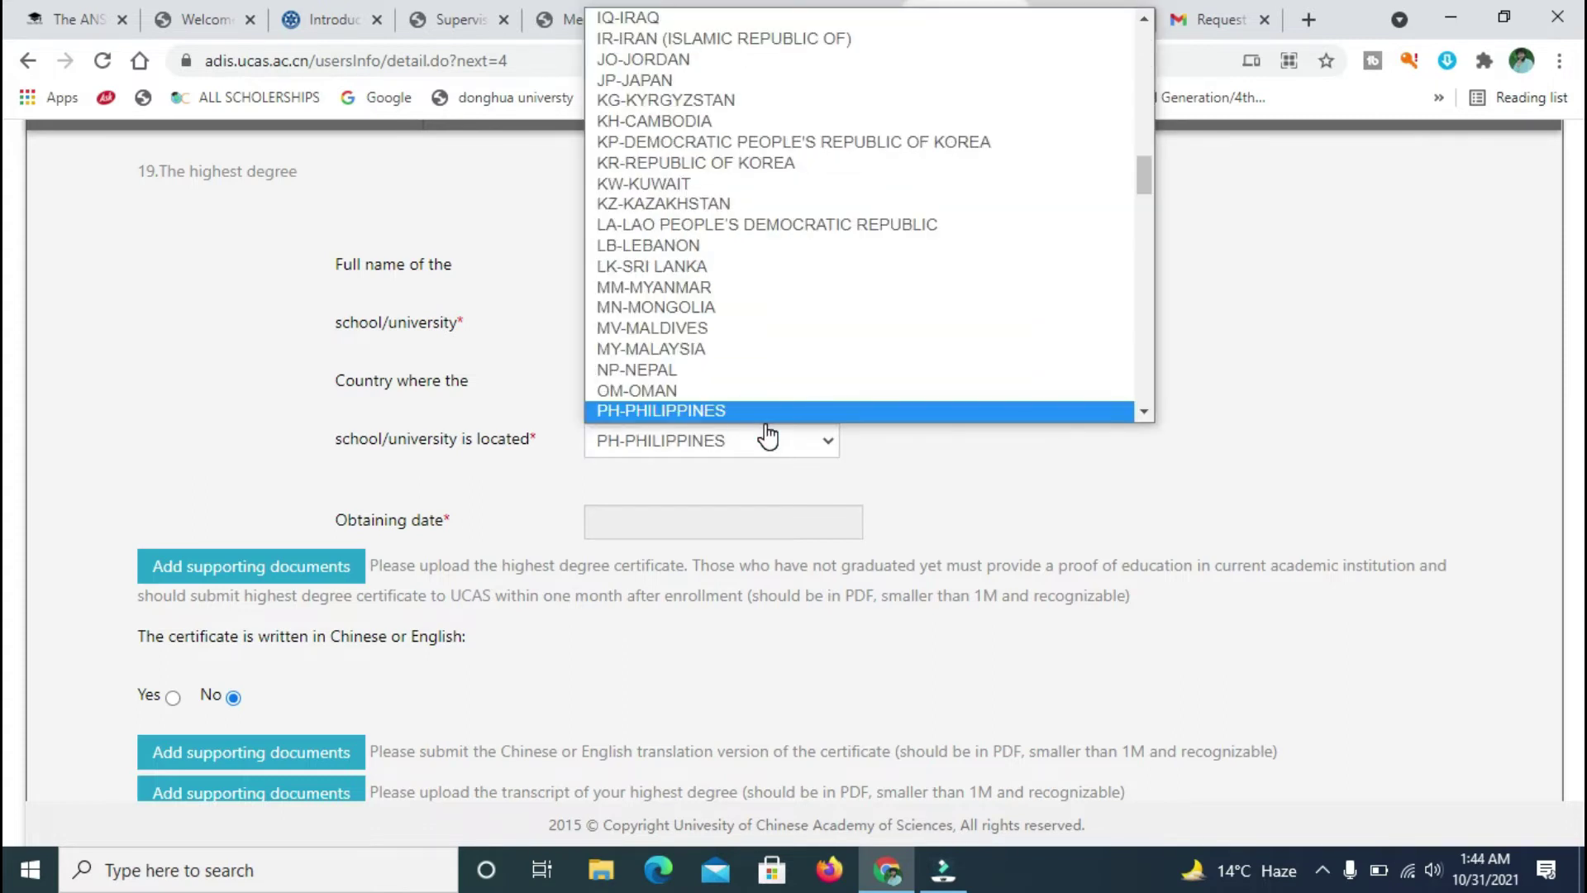
scroll(868, 364, "down", 1)
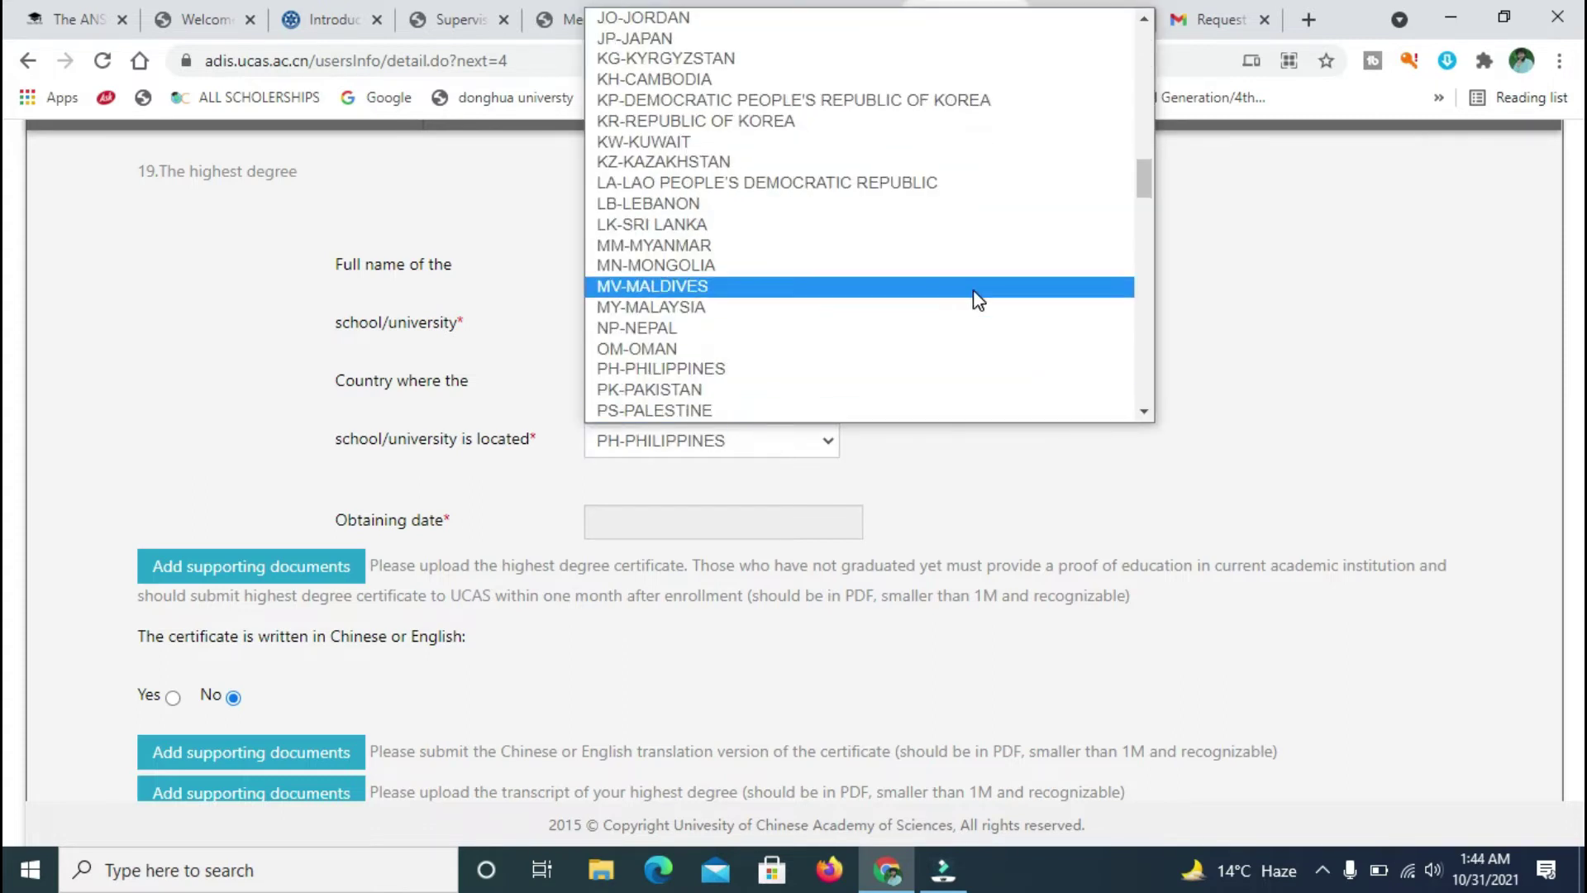
left_click(724, 397)
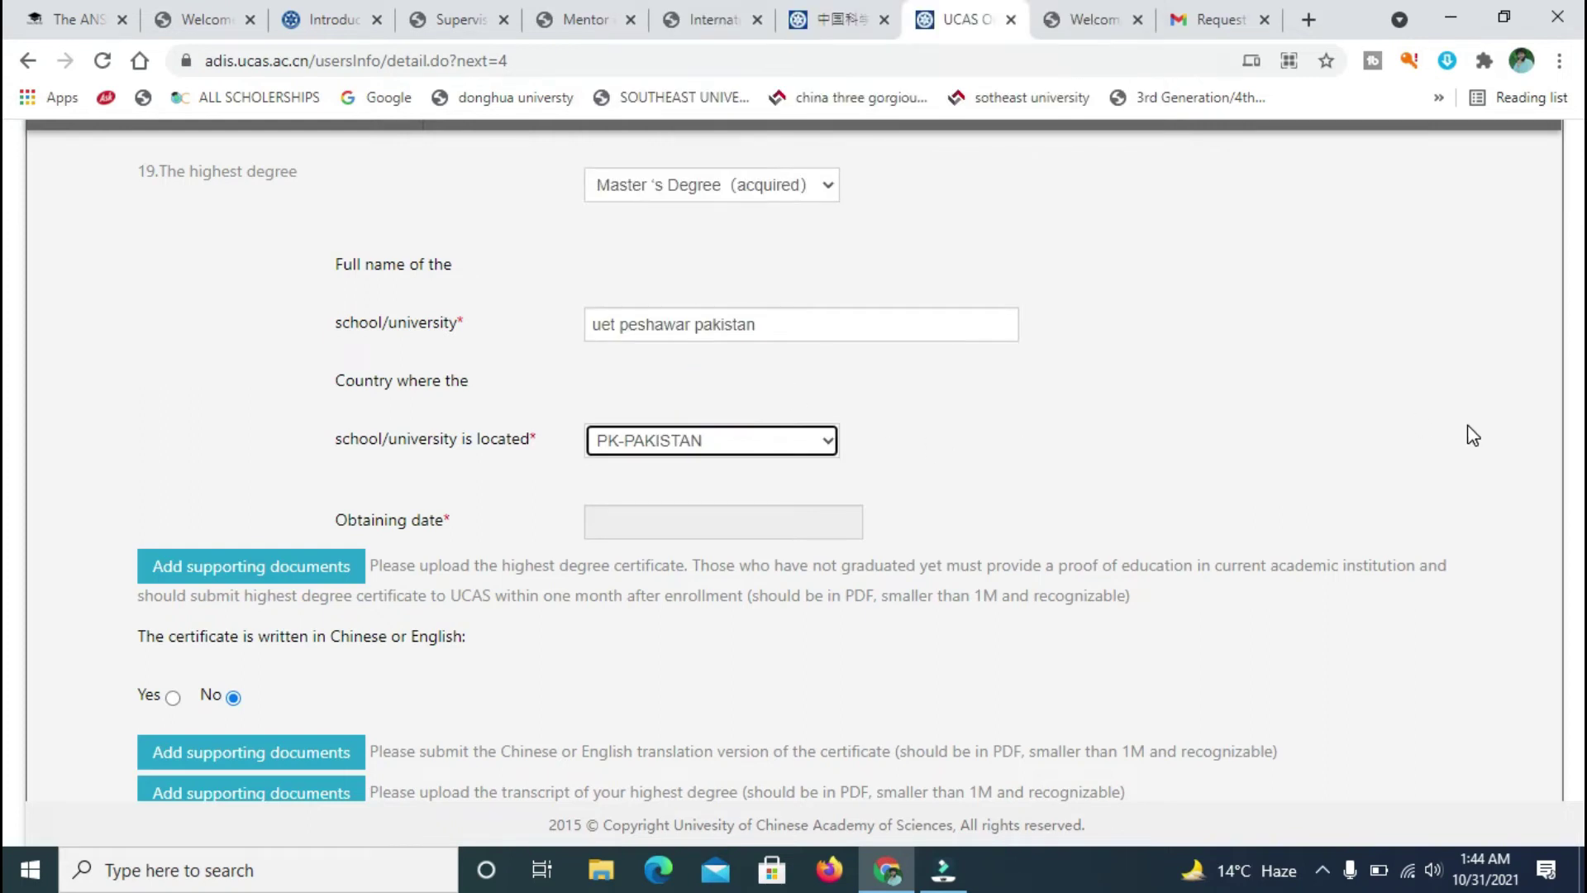
scroll(7, 217, "down", 3)
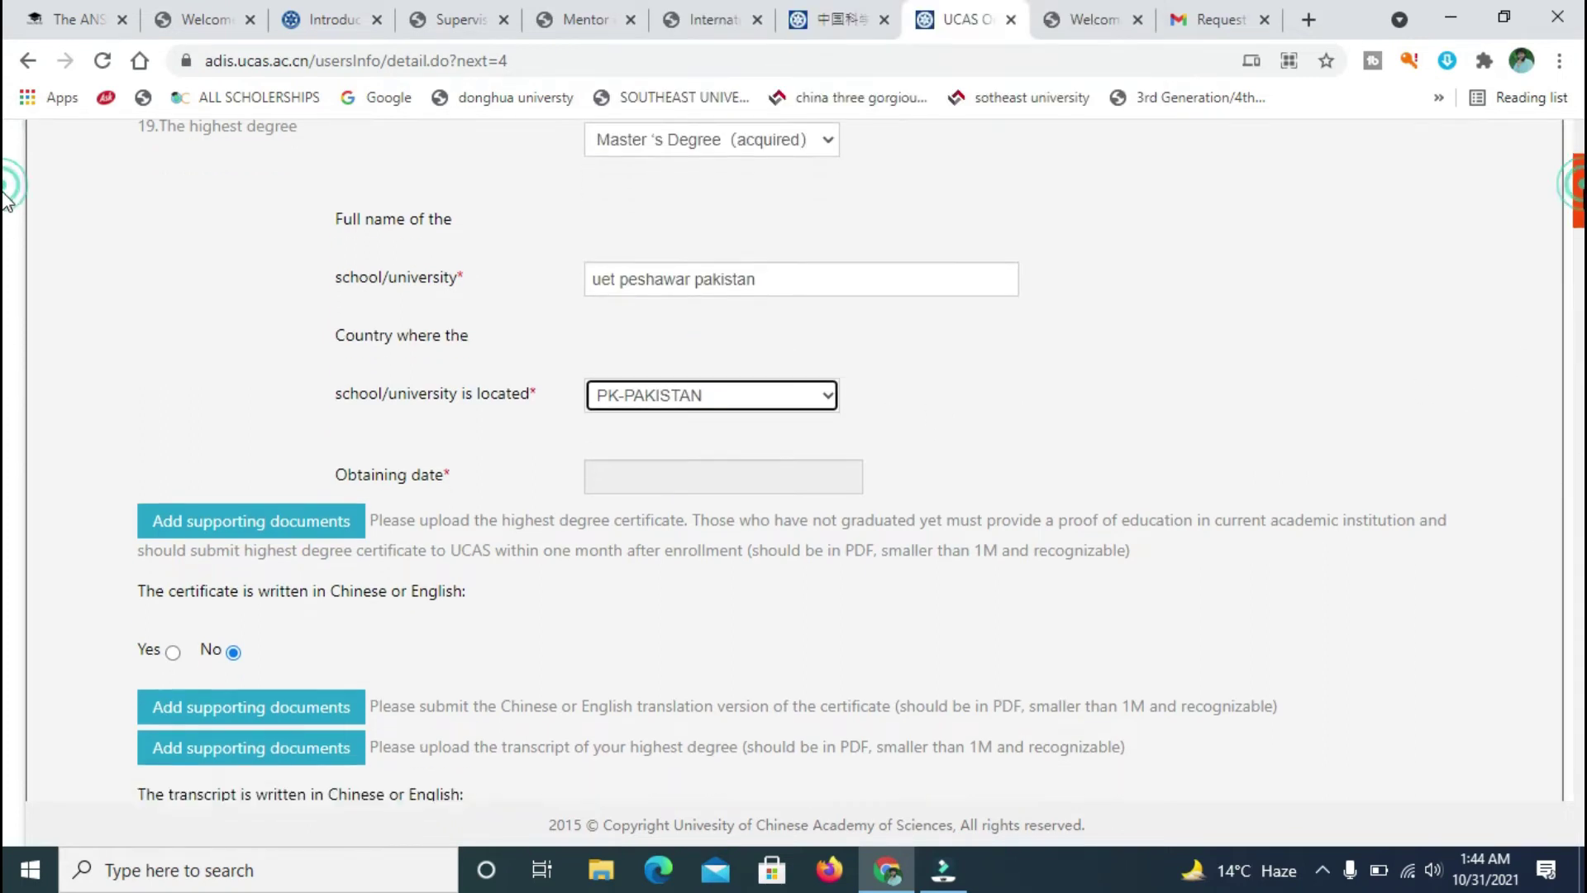
left_click(713, 305)
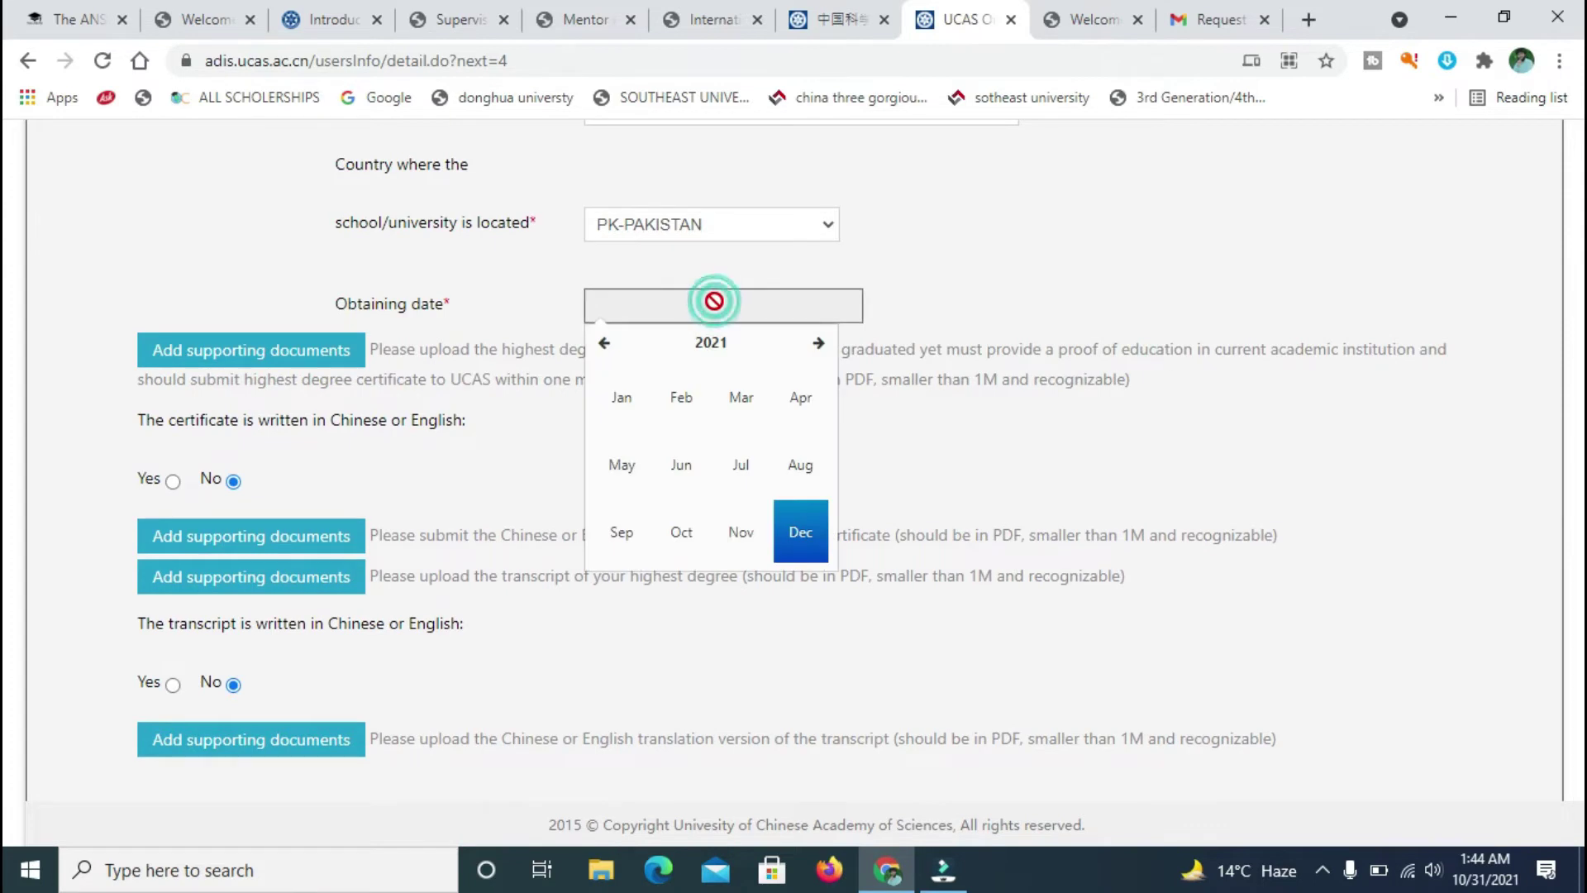
left_click(603, 345)
left_click(603, 345)
left_click(603, 345)
left_click(603, 344)
left_click(603, 345)
left_click(604, 344)
left_click(604, 345)
left_click(813, 345)
left_click(812, 345)
left_click(813, 344)
left_click(812, 344)
left_click(812, 344)
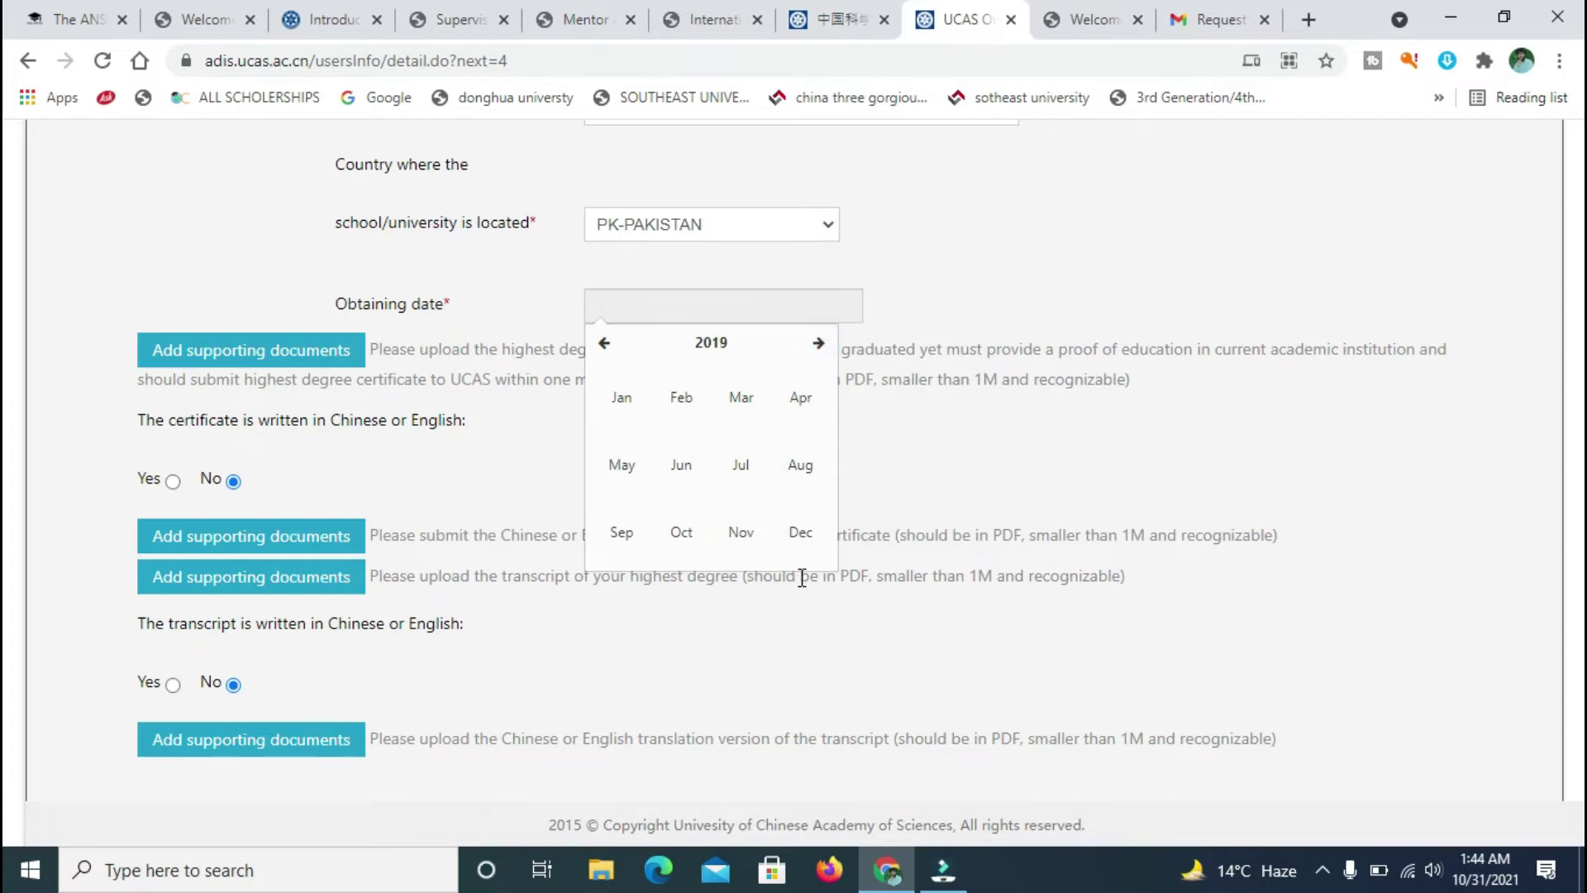
left_click(796, 537)
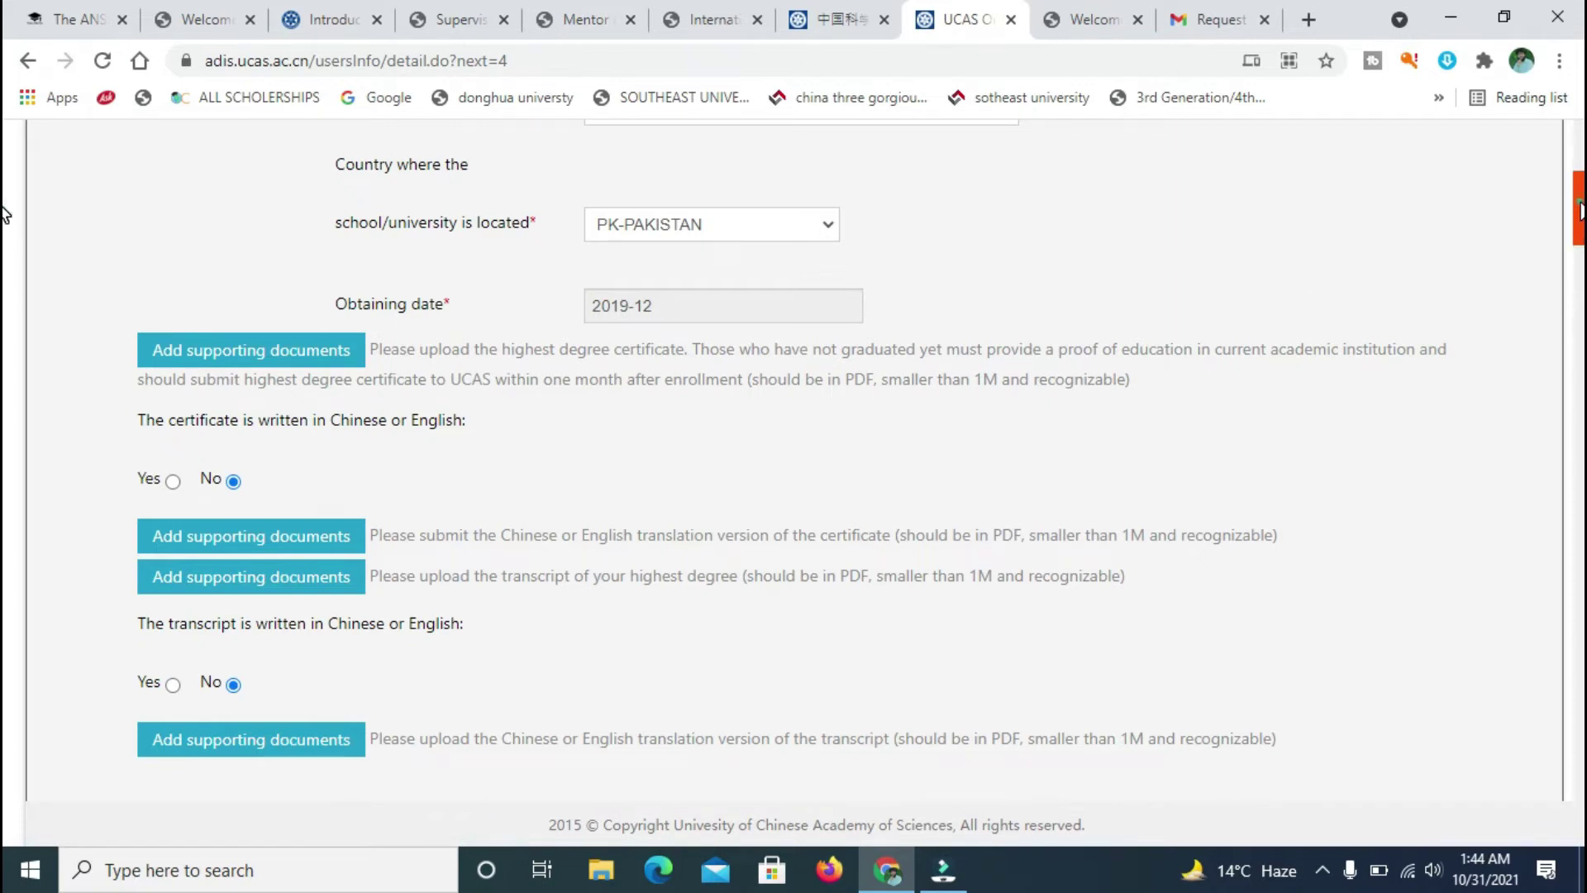
scroll(5, 216, "down", 1)
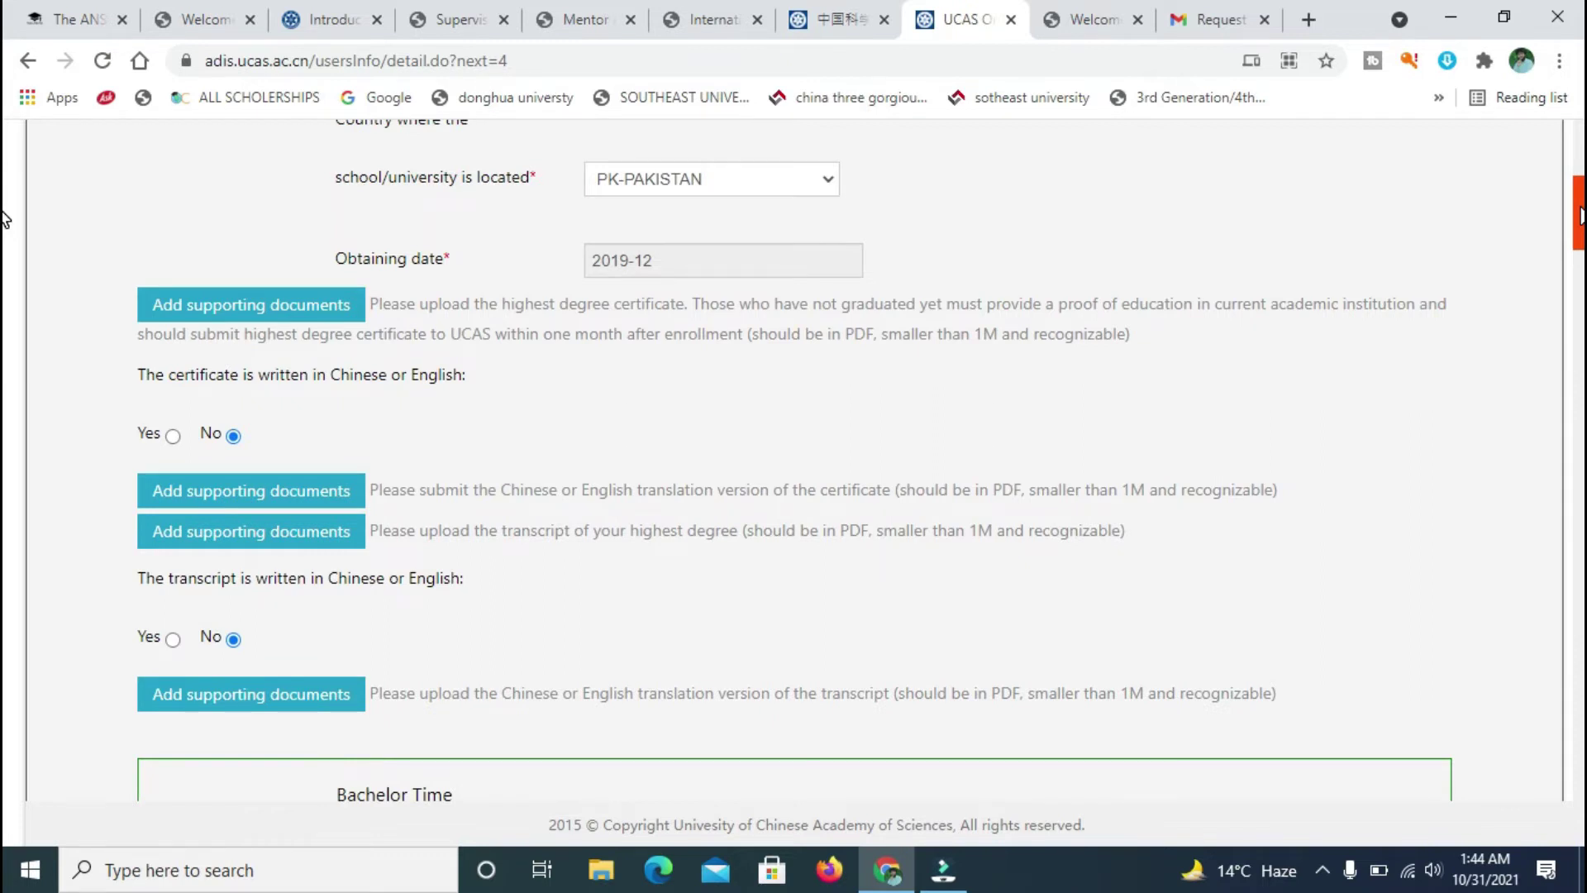
- Upload Ms Transcript.pdf as the highest-degree supporting document
left_click(319, 306)
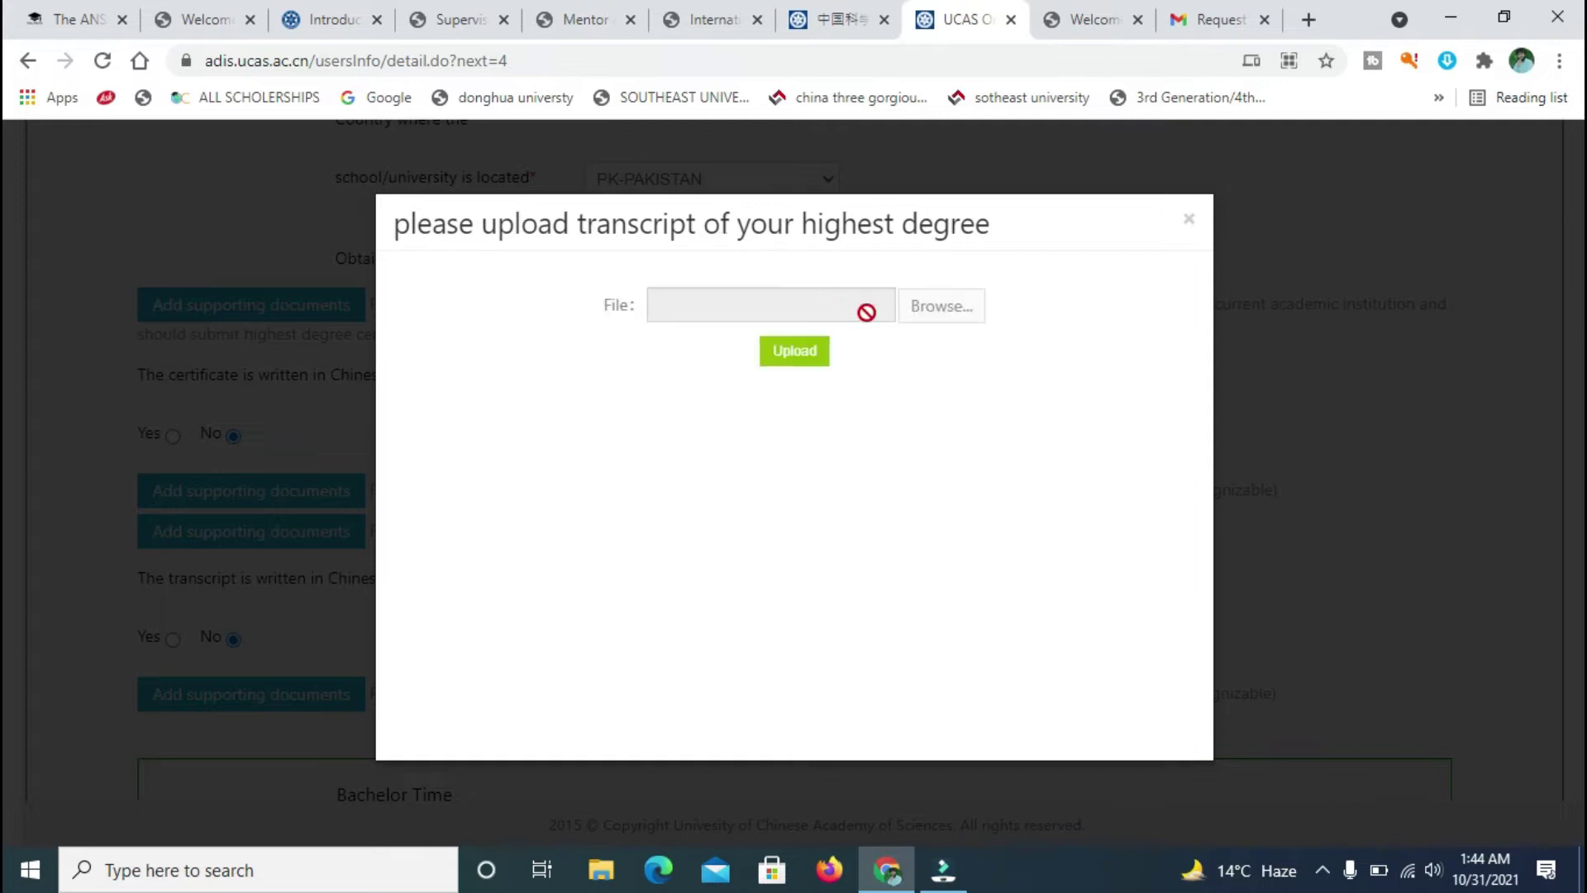
left_click(947, 314)
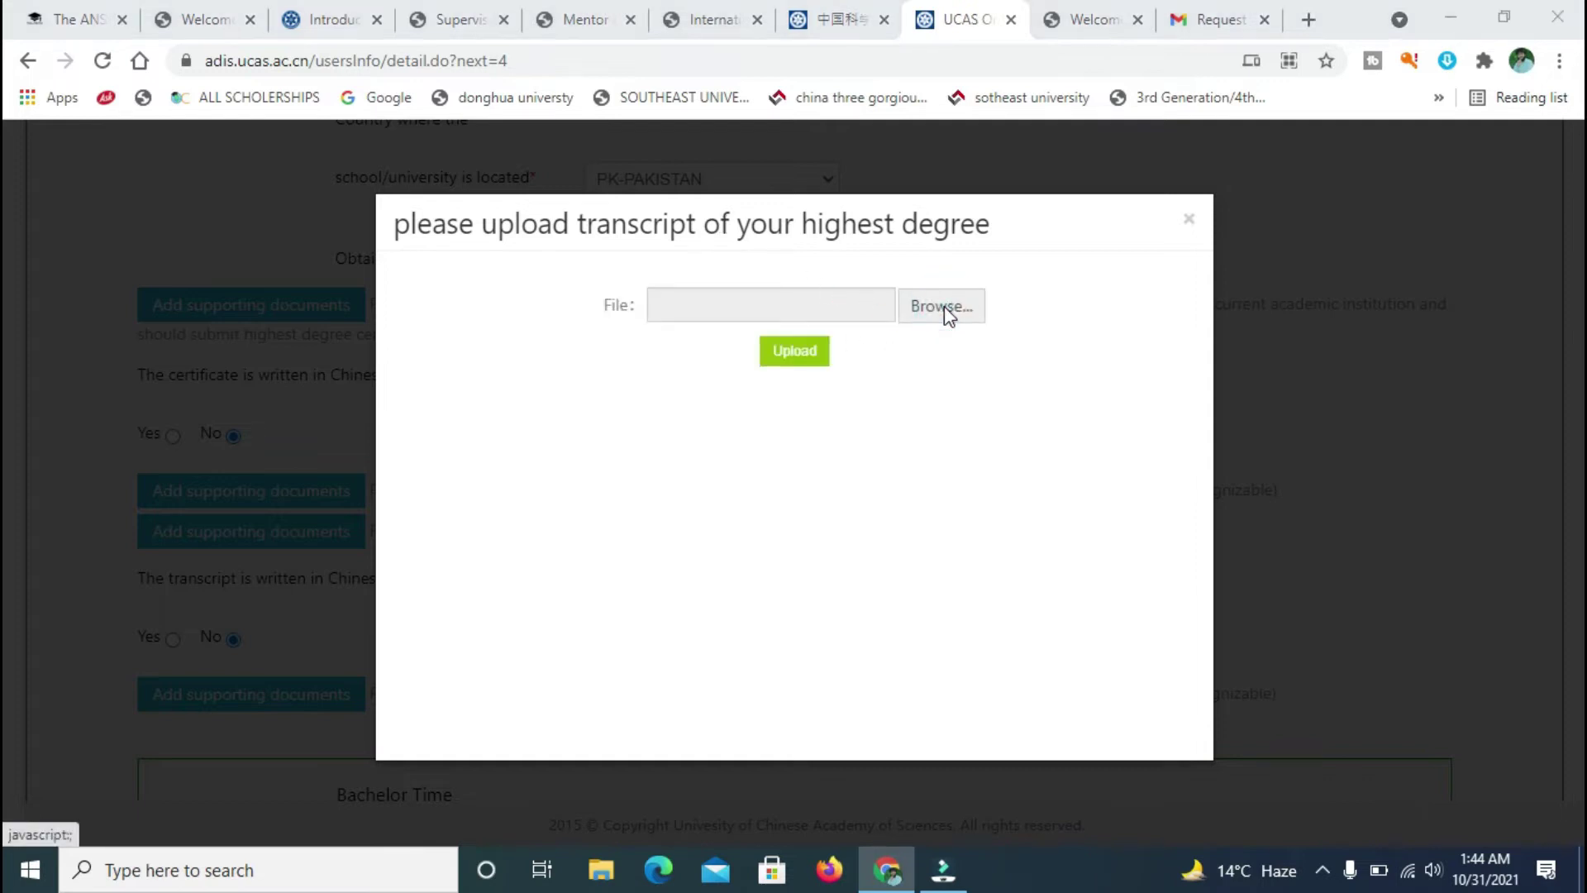
type("tr")
key("BackSpace")
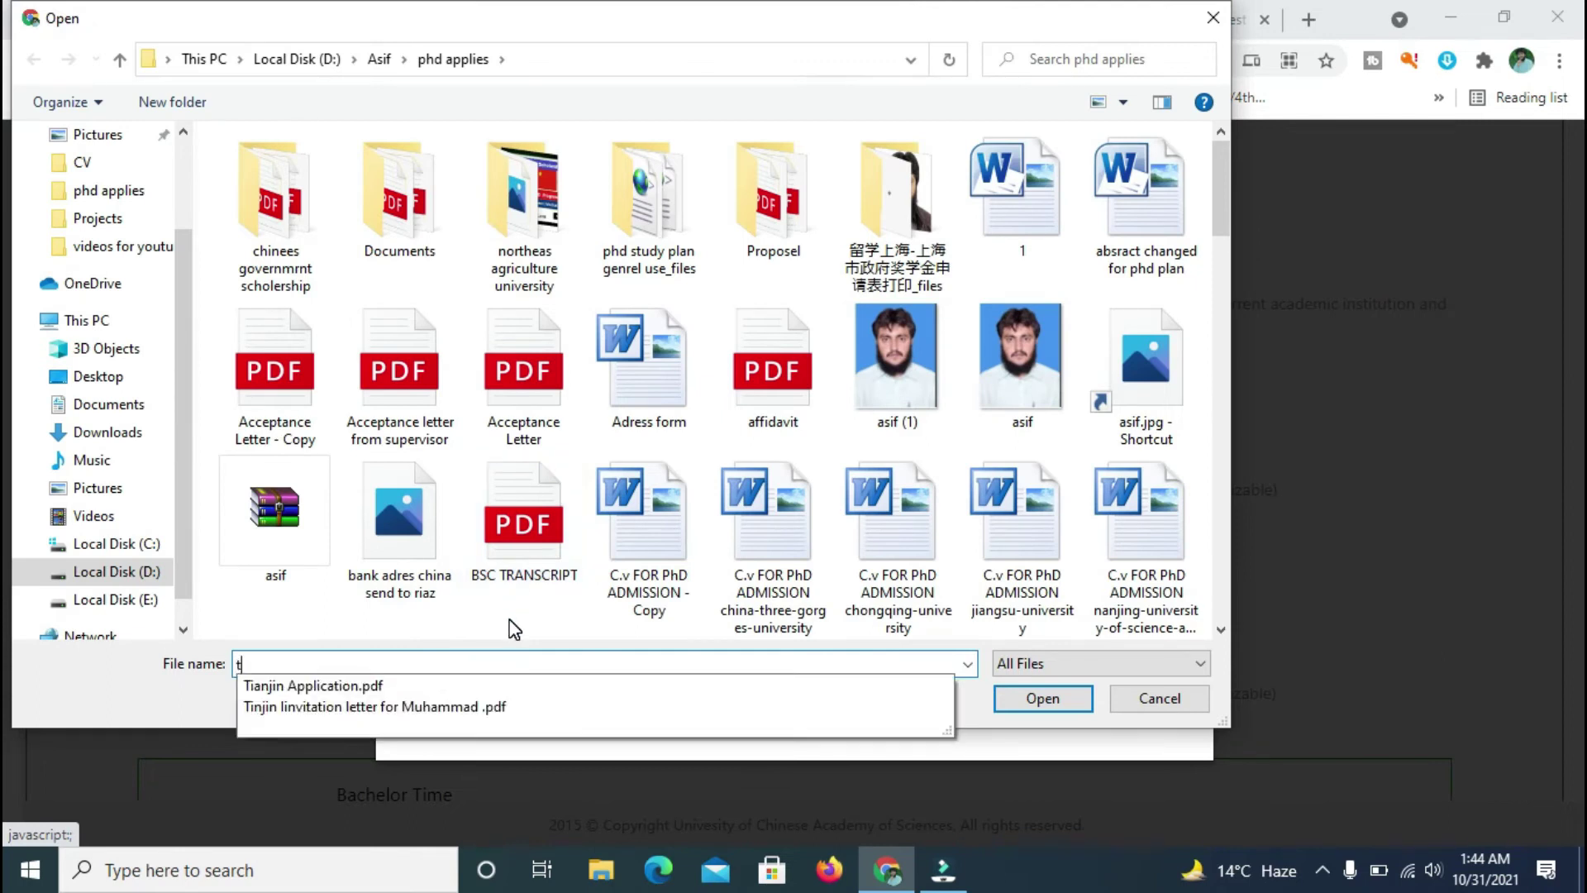
key("BackSpace")
type("ms")
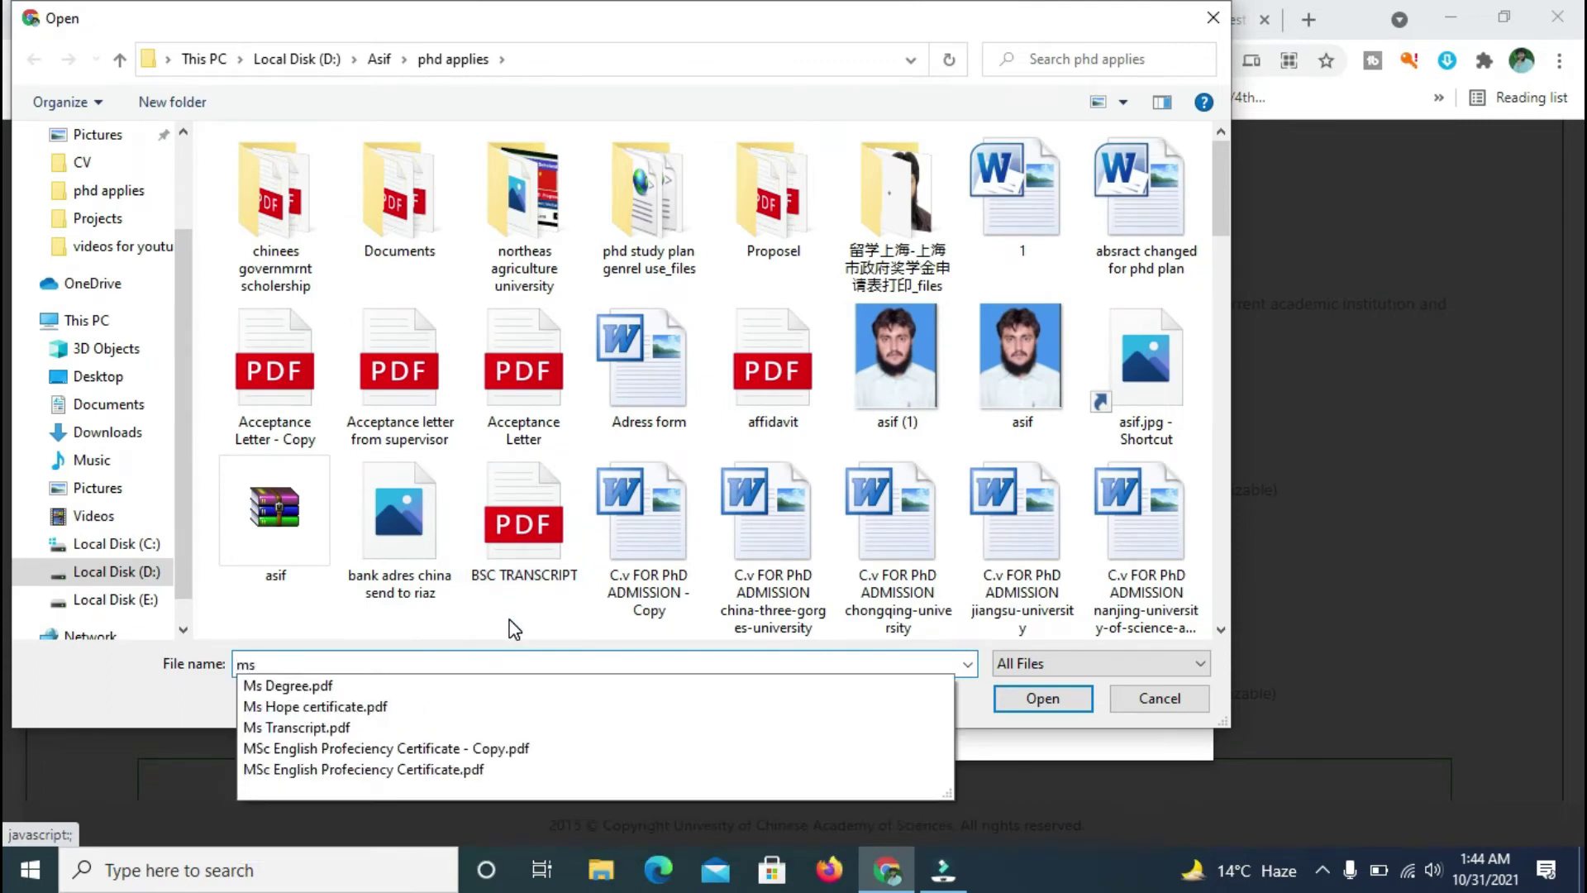
left_click(328, 728)
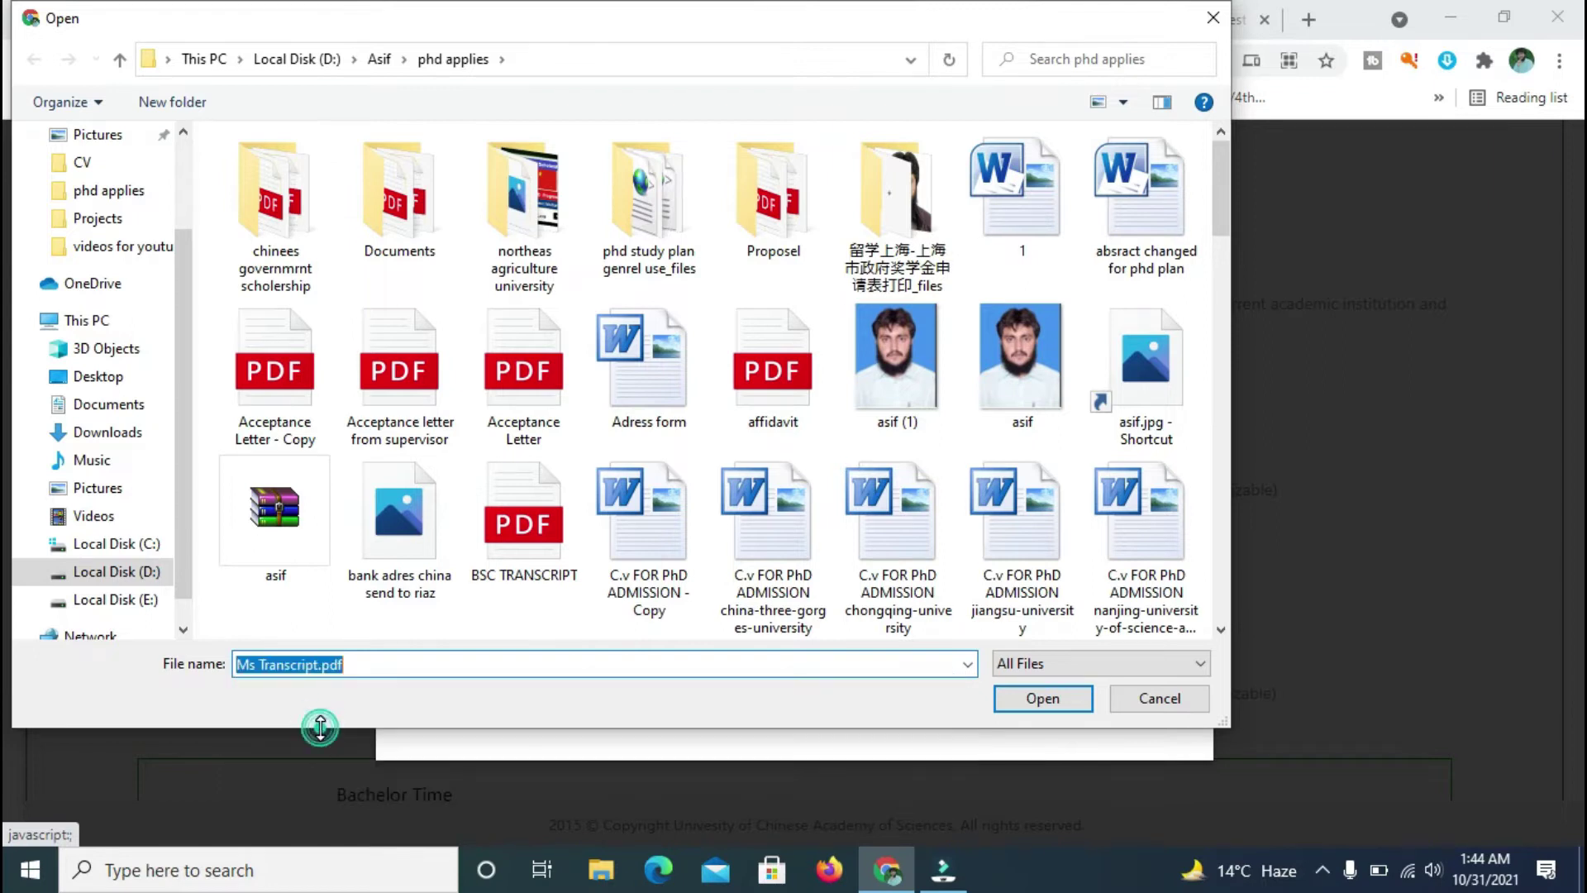
left_click(1045, 700)
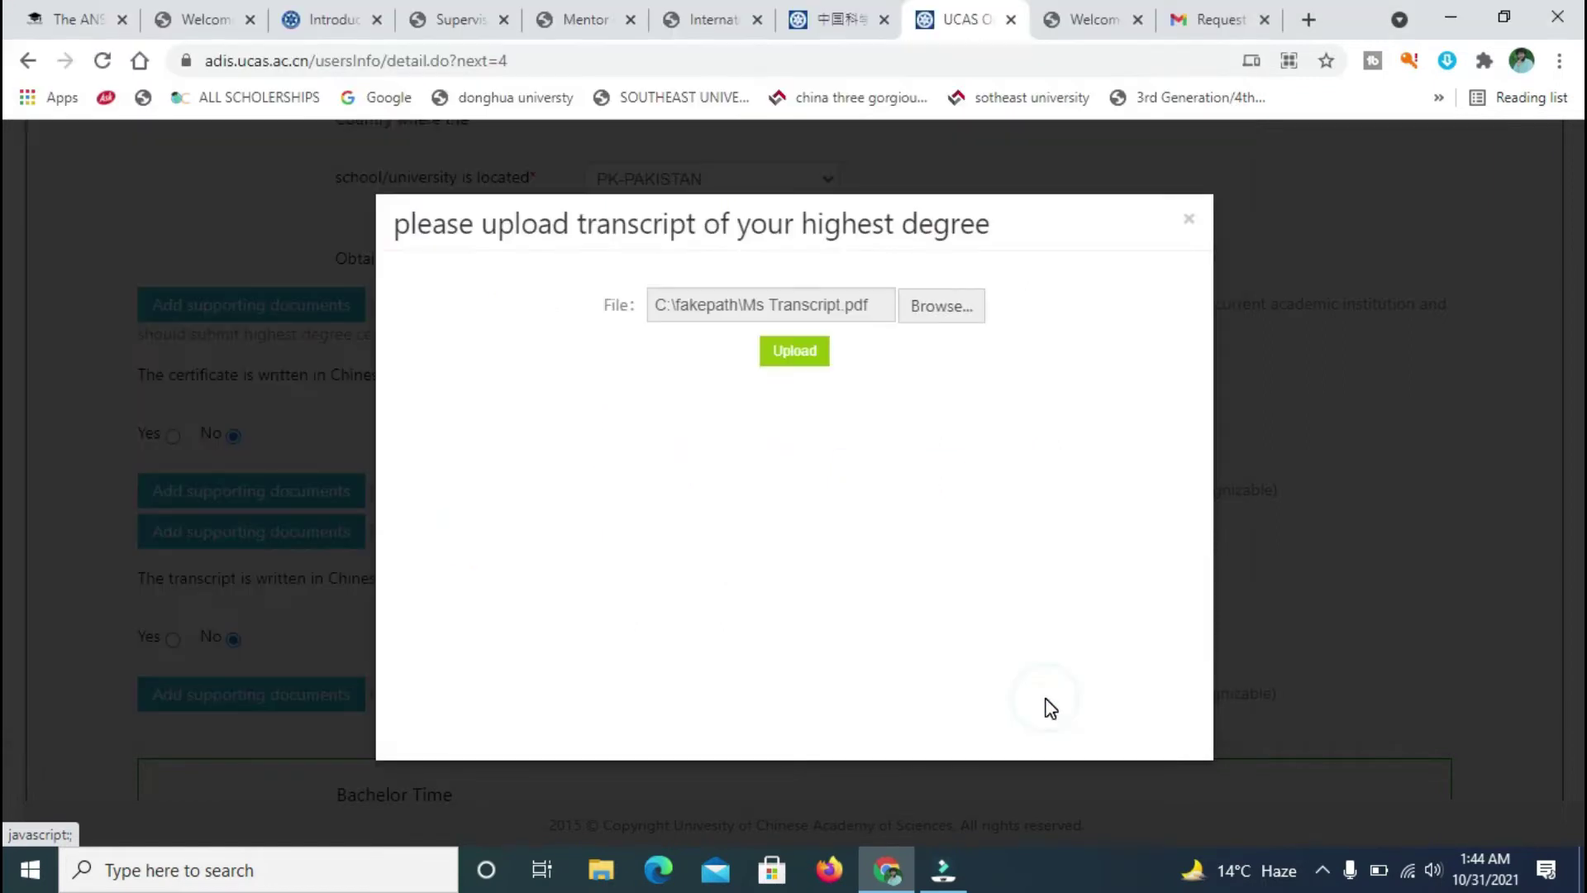
left_click(816, 352)
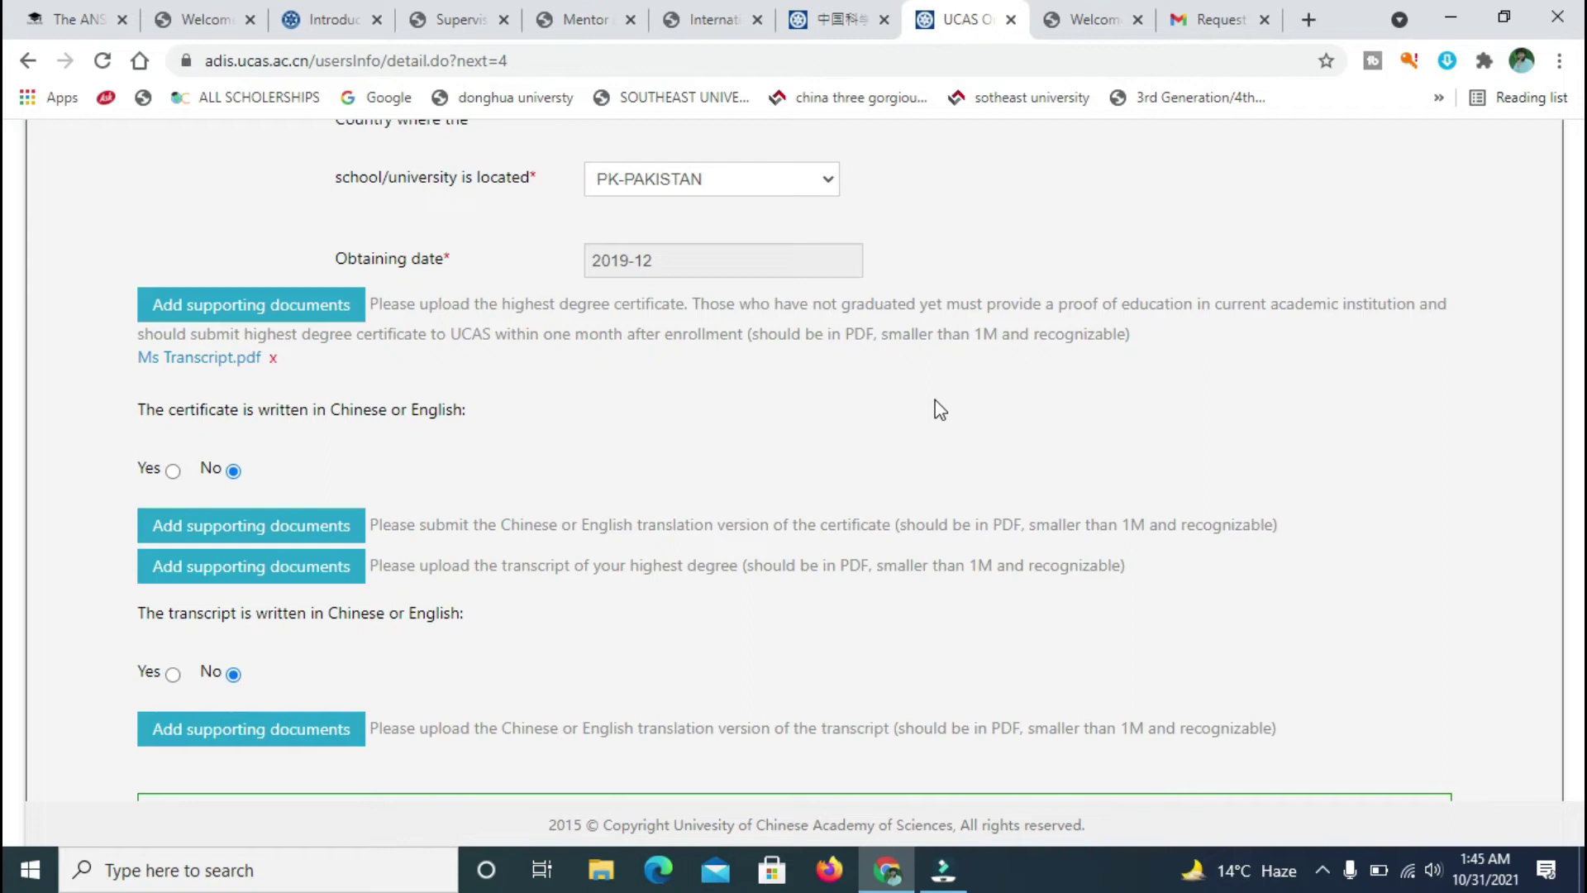
- Answer Yes that the certificate is written in Chinese or English
scroll(6, 234, "down", 1)
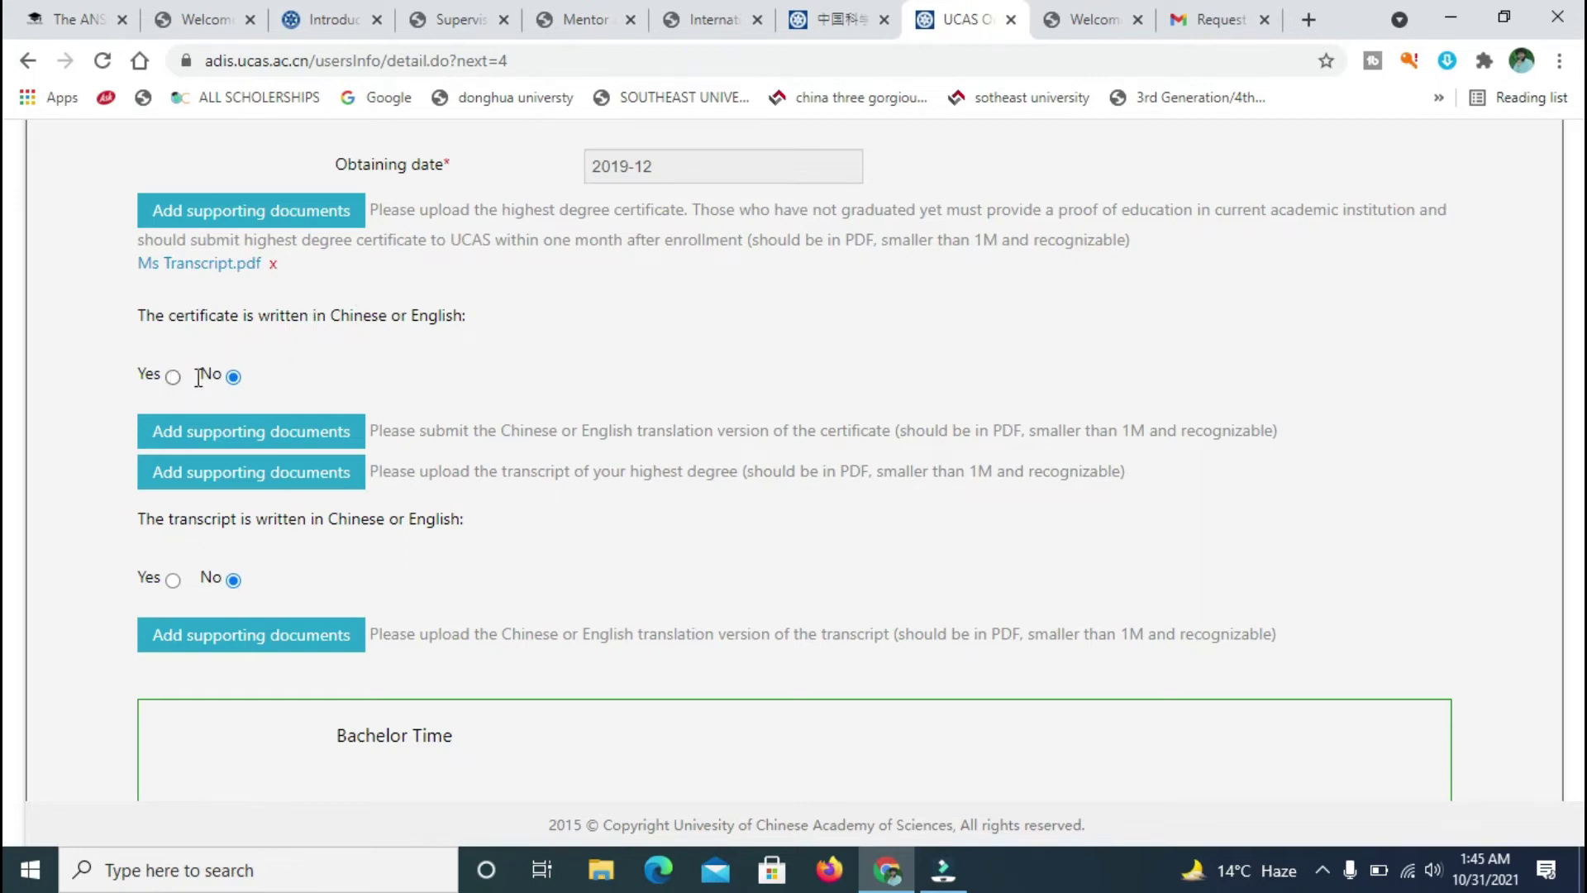
left_click(173, 379)
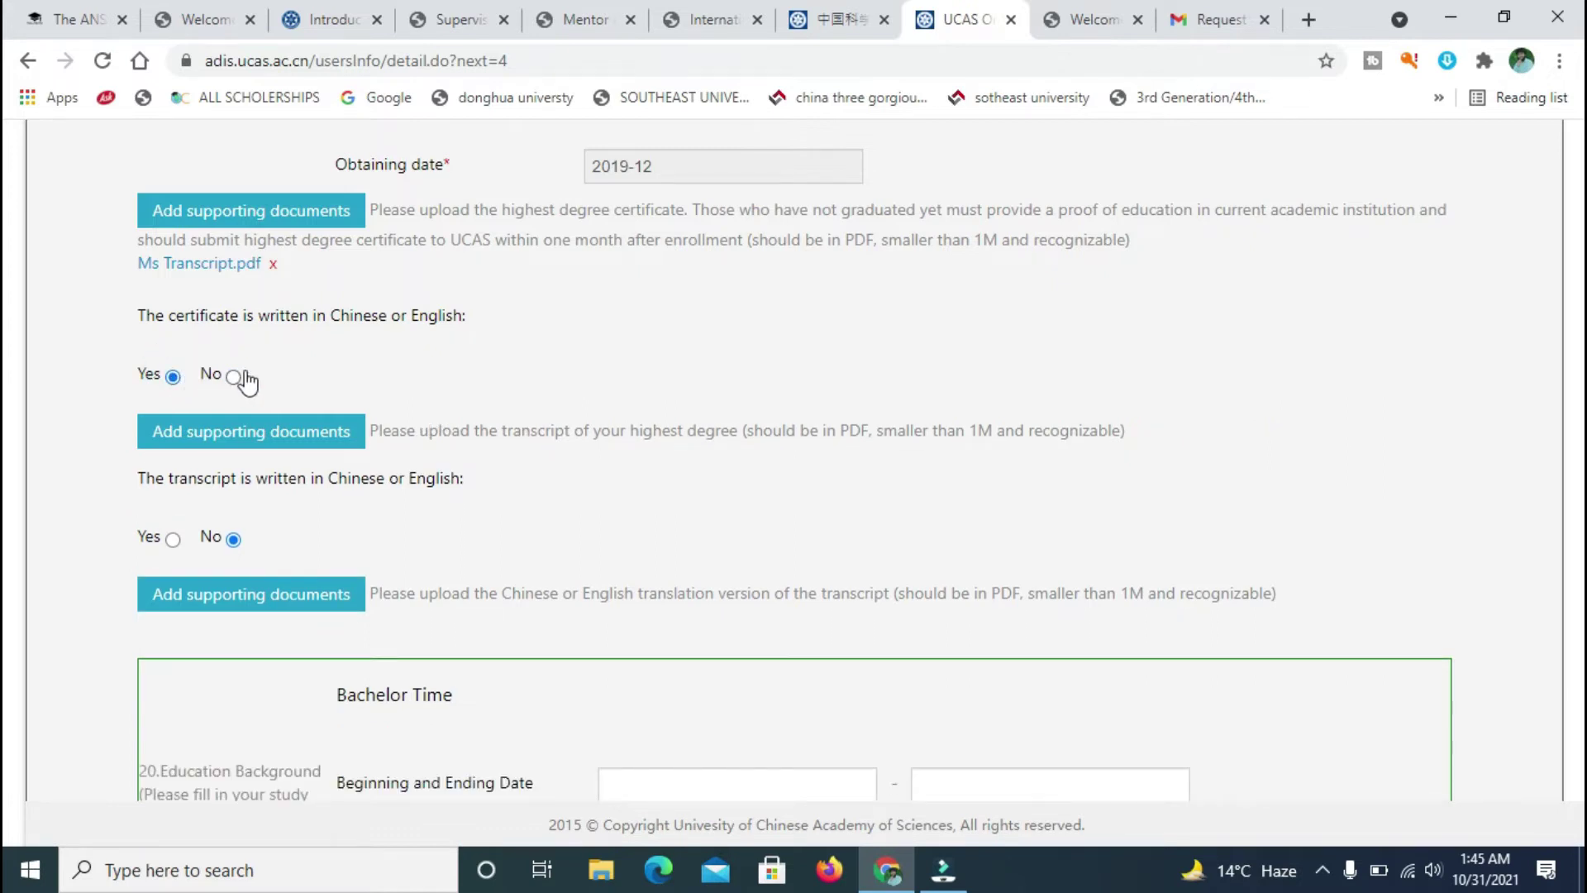
left_click(236, 377)
left_click(172, 377)
- Bring up the transcript's supporting-documents upload dialog
left_click(250, 202)
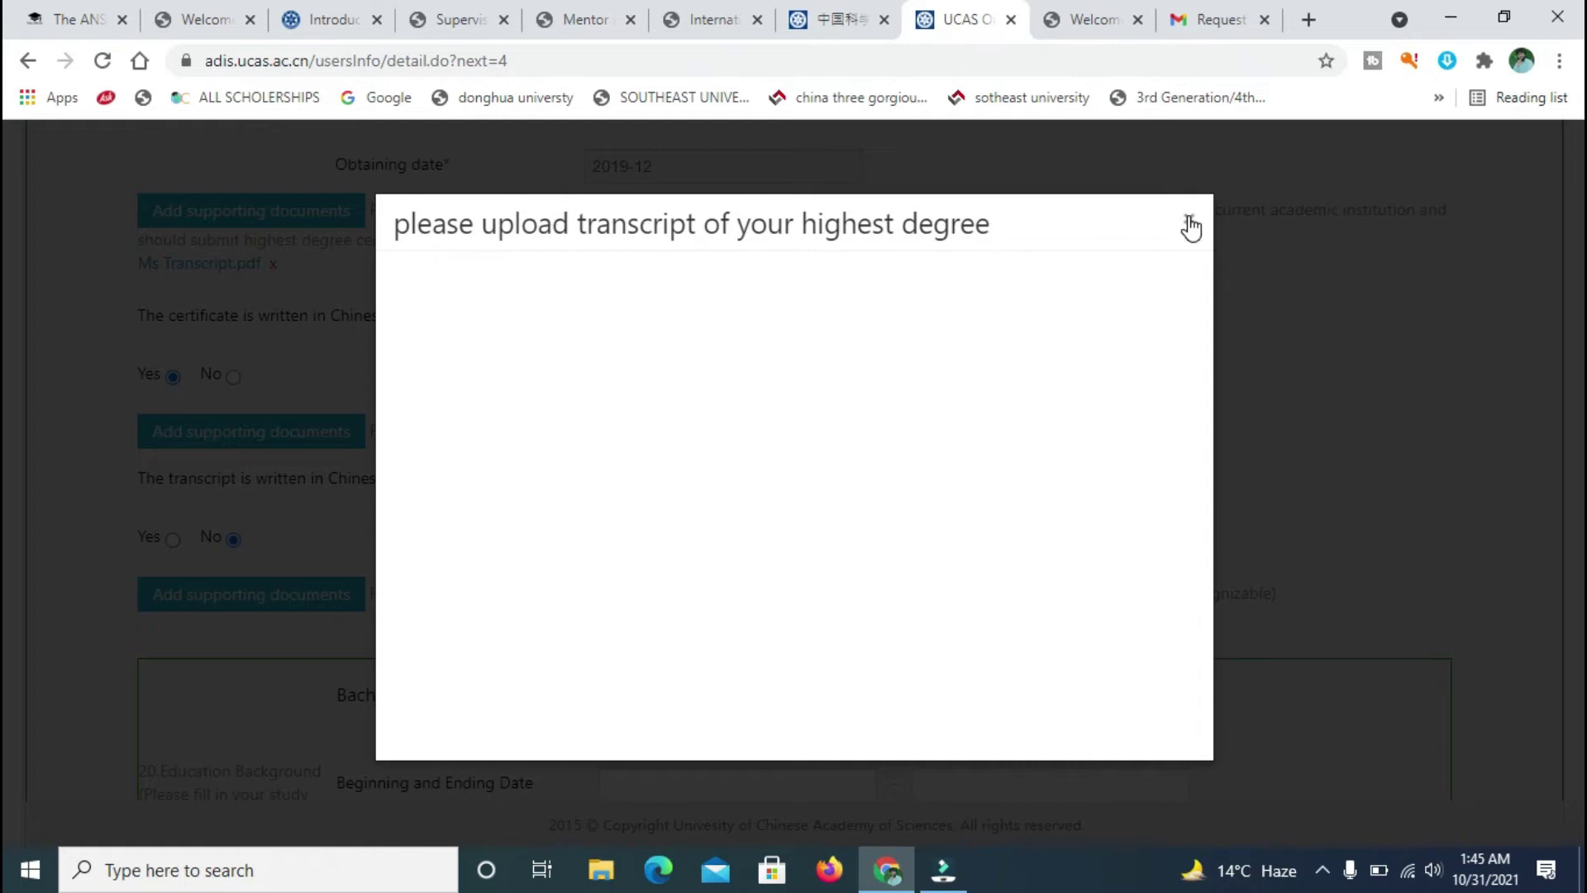
left_click(1188, 218)
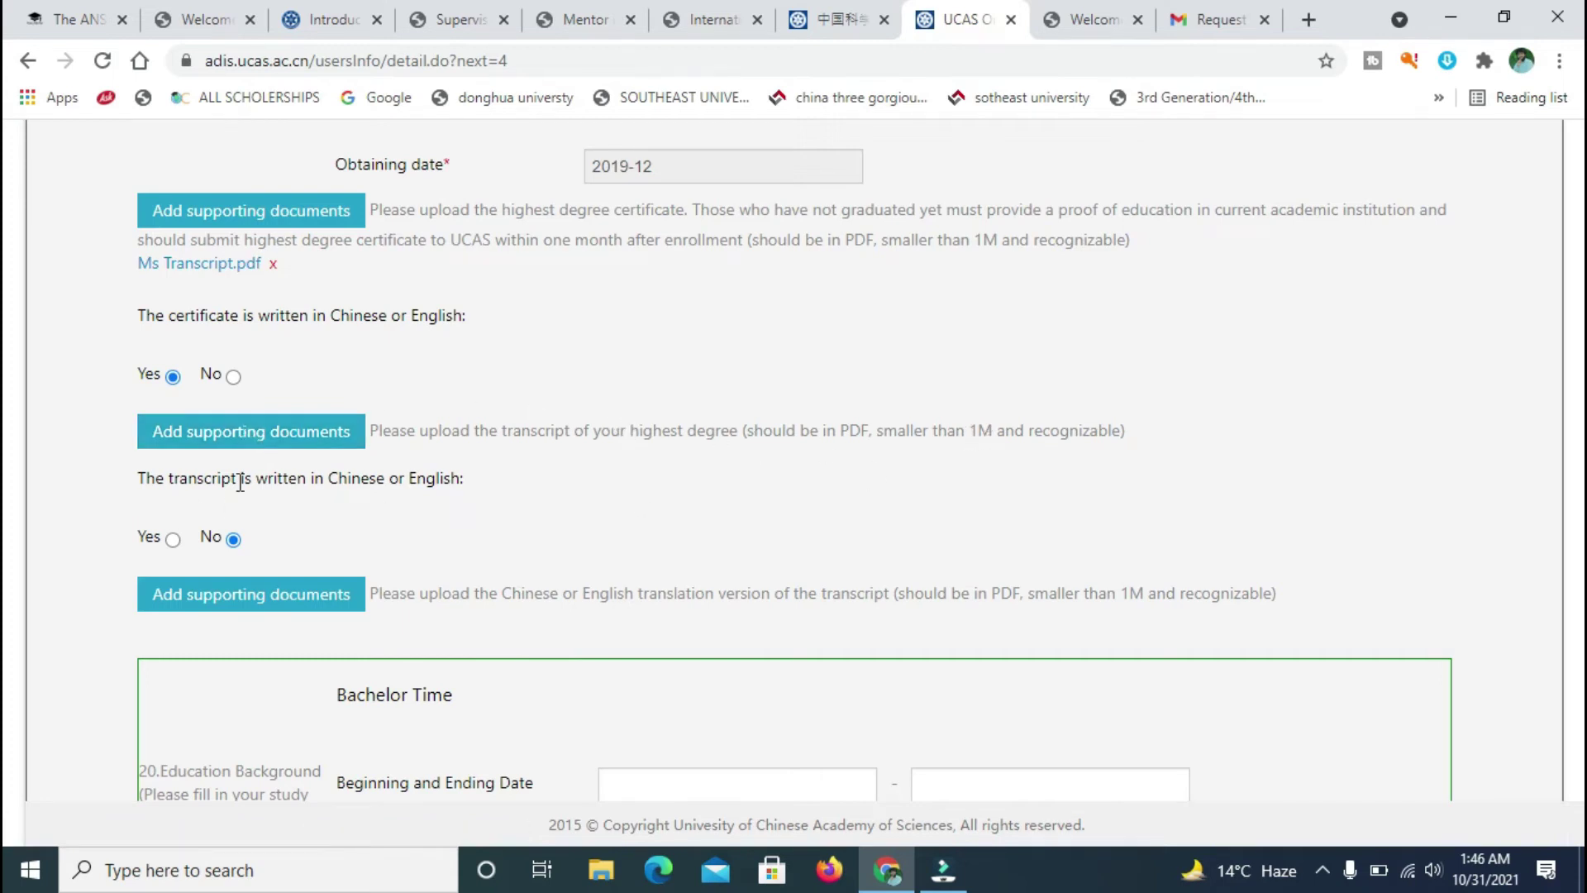
left_click(230, 213)
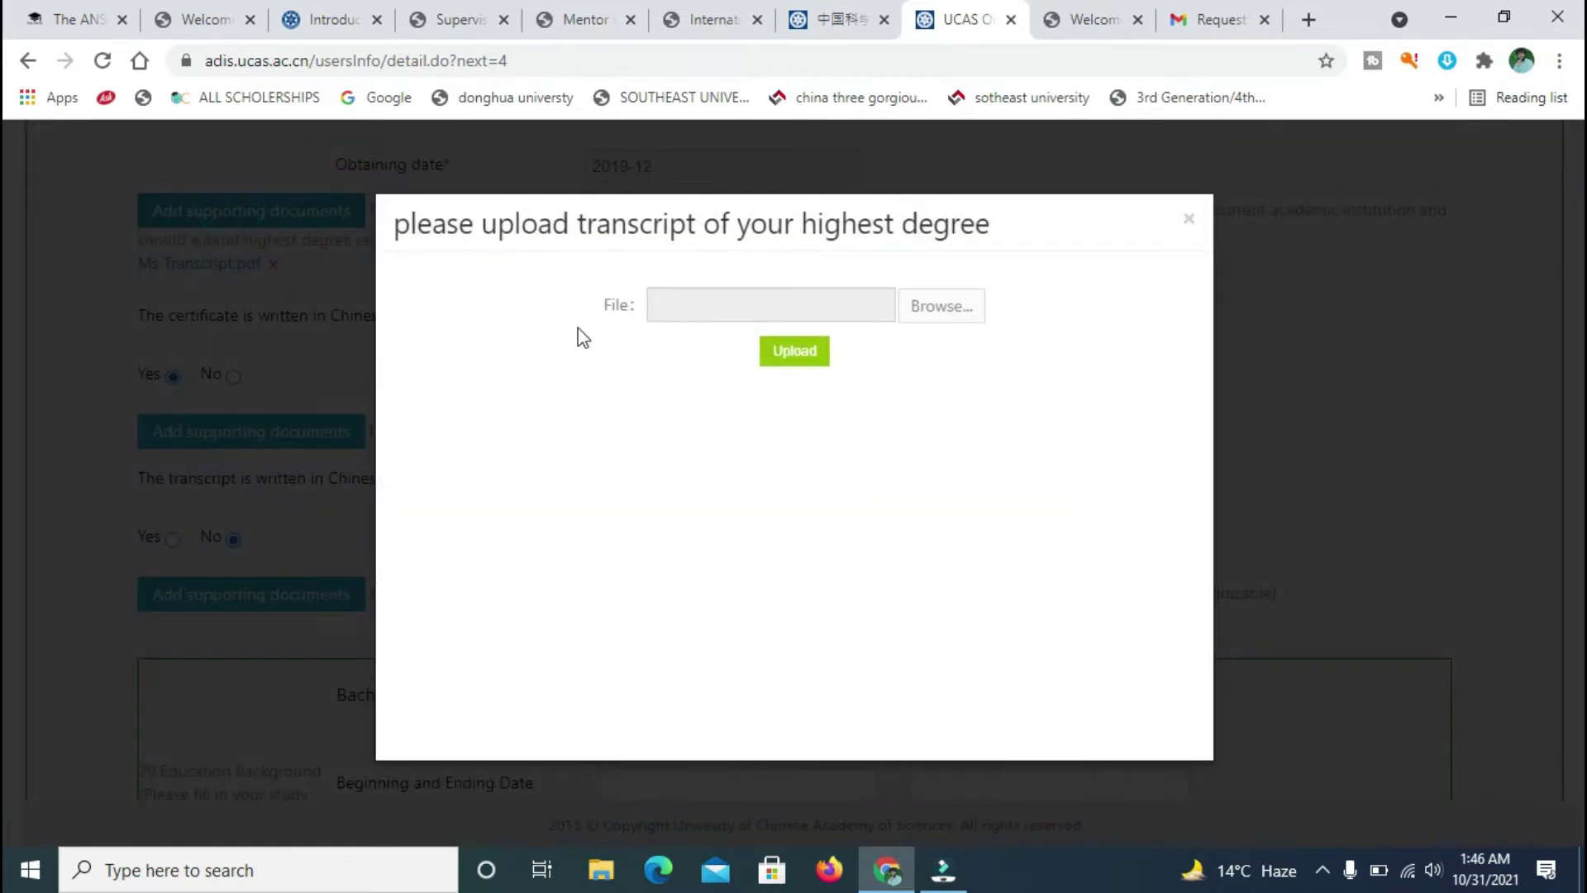
left_click(1189, 218)
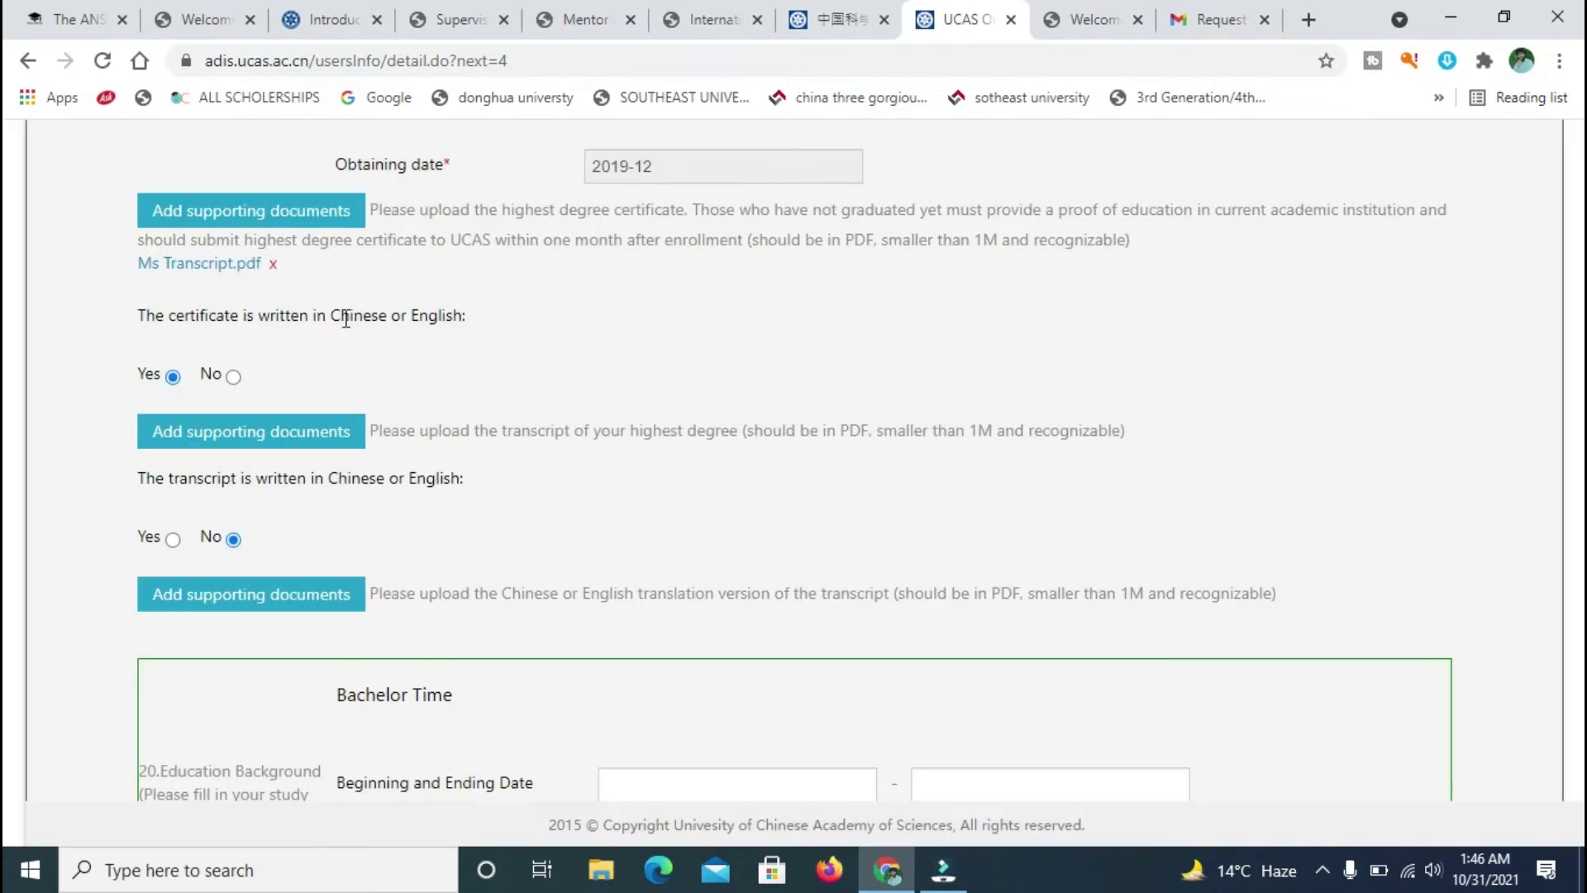
left_click(318, 415)
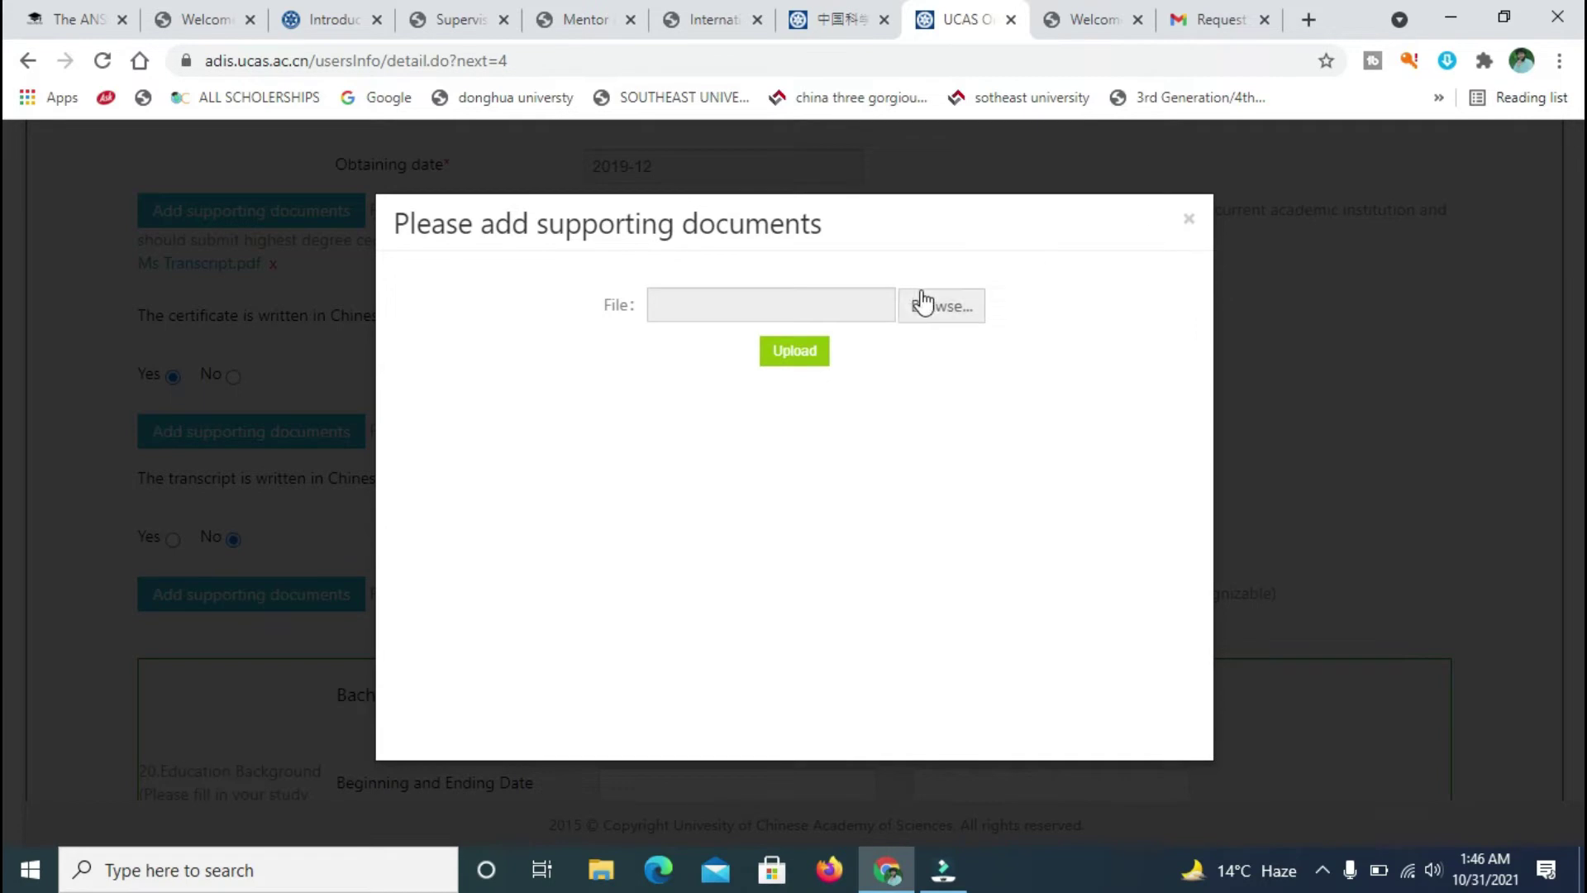
- Select Ms Transcript.pdf, upload it as the highest-degree transcript, and close the dialog
left_click(919, 301)
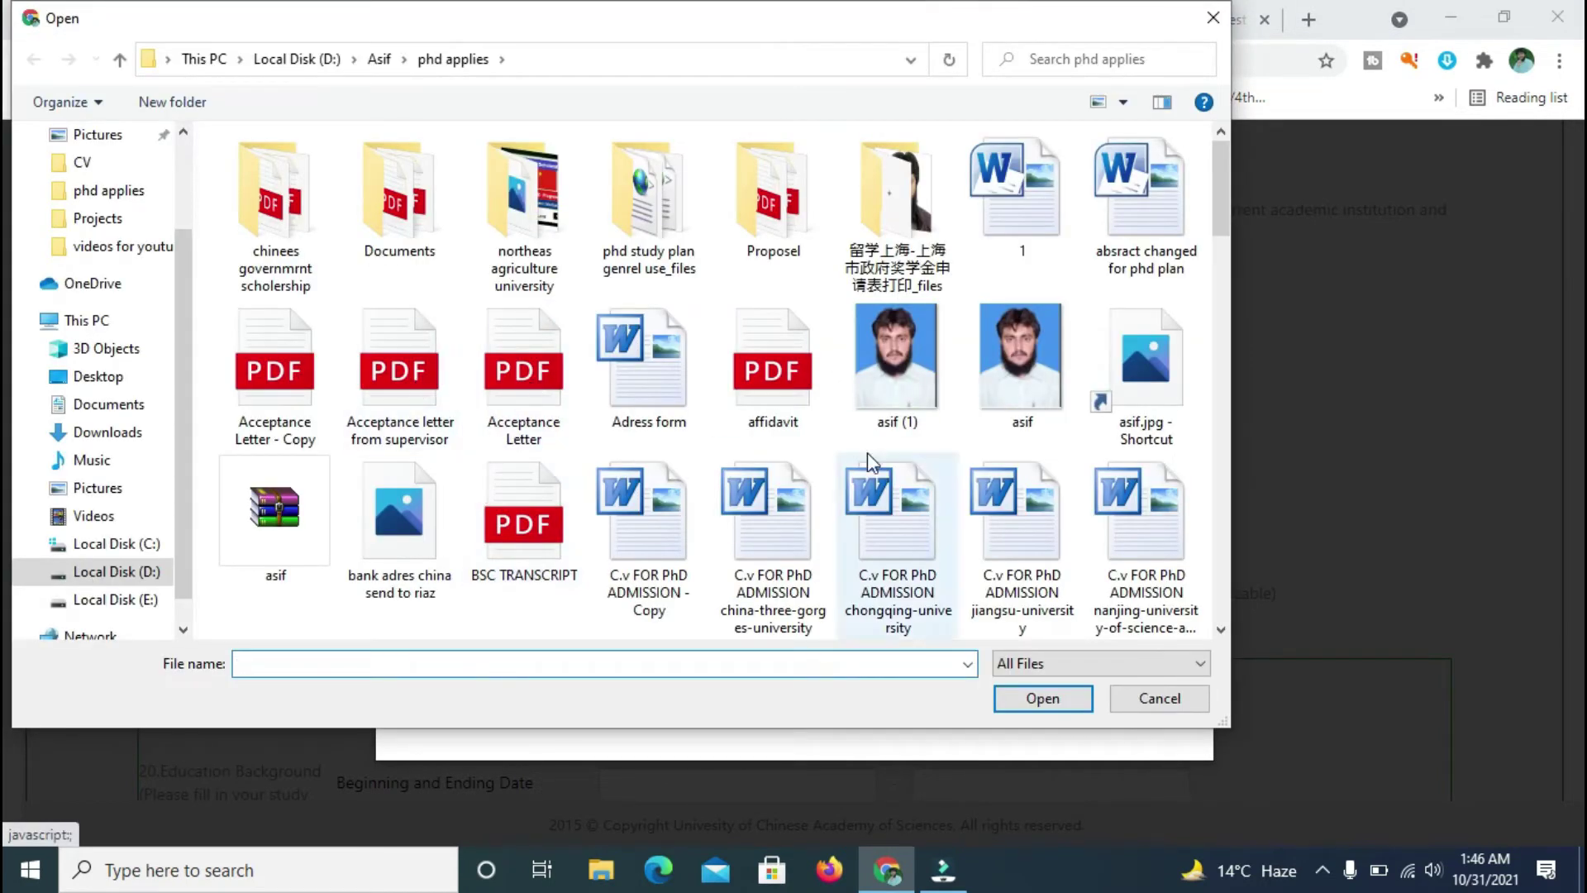
type("tr")
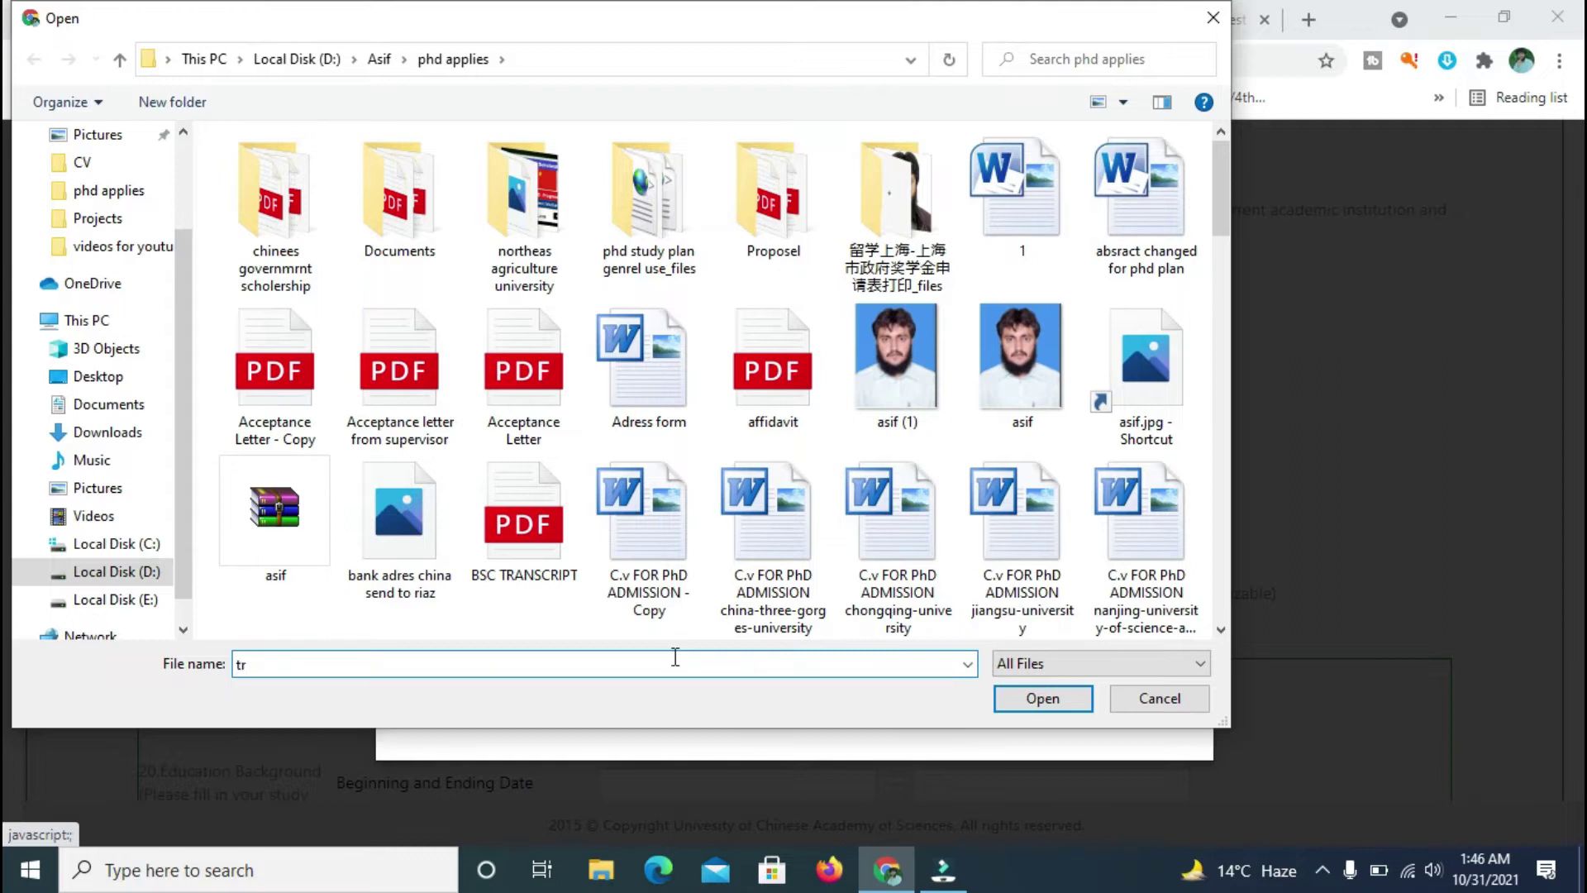
key("BackSpace")
key("BackSpace")
type("n")
key("BackSpace")
type("ms")
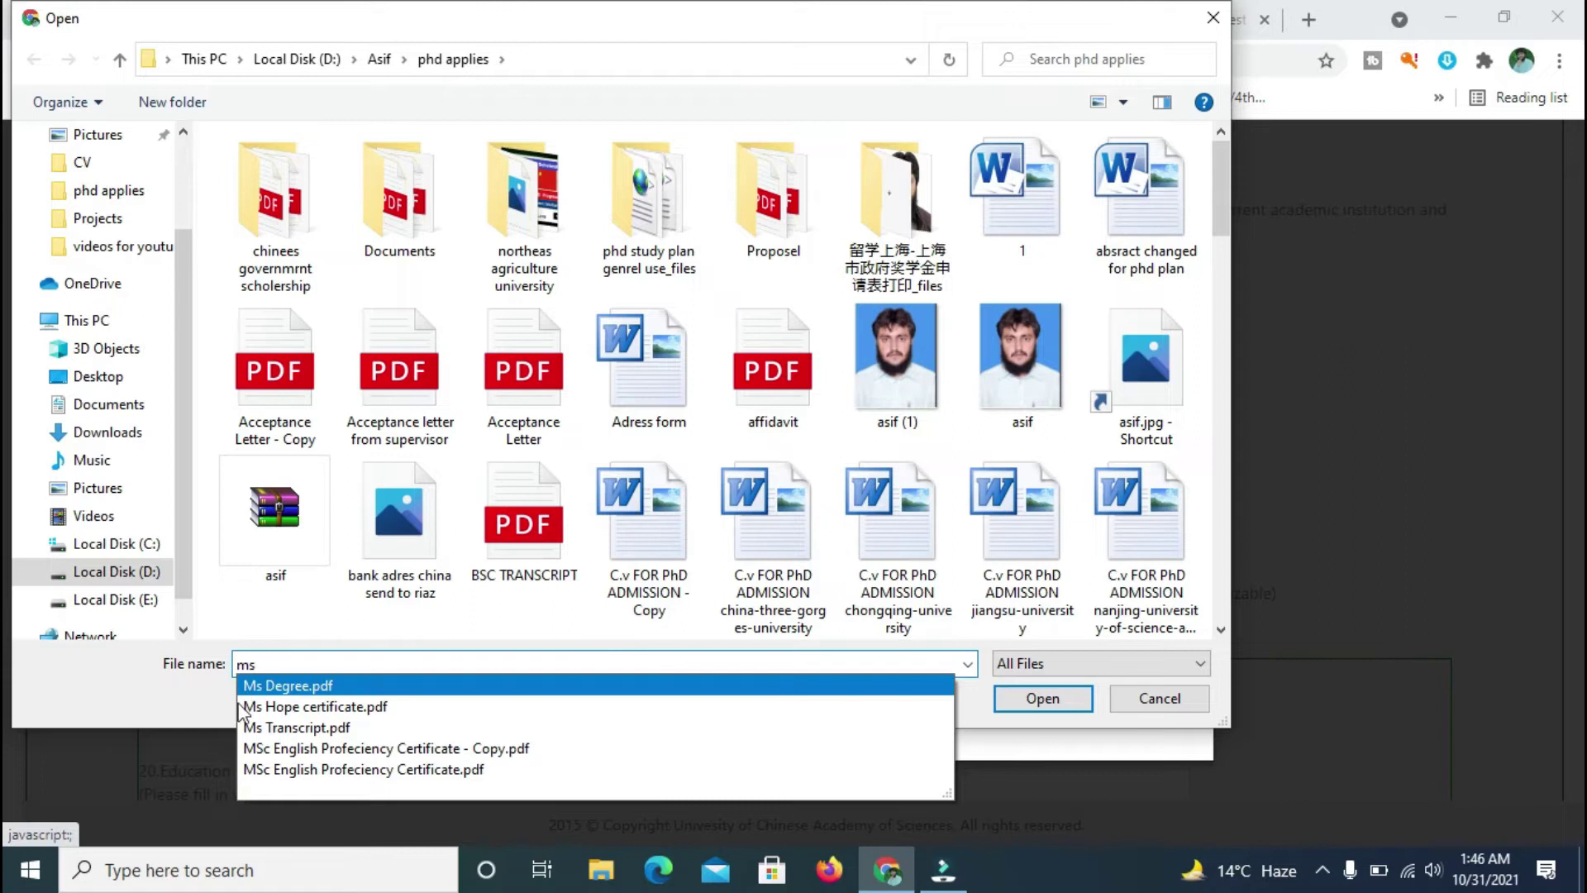
left_click(252, 727)
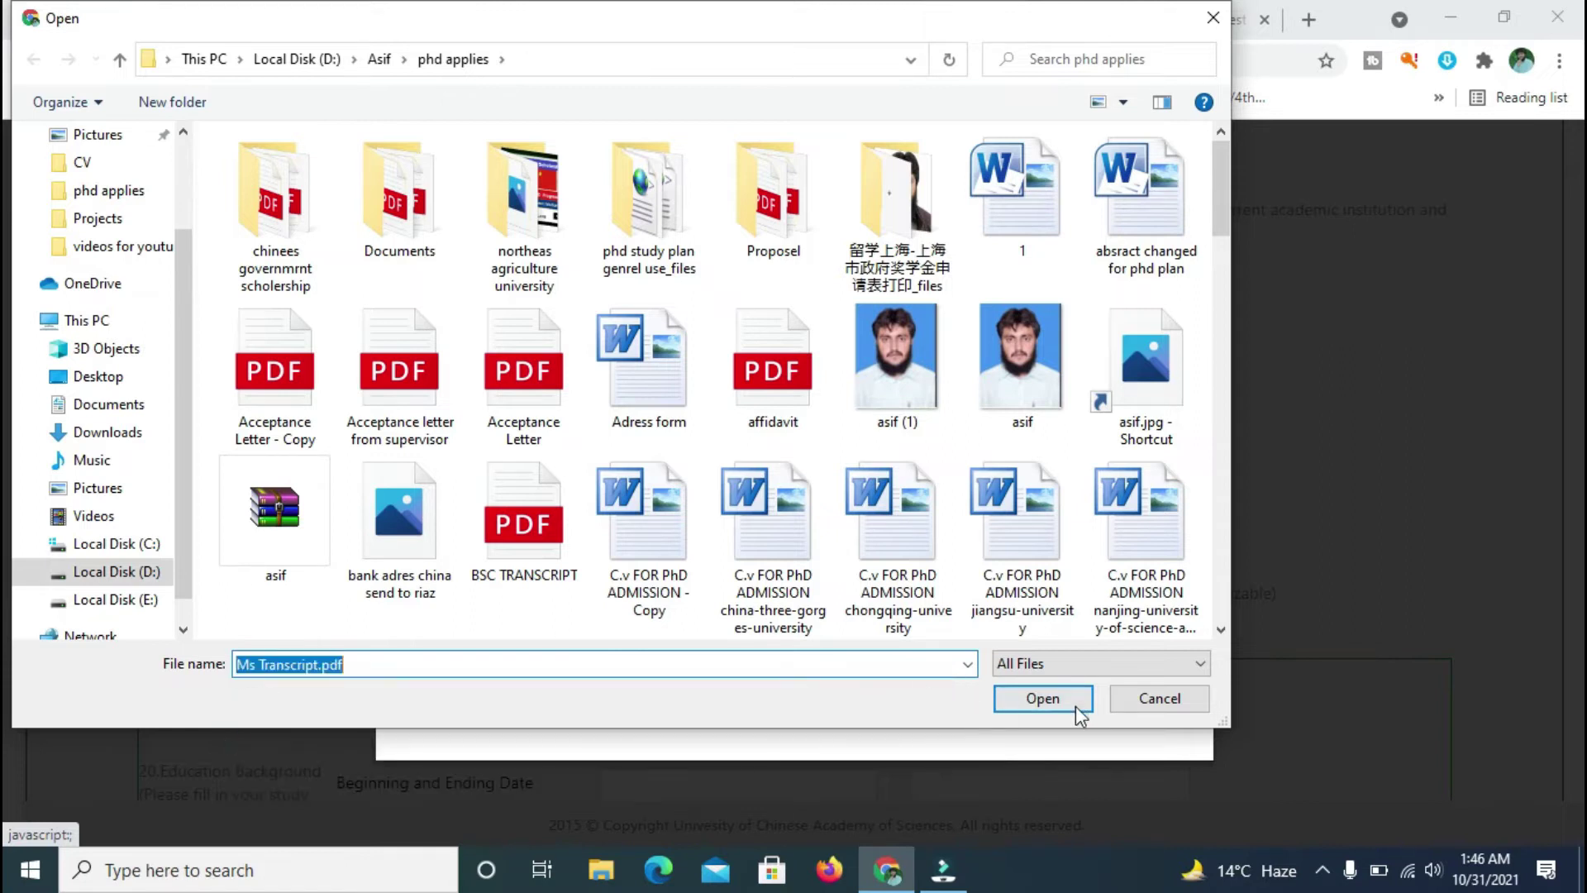
left_click(1043, 699)
left_click(799, 359)
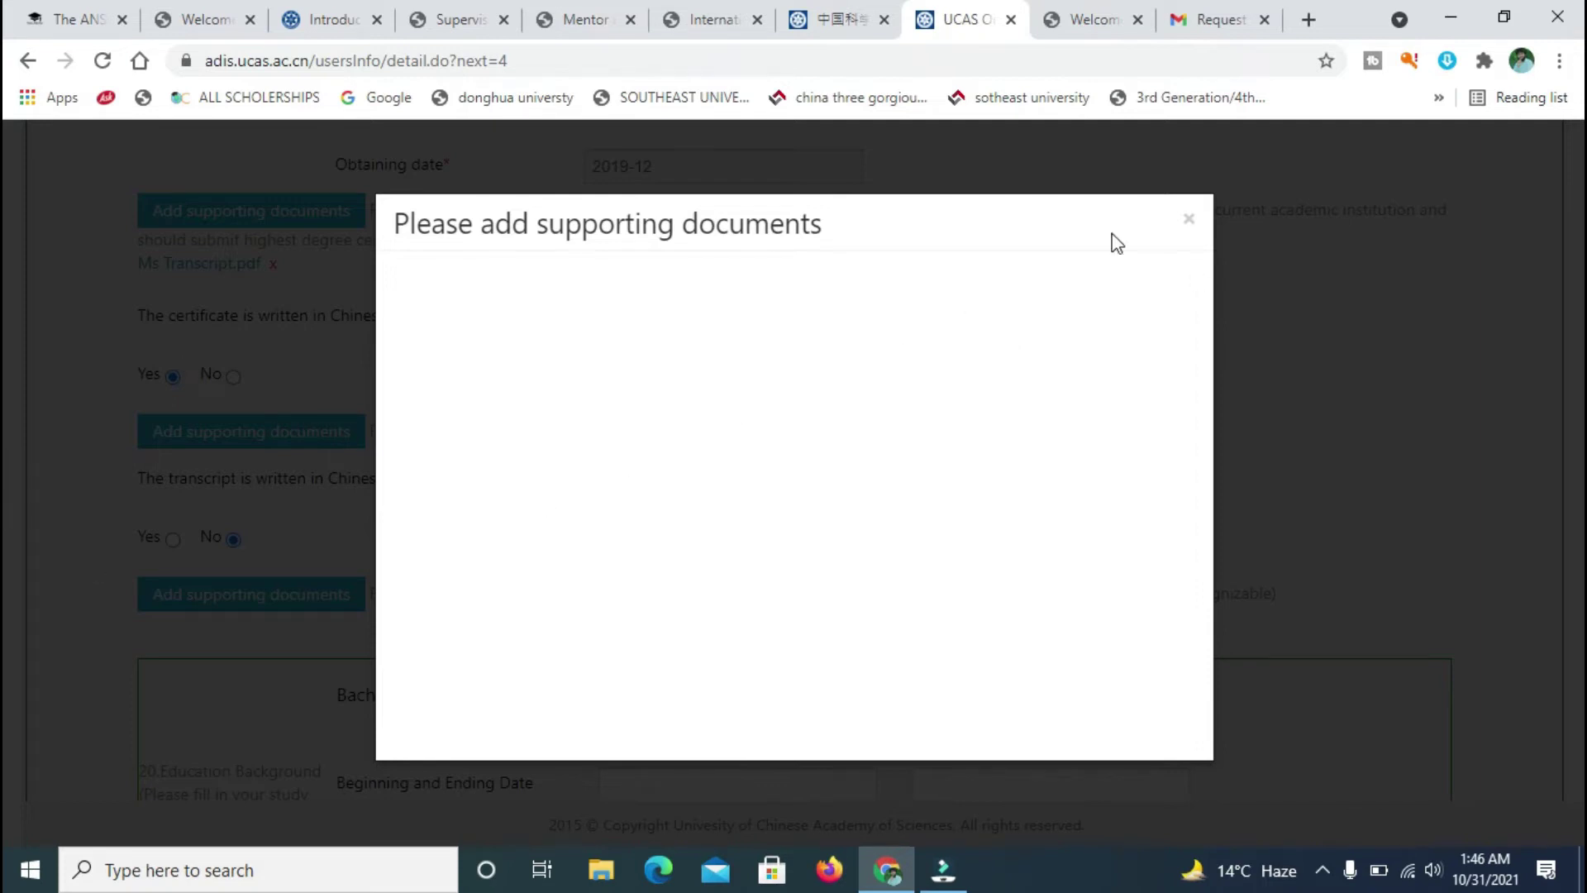
left_click(1282, 264)
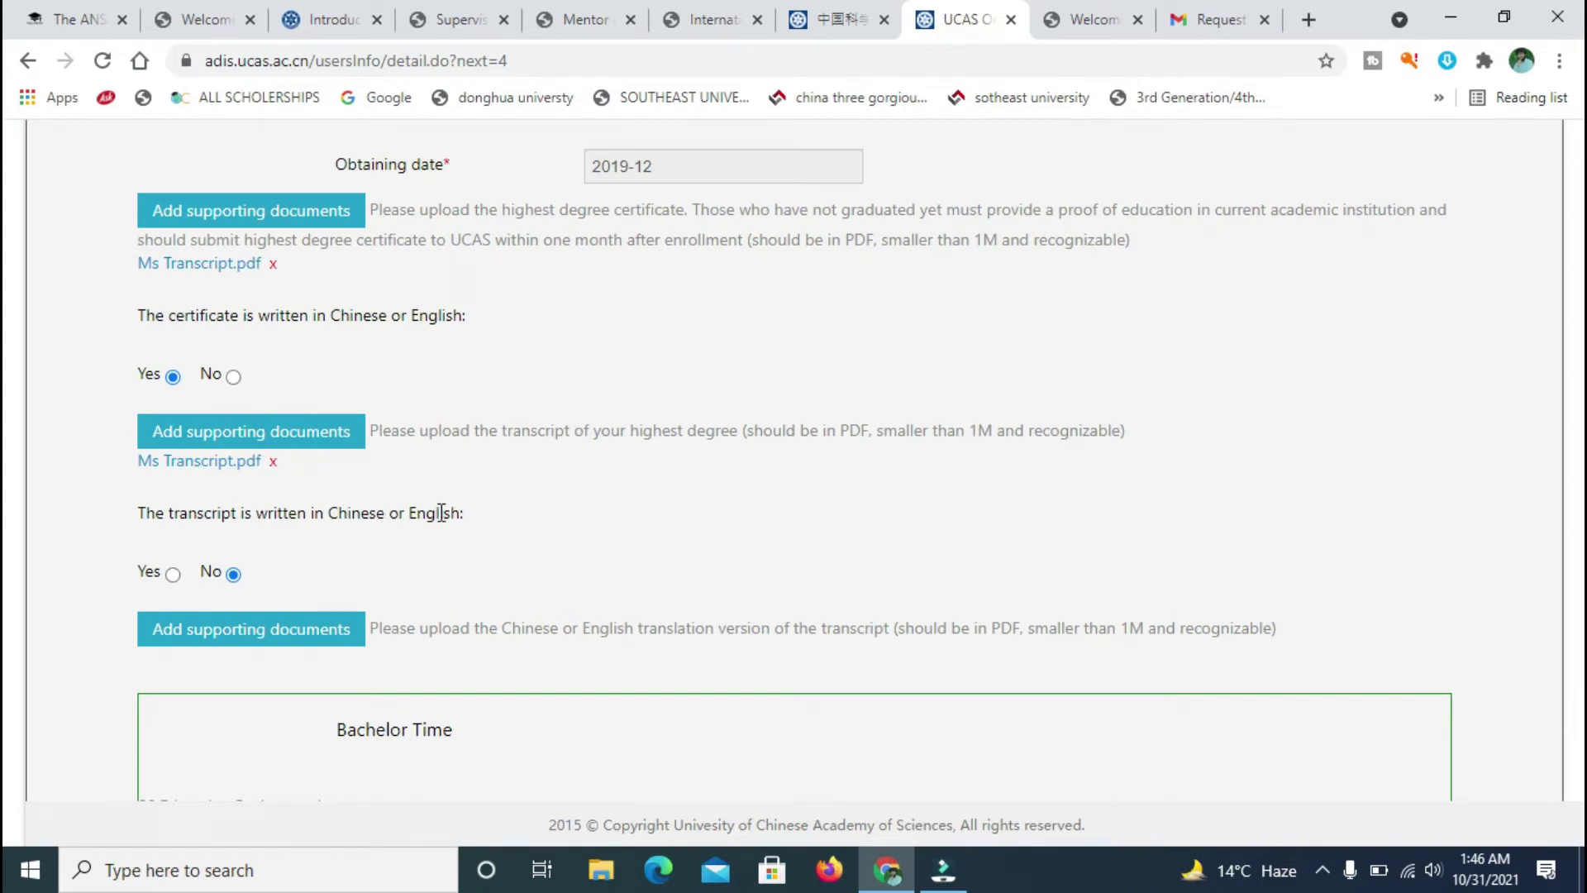
- Answer No for the certificate language and Yes for the transcript language
left_click(232, 378)
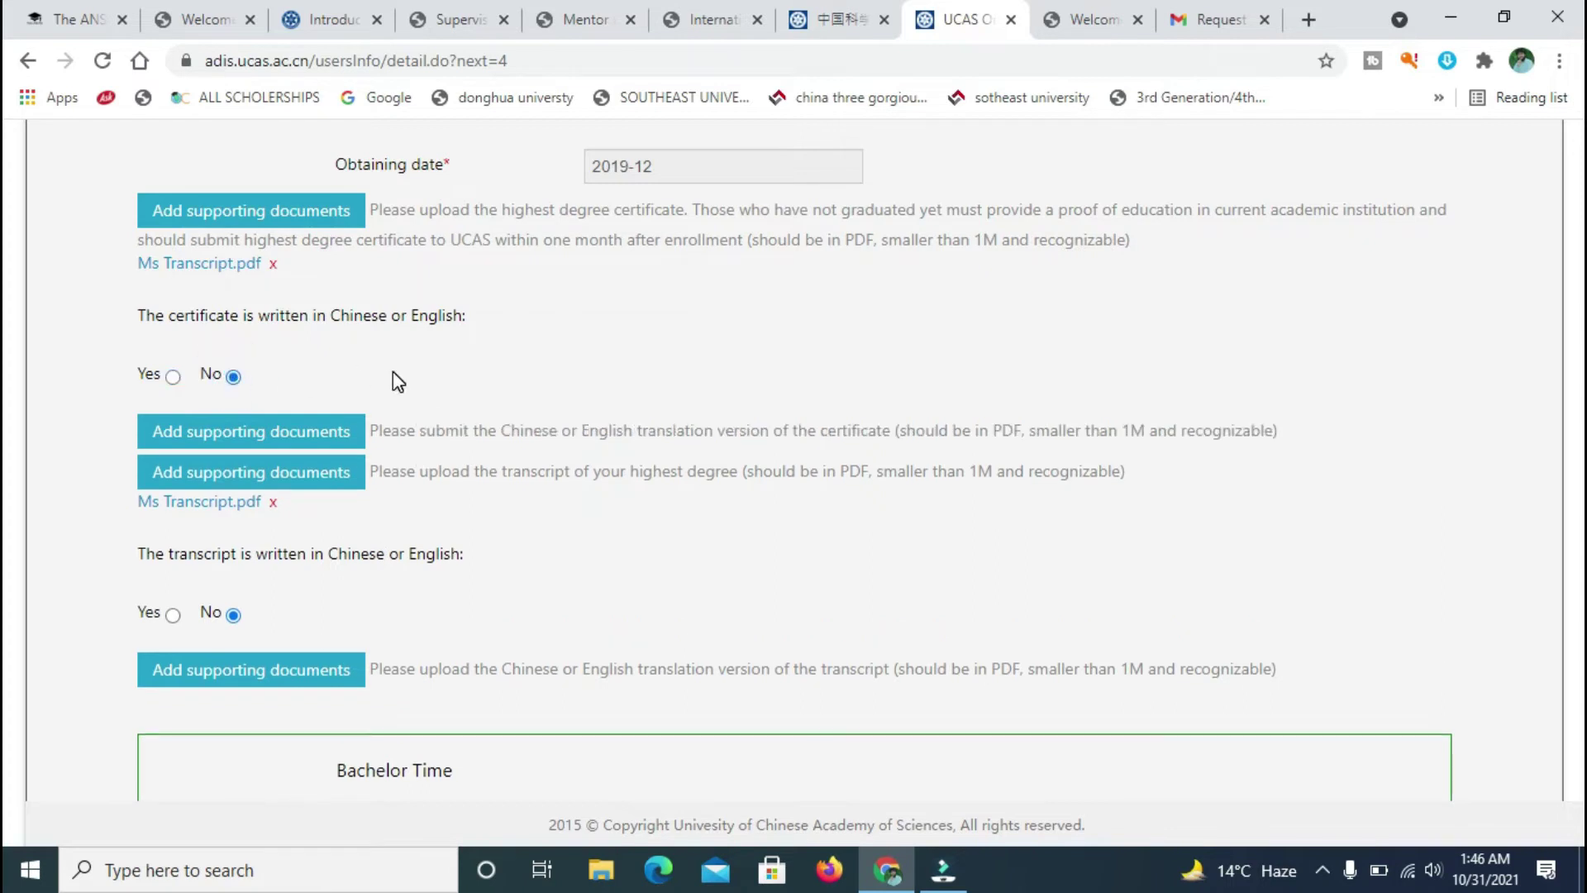
left_click_drag(494, 319, 165, 344)
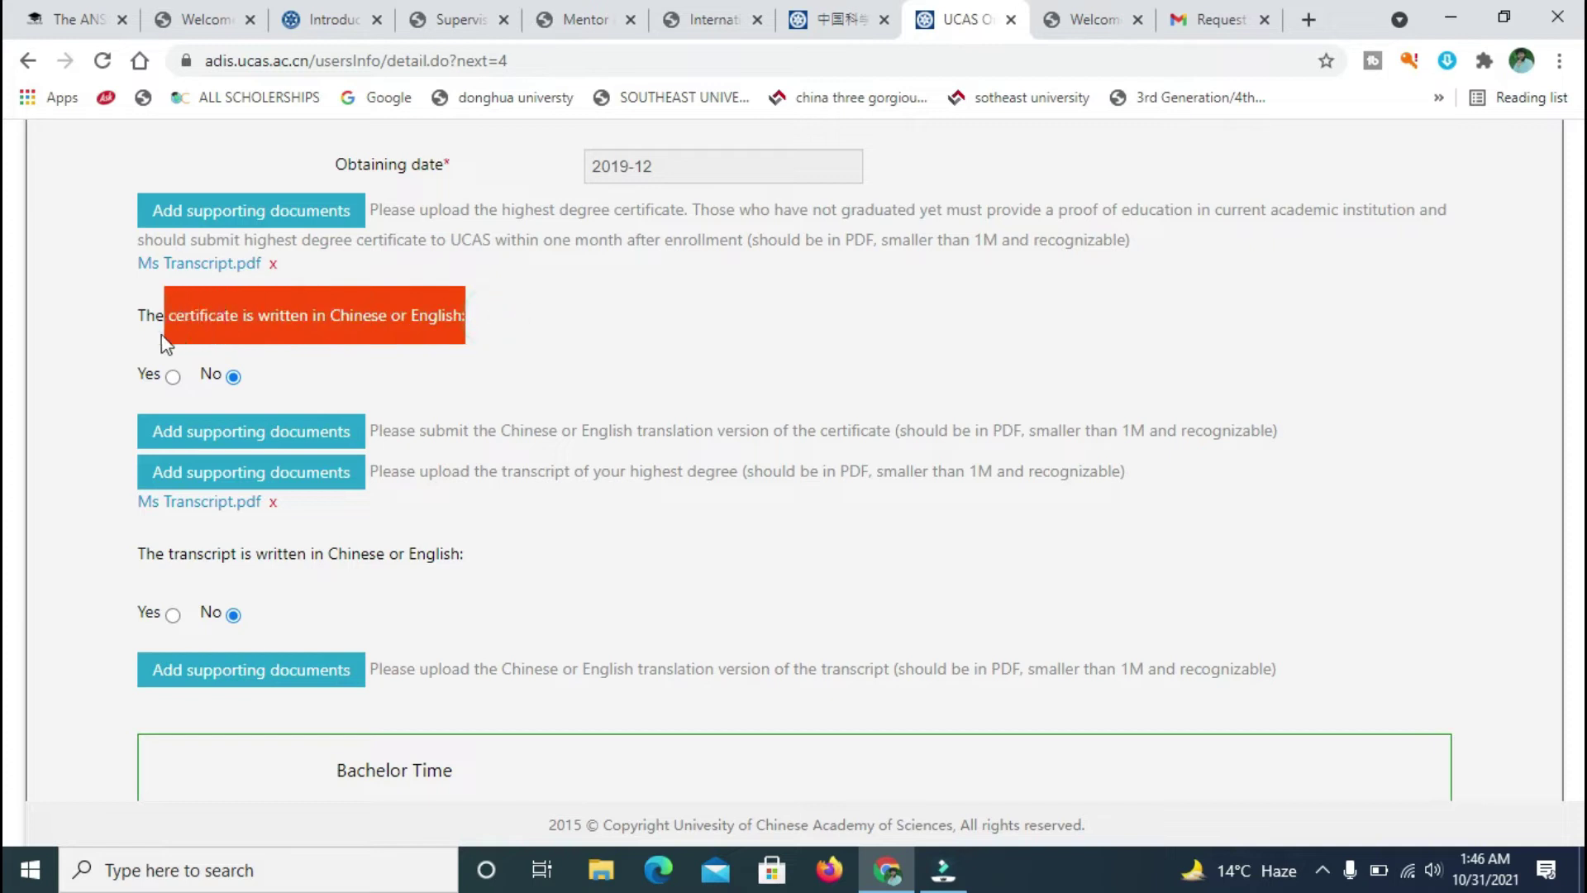
left_click(513, 317)
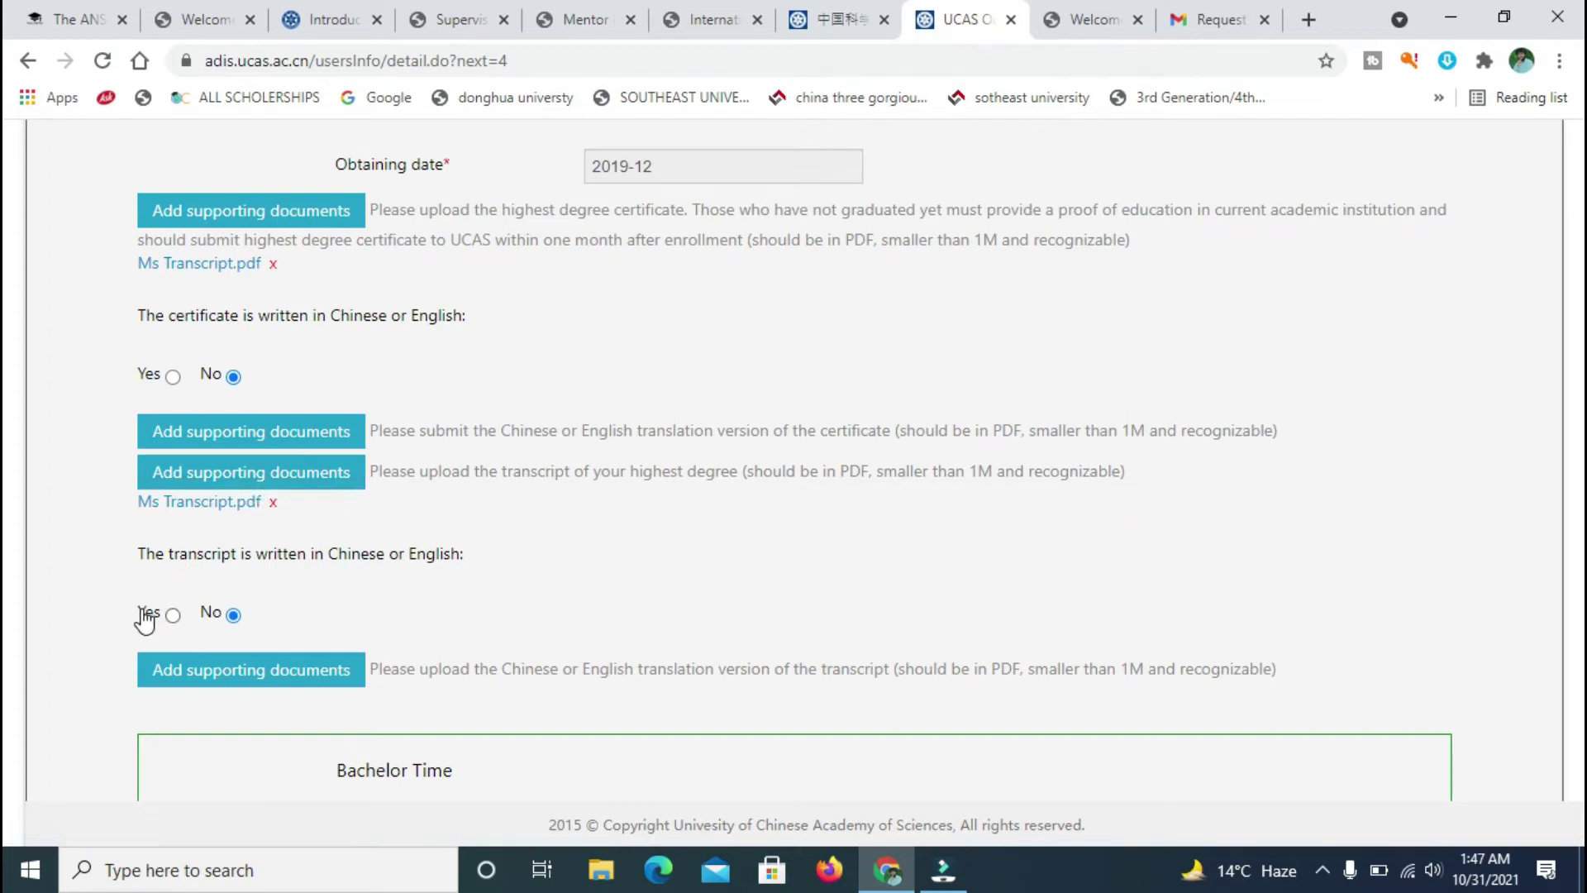
left_click(171, 615)
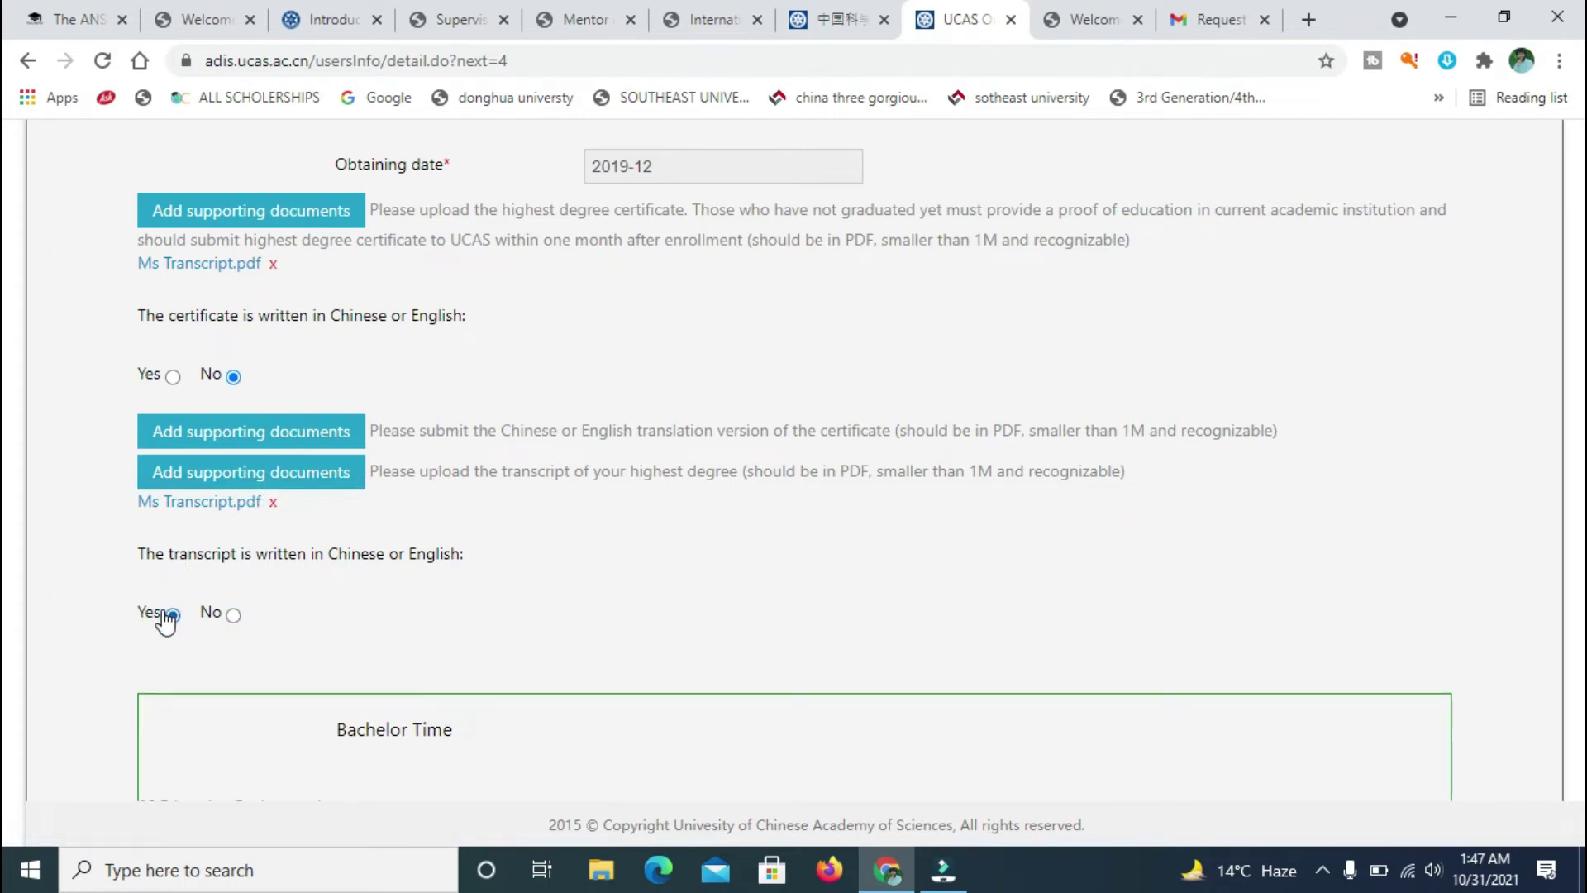
left_click(233, 615)
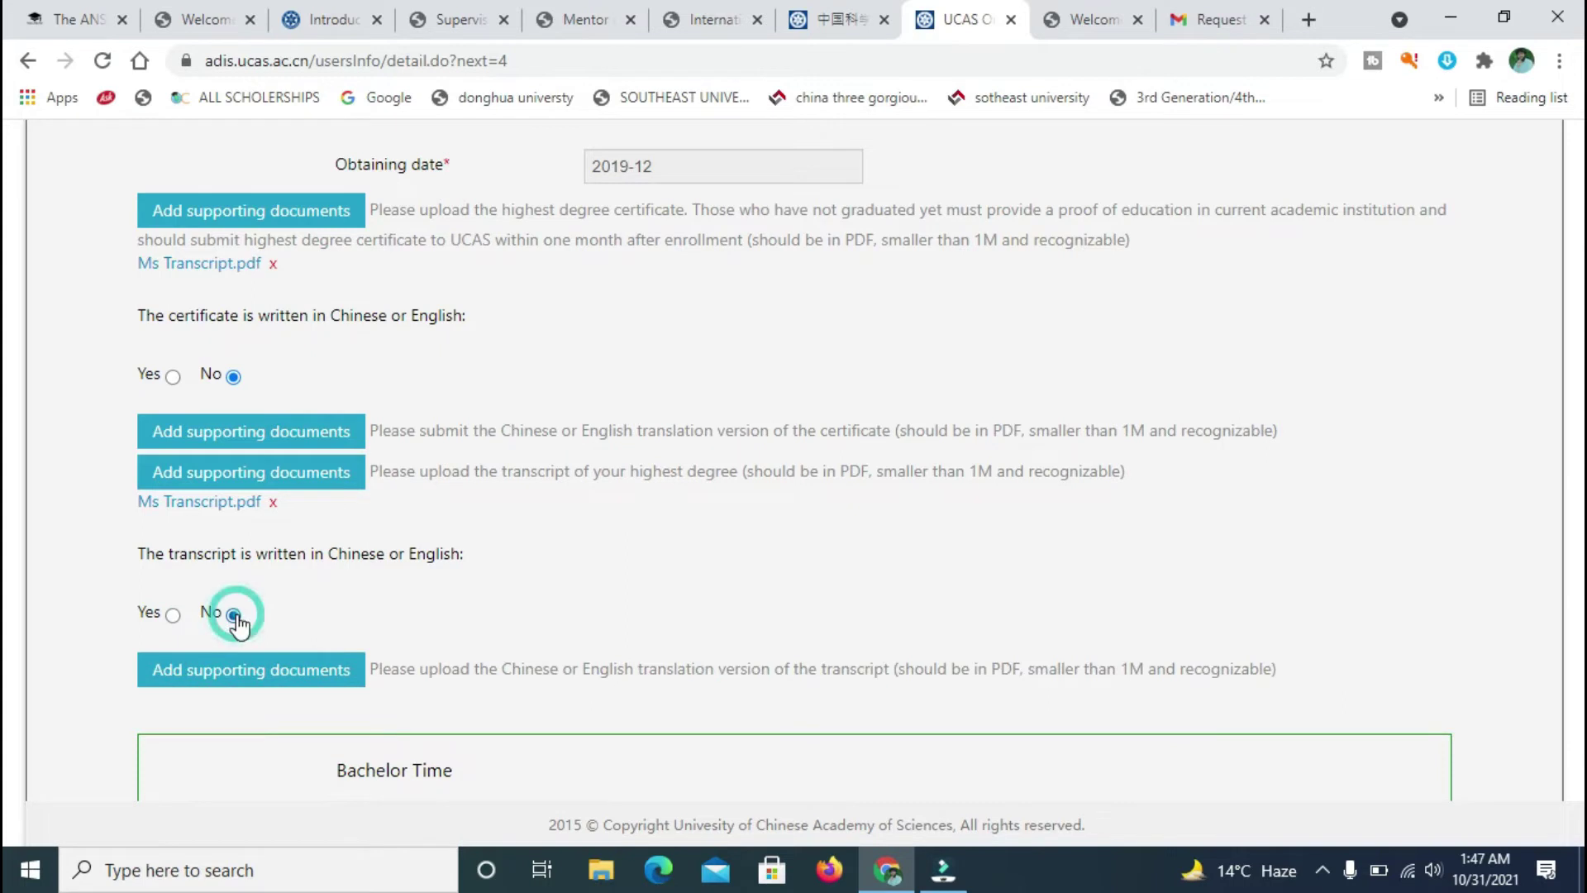
left_click(171, 615)
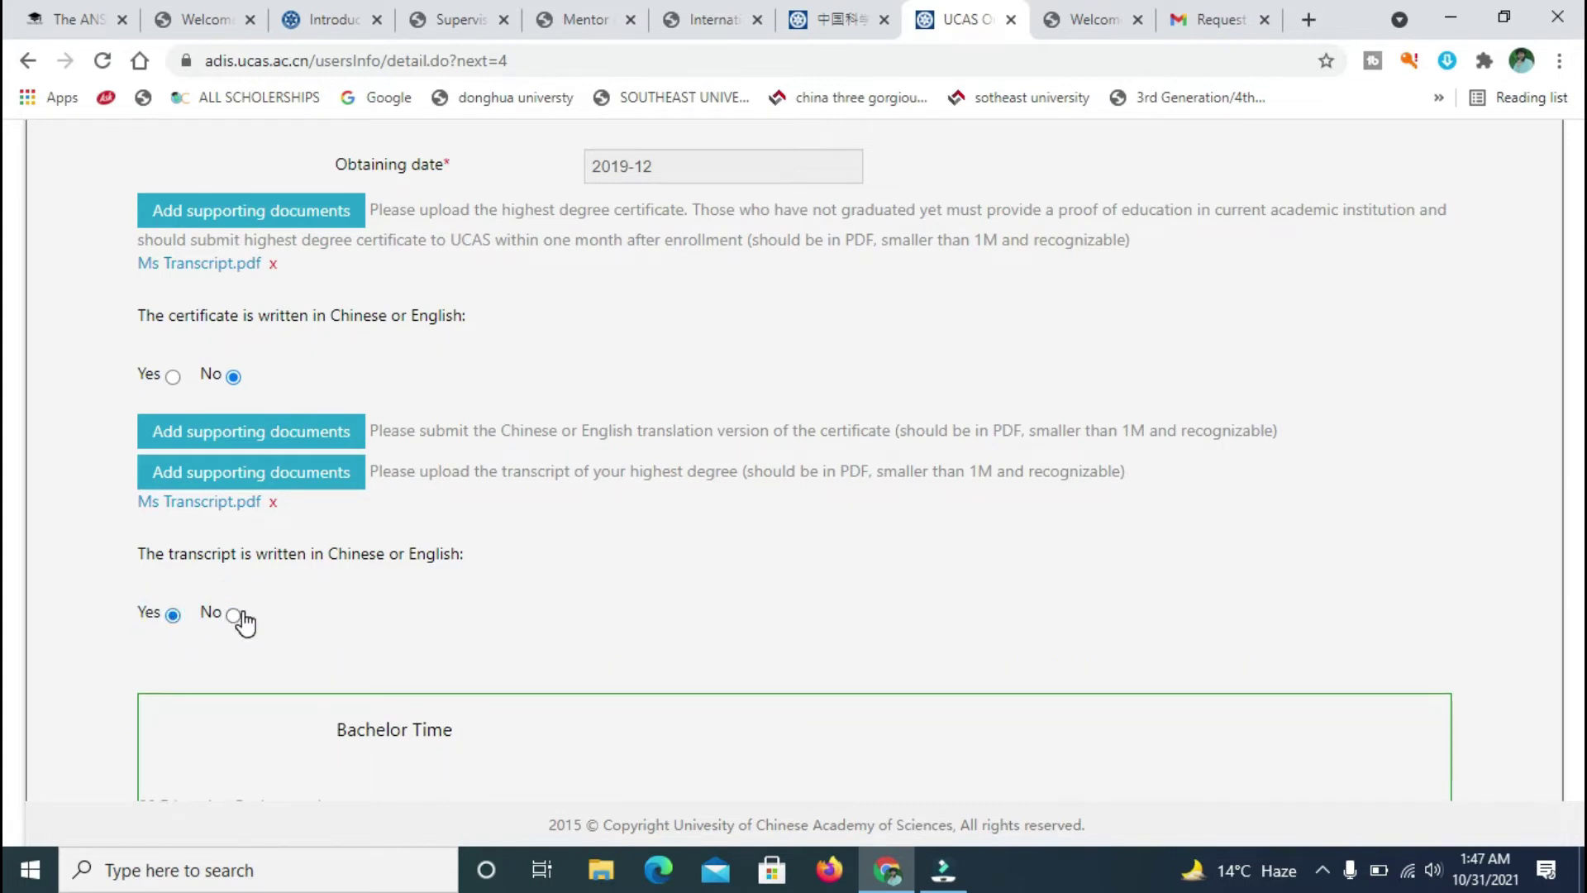
scroll(7, 240, "down", 4)
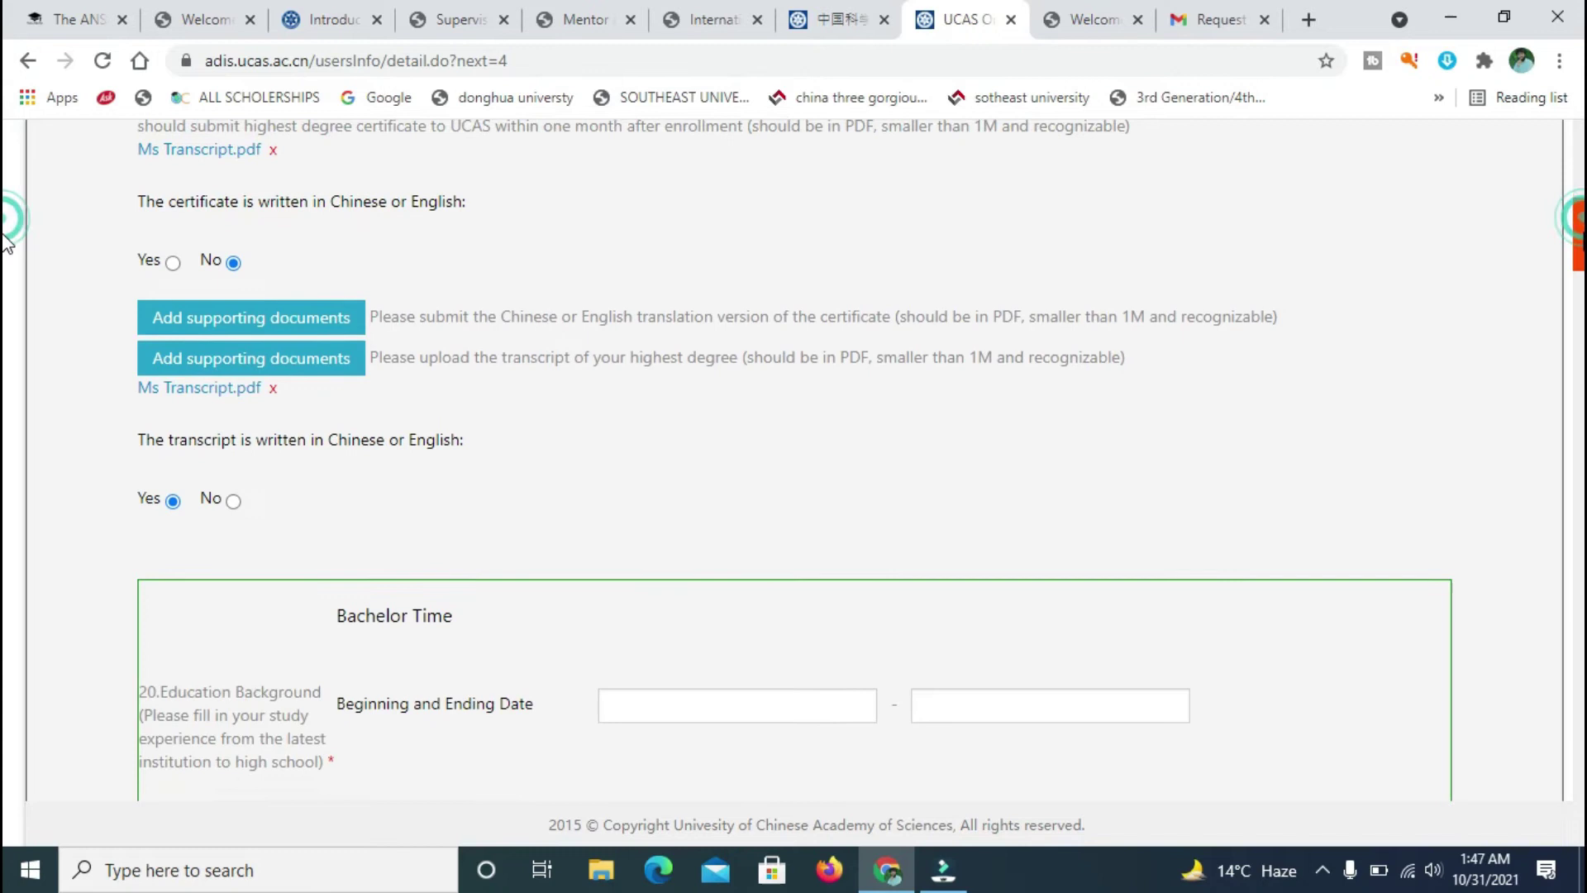
scroll(6, 263, "down", 5)
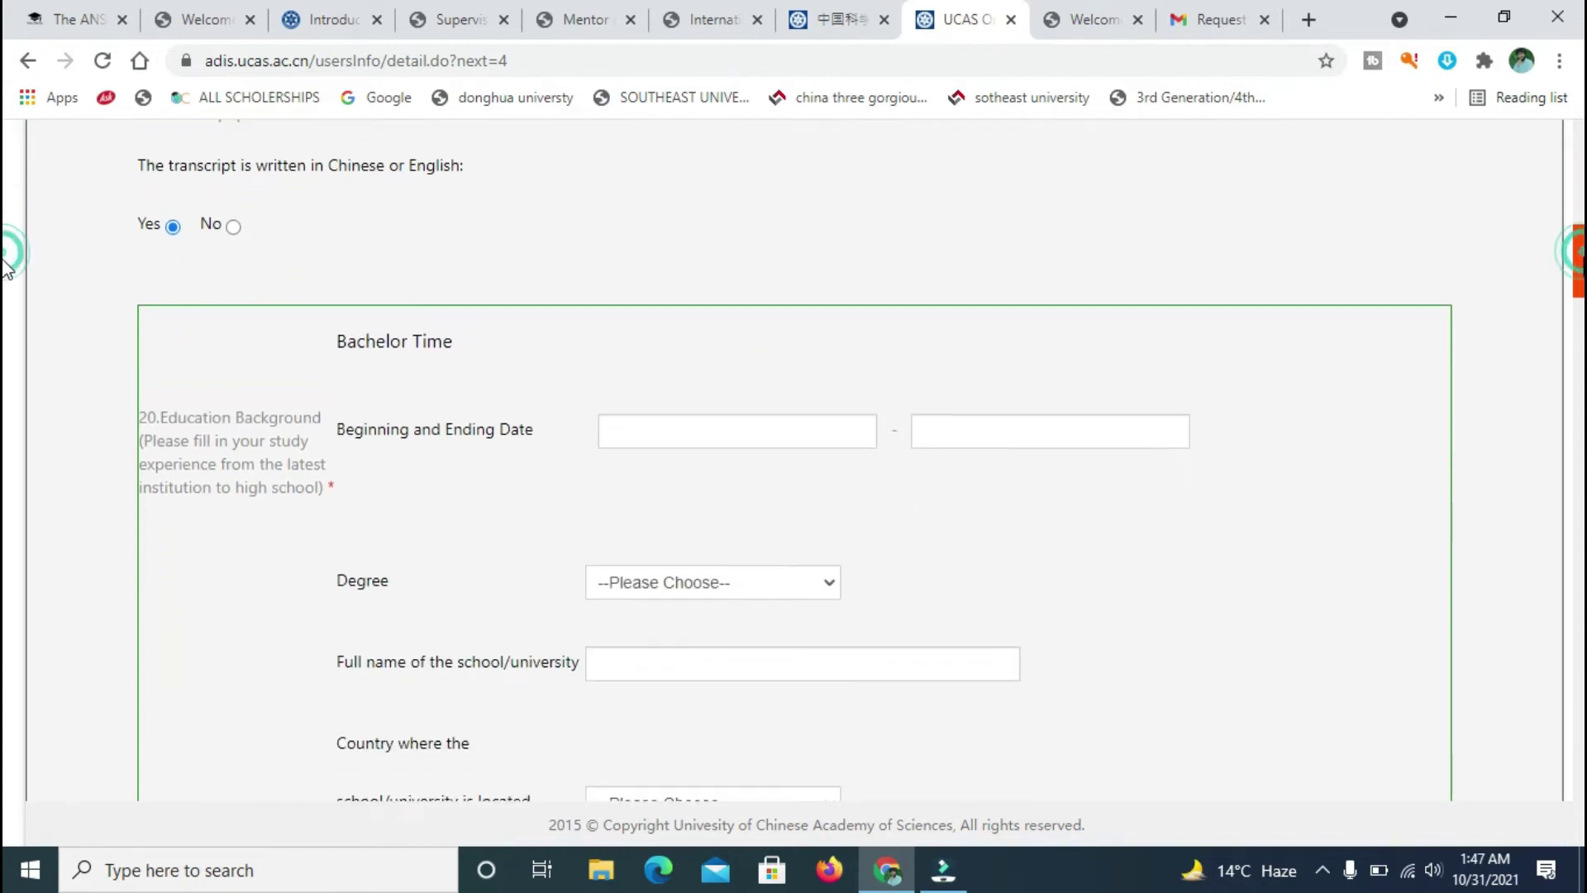
scroll(7, 306, "up", 5)
scroll(6, 248, "up", 3)
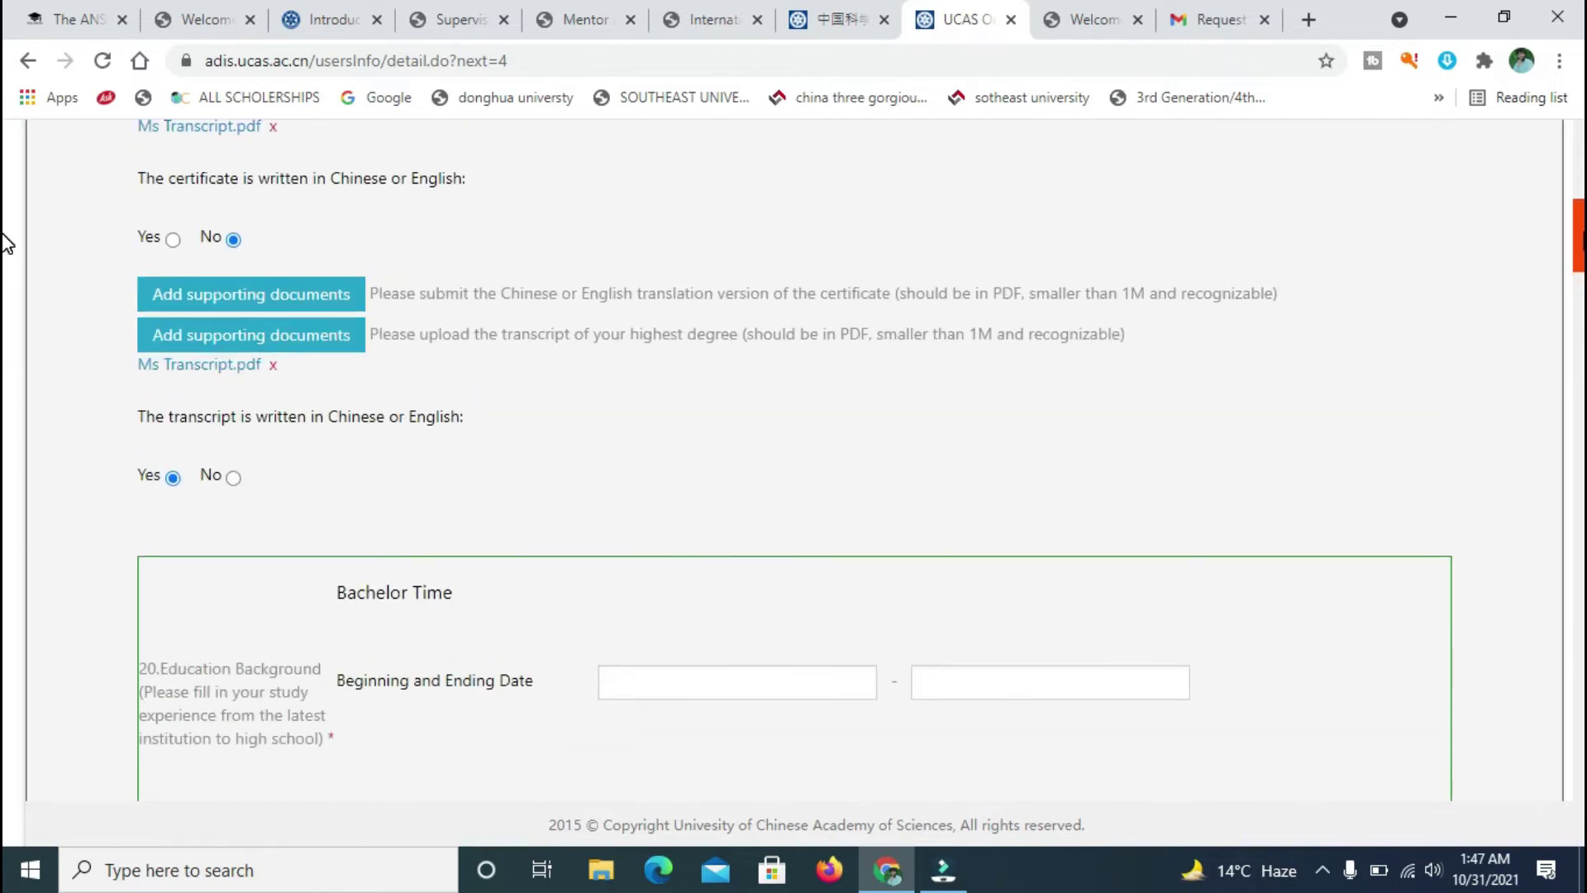
- Recheck the transcript language question, leaving it marked as written in Chinese or English
left_click(233, 477)
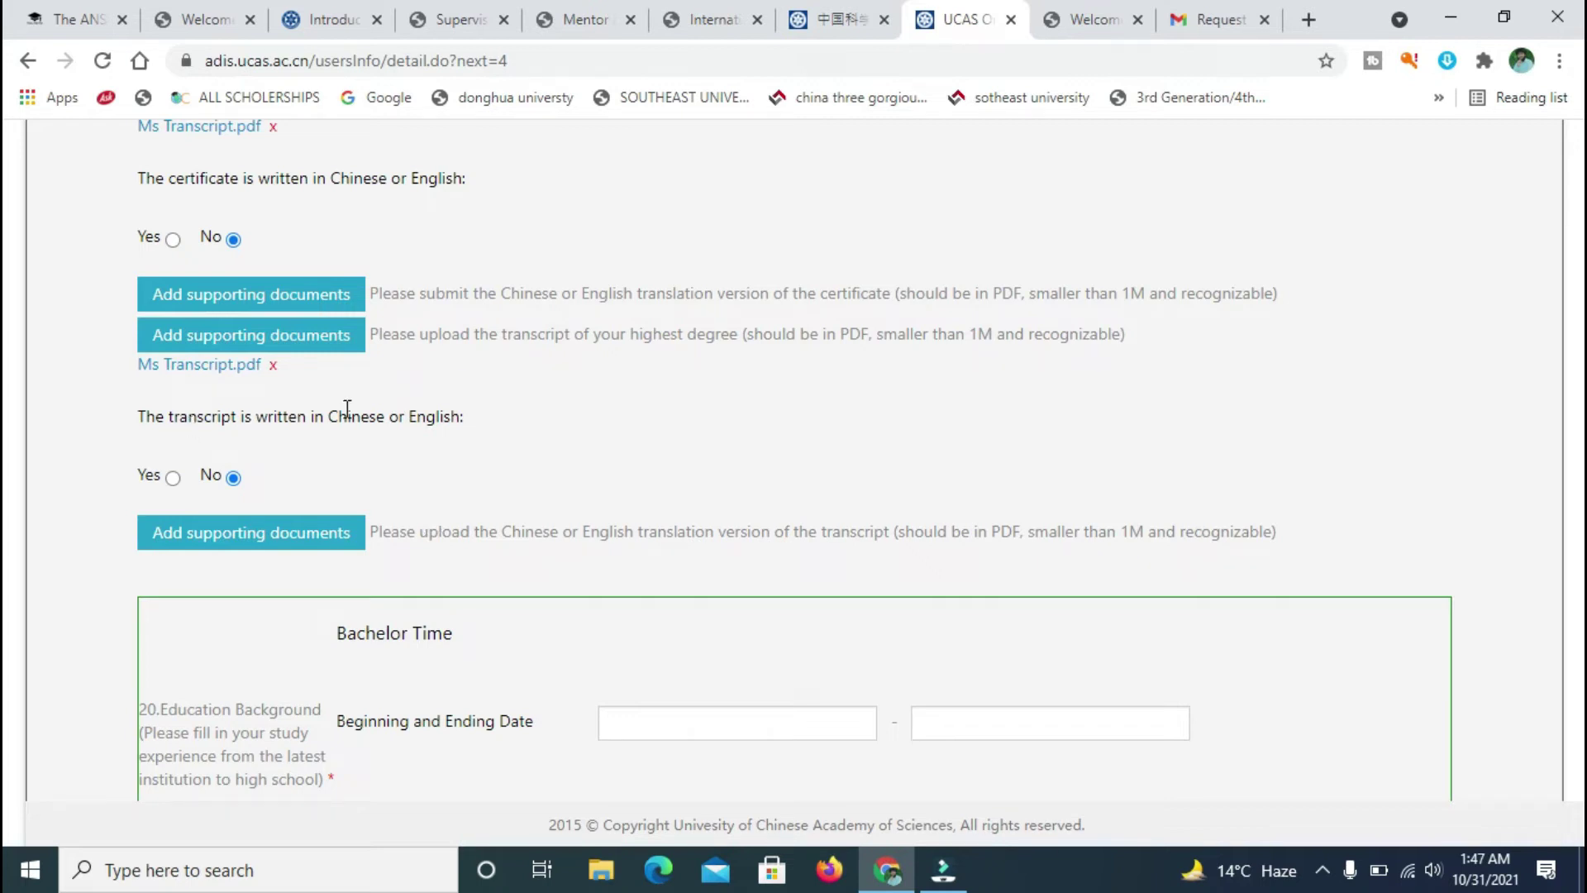
left_click_drag(489, 417, 179, 426)
left_click(172, 477)
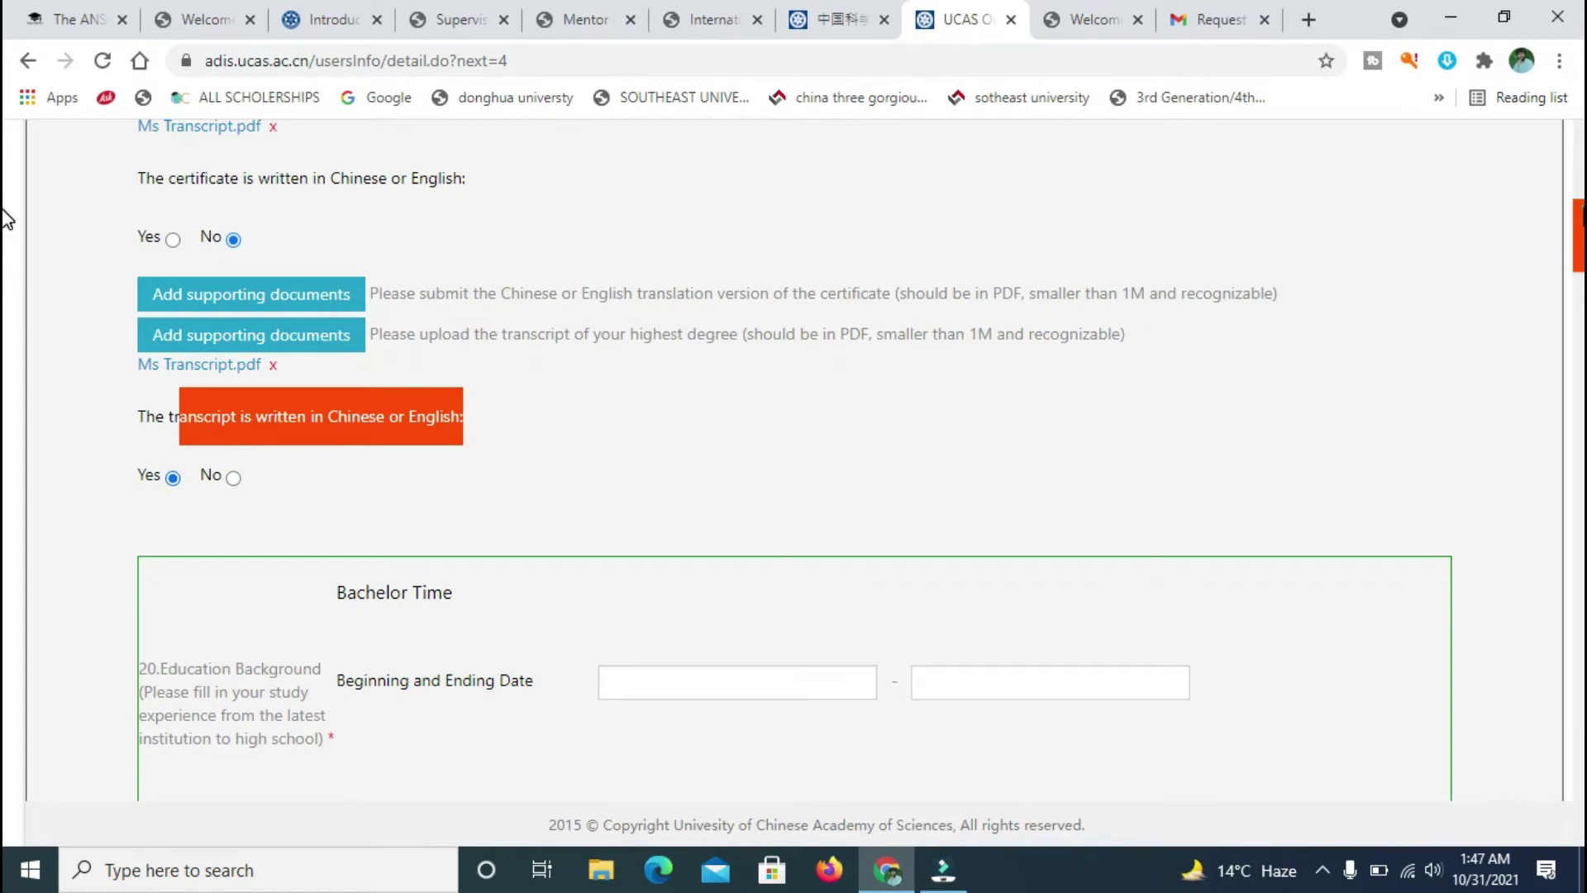
scroll(5, 240, "down", 4)
scroll(4, 228, "up", 3)
left_click(537, 352)
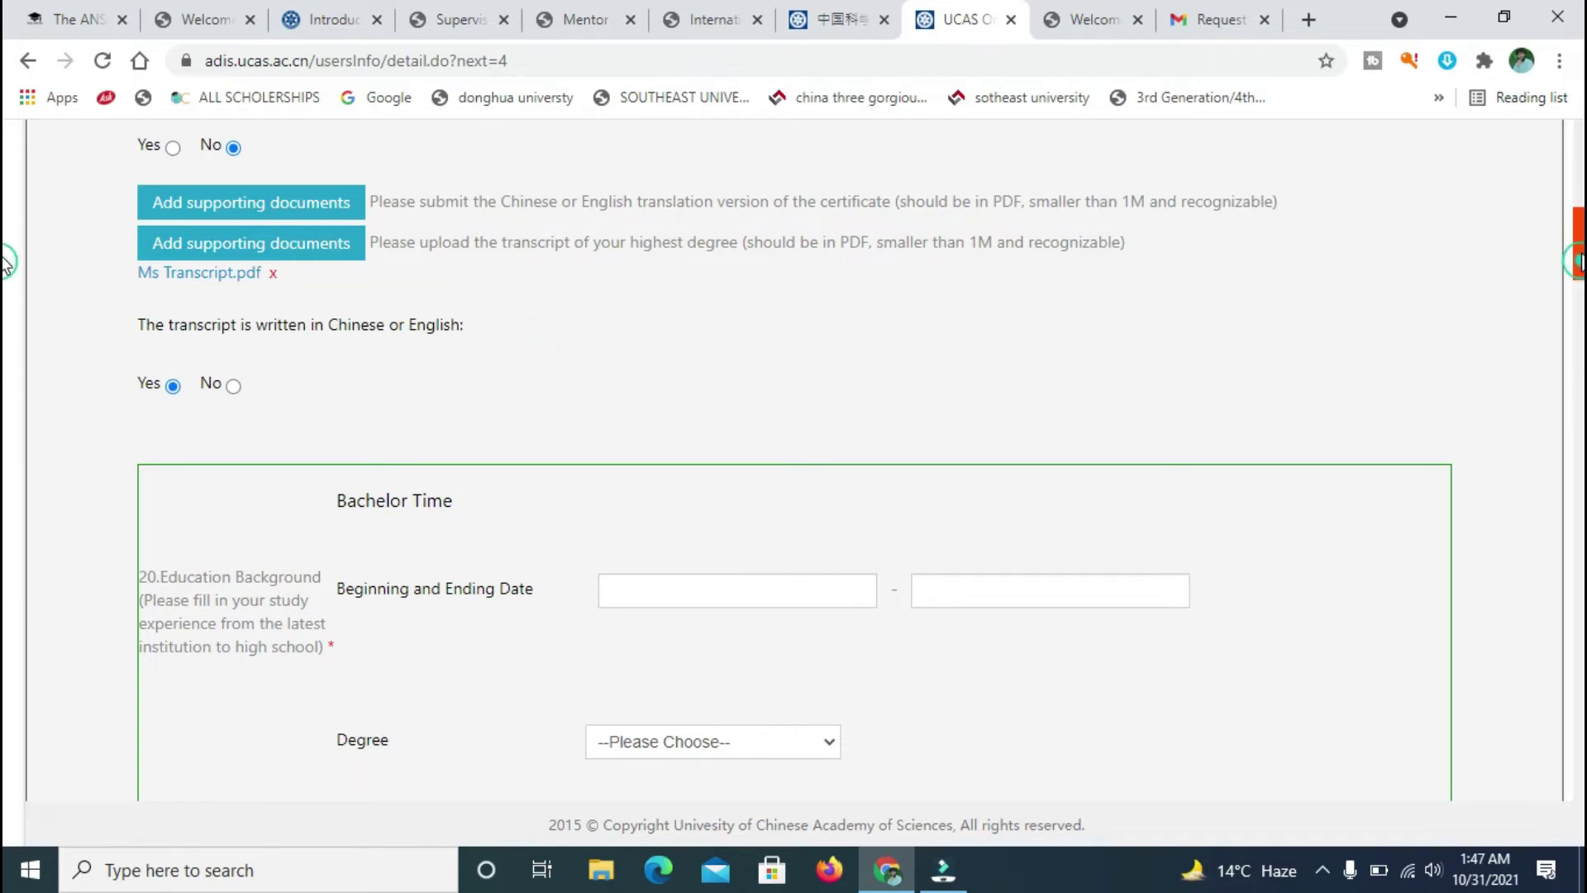
- Change the certificate language answer to Yes as well
scroll(1561, 254, "up", 2)
left_click_drag(521, 237, 142, 245)
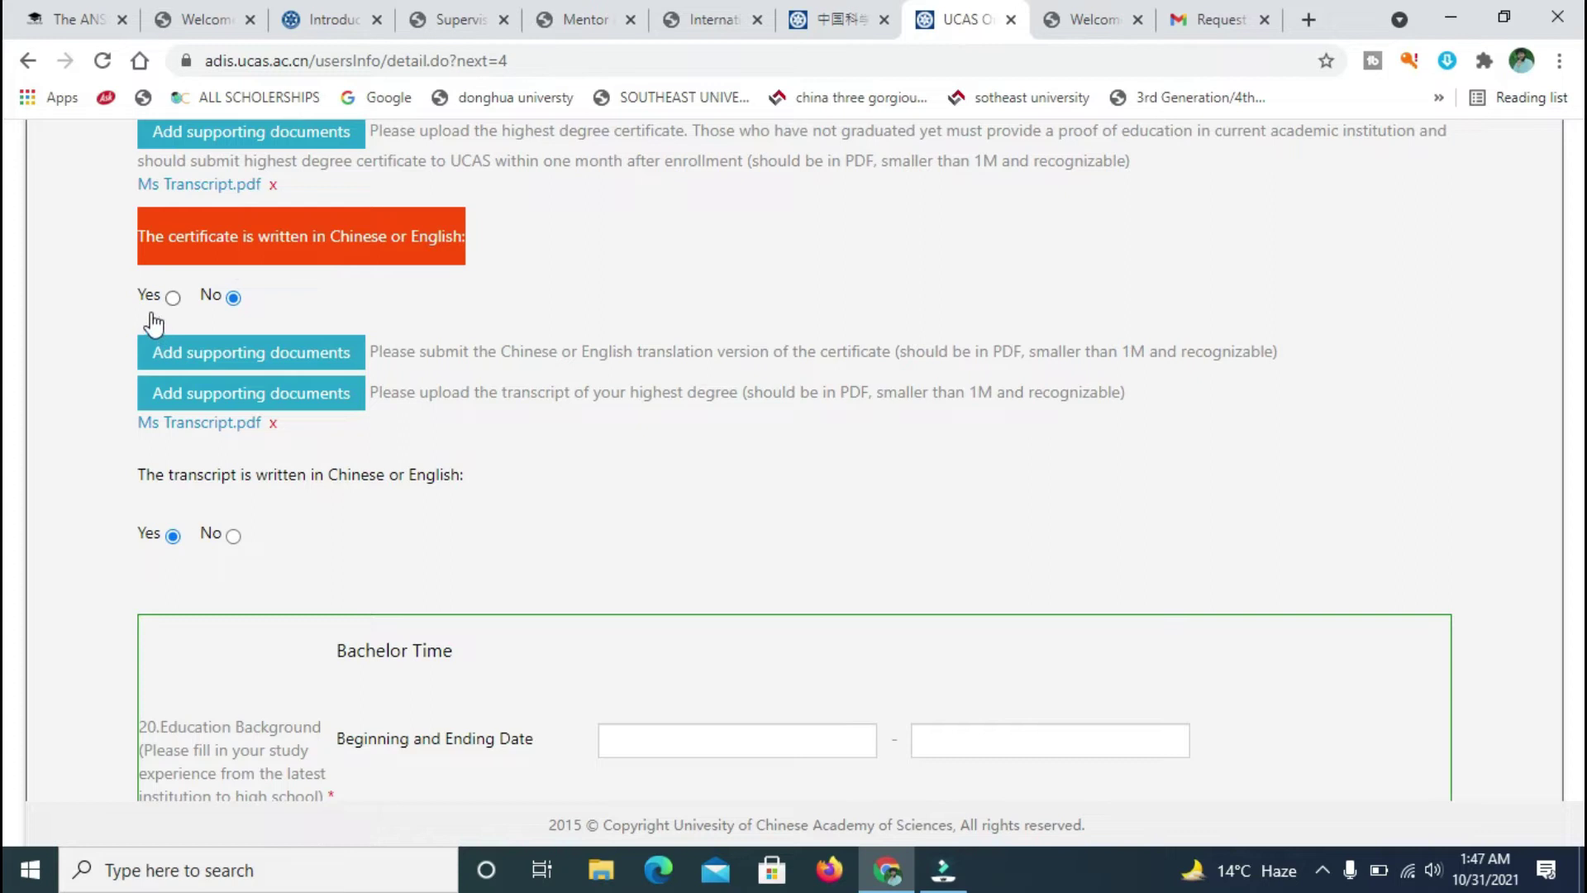
left_click(173, 298)
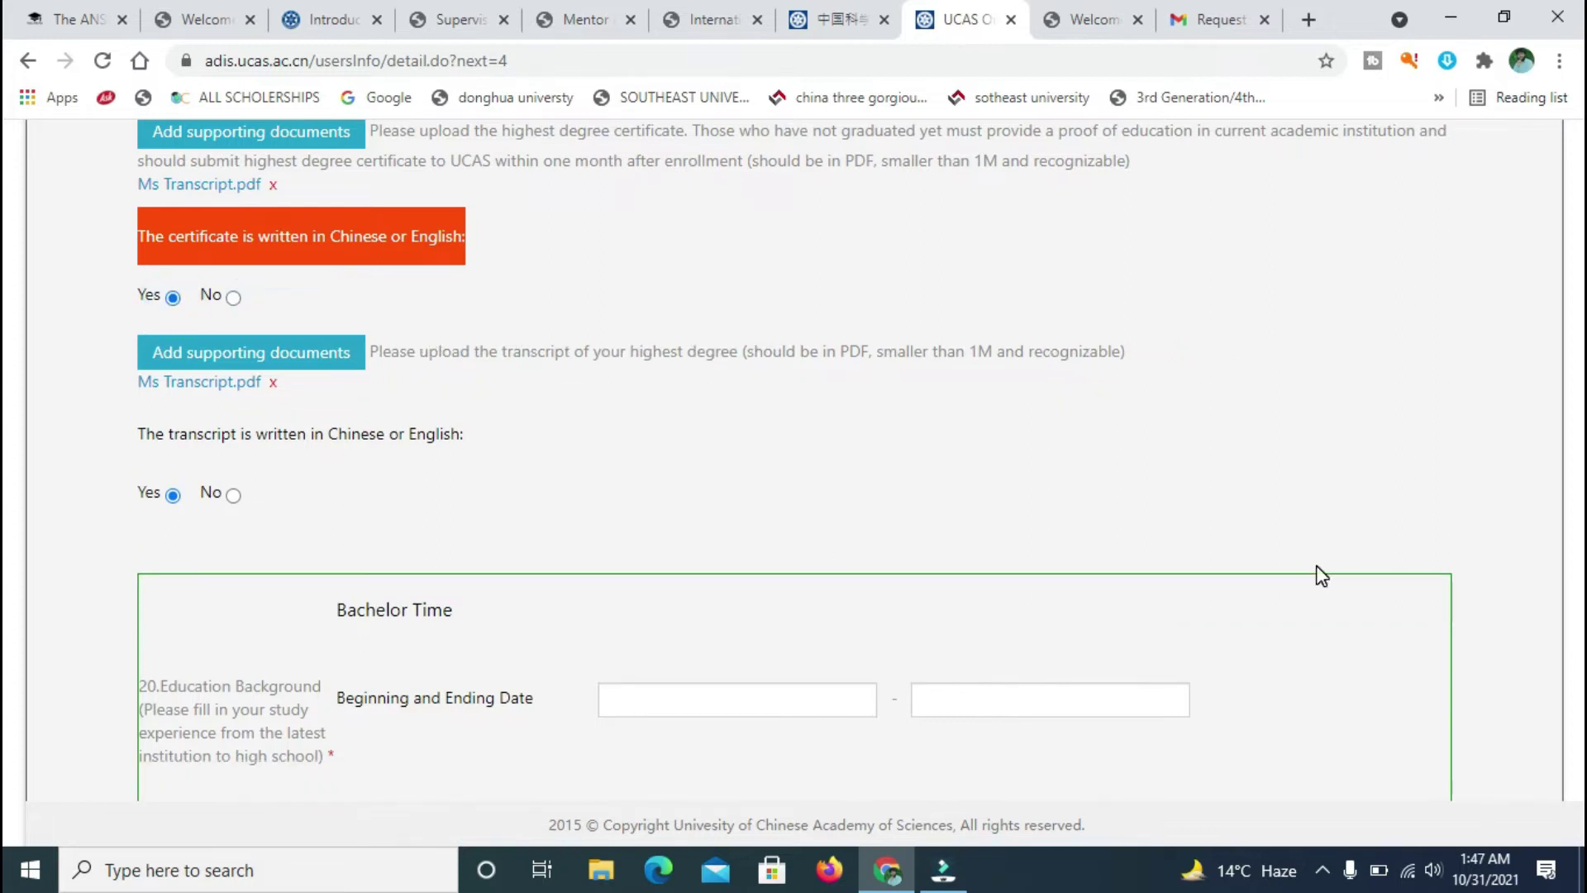
scroll(7, 275, "down", 4)
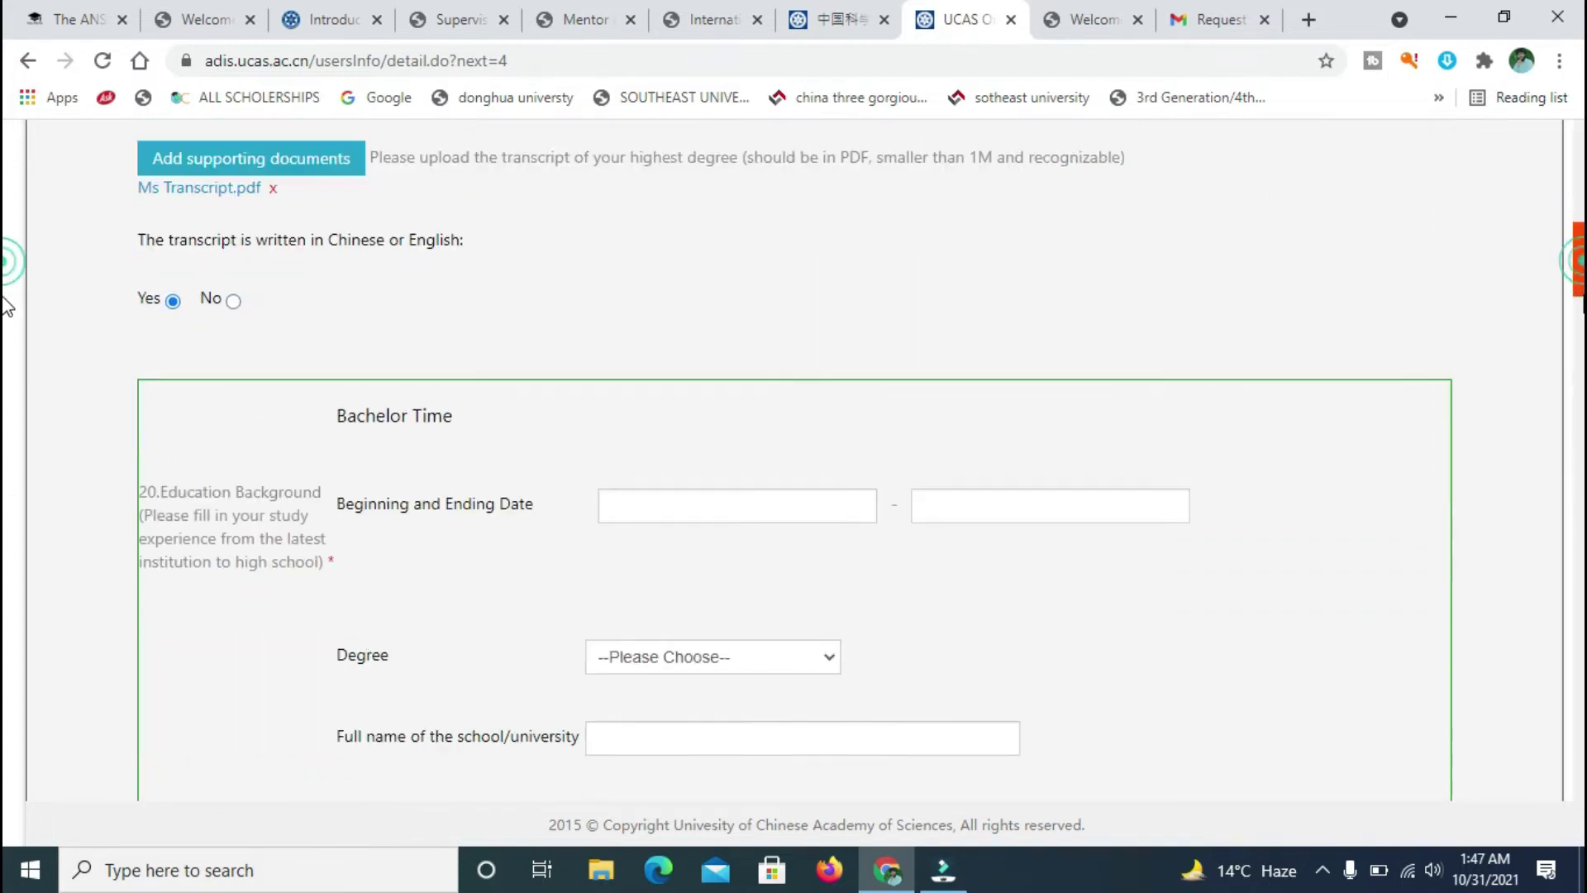
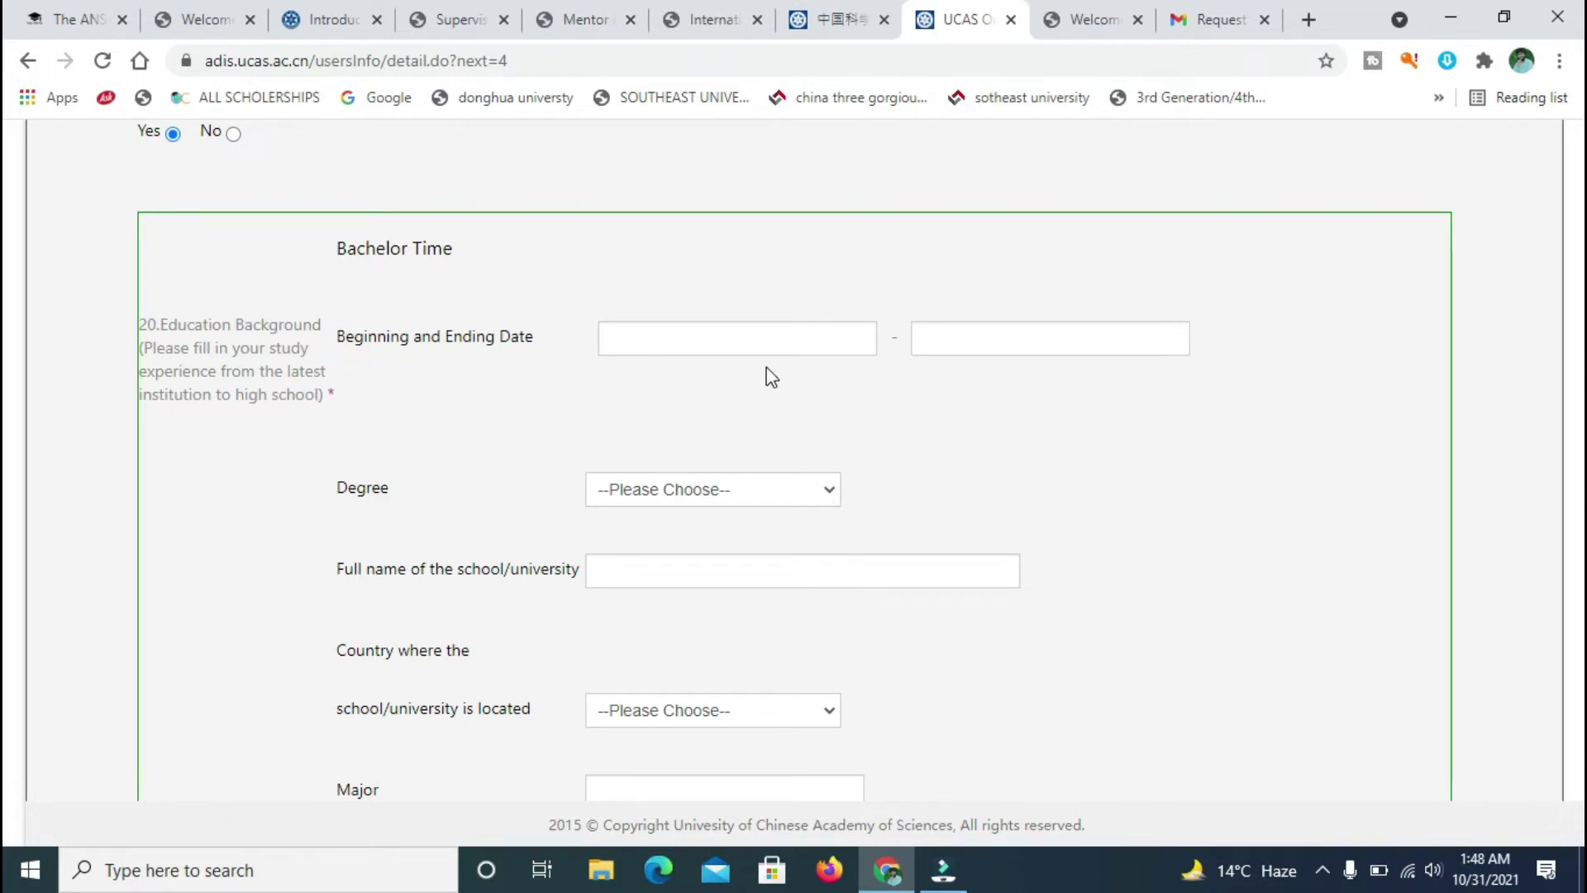
- Set the bachelor dates to 2016-03 through 2019-12 and choose Bachelor's Degree(acquired)
left_click(769, 338)
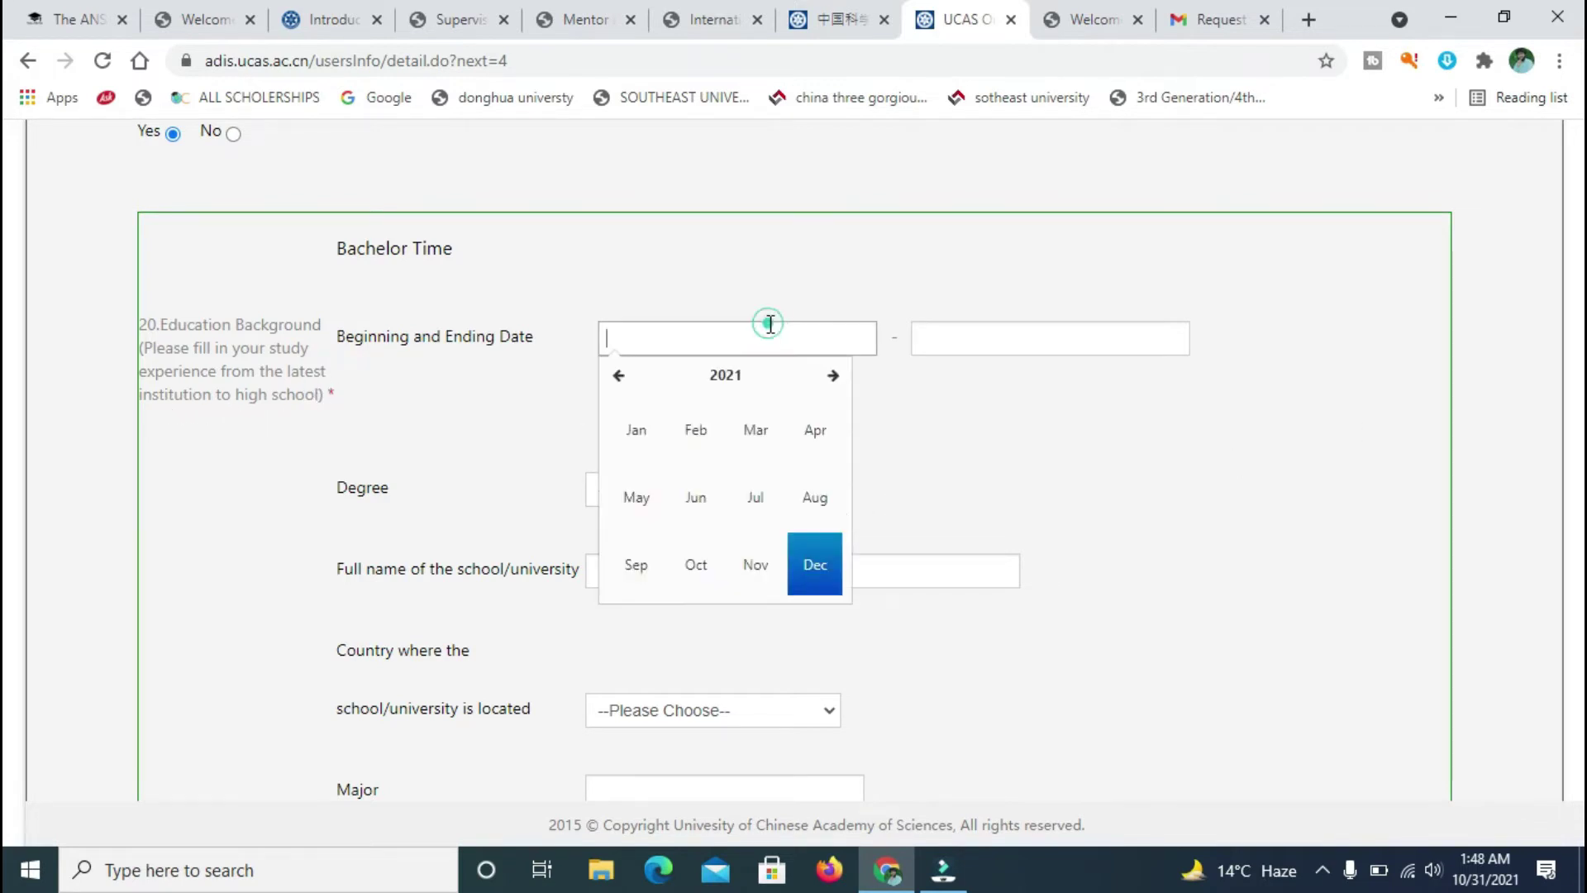
left_click(618, 376)
left_click(618, 377)
left_click(618, 377)
left_click(618, 377)
left_click(618, 378)
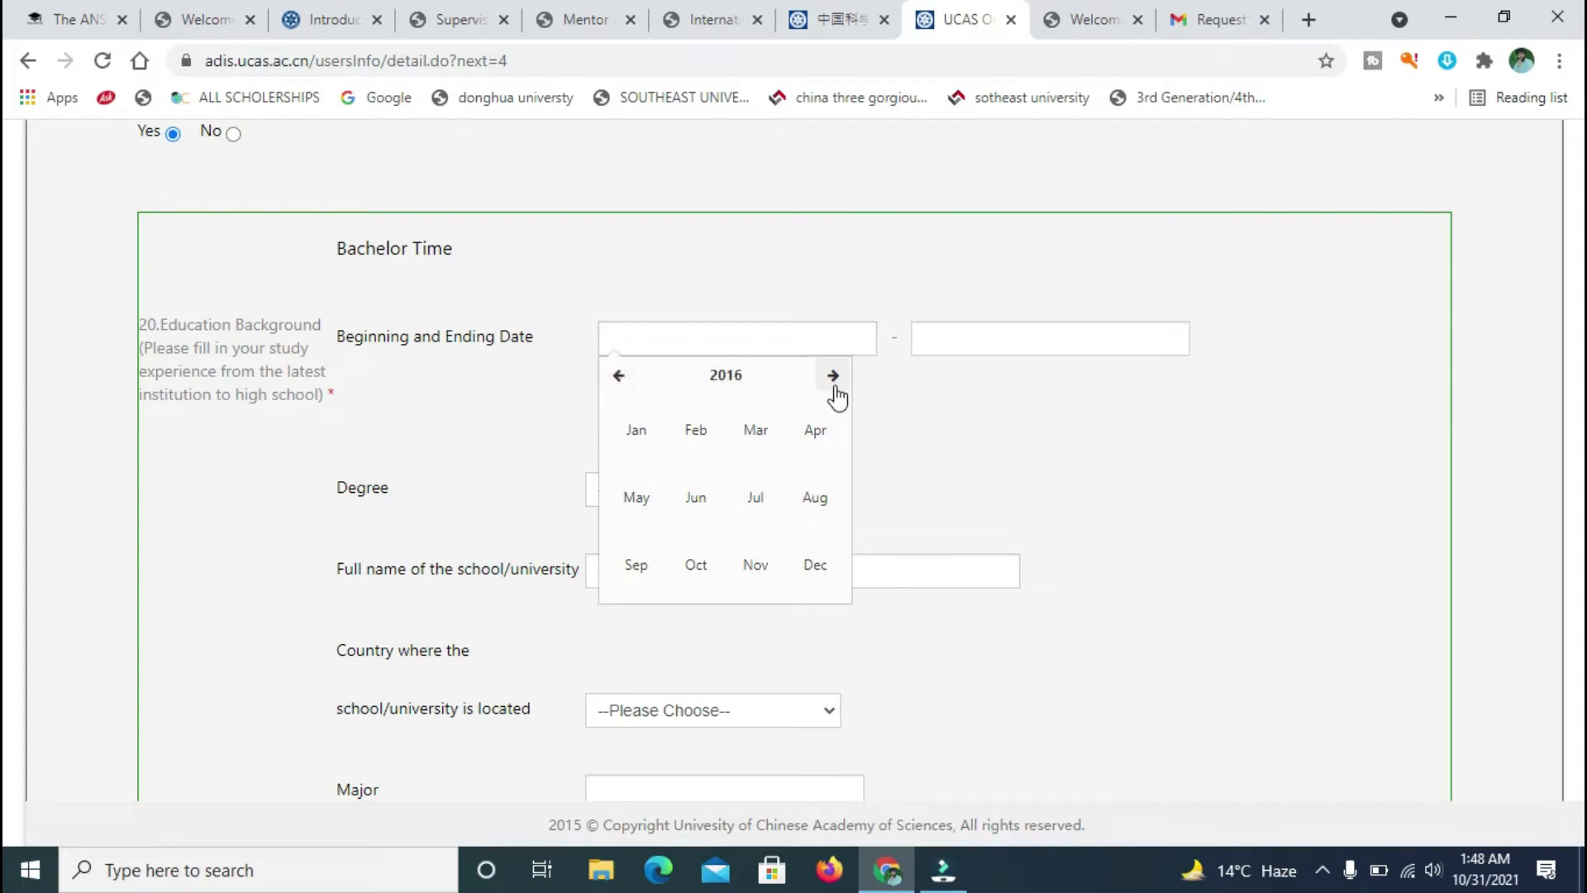
left_click(756, 431)
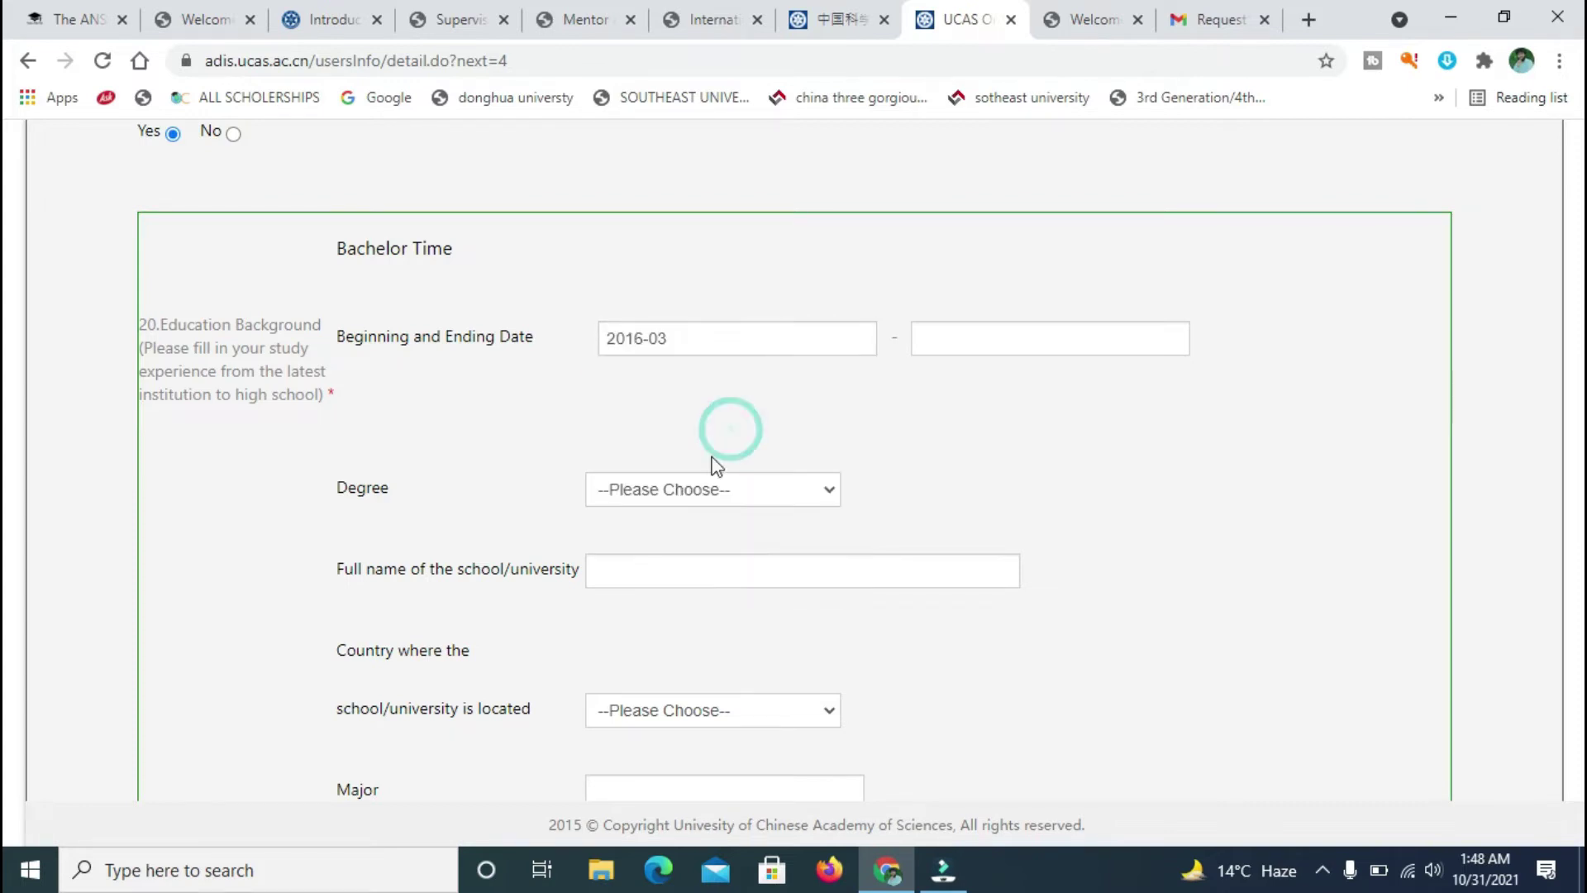
left_click(999, 335)
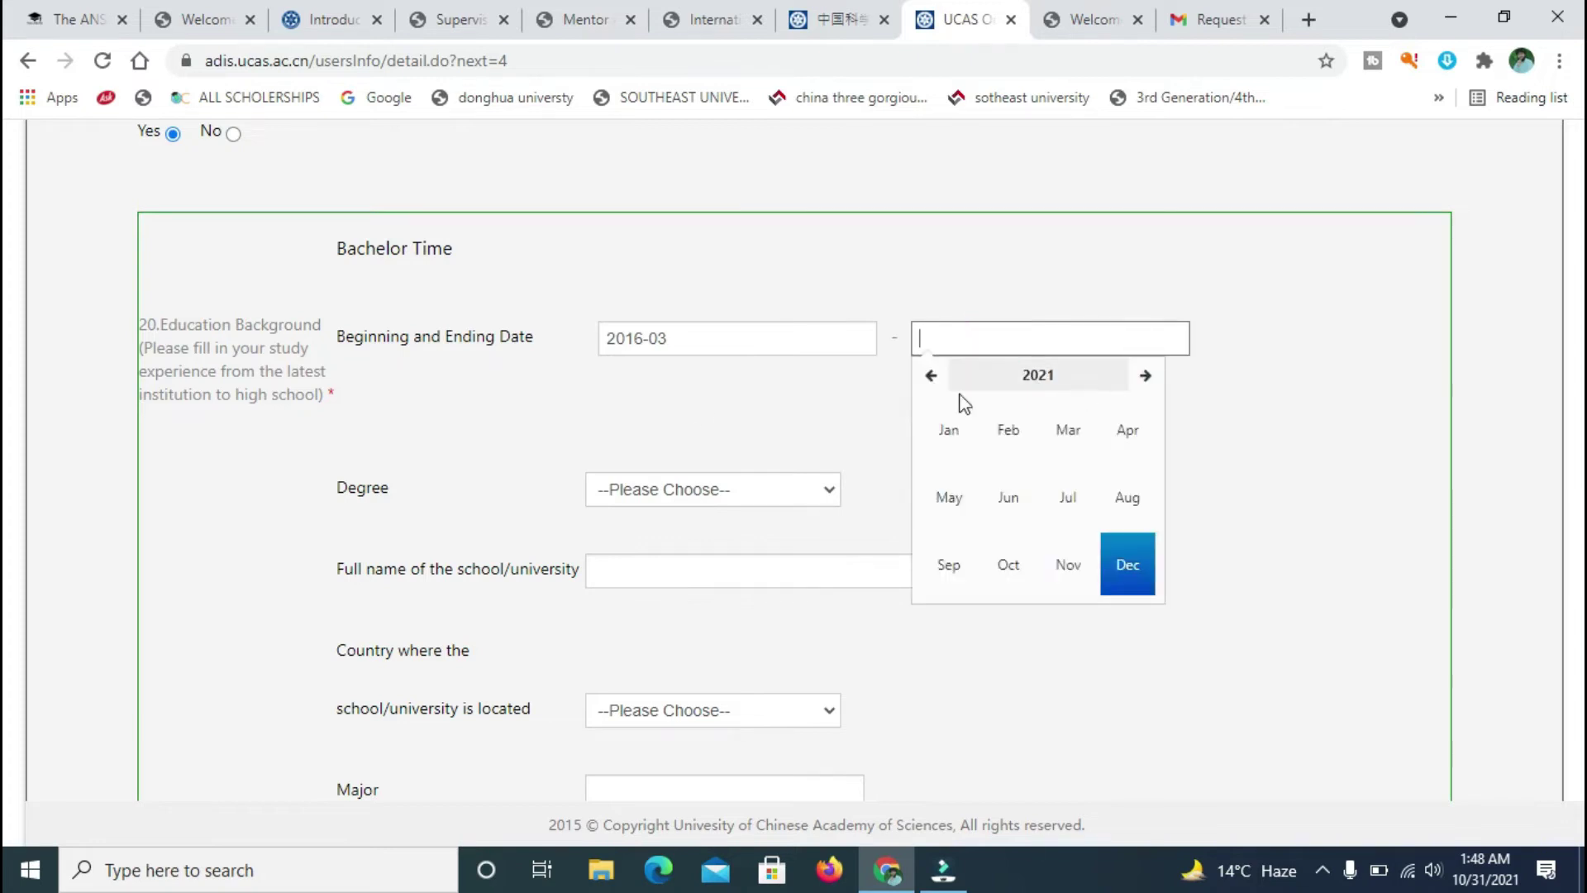
left_click(932, 376)
left_click(931, 376)
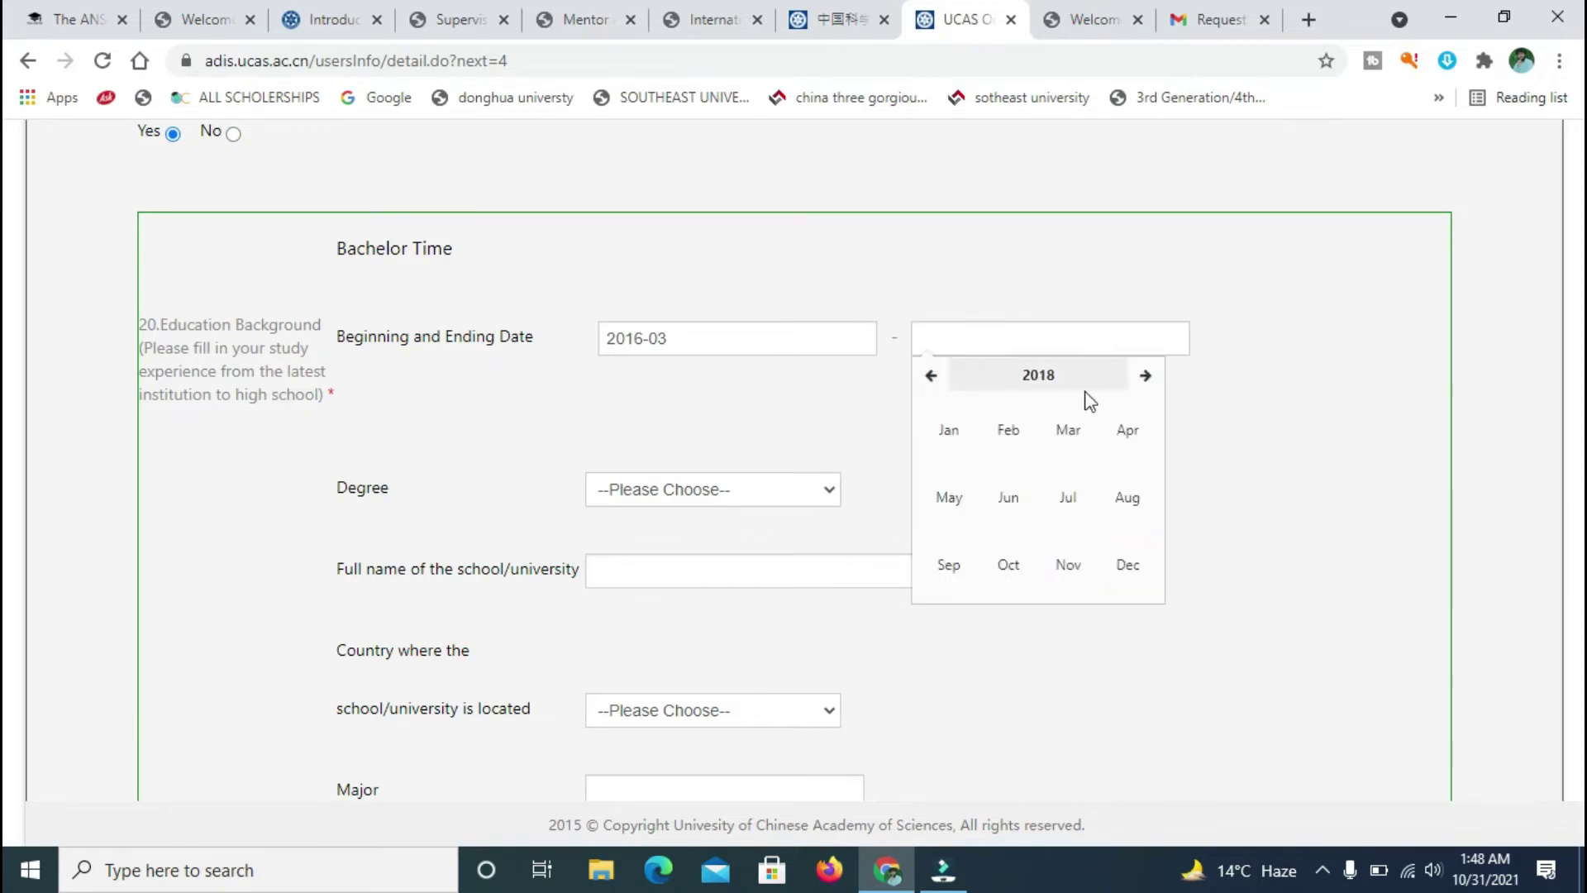
left_click(1144, 377)
left_click(1118, 562)
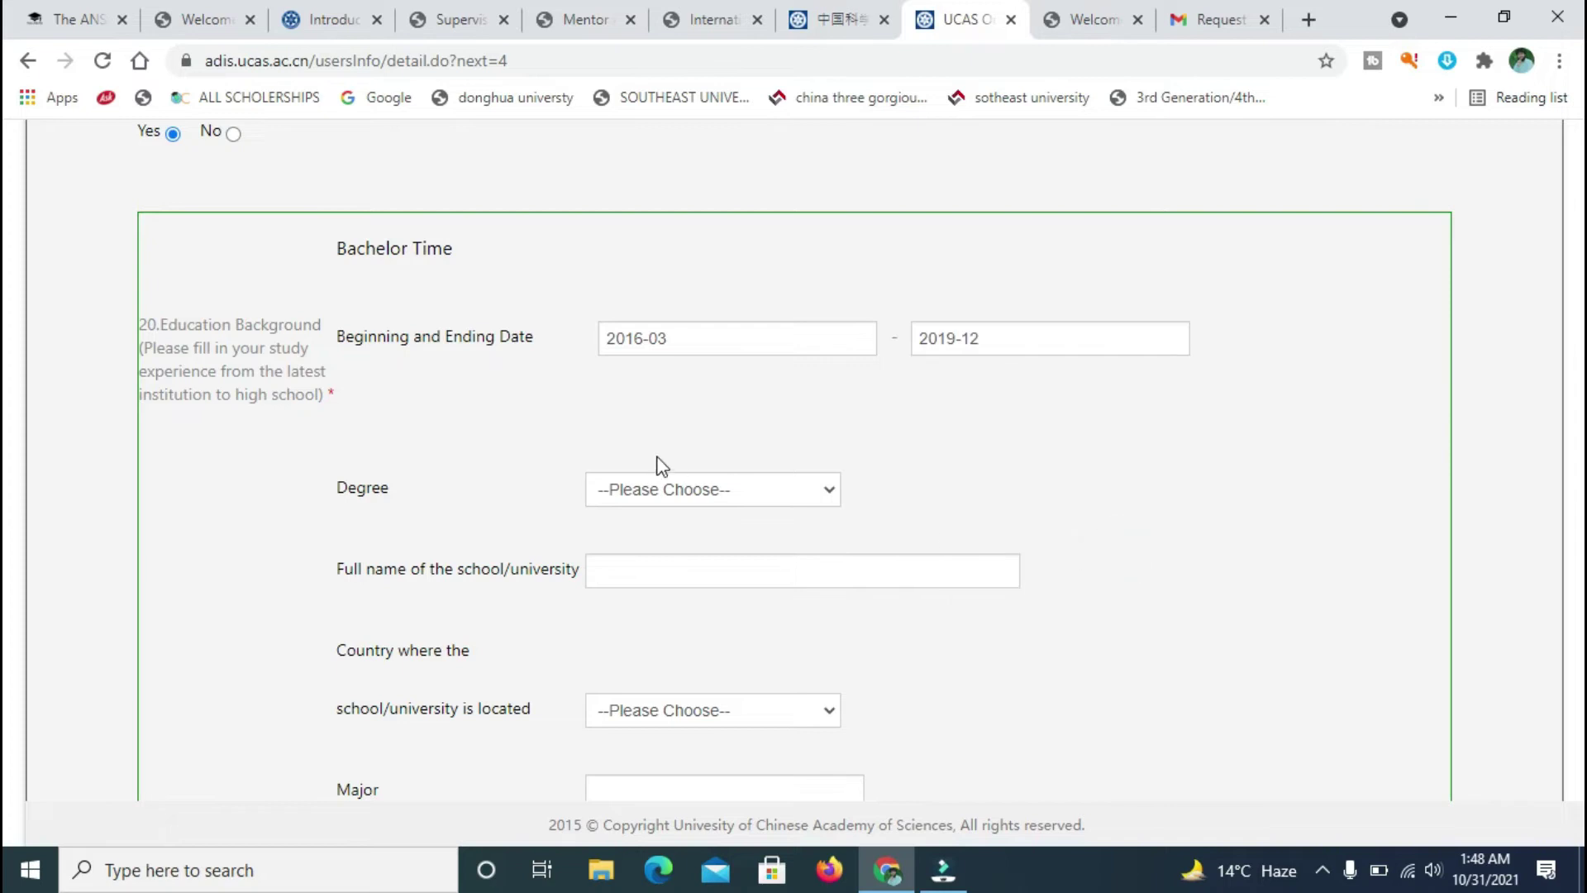
left_click(739, 490)
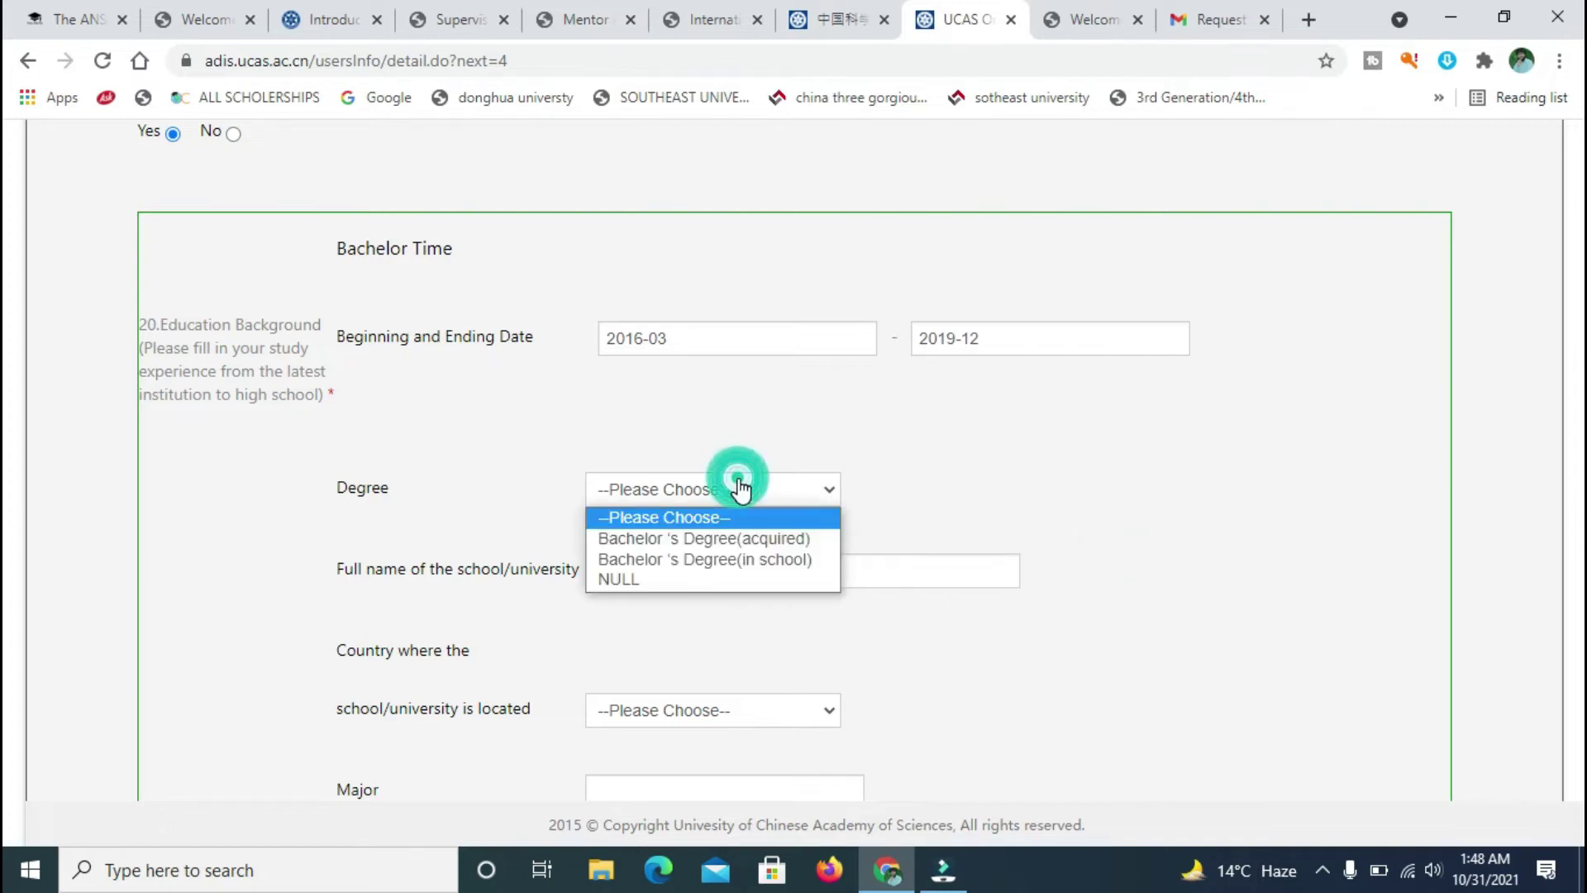
left_click(683, 538)
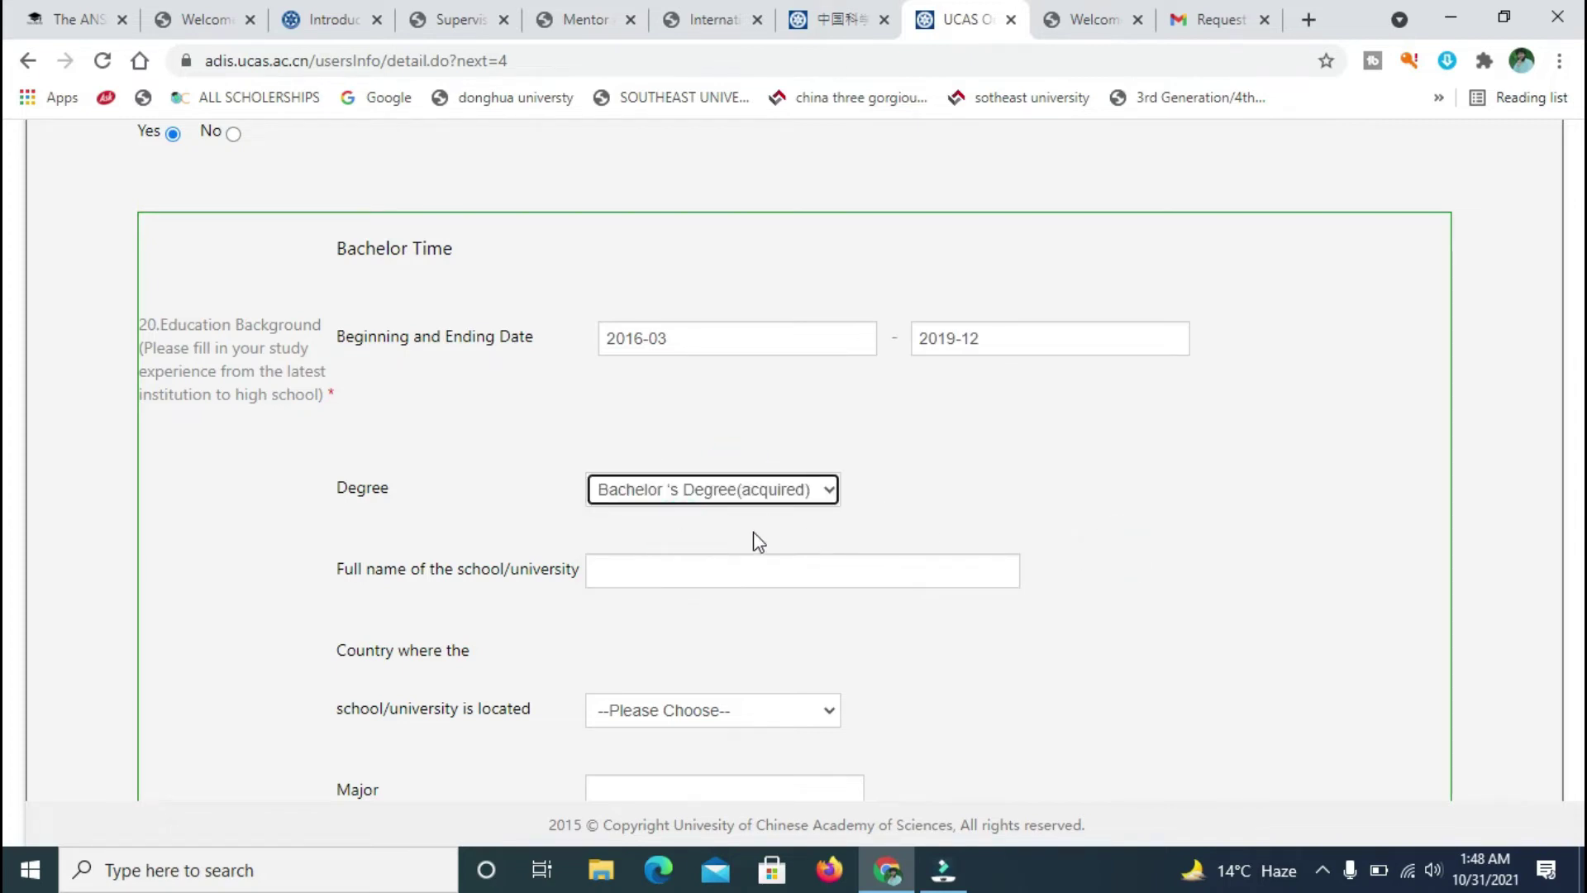
- Recheck the beginning and ending month pickers, keeping 2019-12 as the end date
left_click(687, 346)
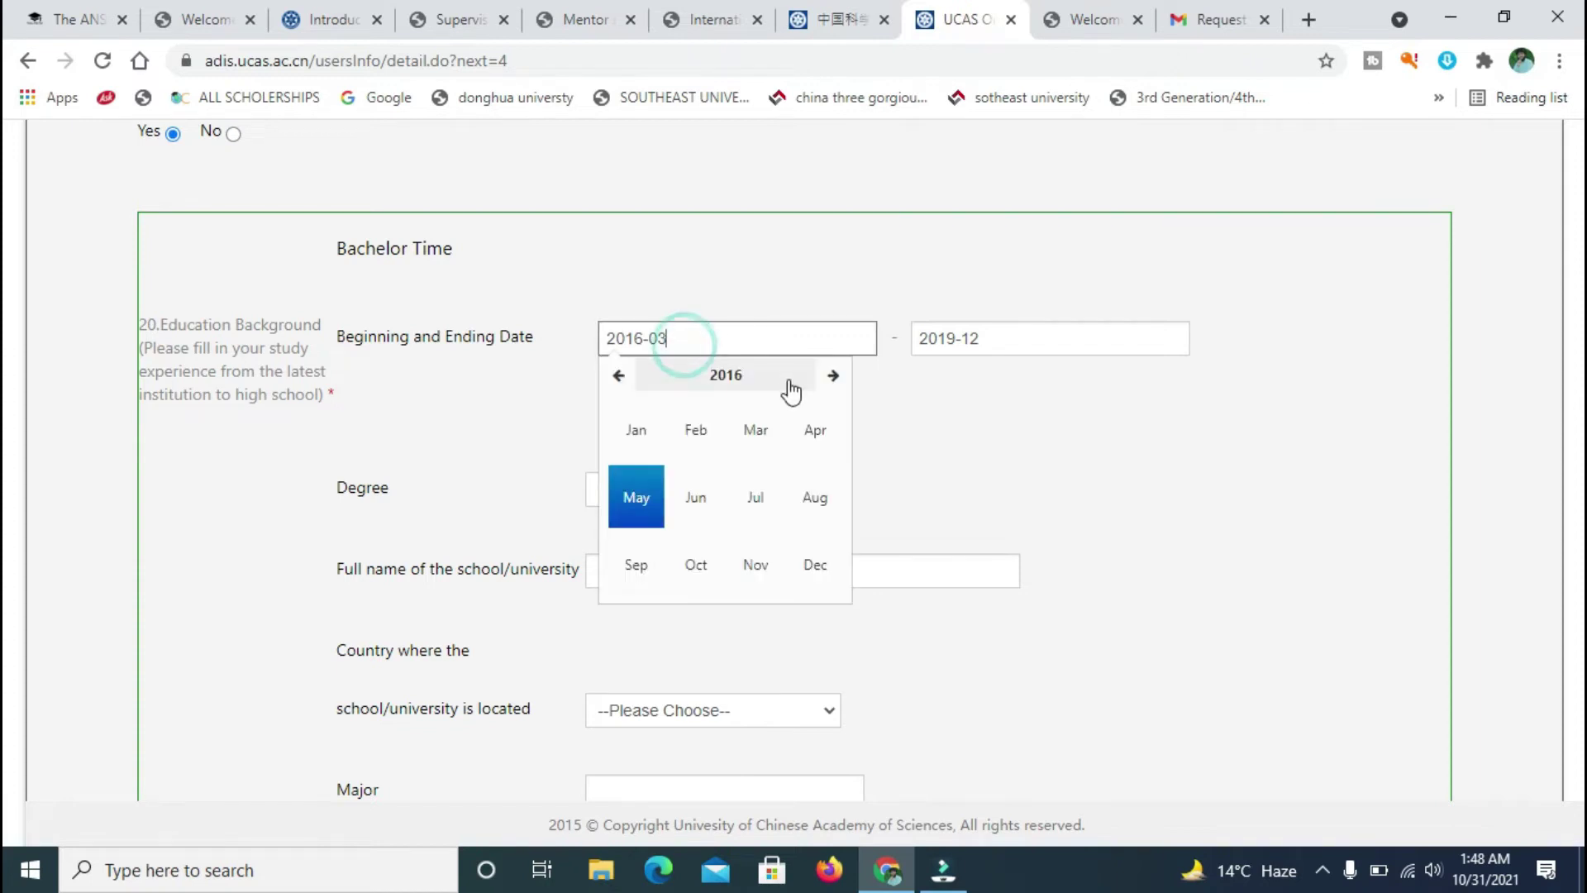
left_click(629, 374)
left_click(629, 375)
left_click(628, 375)
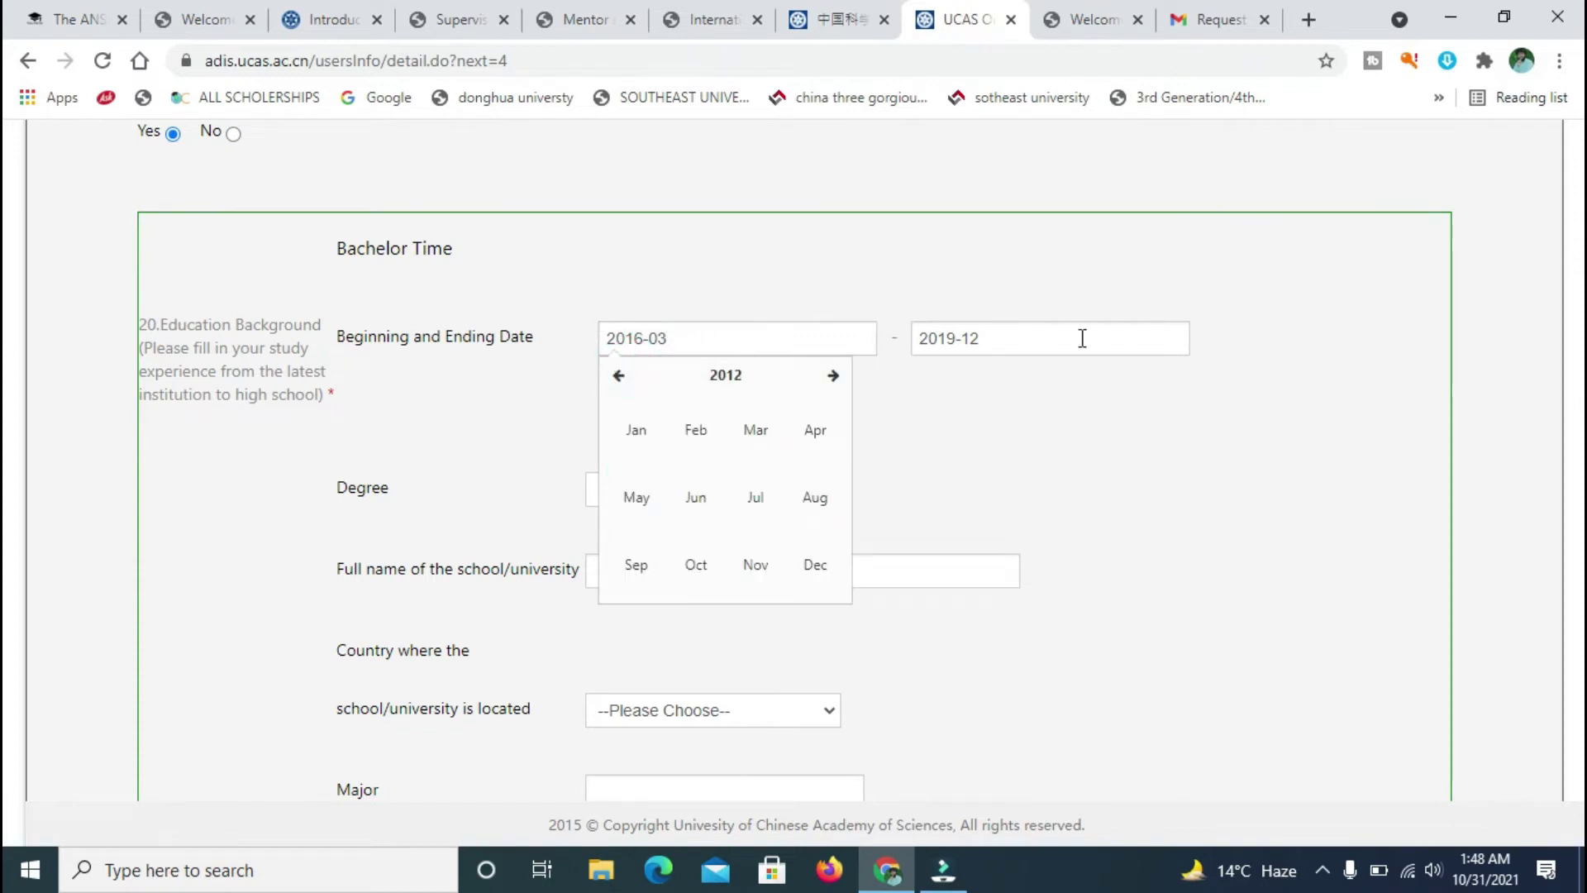
left_click(1047, 339)
left_click(930, 375)
left_click(931, 375)
left_click(930, 376)
left_click(1255, 448)
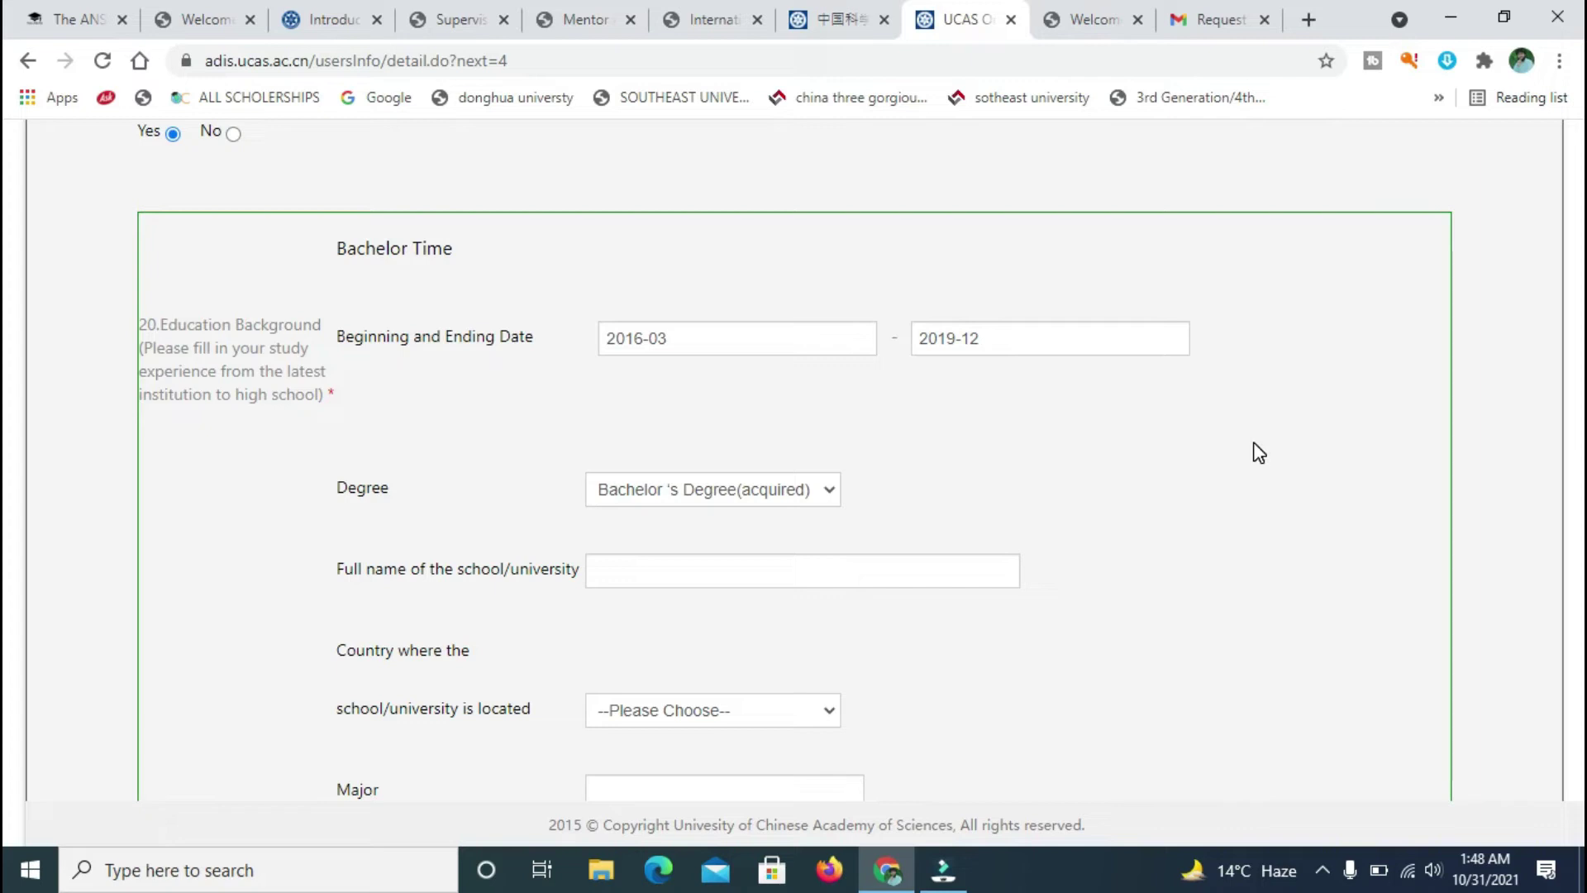
- Enter uet as the bachelor school name and select PK-PAKISTAN as its country
scroll(7, 256, "down", 3)
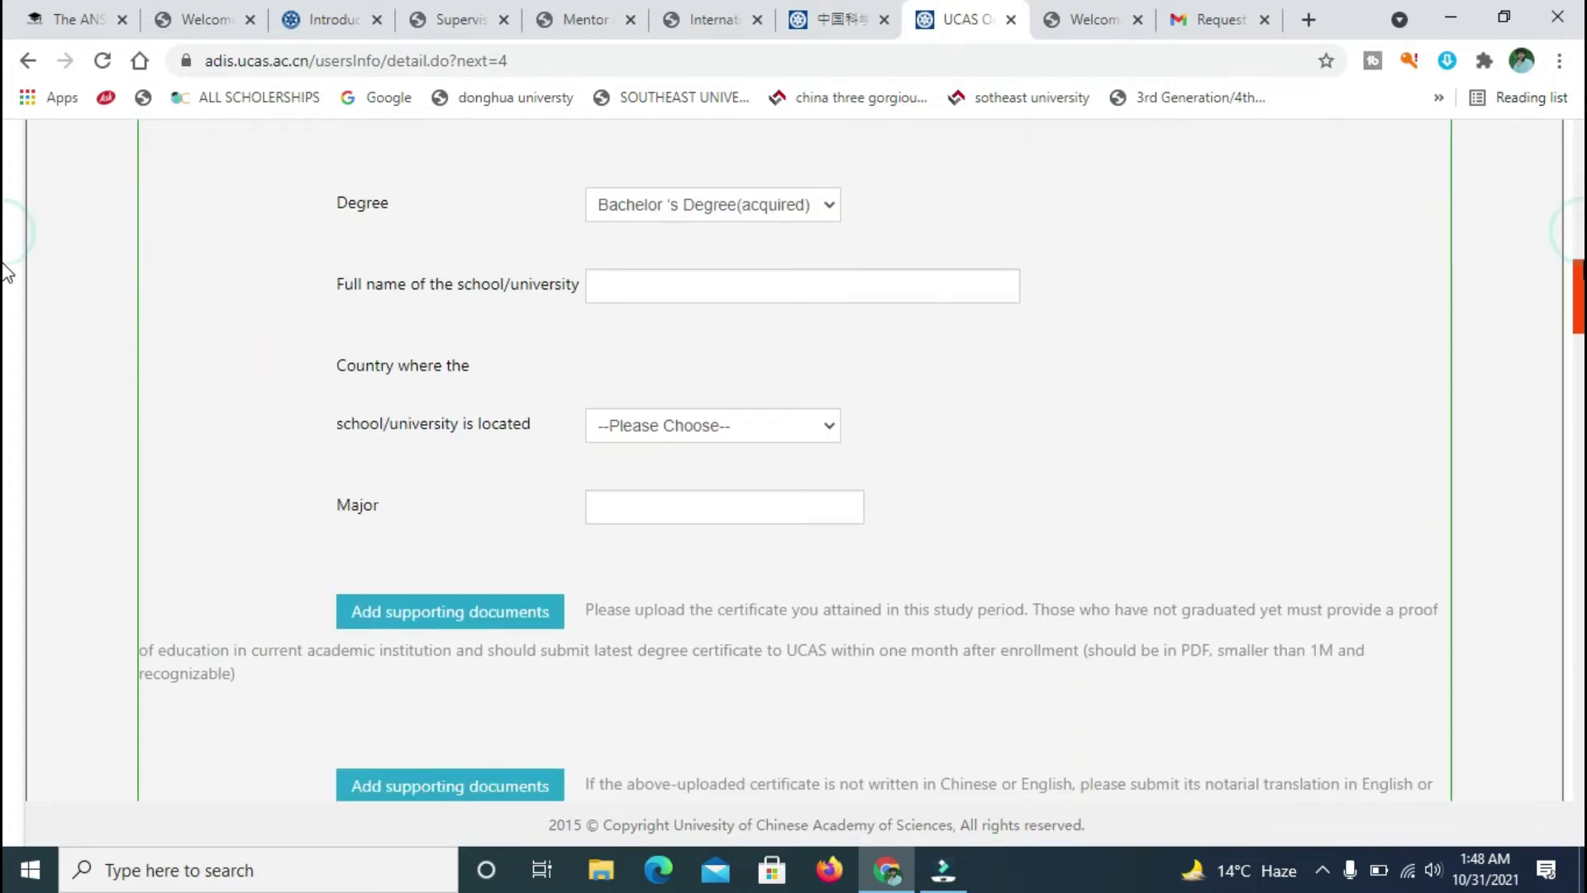
scroll(932, 331, "down", 1)
left_click(907, 250)
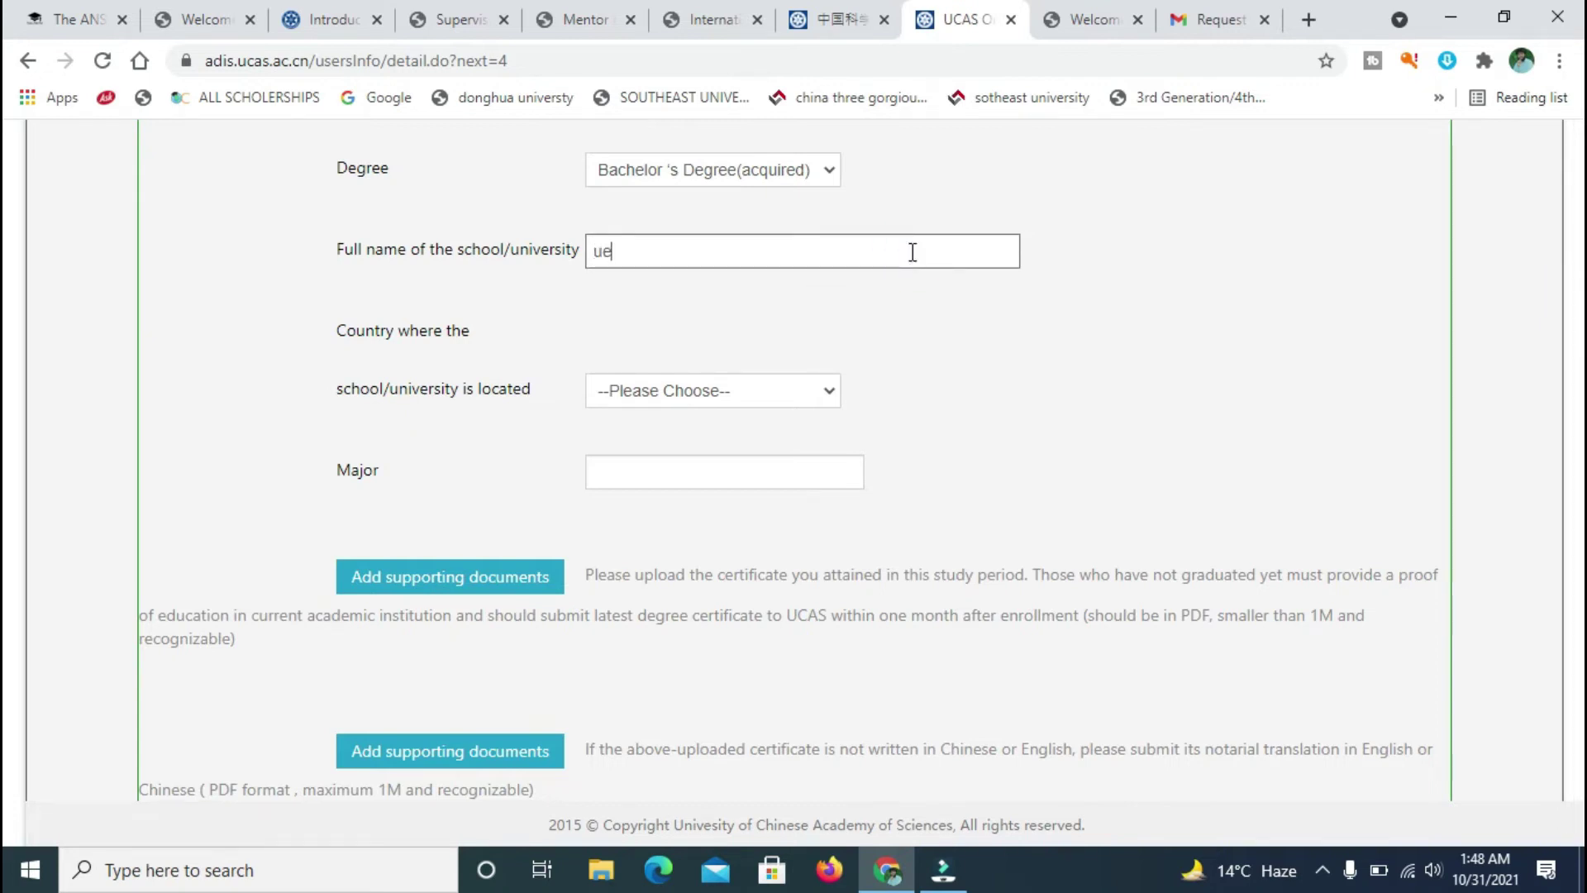
left_click(831, 395)
left_click(773, 391)
left_click(772, 390)
left_click_drag(1149, 444, 1144, 580)
key("p")
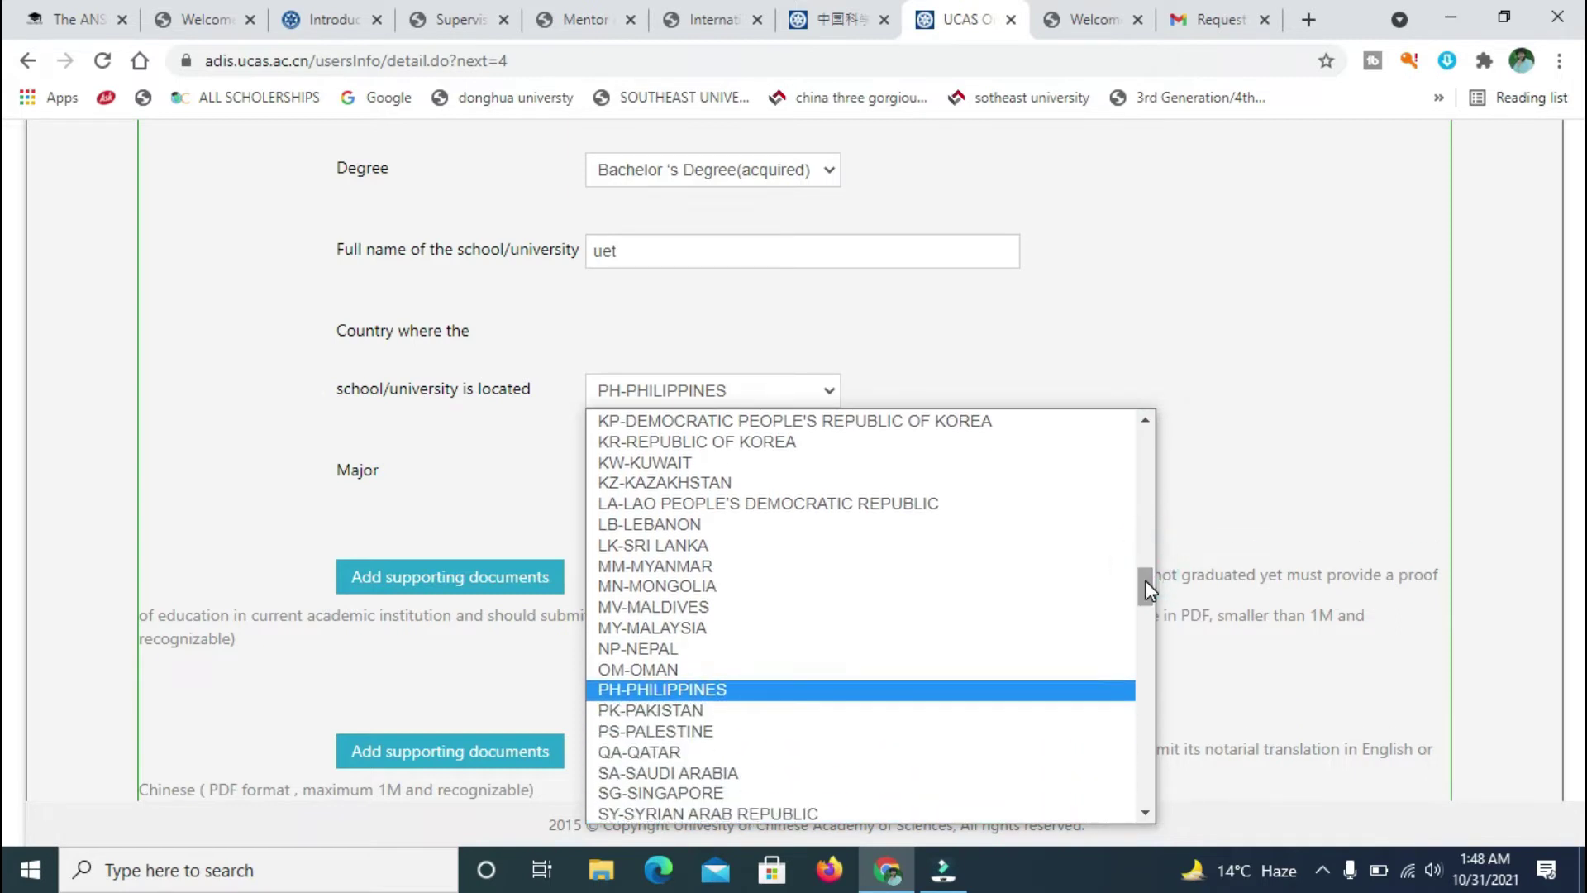
left_click(871, 711)
- Enter civil engineering as the bachelor major
left_click(782, 473)
type("civi")
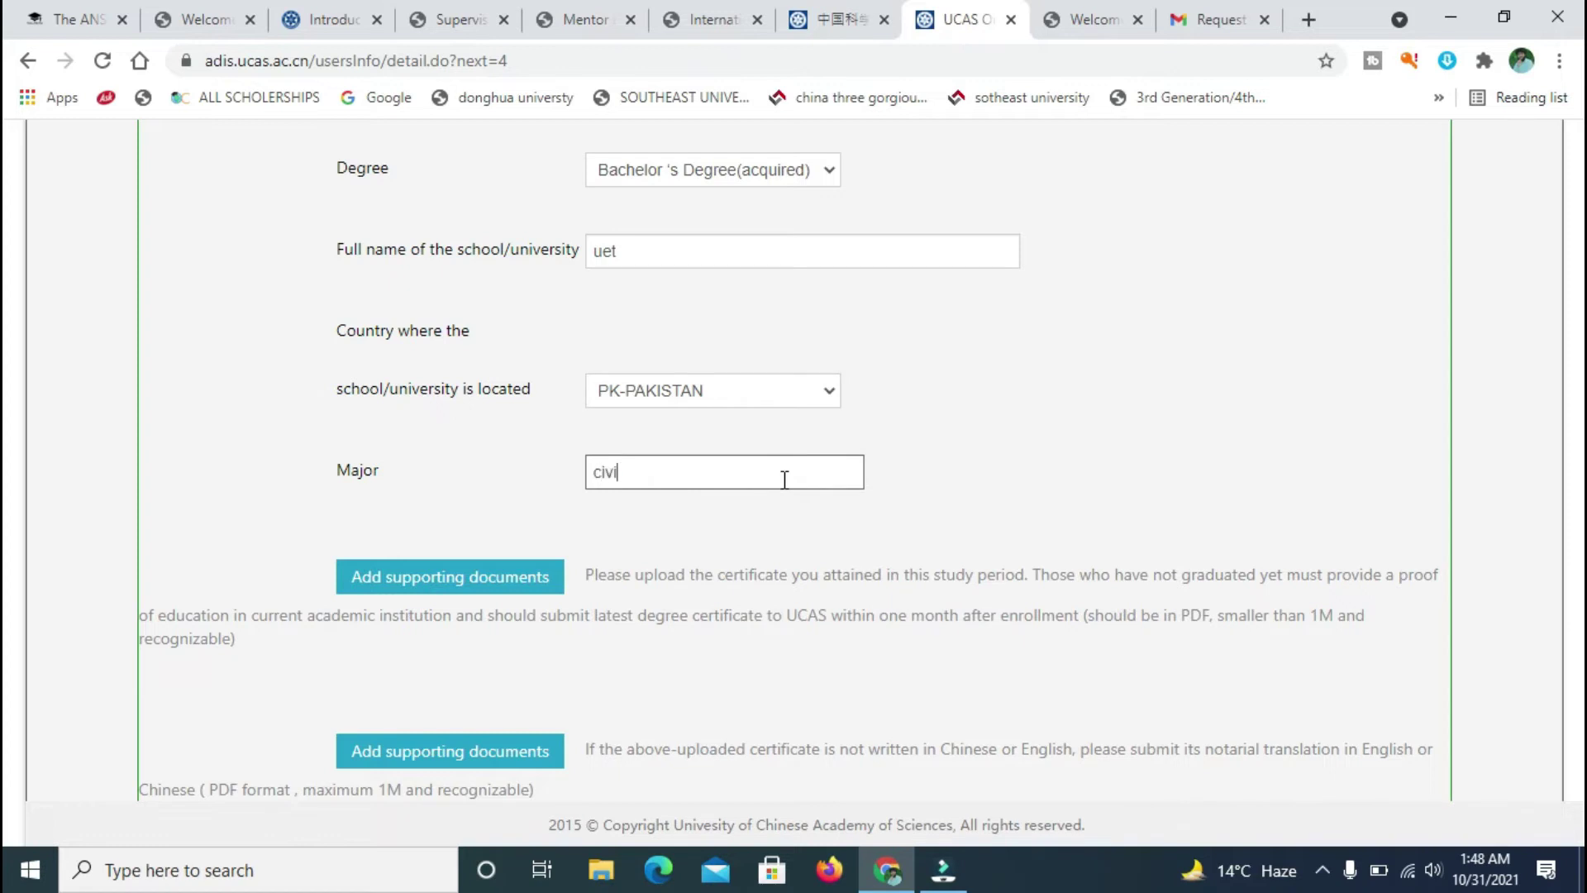
type("l engineering")
scroll(6, 323, "down", 4)
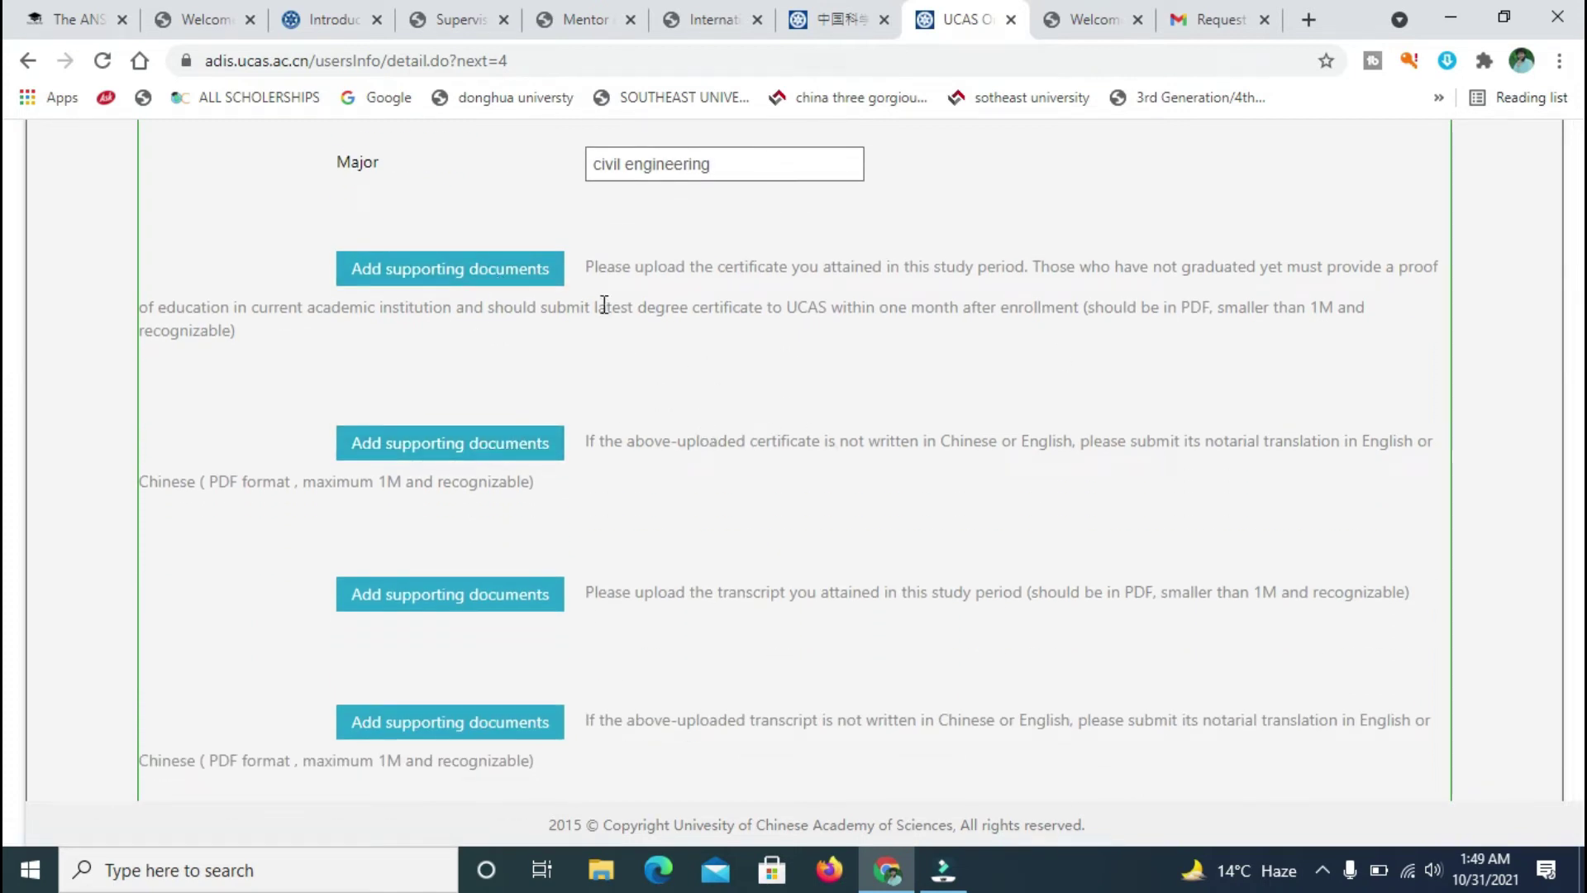
- Read the certificate upload and translation requirements (PDF under 1M)
left_click_drag(719, 265, 1081, 261)
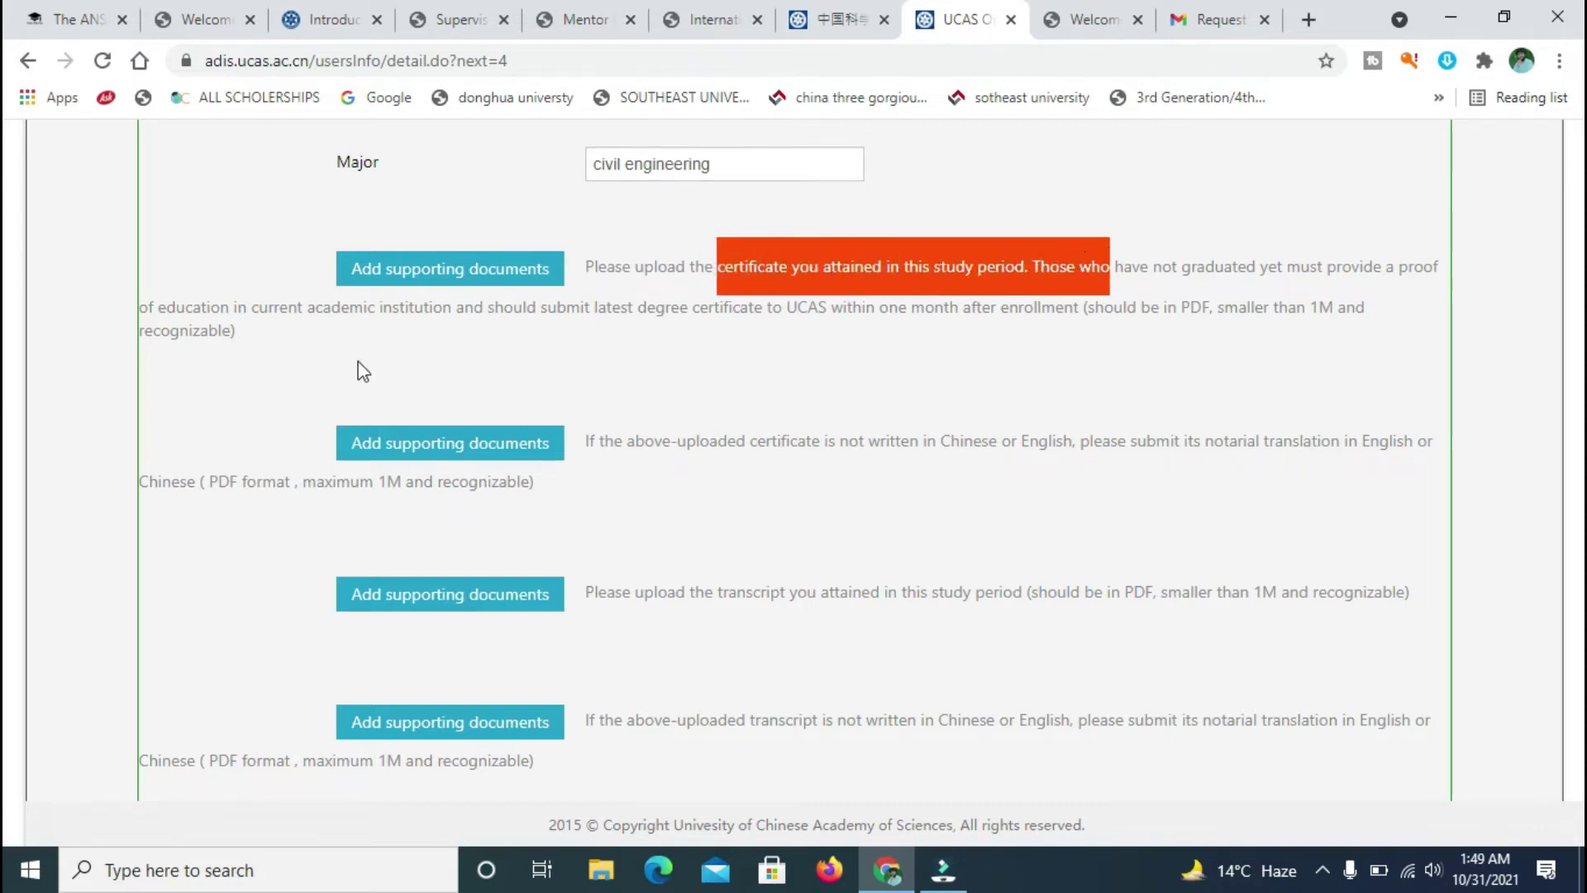
left_click(333, 343)
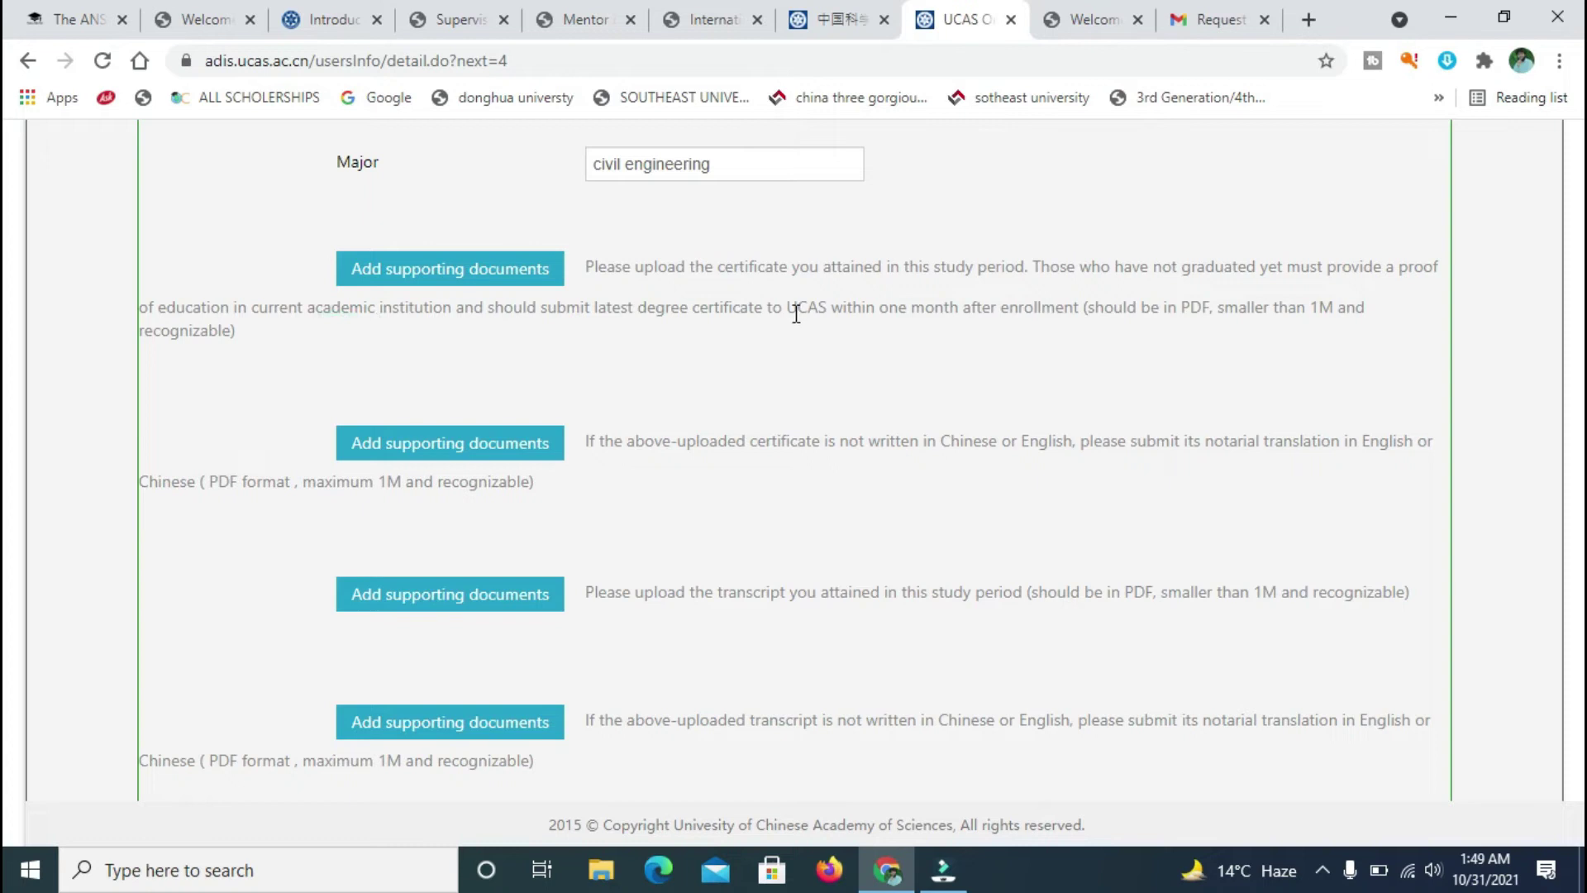
left_click_drag(747, 313, 982, 266)
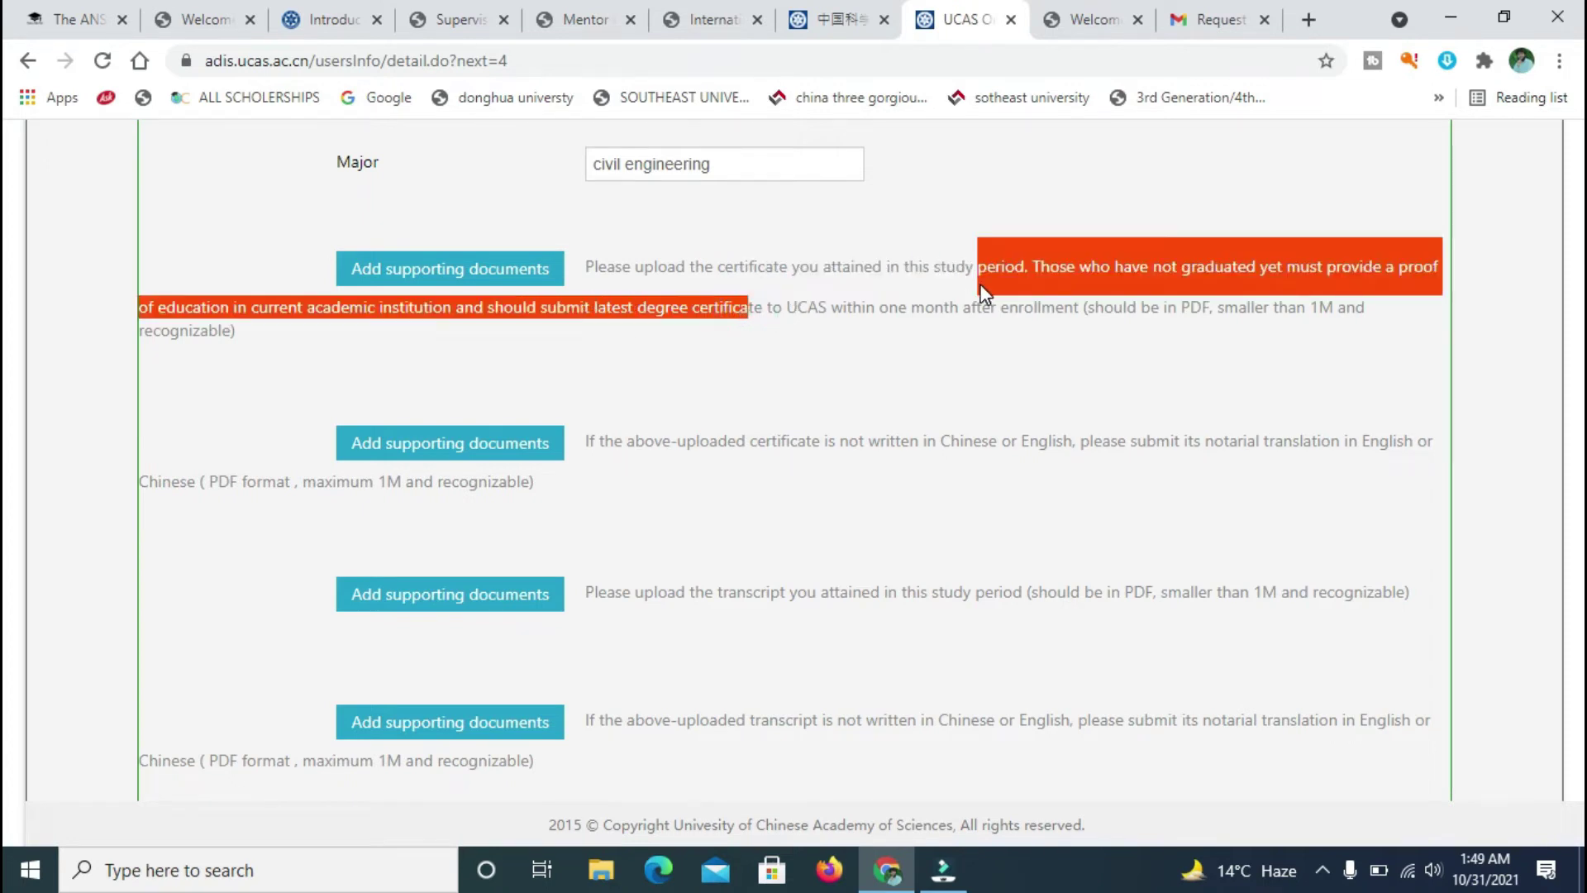
left_click(866, 365)
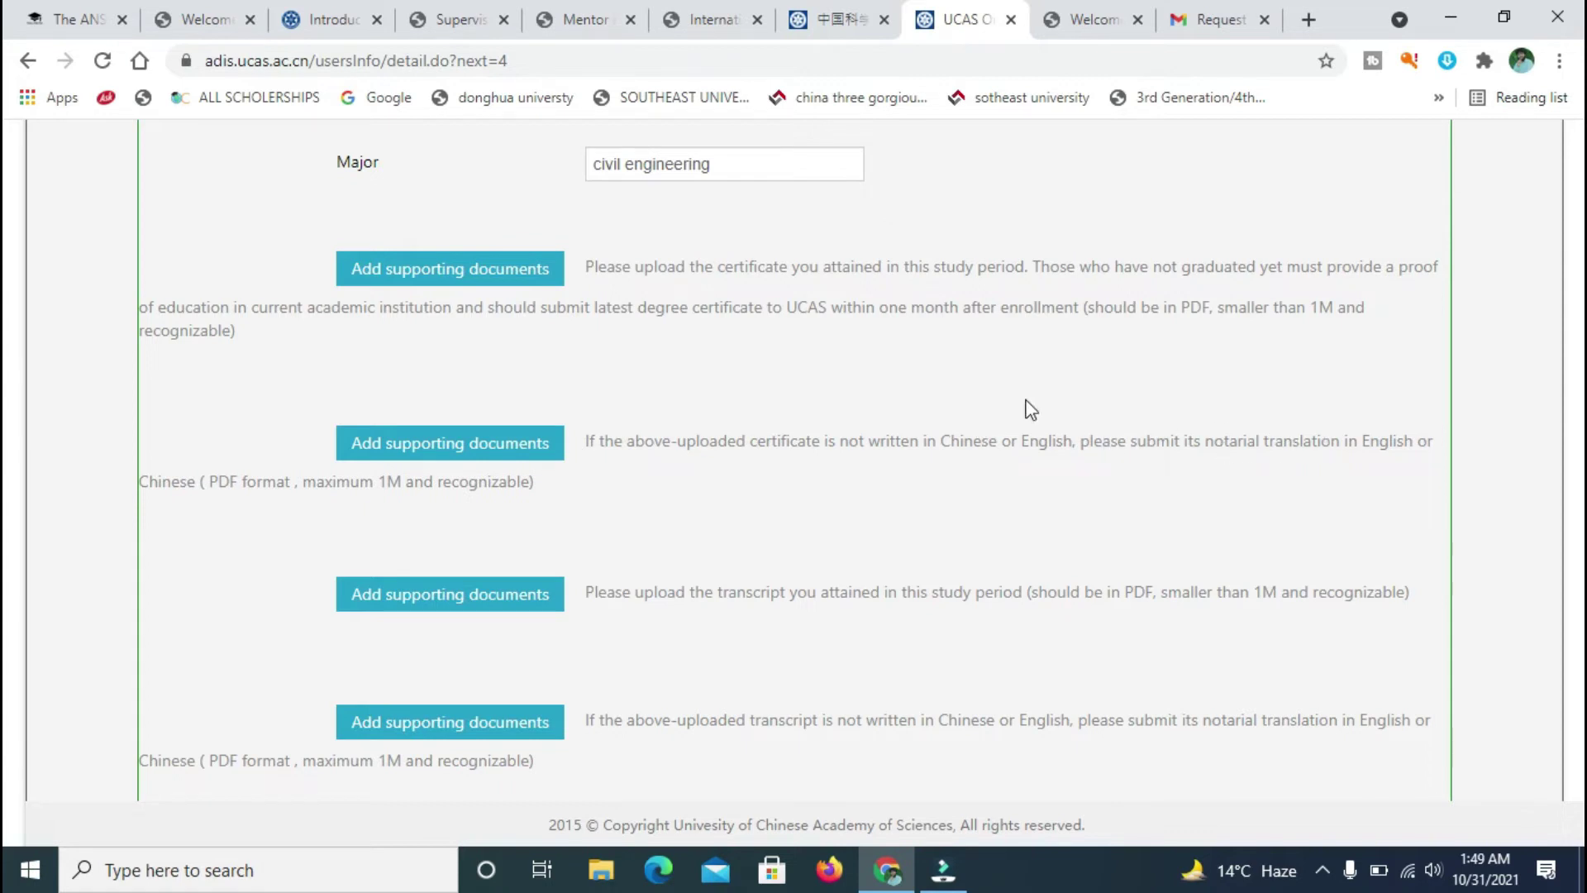
left_click_drag(727, 339, 636, 234)
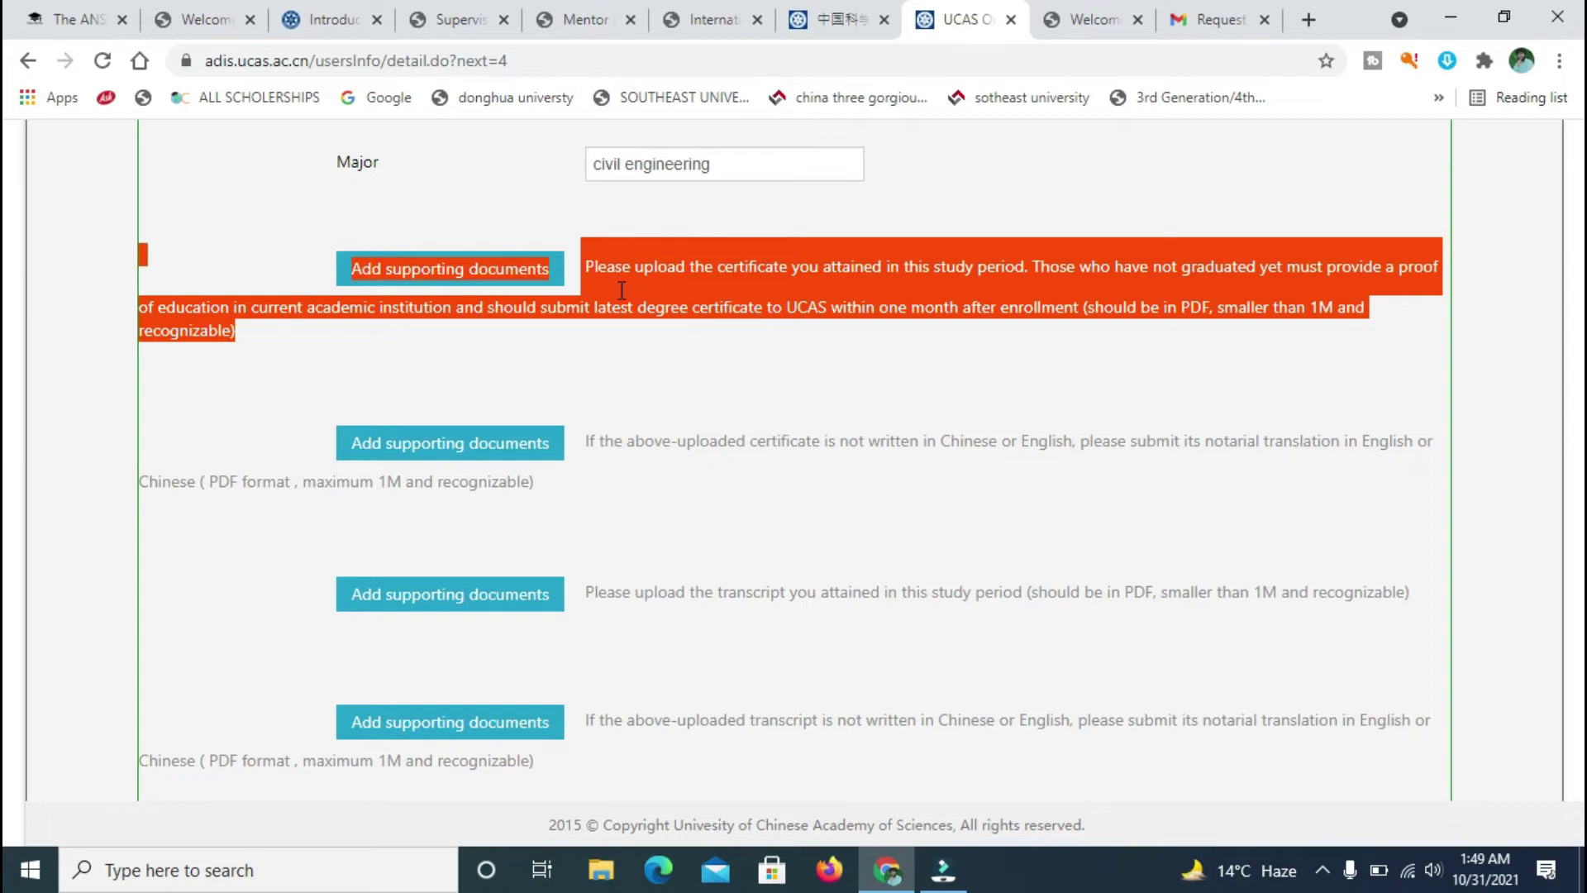
left_click(790, 282)
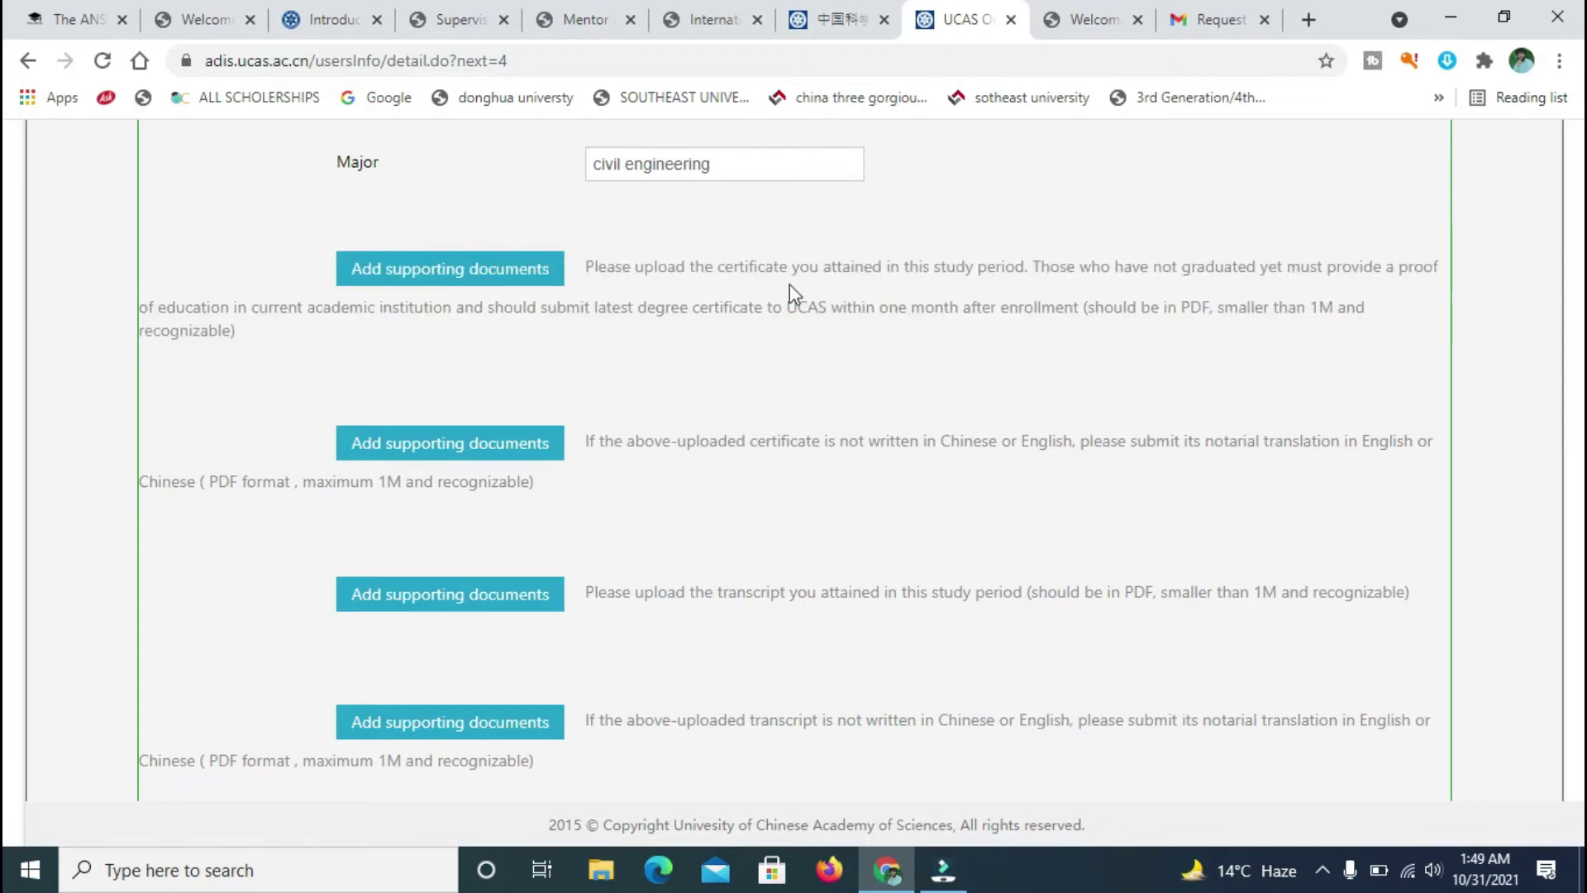
left_click_drag(589, 444, 920, 430)
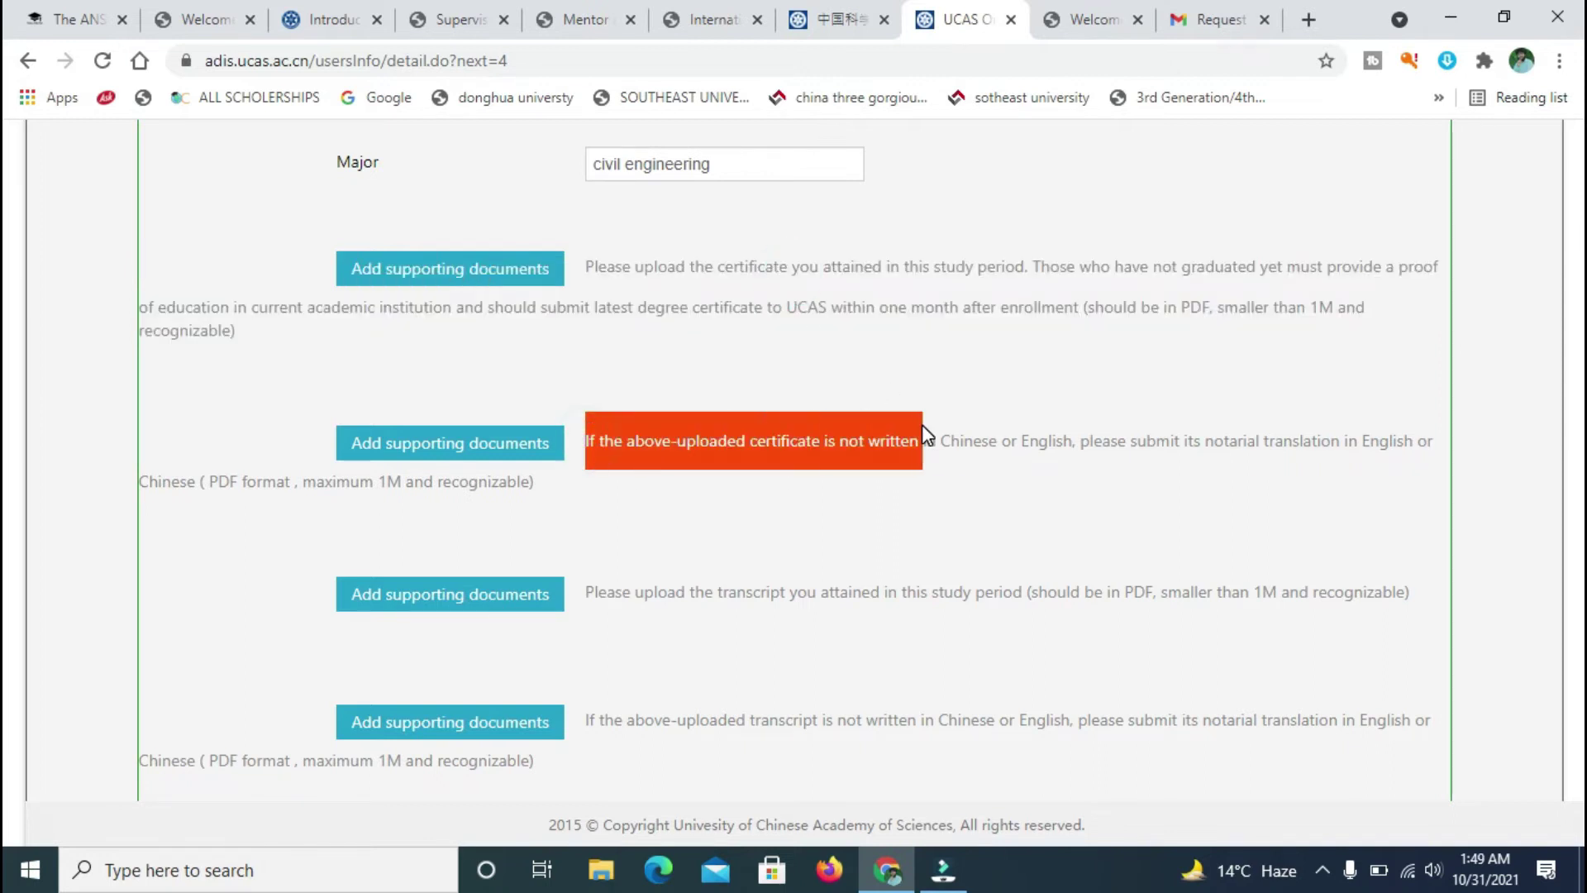
left_click(791, 322)
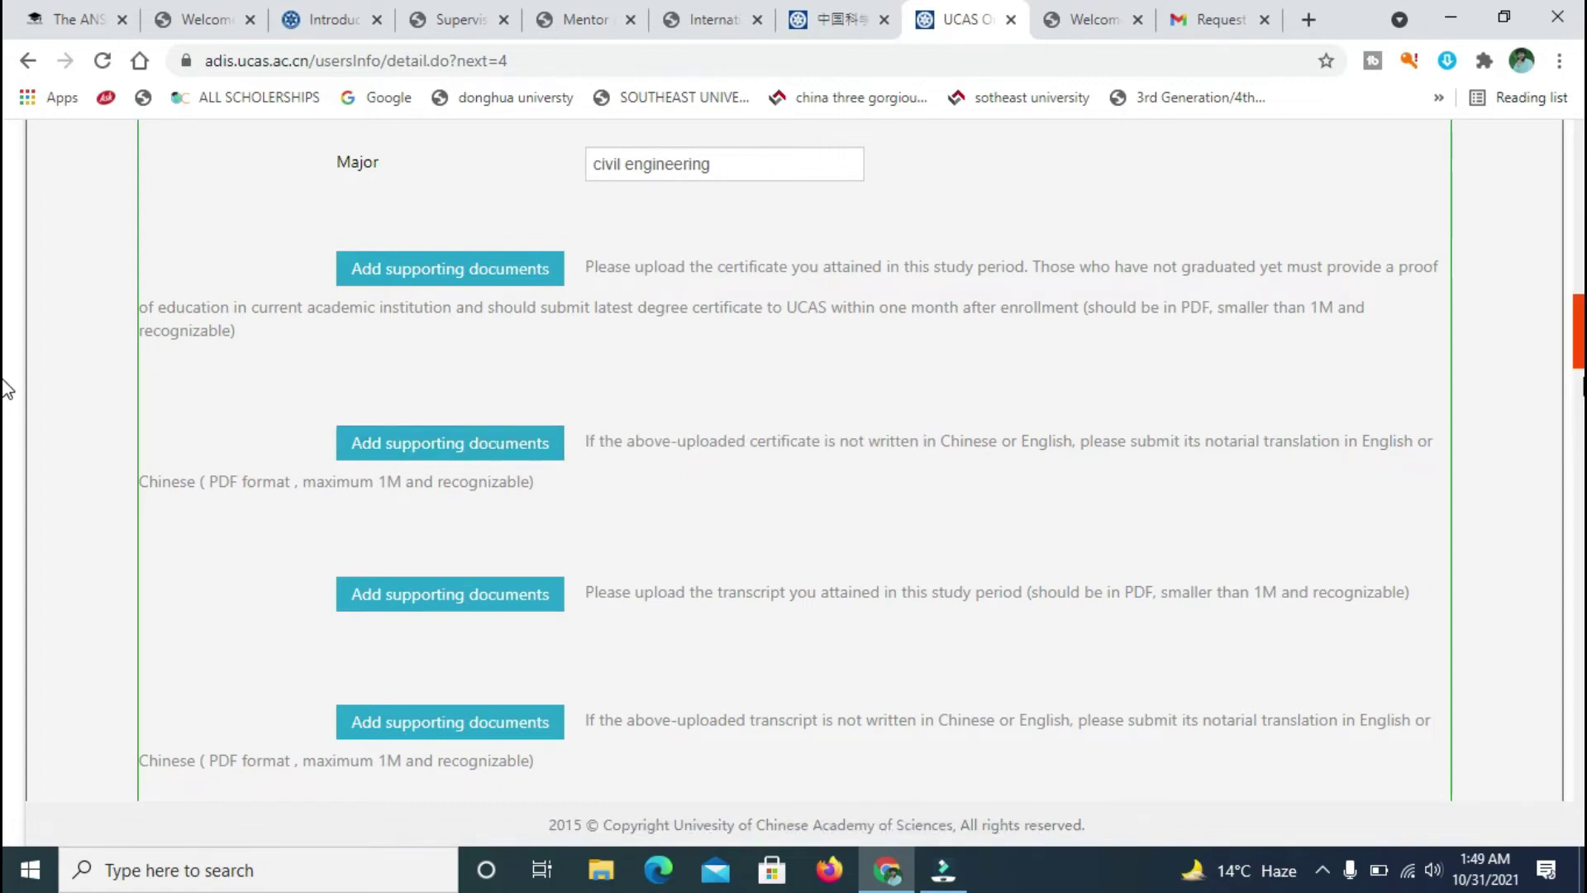
- Read the transcript upload and translation requirements, then scroll down toward Master Time
scroll(7, 388, "down", 2)
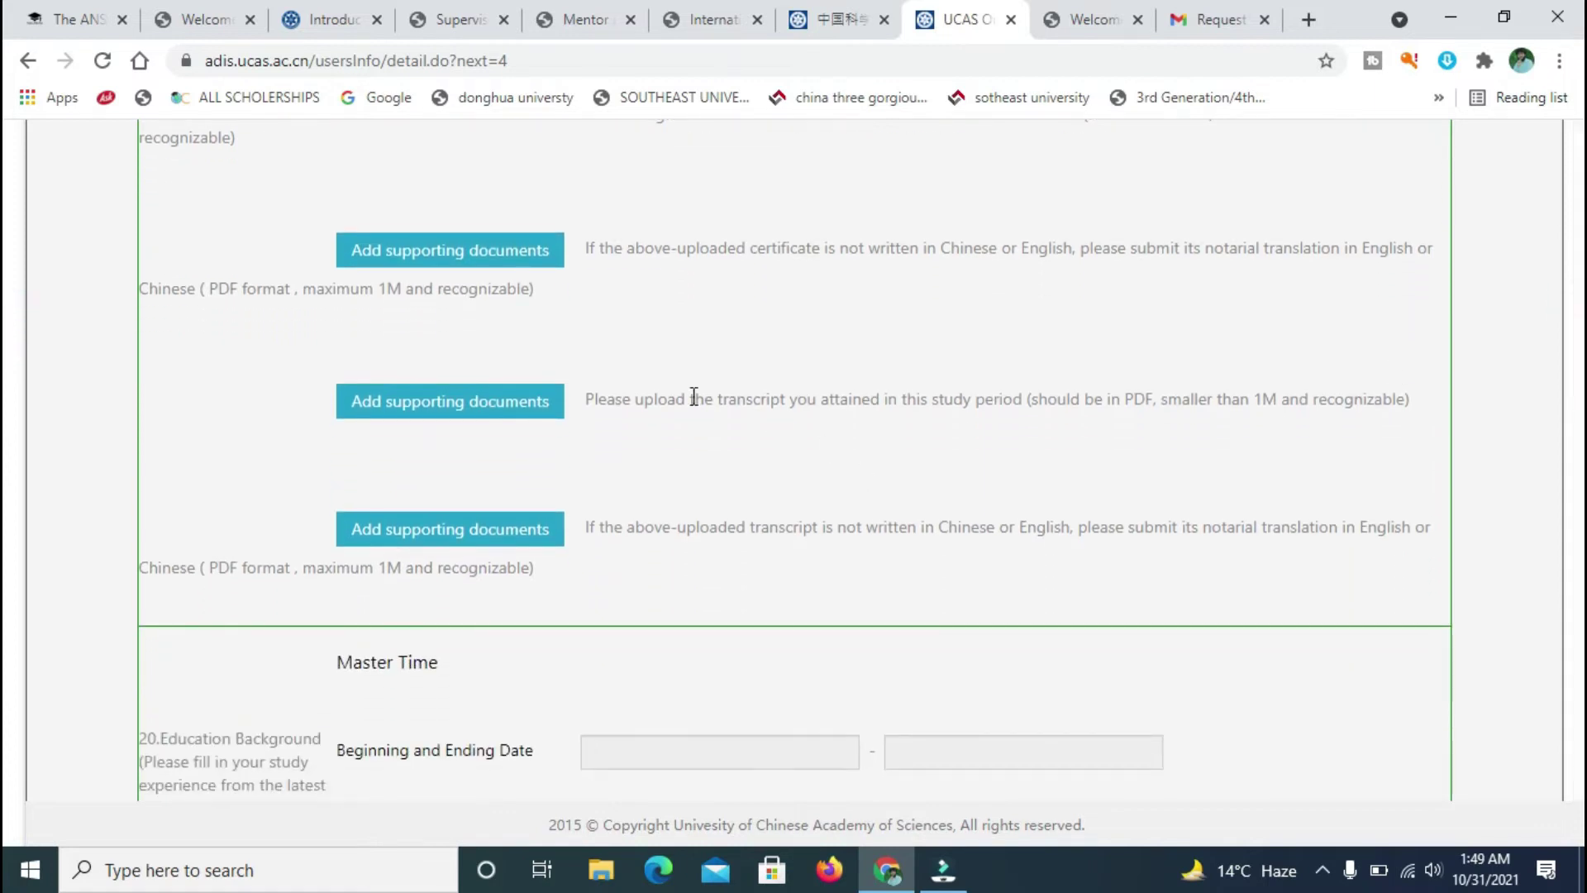
left_click_drag(588, 405, 1420, 397)
scroll(7, 344, "down", 2)
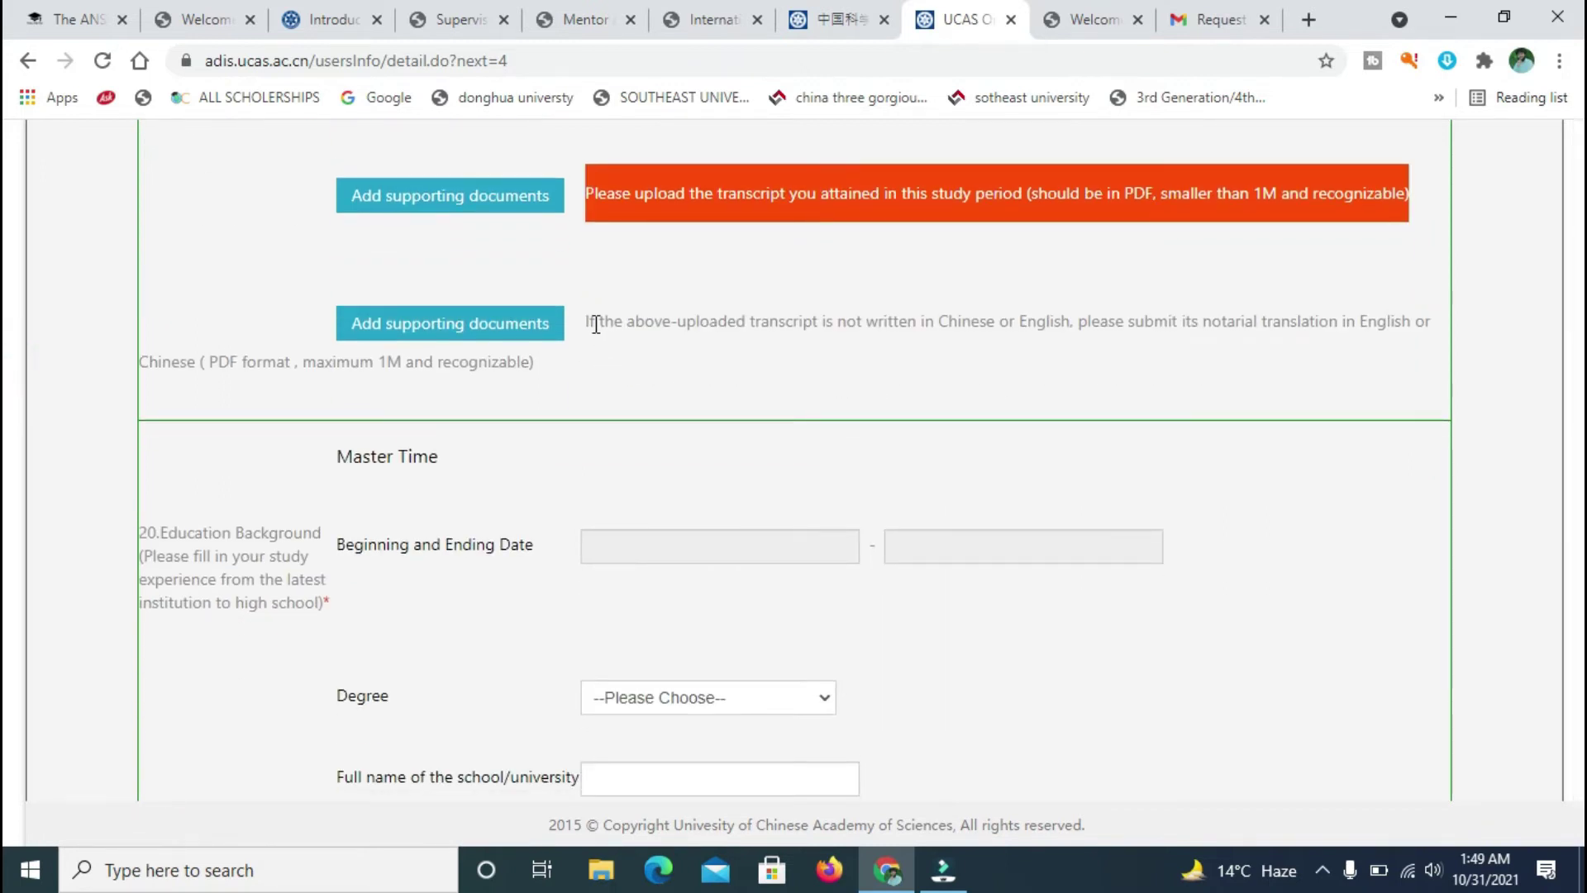
left_click_drag(676, 197, 1017, 215)
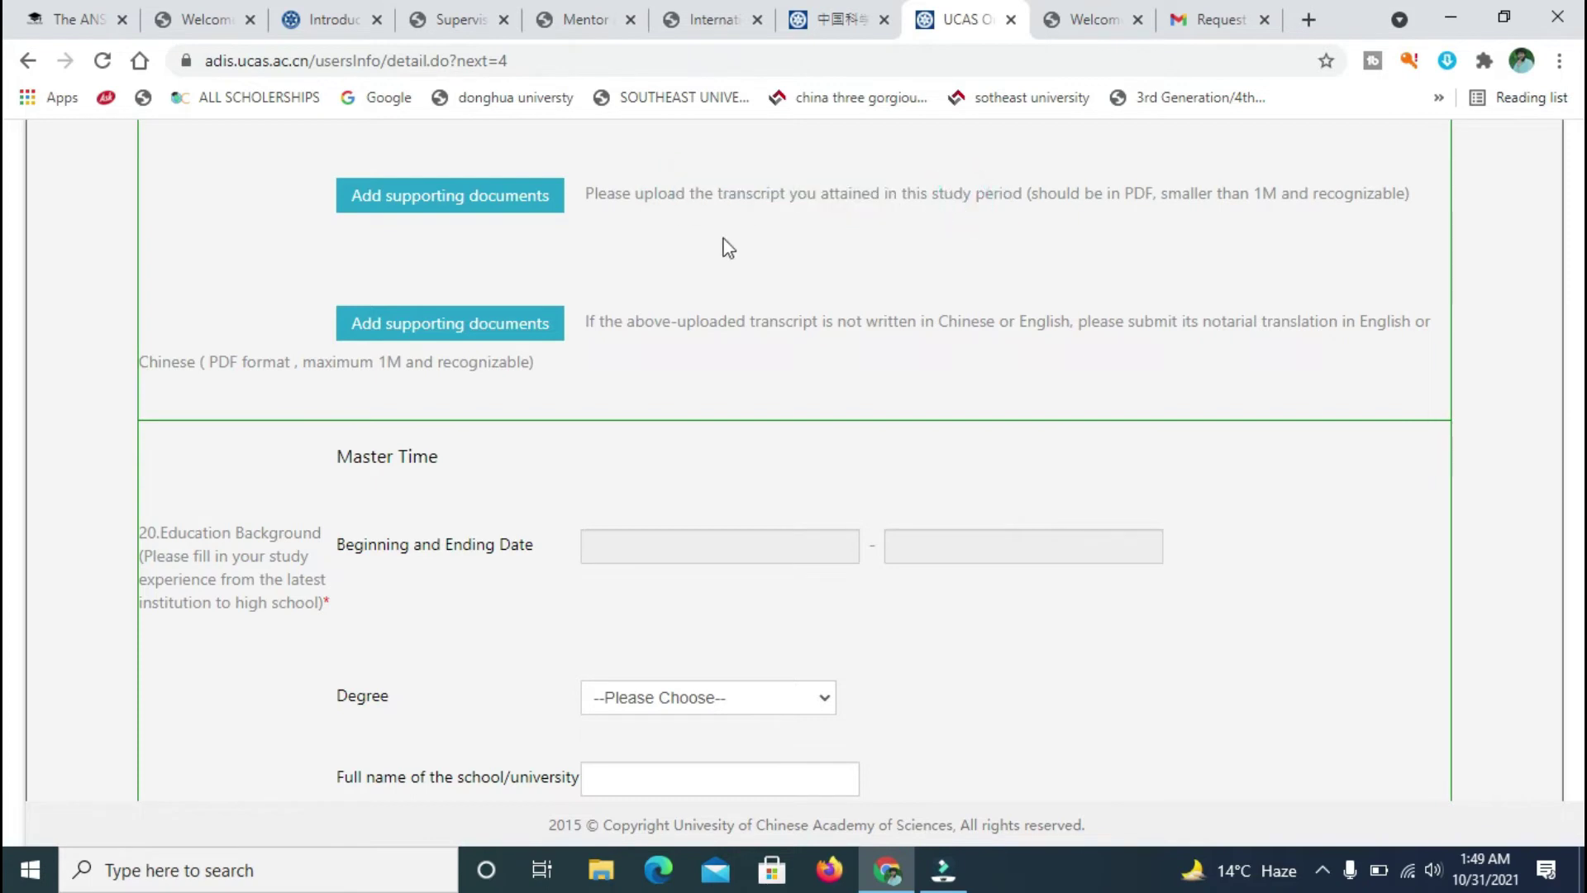
left_click_drag(587, 322, 830, 328)
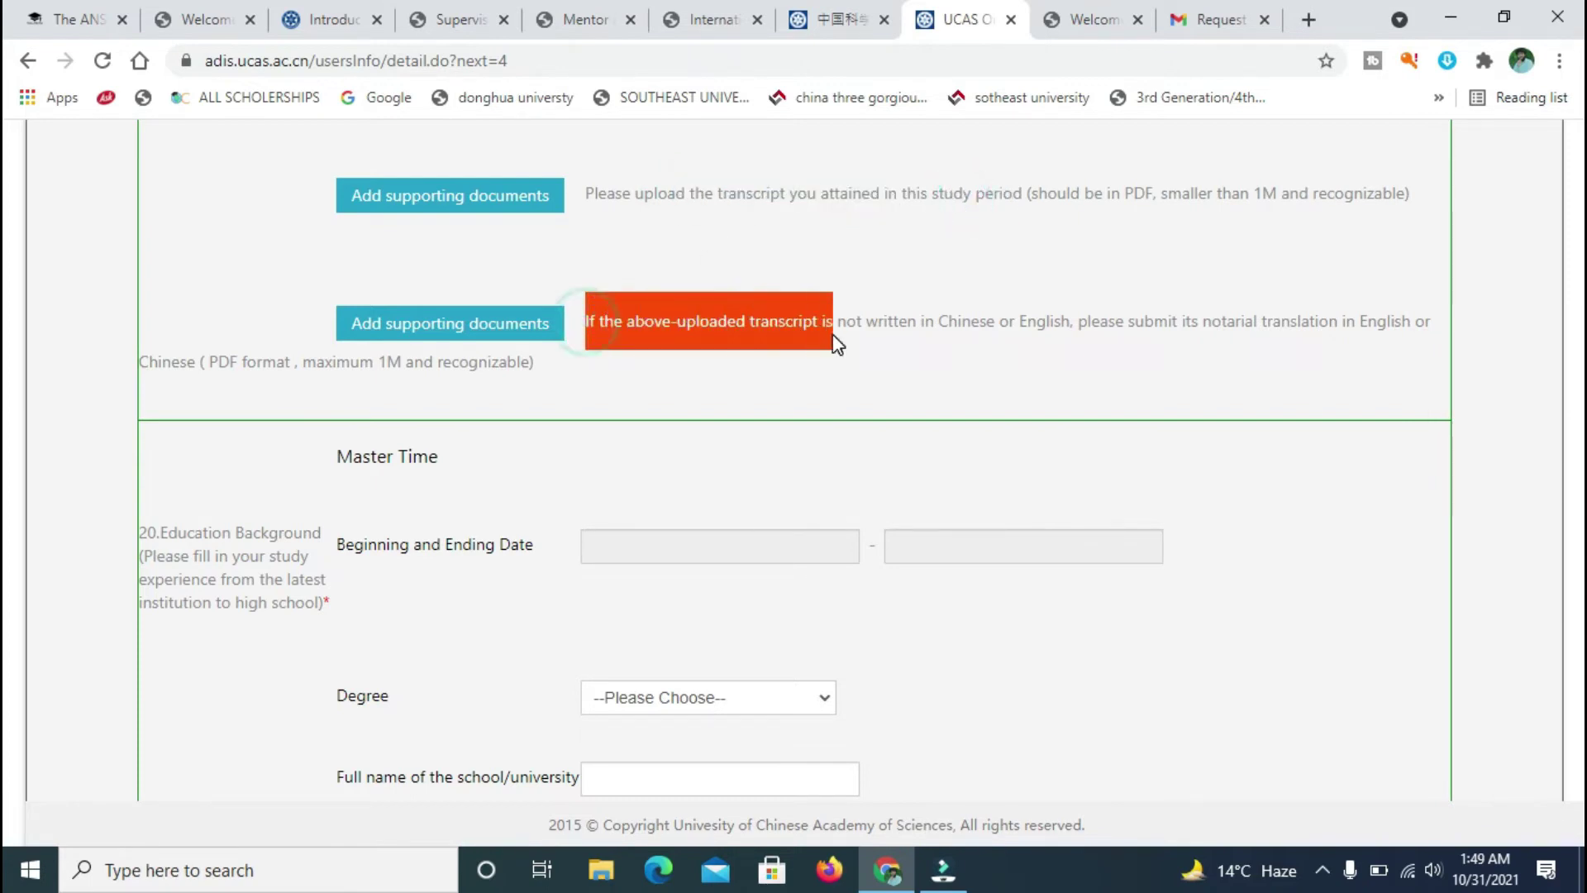
scroll(4, 343, "down", 8)
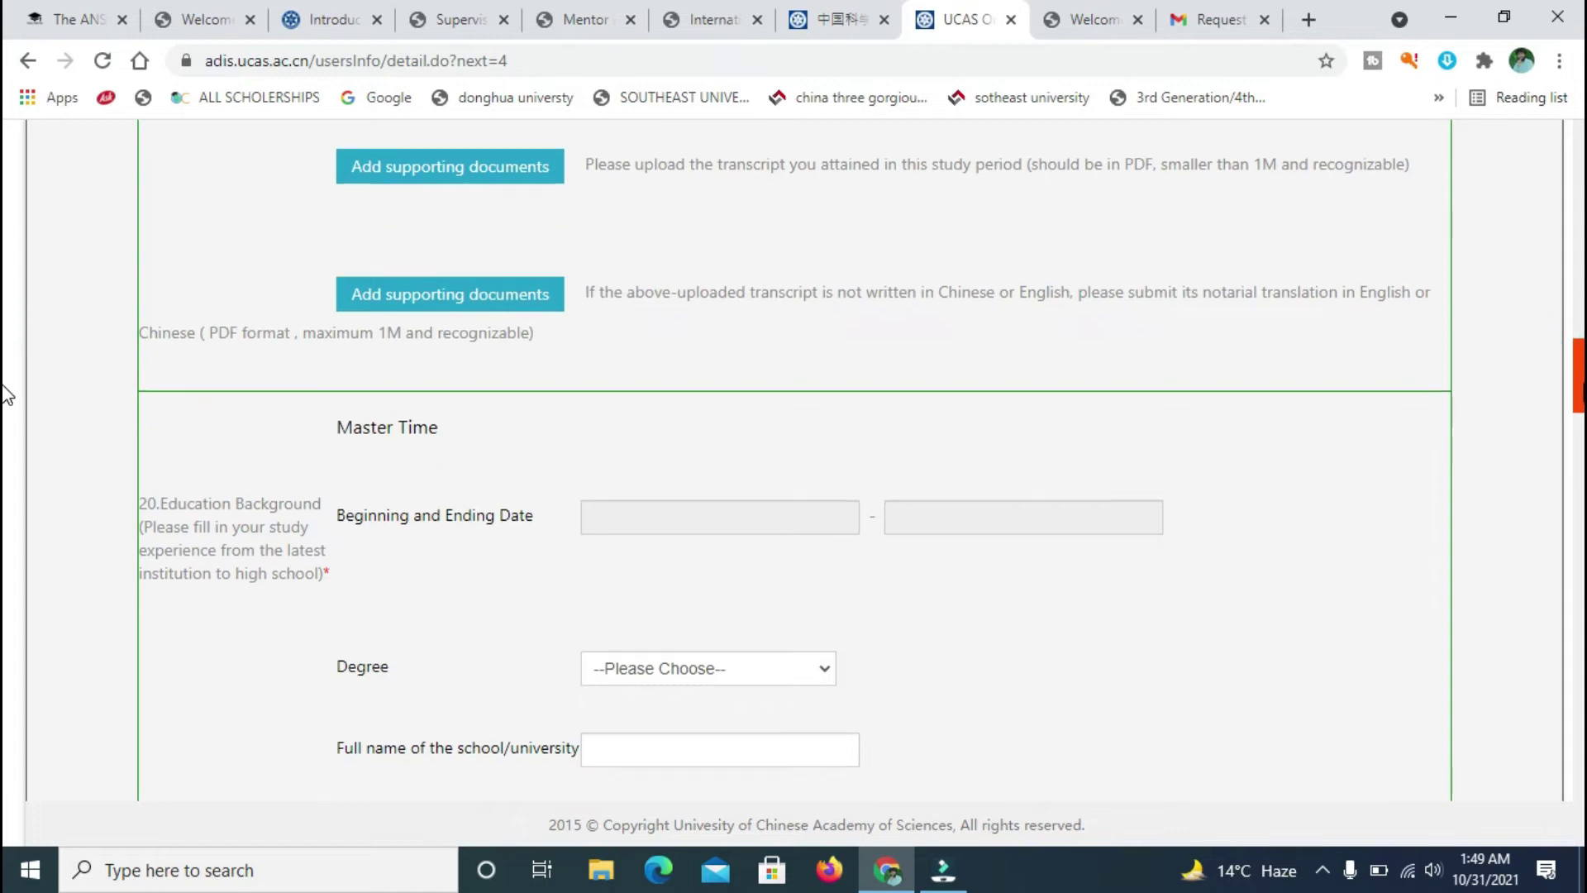
scroll(7, 331, "down", 5)
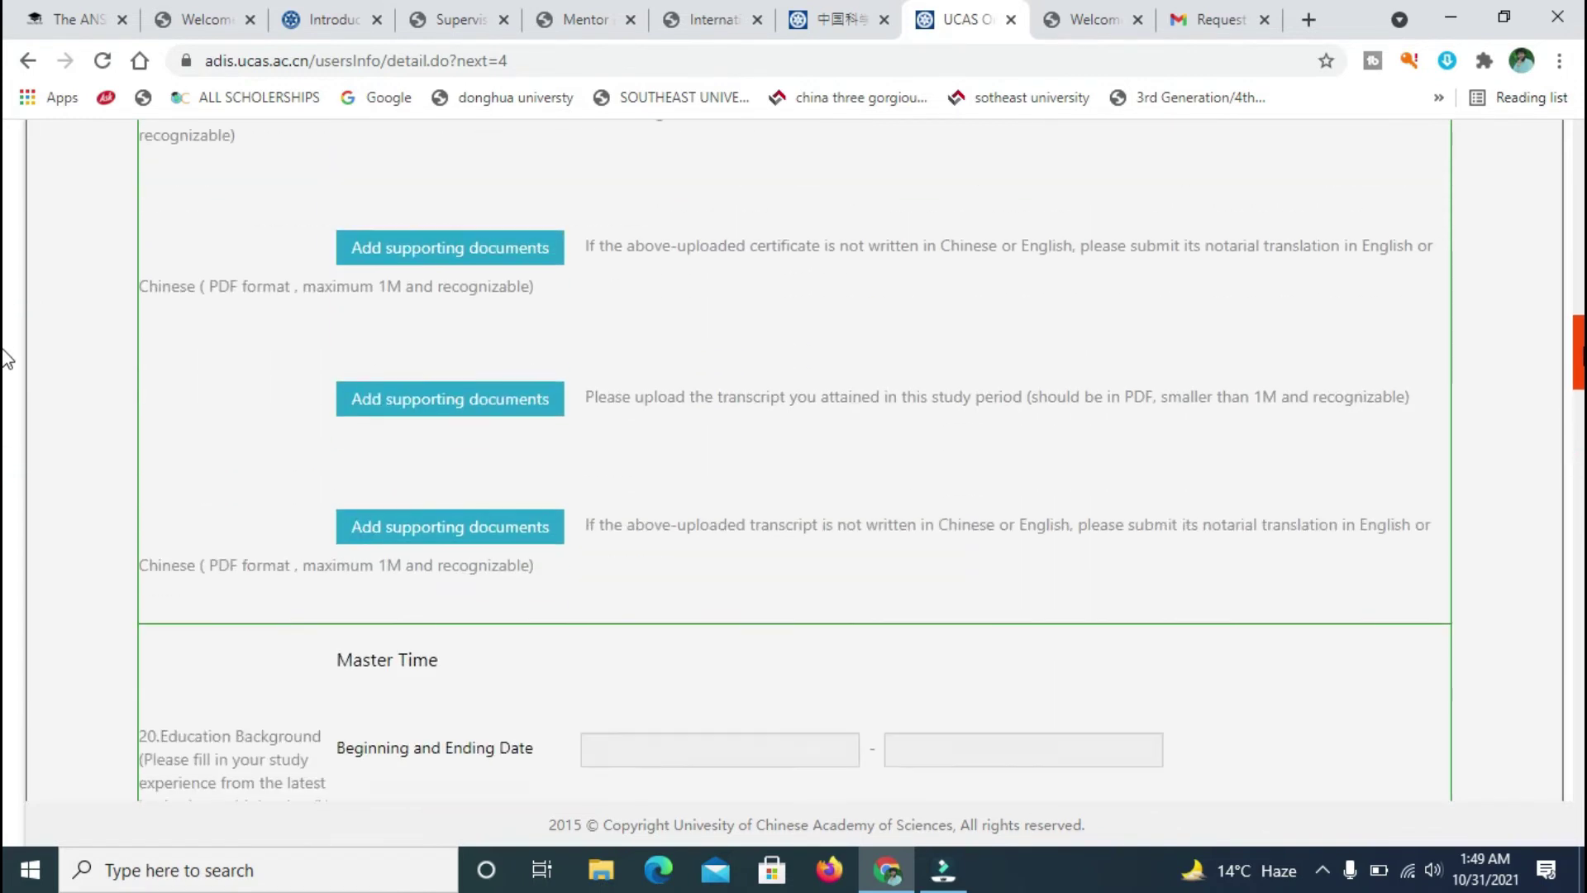
left_click(736, 534)
left_click(984, 529)
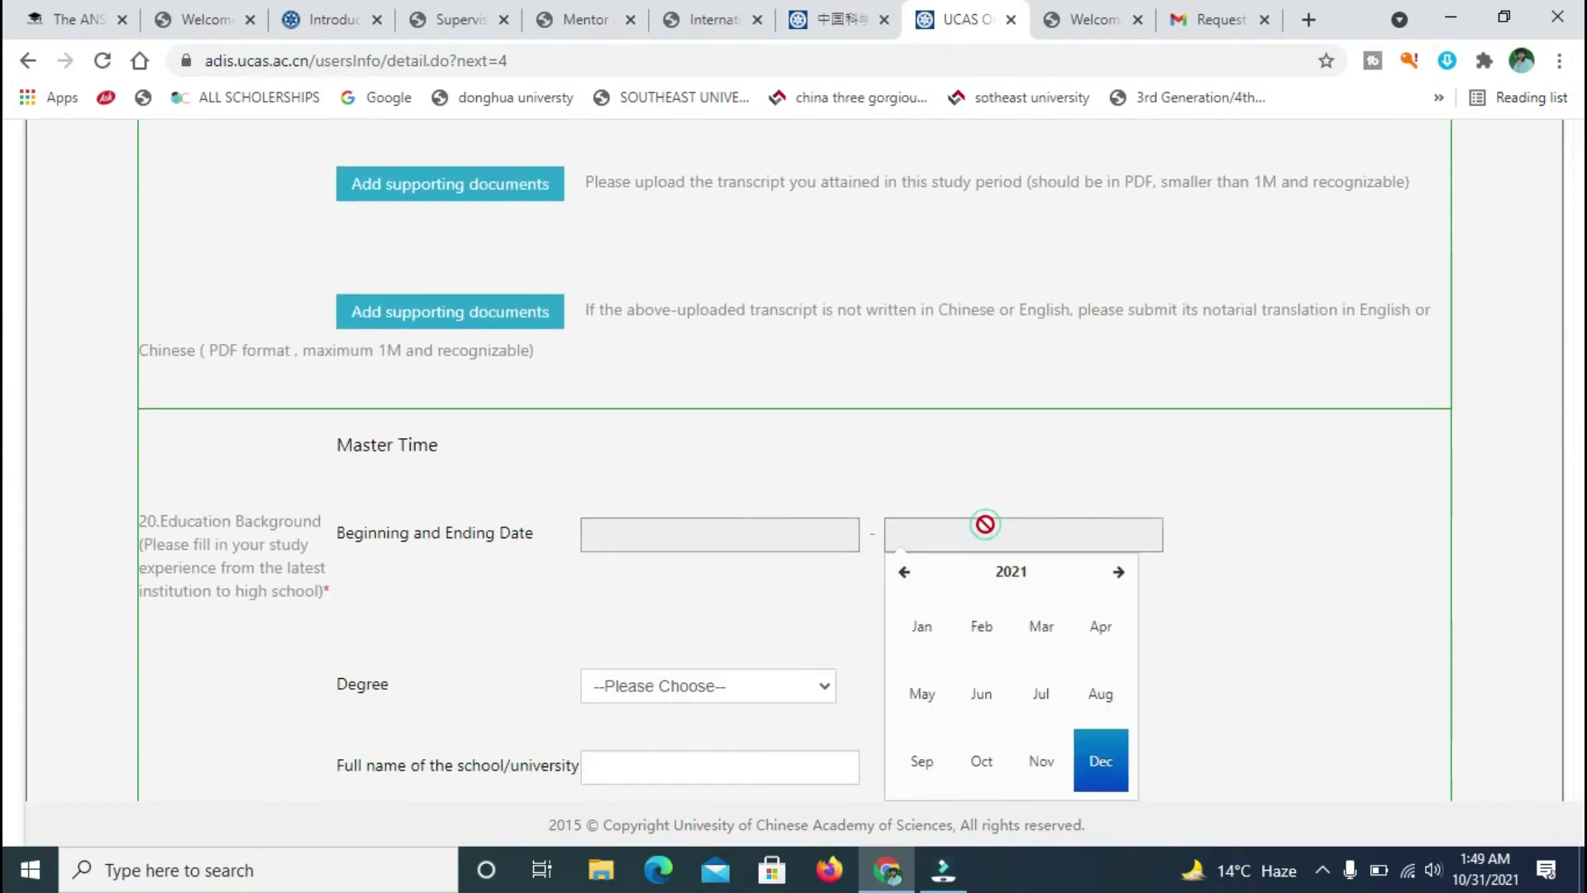
scroll(6, 429, "down", 12)
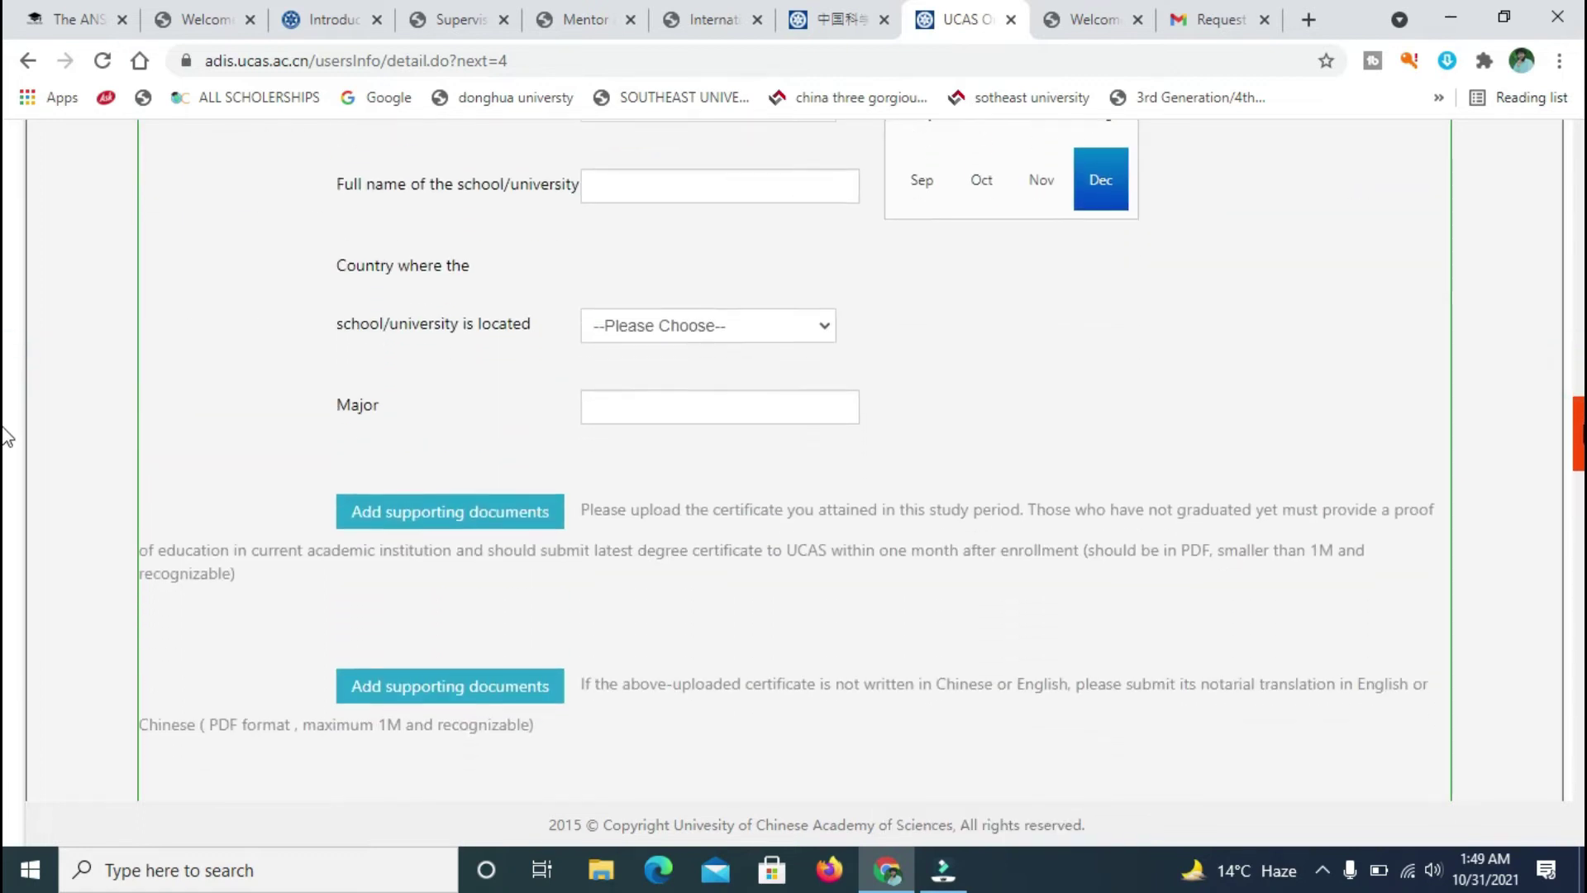
scroll(8, 506, "down", 1)
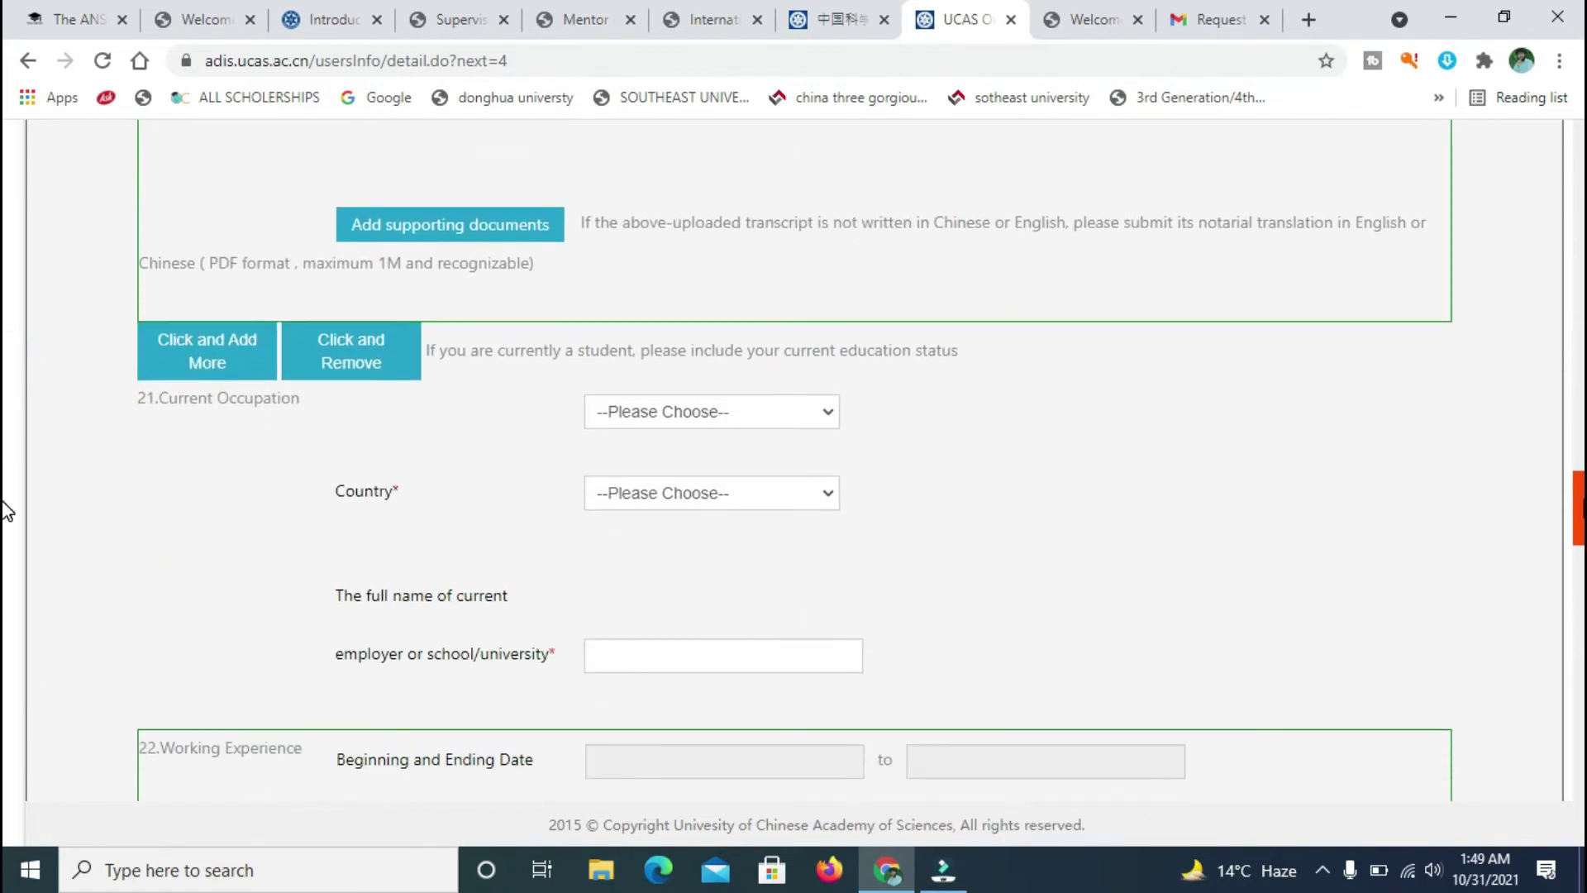
scroll(5, 517, "down", 1)
scroll(5, 499, "up", 12)
scroll(7, 264, "up", 10)
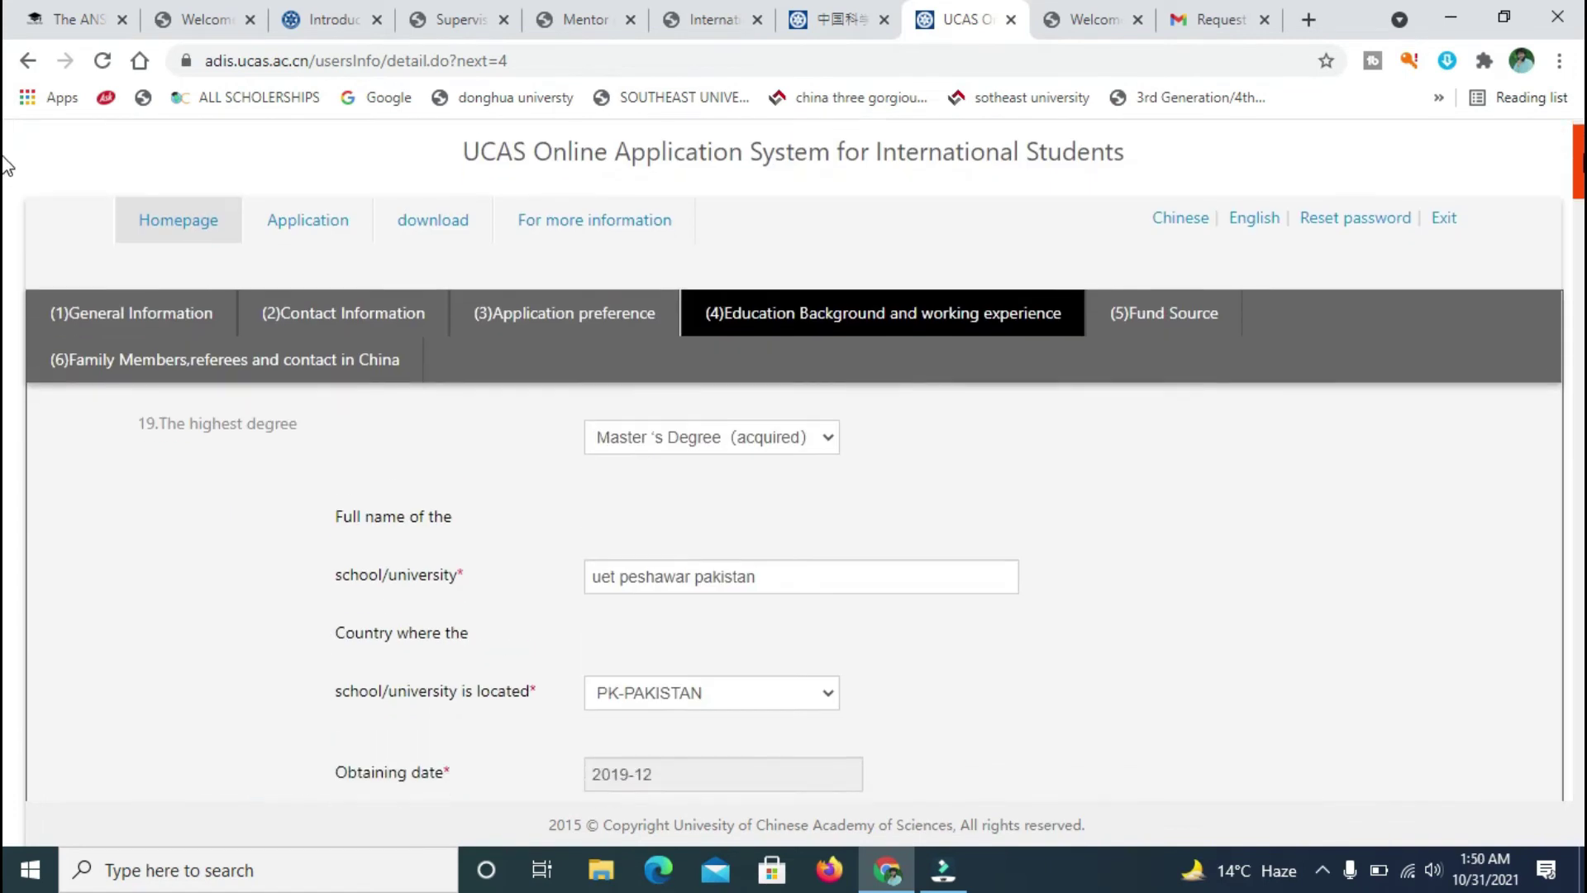
scroll(6, 165, "down", 1)
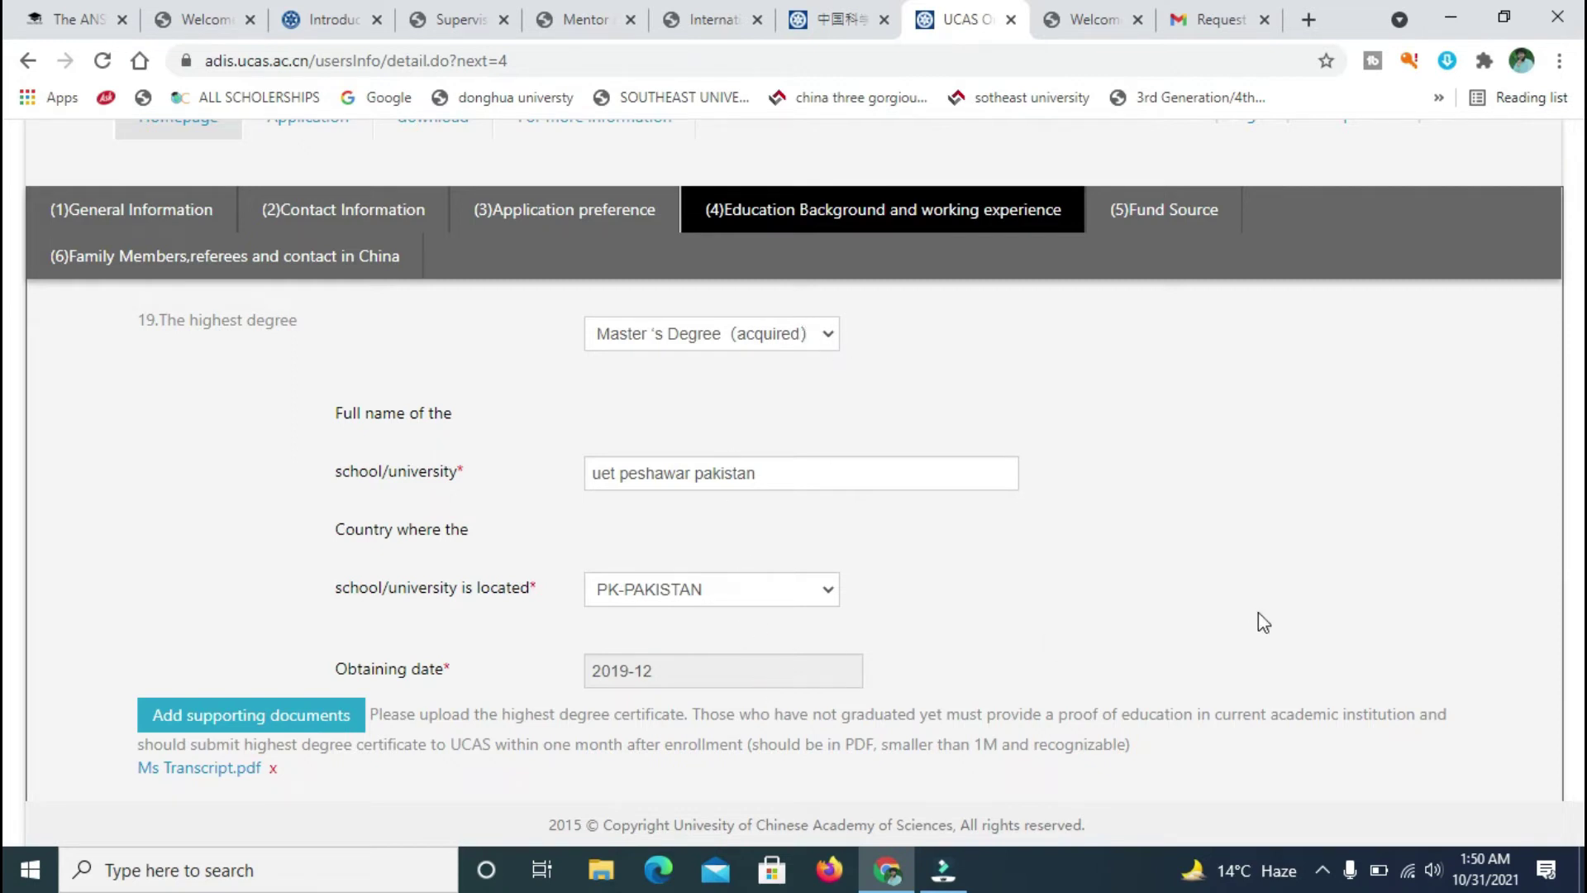
scroll(4, 219, "down", 10)
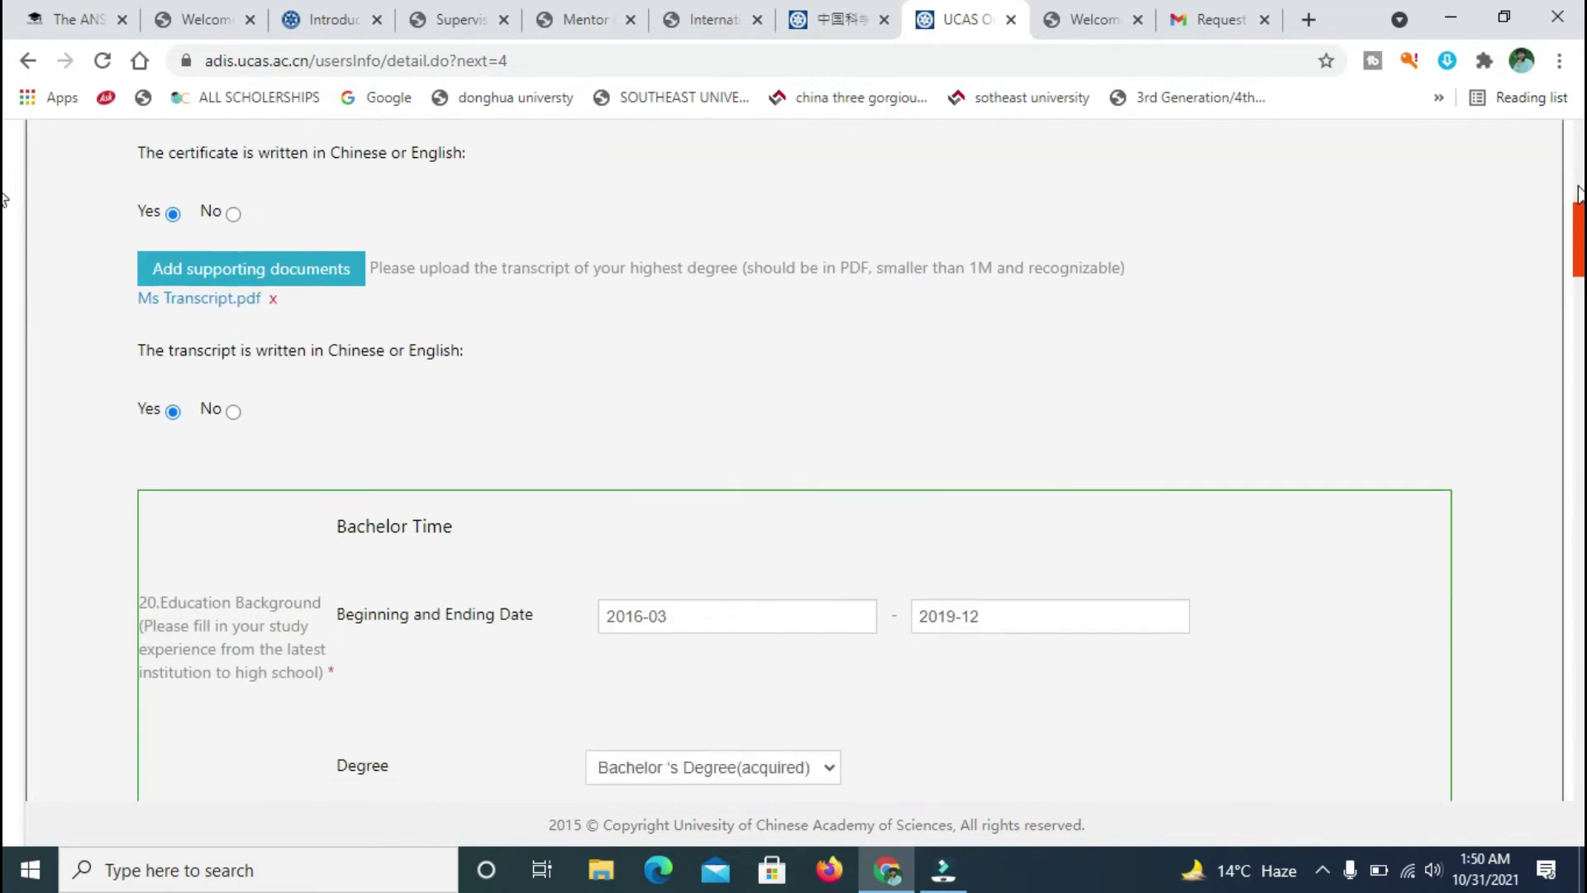
scroll(5, 244, "down", 1)
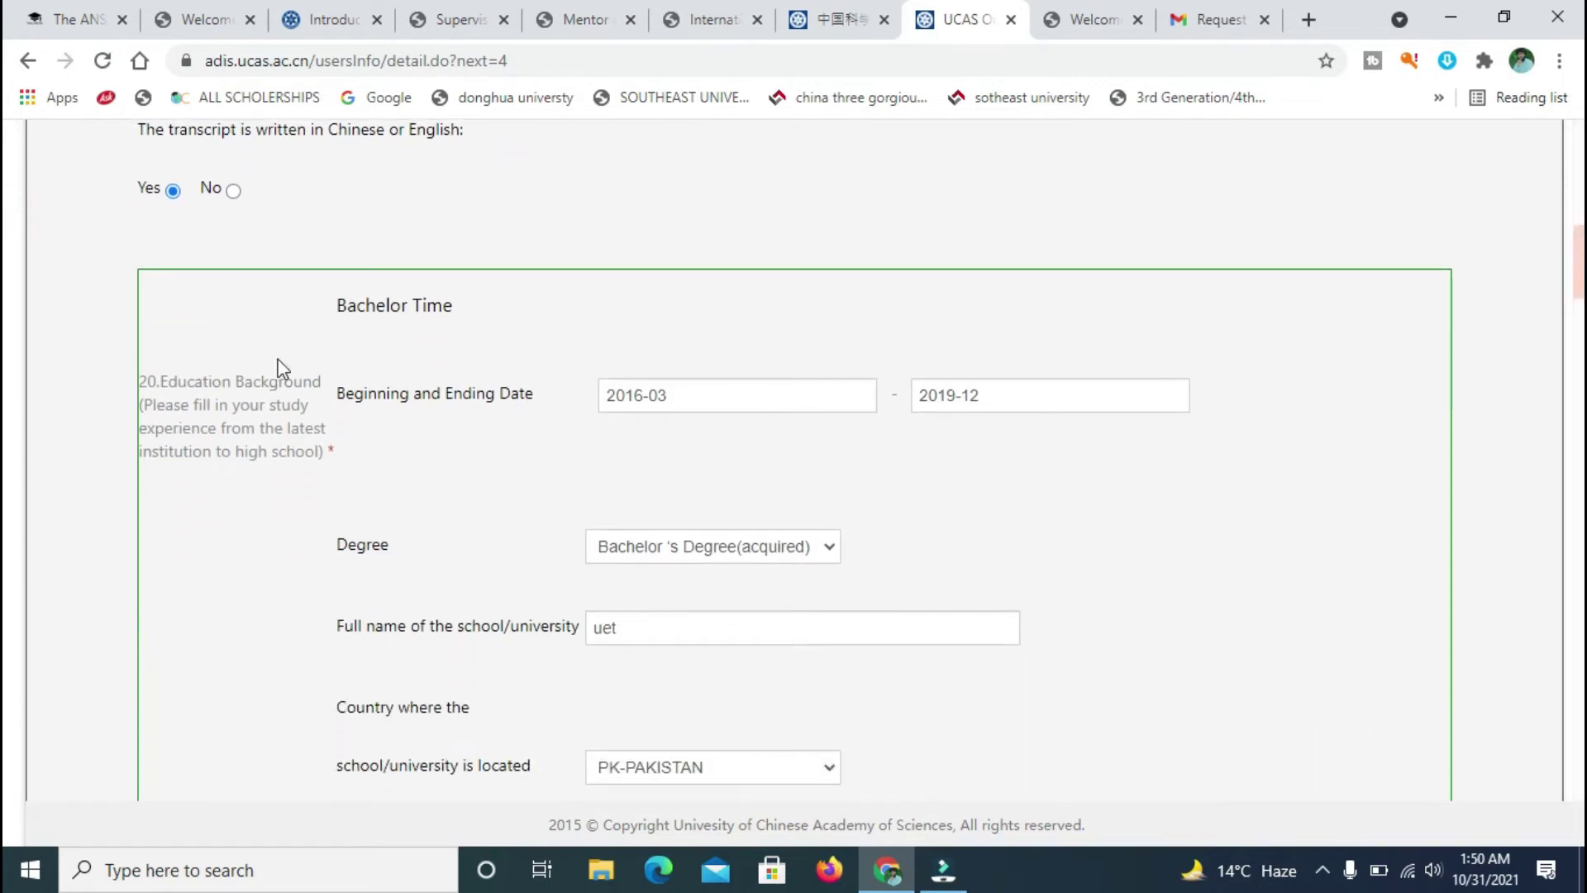
scroll(4, 248, "down", 15)
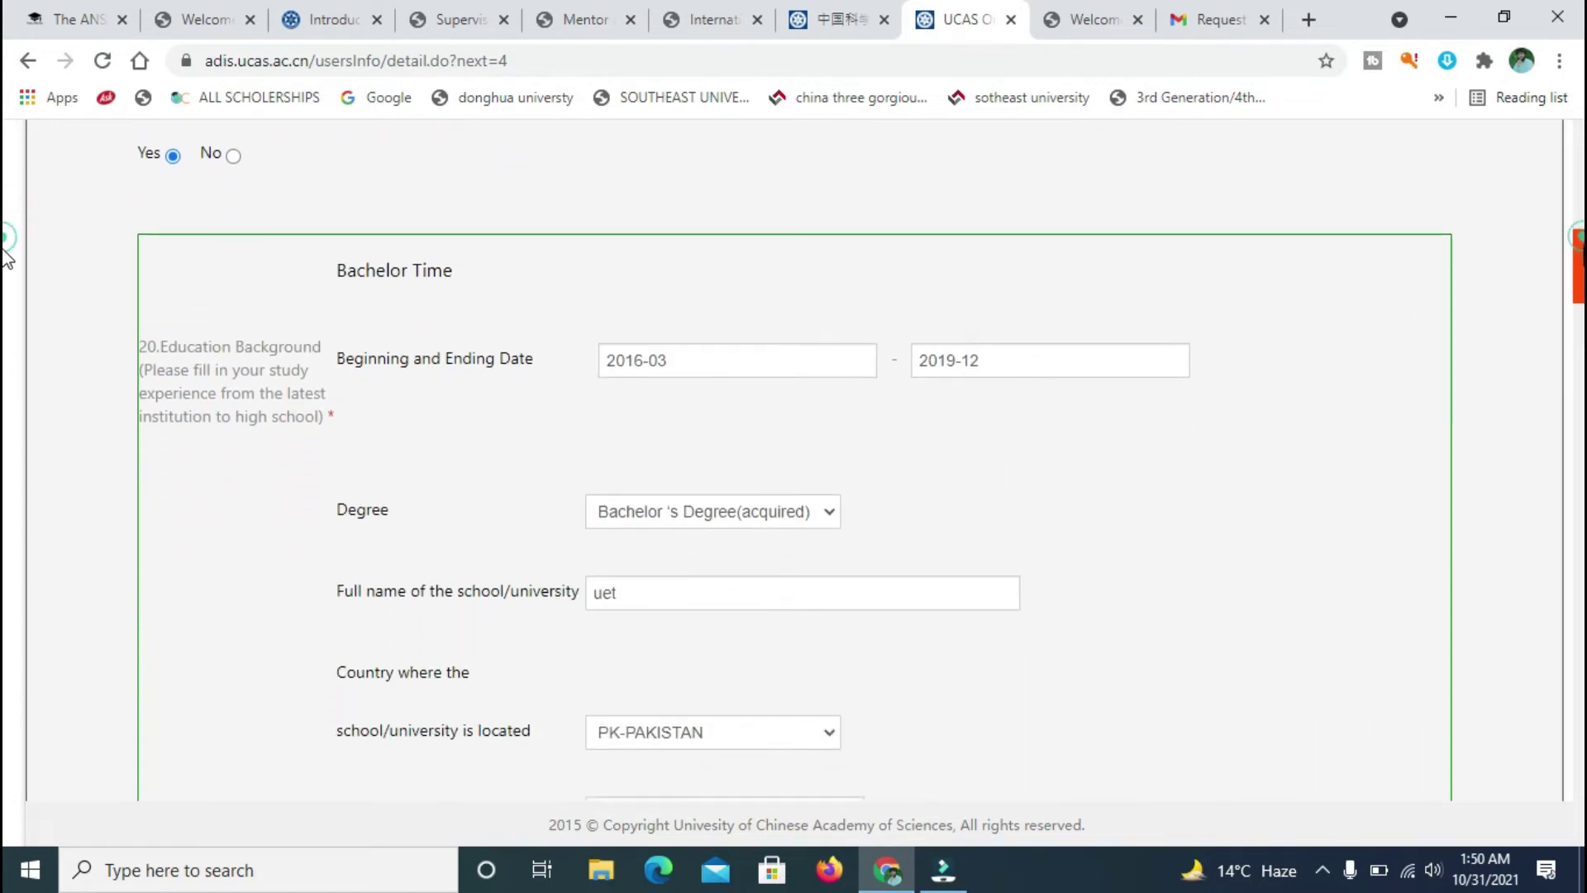
scroll(4, 375, "down", 1)
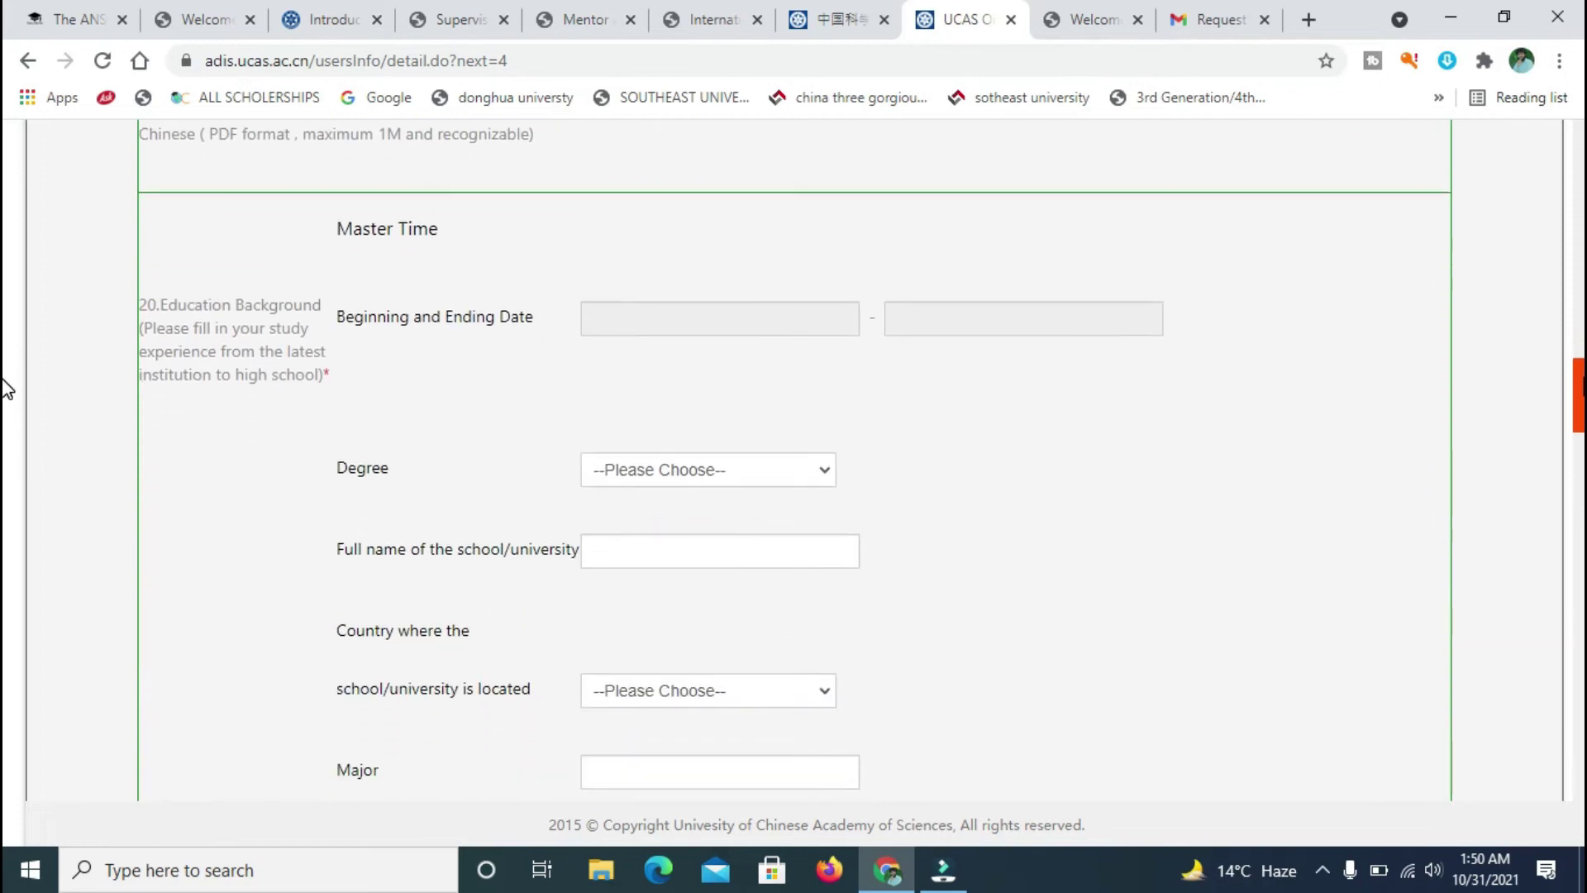
scroll(6, 383, "down", 10)
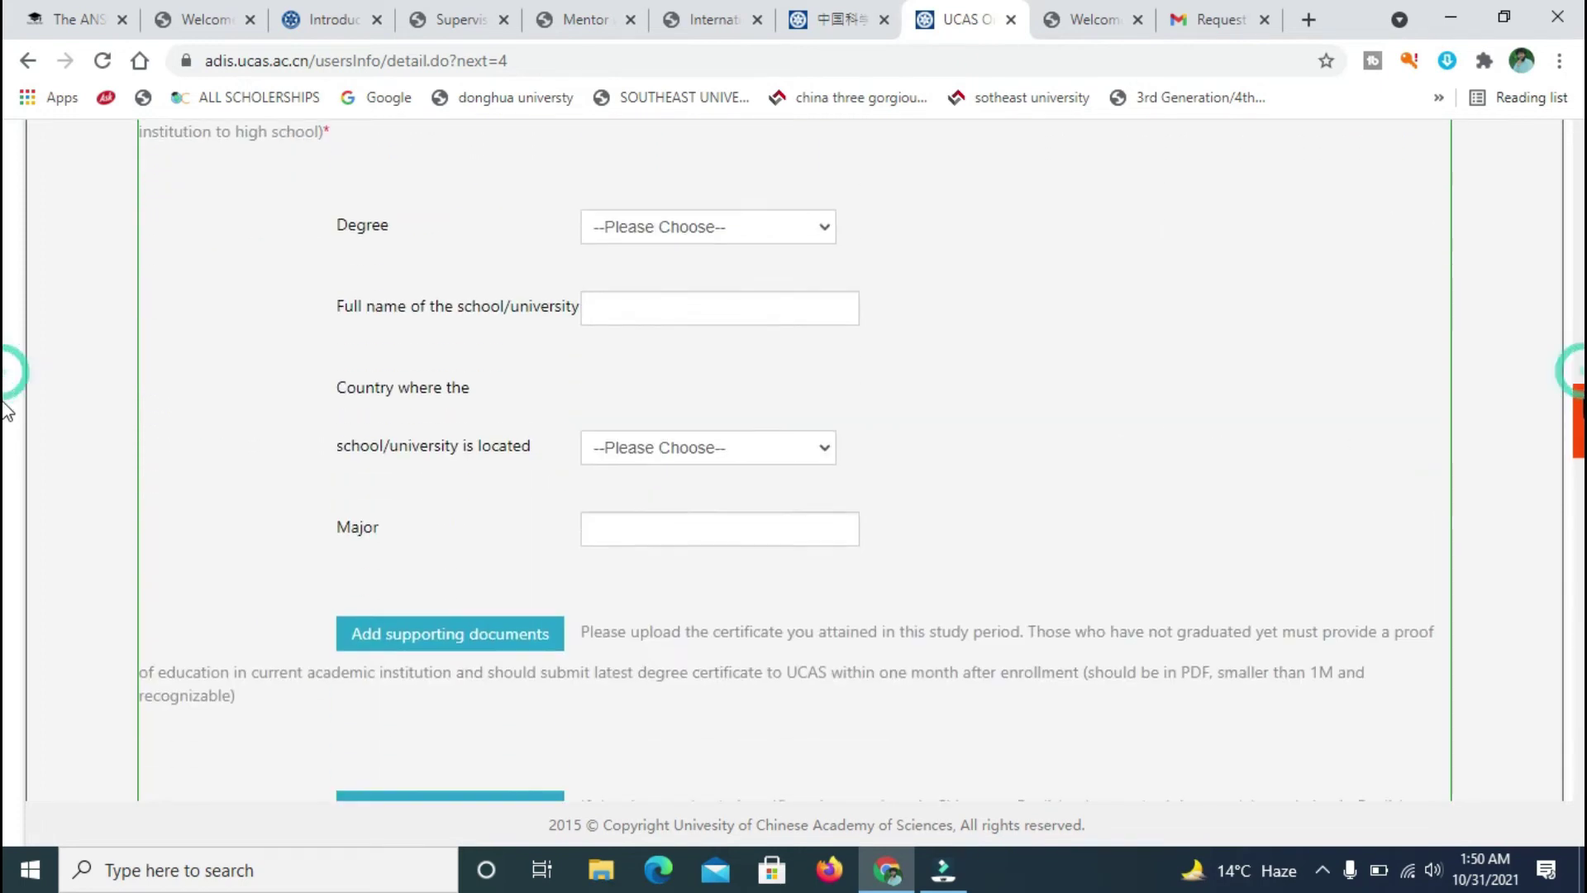
scroll(7, 496, "down", 5)
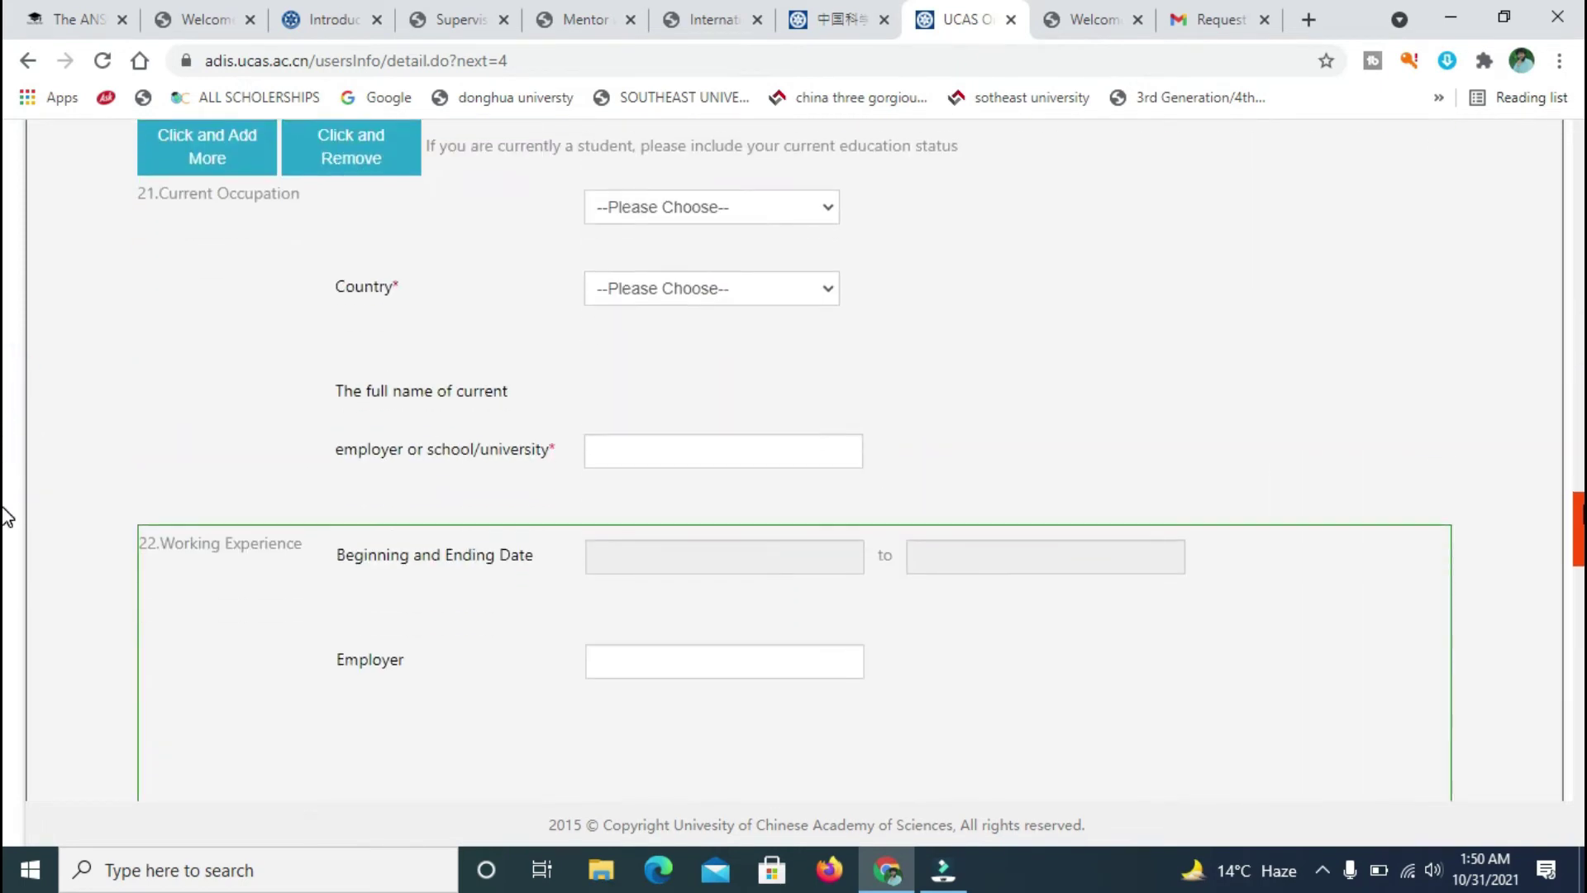
- Choose Student as the current occupation with PK-PAKISTAN as its country
left_click(831, 213)
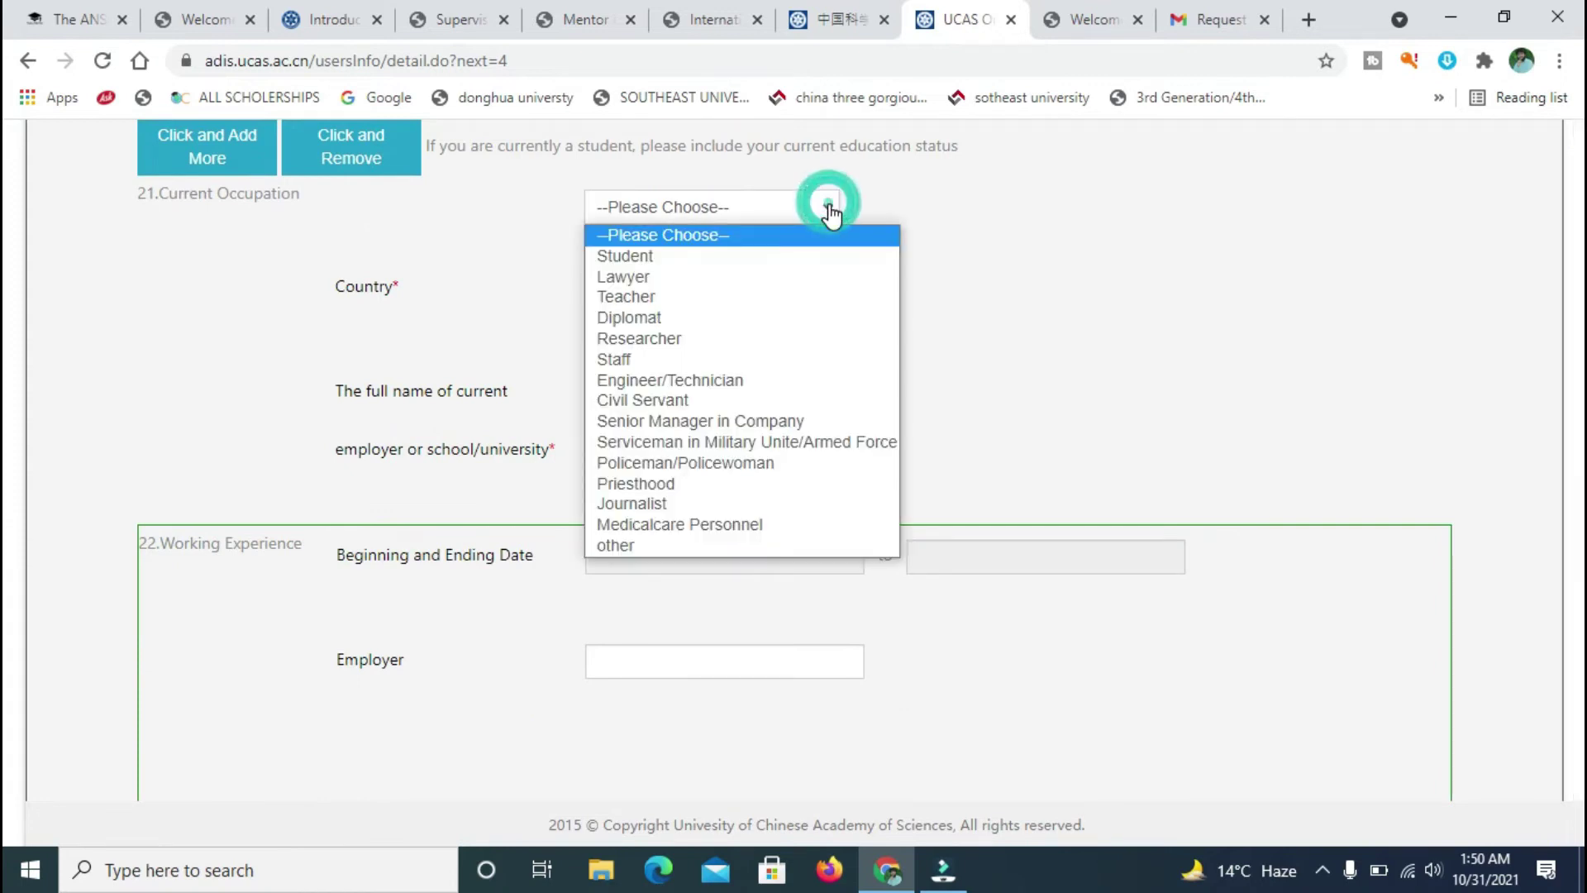
left_click(681, 260)
left_click(768, 294)
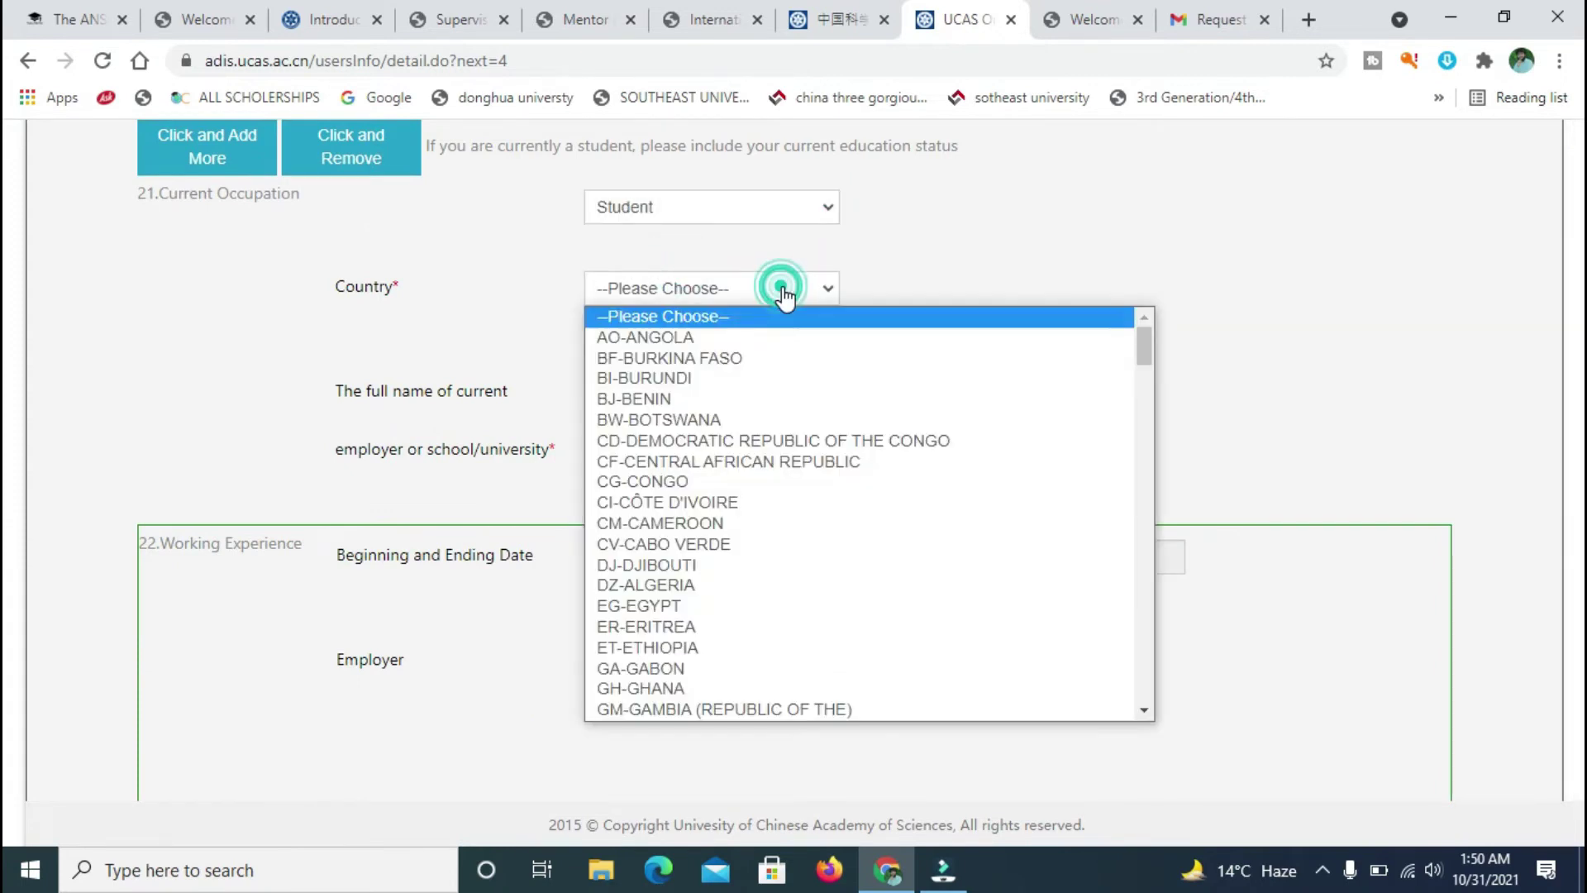
type("pa")
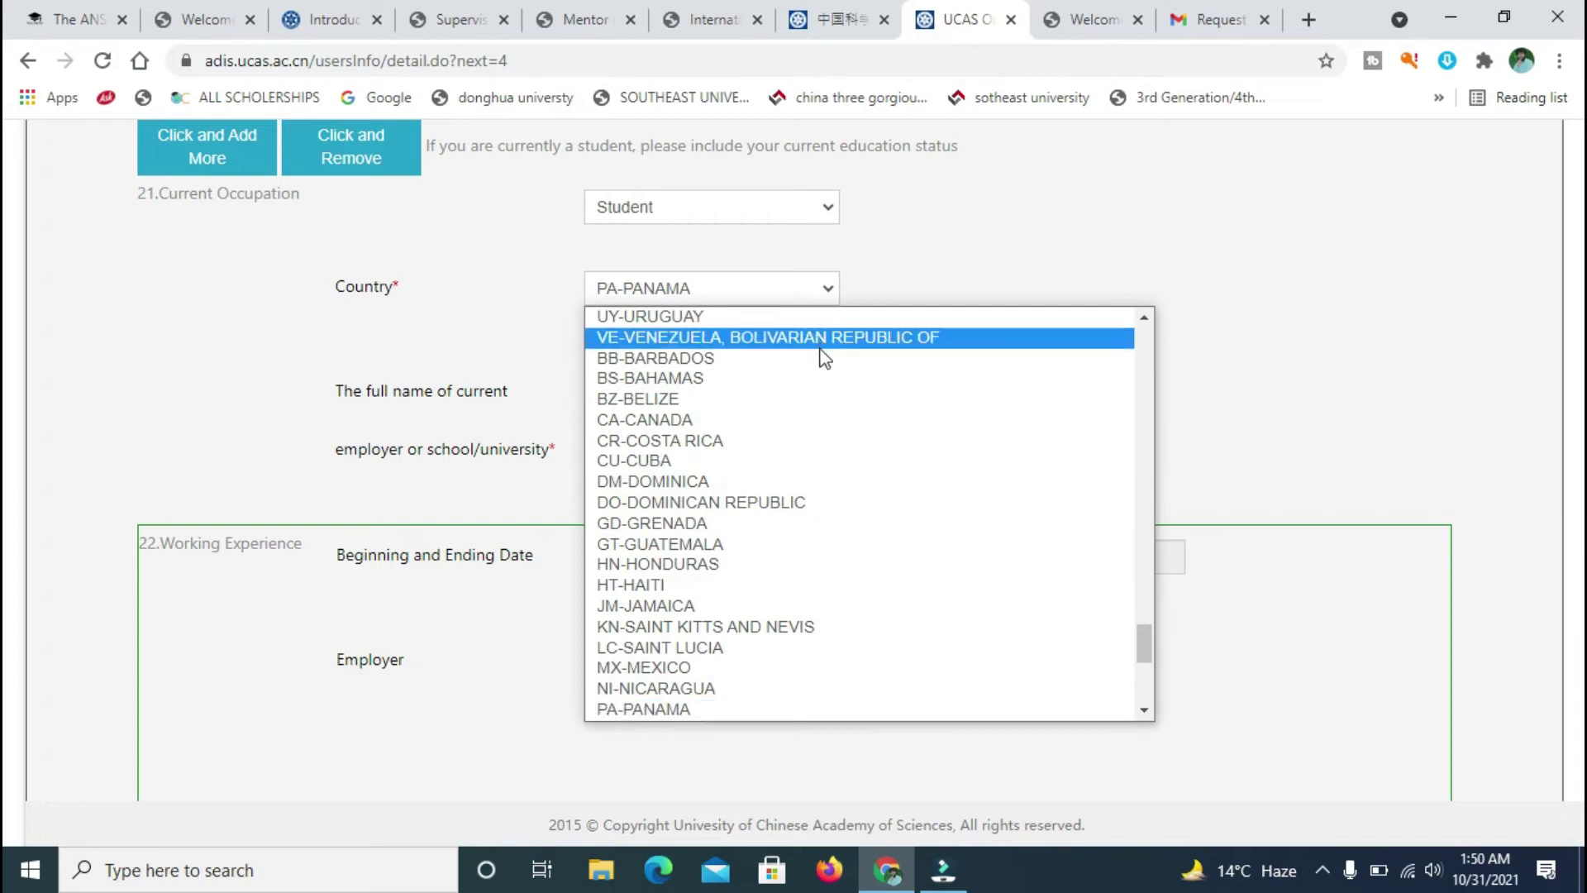
left_click_drag(1144, 639, 1149, 663)
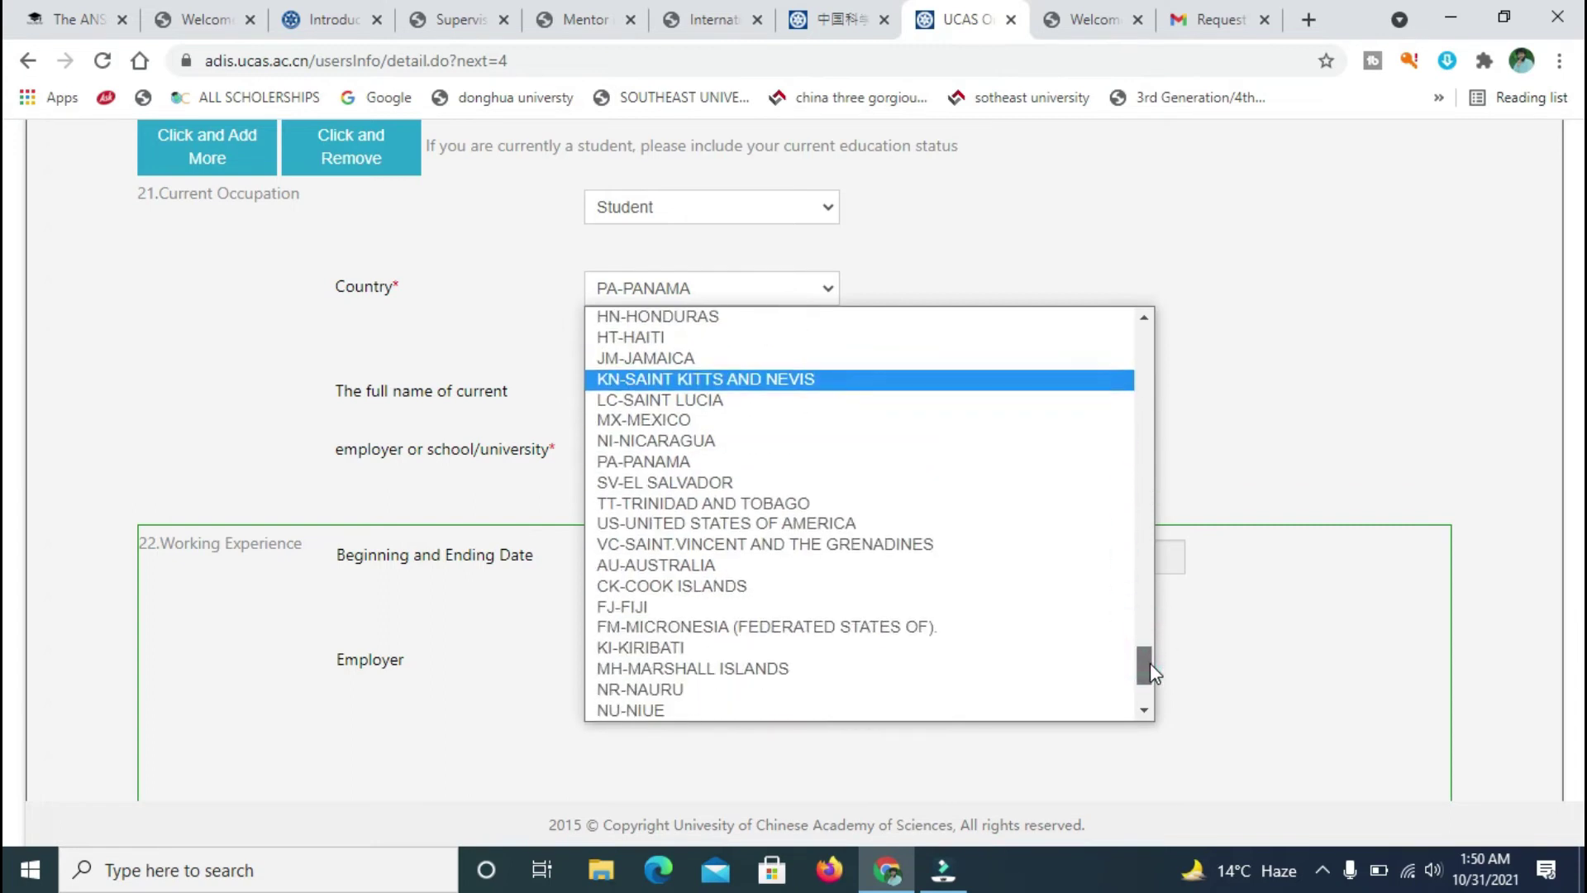
left_click(726, 301)
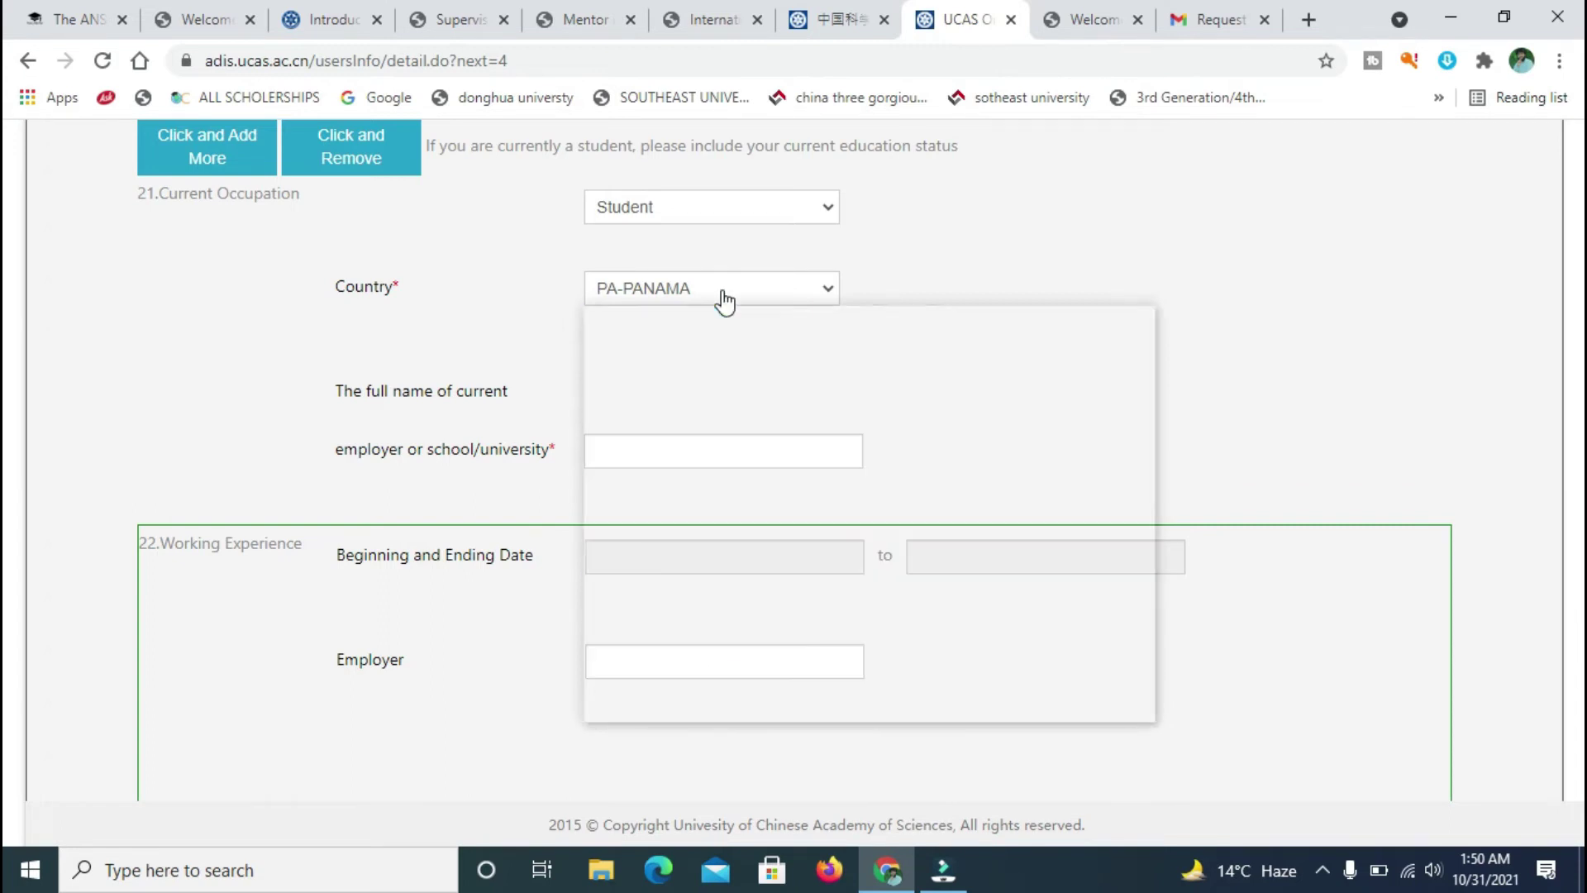
type("pph")
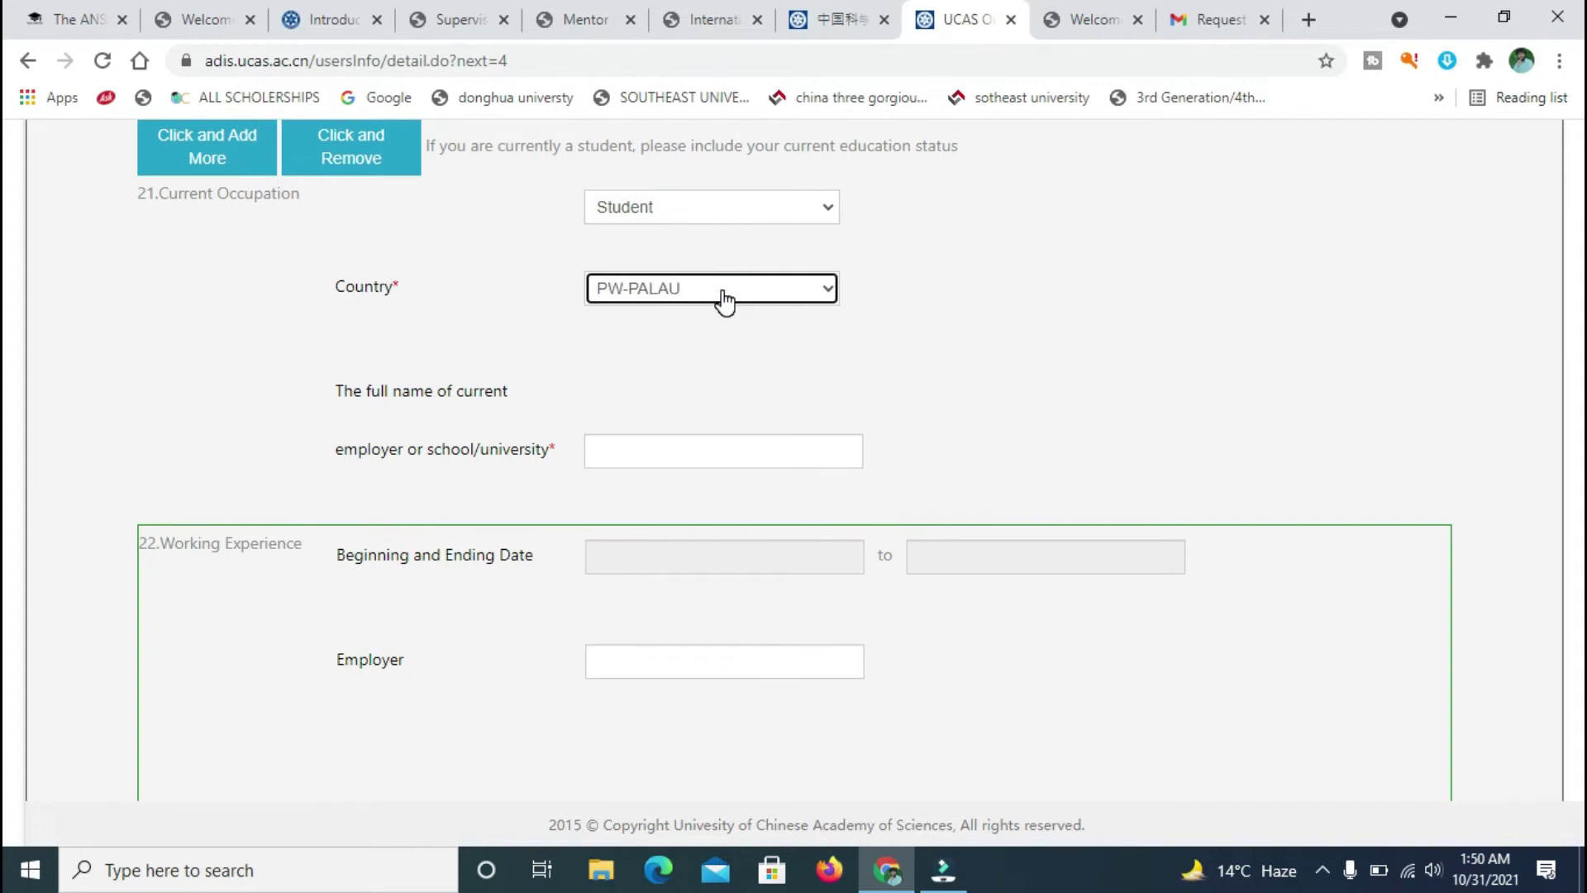
left_click(833, 295)
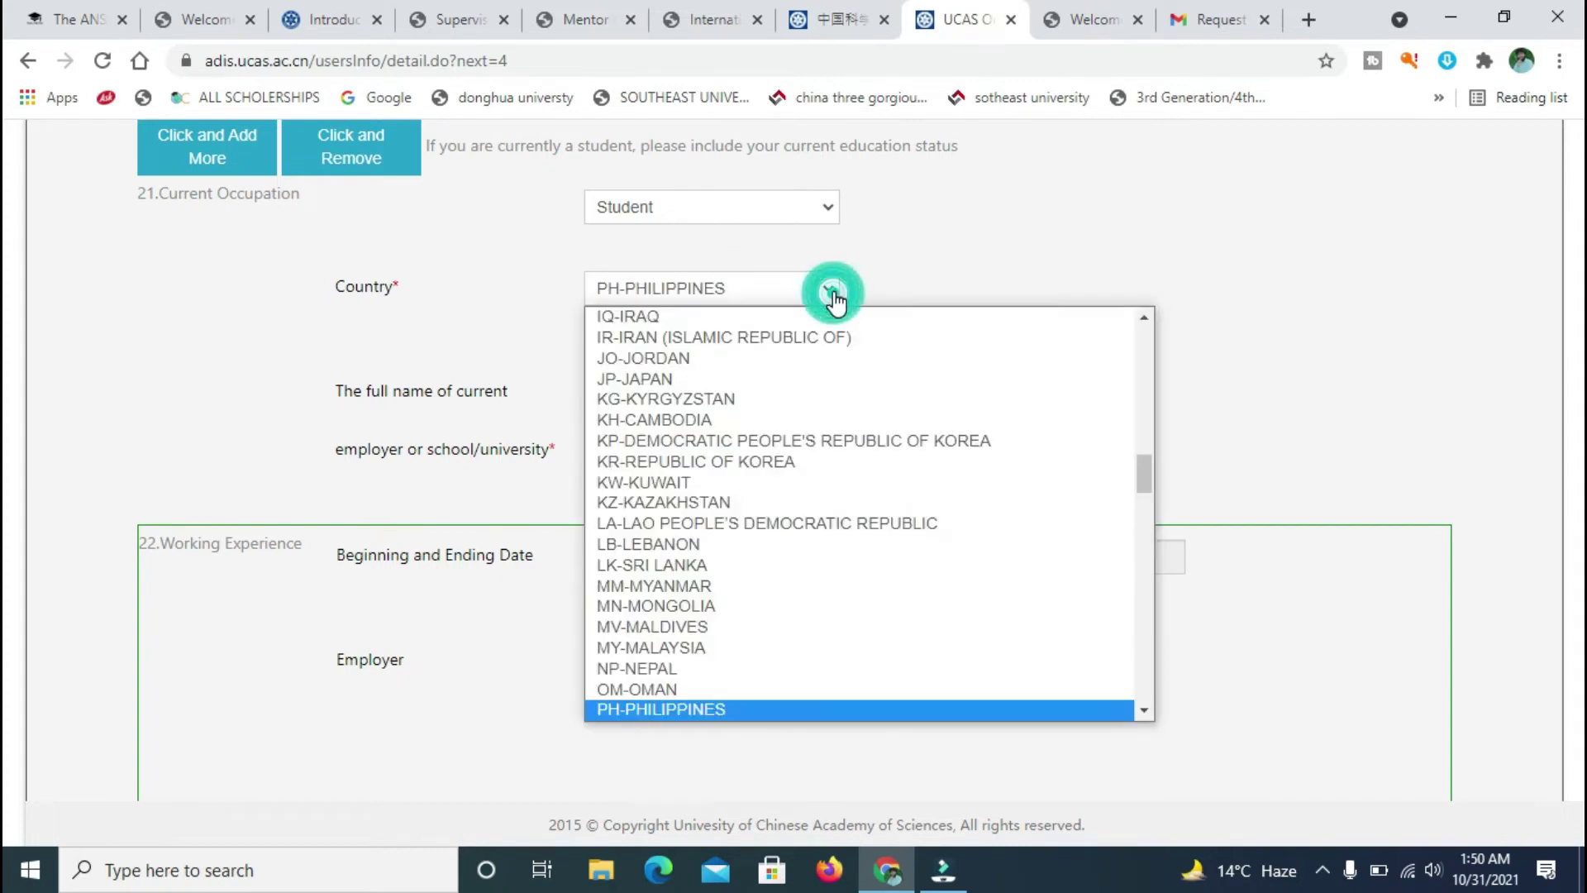
key("Down")
scroll(768, 711, "down", 1)
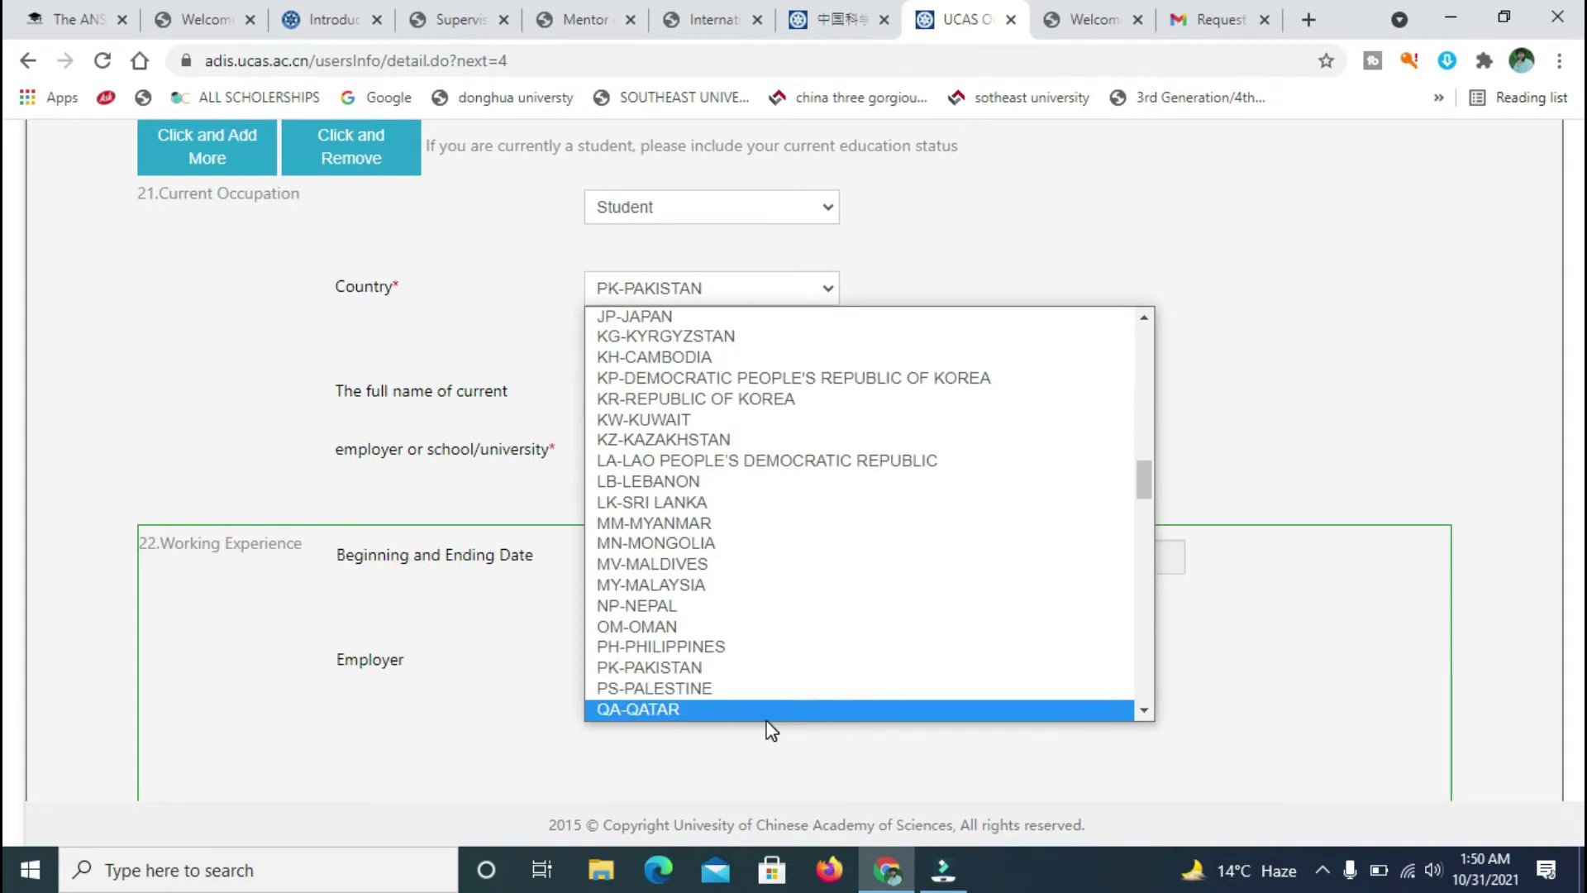
left_click(746, 653)
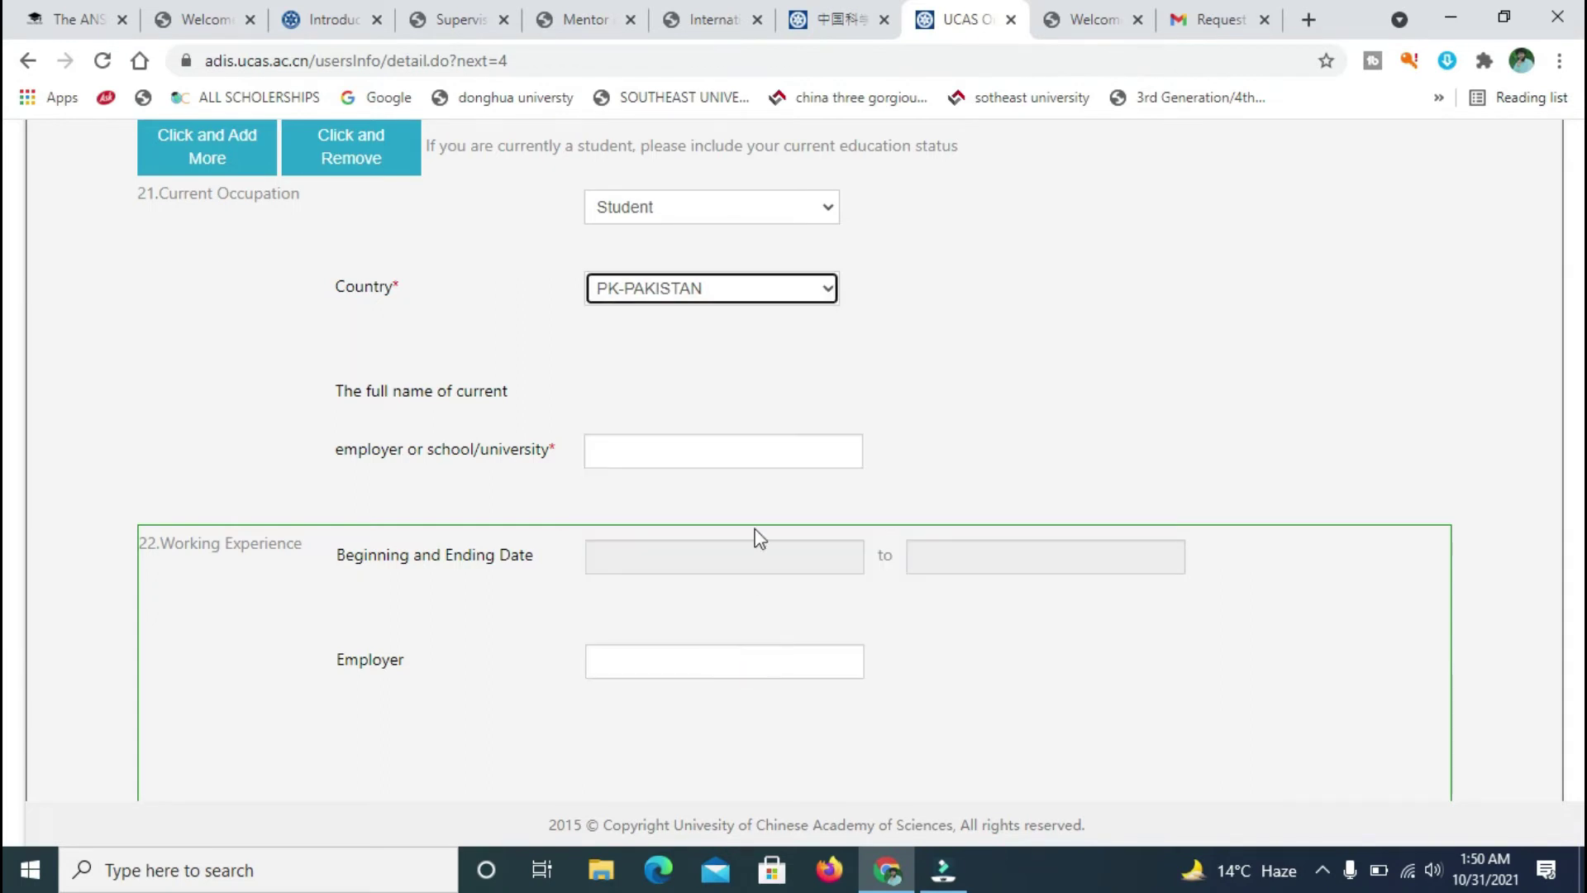
left_click(773, 448)
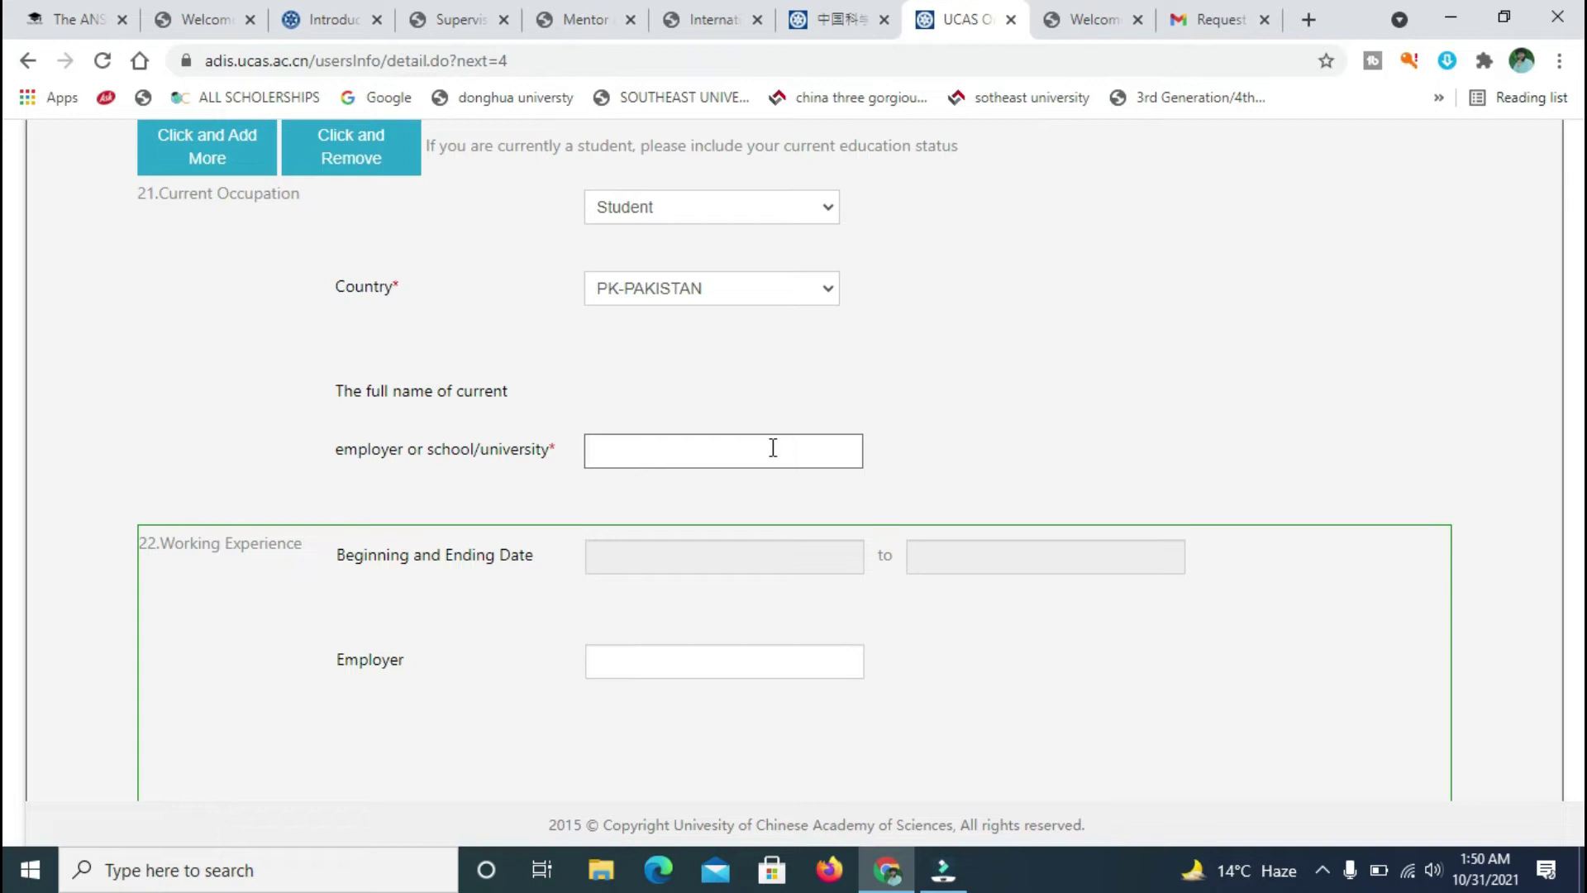
- Enter uet as the current employer or school name, then scroll down to Language Skill
left_click(773, 447)
type("uet")
scroll(4, 513, "down", 9)
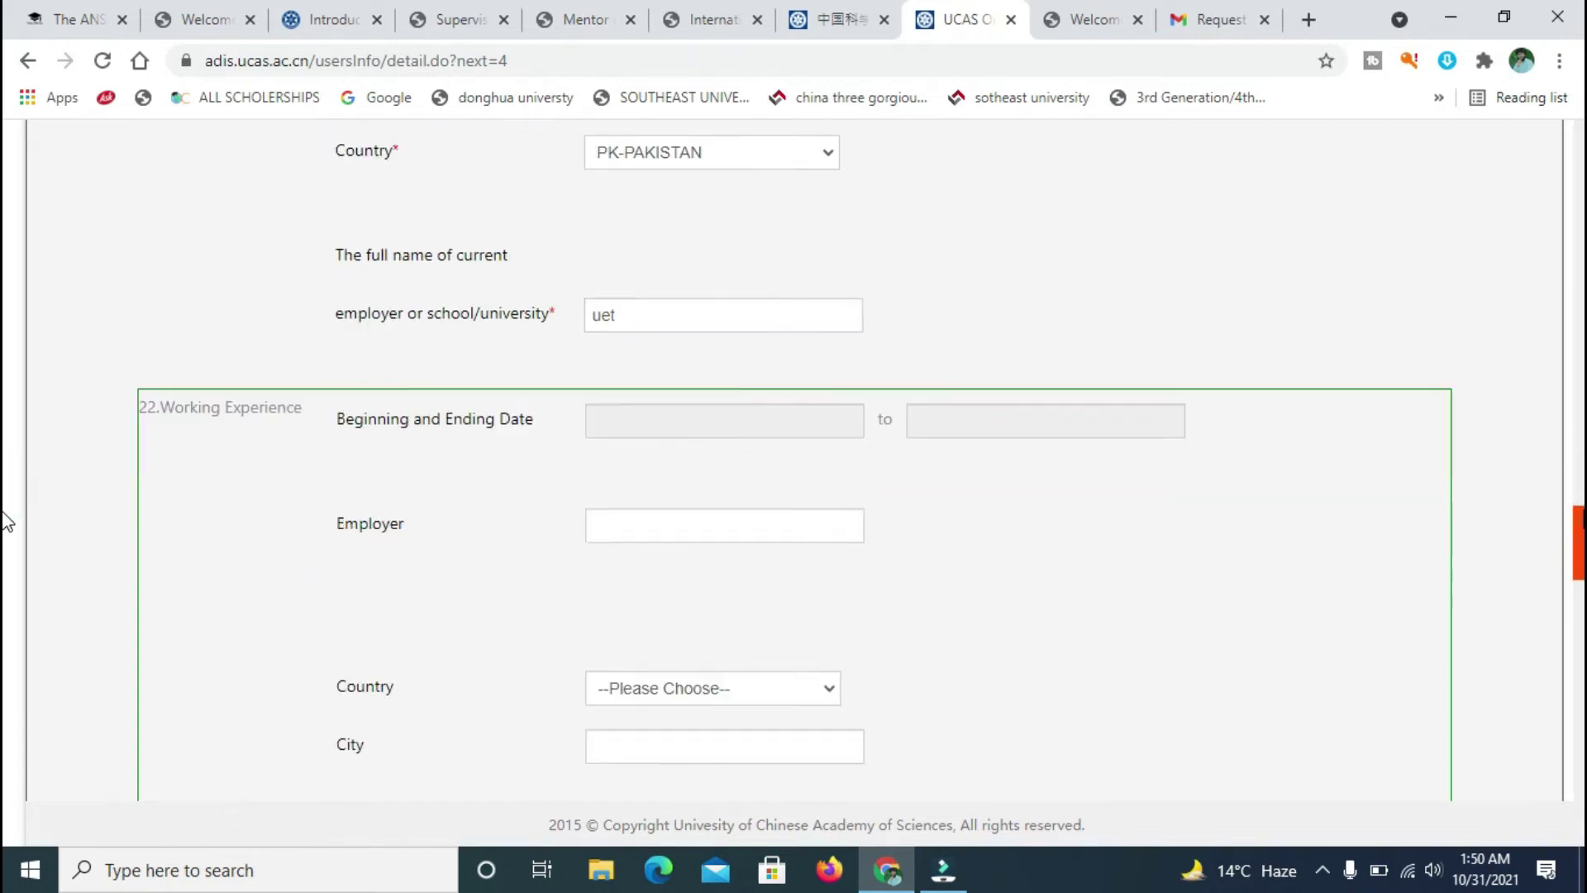
scroll(4, 579, "up", 7)
scroll(4, 594, "down", 2)
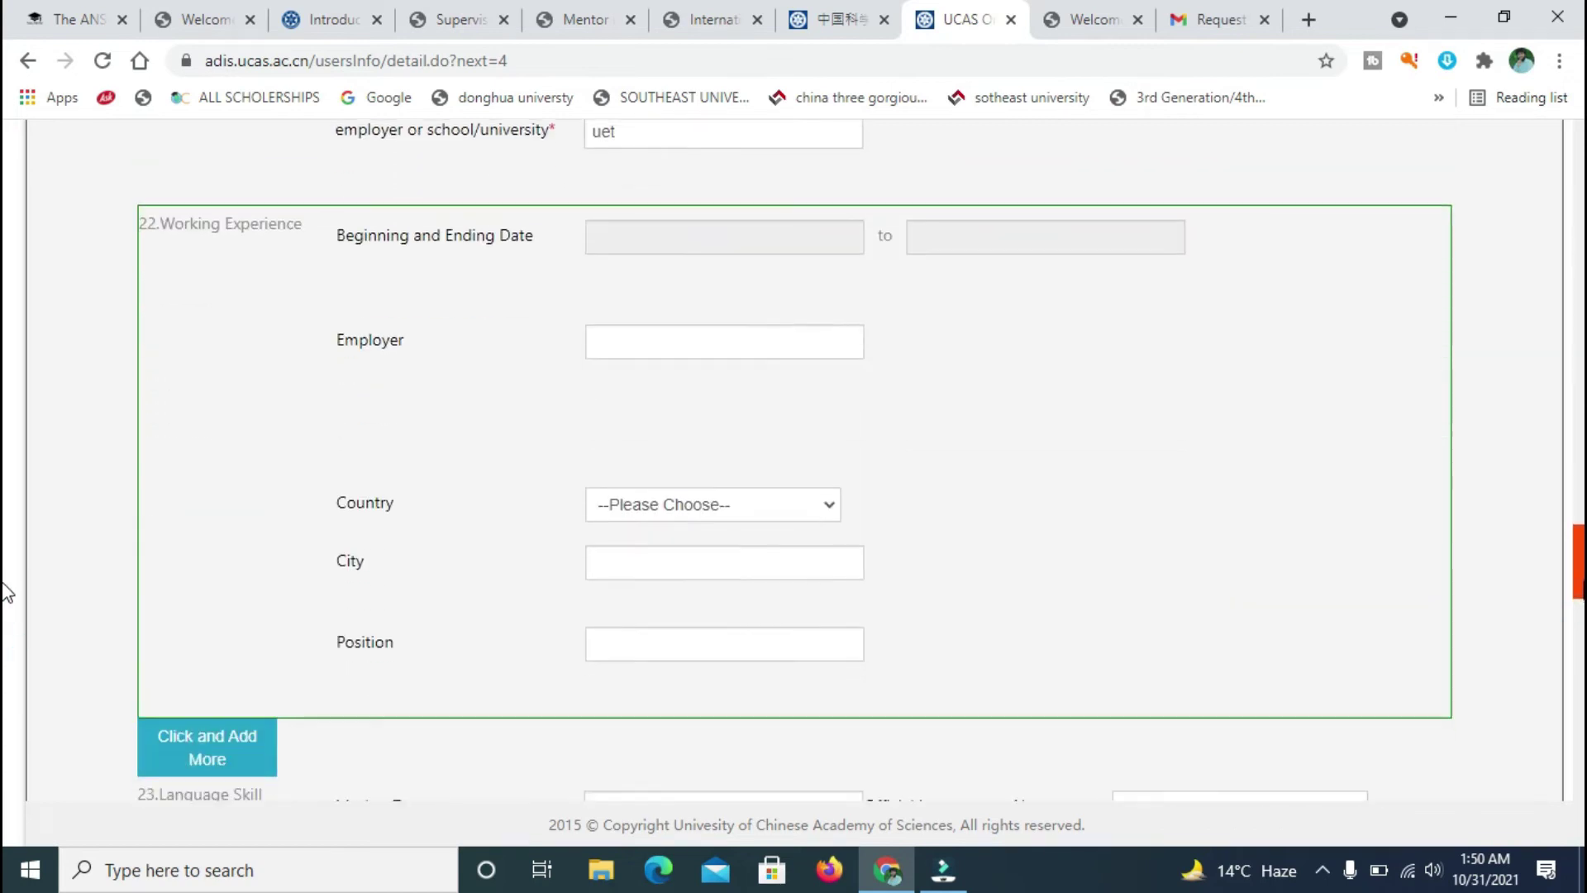
scroll(3, 611, "down", 6)
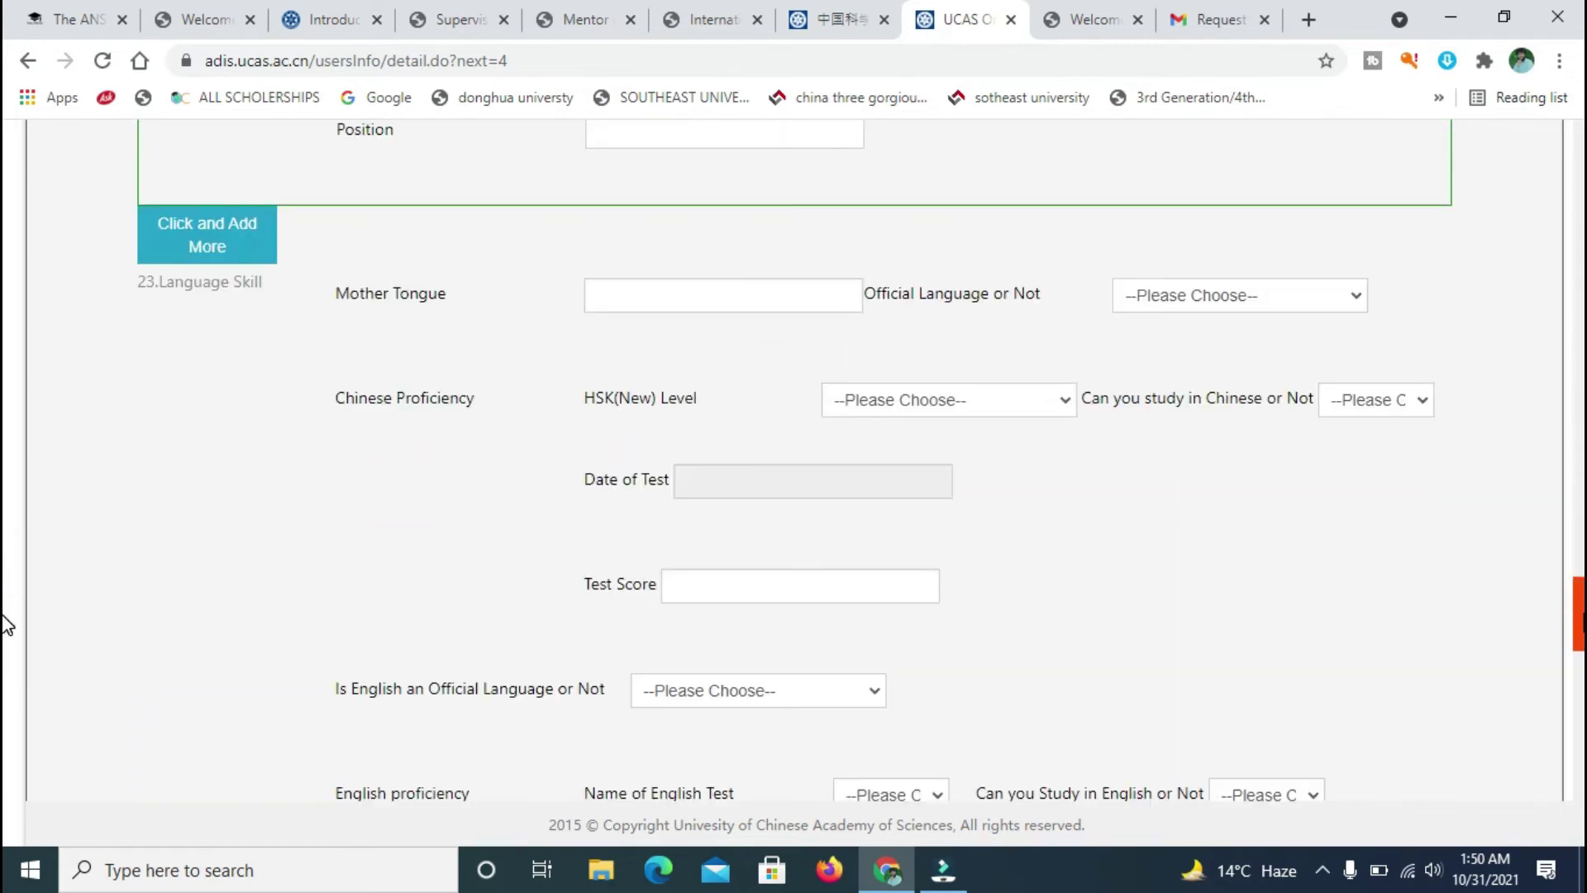
scroll(5, 579, "up", 7)
scroll(5, 546, "up", 4)
scroll(4, 529, "down", 3)
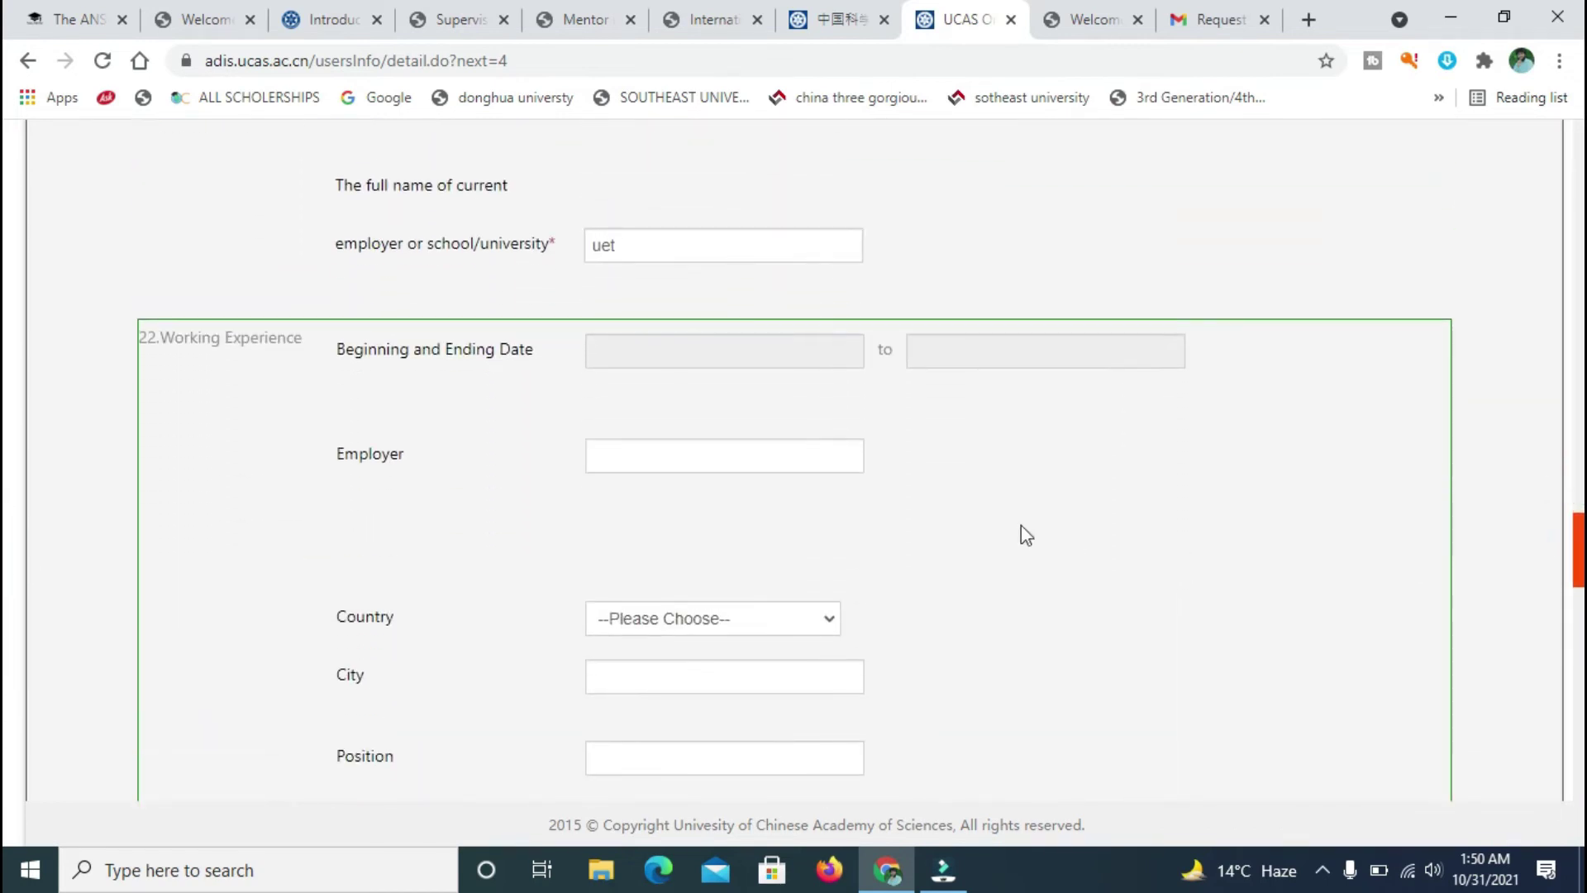
left_click(758, 454)
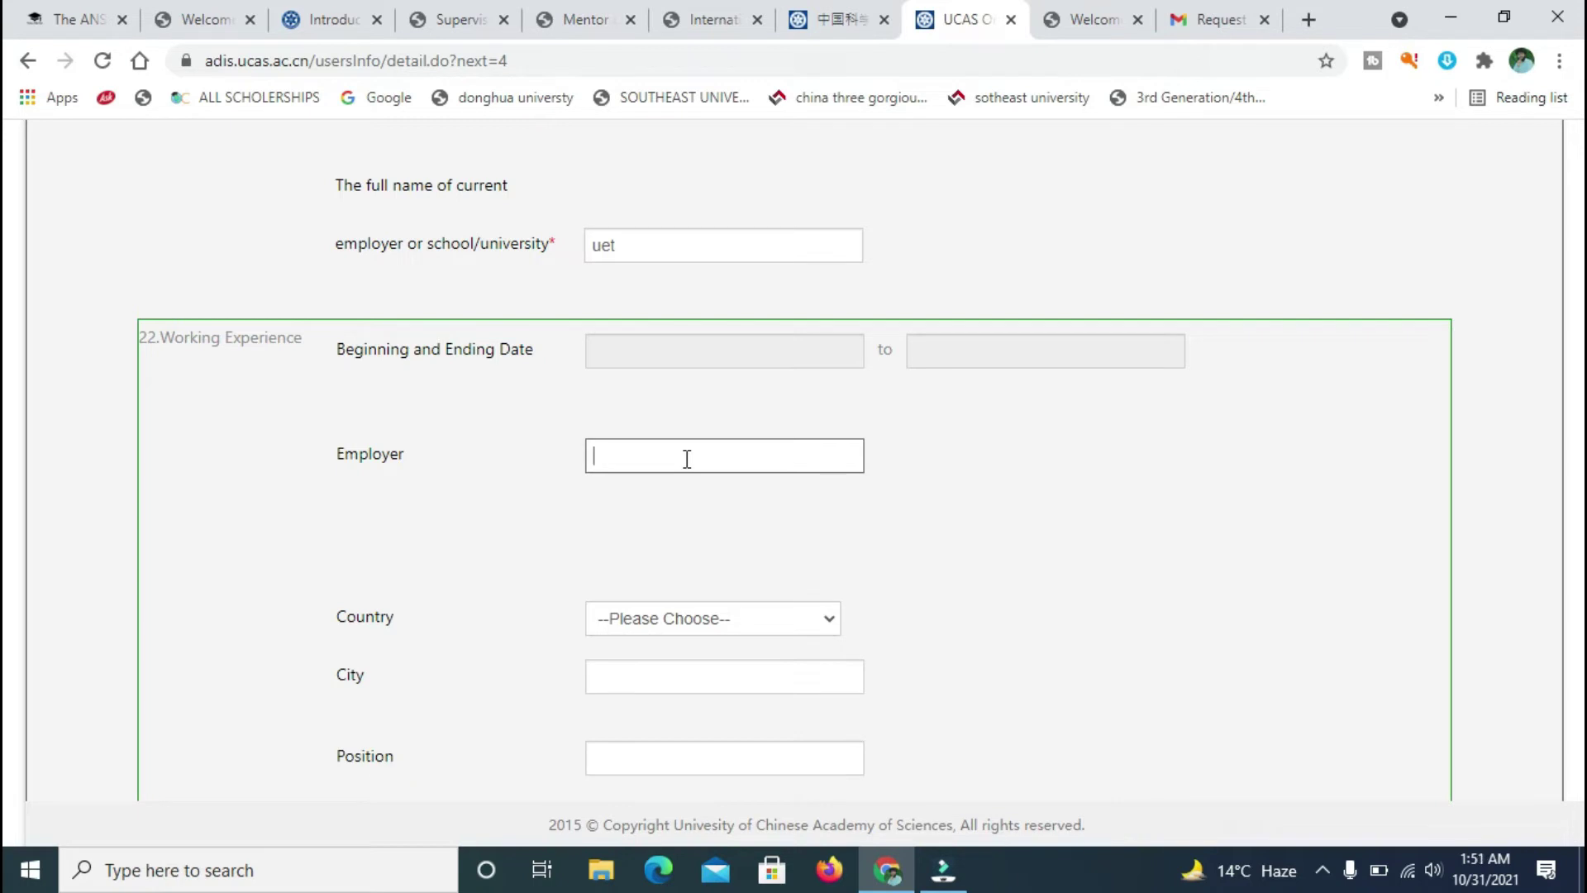
scroll(5, 554, "down", 6)
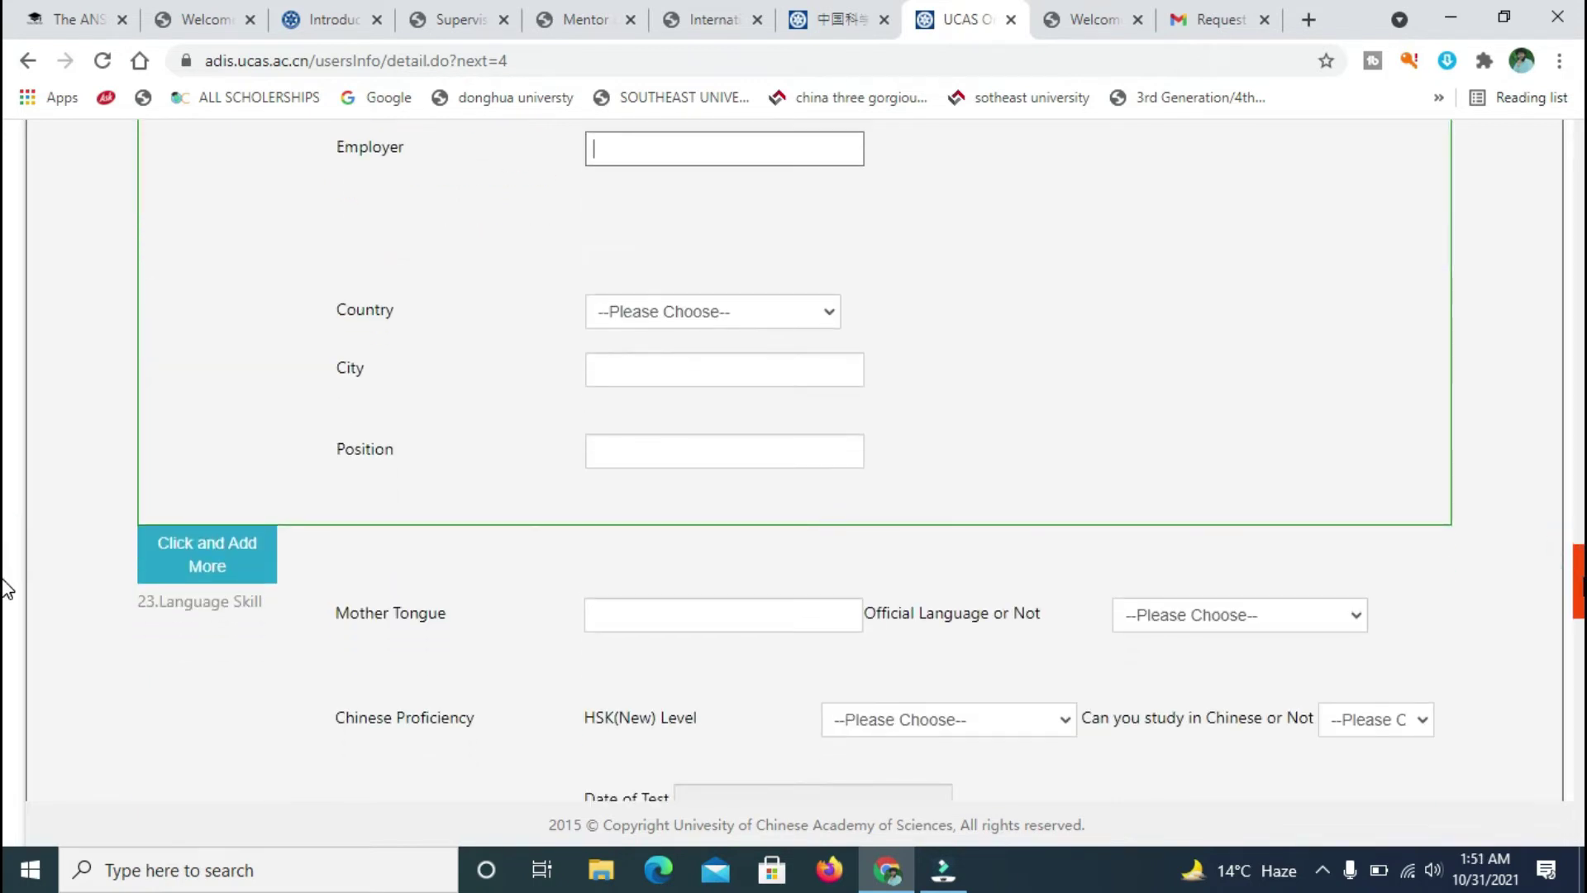
scroll(4, 616, "down", 2)
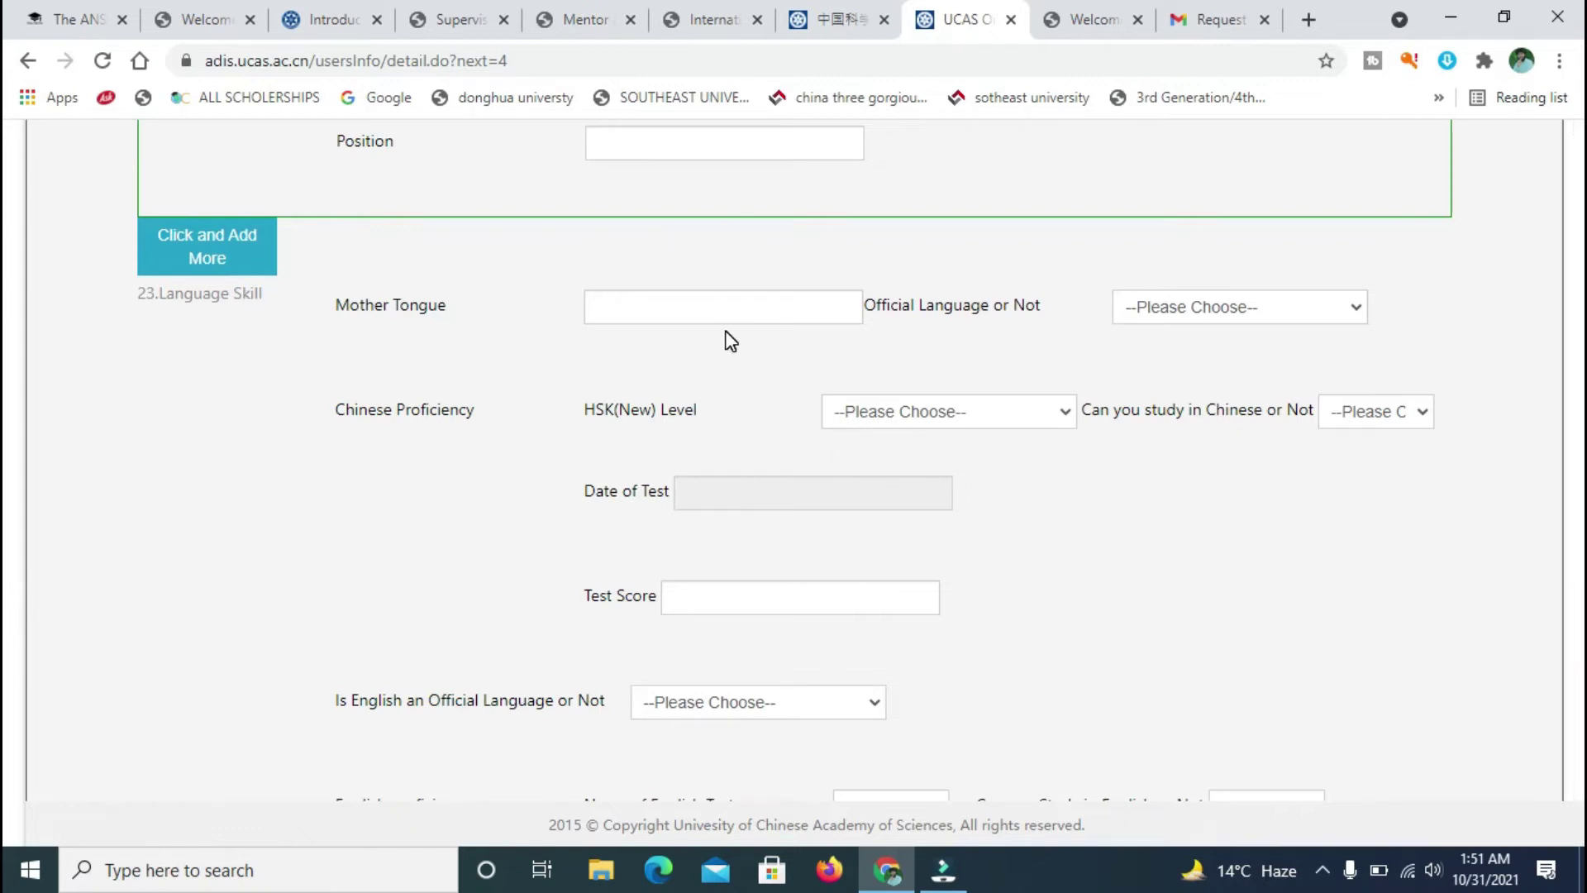
- Set Mother Tongue to urdu and mark it as an official language
left_click(706, 307)
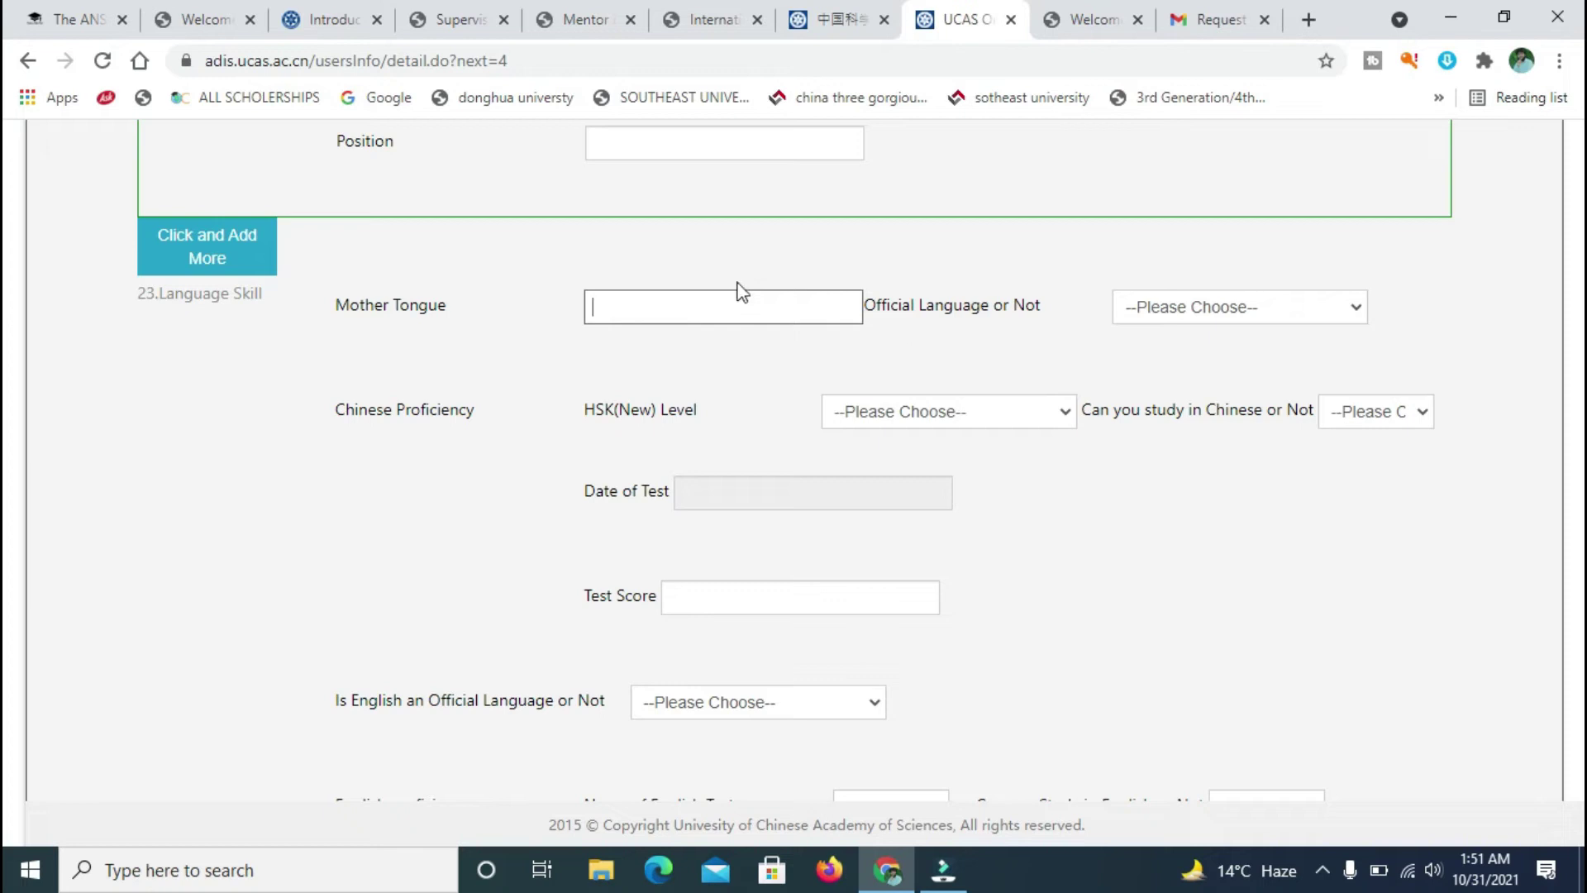
left_click(1356, 322)
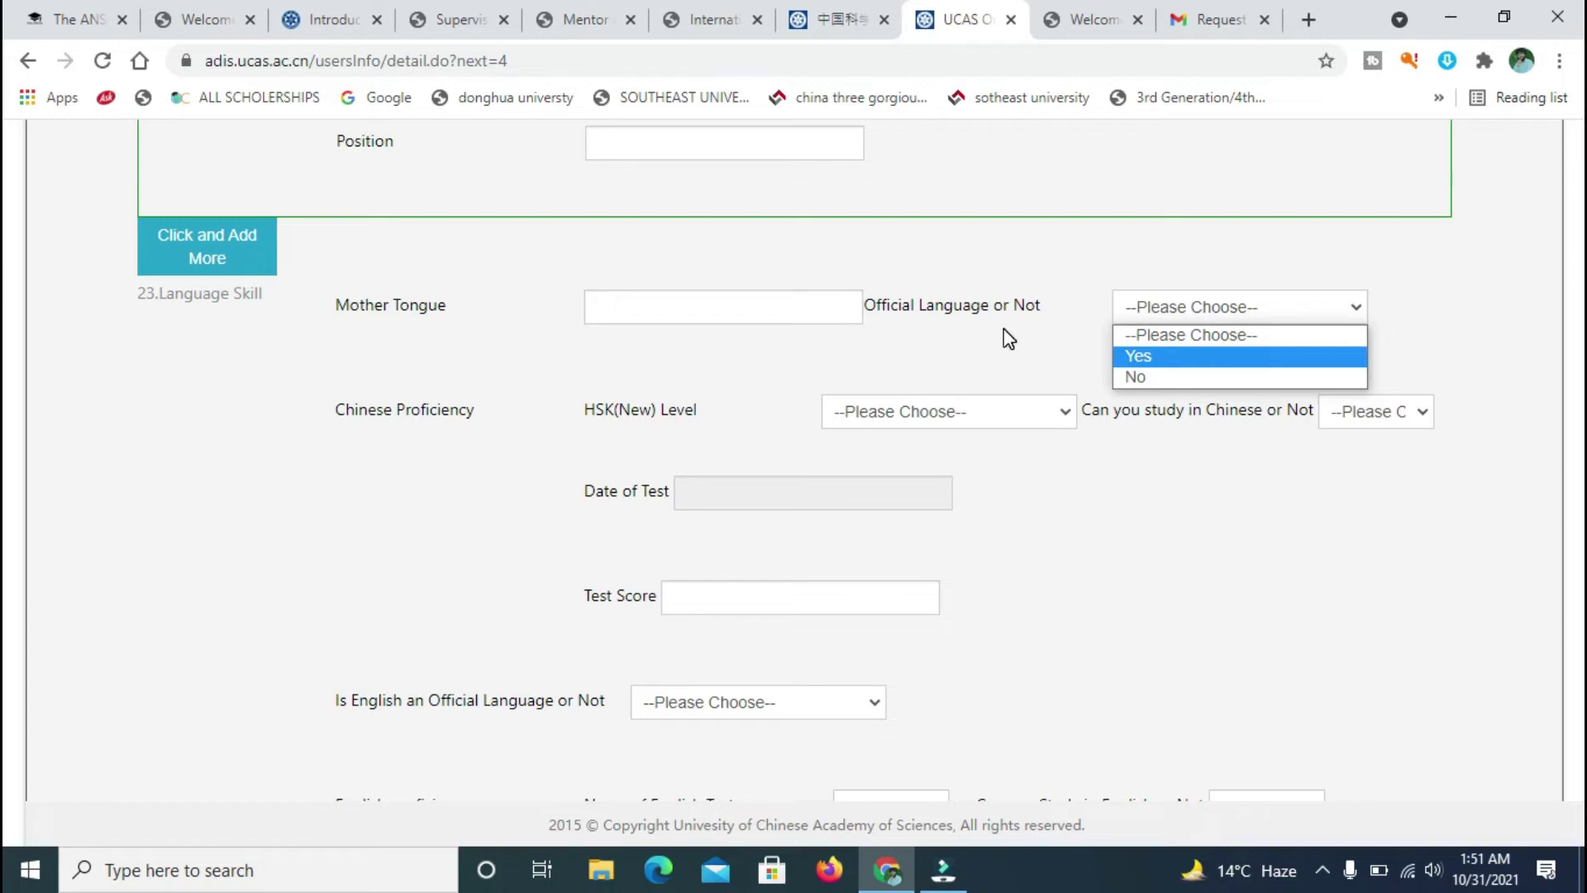
left_click(1149, 361)
left_click(810, 303)
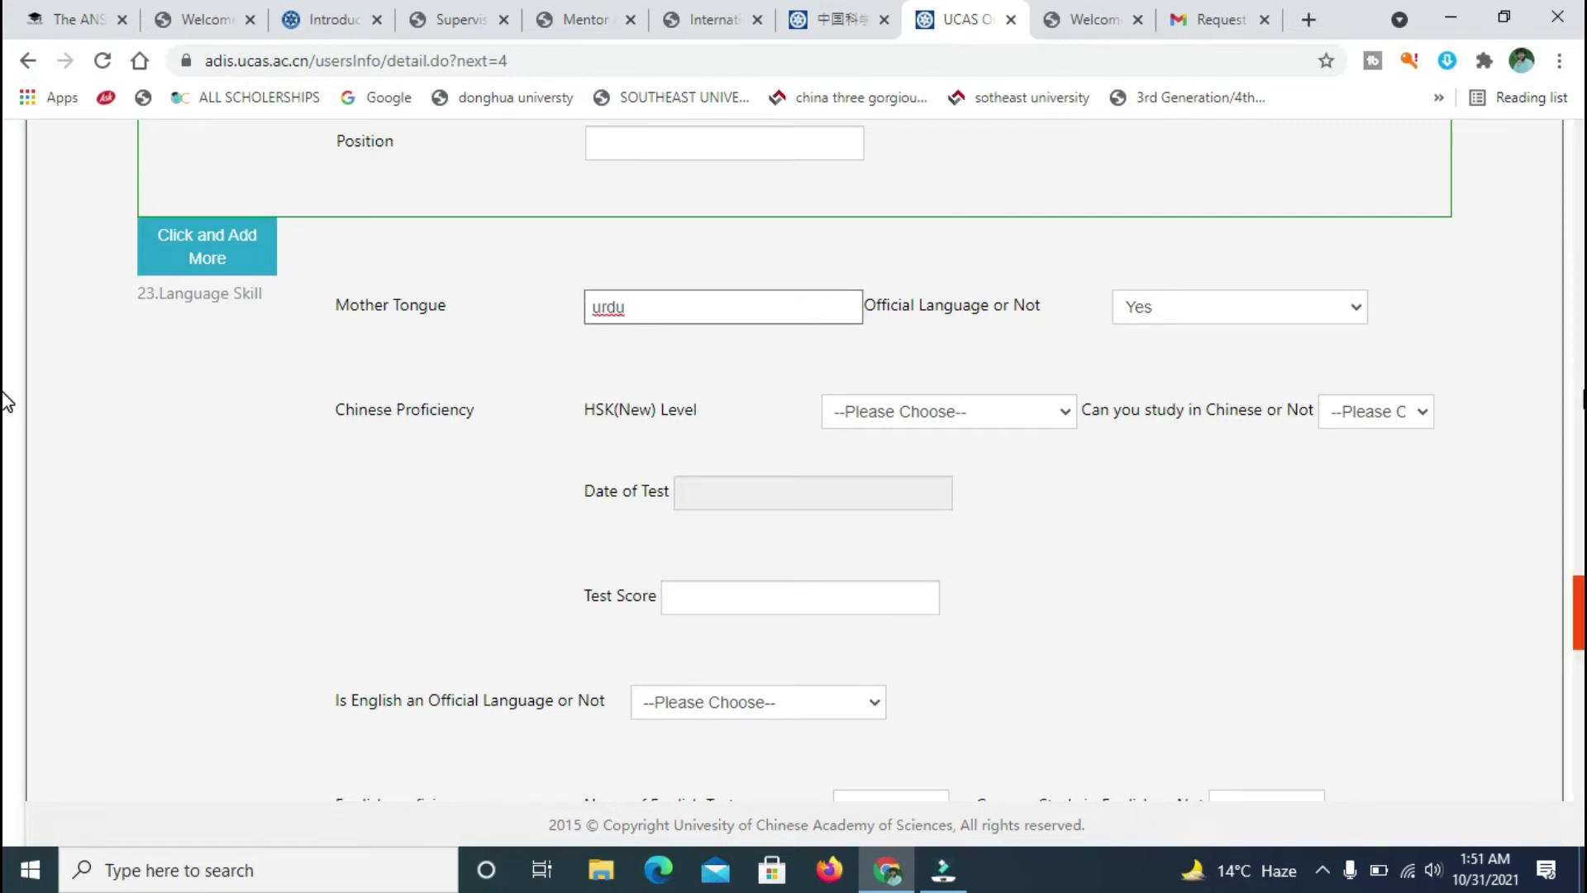
scroll(7, 599, "down", 1)
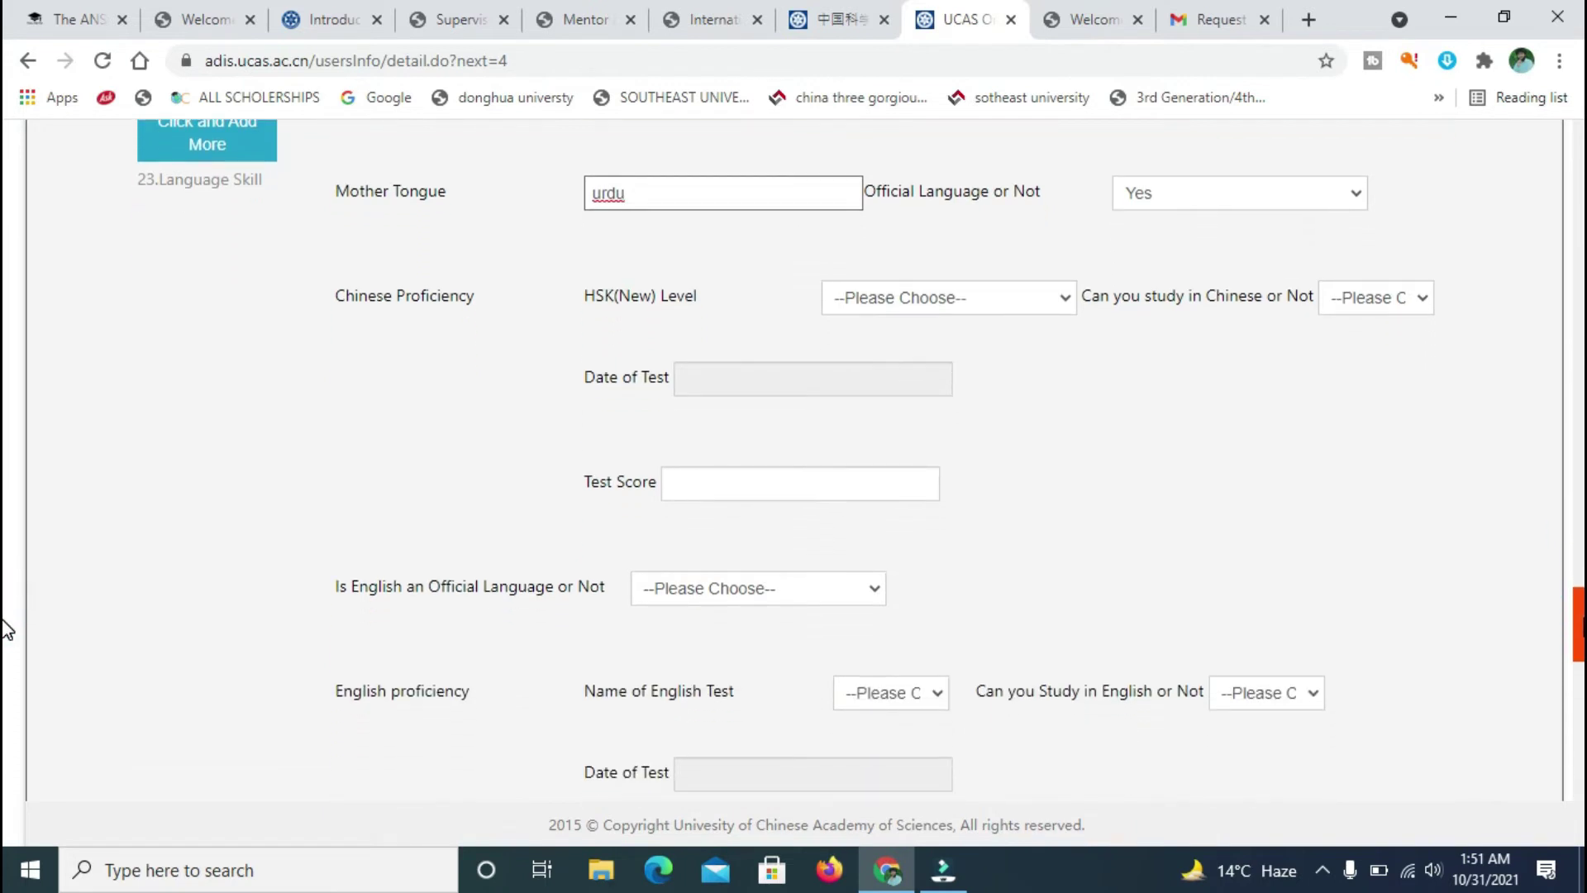
- Leave the HSK(New) level unset and answer No to studying in Chinese
left_click(1064, 305)
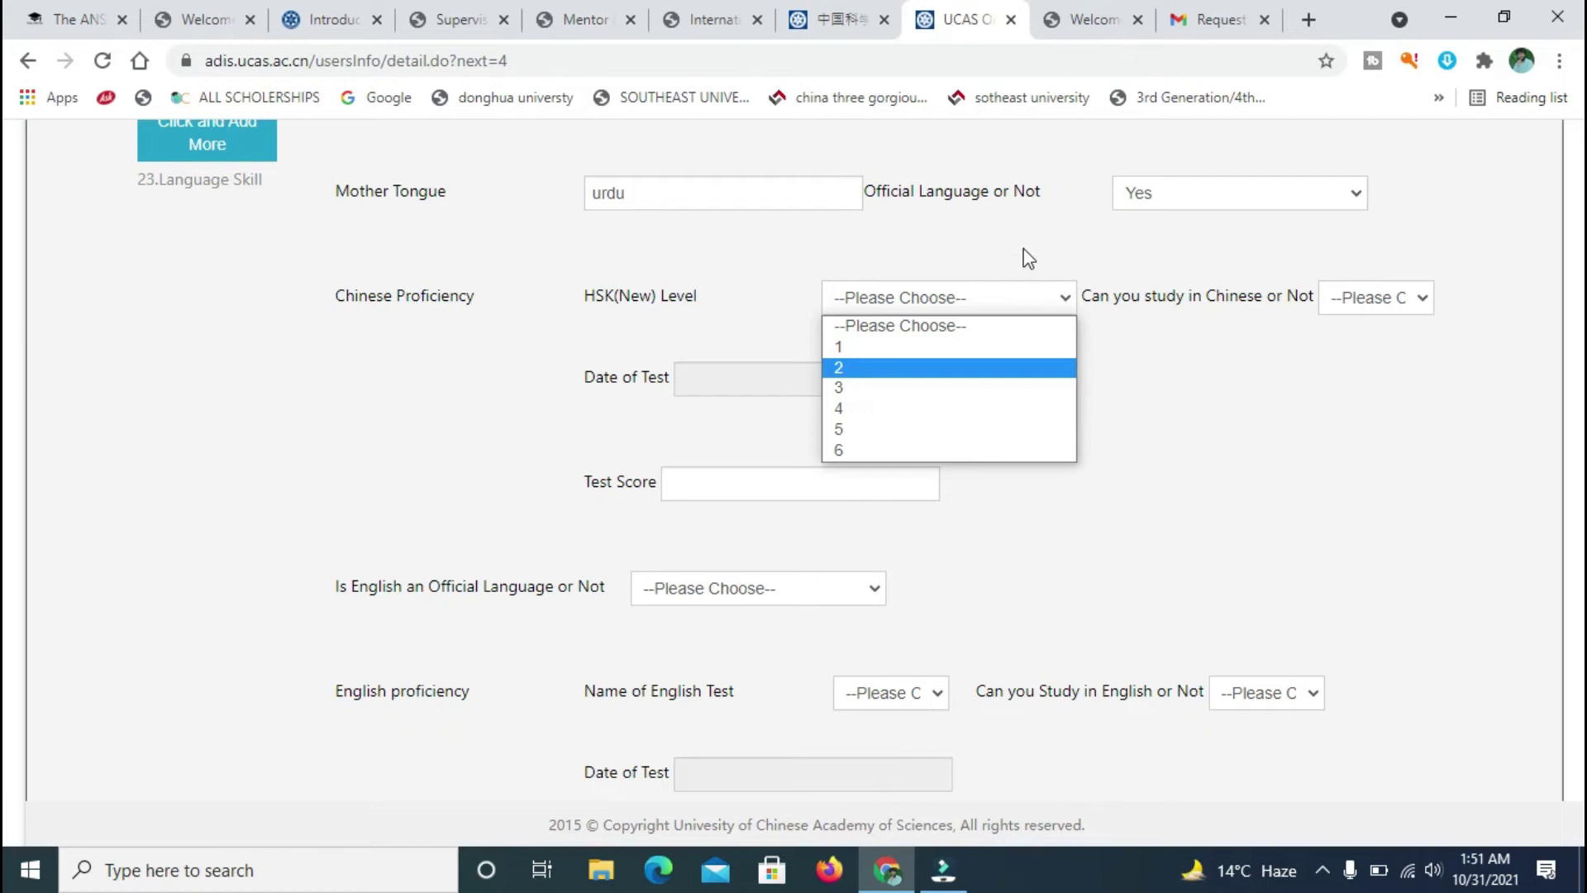
left_click(1183, 372)
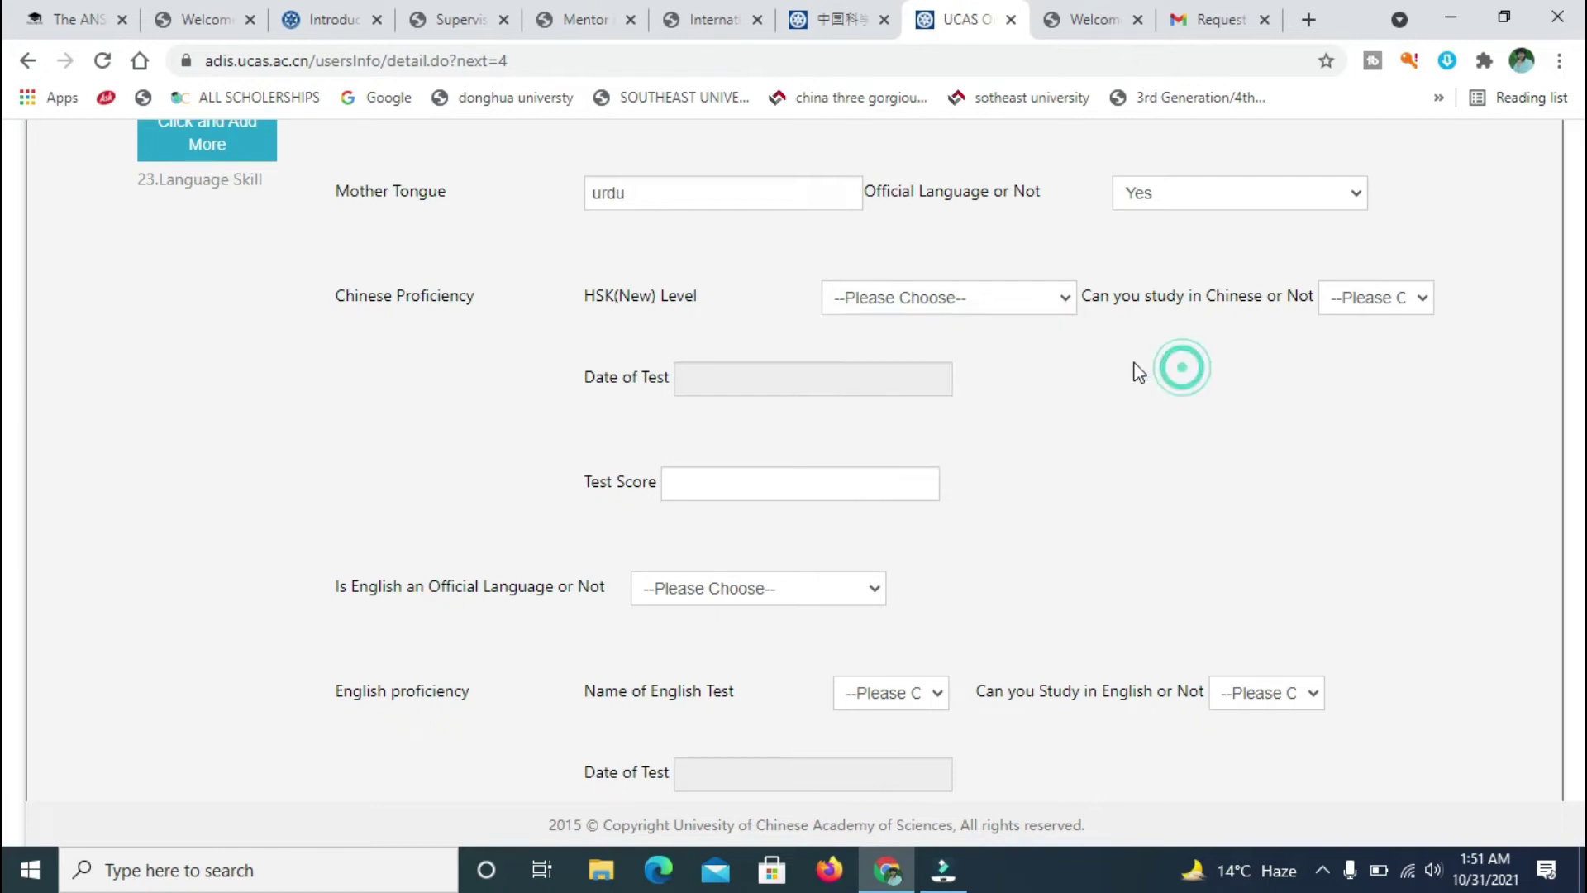
left_click(1065, 298)
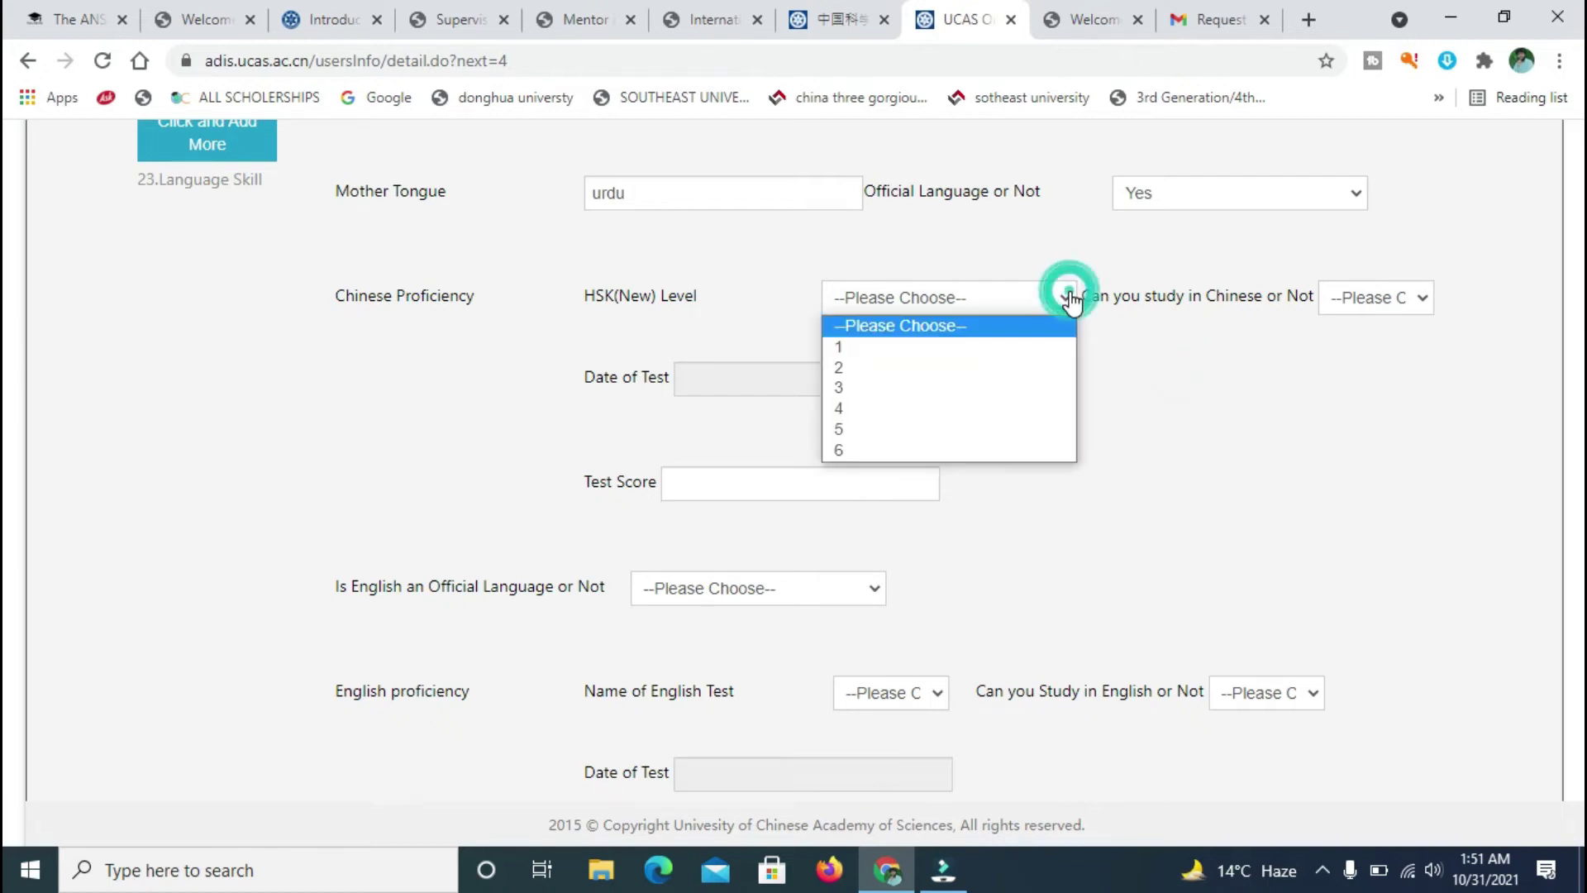
left_click(1198, 415)
left_click(1431, 304)
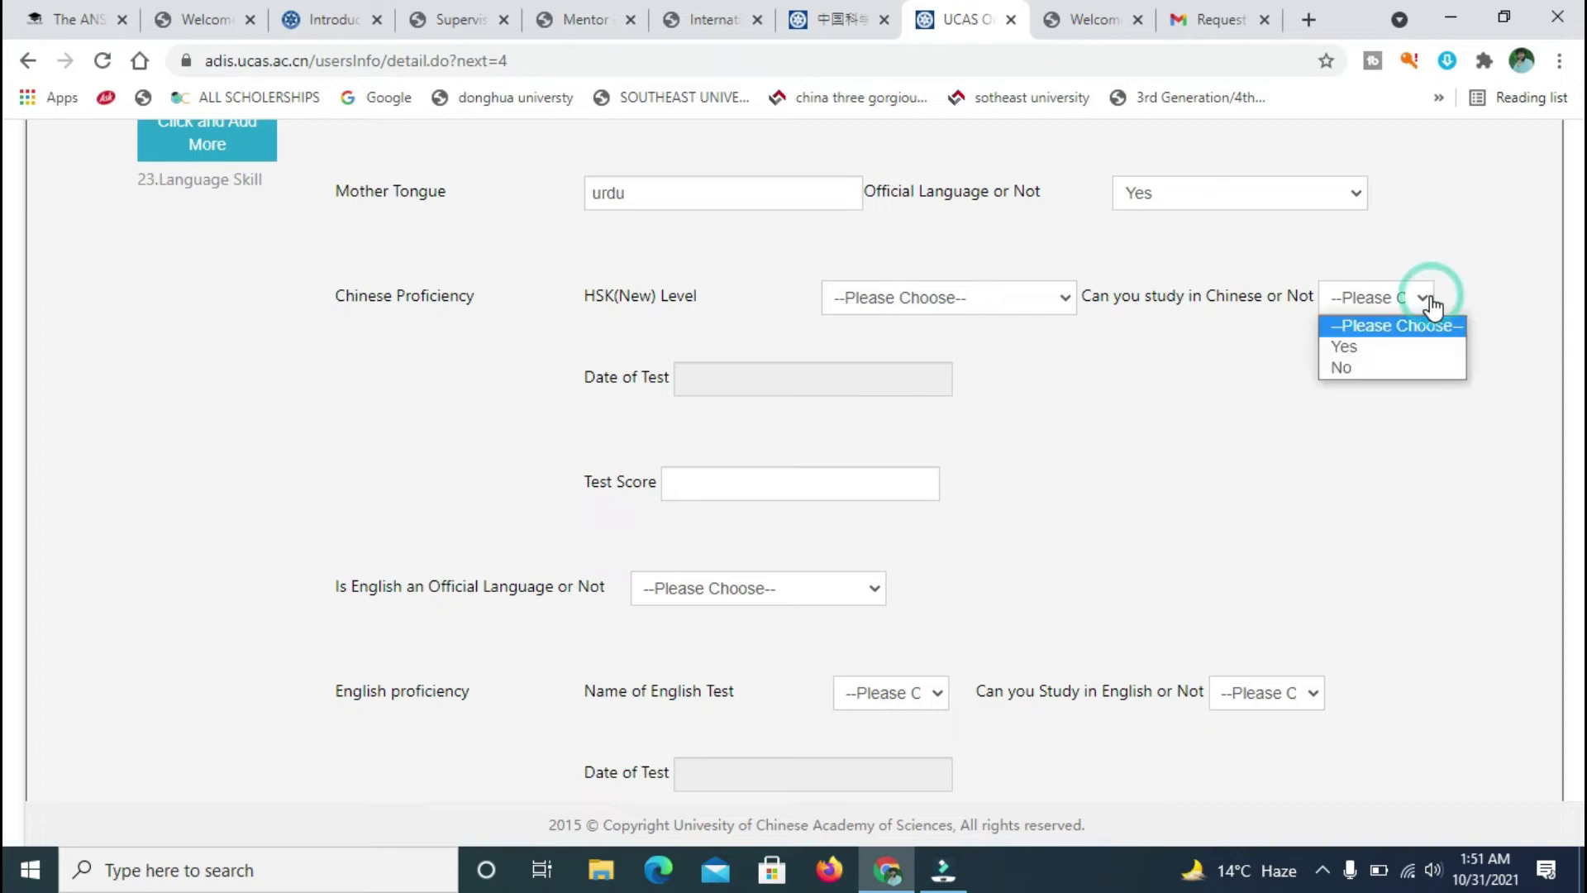
left_click(1366, 365)
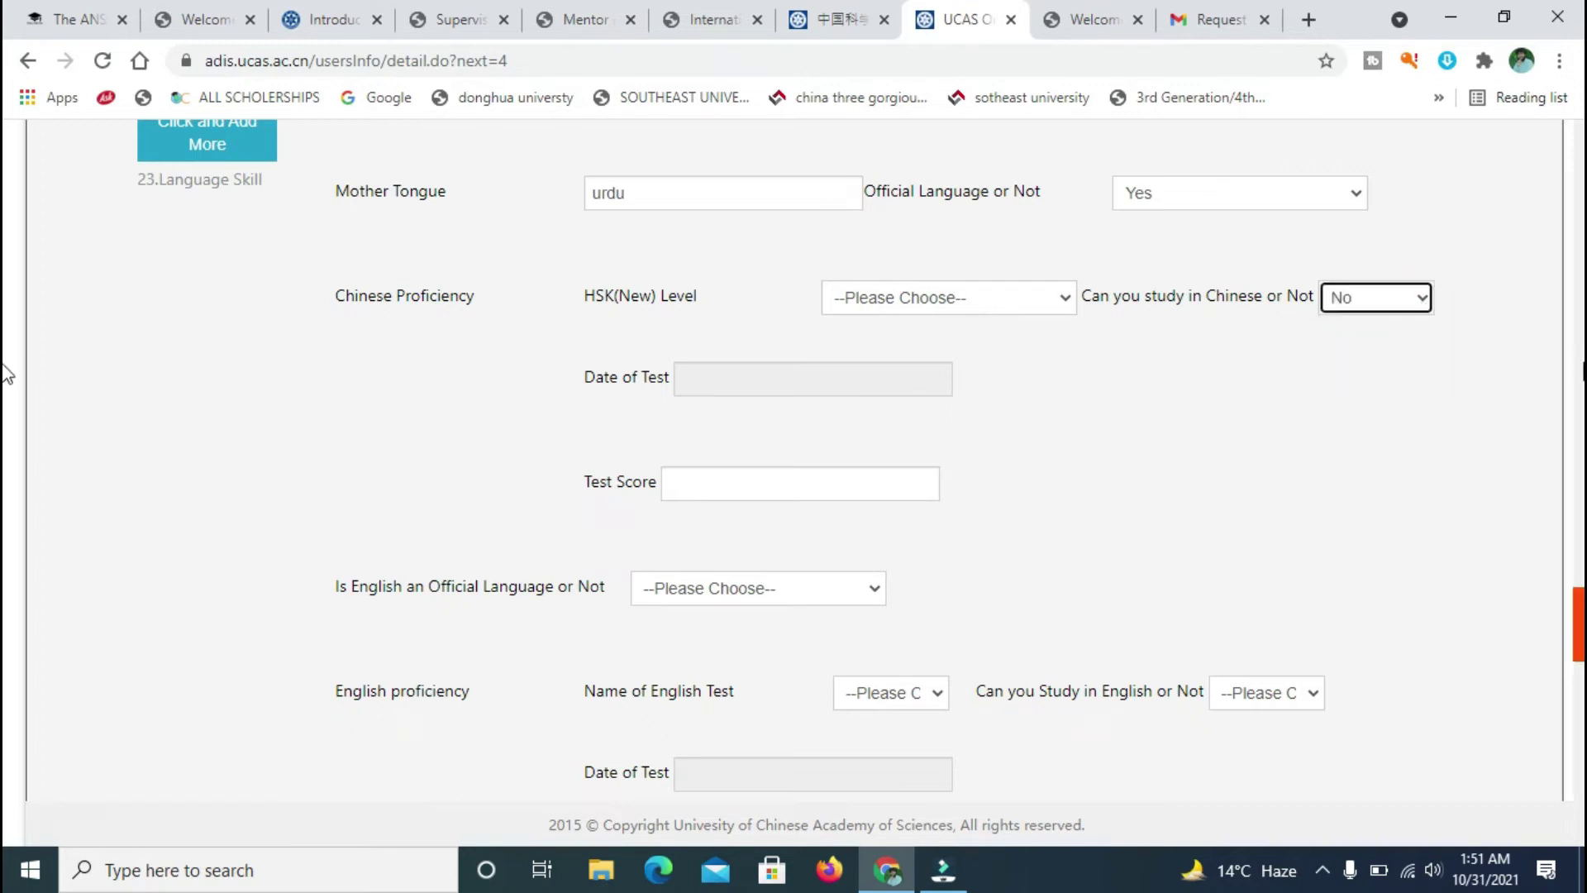
scroll(7, 612, "down", 1)
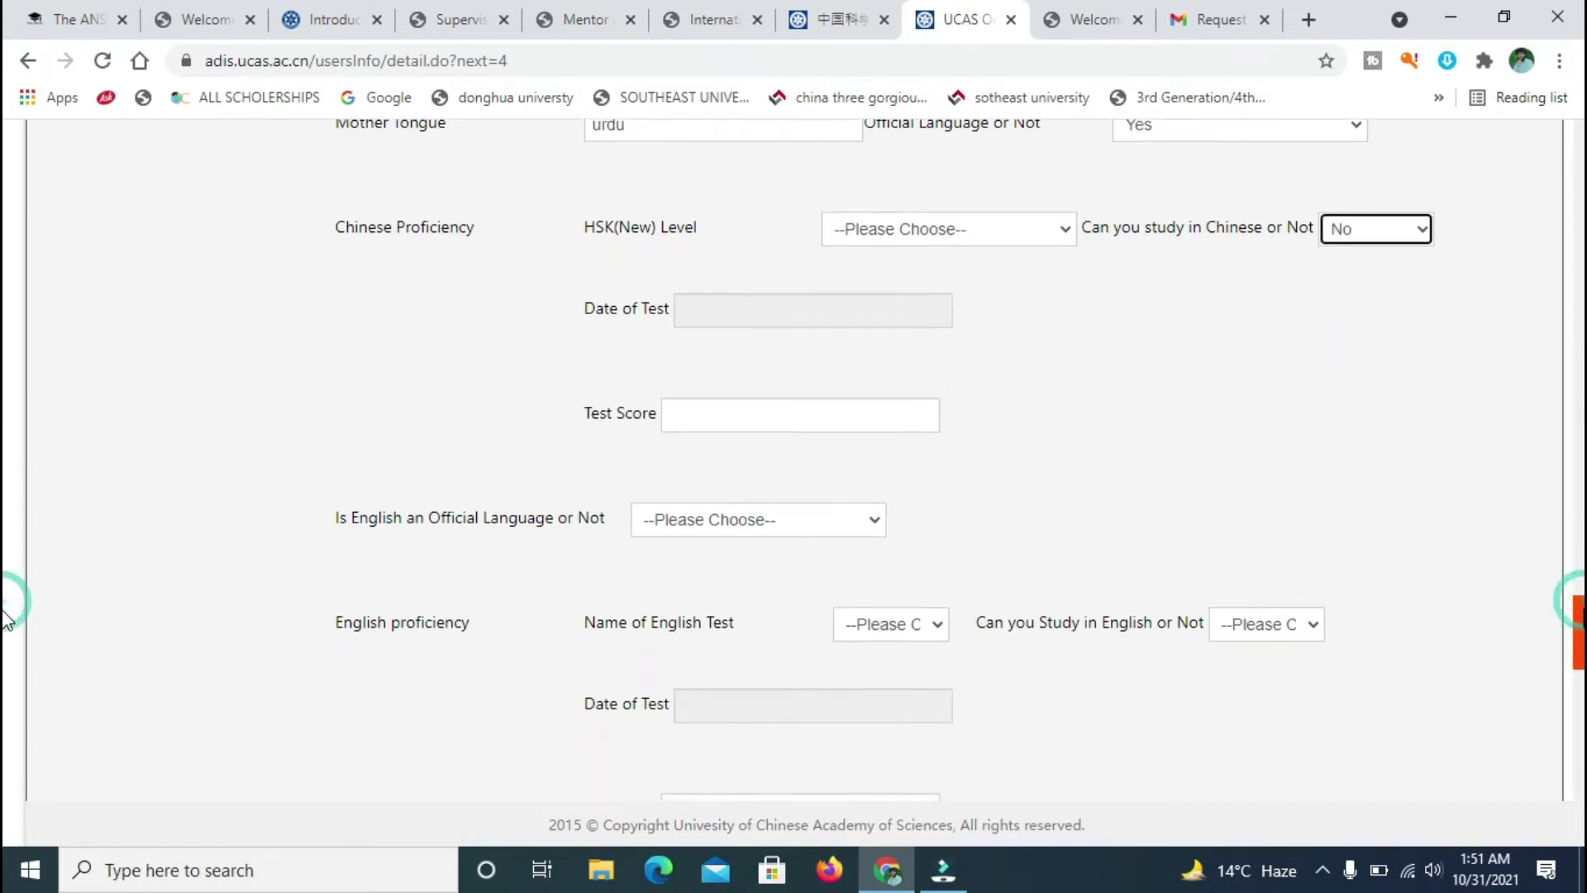
- Leave the HSK test date empty and answer Yes that English is an official language
left_click(900, 279)
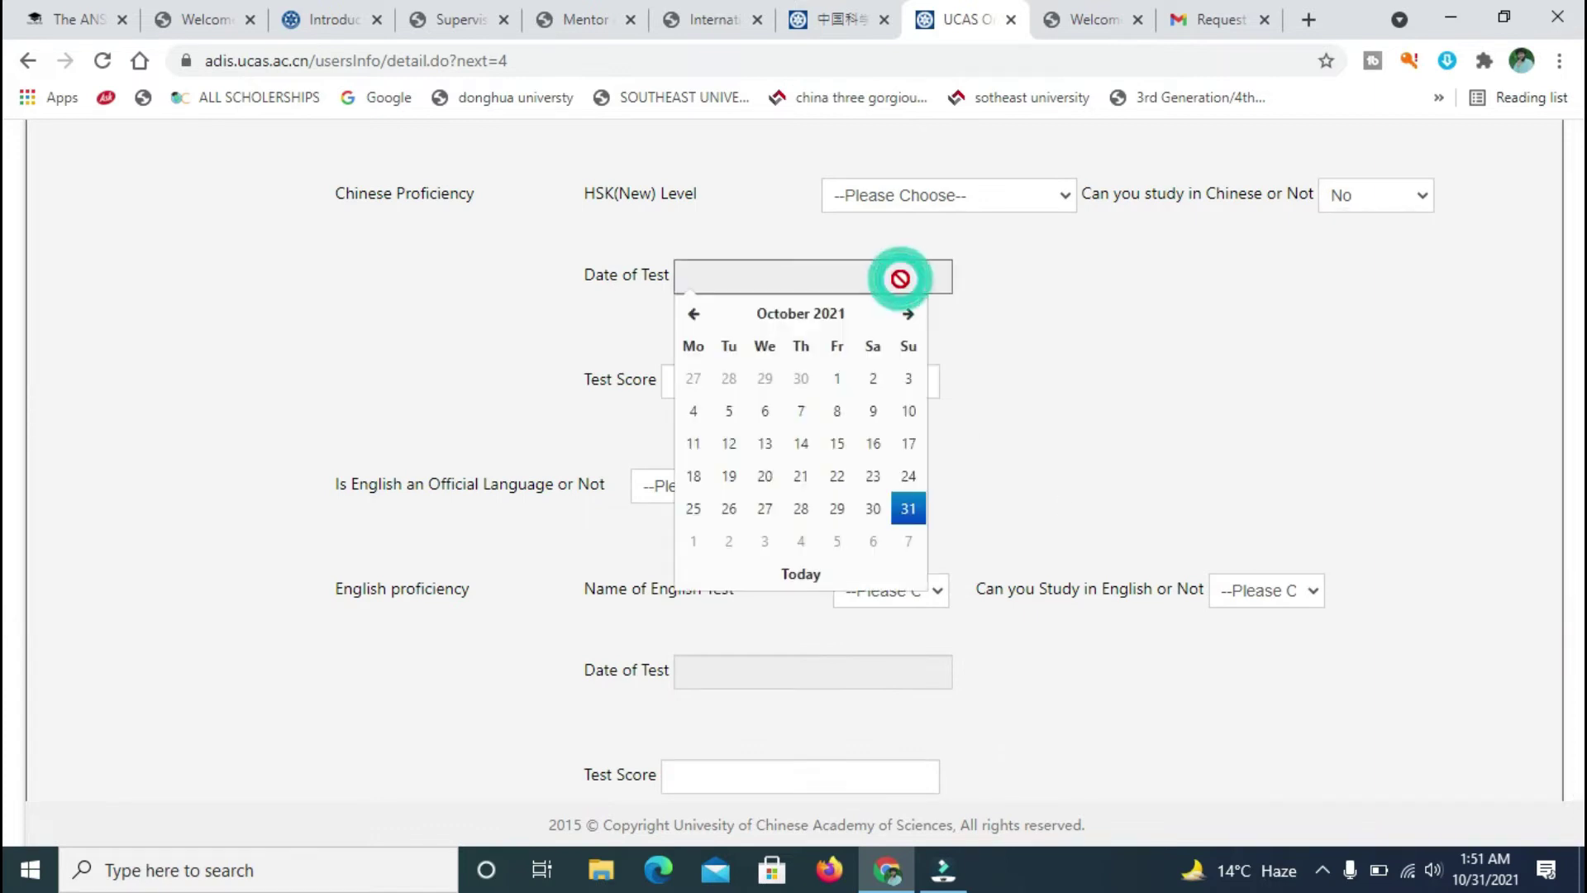
left_click_drag(507, 195, 724, 190)
left_click(1156, 347)
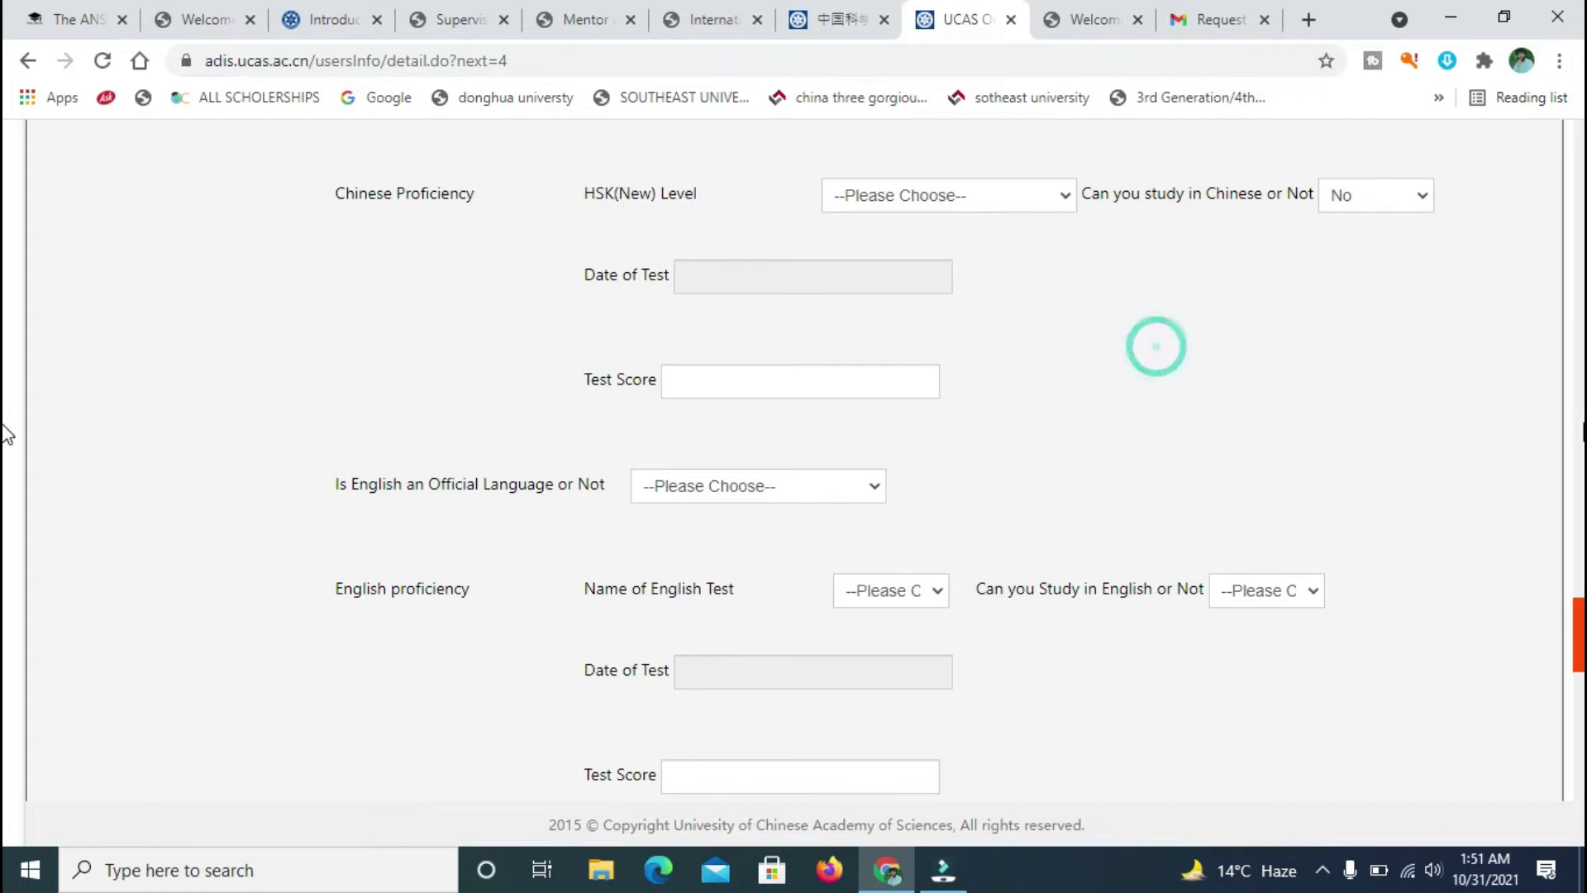
scroll(7, 624, "down", 1)
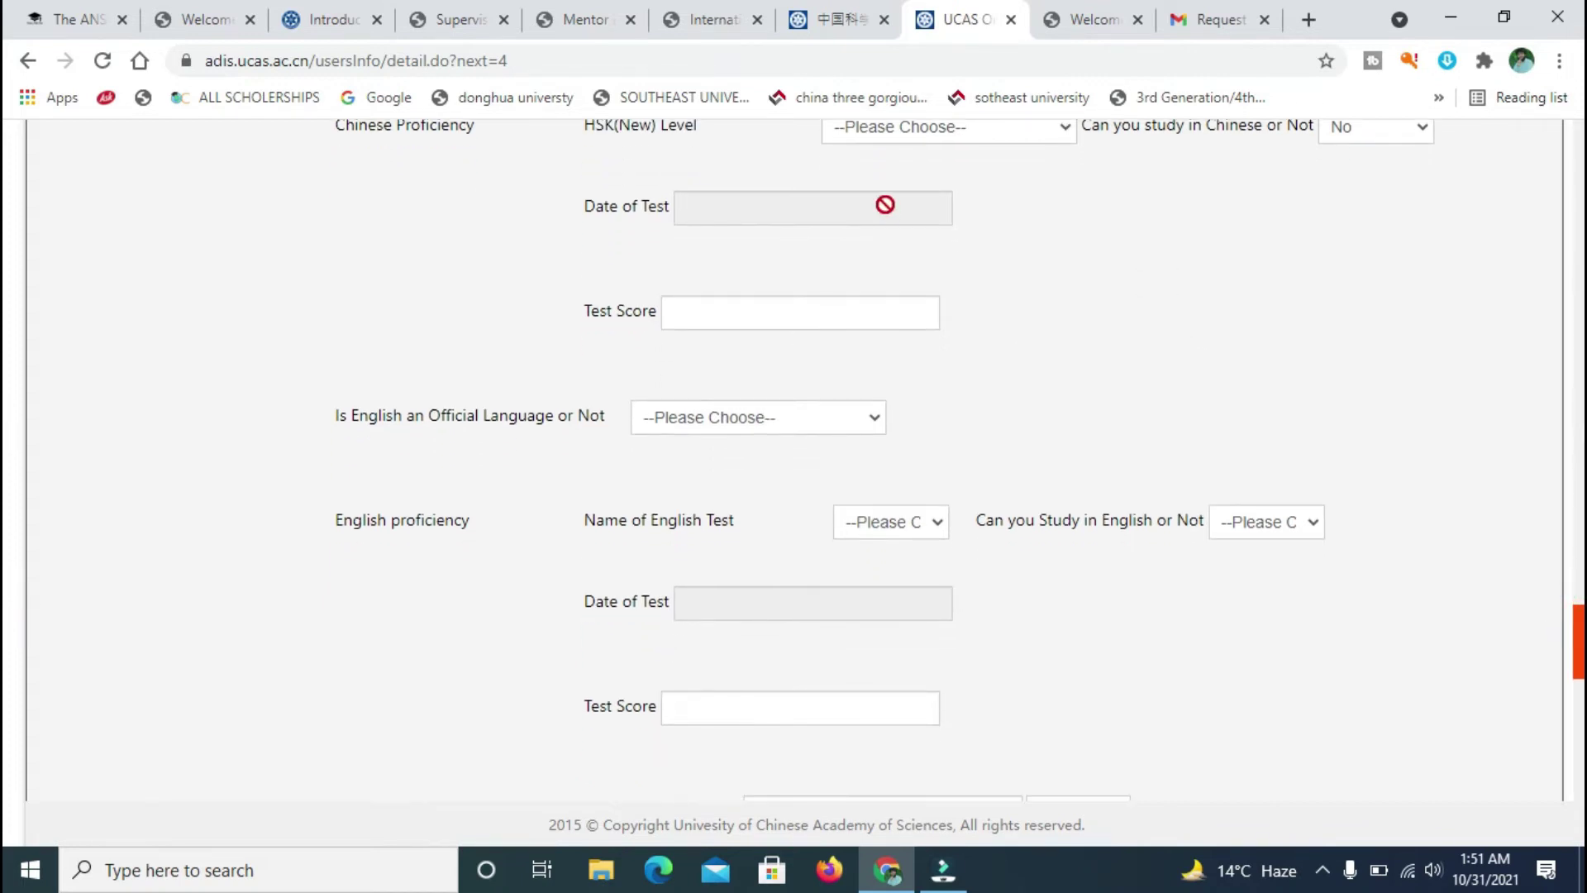
left_click(809, 319)
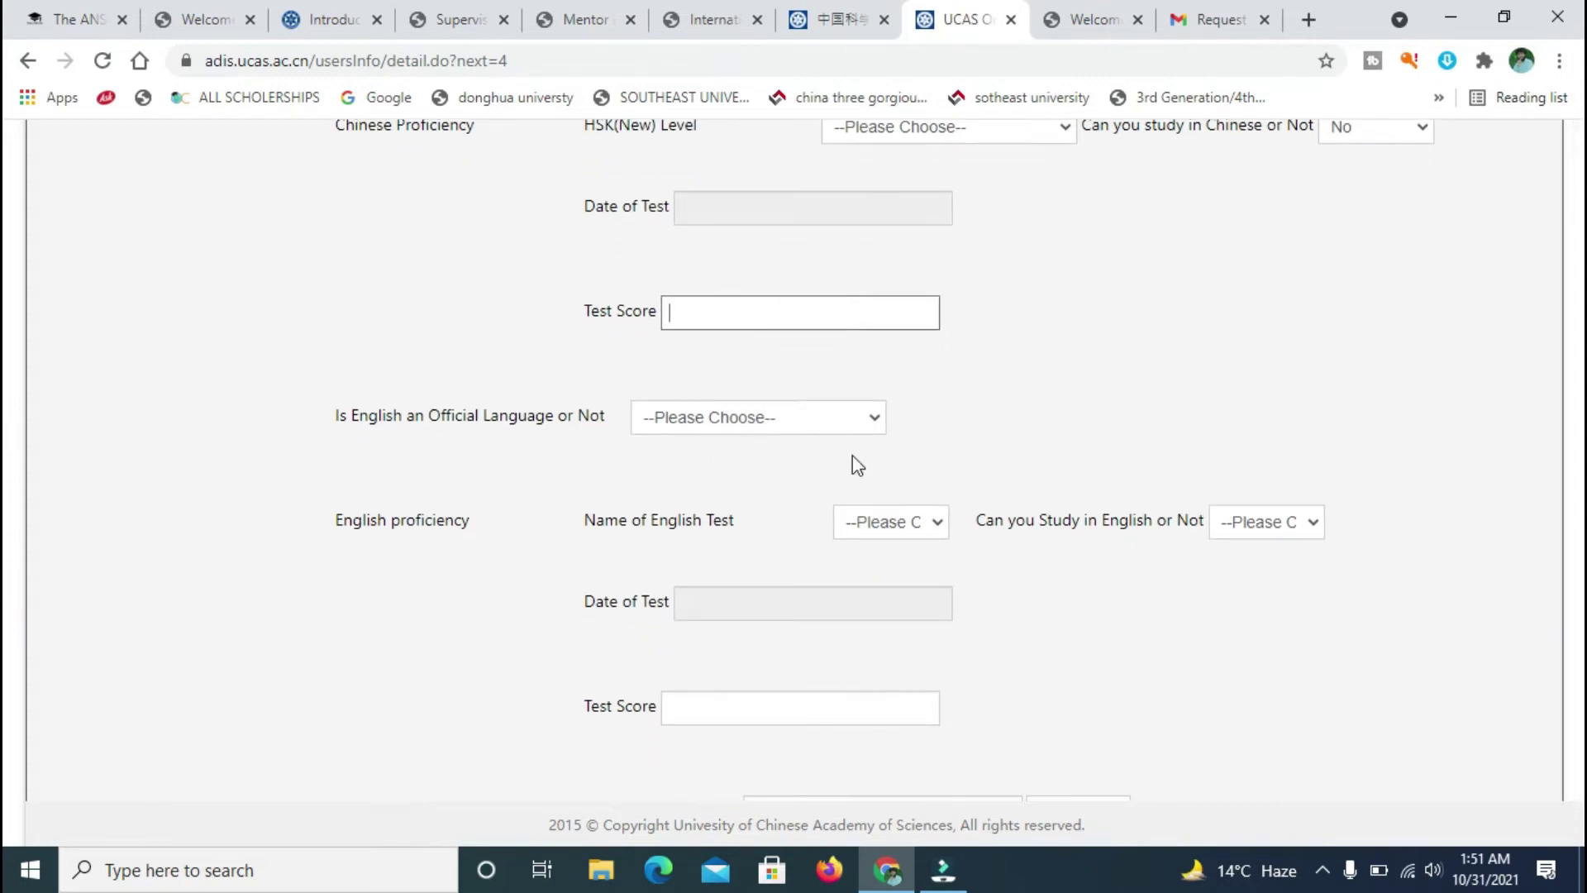
left_click(864, 415)
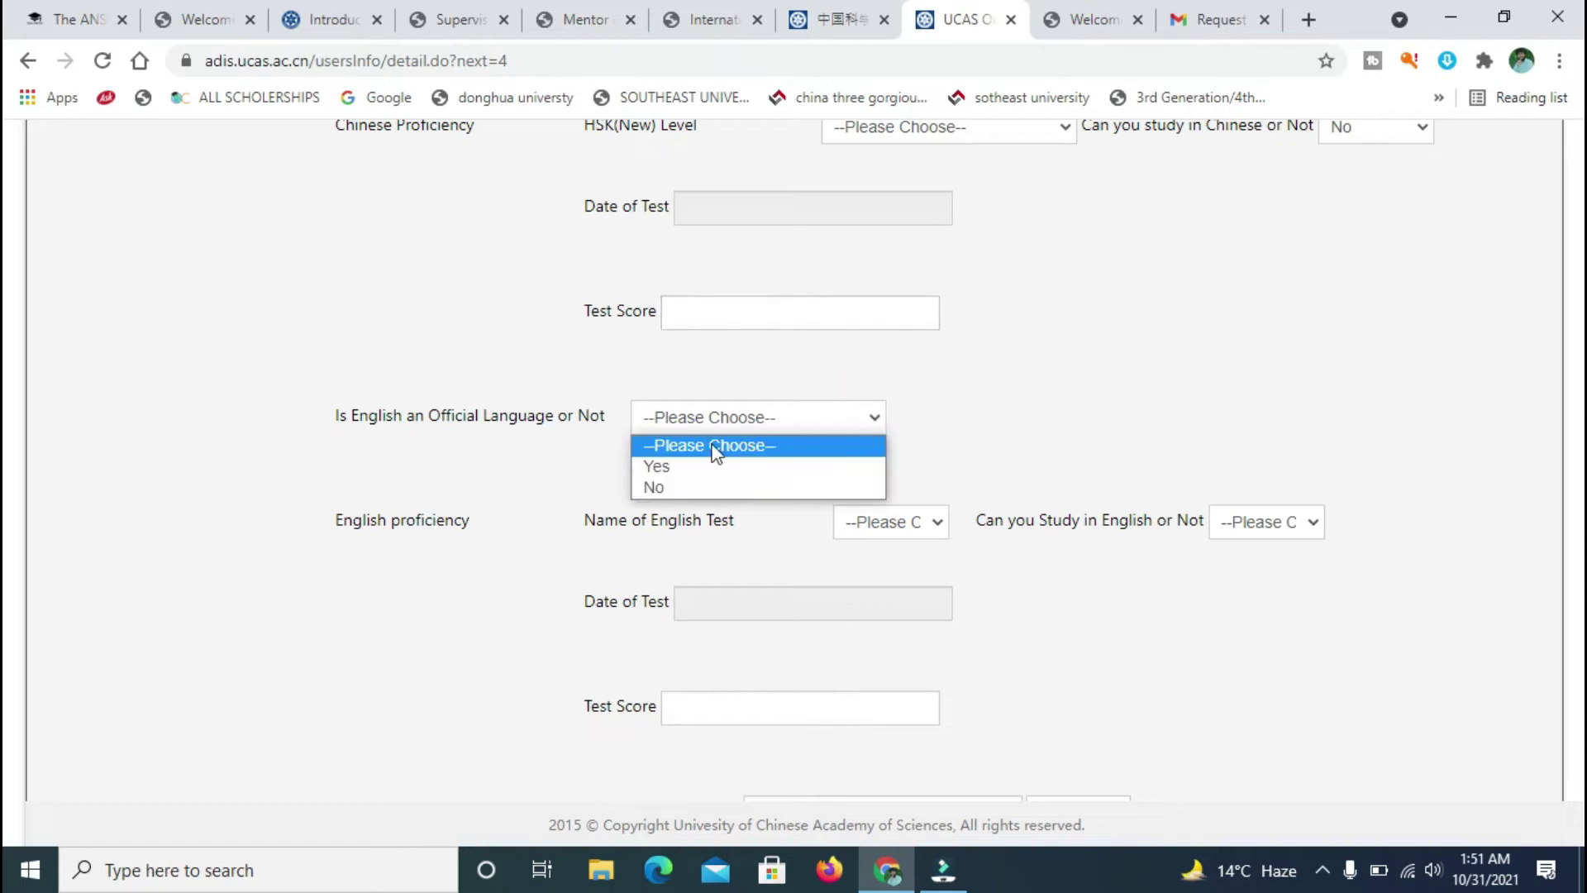
left_click(665, 466)
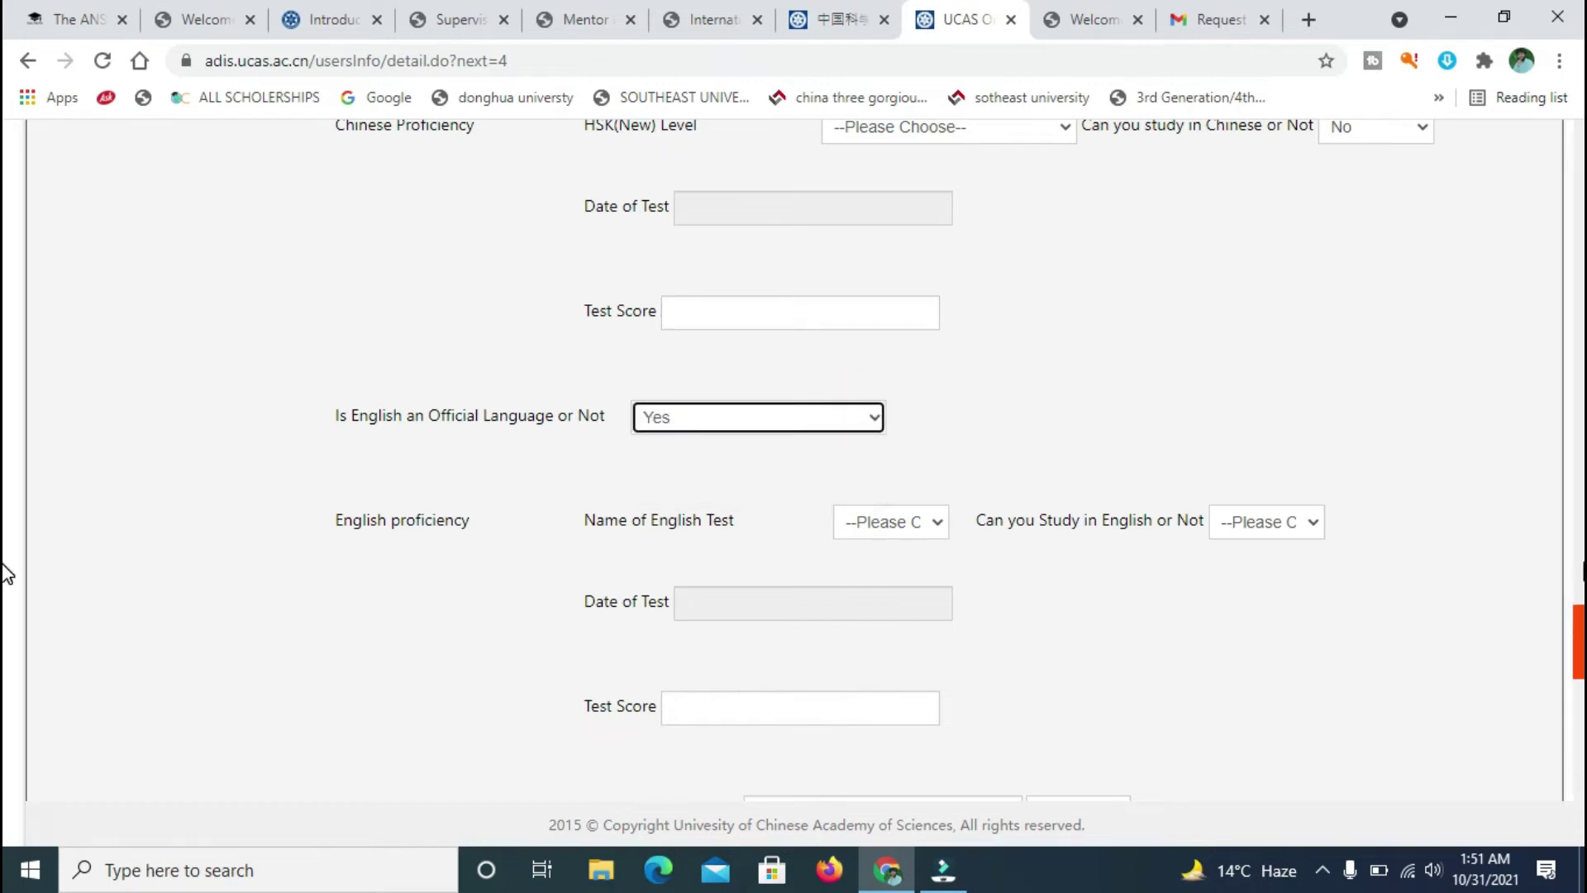
left_click(7, 591)
scroll(6, 620, "down", 8)
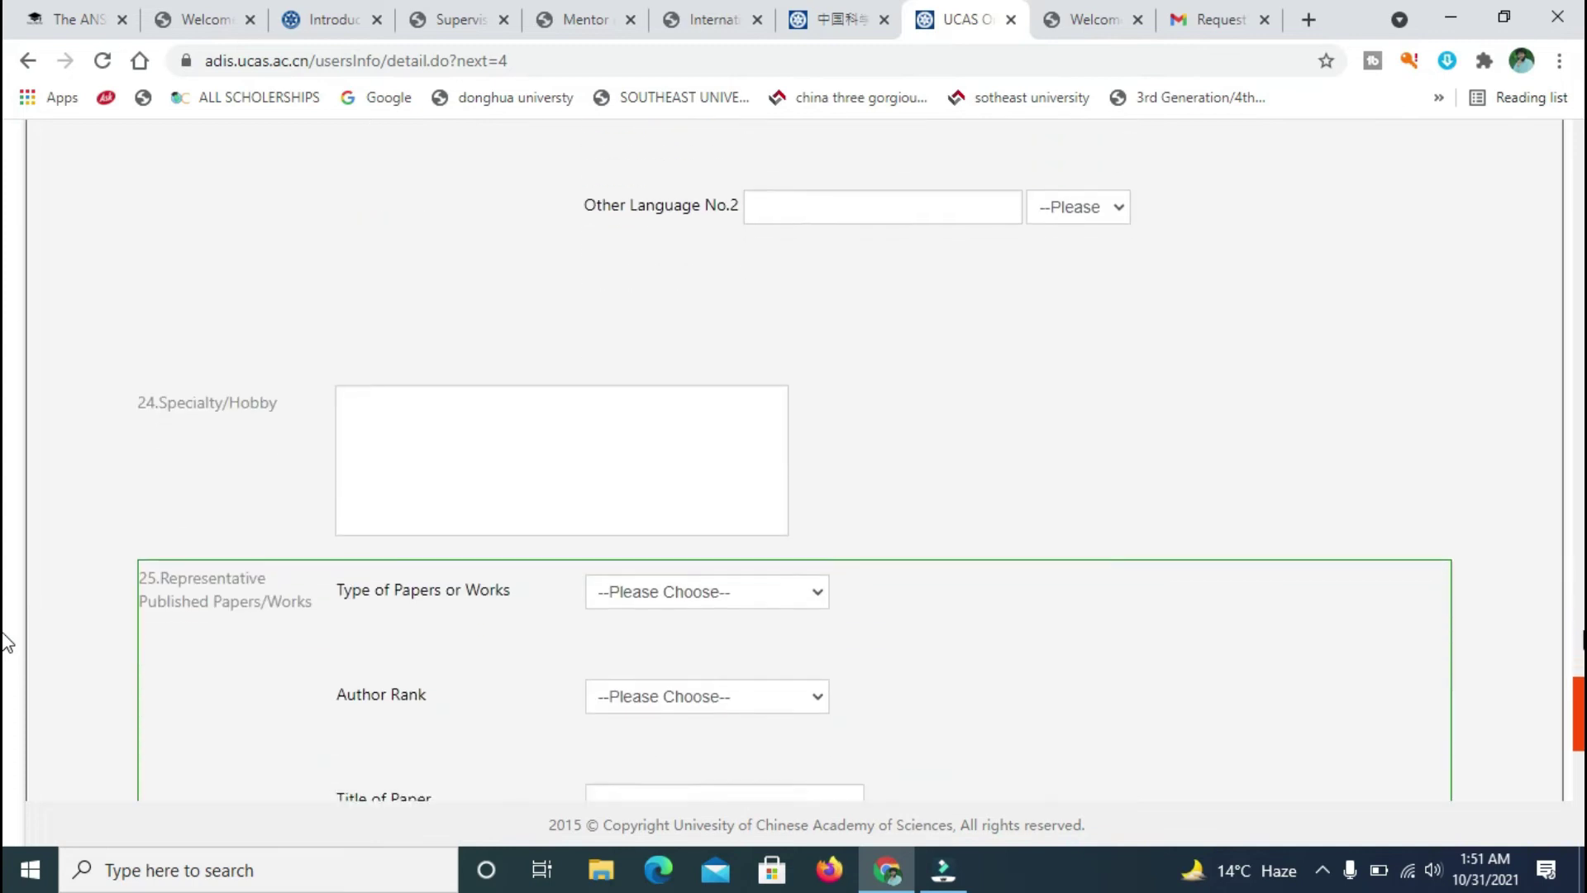
scroll(7, 659, "up", 10)
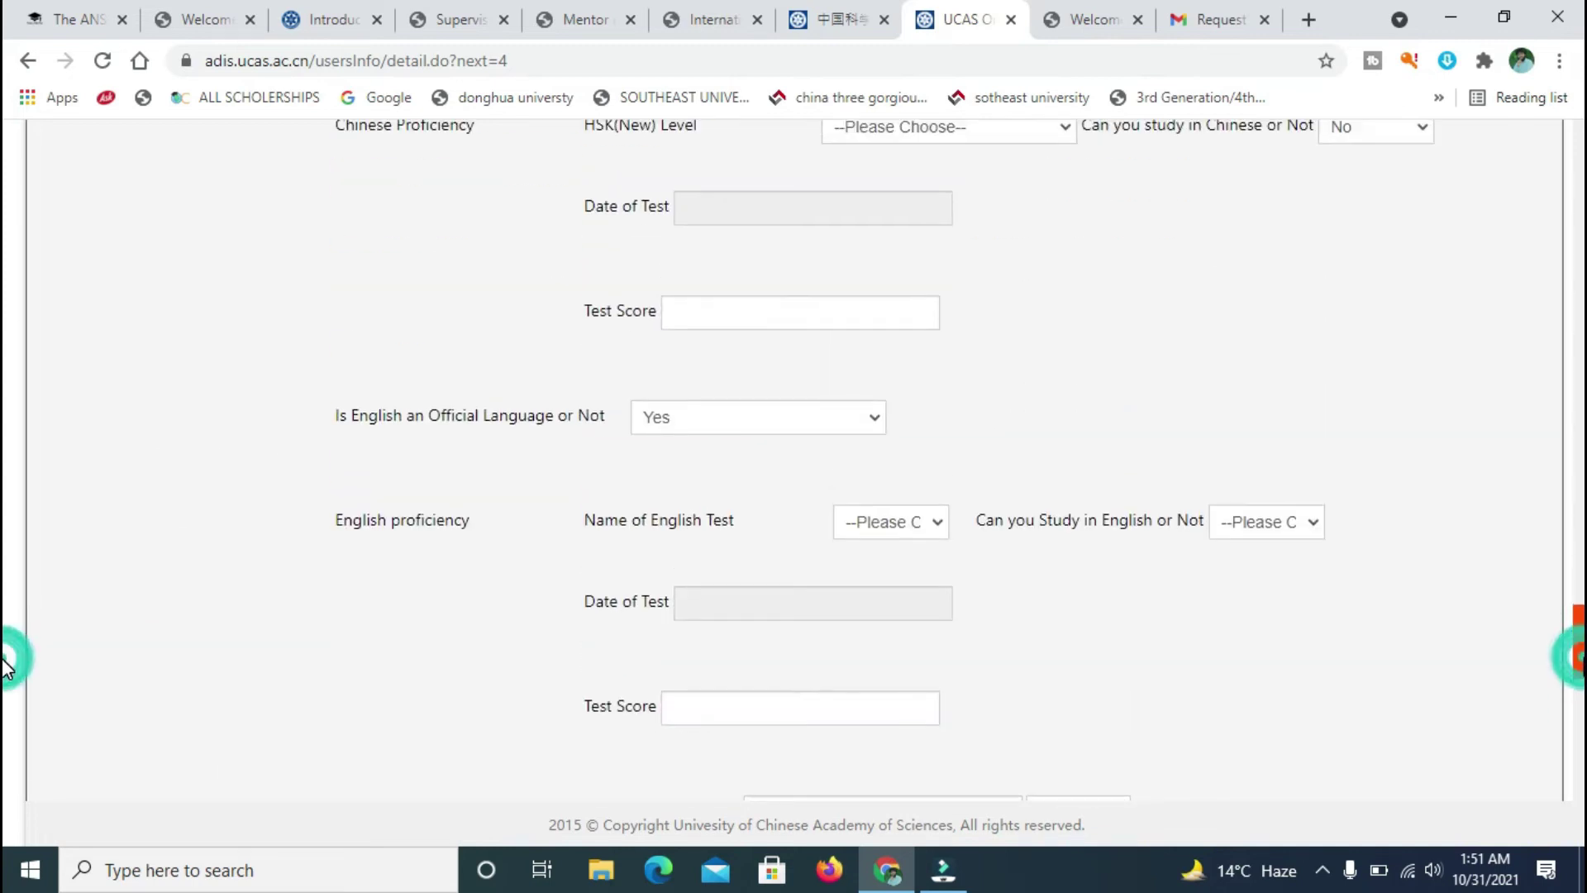
- Leave the English test name and date blank and answer Yes to studying in English
left_click(934, 521)
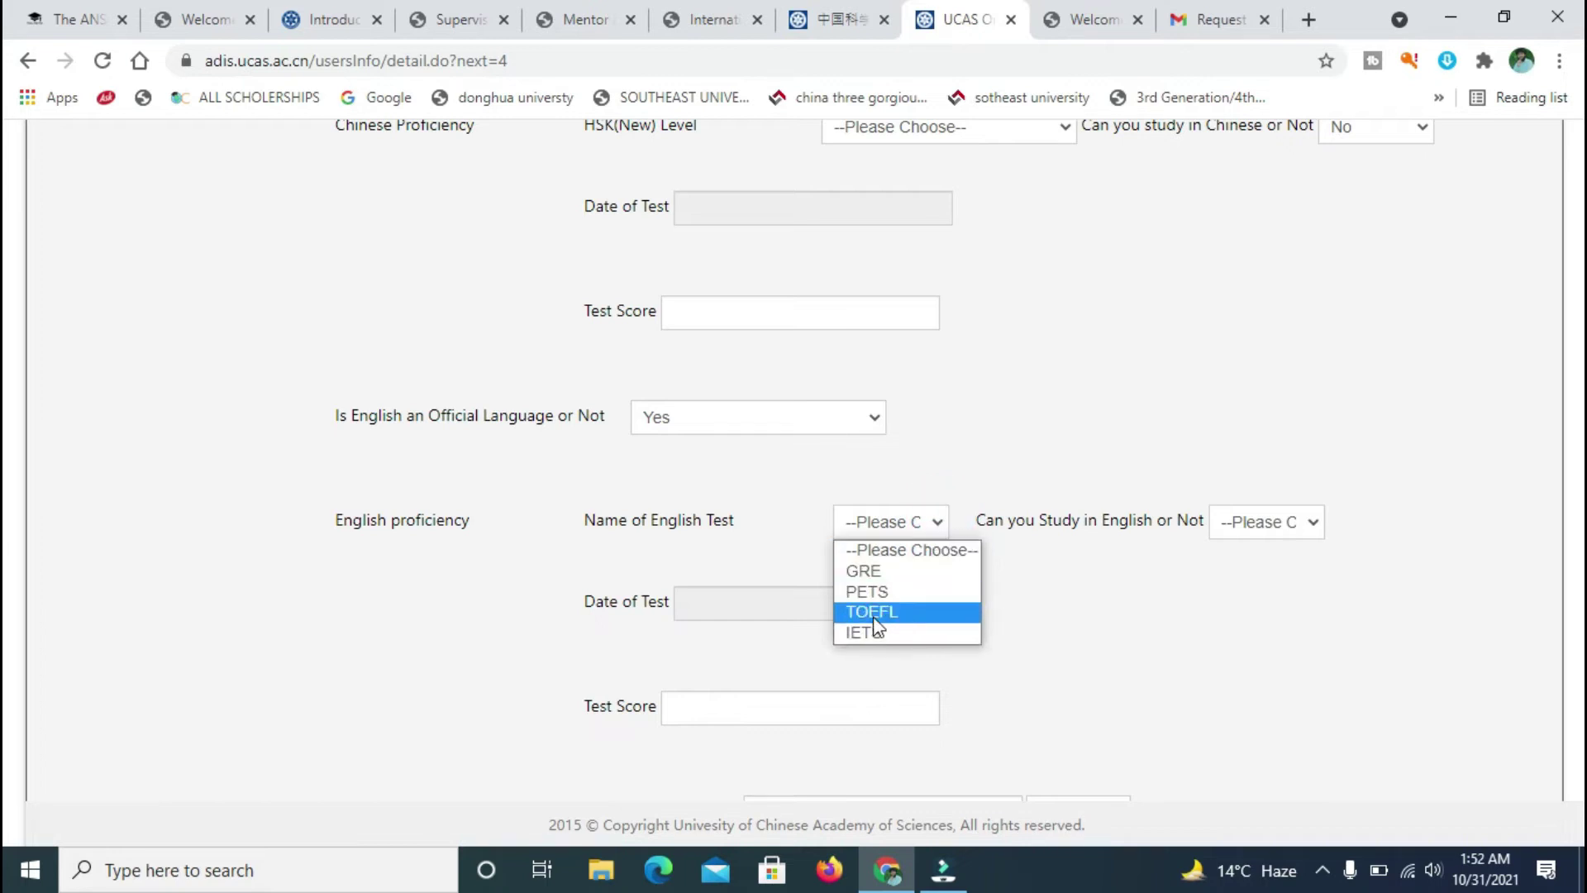
left_click(909, 548)
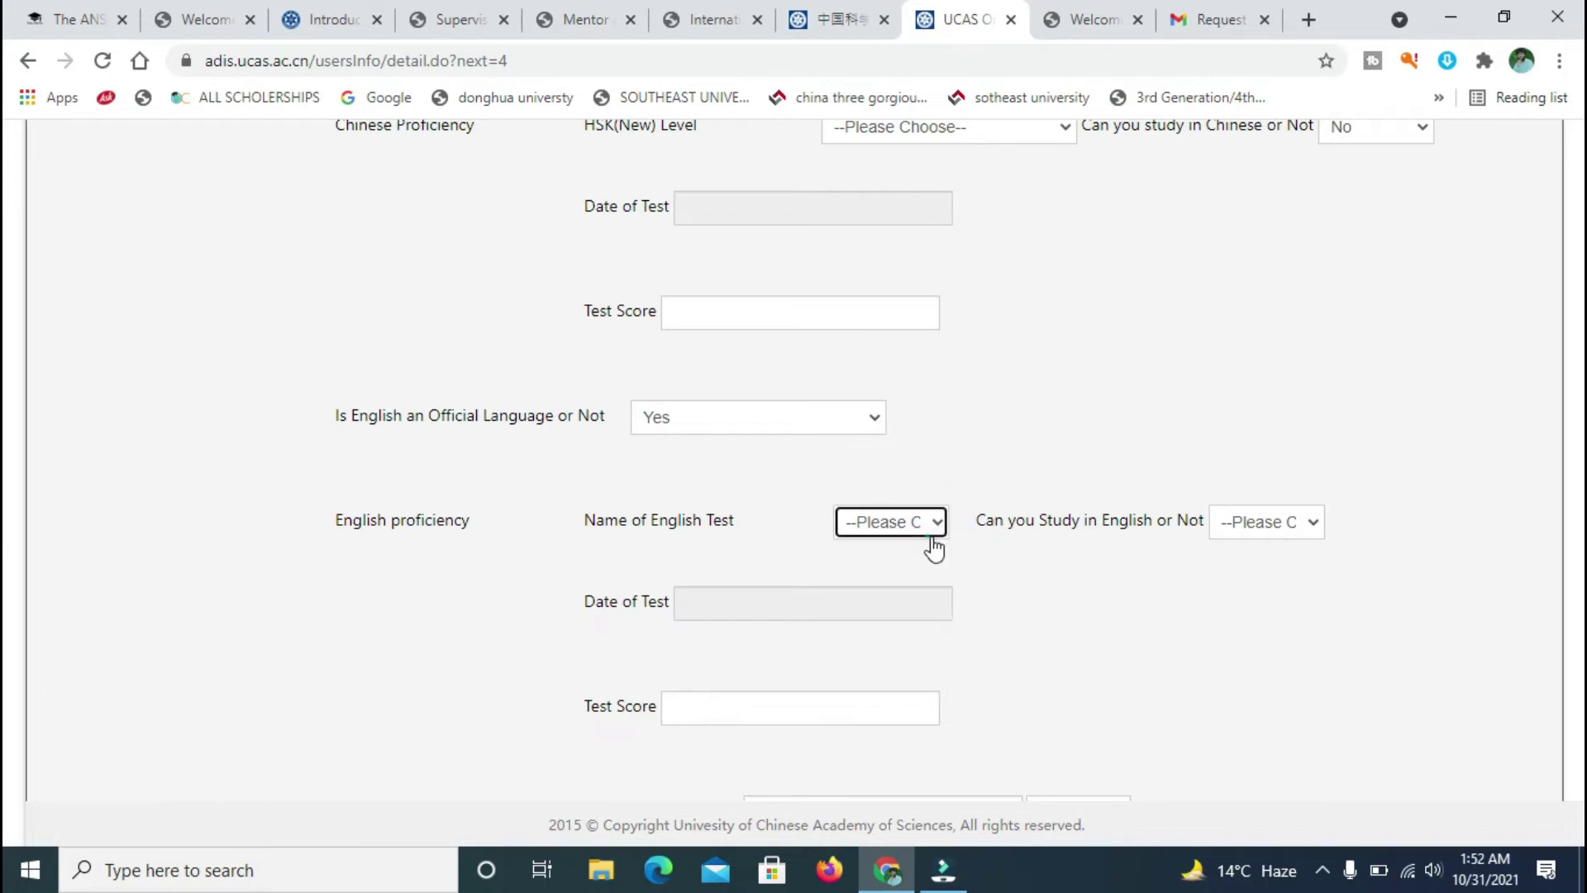
left_click(938, 522)
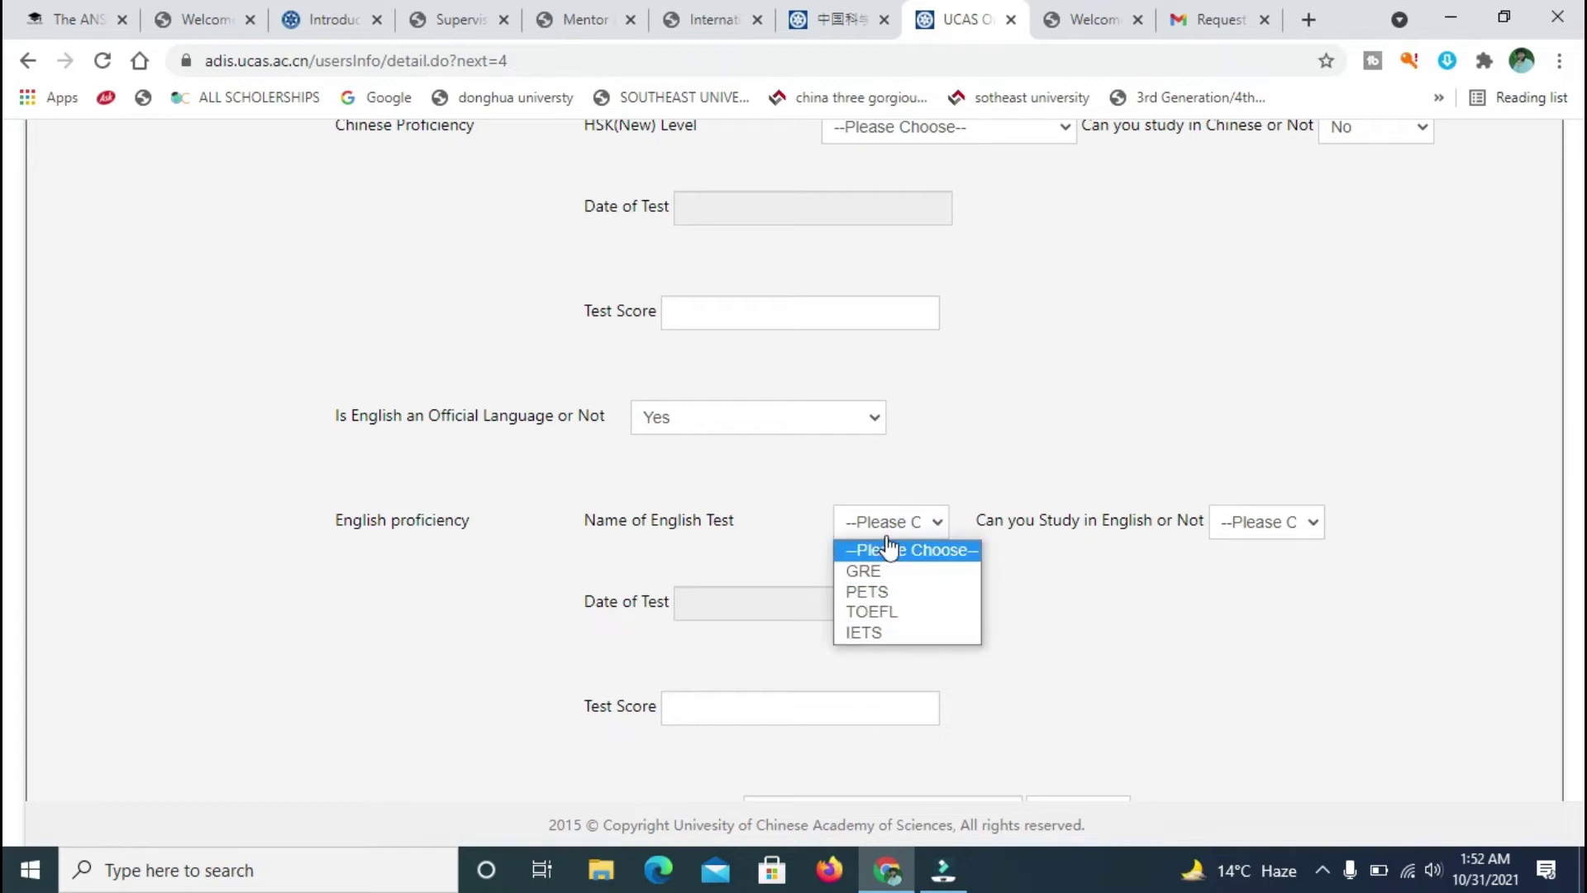
left_click(1215, 593)
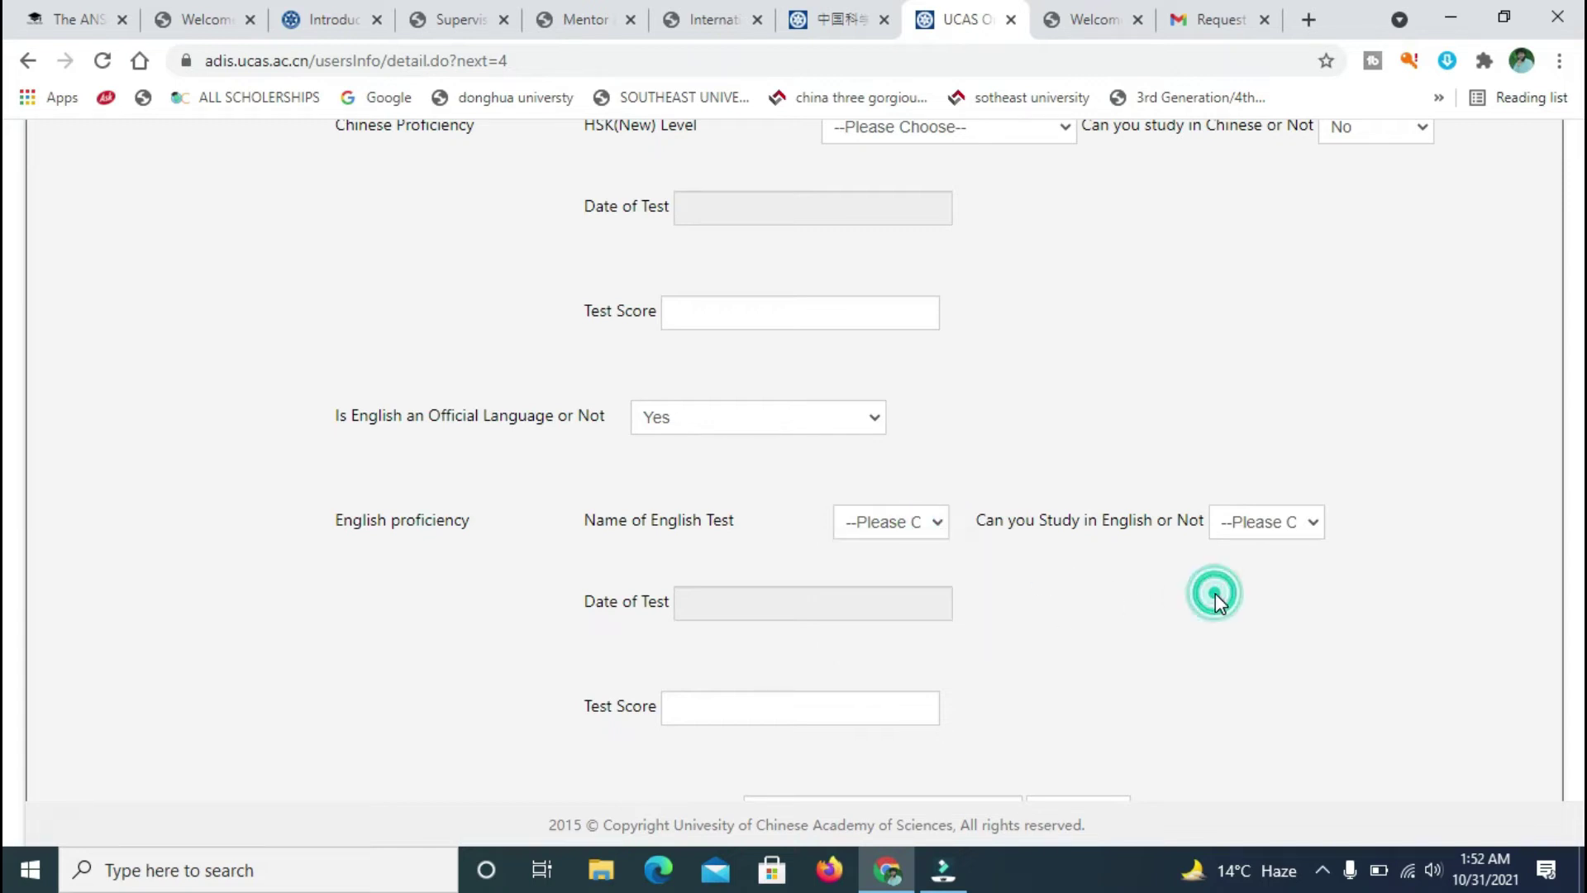
left_click(1295, 533)
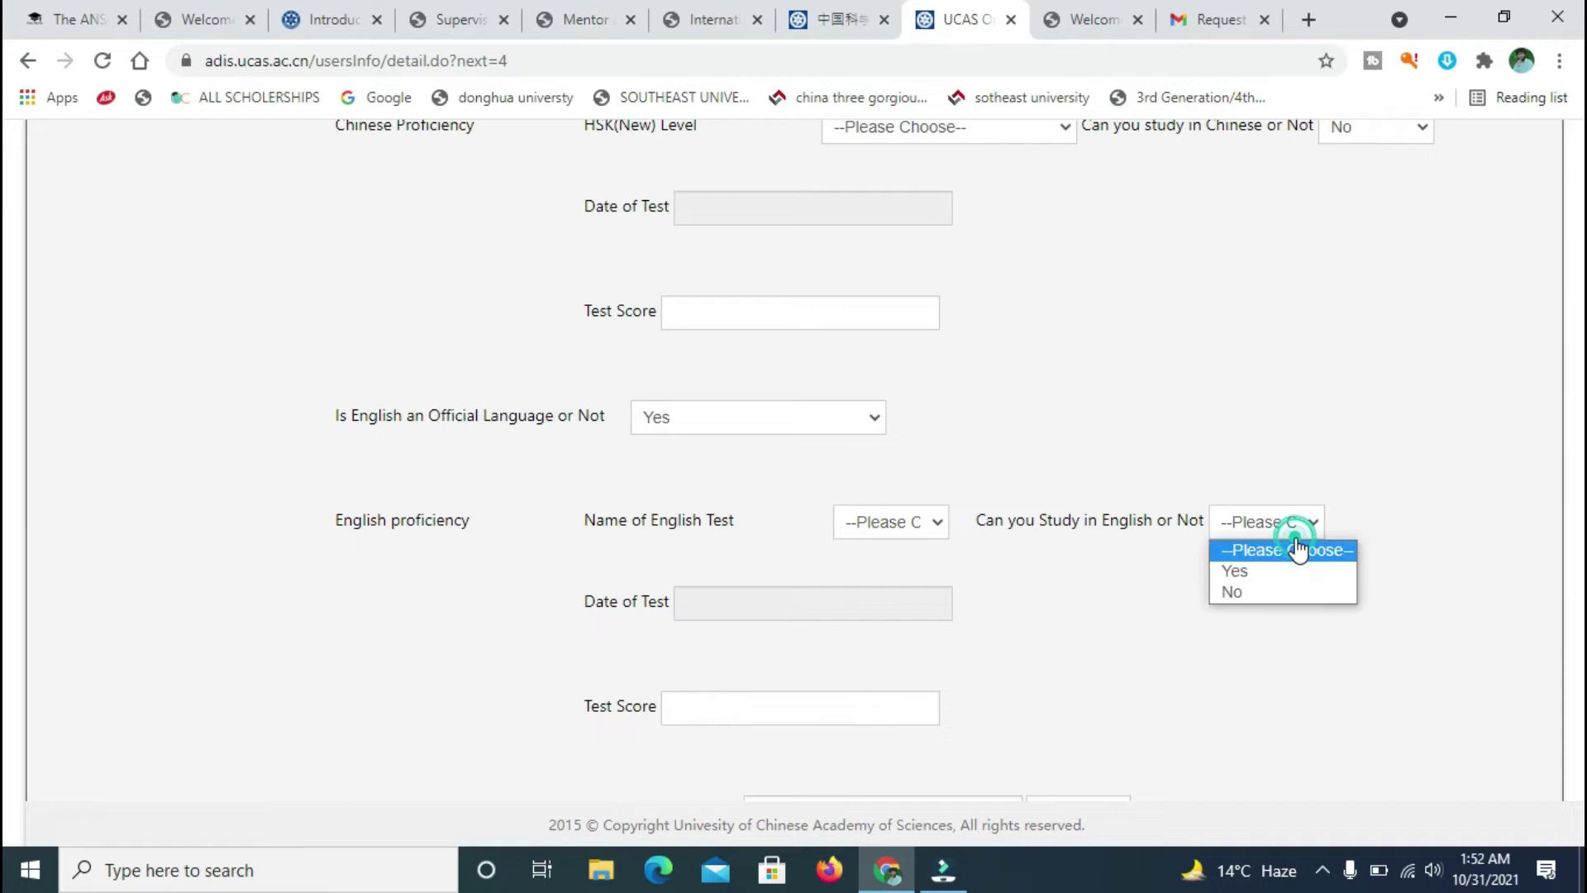
left_click(1257, 572)
left_click(855, 595)
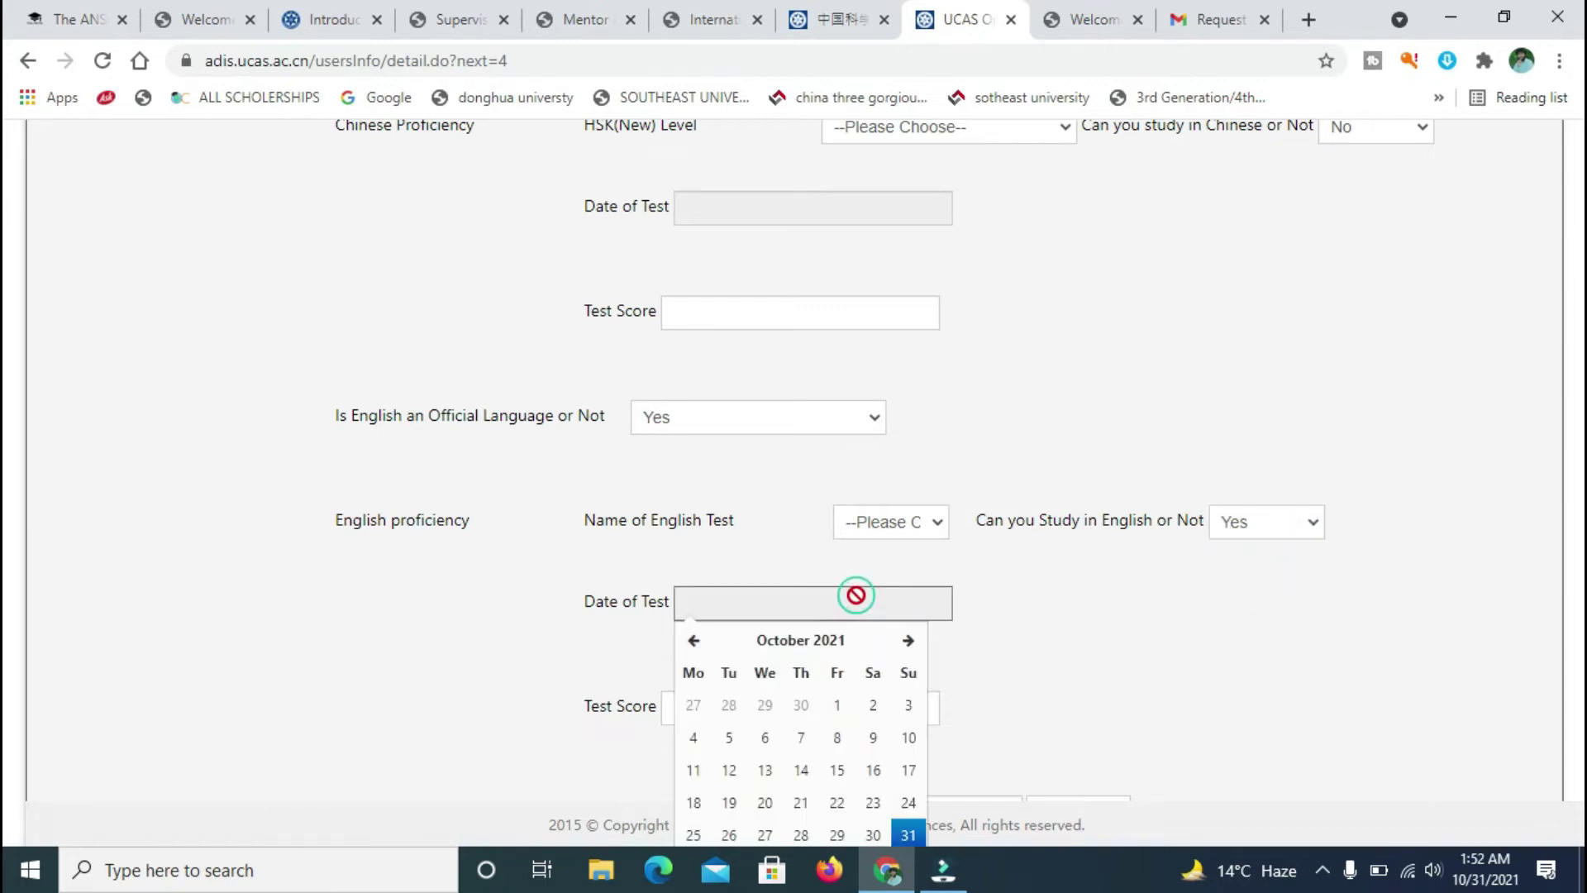
left_click(1553, 490)
scroll(4, 616, "down", 3)
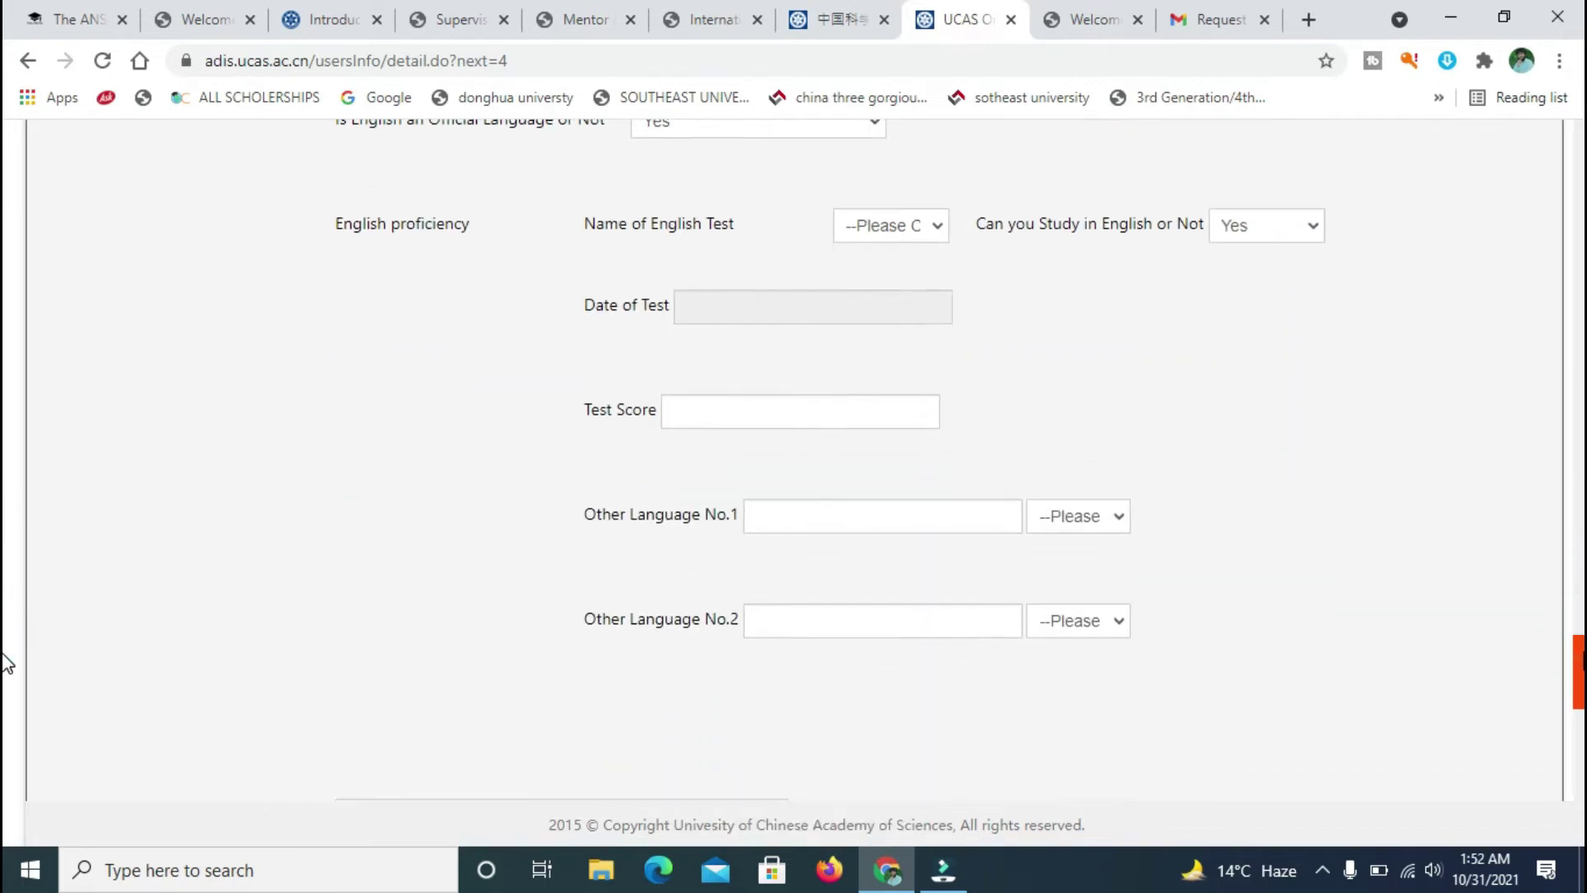
- Set Other Language No.1 to Fluent, remove its stray 'e', and move to Specialty/Hobby
left_click(1034, 520)
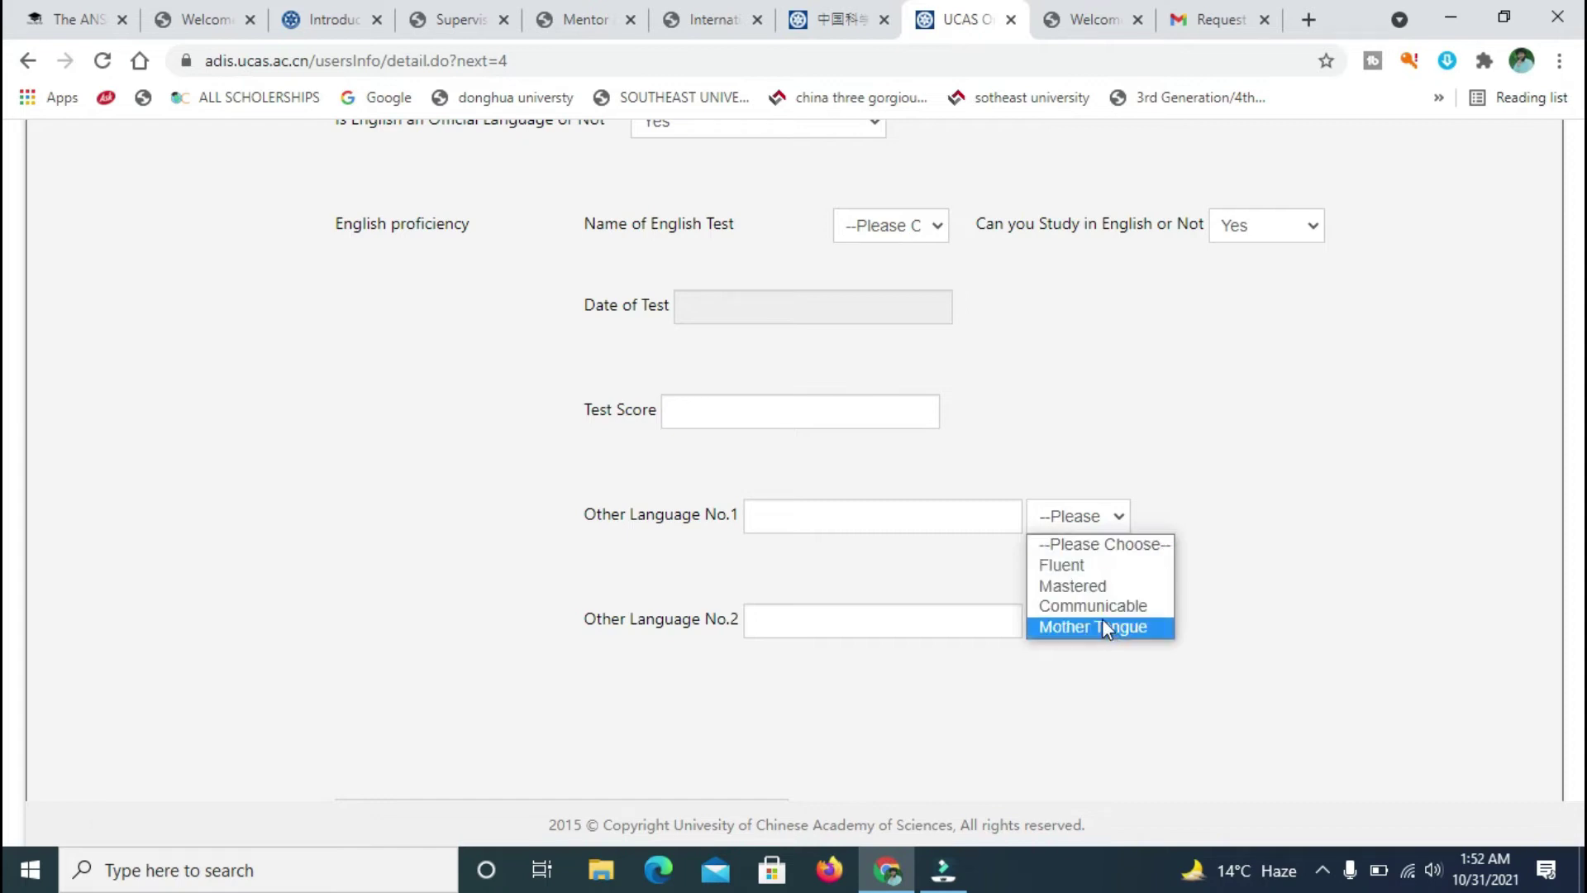
left_click(1058, 557)
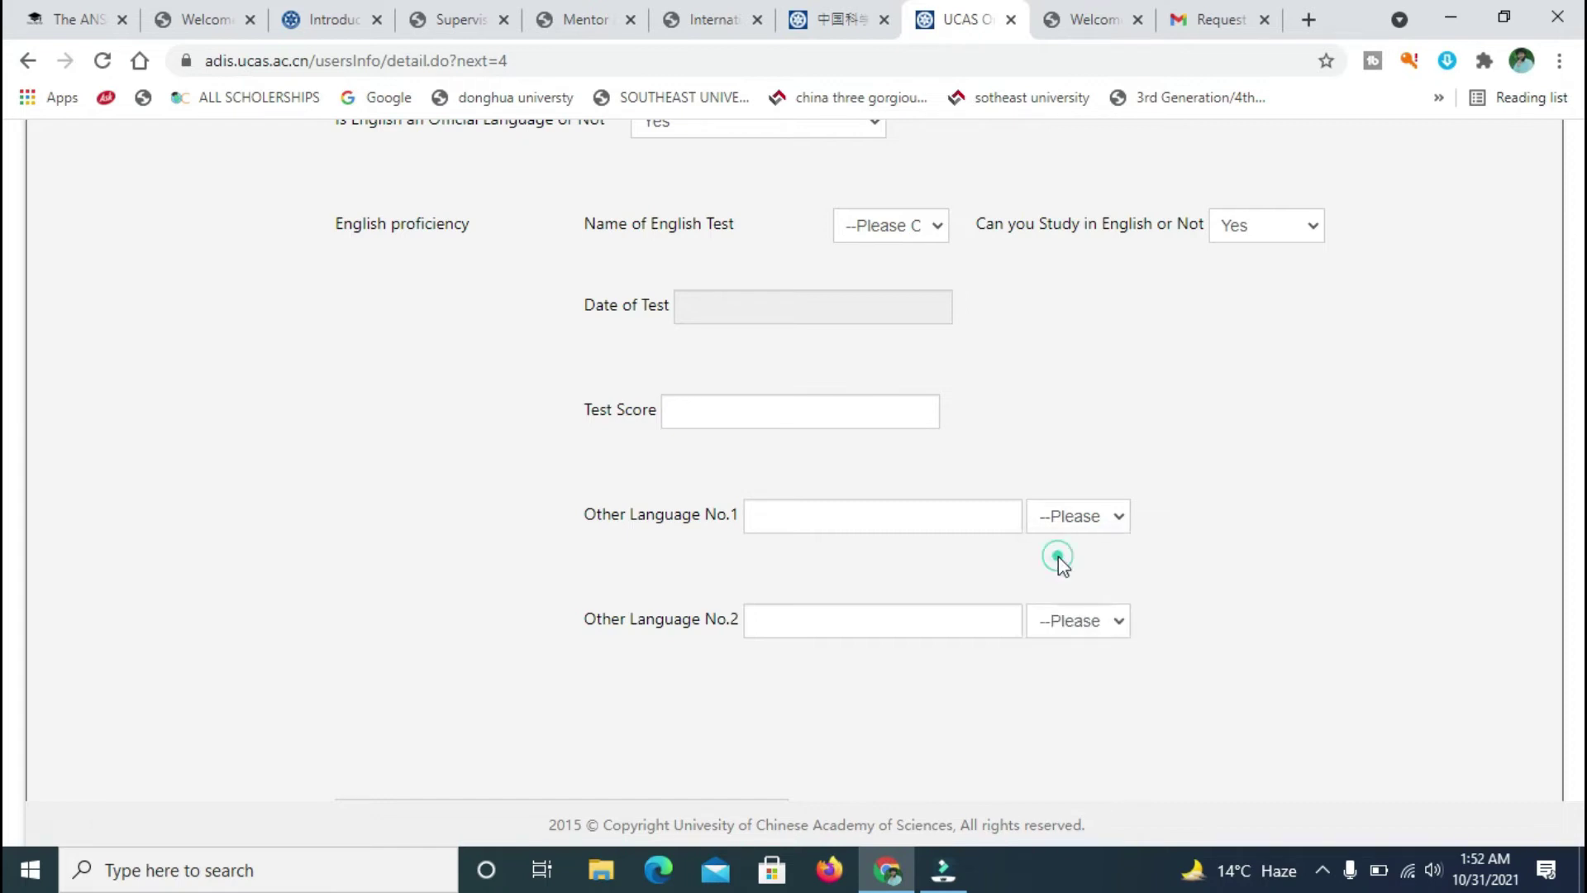
left_click(868, 504)
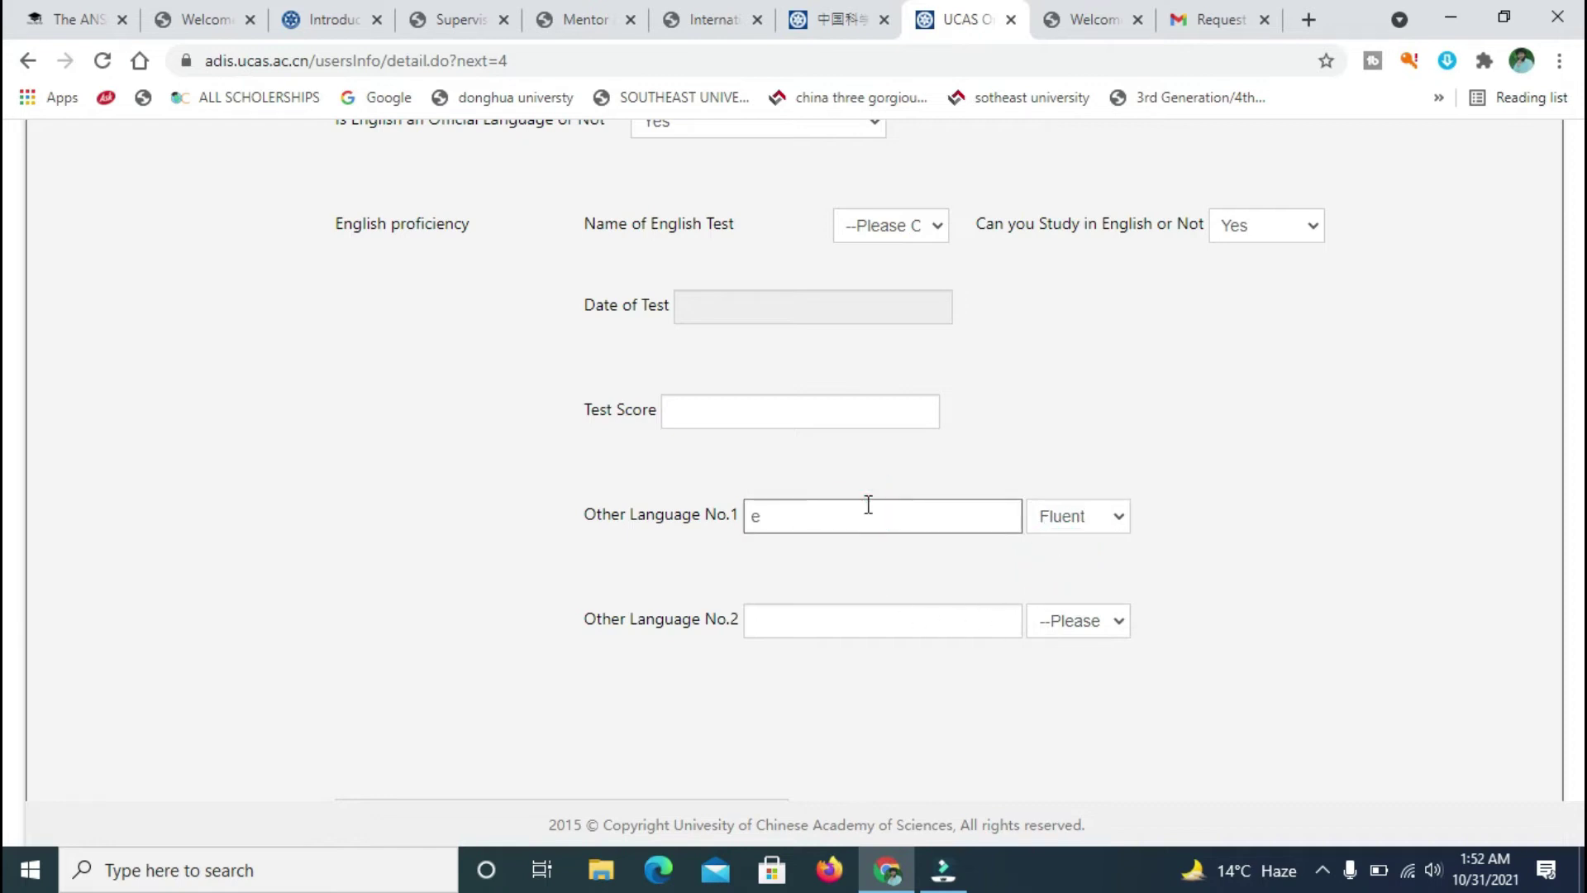
left_click(858, 612)
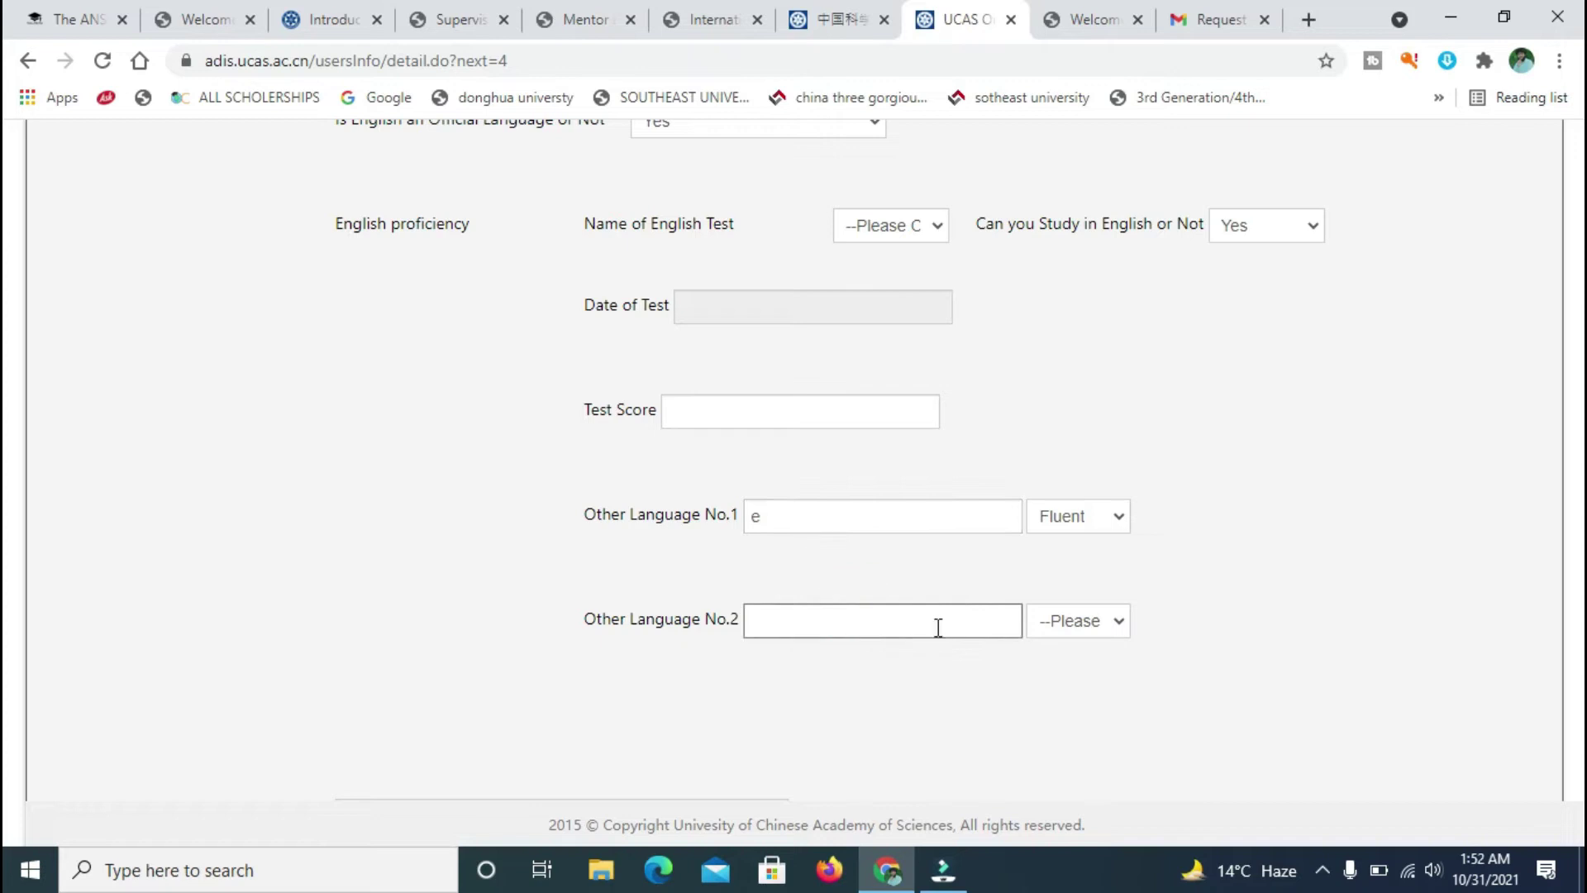
left_click(814, 610)
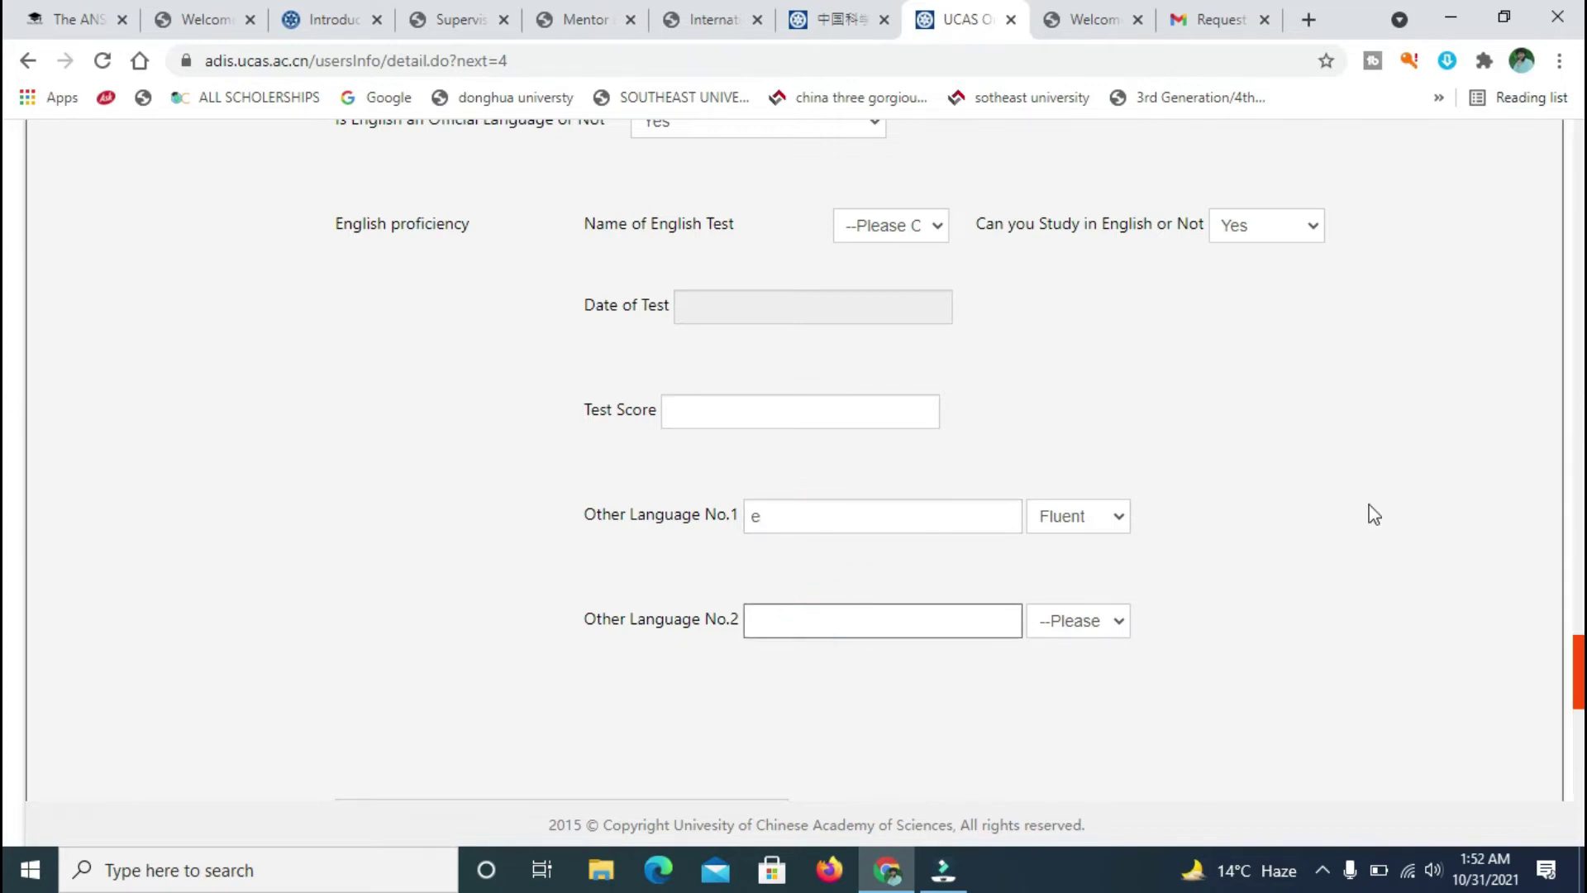
left_click(870, 513)
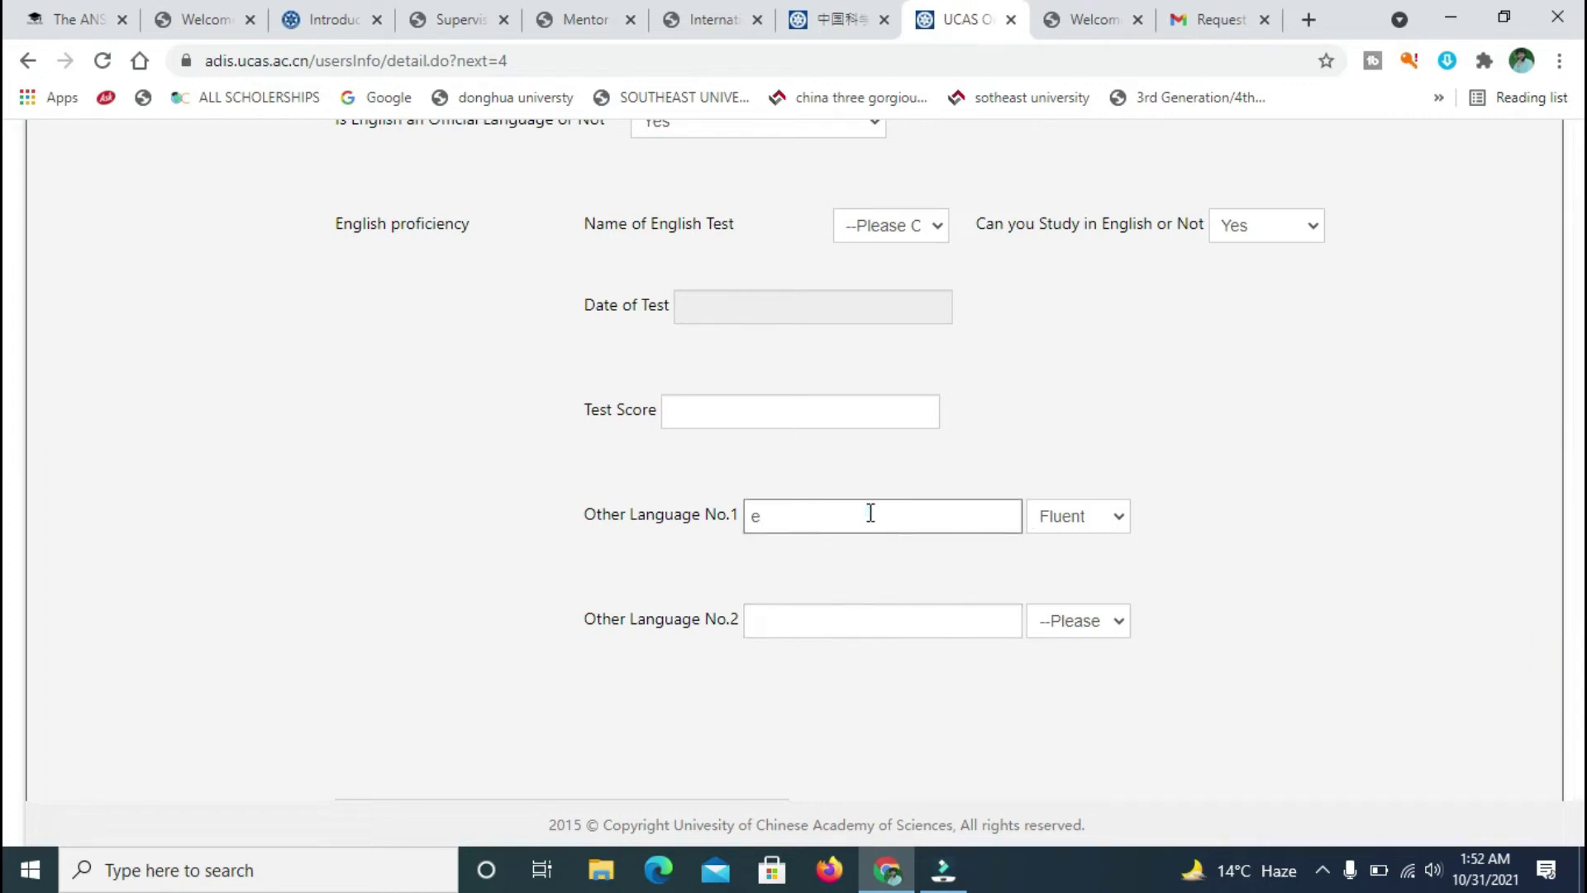
scroll(4, 686, "down", 5)
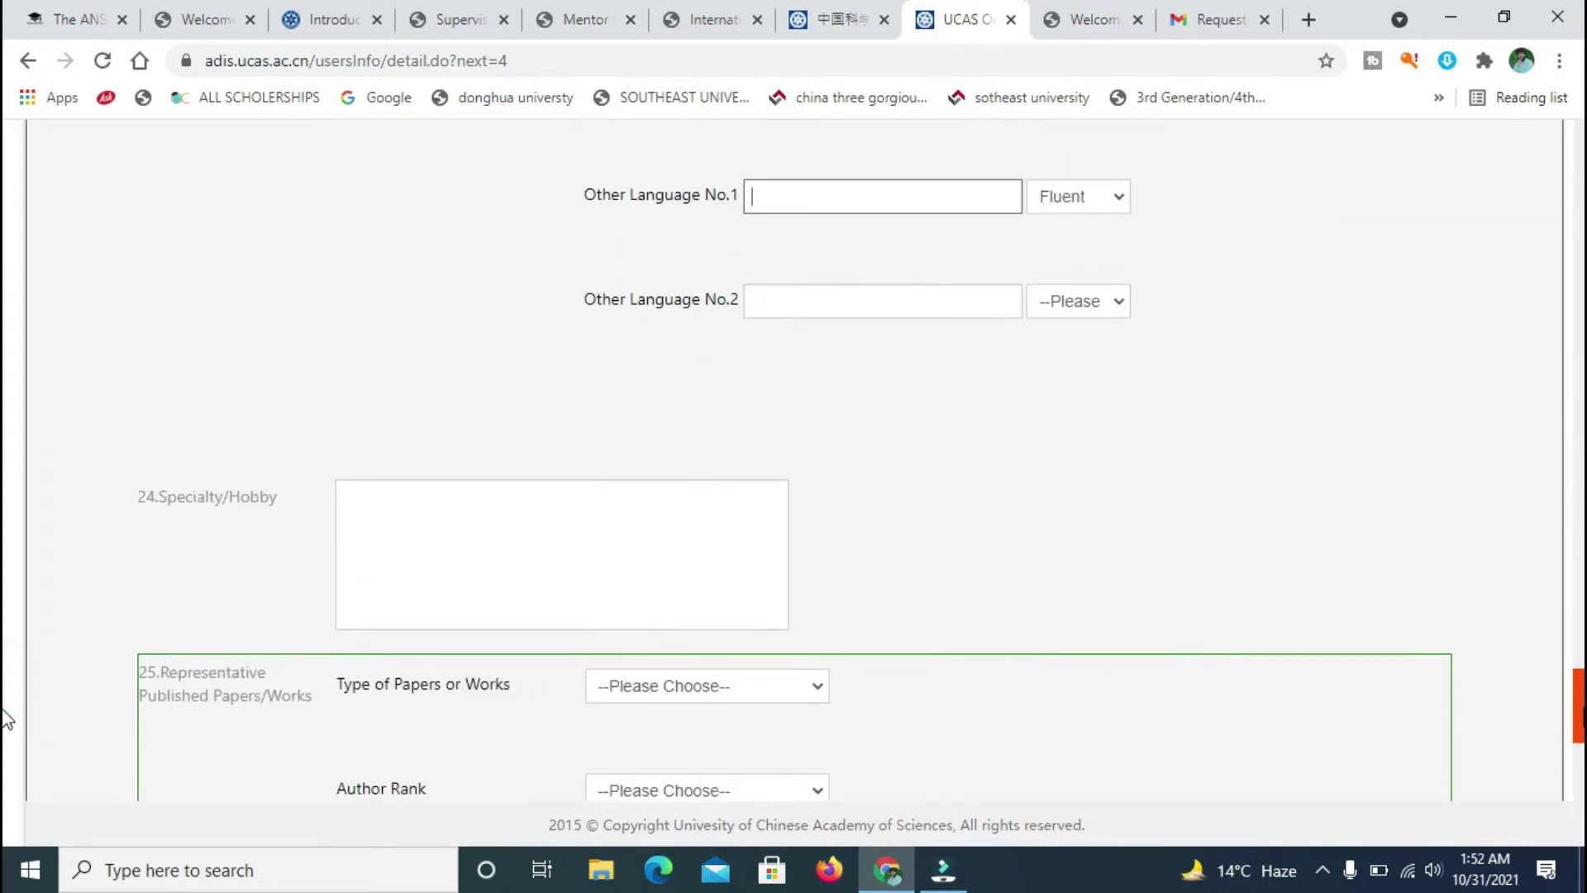
left_click(661, 353)
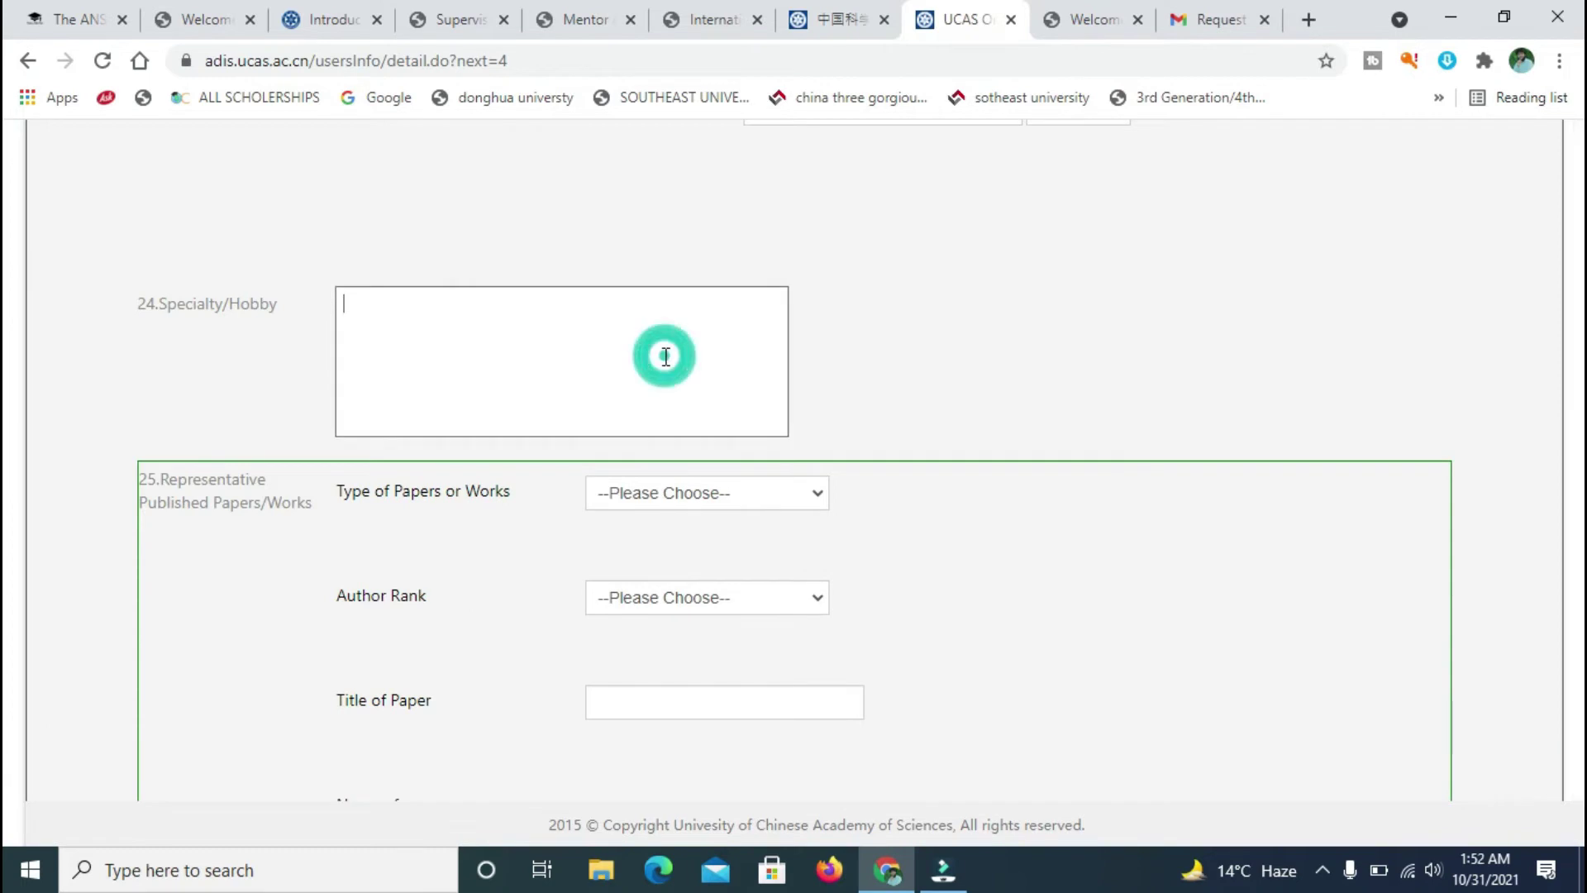
scroll(4, 769, "down", 1)
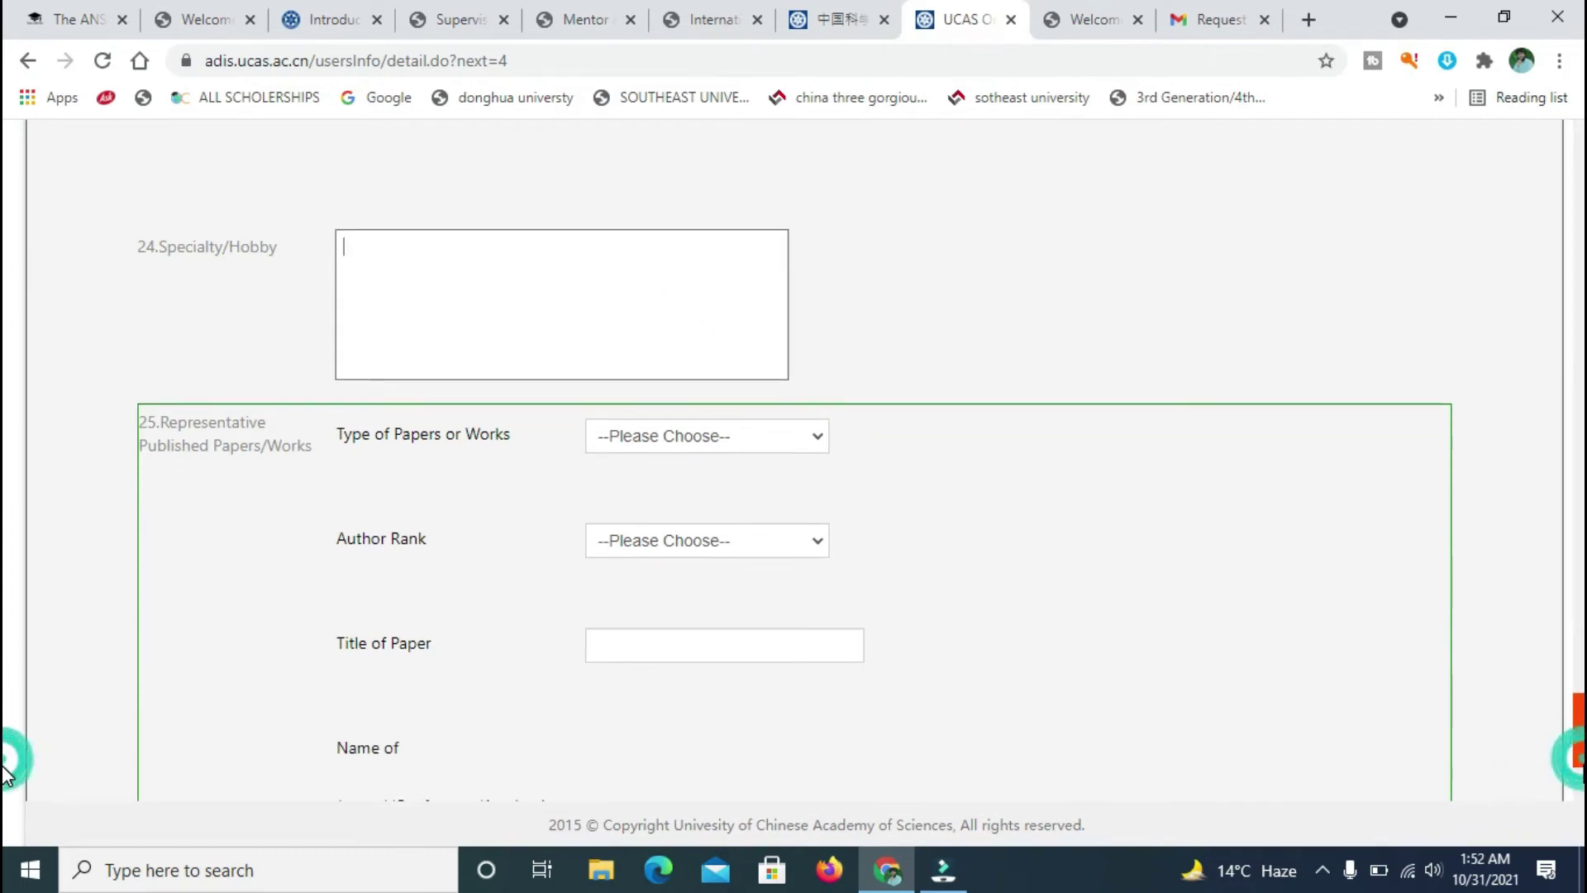
left_click(630, 283)
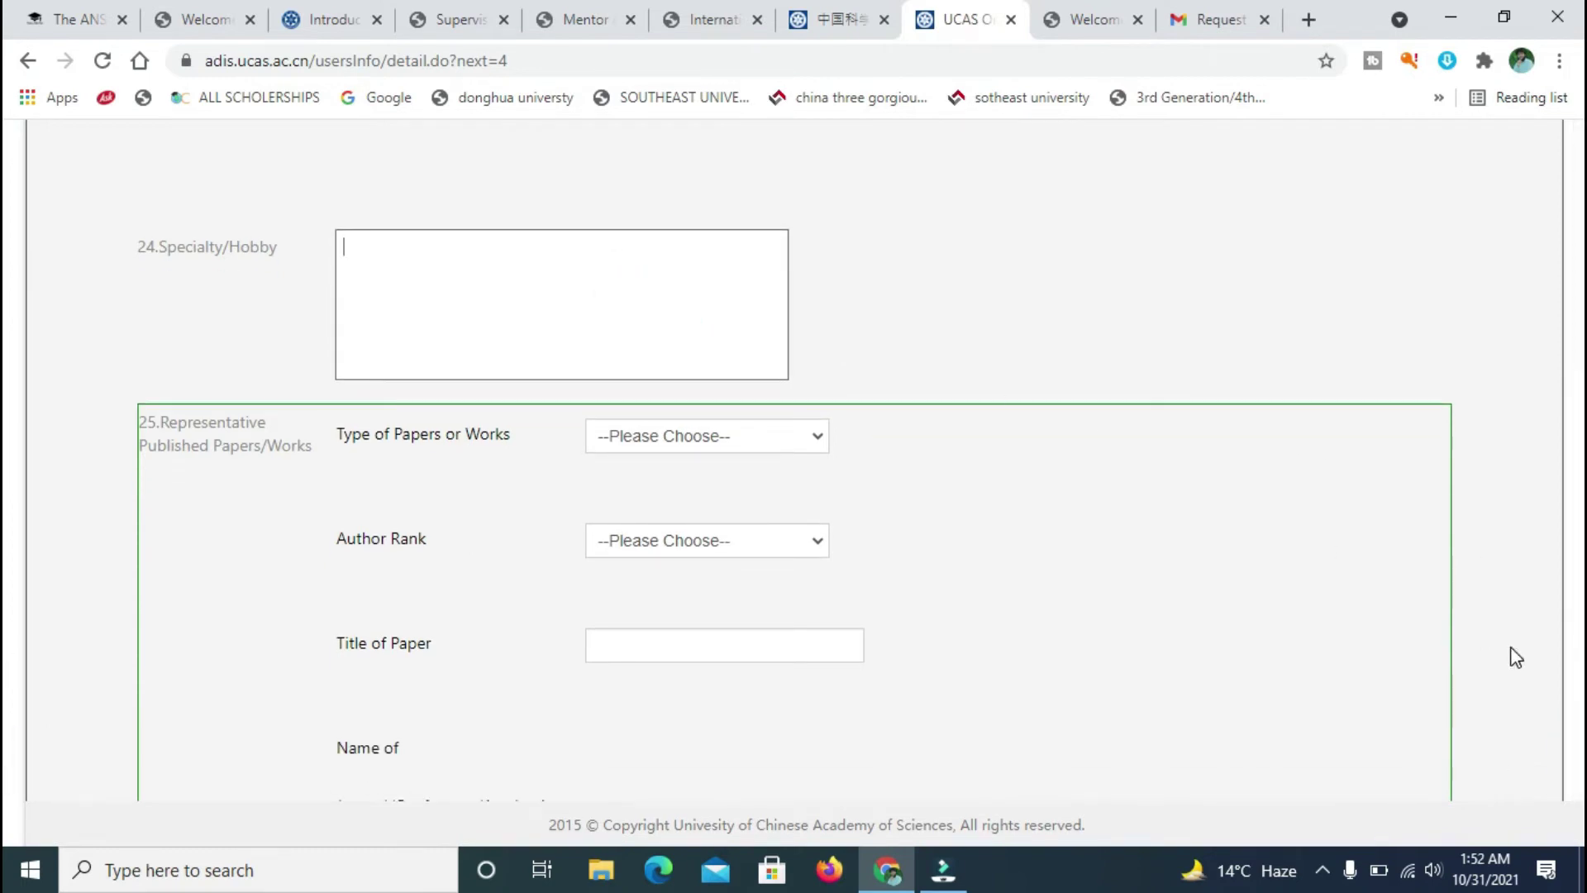
scroll(4, 709, "down", 1)
left_click(1328, 620)
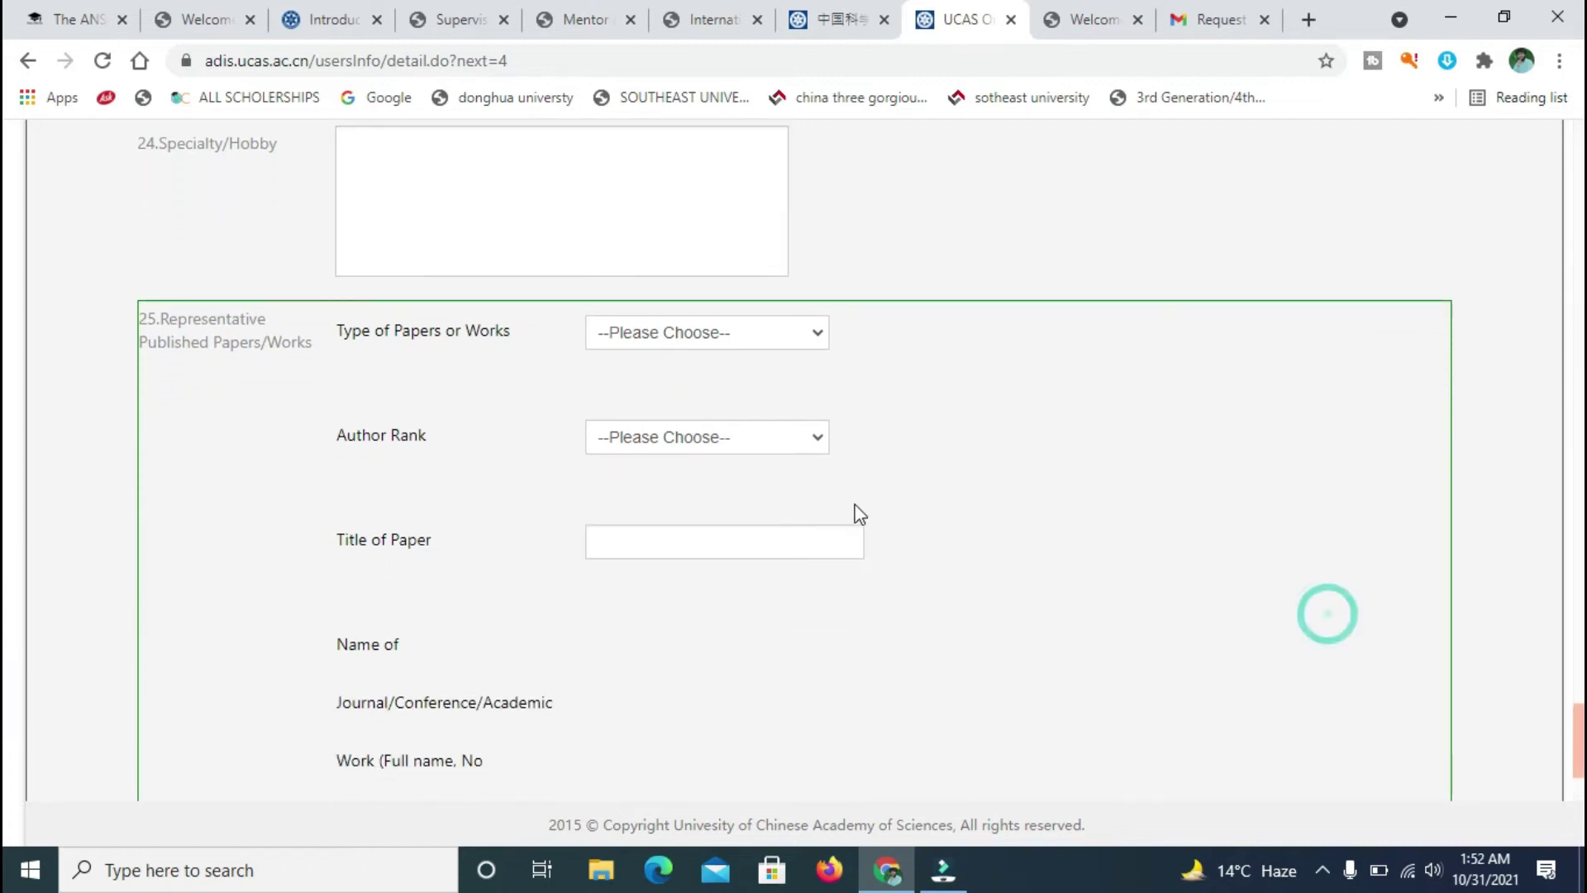
left_click(798, 335)
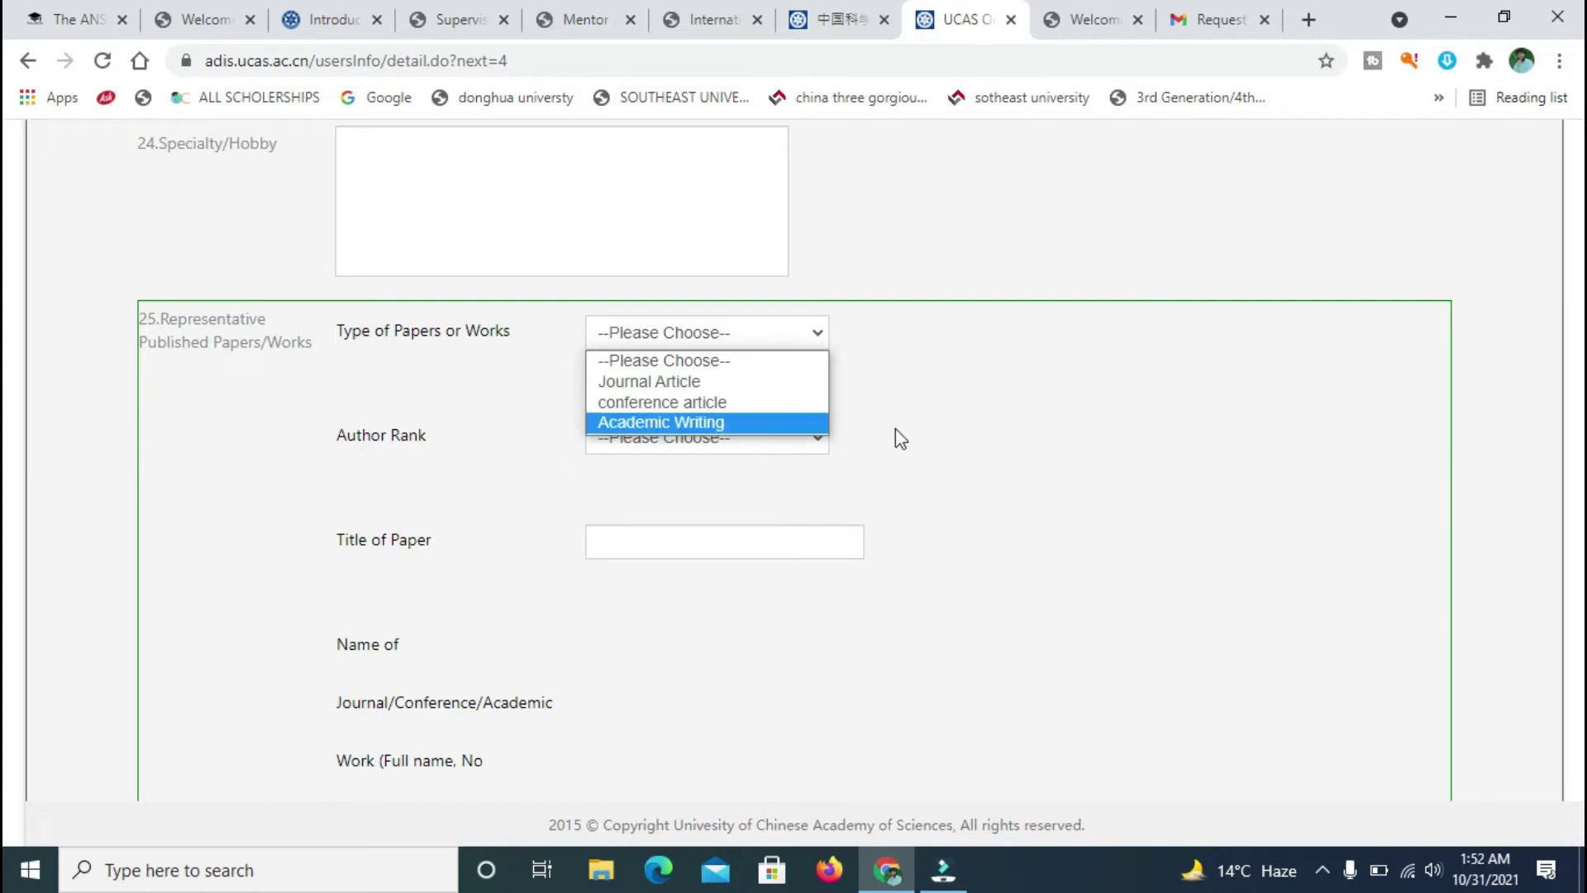
key("Up")
key("Up")
key("Up")
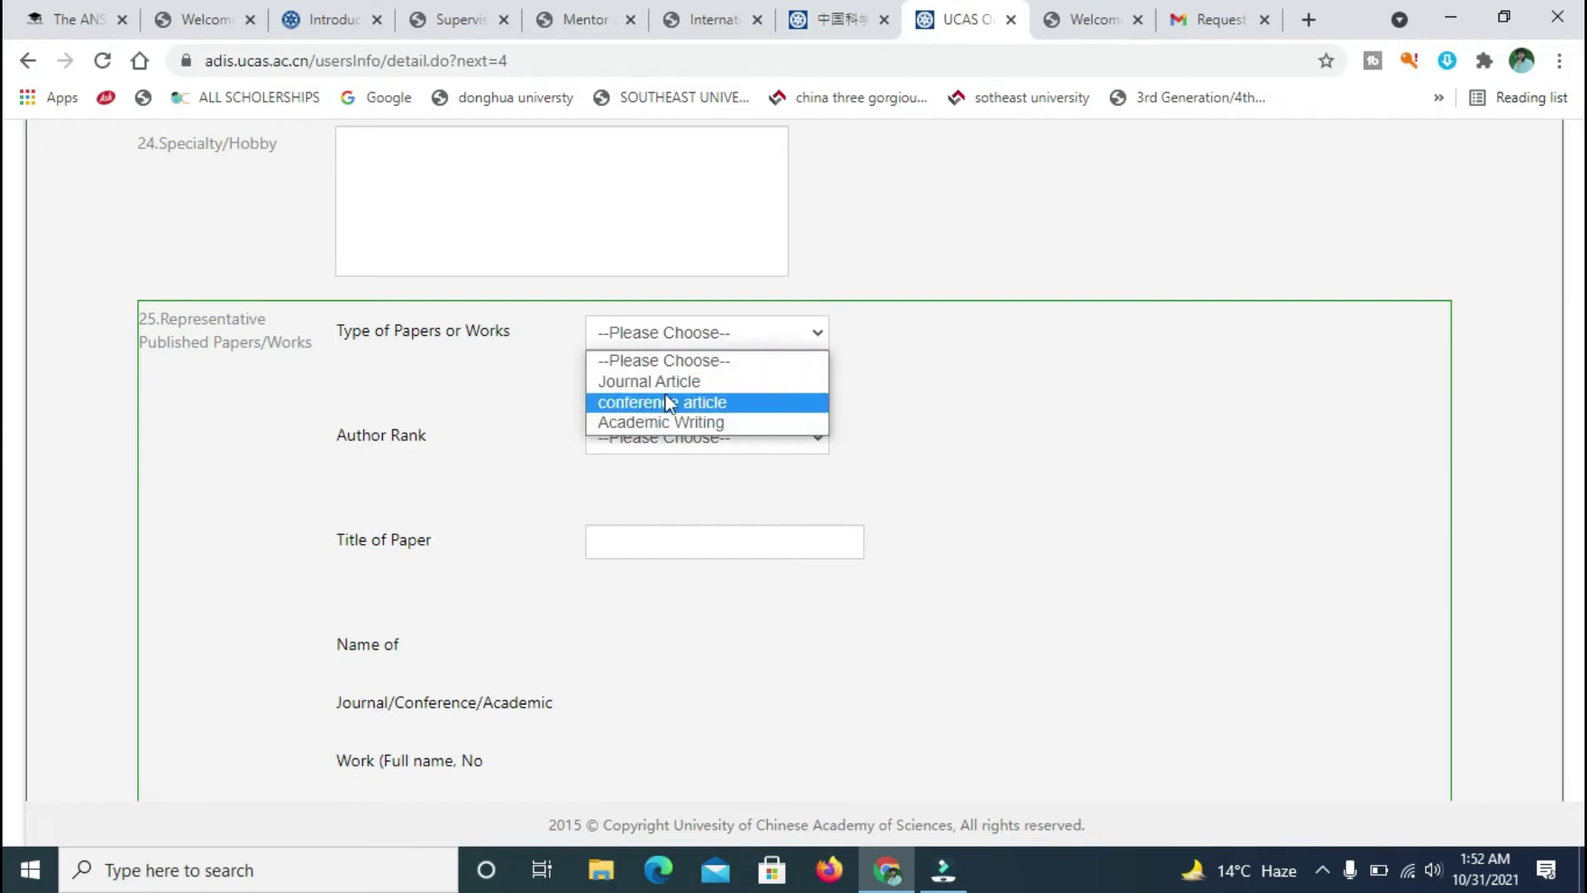
left_click(1027, 362)
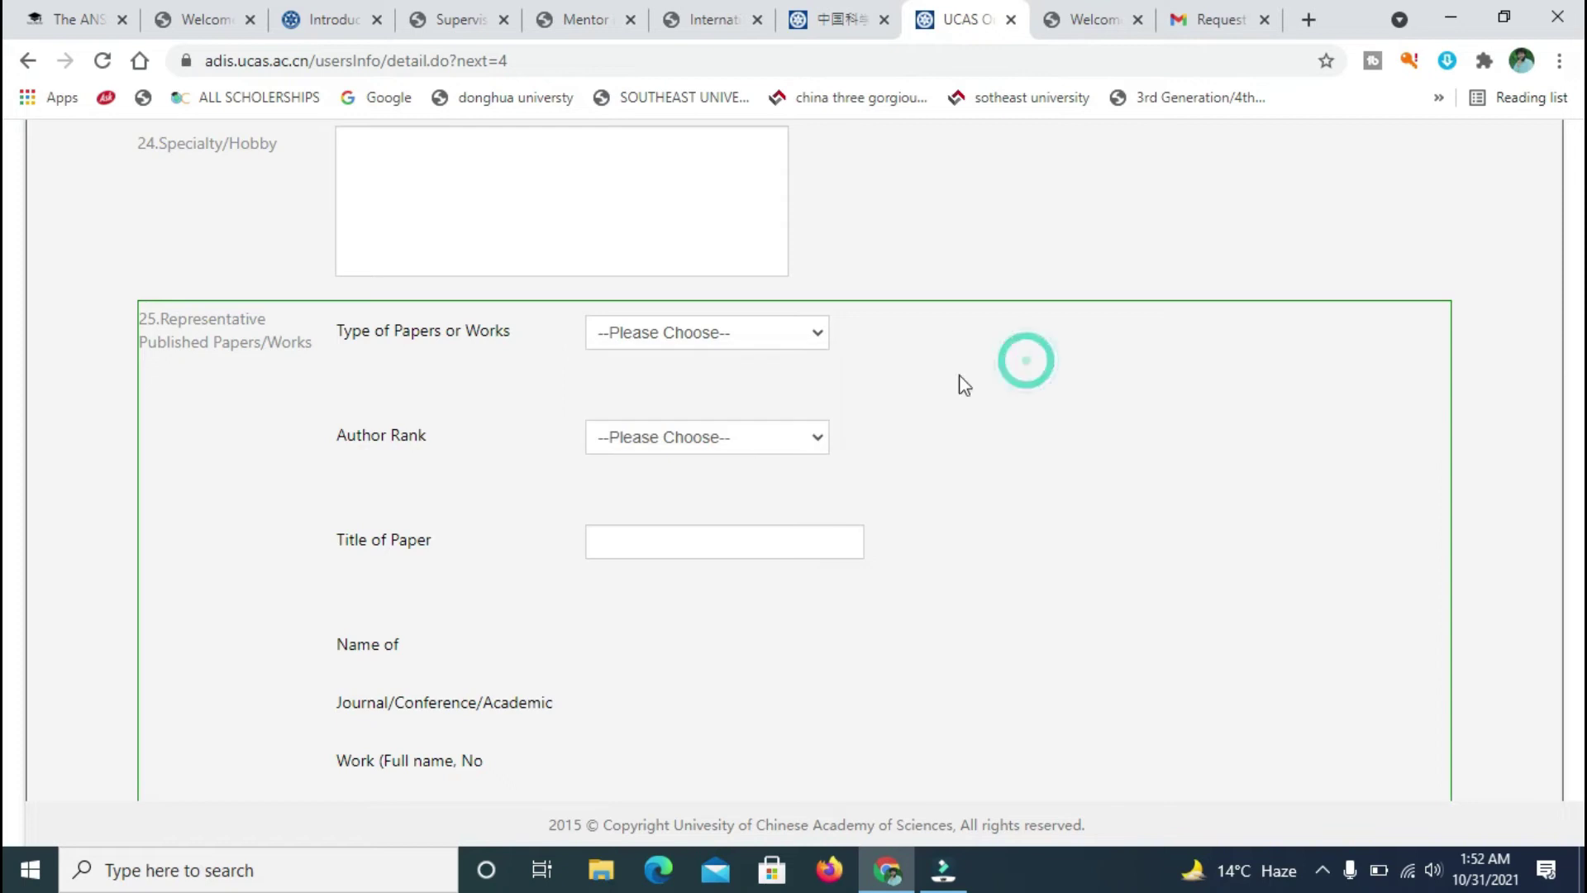
left_click(816, 439)
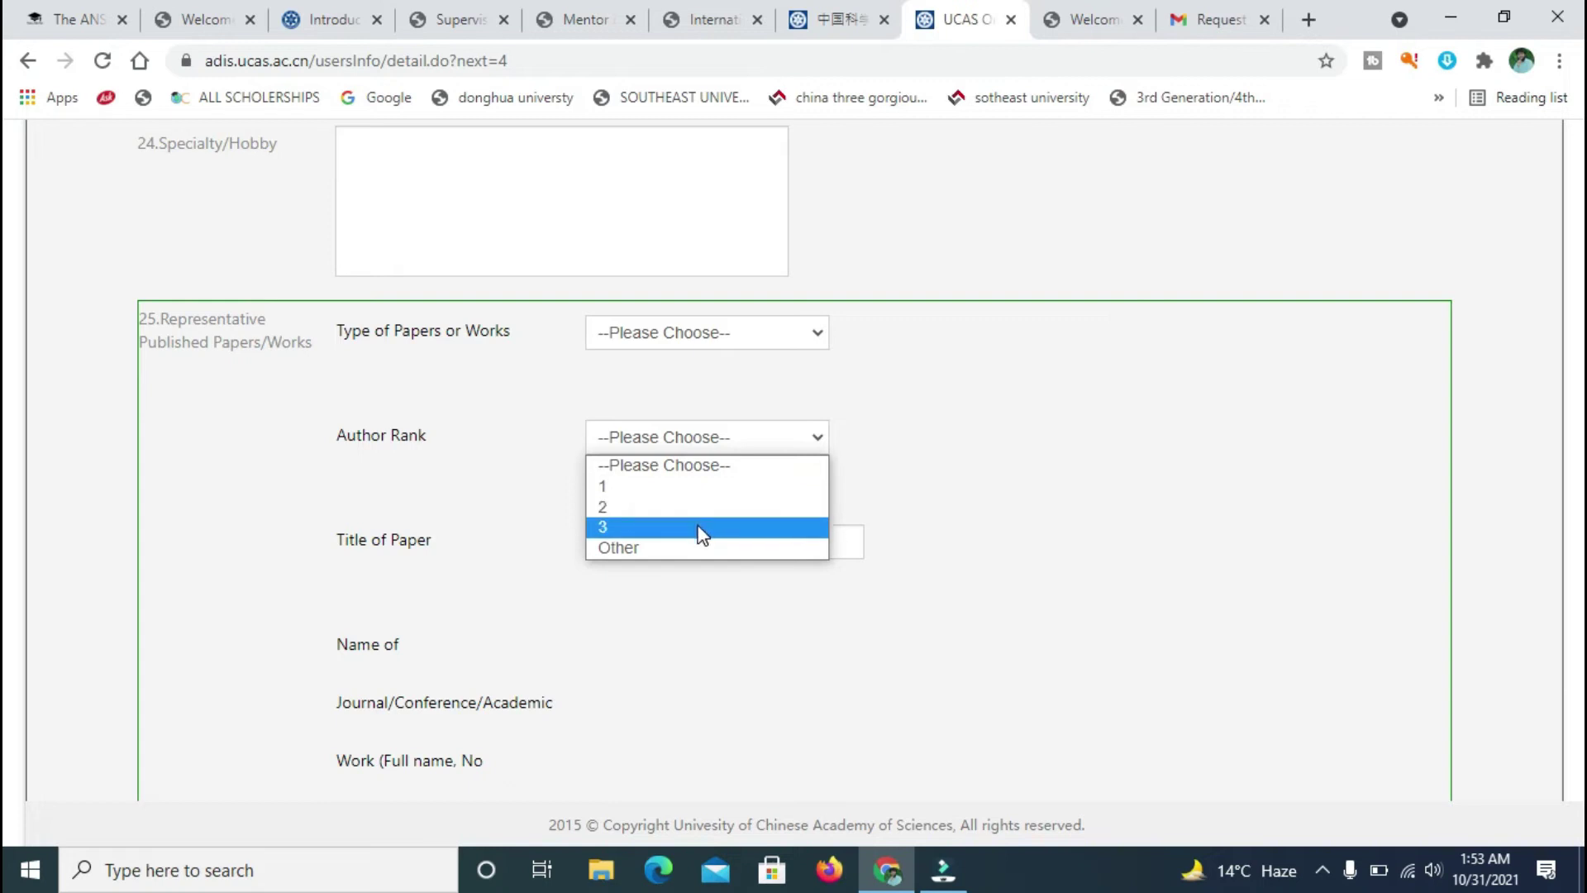
left_click(1058, 512)
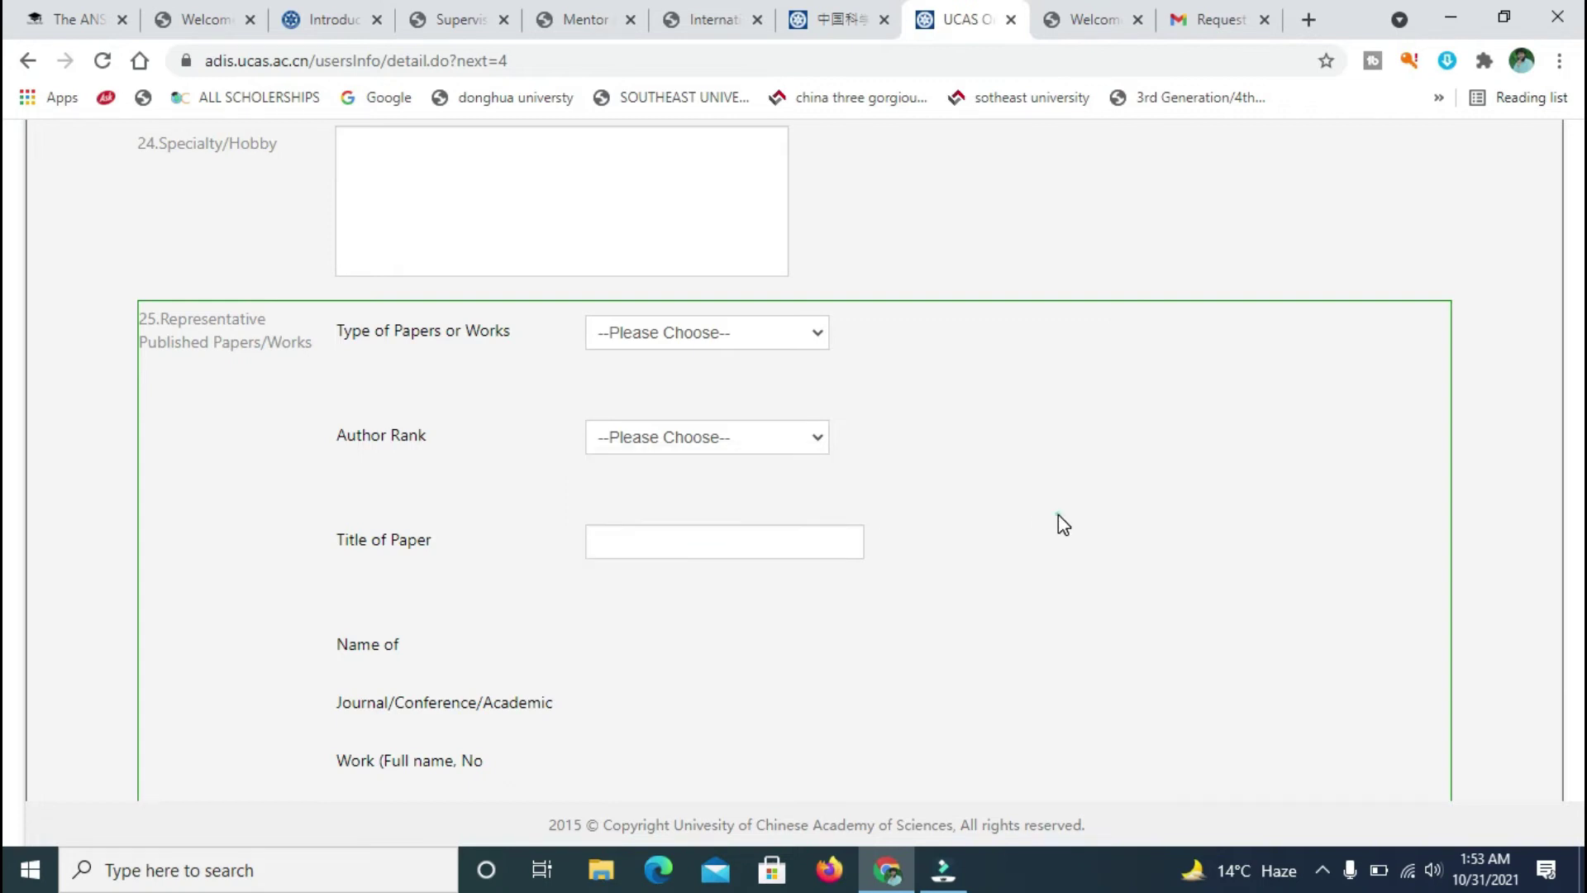
scroll(4, 723, "down", 2)
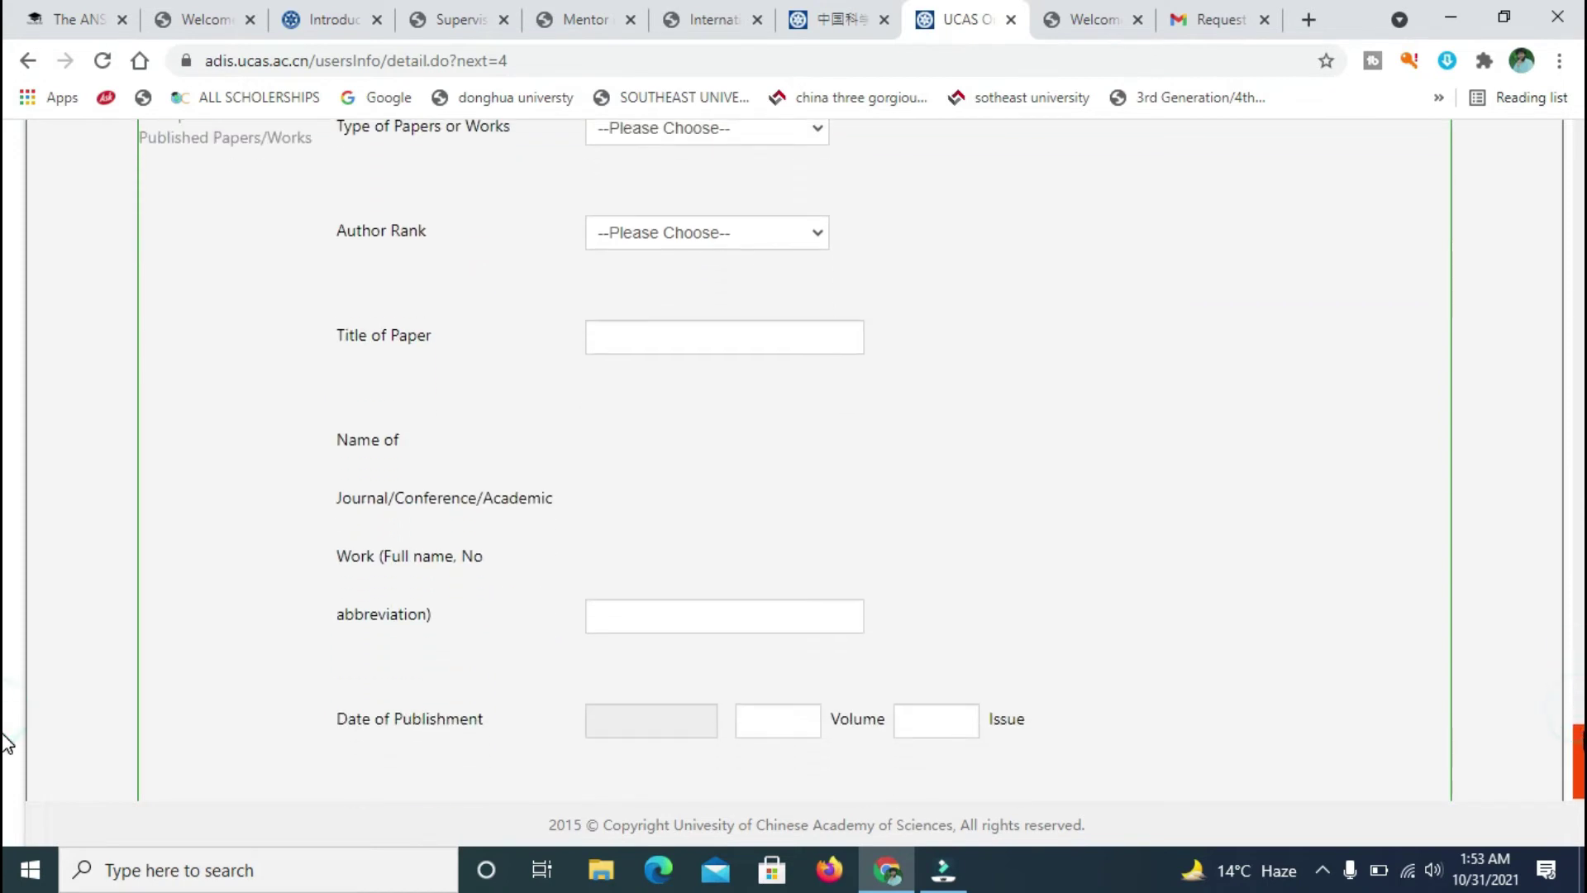
left_click(723, 601)
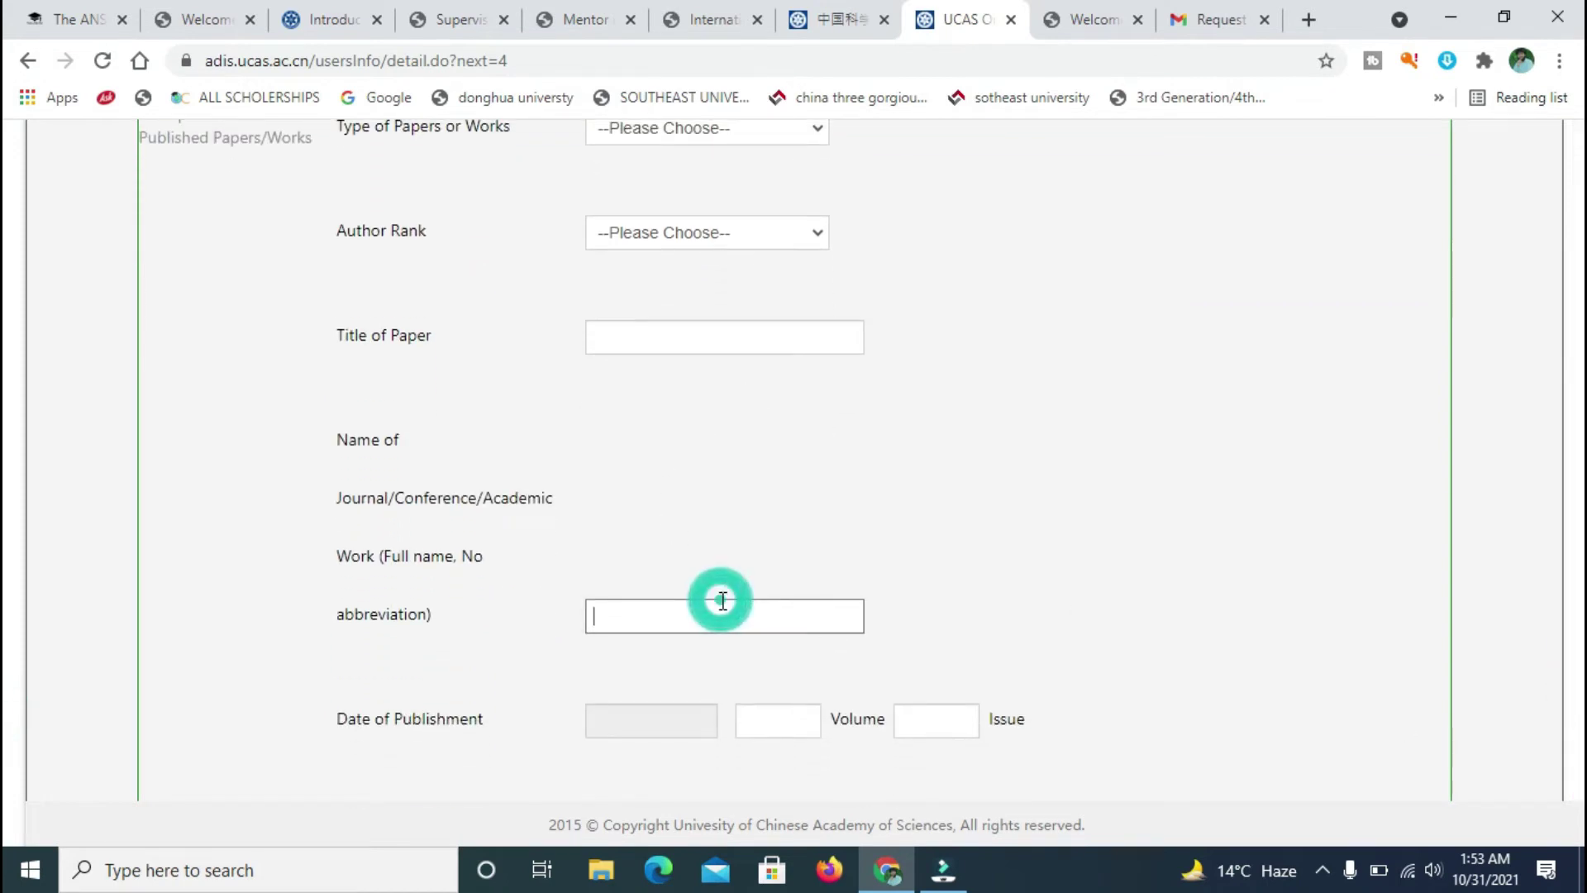
left_click(5, 727)
scroll(5, 744, "down", 5)
scroll(921, 301, "up", 9)
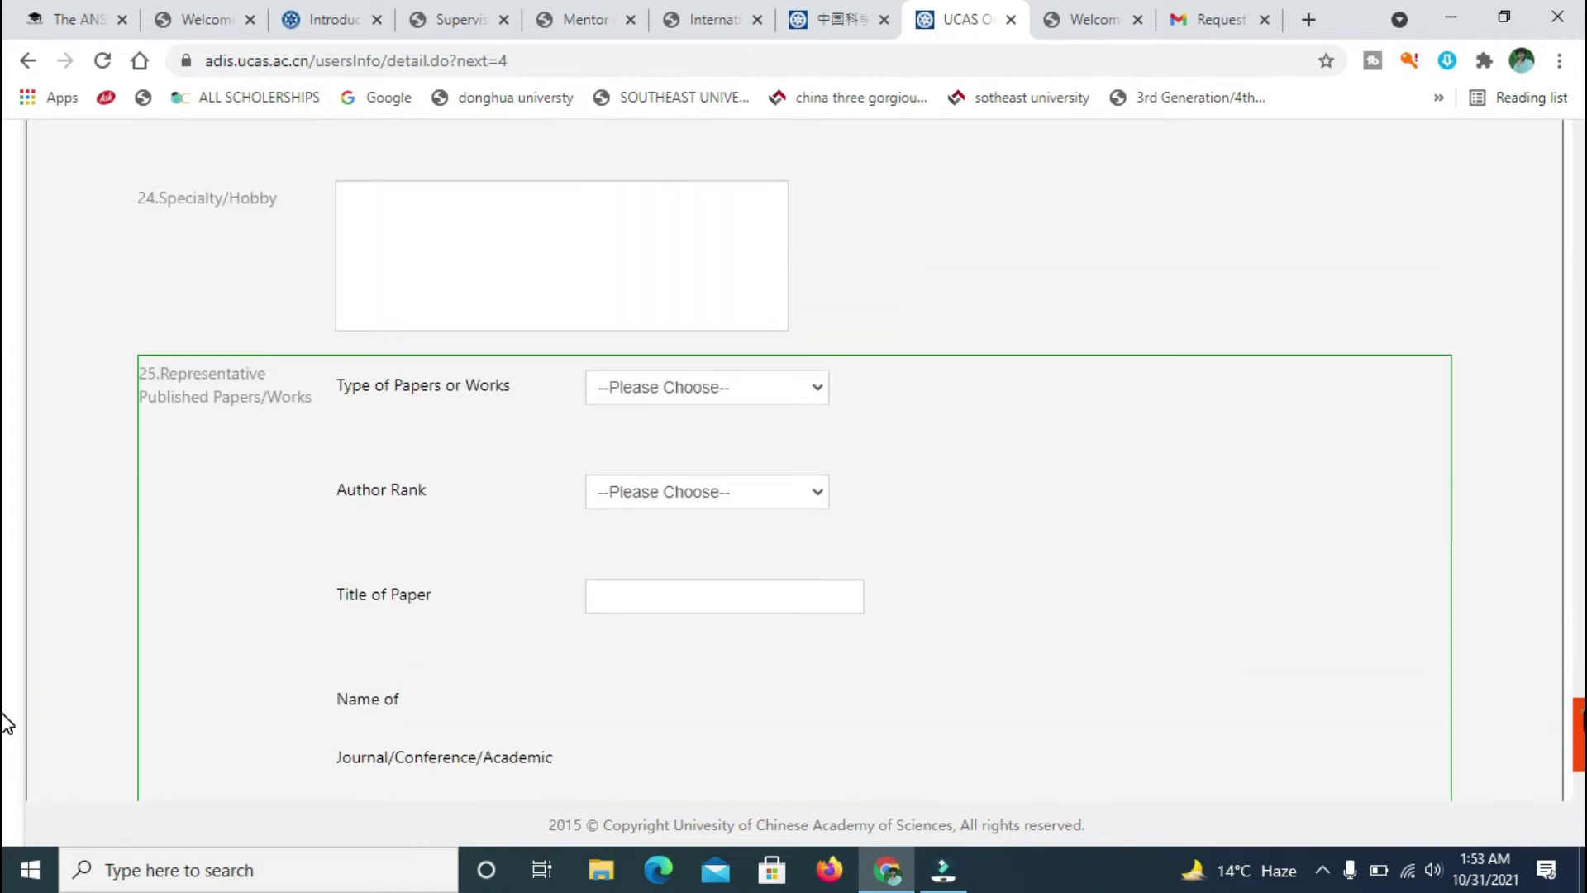
scroll(7, 724, "down", 9)
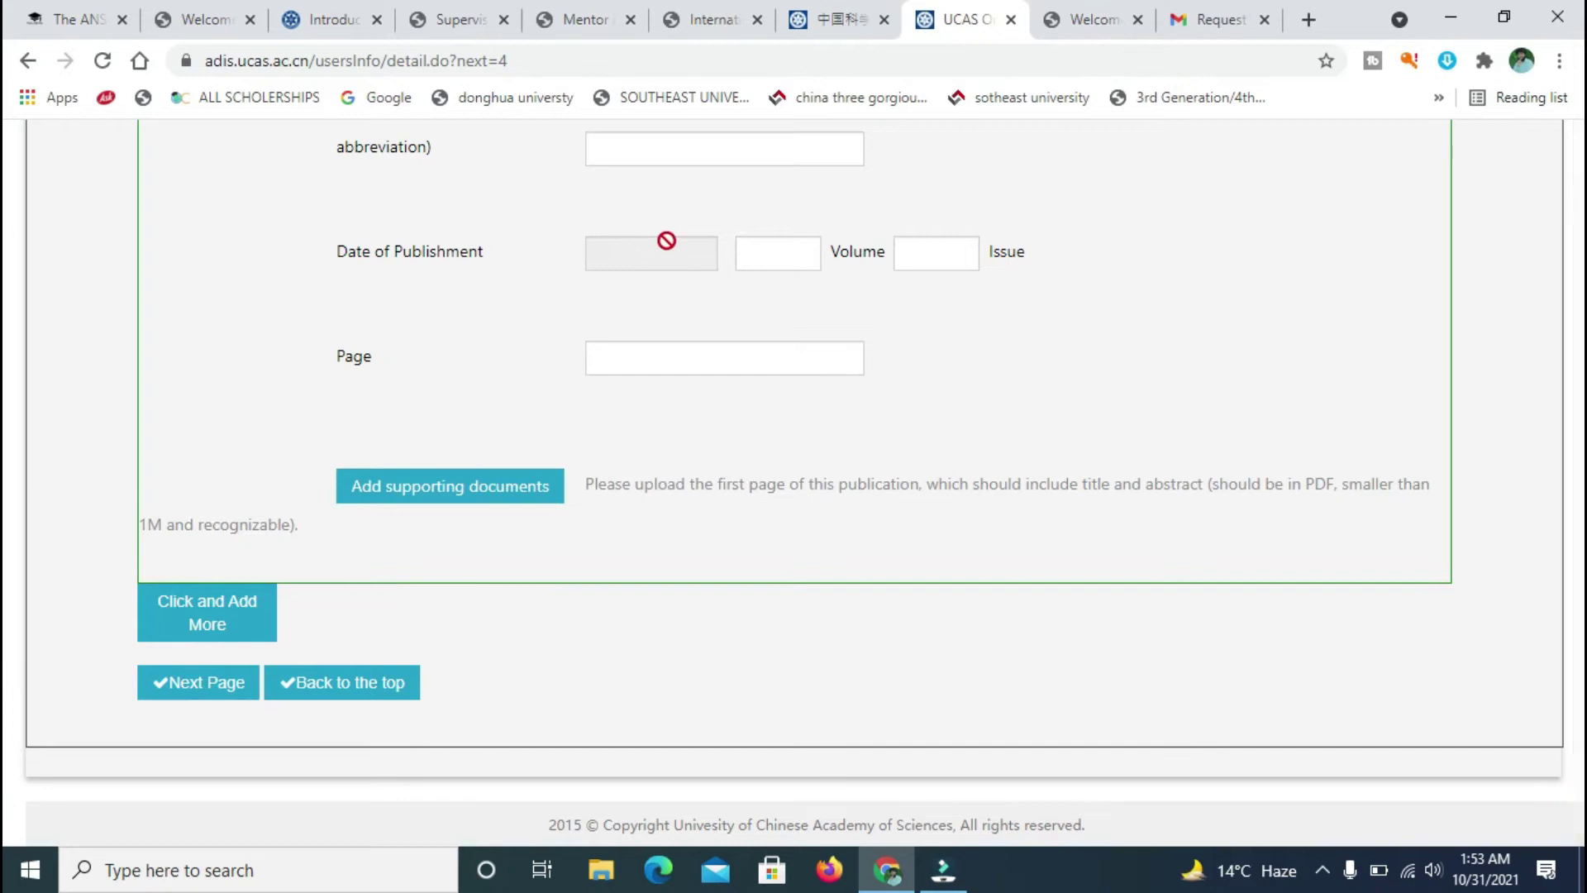
left_click(804, 256)
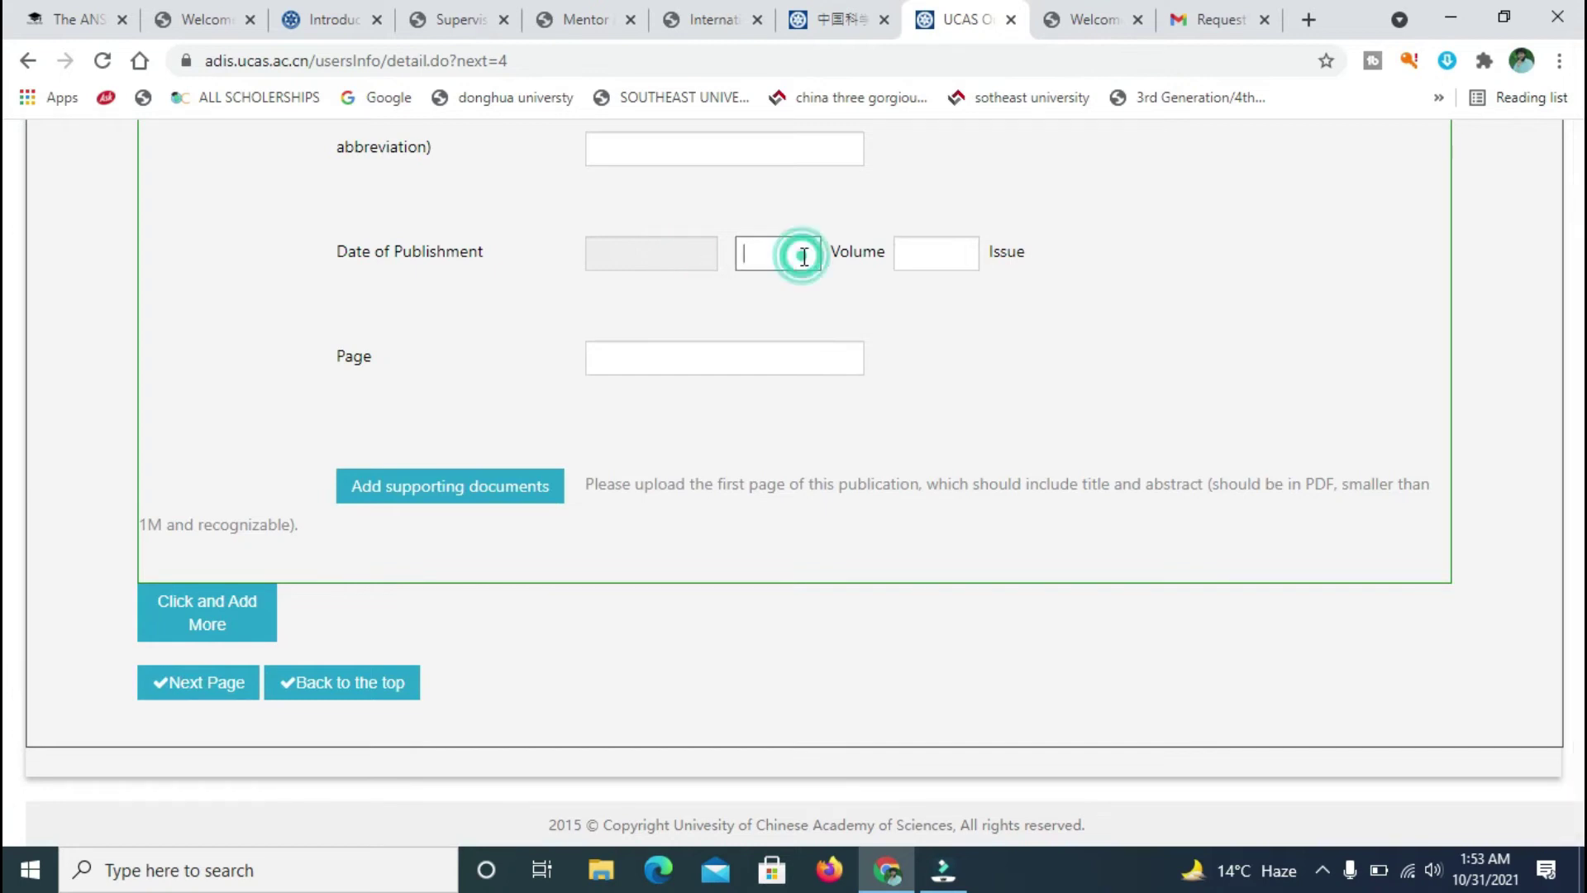
left_click(970, 256)
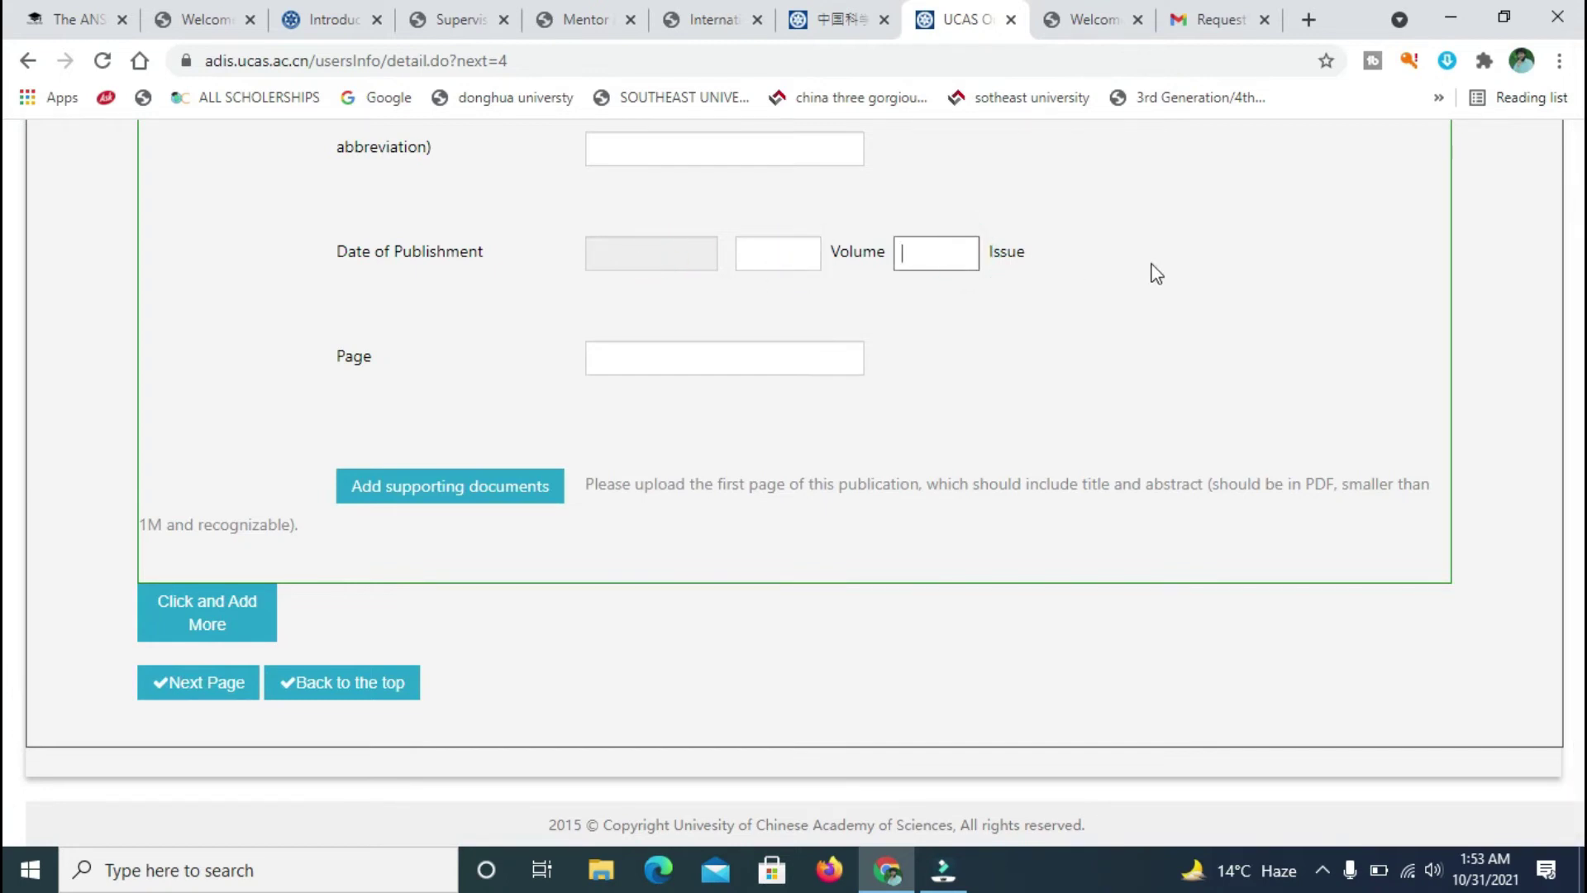
left_click(726, 355)
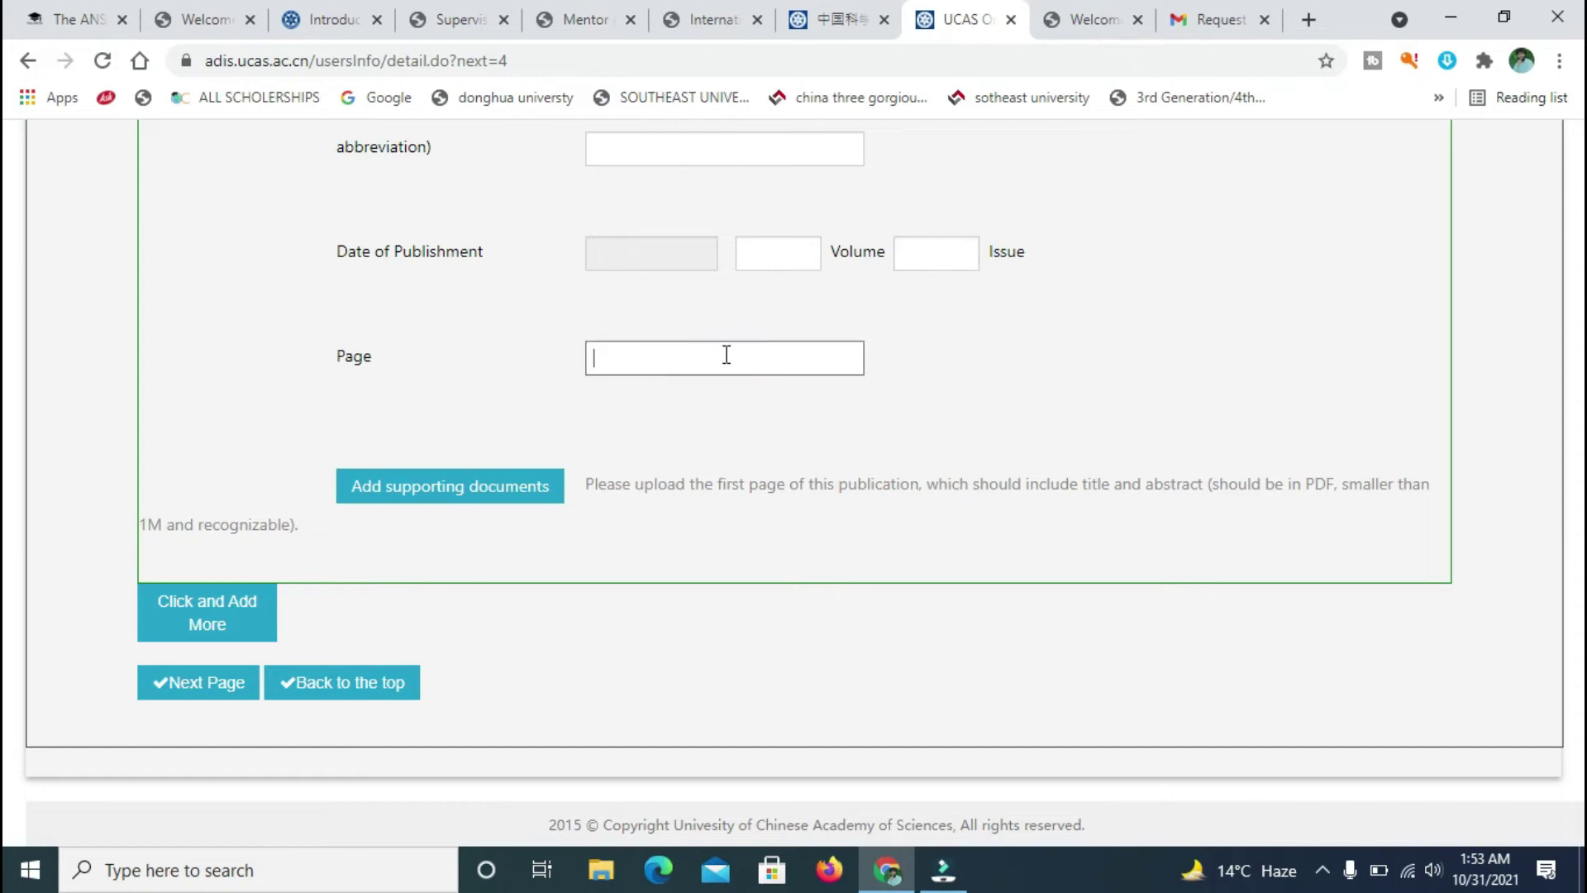
left_click(469, 474)
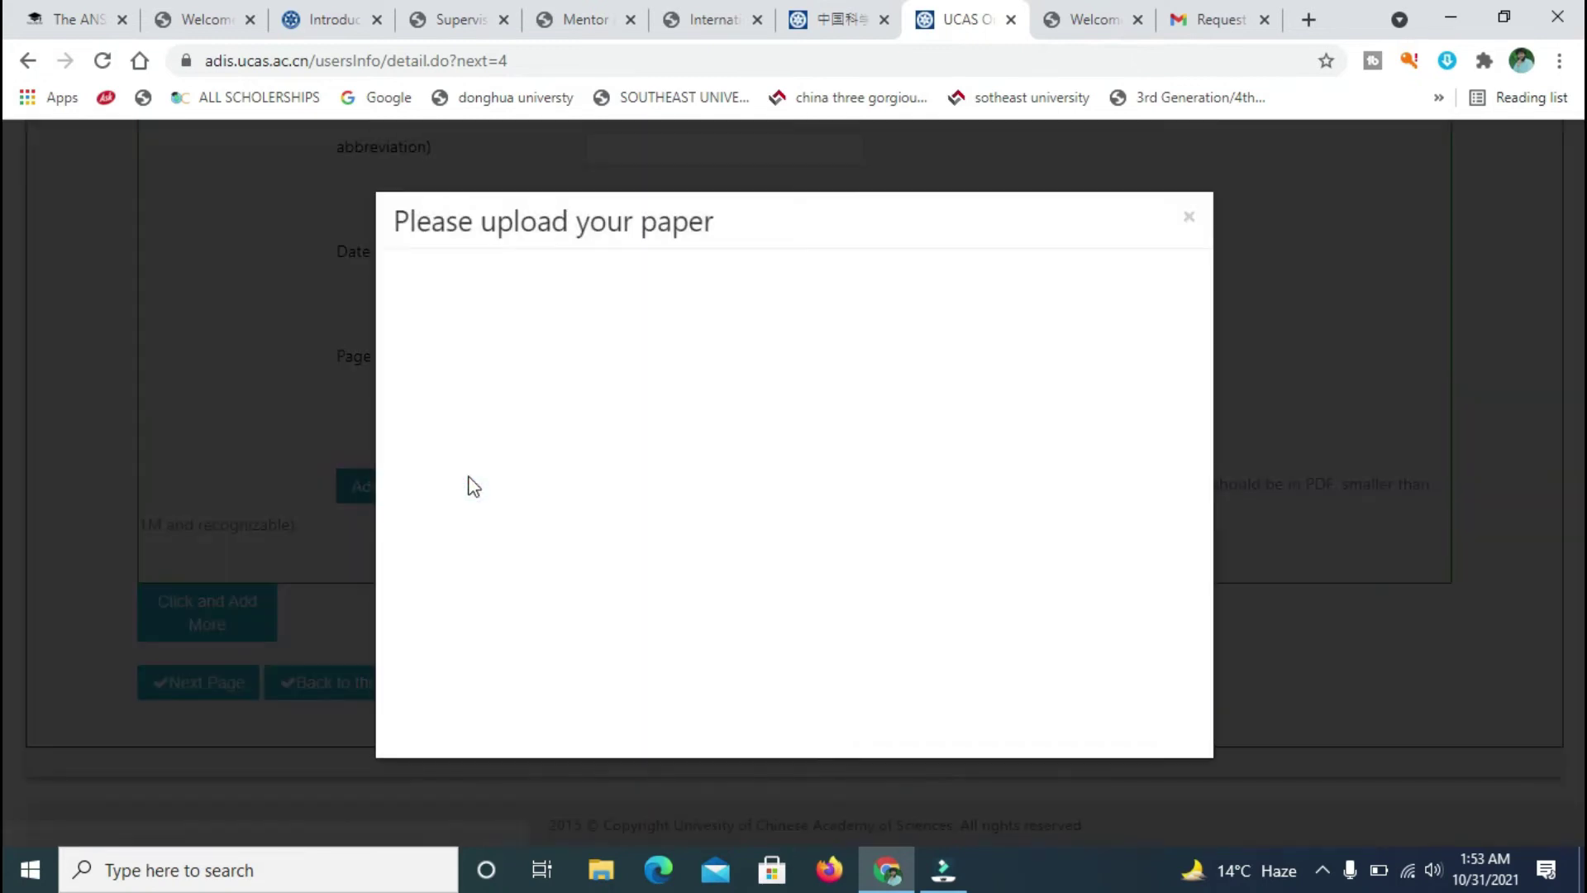
left_click(1188, 219)
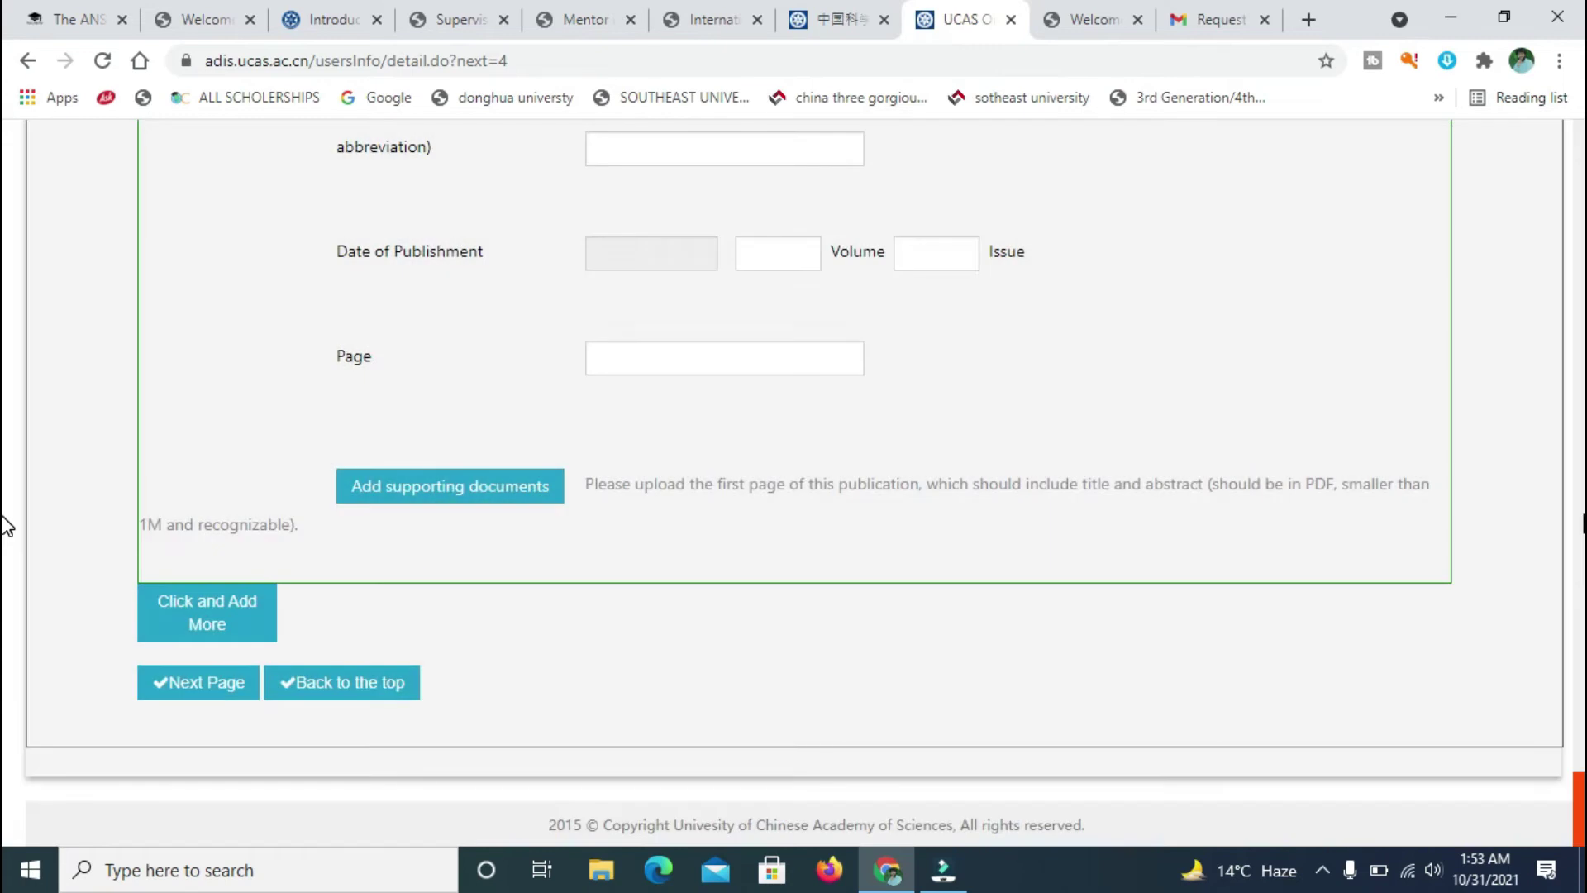
scroll(5, 785, "up", 4)
scroll(4, 827, "down", 5)
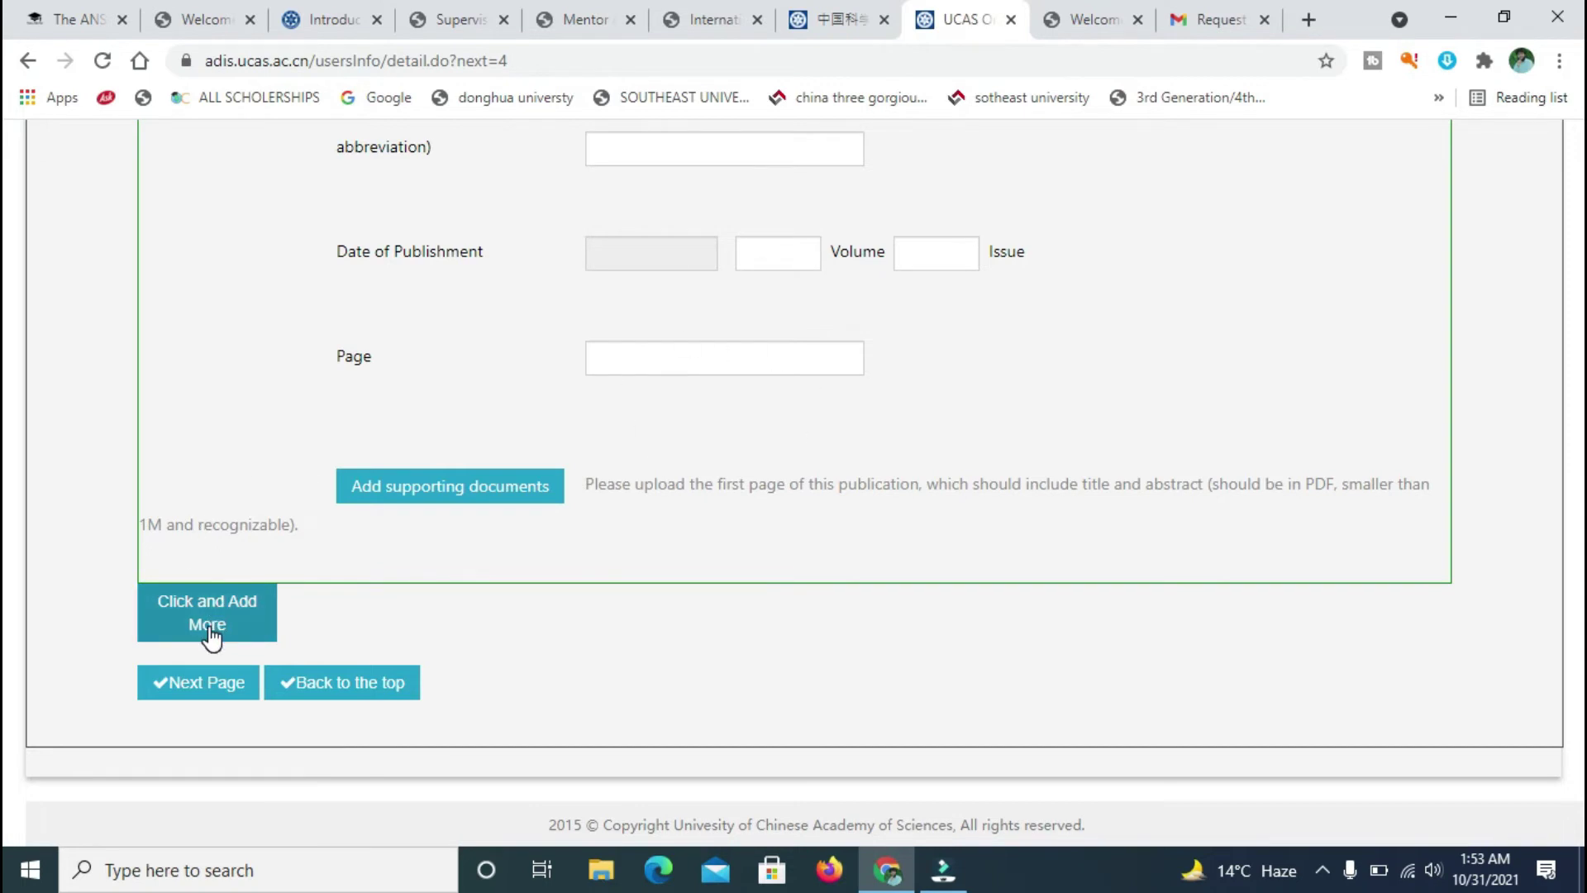
- Add another published paper entry with no type chosen, then go back to the form's top
left_click(205, 686)
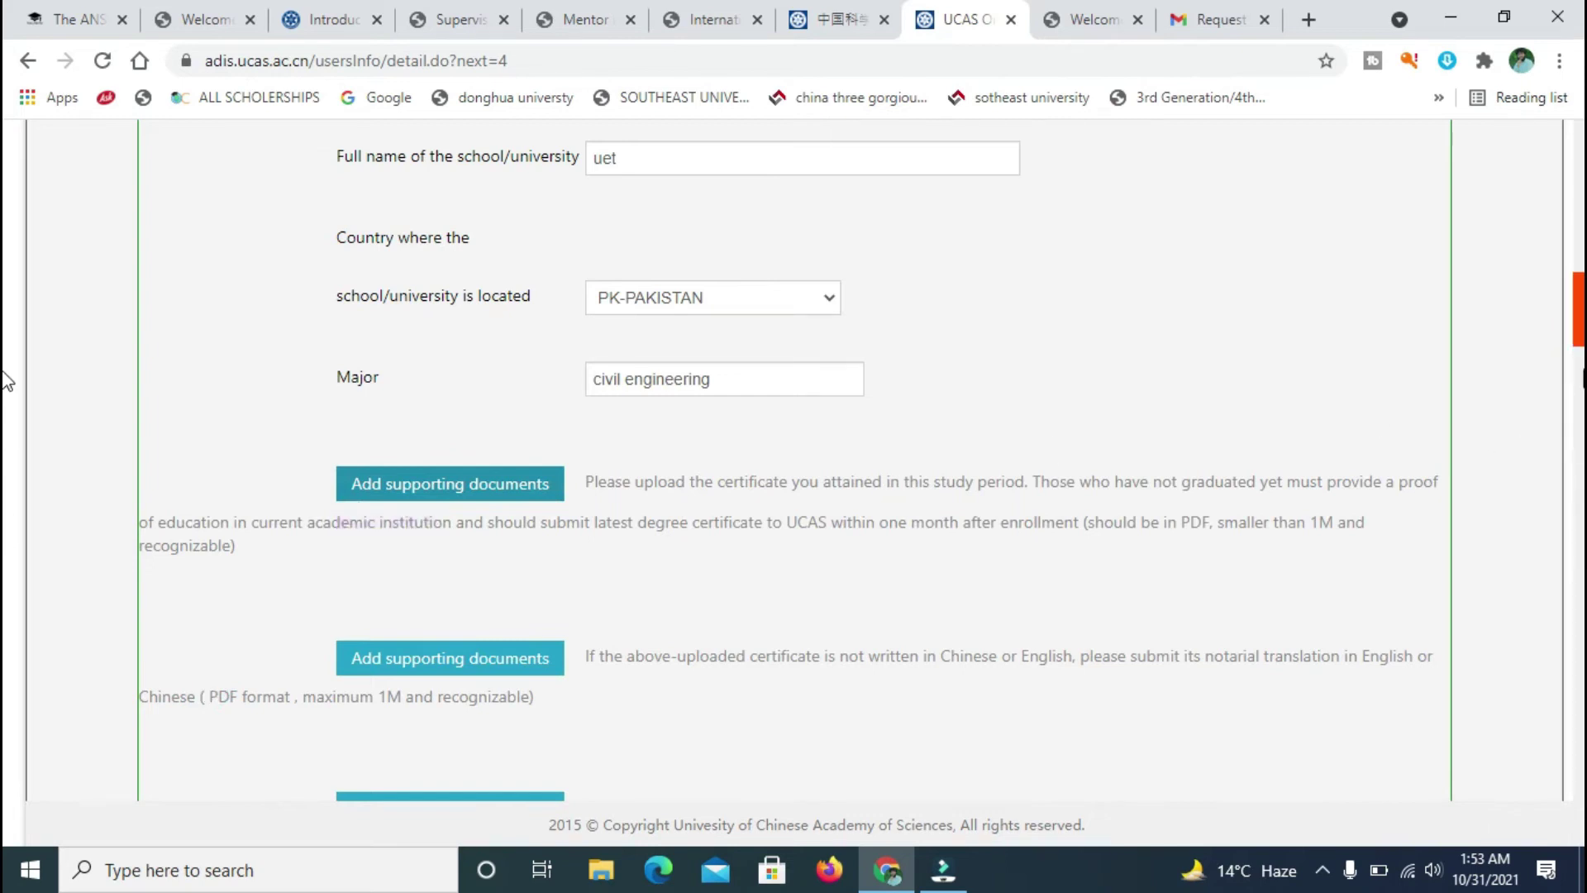
scroll(4, 310, "down", 10)
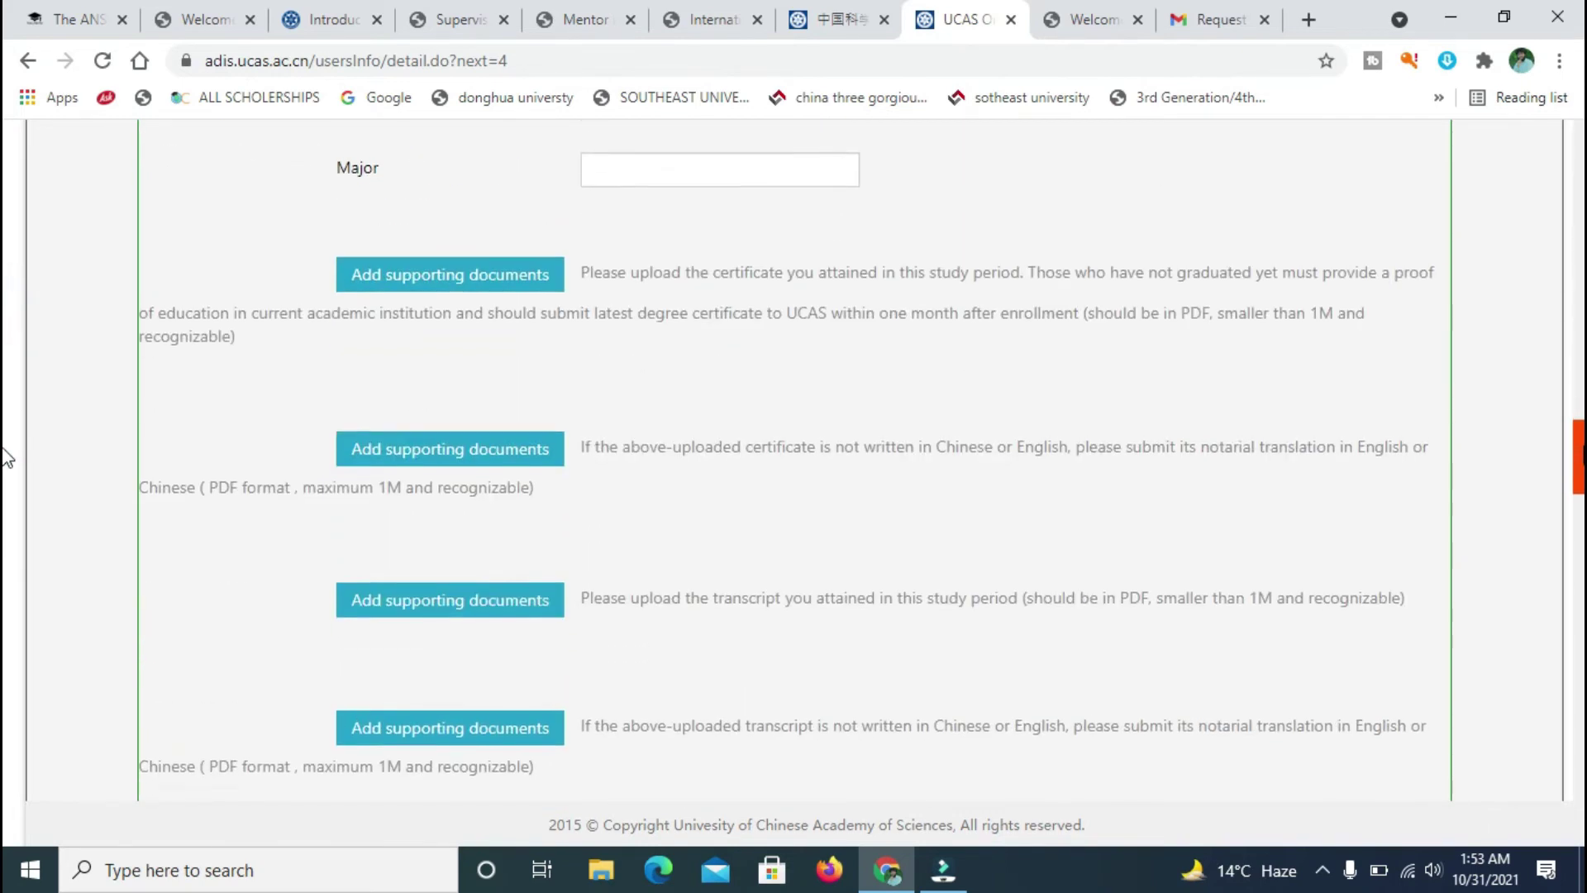
scroll(4, 572, "down", 13)
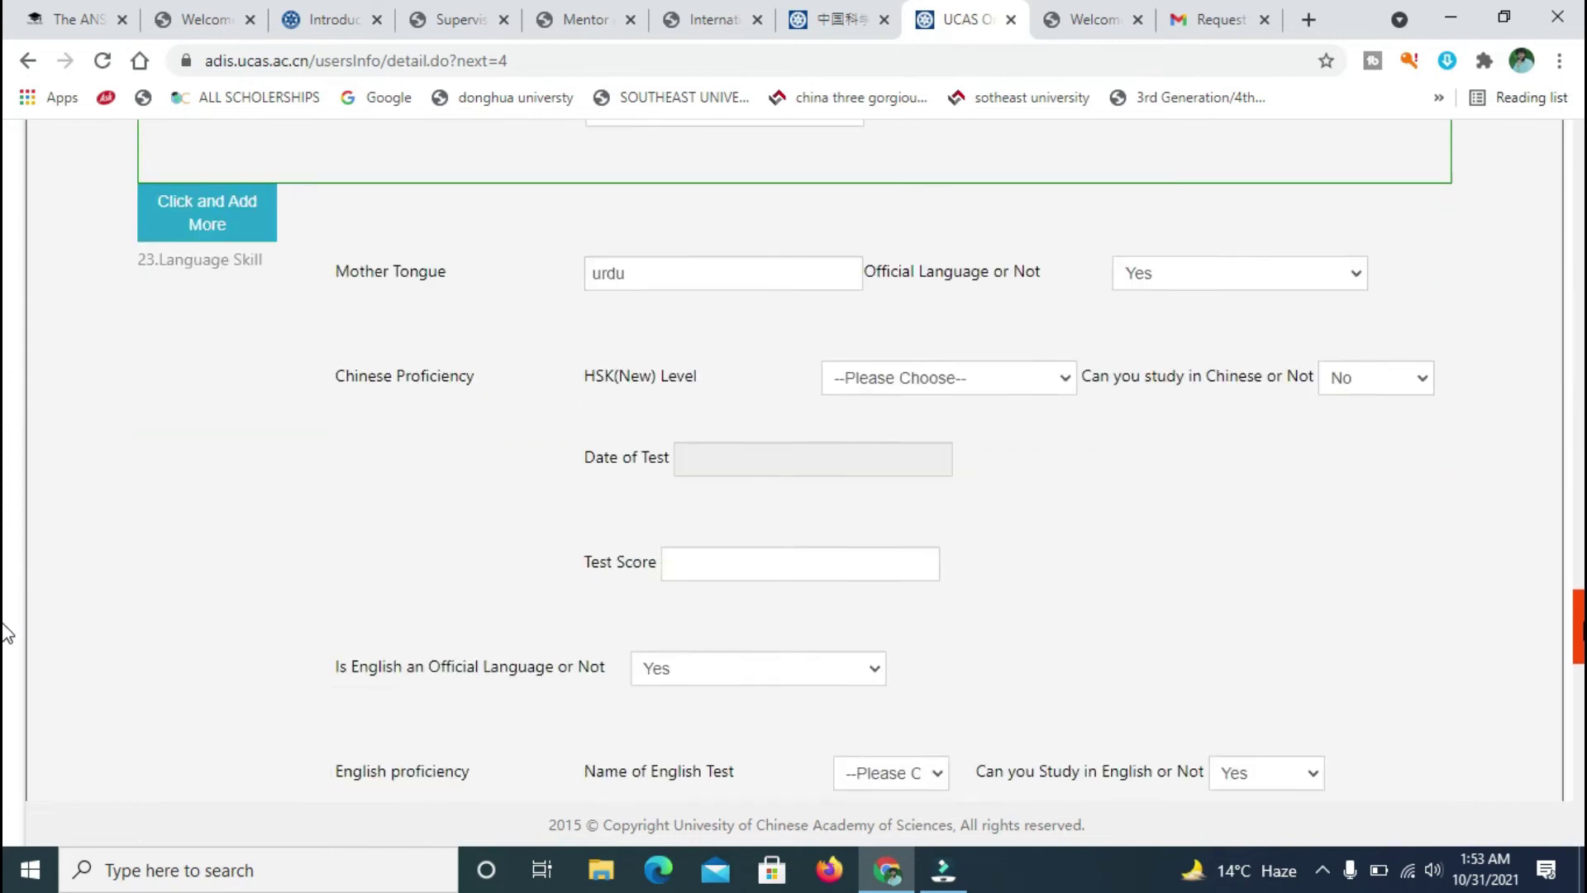
scroll(4, 707, "down", 12)
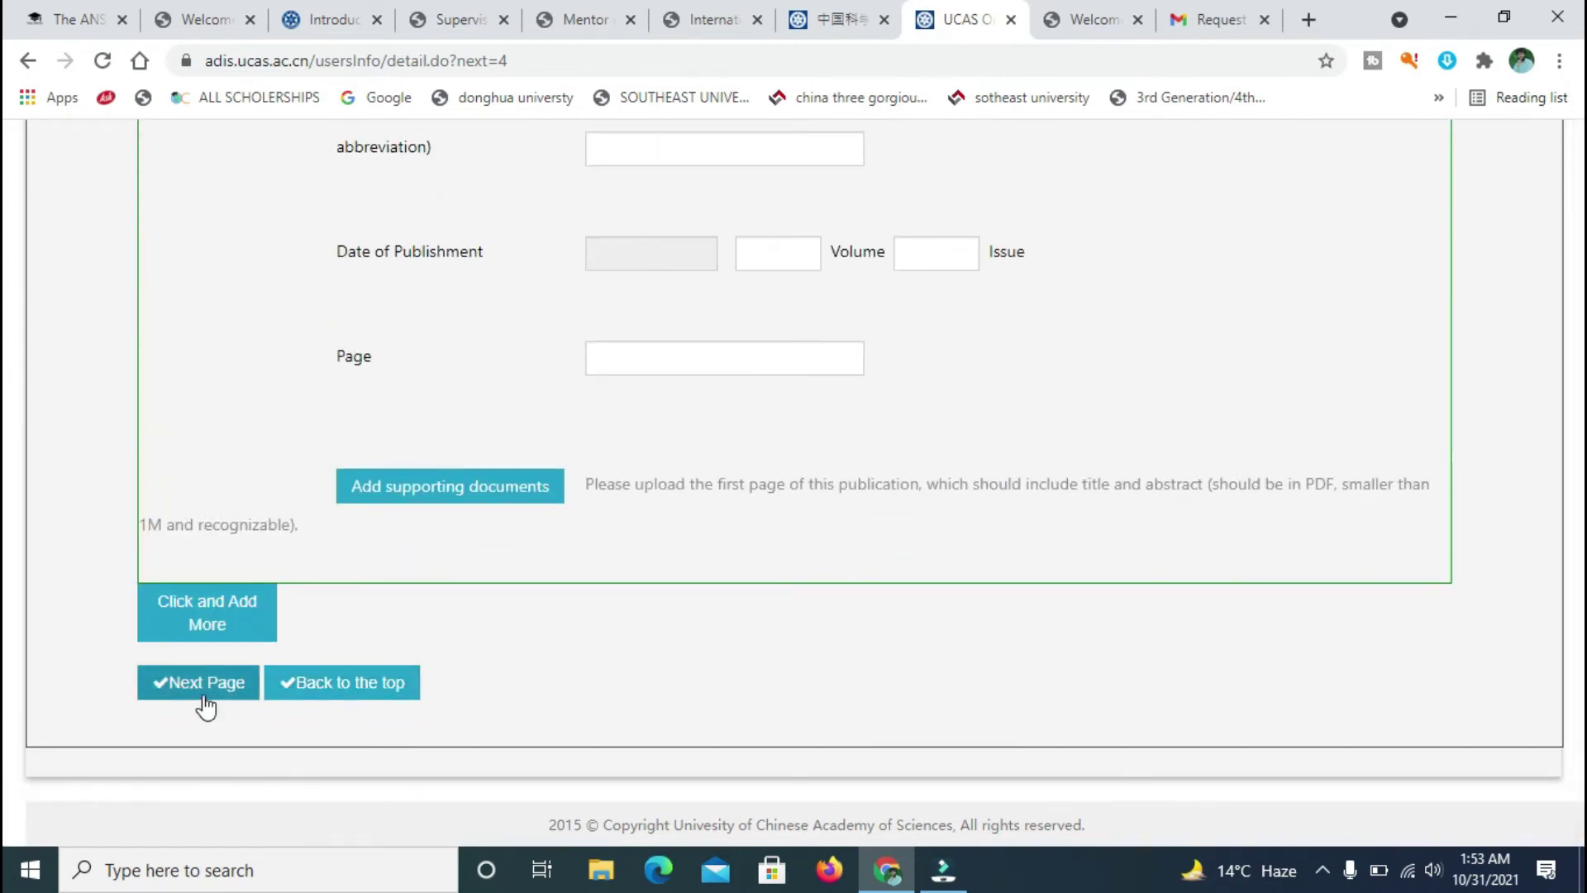
left_click(224, 617)
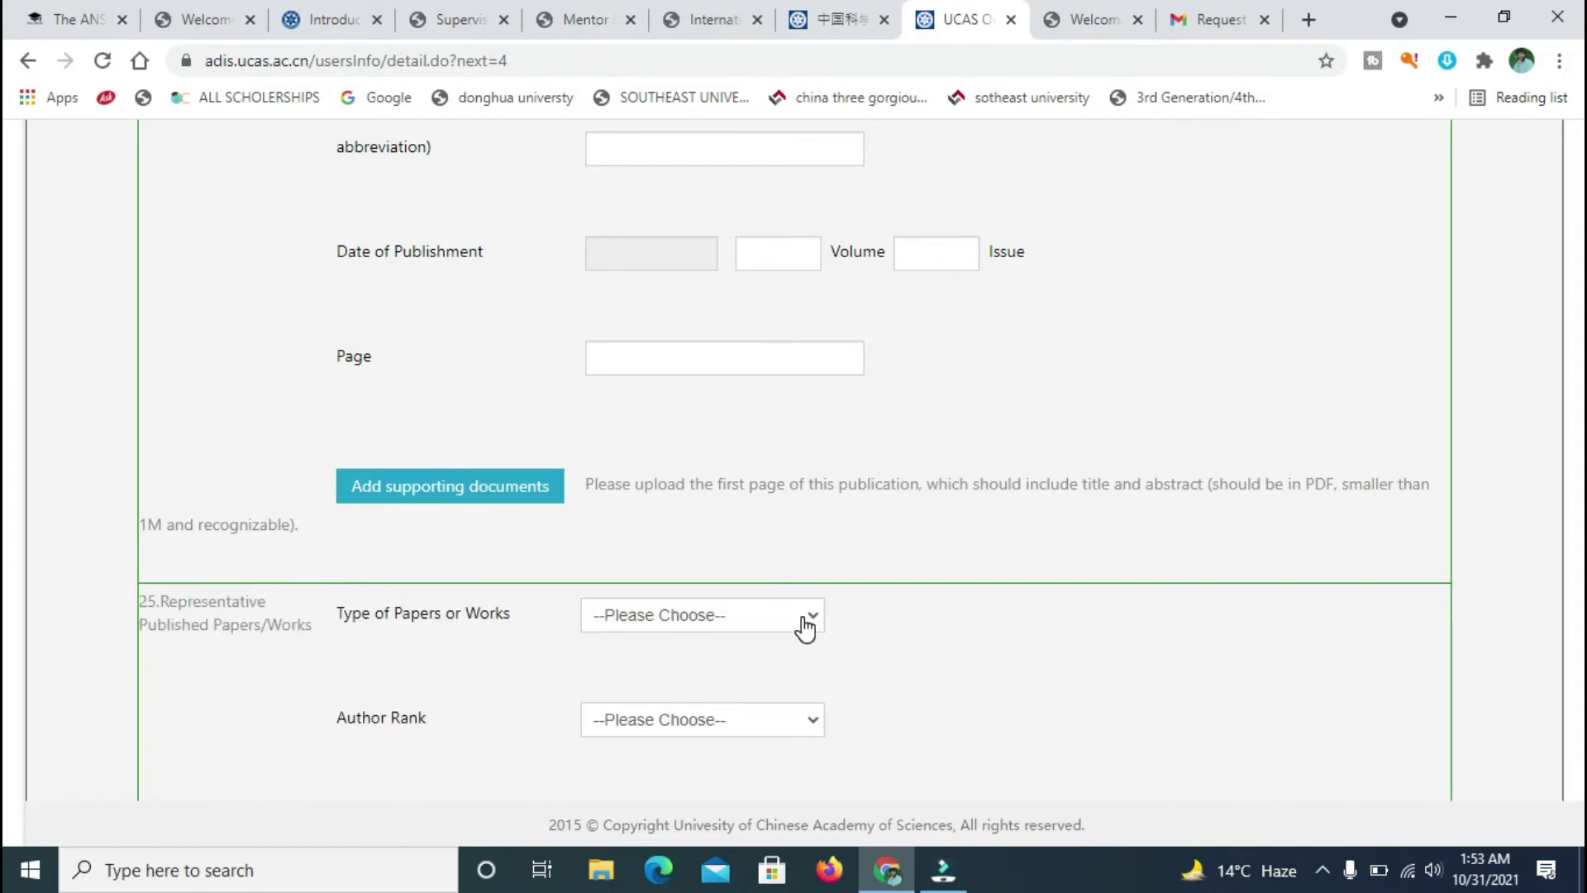
left_click(786, 631)
left_click(1228, 666)
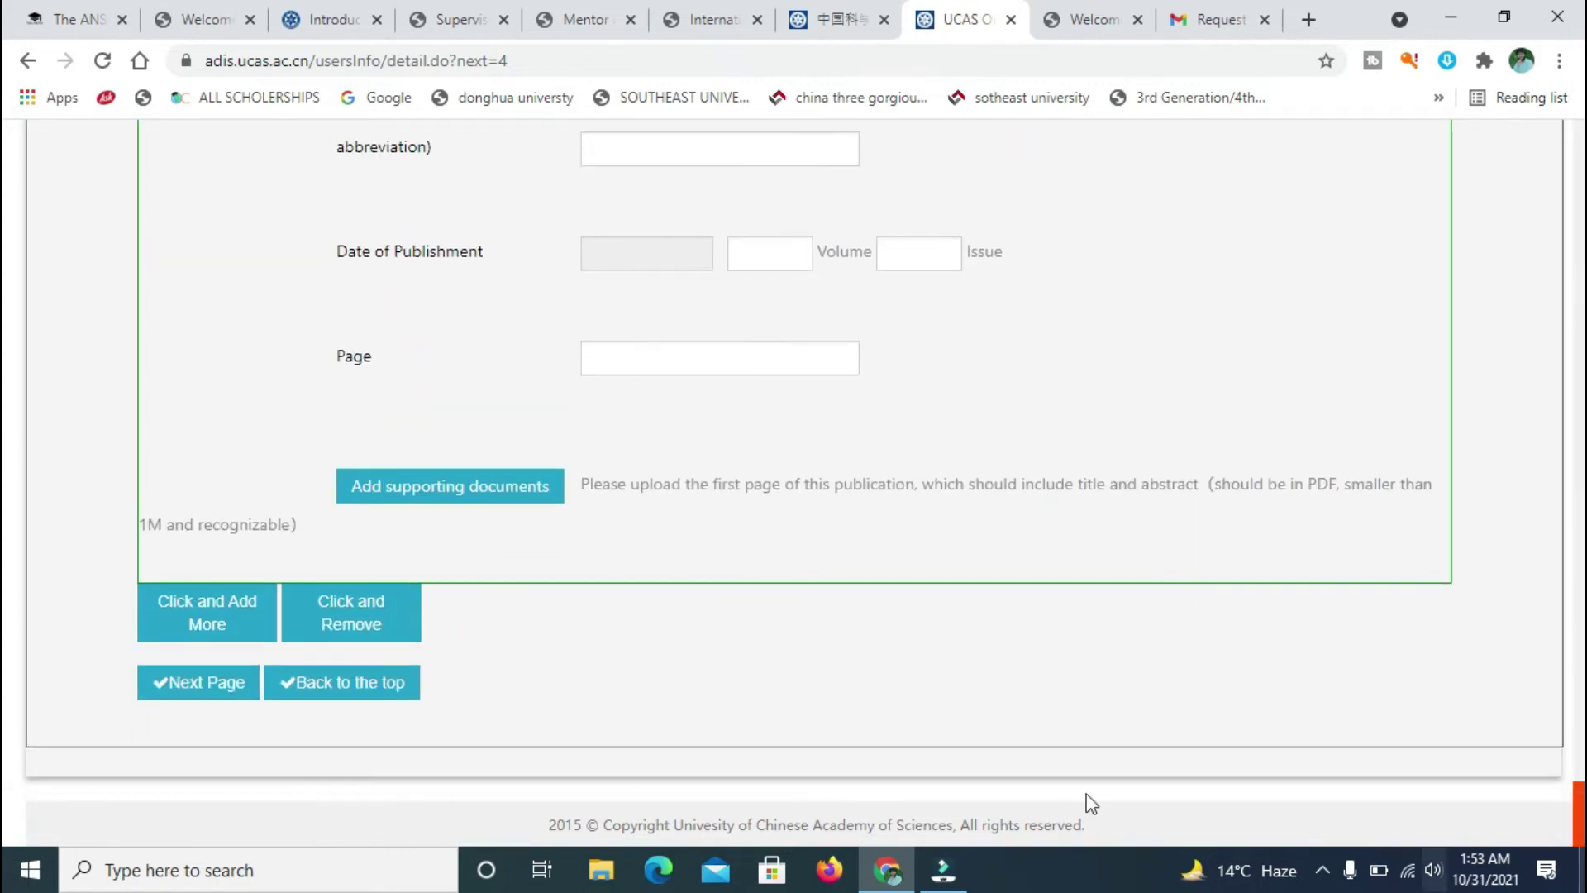
left_click(347, 693)
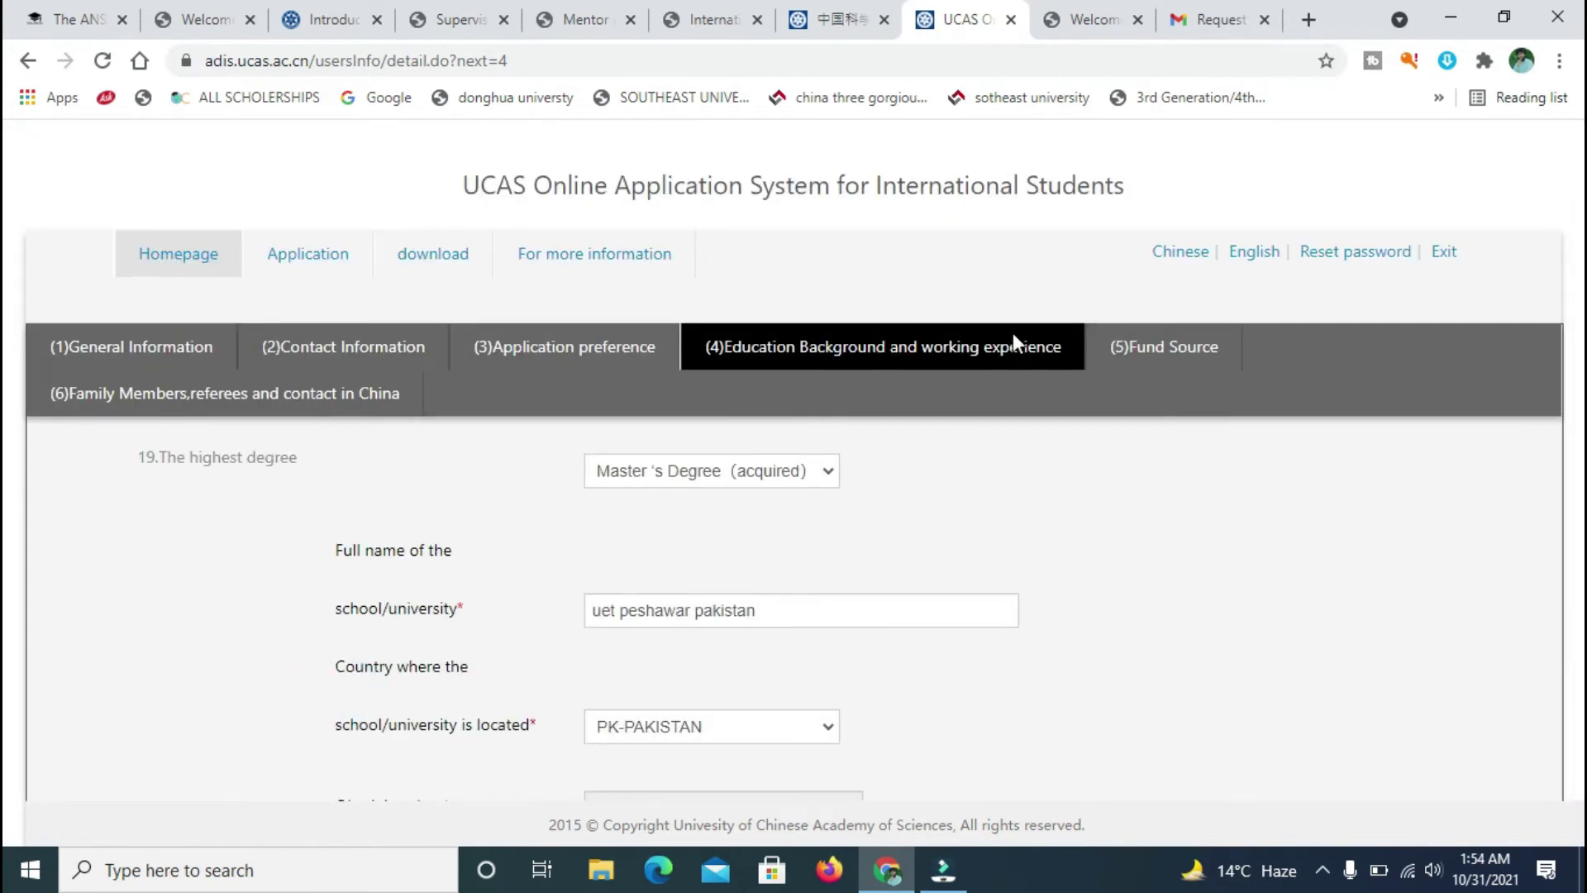
- Upload Acceptance Letter.pdf as the degree certificate under the uet civil engineering entry
left_click(1164, 348)
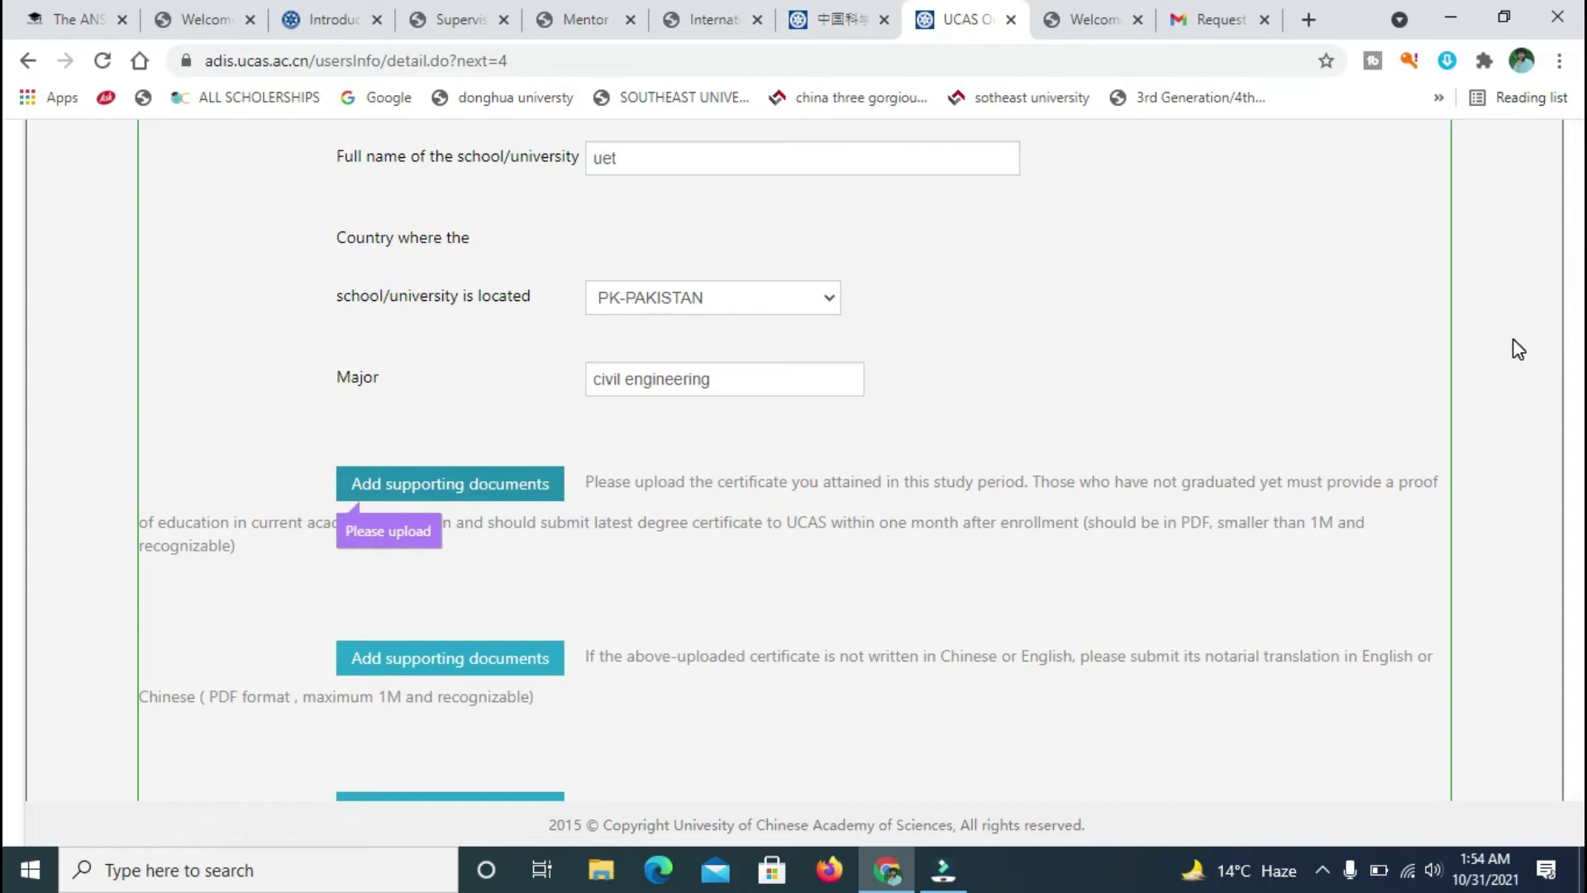
left_click(451, 481)
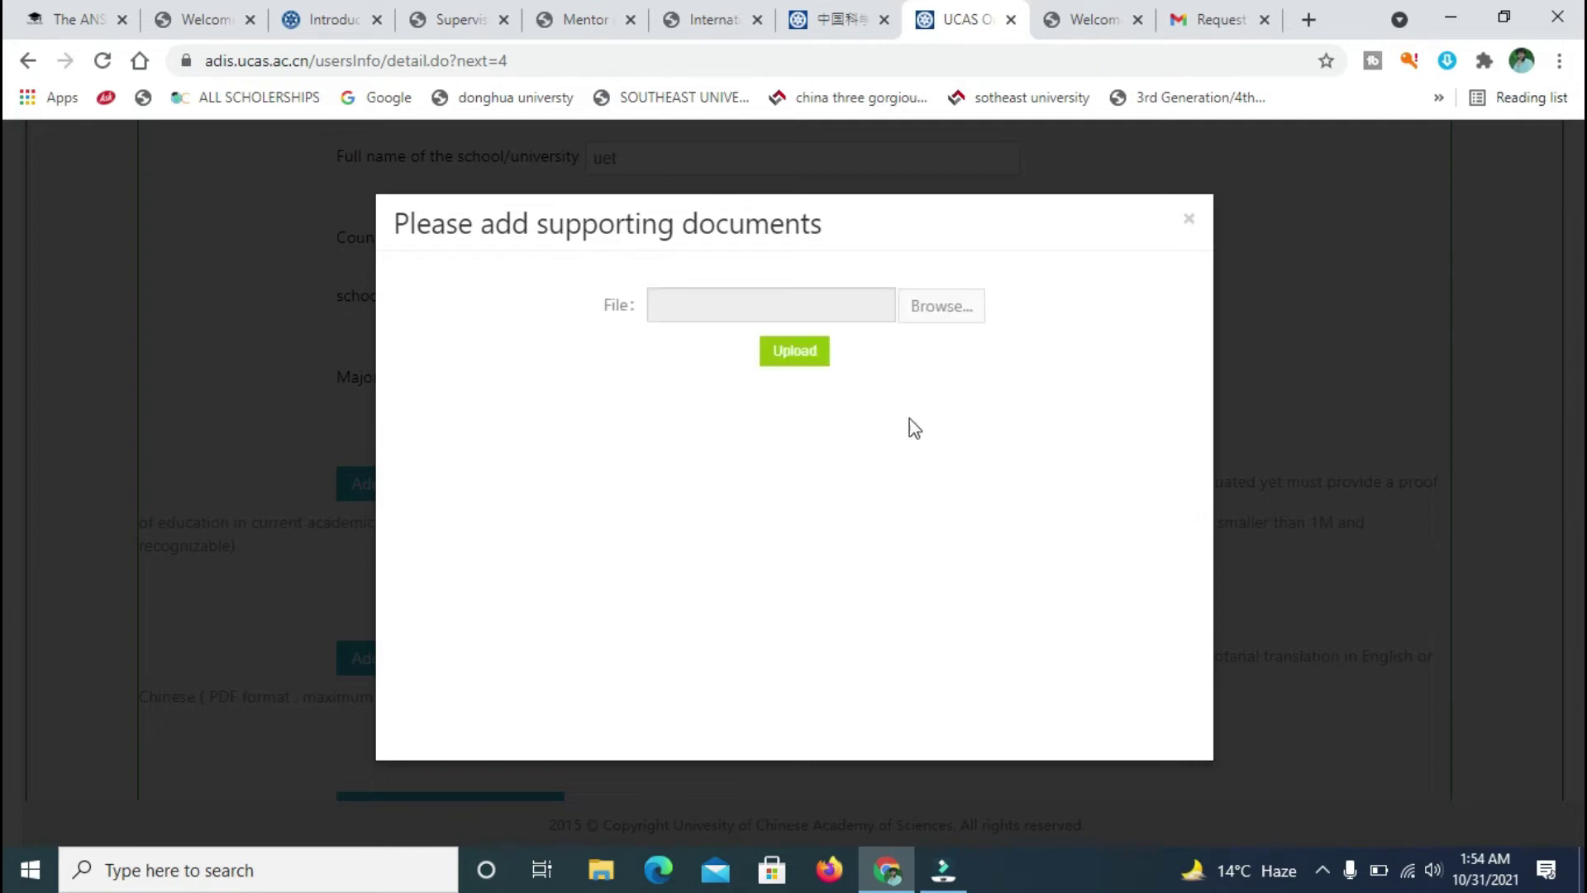
left_click(955, 308)
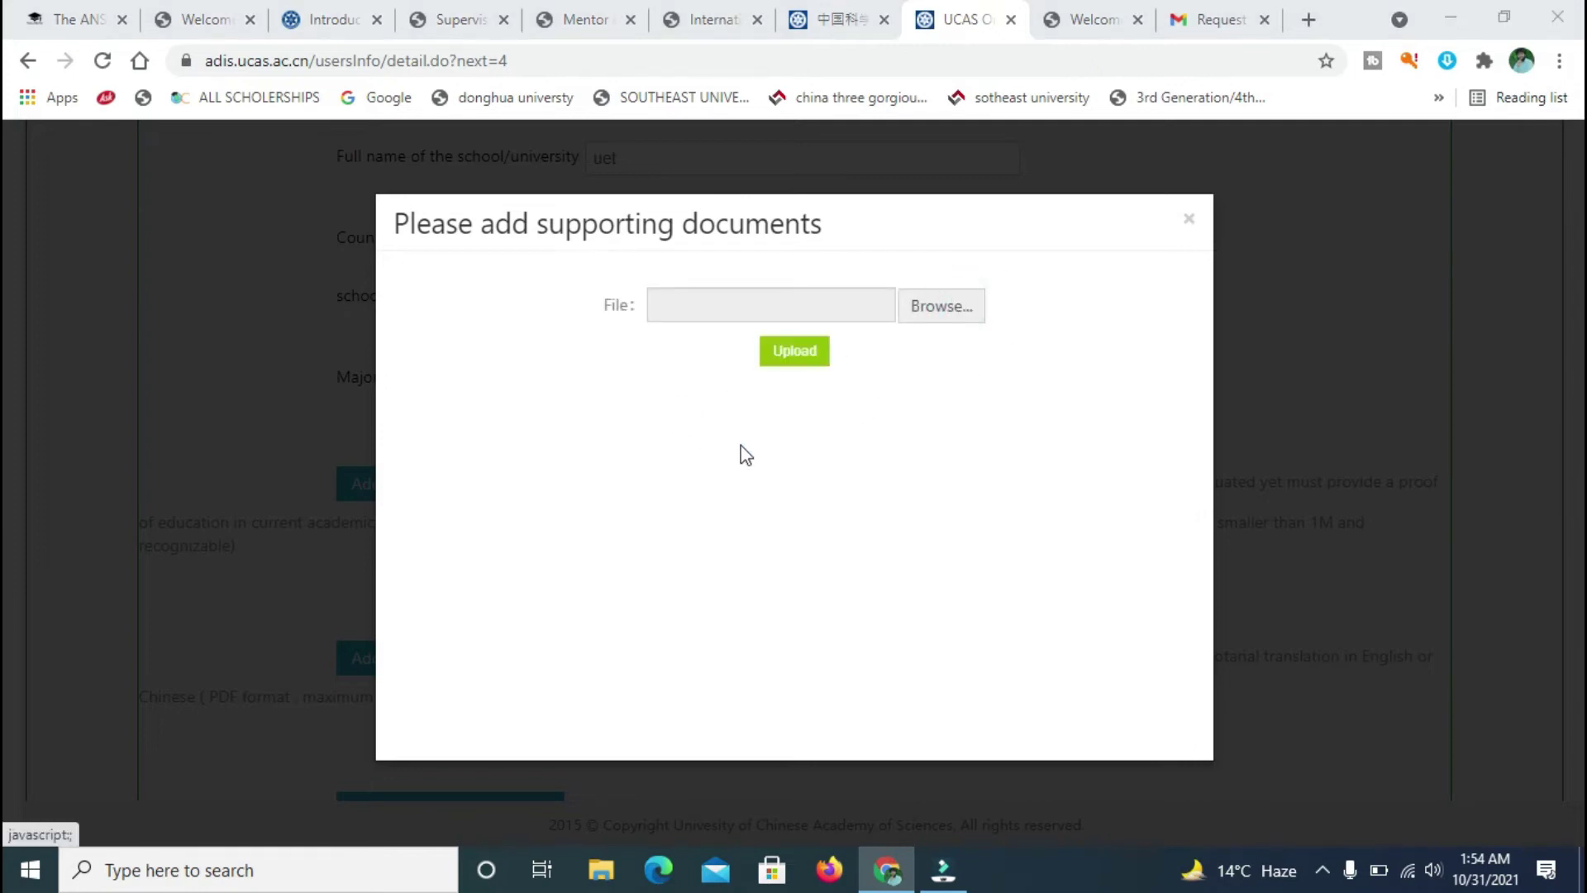
double_click(547, 399)
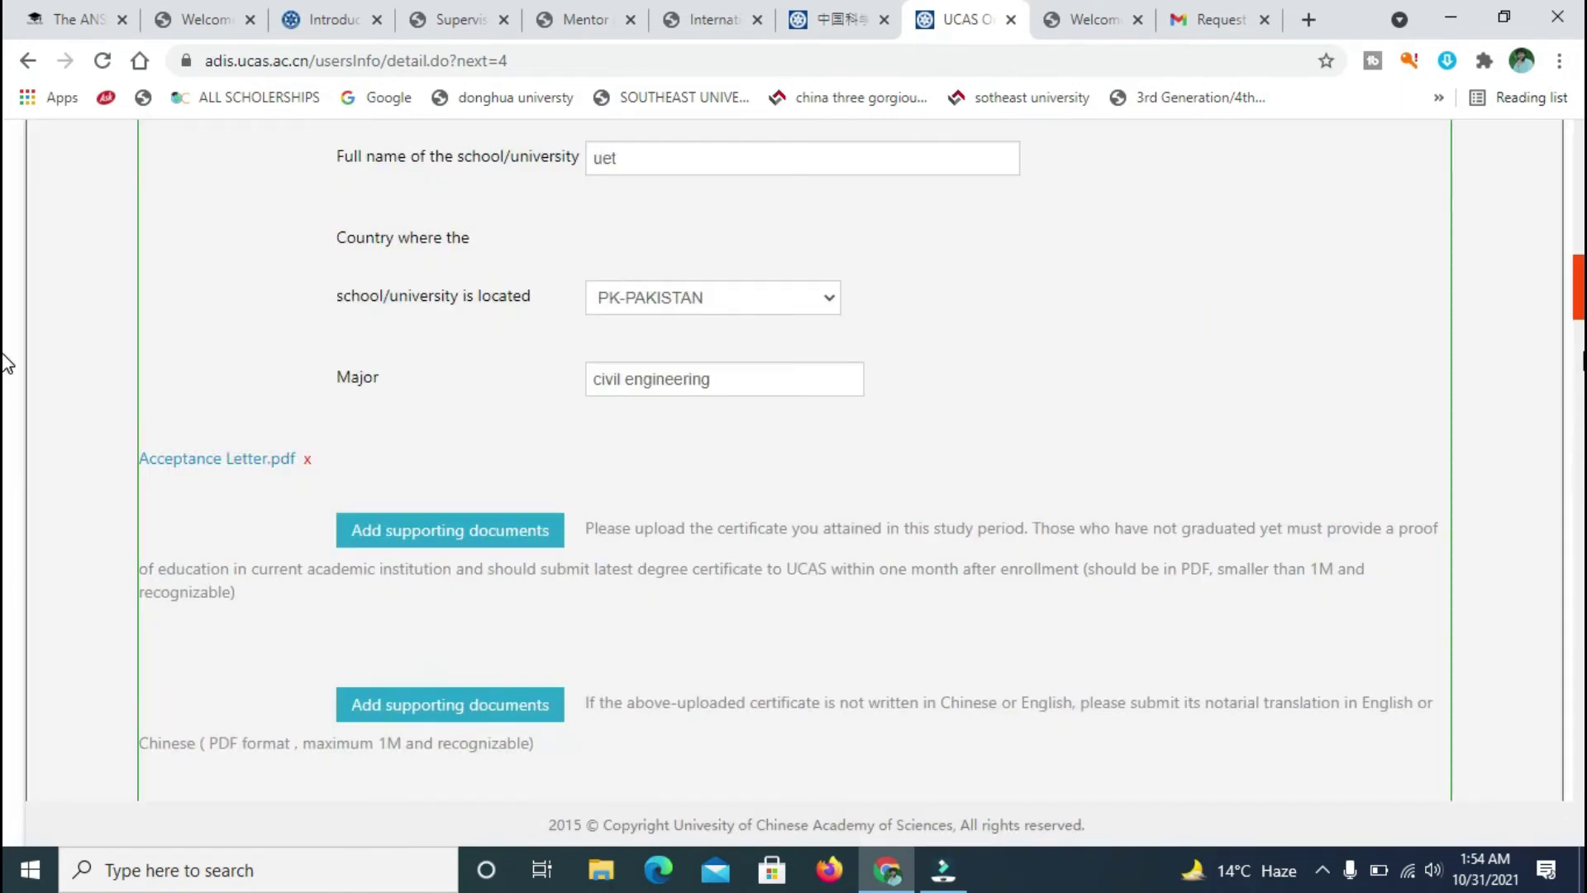
scroll(4, 320, "down", 15)
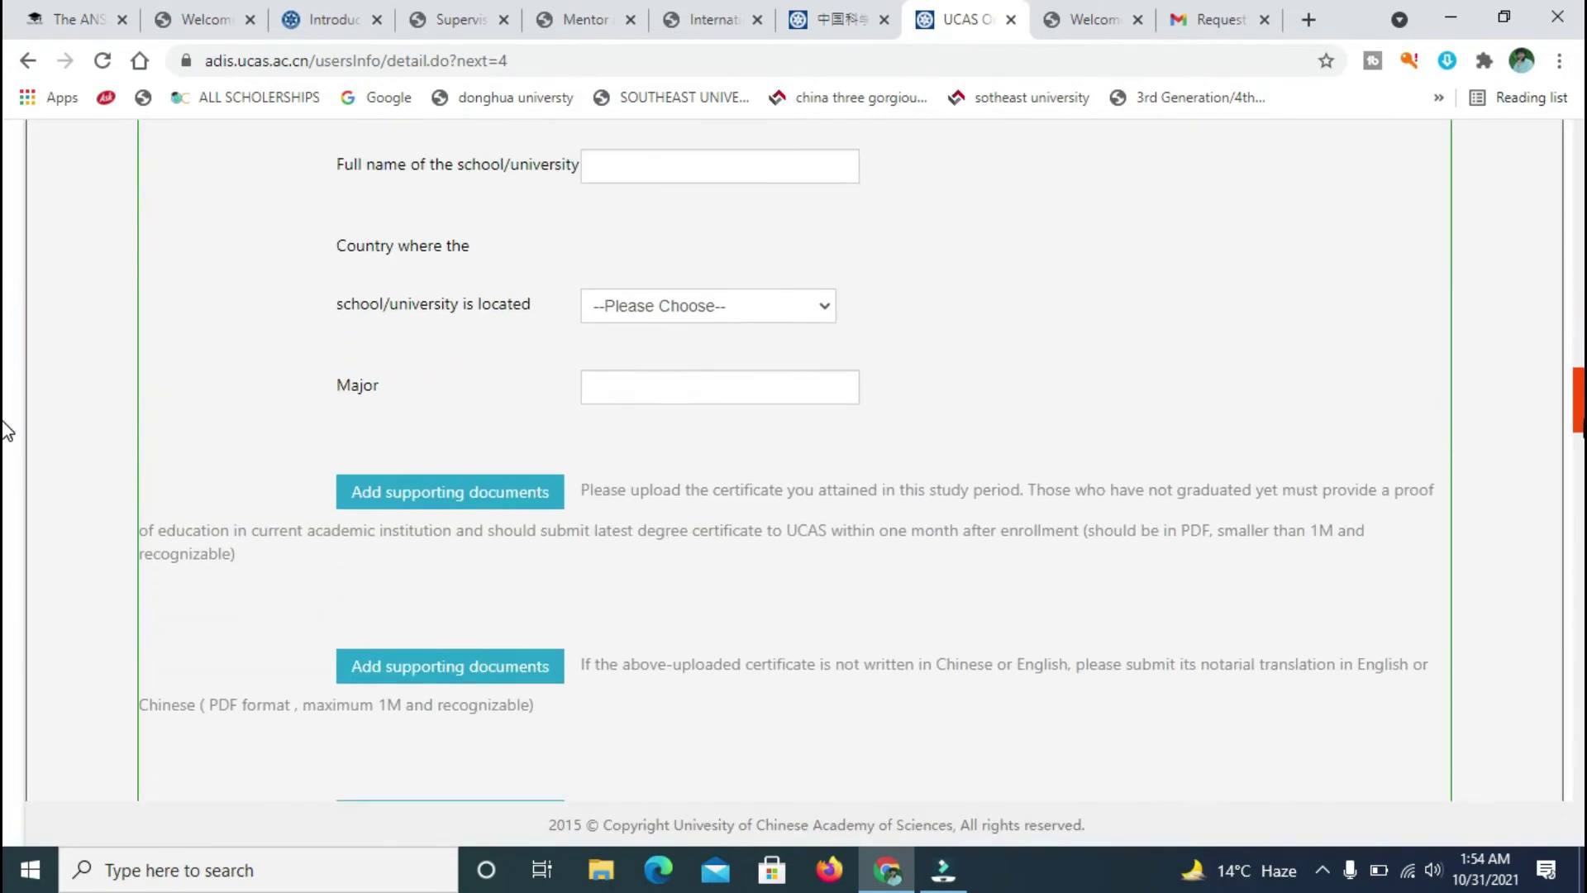
scroll(4, 523, "down", 20)
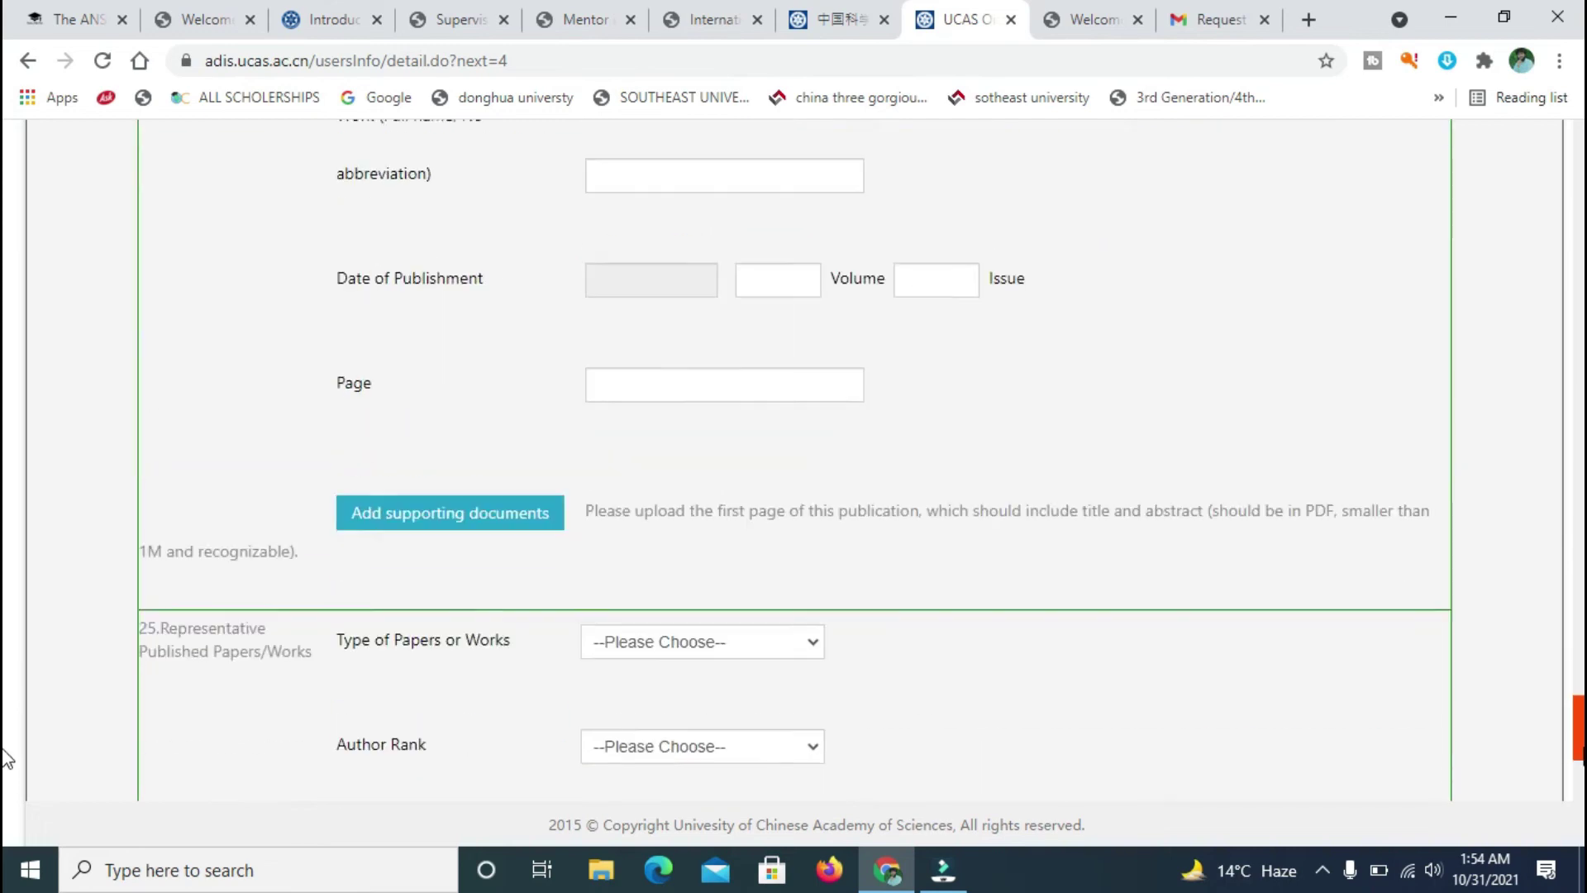
scroll(4, 777, "down", 8)
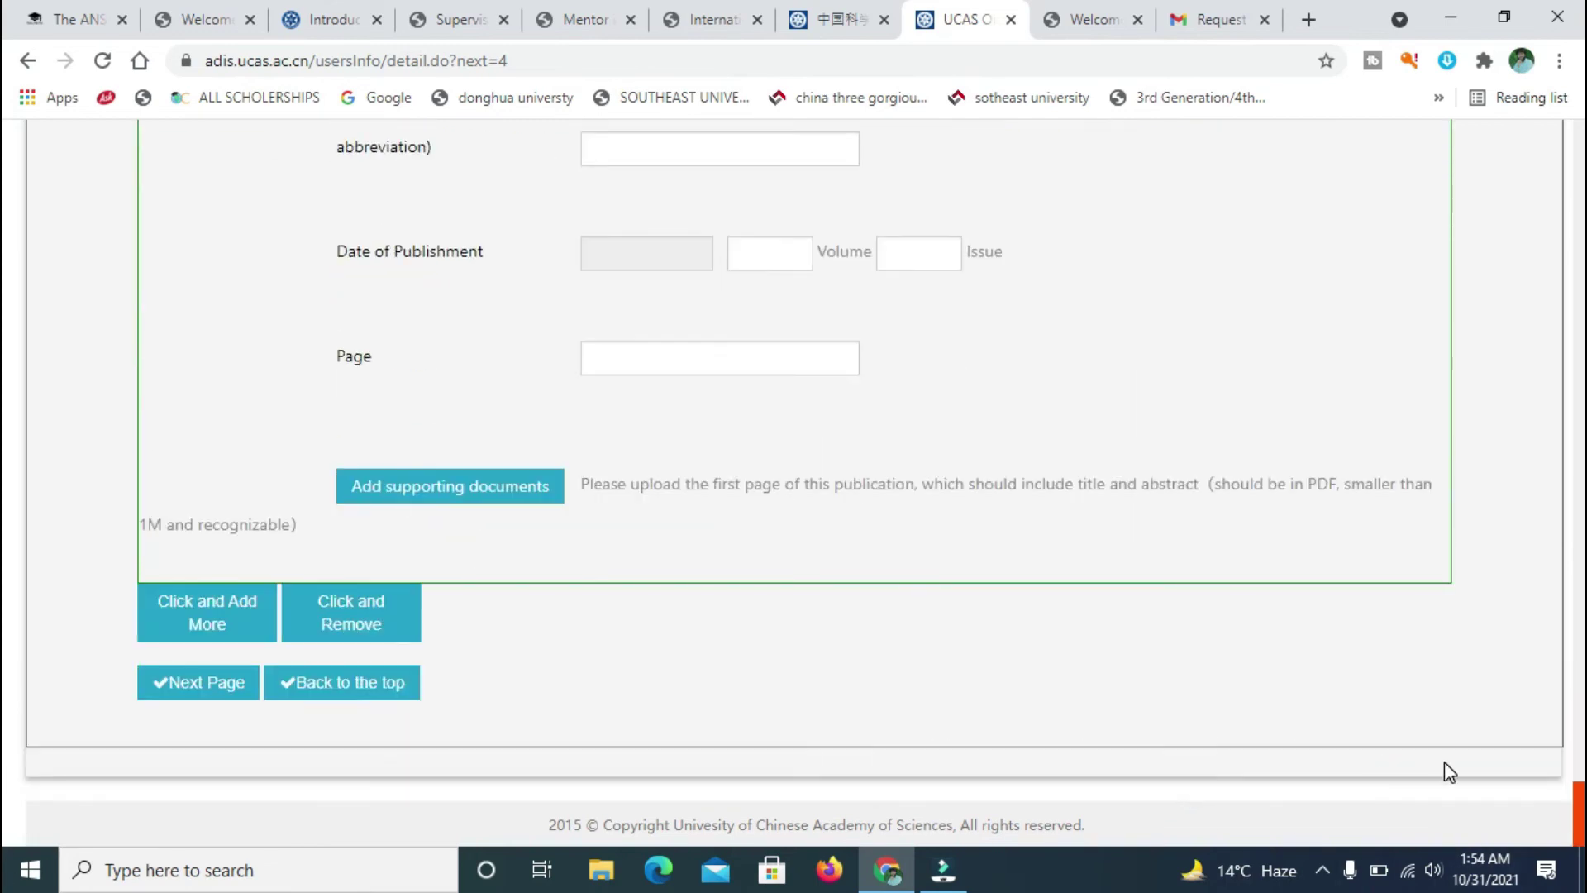
left_click_drag(1562, 785, 4, 145)
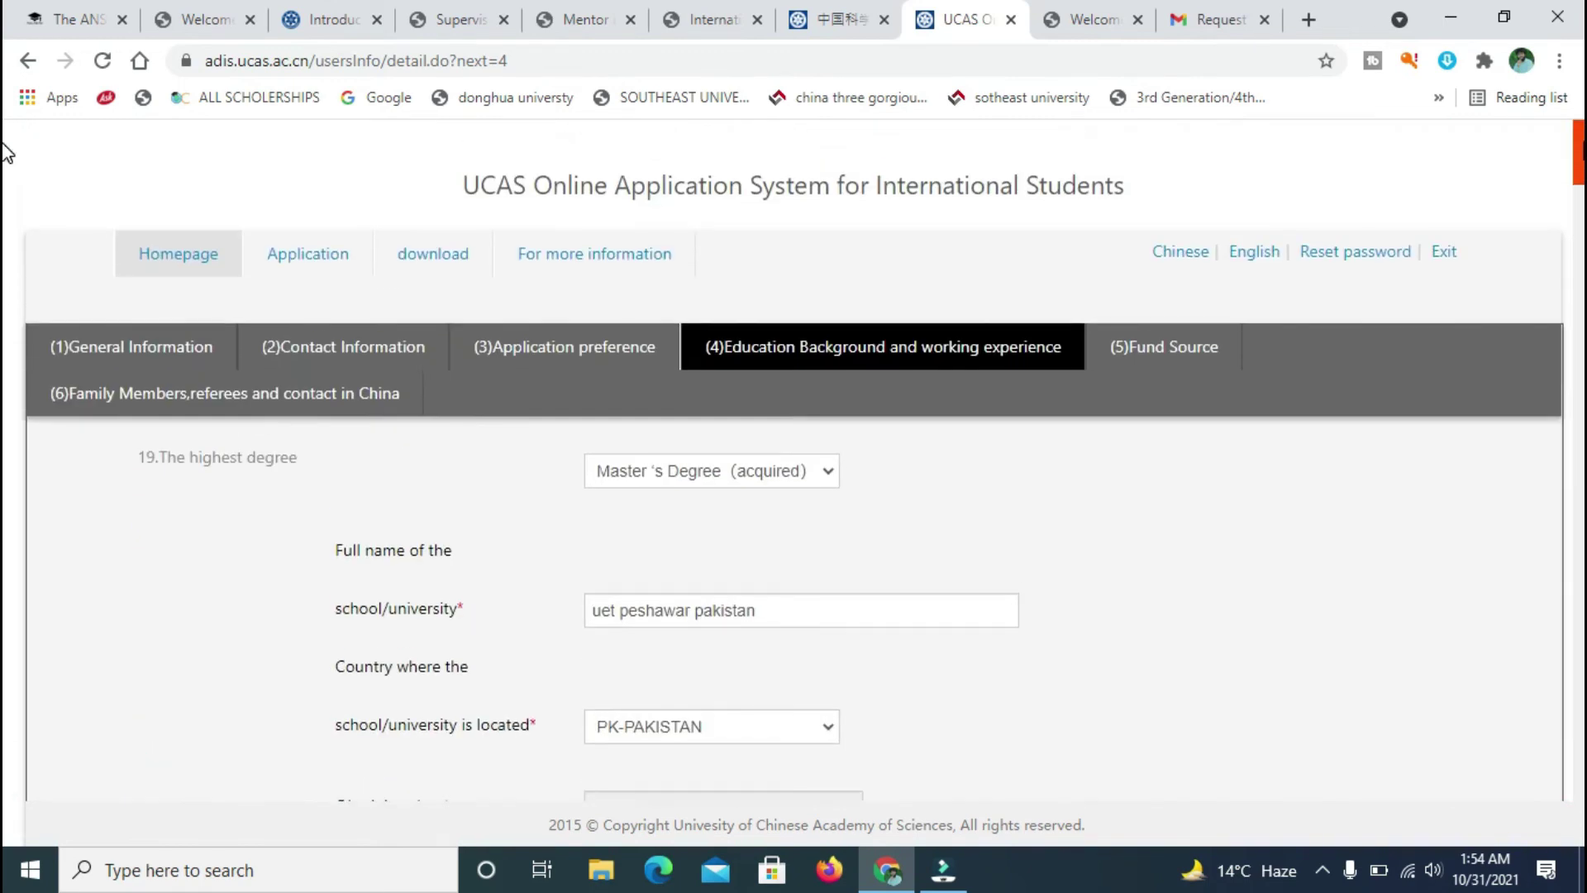
- Upload affidavit.pdf as the study period's transcript supporting document
left_click(1156, 345)
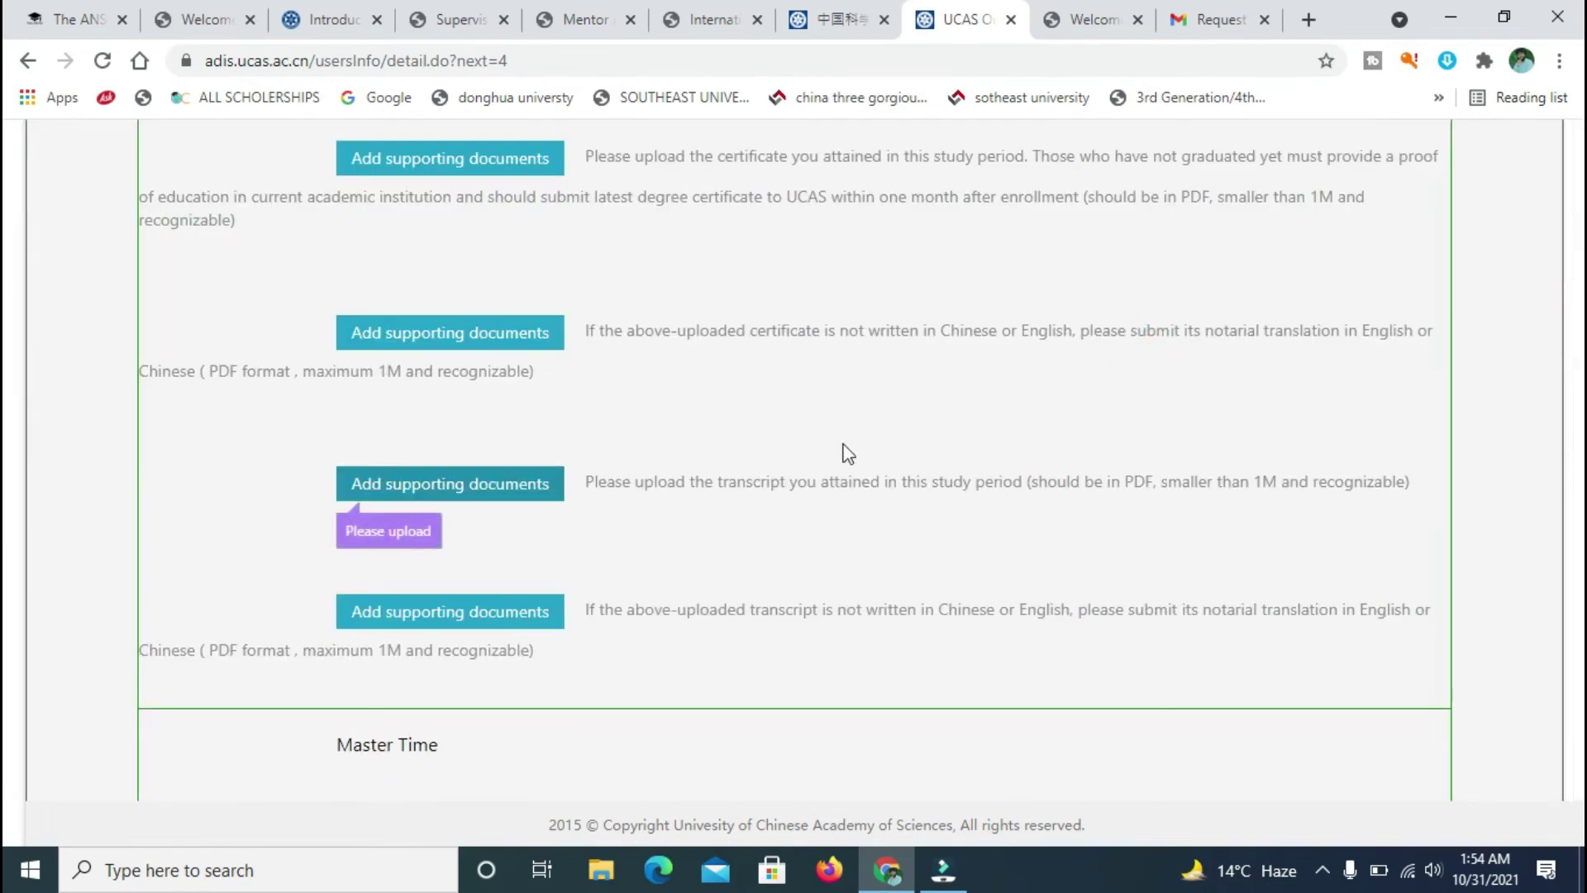
left_click(491, 489)
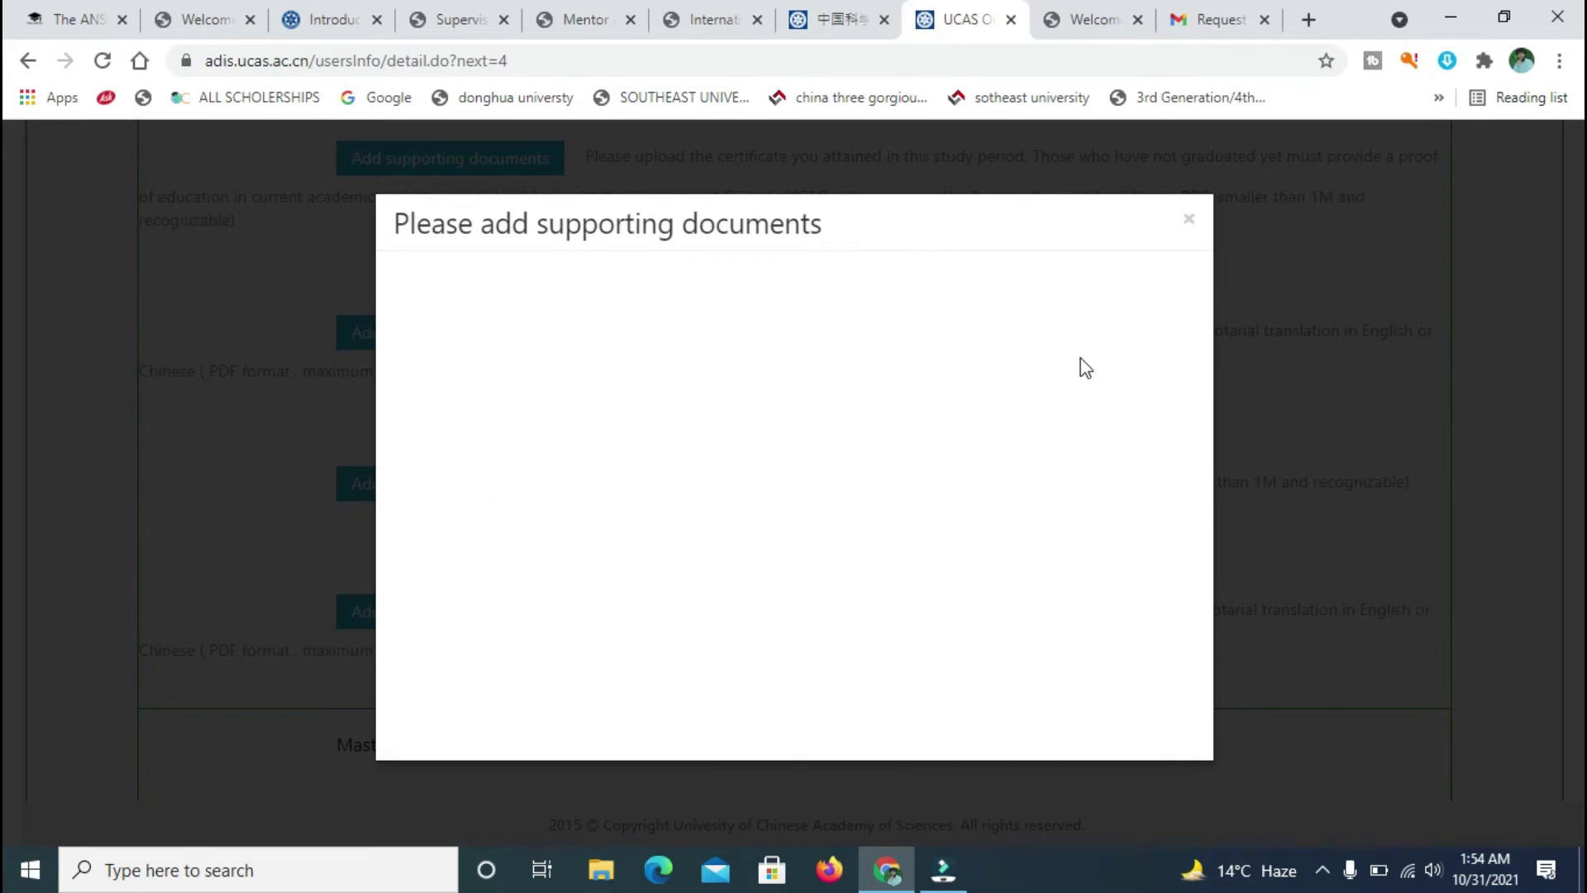
left_click(932, 311)
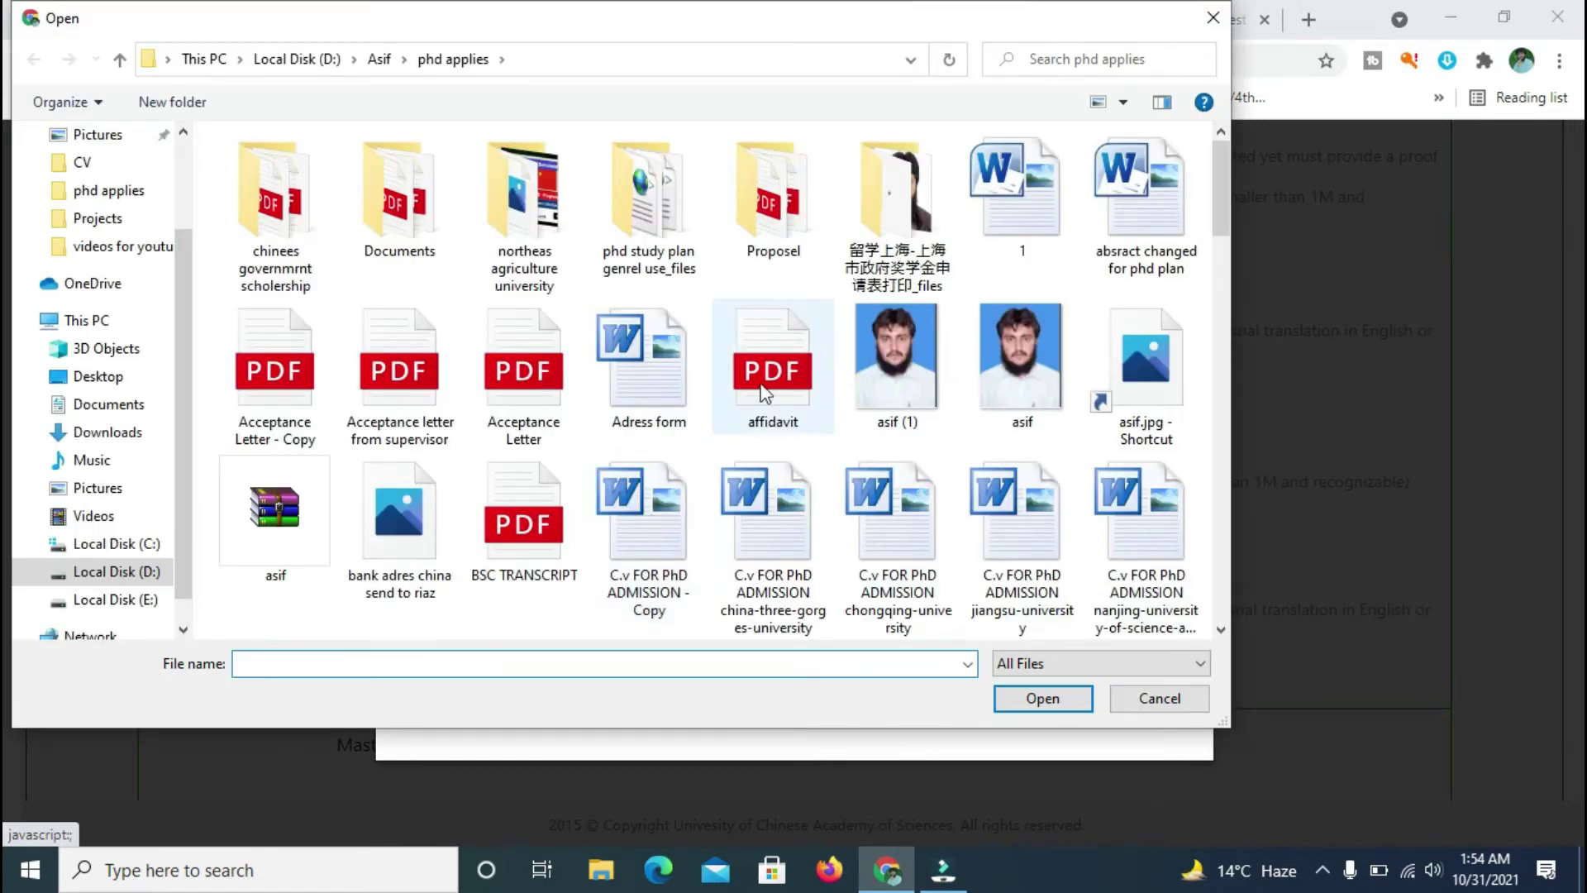
double_click(765, 393)
left_click(796, 352)
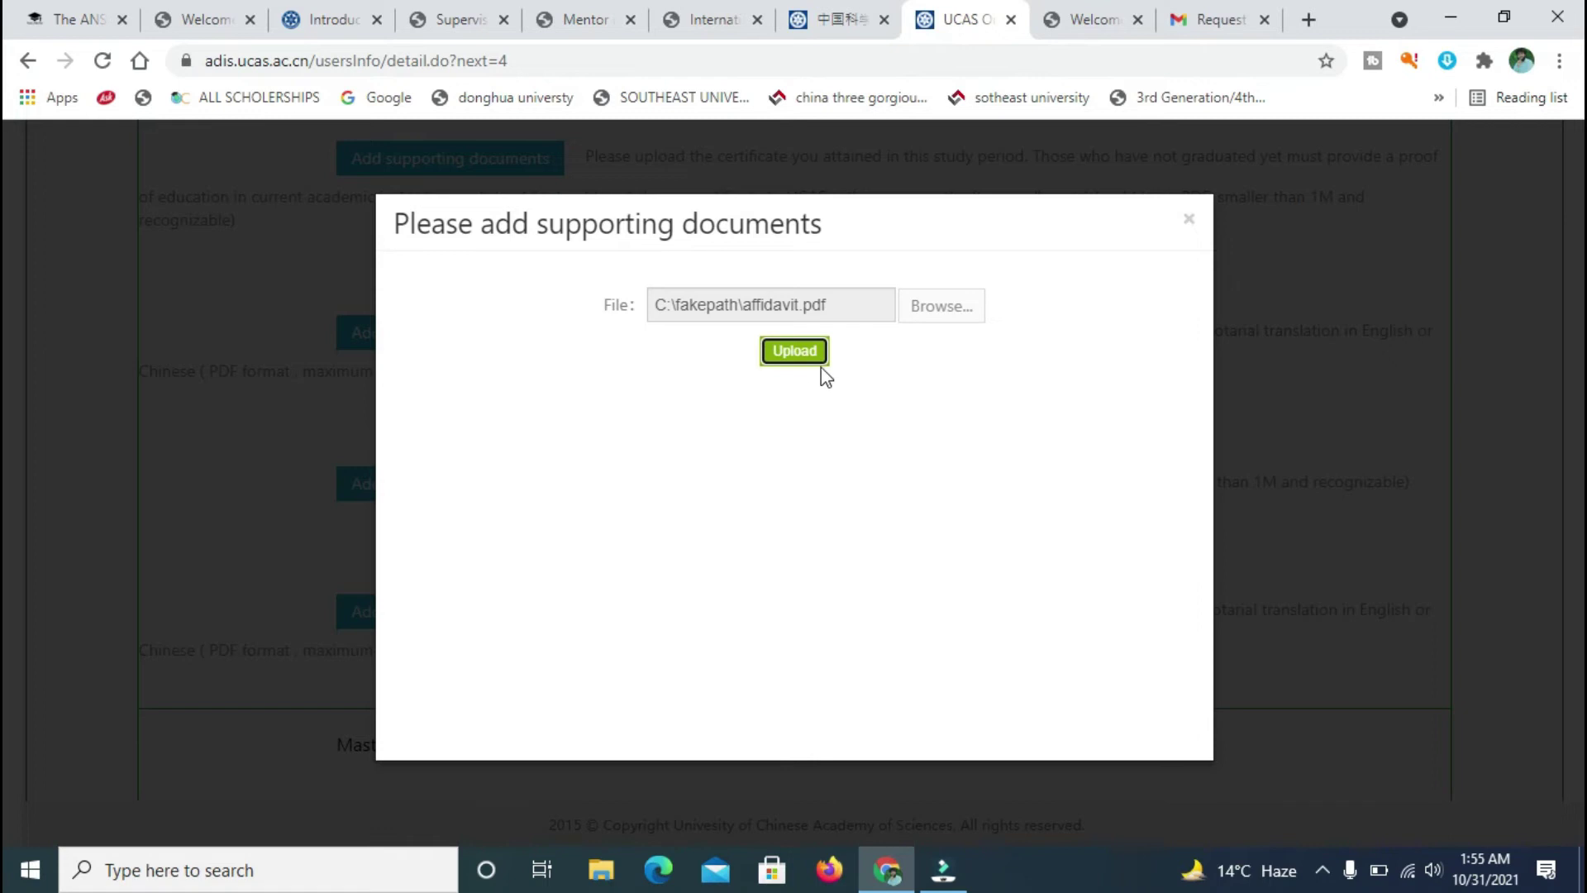
left_click(783, 358)
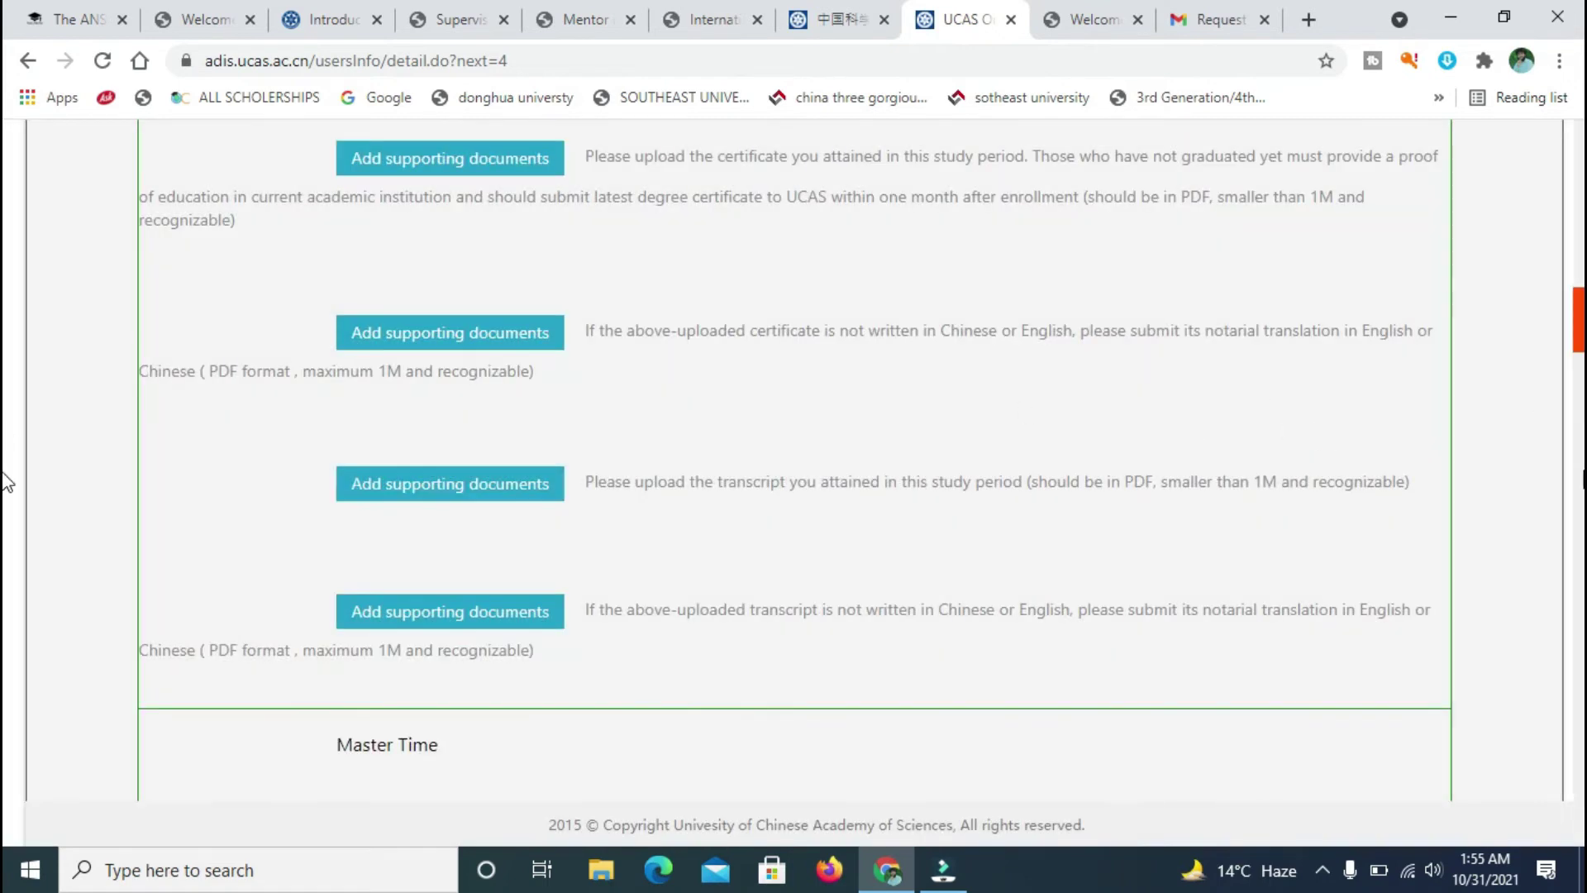
- Try to move on to the Fund Source page
scroll(6, 331, "up", 15)
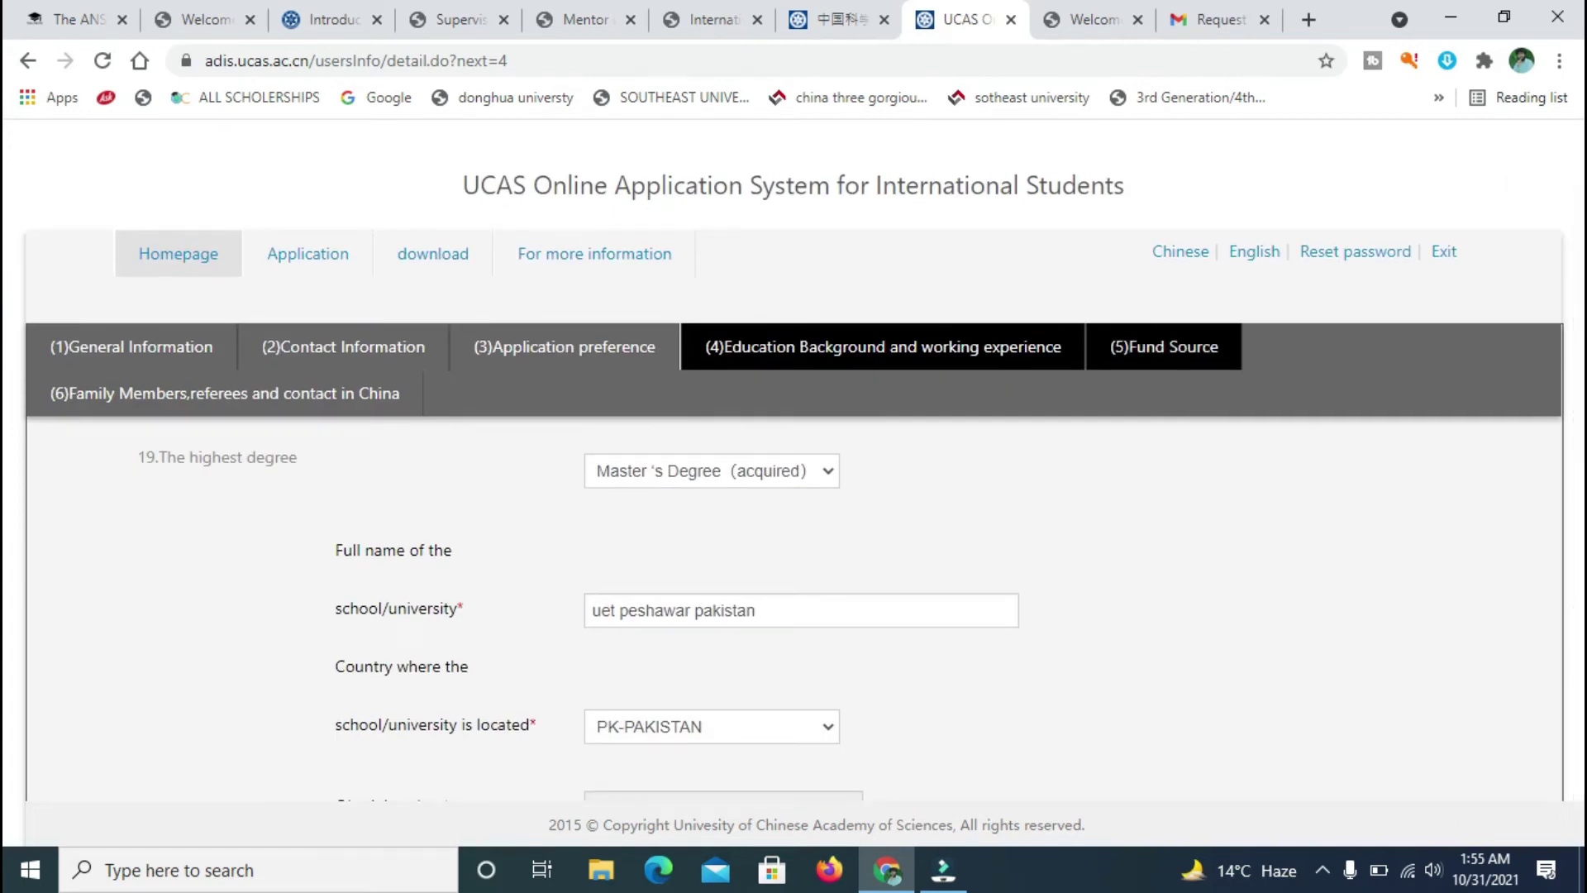
left_click(1301, 355)
left_click(1193, 414)
left_click(345, 359)
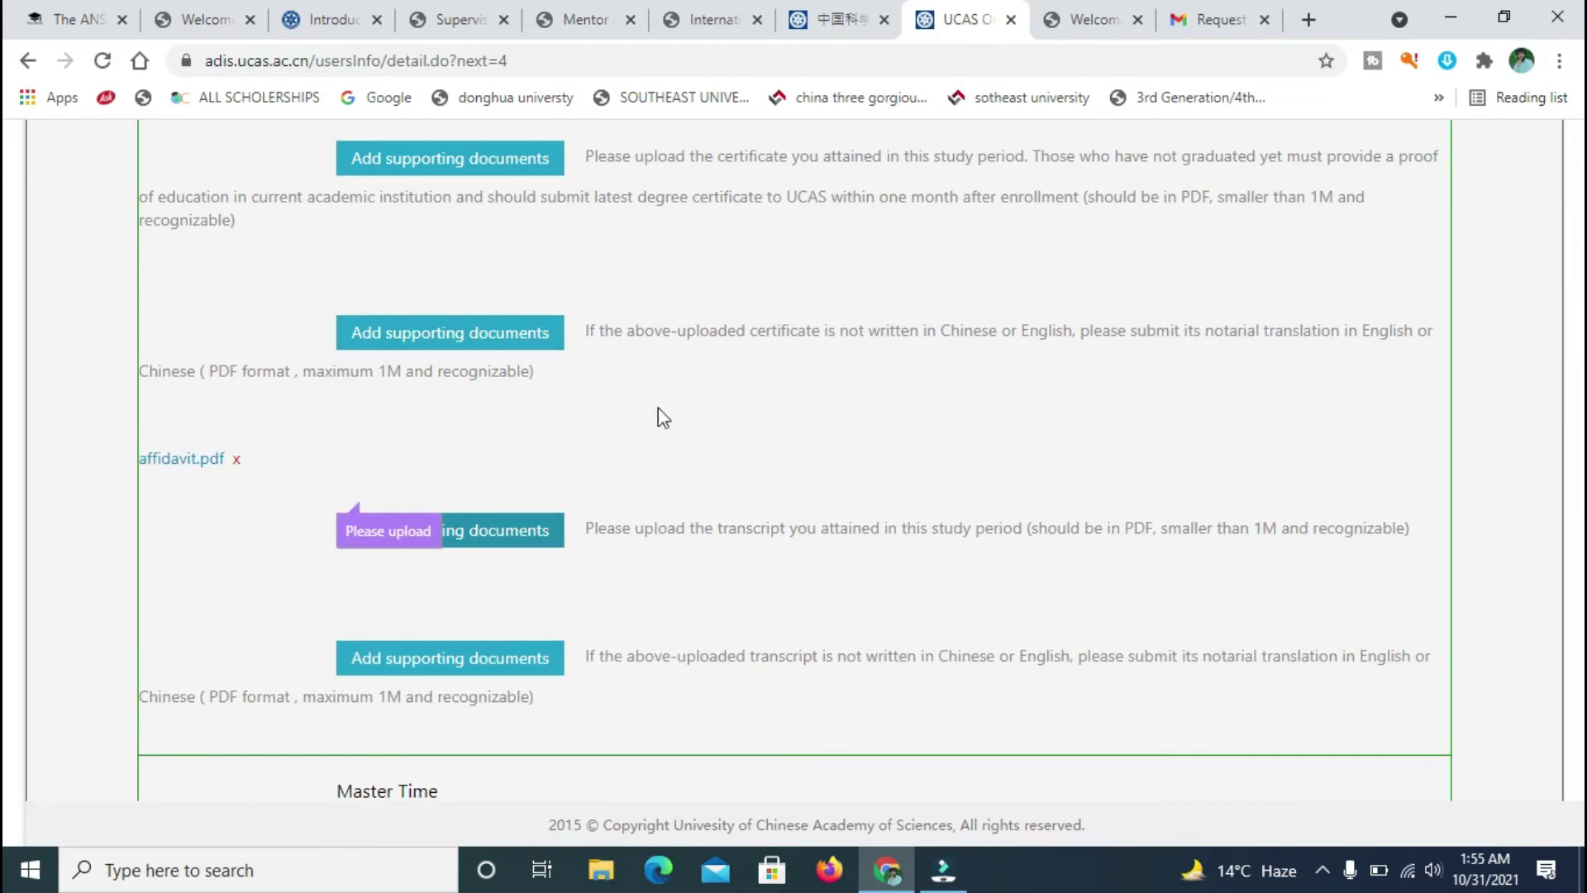
- Set the Master Time start date to March 2021
scroll(4, 361, "up", 15)
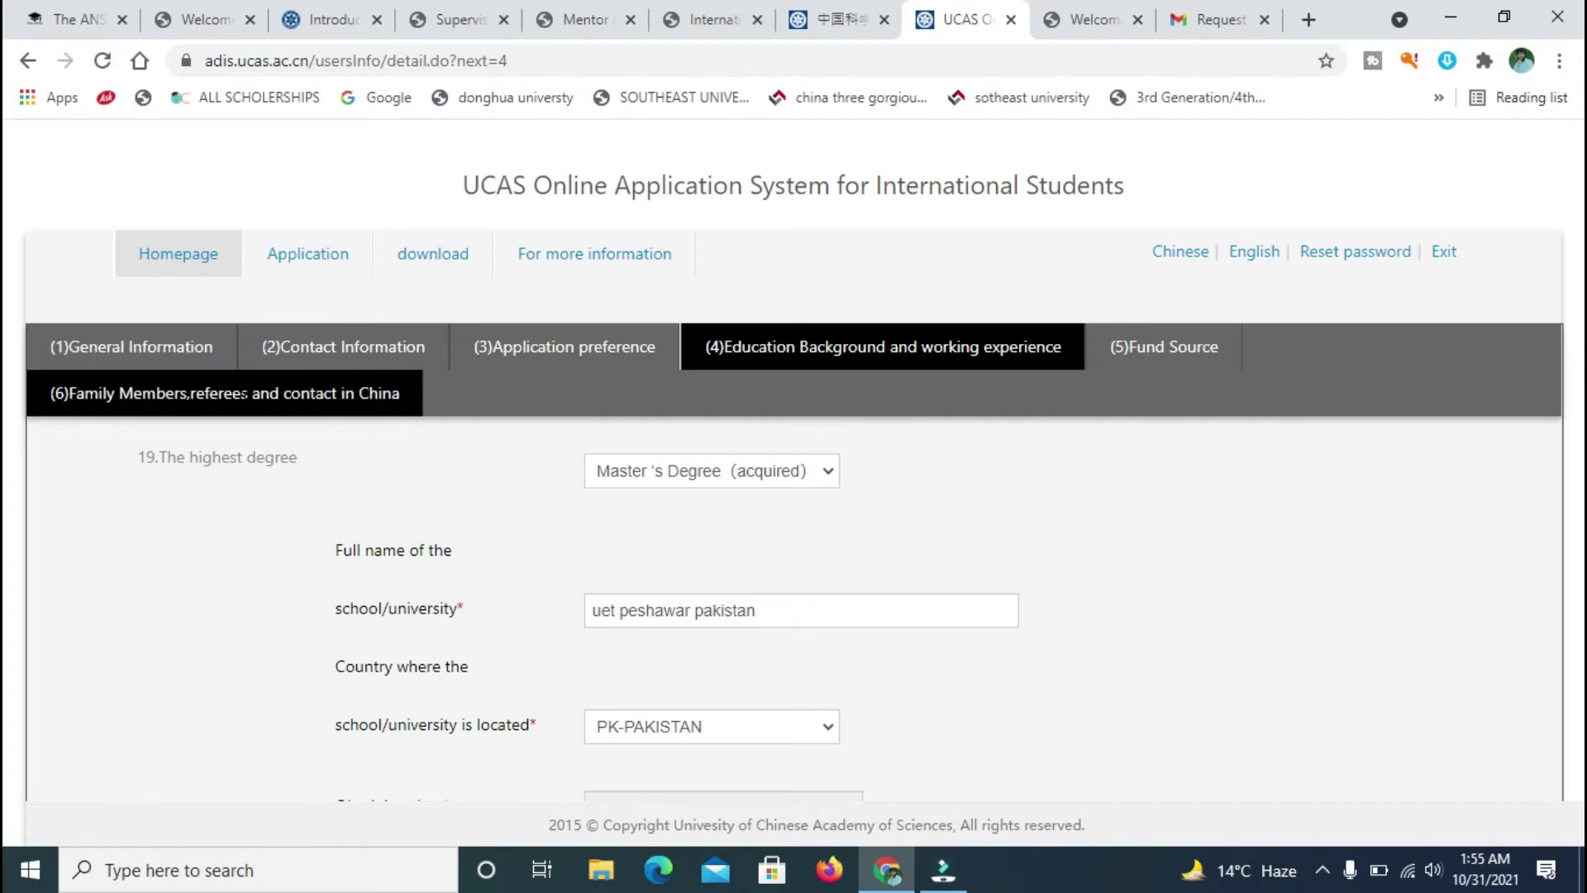
left_click(95, 396)
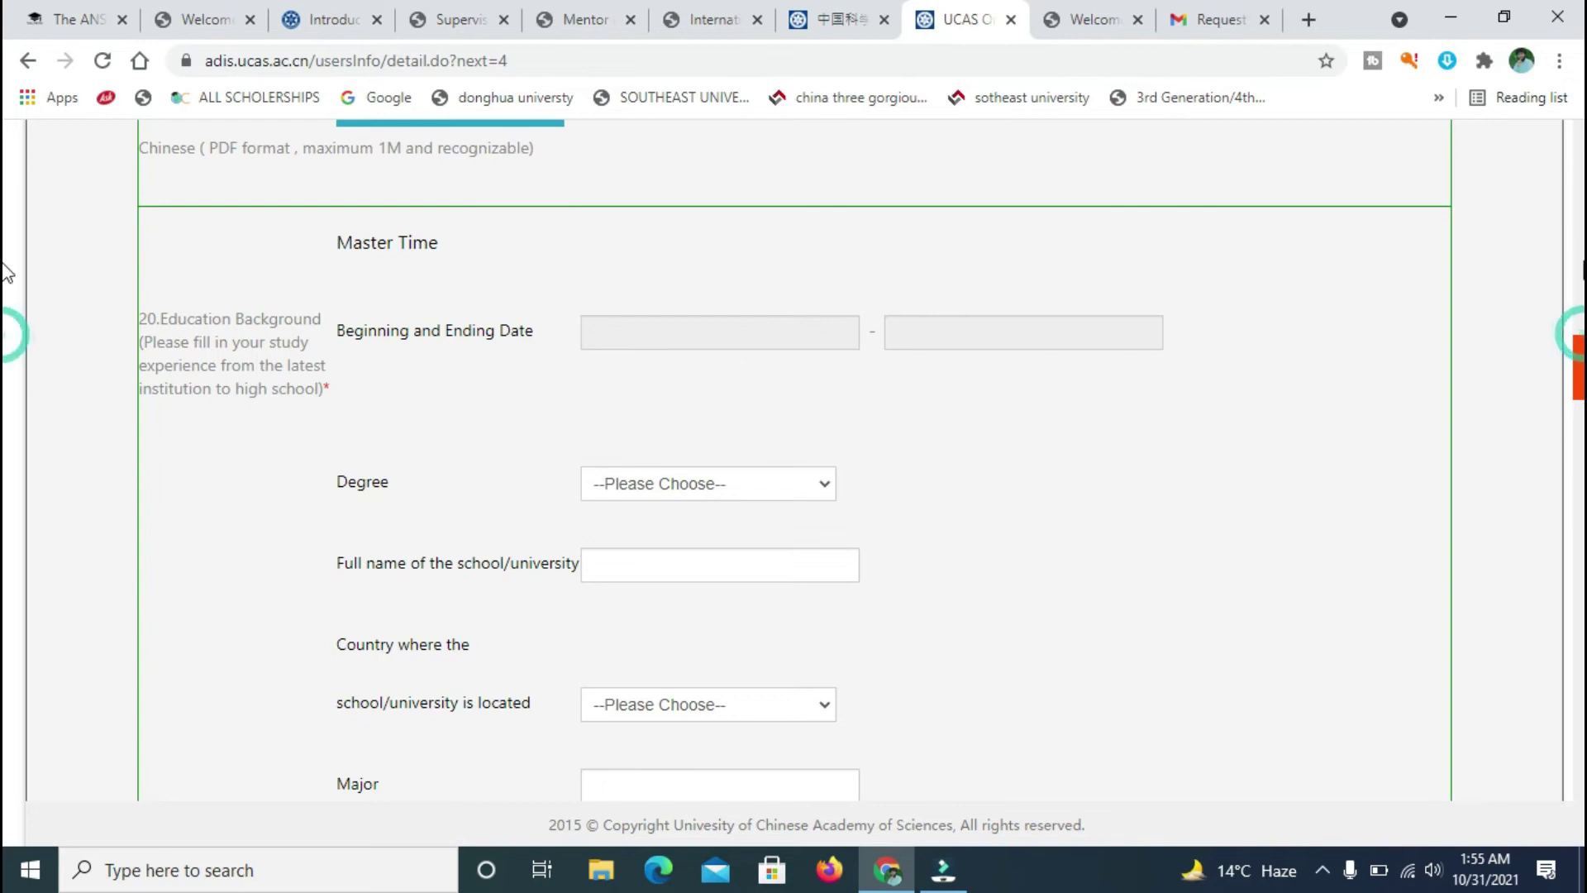
scroll(5, 339, "down", 8)
scroll(4, 306, "up", 1)
scroll(4, 306, "up", 15)
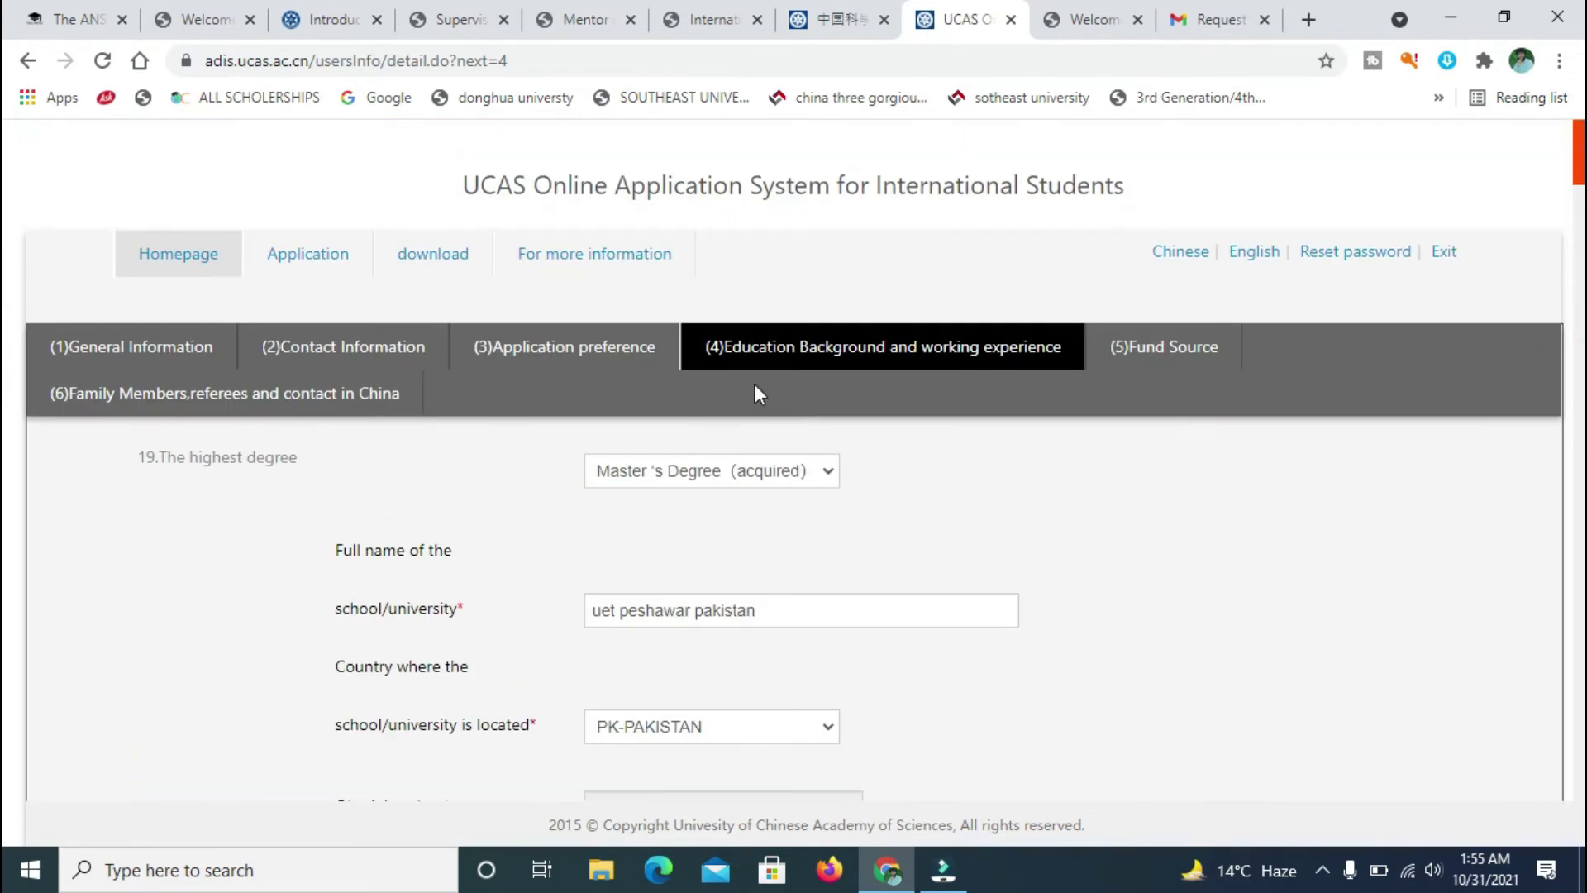
left_click(551, 347)
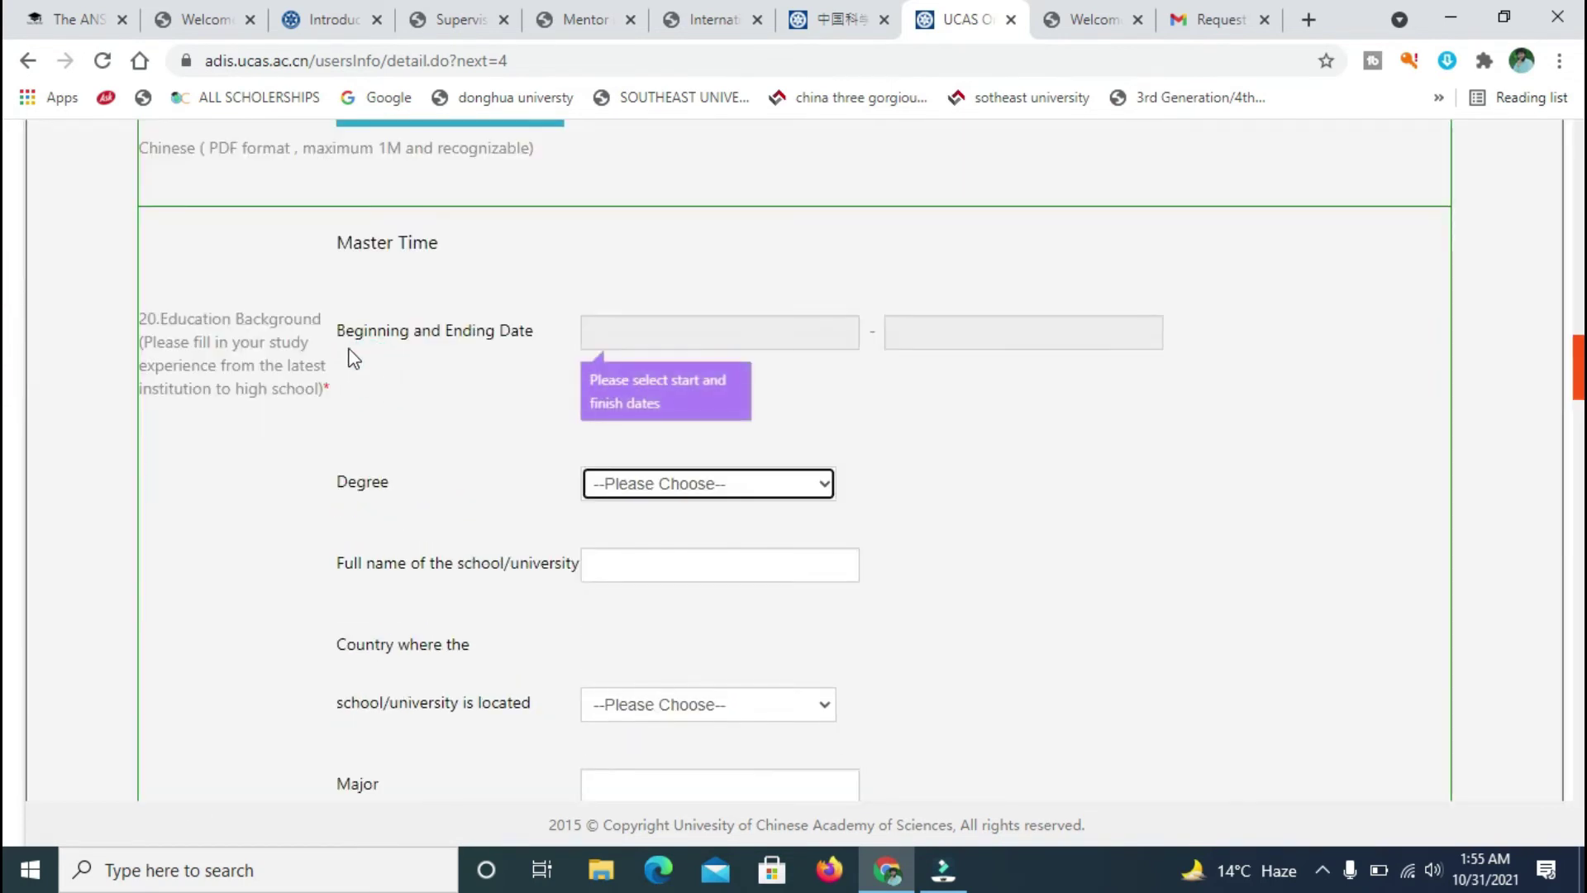
left_click(1361, 301)
left_click(744, 340)
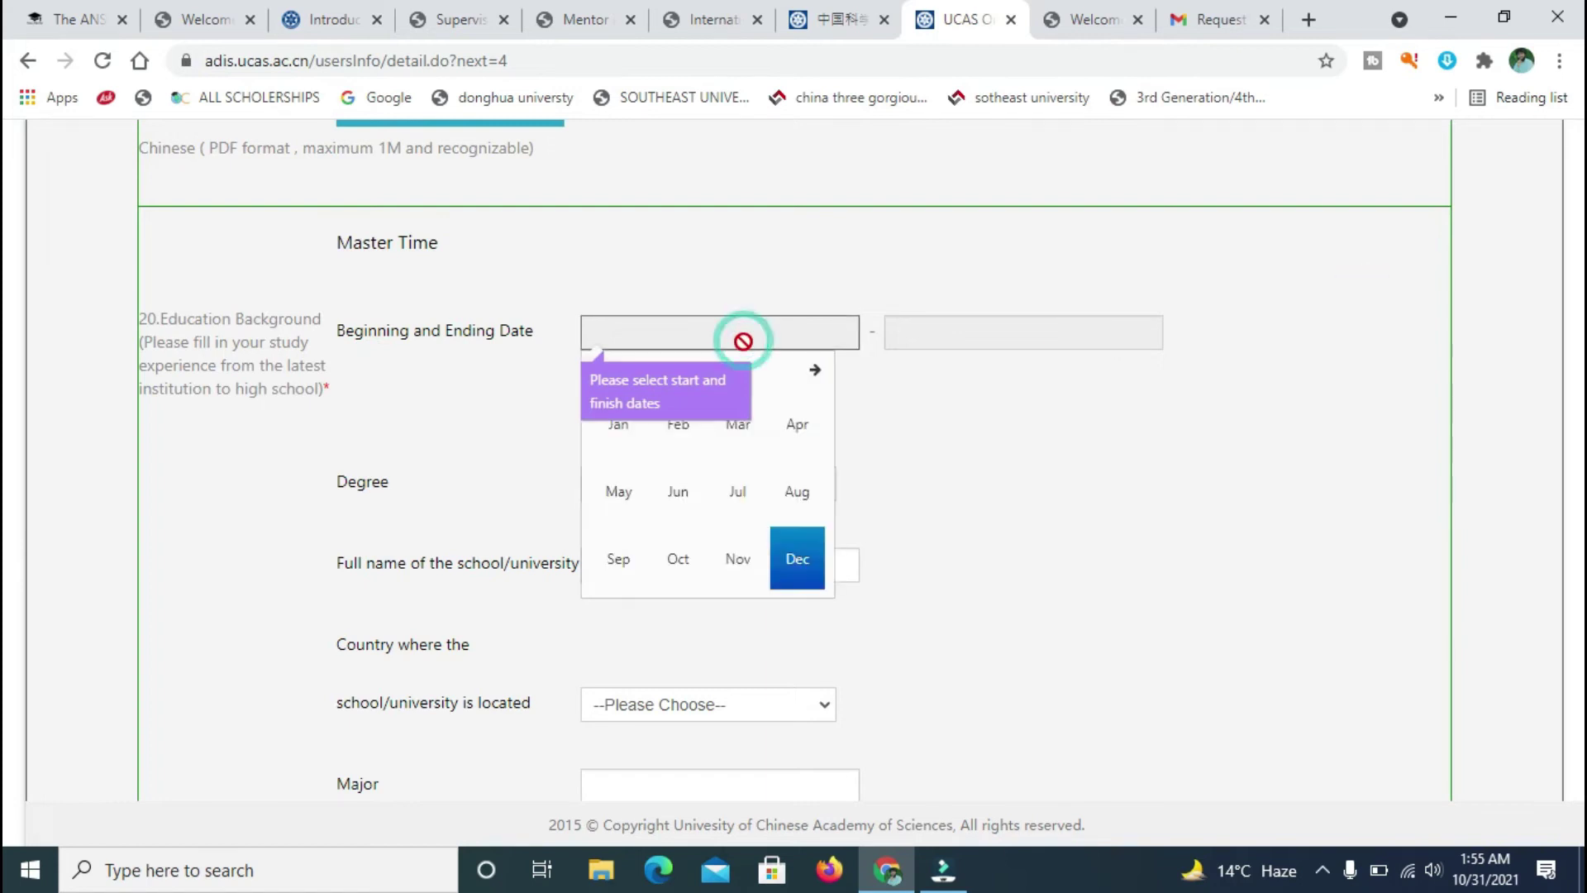
left_click(781, 383)
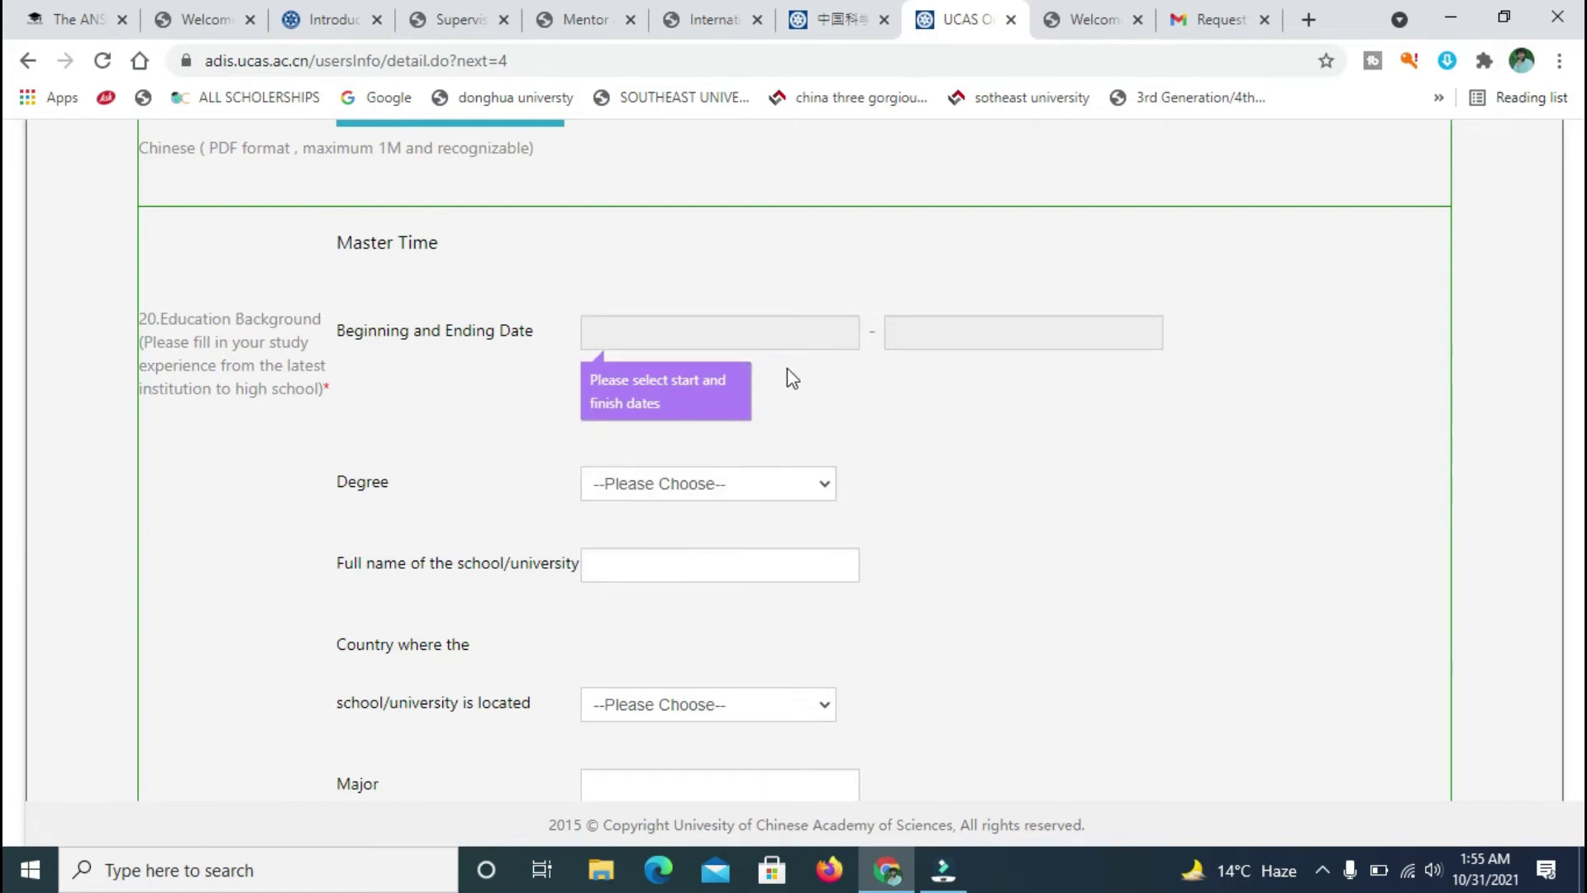
left_click(800, 330)
left_click(741, 438)
- Change the Master Time start date to February 2009
left_click(982, 323)
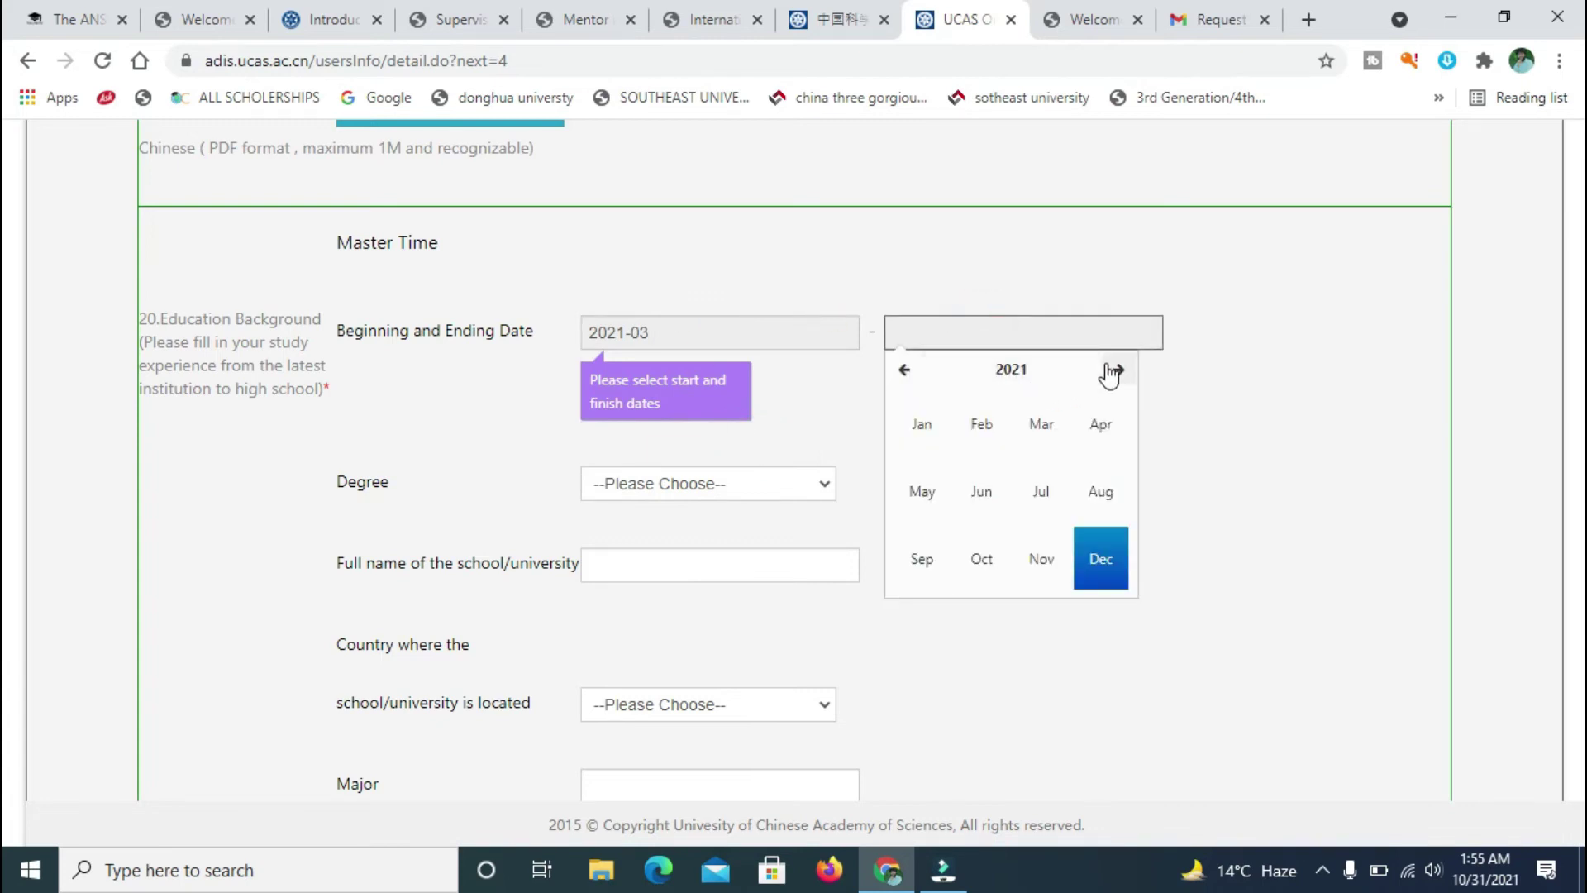
left_click(906, 370)
left_click(905, 370)
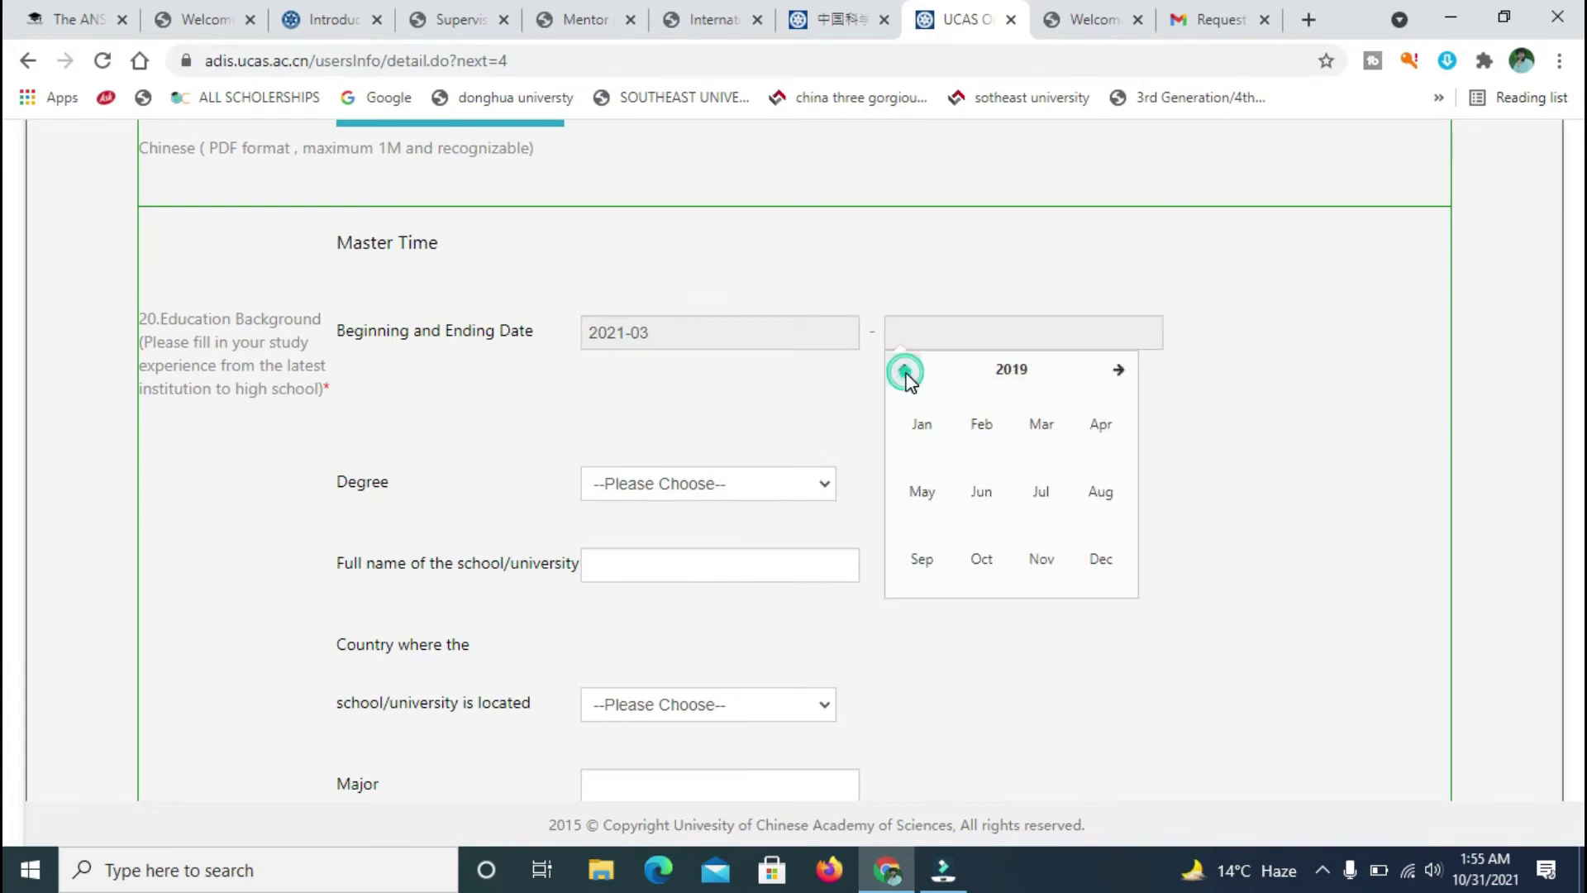
left_click(1119, 370)
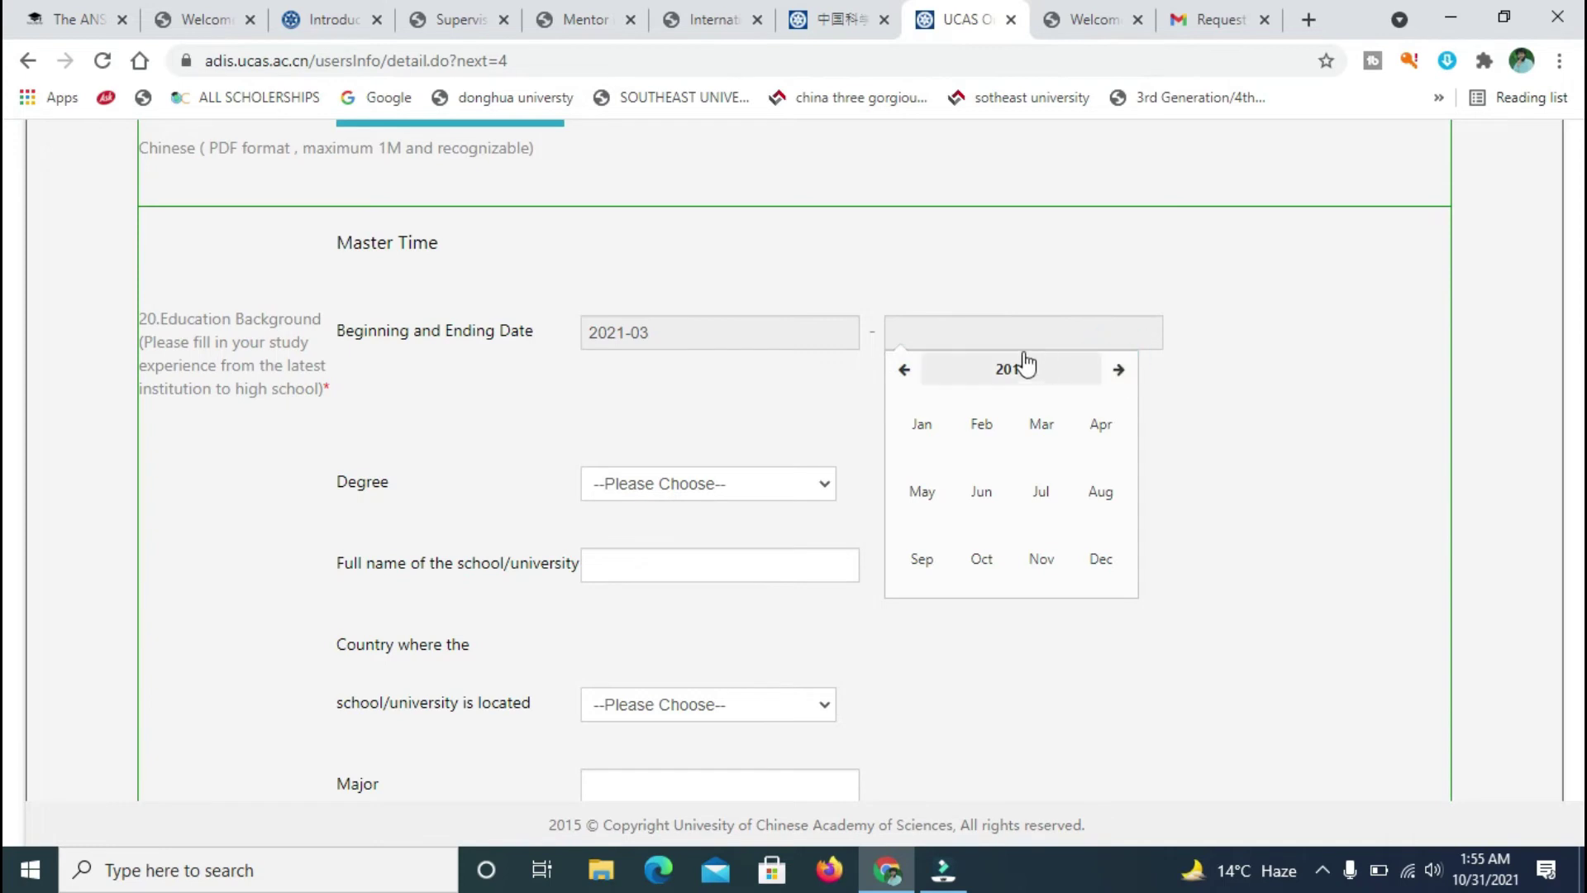
left_click(1003, 329)
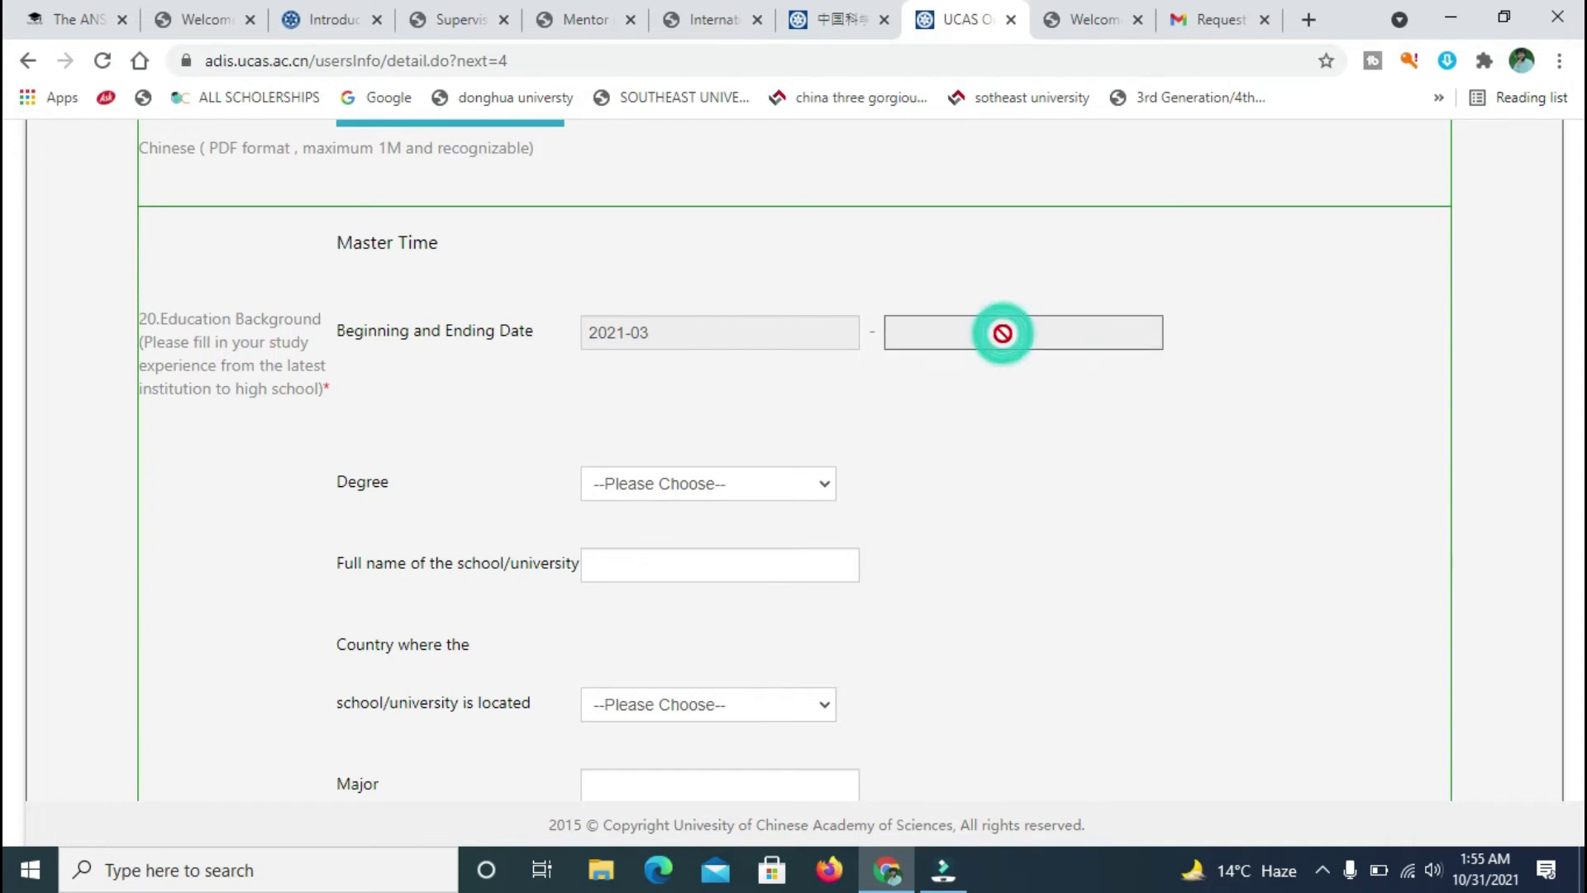
left_click(806, 334)
left_click(601, 369)
left_click(601, 370)
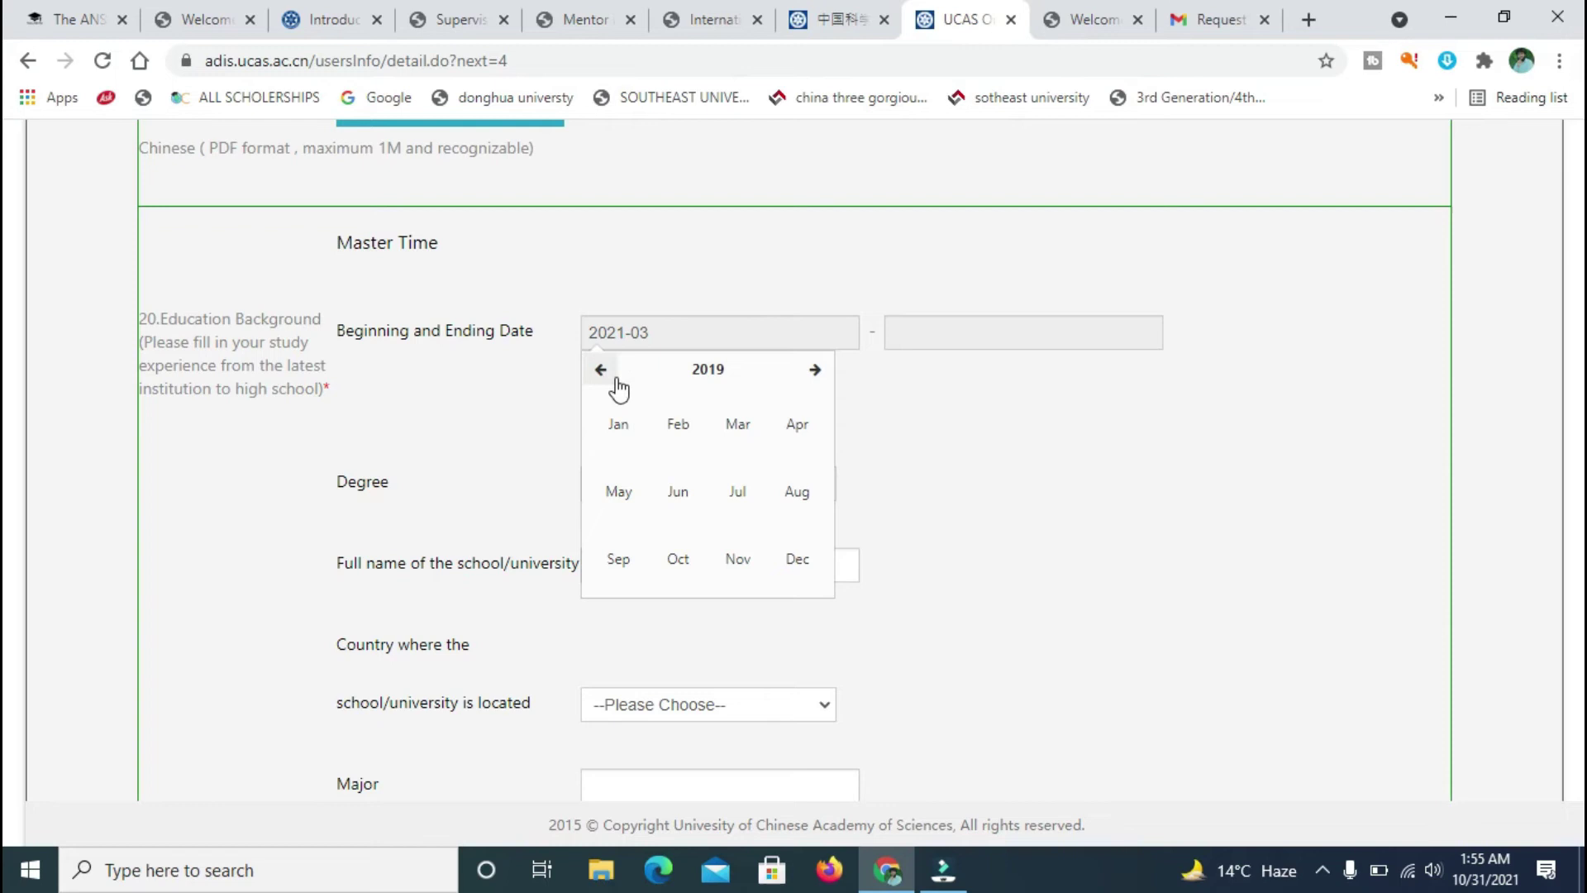
left_click(709, 370)
left_click(736, 419)
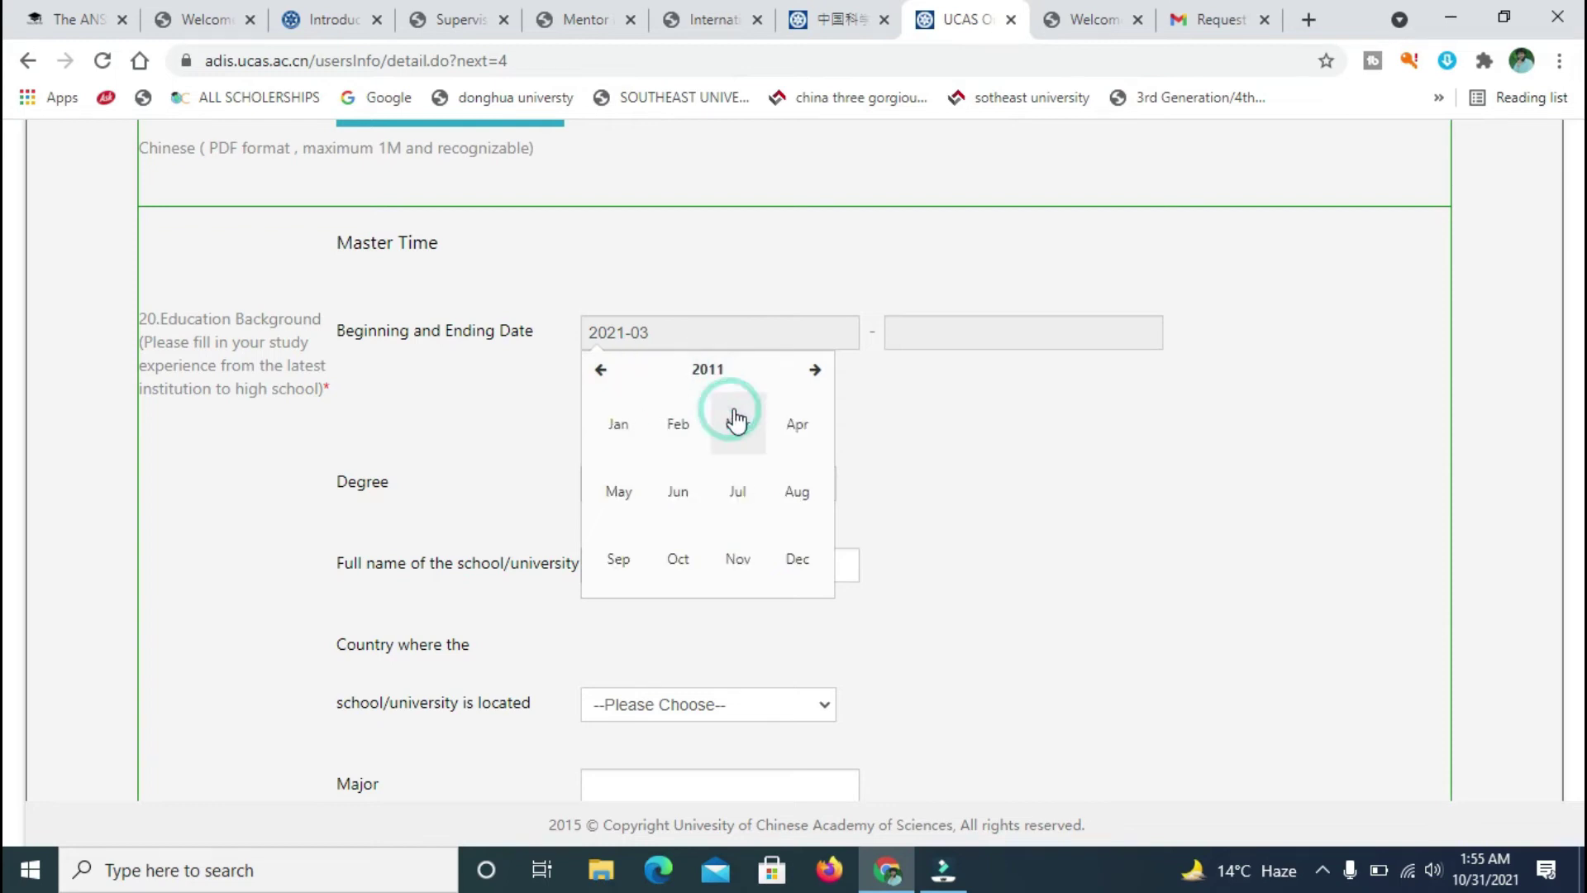
left_click(906, 338)
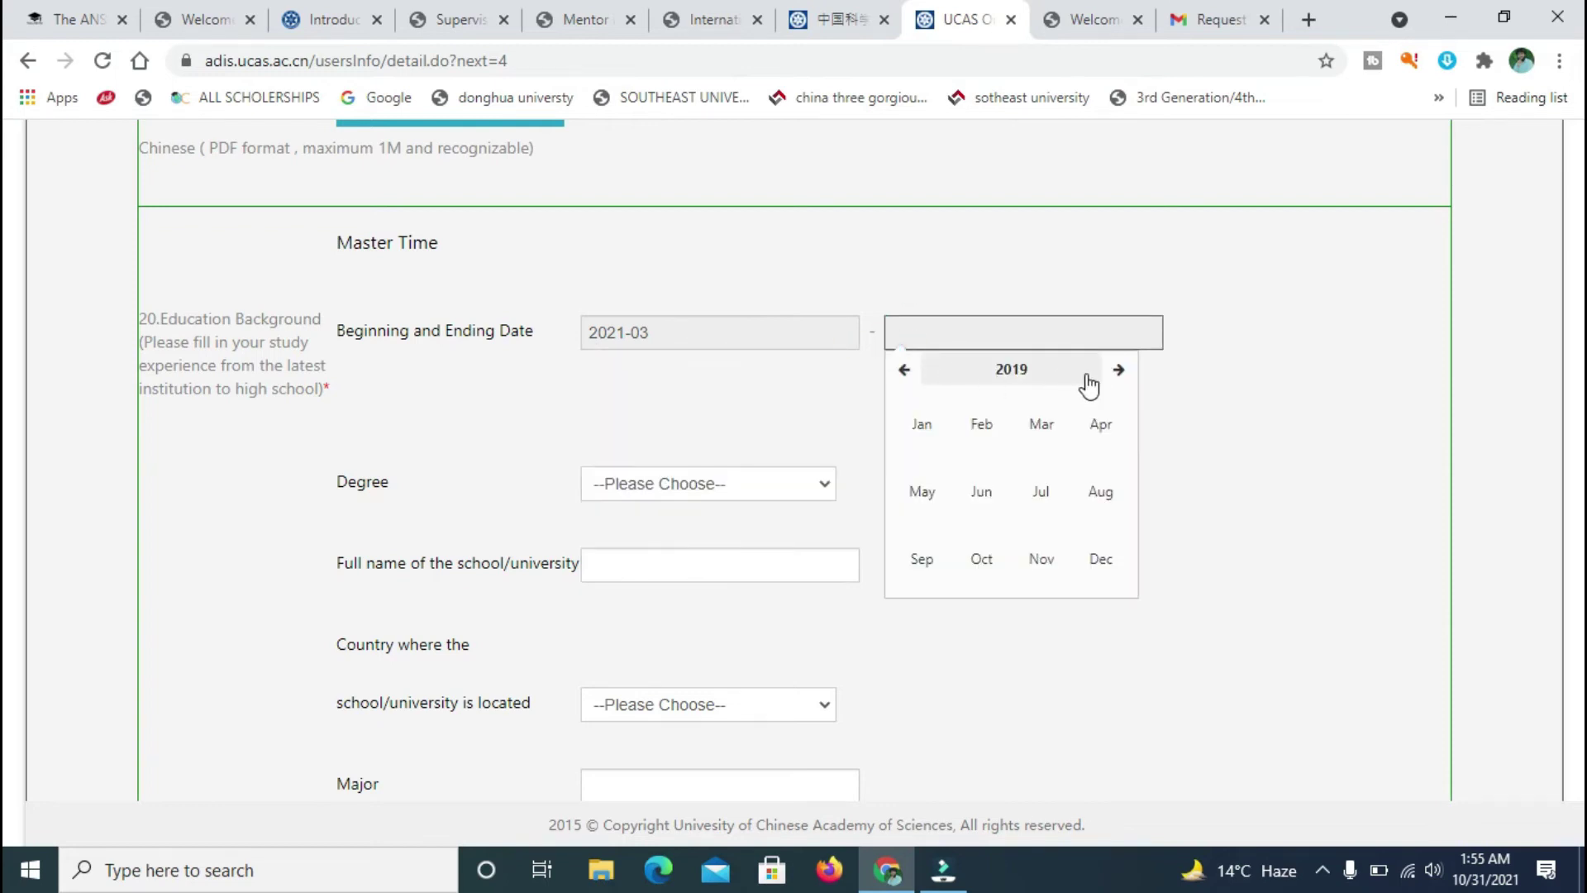
left_click(723, 341)
left_click(600, 371)
left_click(680, 431)
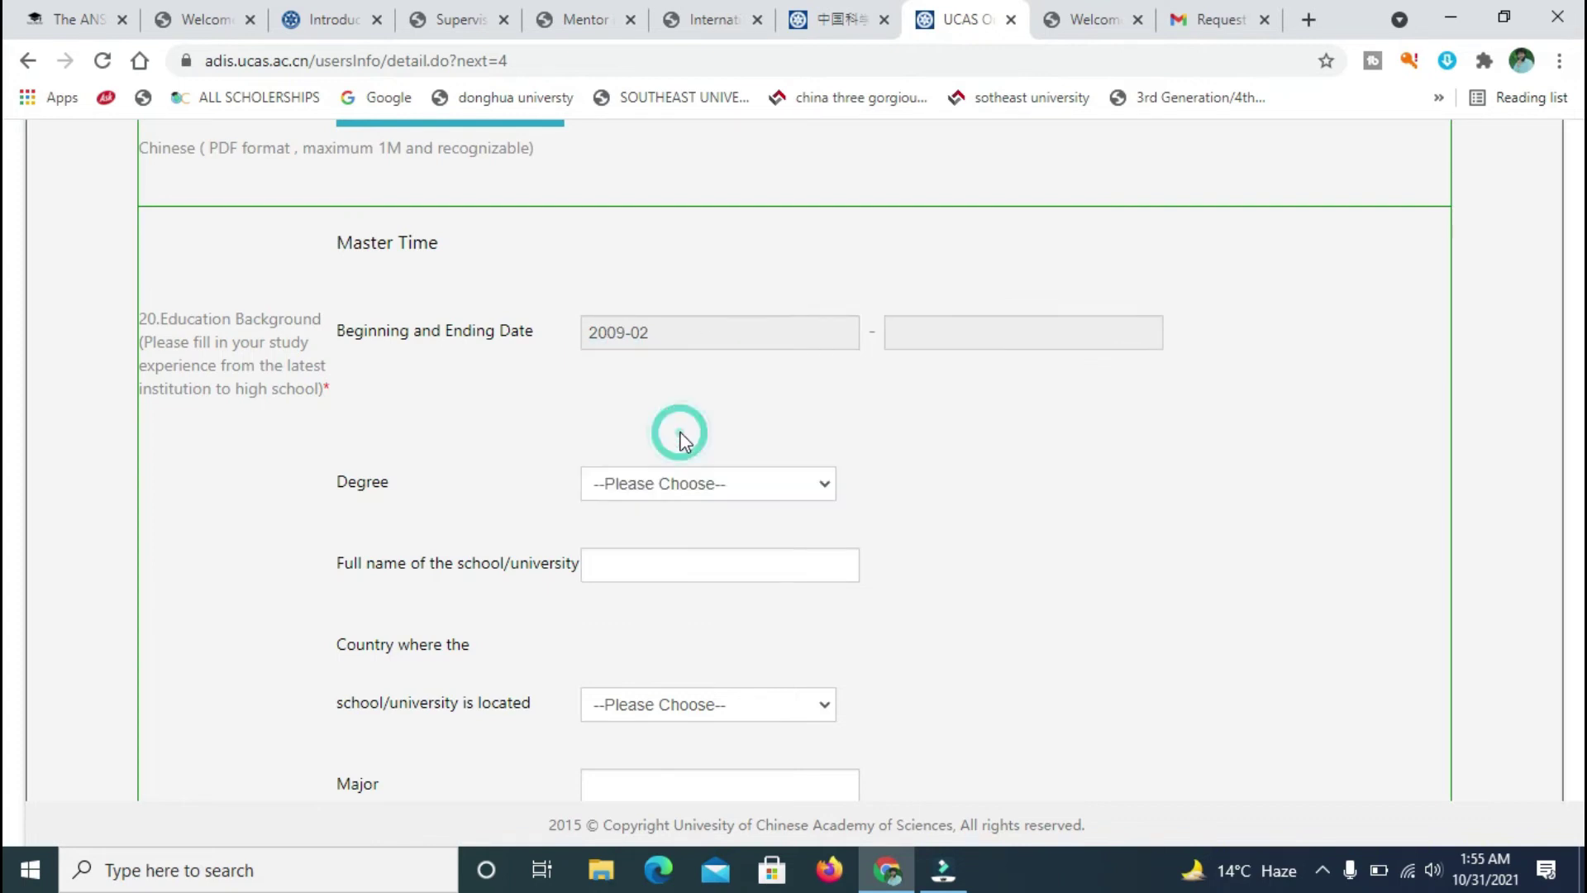
- Set the Master Time end date to February 2015
left_click(913, 338)
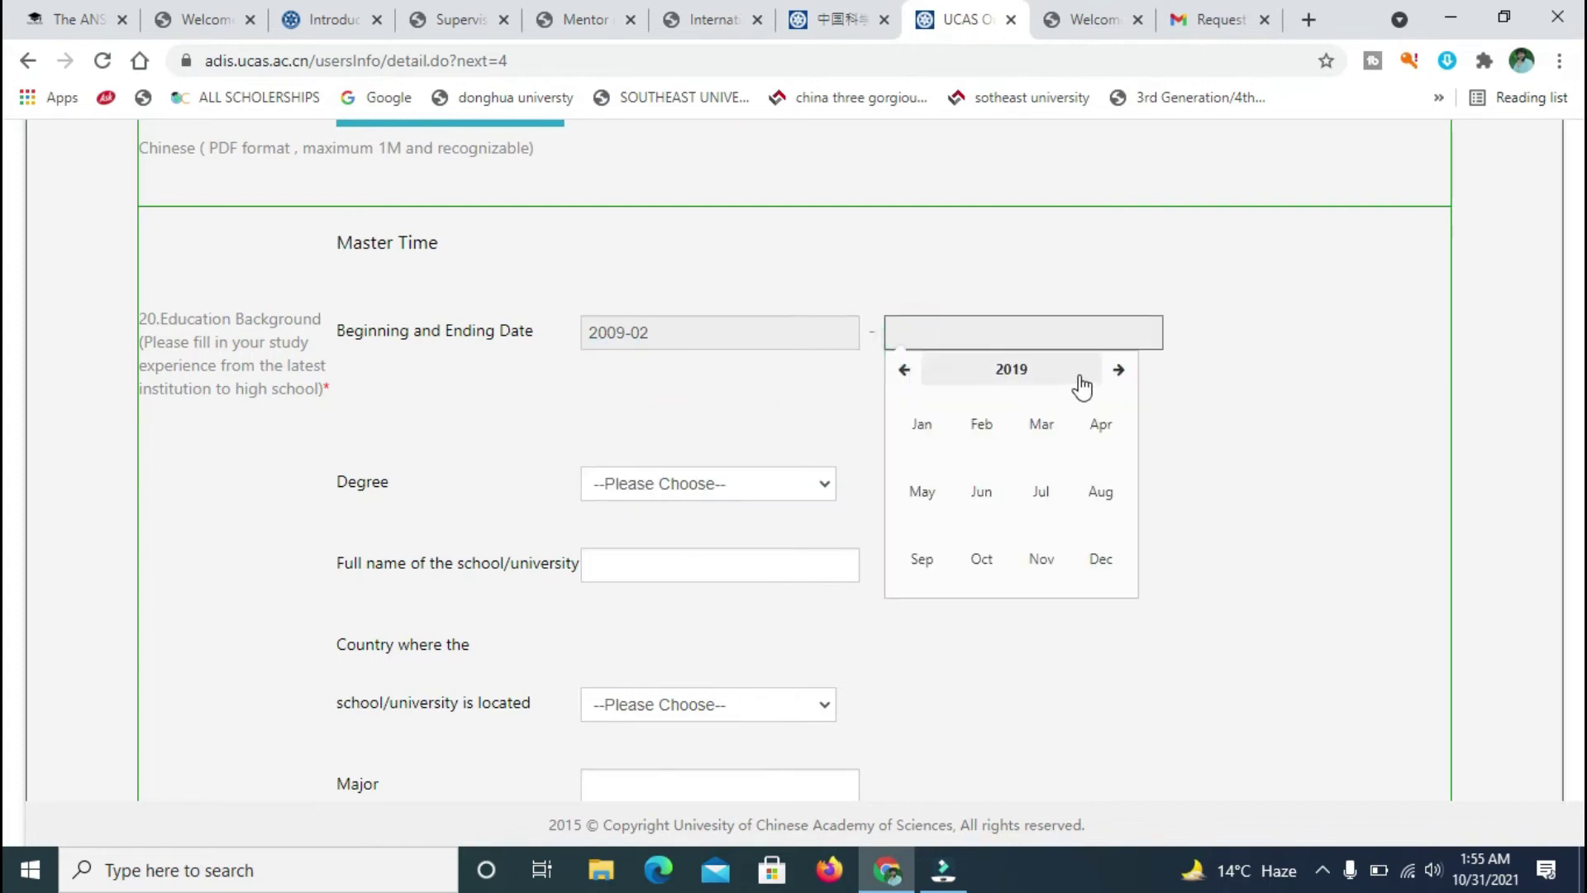
left_click(906, 385)
left_click(917, 347)
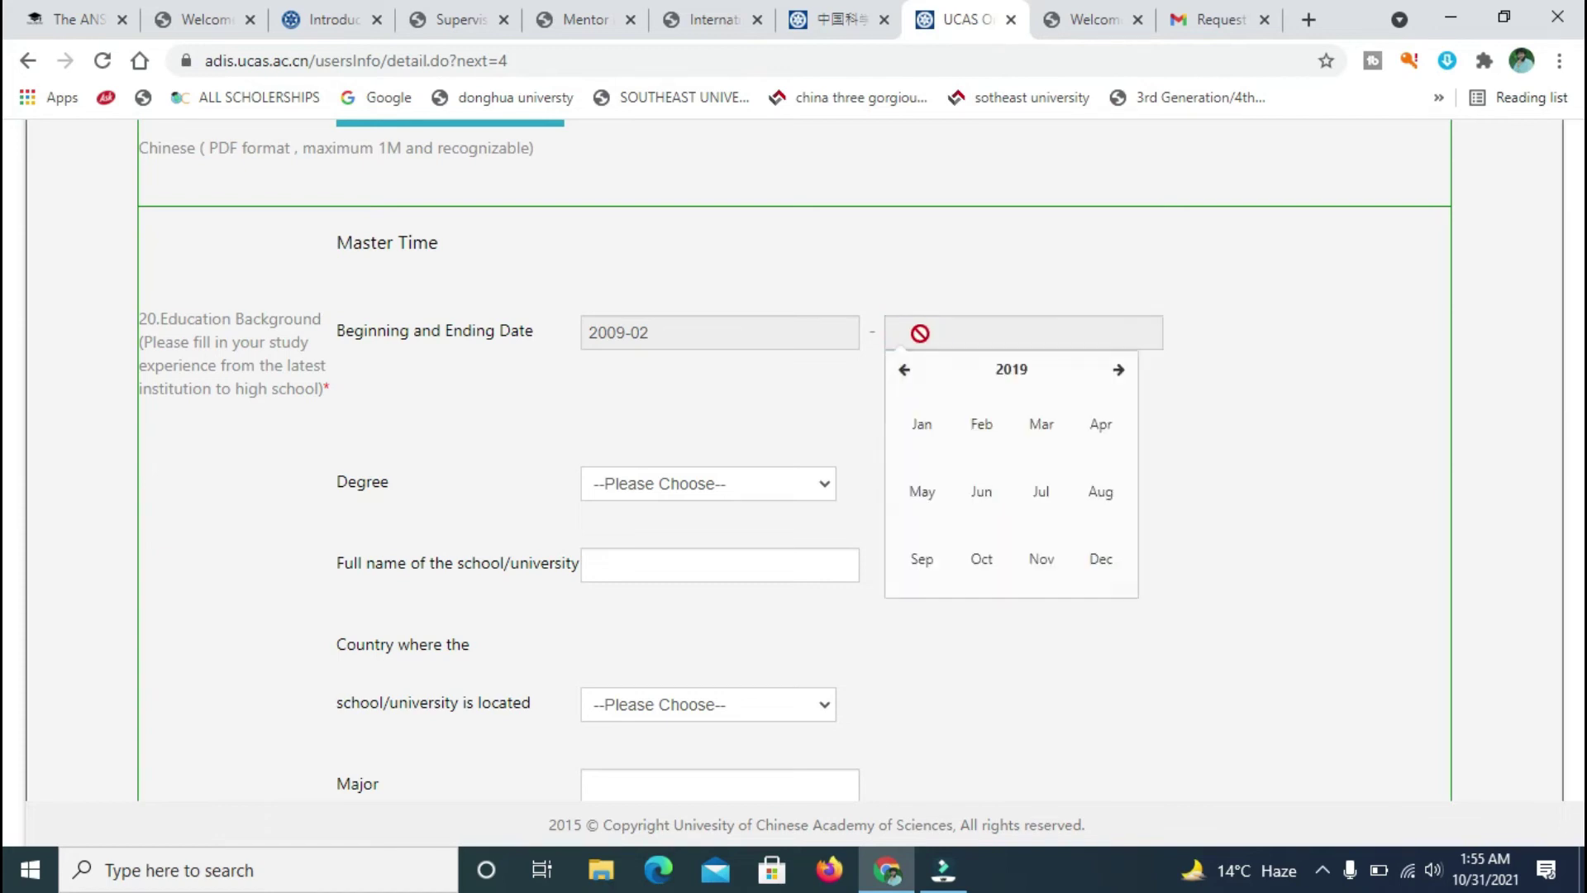
left_click(906, 372)
left_click(906, 370)
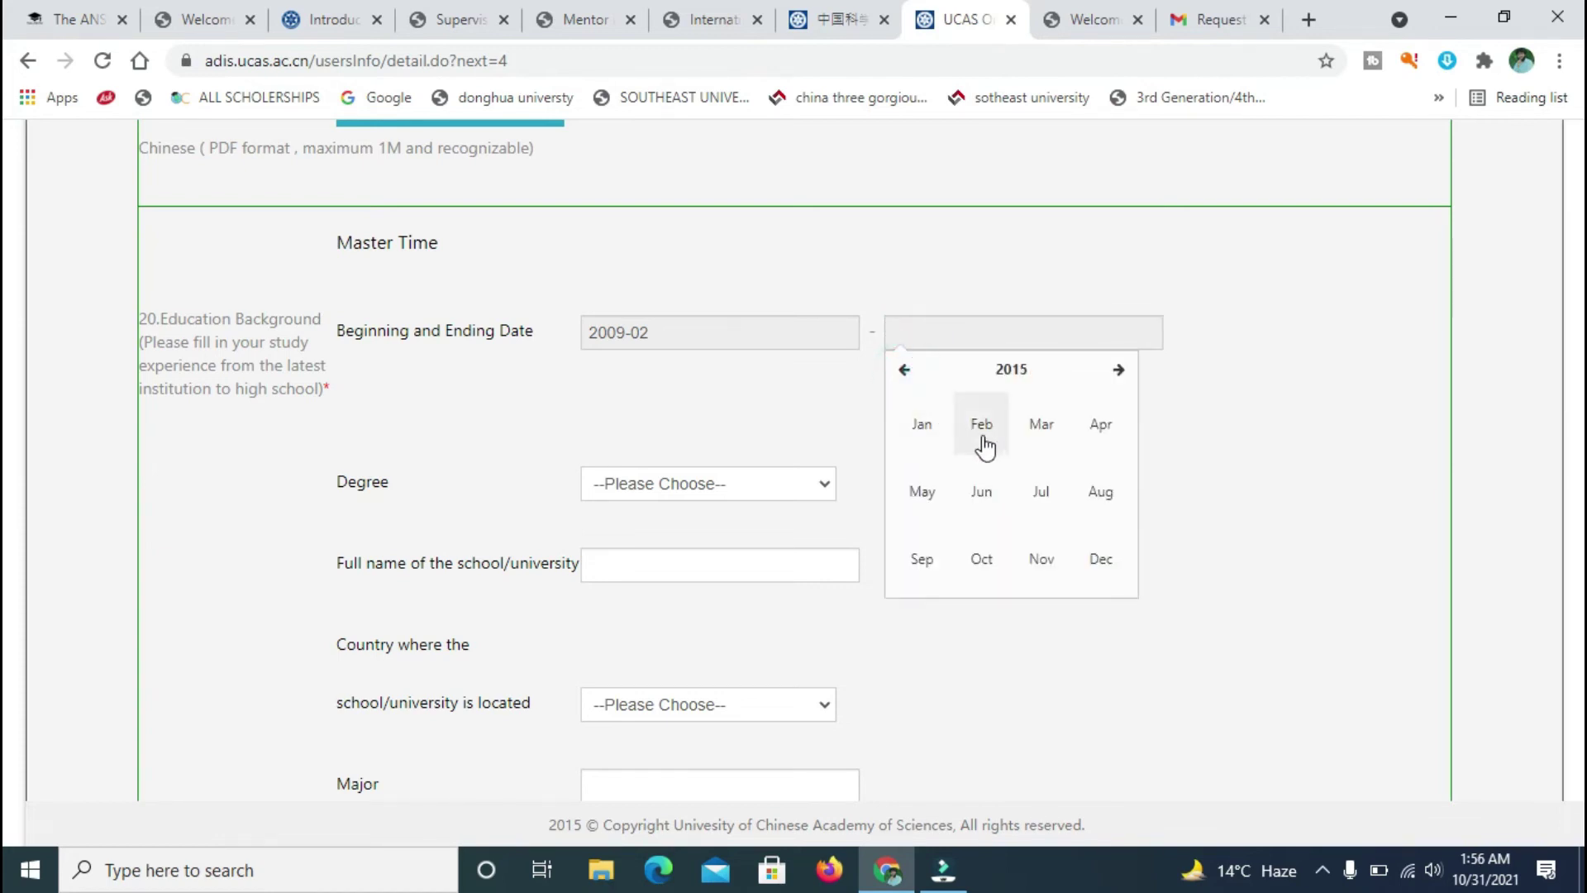
left_click(990, 434)
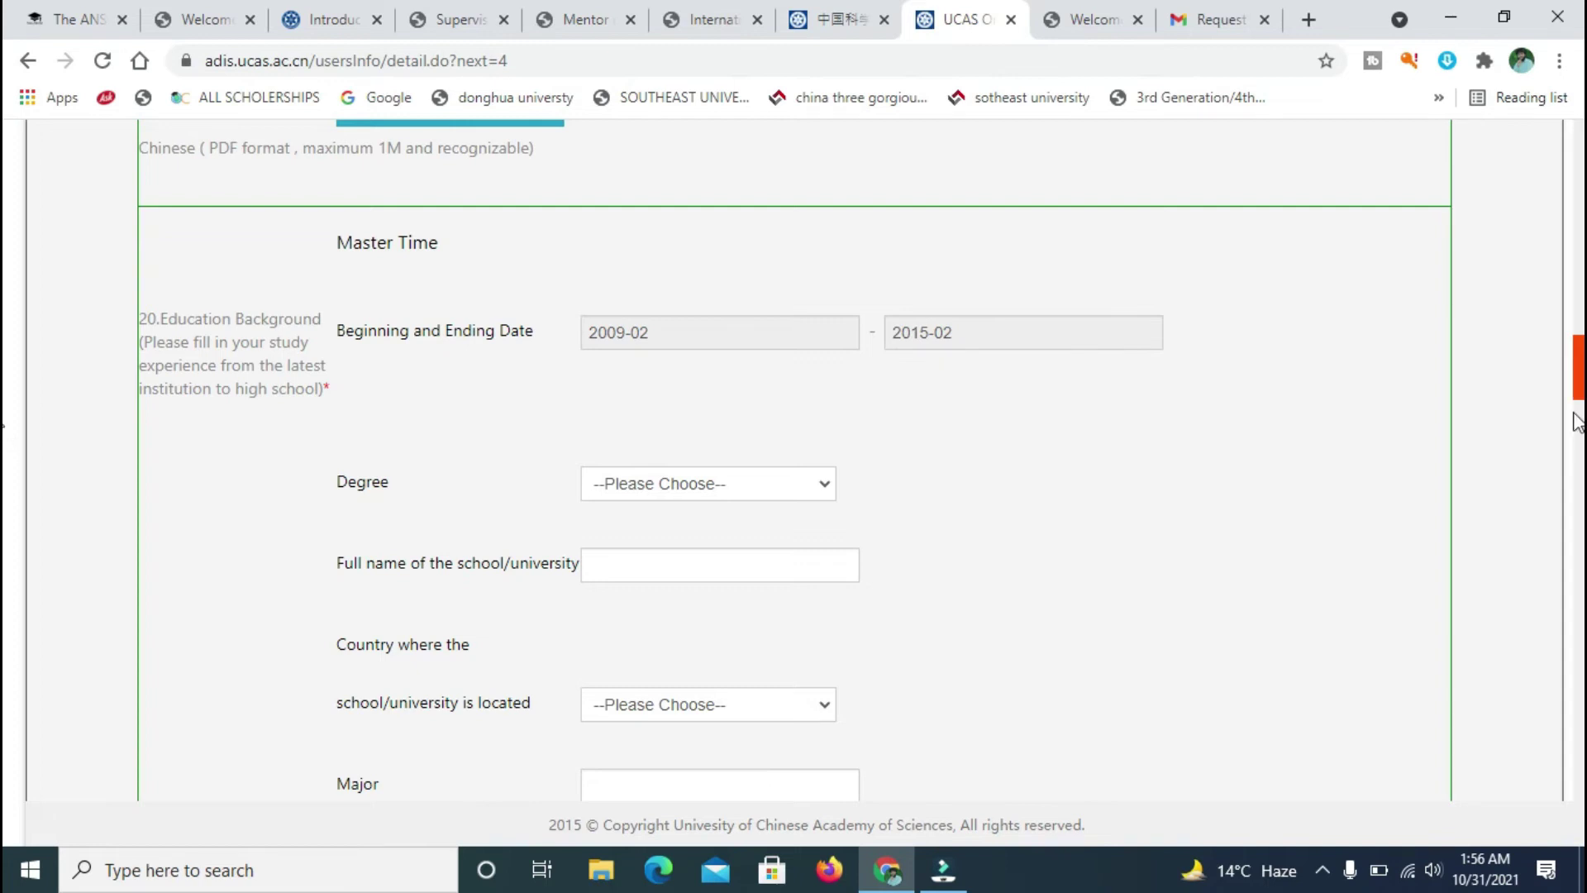
- Choose Master 's Degree (acquired) as the degree
left_click_drag(1583, 376, 1583, 166)
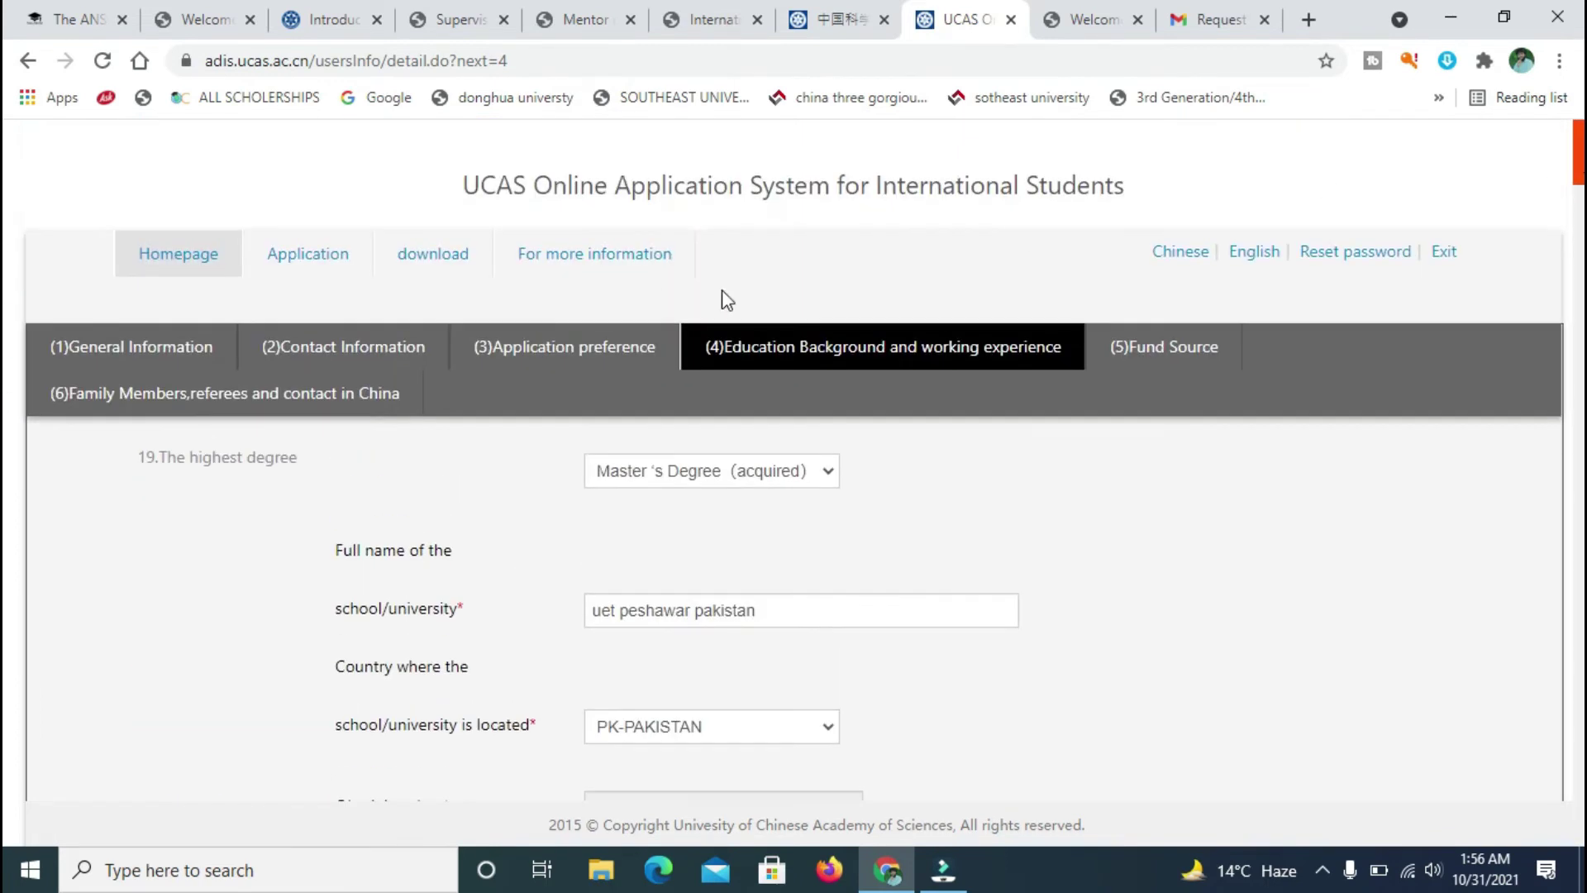
left_click(558, 350)
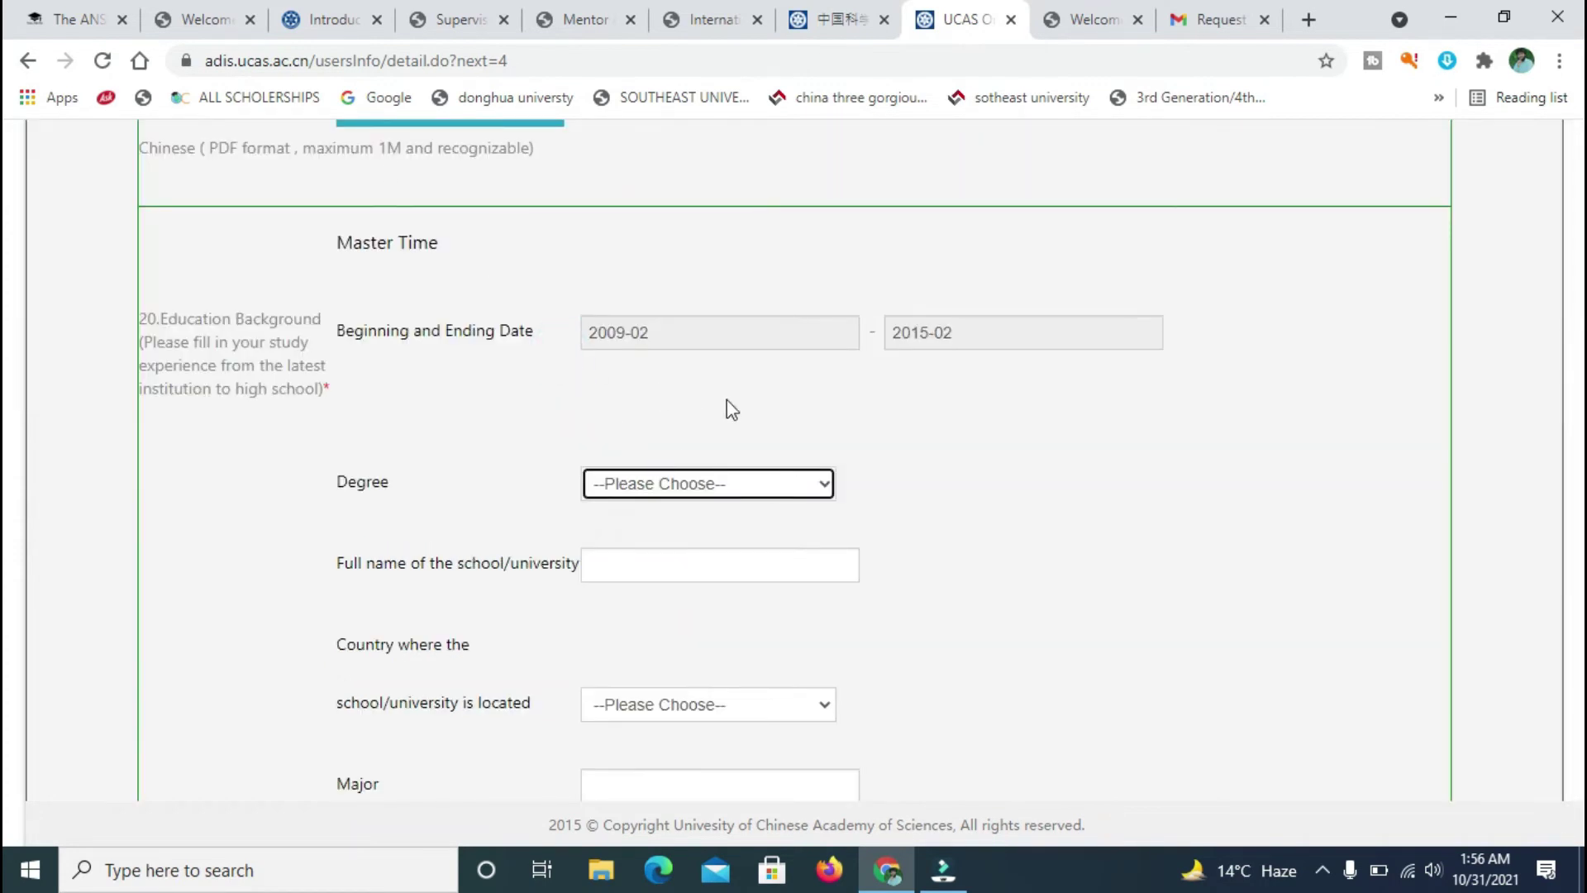
left_click(748, 489)
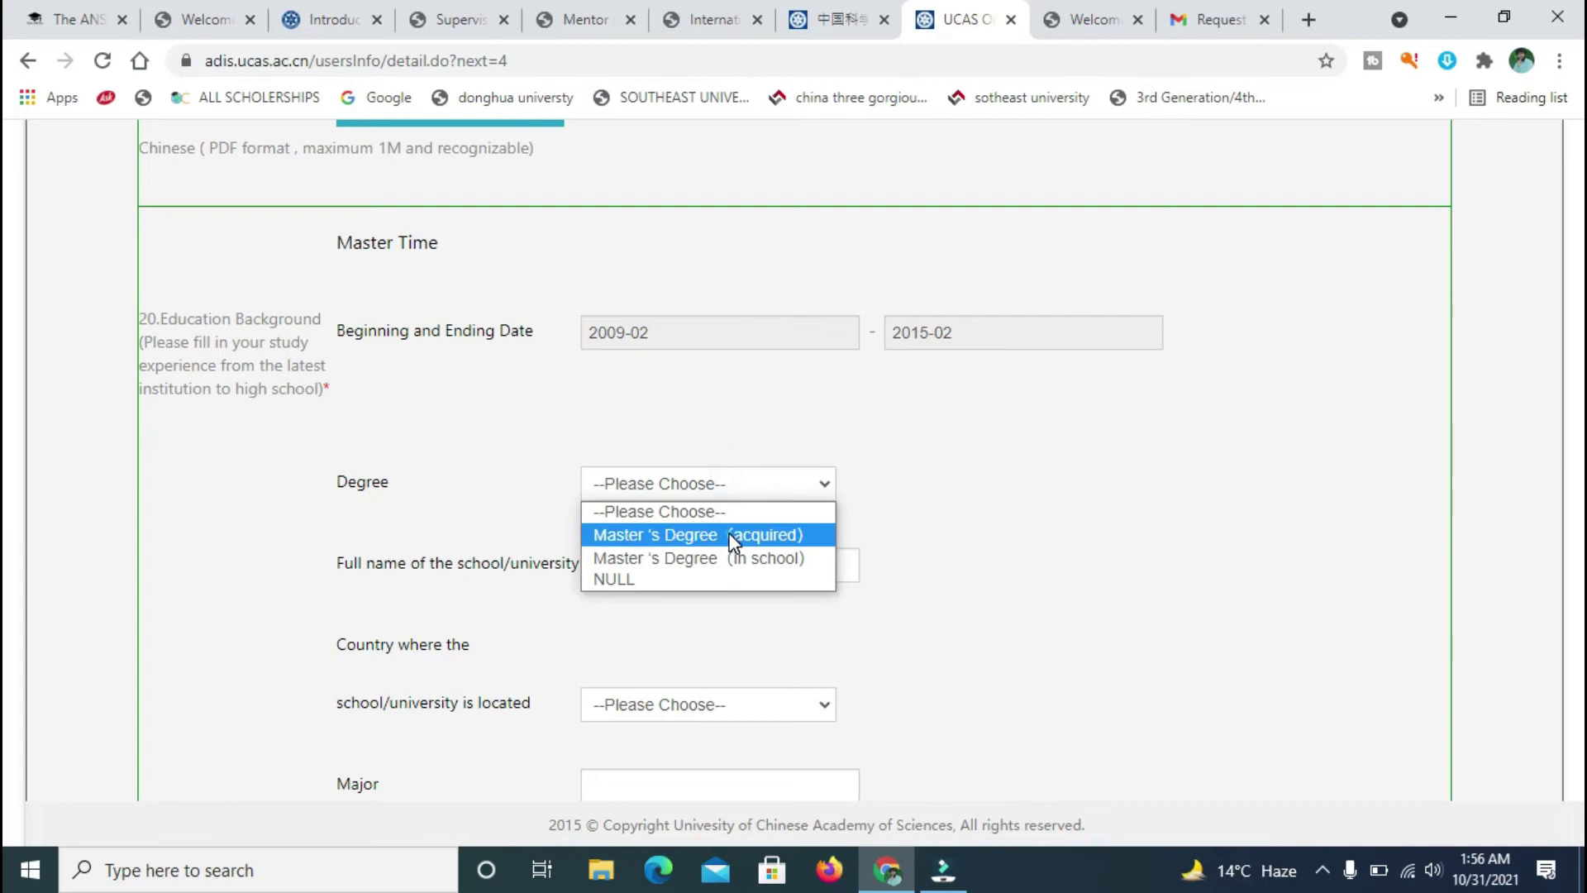
left_click(735, 538)
- Enter the placeholder school name 'ue'
left_click_drag(1575, 426, 1577, 158)
left_click(583, 204)
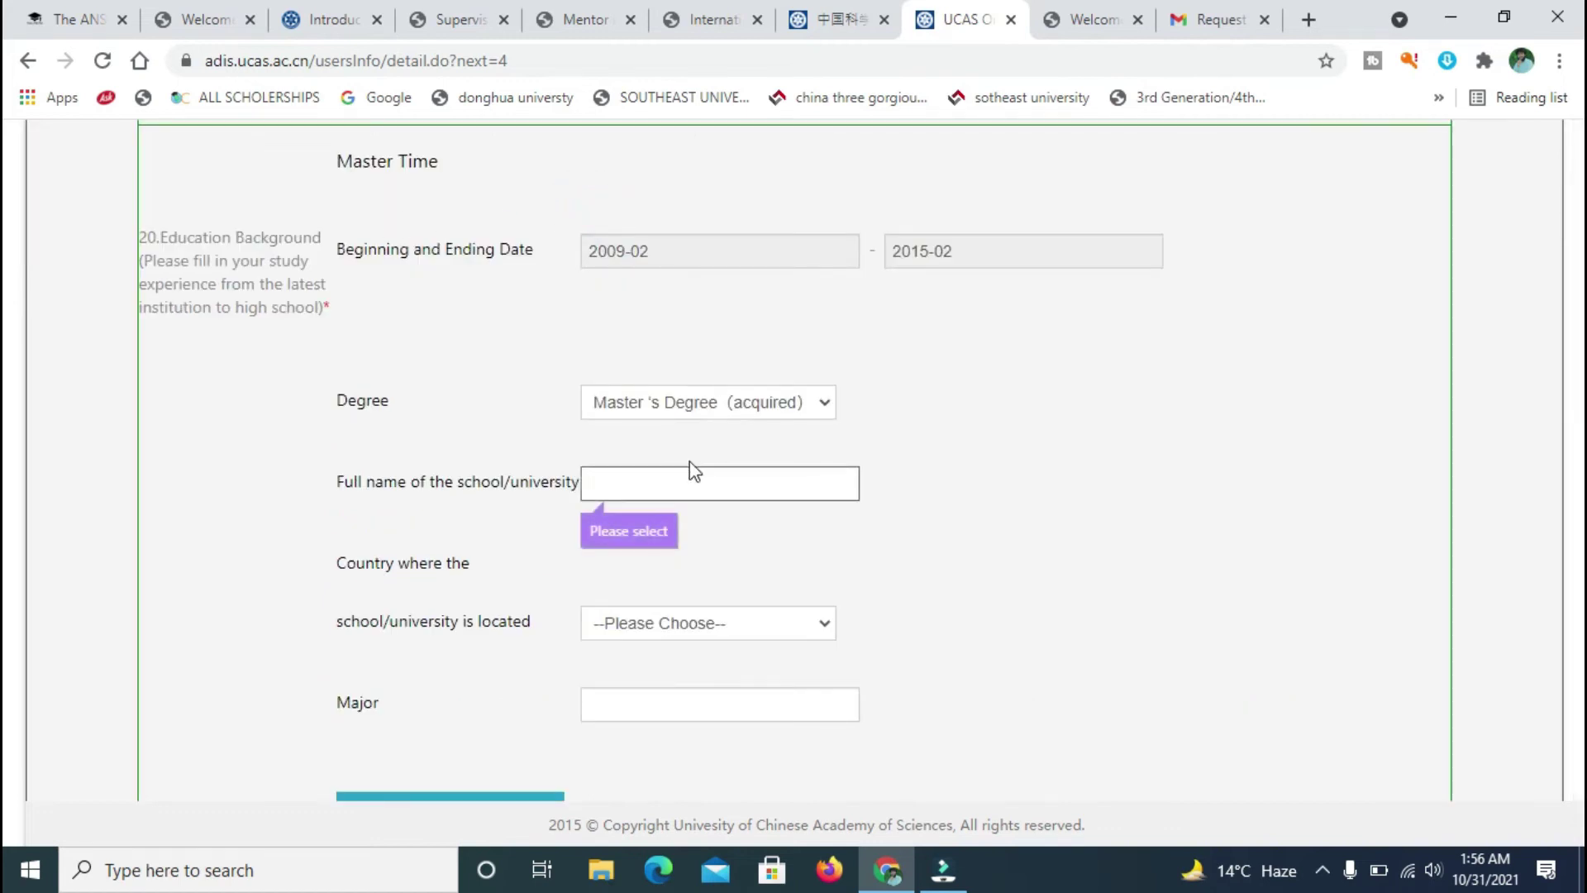
left_click(663, 476)
type("uetlmnsdkljfn")
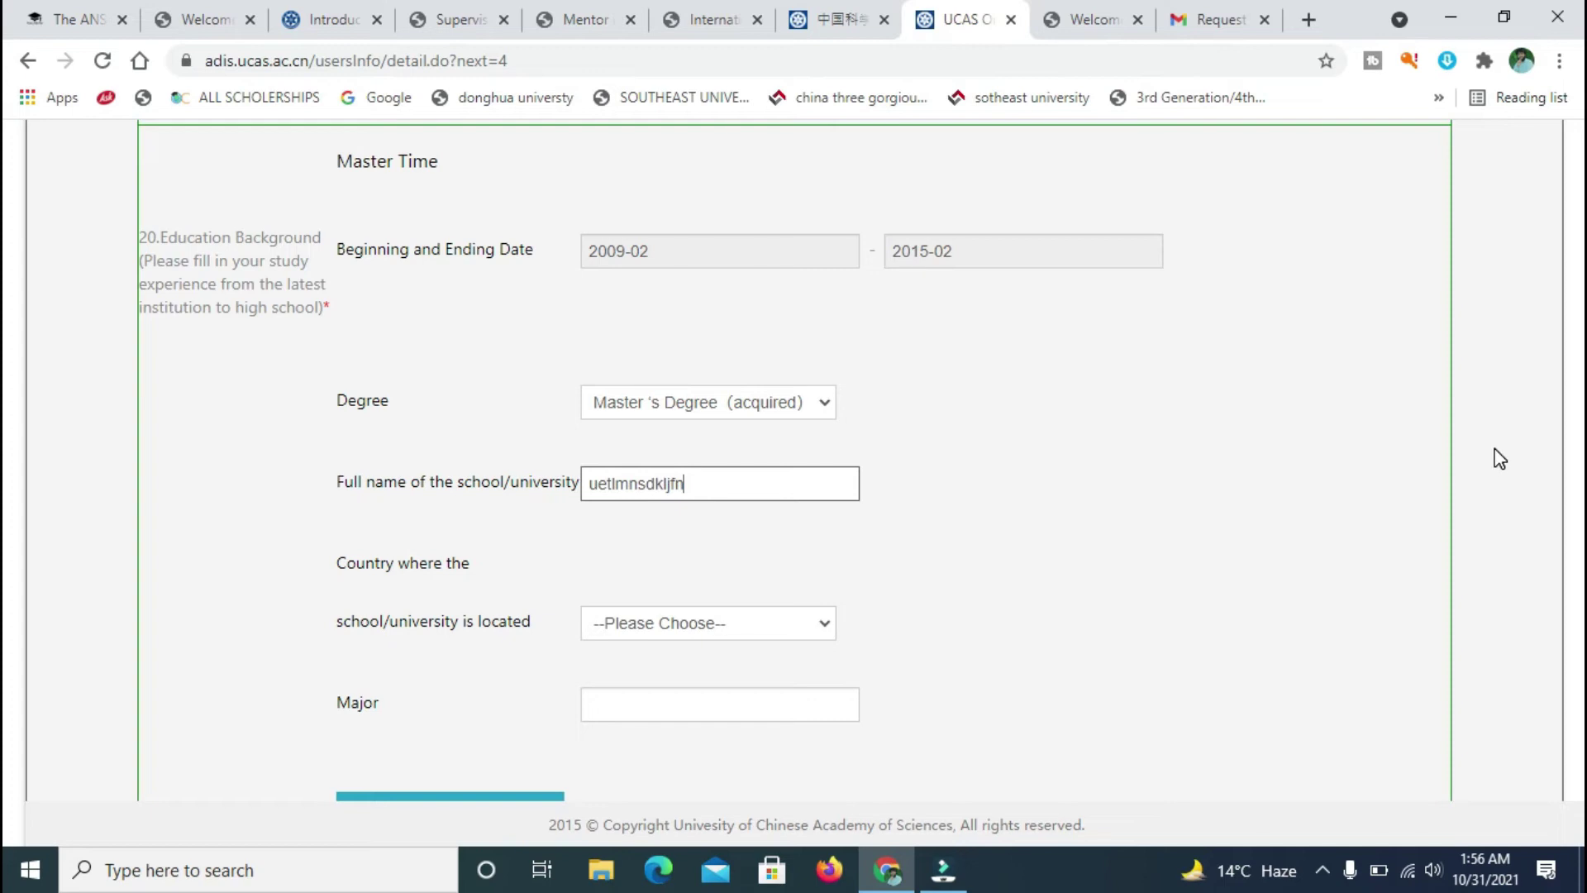
- Select PK-PAKISTAN as the school's country
scroll(9, 397, "up", 20)
scroll(6, 248, "up", 10)
left_click(598, 346)
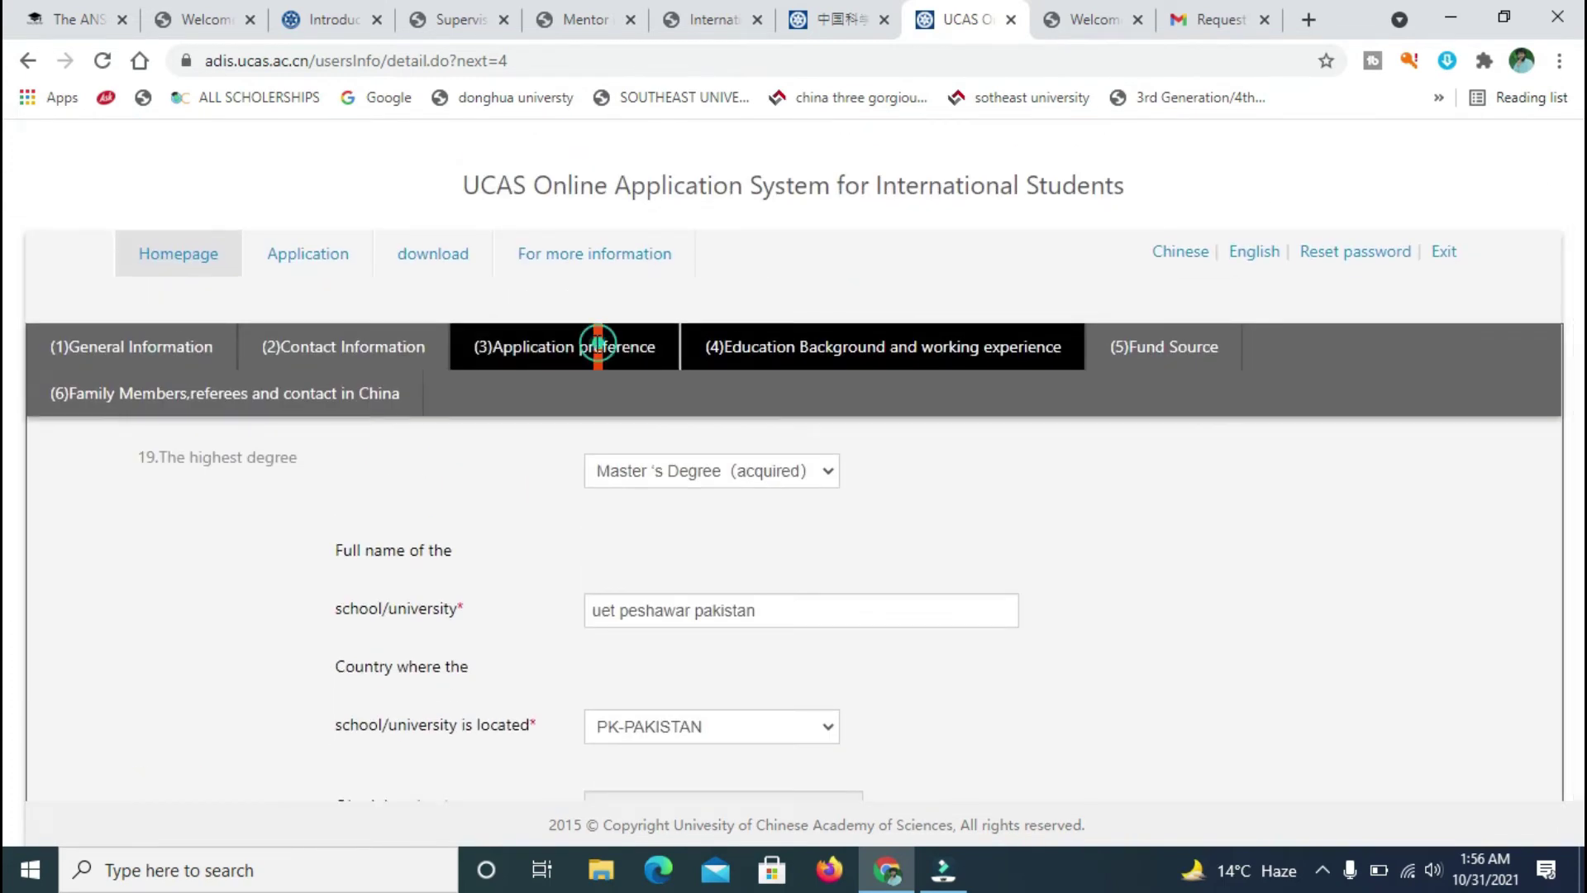
left_click(744, 482)
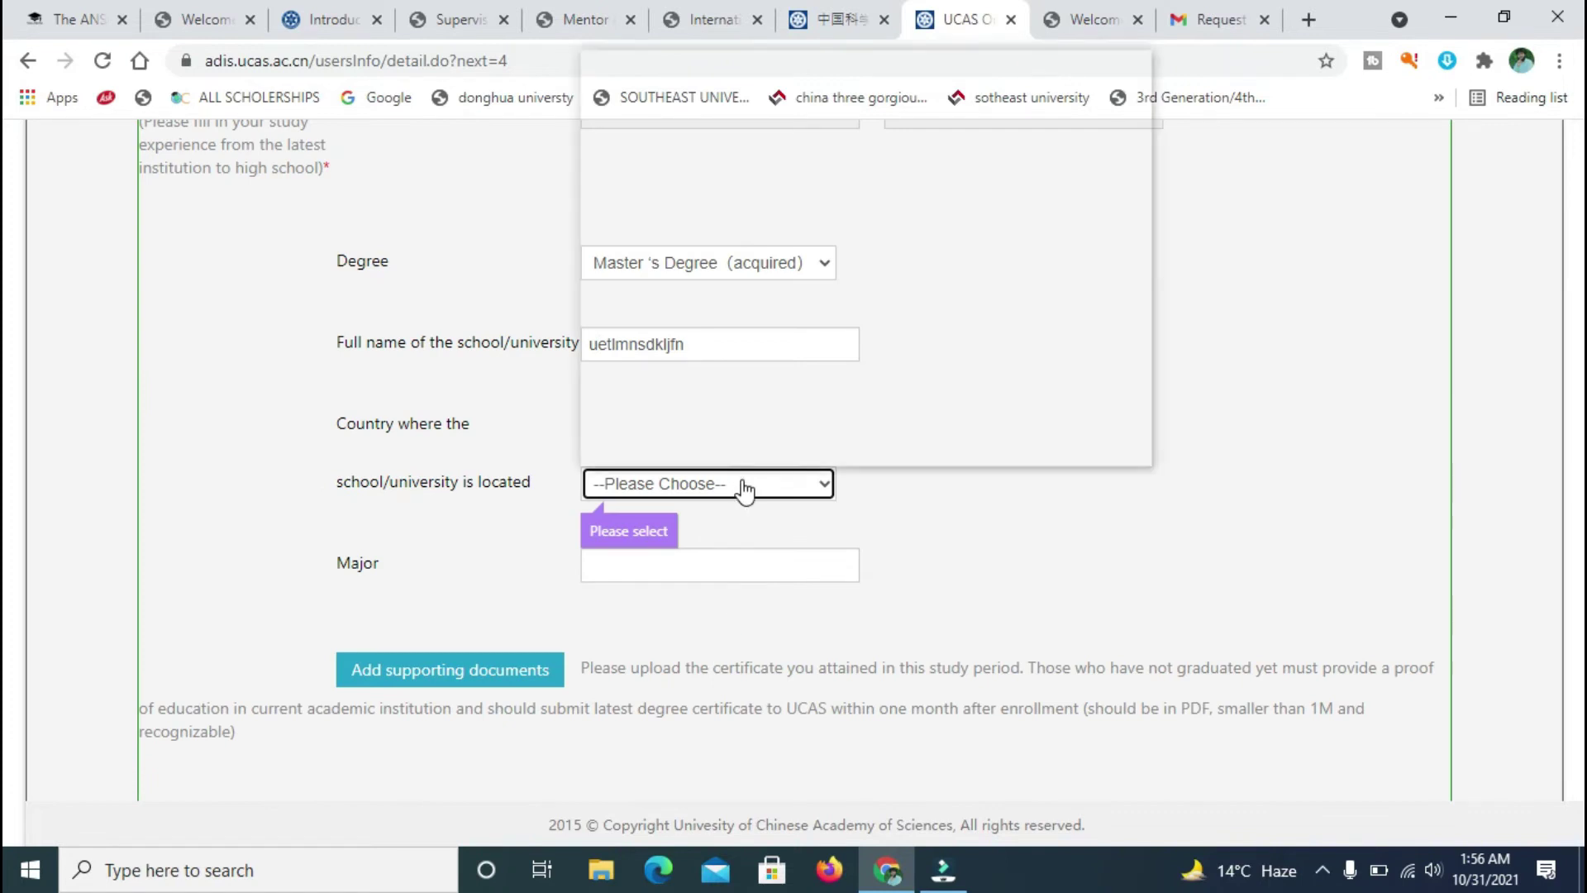
key("p")
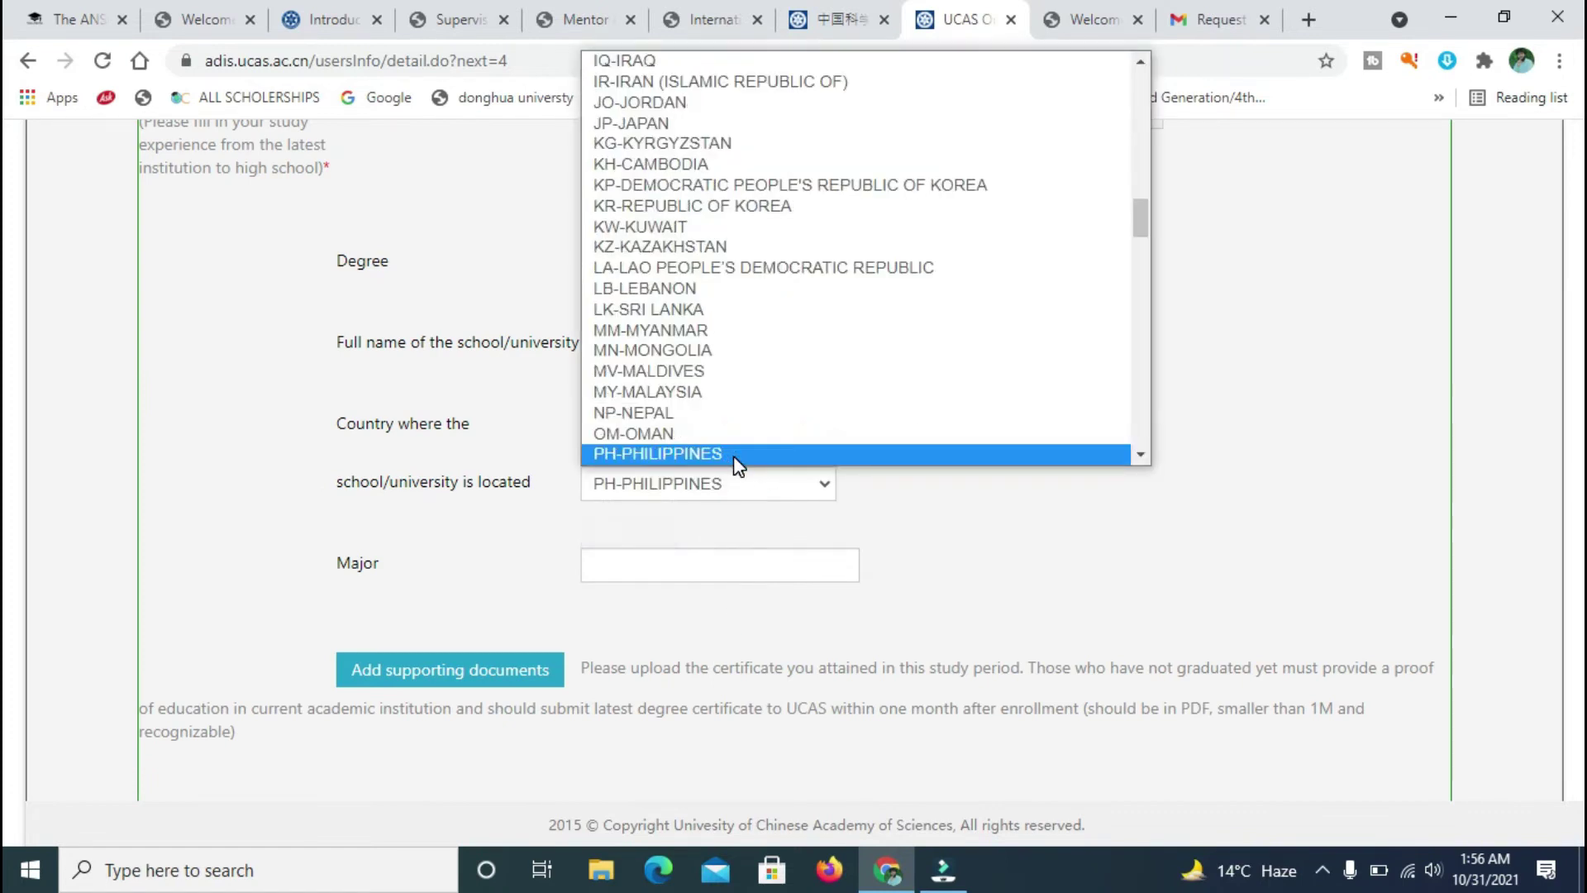
key("p")
key("l")
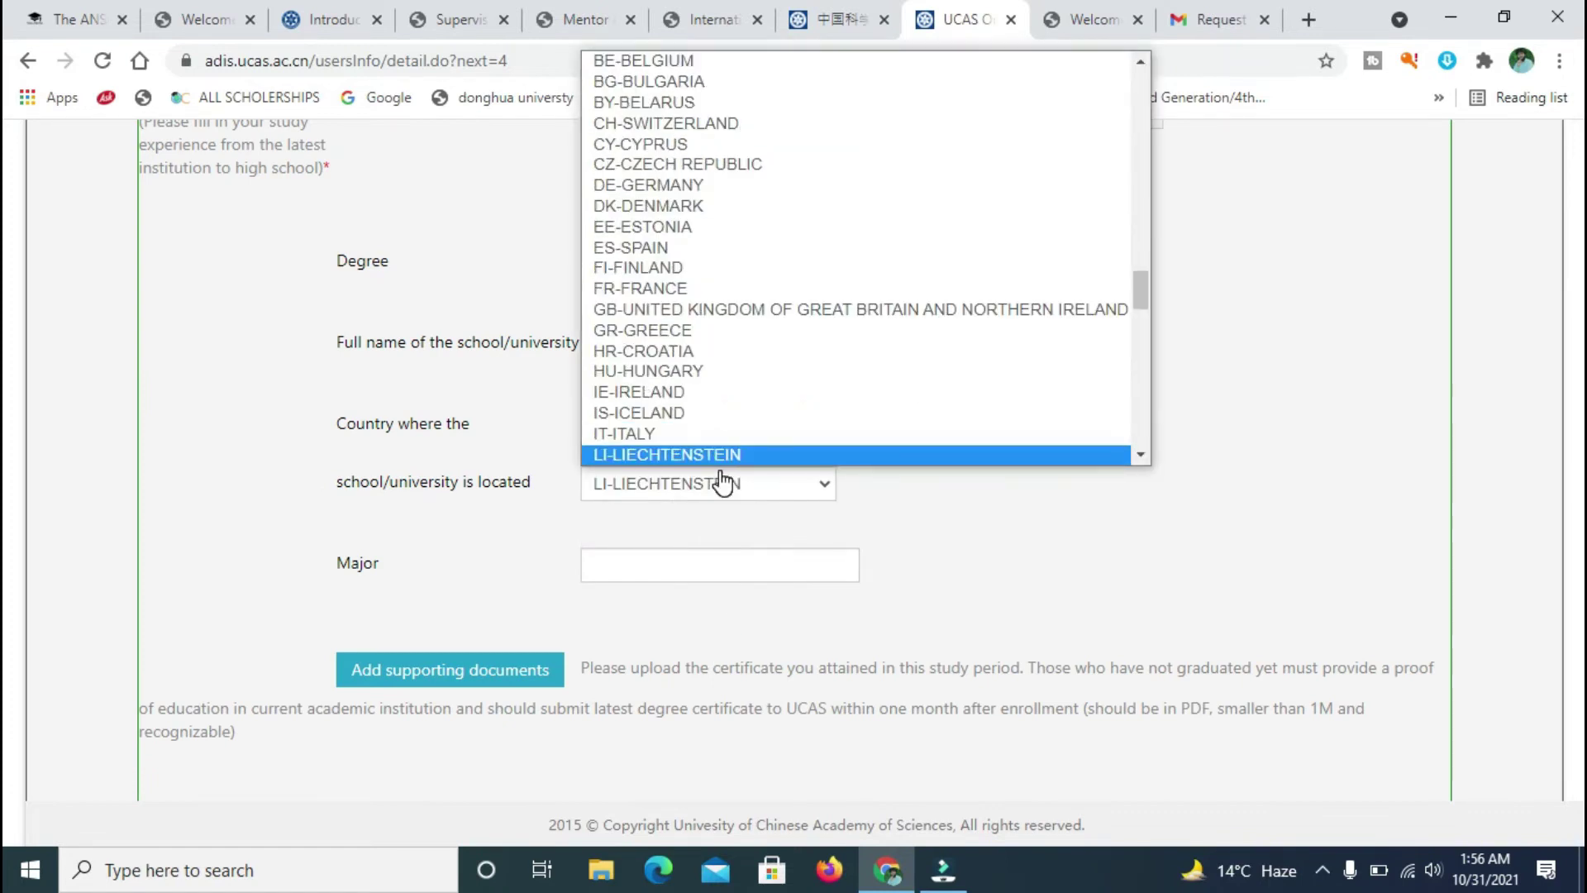
key("p")
key("p")
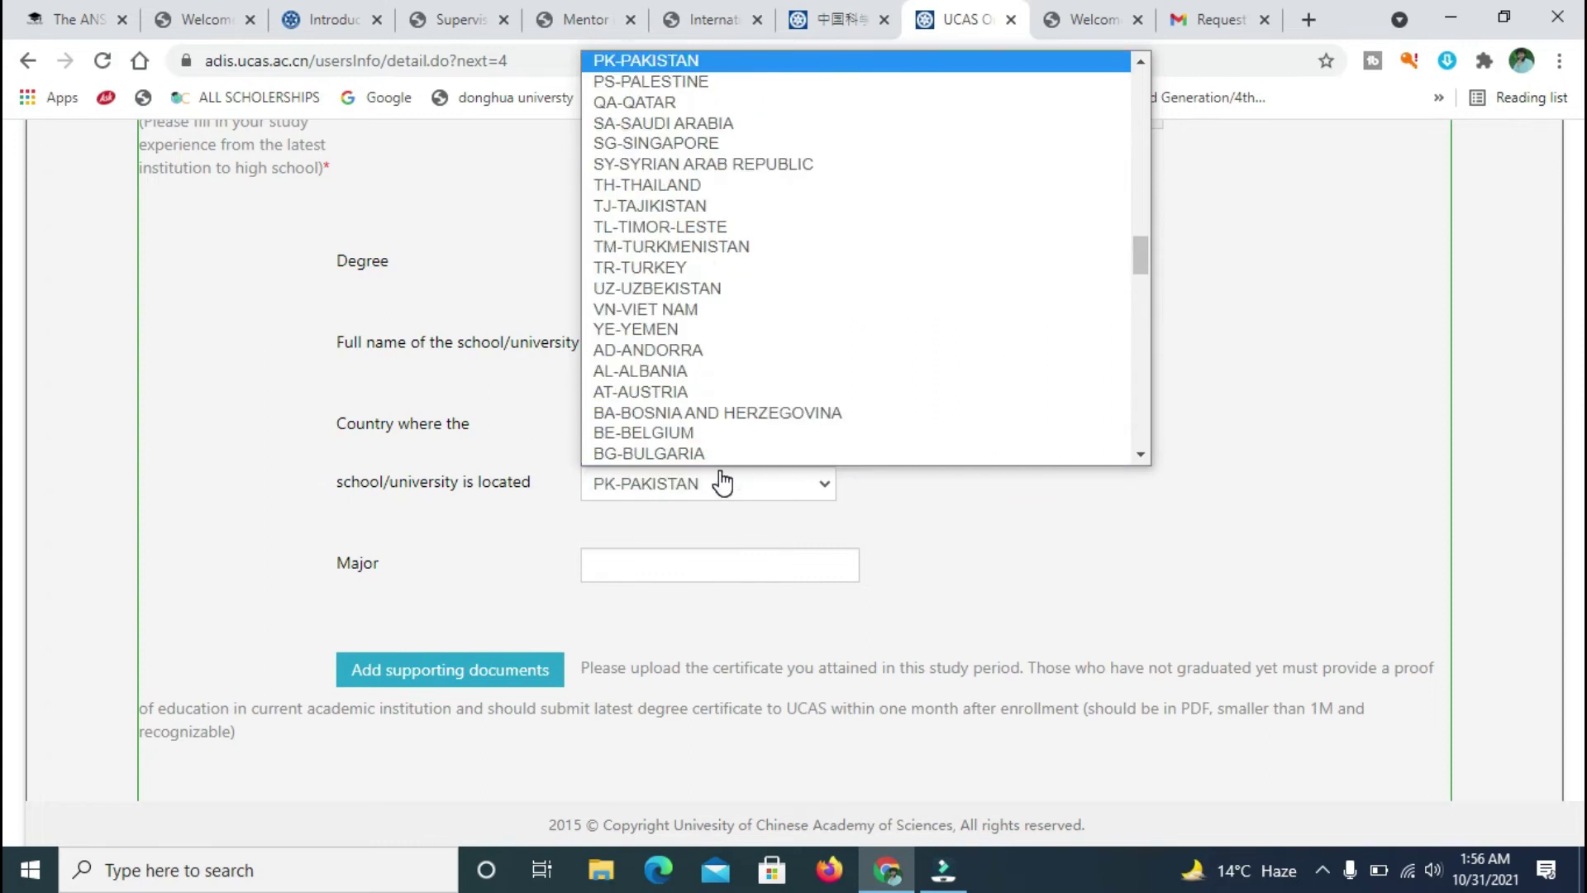
left_click(703, 488)
- Enter the placeholder major 'jsdkfhjkasdh'
left_click(640, 564)
type("jsdkfhjkasdh")
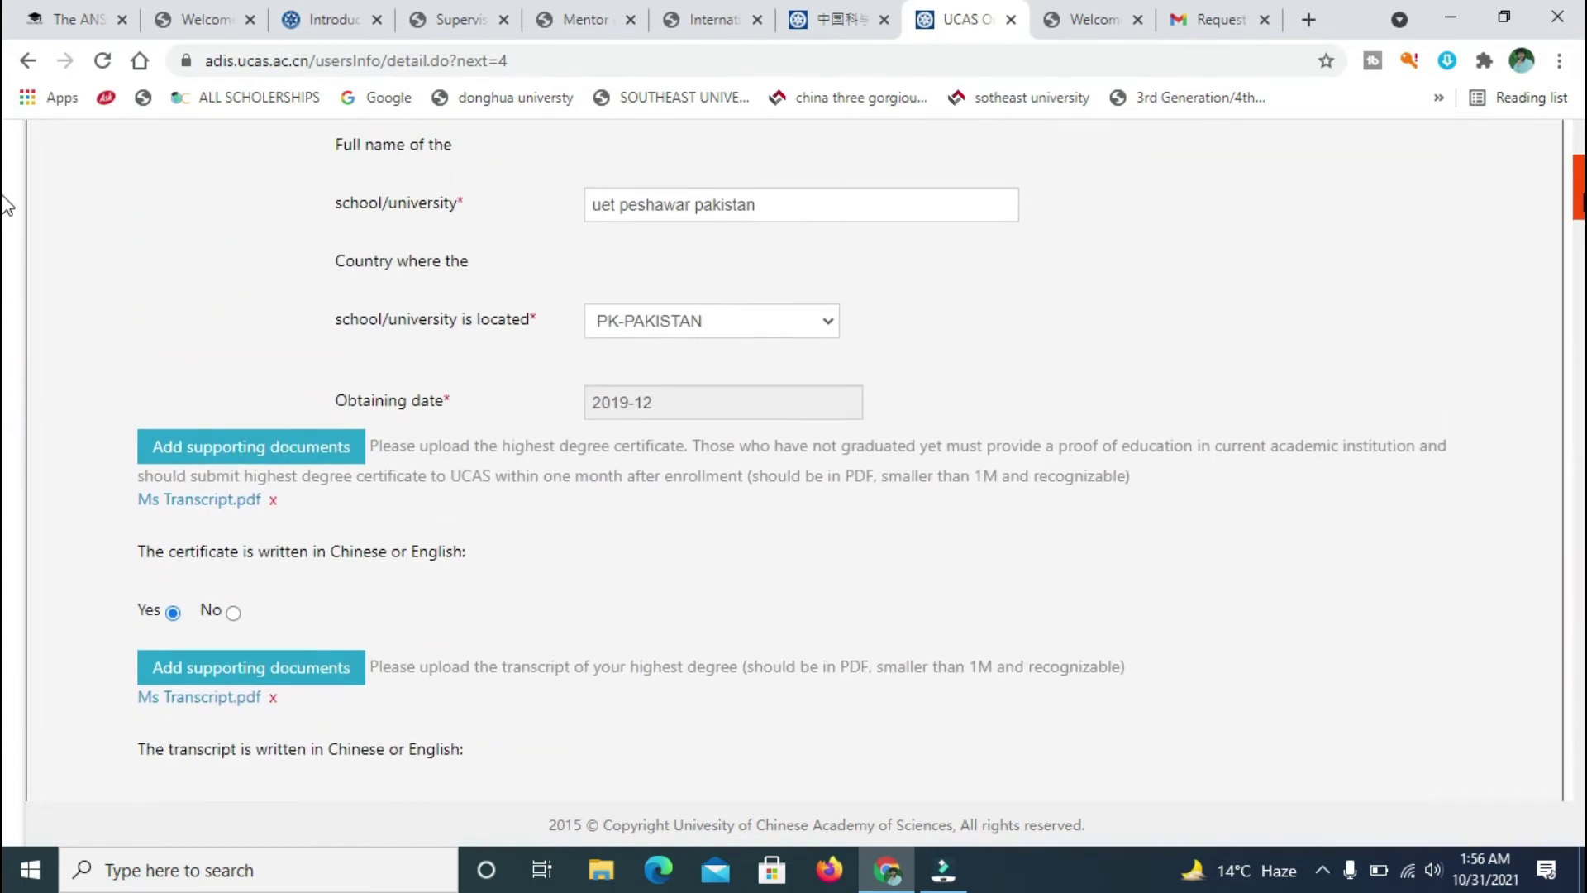
scroll(4, 157, "up", 5)
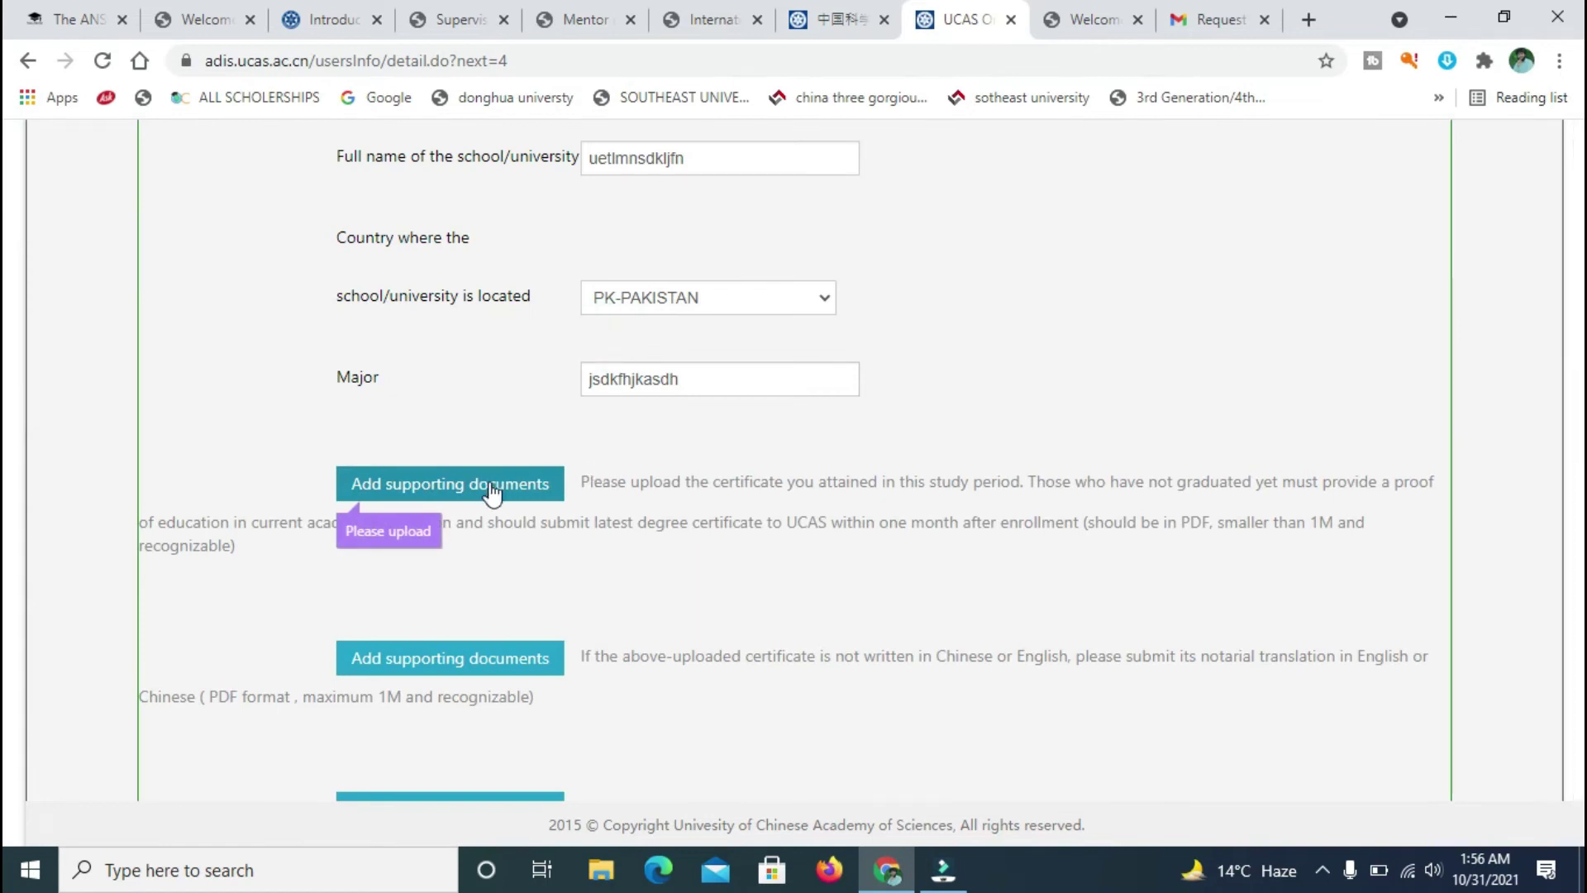
- Upload BSC TRANSCRIPT.pdf as the Master Time transcript
left_click(491, 491)
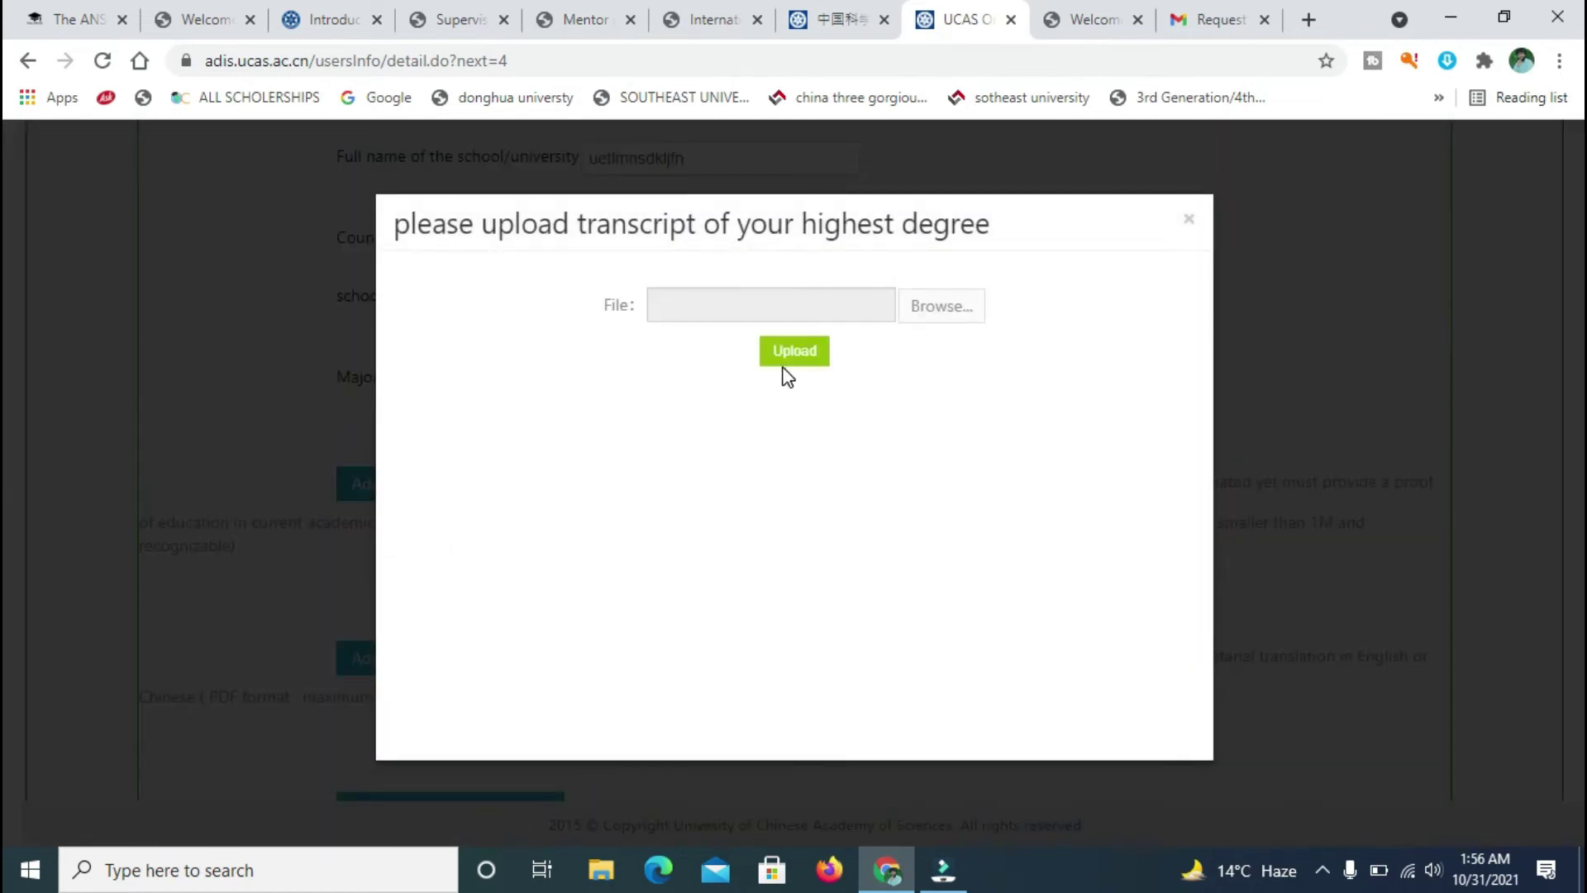
left_click(787, 357)
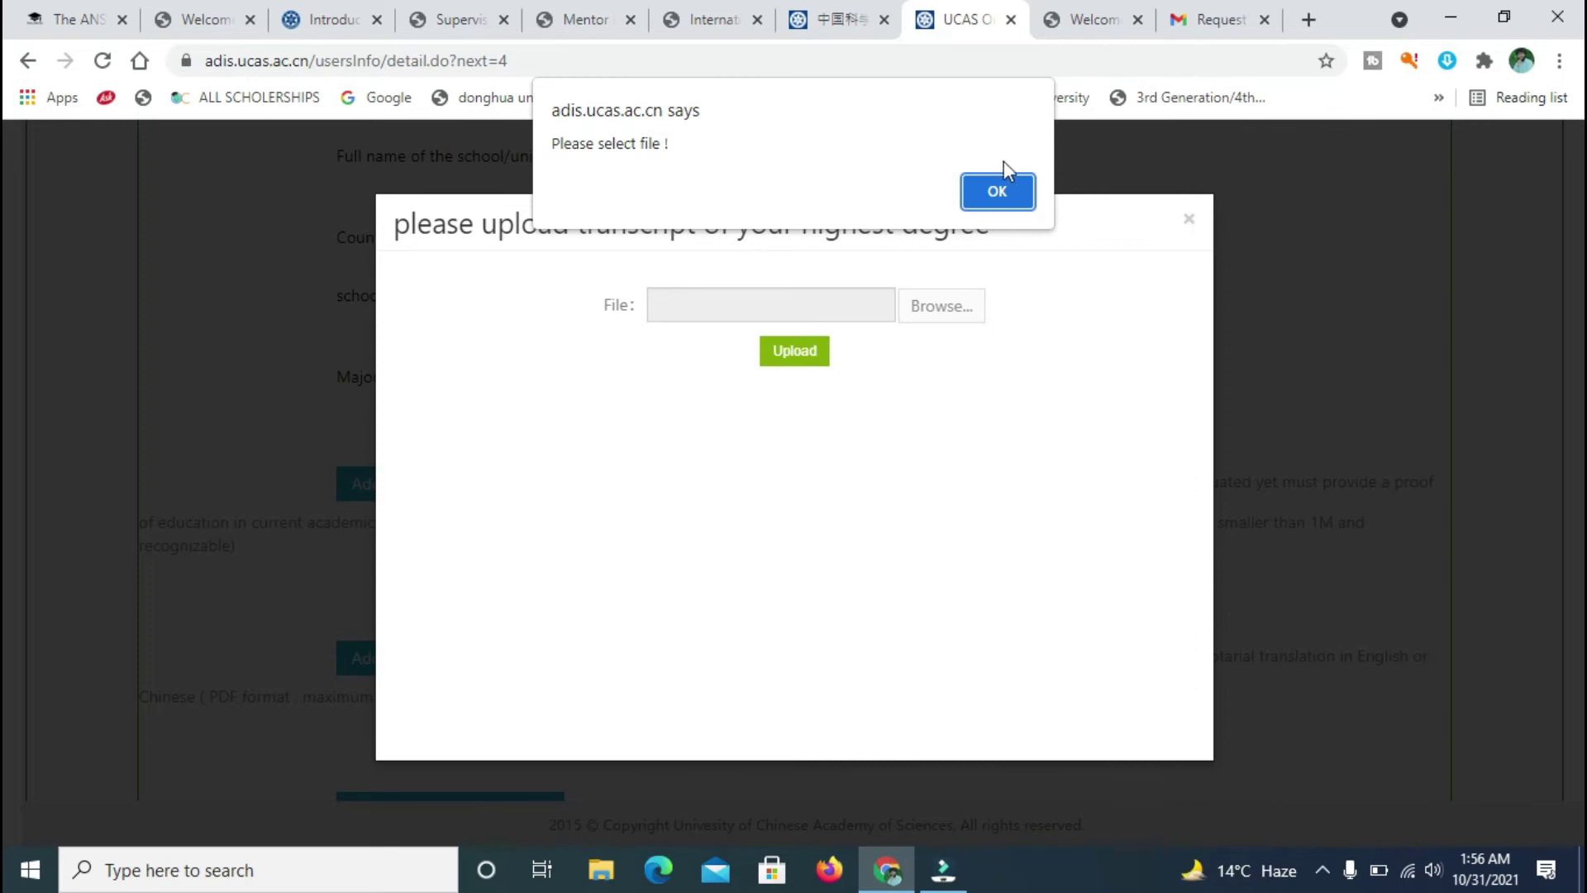
left_click(930, 314)
left_click(998, 191)
left_click(957, 308)
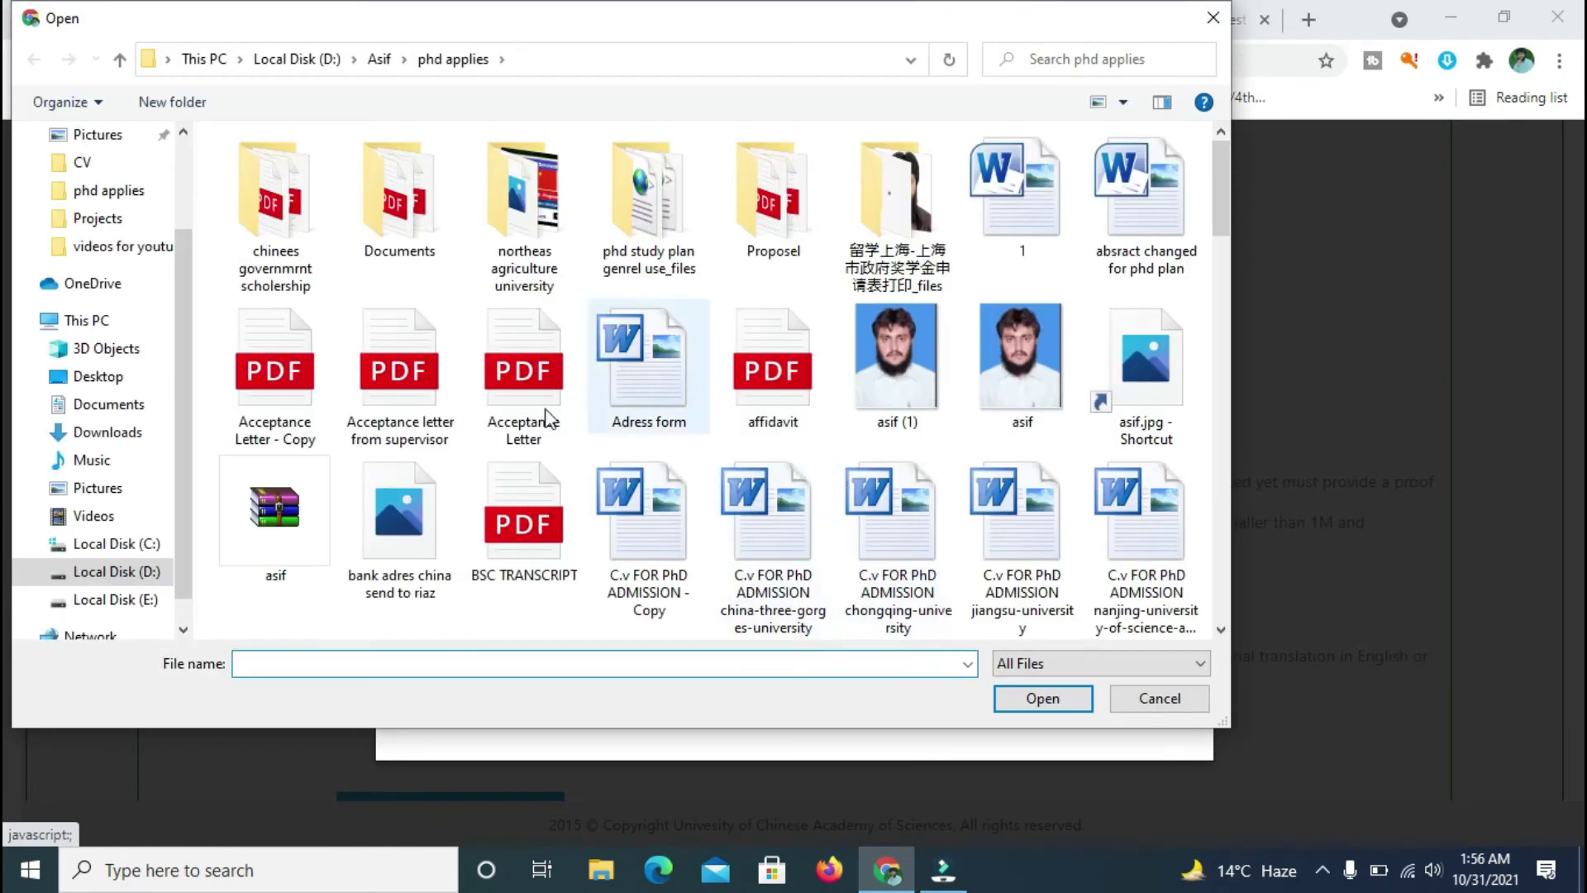
double_click(482, 524)
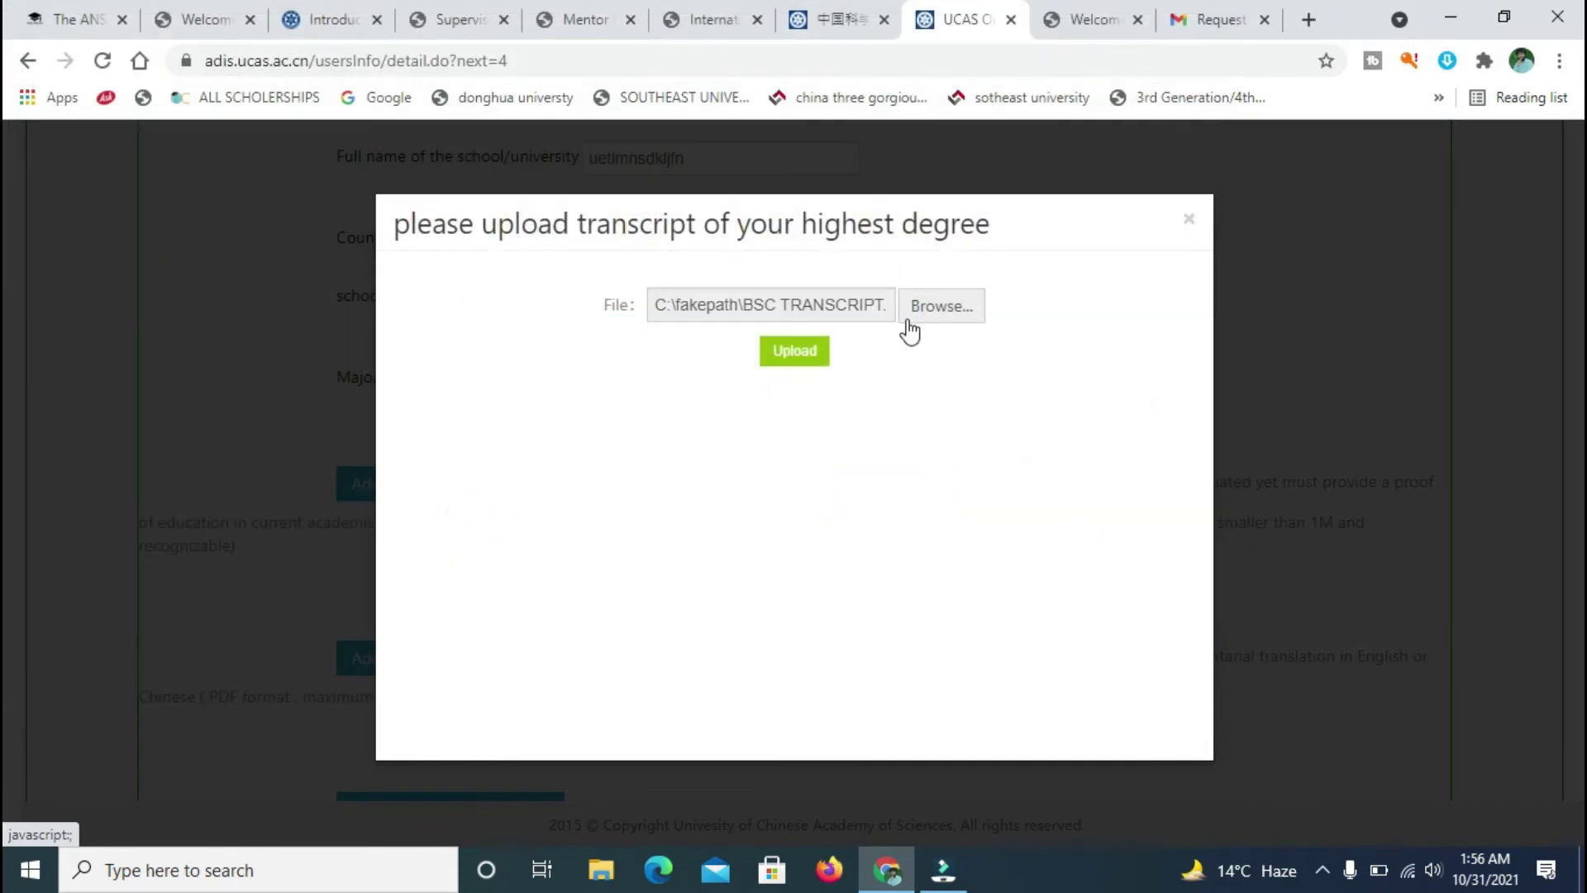
left_click(795, 351)
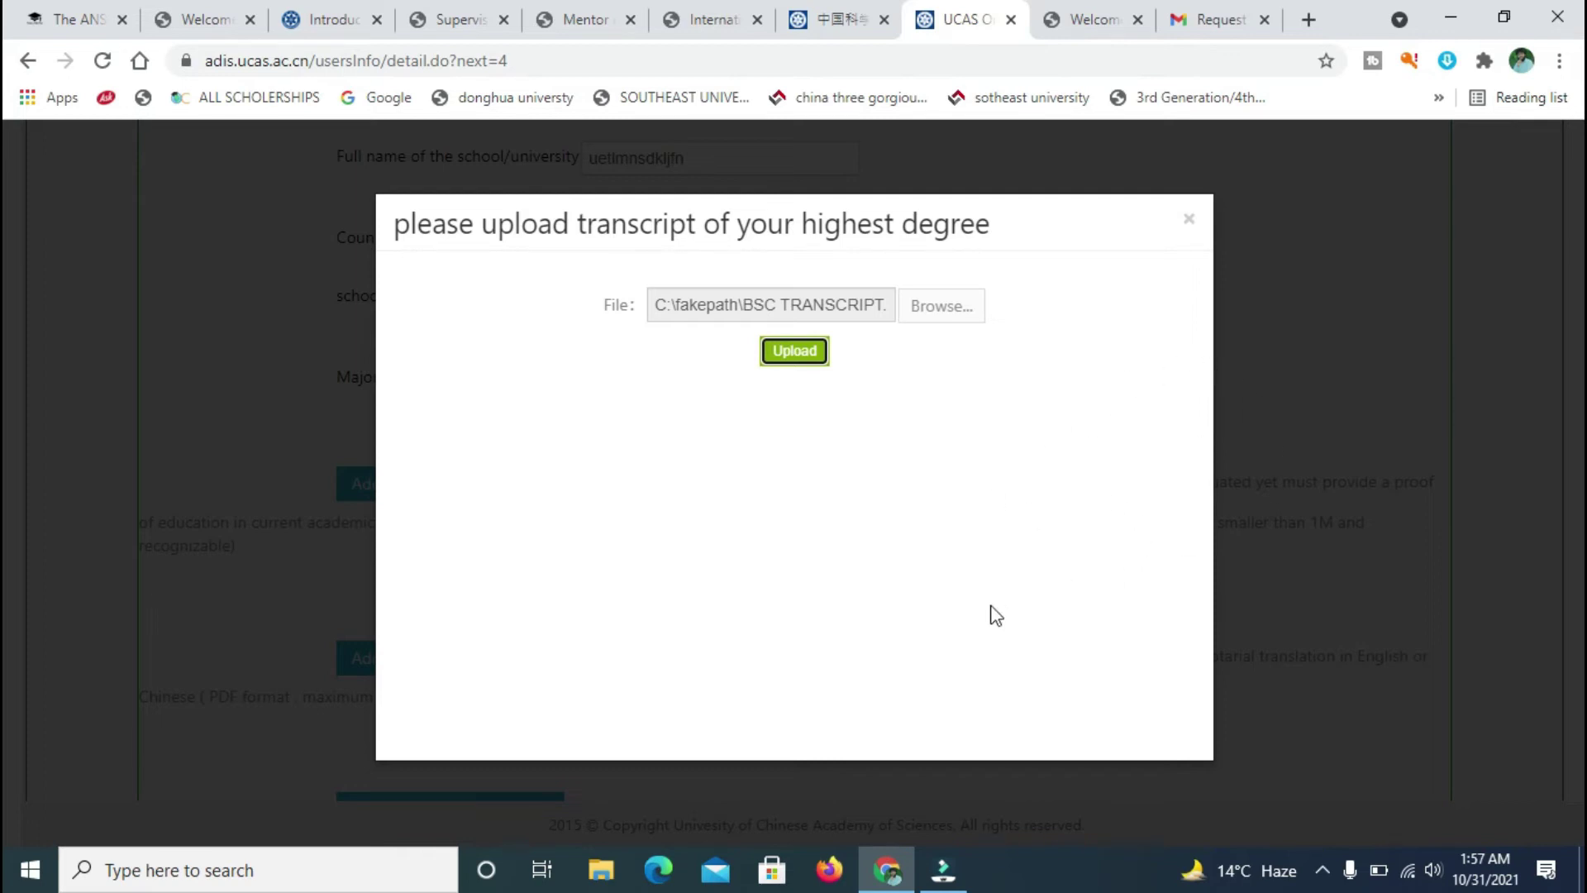
- Close the Gmail tab and return to the UCAS application tab
left_click(831, 25)
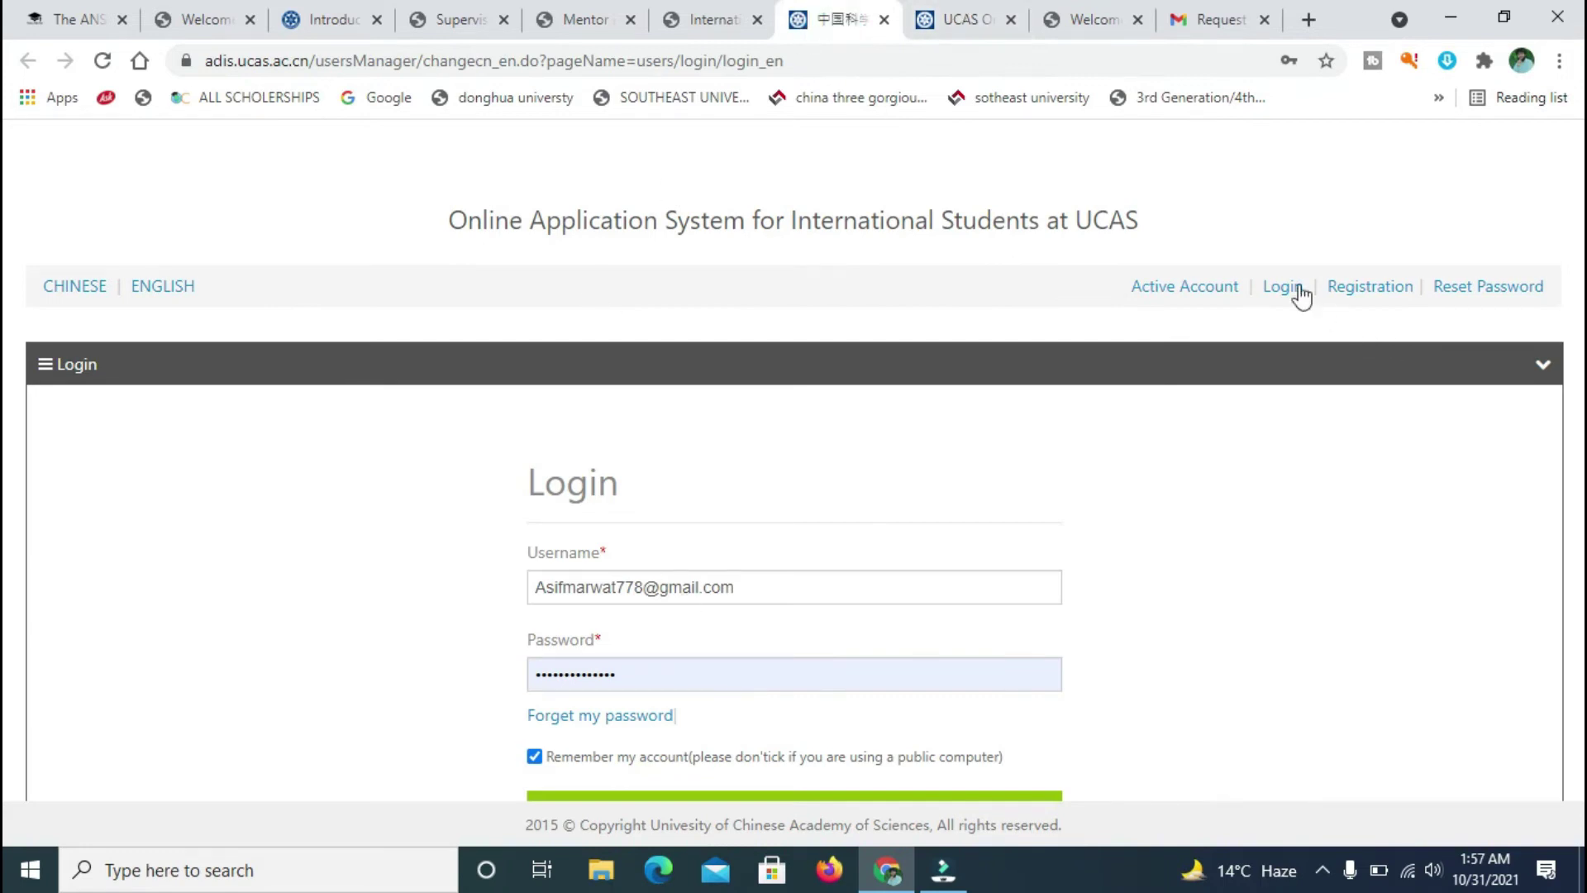
left_click(963, 20)
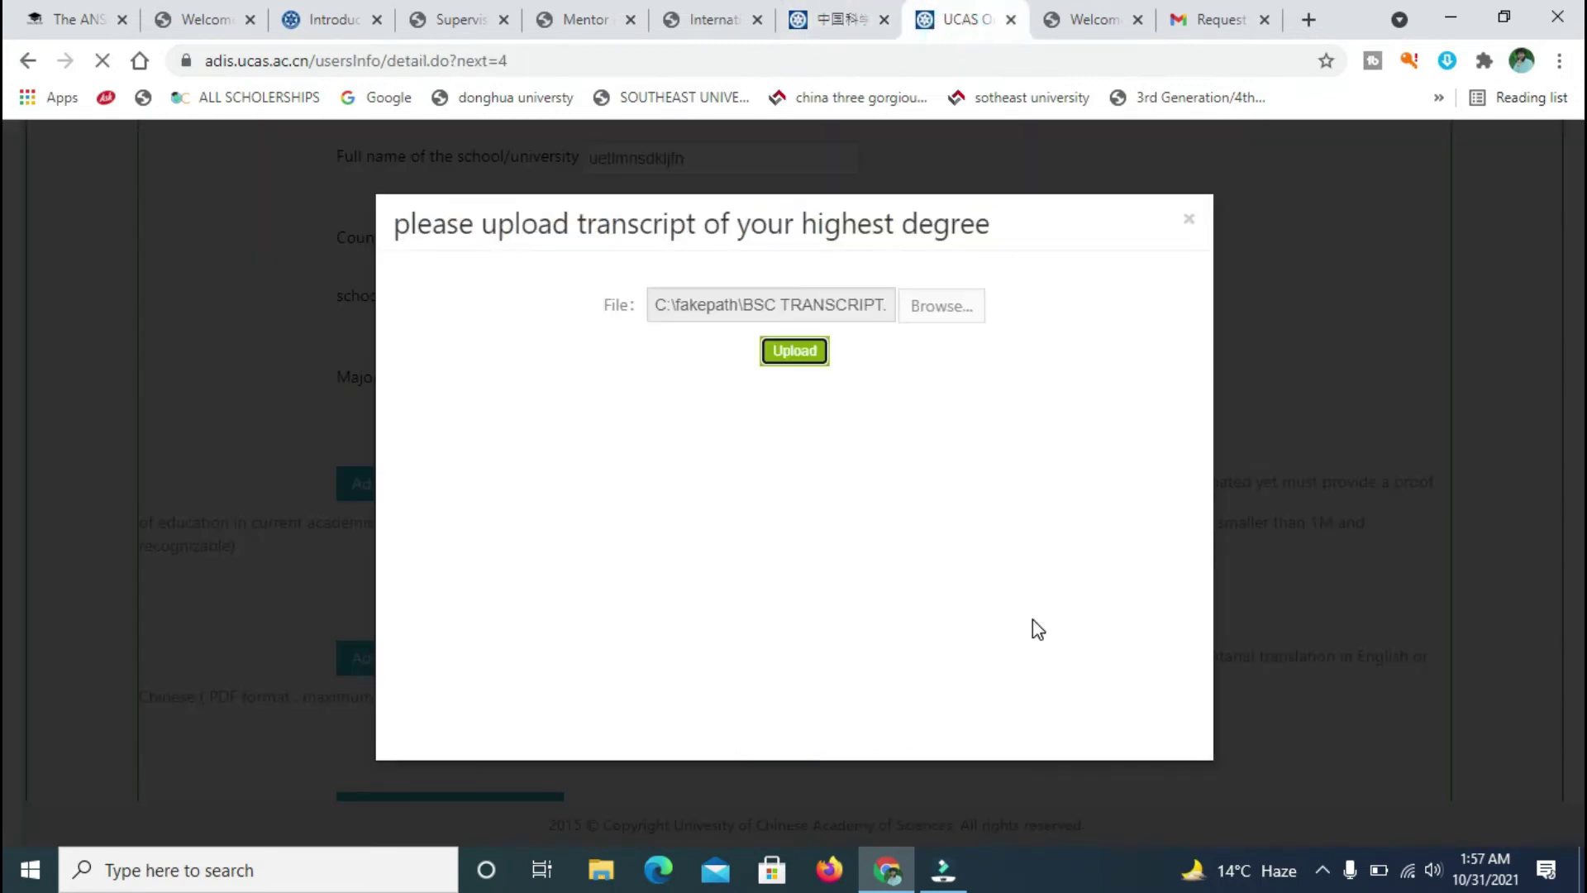
left_click(851, 15)
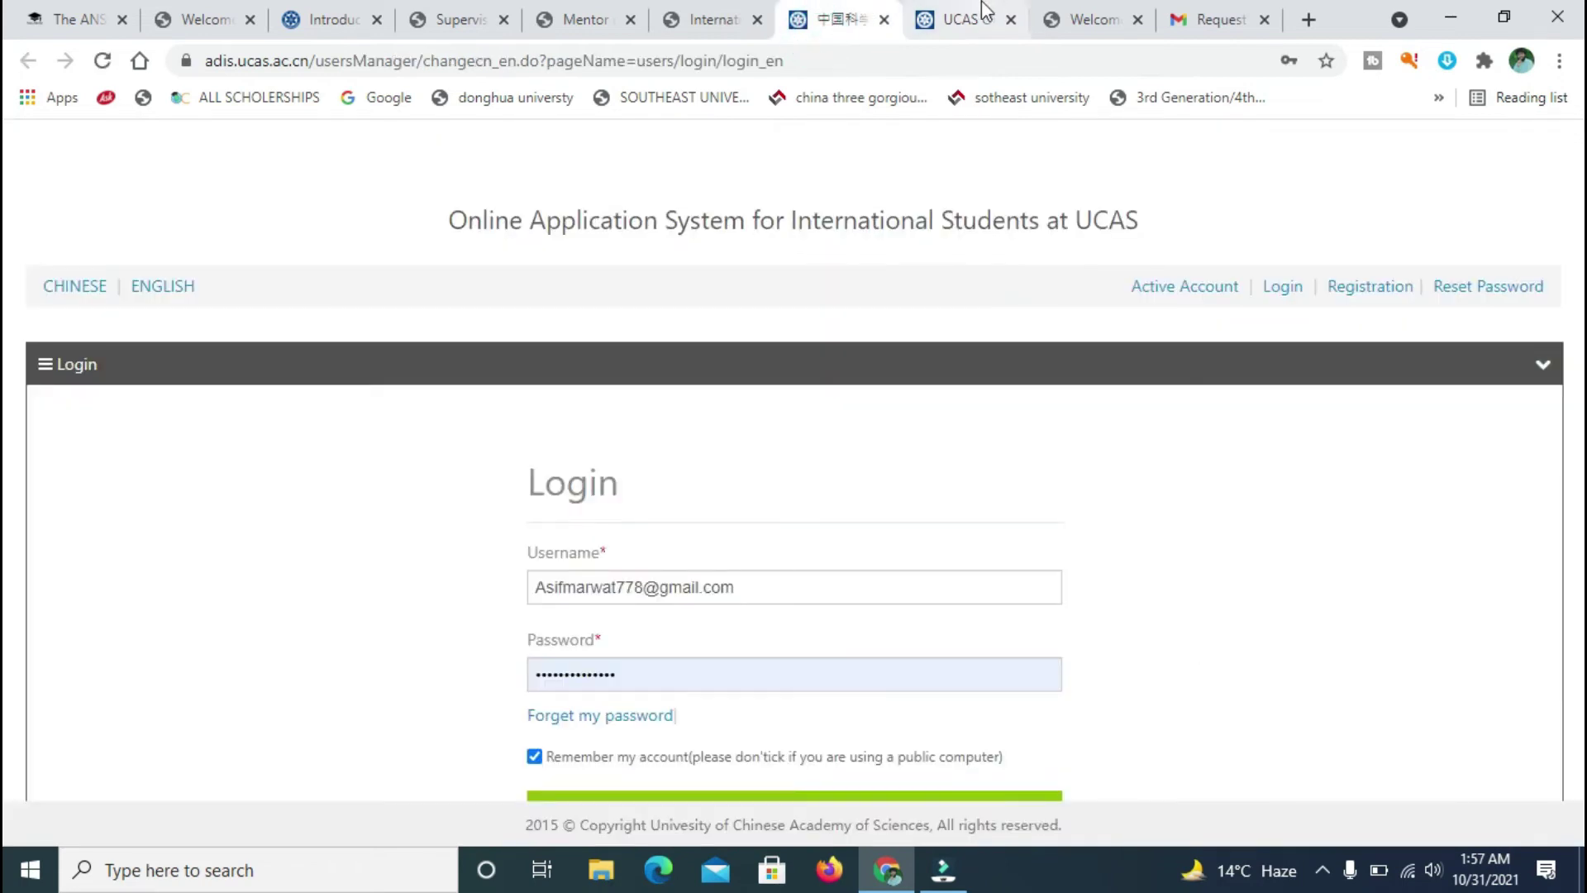
left_click(983, 18)
left_click(835, 20)
left_click(983, 22)
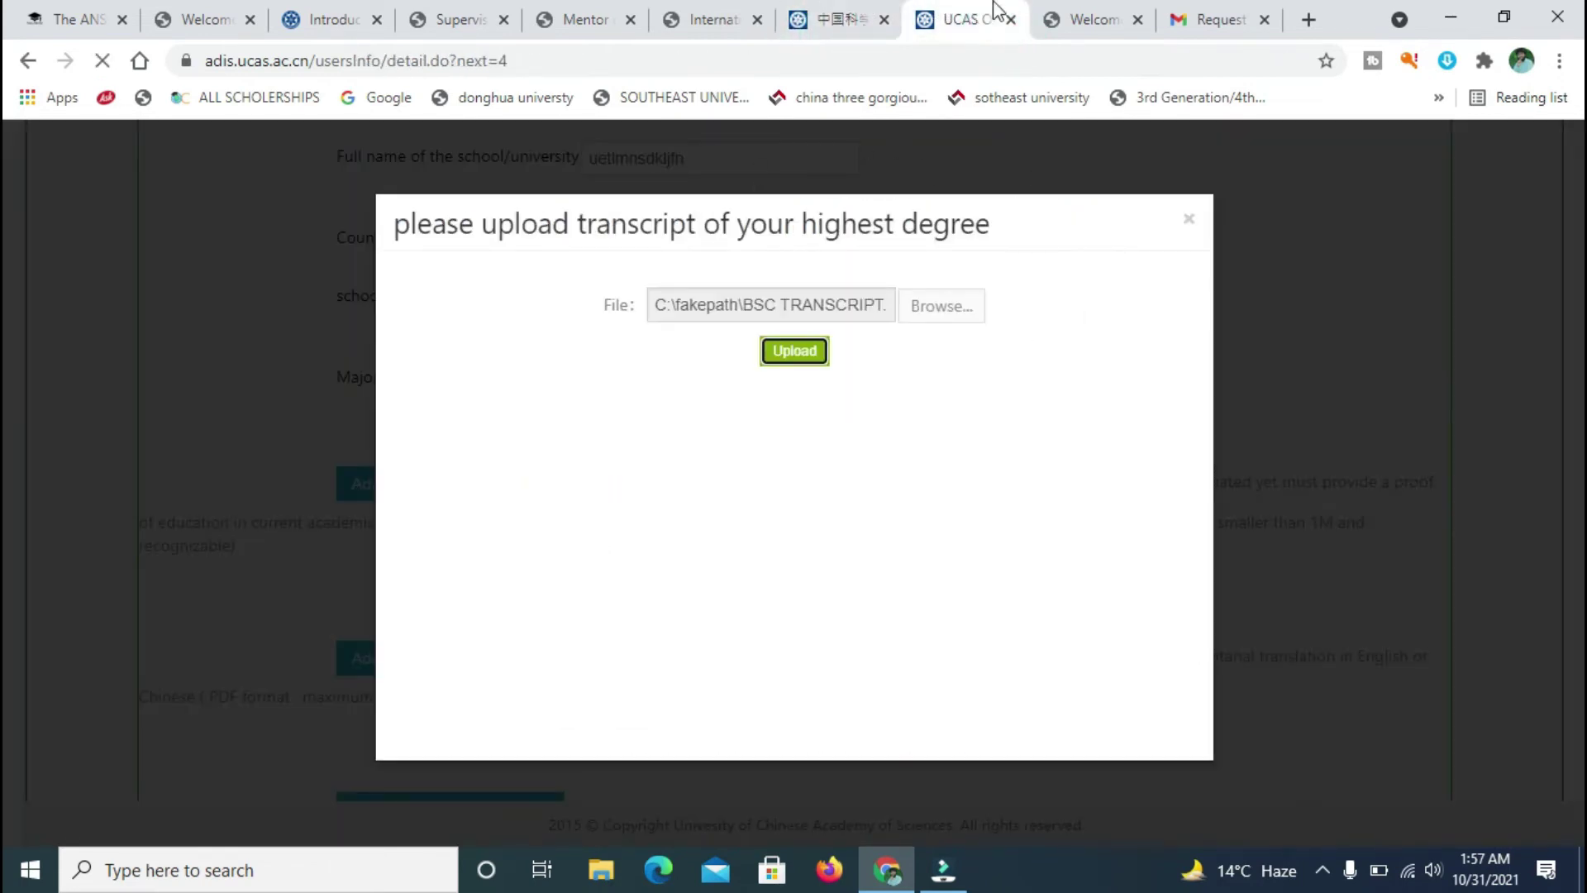
left_click(1091, 18)
left_click(1207, 18)
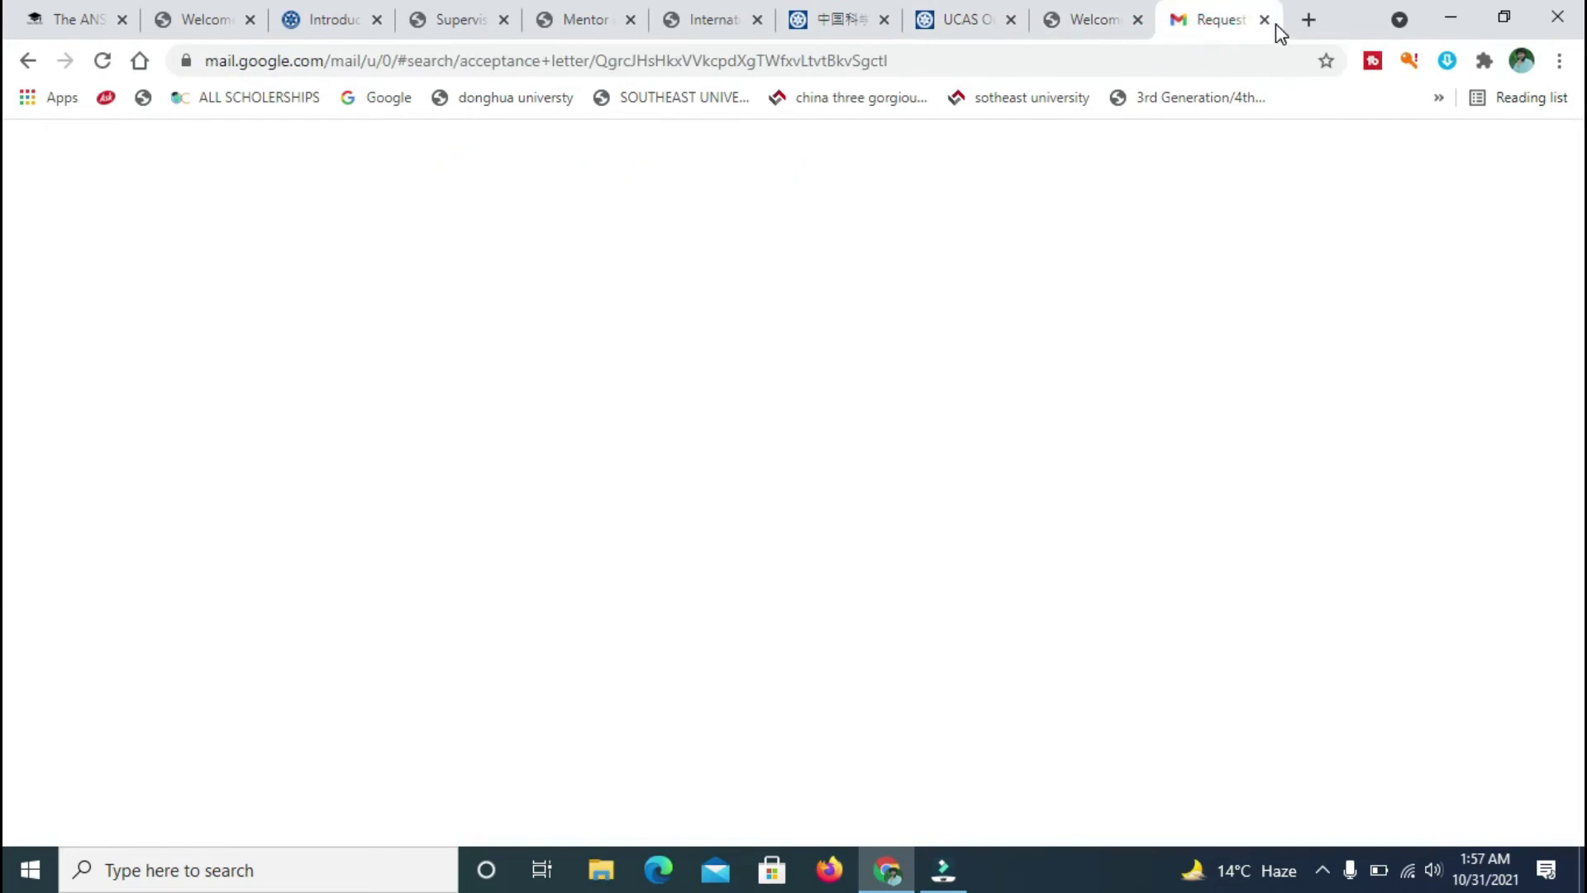
left_click(1264, 19)
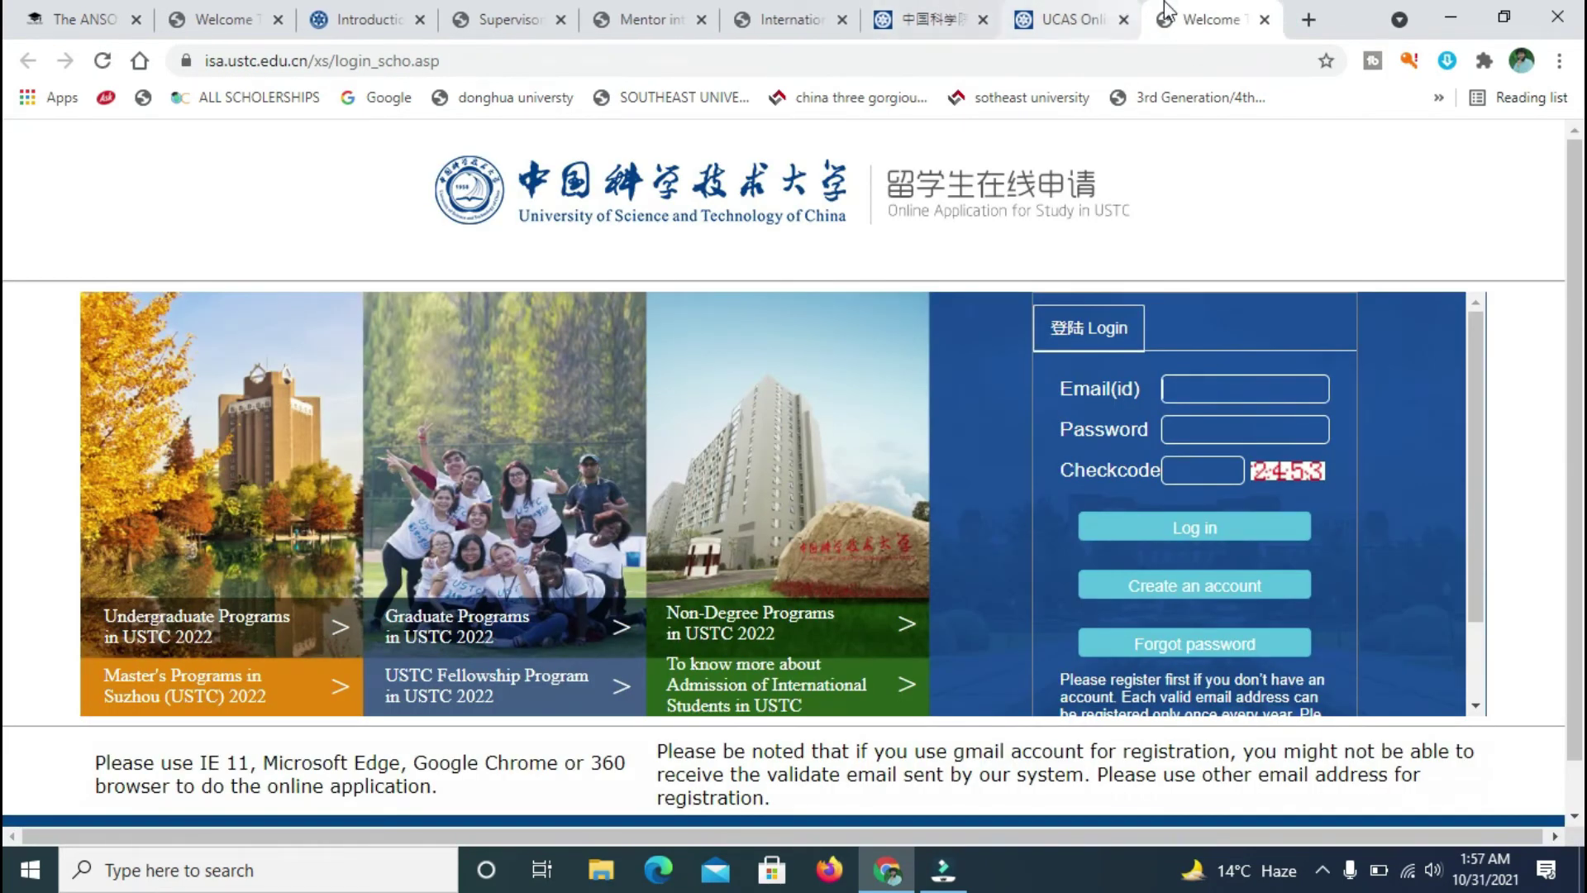
left_click(1075, 17)
left_click(940, 15)
left_click(1067, 21)
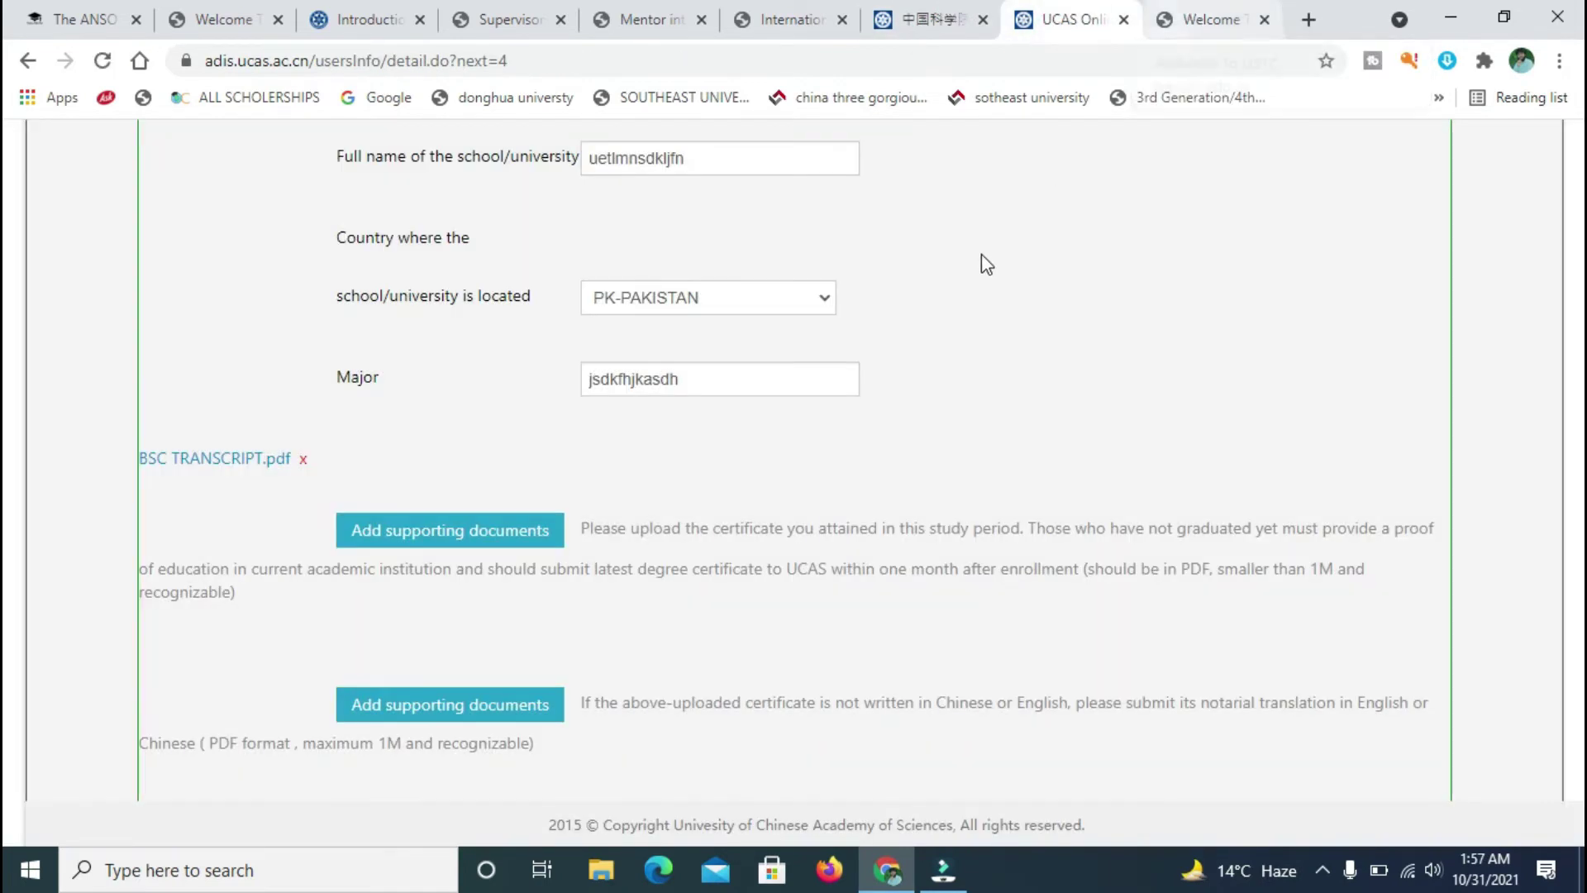
- Upload Acceptance letter from supervisor.pdf as the certificate's supporting document
scroll(7, 413, "up", 20)
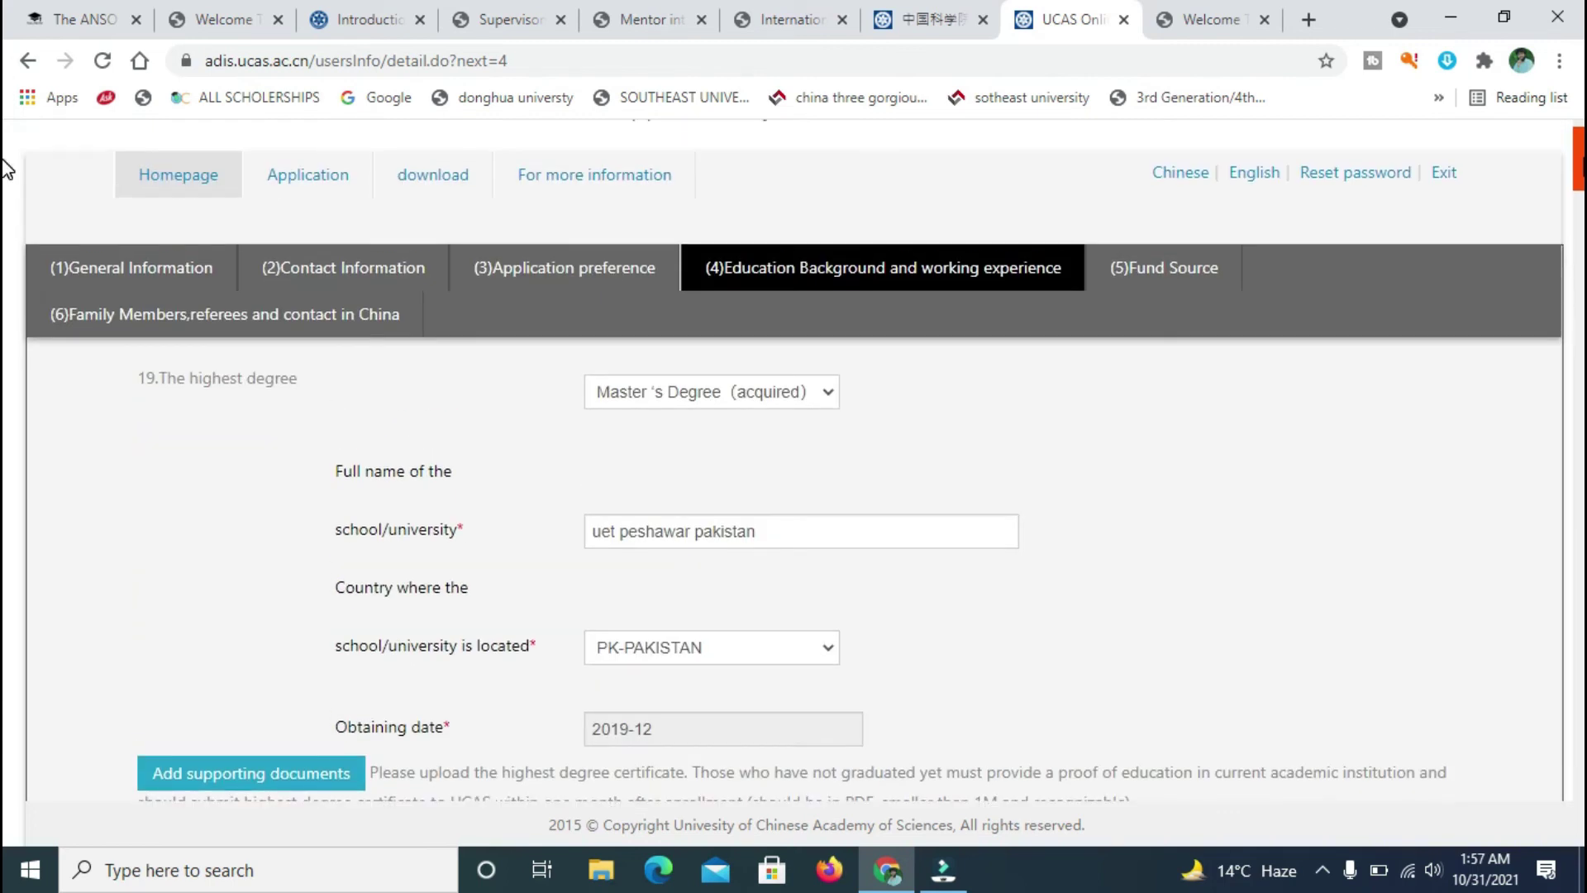
left_click(555, 270)
left_click(469, 488)
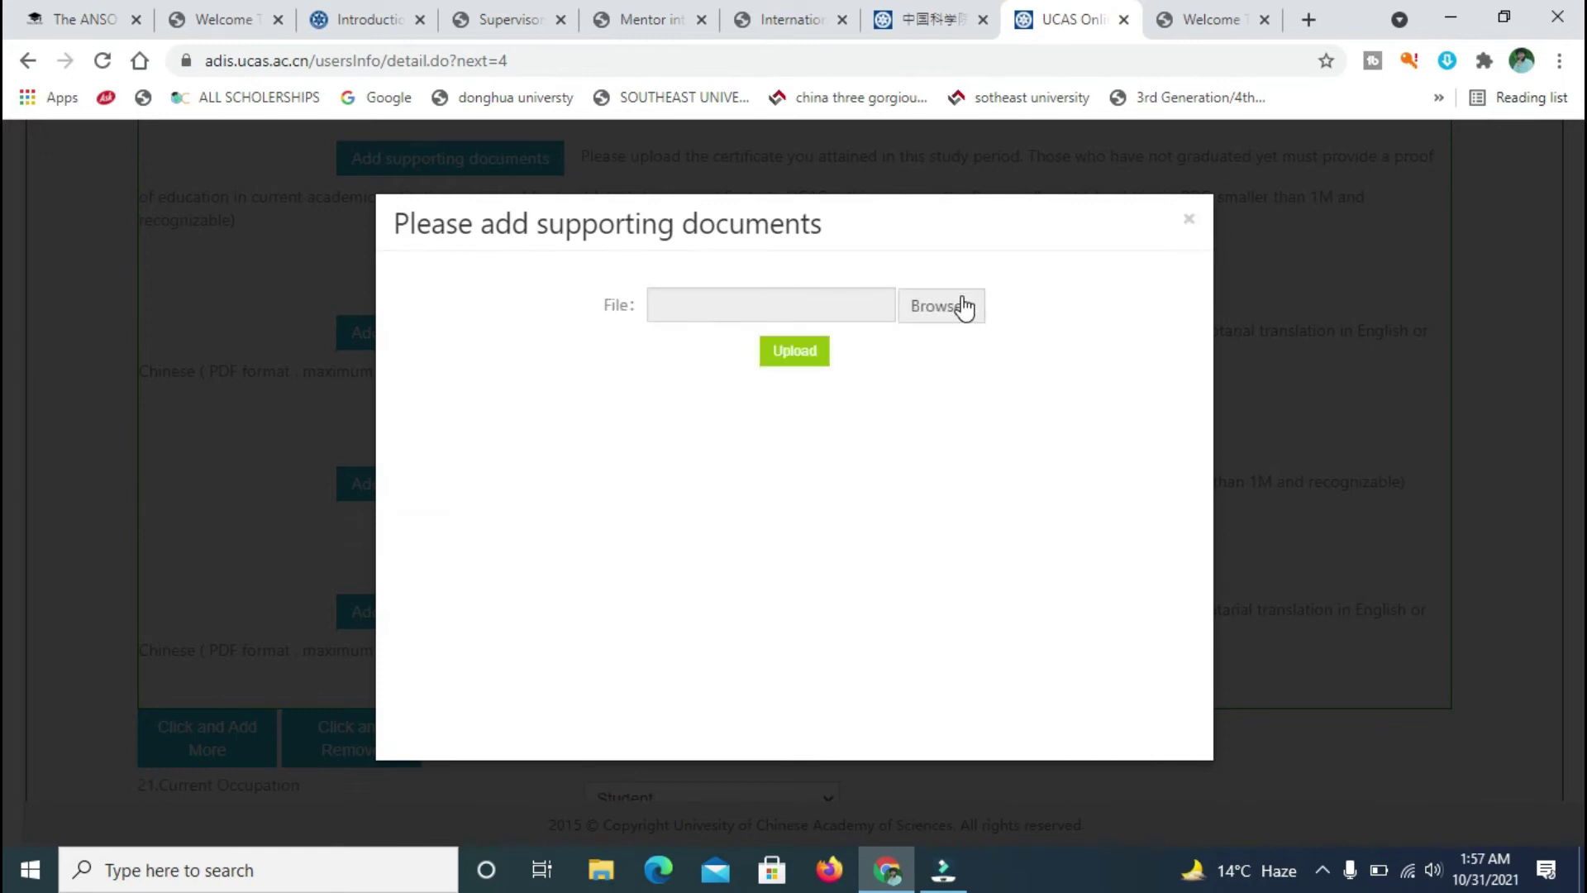
left_click(959, 304)
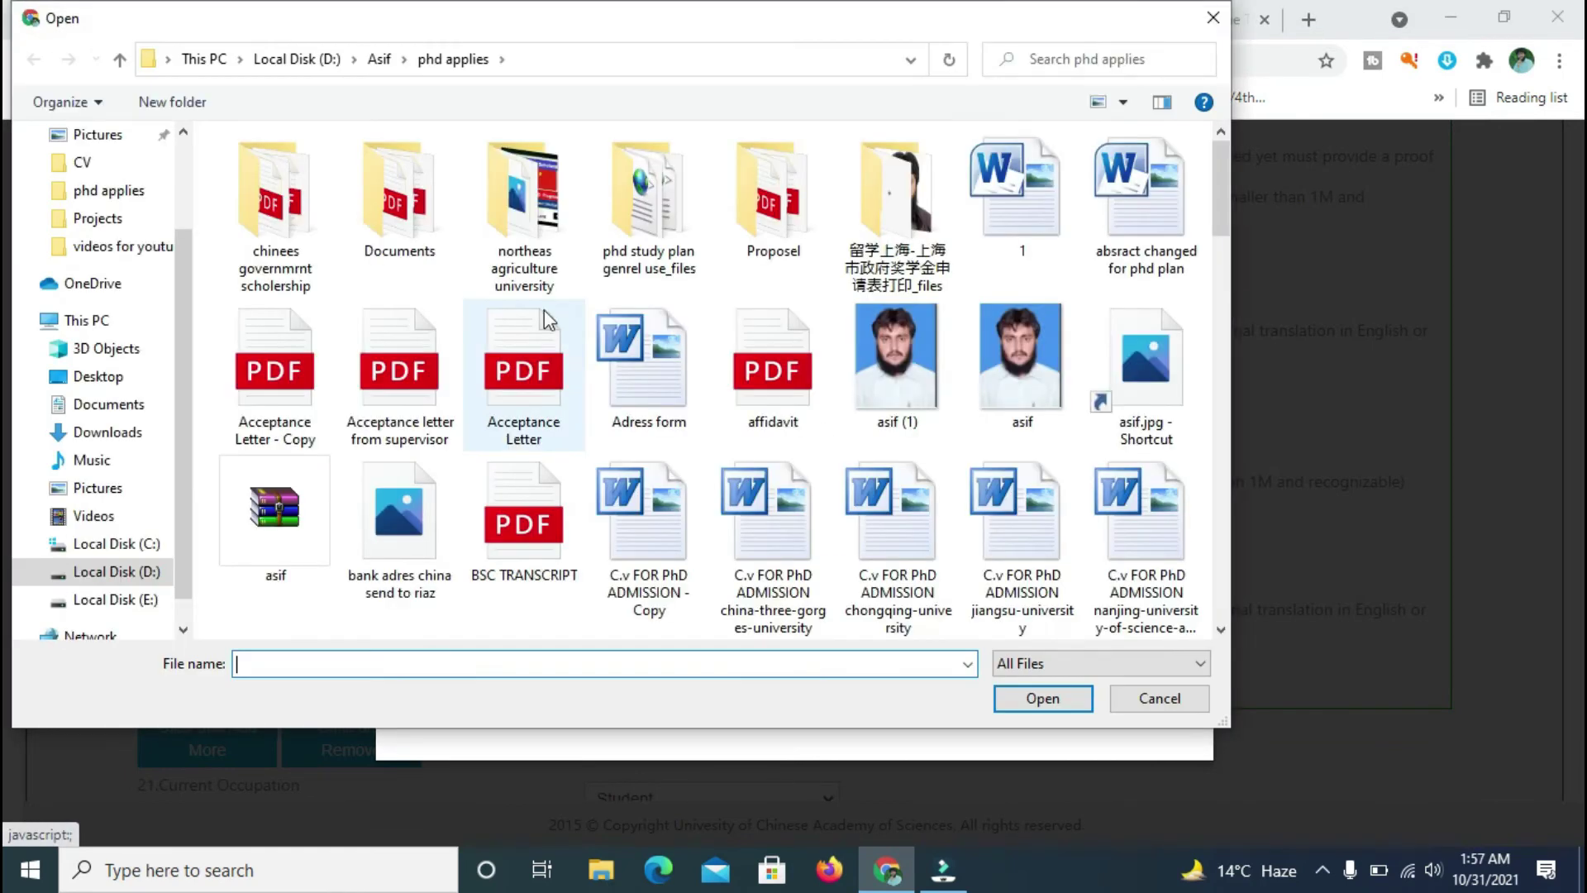
left_click(394, 366)
double_click(393, 365)
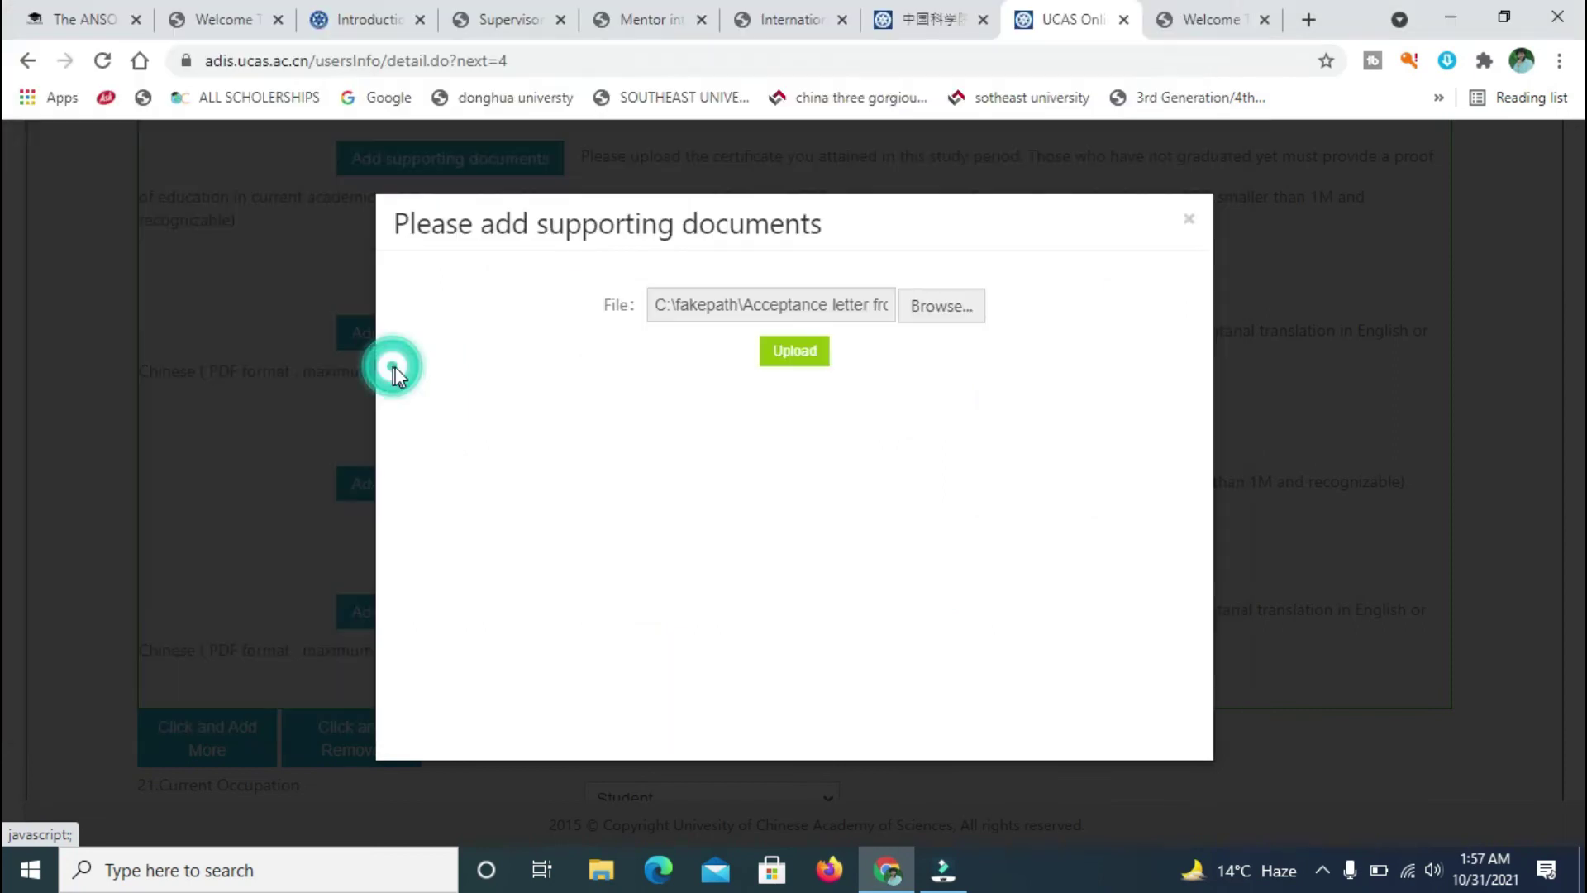
left_click(805, 354)
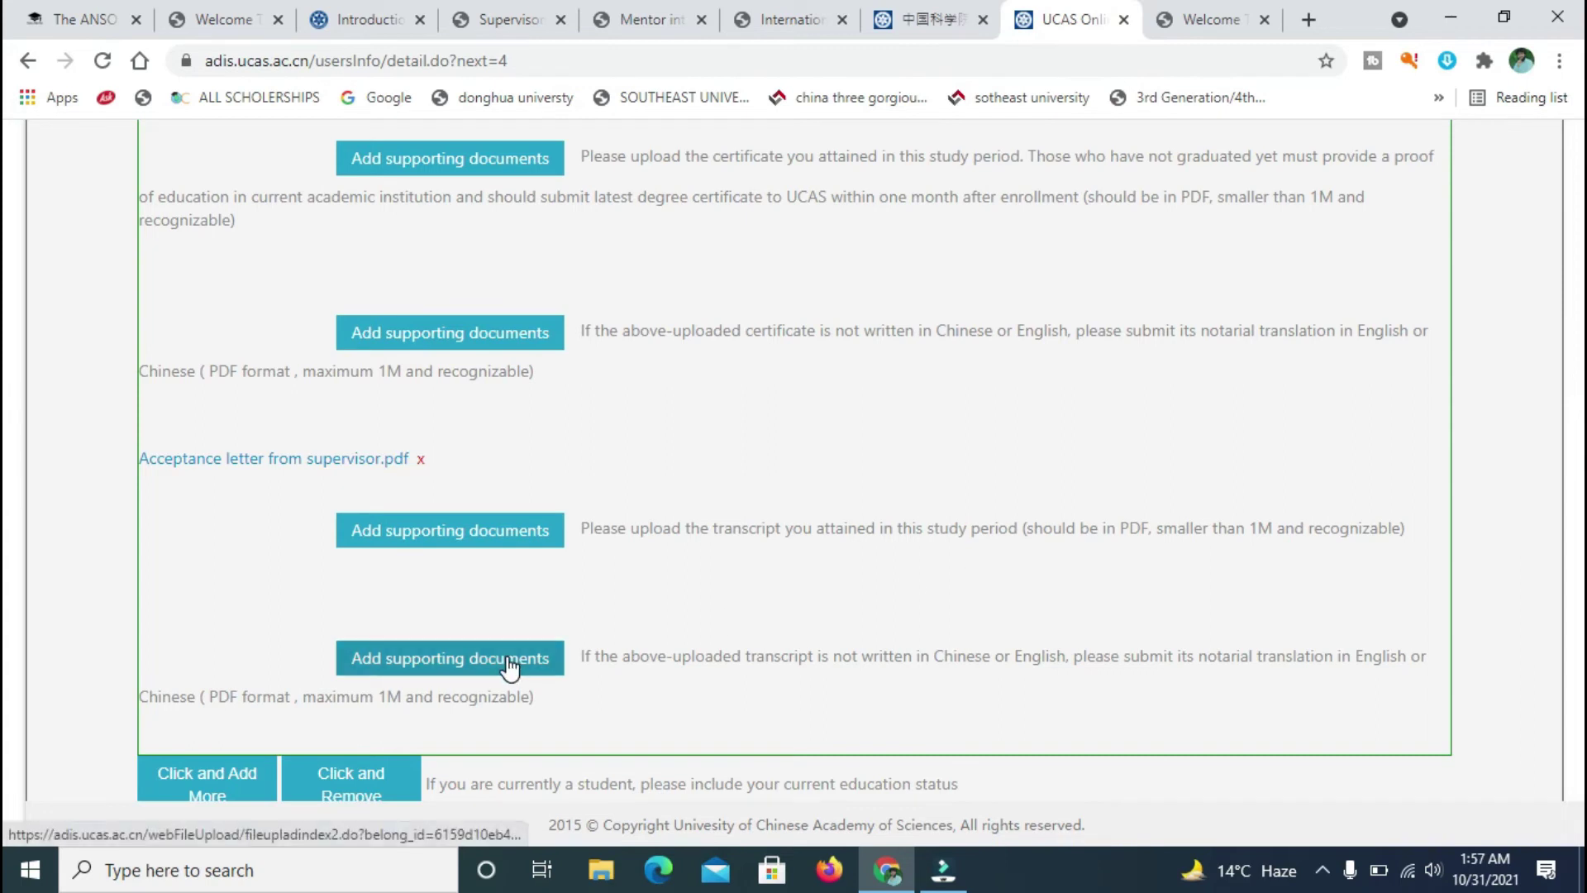
- Upload BSC TRANSCRIPT.pdf as the transcript, then go to the (5)Fund Source page
left_click(438, 535)
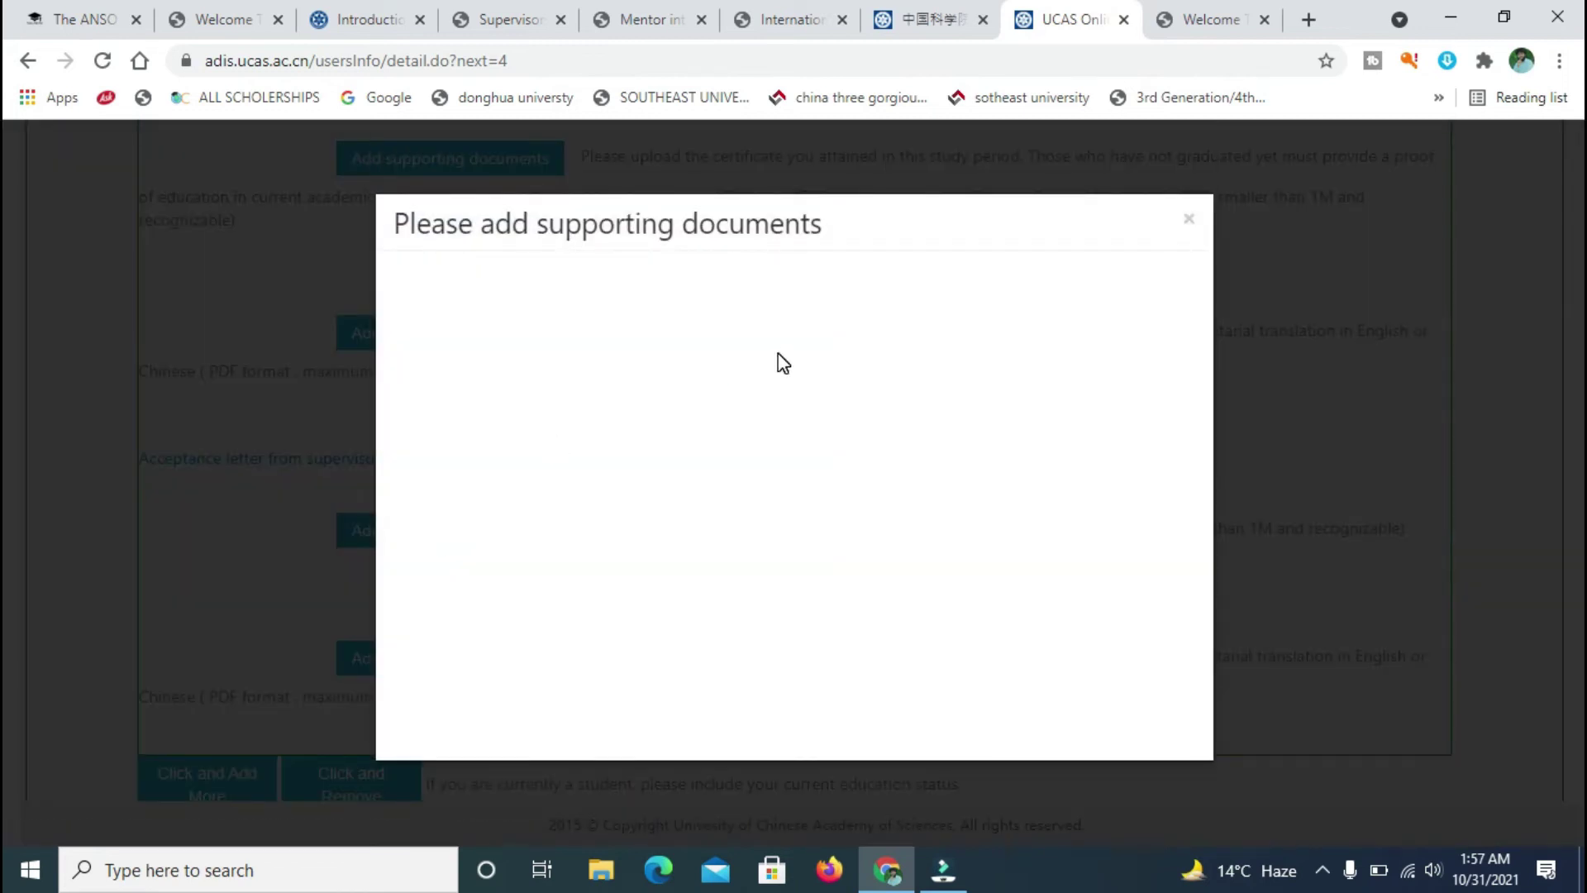
left_click(930, 314)
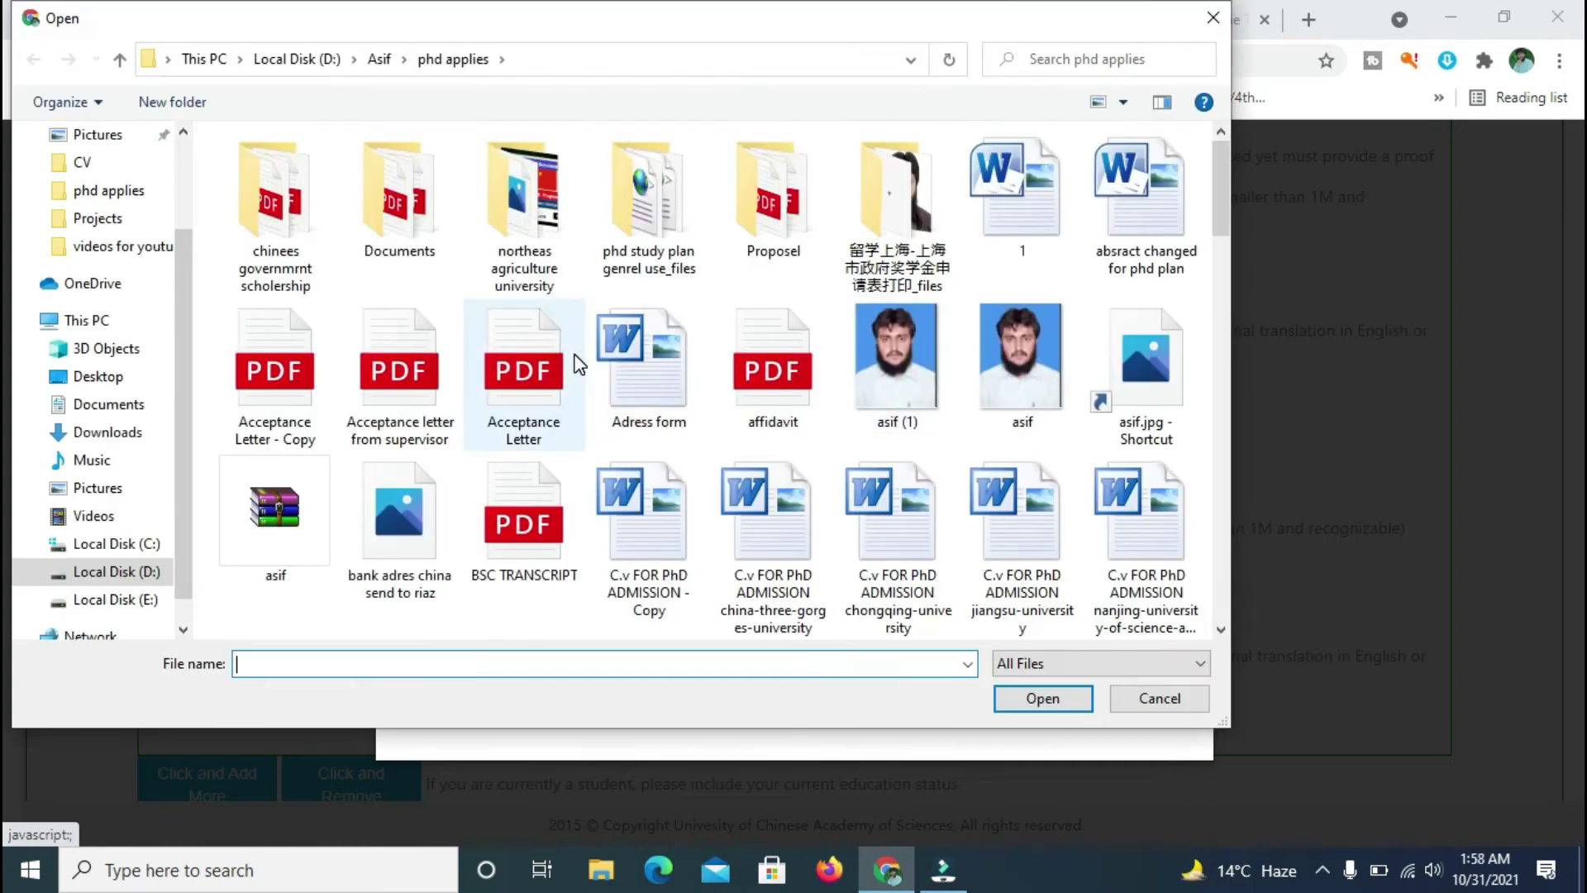
double_click(567, 499)
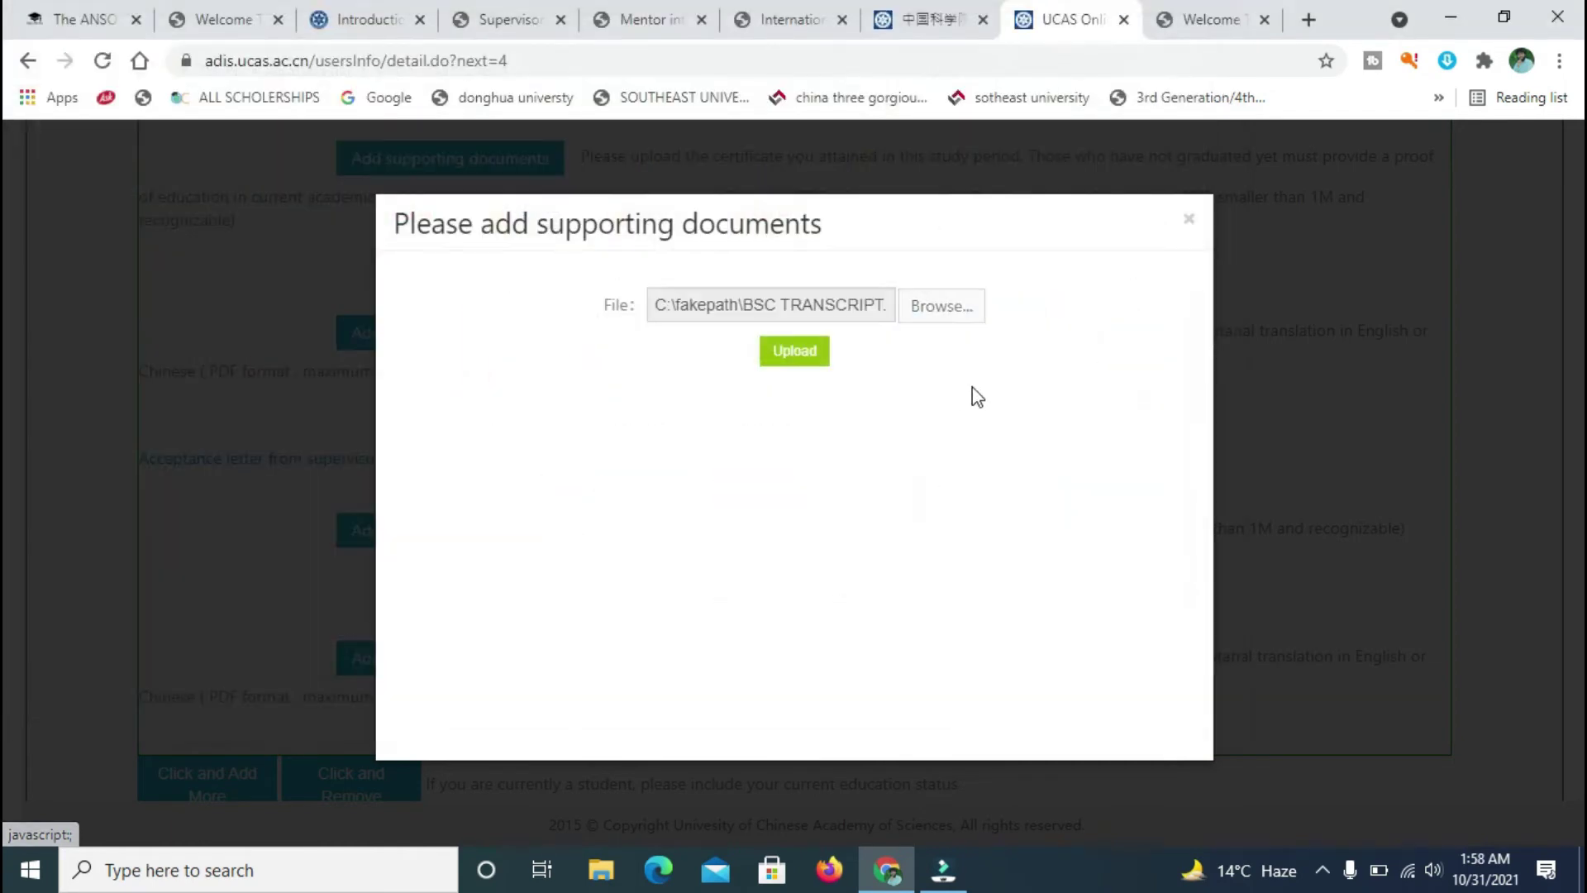
left_click(810, 359)
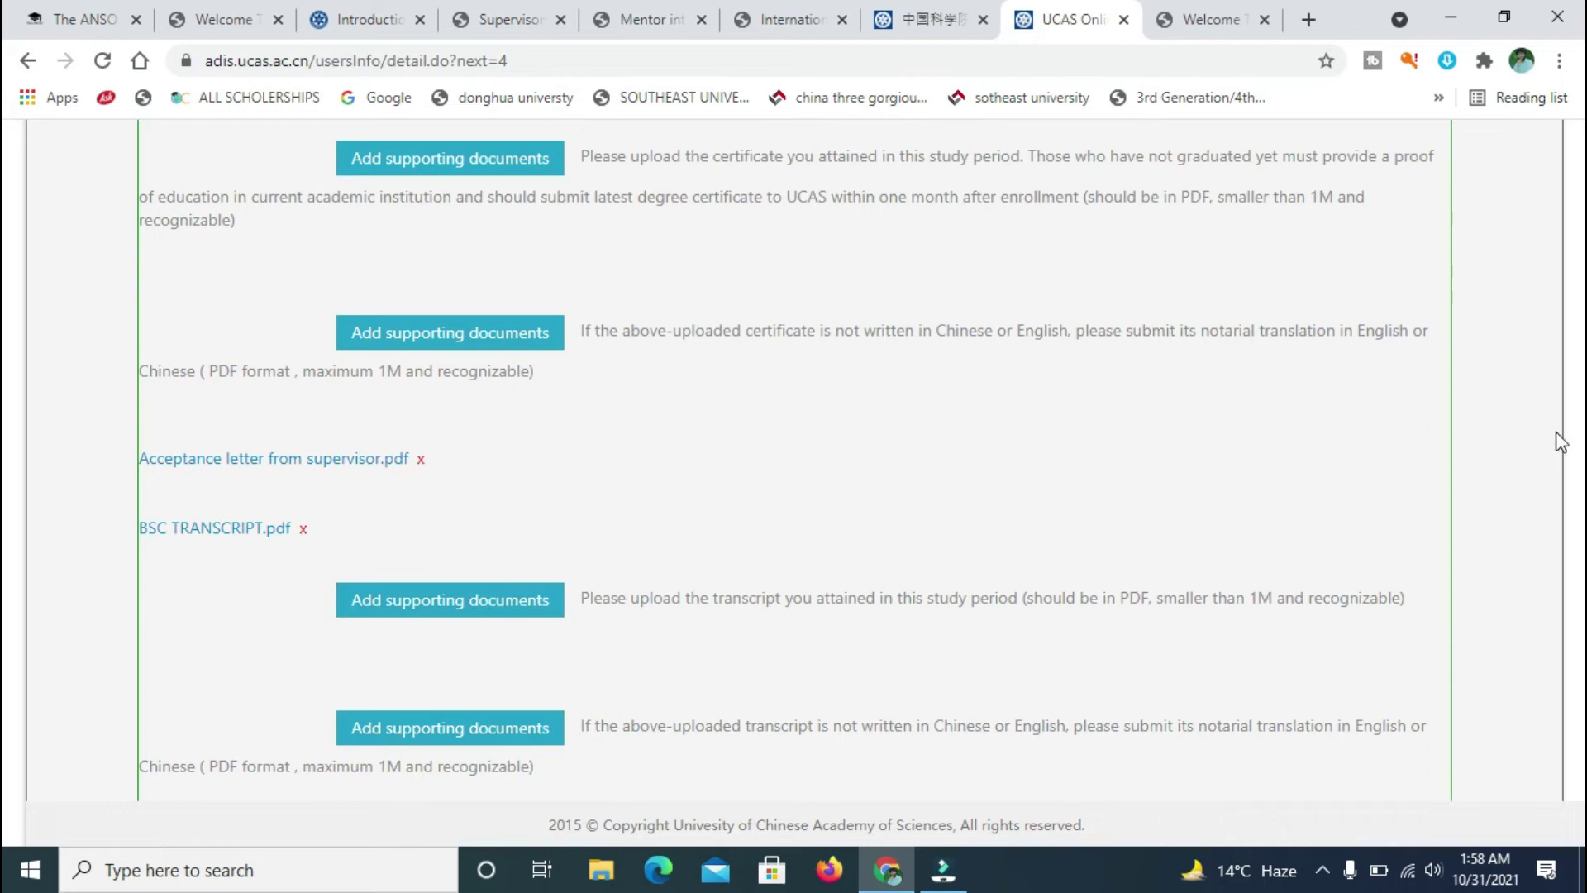
scroll(7, 455, "up", 15)
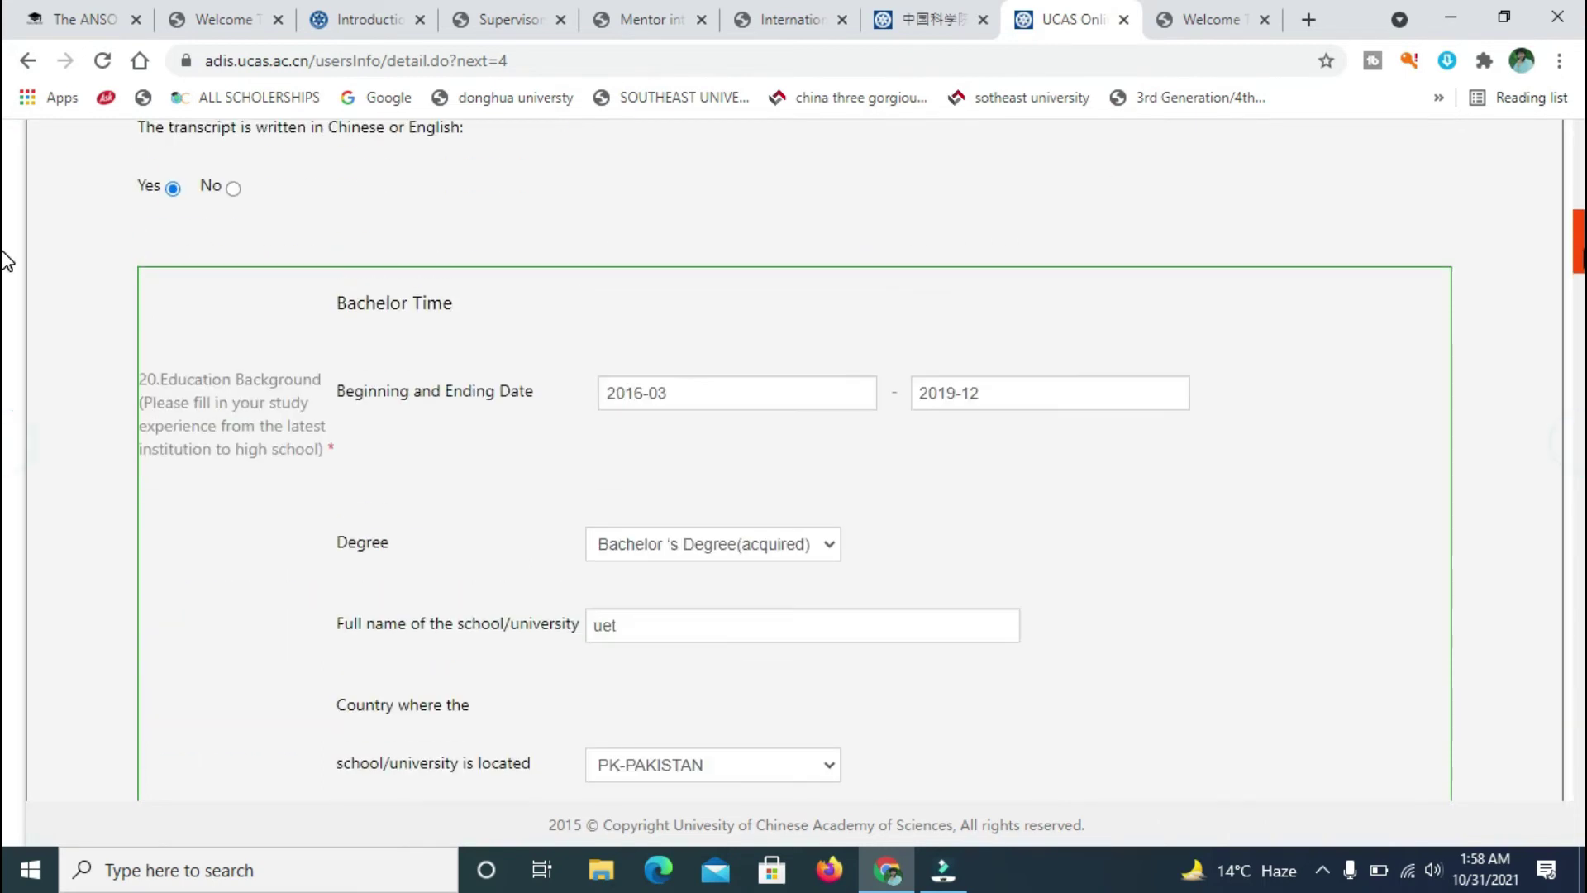
left_click(1145, 340)
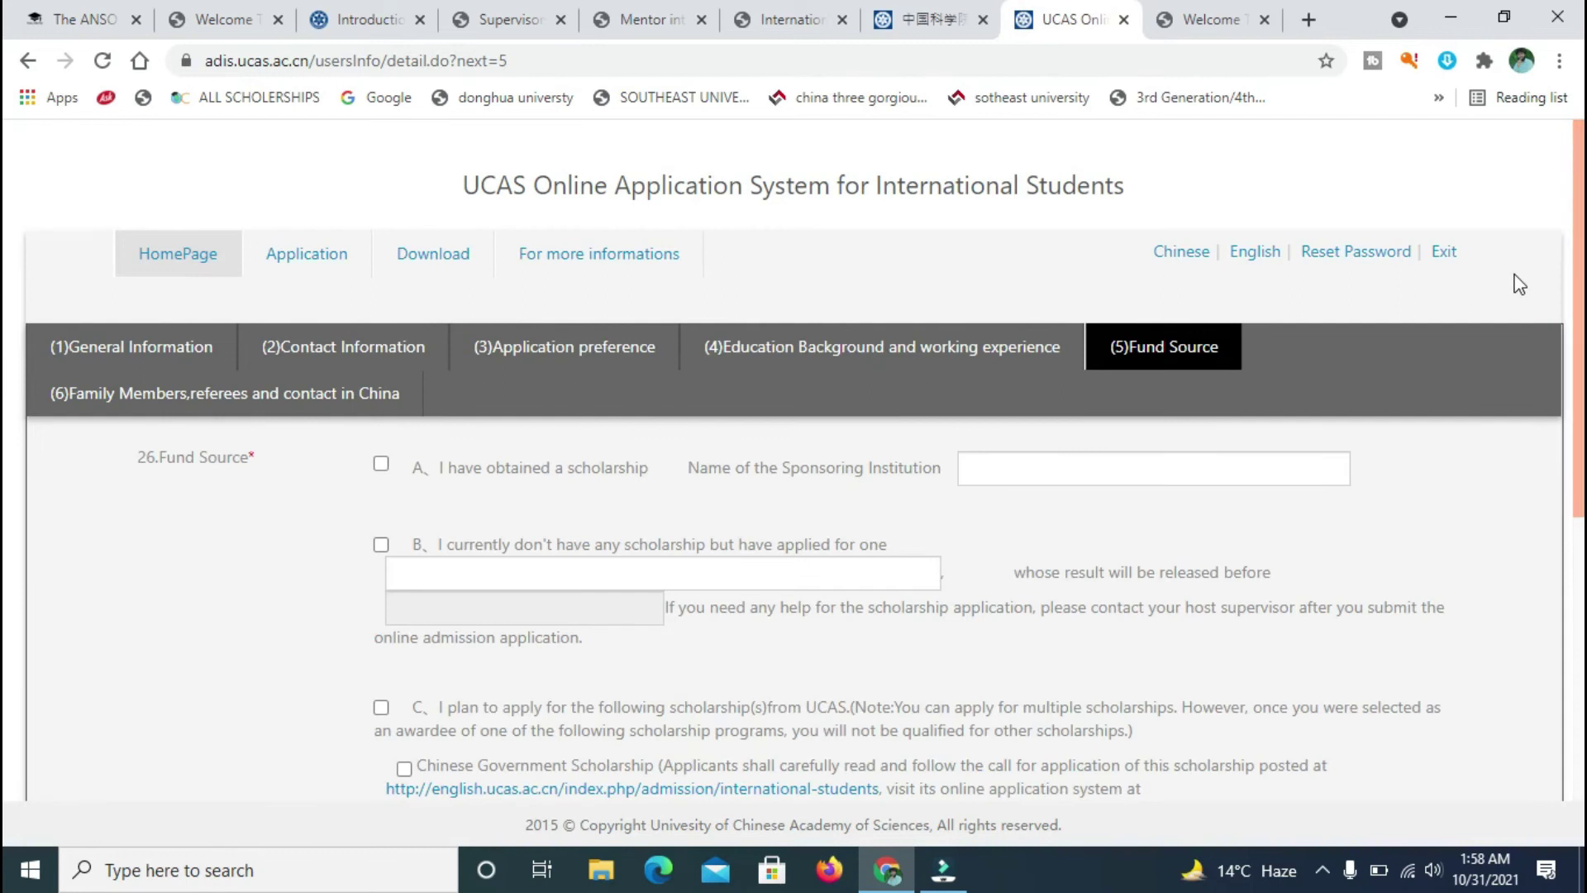
scroll(6, 221, "down", 1)
scroll(7, 256, "down", 1)
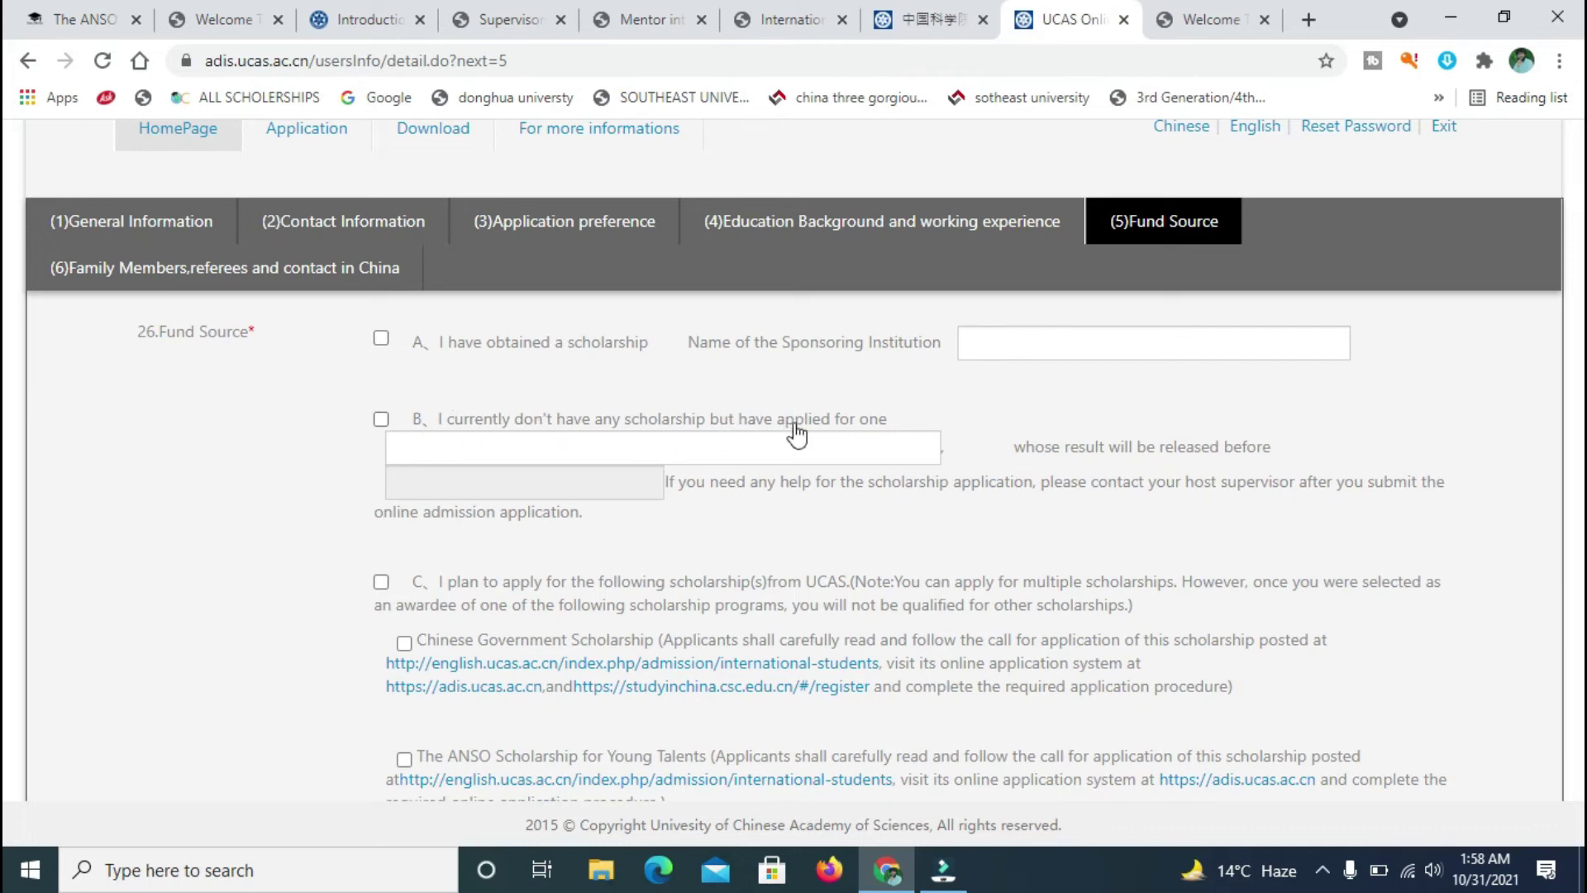
left_click(382, 420)
left_click(580, 447)
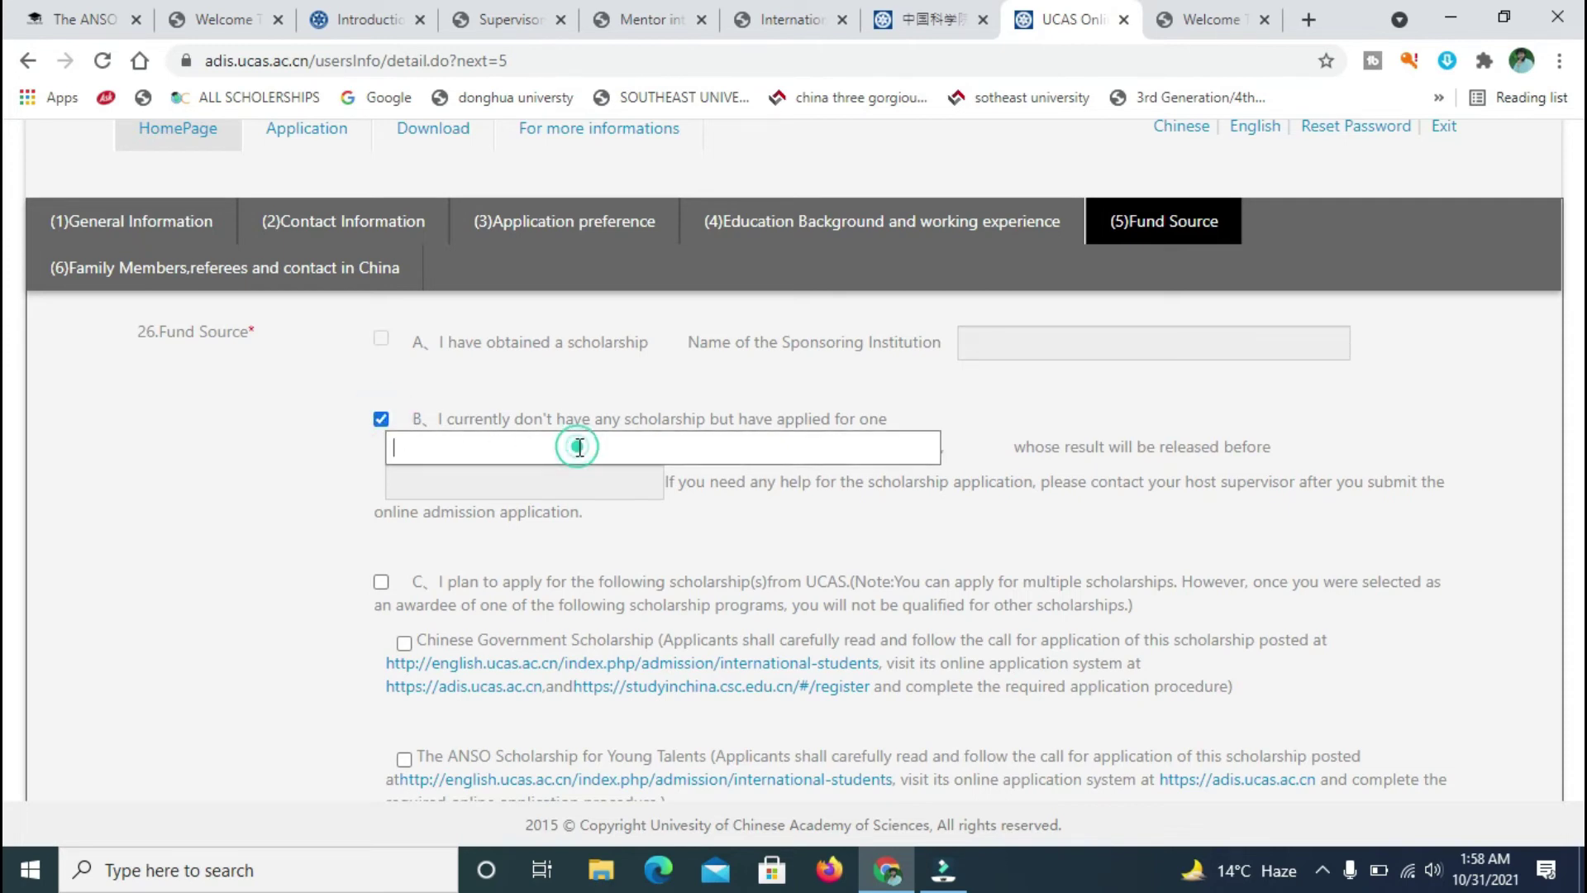
left_click(382, 419)
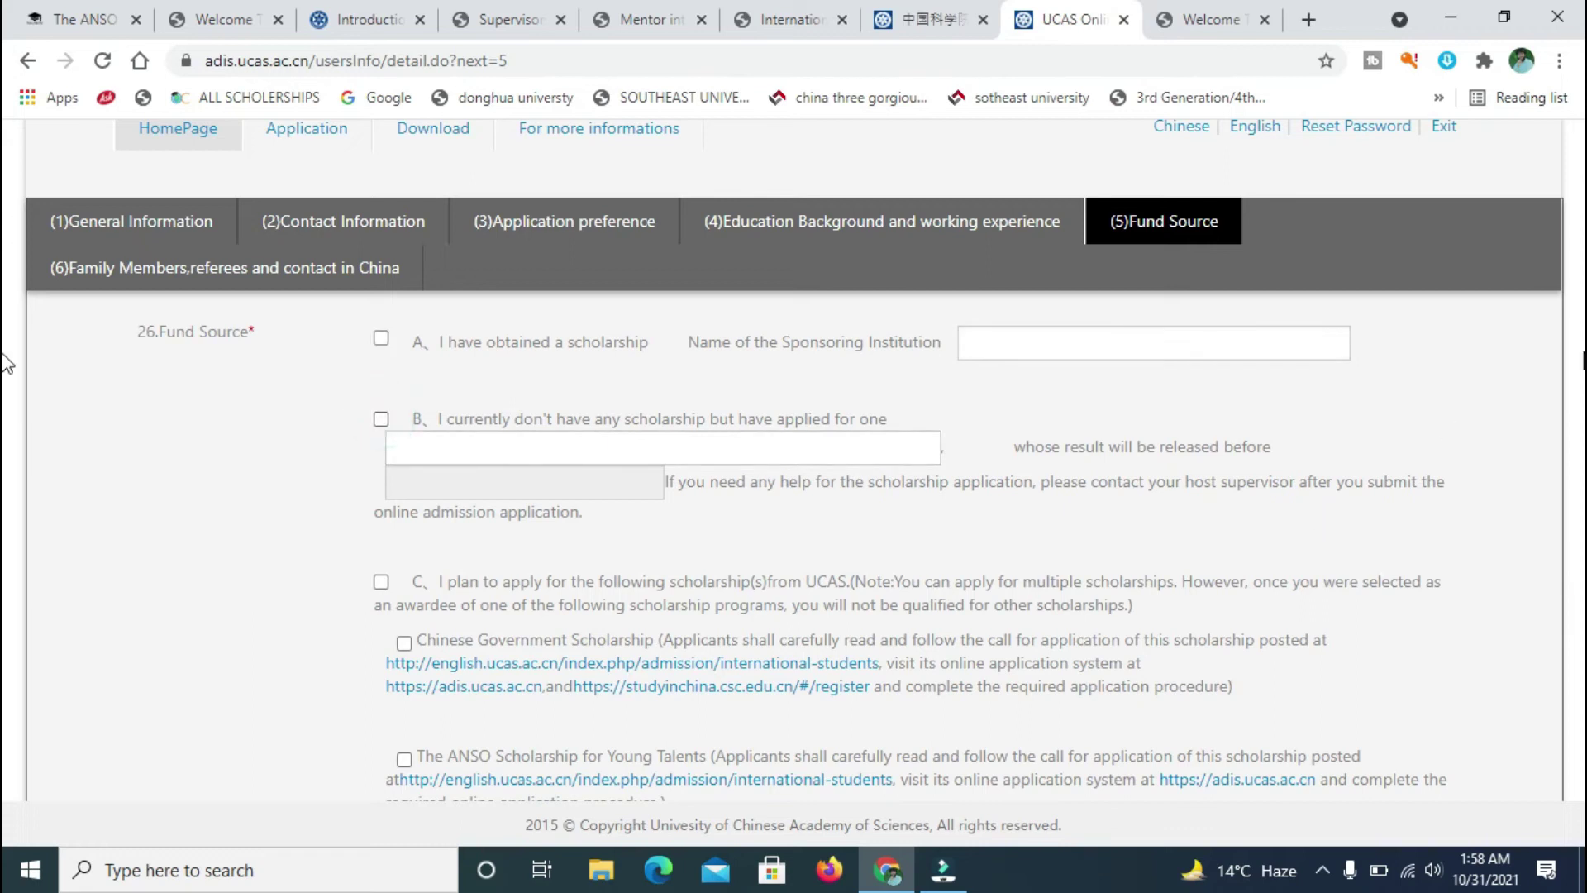
scroll(6, 421, "down", 2)
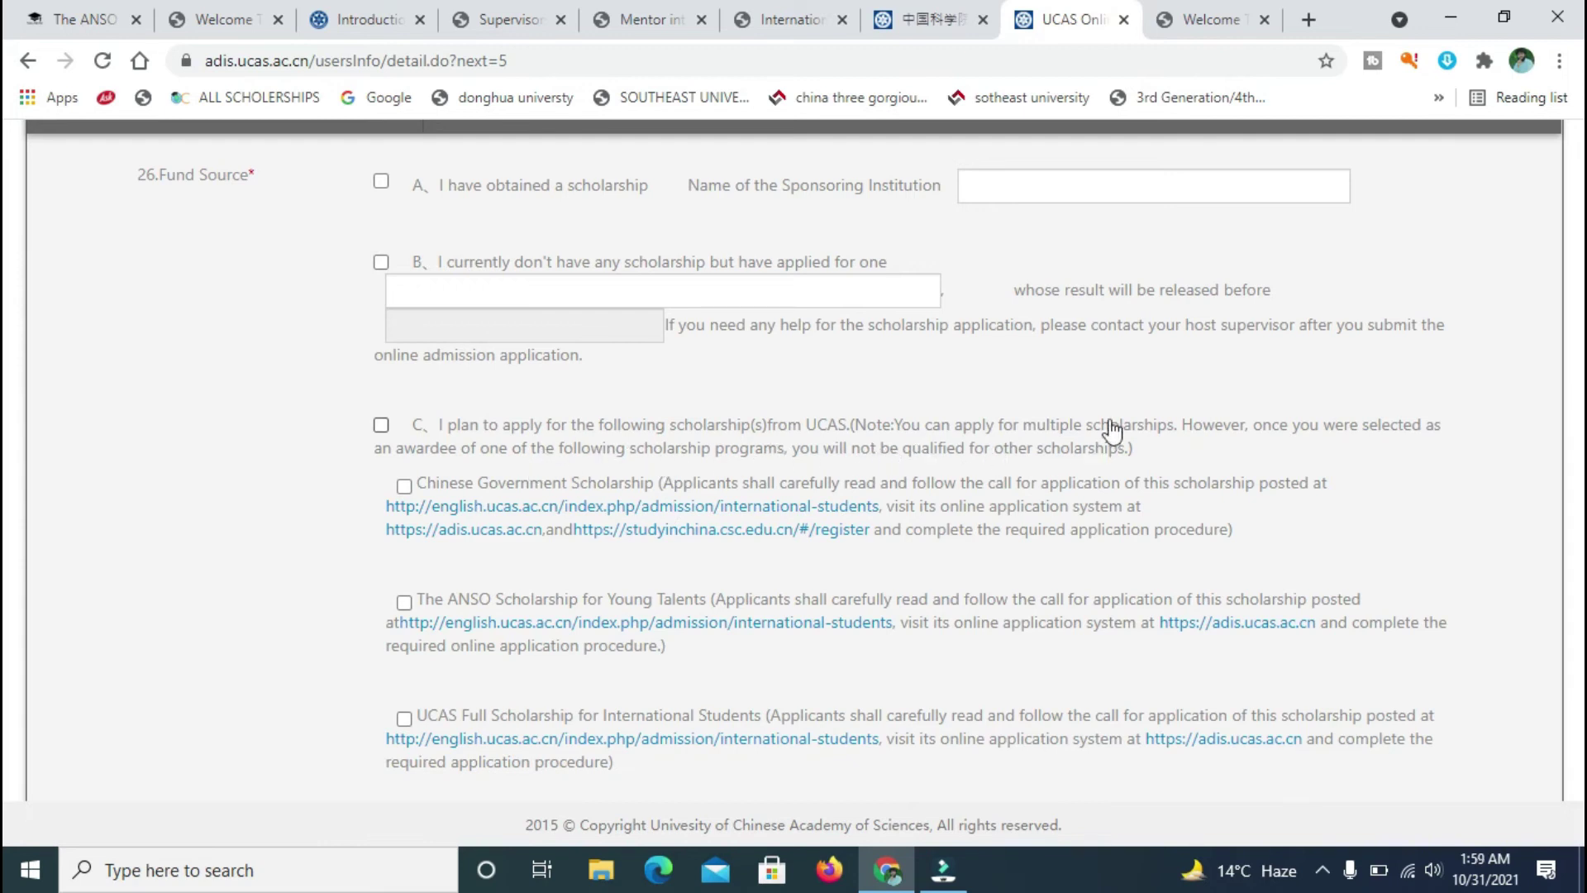
left_click_drag(1144, 444, 362, 462)
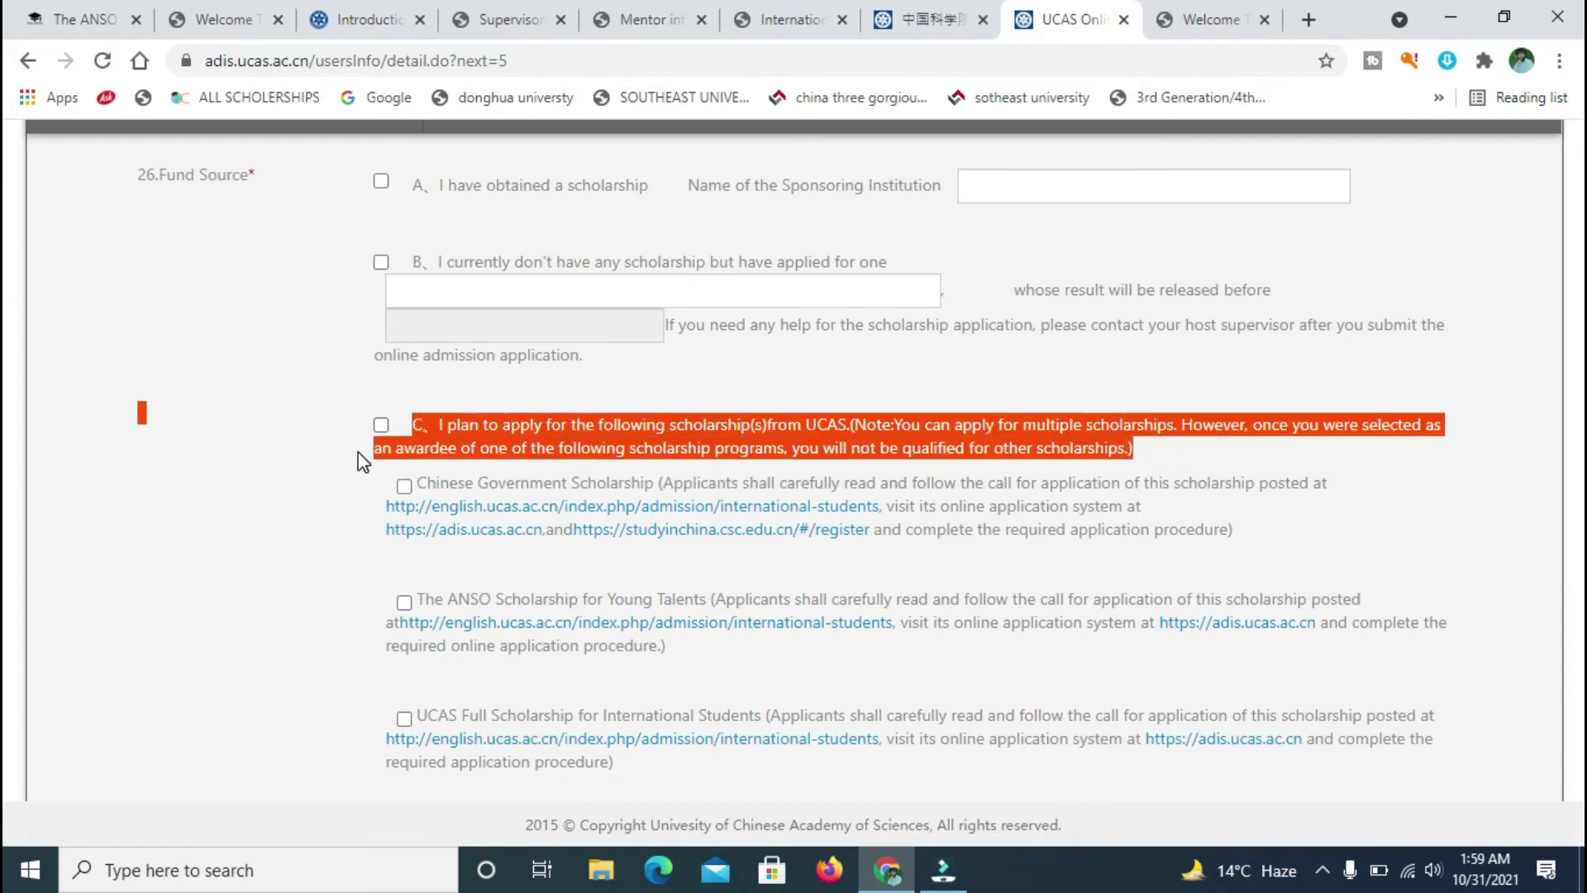
left_click(336, 470)
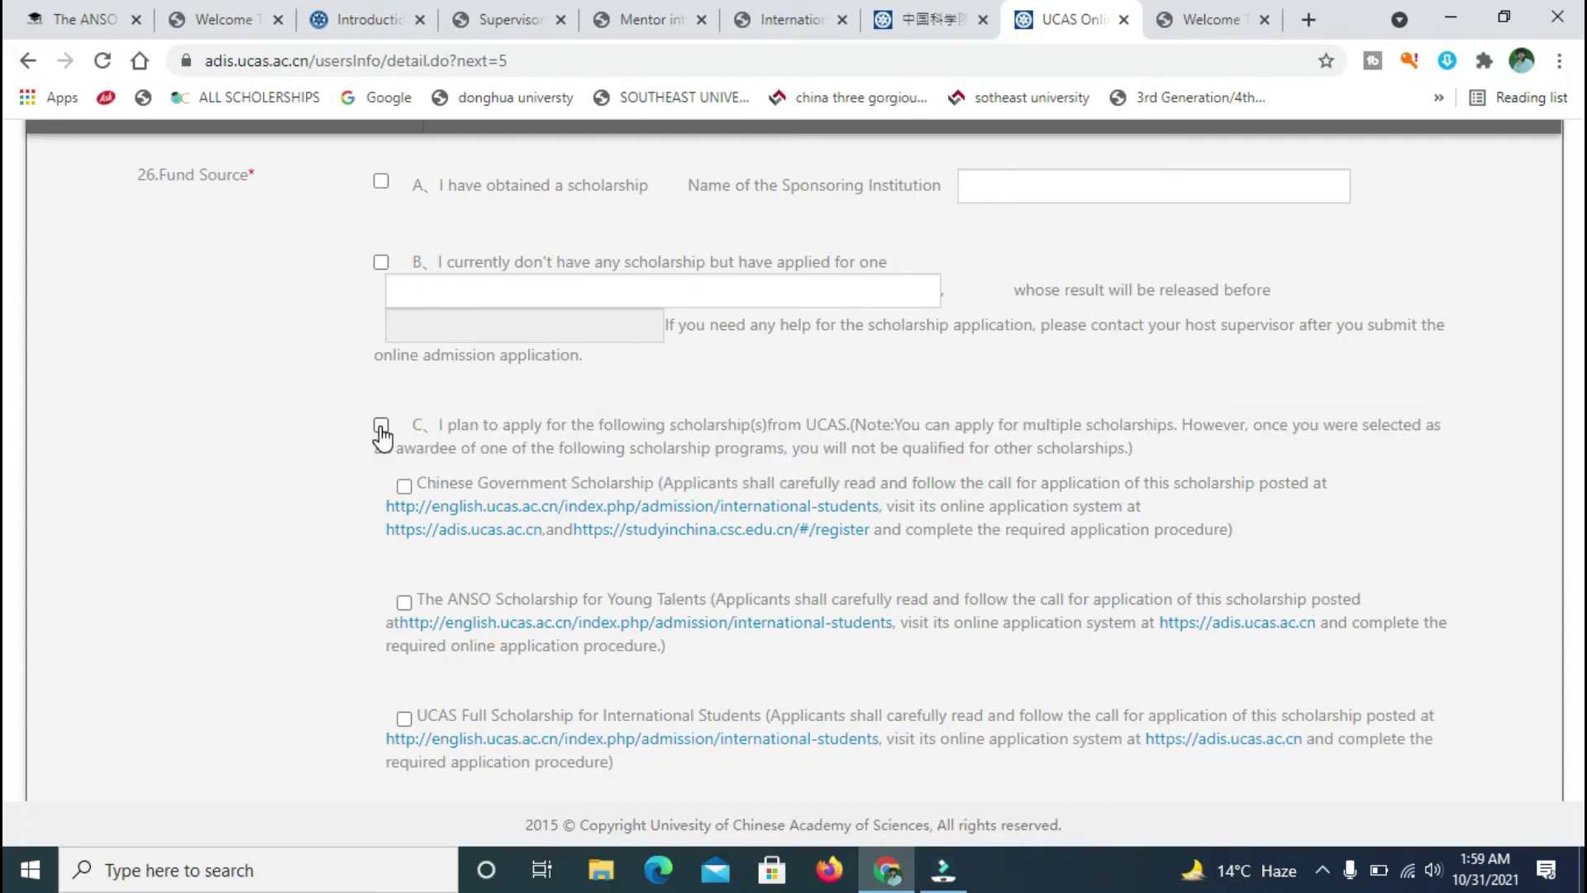
- Tick the Chinese Government Scholarship under option C
left_click(381, 426)
left_click(381, 426)
left_click(404, 486)
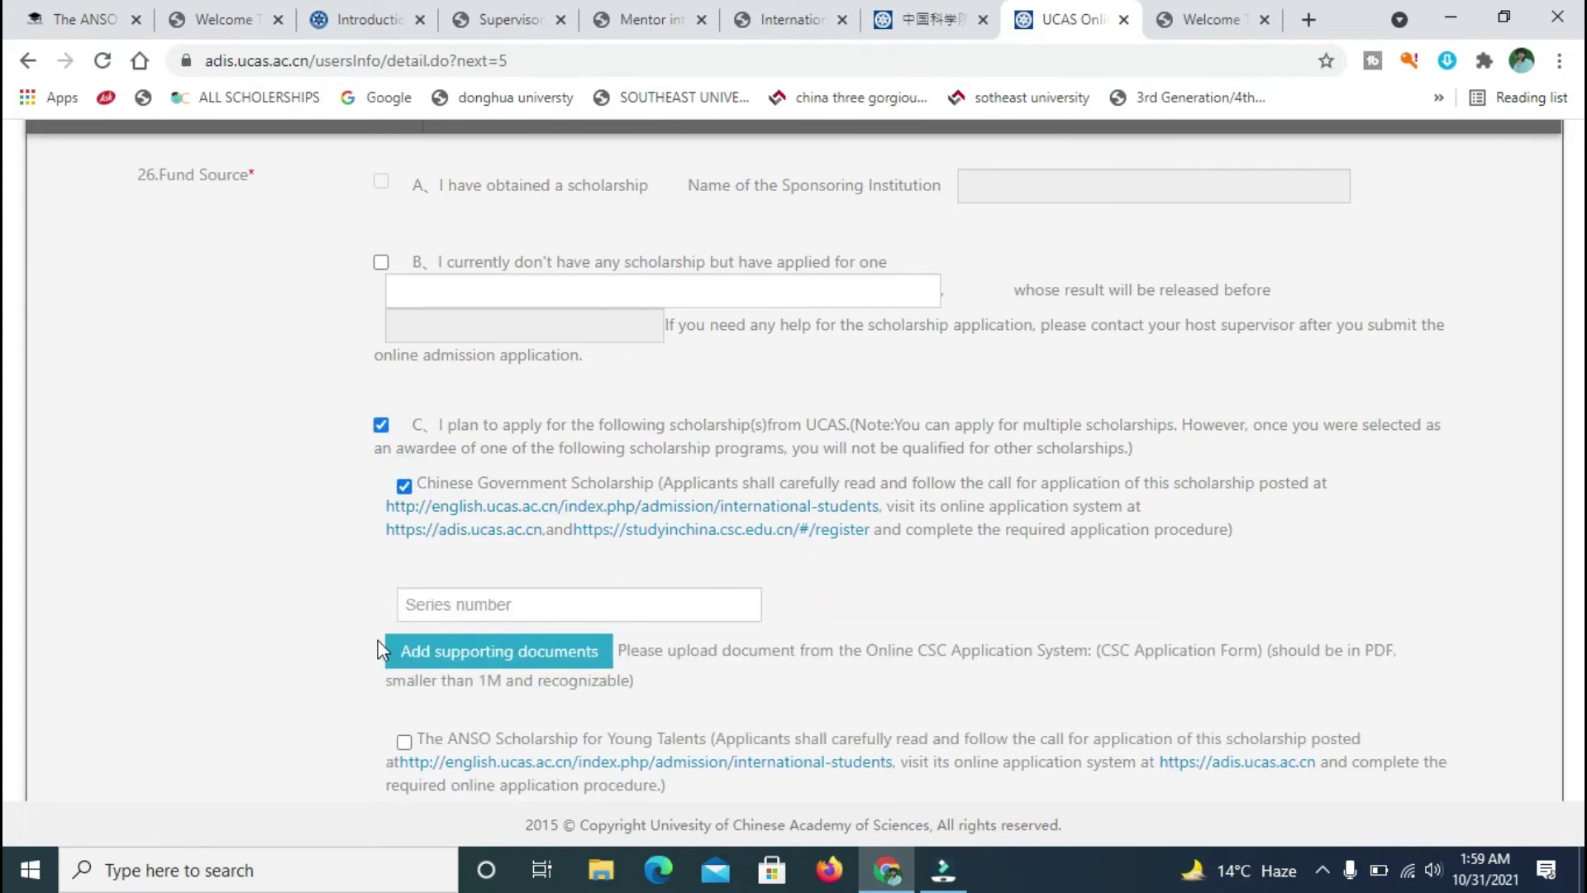
scroll(6, 442, "down", 2)
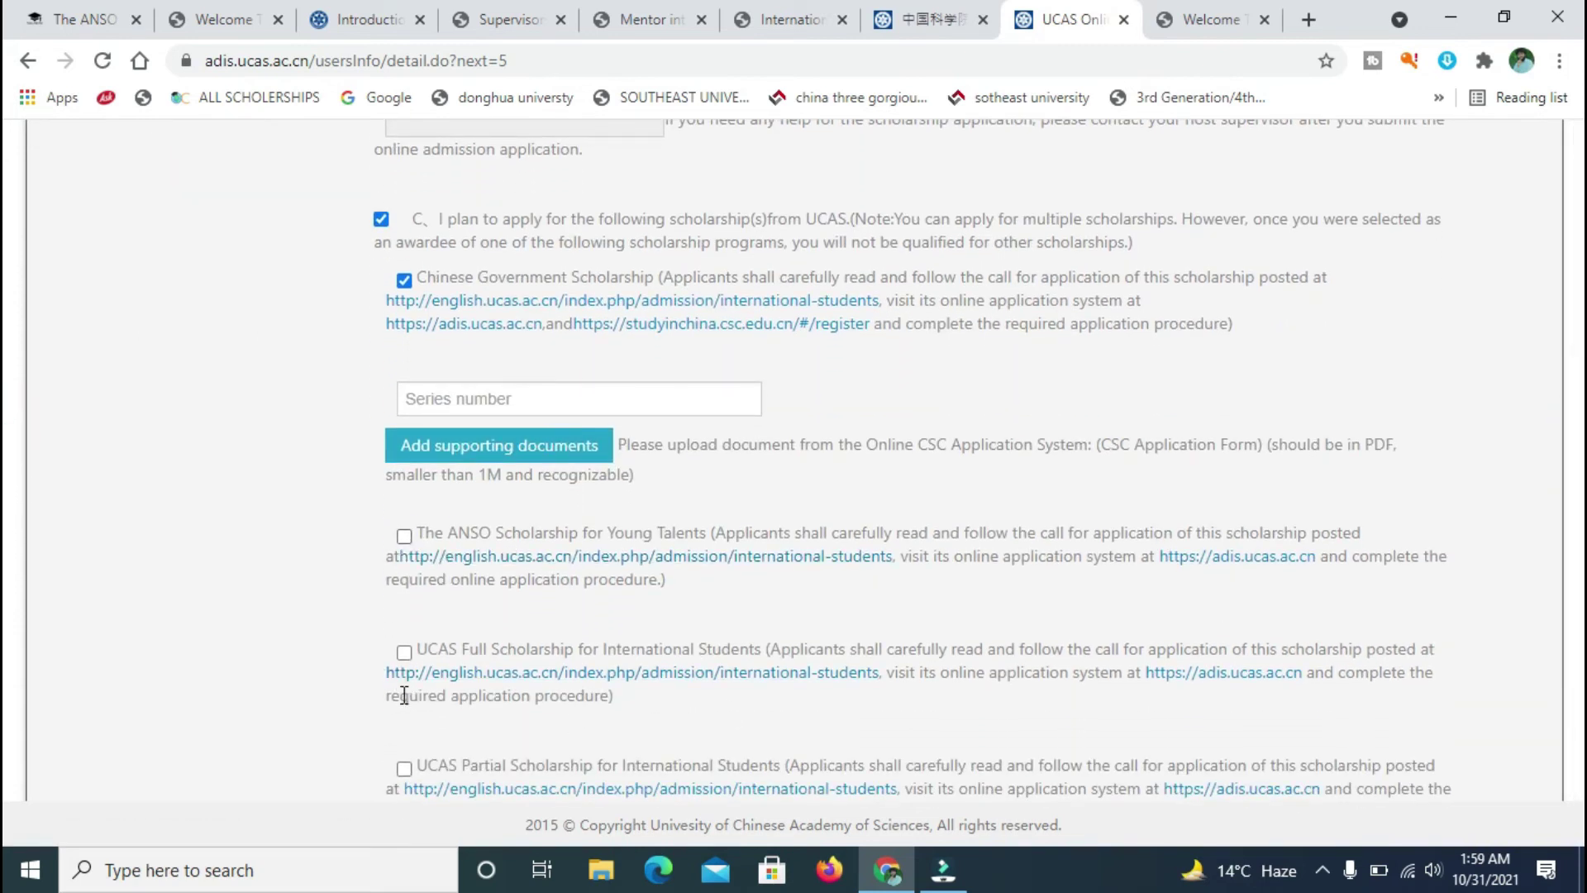
scroll(7, 504, "up", 2)
scroll(6, 504, "down", 4)
scroll(7, 506, "up", 2)
scroll(7, 509, "up", 2)
scroll(7, 529, "down", 3)
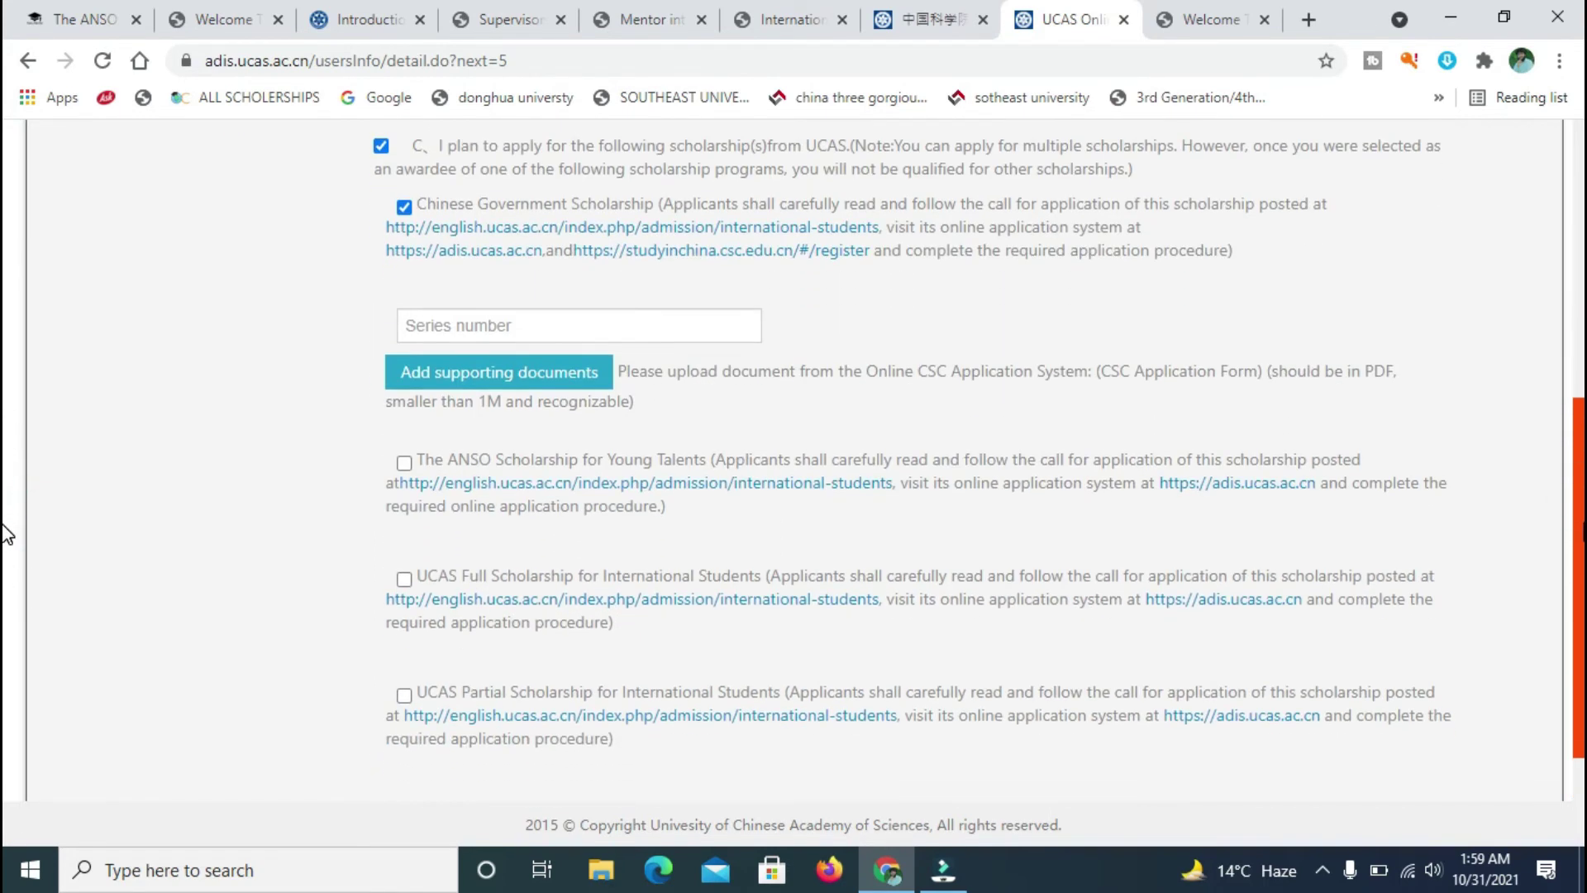
scroll(6, 502, "up", 3)
left_click(244, 398)
left_click(404, 416)
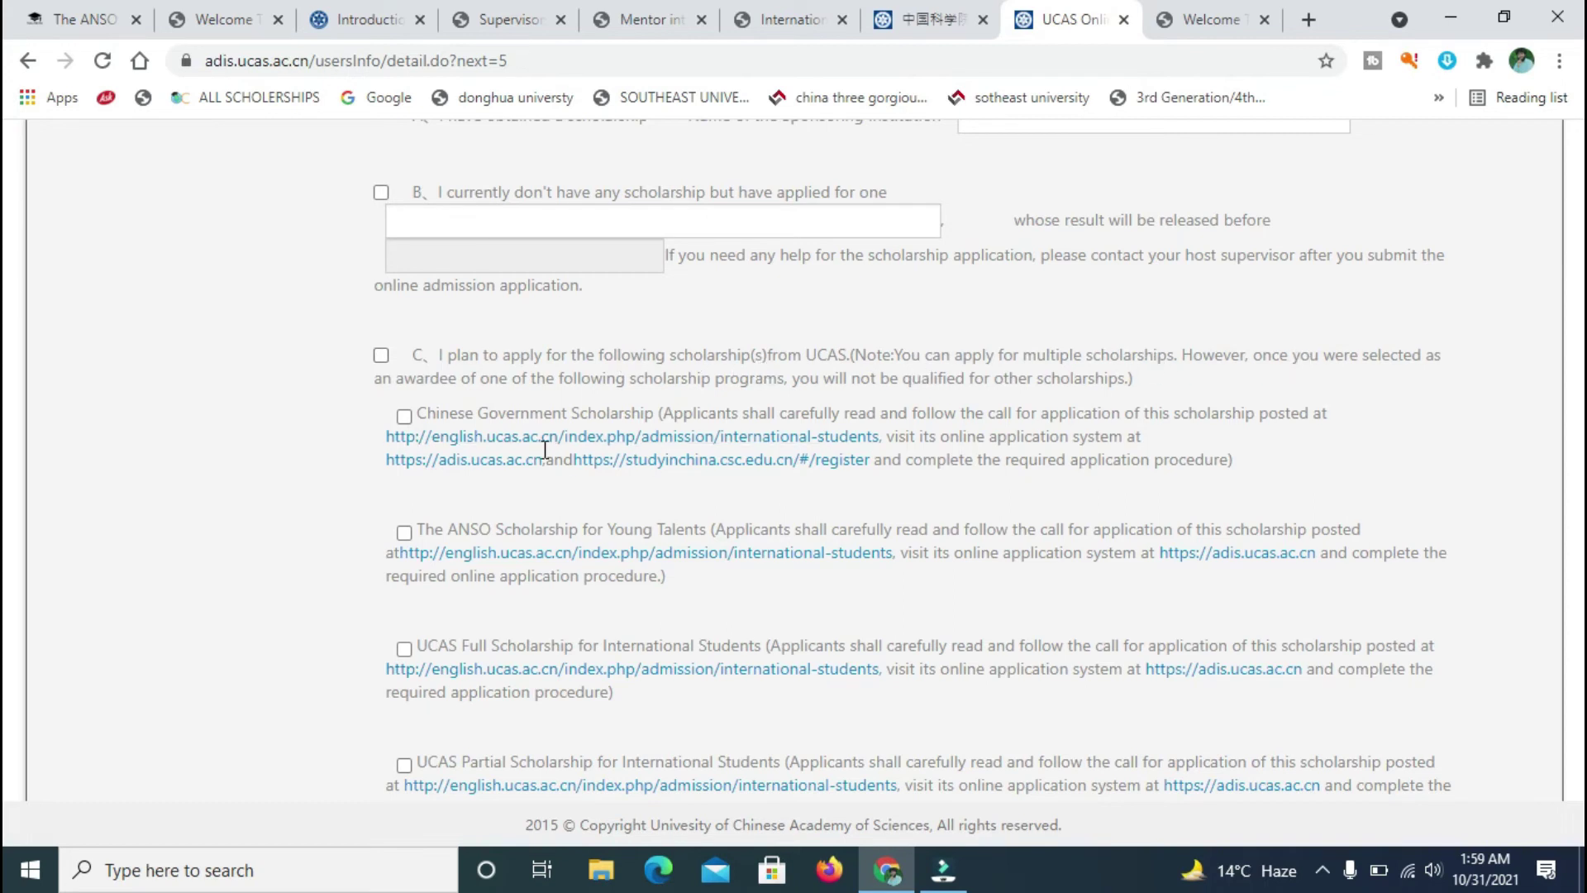
left_click(403, 416)
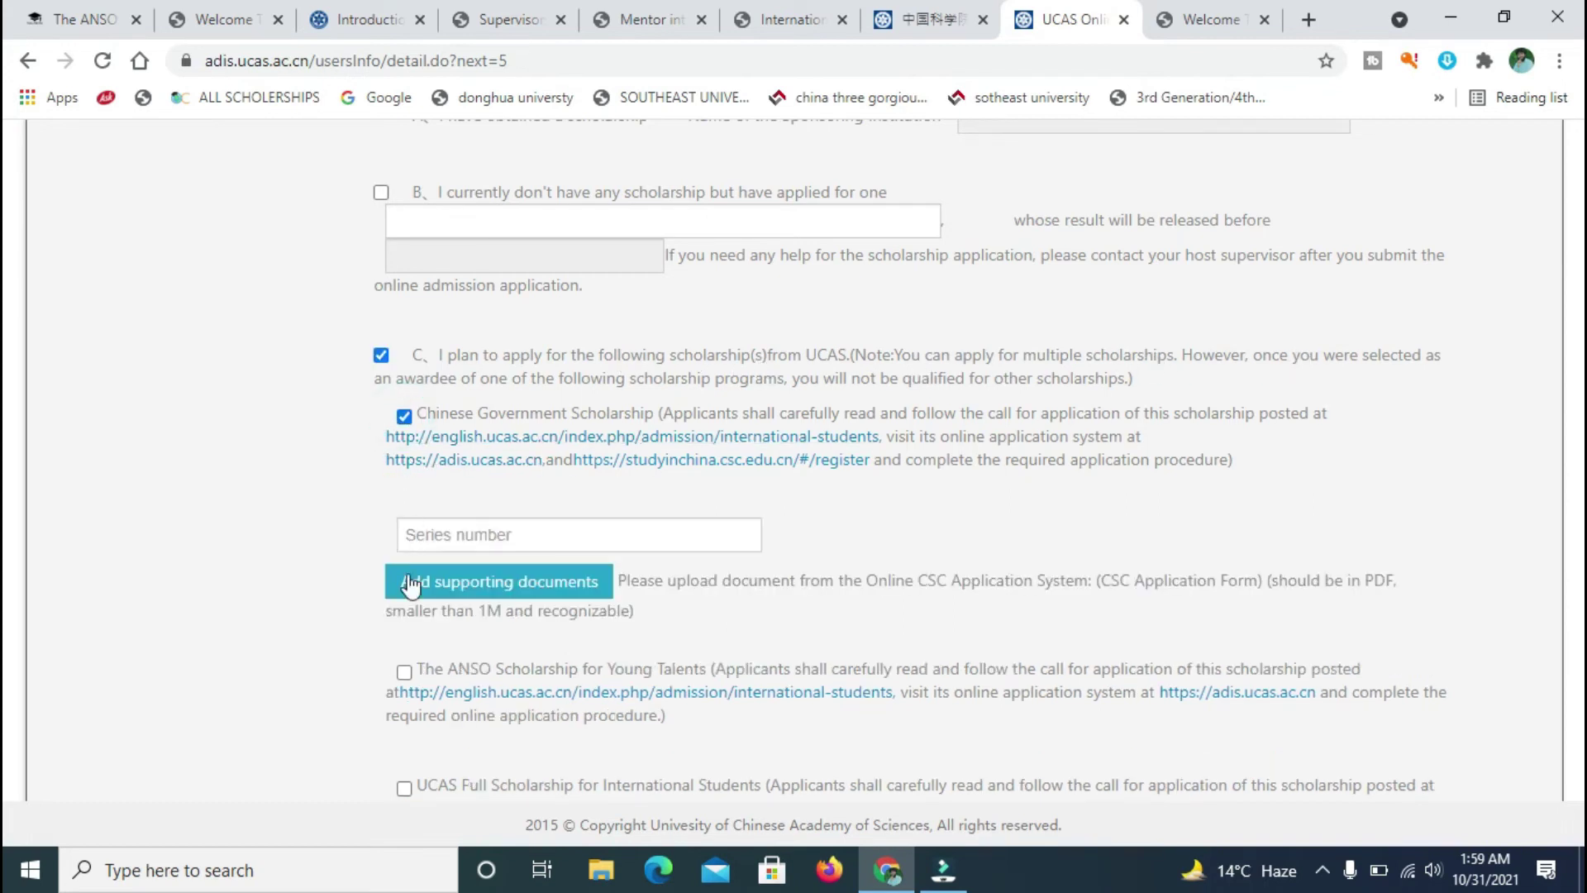
- Also tick the ANSO Scholarship for Young Talents and UCAS Full Scholarship
left_click(405, 674)
scroll(5, 426, "down", 3)
left_click(403, 555)
scroll(4, 496, "down", 2)
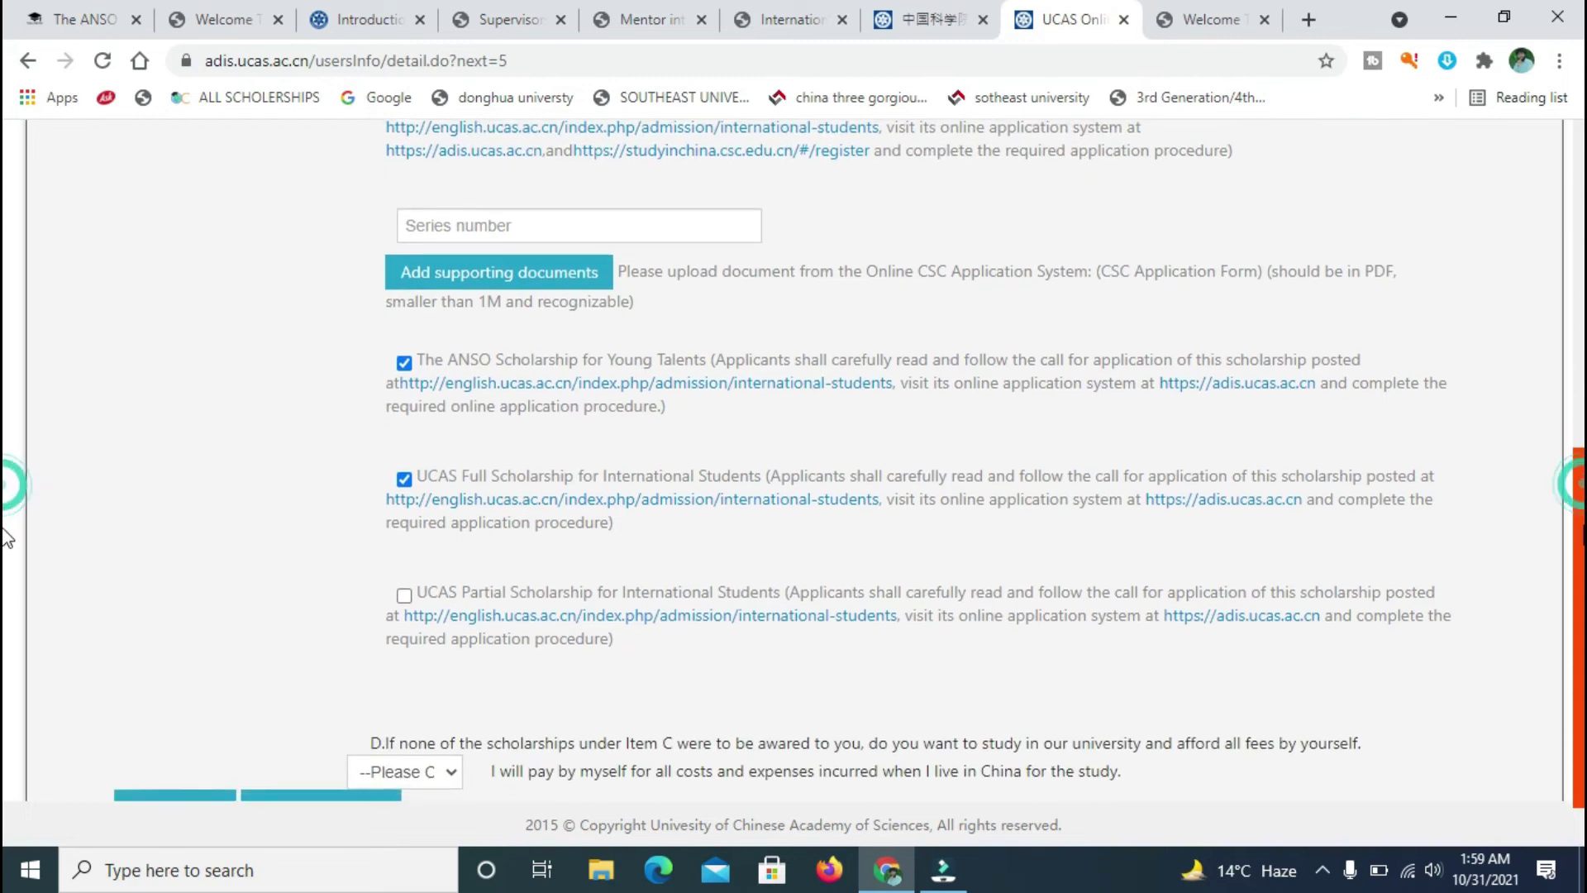
scroll(4, 521, "down", 1)
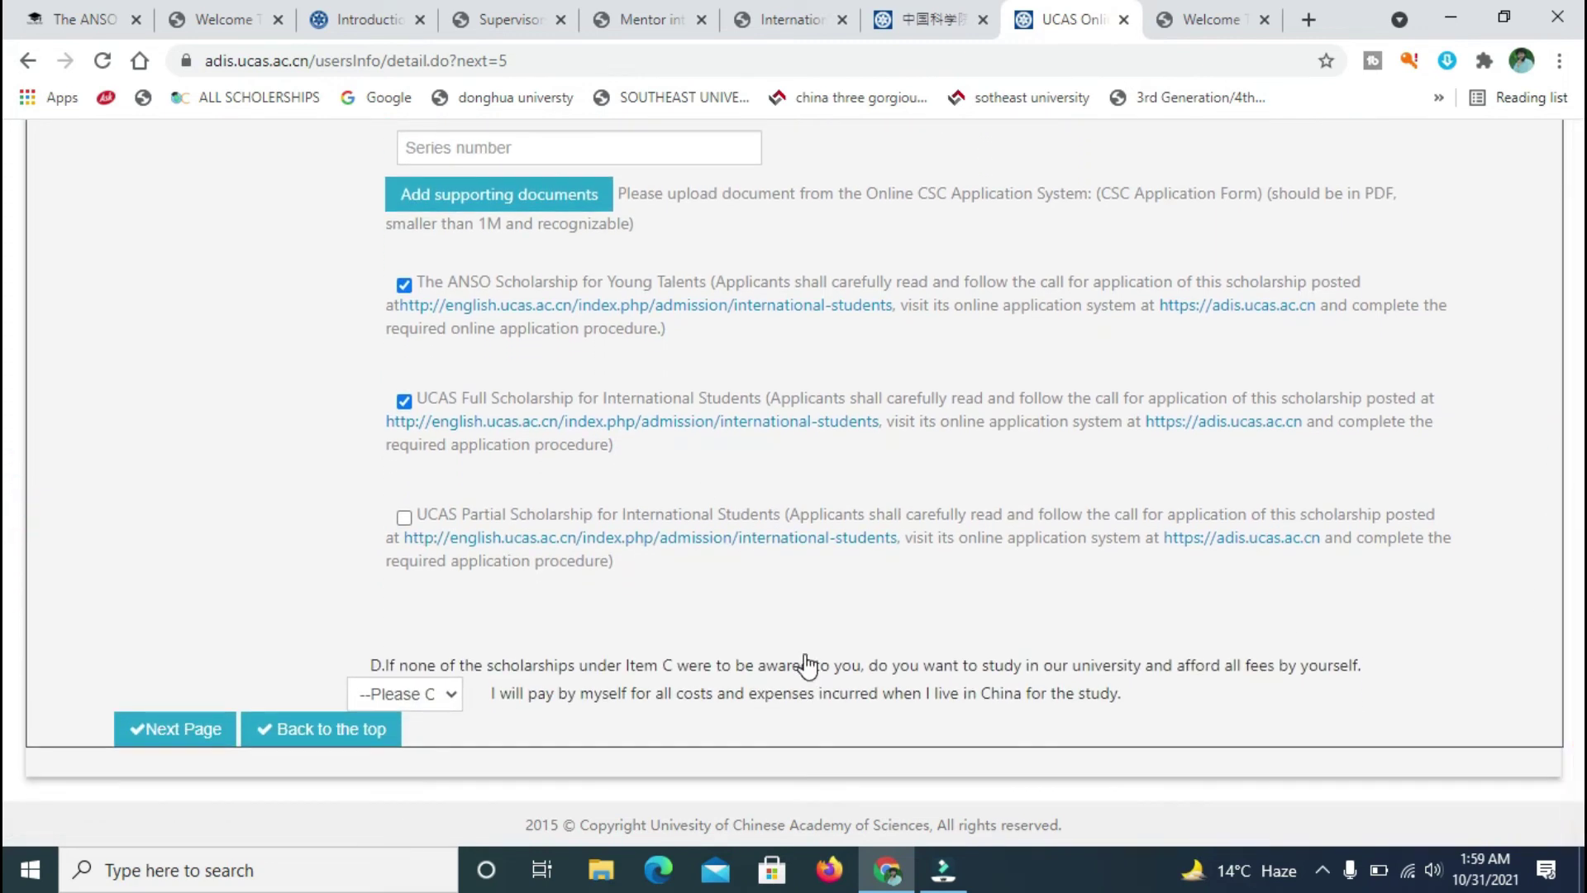
scroll(6, 483, "up", 3)
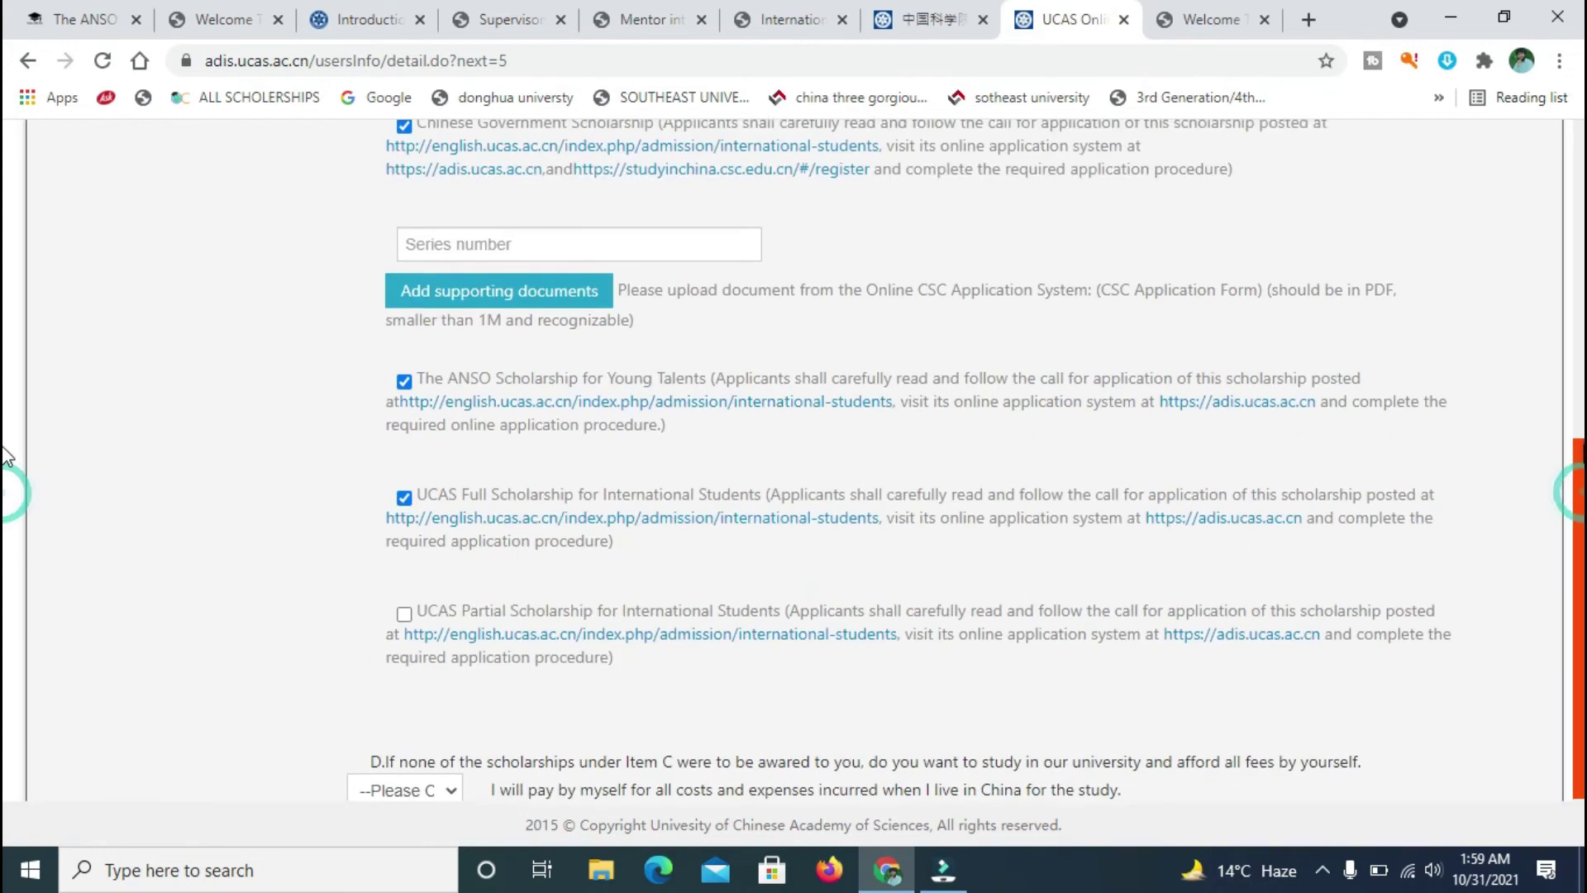
left_click(637, 390)
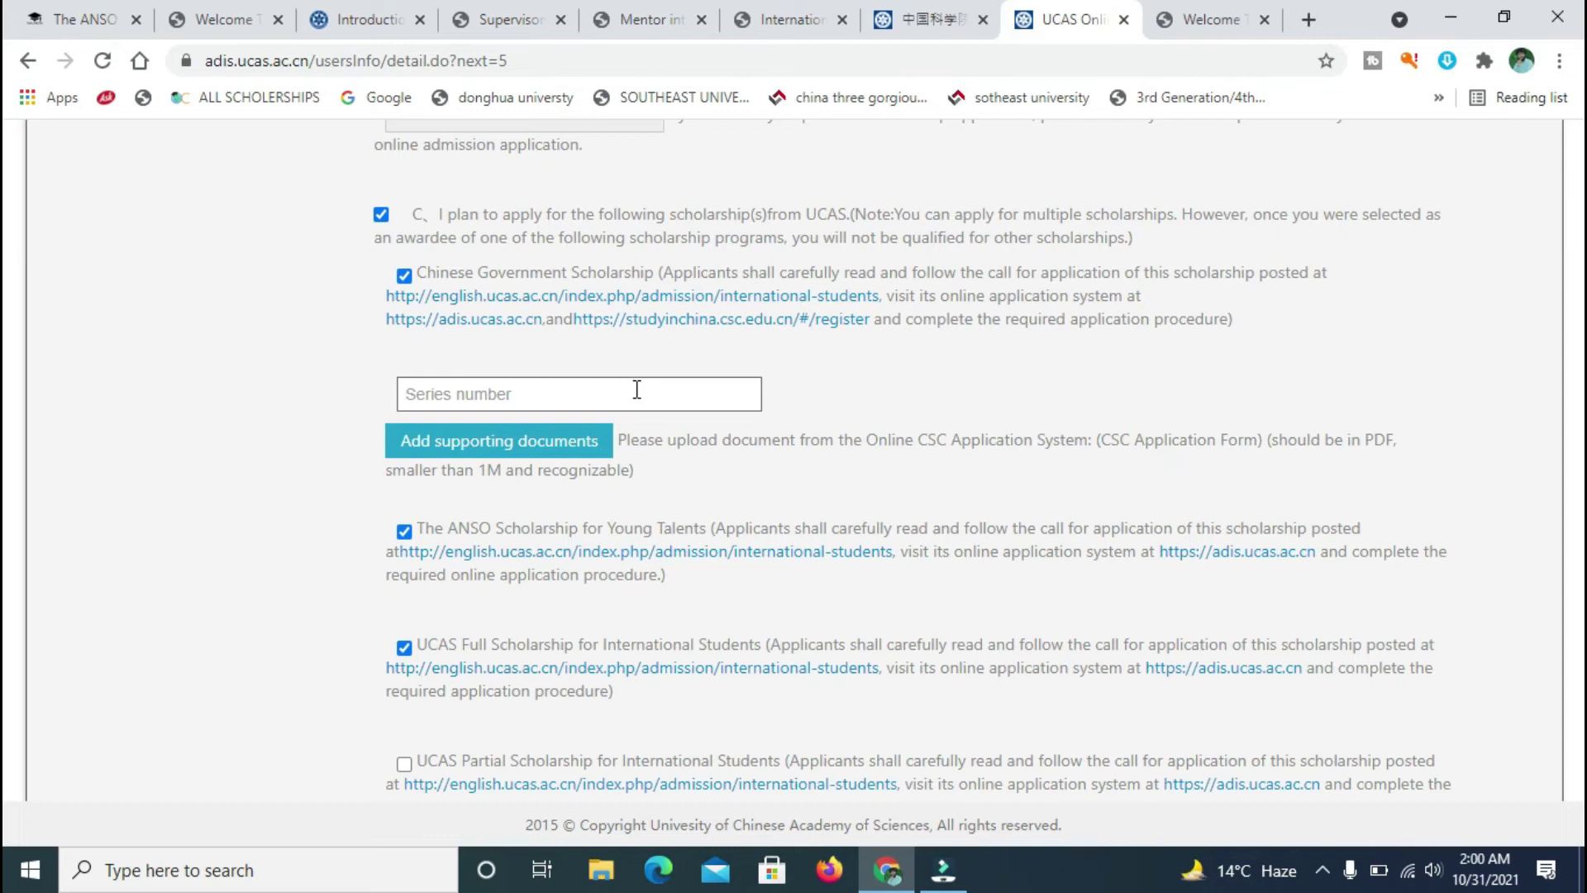
- Untick the Chinese Government Scholarship, keeping only ANSO and UCAS Full
left_click(559, 369)
left_click(522, 384)
left_click(404, 276)
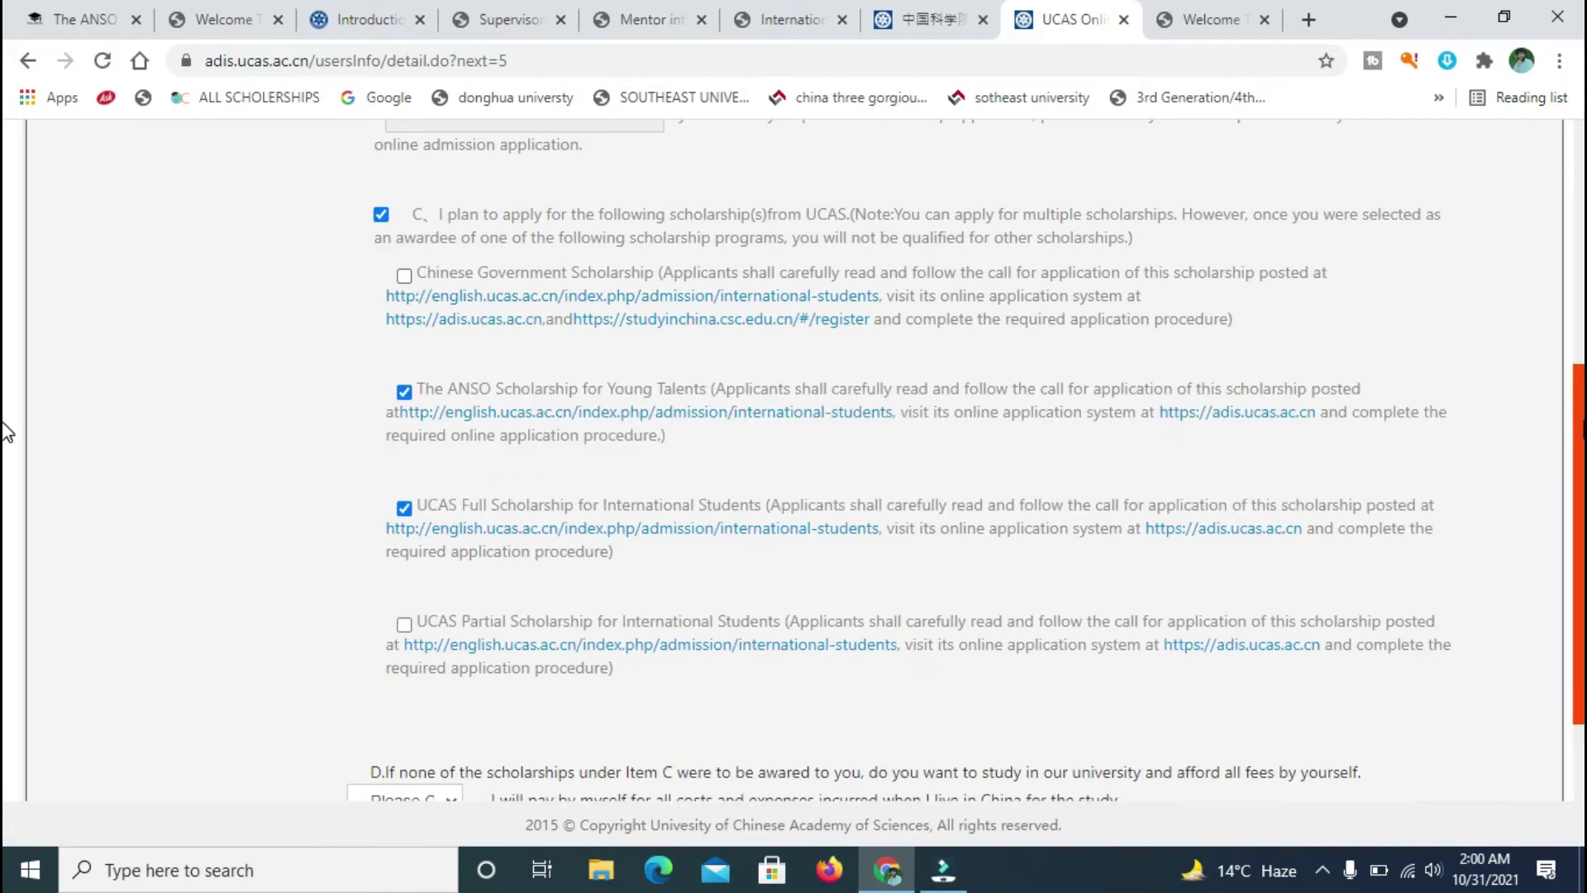
scroll(10, 462, "down", 2)
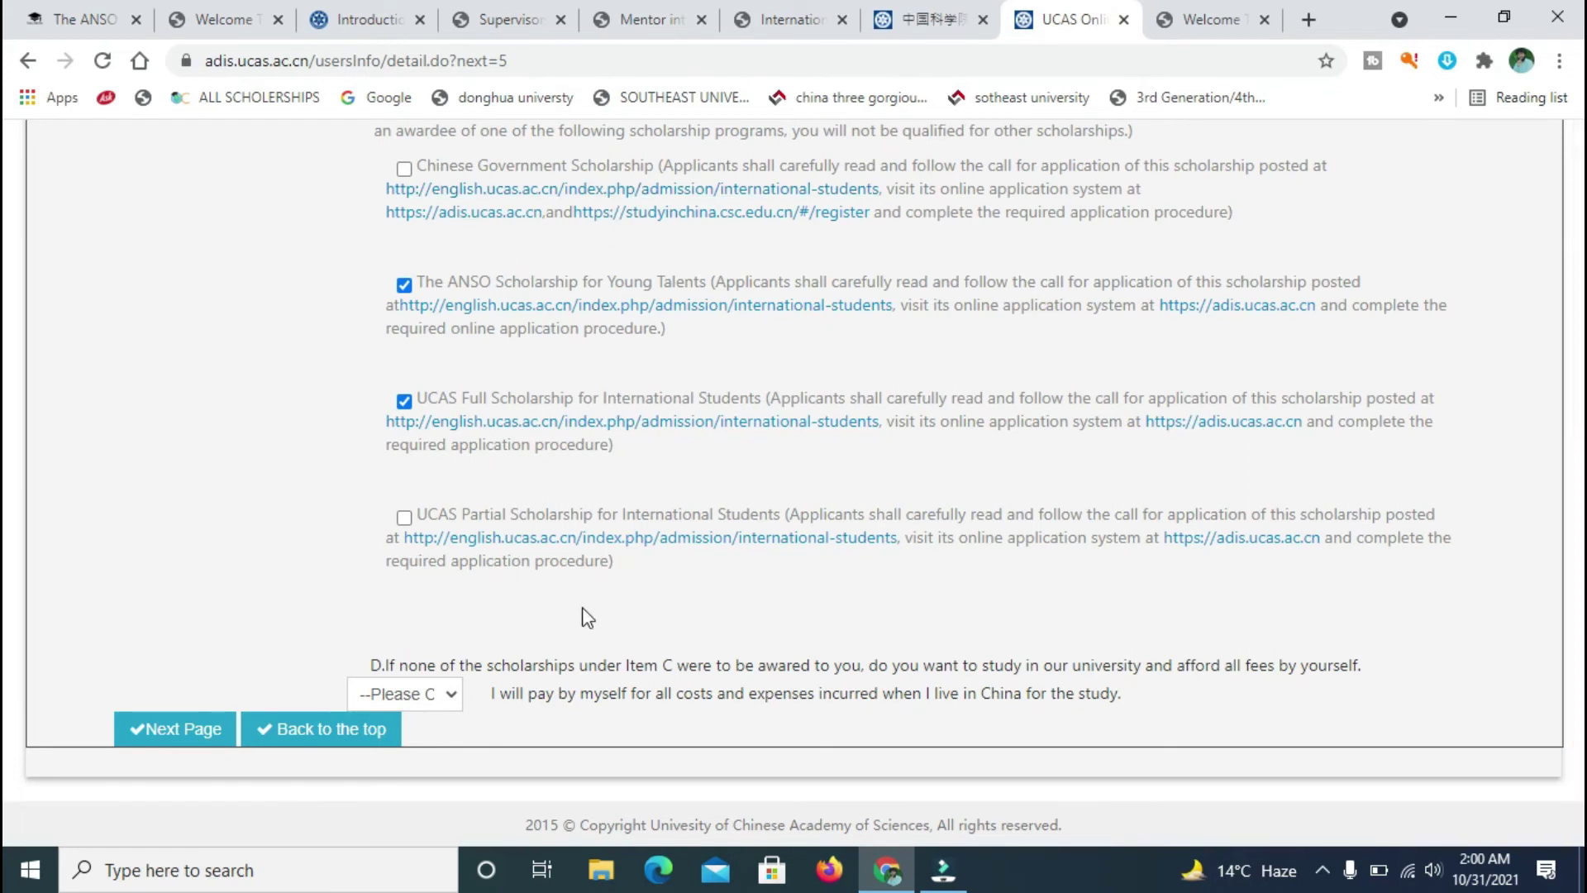
- Answer NO to paying all fees yourself and save the page
left_click(451, 699)
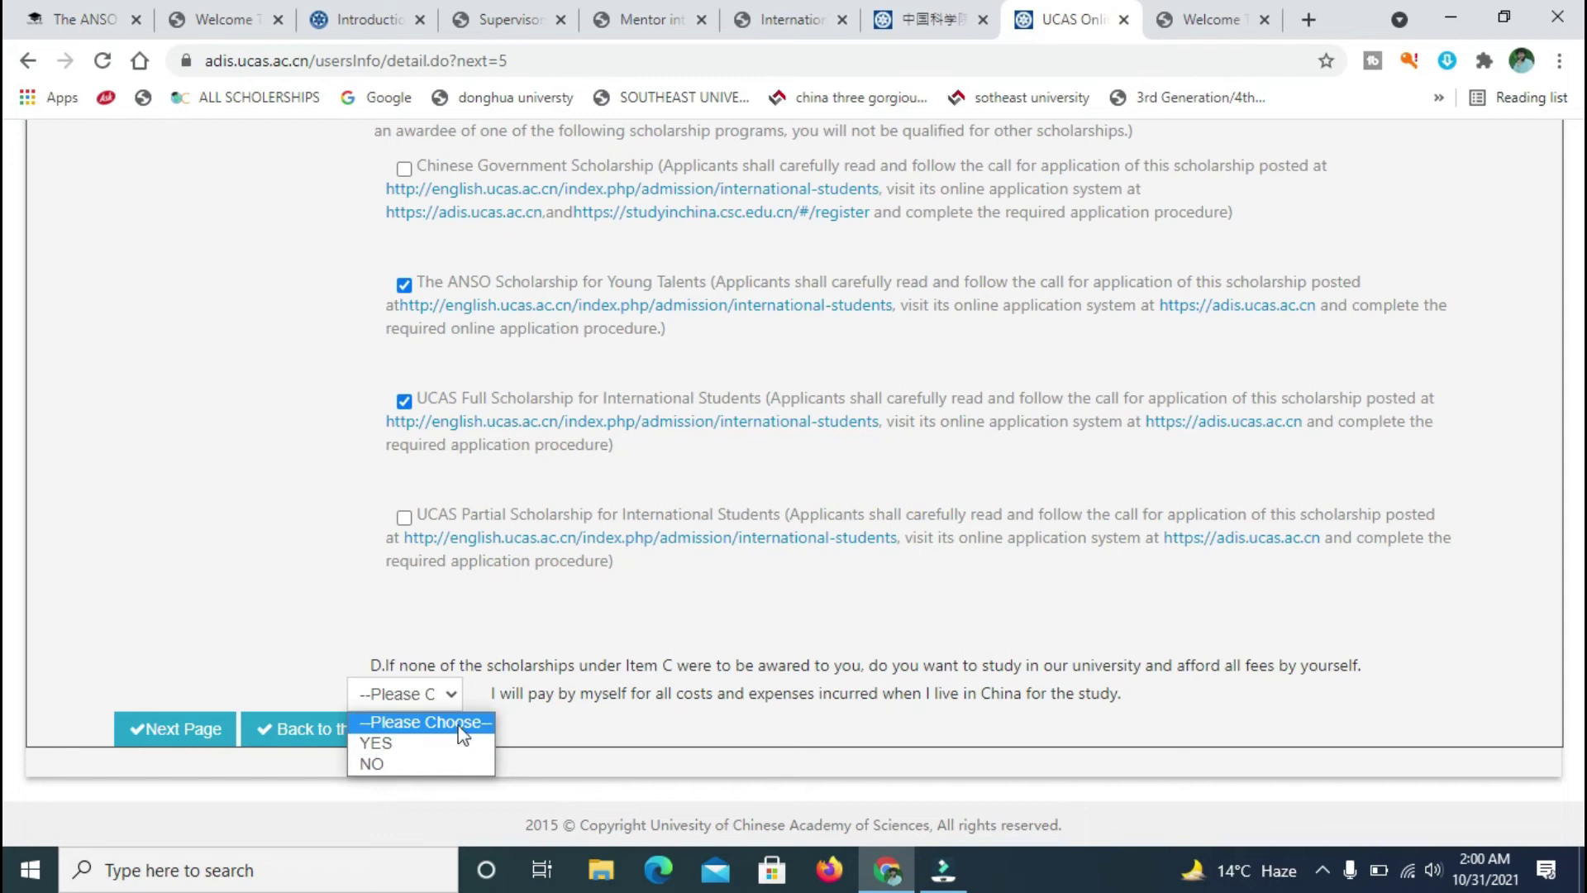
left_click(401, 761)
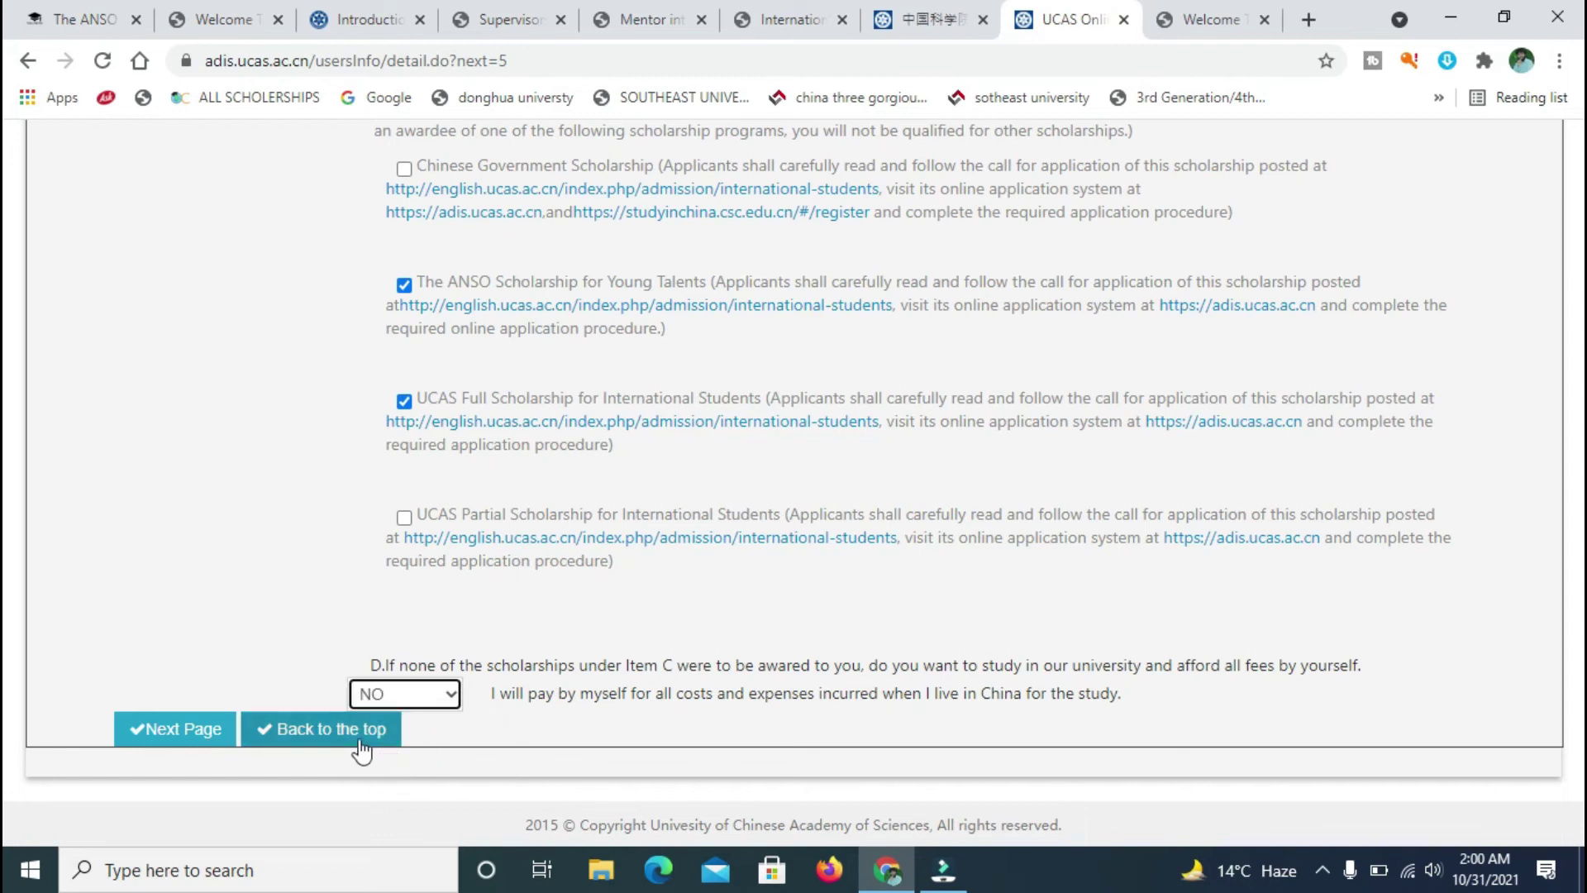
left_click(209, 734)
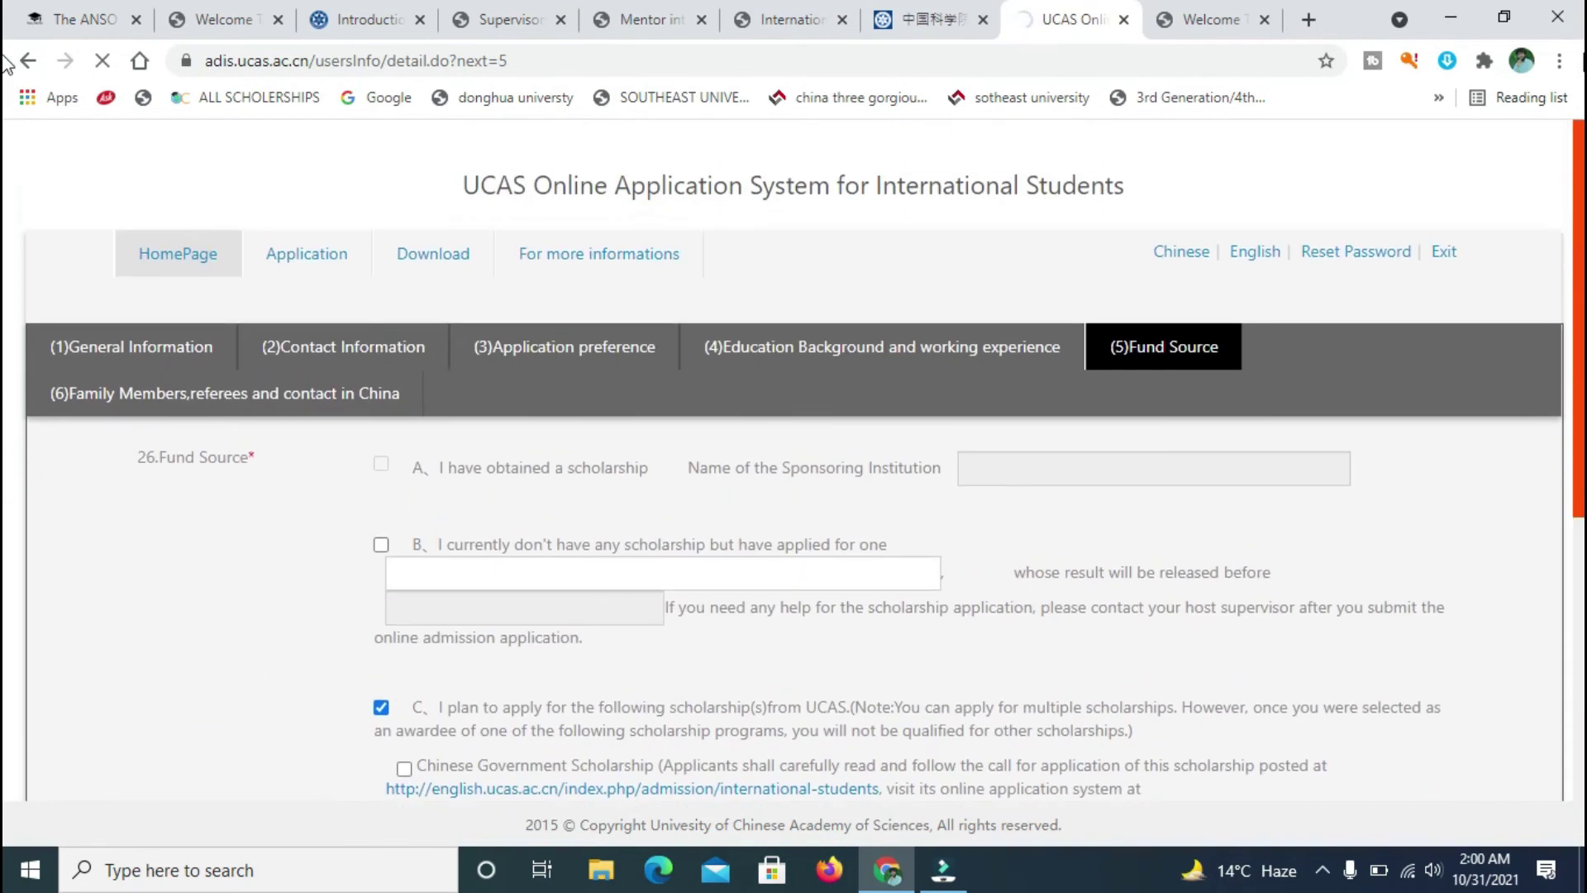
left_click(225, 391)
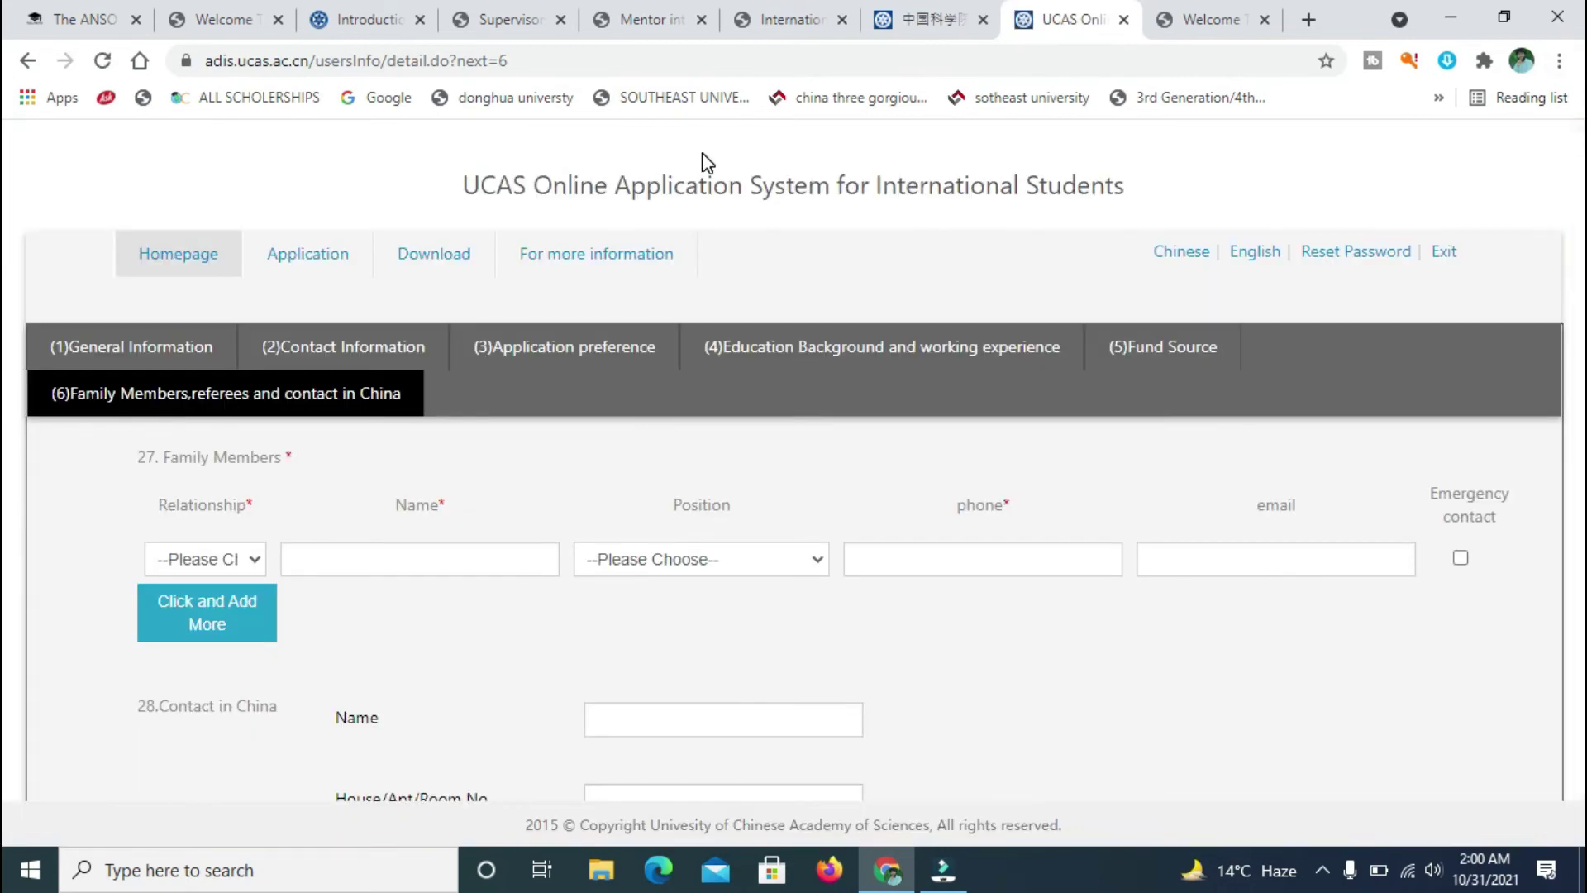
- Set the first family member's relationship to Others and enter the name 'n'
scroll(1230, 438, "down", 9)
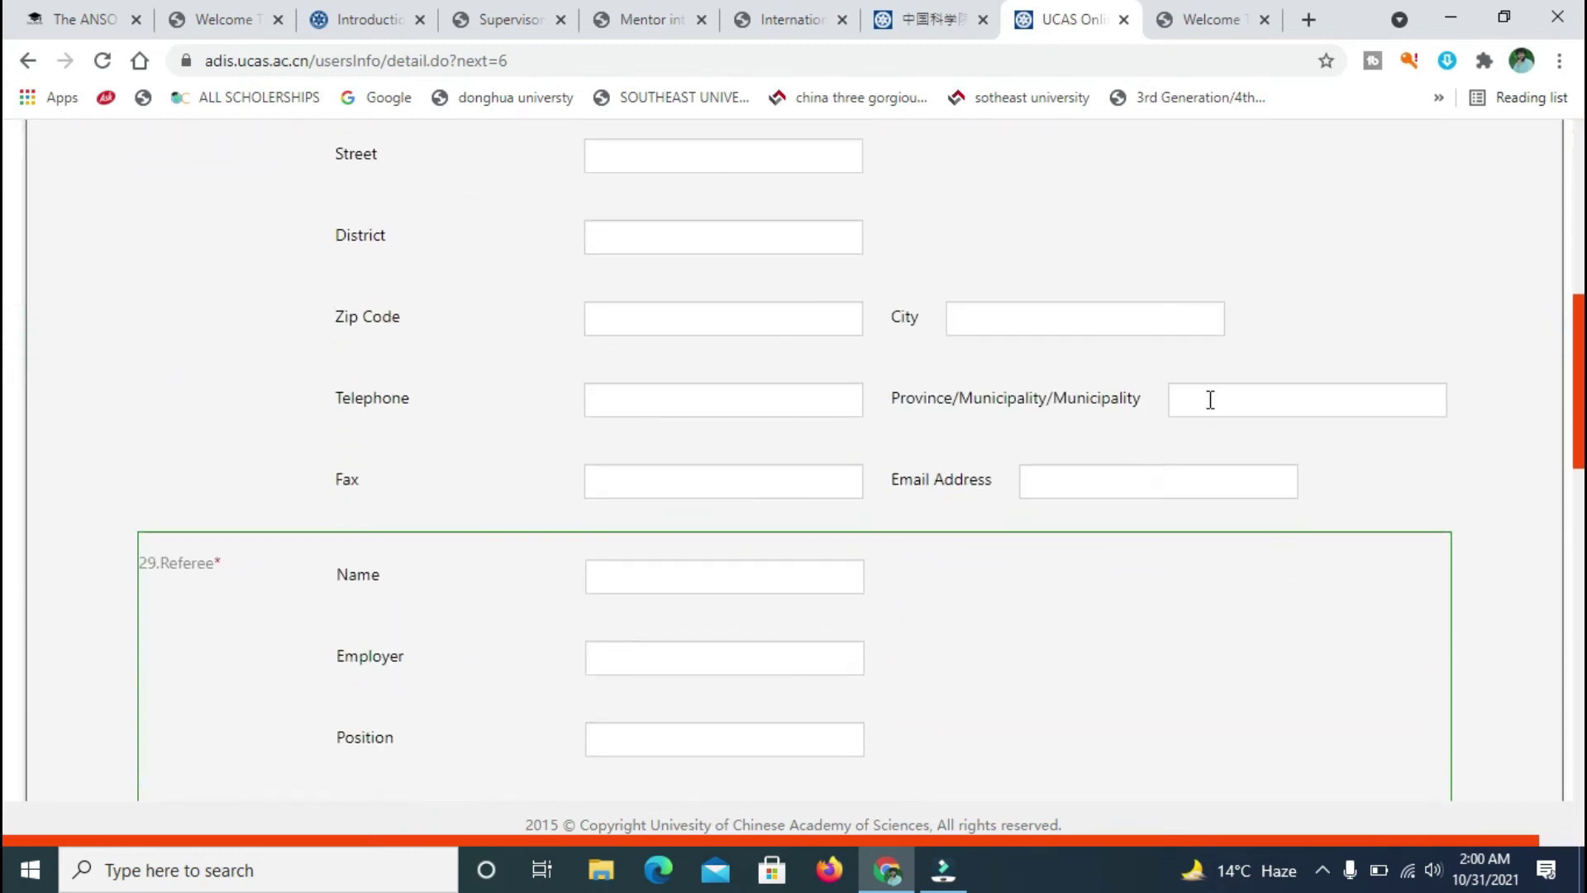
scroll(8, 331, "up", 9)
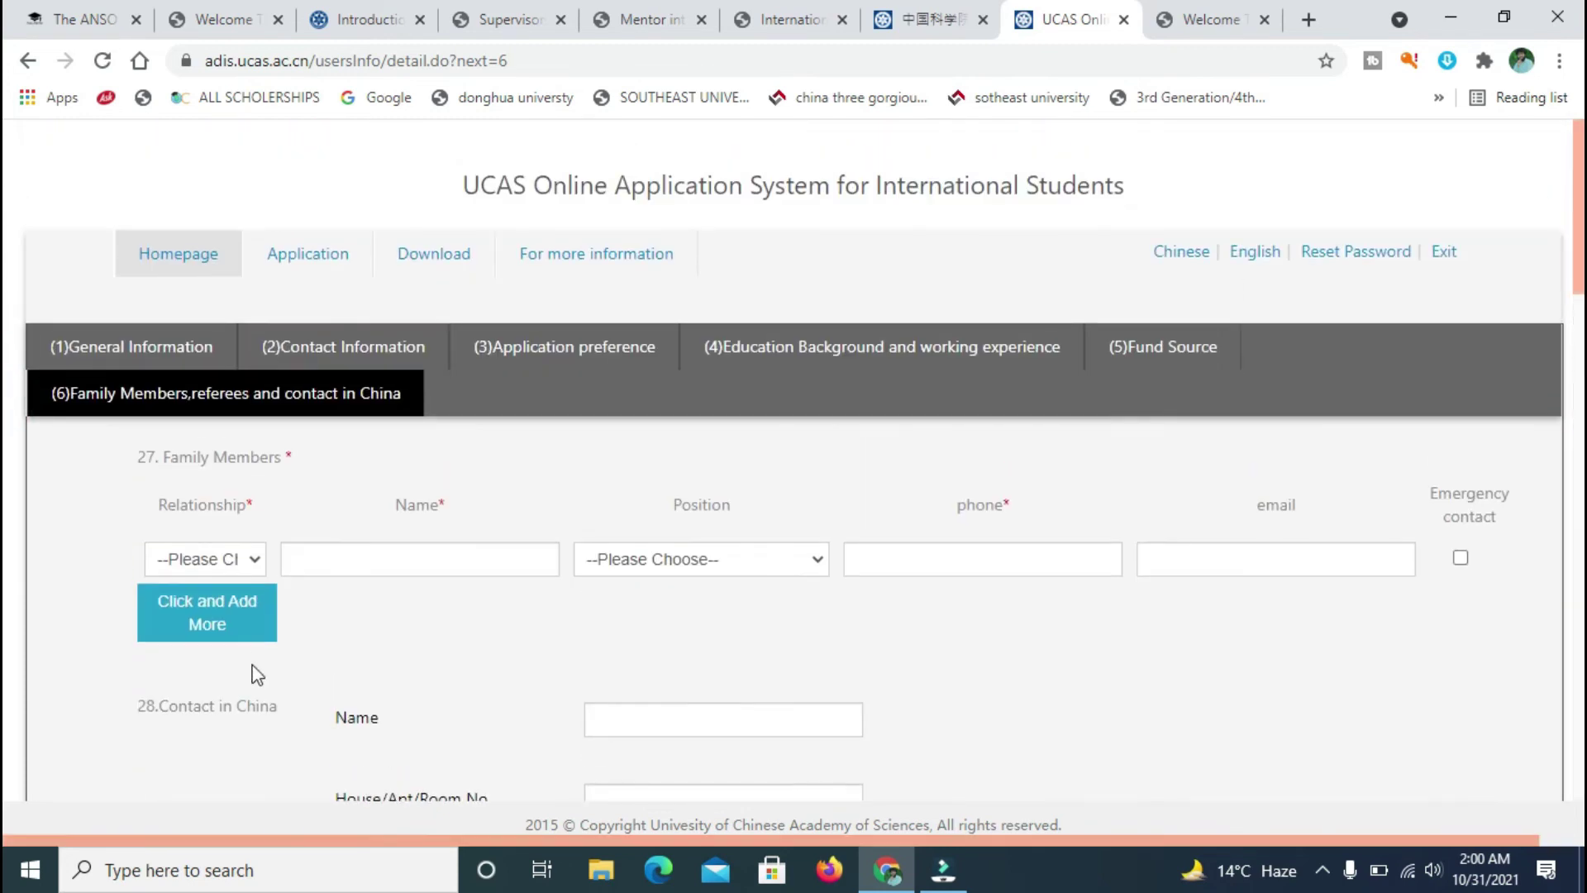
left_click(247, 567)
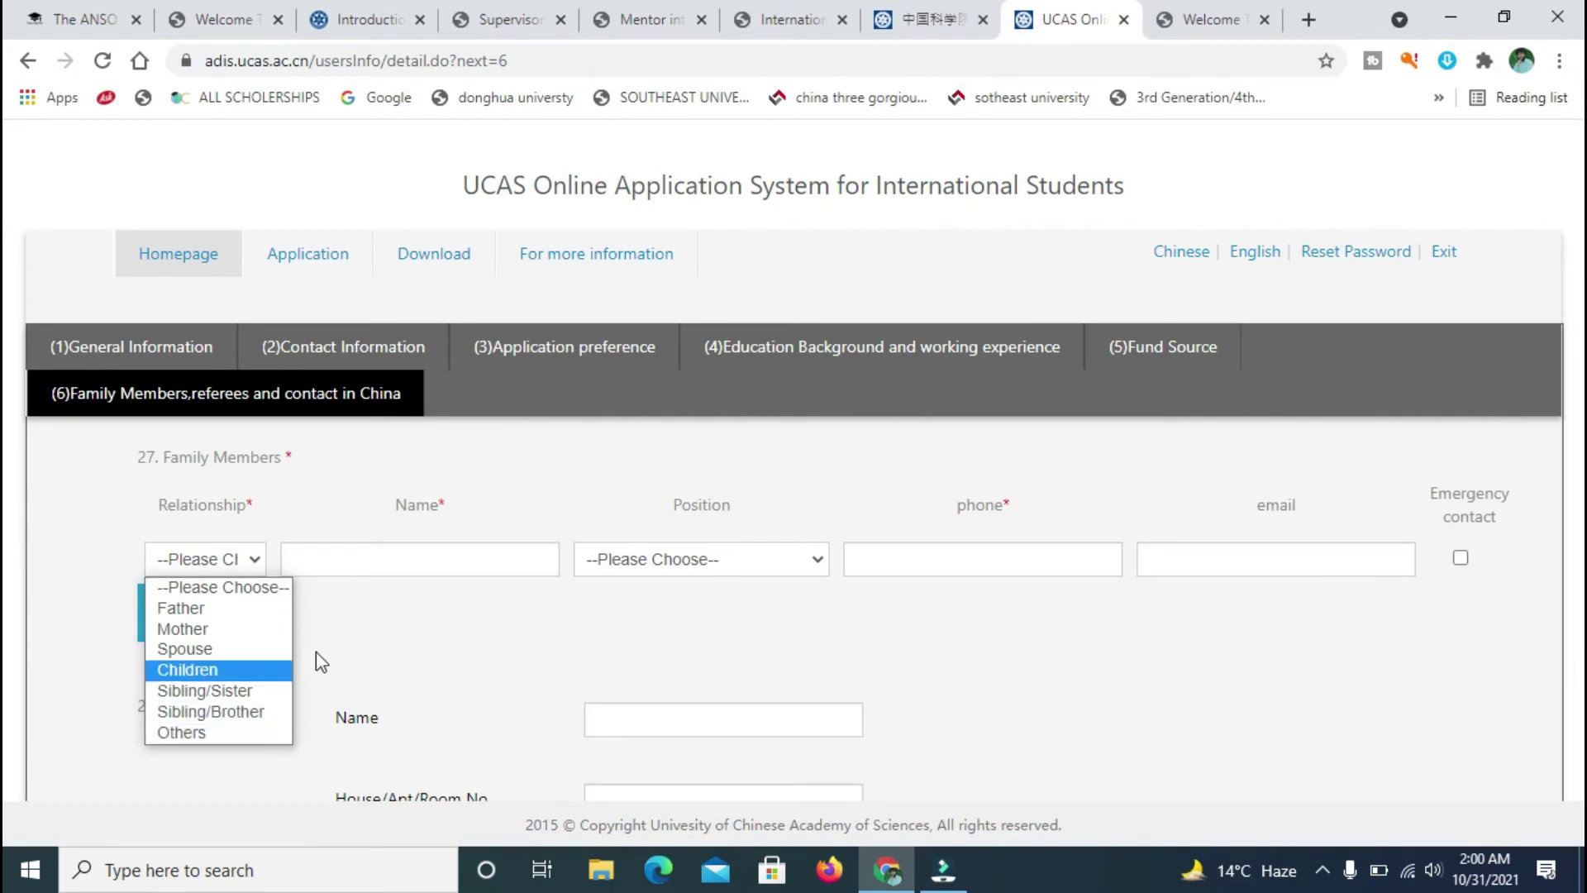
left_click(223, 734)
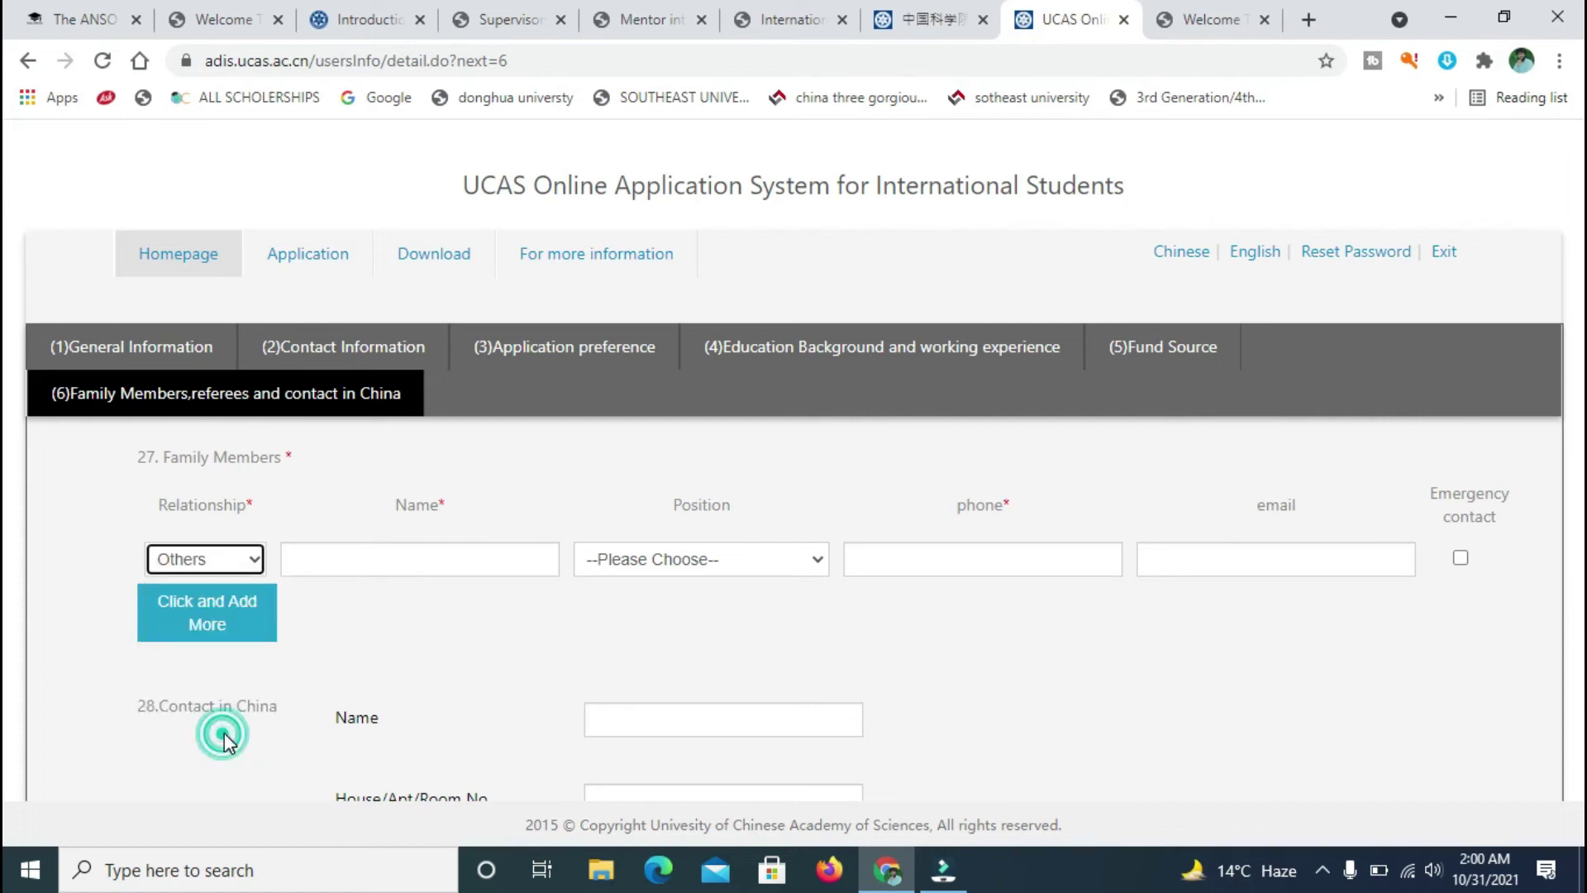
left_click(354, 571)
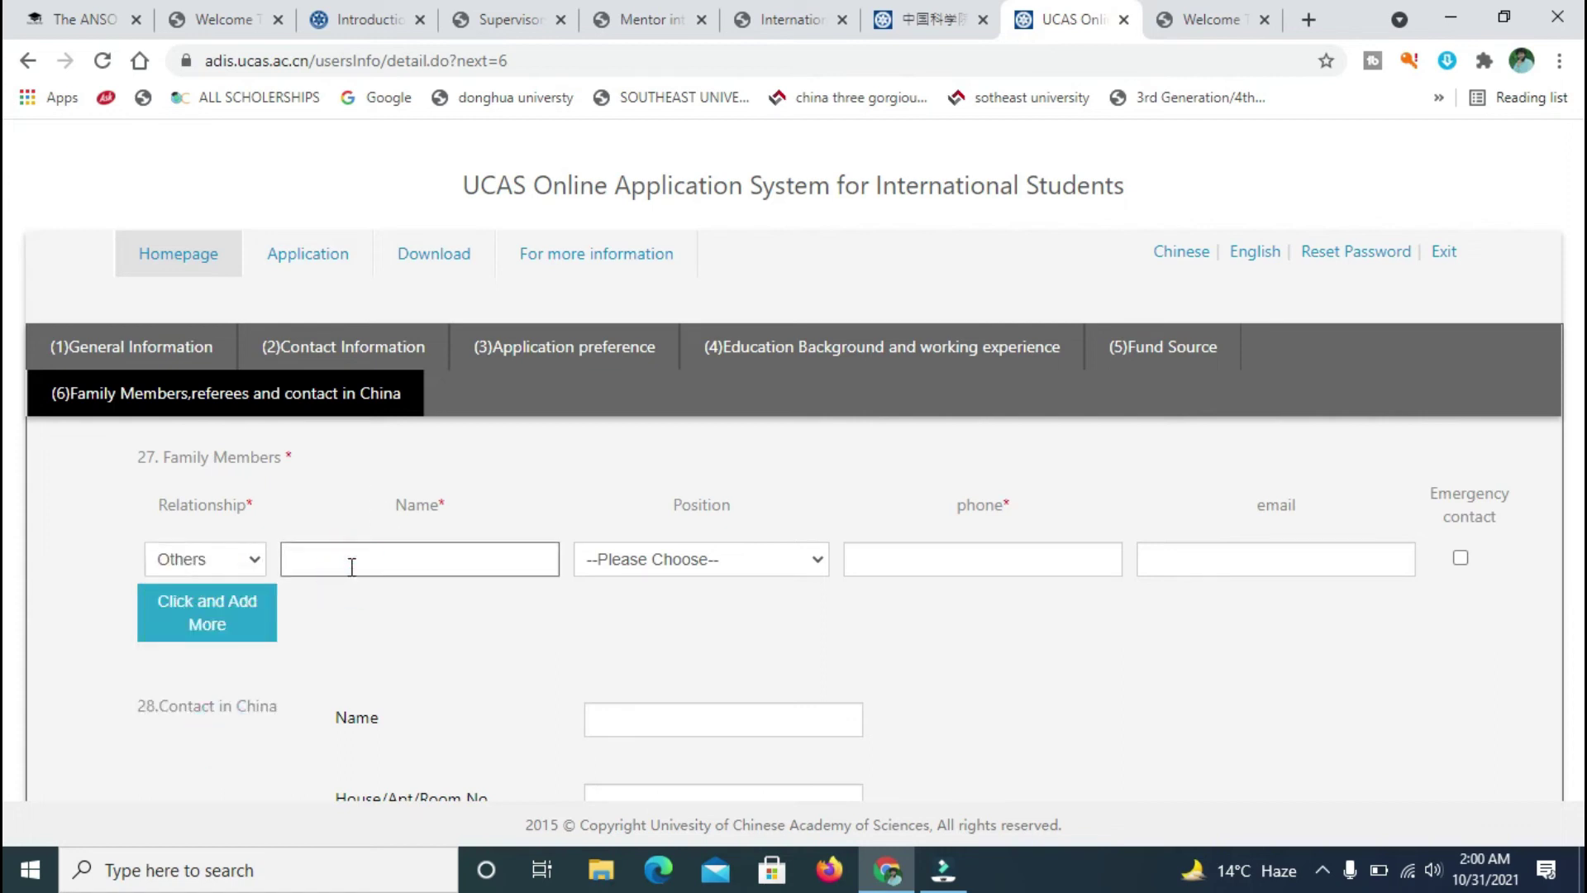
left_click(361, 558)
type("nil")
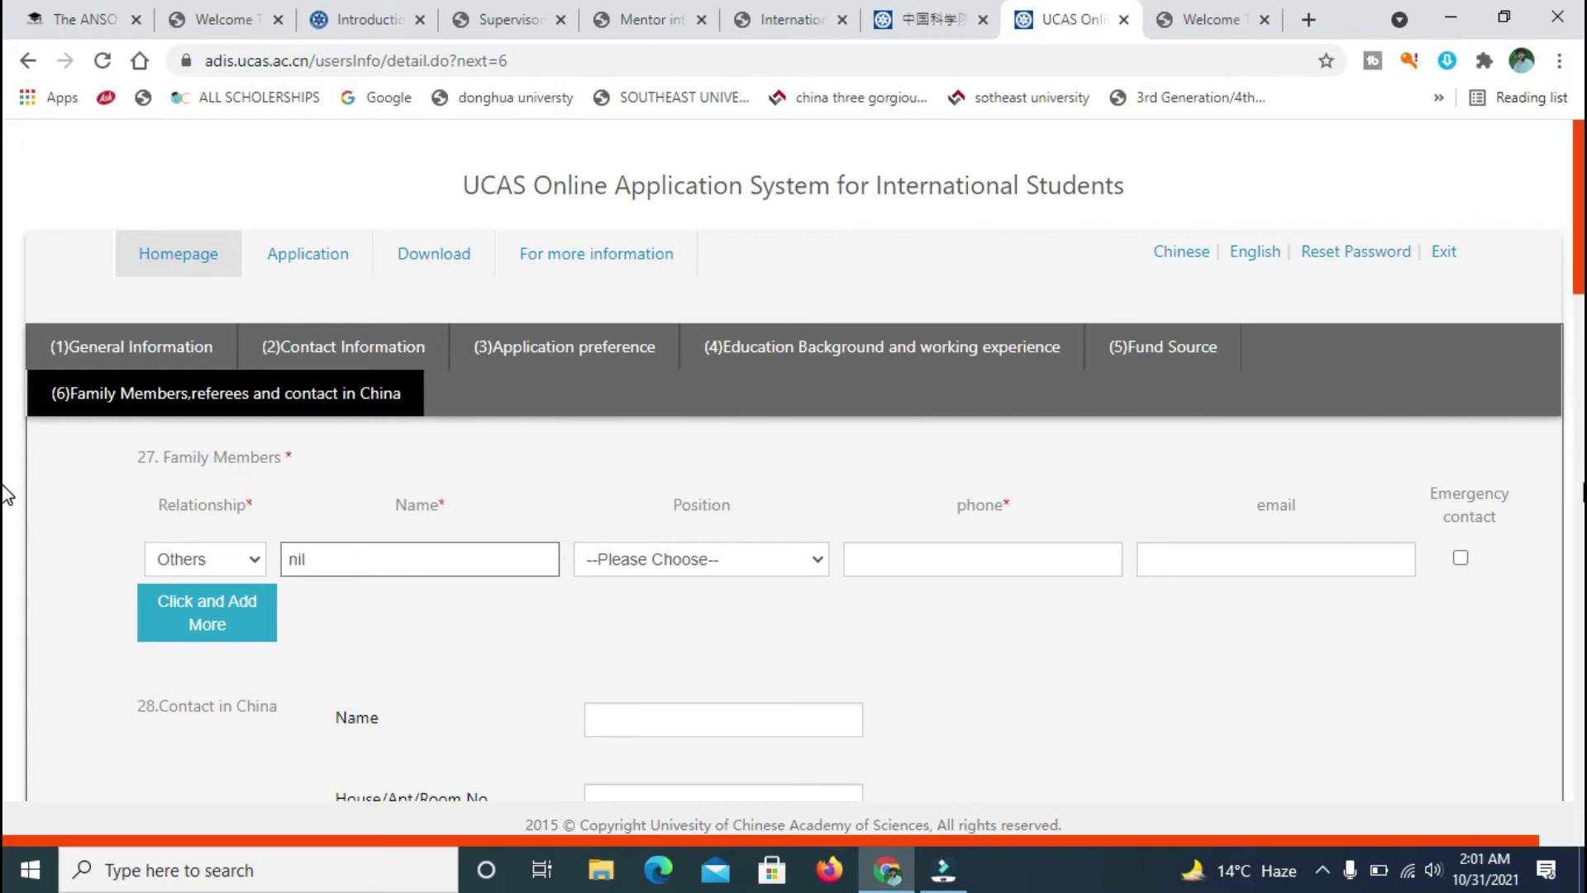
scroll(956, 334, "down", 3)
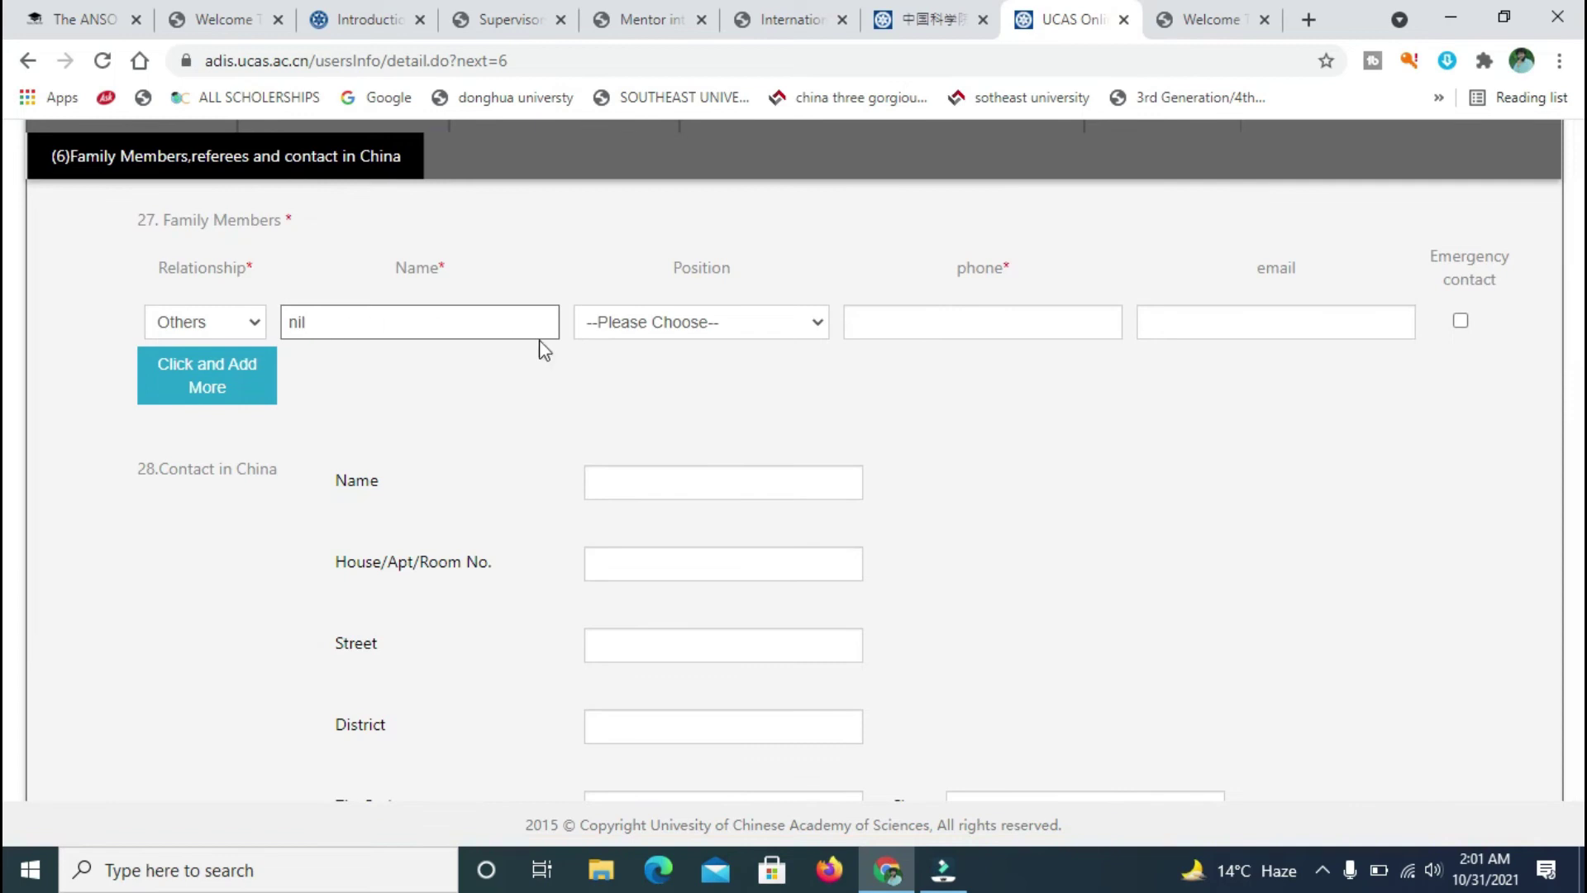
left_click(257, 323)
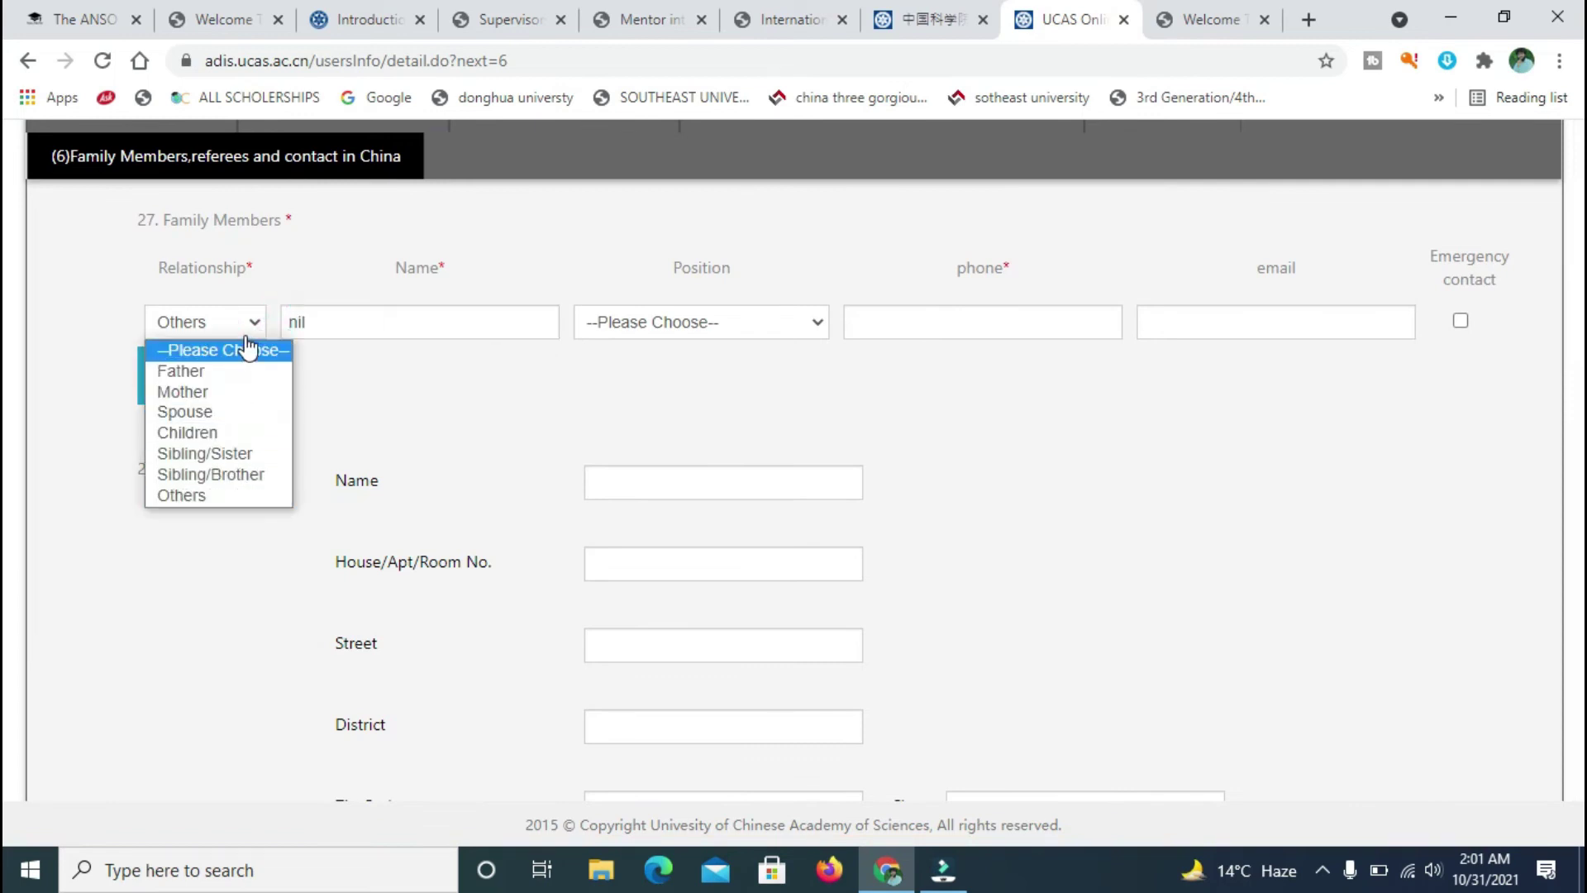
left_click(353, 366)
left_click(504, 307)
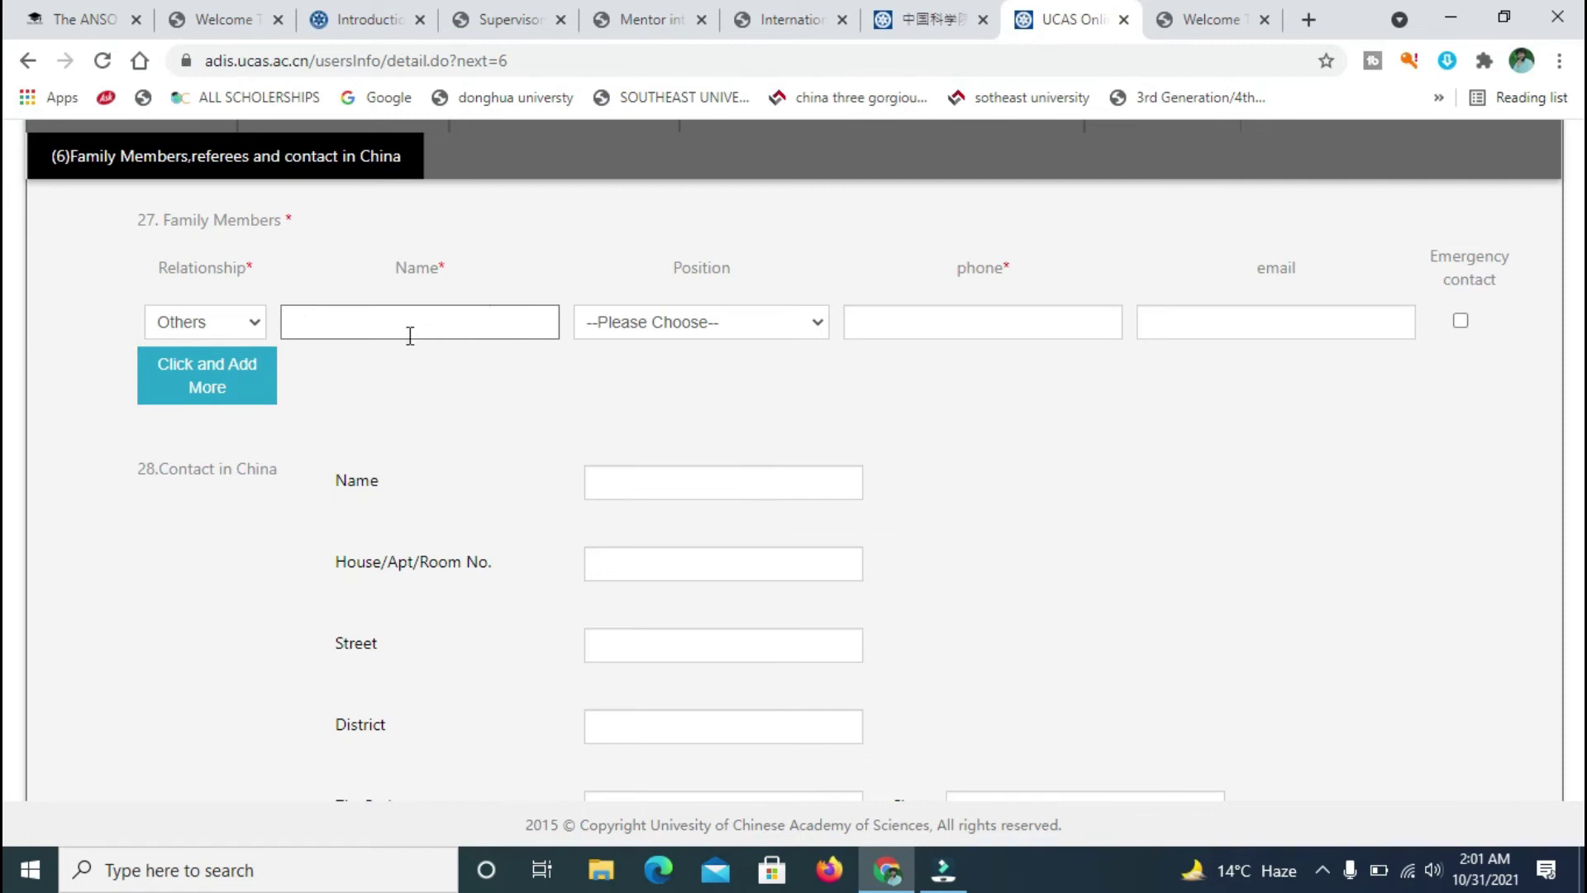
- Add a second family-member row, then remove it again
left_click(216, 388)
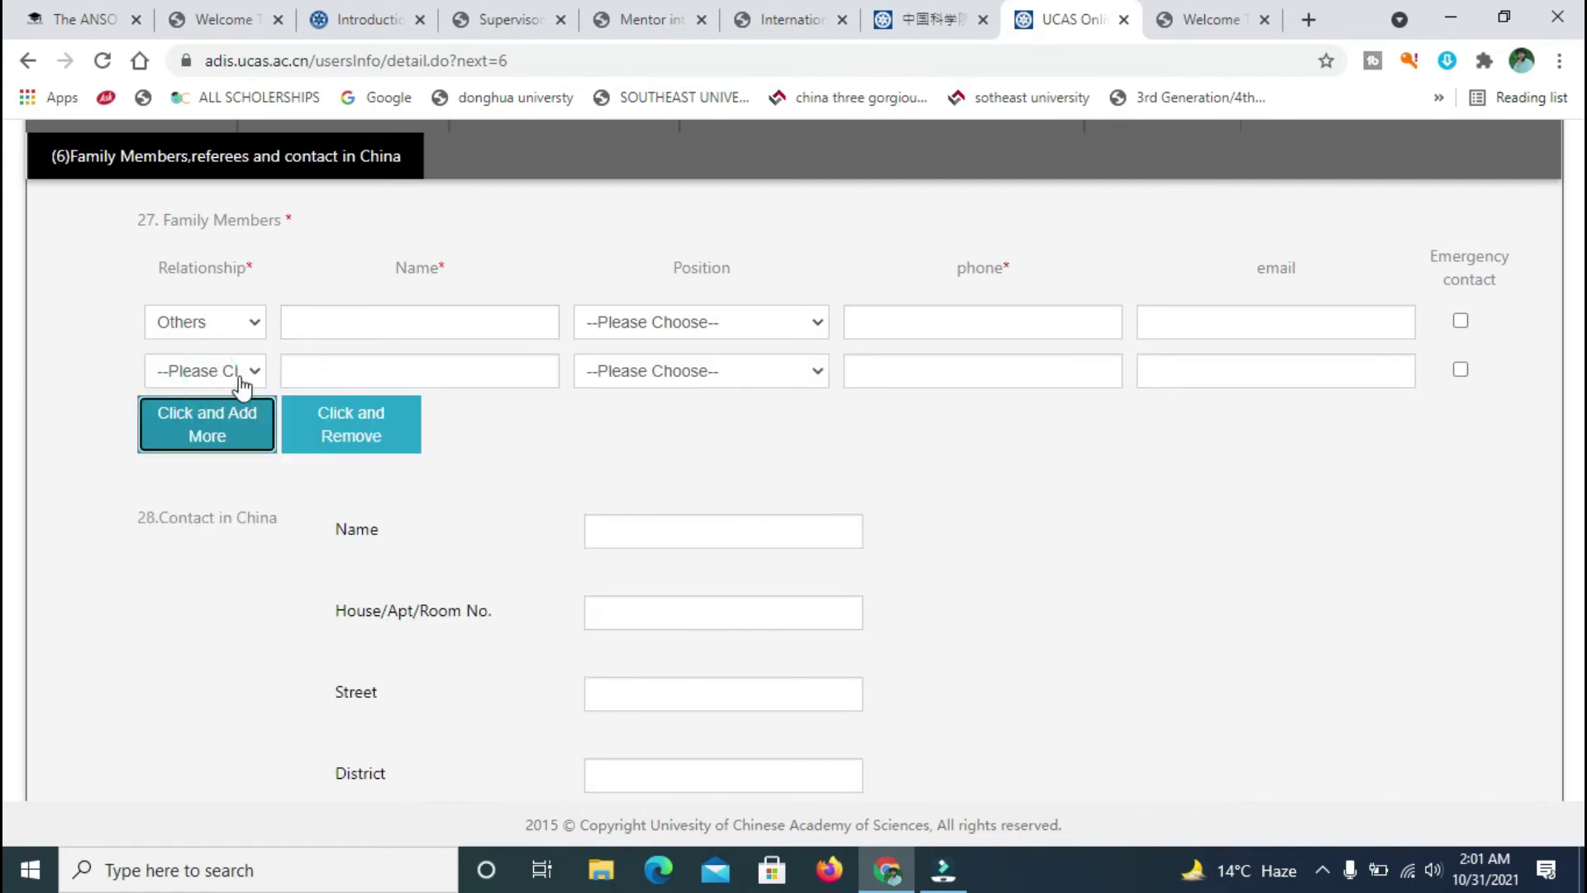
left_click(240, 378)
left_click(68, 394)
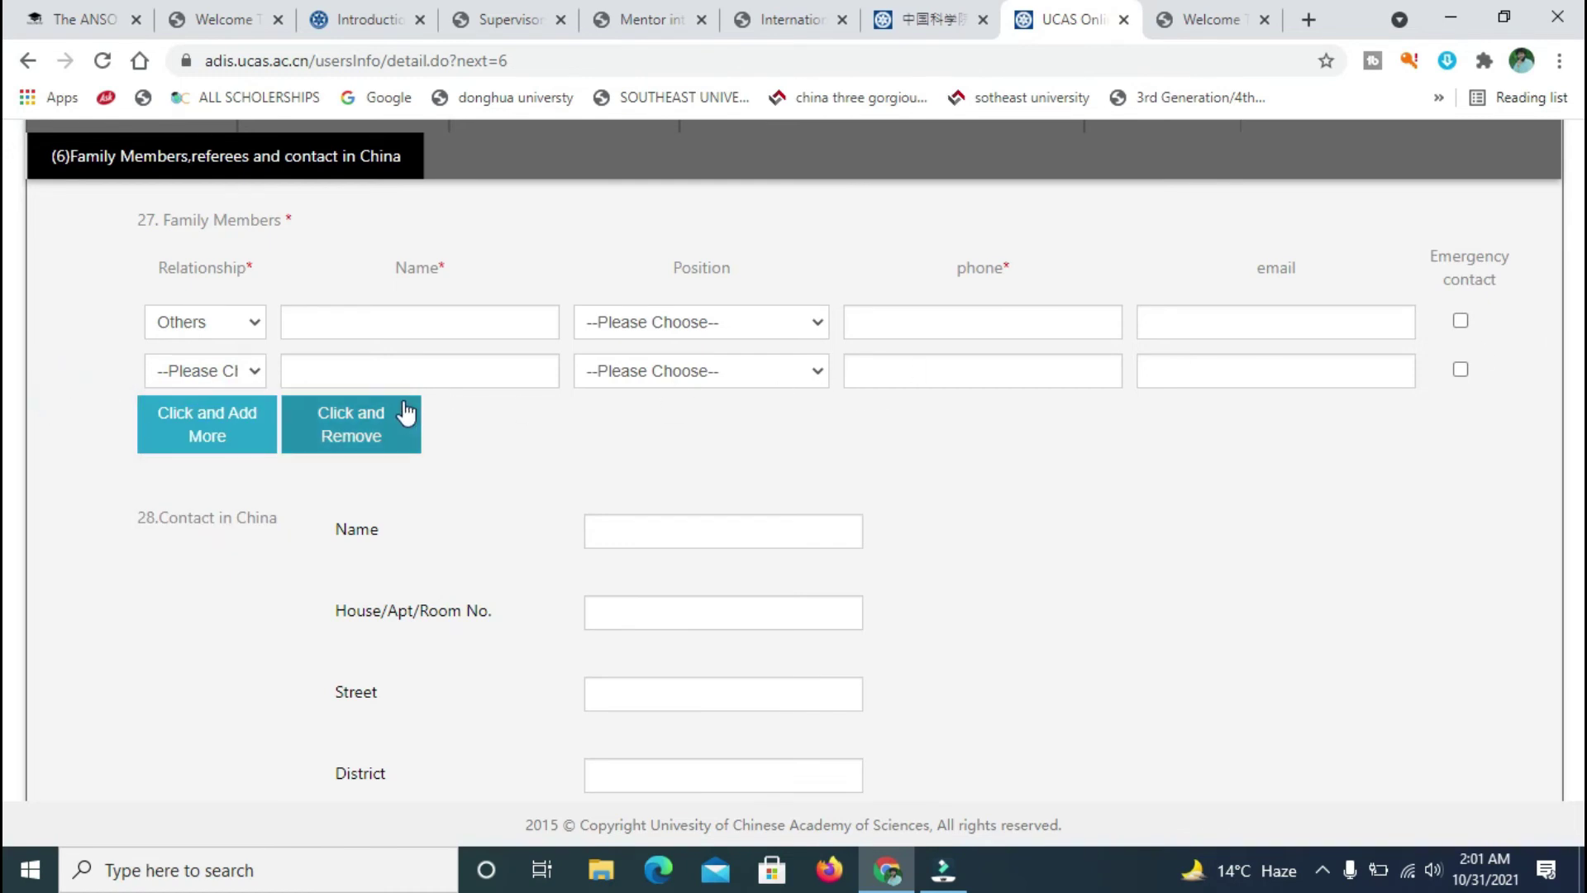
left_click(385, 418)
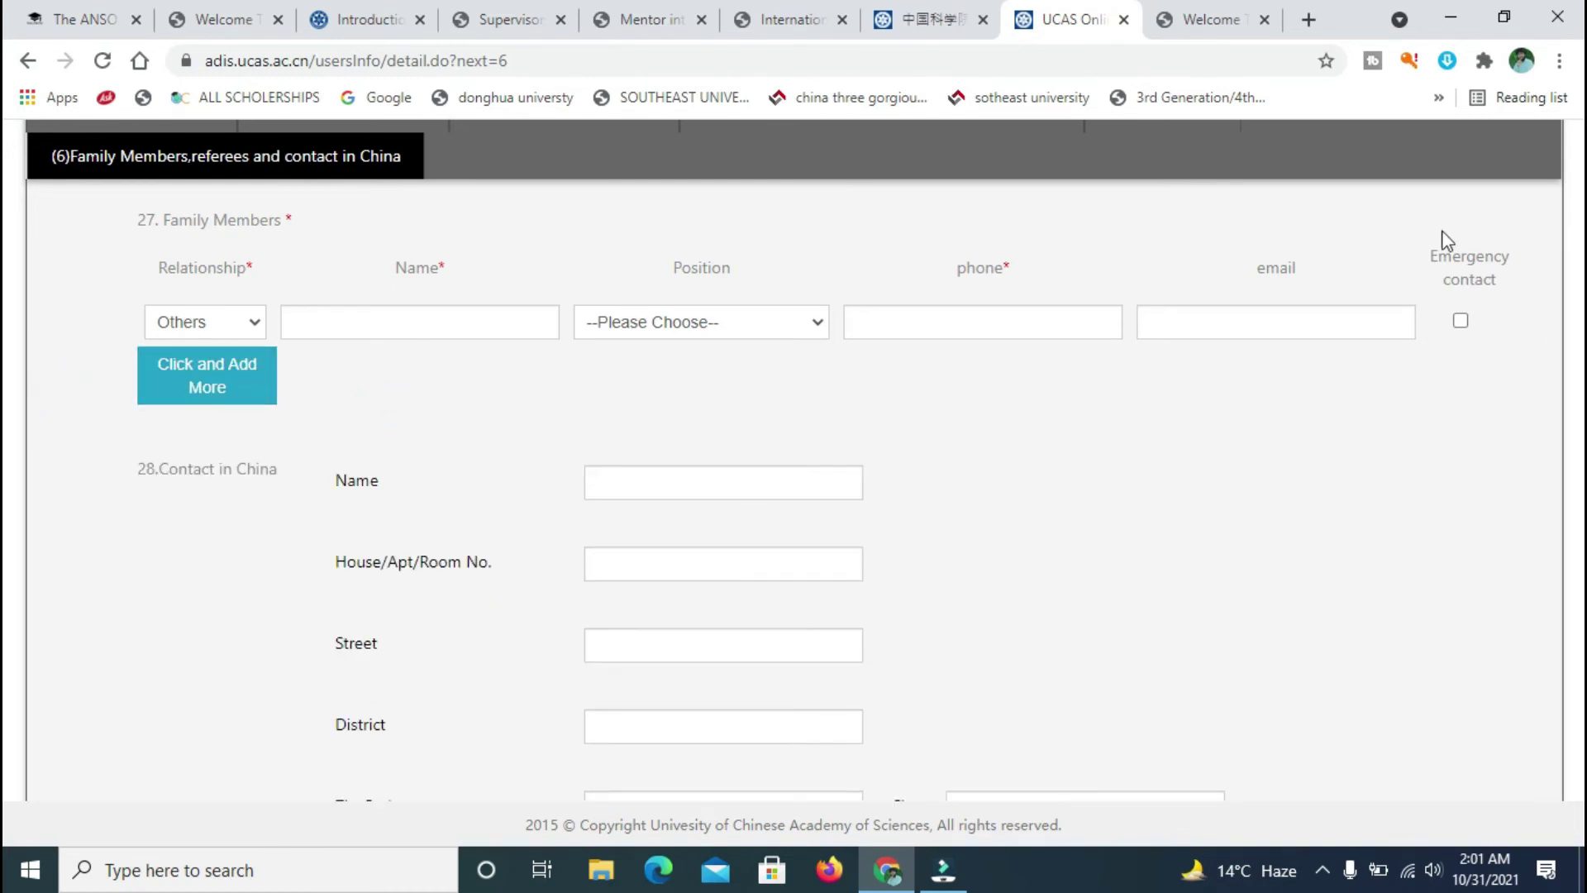
left_click_drag(120, 275, 1568, 369)
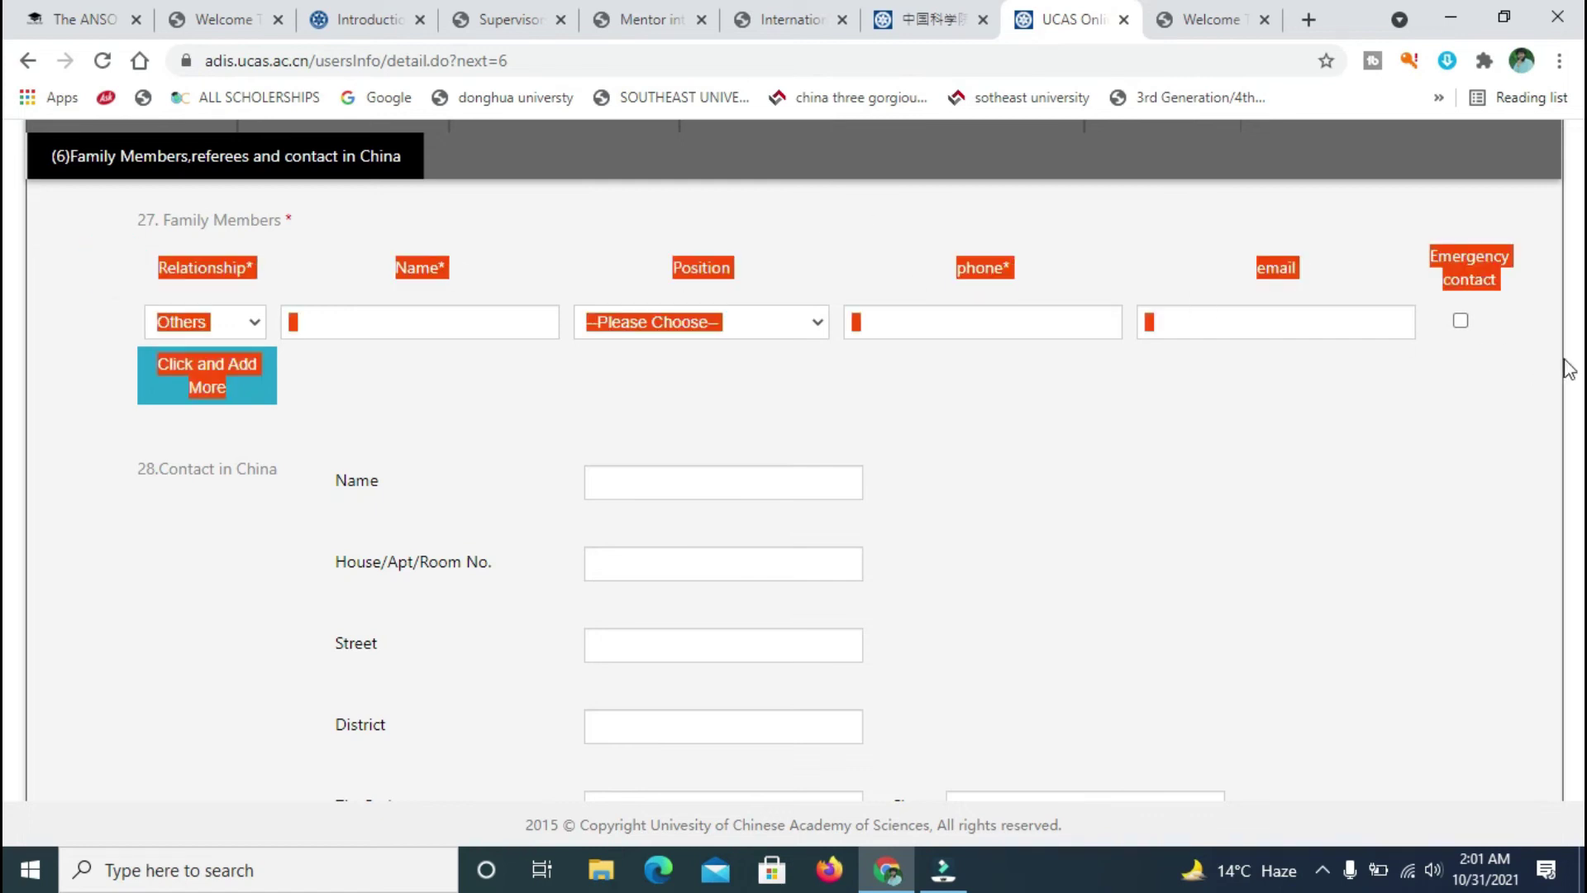
left_click(1512, 361)
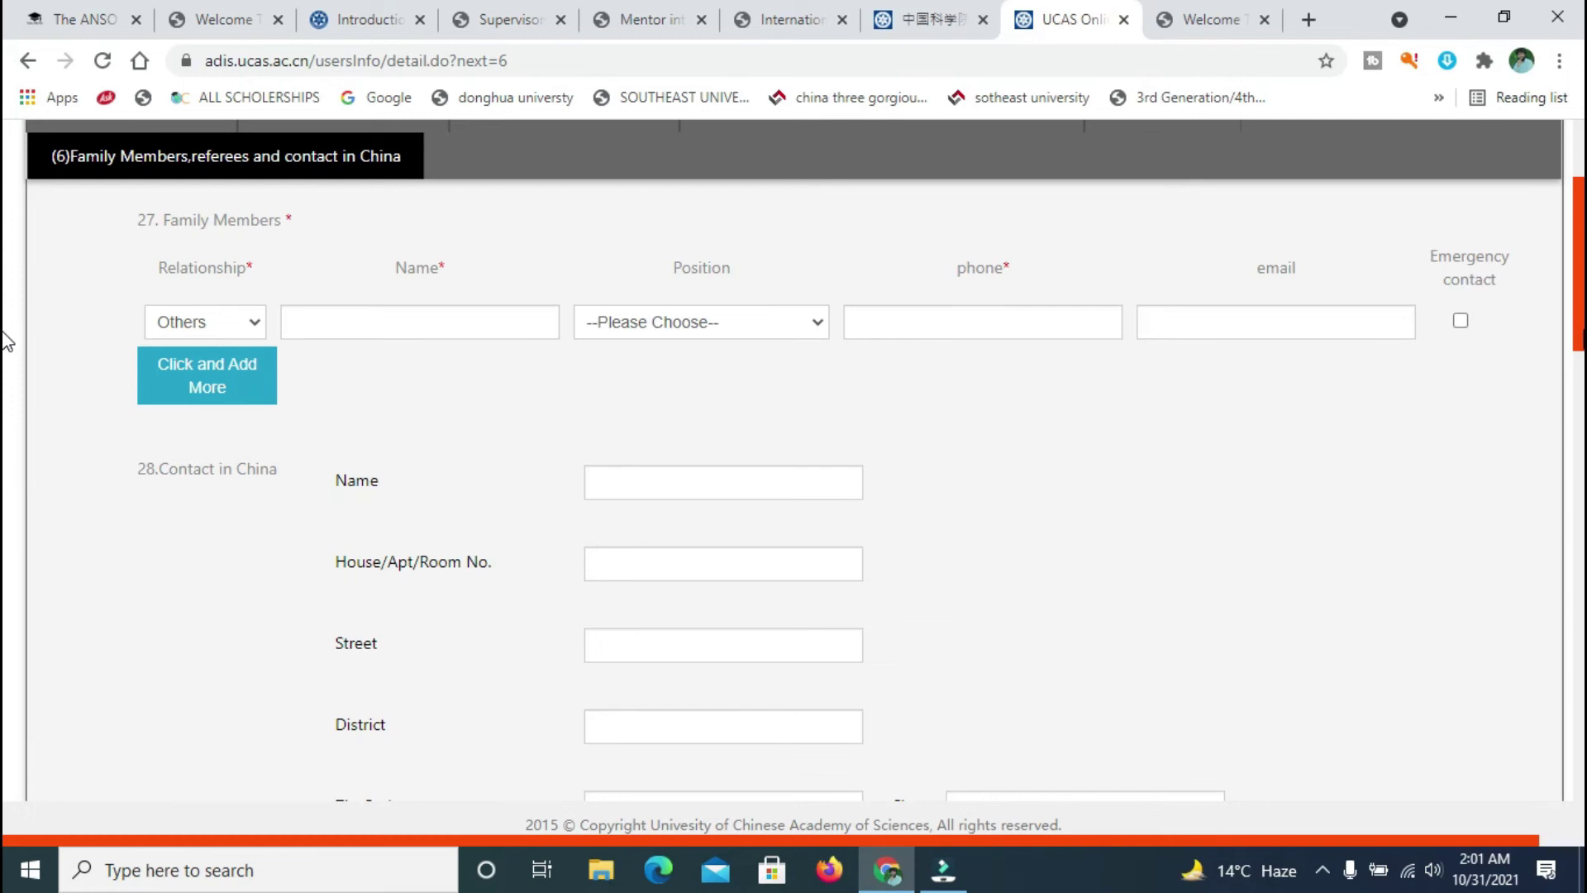
scroll(7, 341, "down", 2)
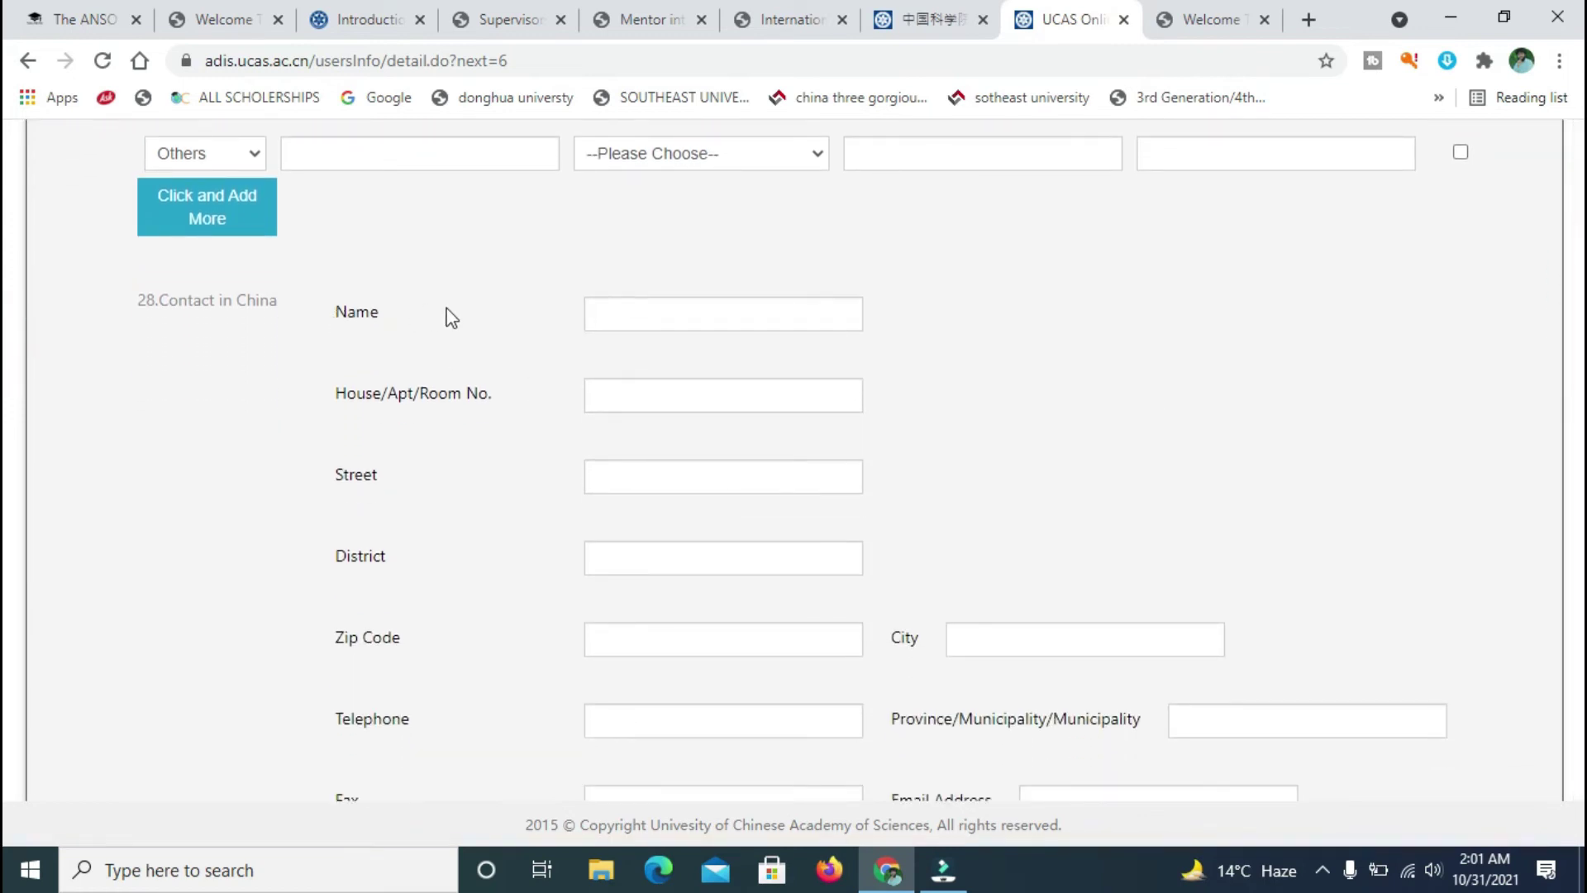
left_click(634, 321)
left_click(677, 408)
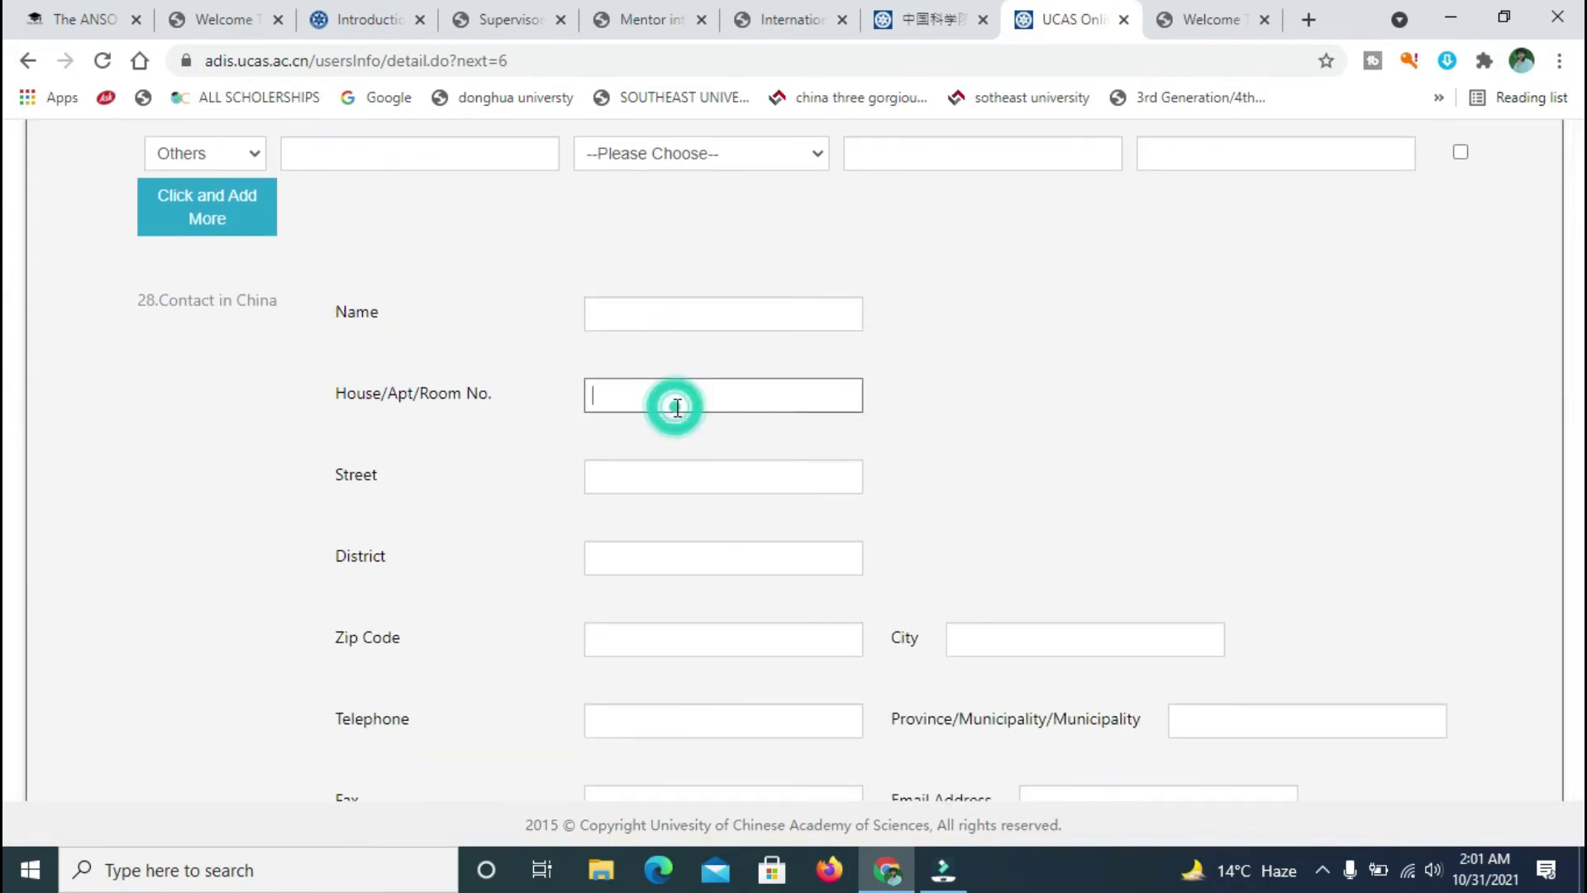
scroll(6, 347, "down", 2)
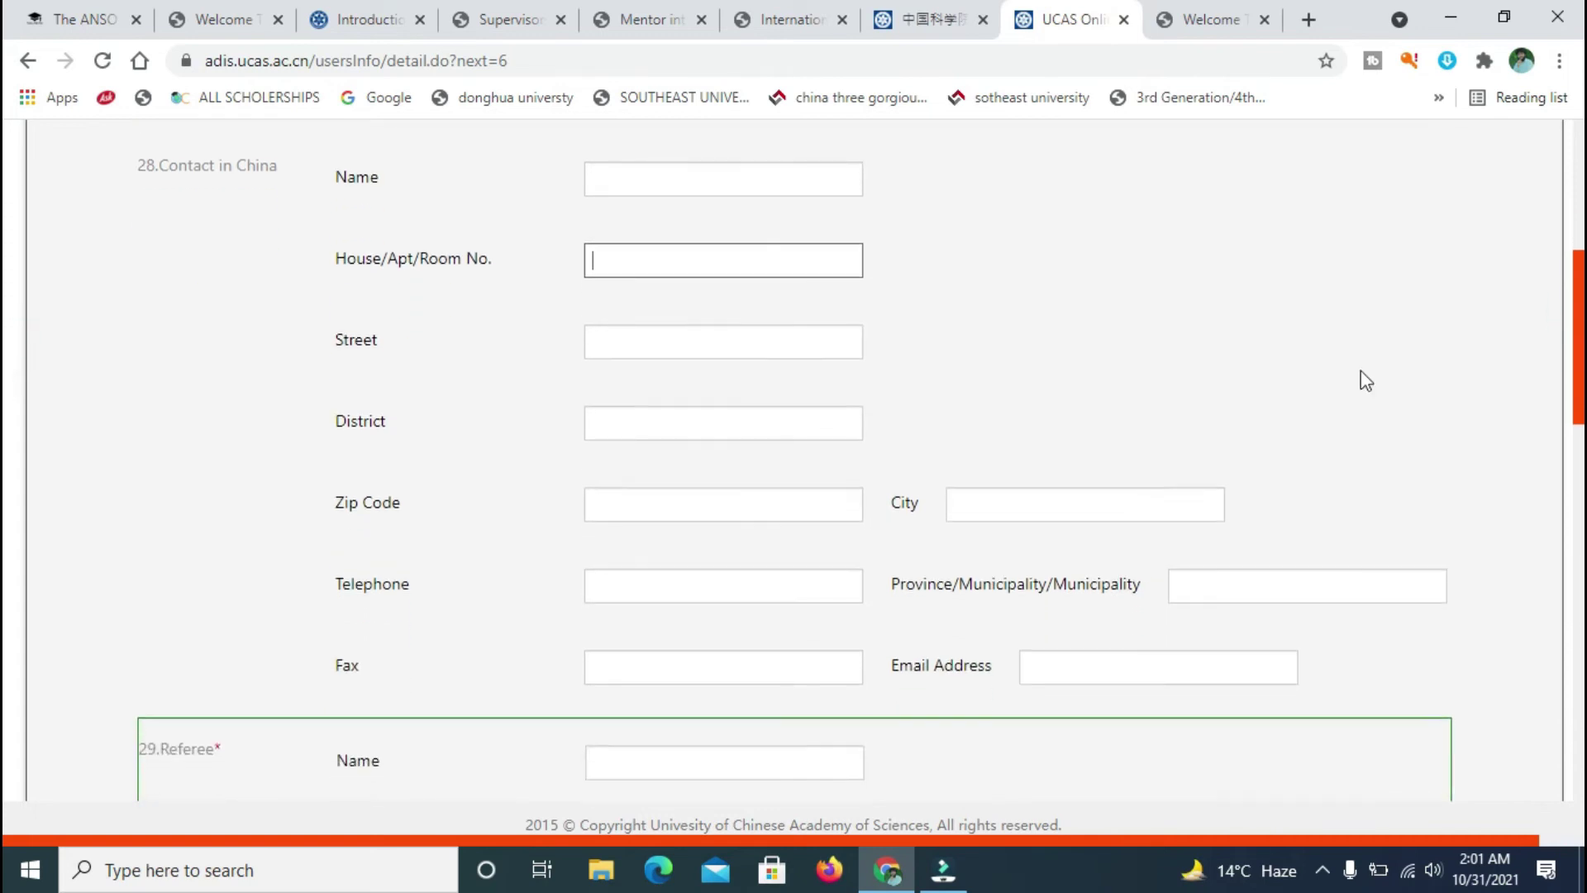
left_click(693, 330)
left_click(1013, 306)
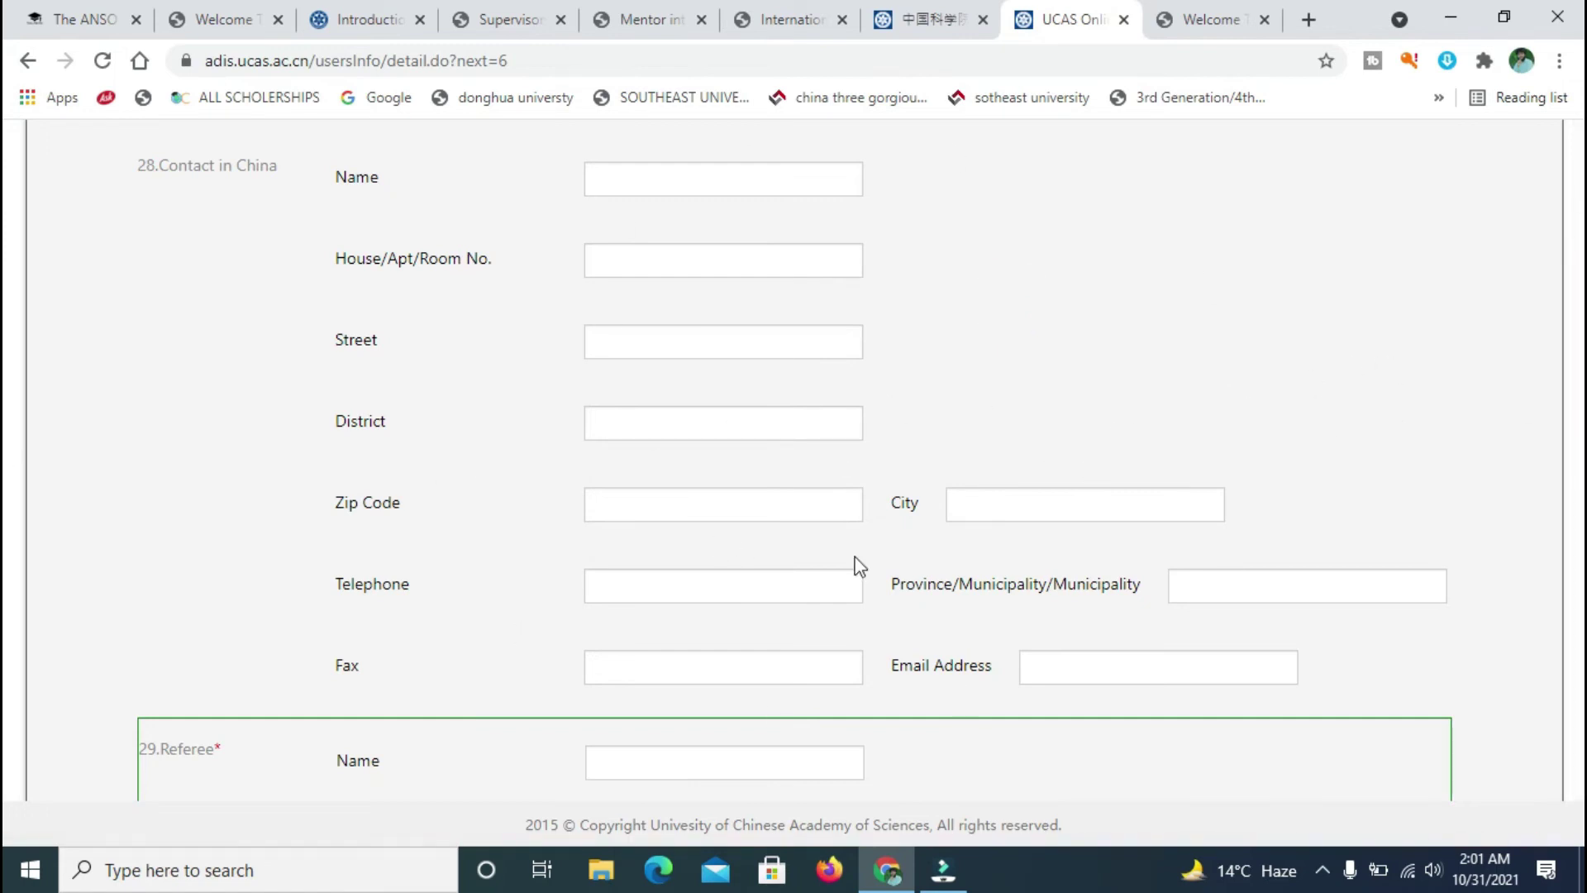
scroll(917, 438, "down", 3)
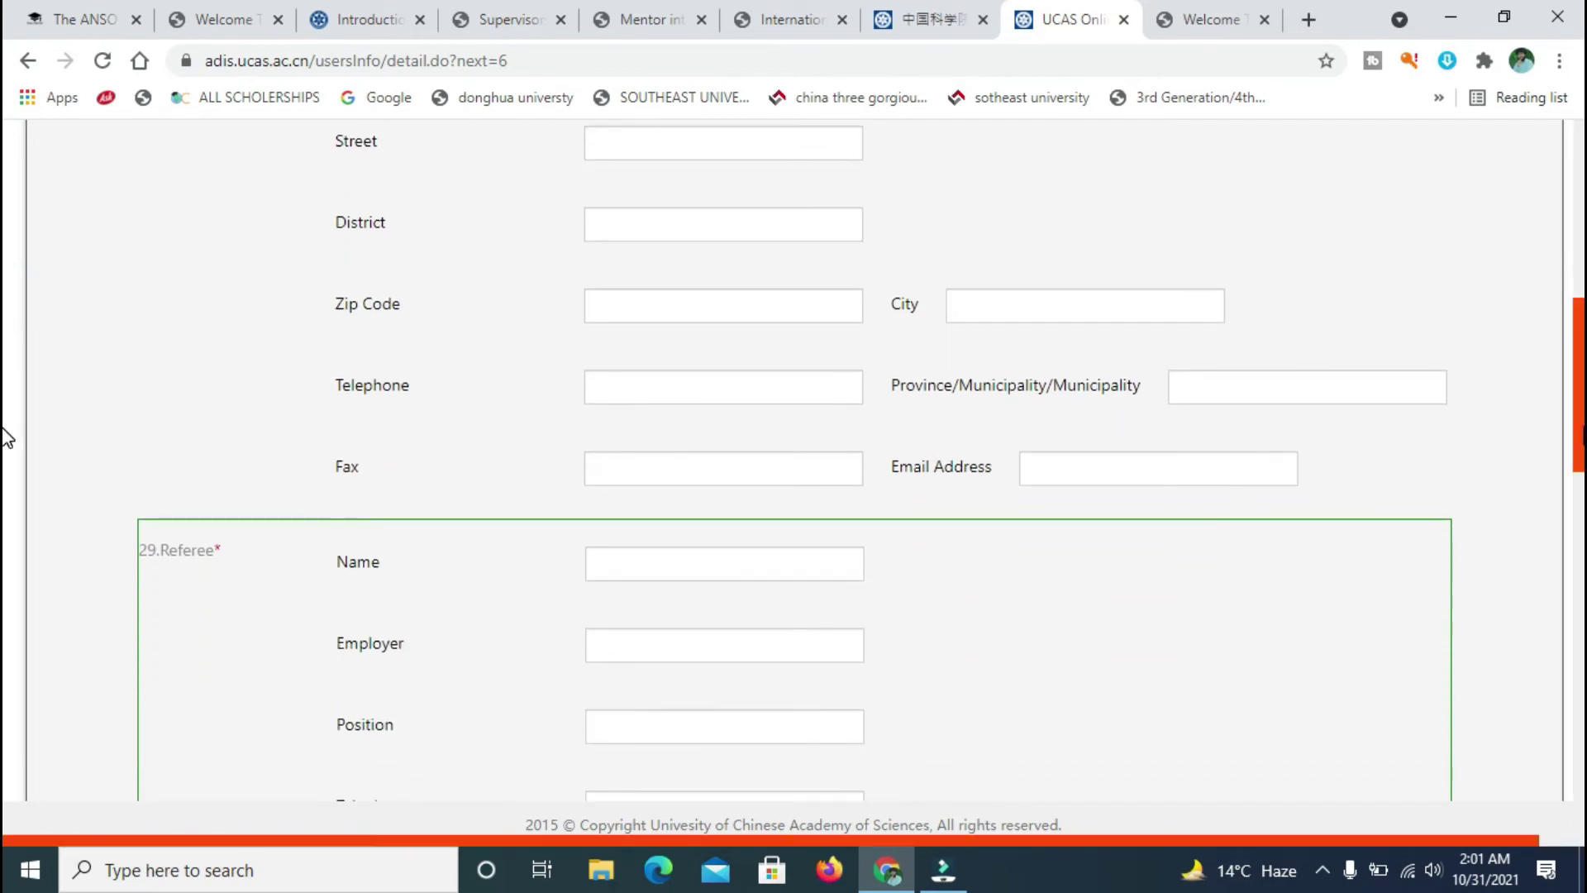
scroll(5, 463, "down", 3)
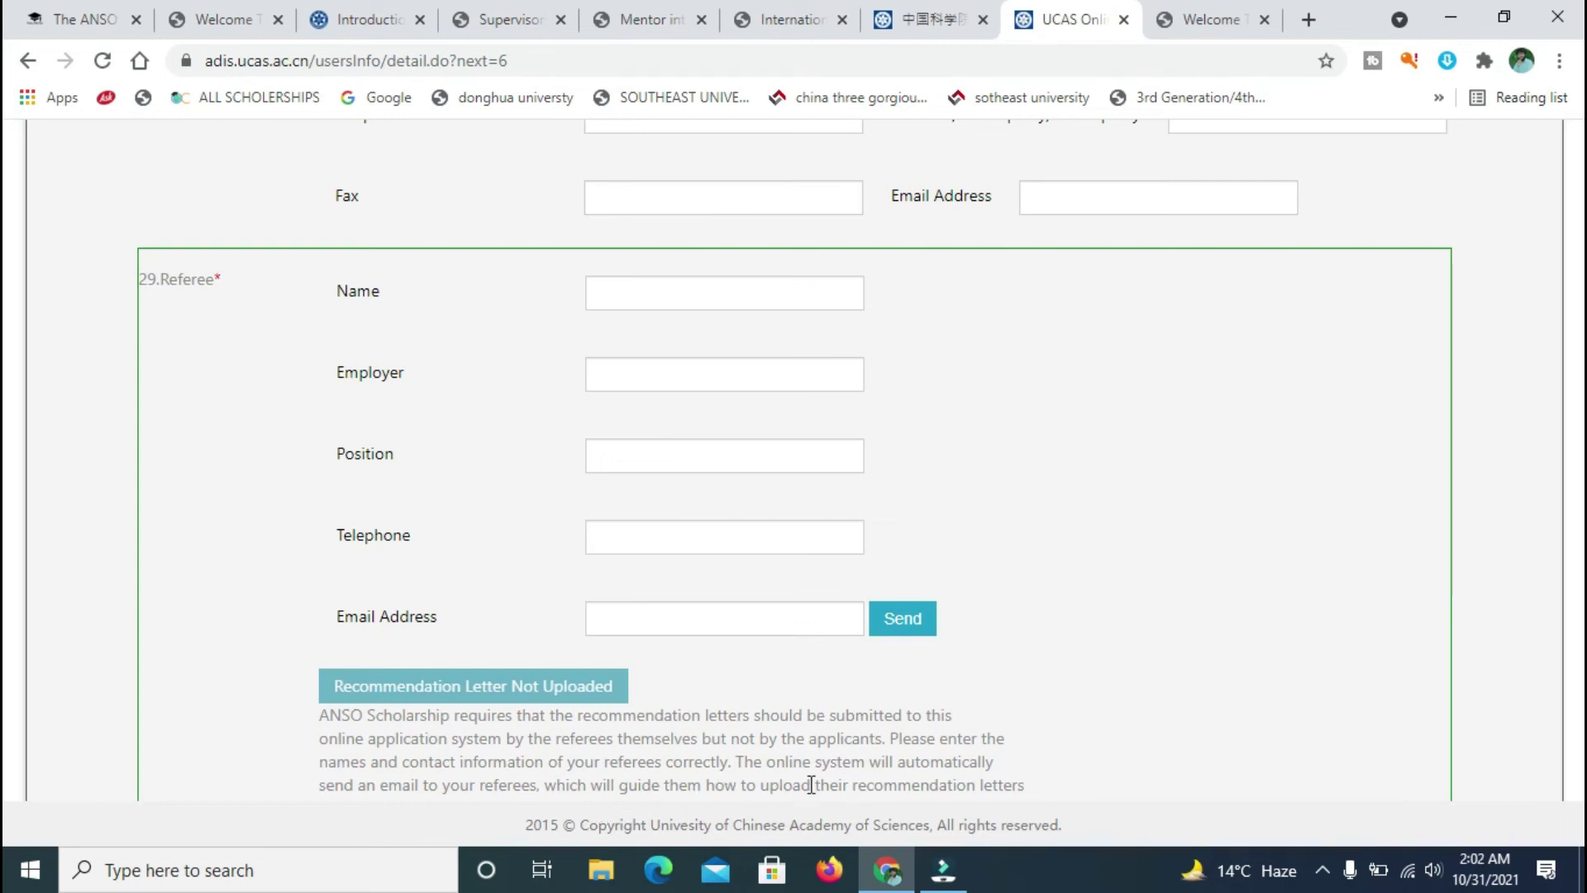
- Try the first referee's Employer field in section 29 and leave it blank
scroll(6, 516, "down", 3)
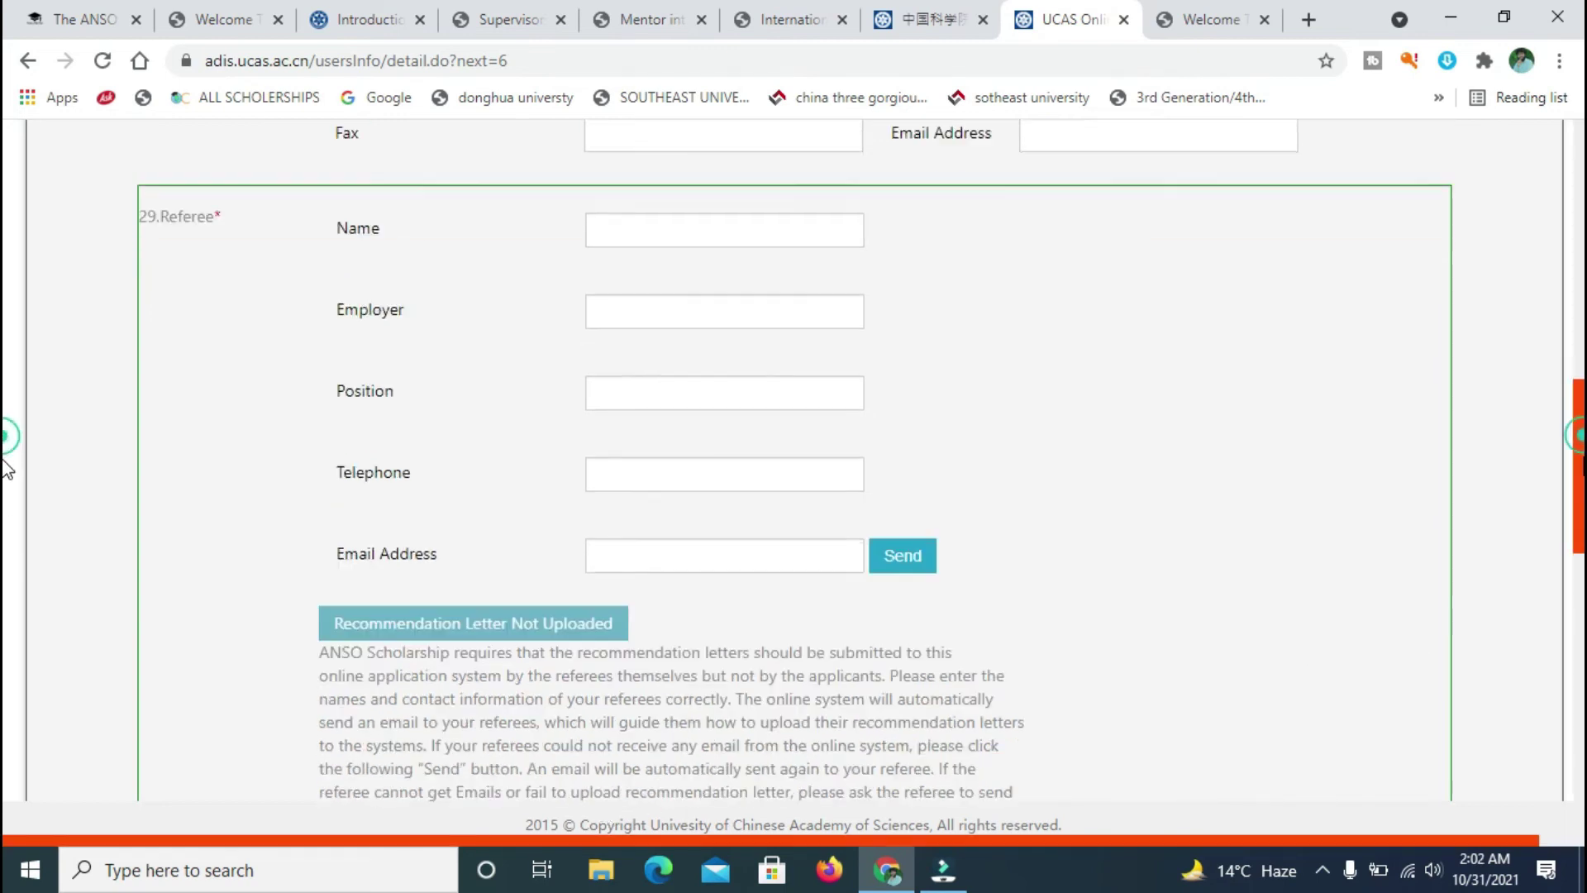
scroll(722, 503, "up", 3)
left_click(723, 503)
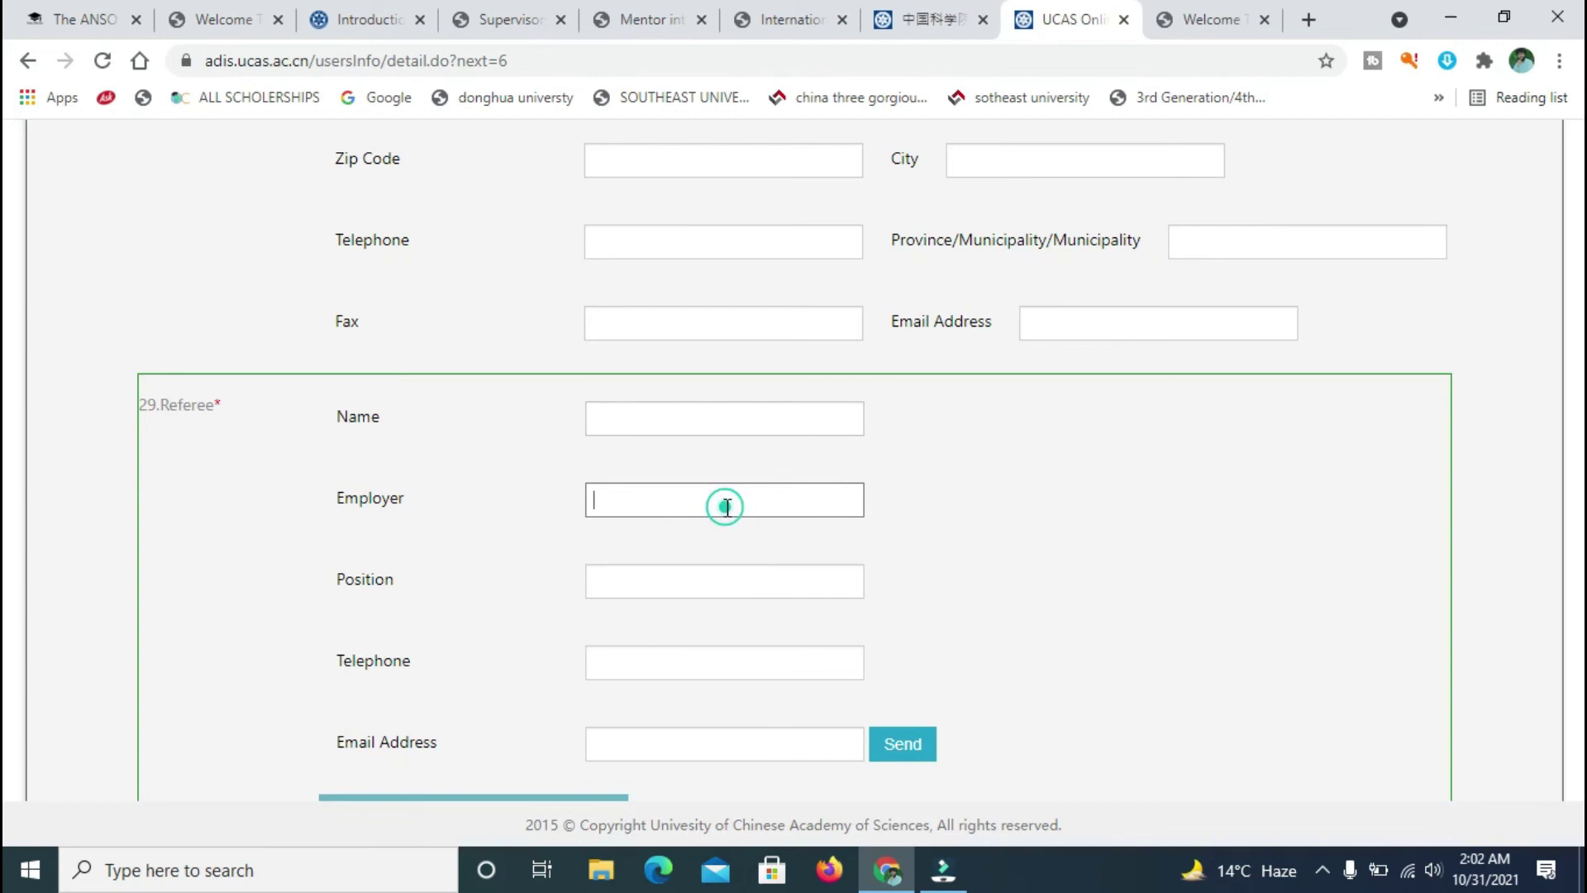
left_click(1153, 566)
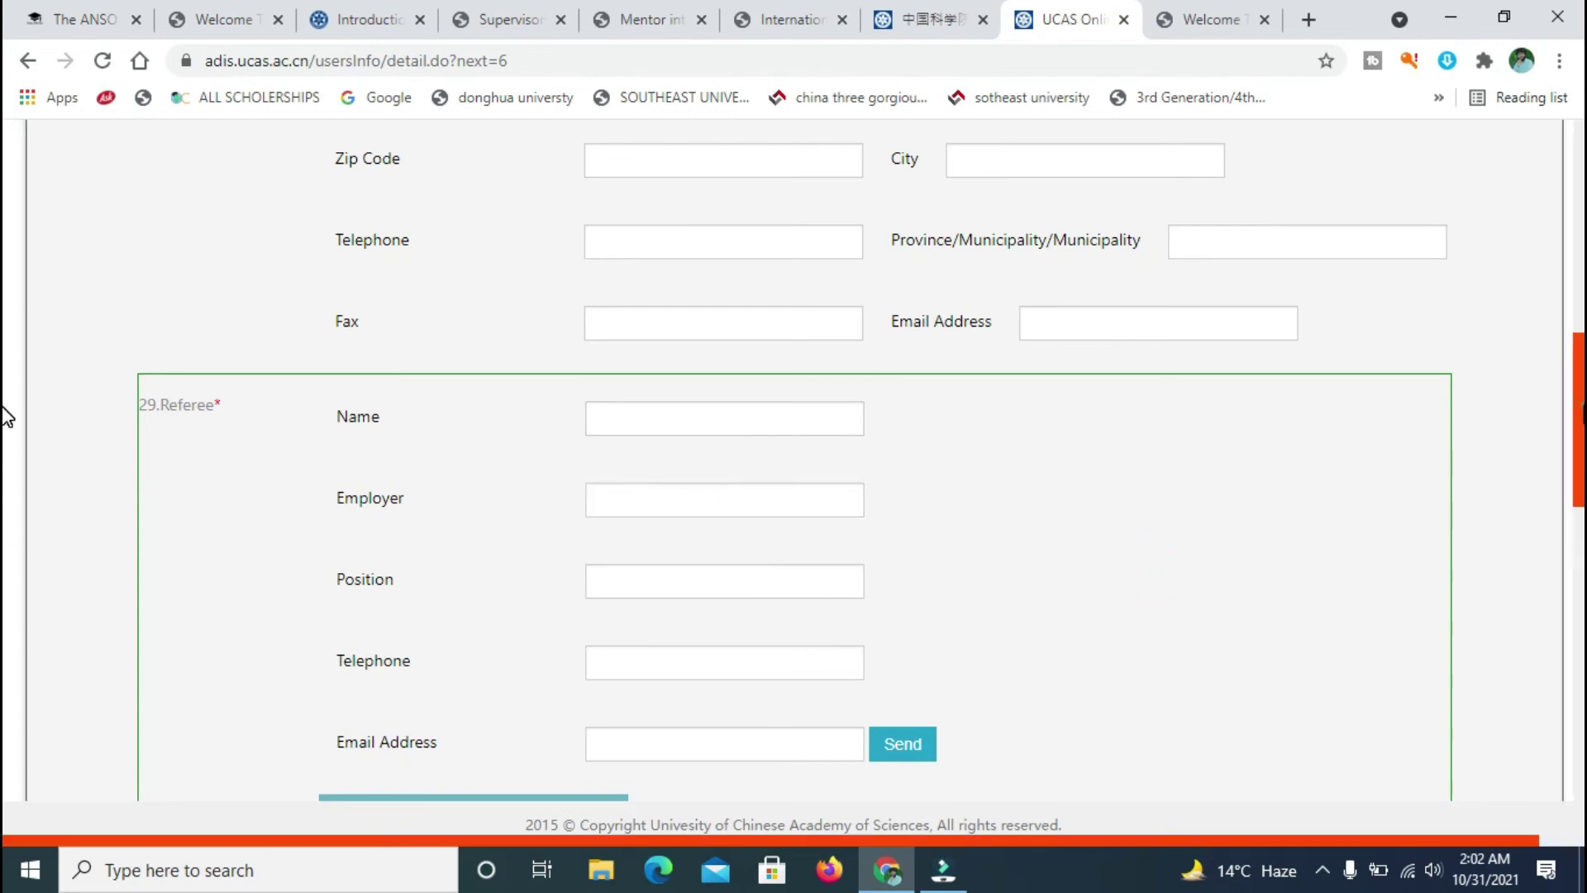
- Look over the rest of the empty referee section, then go to the USTC login page
scroll(7, 453, "down", 10)
scroll(6, 665, "down", 2)
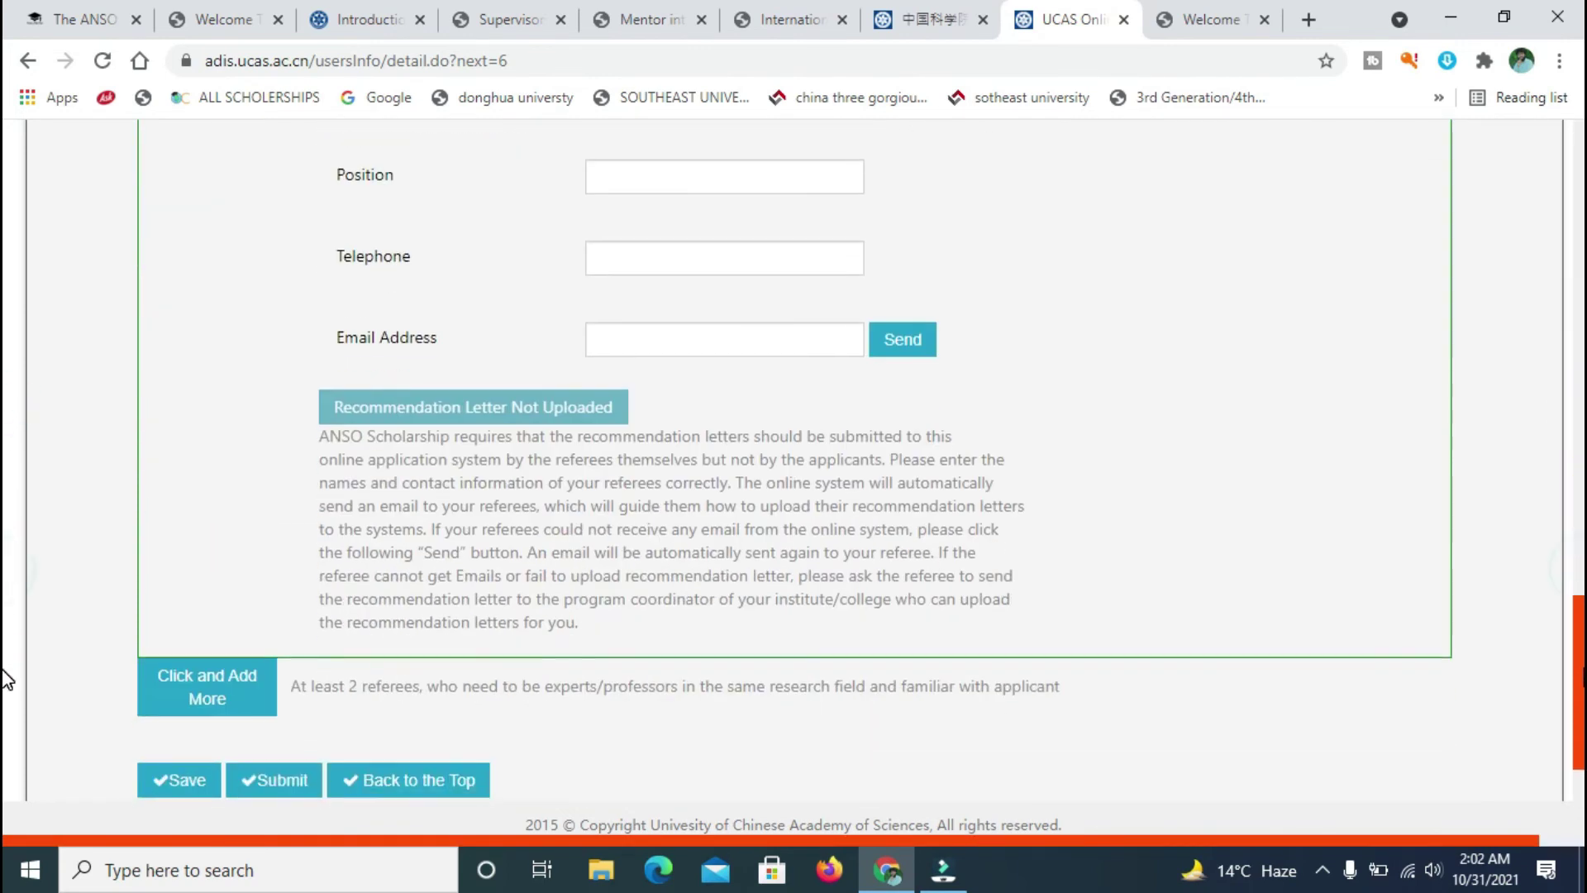
scroll(8, 674, "down", 1)
scroll(7, 693, "up", 1)
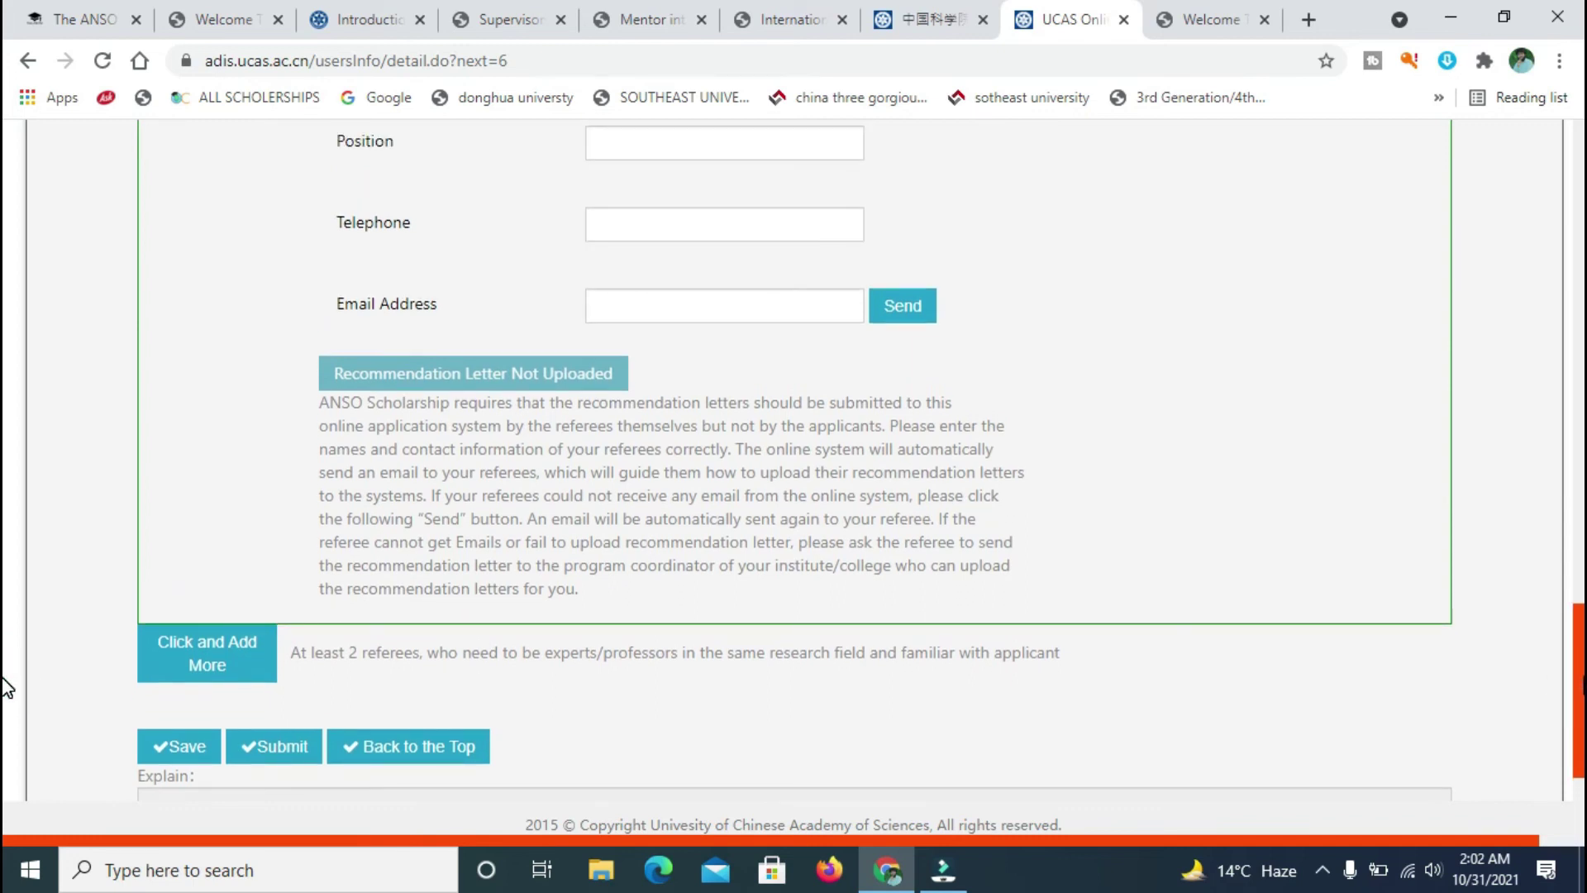
scroll(10, 612, "up", 7)
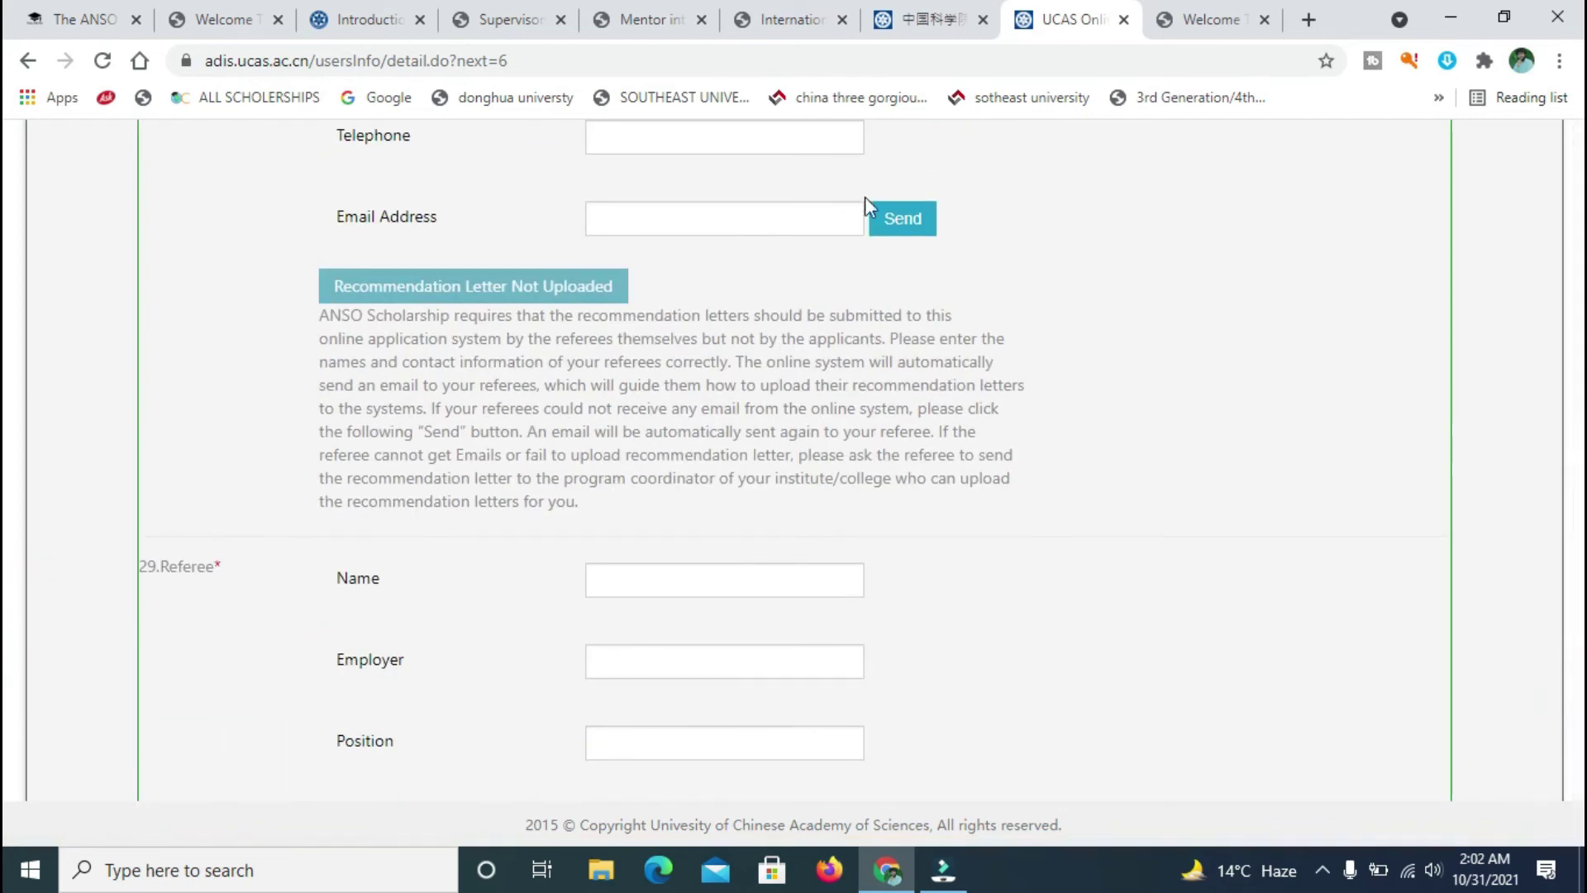
scroll(5, 463, "up", 7)
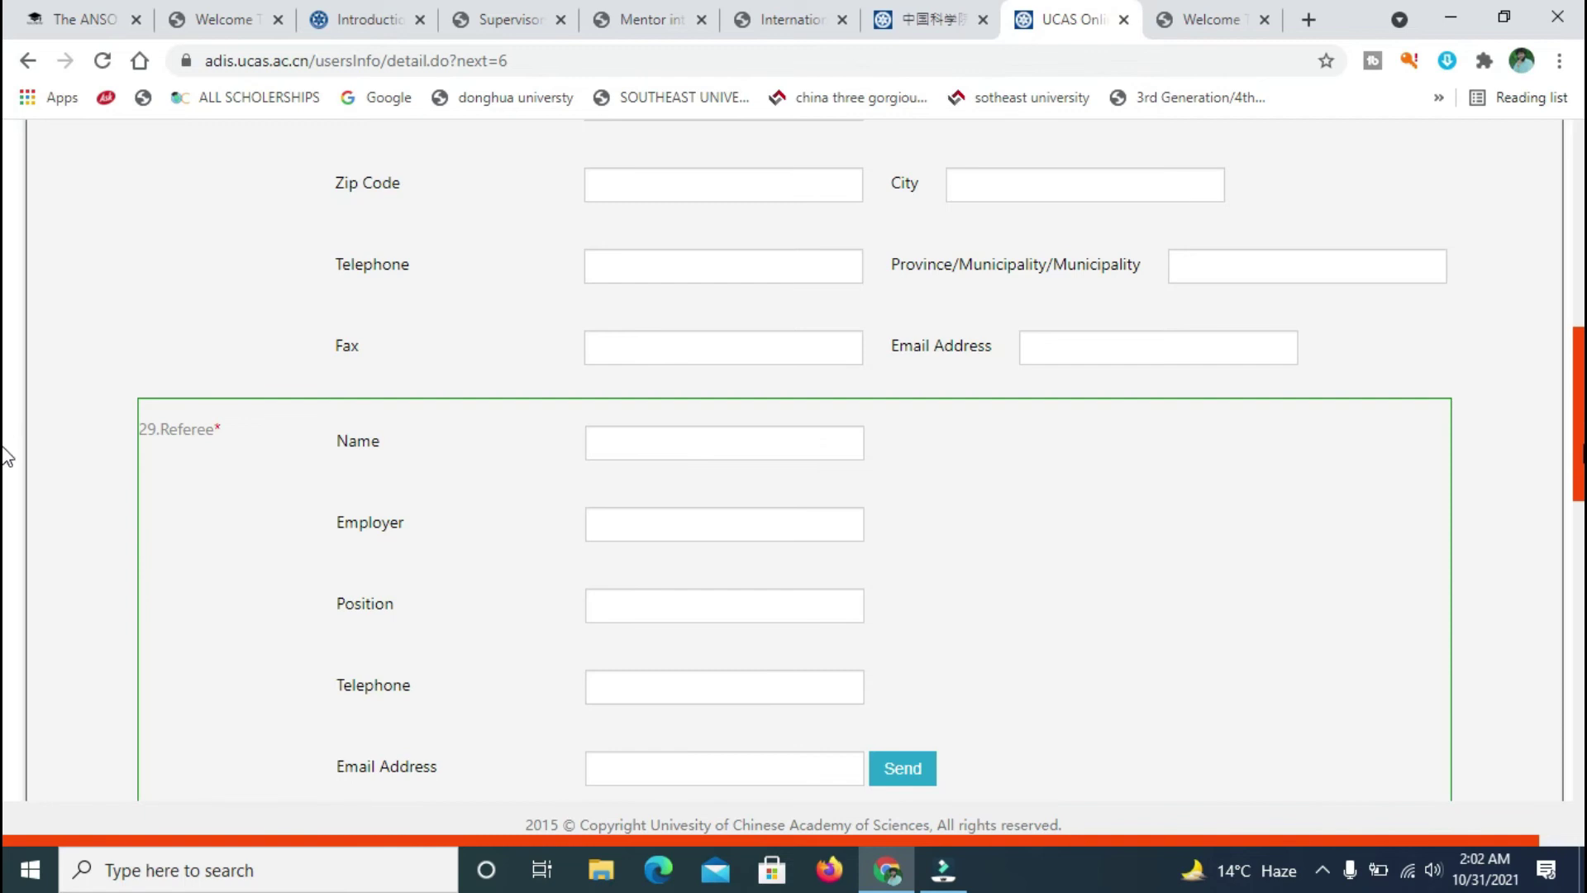
scroll(7, 504, "down", 4)
scroll(7, 579, "down", 12)
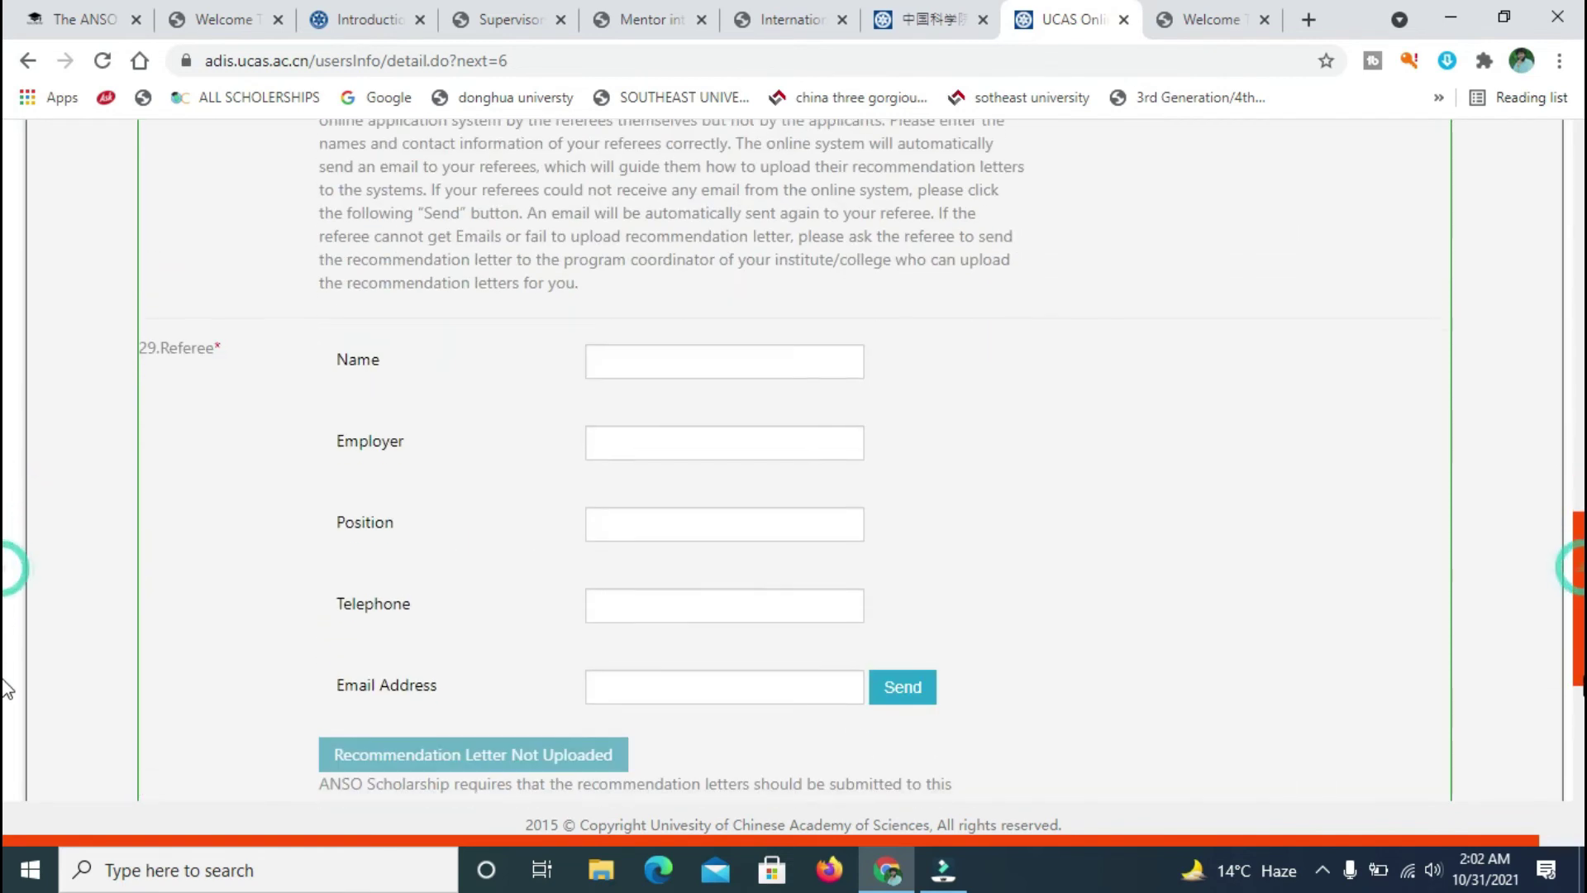
scroll(4, 826, "down", 2)
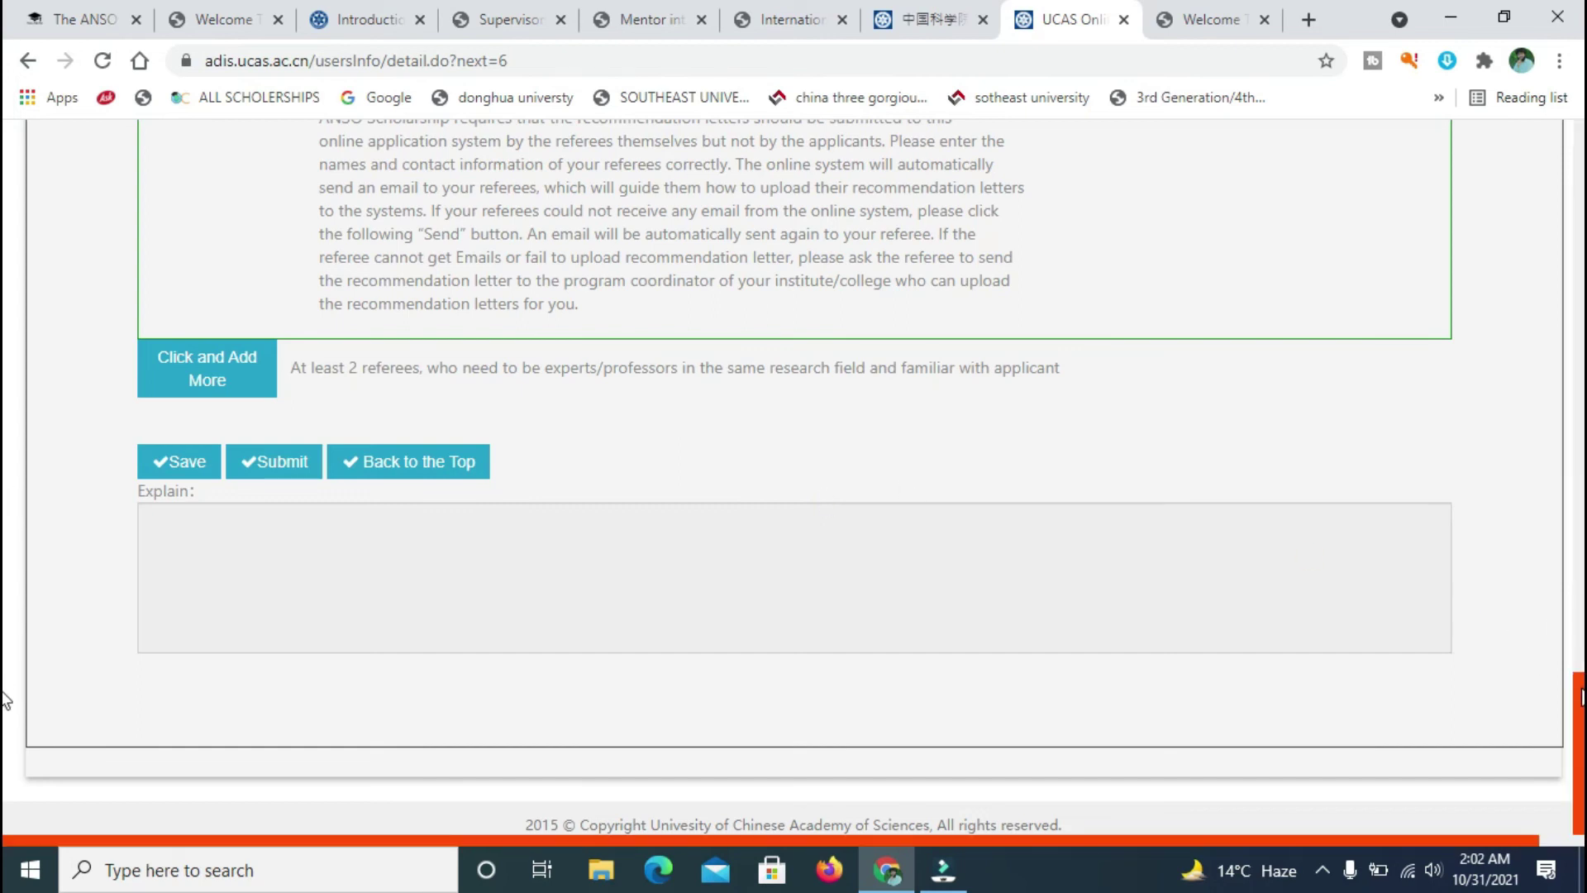
scroll(4, 700, "up", 20)
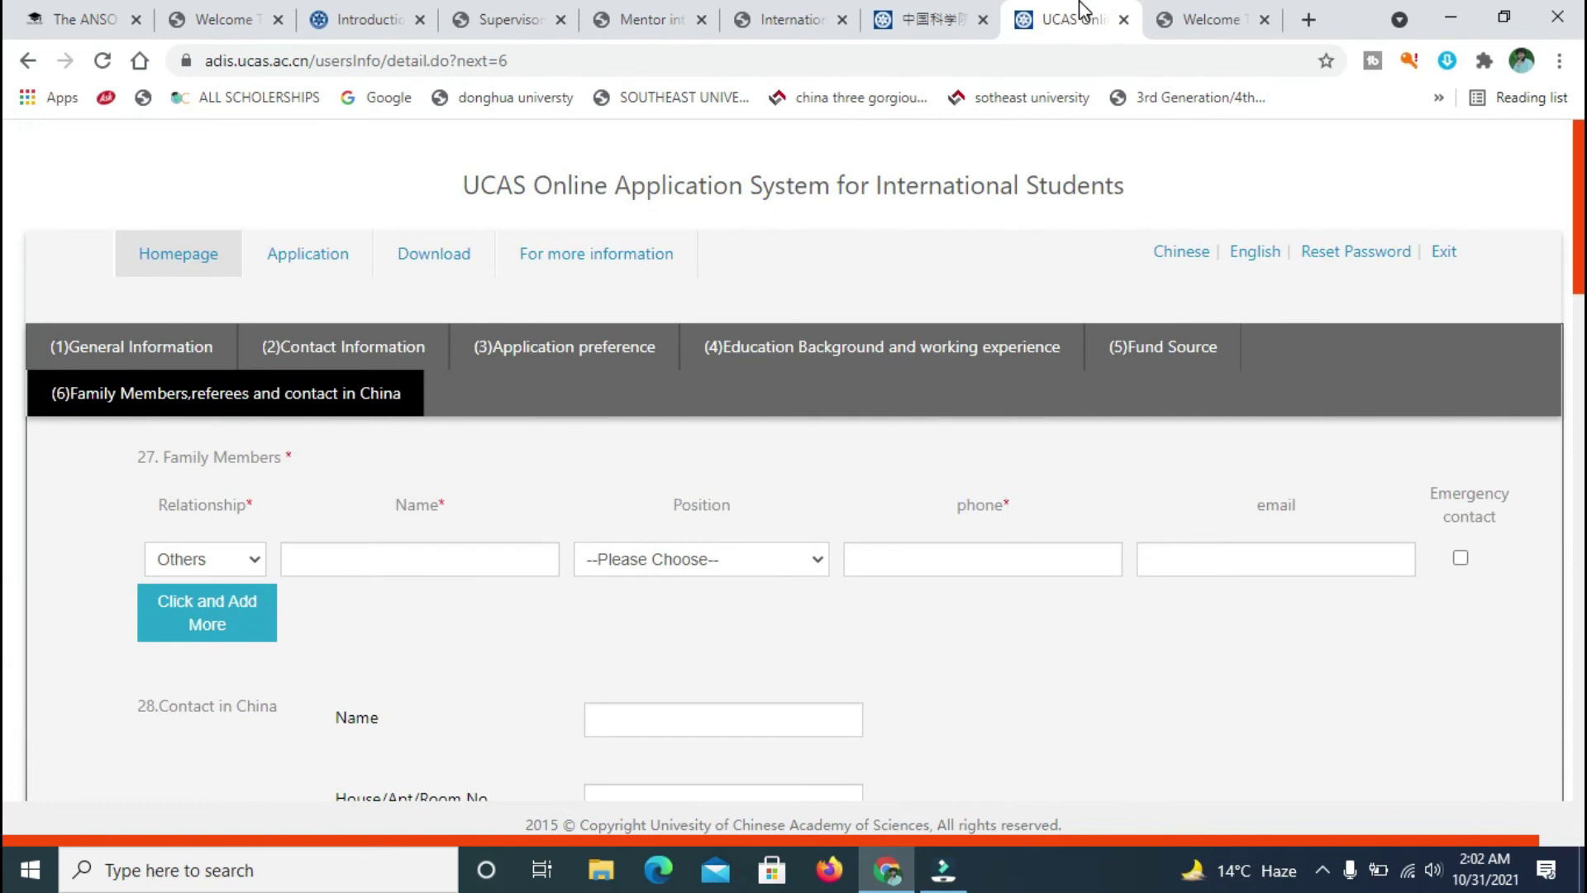
left_click(1167, 21)
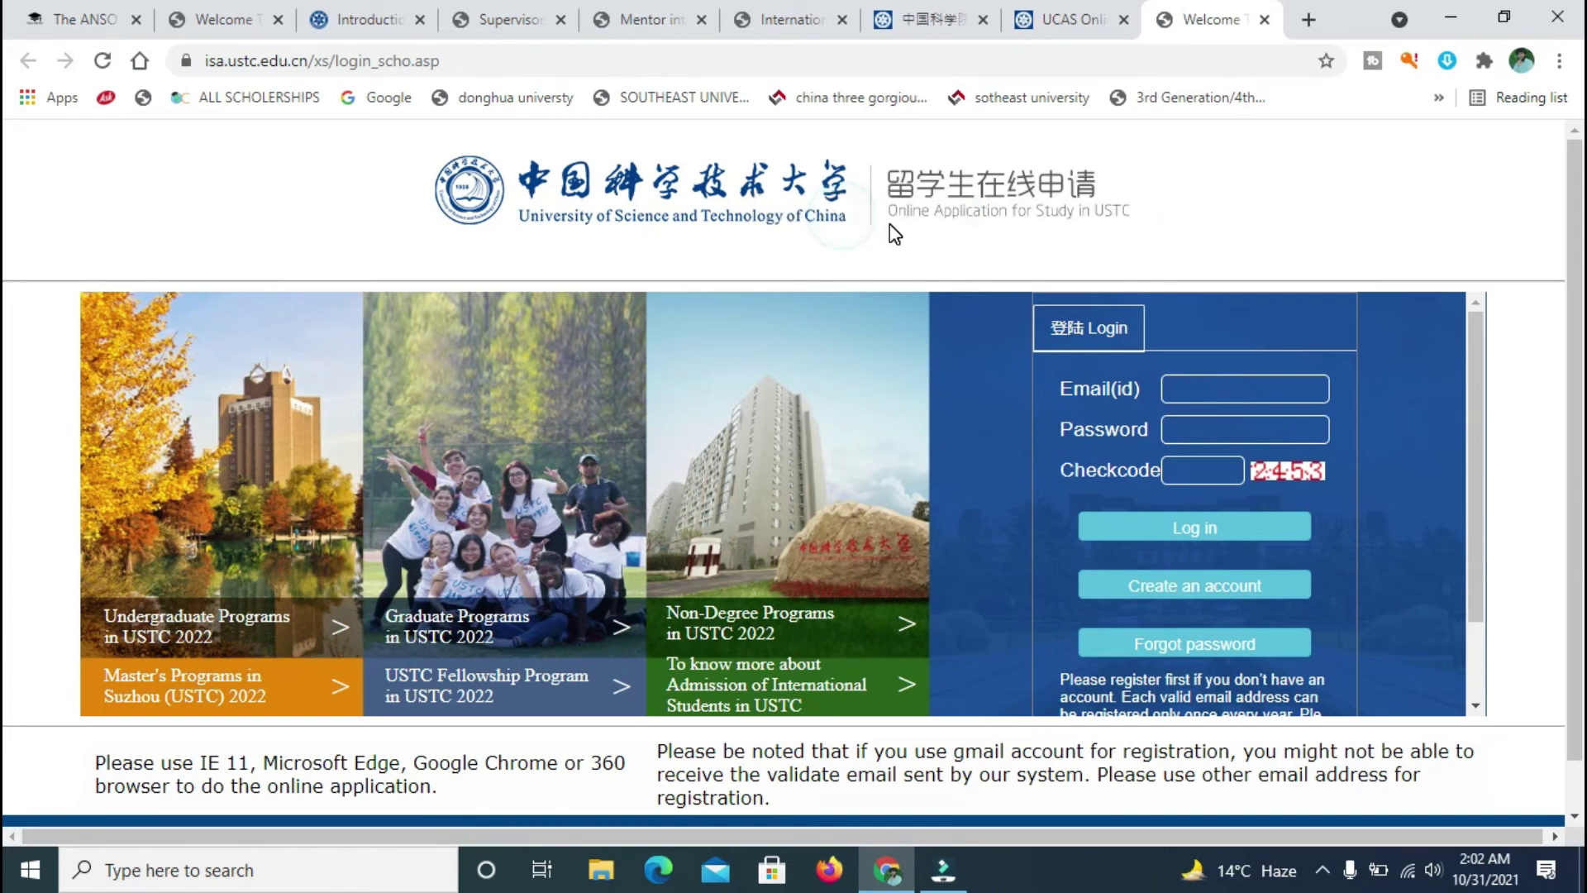
- Enter the applicant's login e-mail id on the USTC login page
left_click(1076, 24)
left_click(1229, 19)
left_click(1189, 398)
scroll(1192, 430, "down", 1)
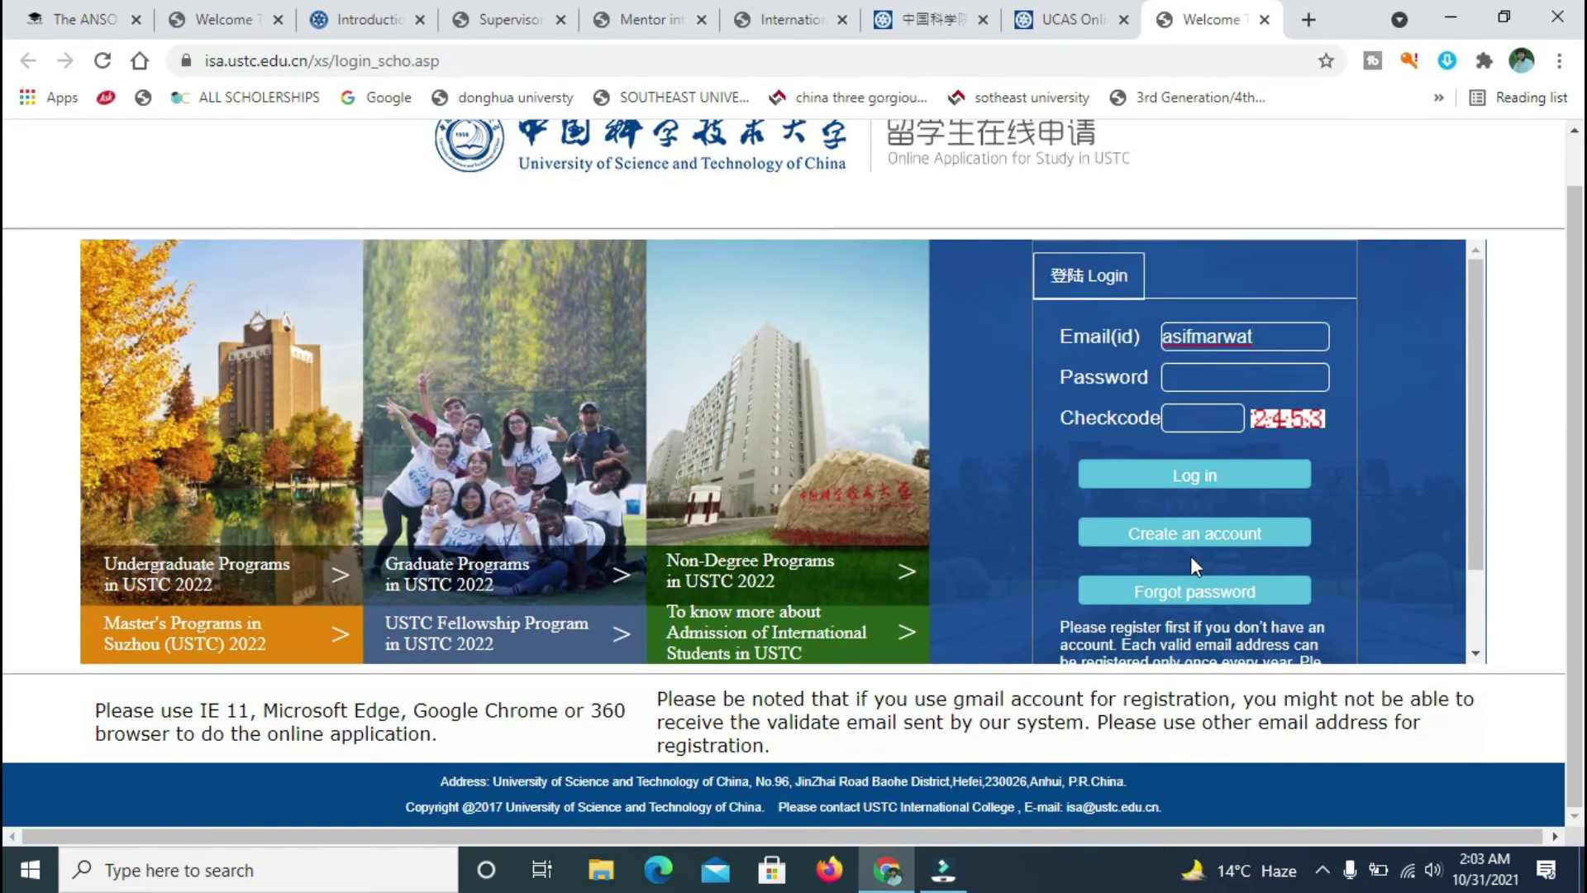
- Choose Create an account and bring up the new register.asp registration tab
left_click(1224, 529)
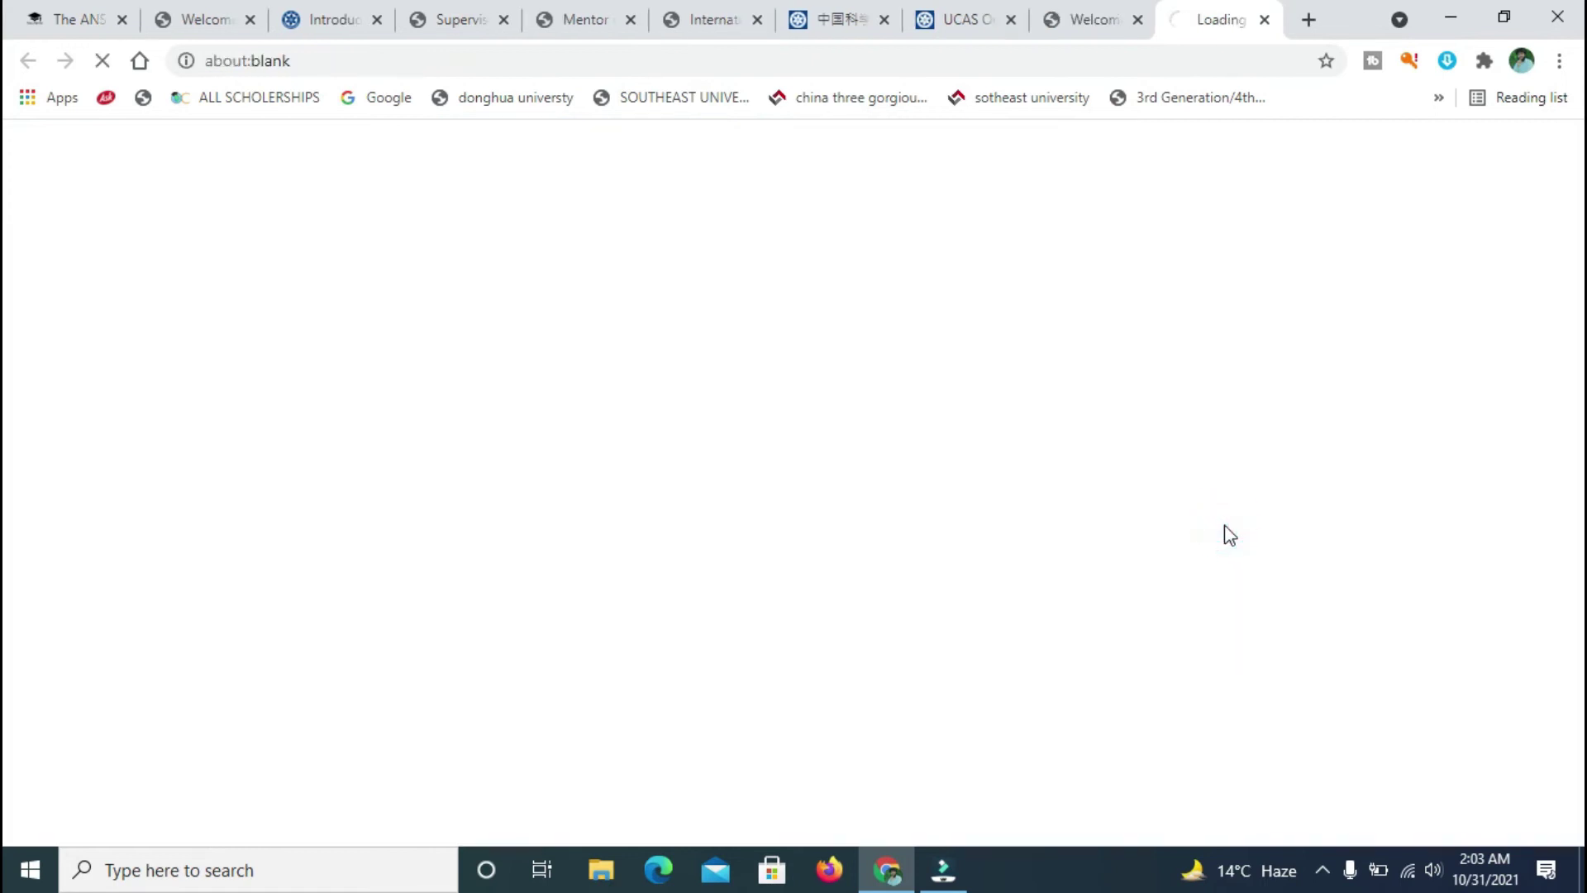
left_click(1094, 25)
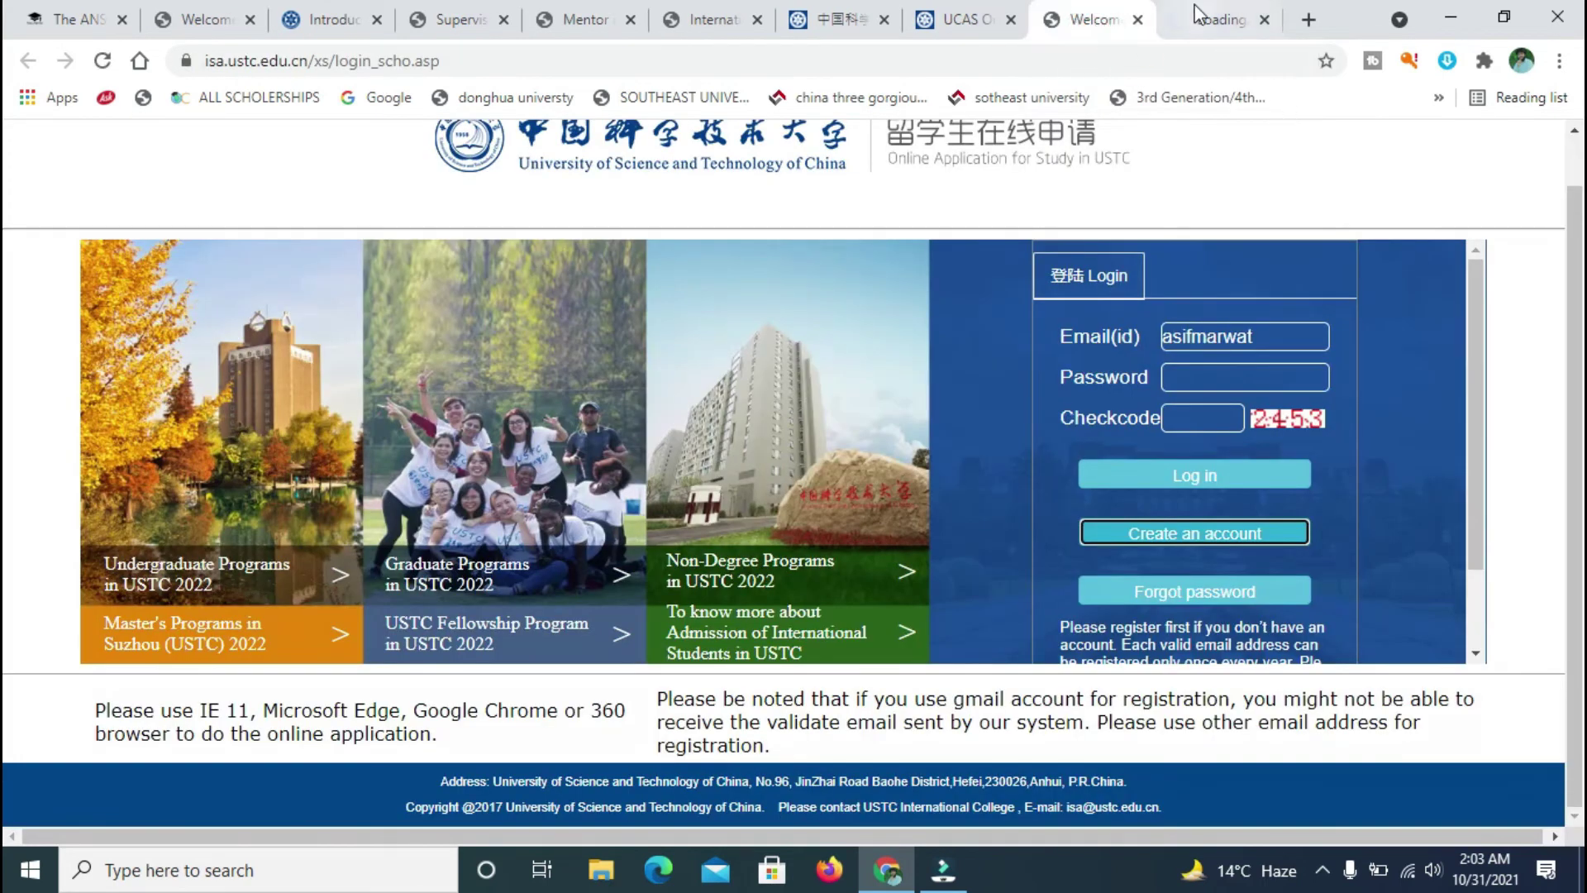
left_click(1205, 17)
left_click(1070, 10)
left_click(1209, 12)
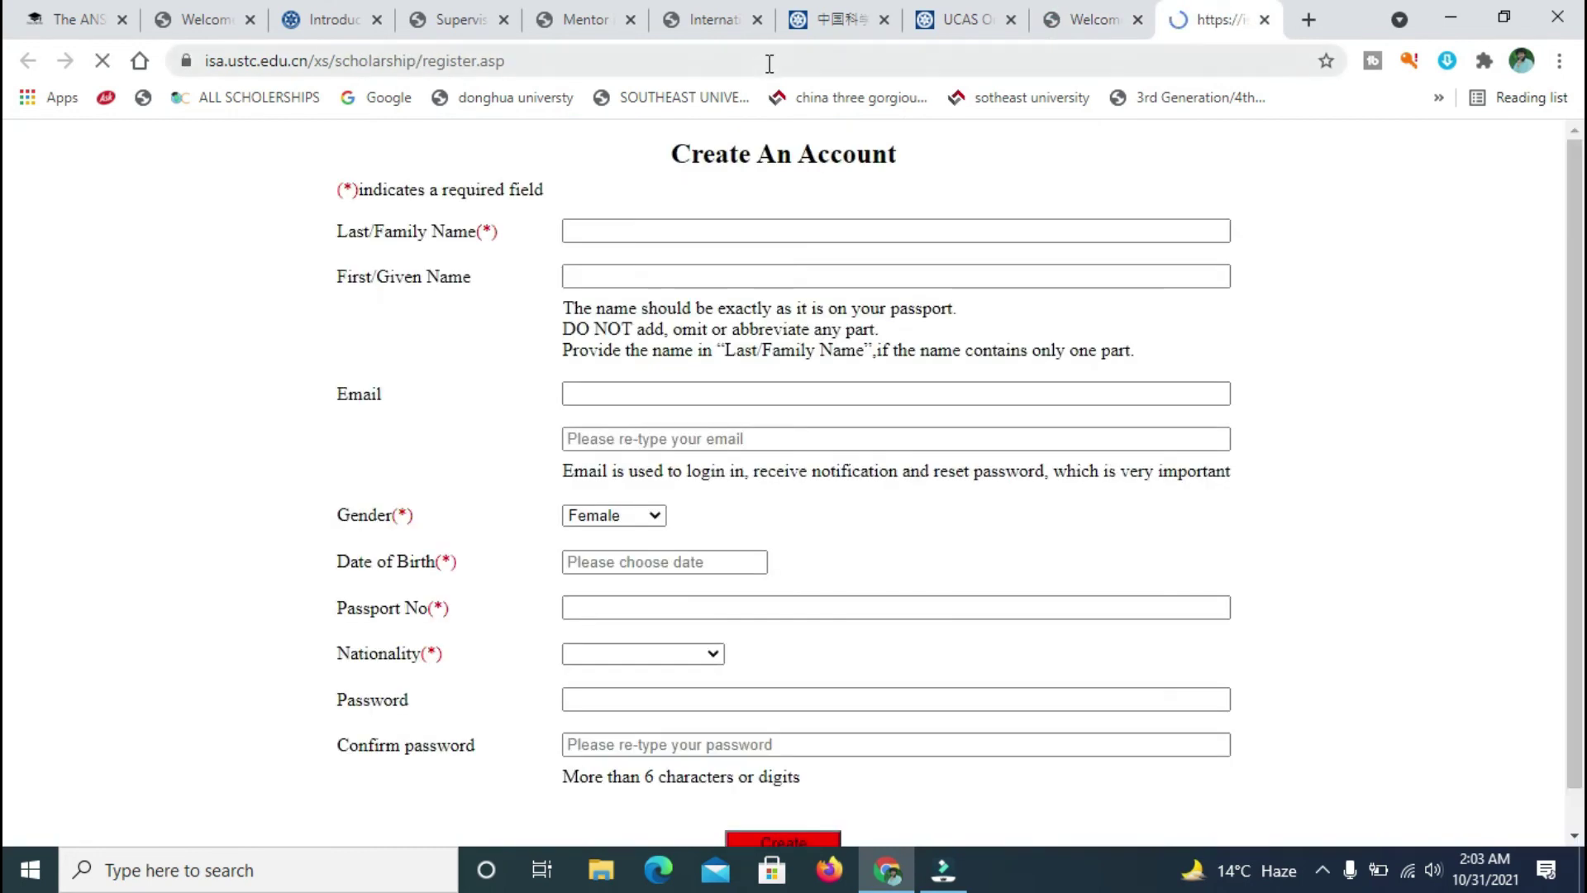
- Enter the applicant's surname and first name, then the corrected e-mail address
left_click(749, 225)
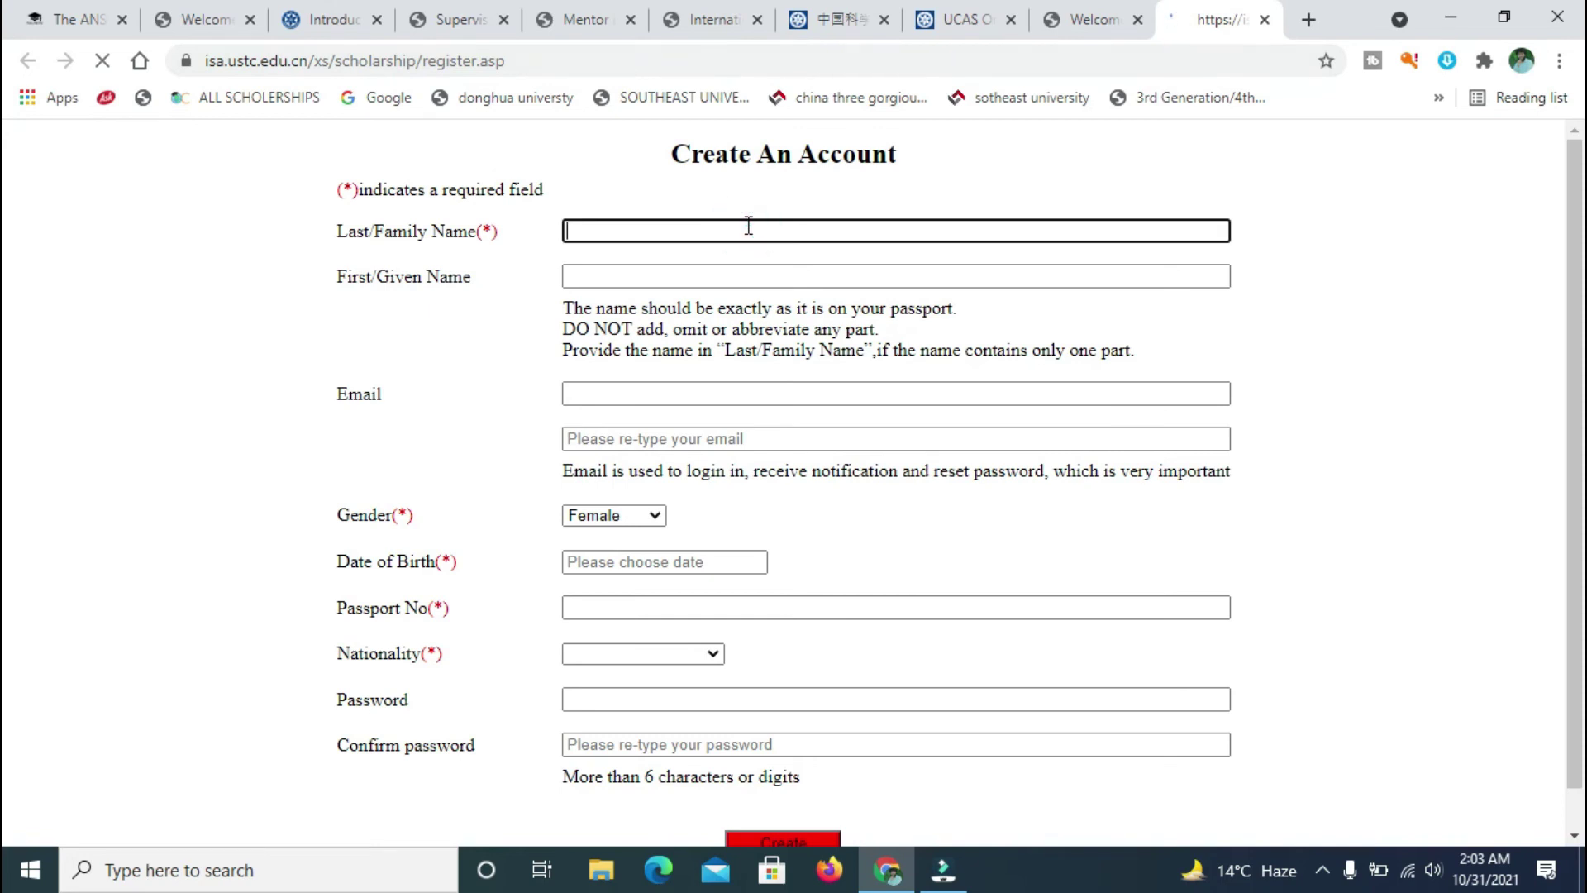
key("Tab")
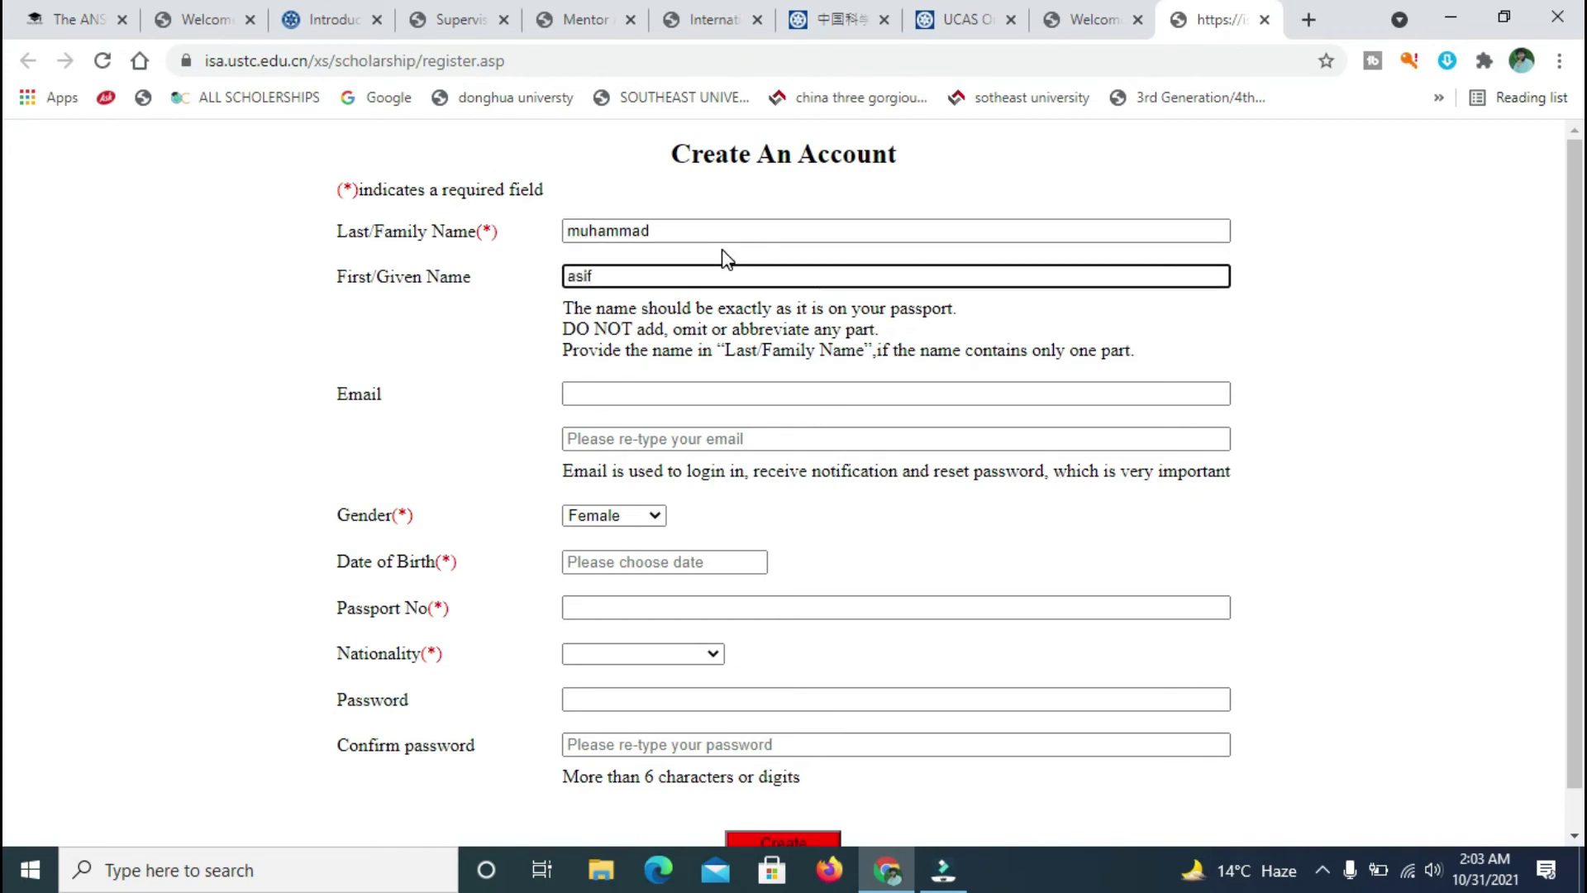
left_click(761, 390)
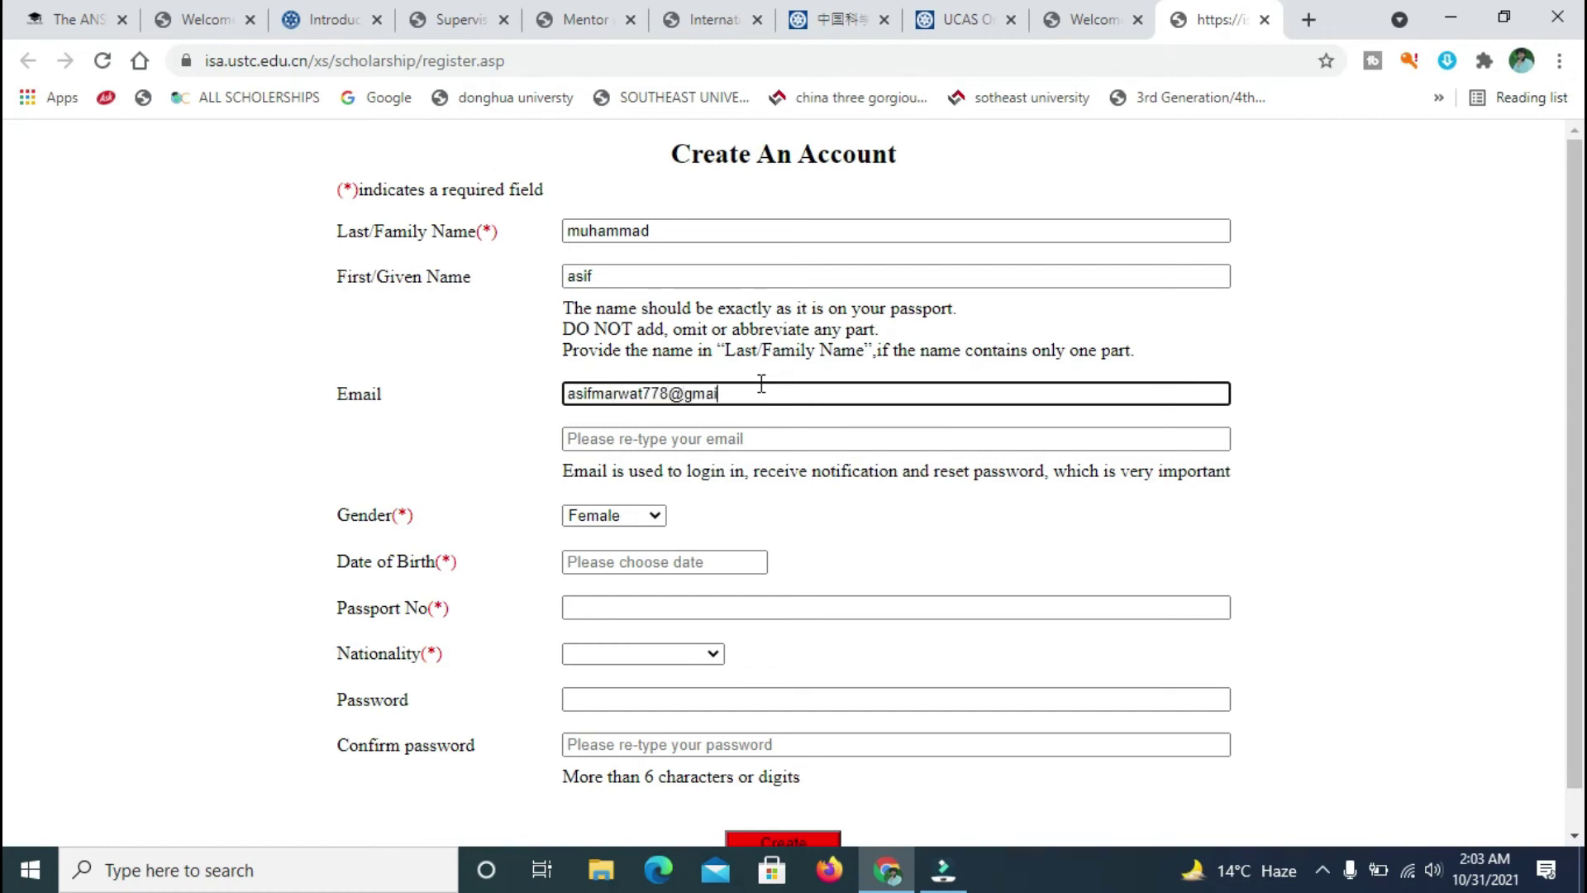
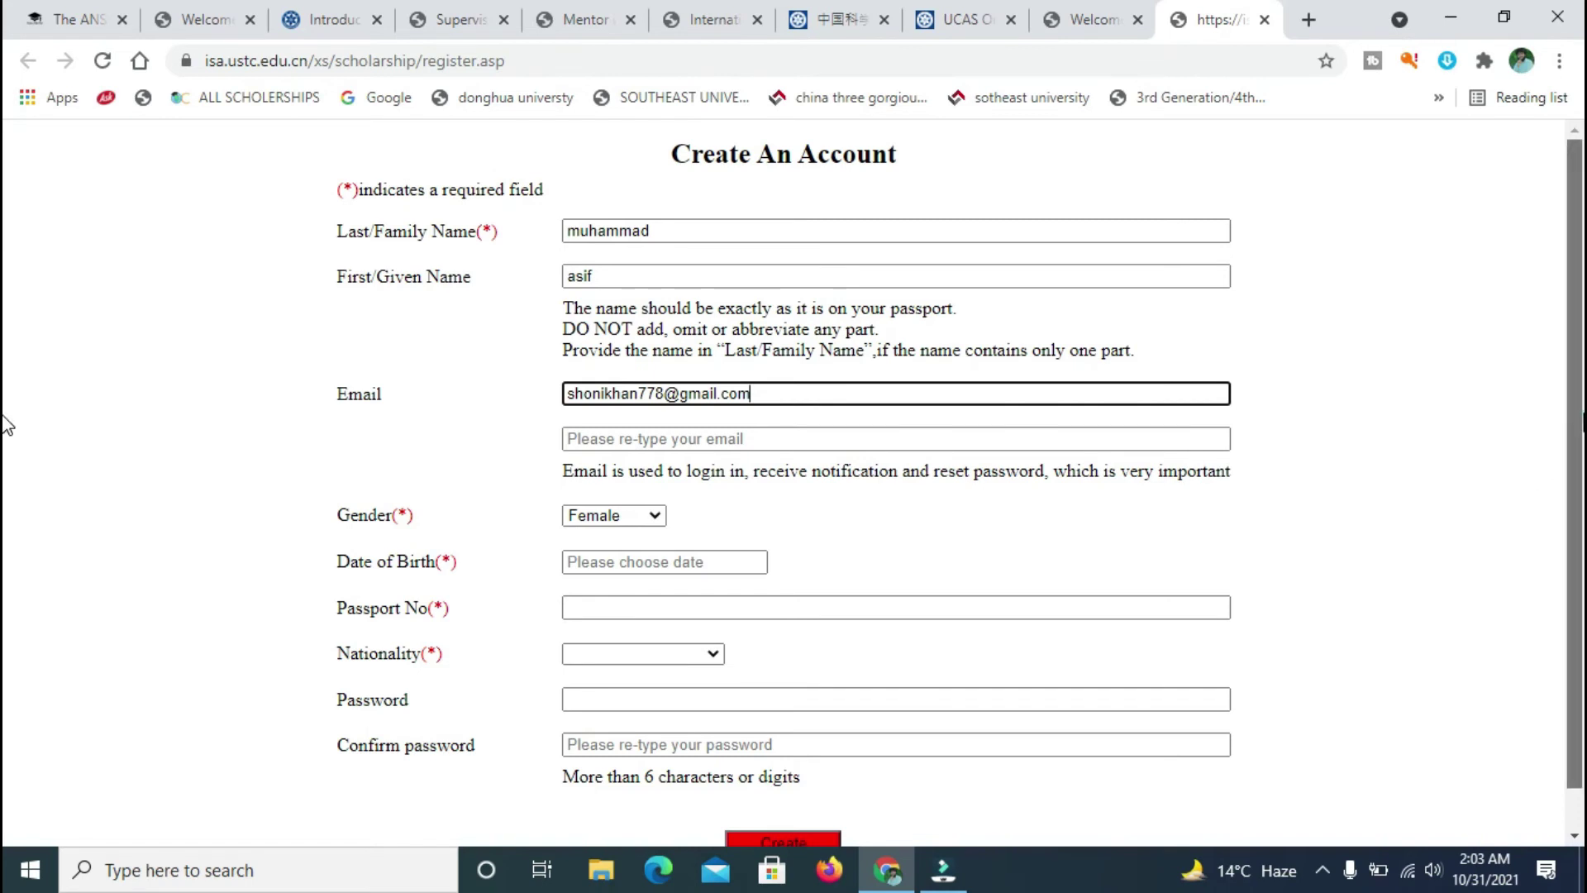
scroll(6, 425, "down", 1)
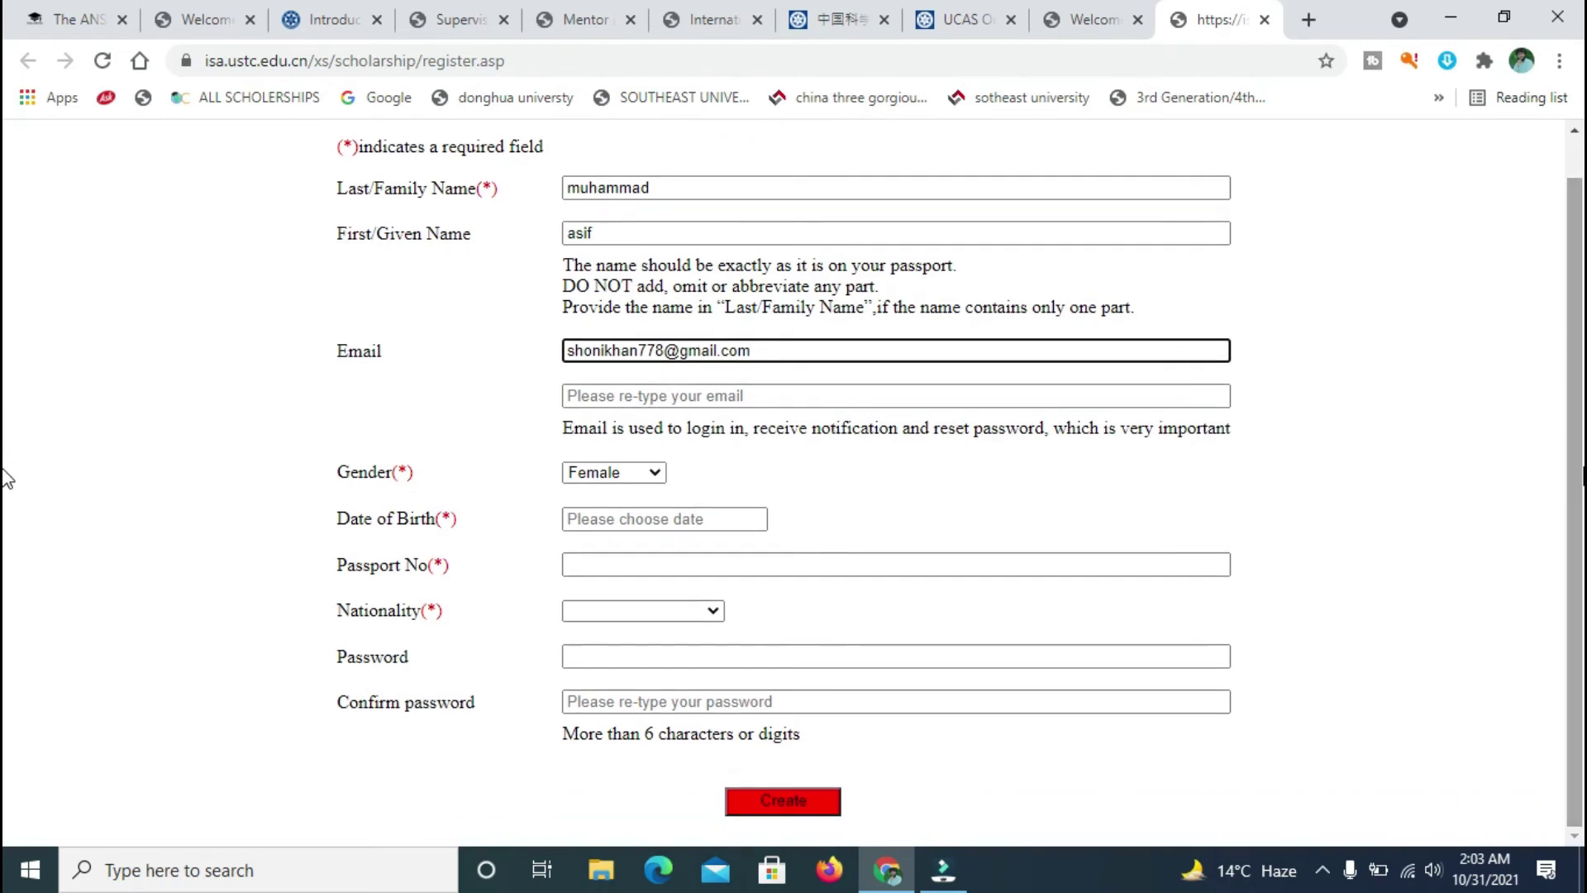
left_click(656, 473)
left_click(638, 511)
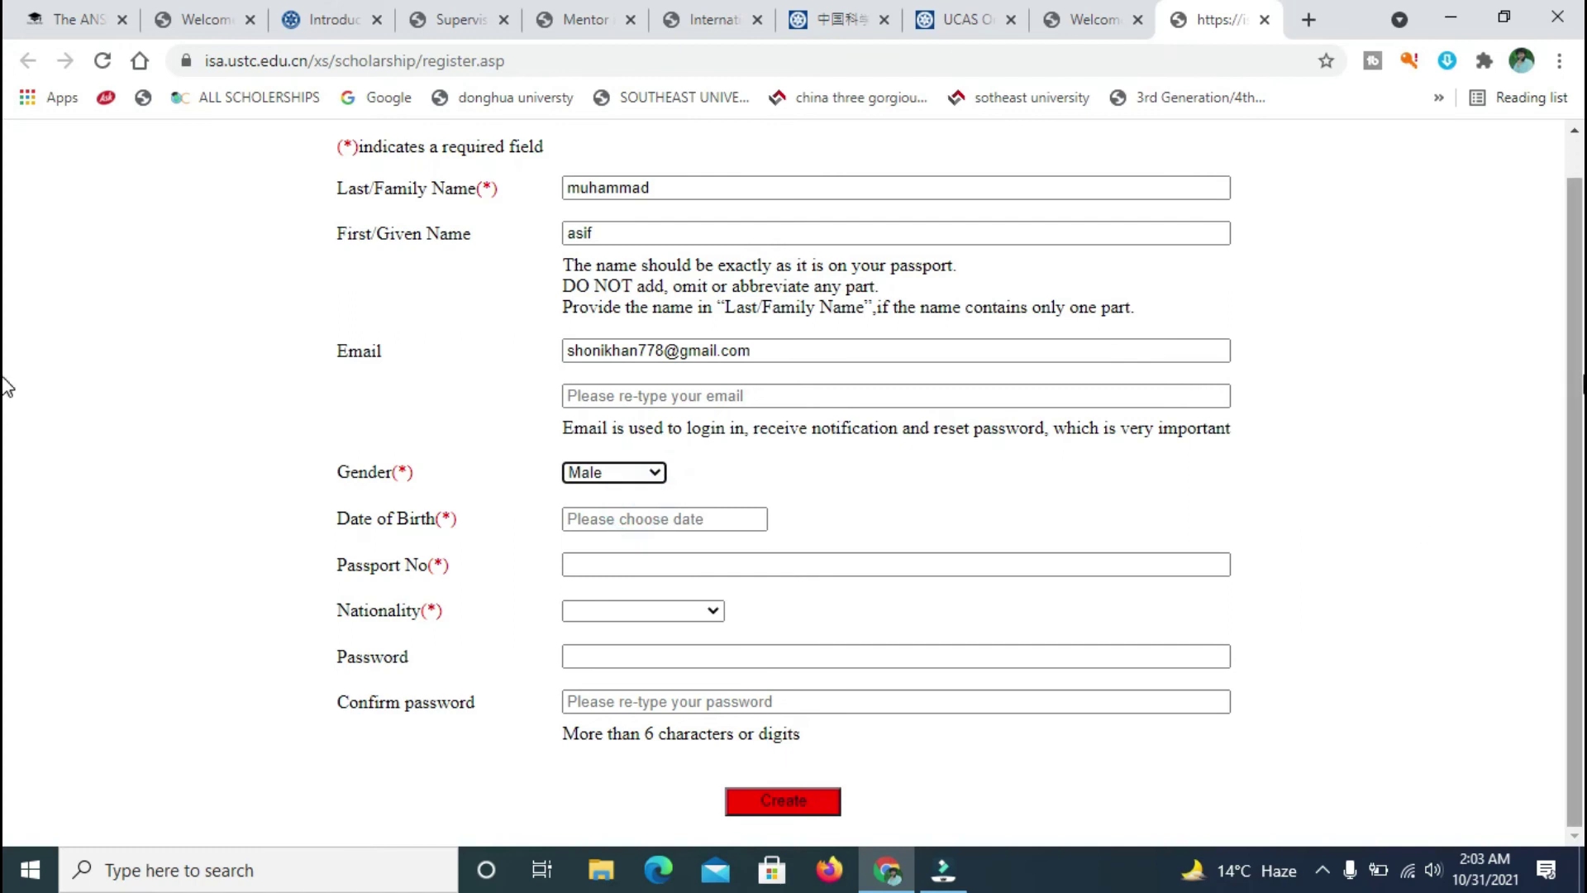
left_click(696, 521)
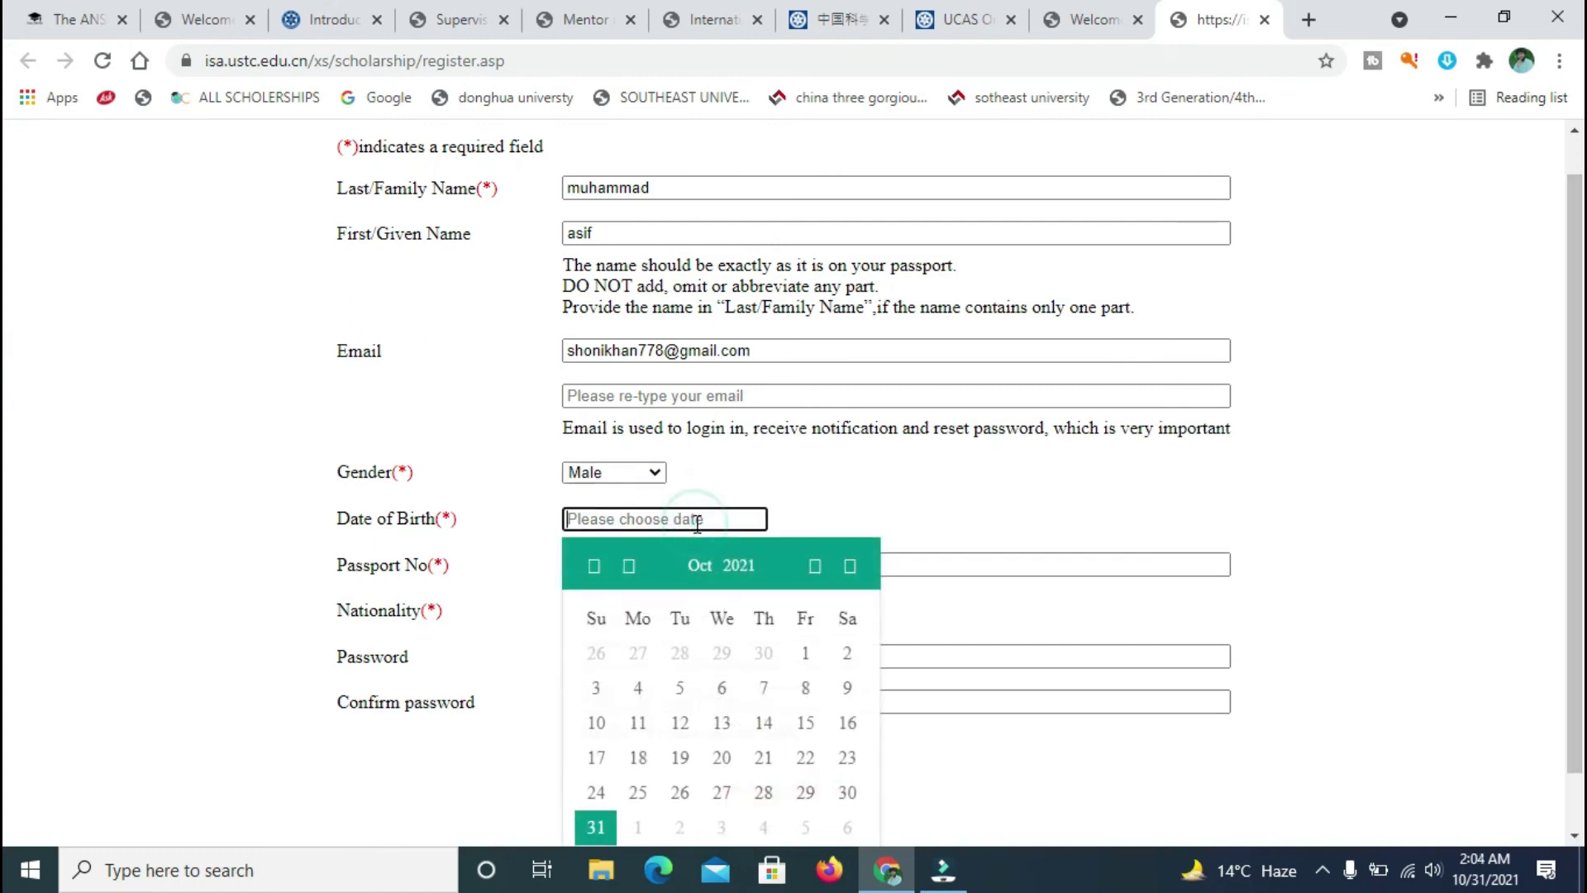
left_click(597, 569)
left_click(597, 569)
left_click(595, 569)
left_click(596, 568)
left_click(593, 569)
left_click(595, 569)
left_click(595, 569)
left_click(595, 569)
left_click(595, 569)
left_click(595, 568)
left_click(596, 569)
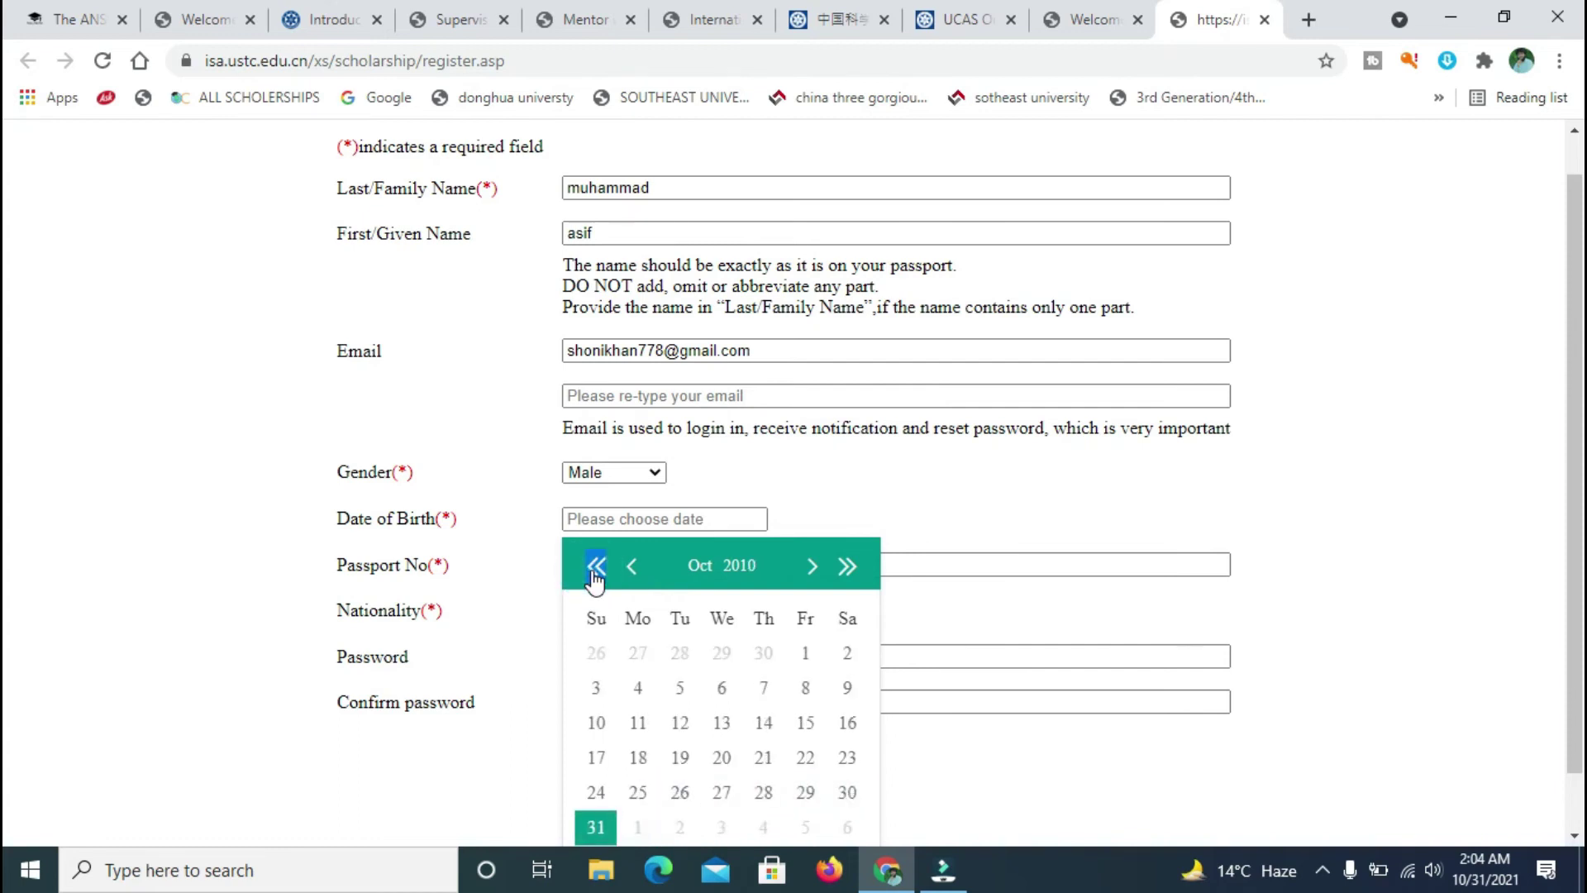
double_click(595, 569)
double_click(595, 569)
left_click(595, 569)
double_click(596, 568)
left_click(595, 569)
double_click(595, 568)
double_click(595, 569)
left_click(596, 569)
double_click(595, 568)
double_click(595, 568)
left_click(595, 569)
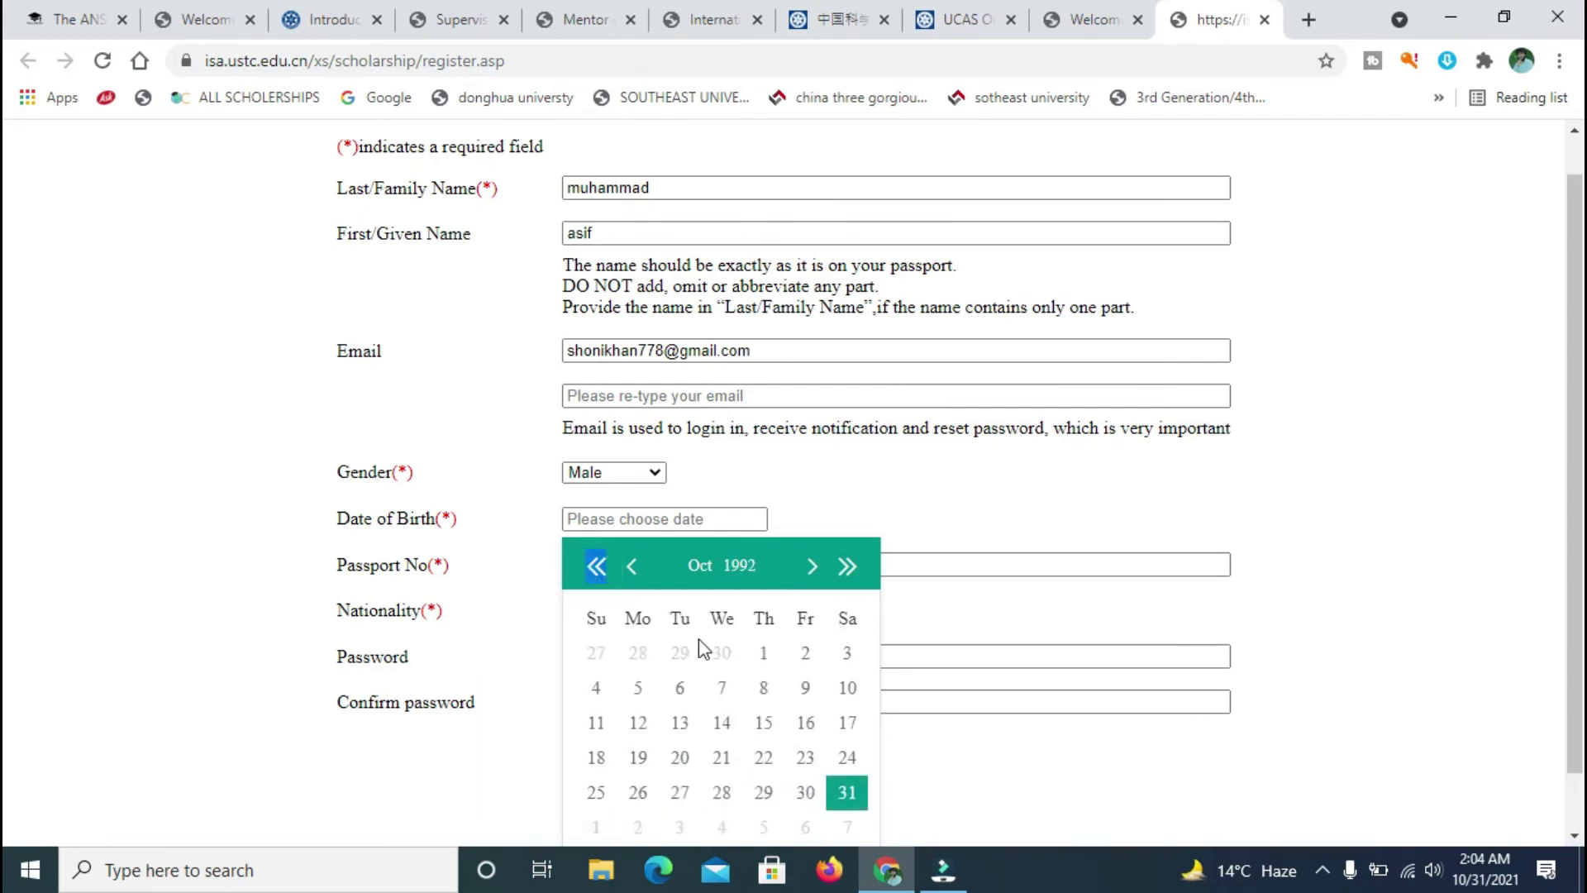
left_click(762, 684)
- Select Pakistan as the nationality
left_click(678, 575)
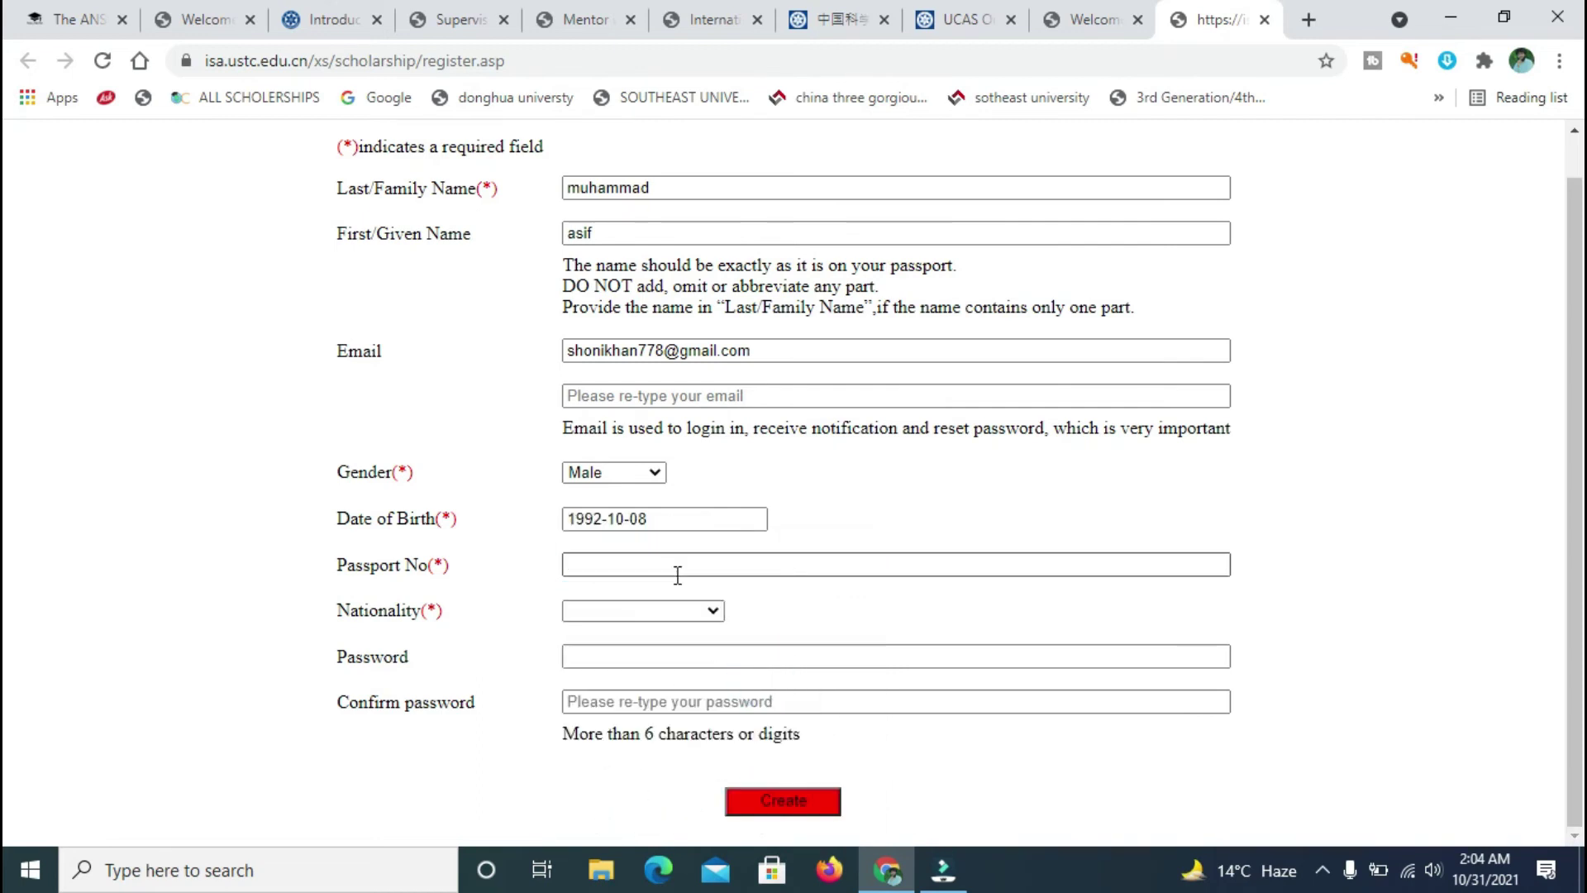
left_click(657, 567)
left_click(646, 613)
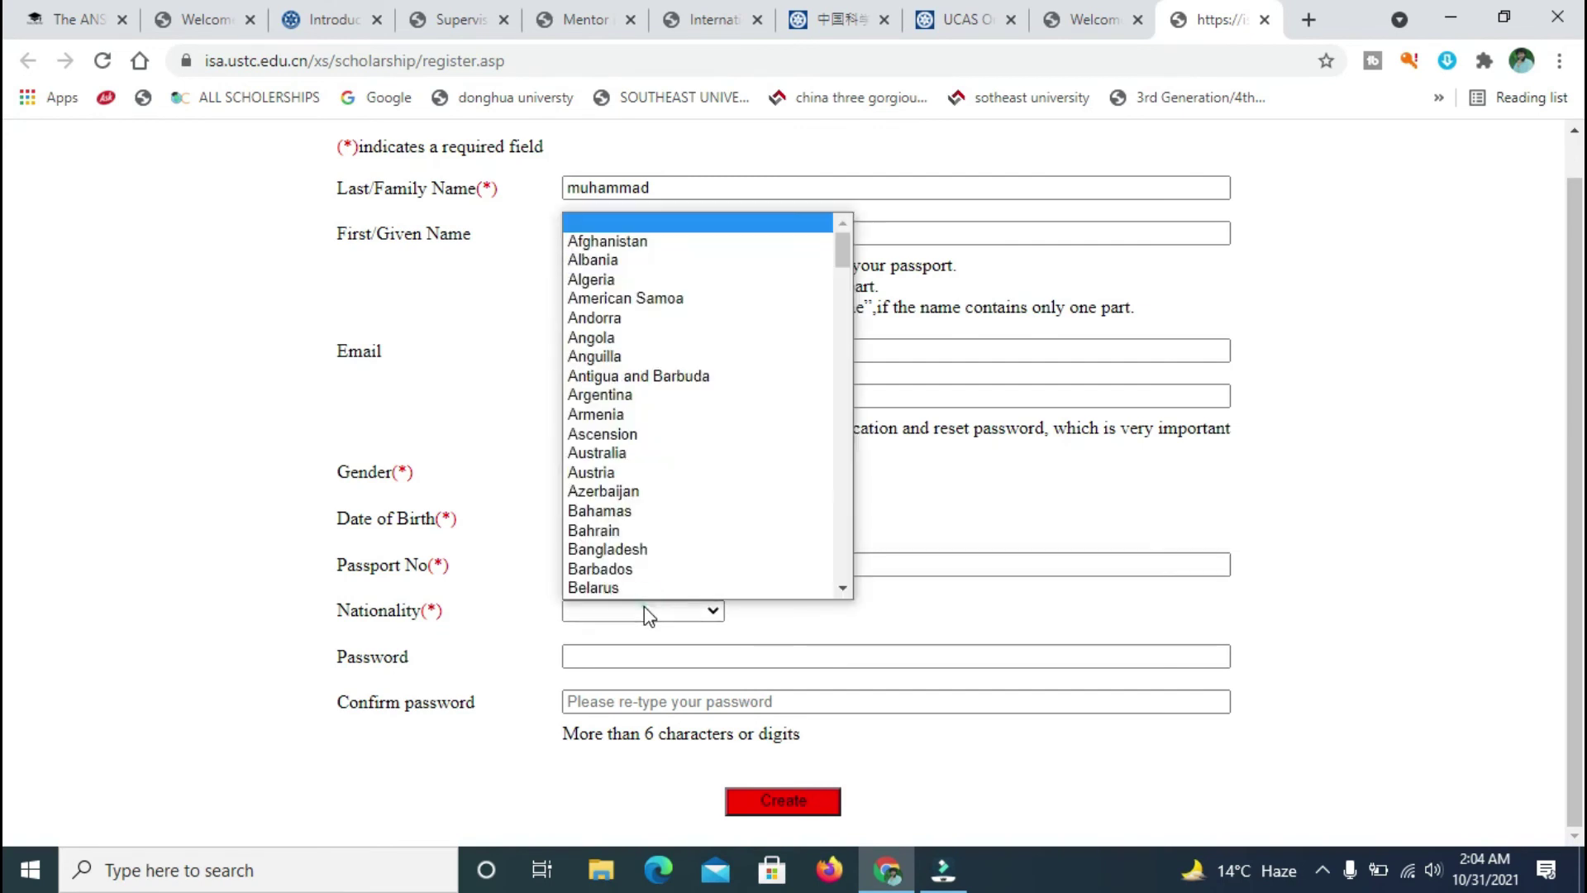
scroll(638, 602, "down", 1)
key("p")
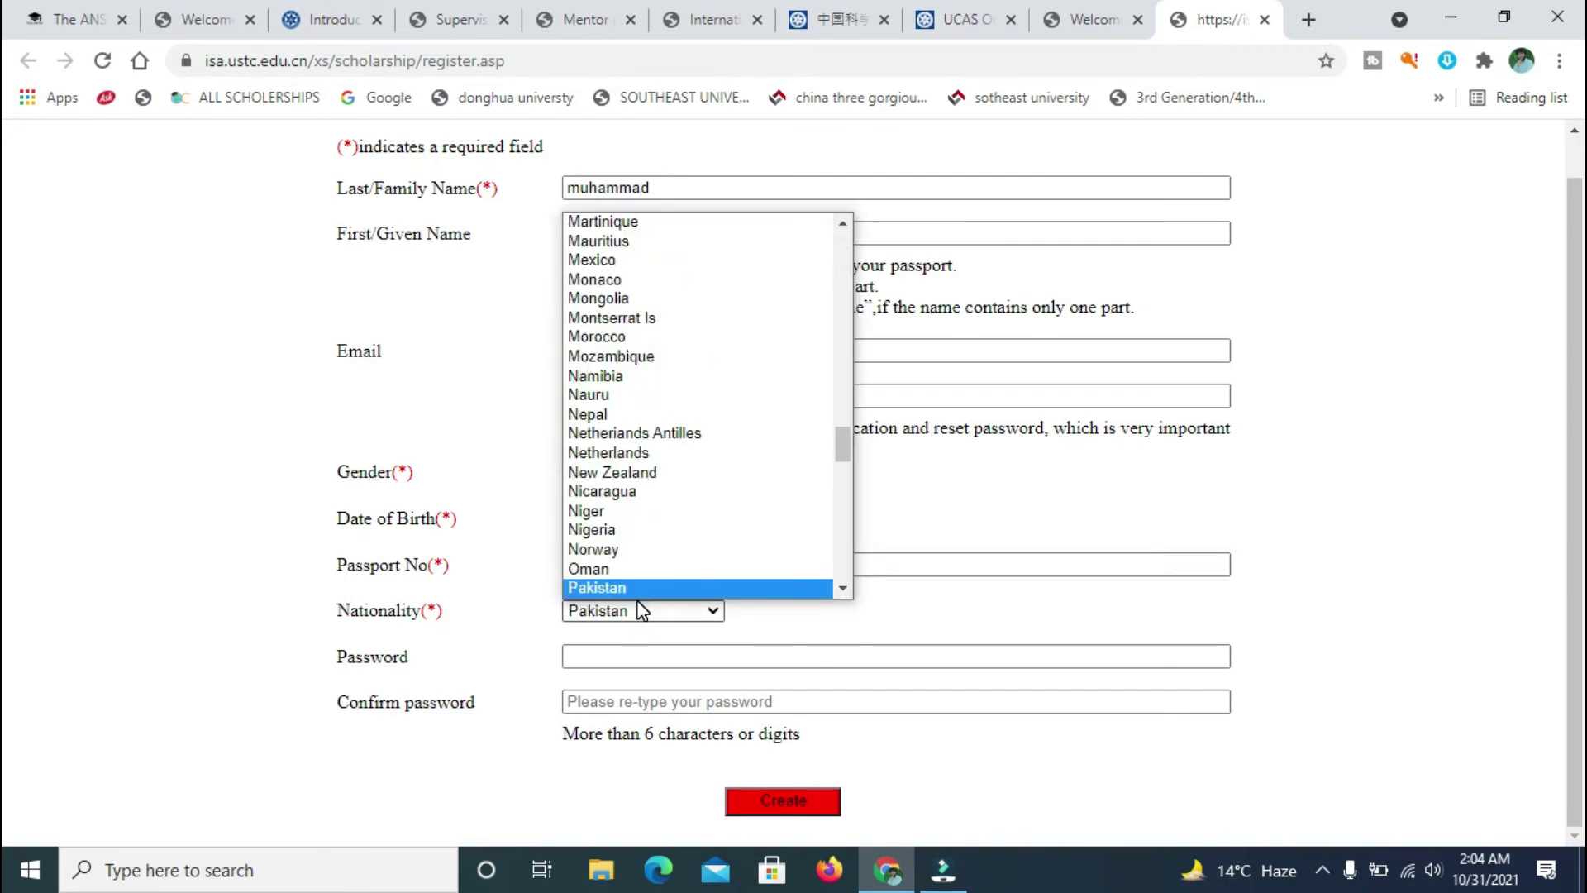
left_click(639, 608)
left_click(649, 657)
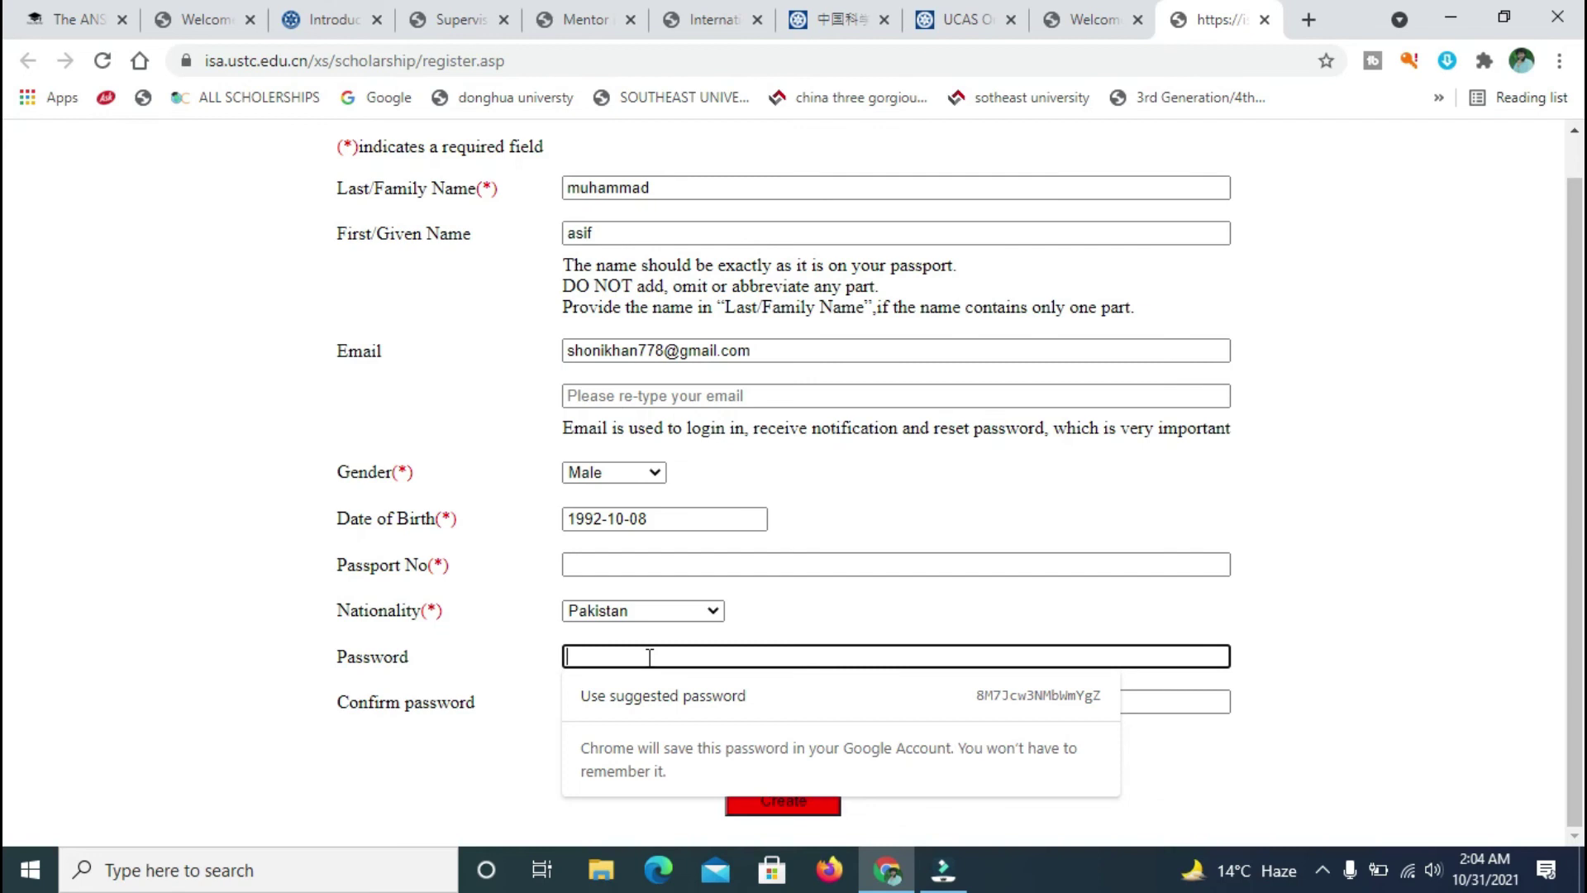
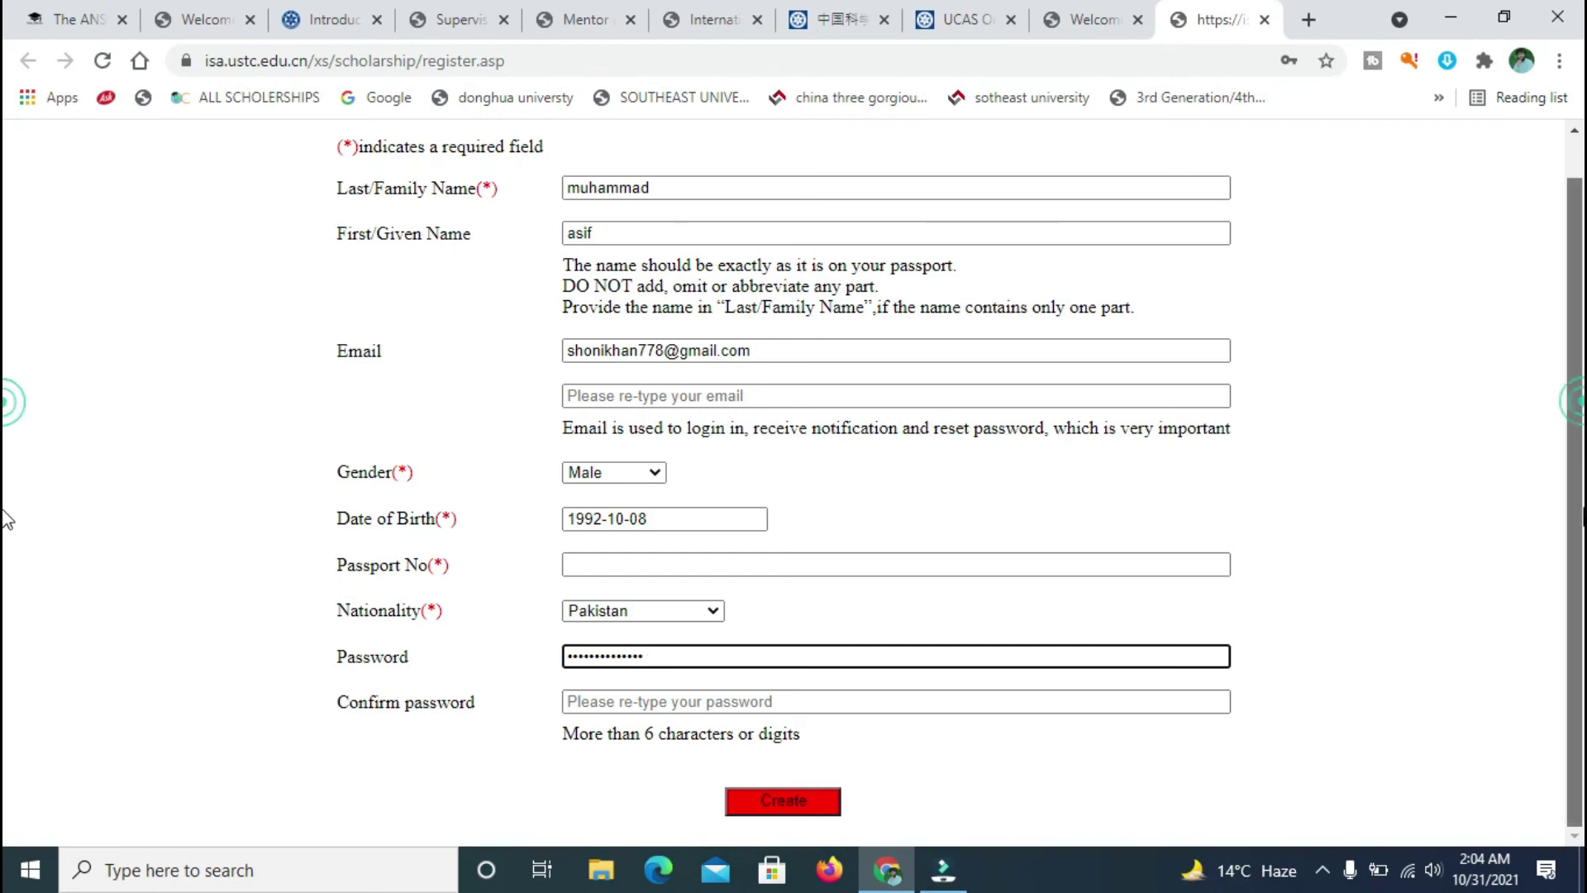
- Enter the account password and its confirmation
left_click(685, 709)
type("••••••••")
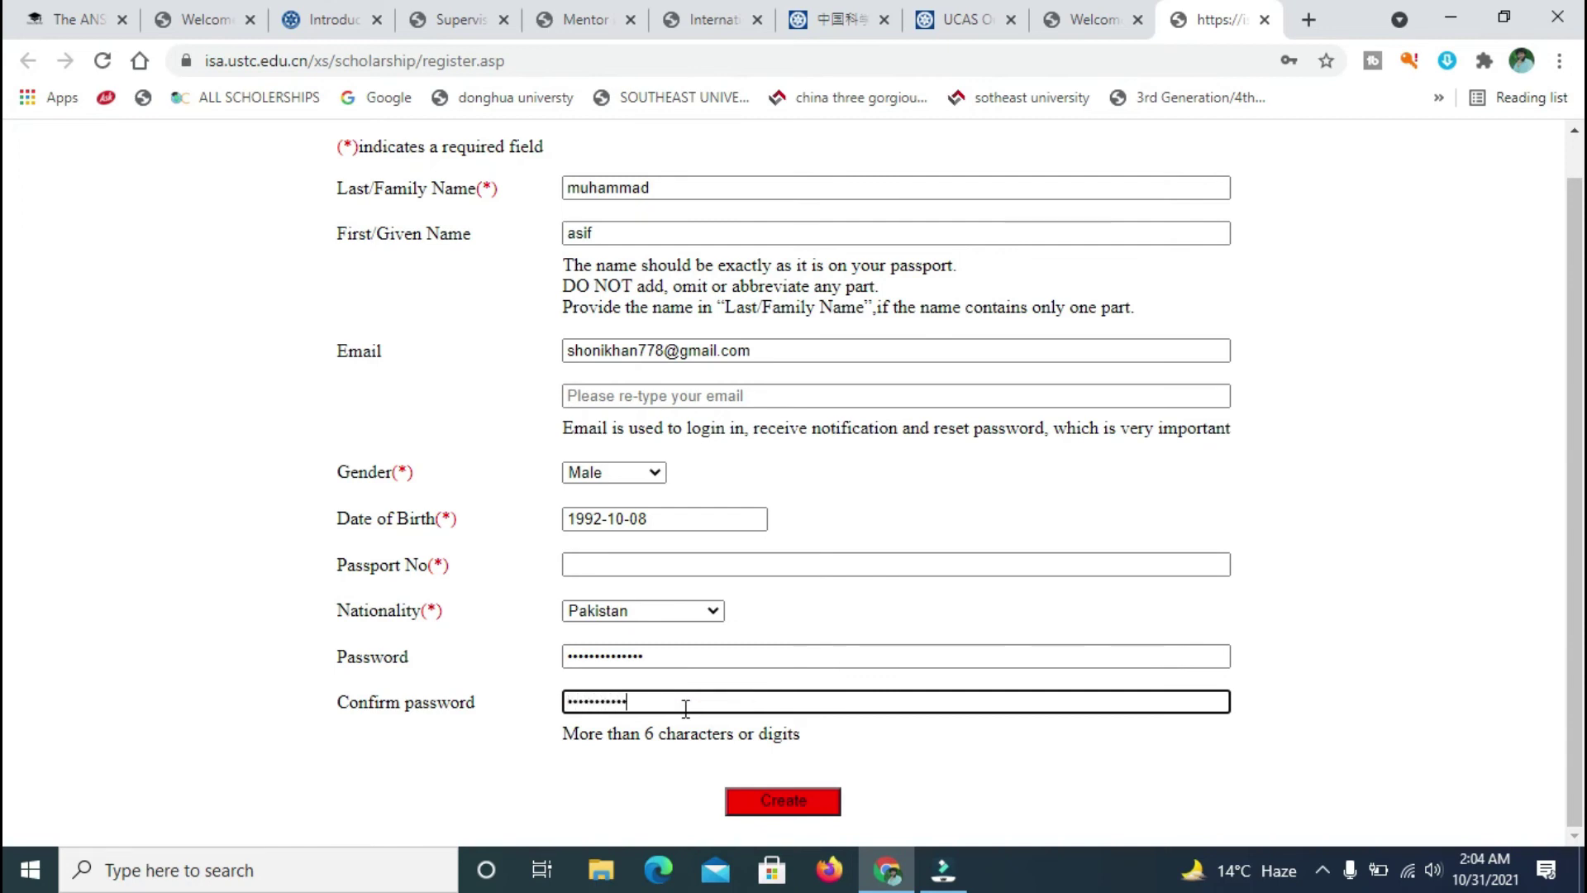
type("•••")
- Enter the applicant's passport number
left_click(825, 565)
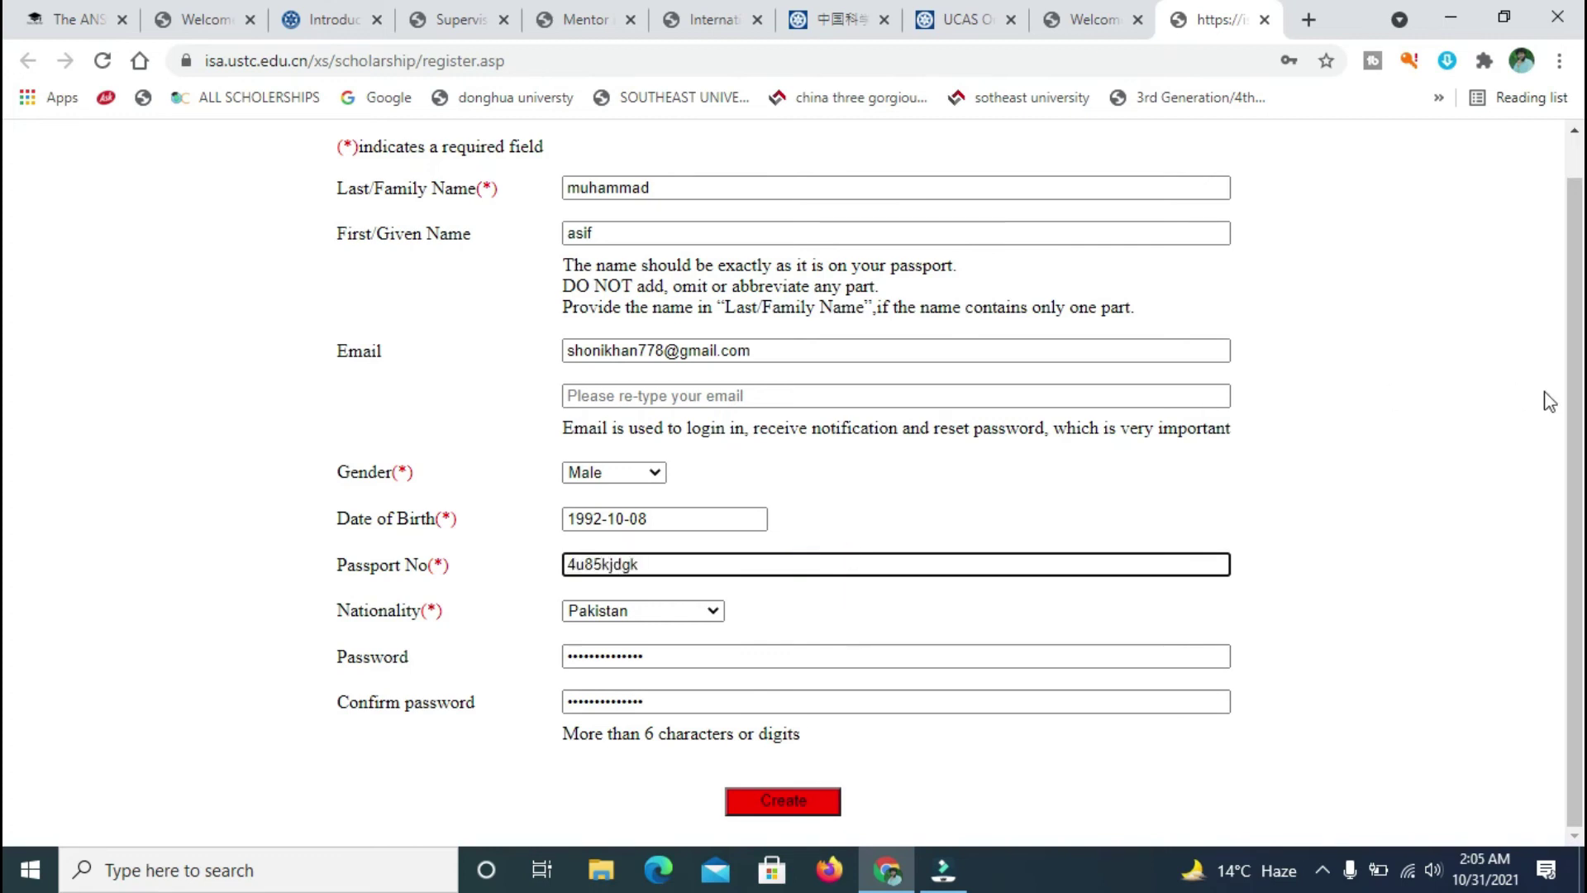
scroll(7, 240, "up", 1)
scroll(1477, 582, "down", 1)
scroll(7, 380, "up", 1)
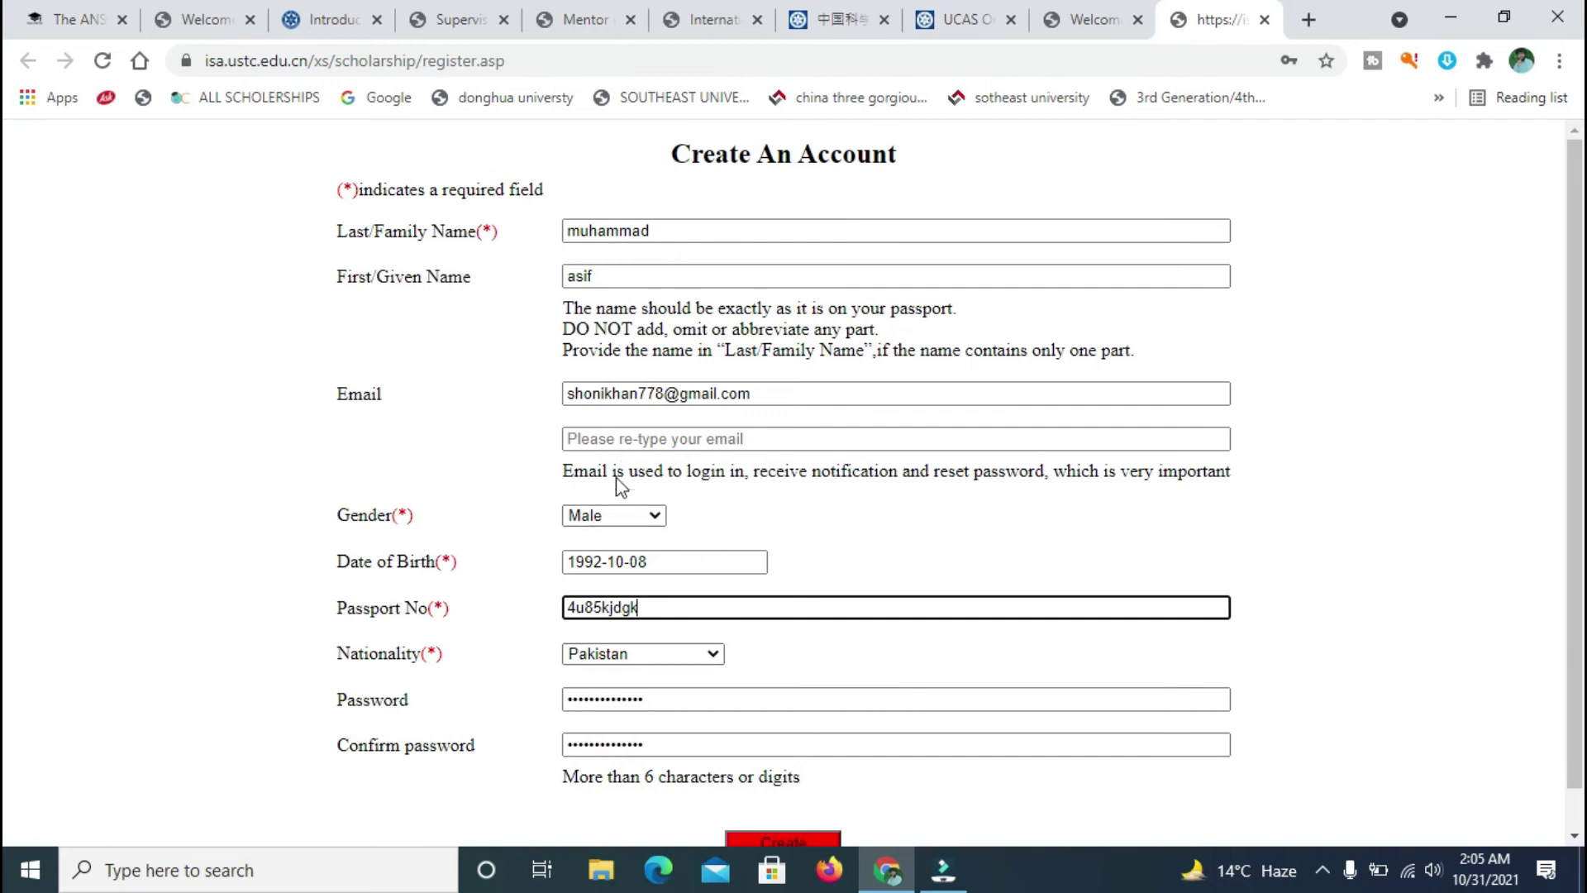
- Copy the e-mail address into the re-type email field
left_click(656, 444)
left_click_drag(754, 394, 560, 400)
key("ctrl+c")
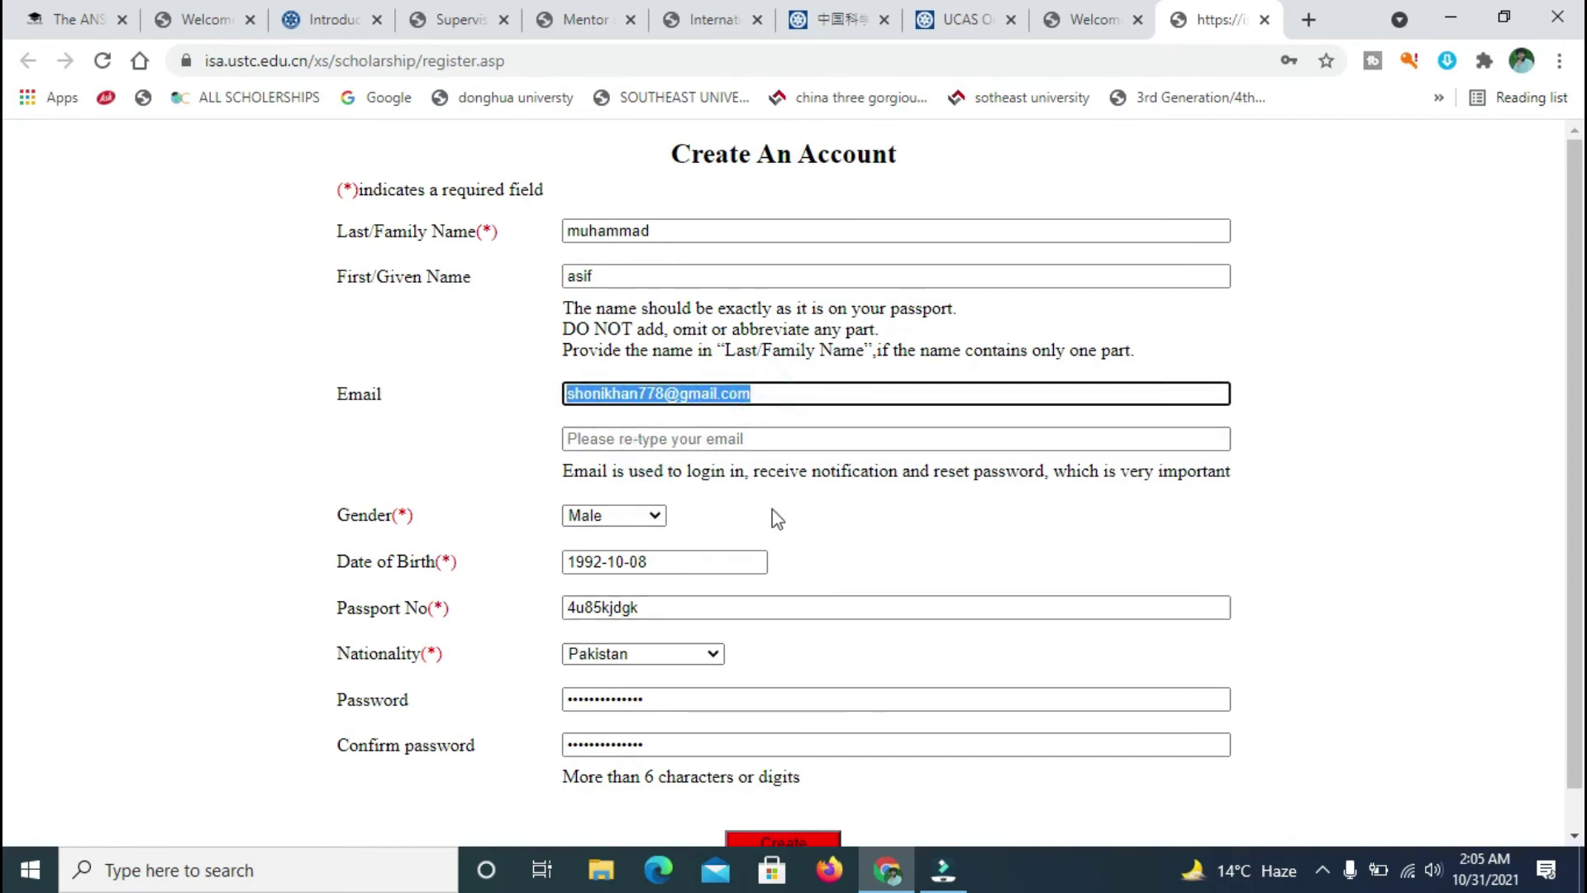
left_click(717, 444)
key("ctrl+v")
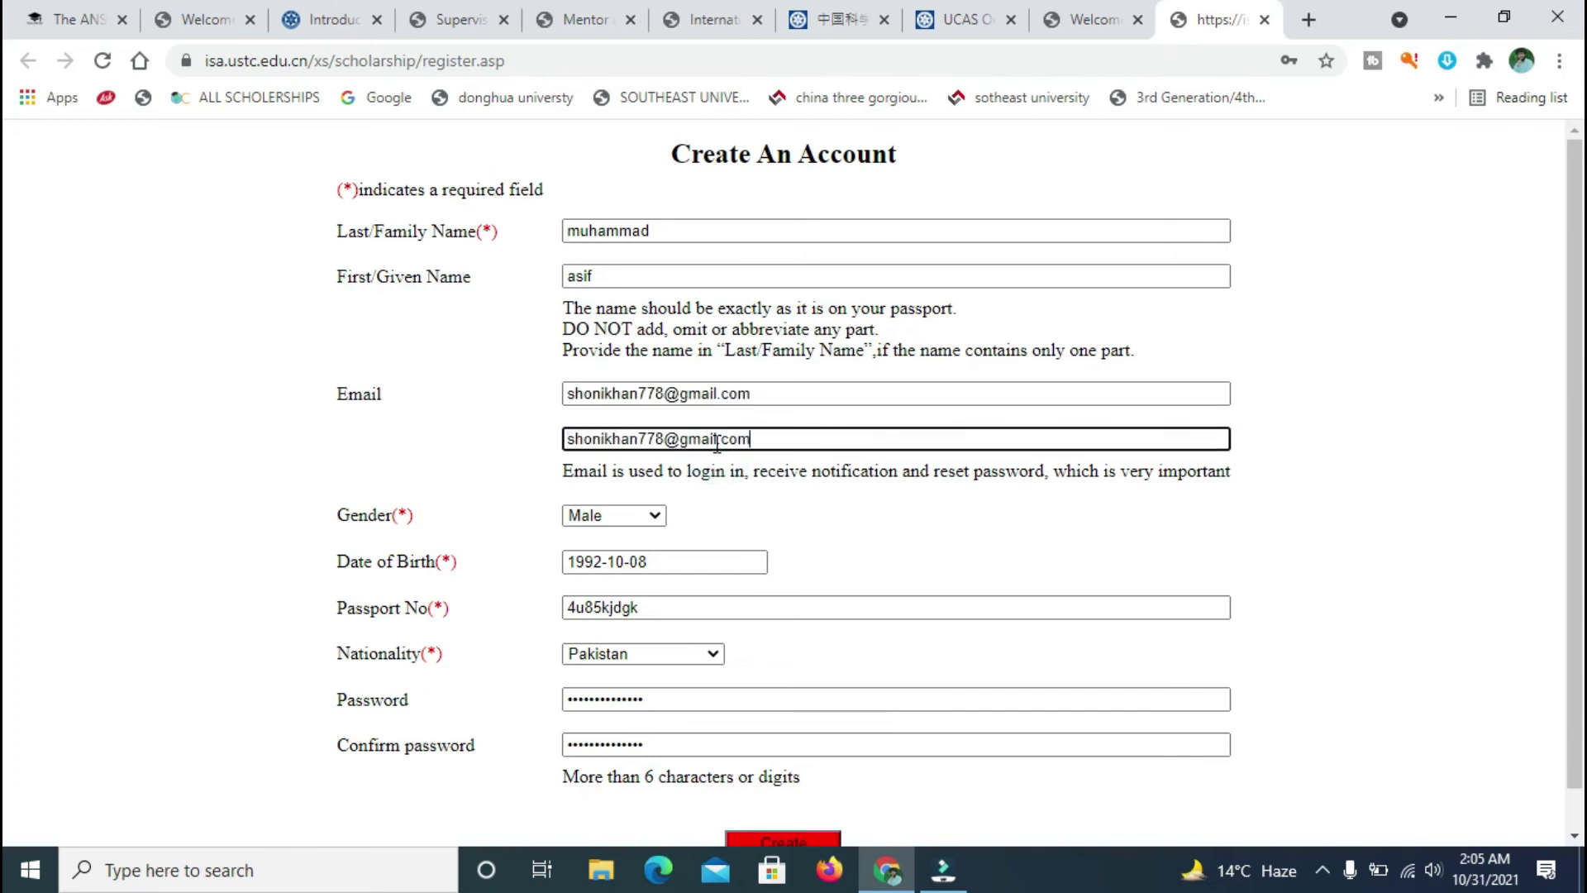
- Replace the password and its confirmation with a new, longer password
left_click(654, 605)
left_click(659, 701)
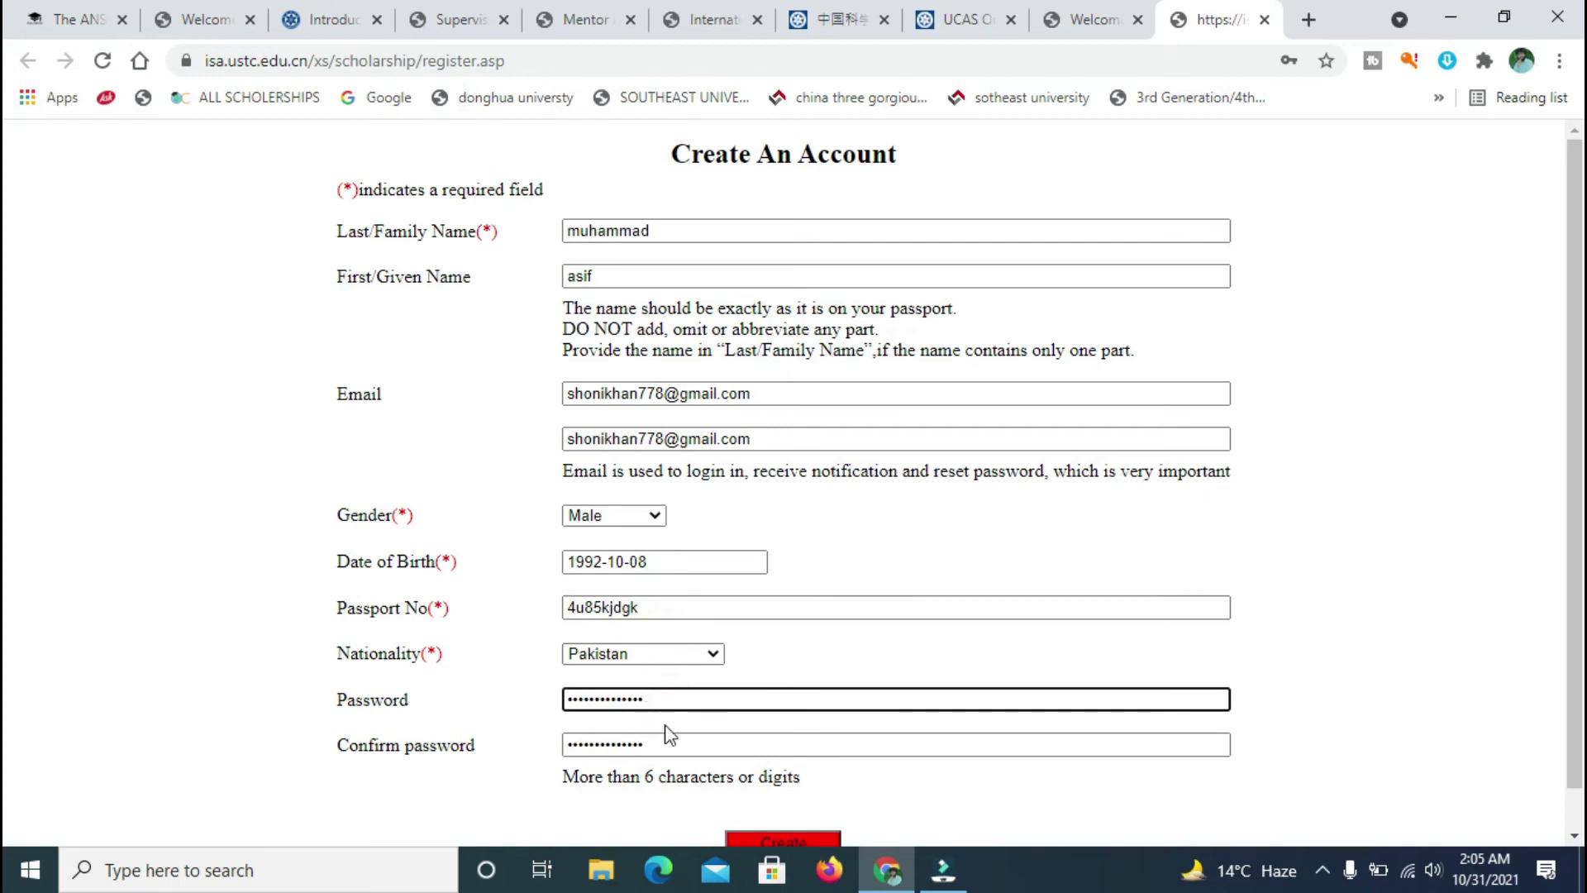
left_click_drag(666, 694, 542, 717)
type("••••••••••••••")
left_click_drag(658, 741, 532, 753)
key("BackSpace")
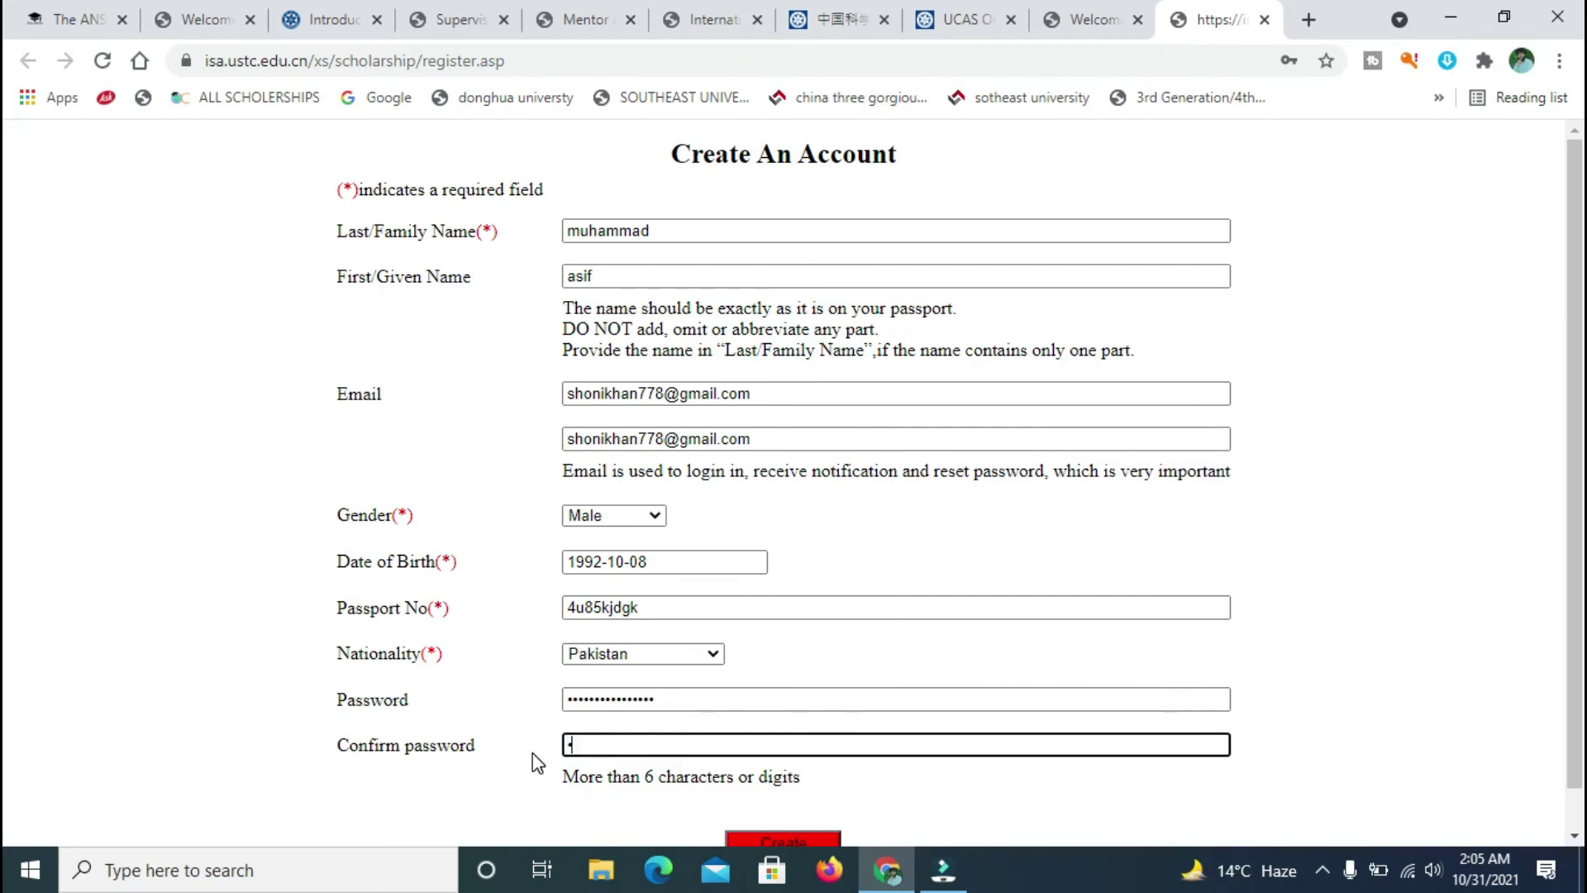
type("••••••••••••••••")
scroll(8, 450, "down", 1)
- Submit the form, dismiss the password-length warning, and retype both password fields
left_click(792, 802)
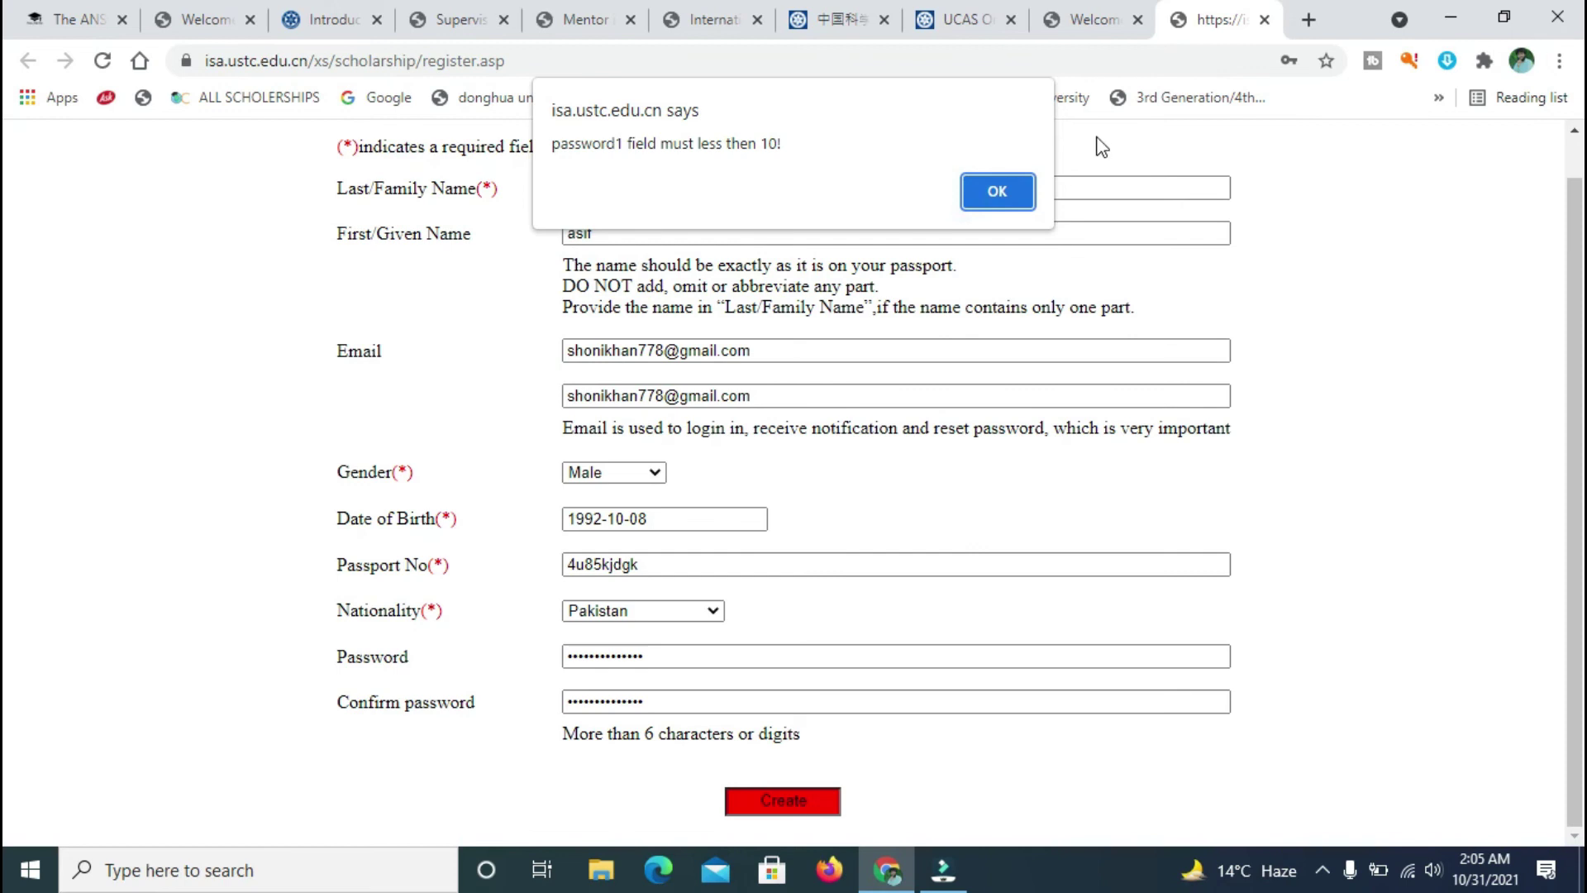
left_click(996, 186)
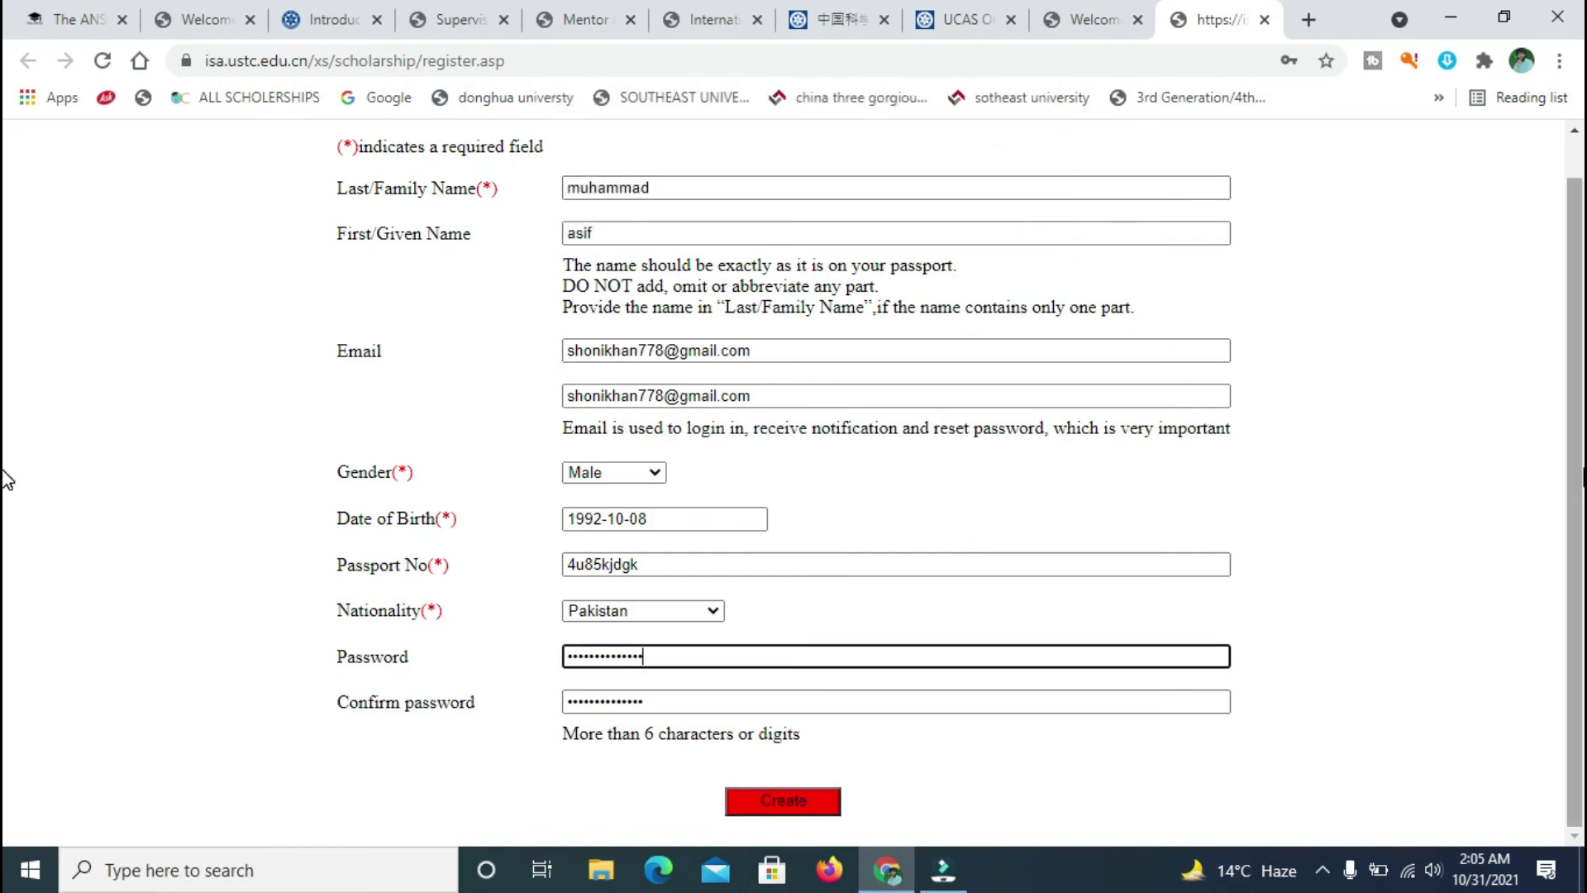
scroll(7, 480, "up", 1)
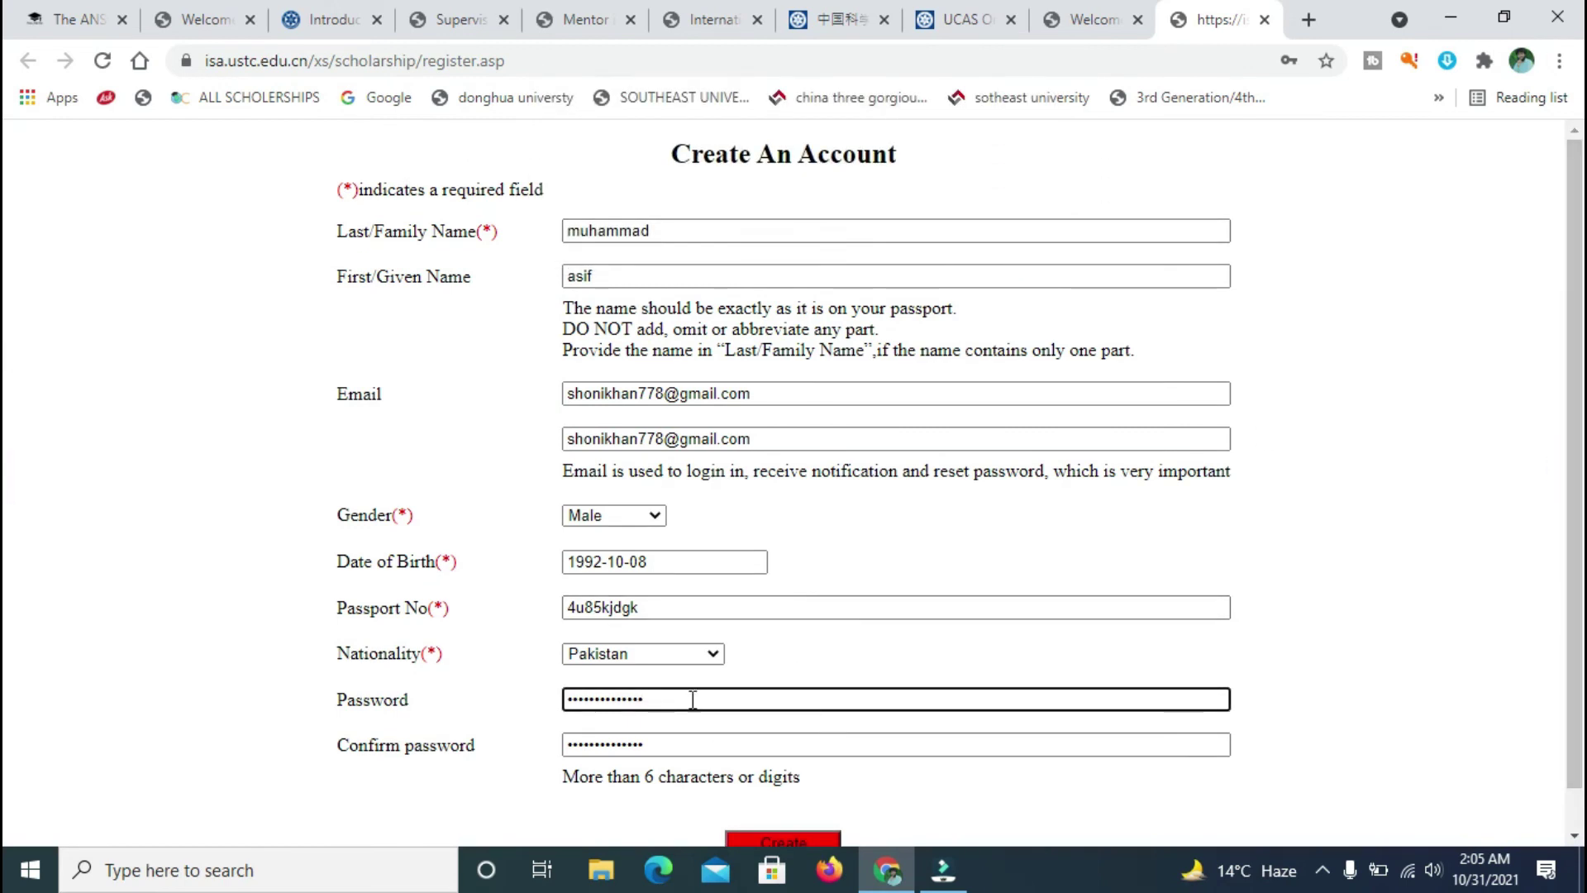
key("BackSpace")
key("BackSpace")
key("BackSpace")
key("BackSpace")
key("BackSpace")
key("BackSpace")
key("BackSpace")
key("BackSpace")
key("BackSpace")
key("BackSpace")
key("BackSpace")
key("BackSpace")
key("BackSpace")
key("BackSpace")
double_click(664, 745)
type("•••••••••••••••")
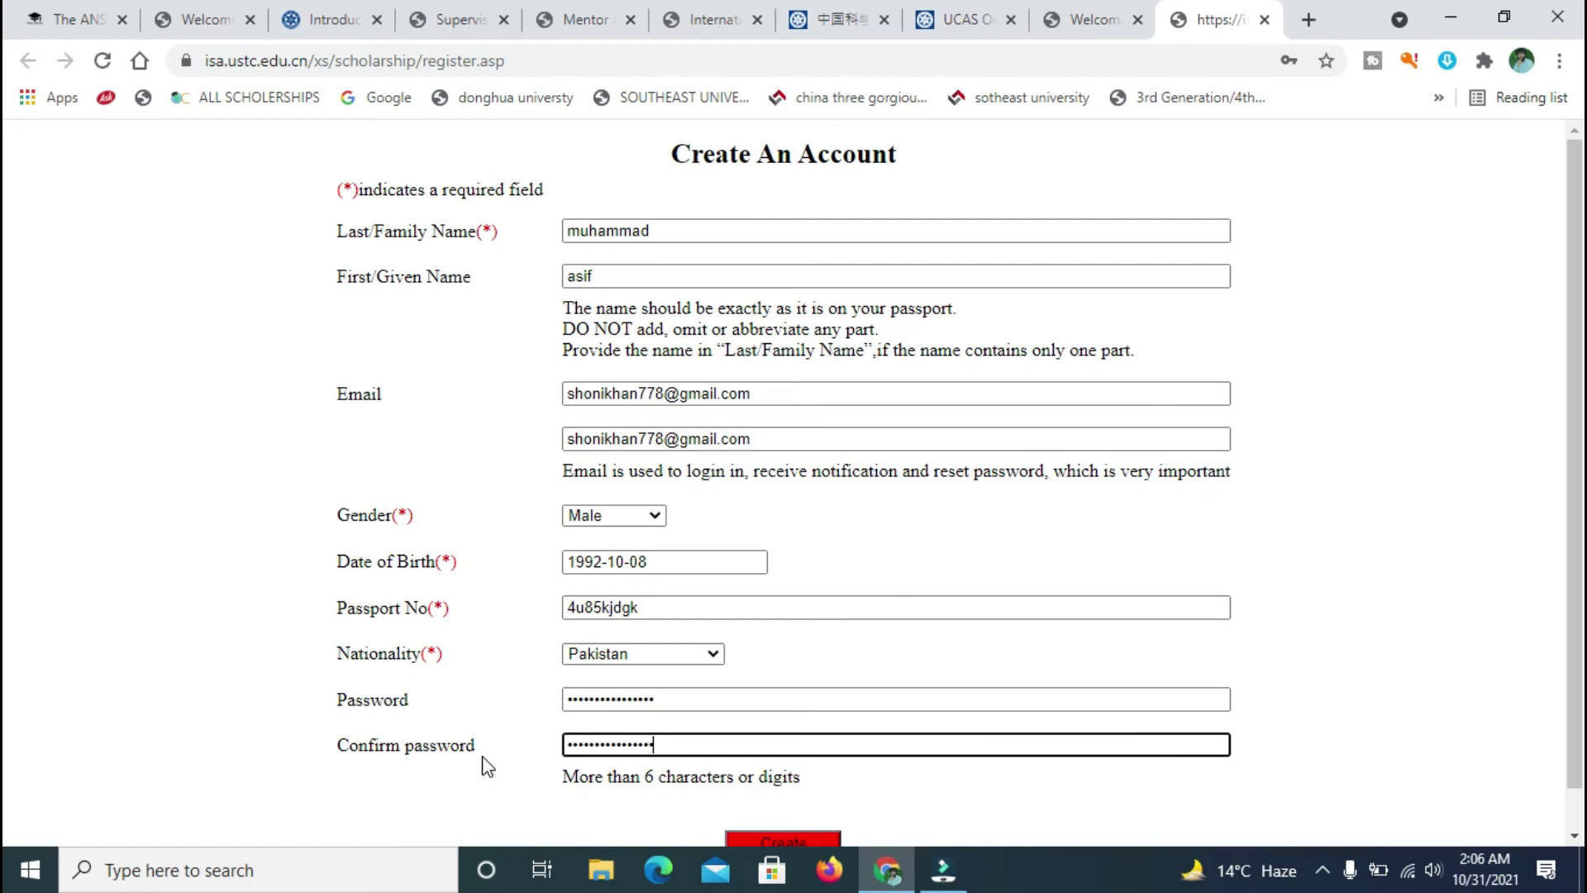
- After a second warning, enter a 7-character password in both fields and create the account
left_click(747, 835)
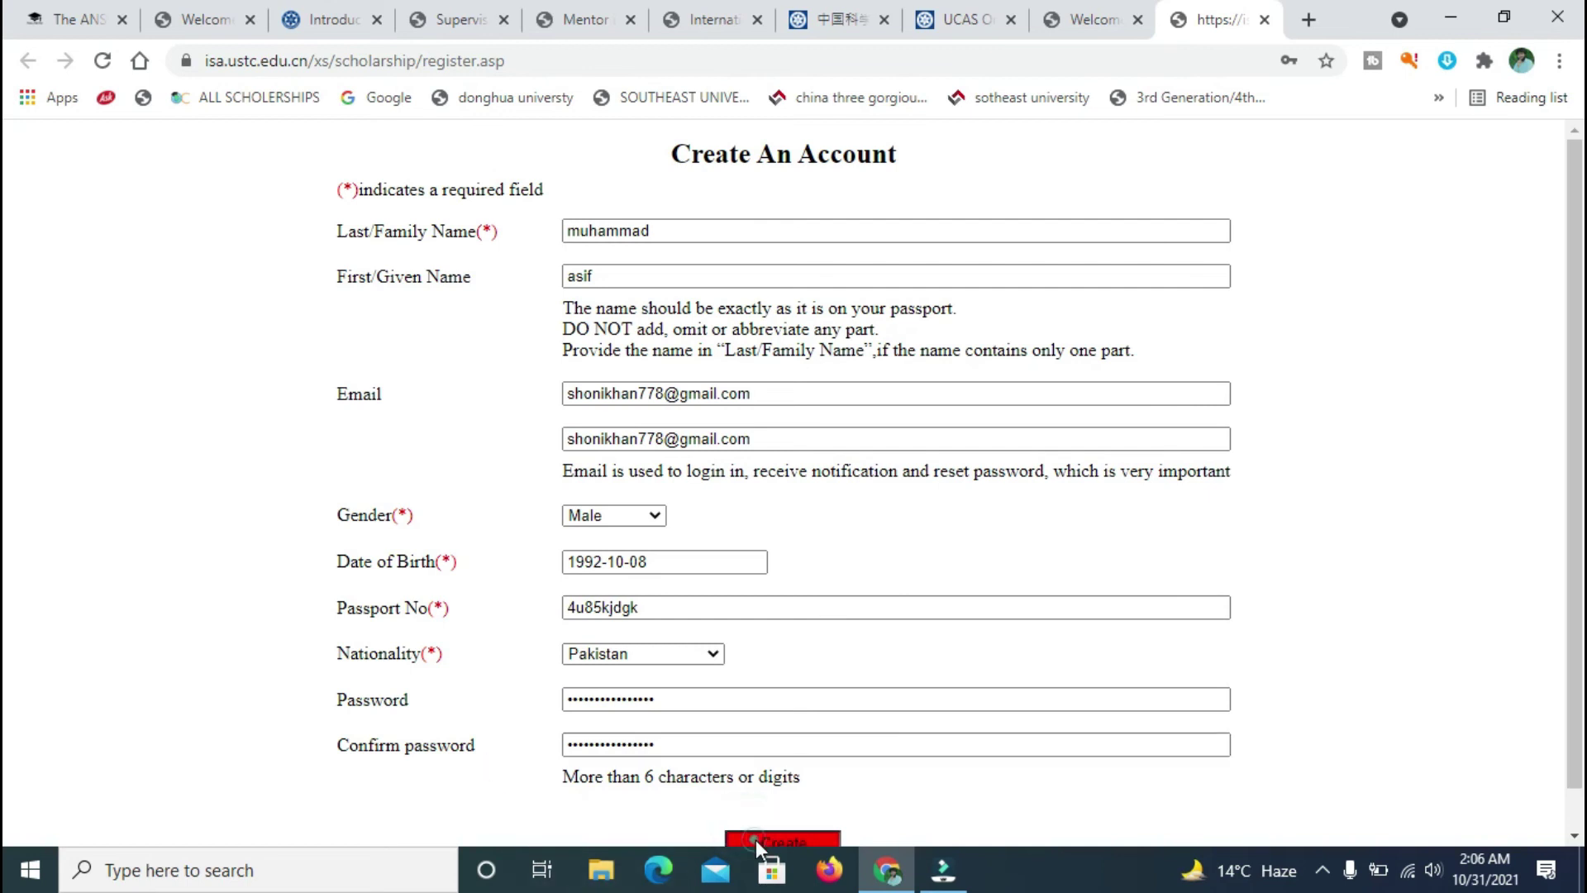
left_click(996, 186)
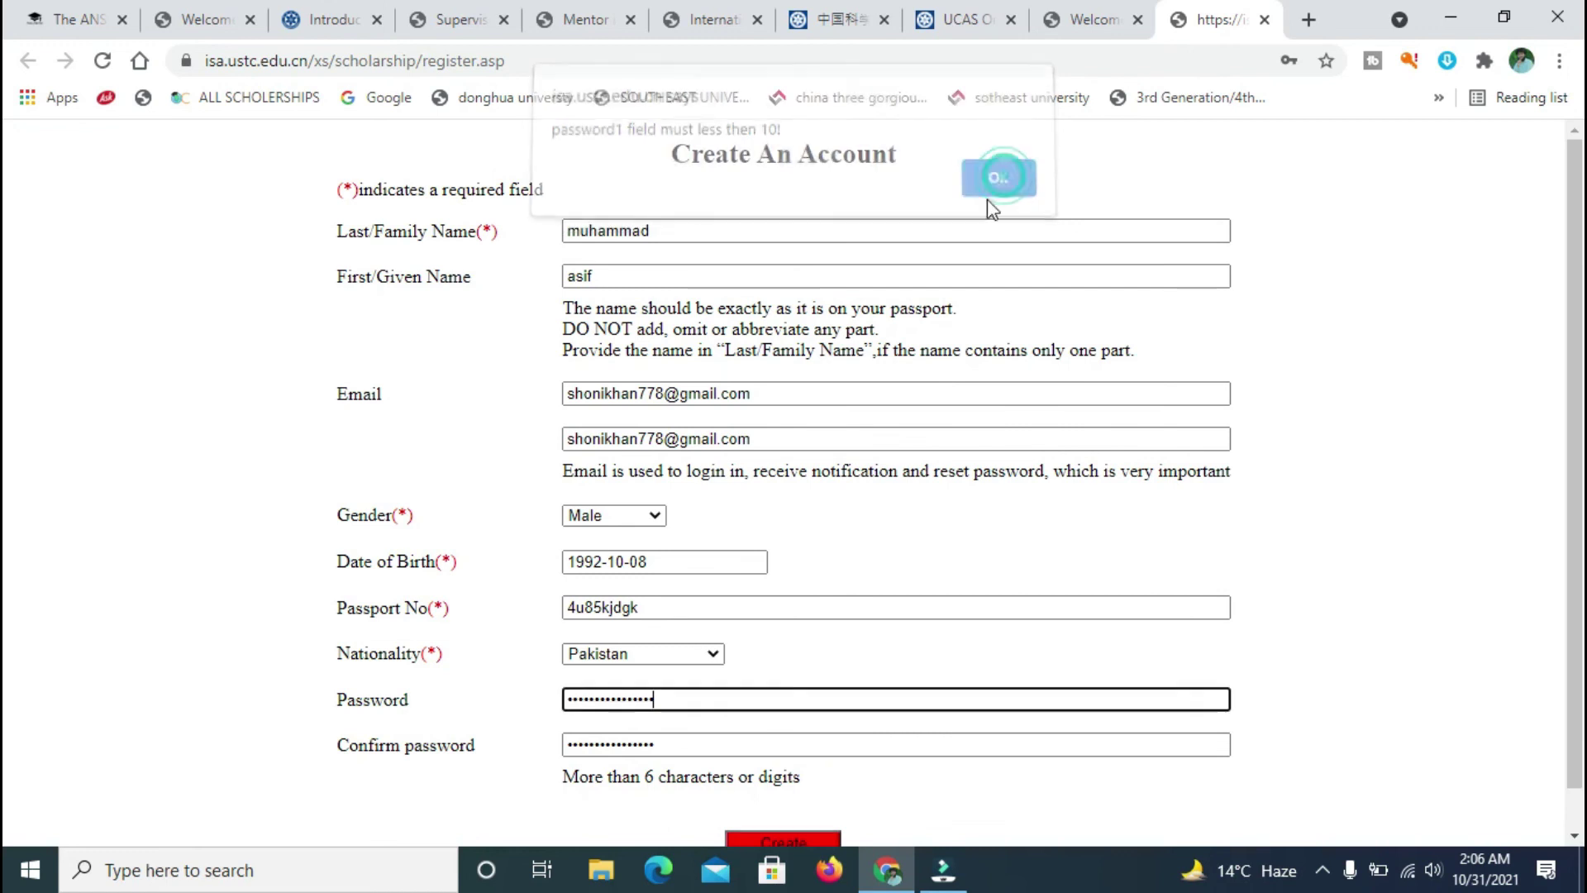
key("ctrl+a")
key("BackSpace")
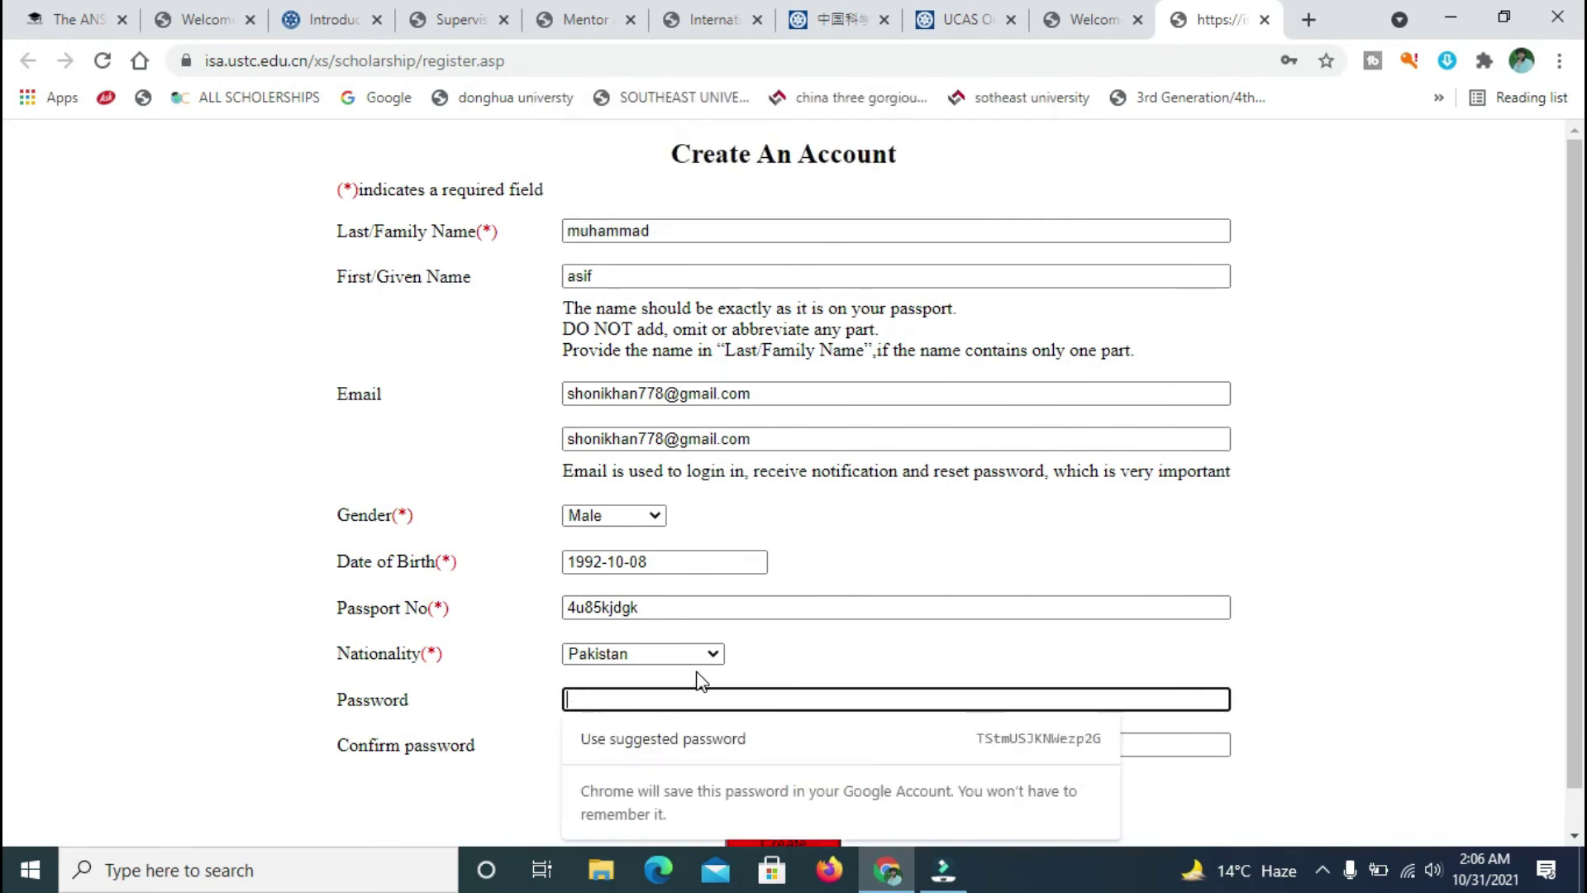
type("•••••••")
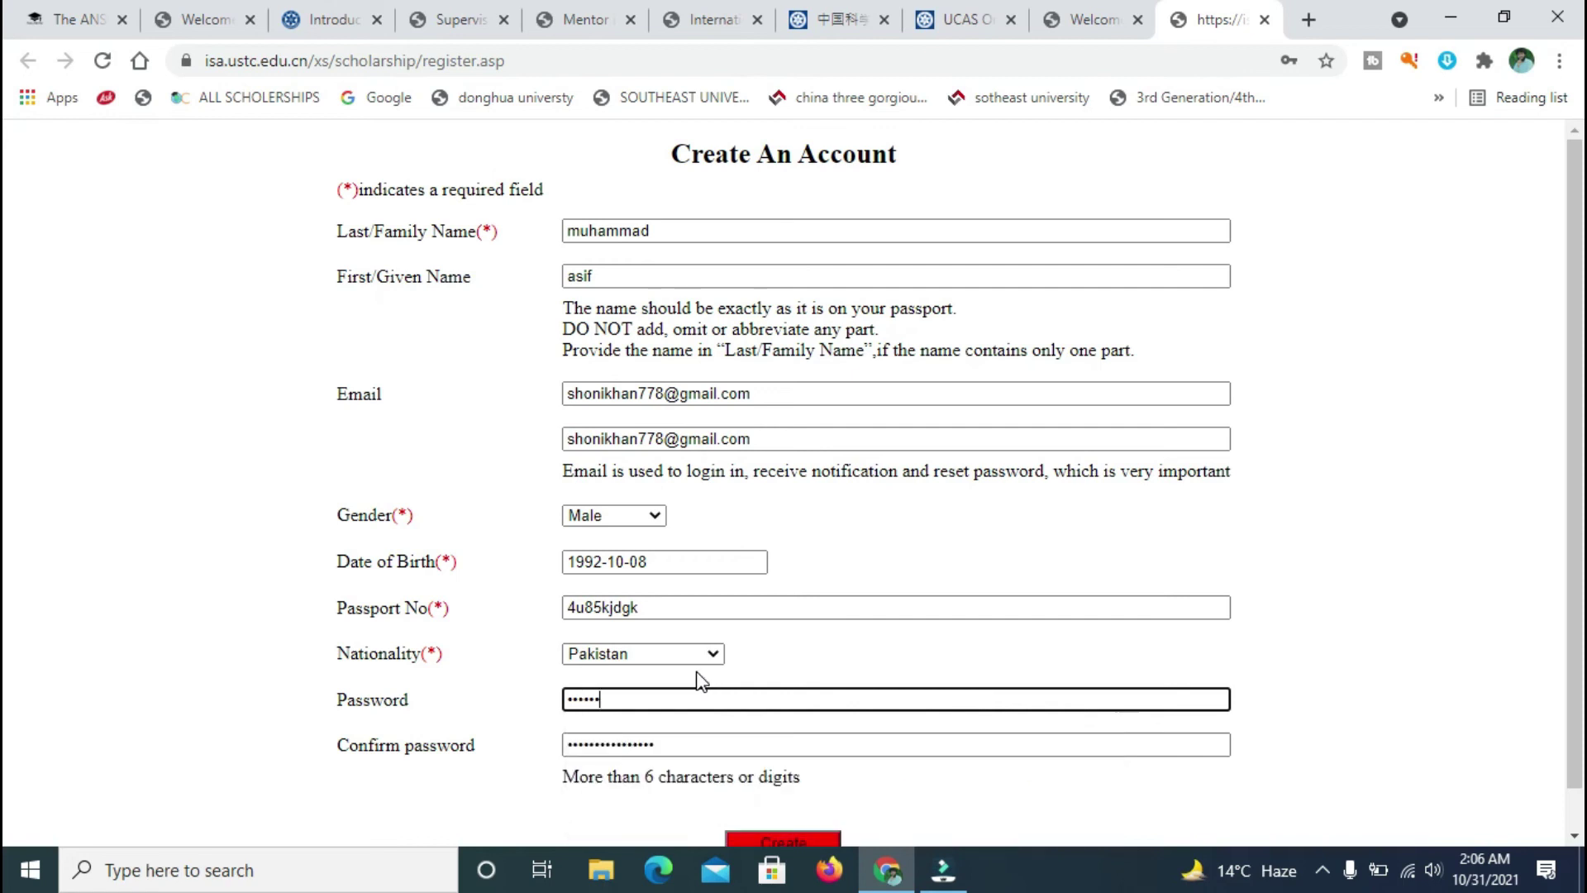
left_click(690, 733)
left_click(690, 733)
key("BackSpace")
key("BackSpace")
key("BackSpace")
key("BackSpace")
key("BackSpace")
key("BackSpace")
key("BackSpace")
key("BackSpace")
key("BackSpace")
key("BackSpace")
key("BackSpace")
key("BackSpace")
key("BackSpace")
key("BackSpace")
key("BackSpace")
key("BackSpace")
type("••")
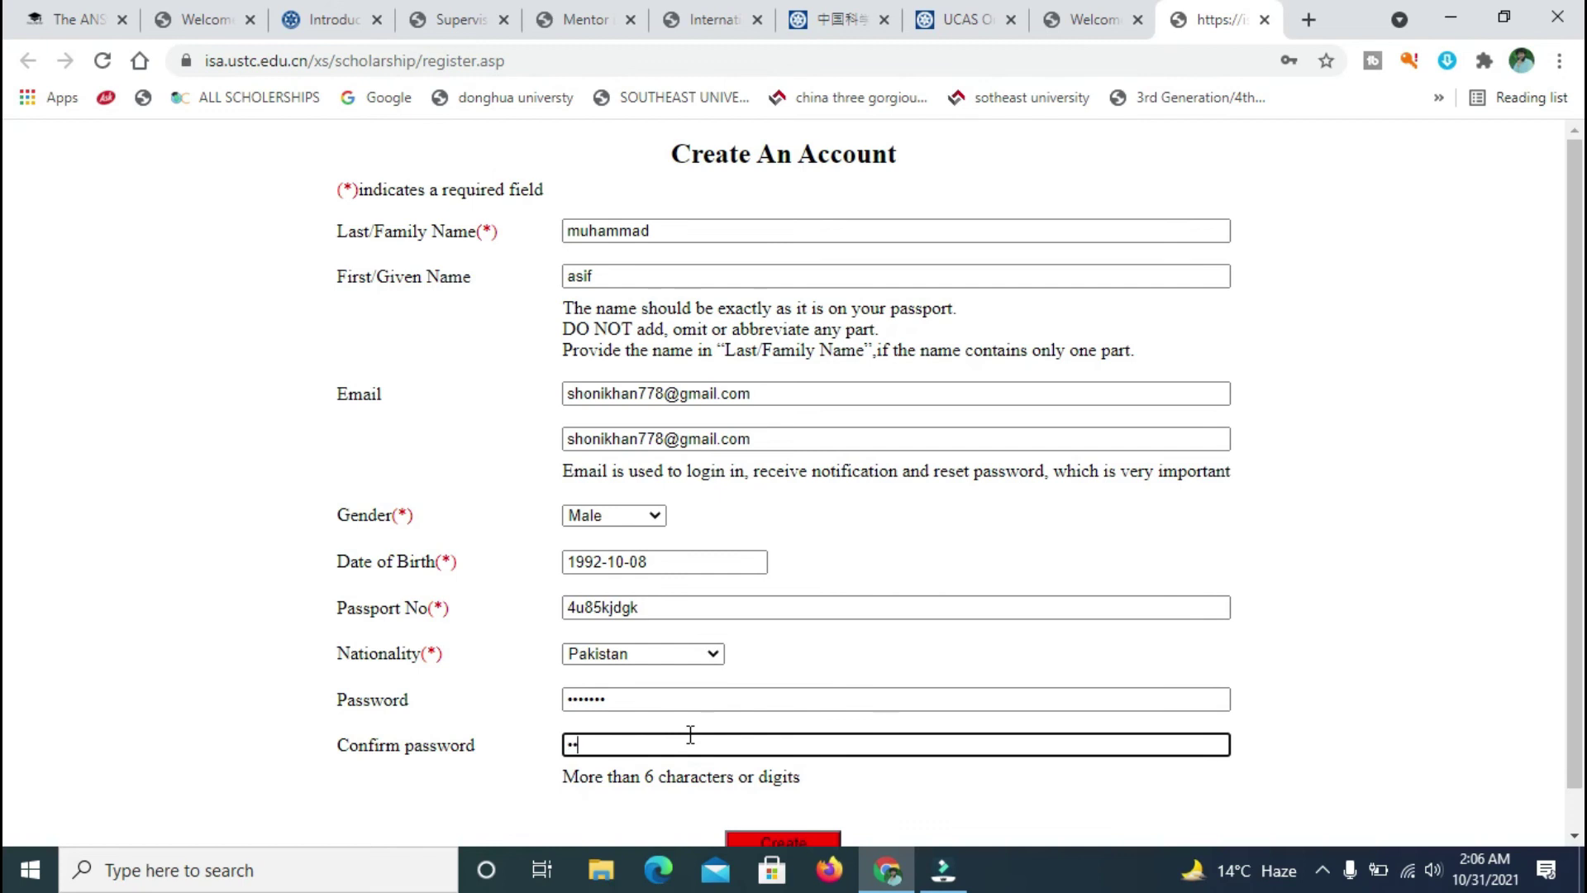
type("•••••")
left_click(756, 843)
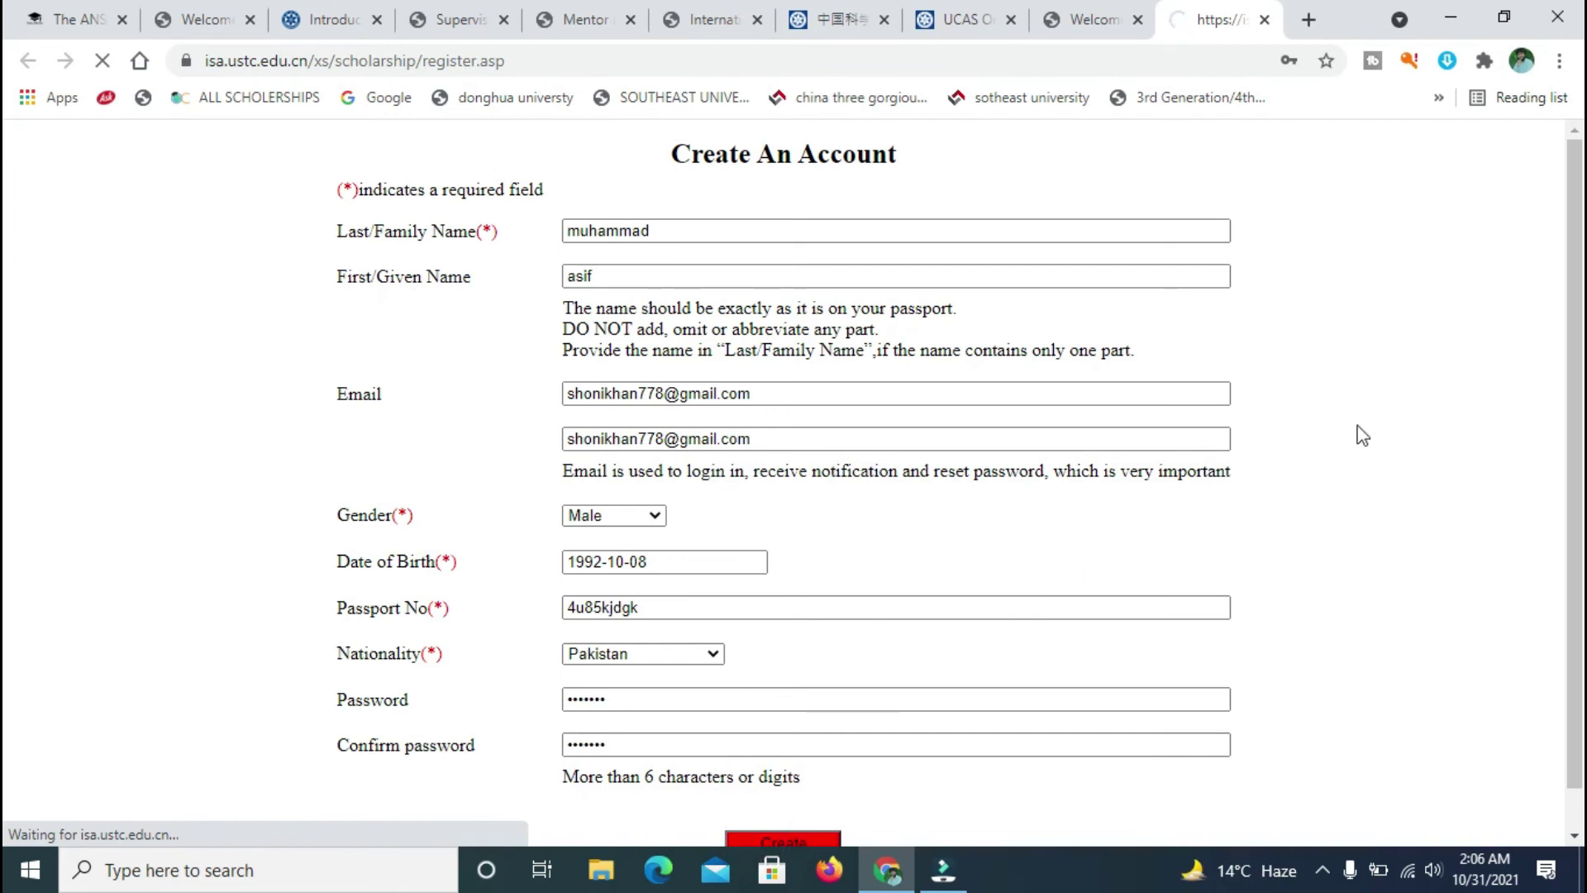
left_click(1002, 194)
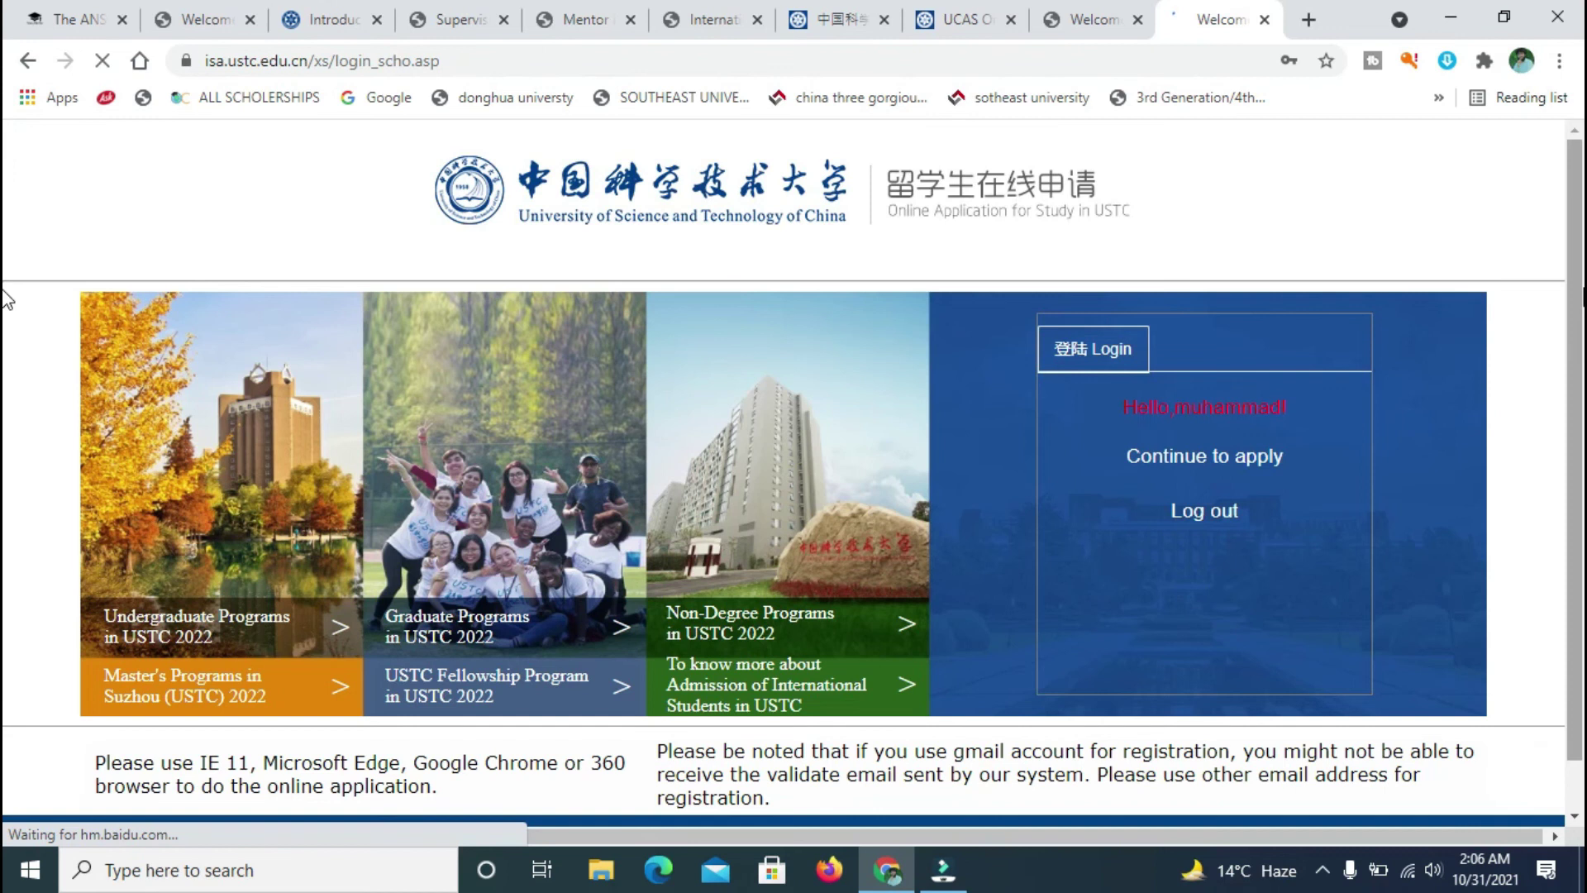
- Choose Never on Chrome's save-password prompt, continue to apply, and return to the login tab
scroll(6, 380, "down", 1)
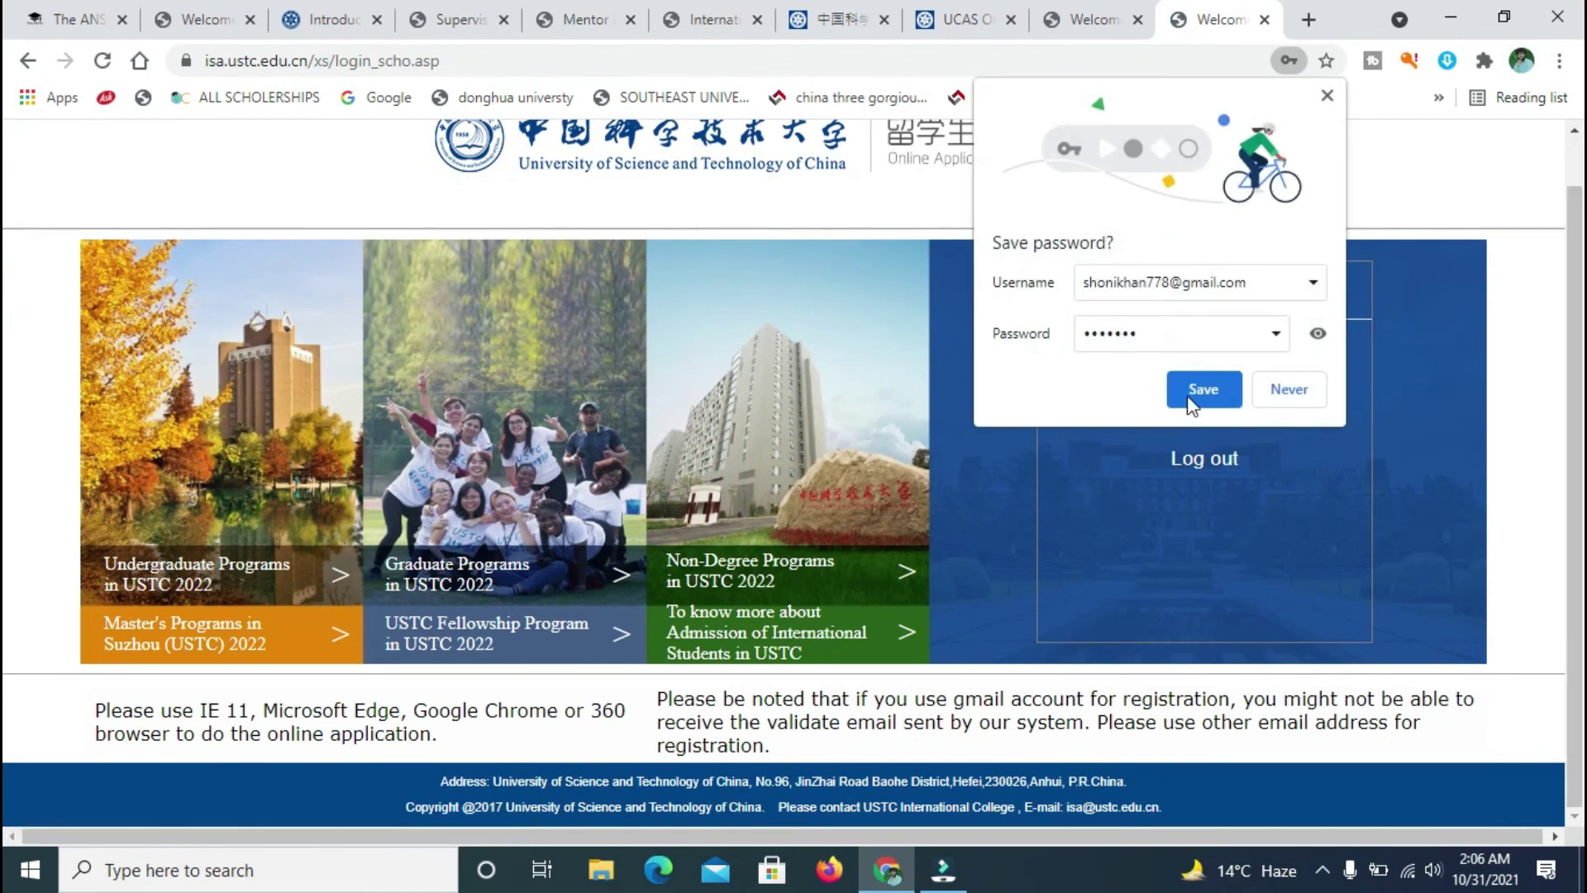
left_click(1271, 395)
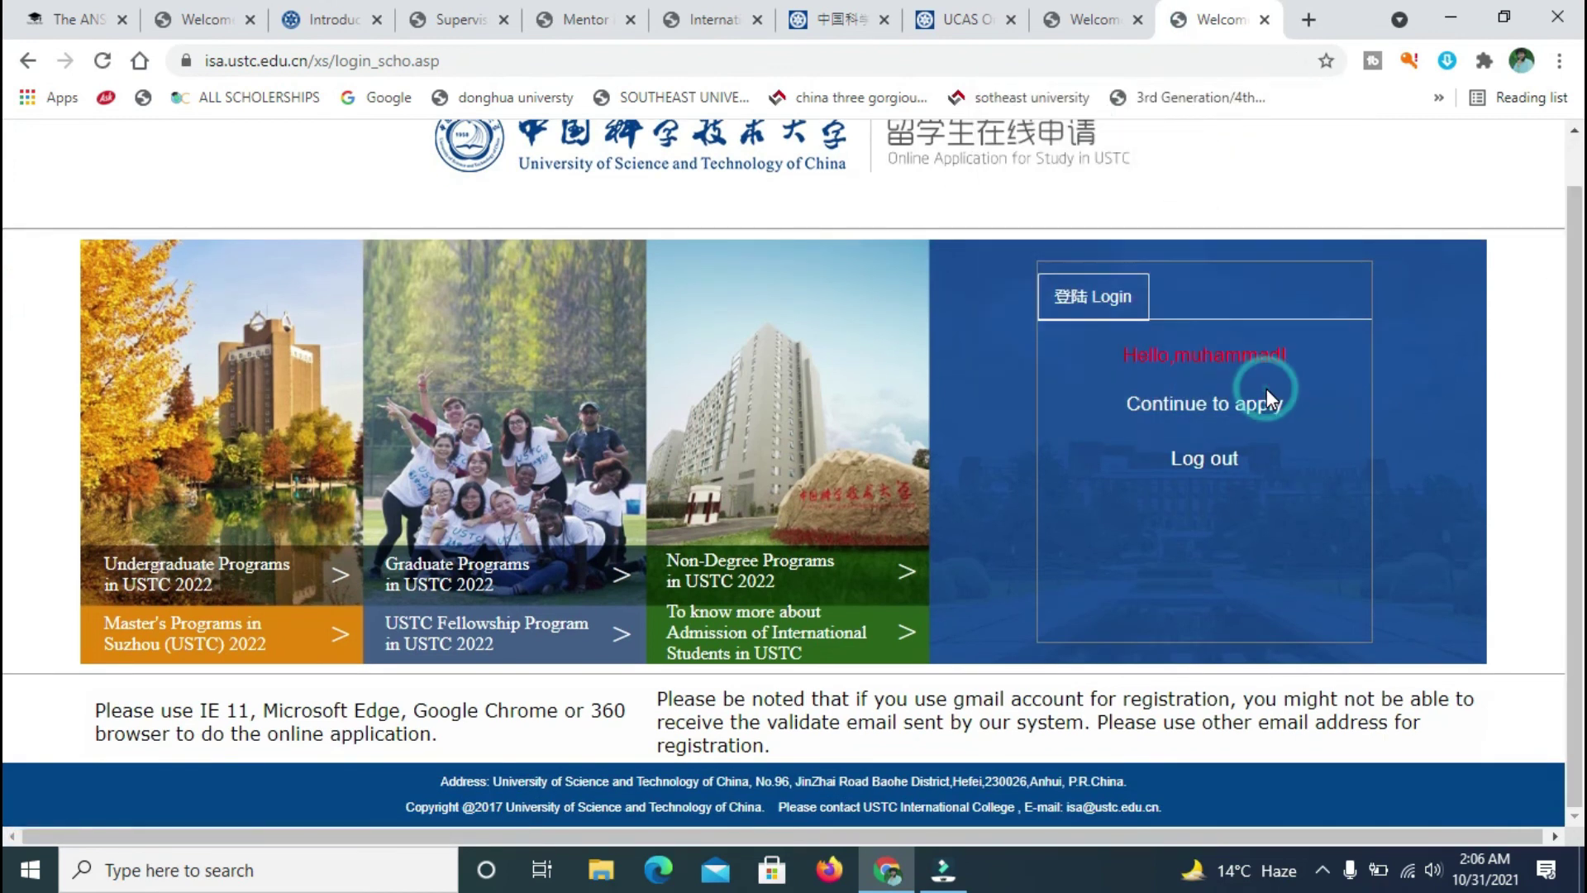
left_click(1139, 409)
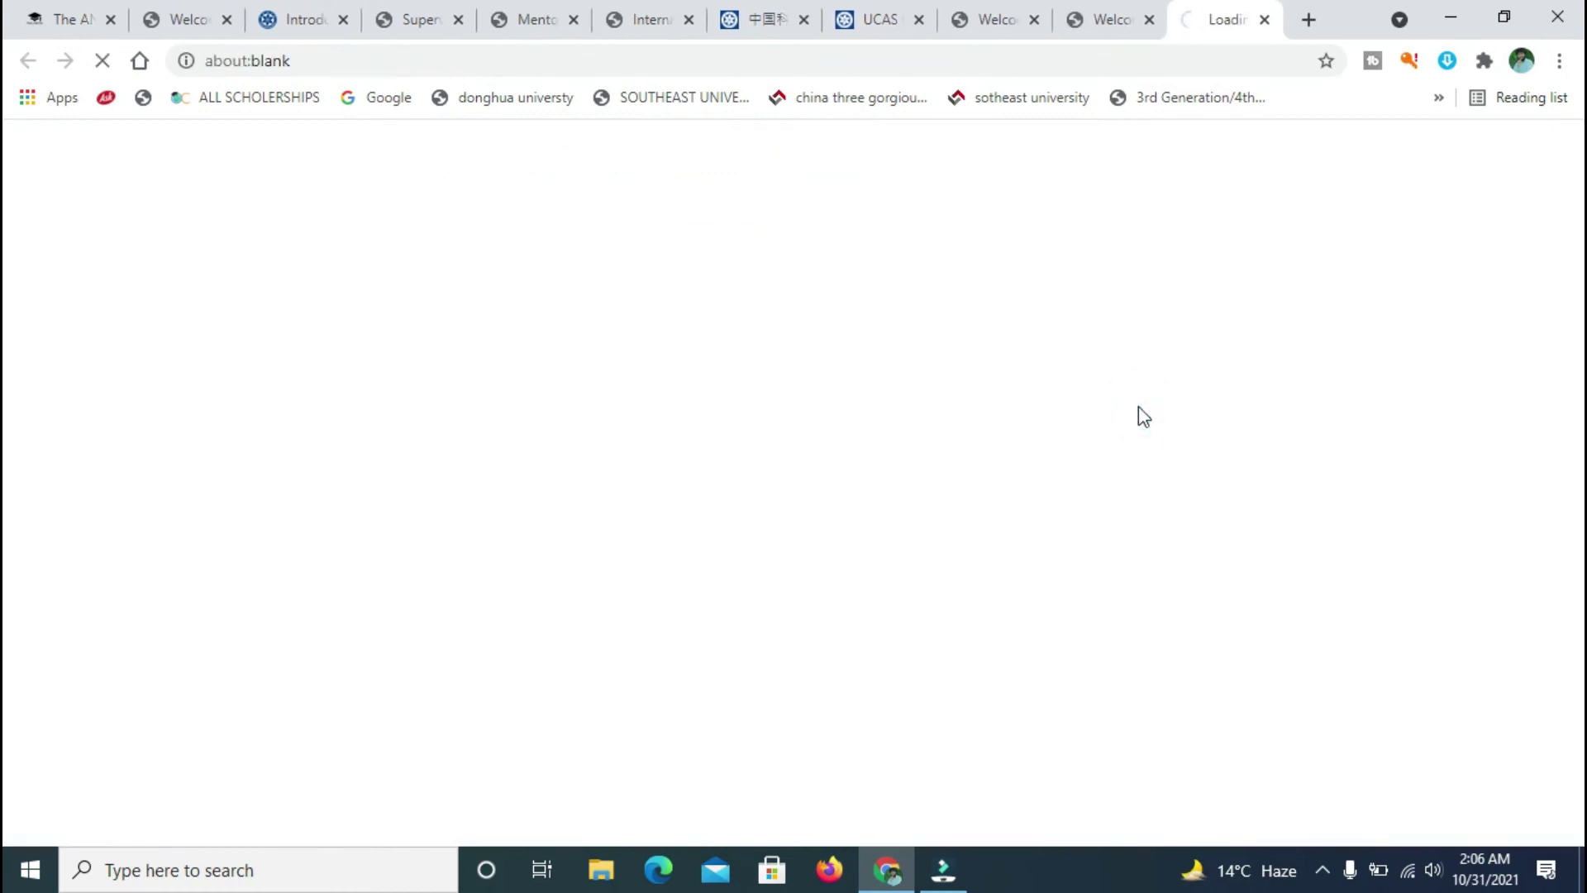
left_click(1107, 18)
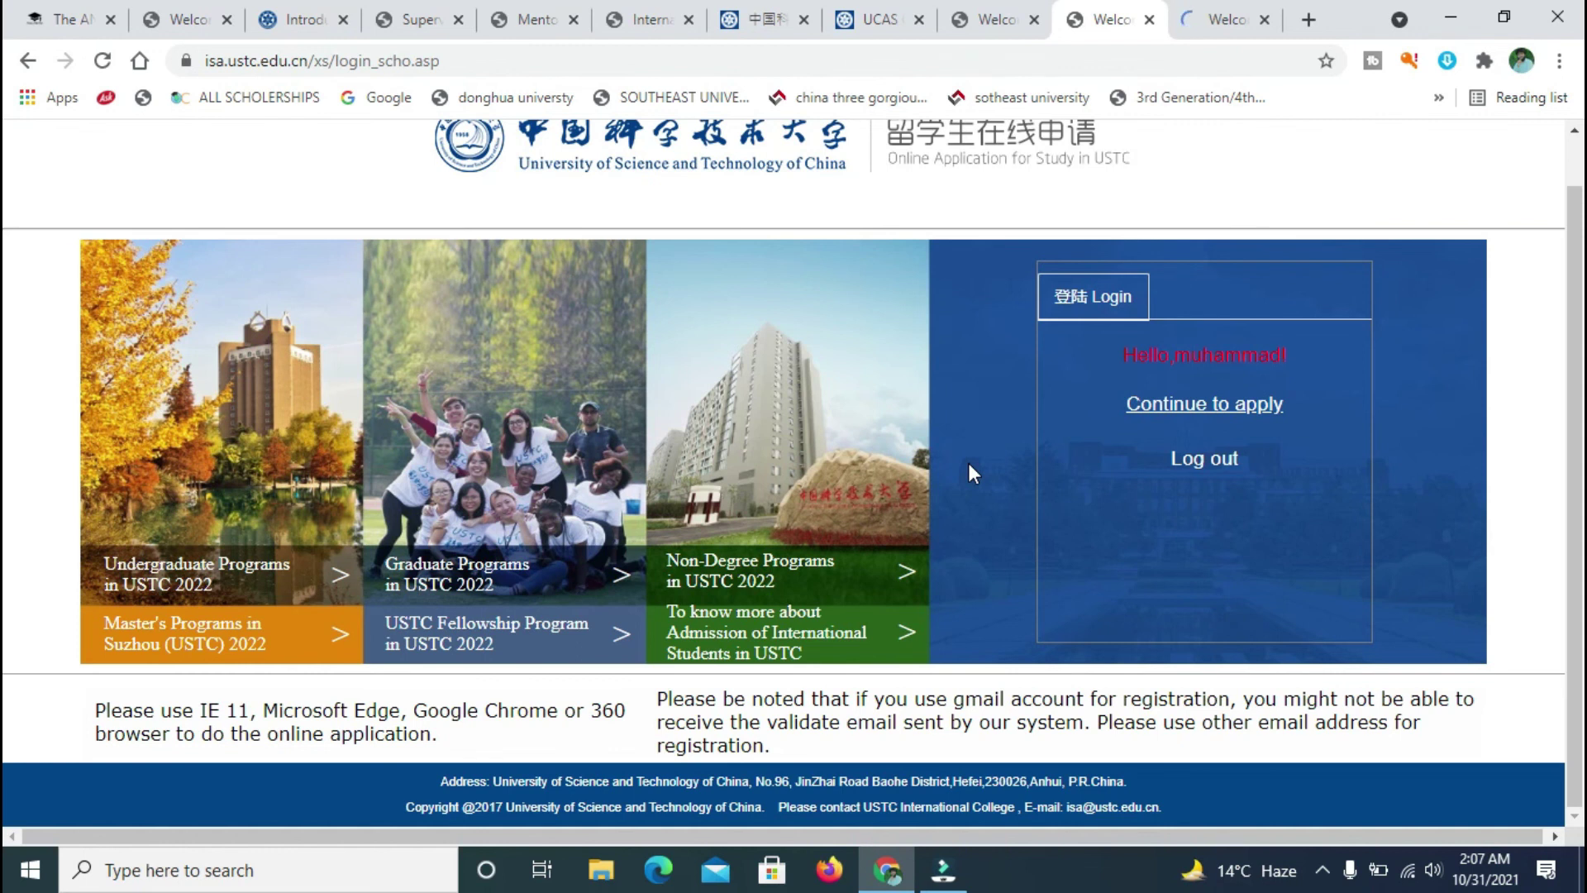
- Continue to the applicant portal and open the Online Application section from the sidebar
left_click(1173, 405)
left_click(1192, 10)
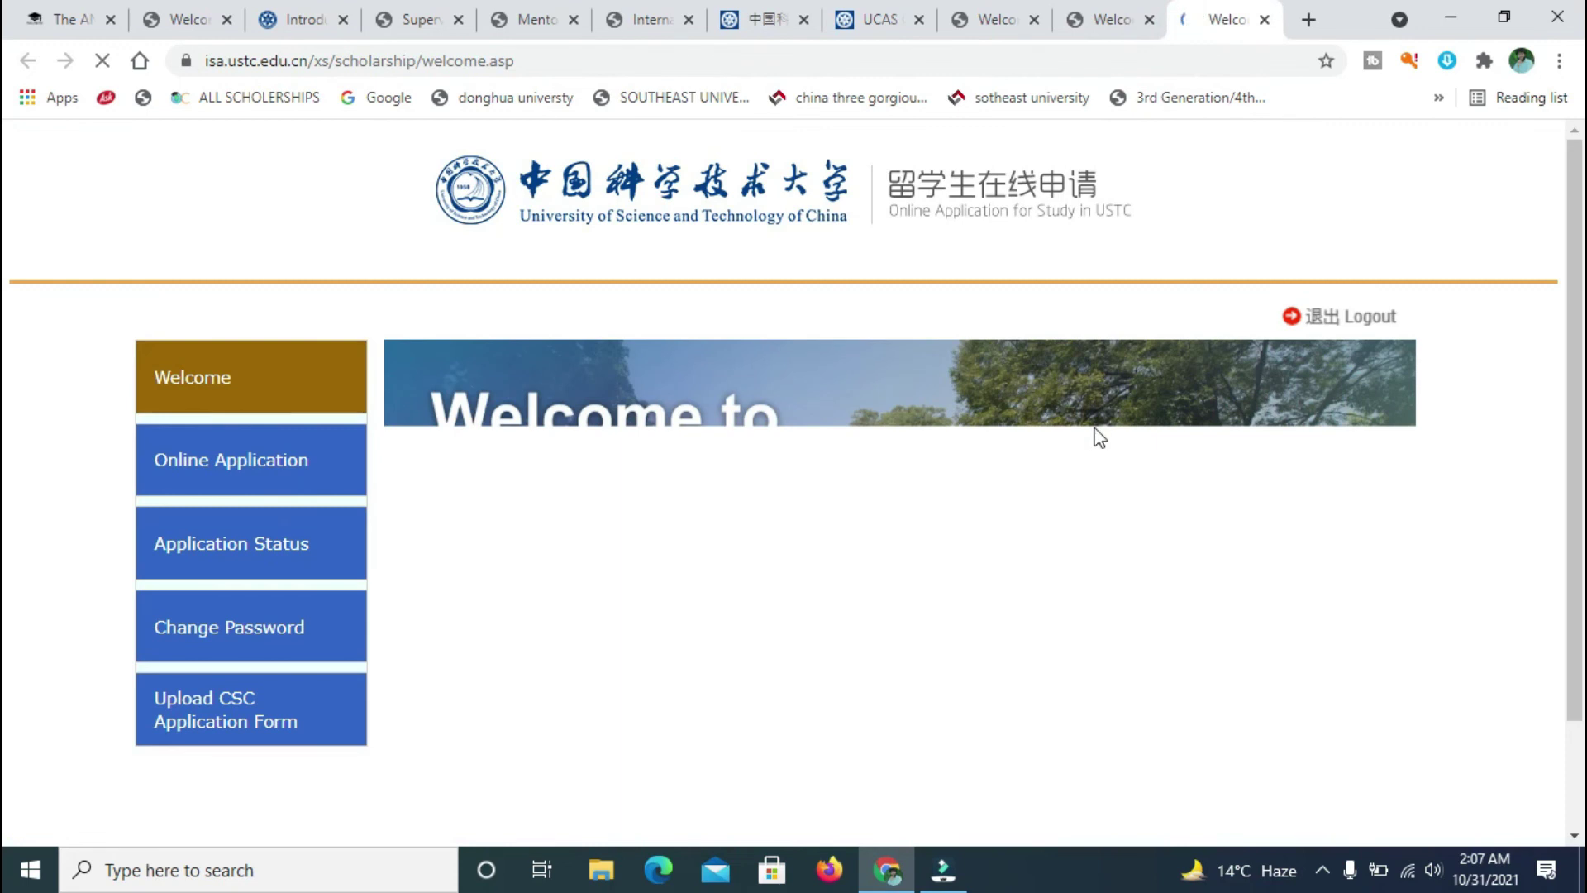
scroll(4, 343, "down", 2)
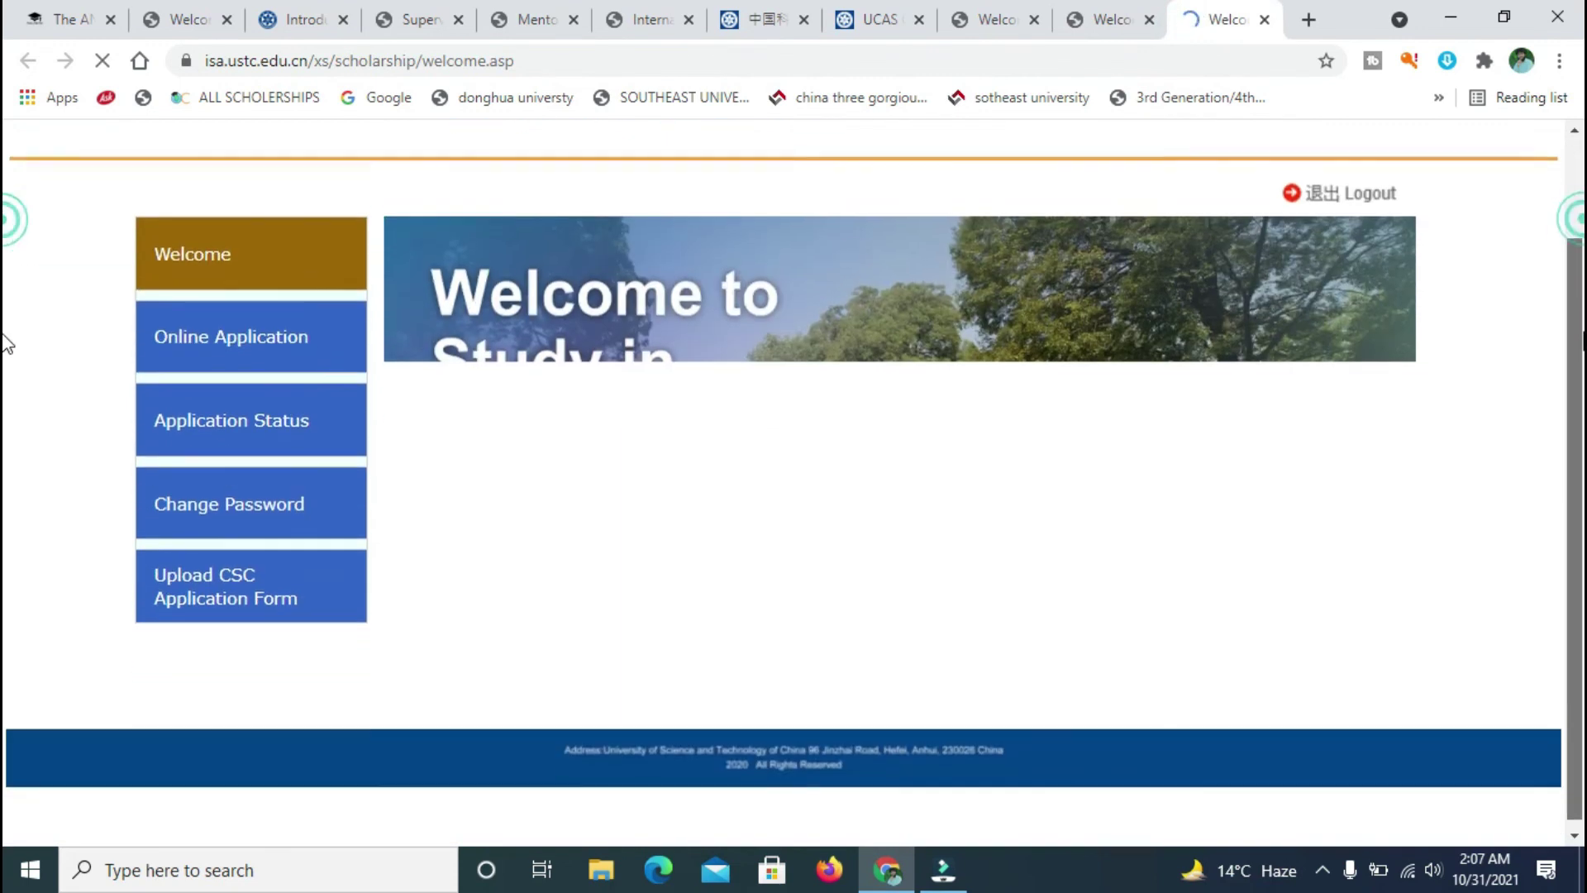
scroll(7, 388, "up", 1)
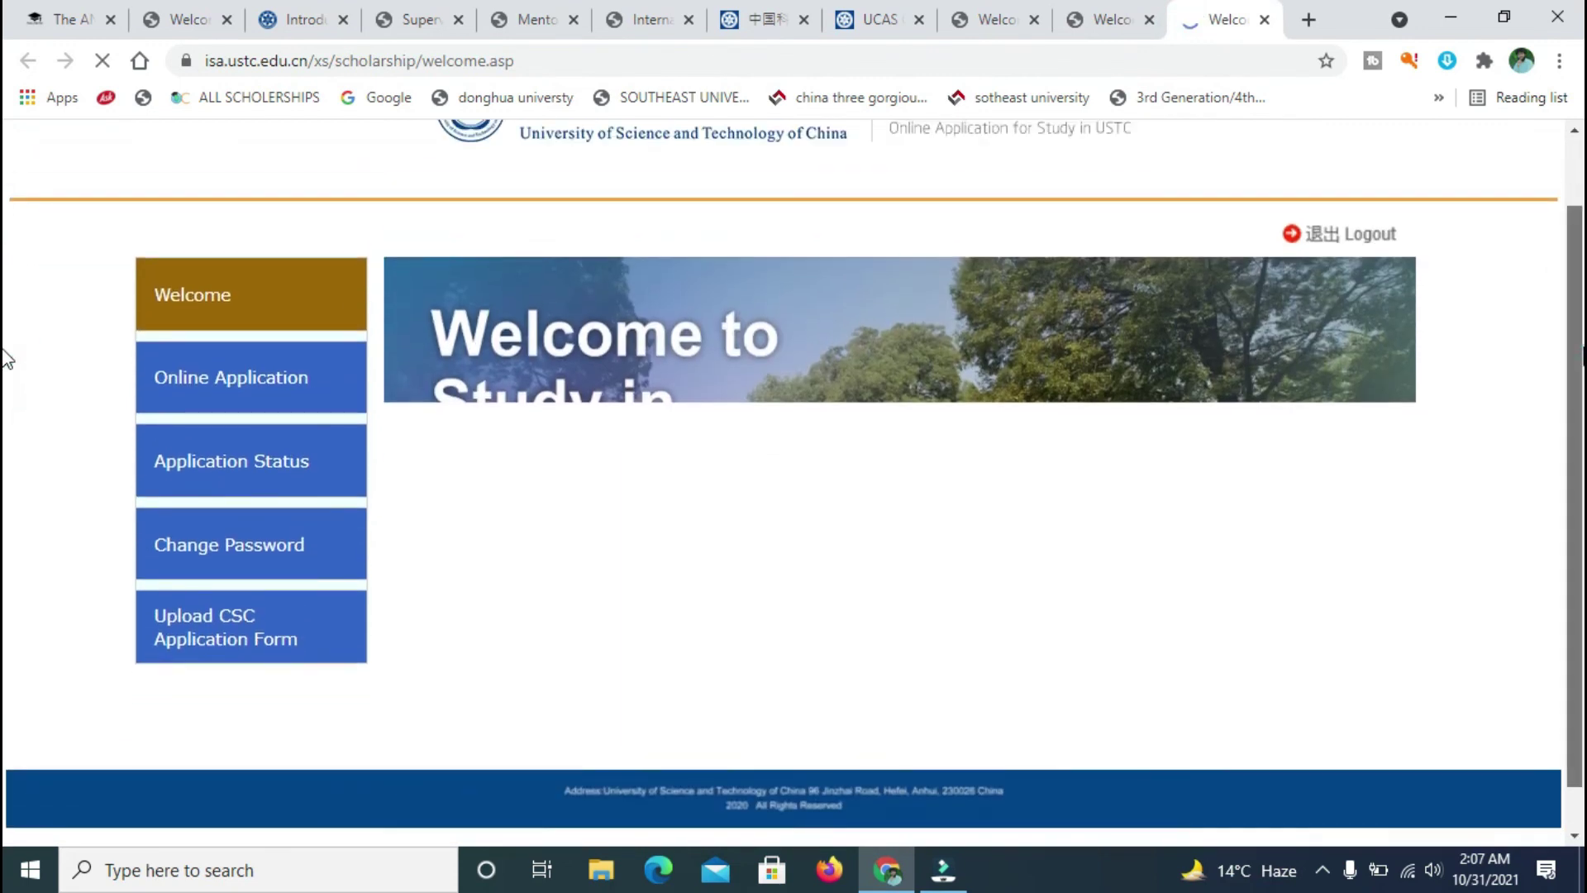
left_click(185, 425)
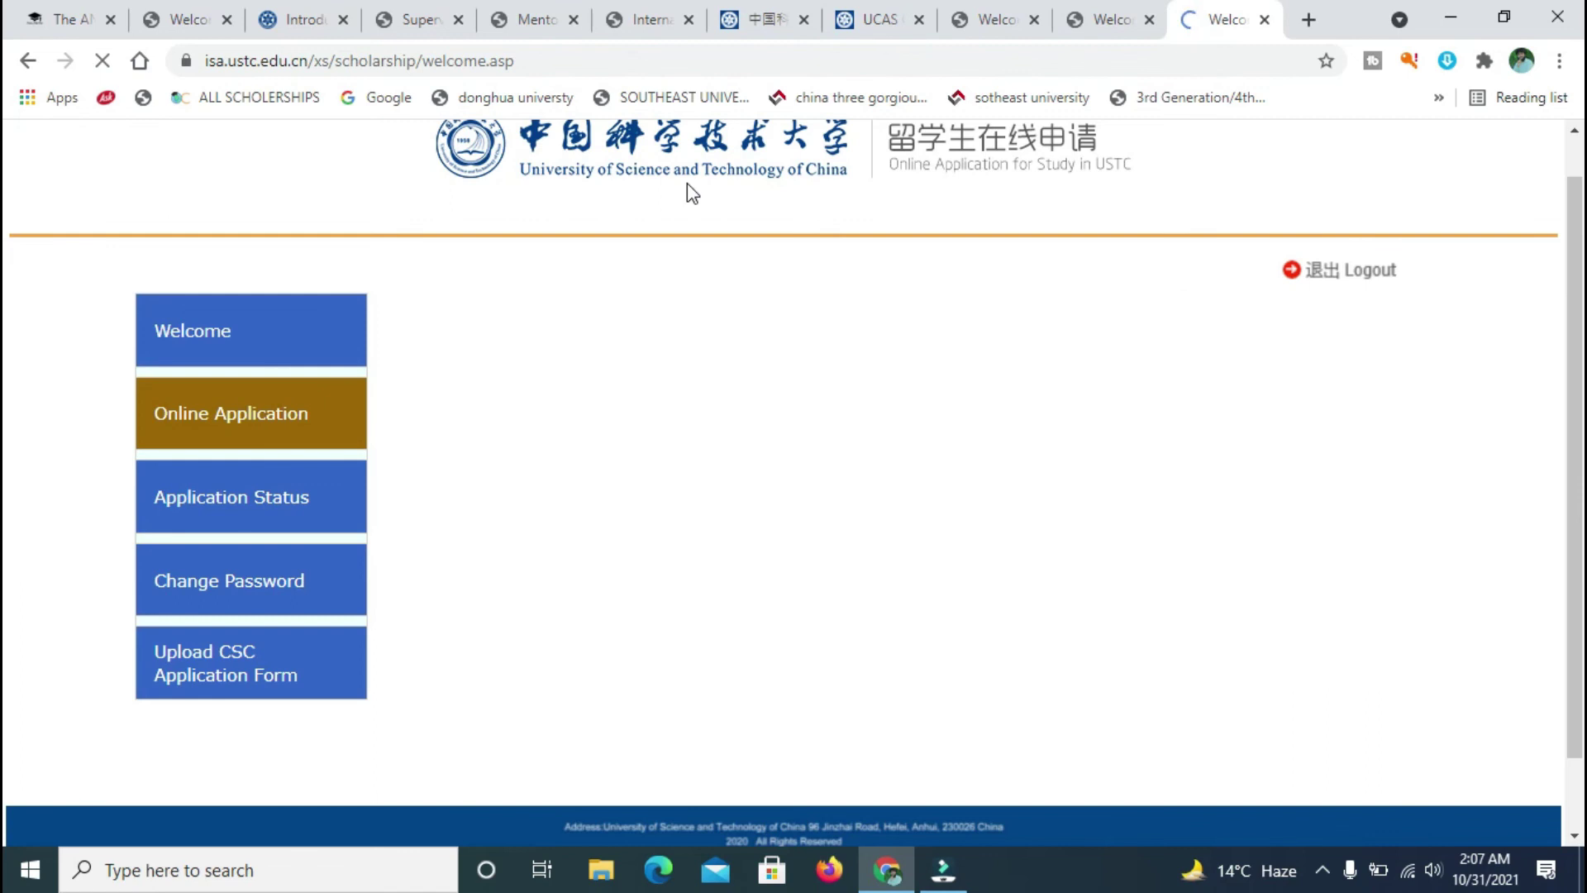
scroll(7, 421, "down", 1)
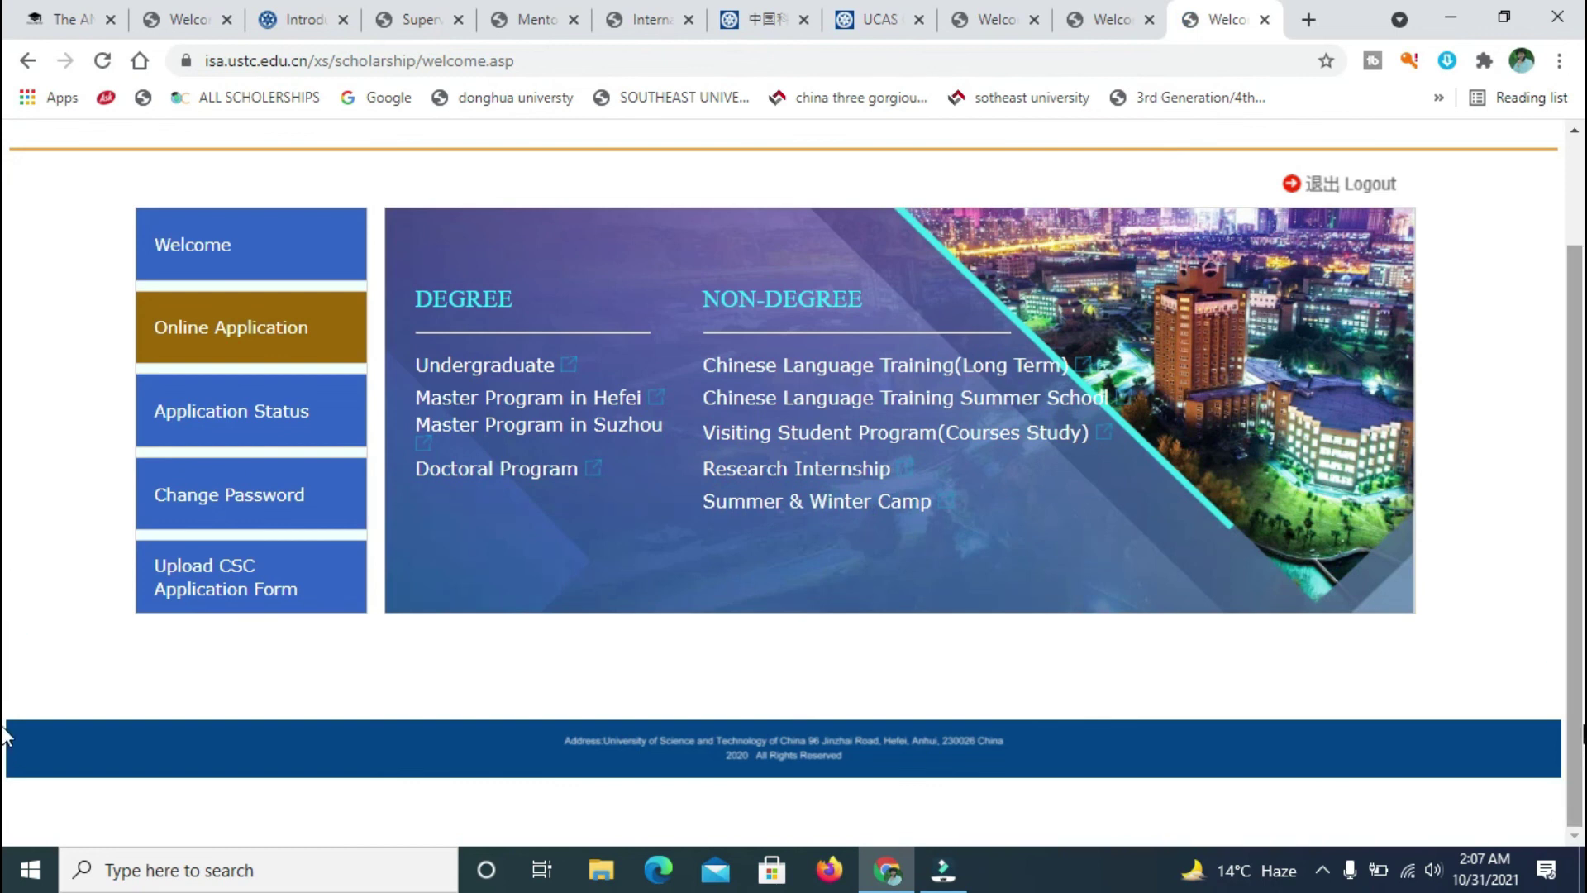
scroll(7, 629, "up", 2)
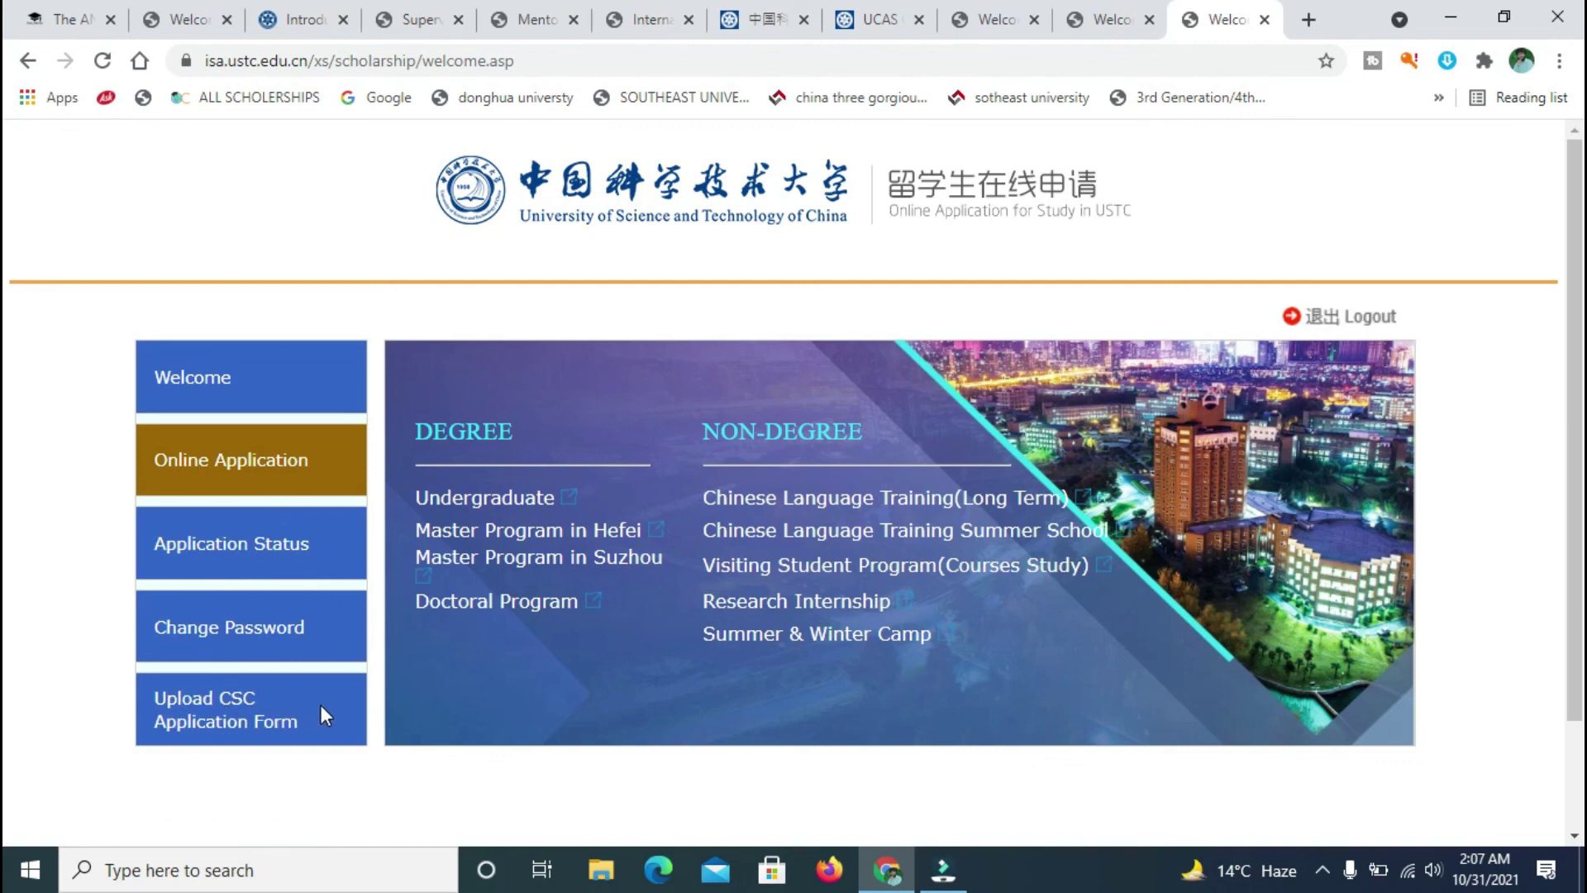
left_click(218, 388)
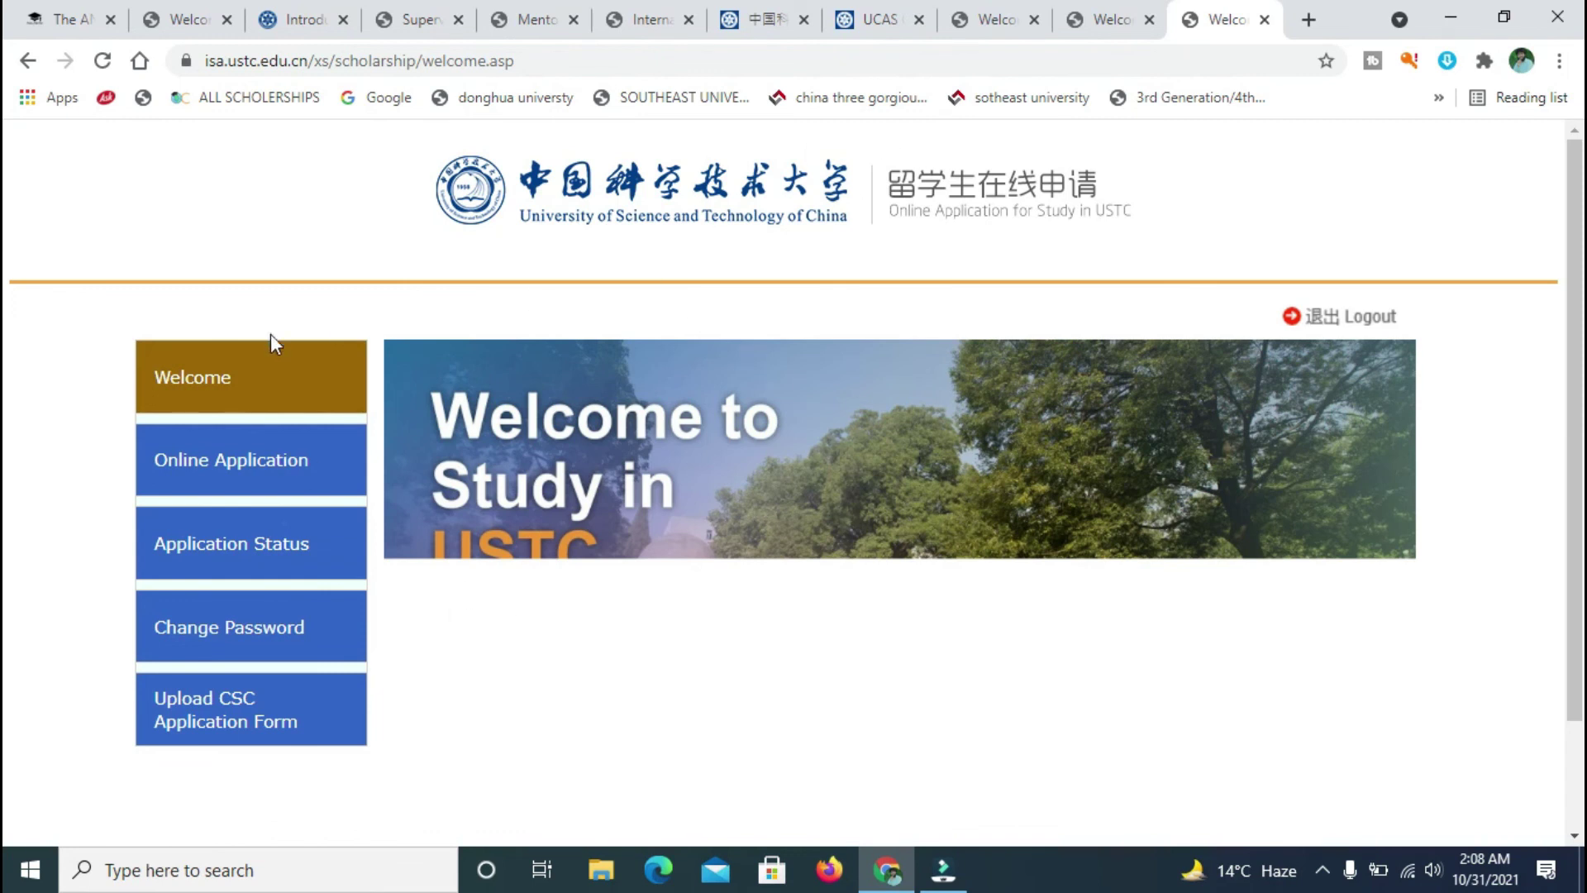
left_click(235, 478)
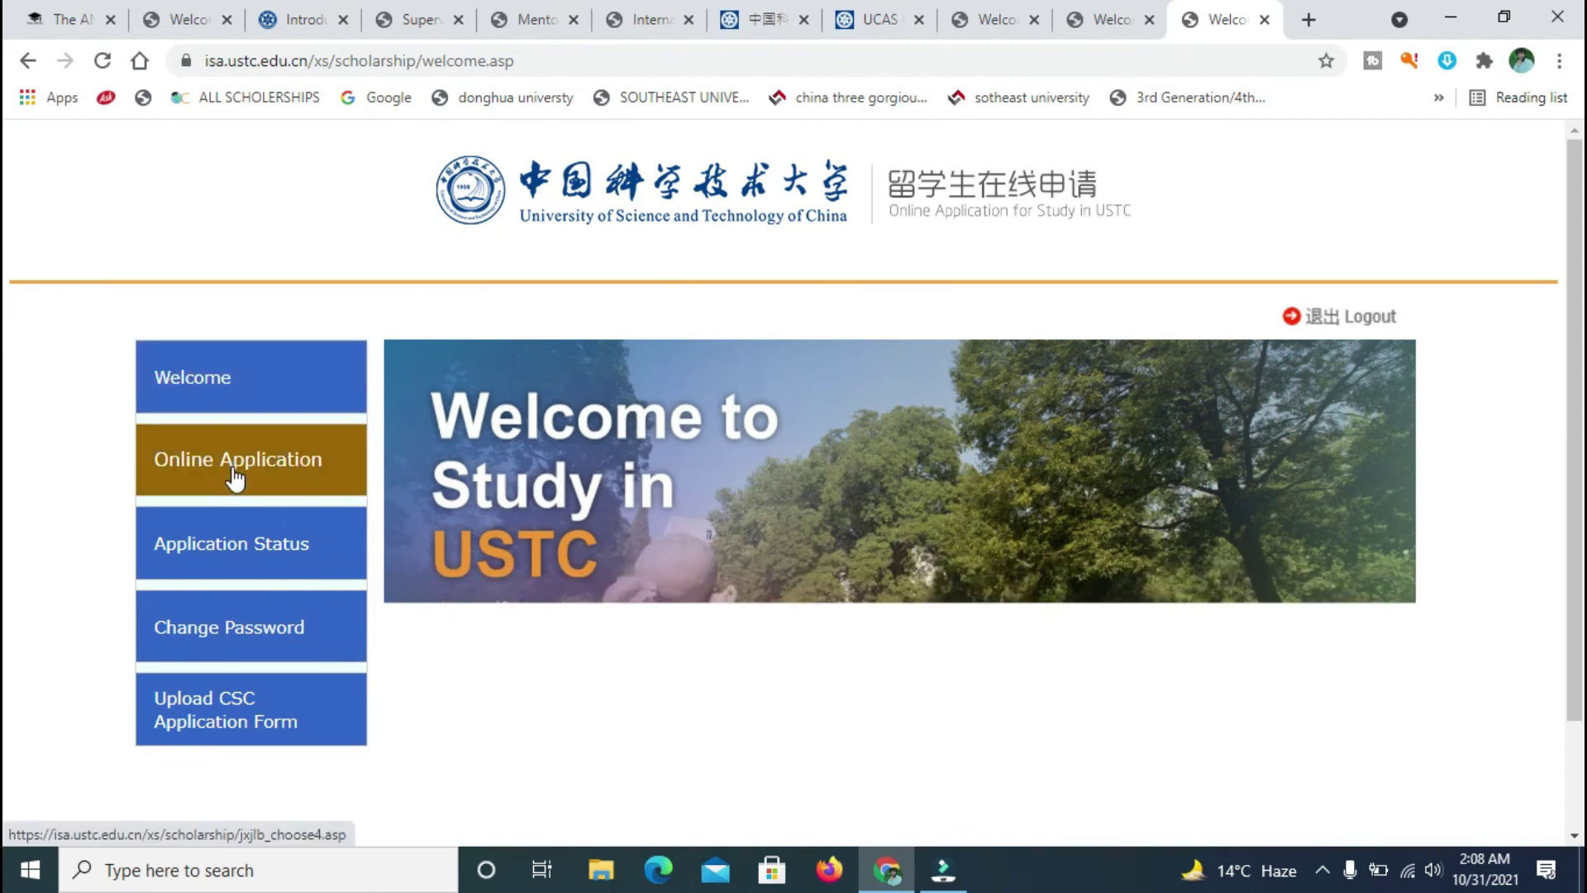
scroll(6, 330, "down", 2)
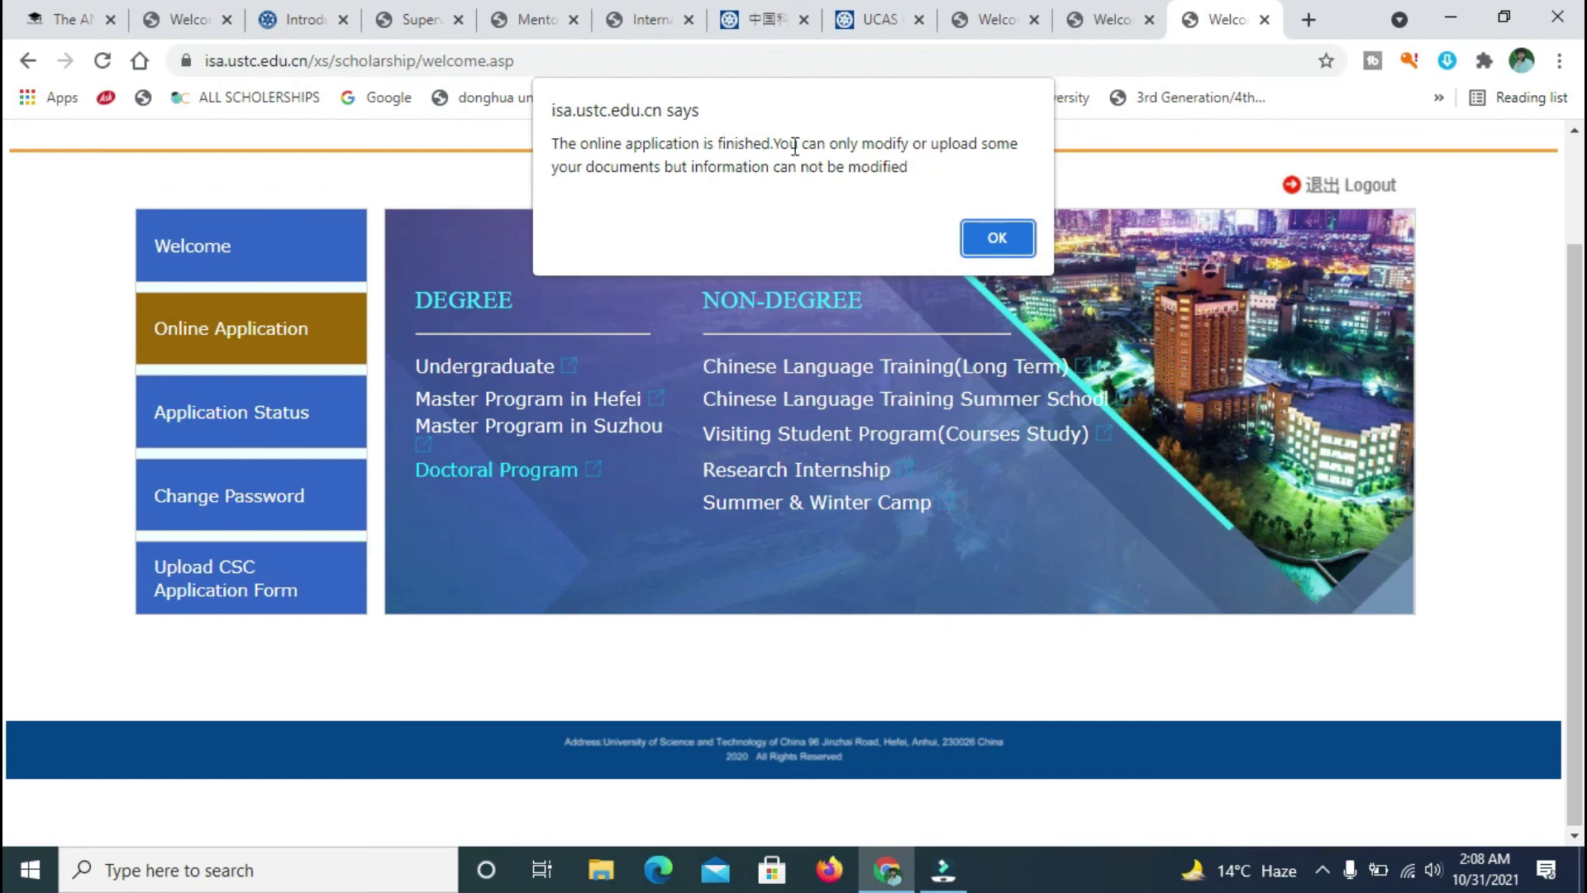
- Dismiss the application-finished notice and open the program's scholarship funding page
left_click(1014, 257)
left_click(1000, 241)
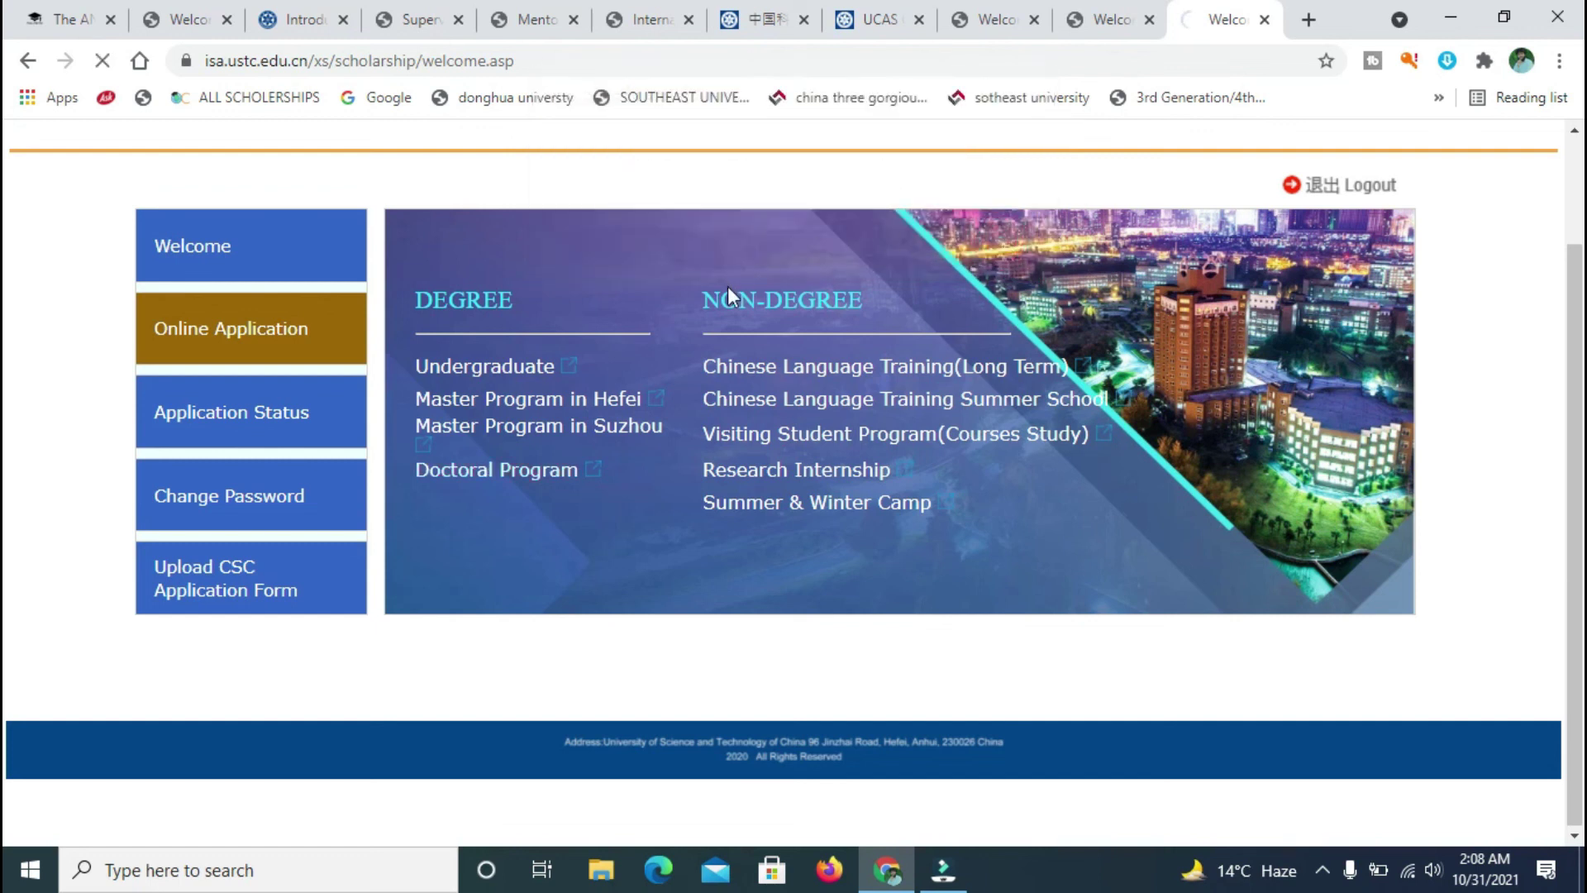
left_click(499, 406)
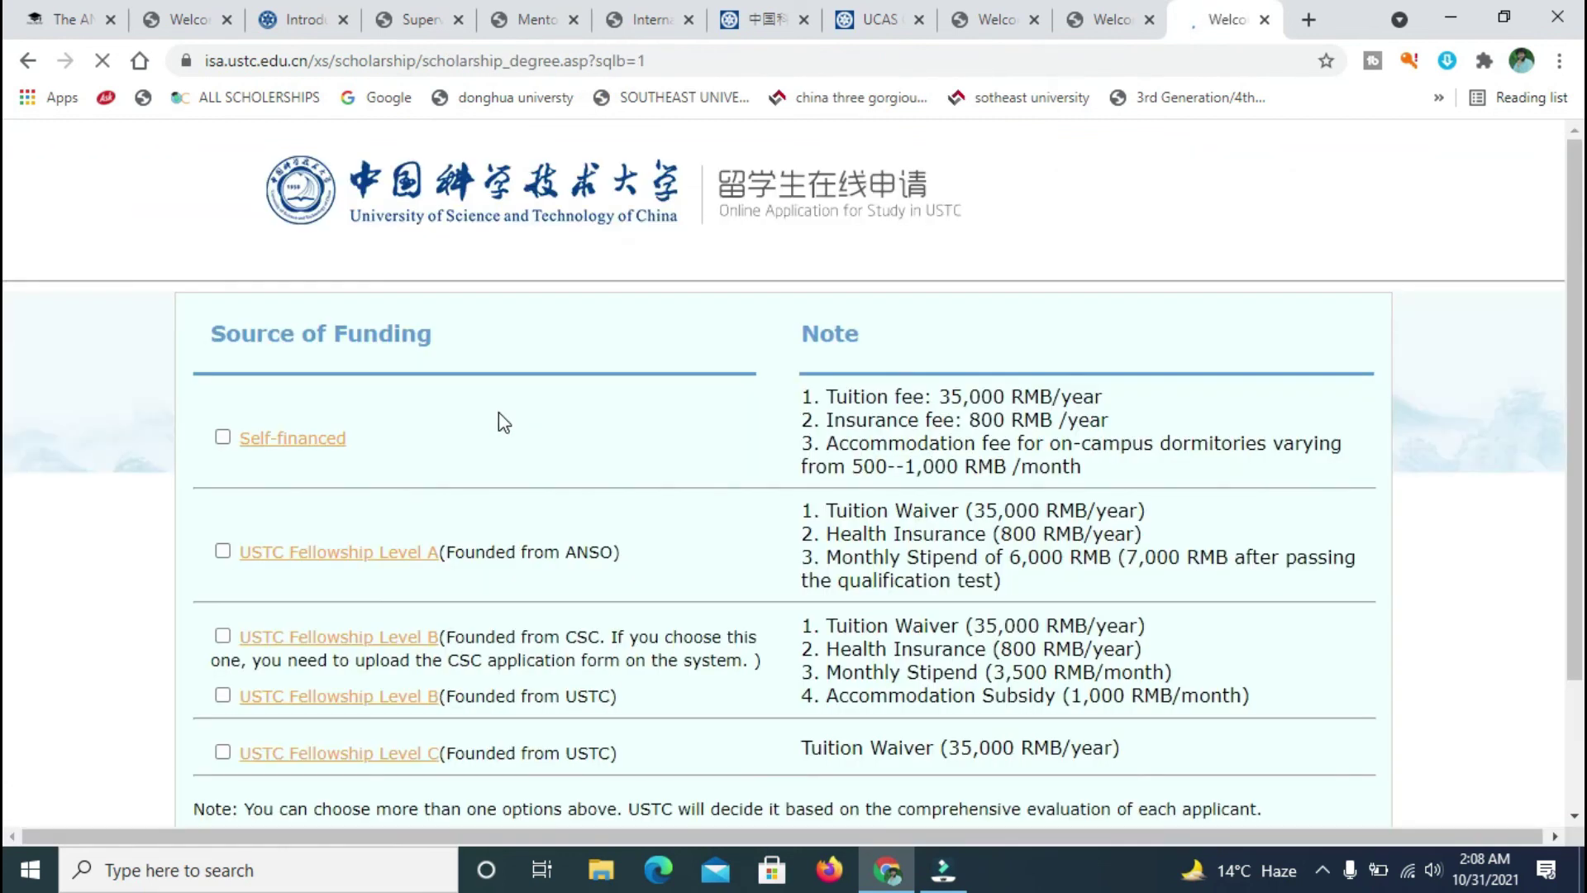
- Reopen Doctoral Program from the portal, dismiss the notice again, and view Source of Funding
left_click(1105, 13)
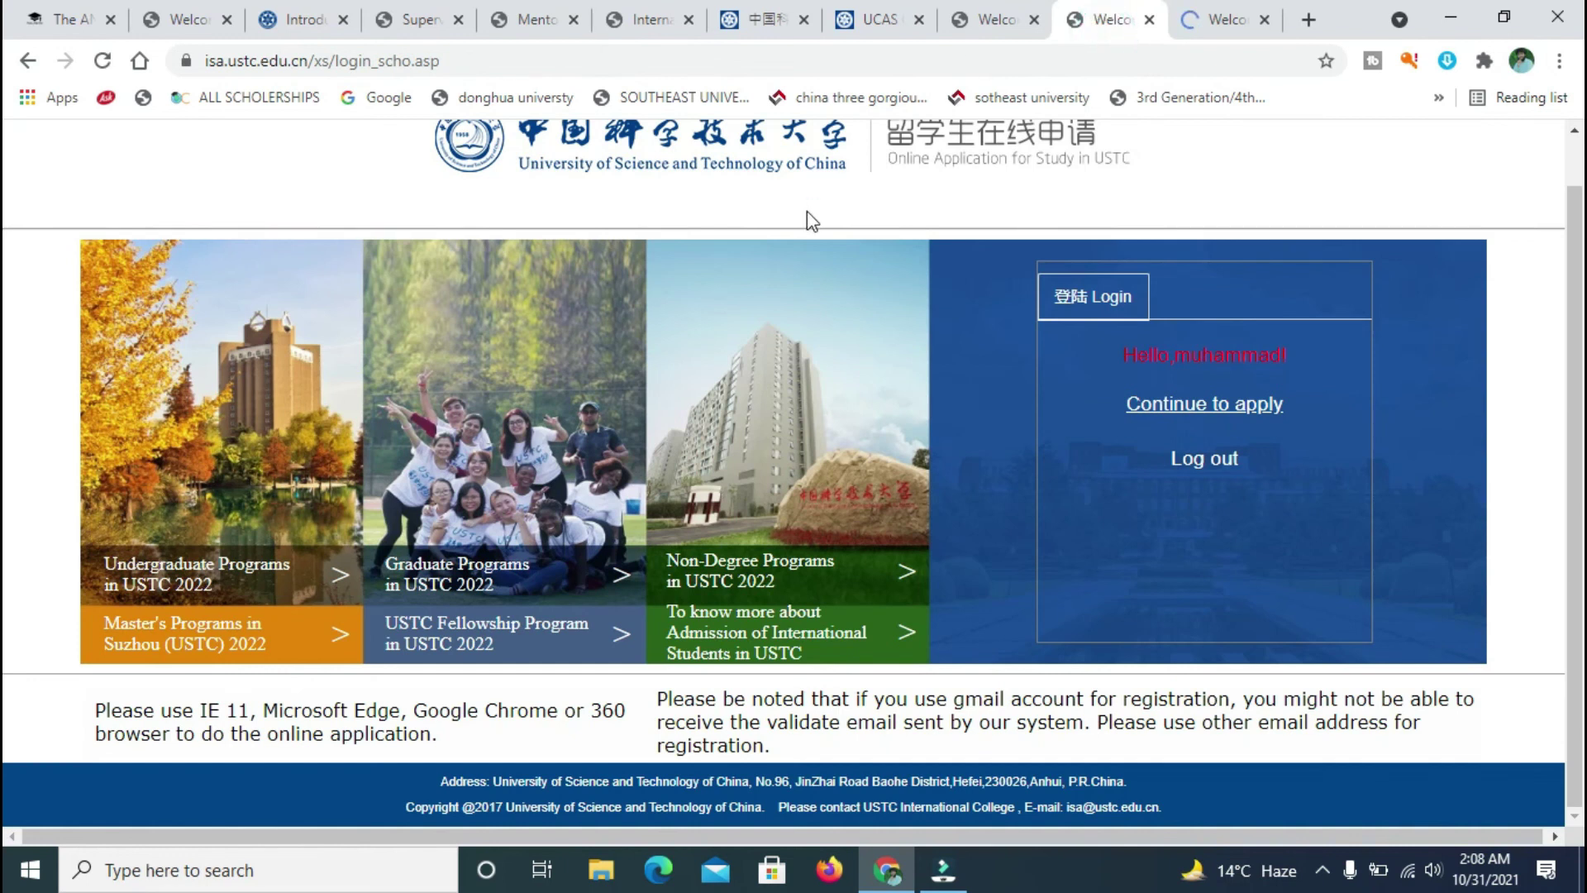
left_click(1208, 407)
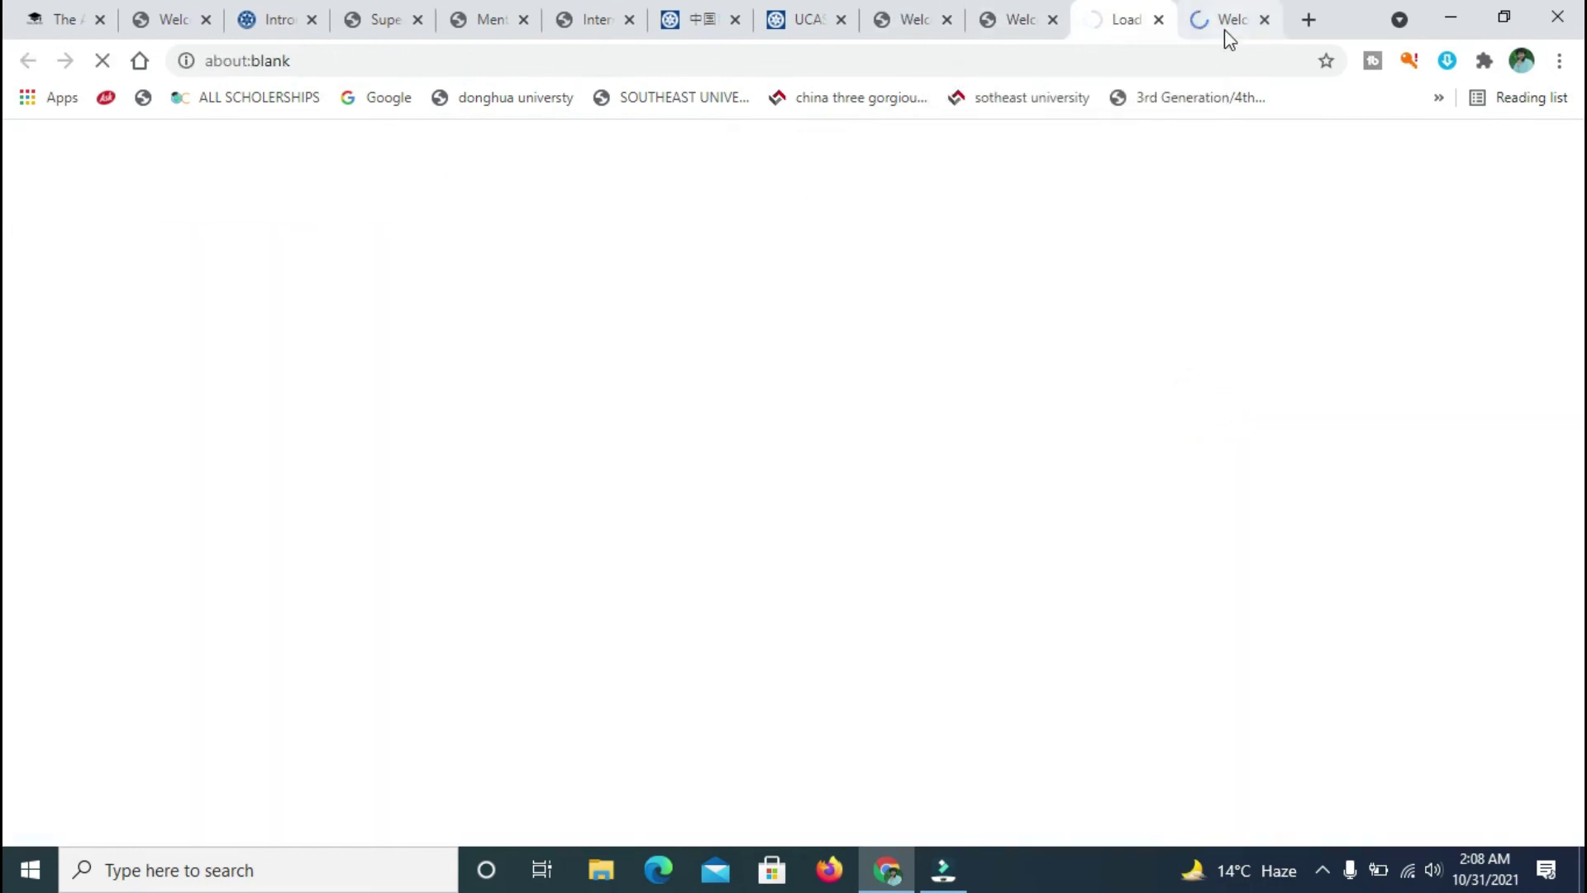
left_click(1223, 28)
left_click(1120, 19)
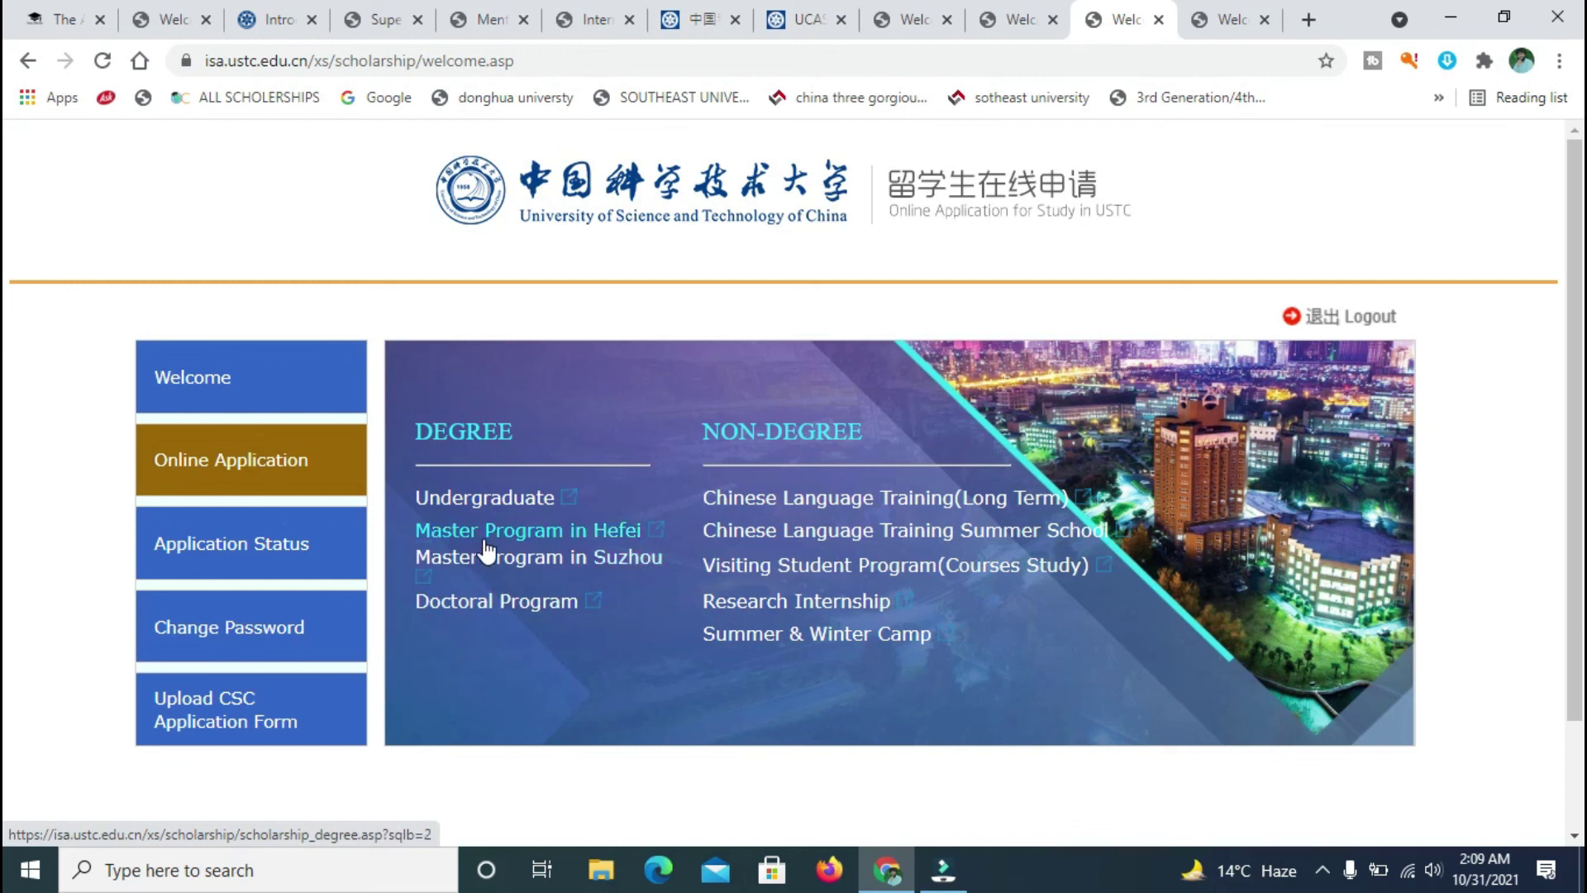
left_click(487, 603)
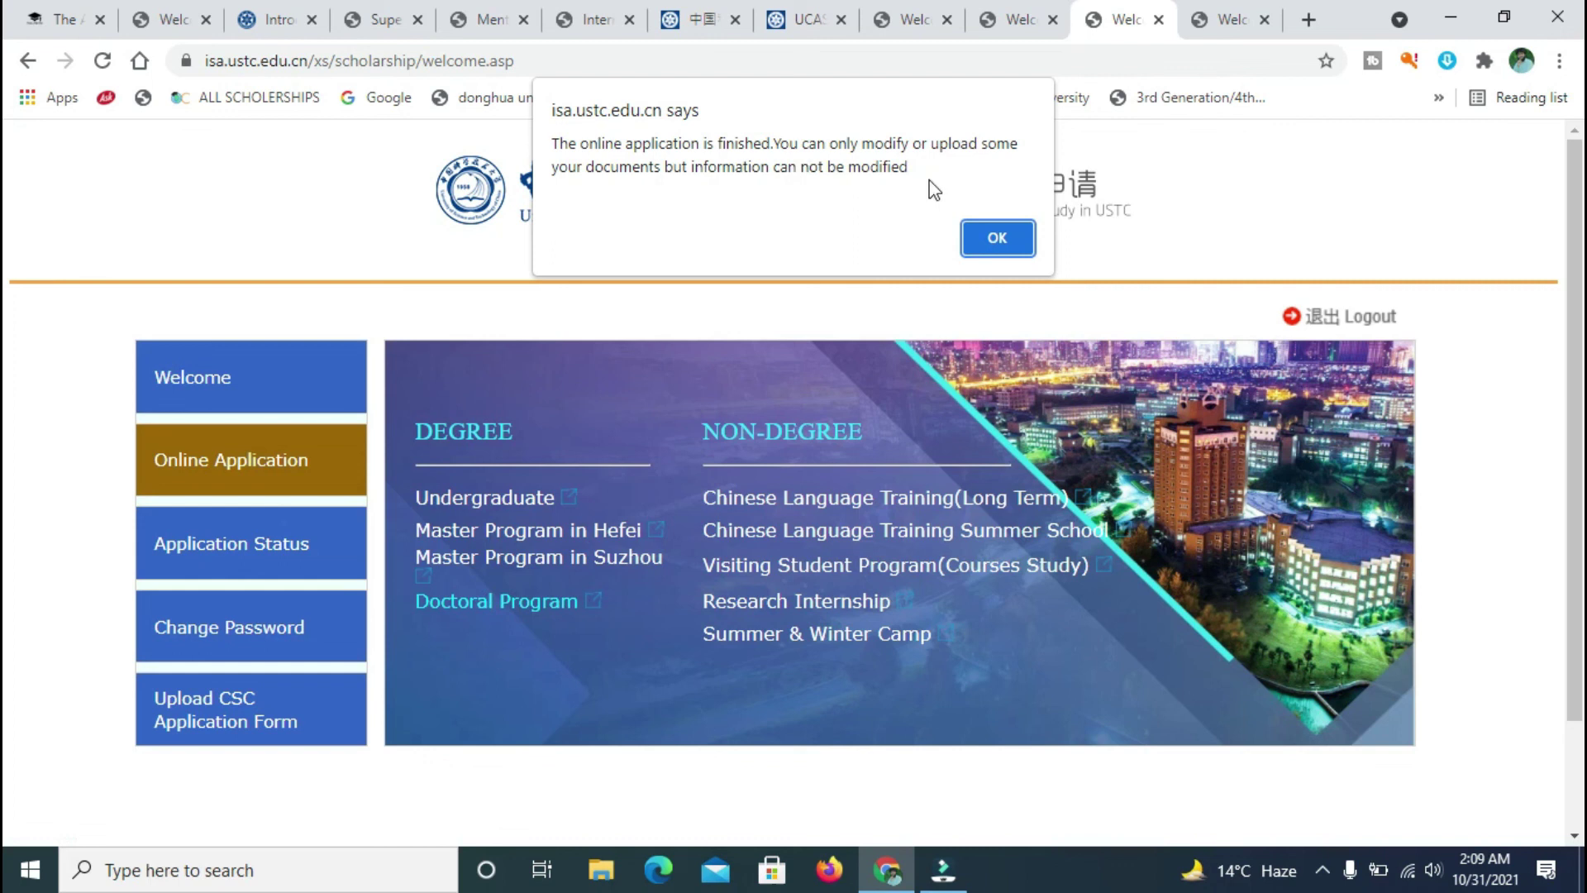
left_click(995, 238)
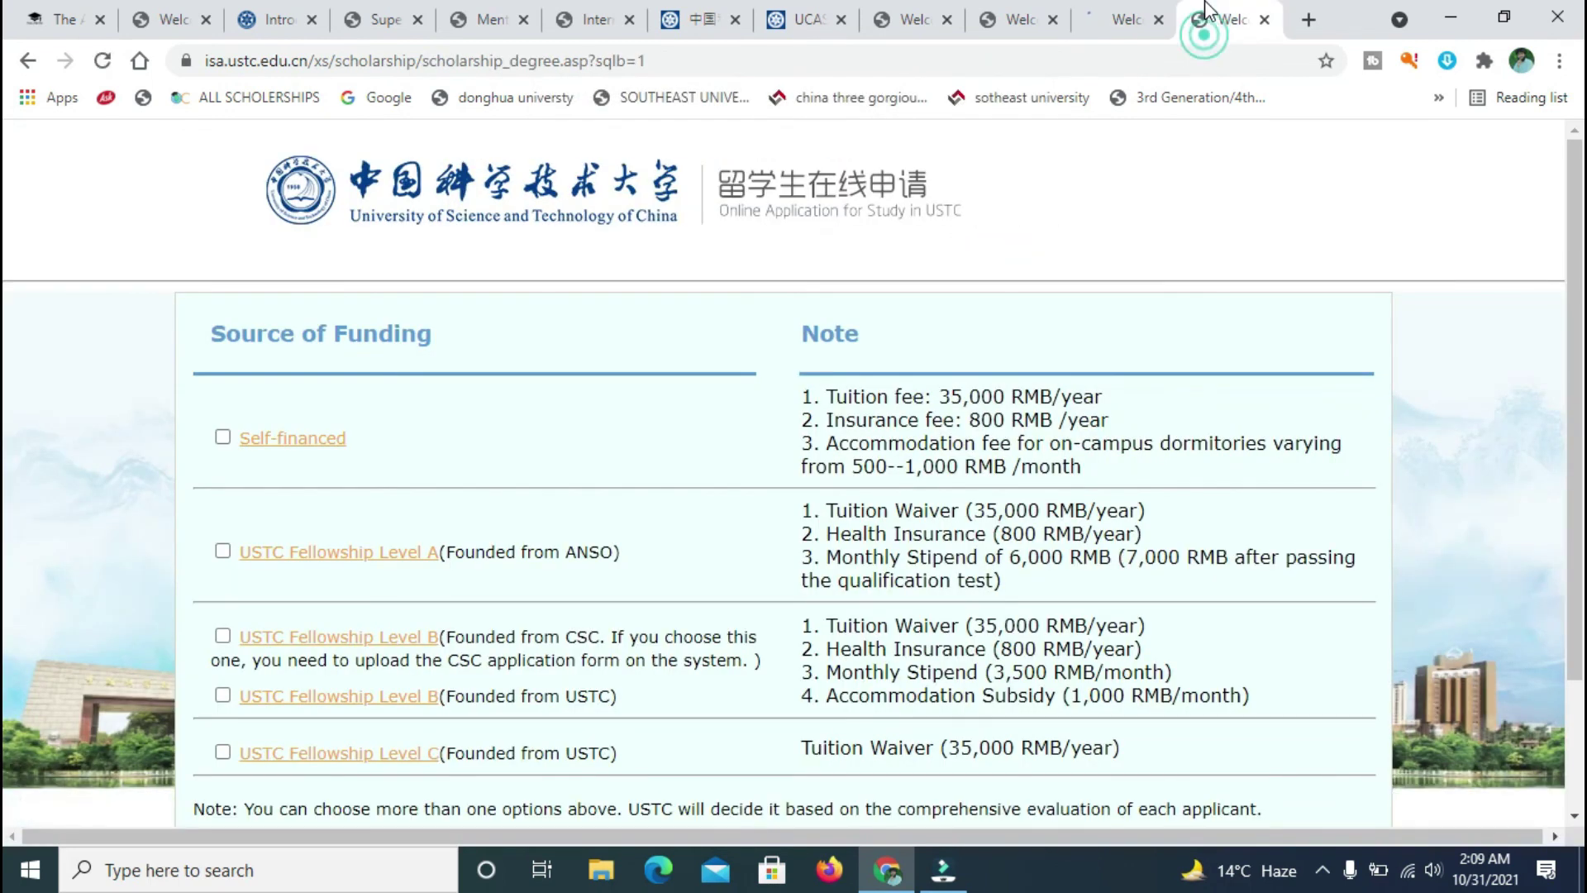
left_click(1104, 12)
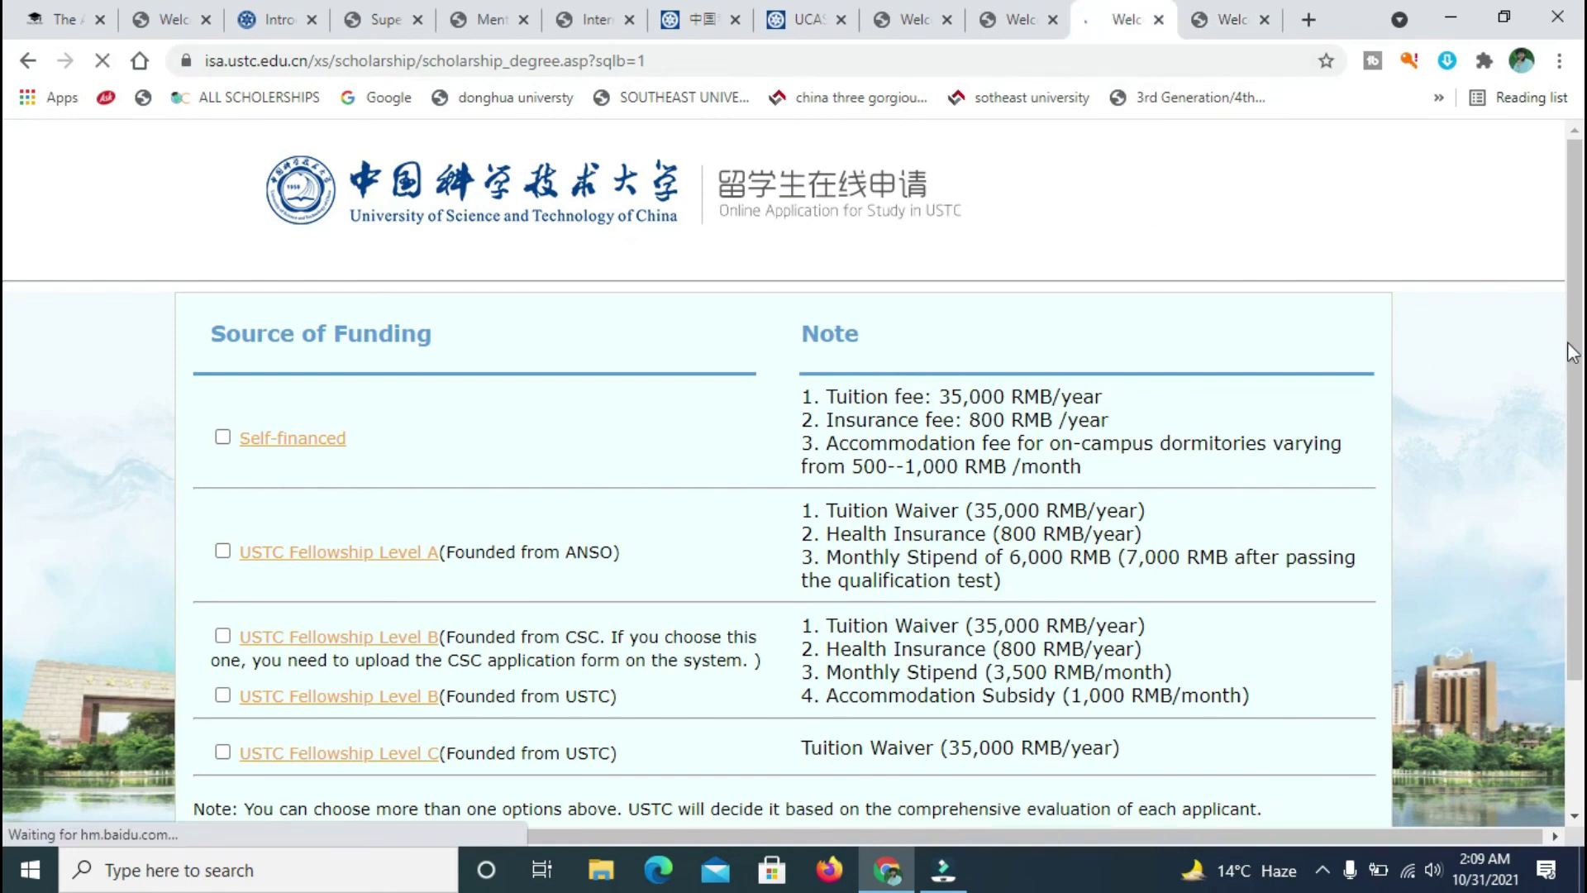
- Review the funding options, highlighting the USTC Fellowship Level A and Level C notes
scroll(7, 364, "down", 3)
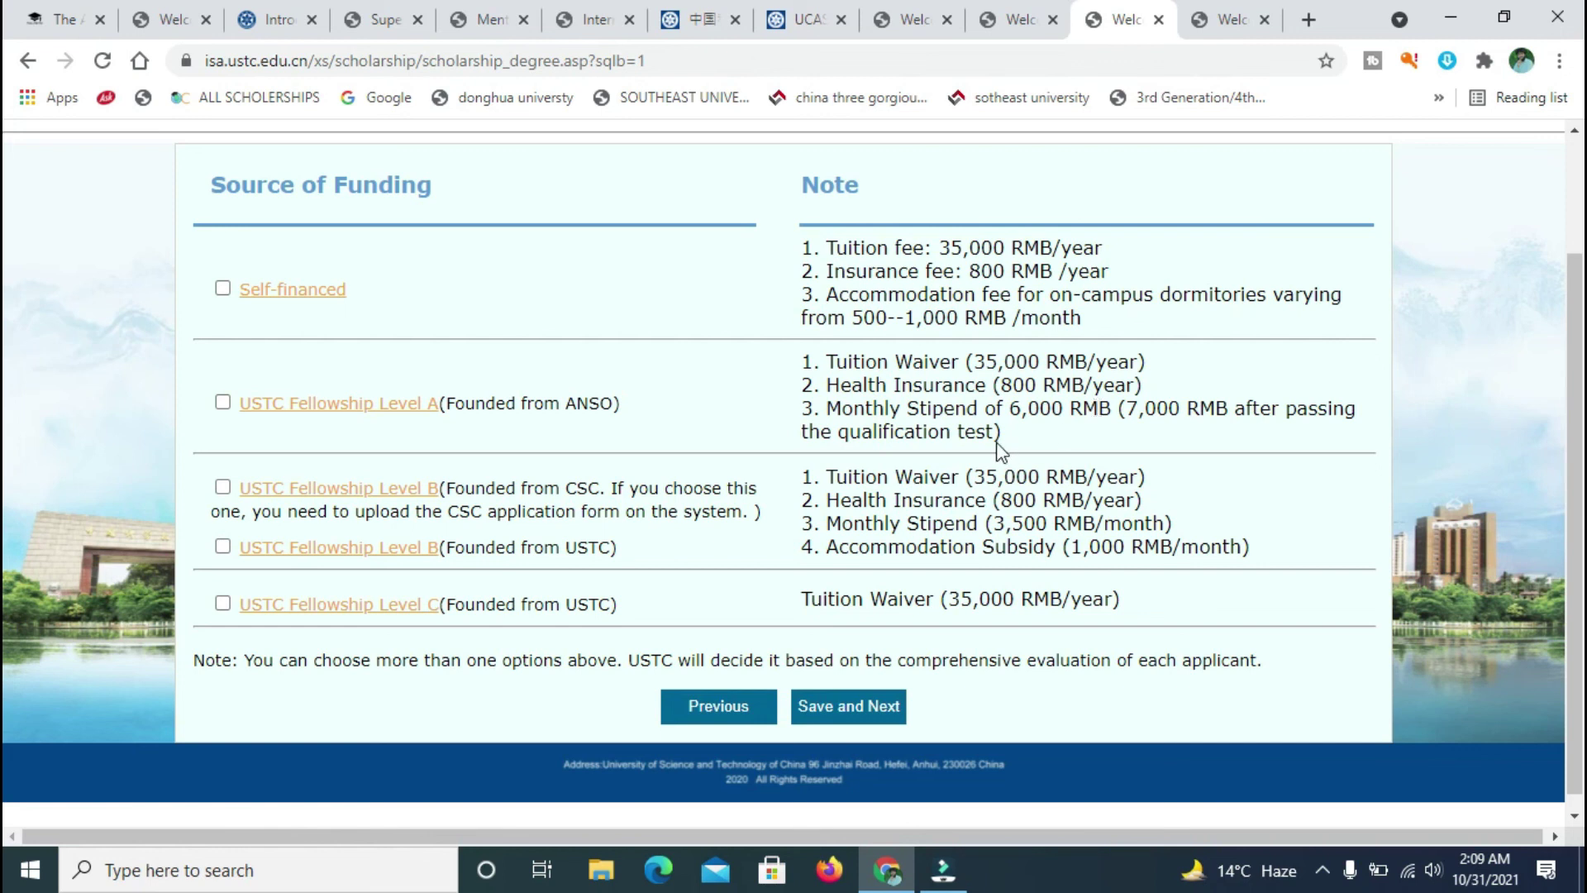
left_click_drag(1004, 433, 801, 362)
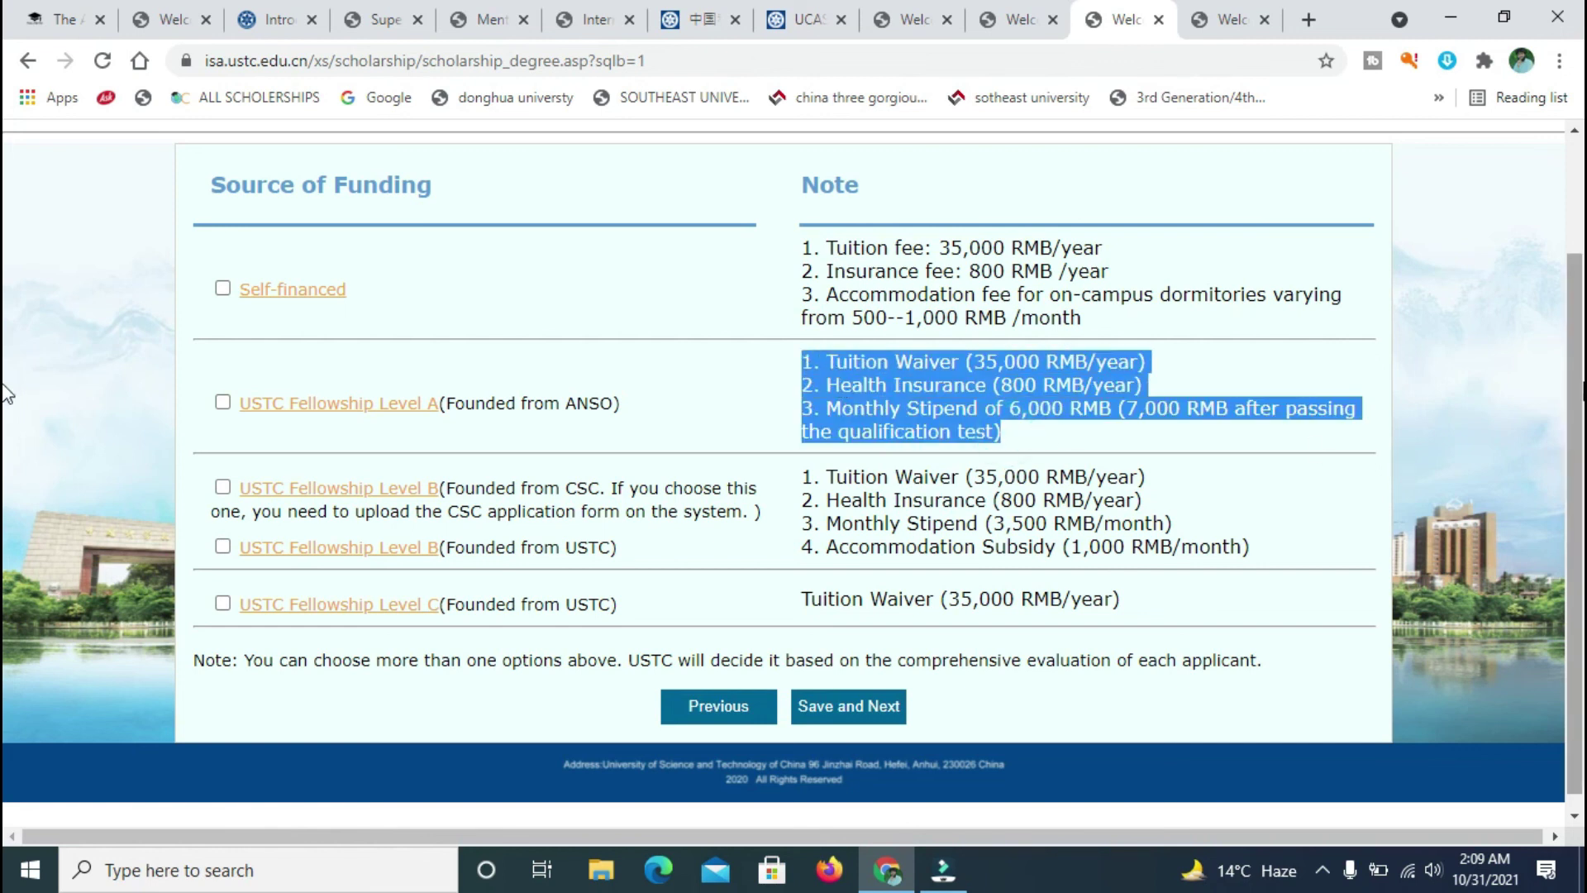
scroll(1074, 529, "down", 1)
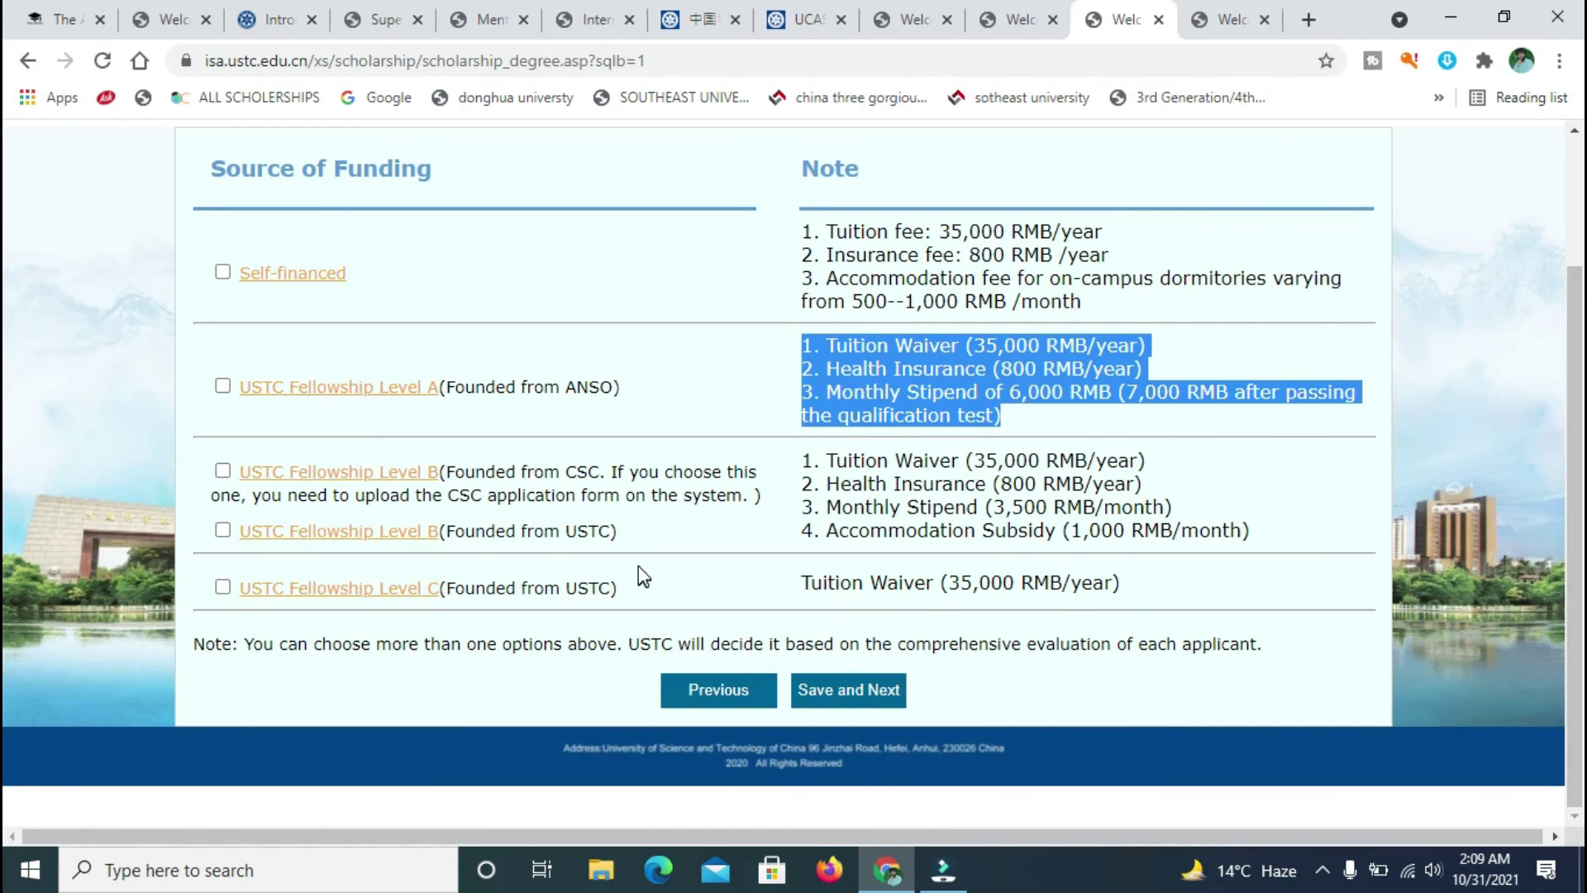
left_click(659, 602)
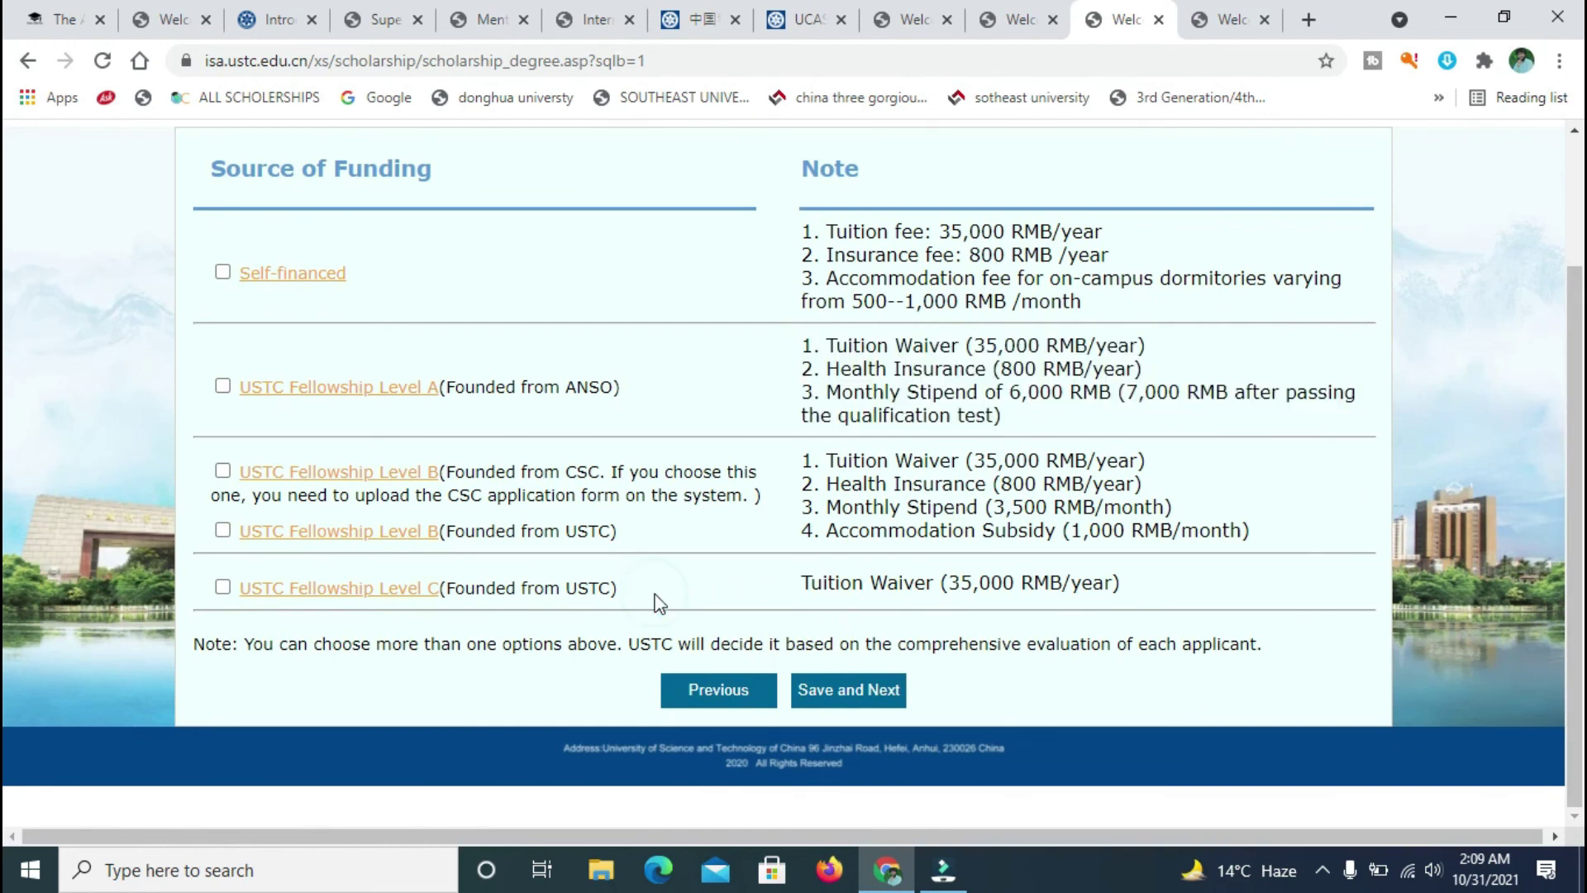
left_click(1139, 587)
triple_click(809, 609)
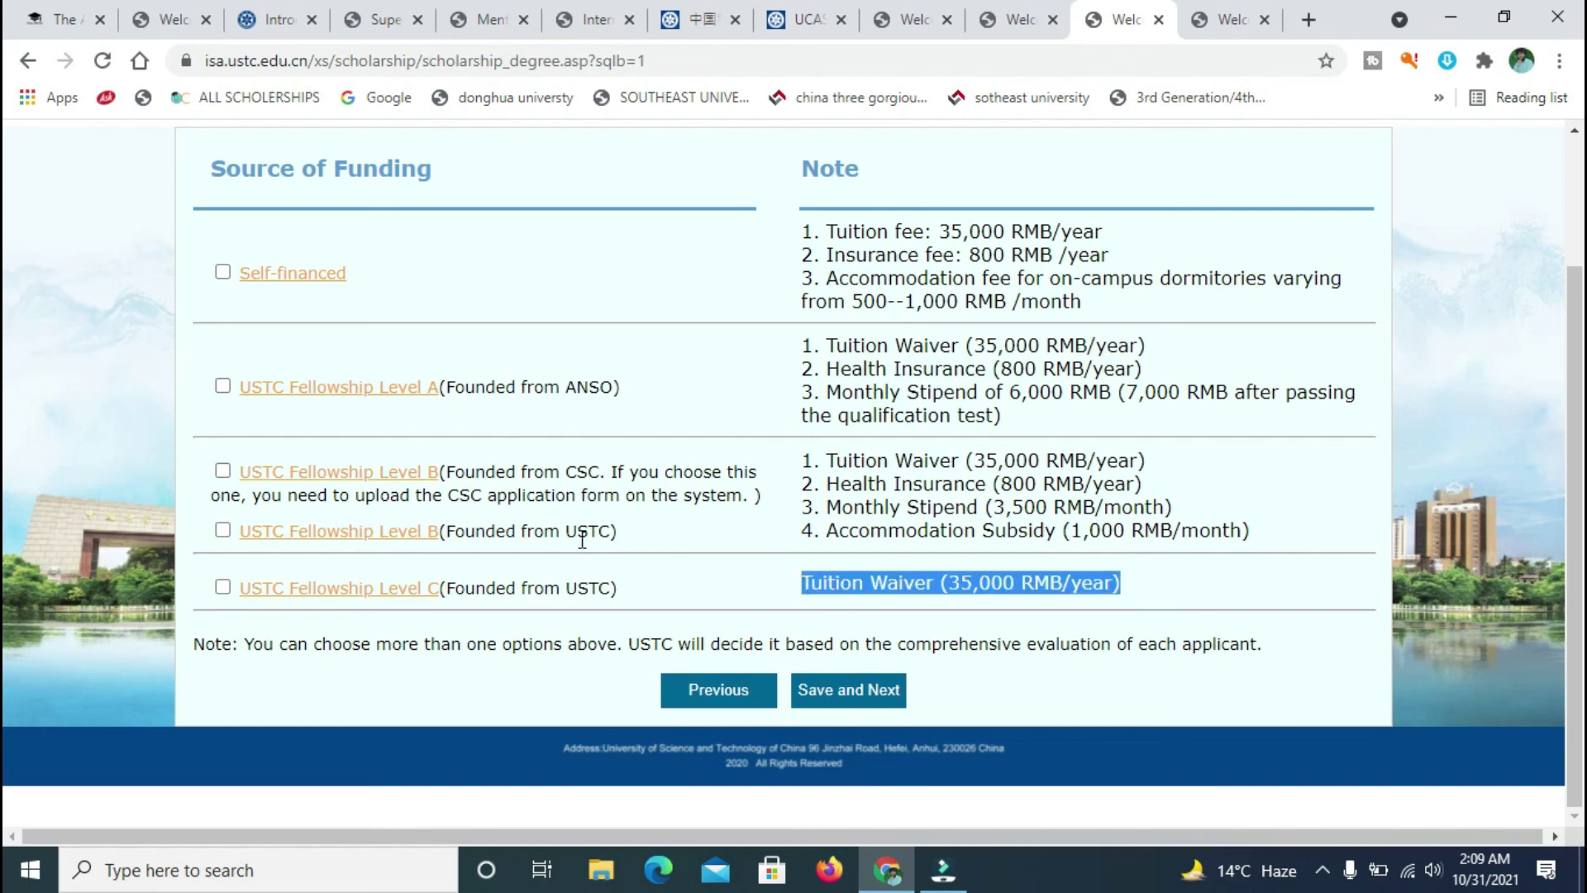
left_click_drag(656, 400, 192, 394)
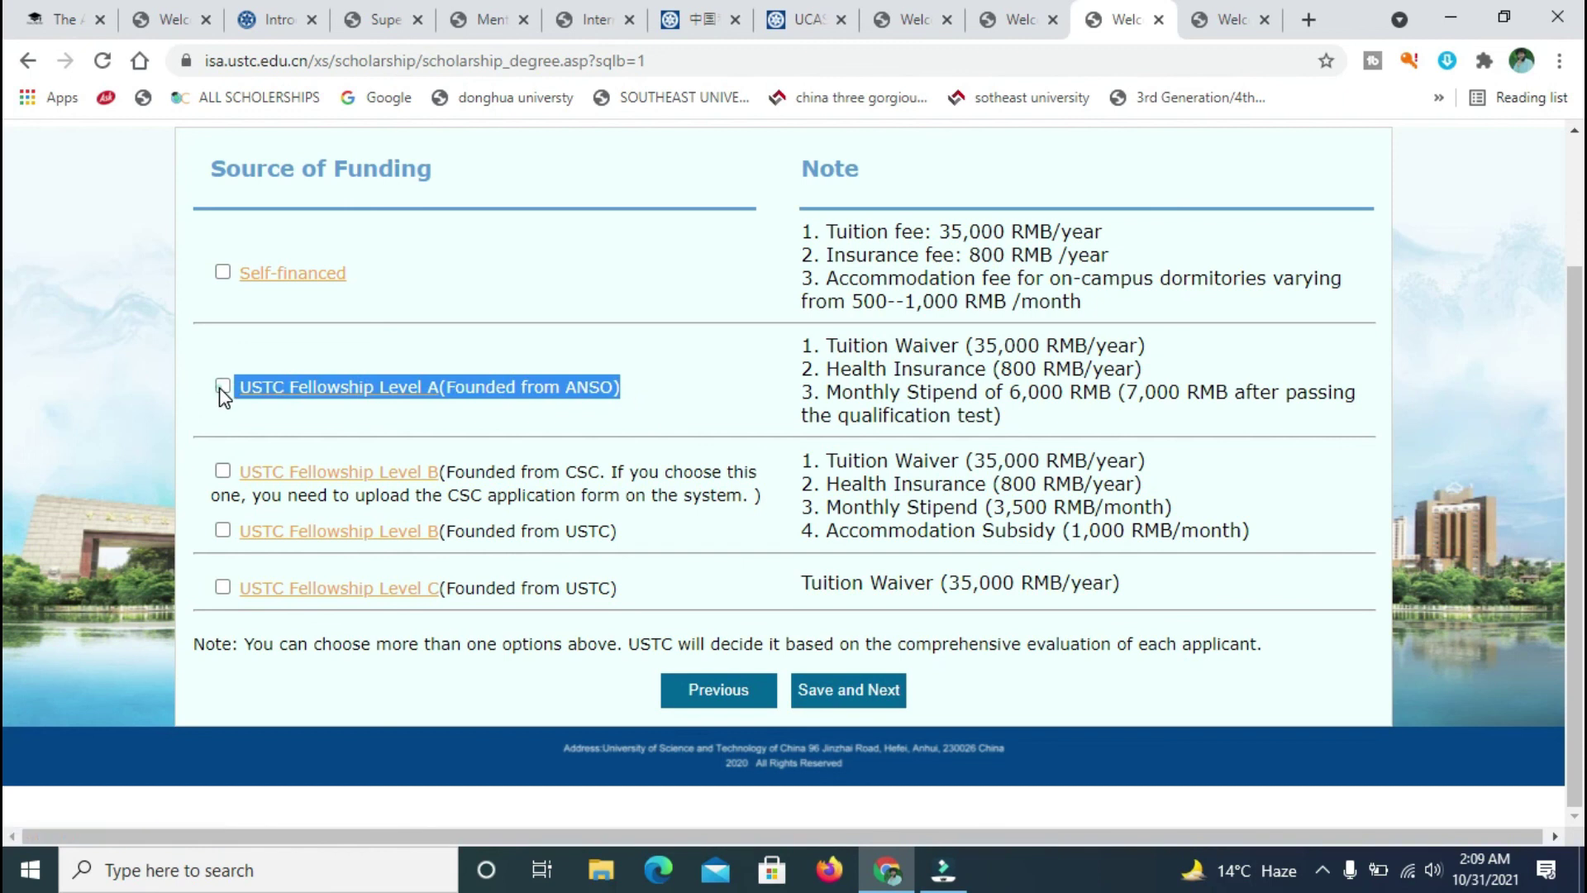
left_click(1043, 18)
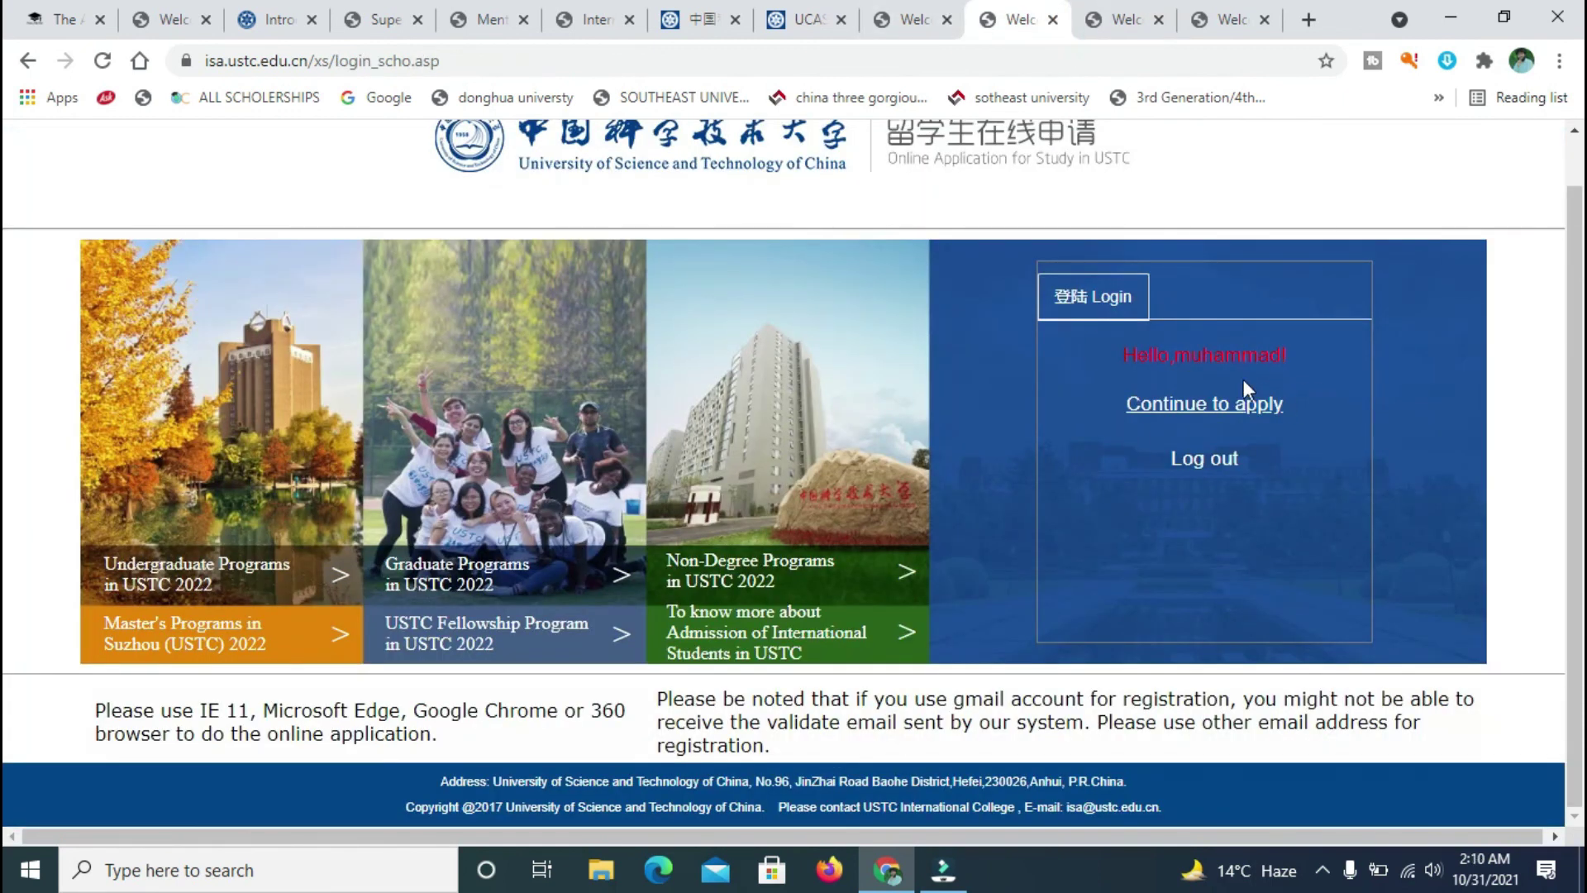
- From the logged-in portal, continue the application and open the Doctoral Program funding page
left_click(1109, 10)
left_click(1025, 12)
left_click(1184, 414)
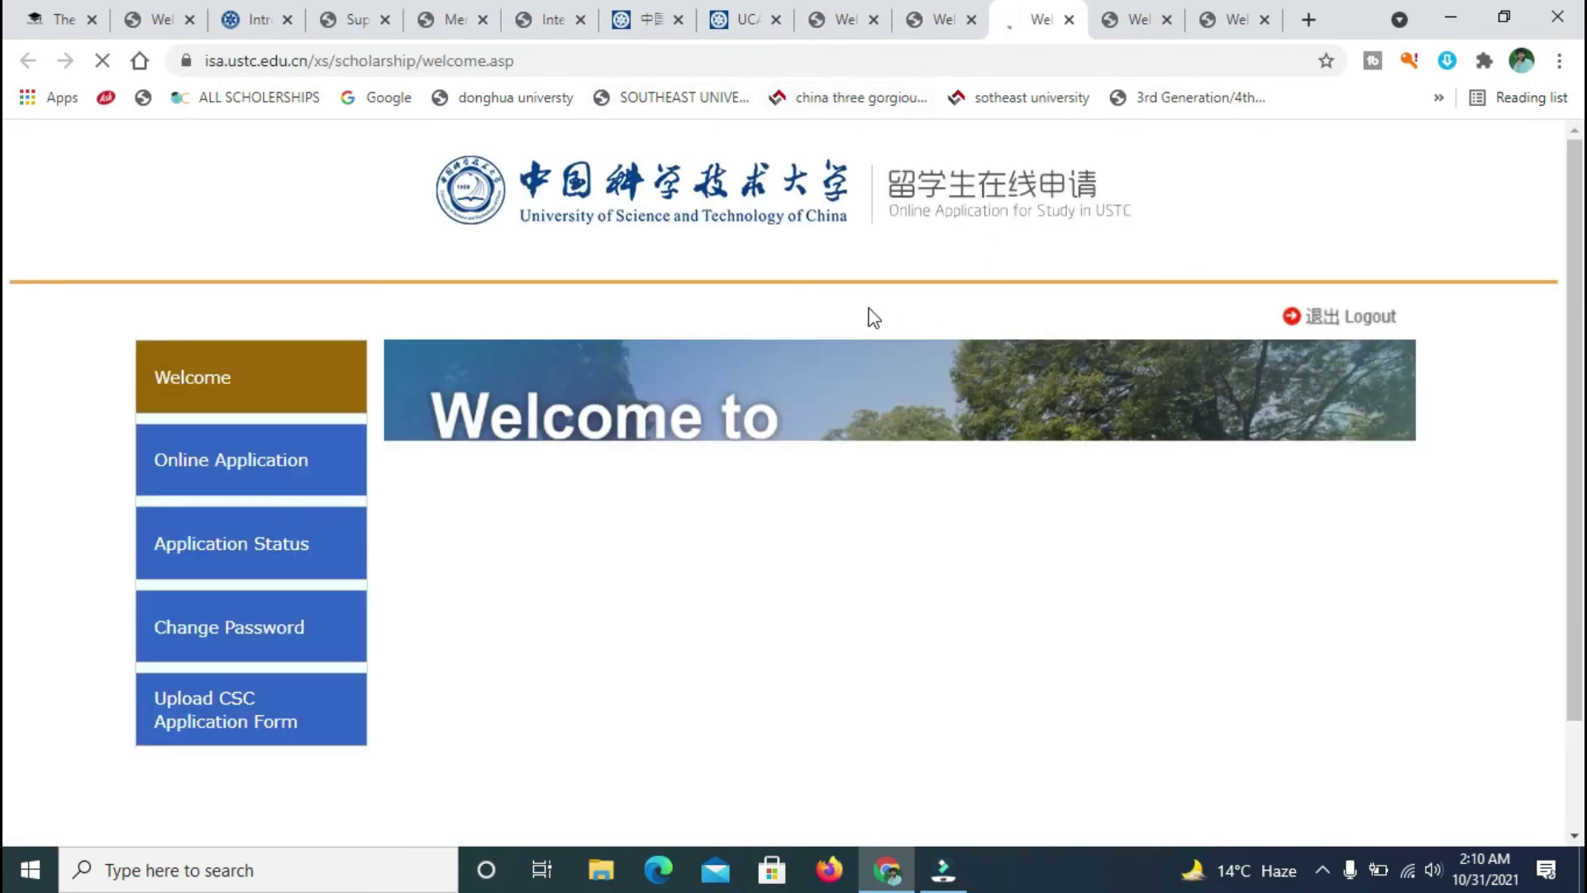
left_click(272, 455)
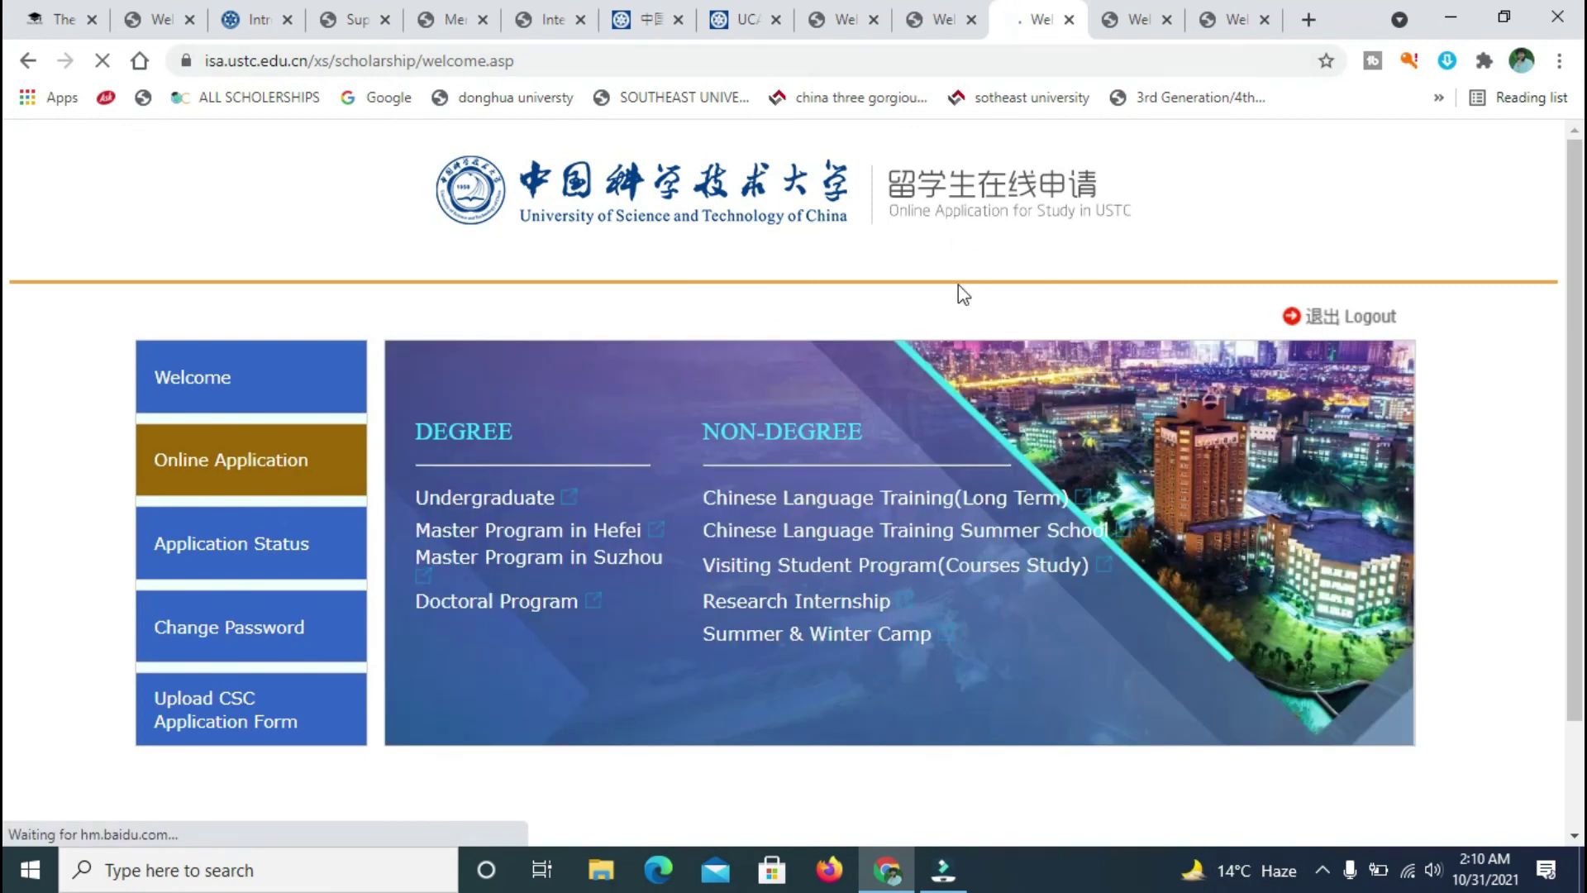
left_click(533, 602)
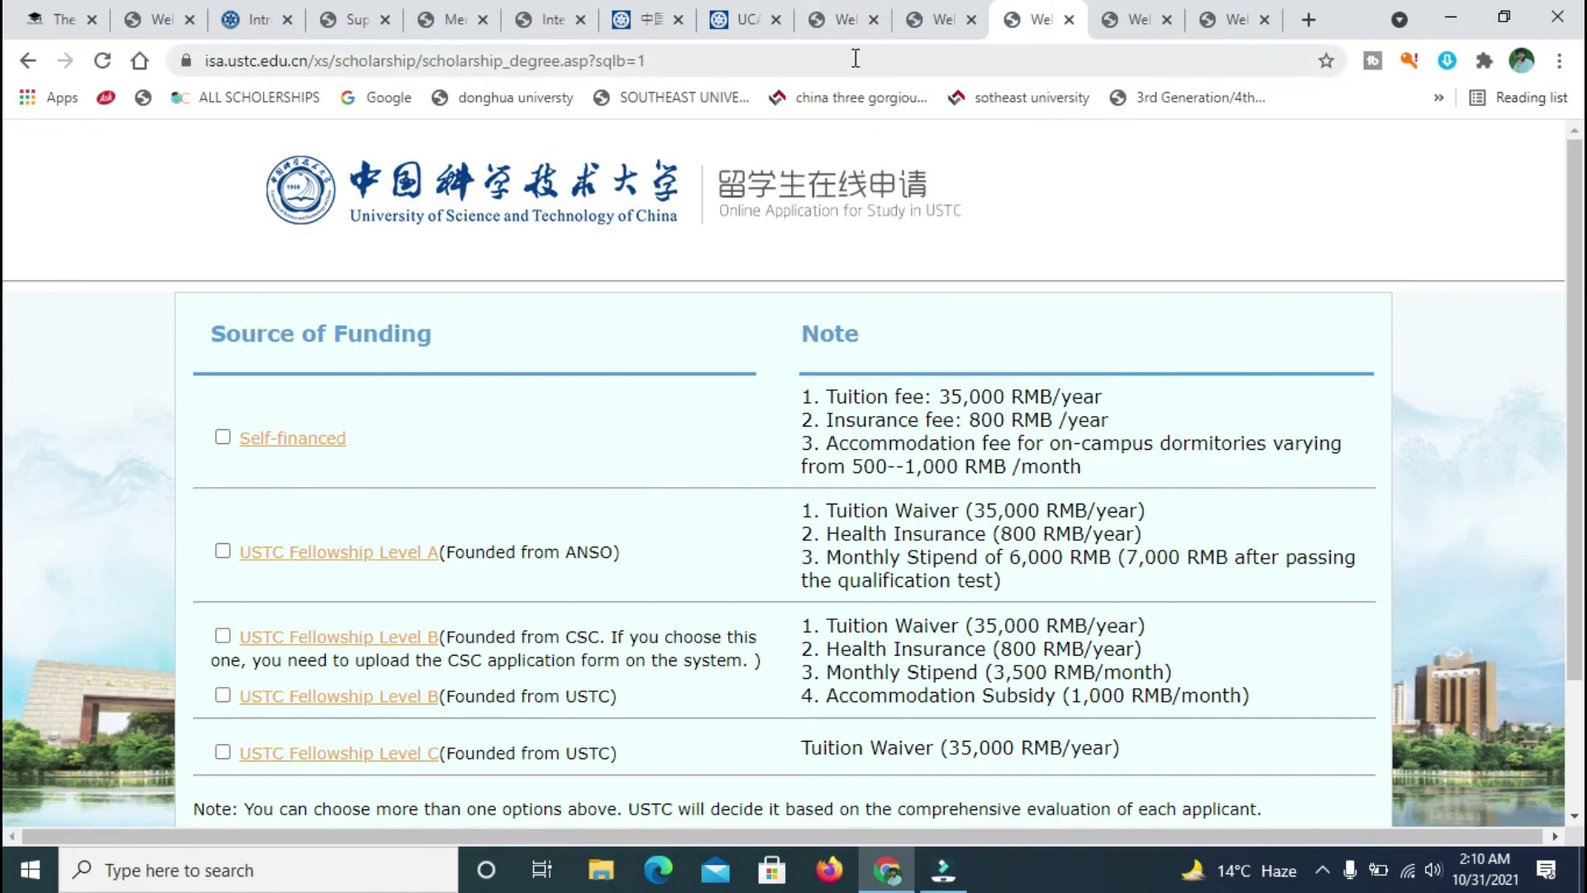
- Cycle through the open portal tabs and continue the application again from the logged-in page
left_click(953, 10)
left_click(842, 18)
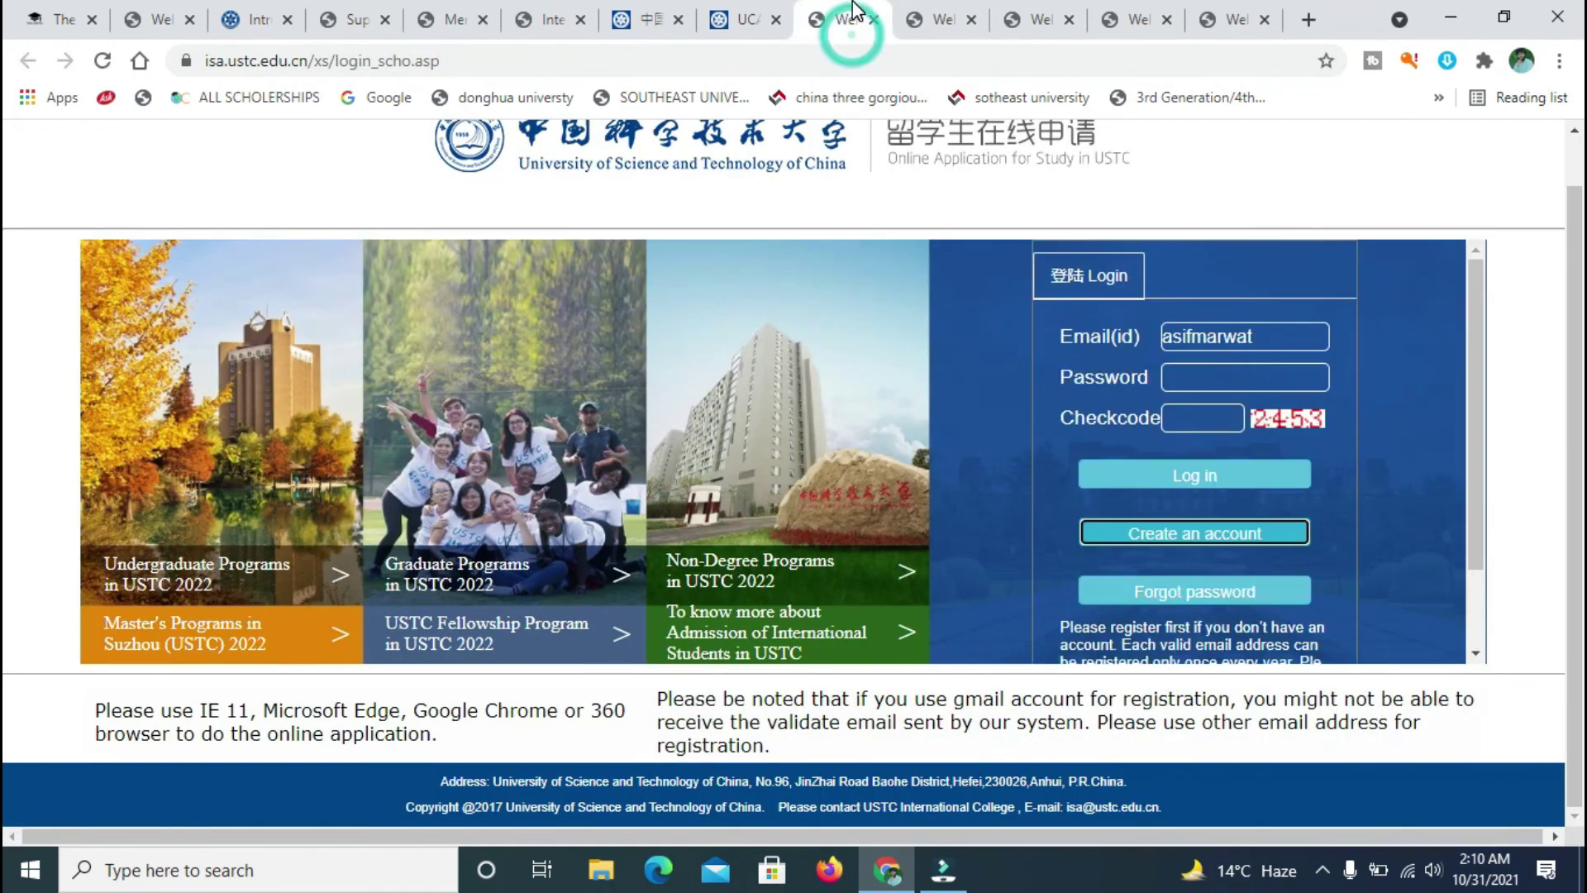
left_click(992, 12)
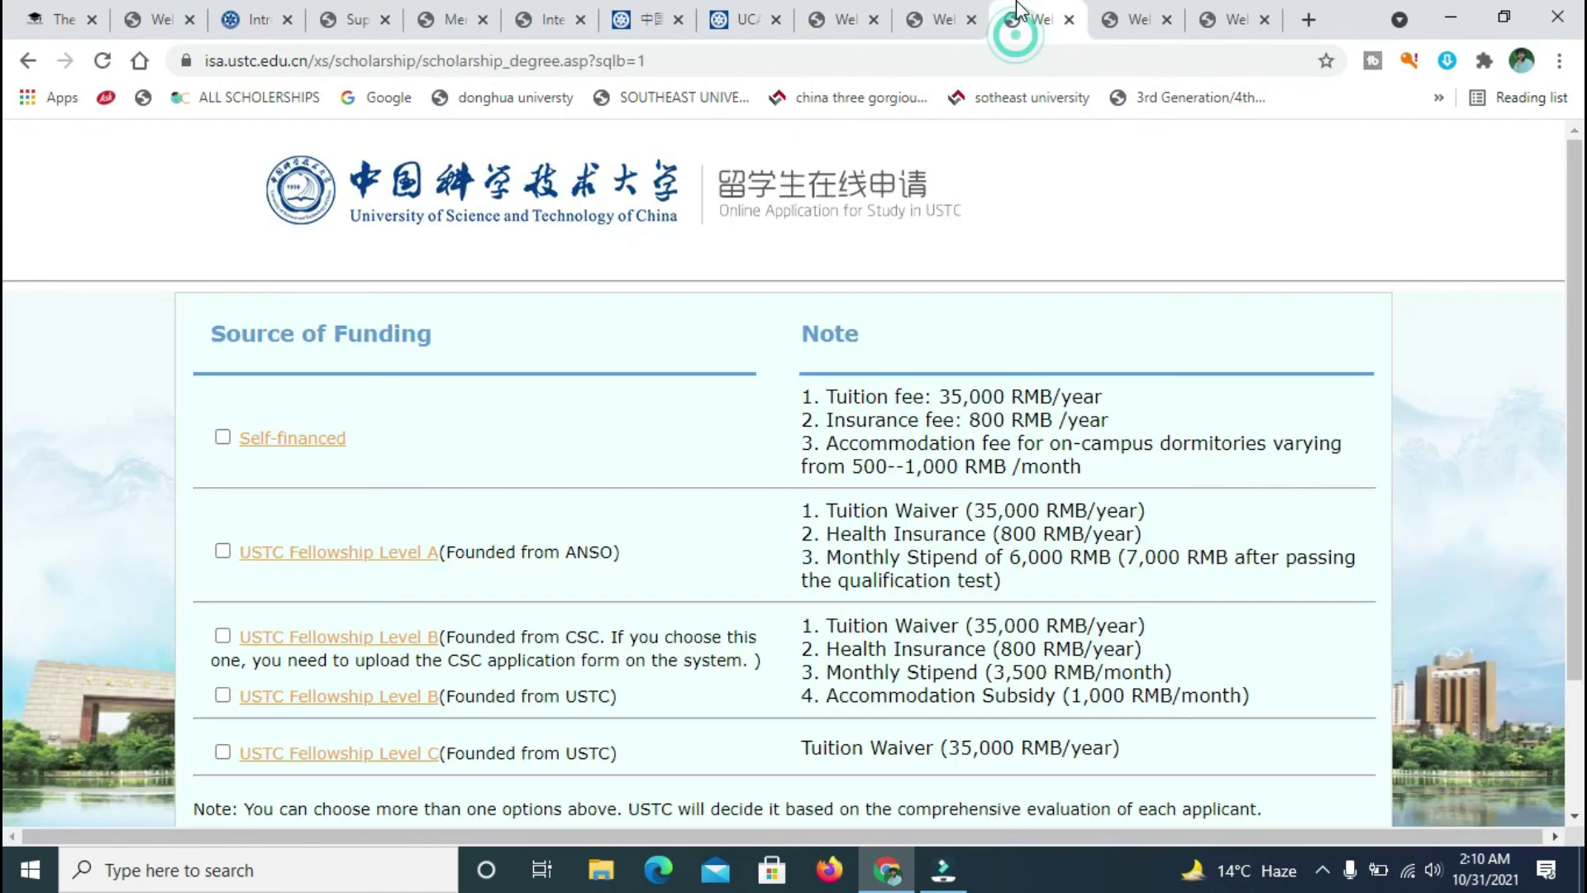
left_click(843, 18)
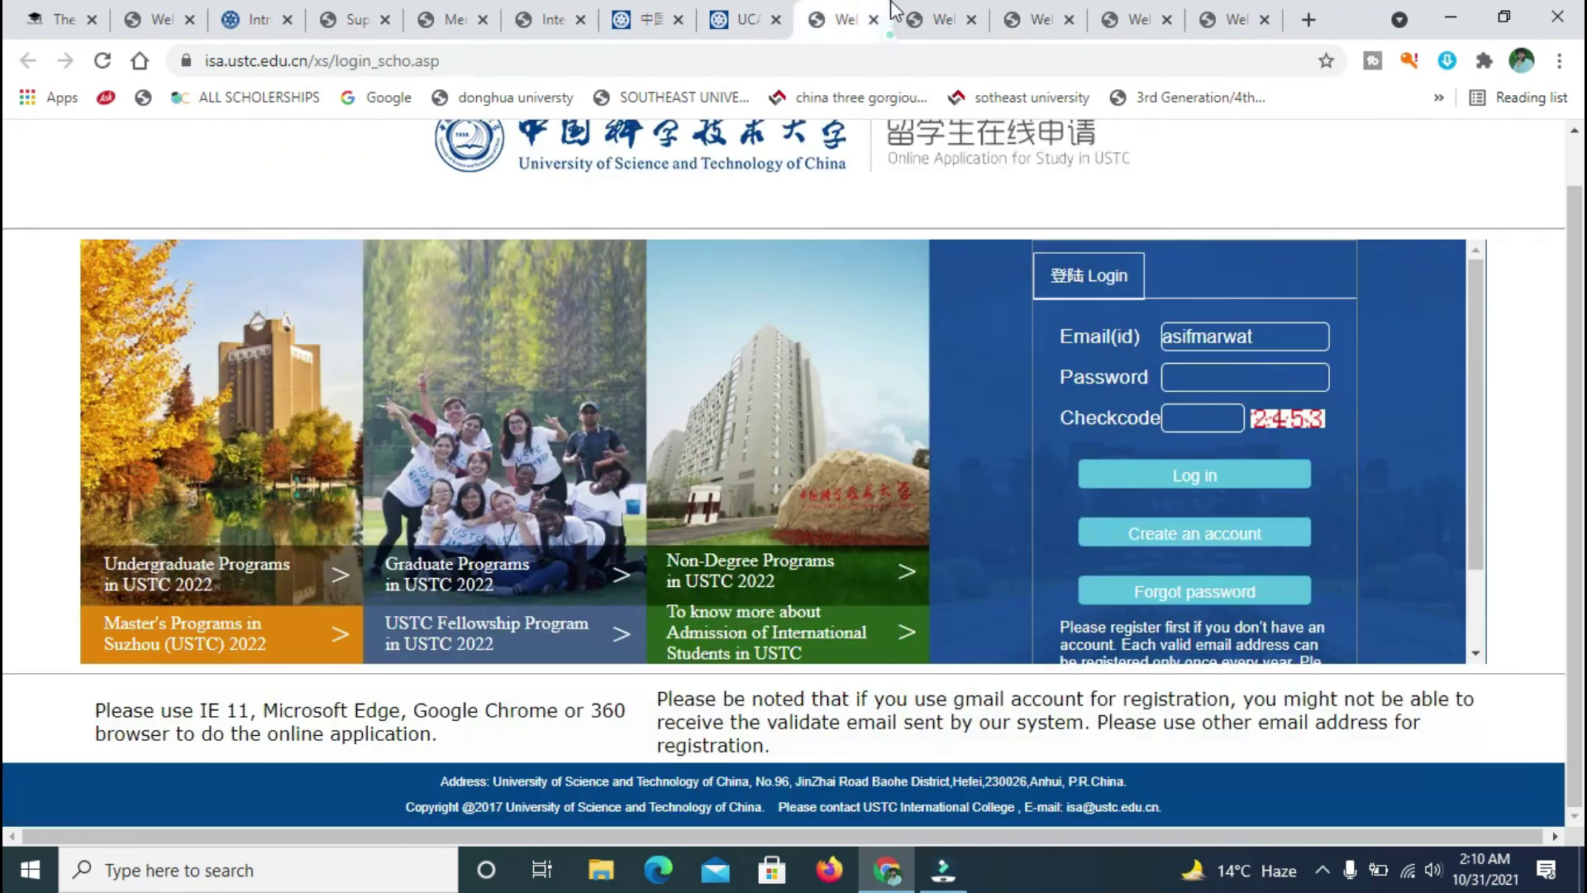
left_click(932, 19)
left_click(1192, 409)
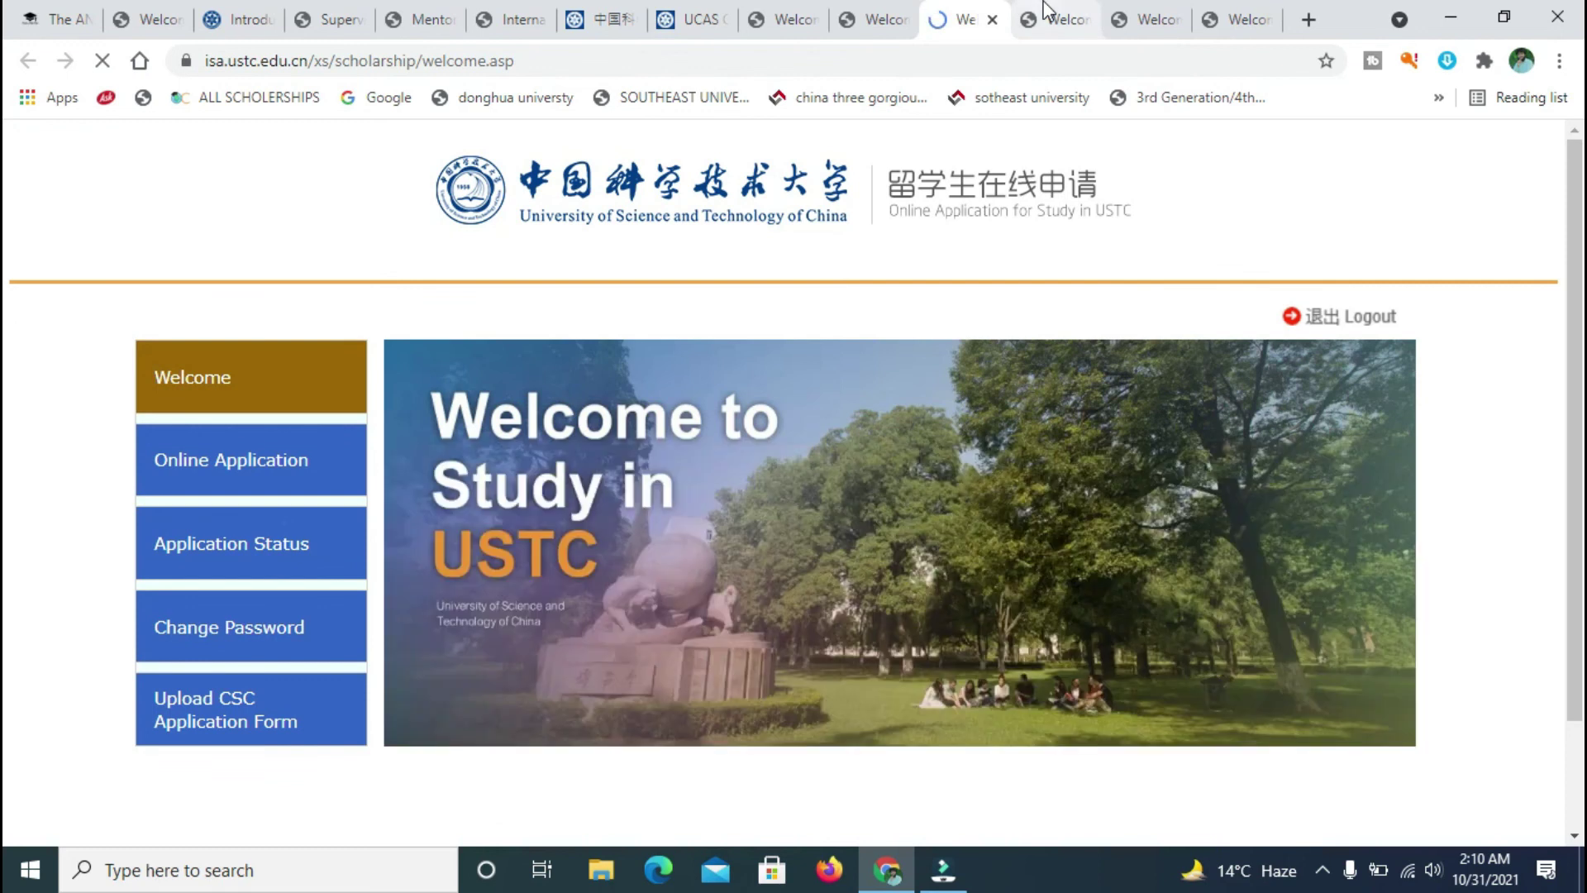
- Close the duplicate welcome and Source of Funding pages, leaving only the logged-in page
left_click(989, 20)
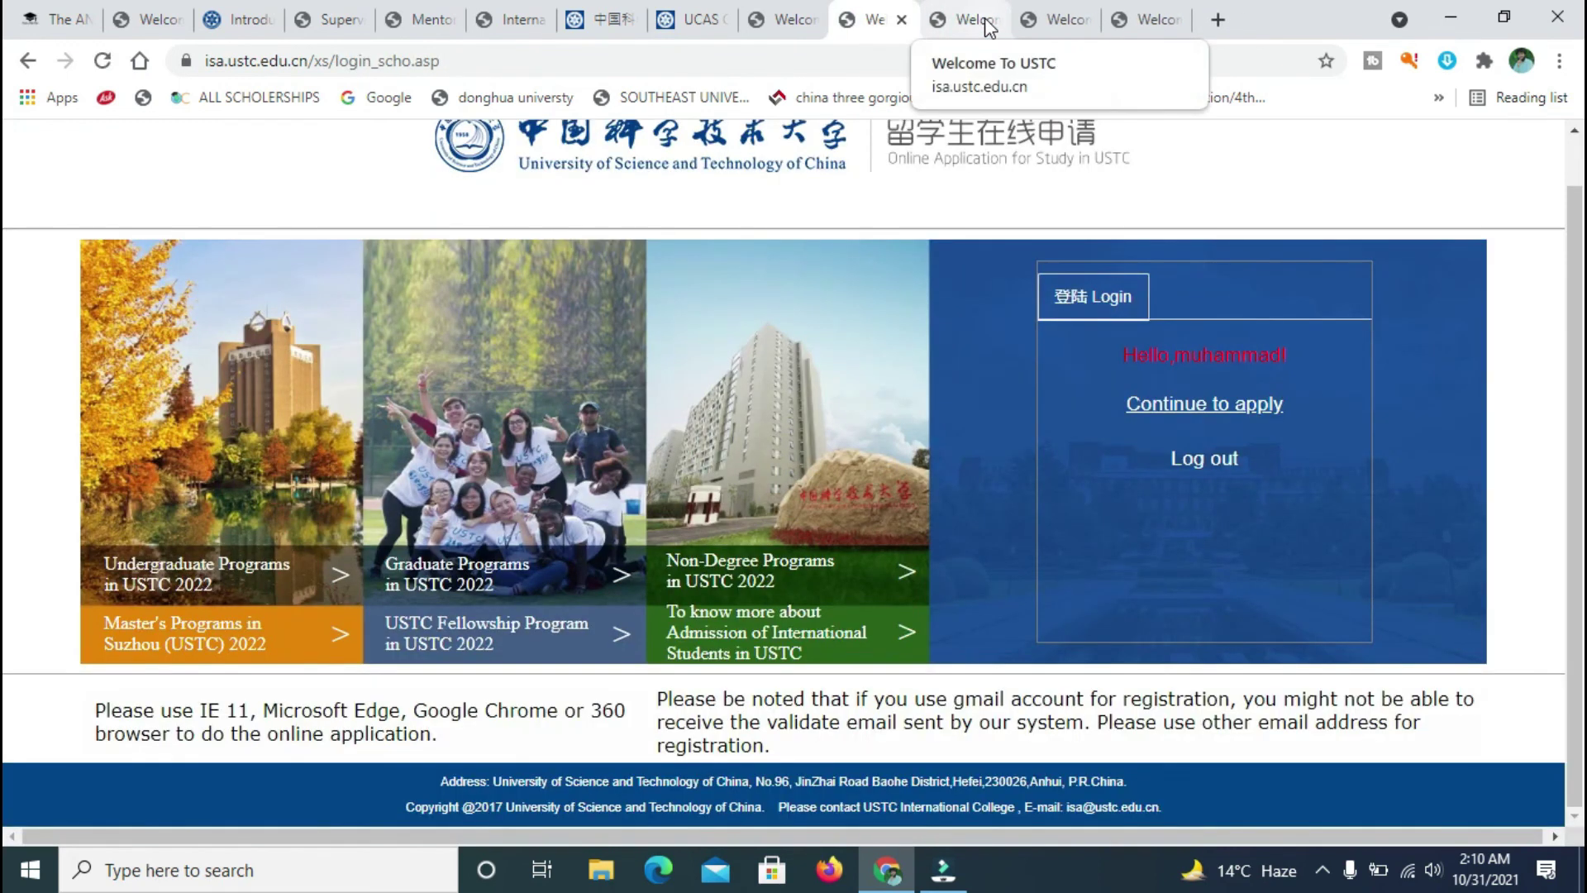
left_click(971, 23)
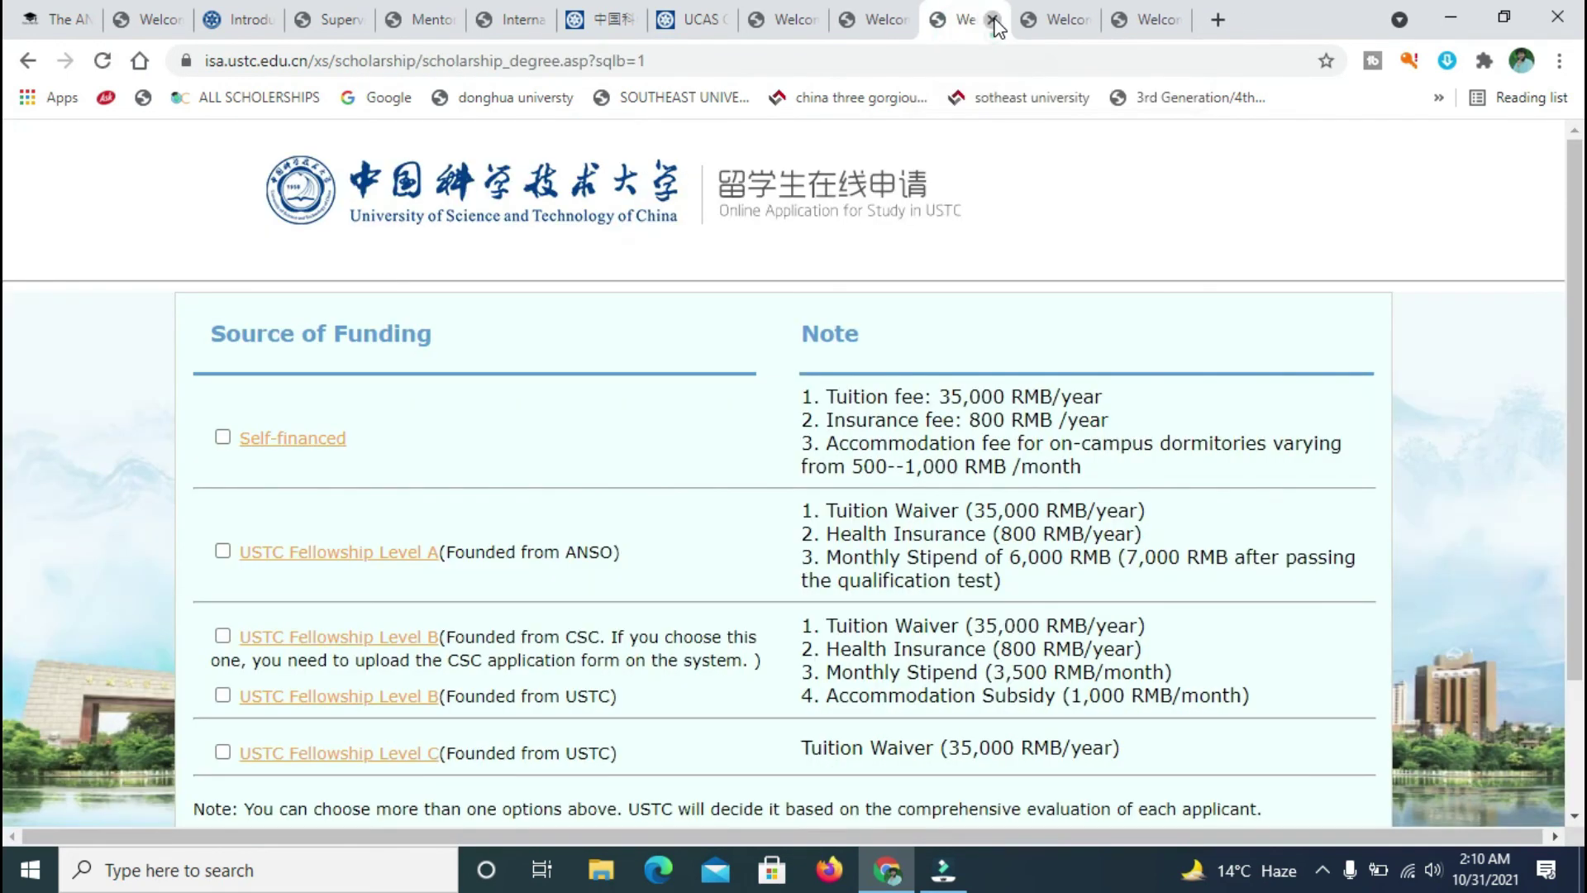
left_click(992, 20)
left_click(994, 19)
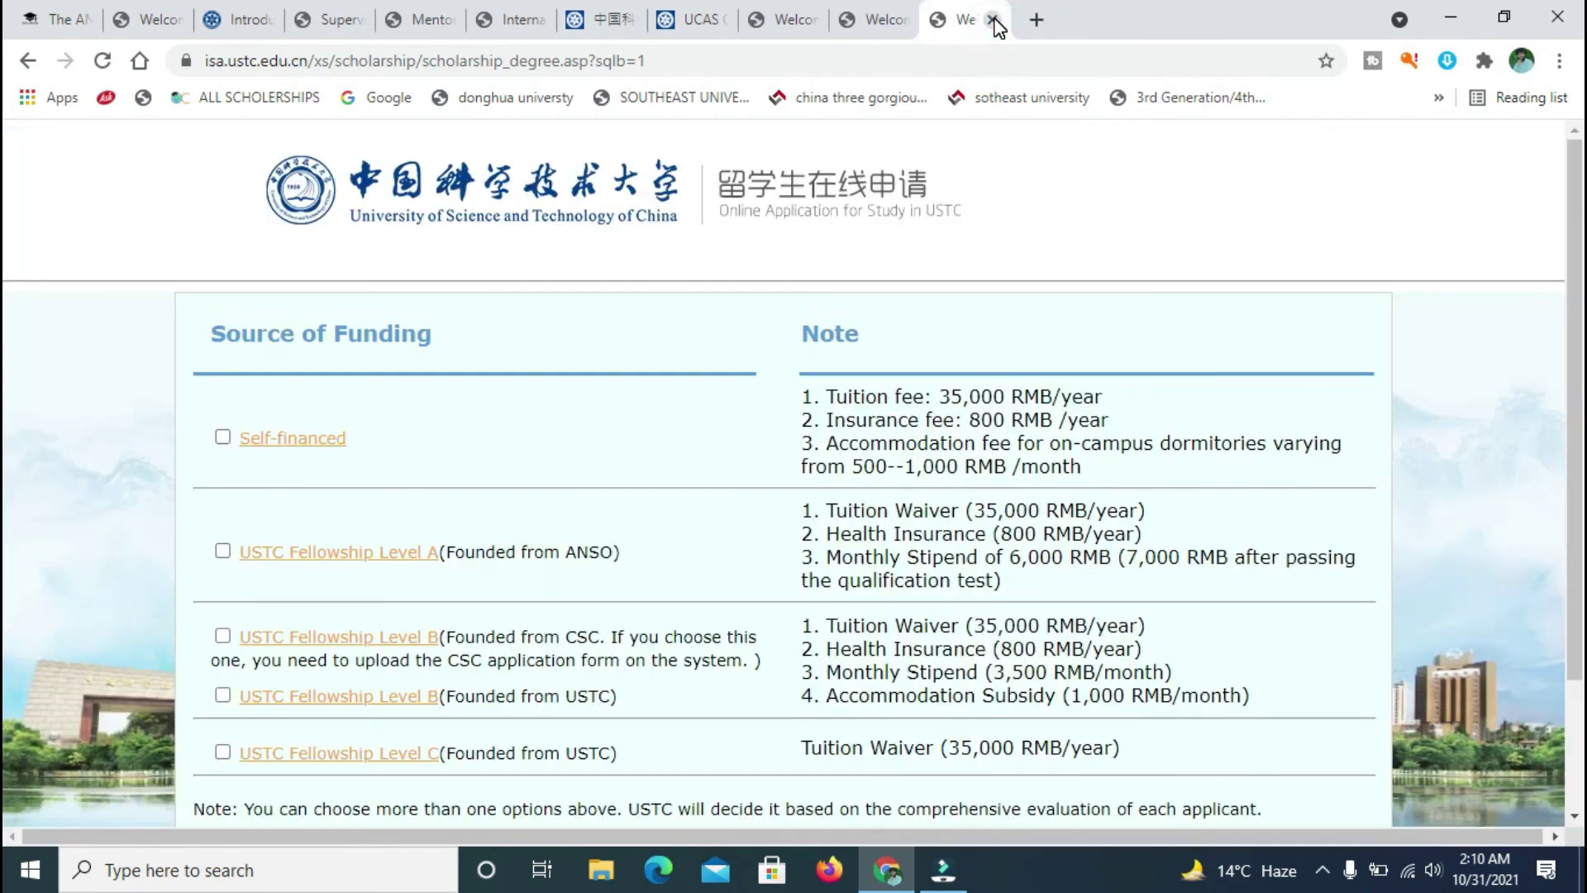
left_click(993, 20)
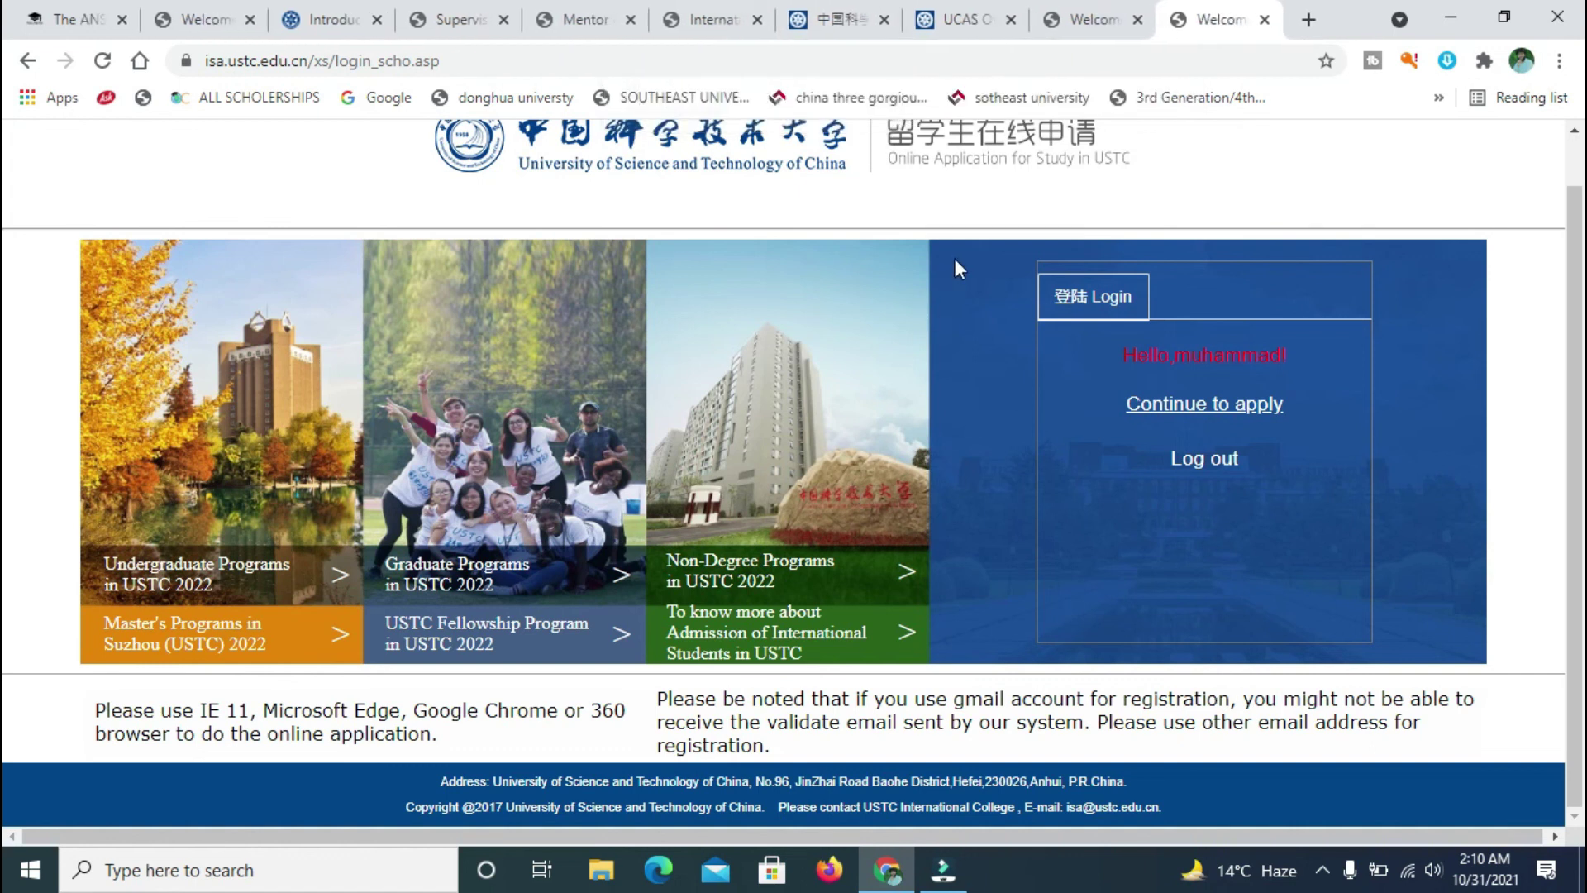
- Switch to Wondershare Filmora and bring up its Record dropdown options
scroll(9, 223, "up", 2)
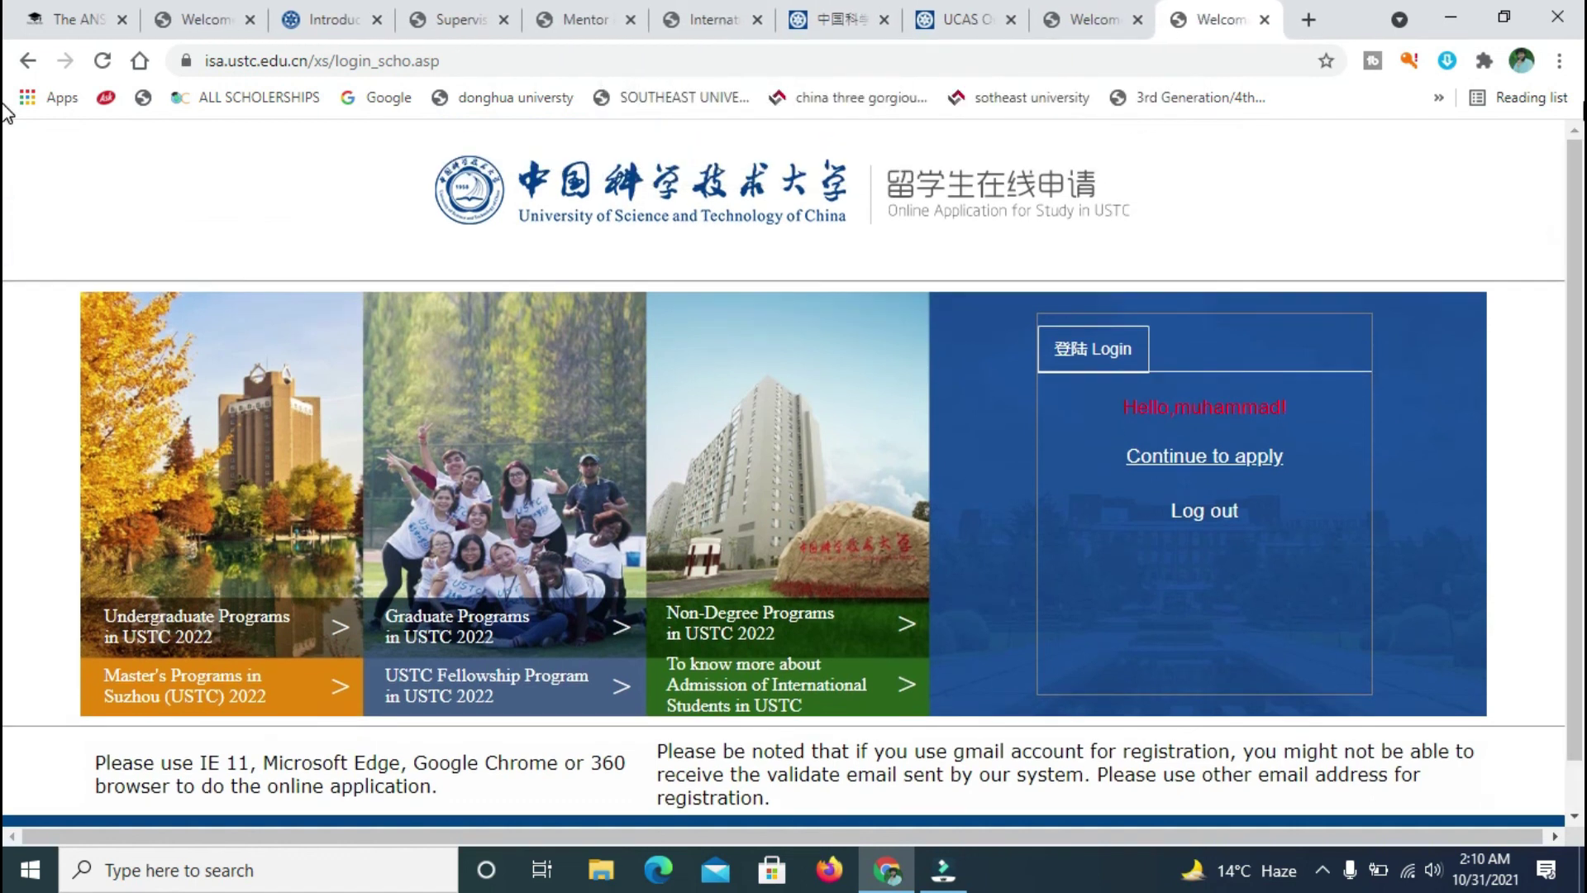
scroll(5, 396, "down", 2)
scroll(7, 330, "up", 2)
left_click(953, 881)
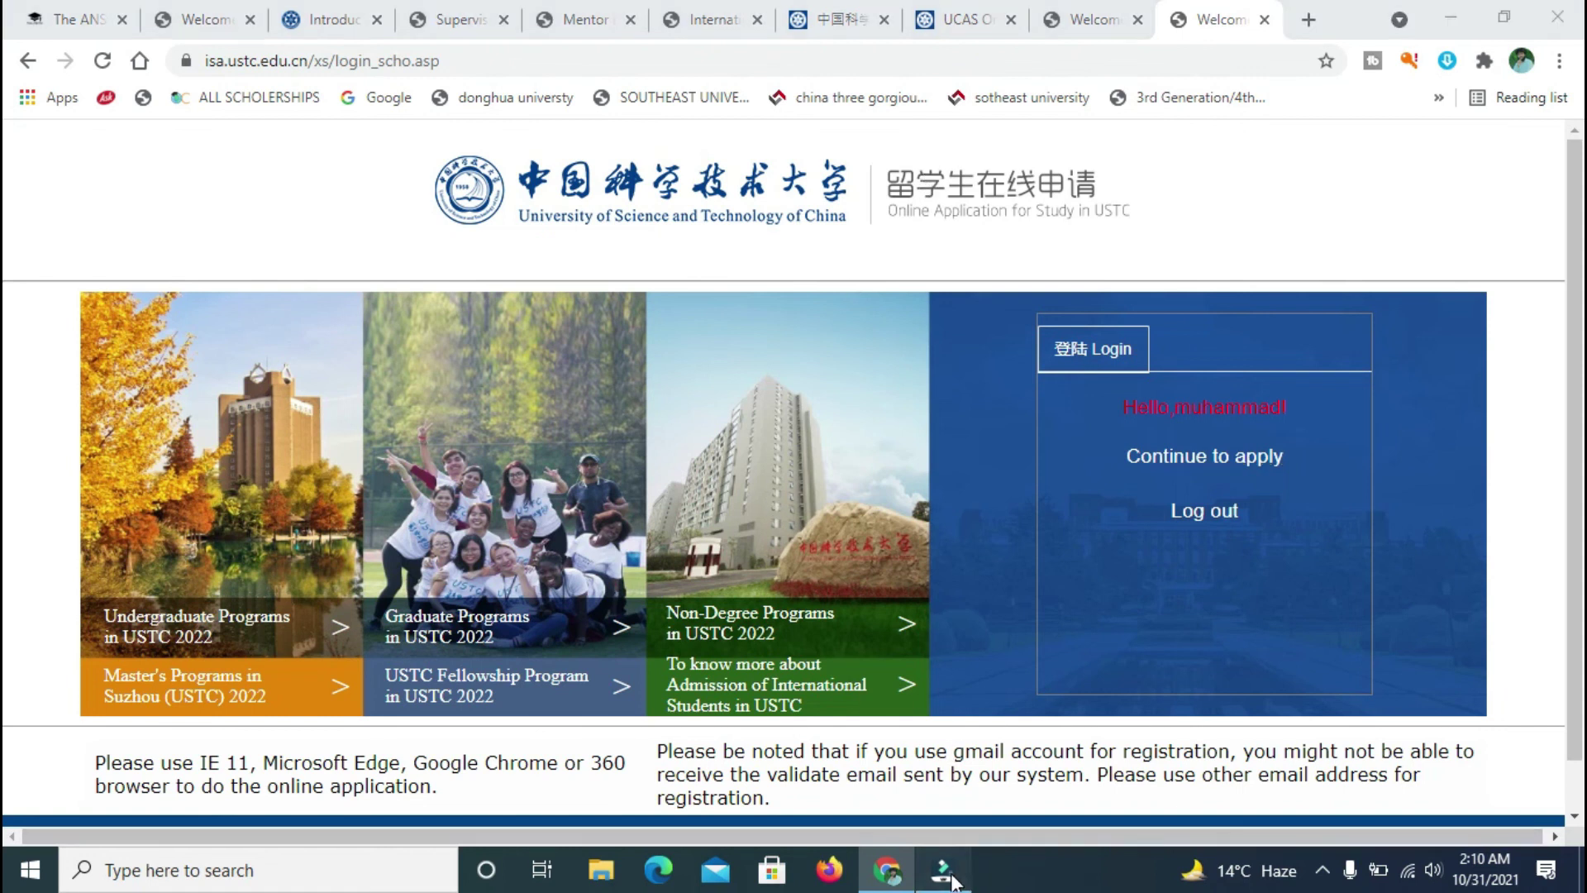
left_click(420, 117)
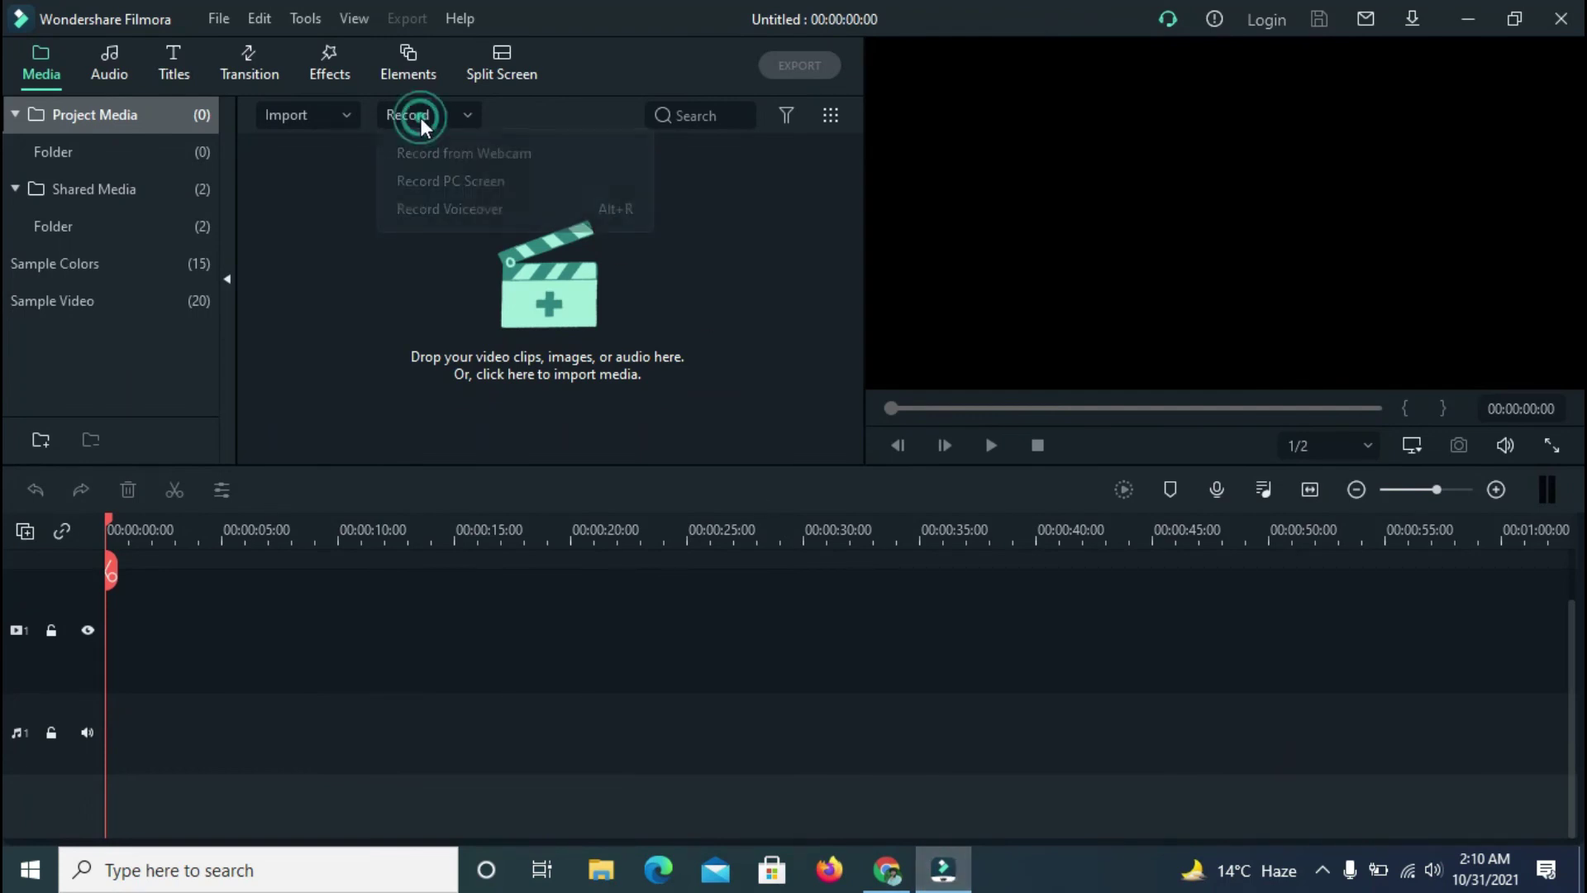